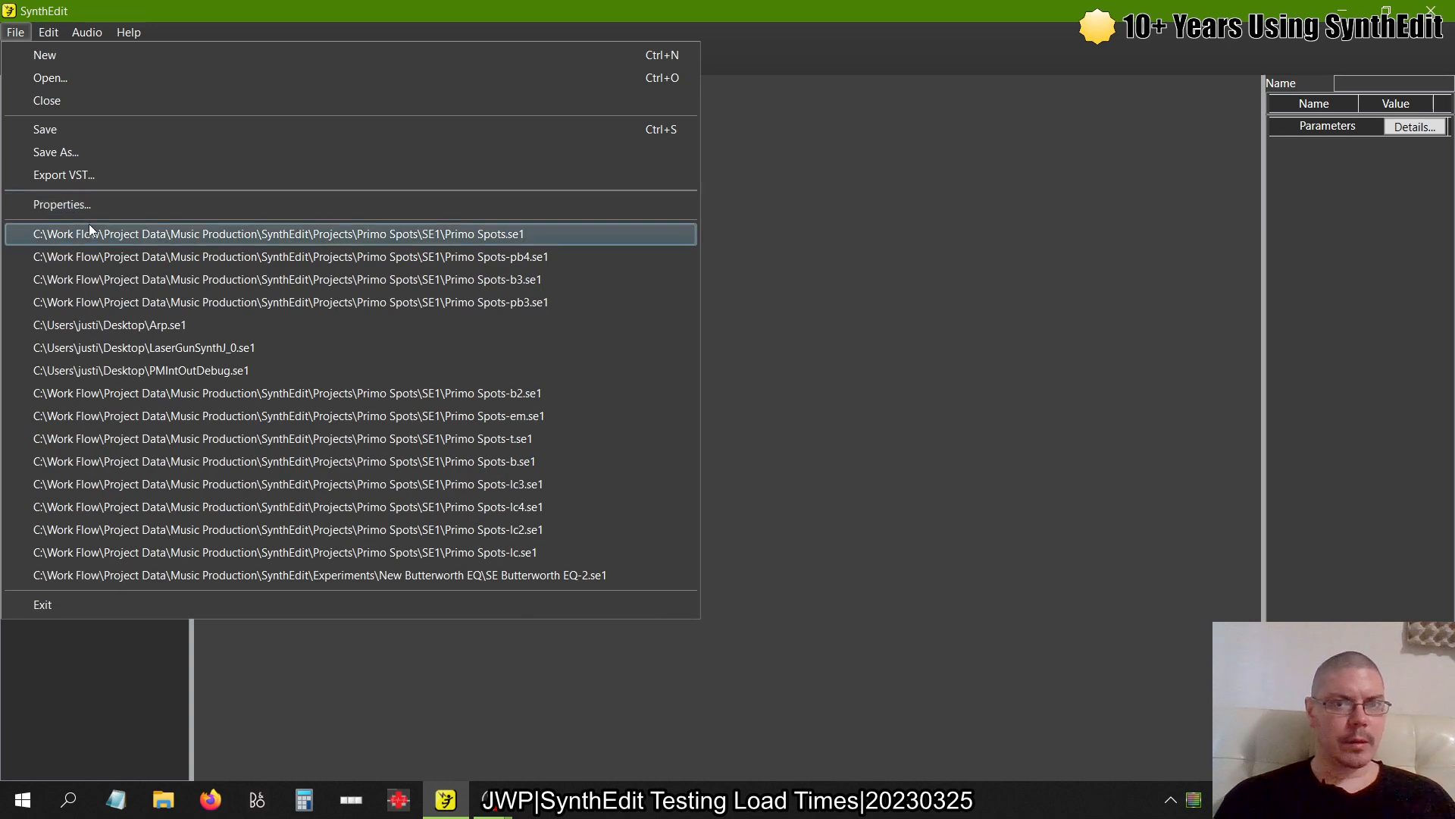
Open the recent project Primo Spots.se1 and copy the Clip knob's container from inside the Primo Spots container
left_click(89, 228)
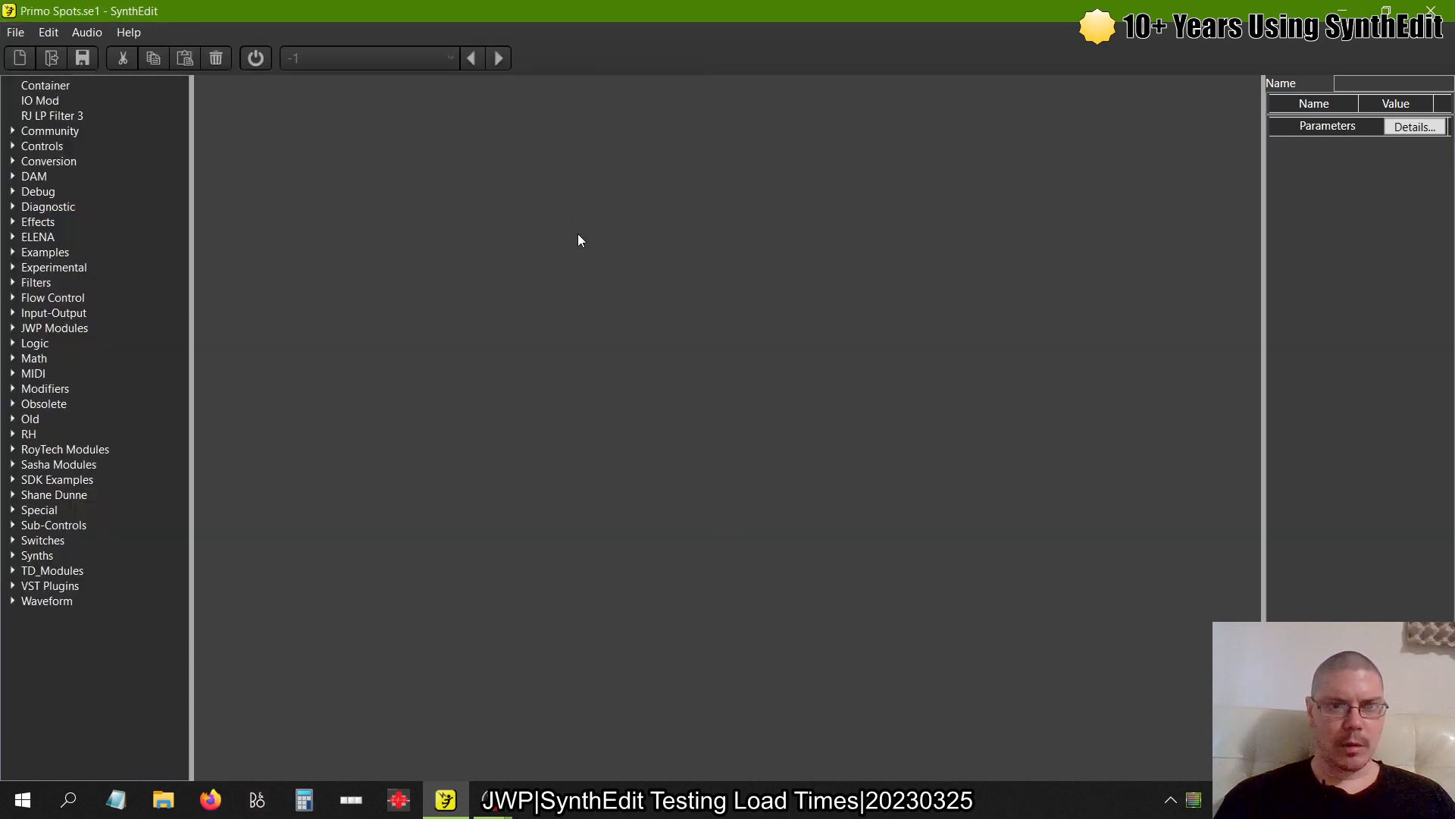
double_click(302, 244)
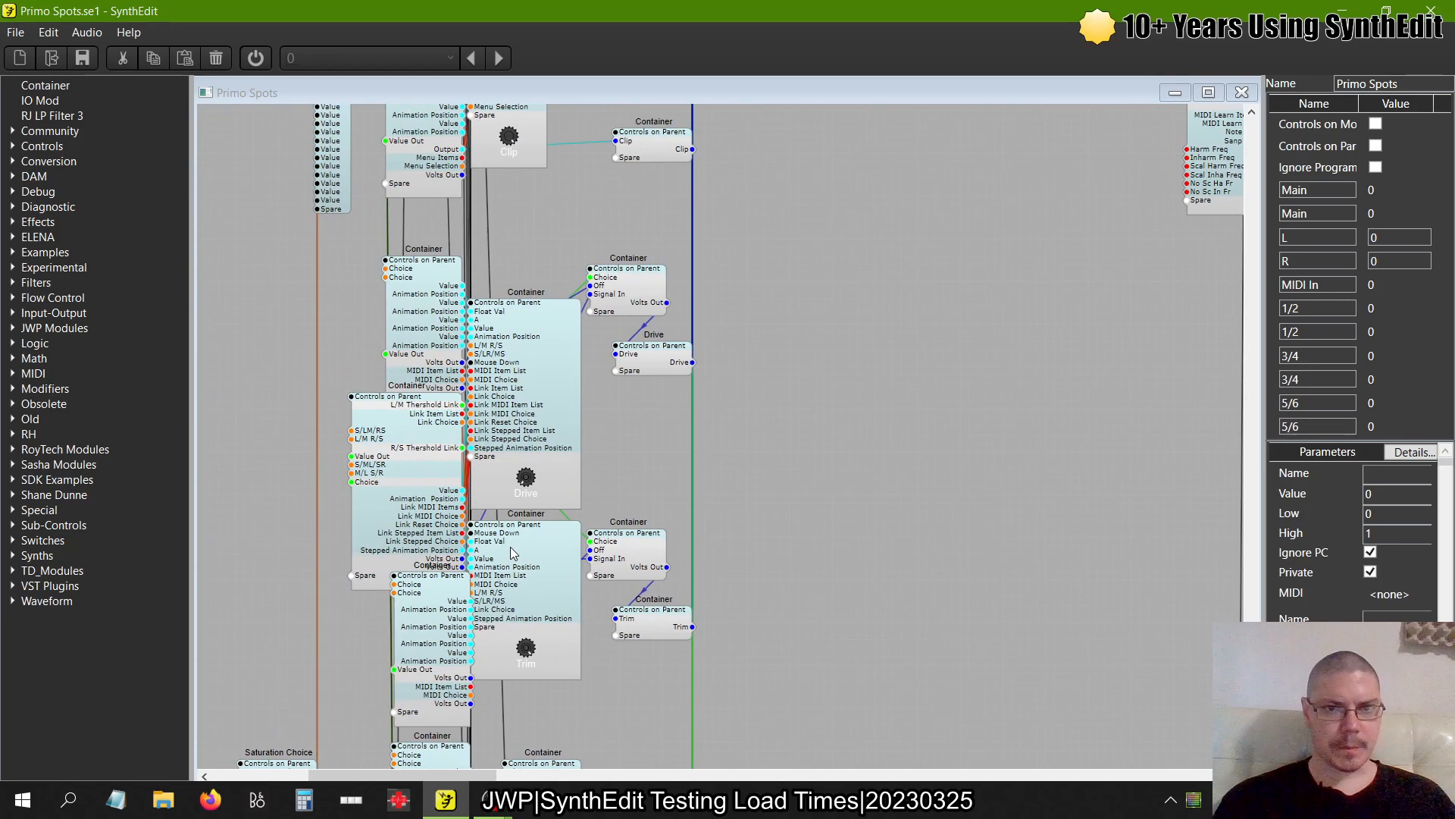
scroll(520, 402, "up", 5)
left_click(506, 472)
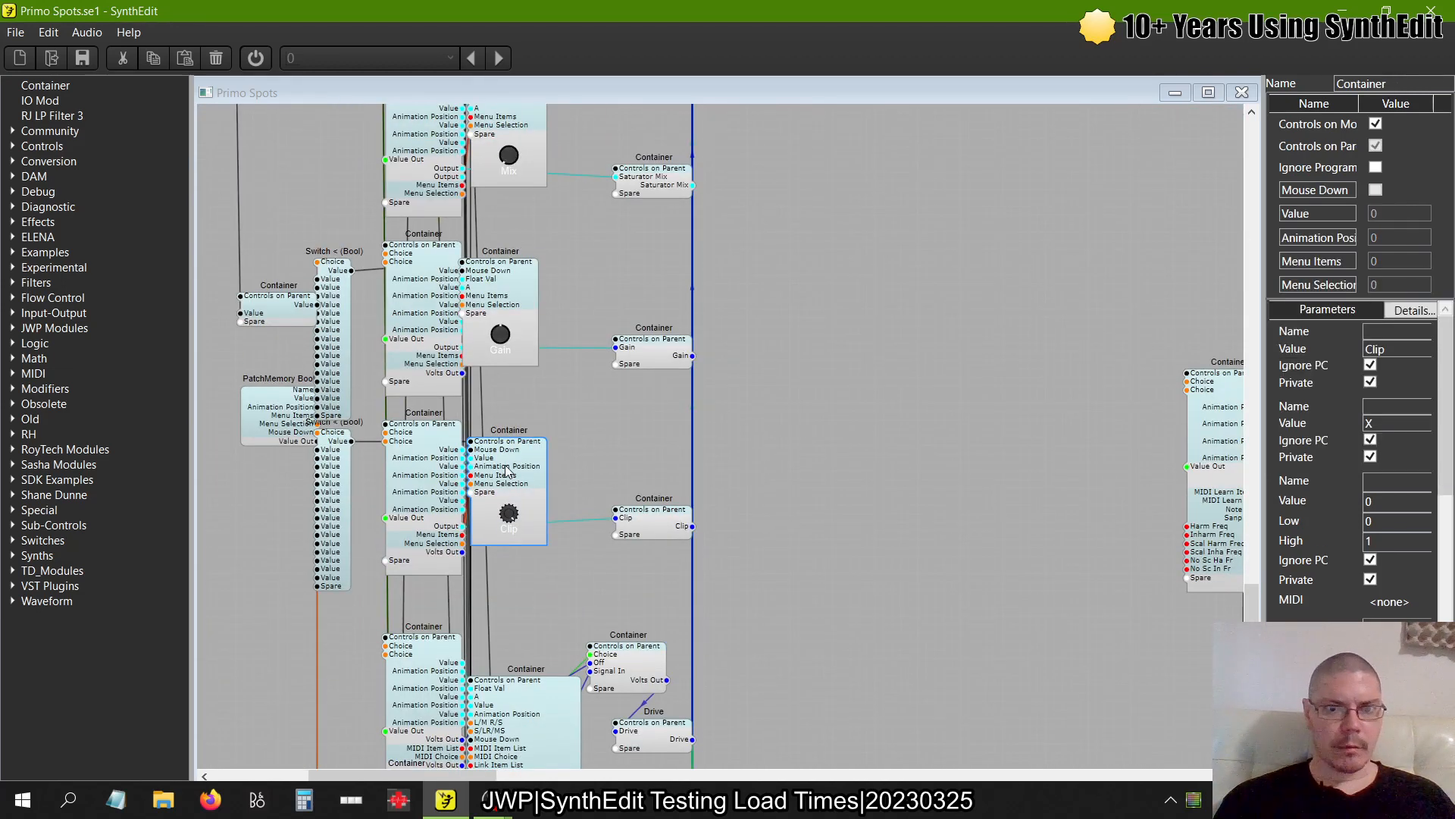
right_click(506, 466)
left_click(531, 493)
left_click(1252, 95)
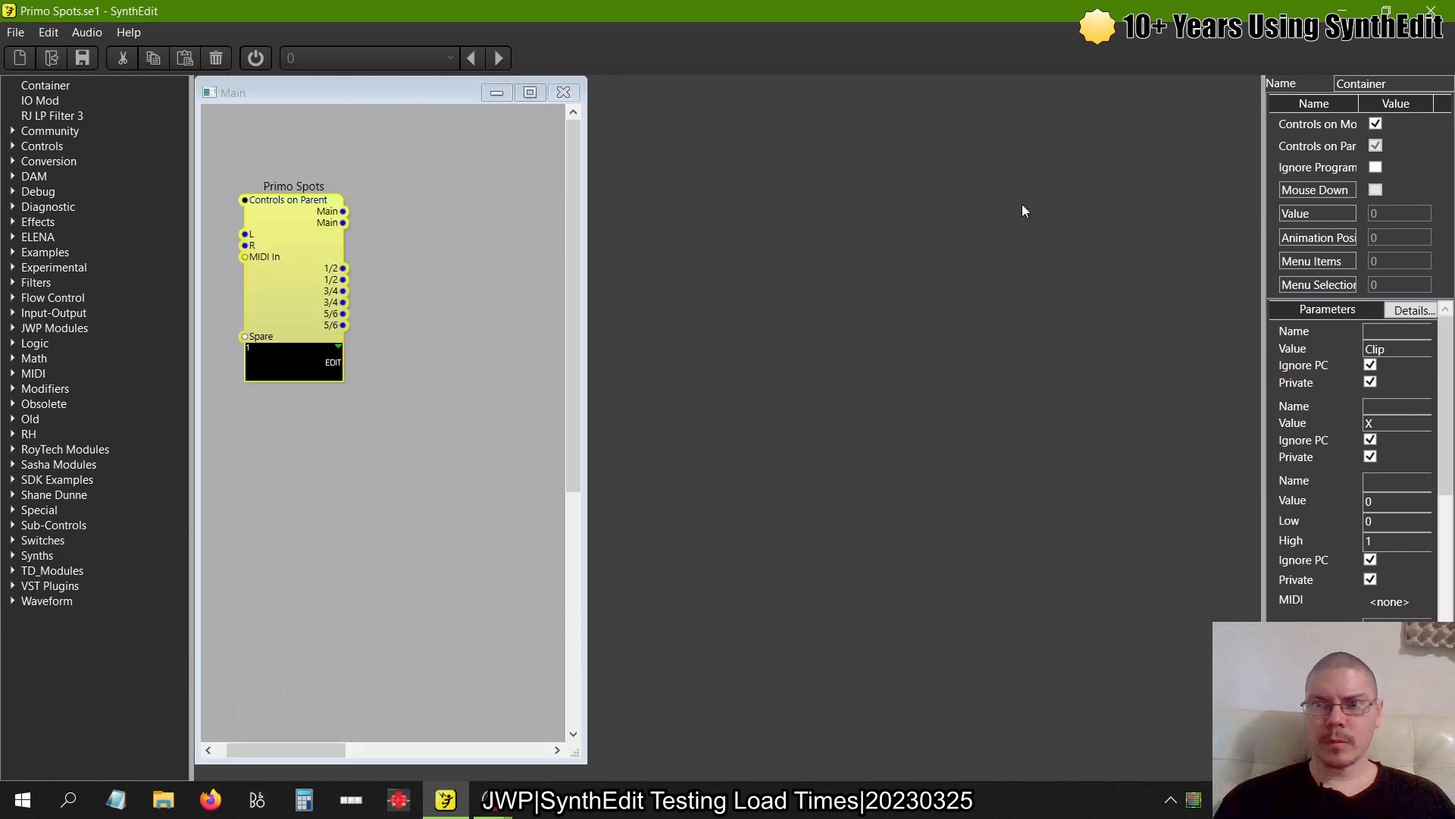
Paste the copied Clip container into the Main structure beside Primo Spots
right_click(422, 250)
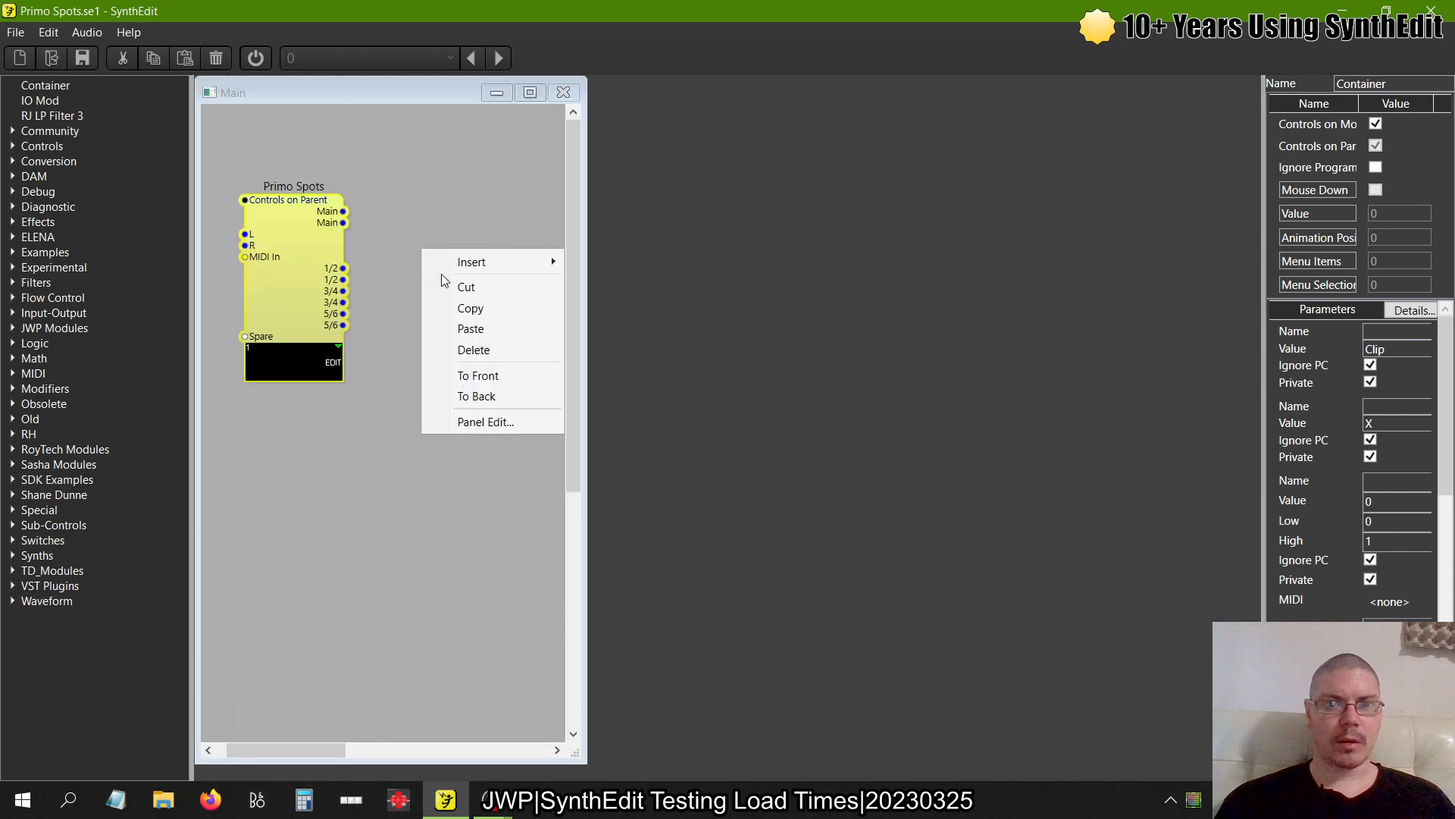
left_click(467, 328)
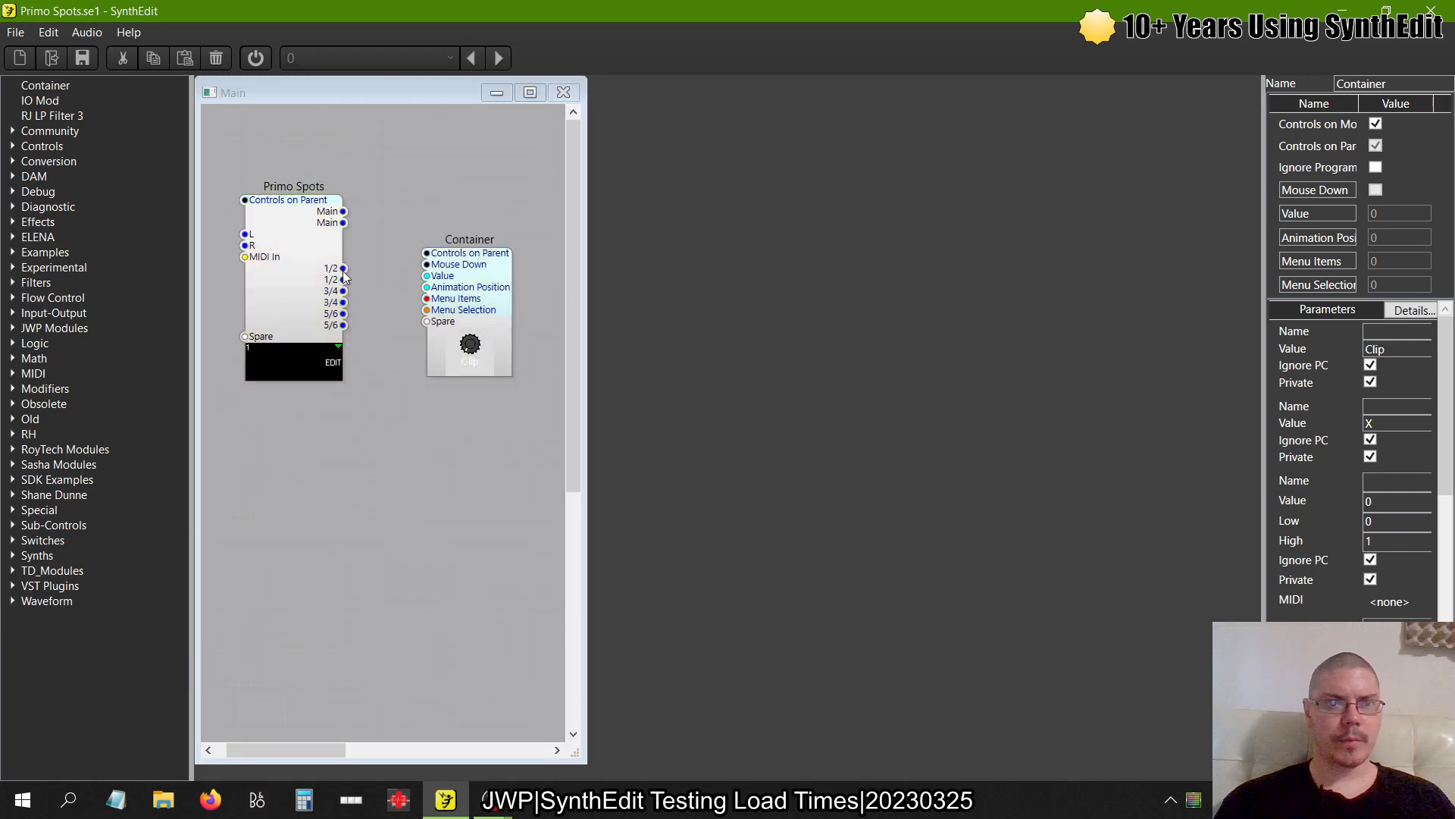
left_click(286, 291)
left_click(288, 144)
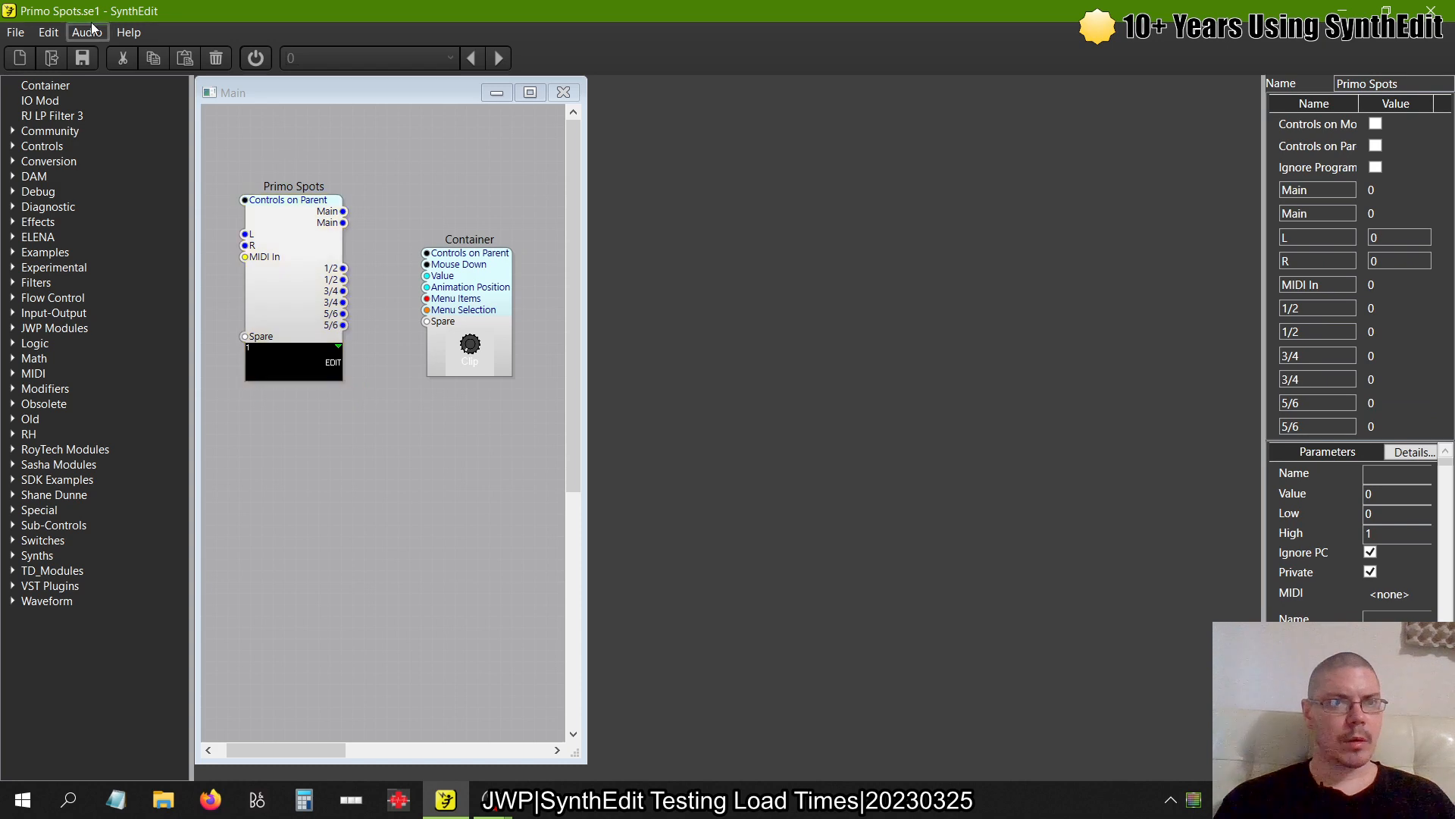
Start saving the project under a new name and create a Load Times folder inside SynthEdit's Experiments folder
left_click(15, 32)
left_click(51, 151)
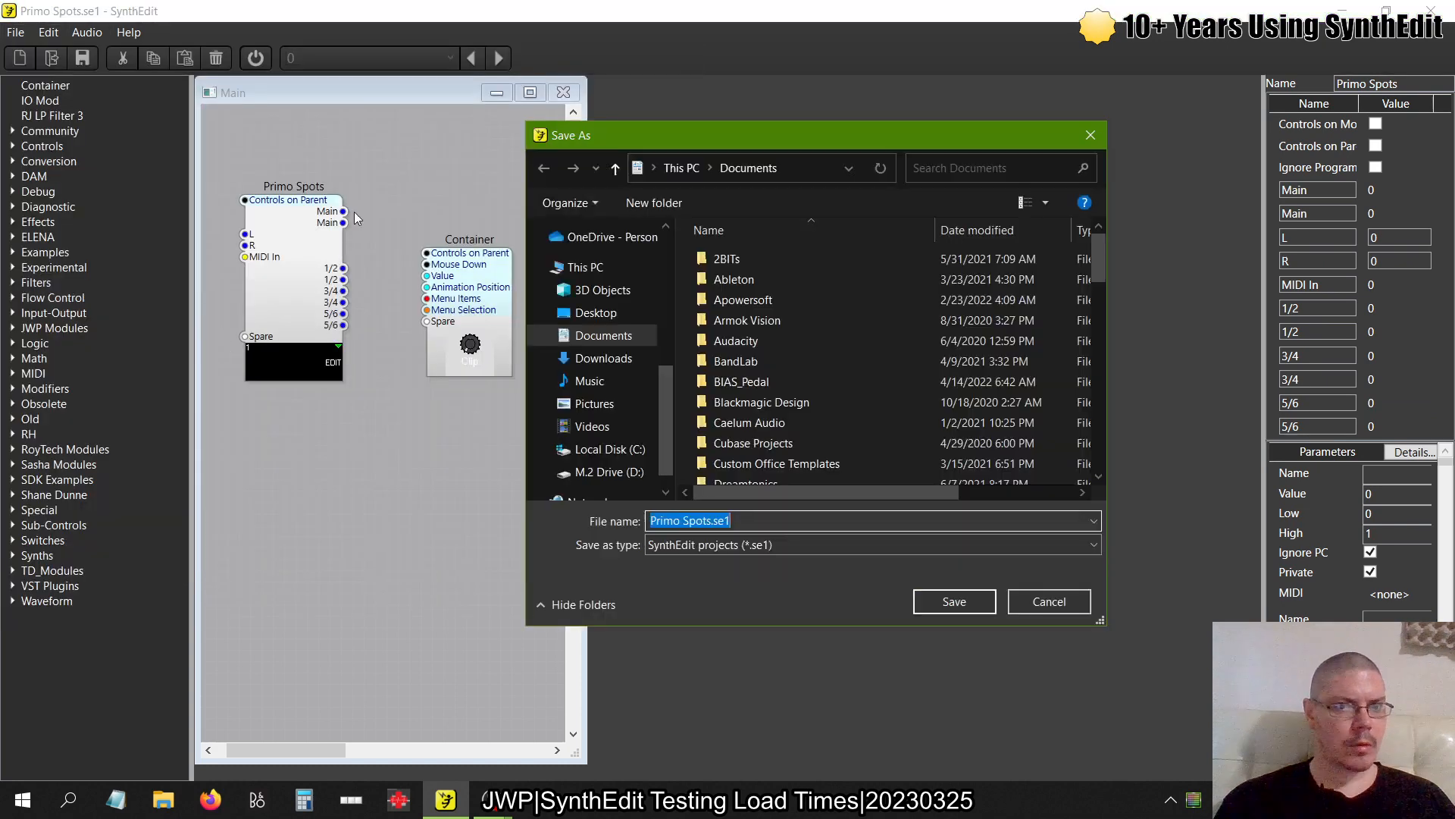
scroll(614, 382, "up", 5)
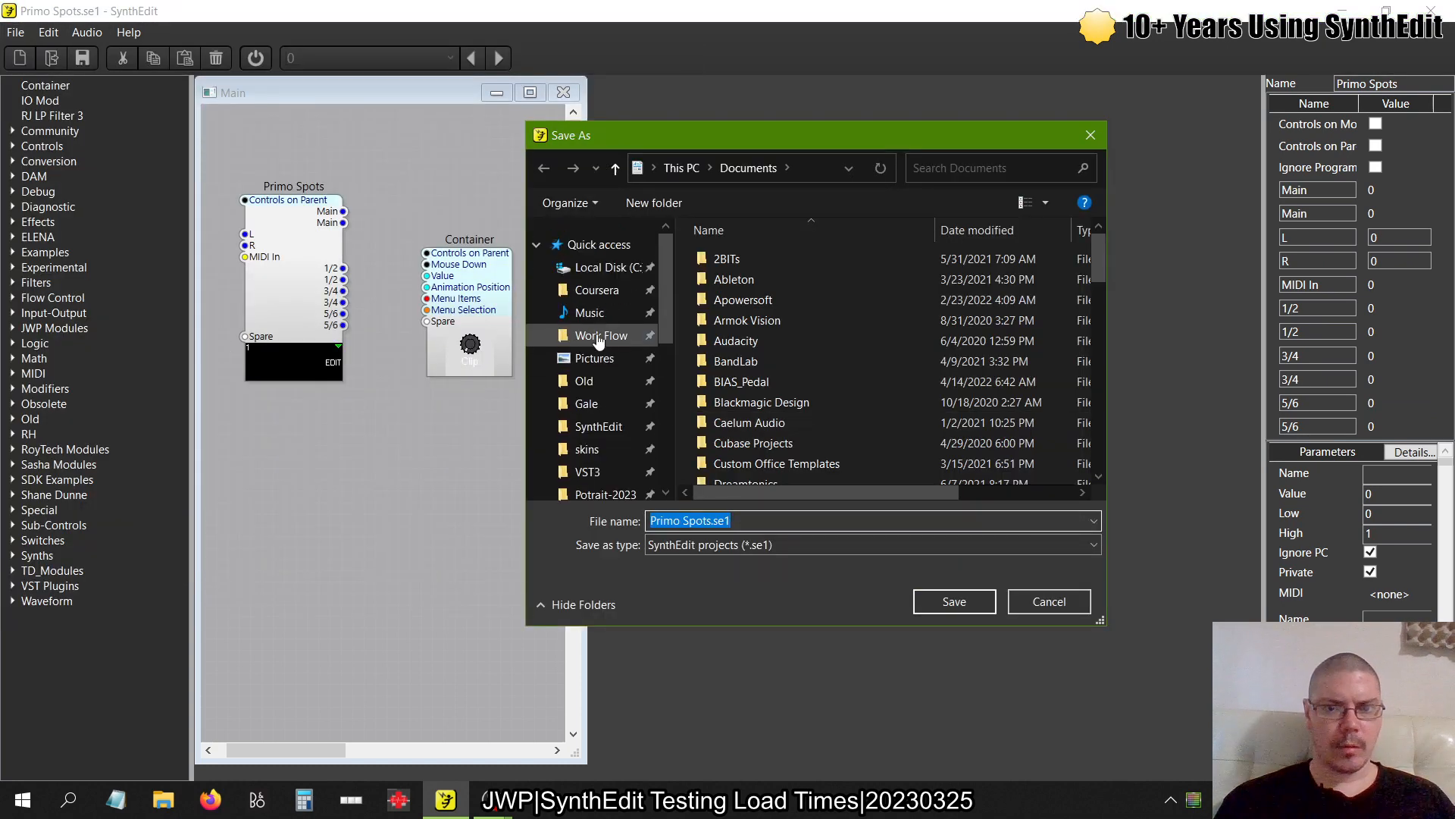
left_click(598, 425)
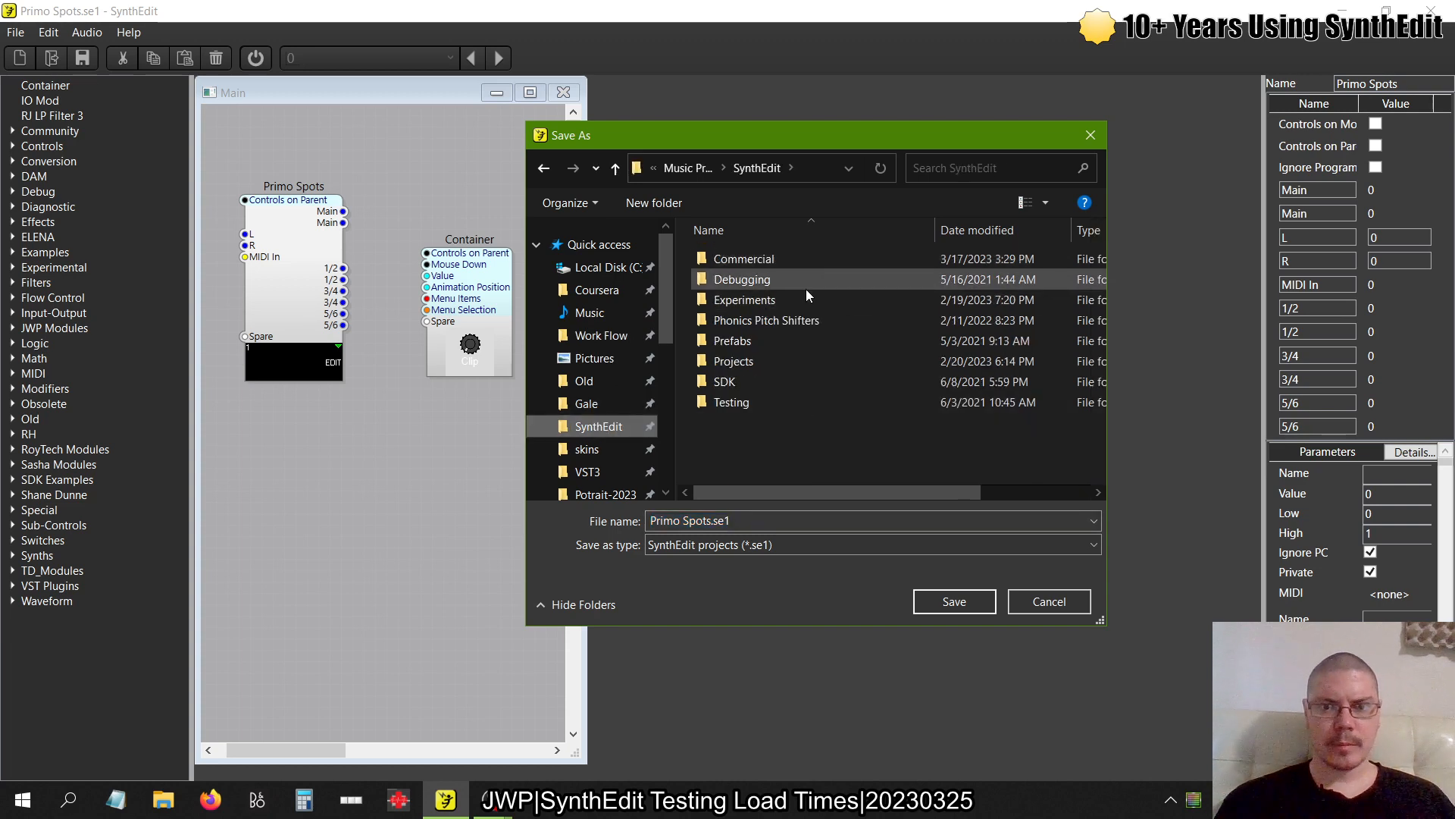
double_click(782, 303)
left_click(662, 203)
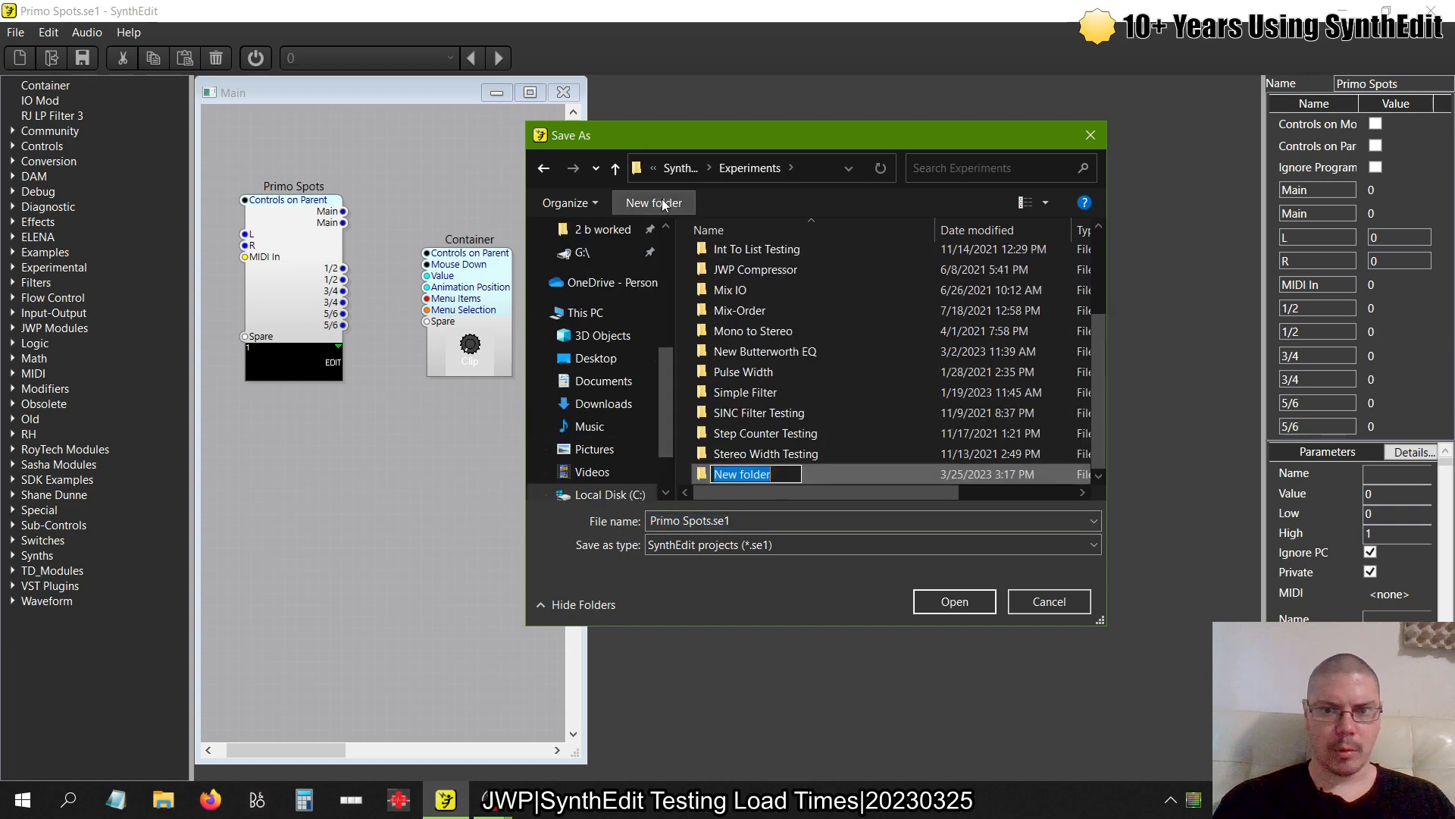
type("Load Times")
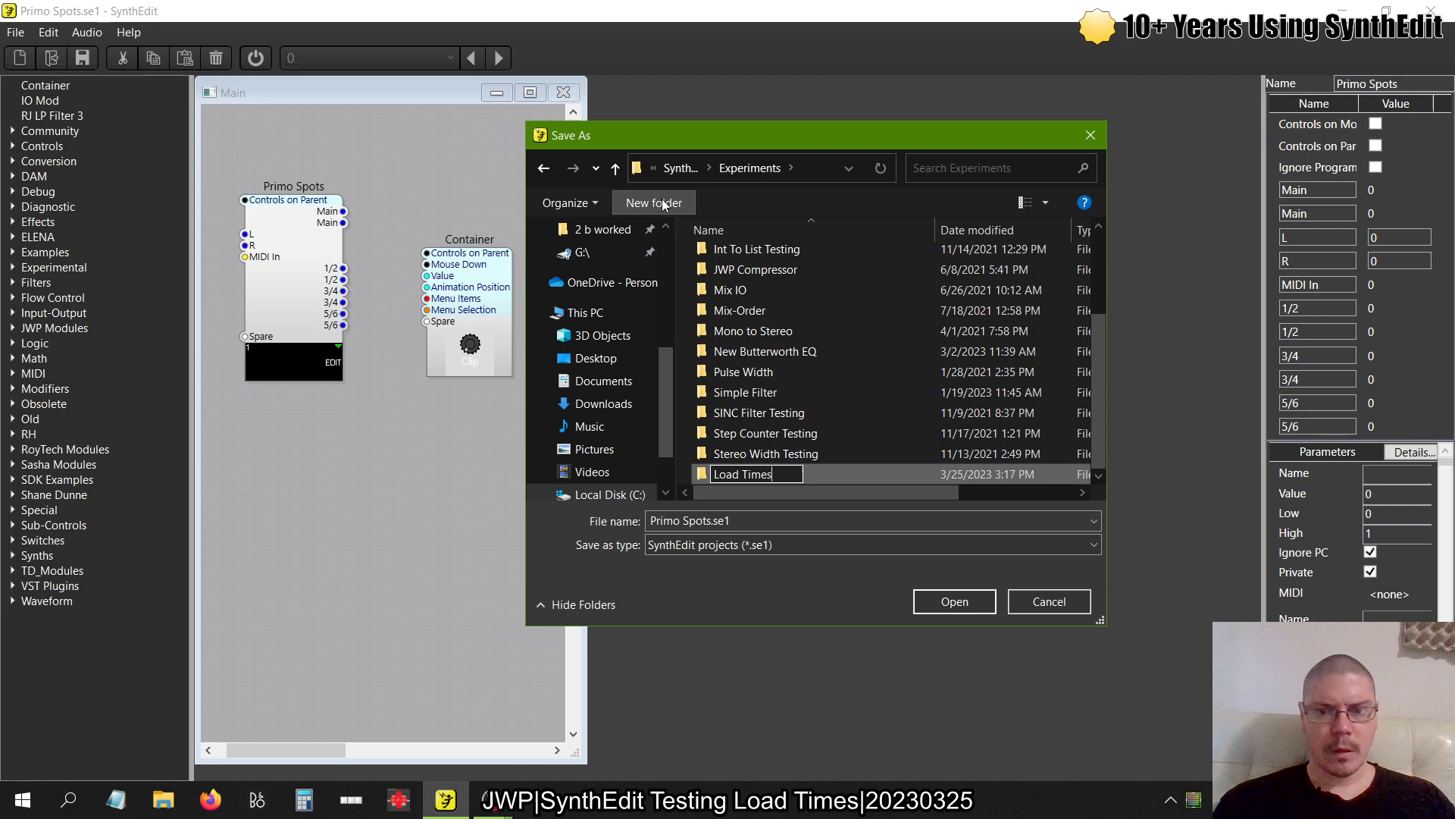
key("Return")
key("Return")
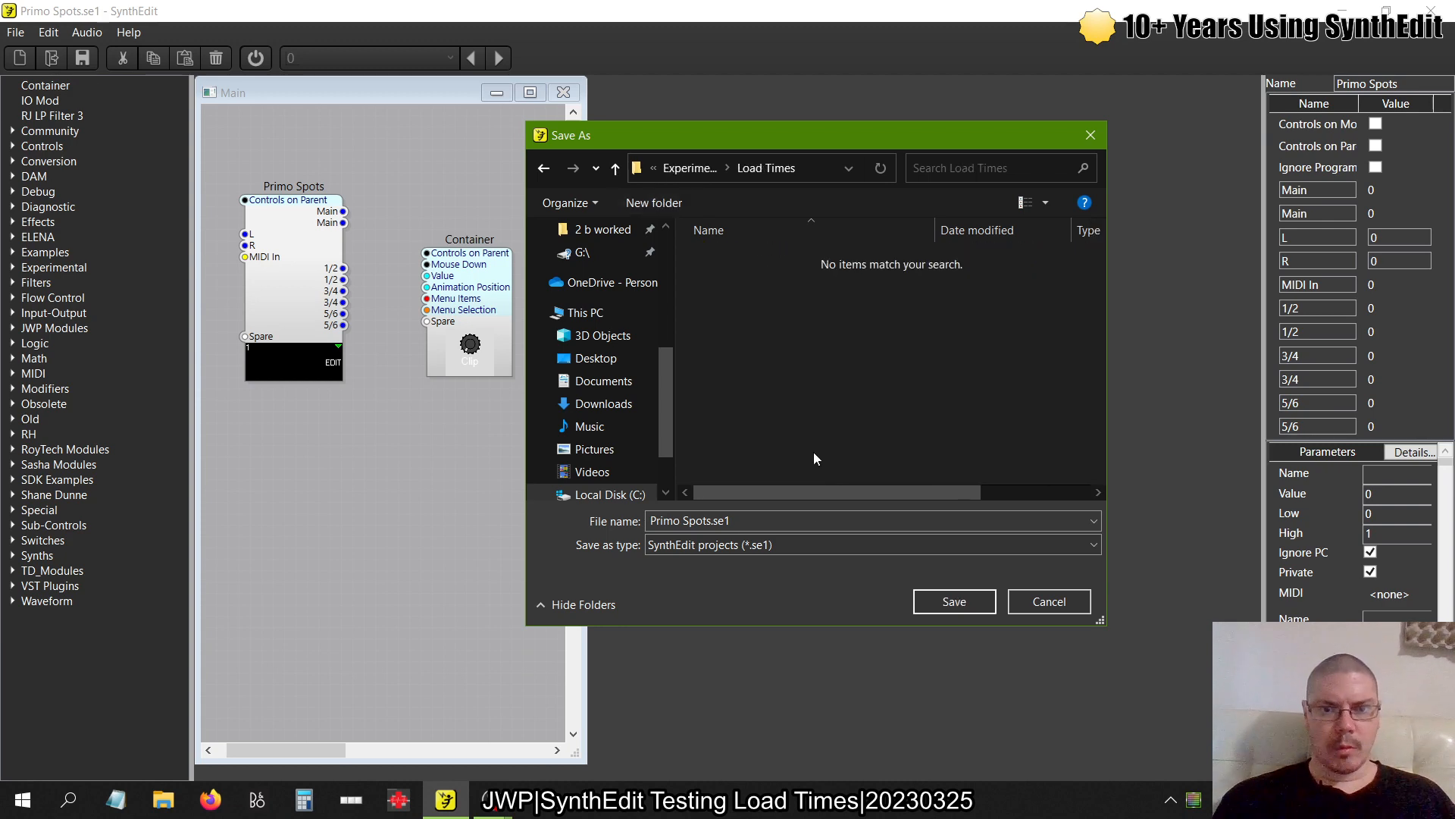
Save the project copy as Vector in the Load Times folder
left_click(781, 520)
type("Vector")
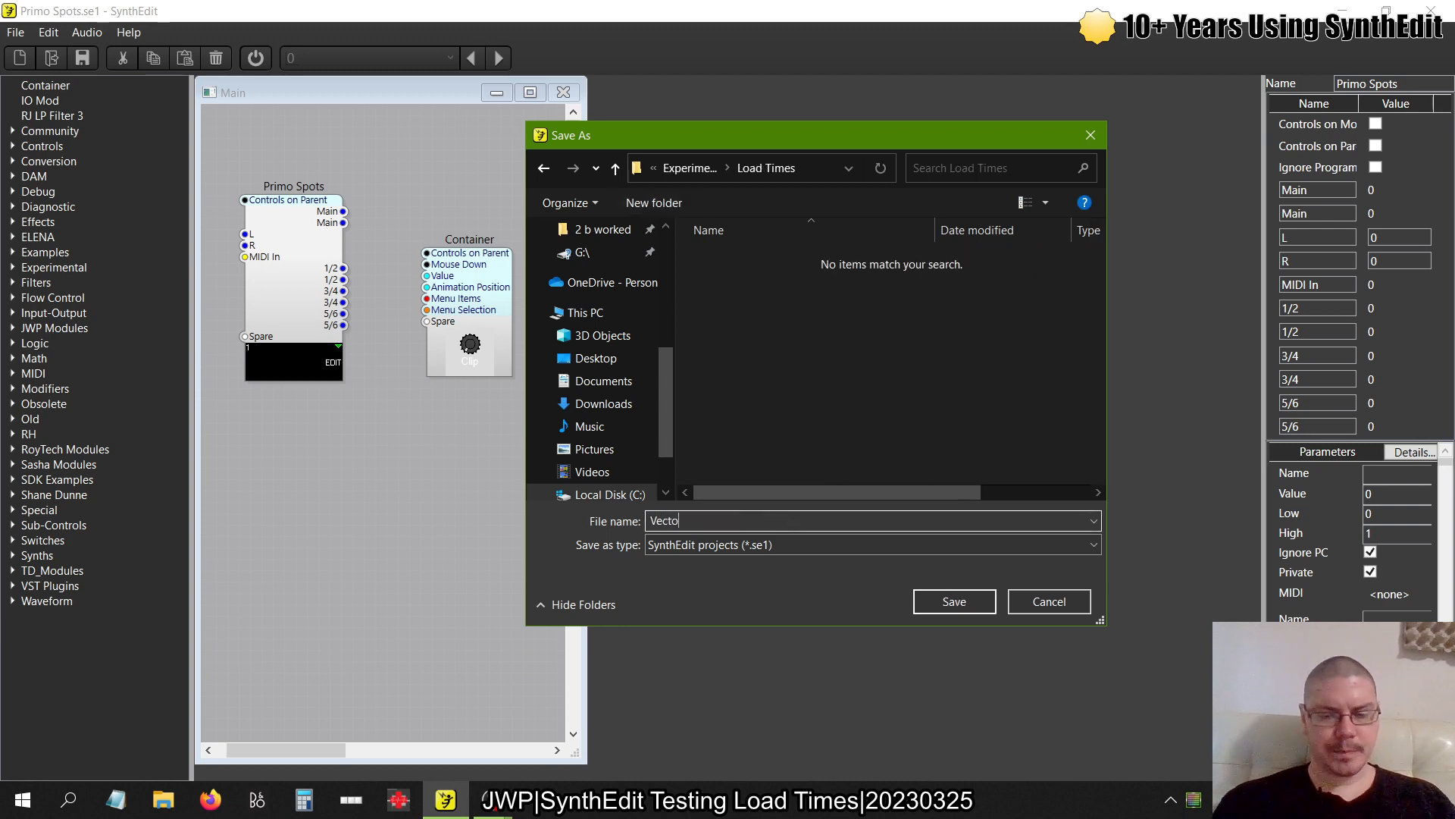
left_click(955, 611)
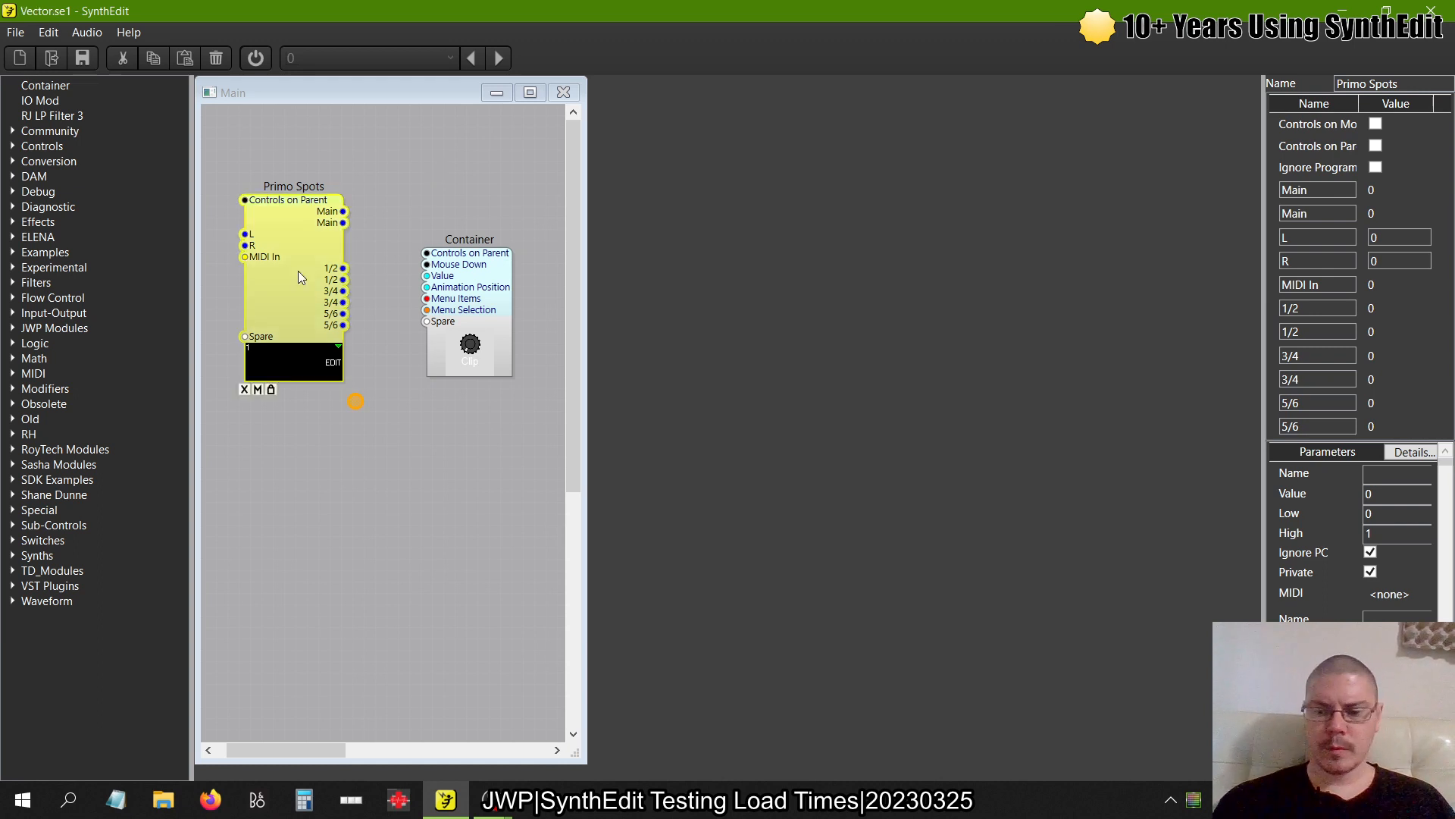
Delete the Primo Spots container and containerize the remaining Clip container
key("Delete")
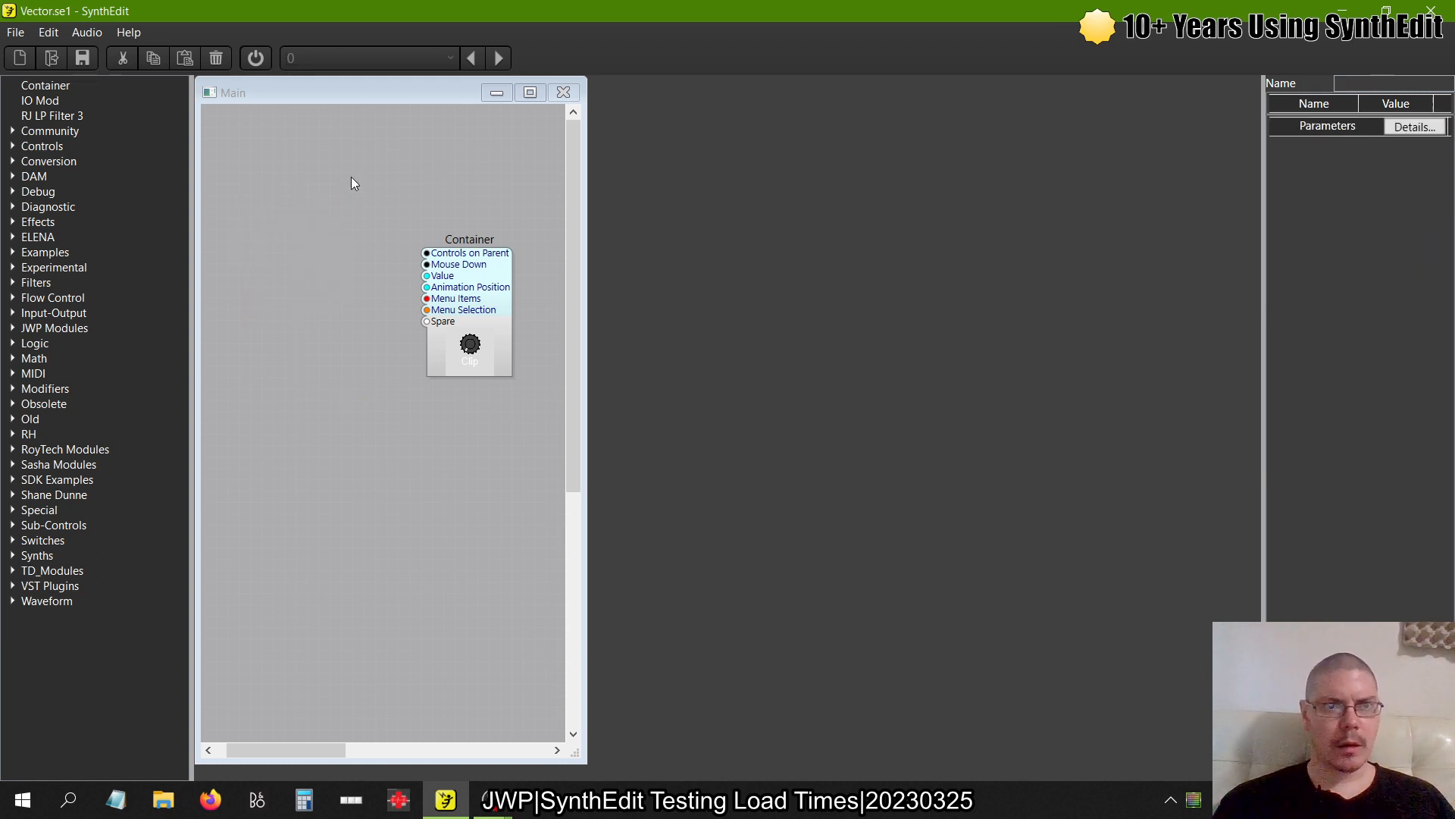
left_click_drag(469, 240, 401, 209)
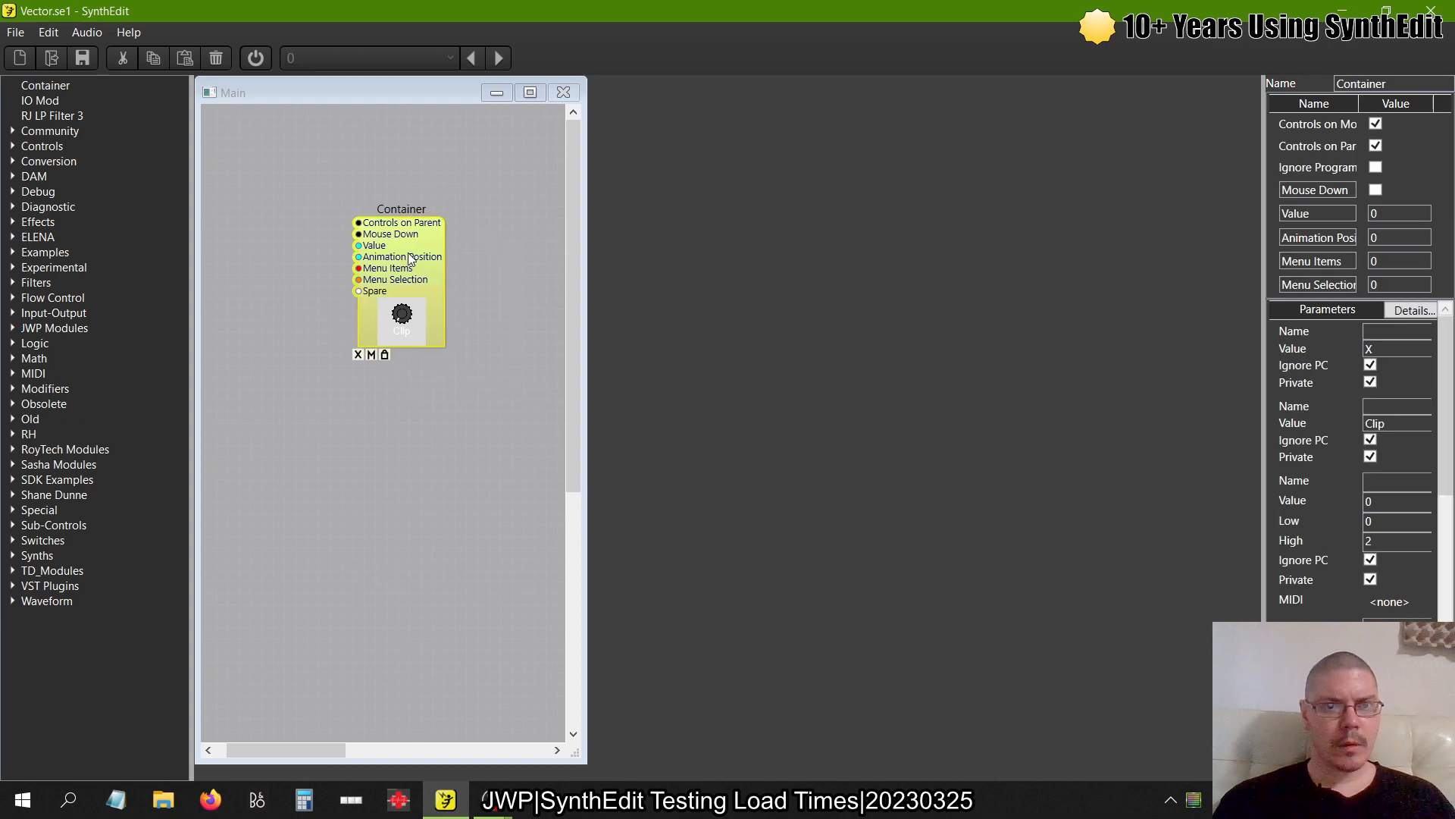
right_click(416, 252)
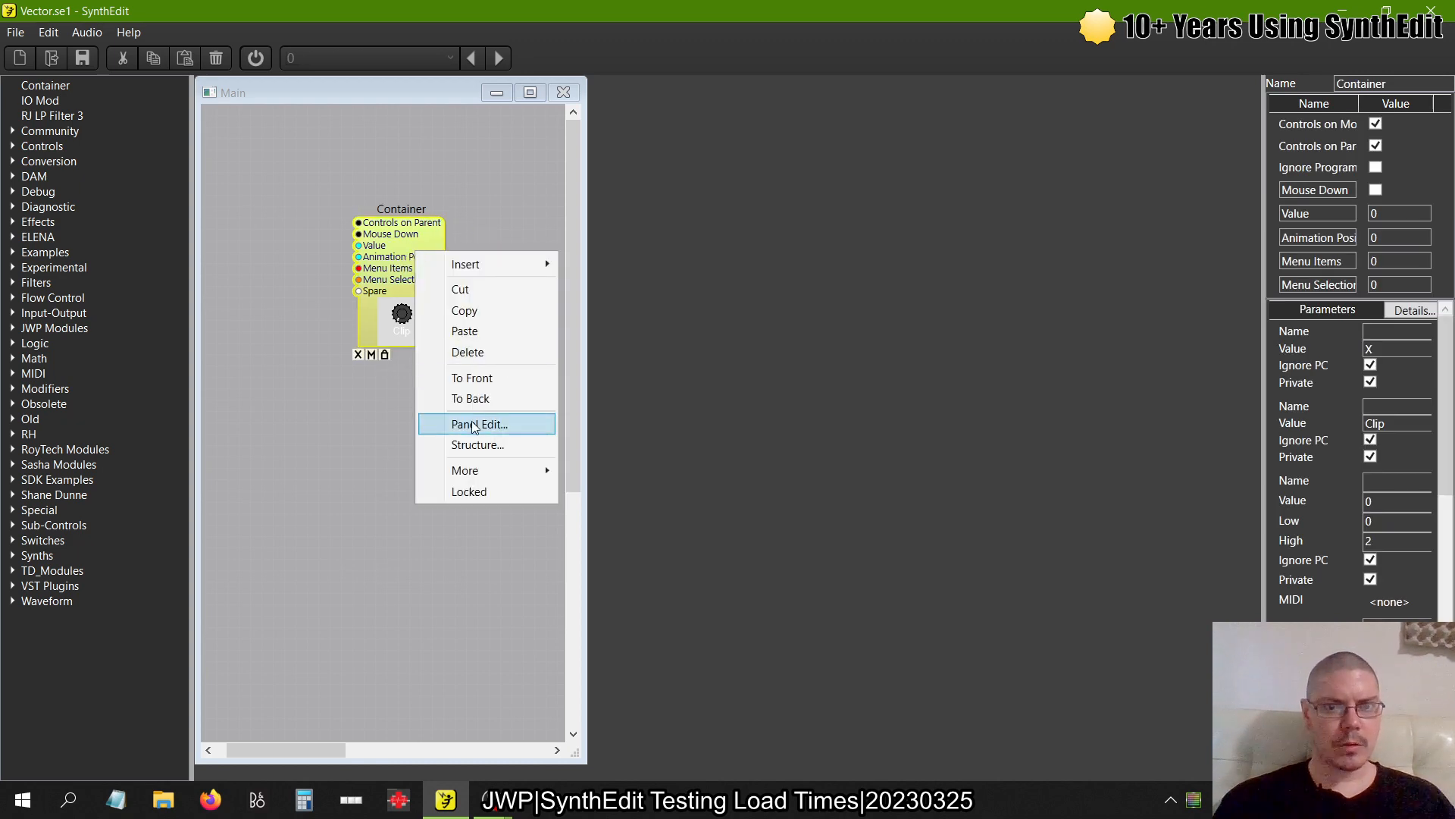
mouse_move(464, 473)
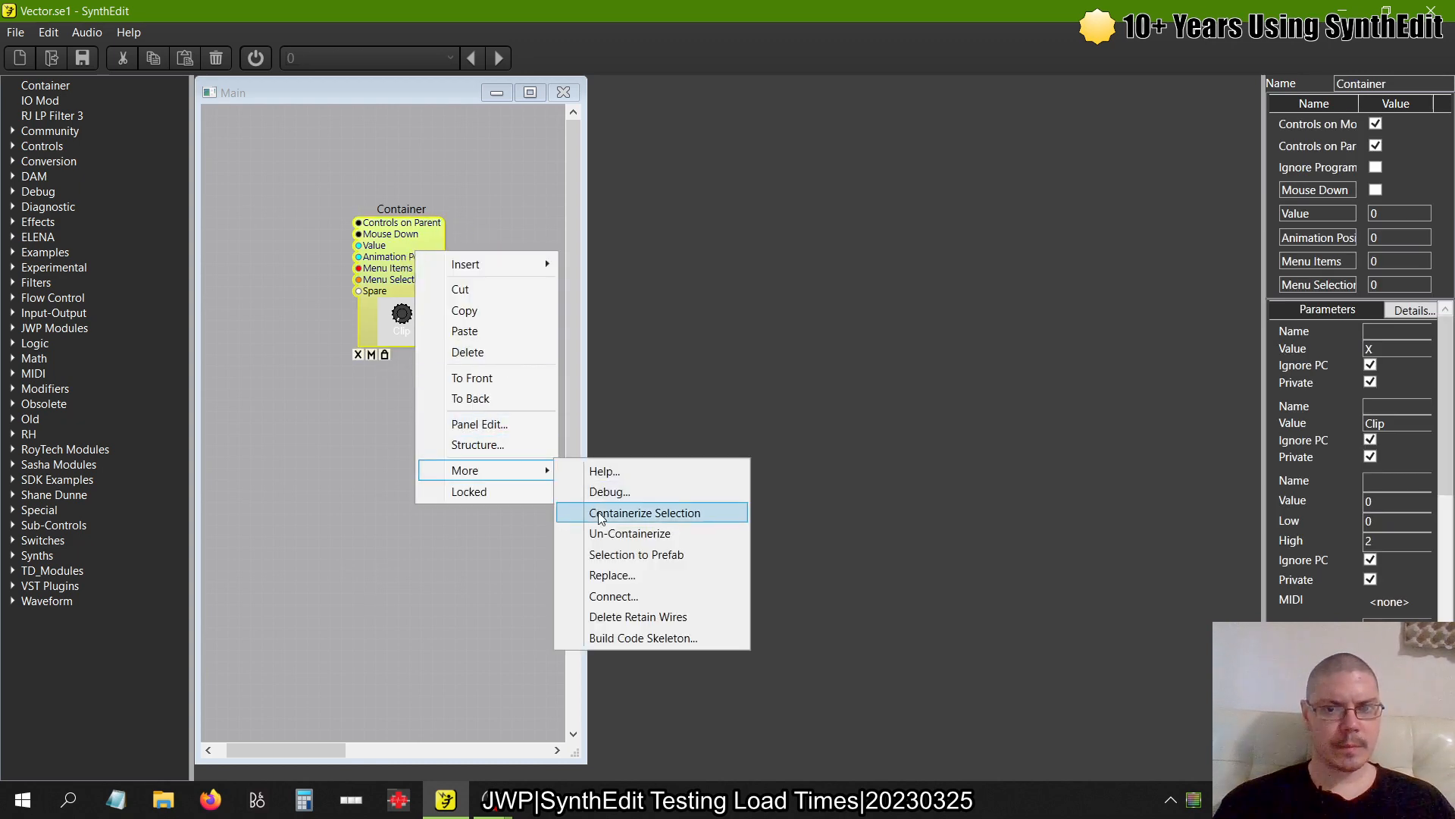
left_click(622, 512)
left_click_drag(464, 305, 350, 234)
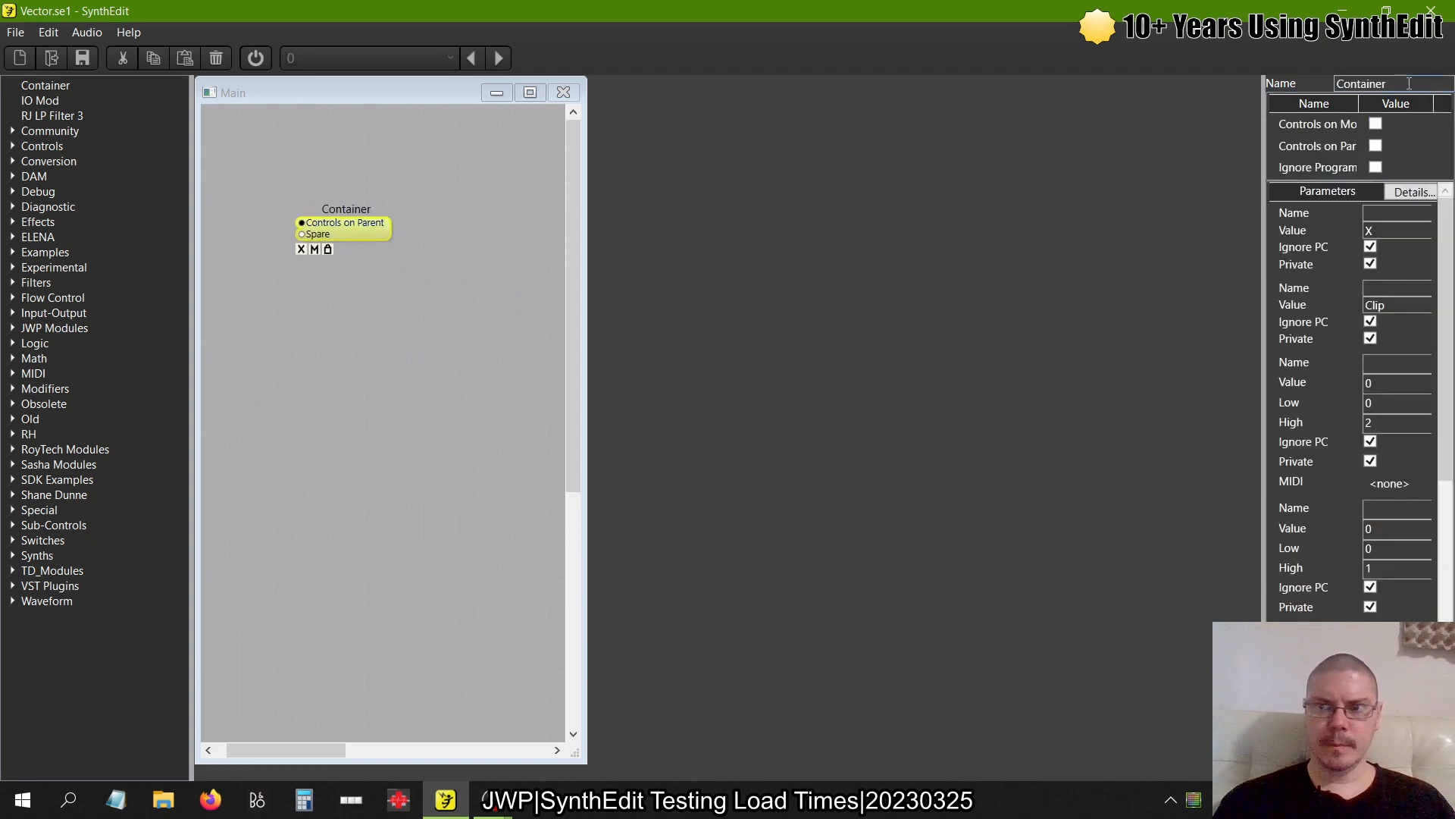
Rename the new outer container as Vector load
double_click(1361, 83)
type("Vect")
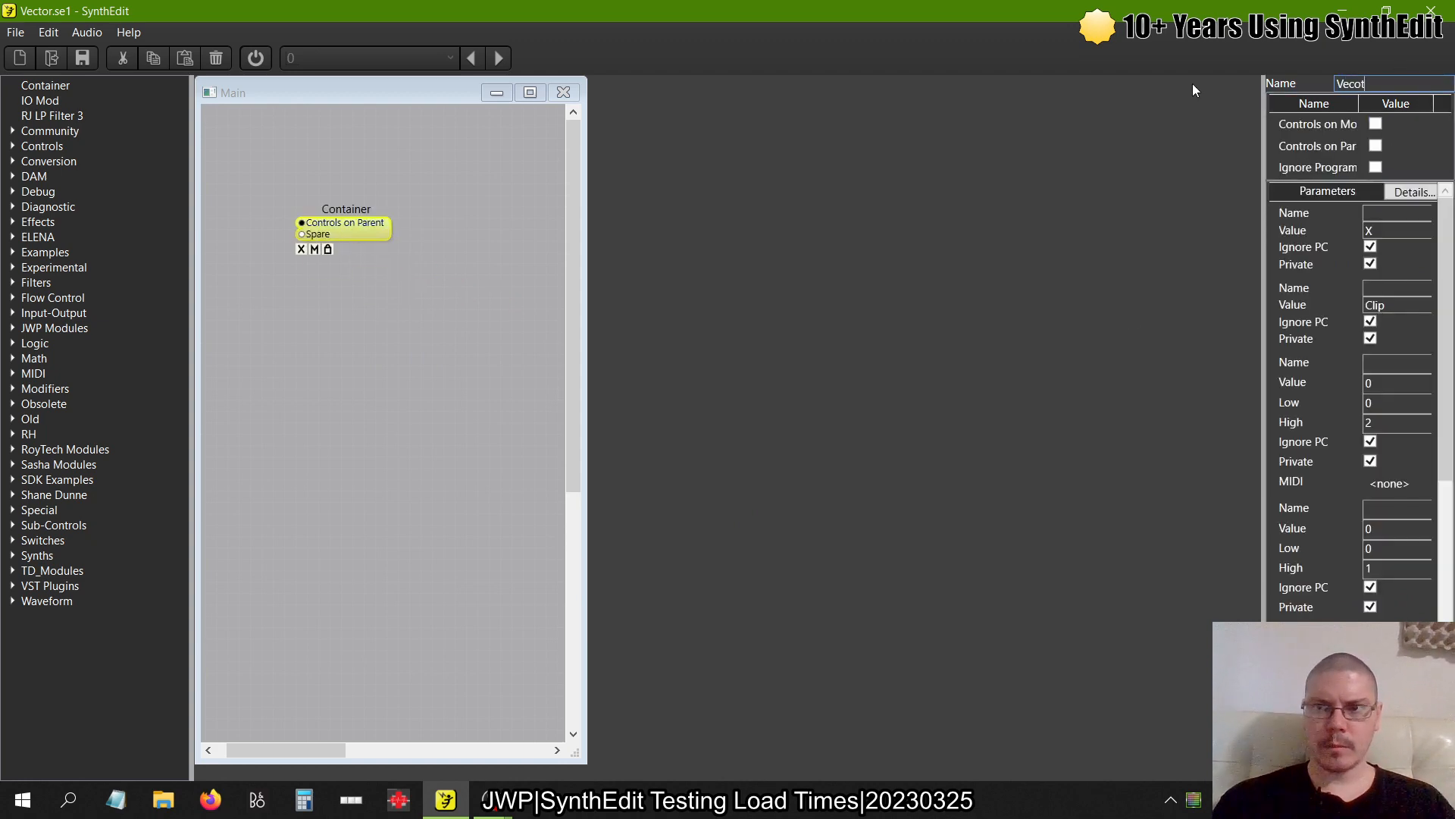
type("or load")
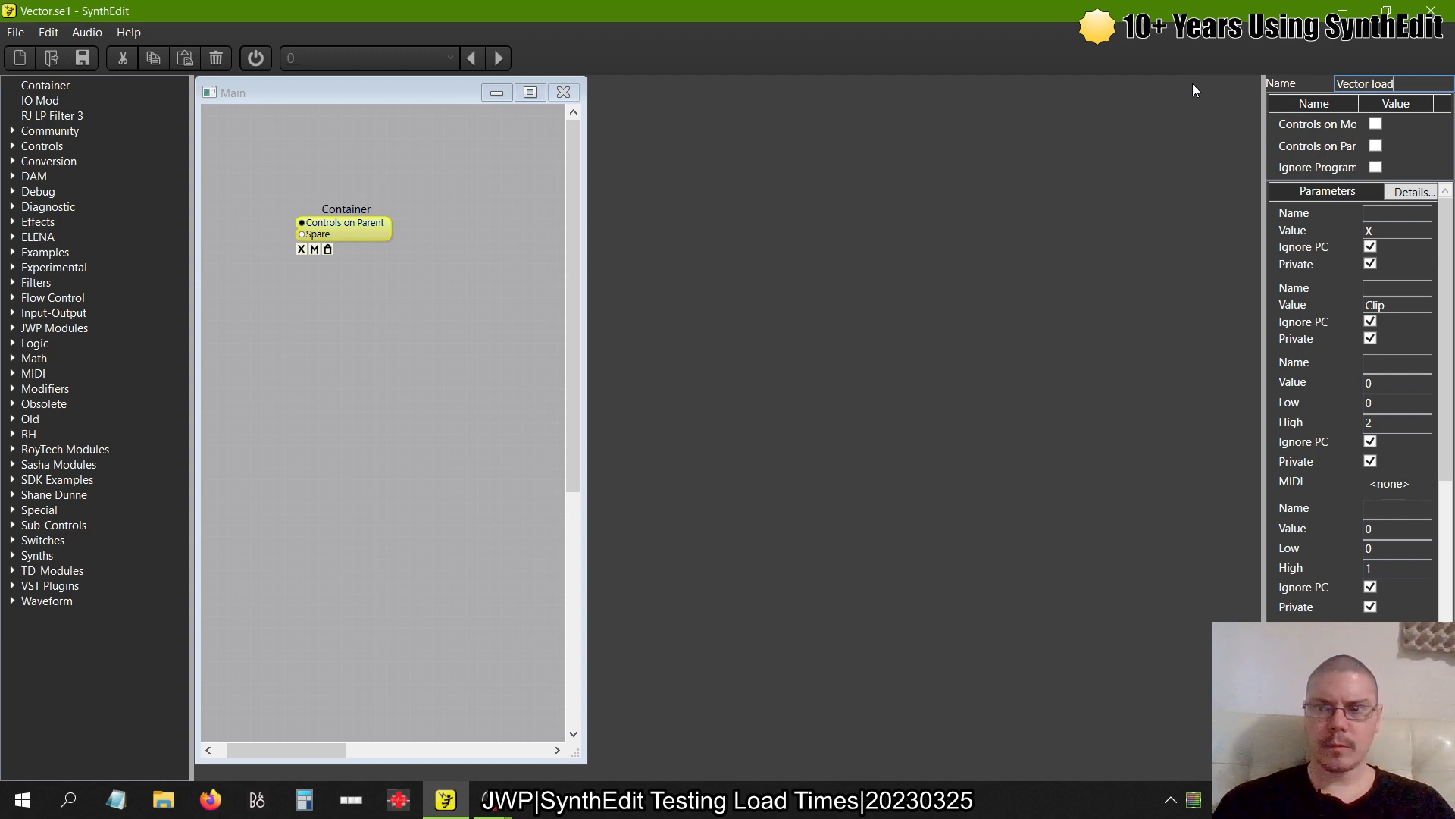
key("Tab")
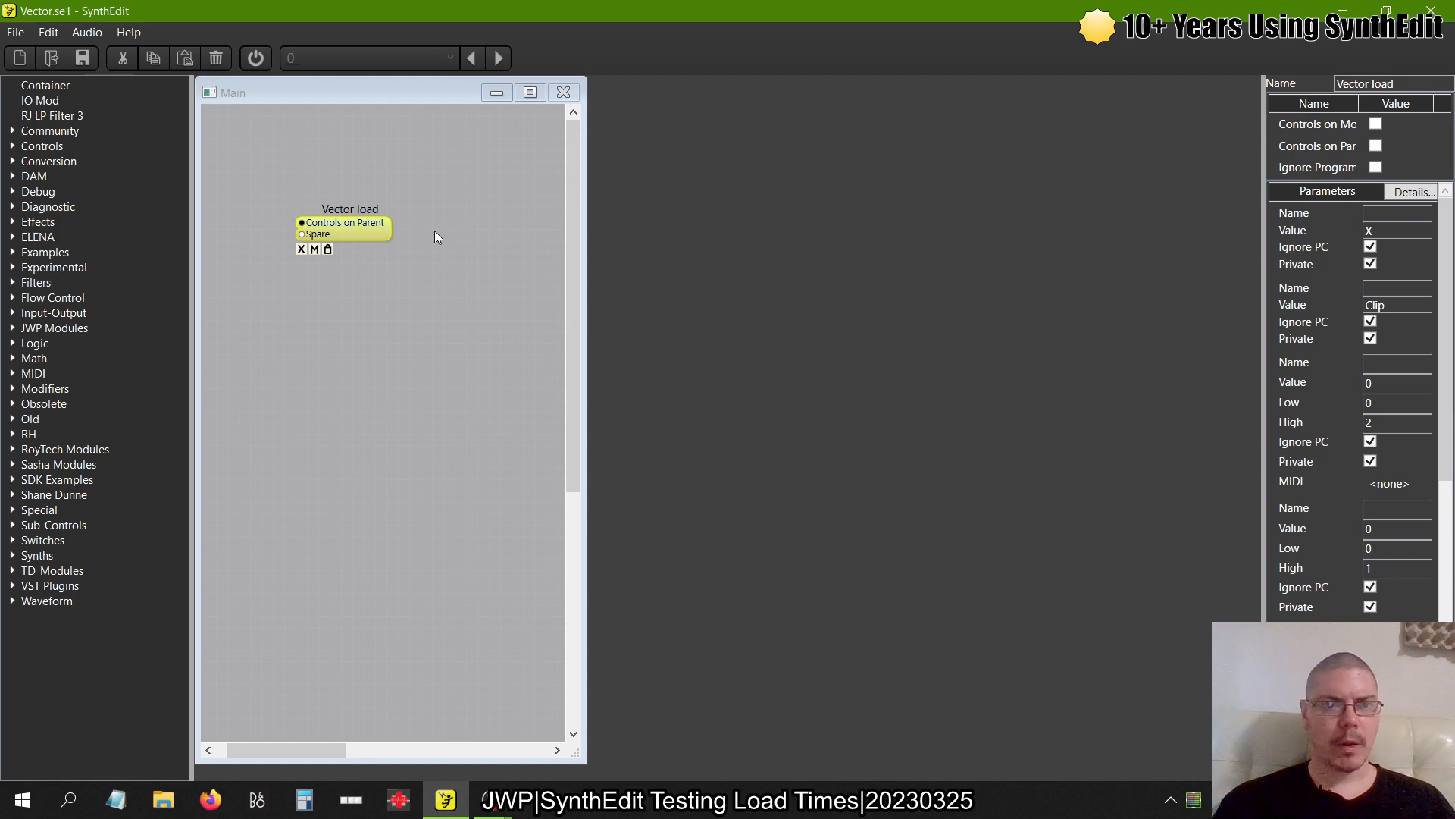
Open the structure of the Clip container nested inside Vector load and show its modules next to the IO Mod
double_click(364, 230)
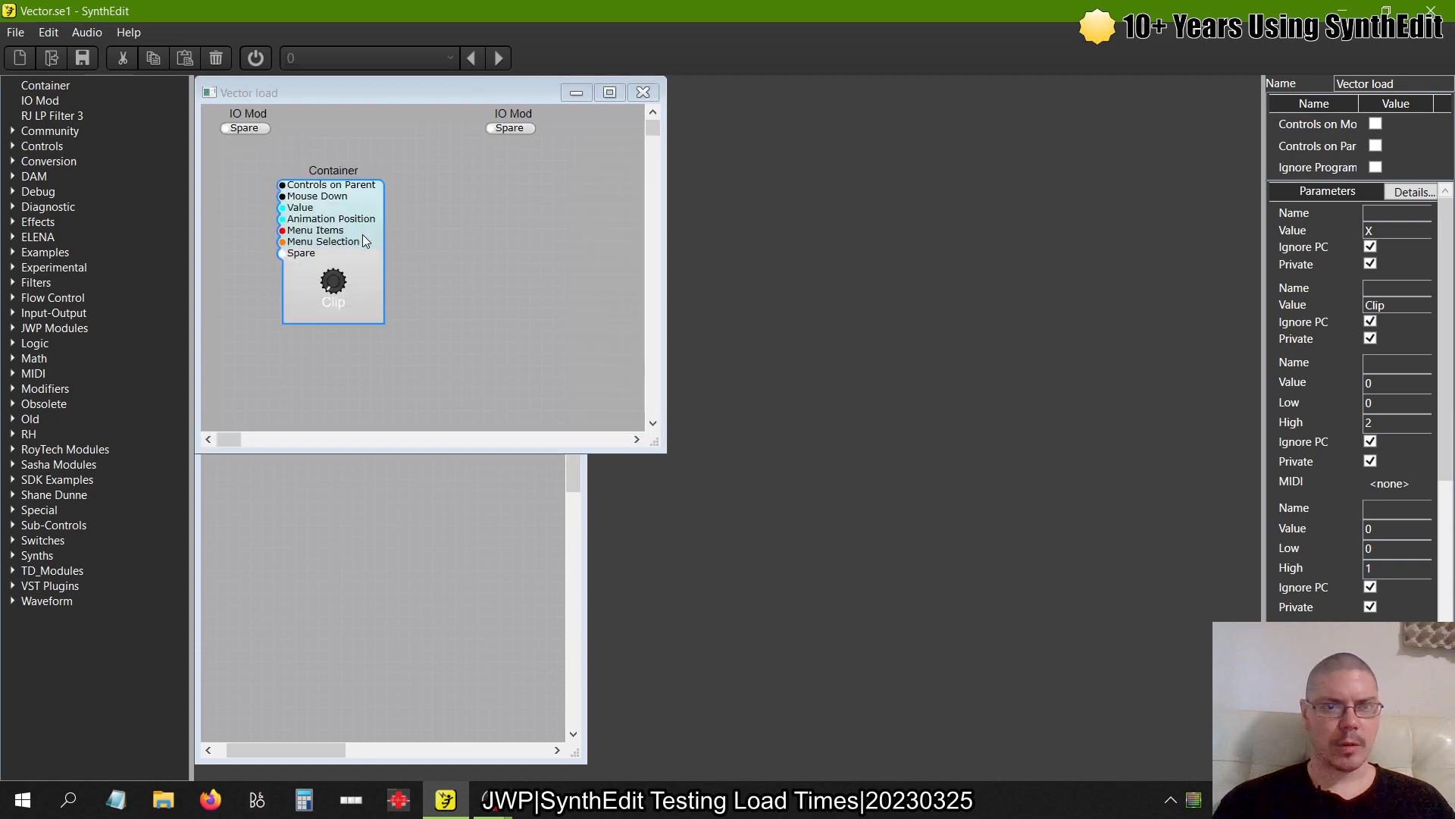
double_click(384, 203)
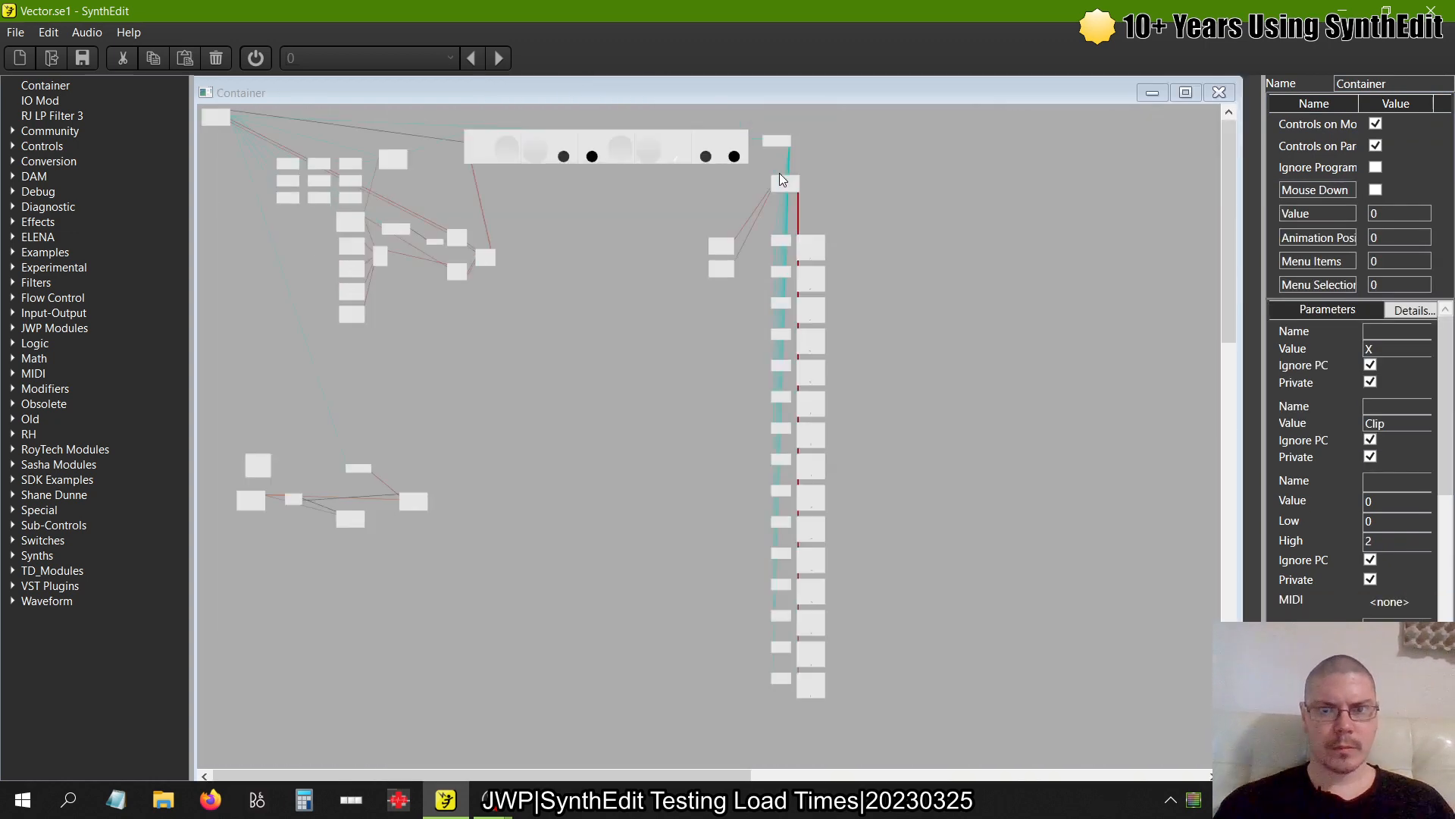
scroll(699, 246, "up", 3)
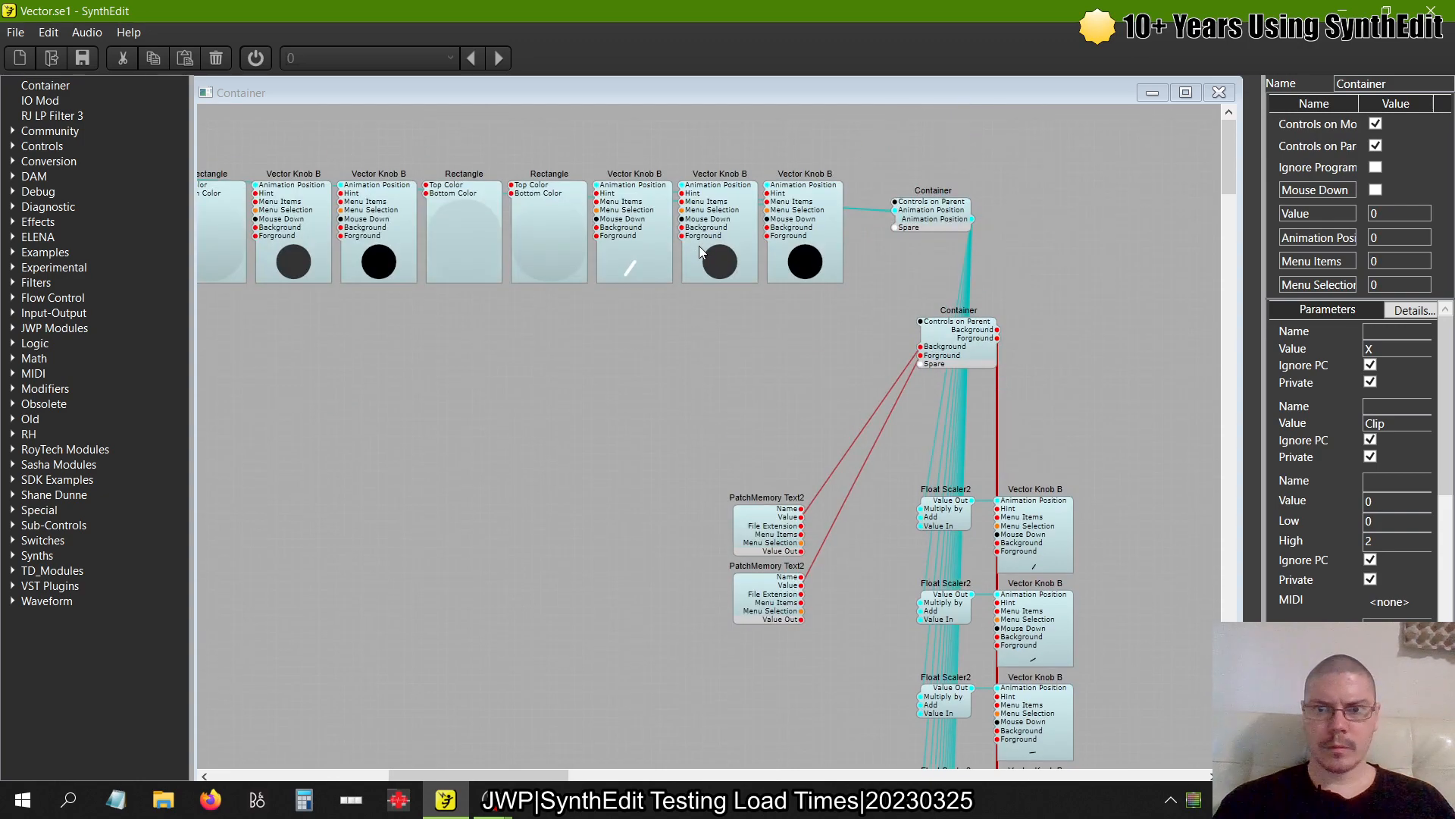
scroll(720, 432, "left", 10)
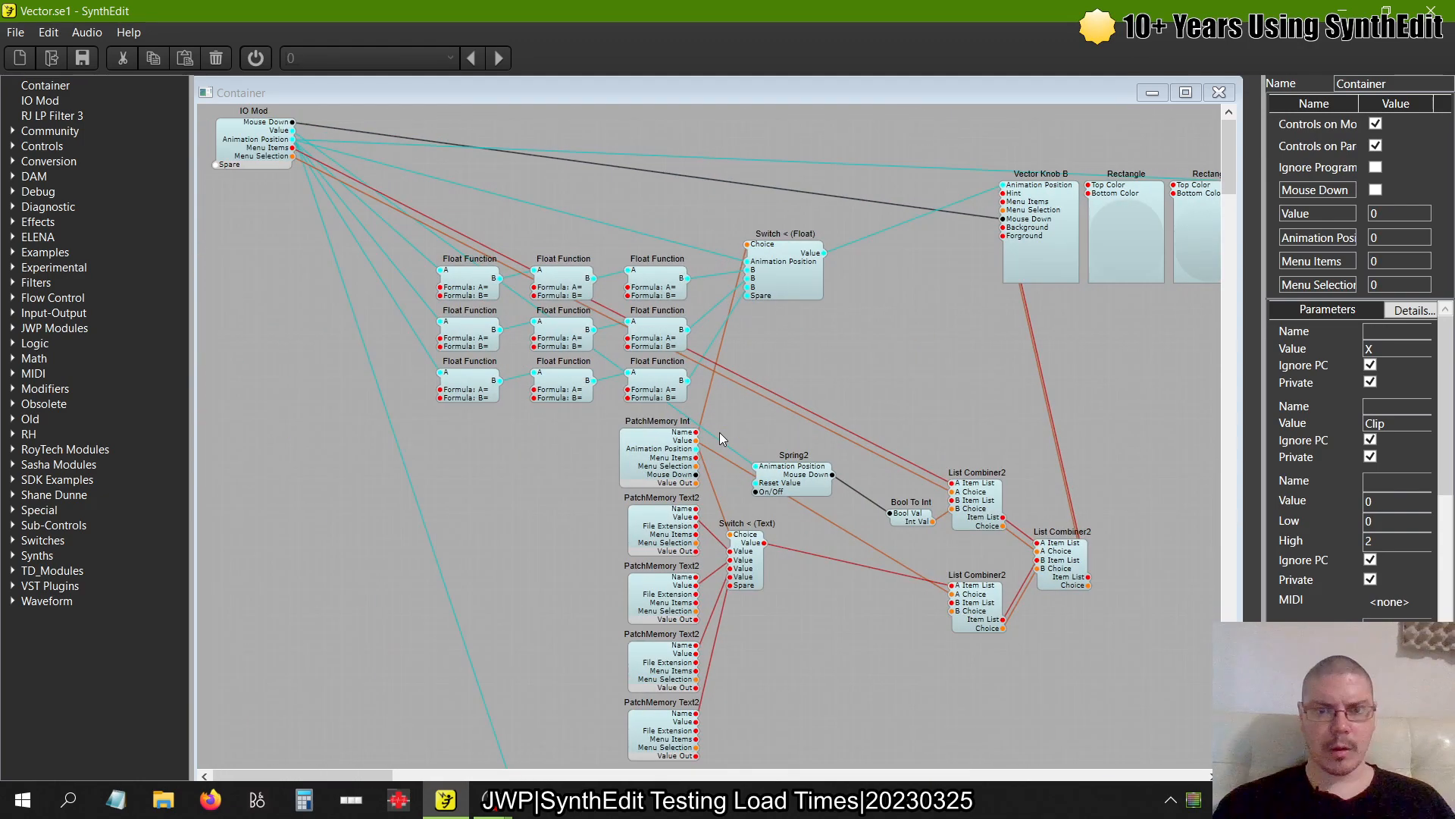
Delete the PatchMemory, Spring2, Switch, Bool To Int and List Combiner2 modules, along with the Float Function grid
scroll(720, 432, "down", 2)
scroll(720, 432, "up", 2)
scroll(888, 591, "down", 1)
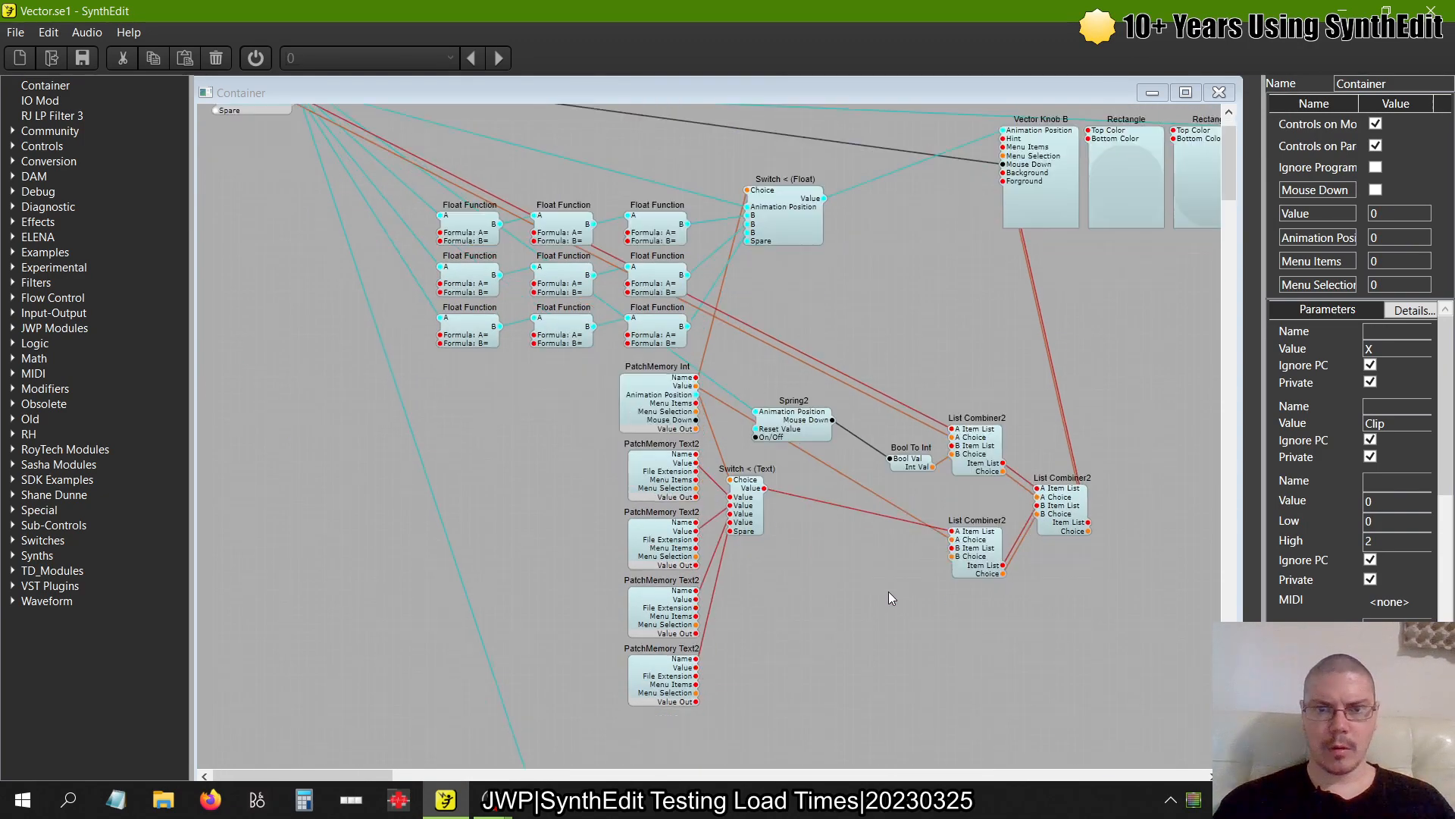
scroll(888, 592, "down", 1)
left_click_drag(967, 691, 517, 362)
key("Delete")
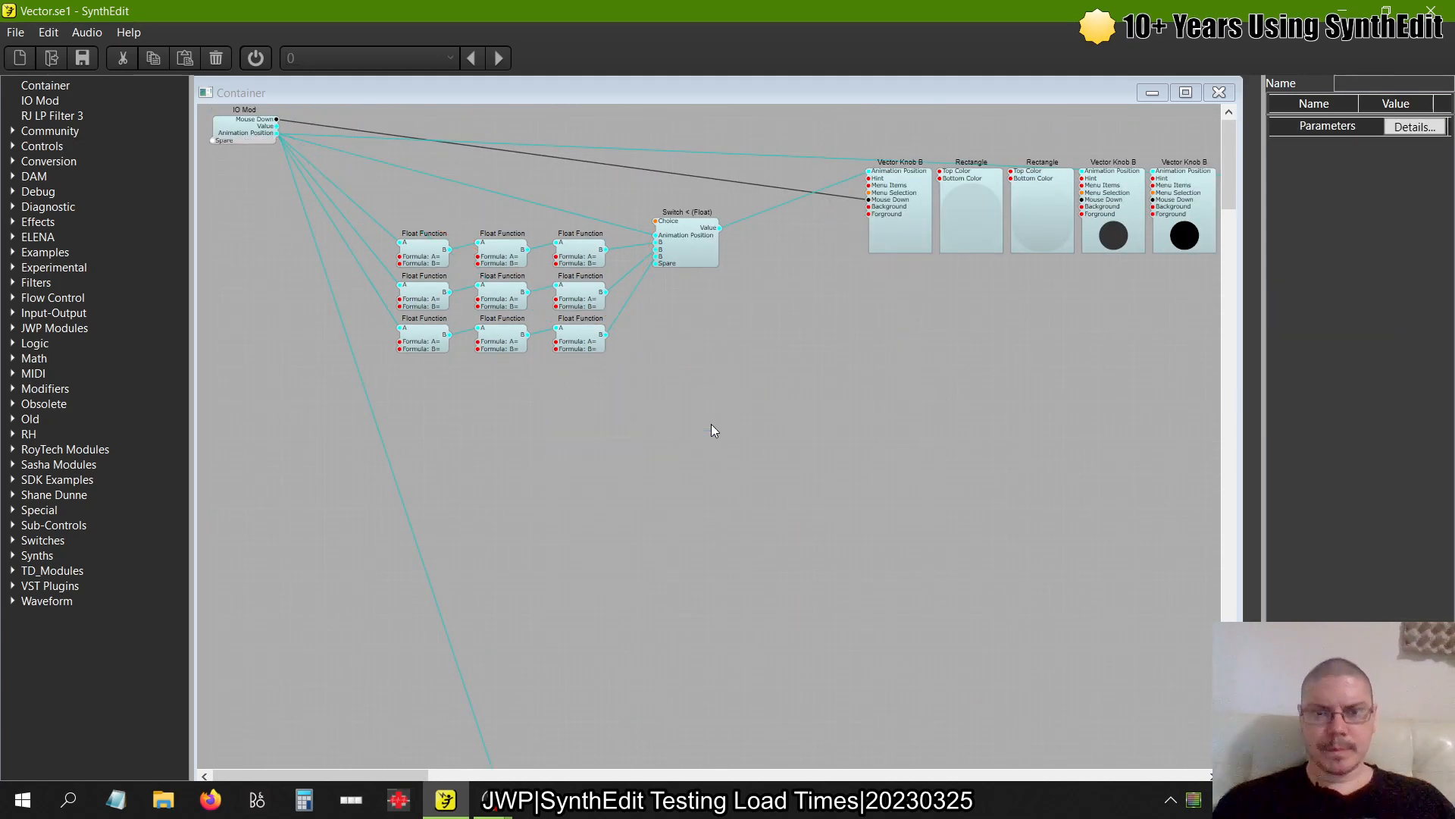
left_click_drag(849, 455, 454, 161)
key("Delete")
Delete the lower group containing the Rectangle, PatchMemory Int, Int to Bools, Float To Text and the two text containers
scroll(561, 391, "down", 3)
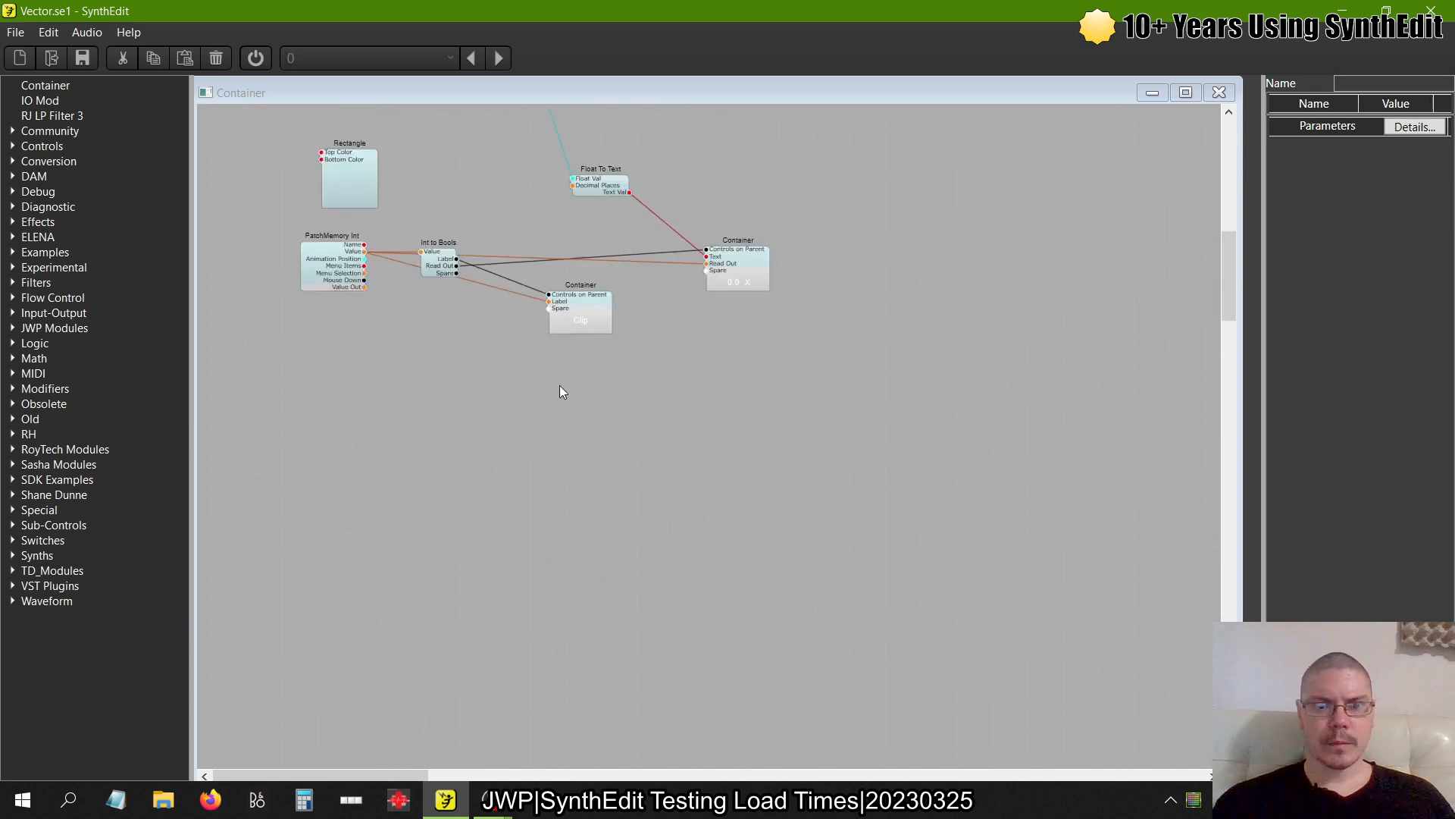
scroll(559, 392, "up", 1)
left_click_drag(877, 650, 857, 599)
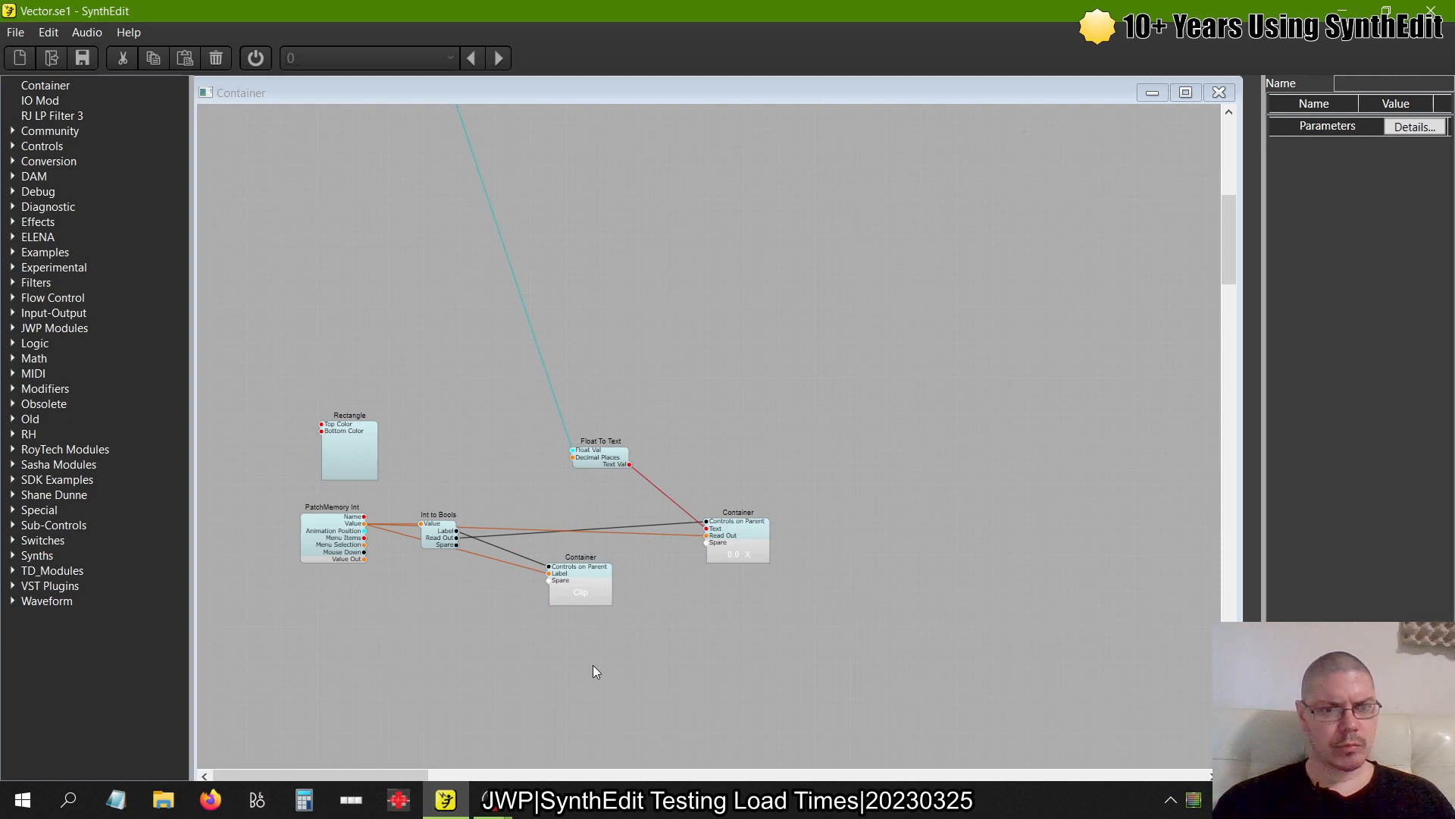
scroll(593, 666, "up", 4)
scroll(593, 665, "down", 3)
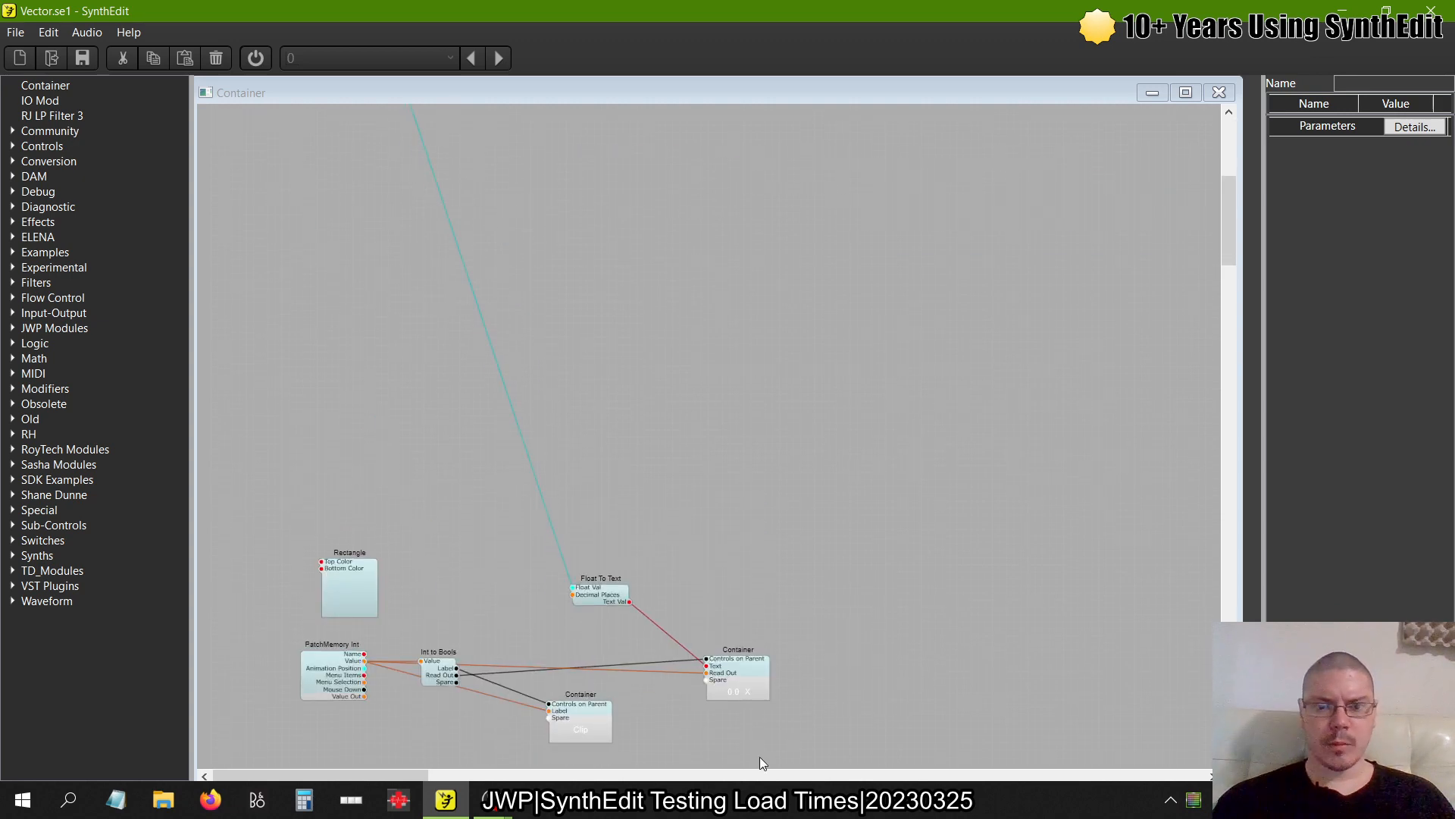
left_click_drag(804, 754, 312, 526)
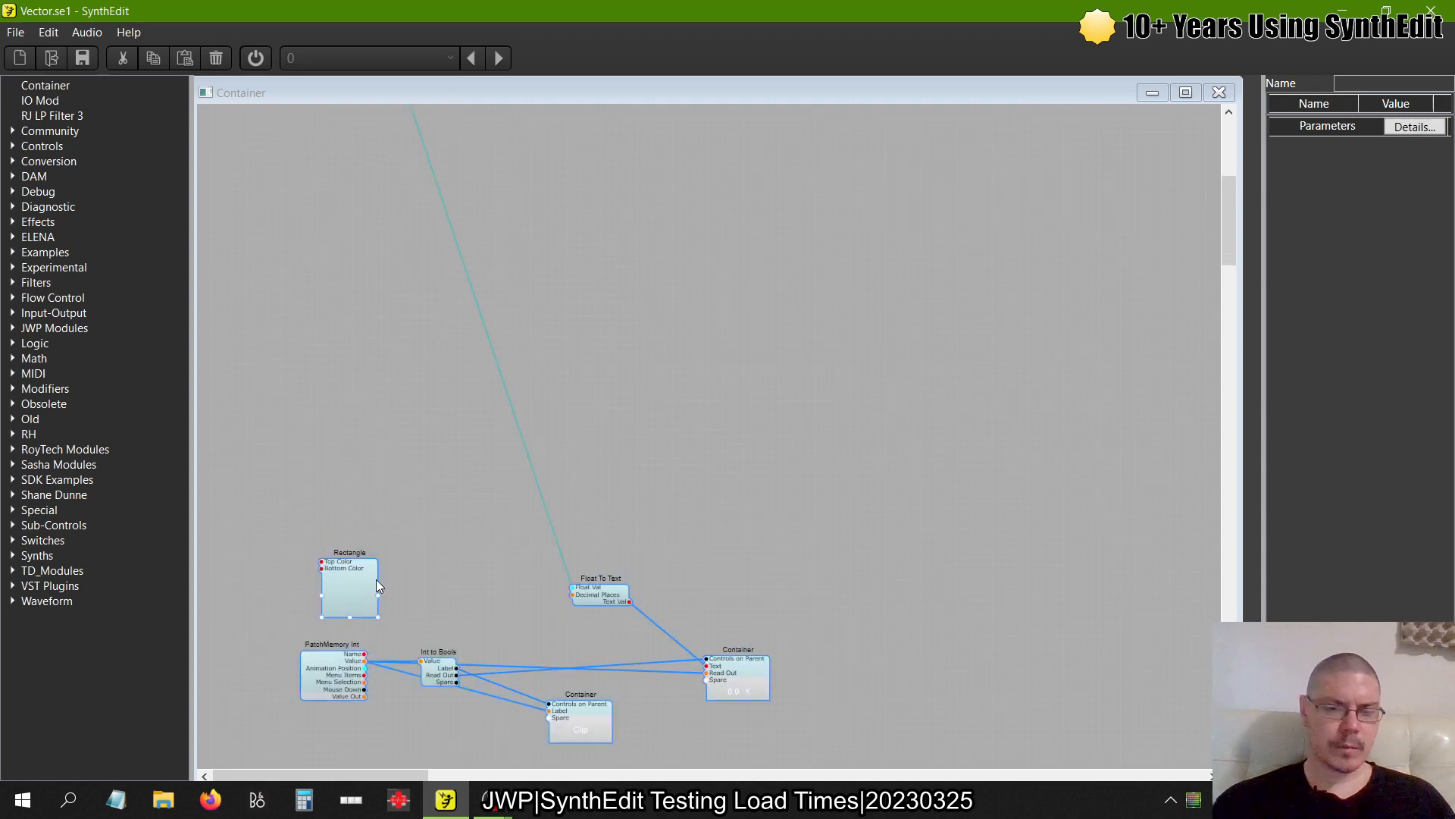
key("Delete")
Delete the two PatchMemory Text2 modules feeding the lower inner container's Background and Forground inputs
scroll(376, 579, "up", 3)
scroll(376, 579, "right", 8)
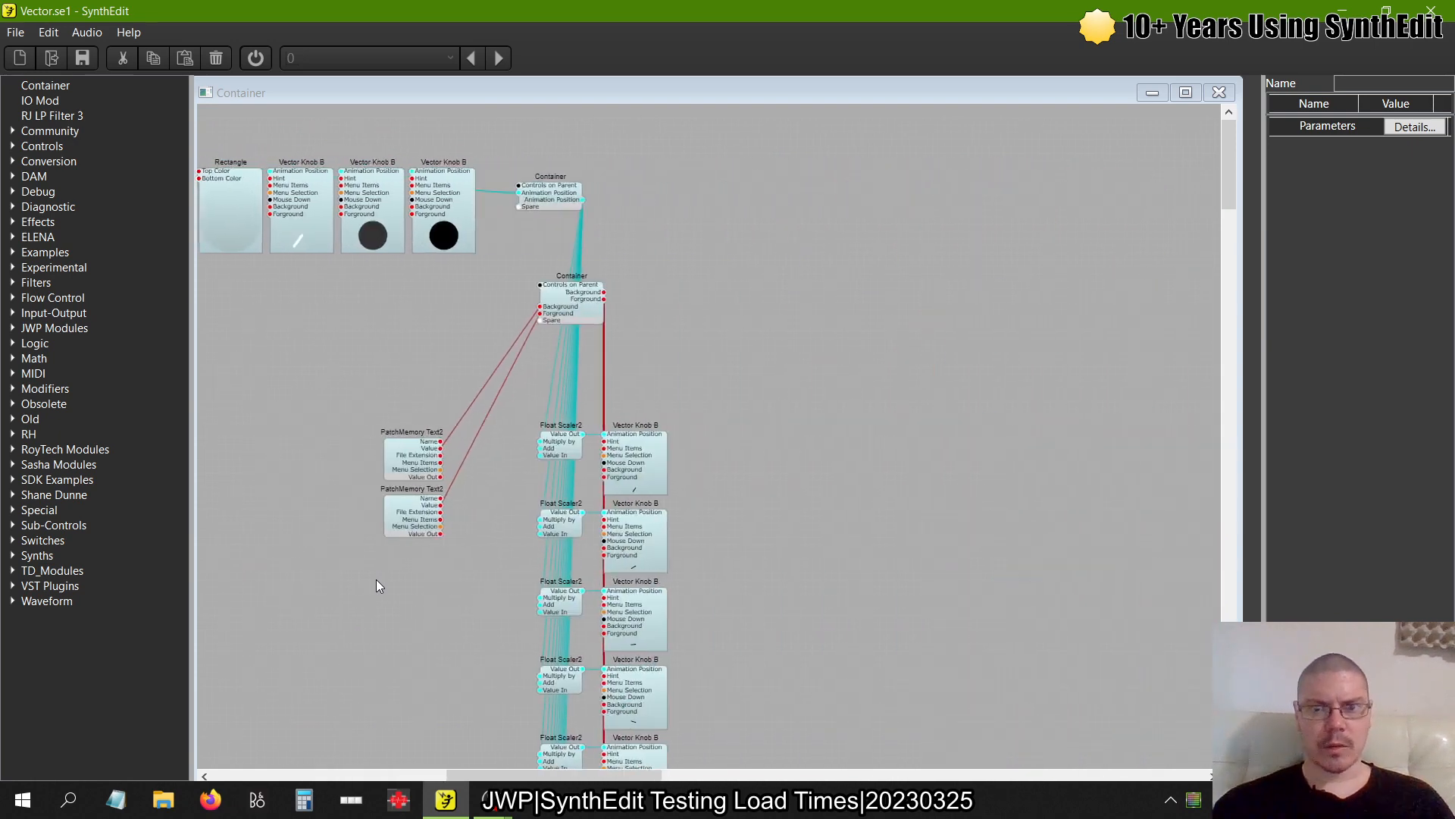
scroll(376, 579, "left", 2)
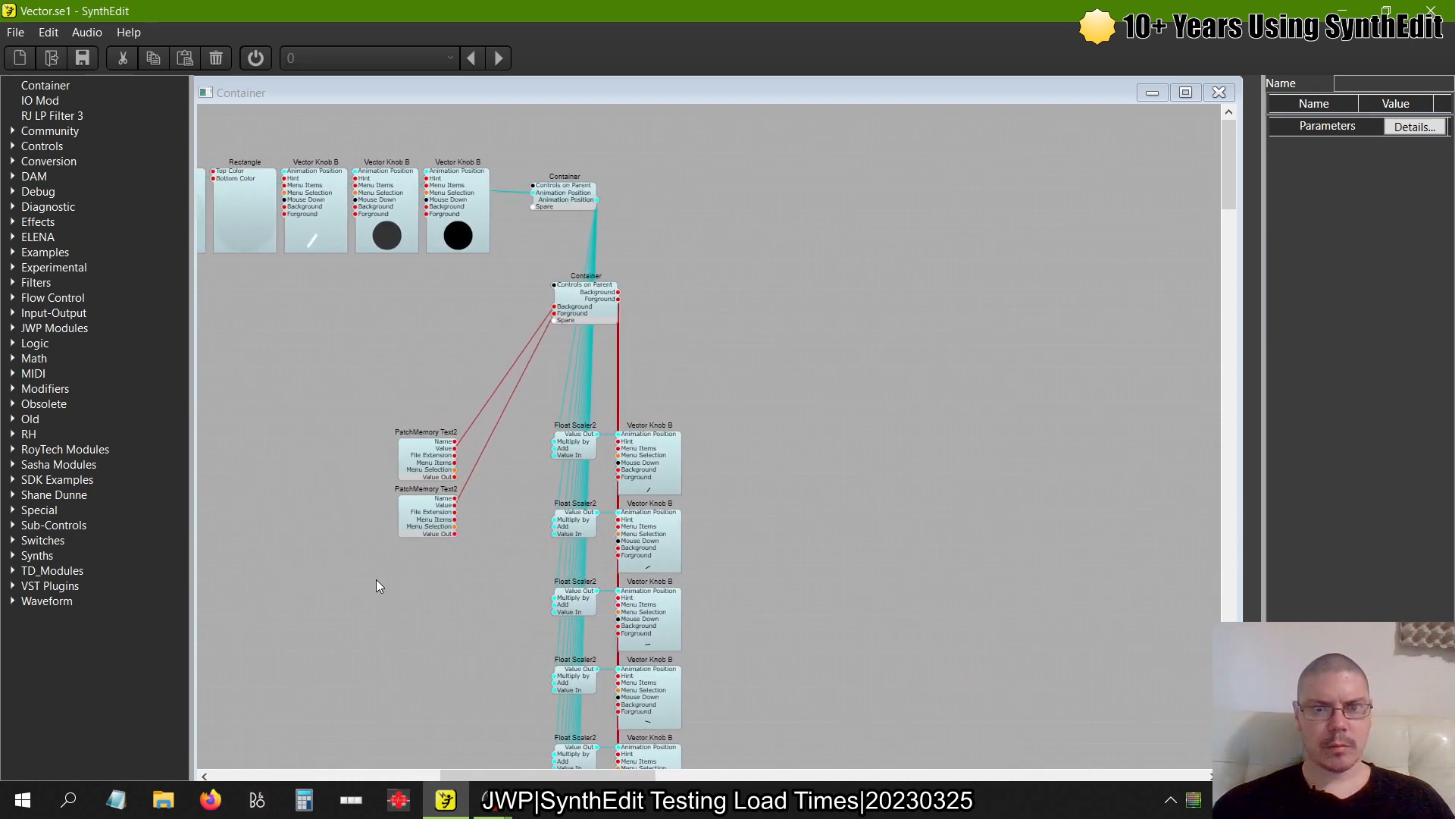
left_click(442, 464)
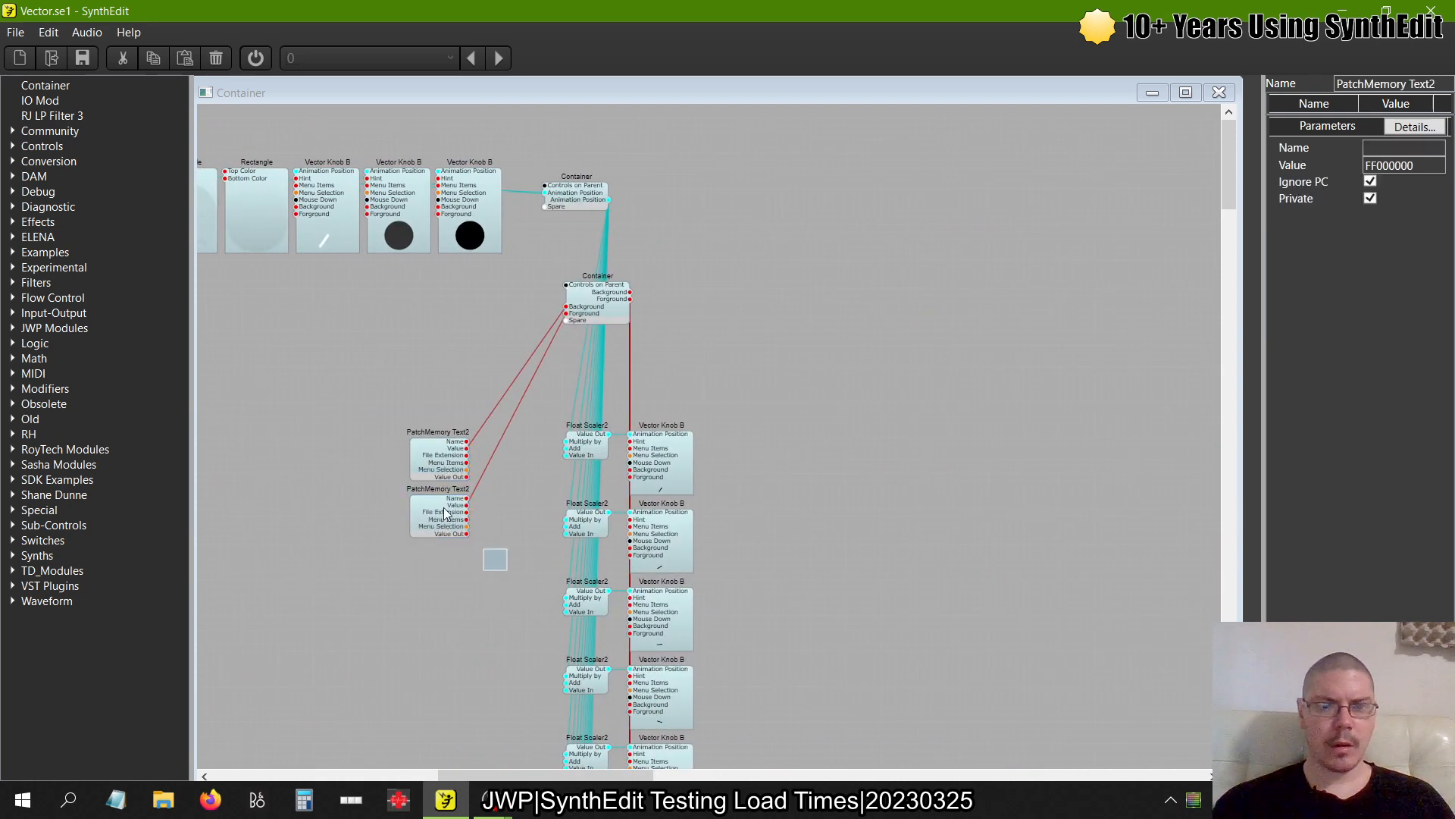
left_click_drag(445, 512, 401, 470)
key("Delete")
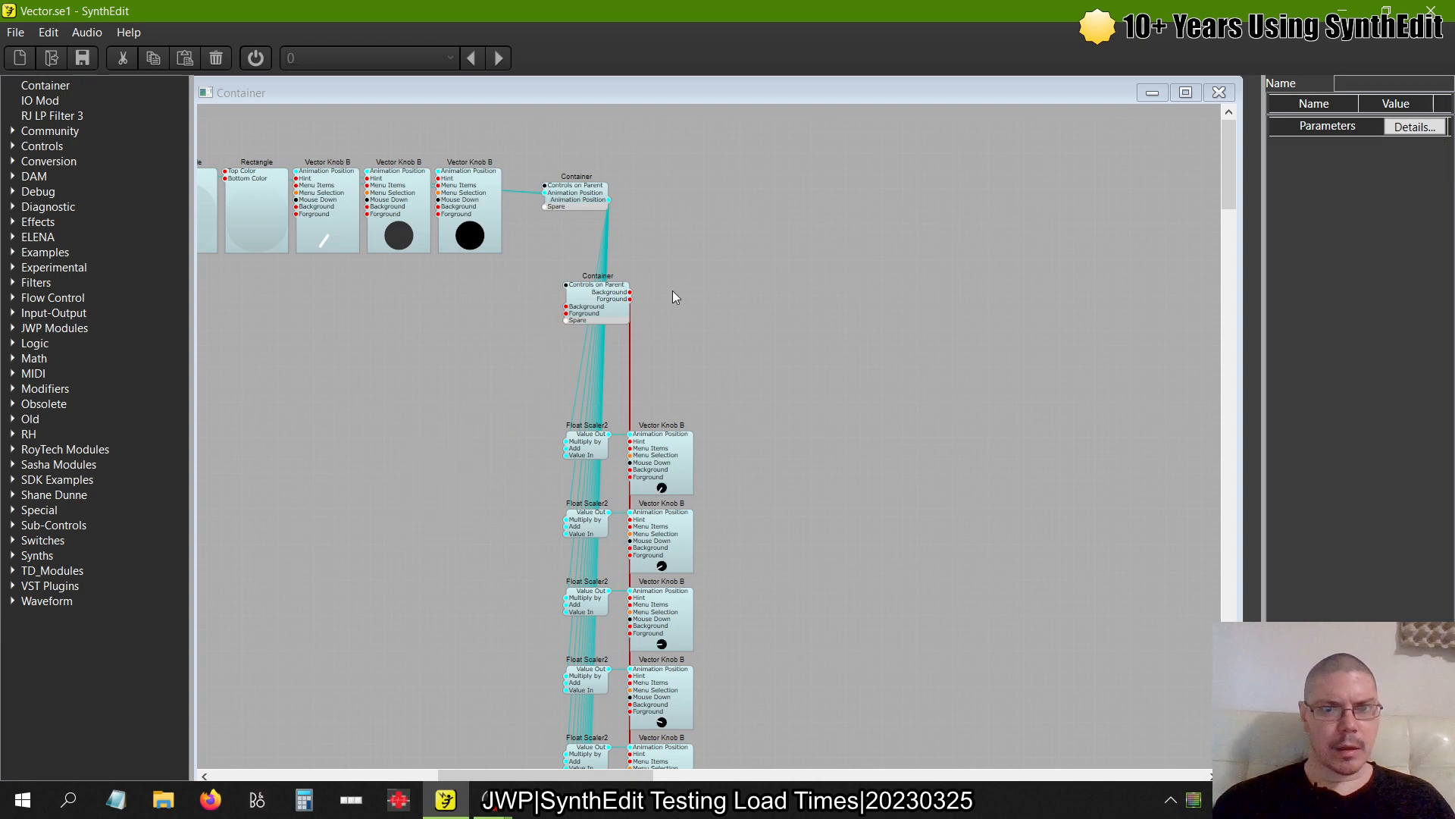
Set the Background input colour of the inner container above the Float Scaler2 modules to 00000000
left_click(592, 289)
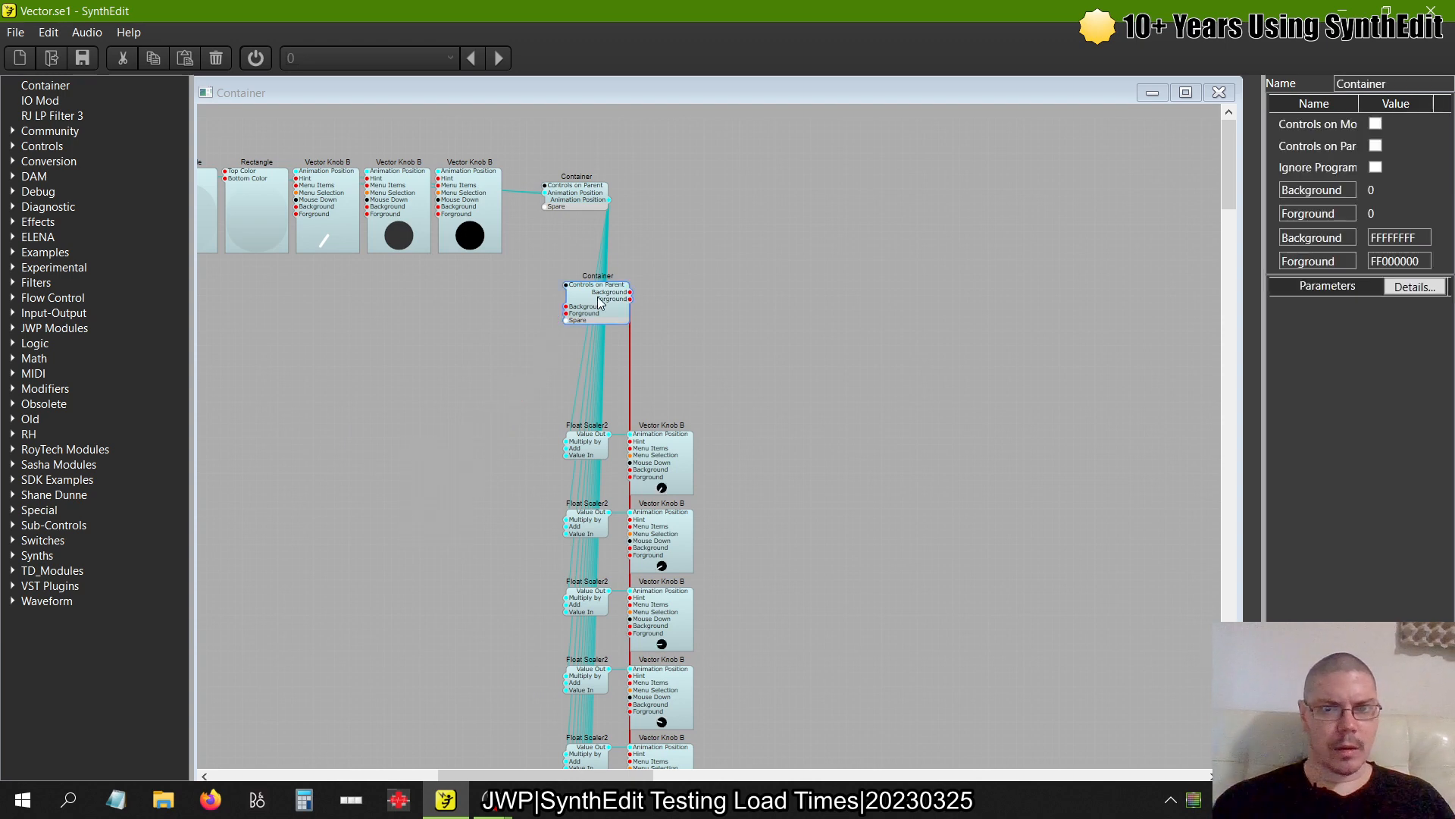
double_click(1417, 238)
type("00")
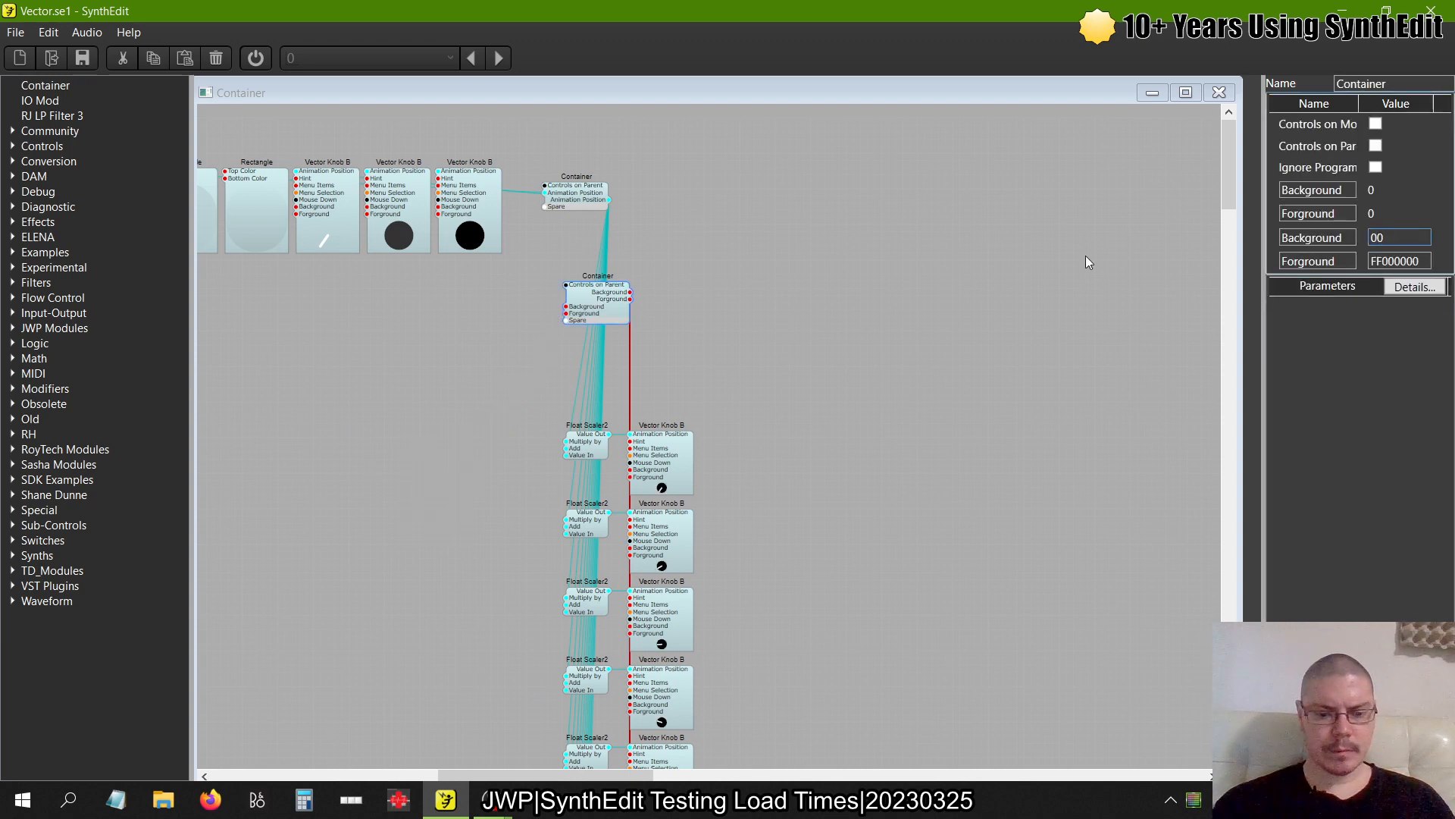
type("0000000")
key("Return")
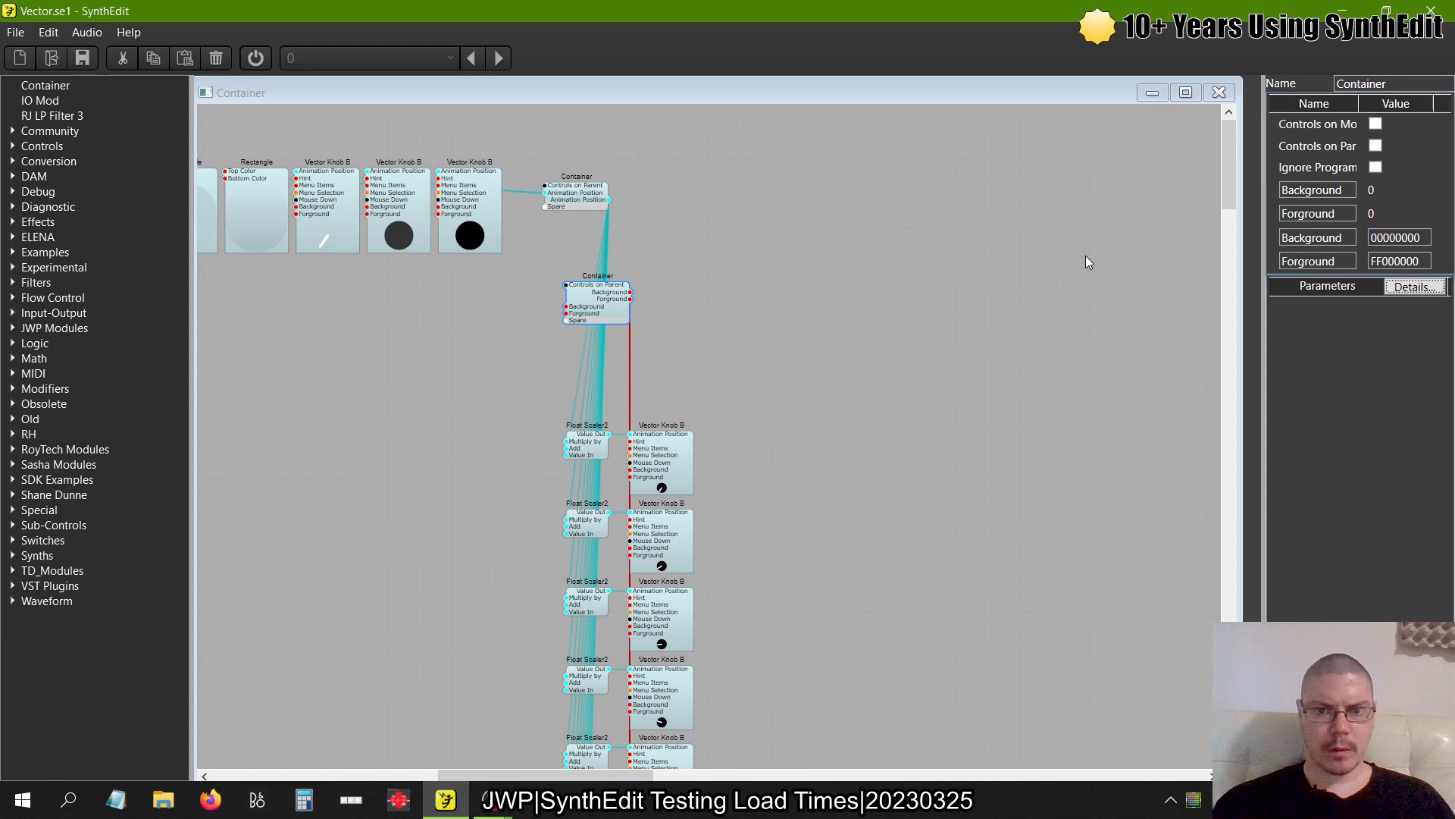
Inspect the knob's appearance in the Container's panel view and close that view
left_click(667, 455)
left_click_drag(565, 285, 981, 375)
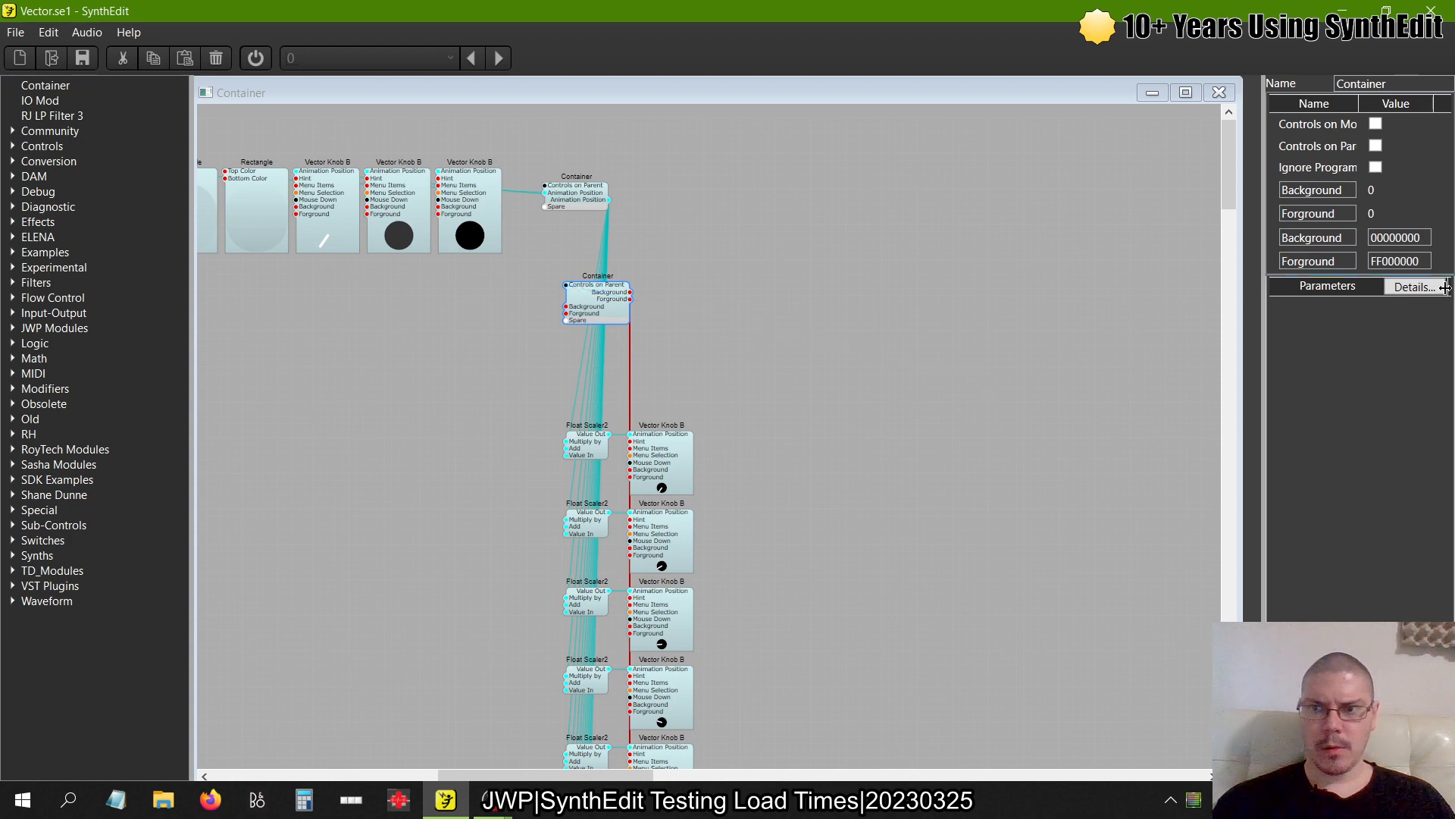
right_click(991, 243)
left_click(1057, 354)
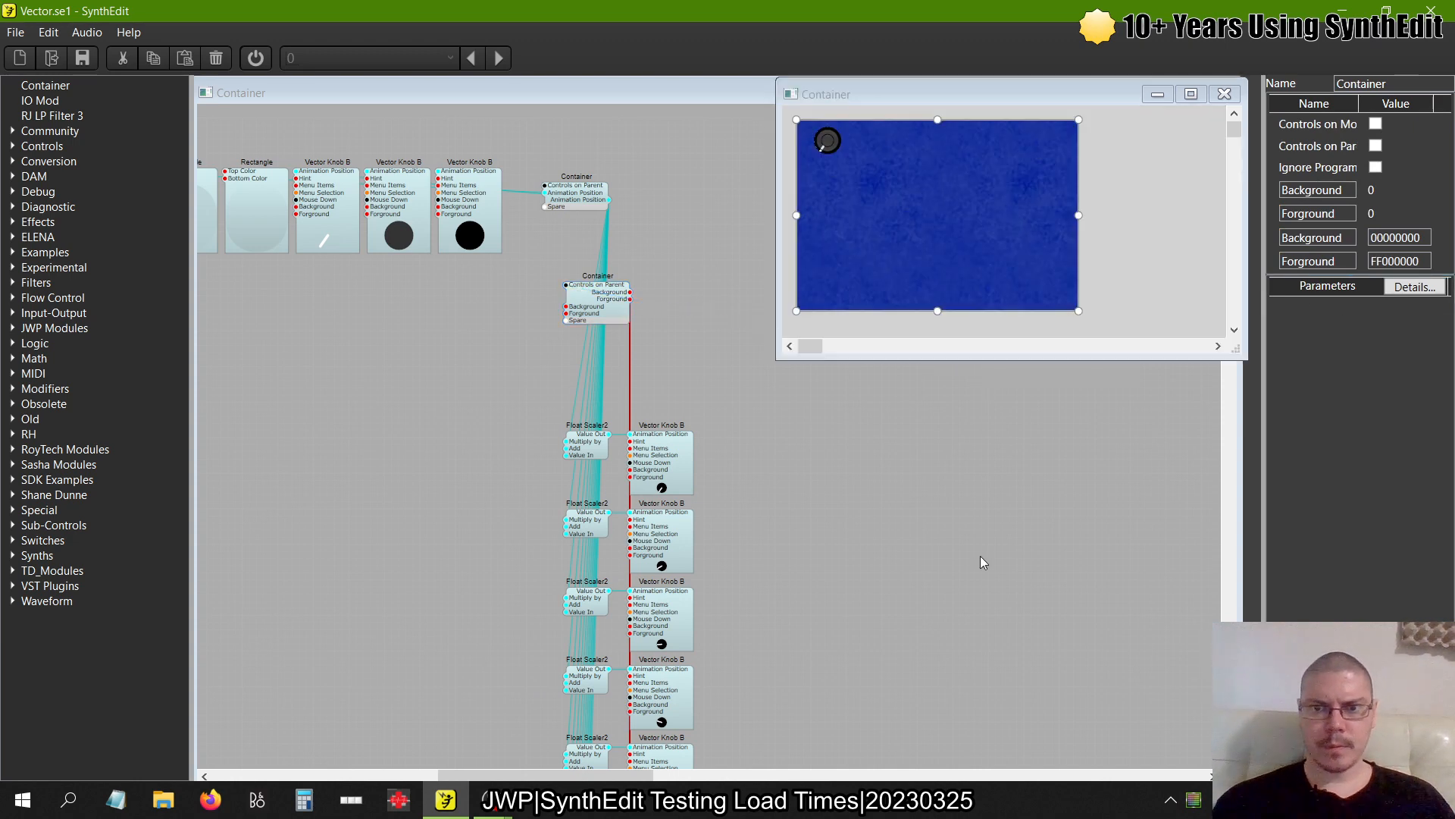
left_click(1224, 93)
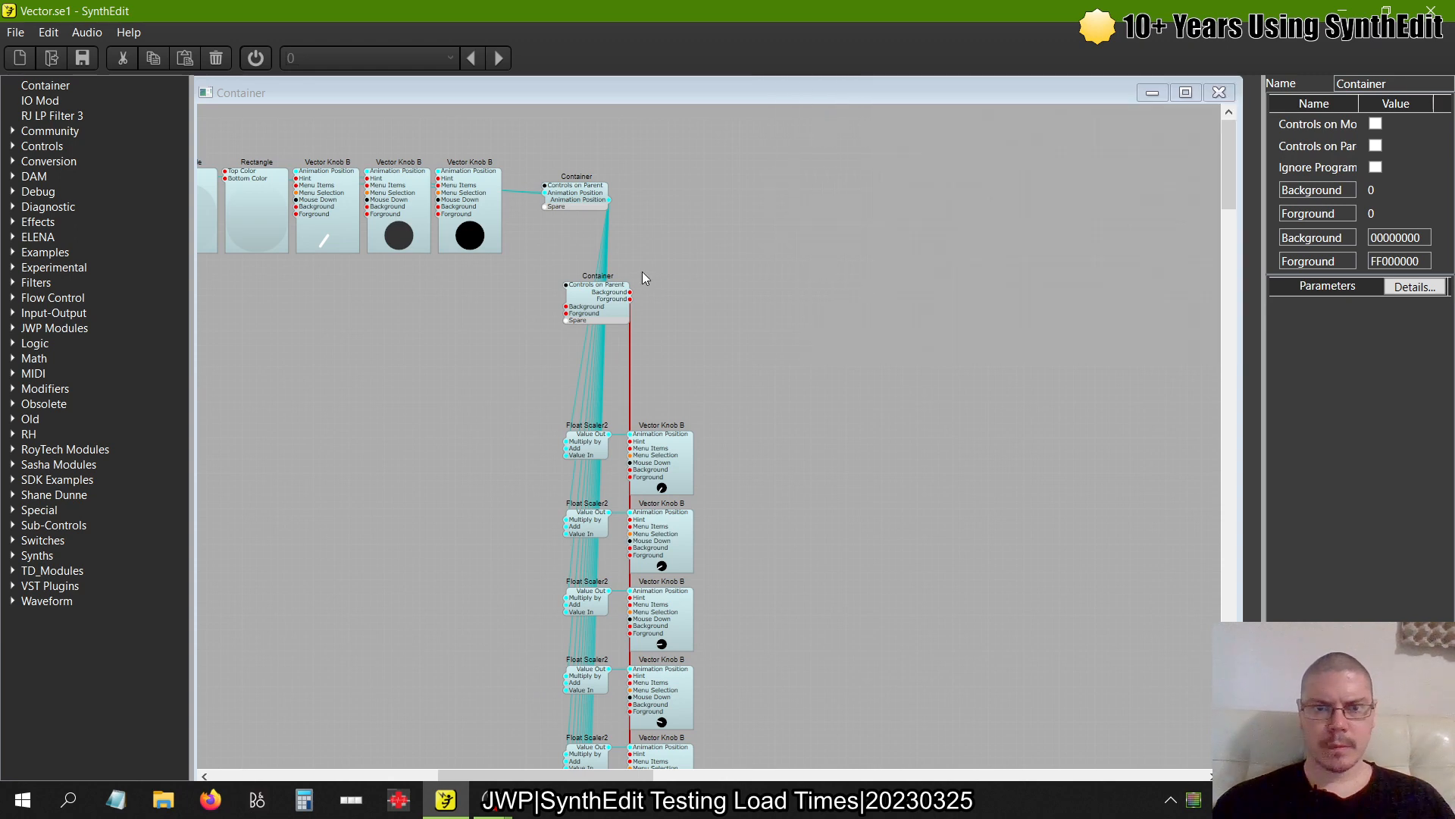
Close and reopen the structure of the Container in Vector load, and re-enter 00000000 as the inner container's Background
left_click(613, 301)
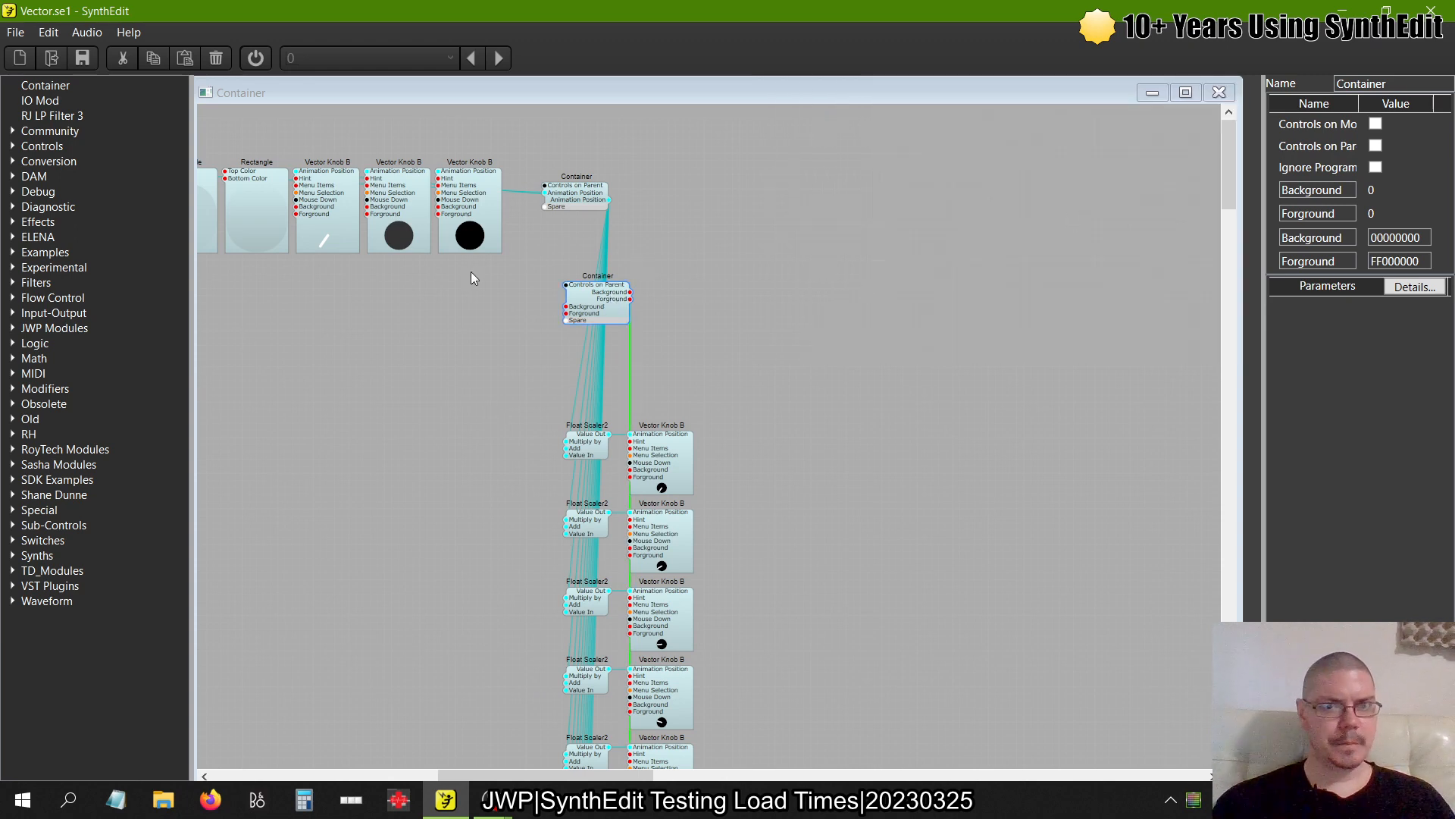
left_click(1217, 92)
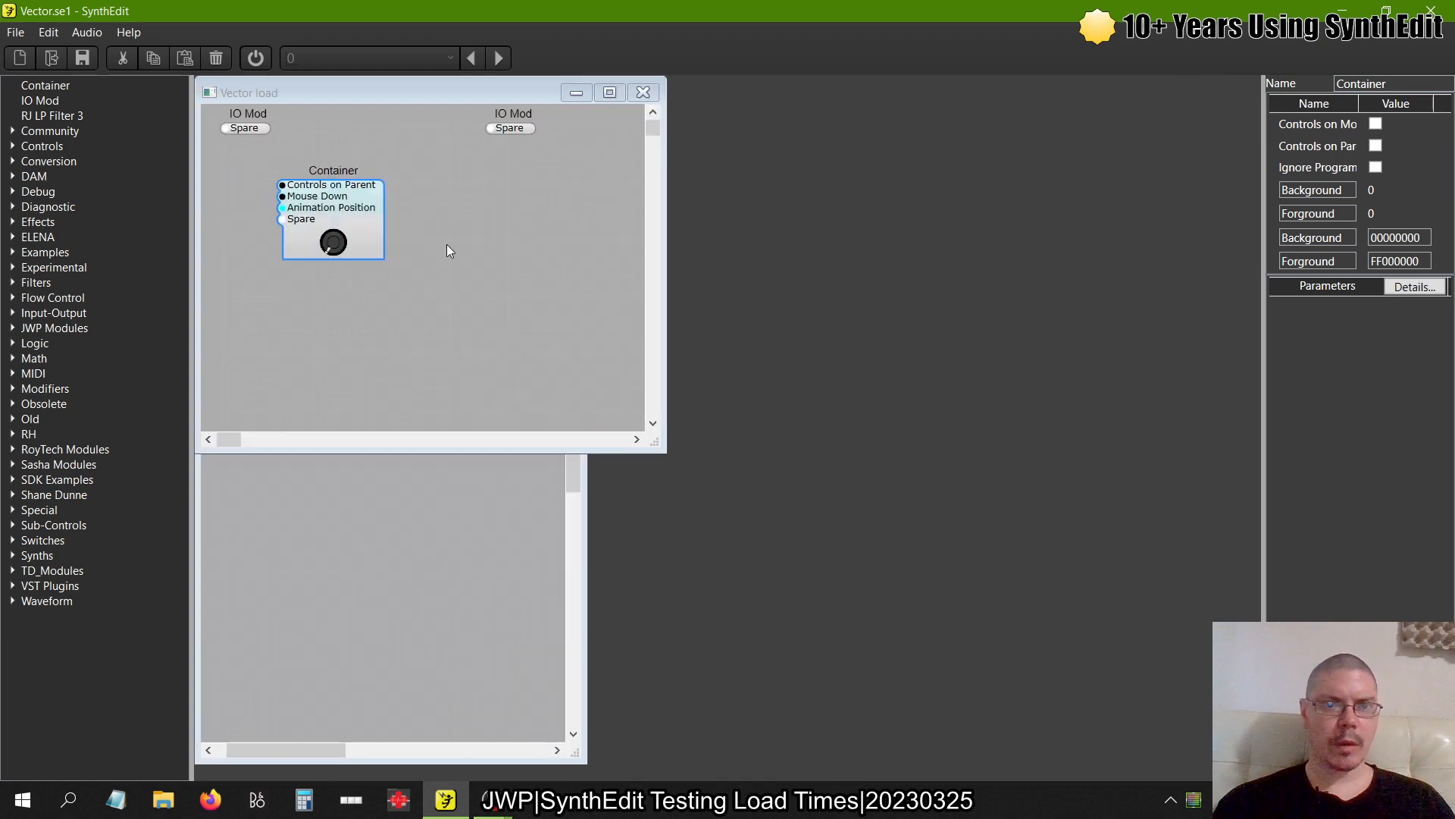
double_click(333, 228)
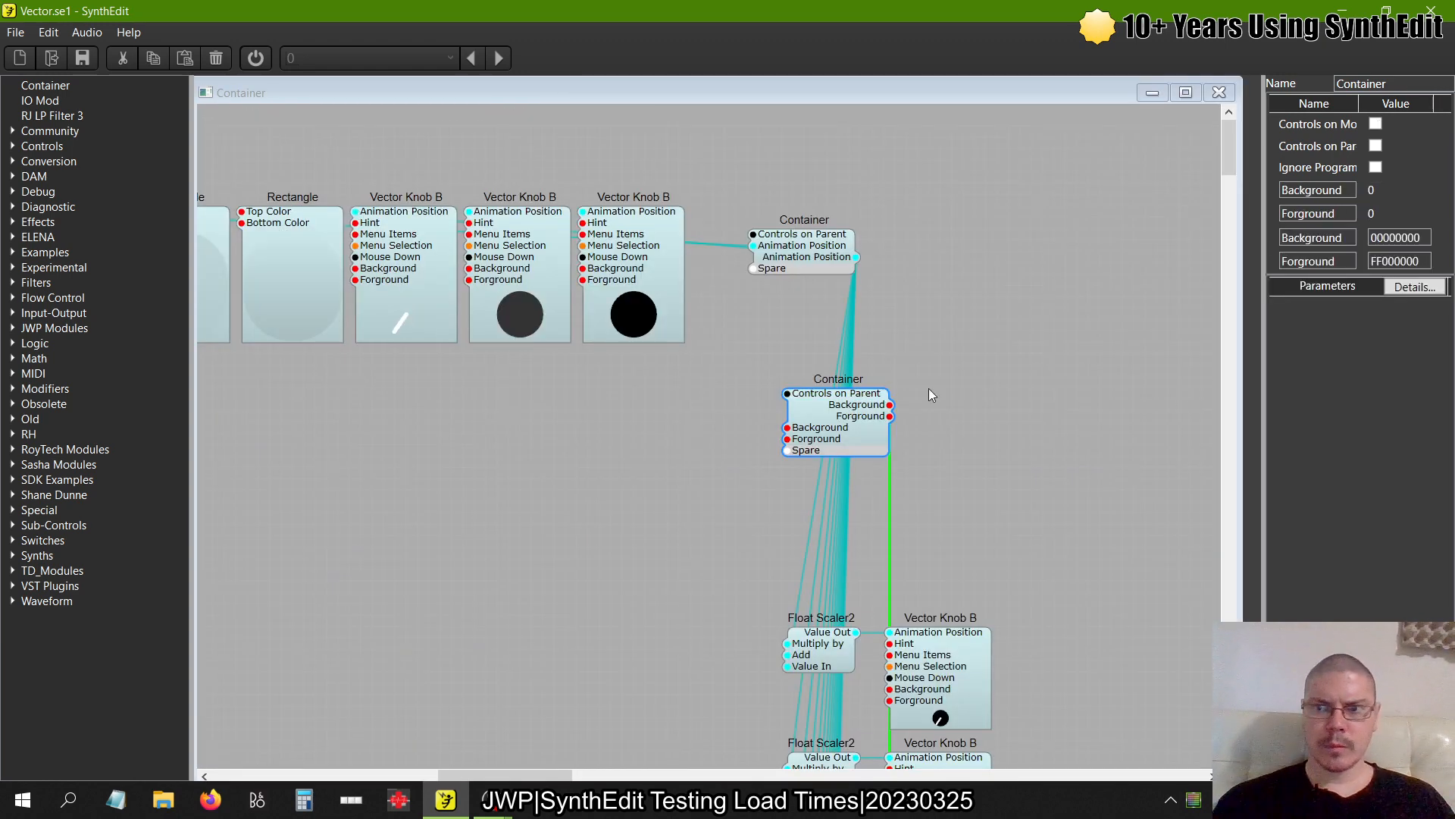
left_click(1424, 237)
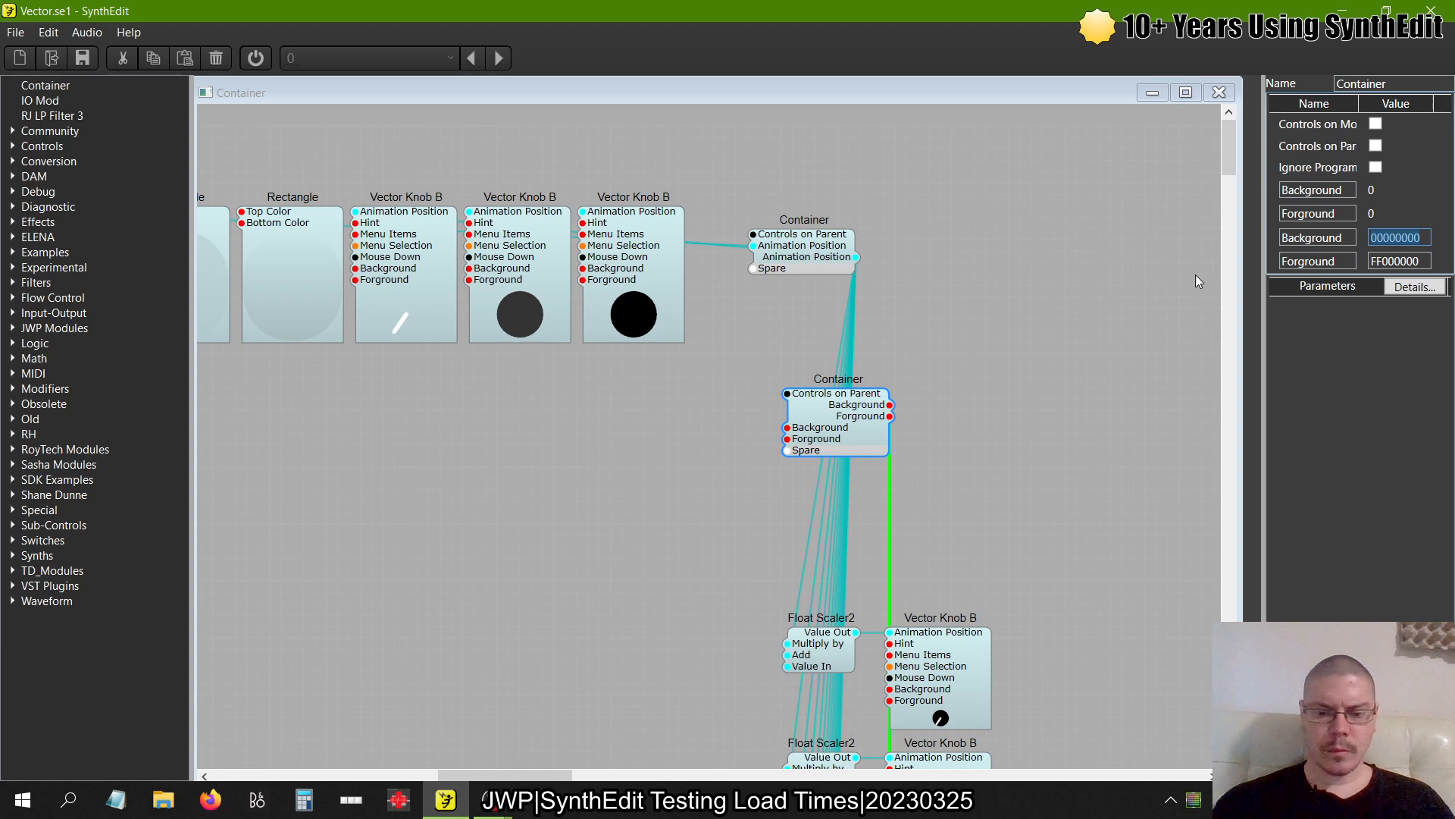
type("0000000")
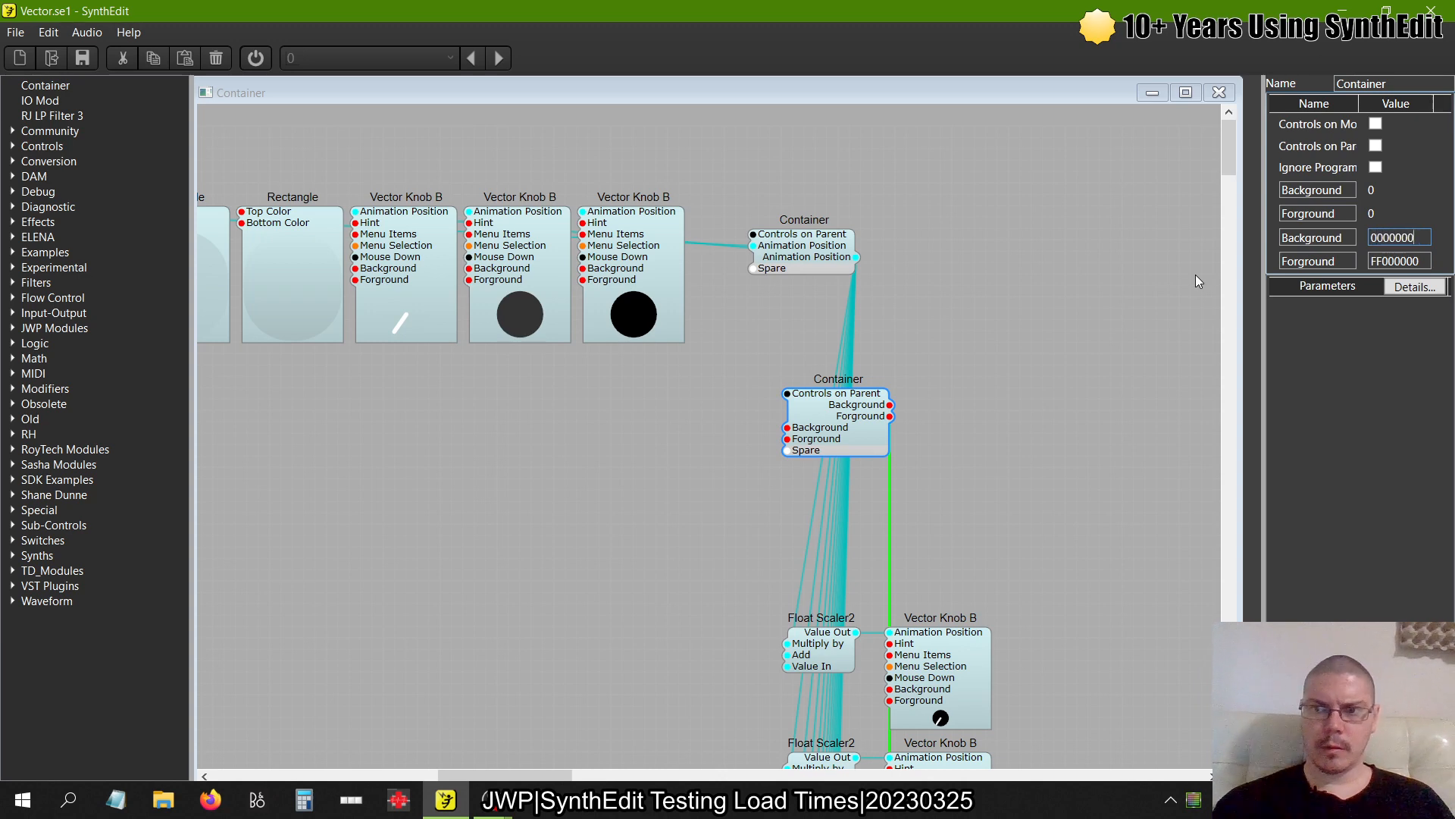
type("0")
key("Tab")
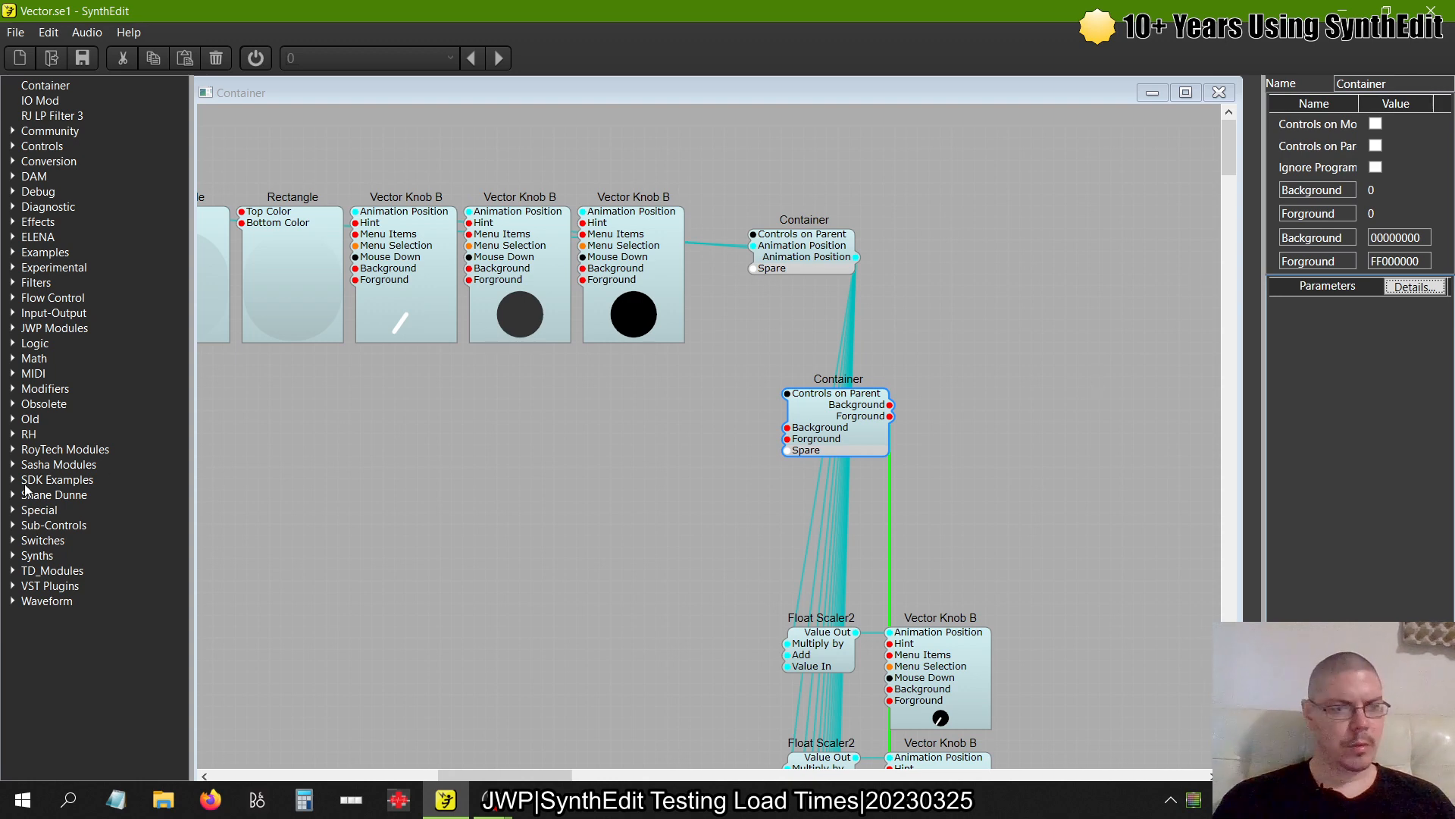
Expand the Sub-Controls module list and send the black, dark grey and white-pointer Vector Knob B modules nearest the inner containers to the back
left_click(13, 525)
scroll(426, 547, "left", 10)
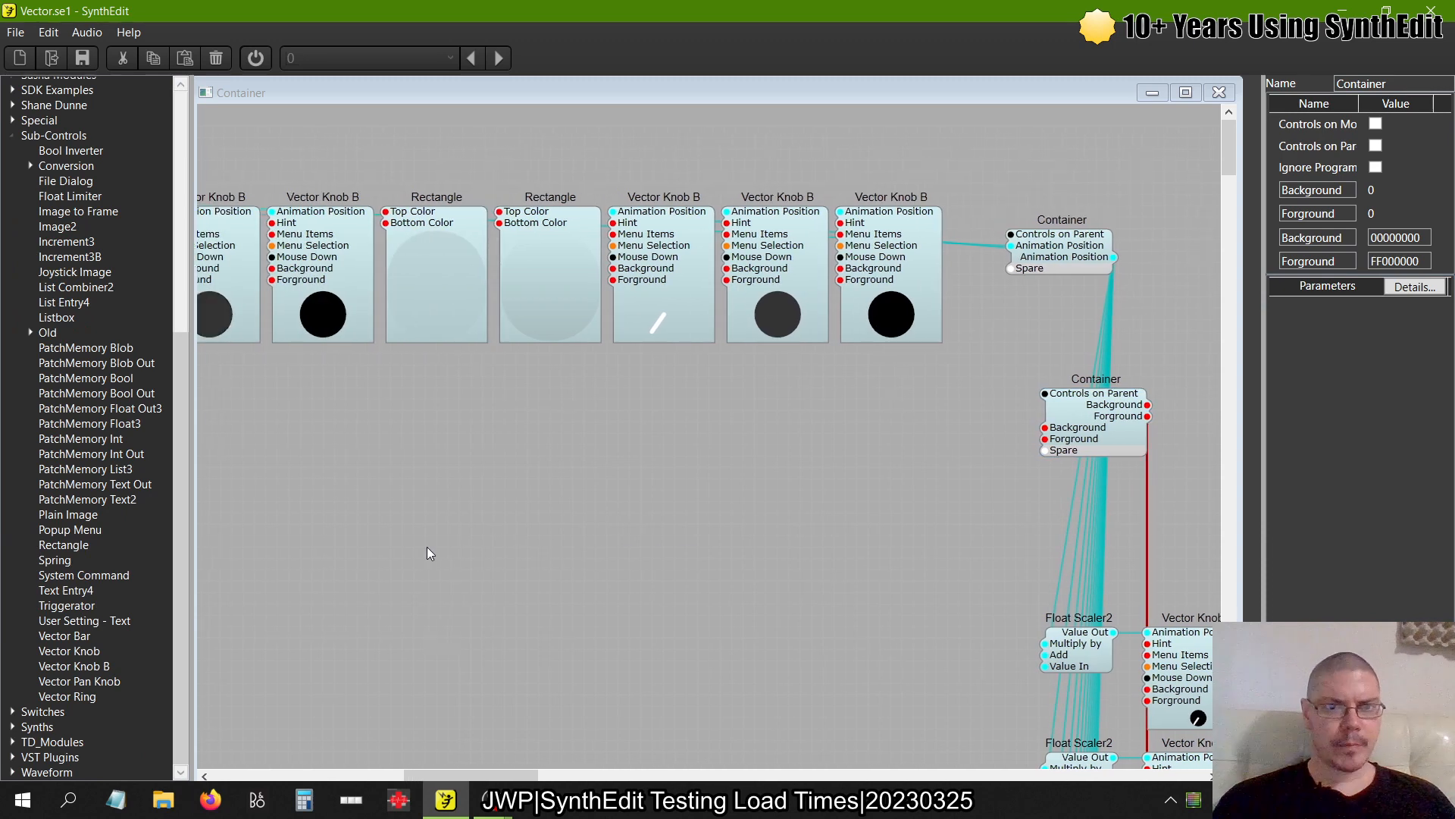
scroll(426, 548, "left", 6)
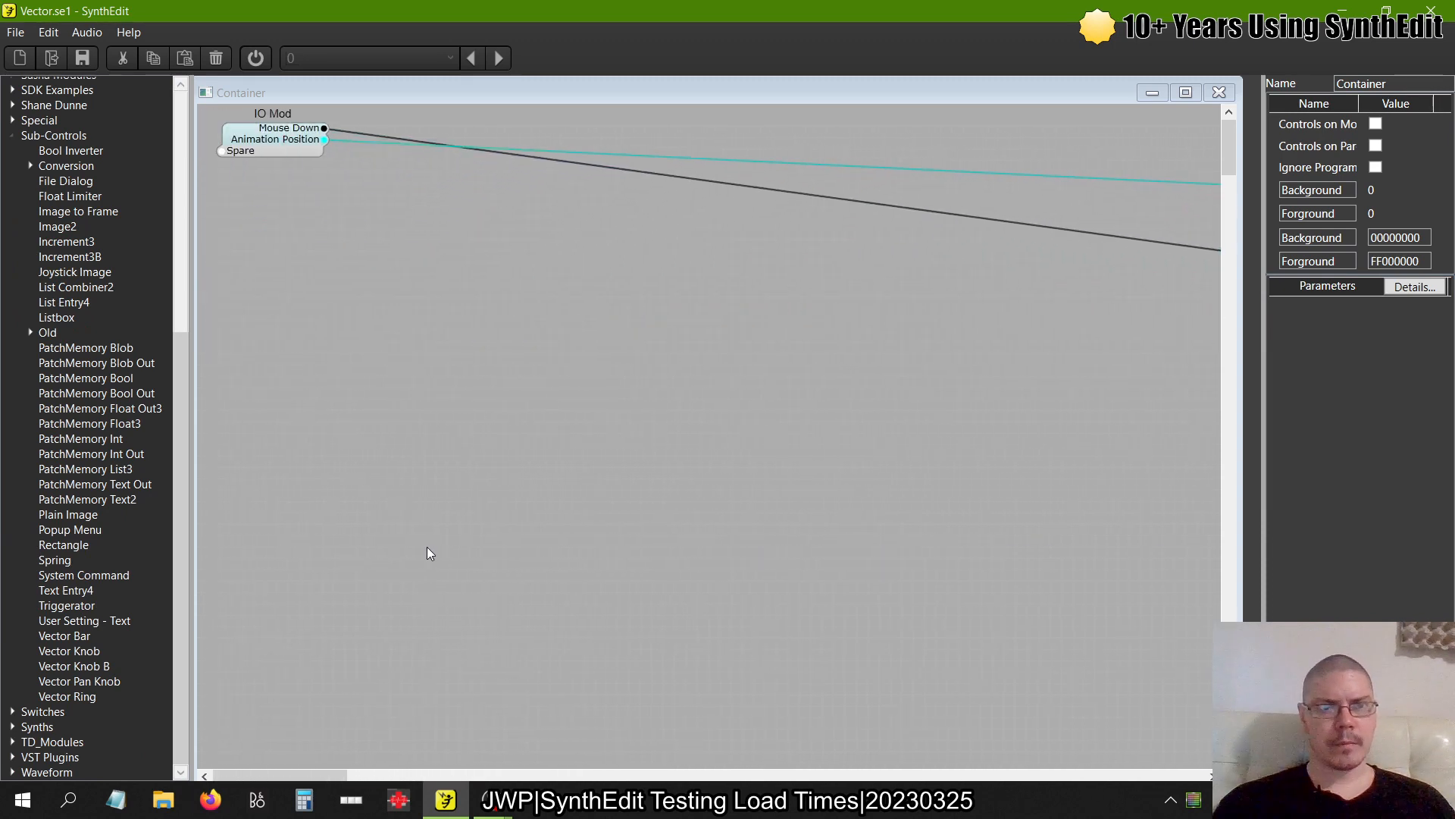
scroll(426, 547, "down", 2)
scroll(426, 547, "right", 5)
scroll(426, 547, "right", 5)
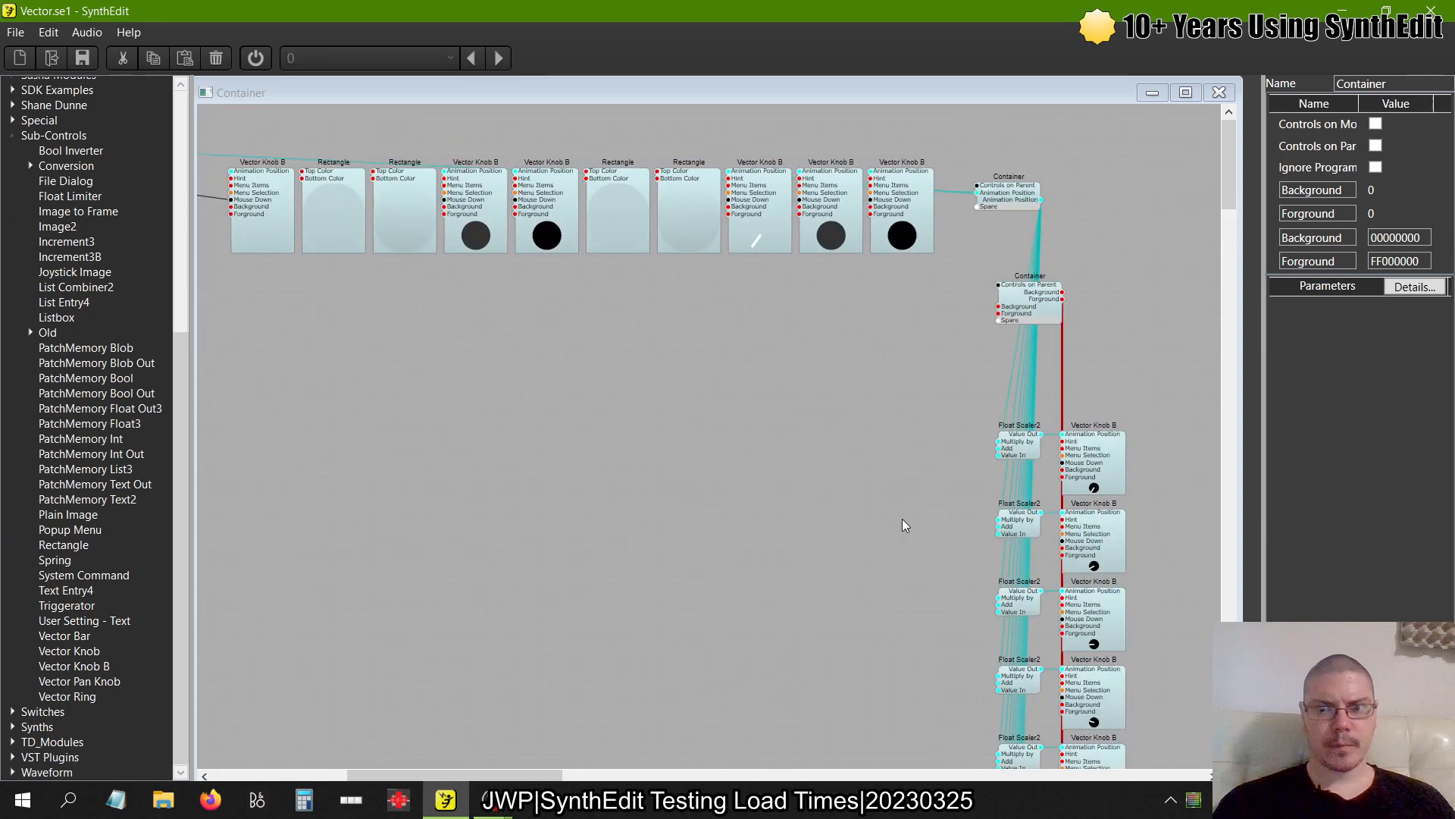
right_click(914, 206)
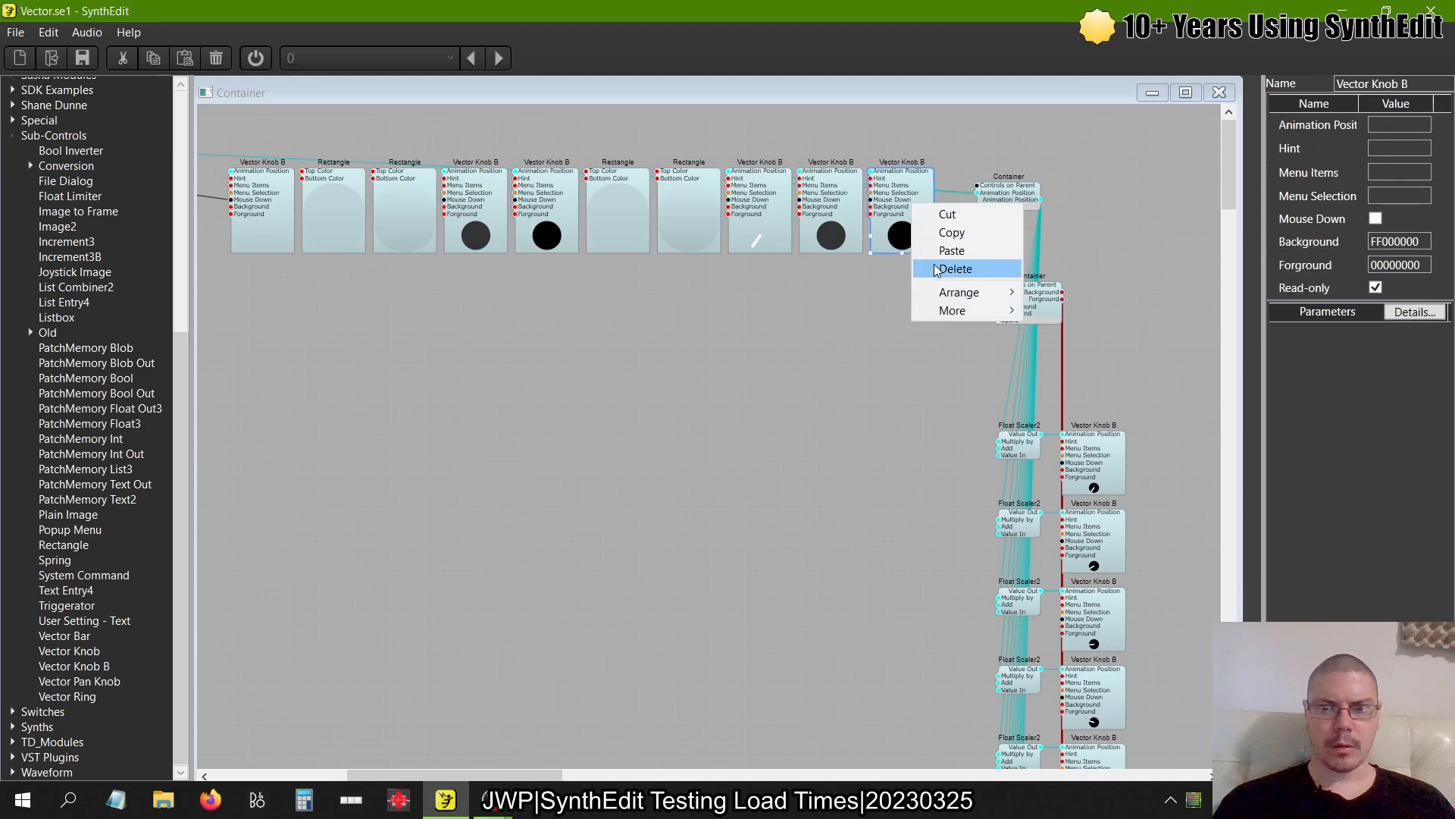
mouse_move(959, 293)
left_click(1043, 312)
right_click(832, 192)
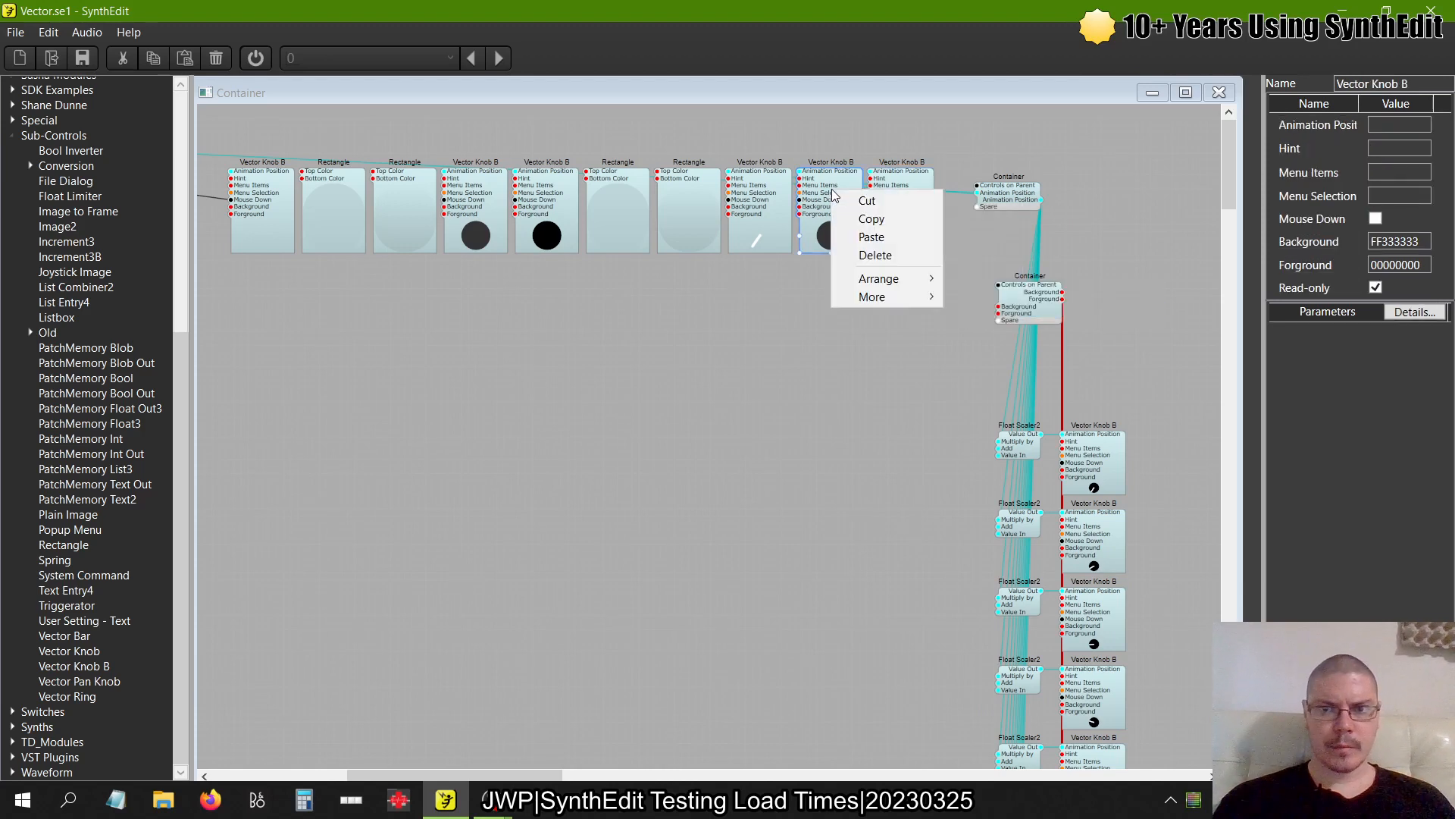
mouse_move(875, 279)
left_click(953, 298)
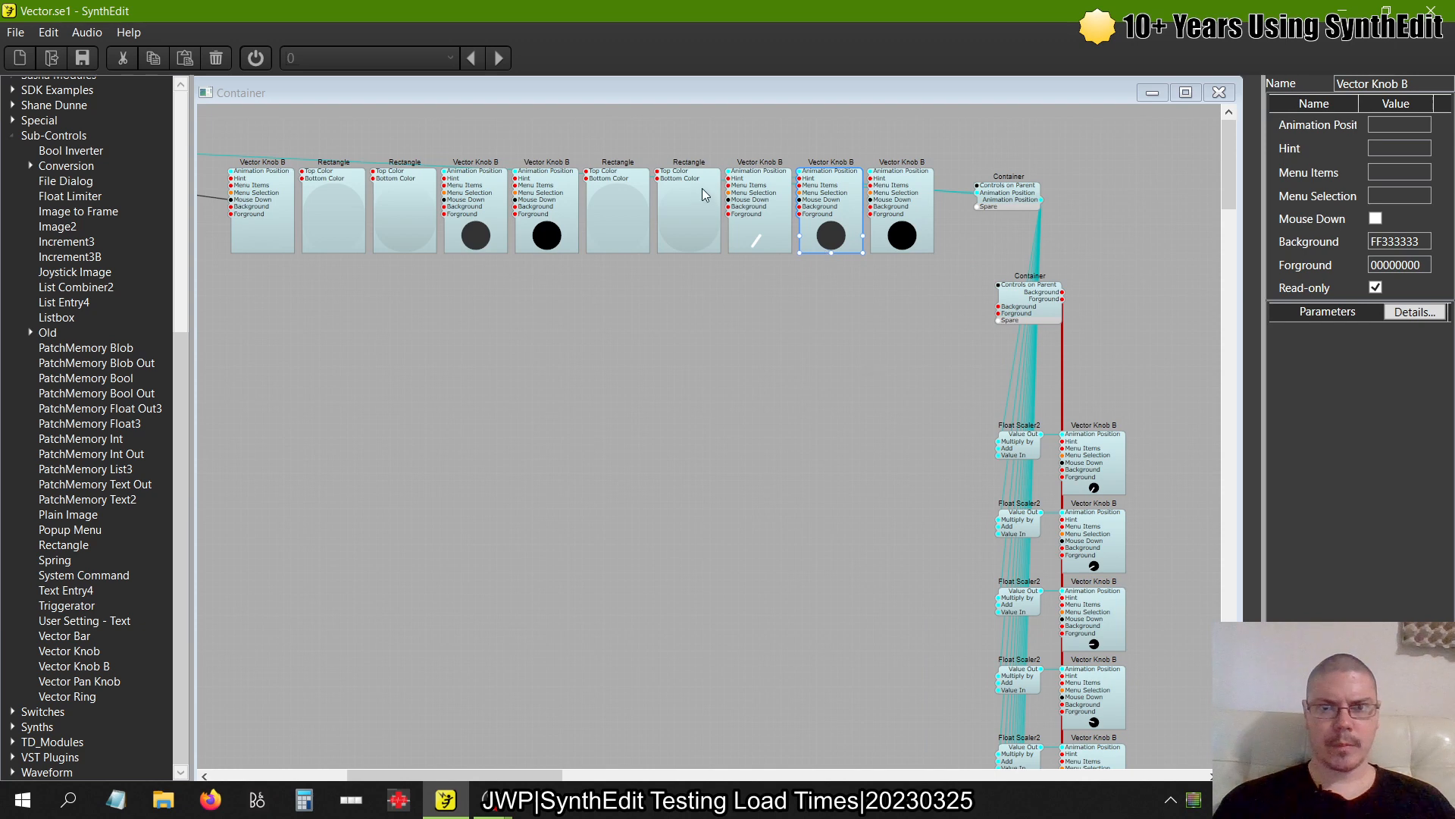
right_click(739, 192)
mouse_move(833, 276)
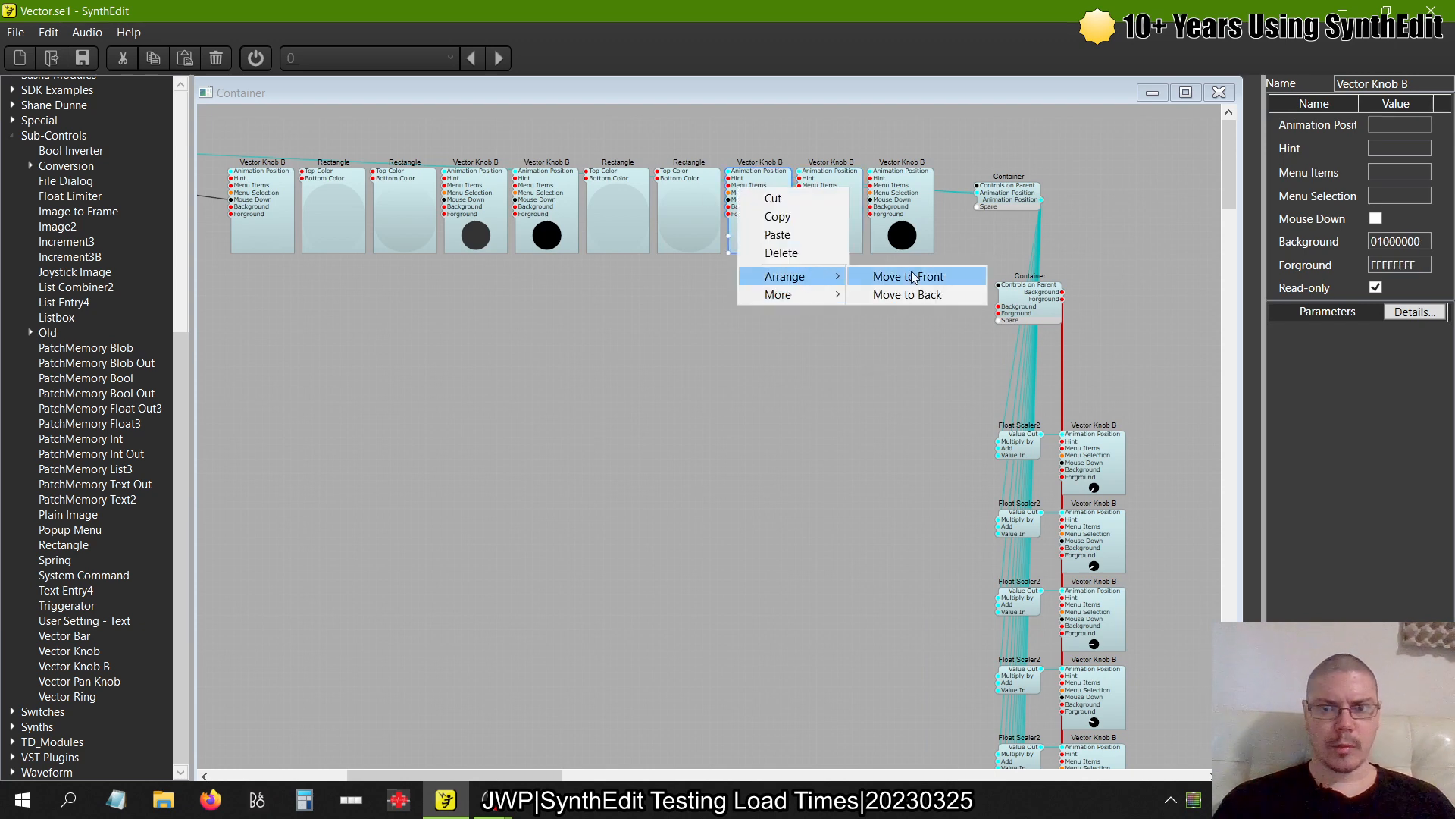
left_click(911, 296)
Send the two Rectangle modules beside the white-pointer Vector Knob B to the back
right_click(677, 180)
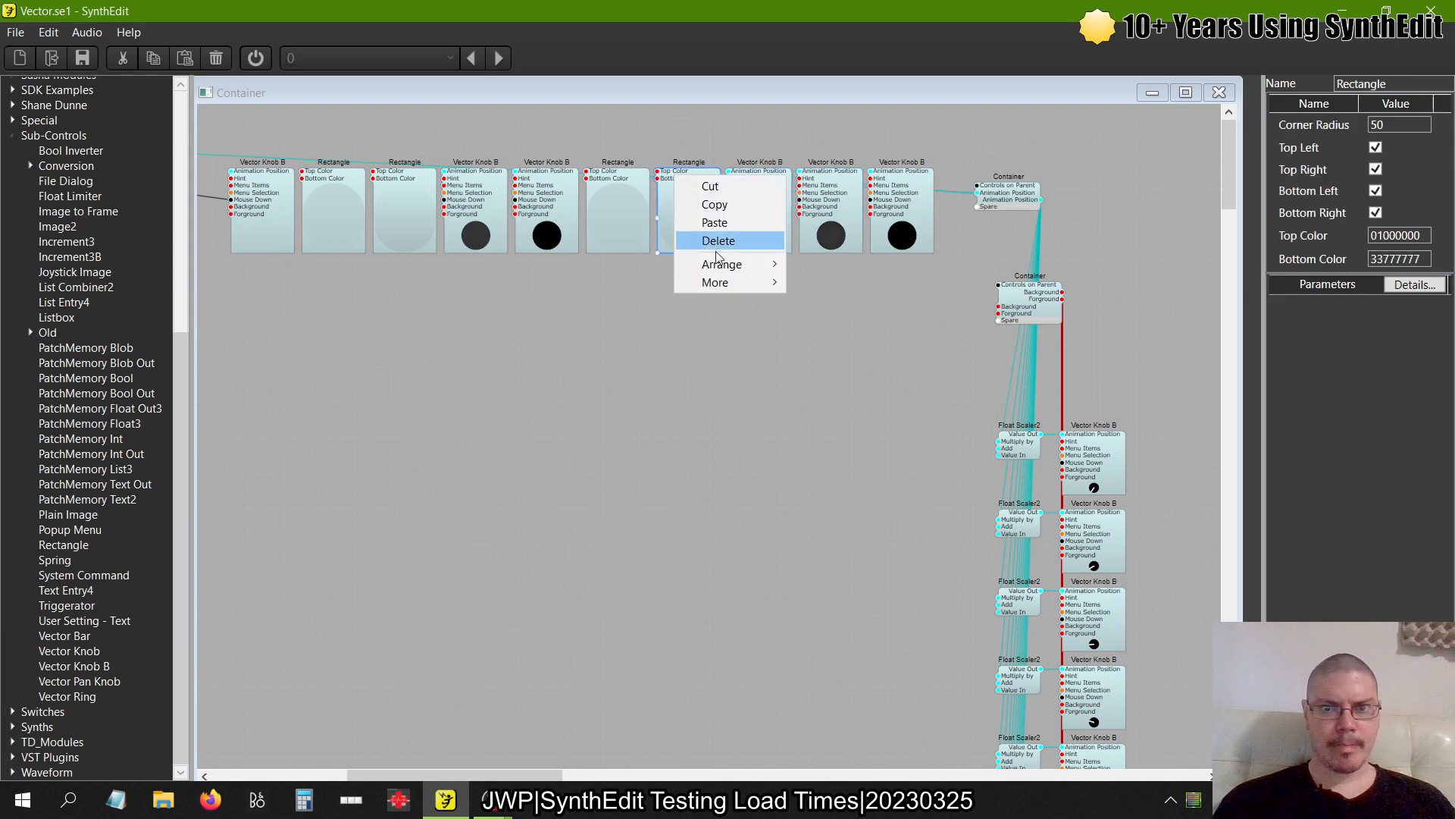
mouse_move(721, 264)
left_click(839, 284)
right_click(620, 180)
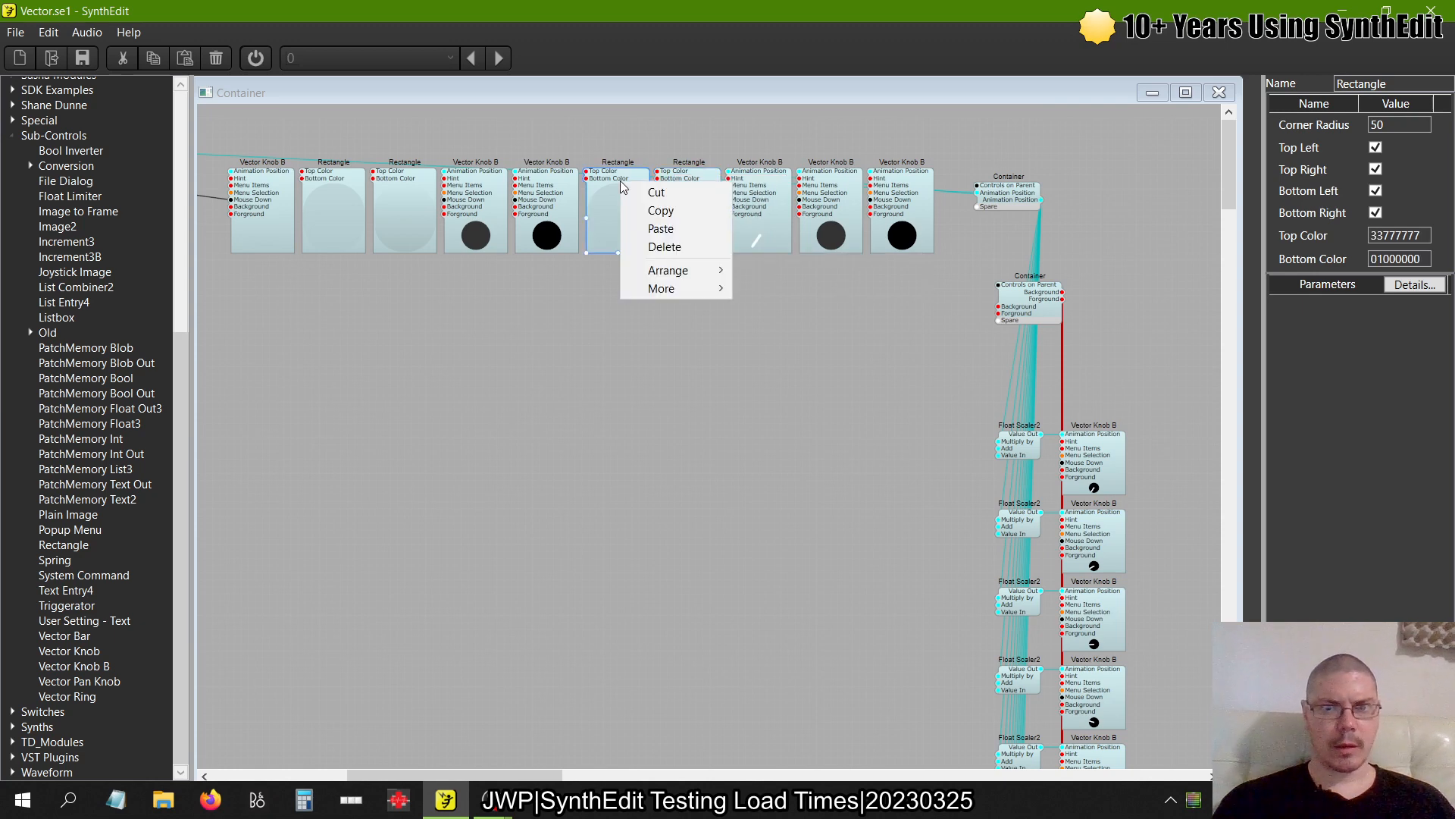
mouse_move(656, 275)
left_click(788, 289)
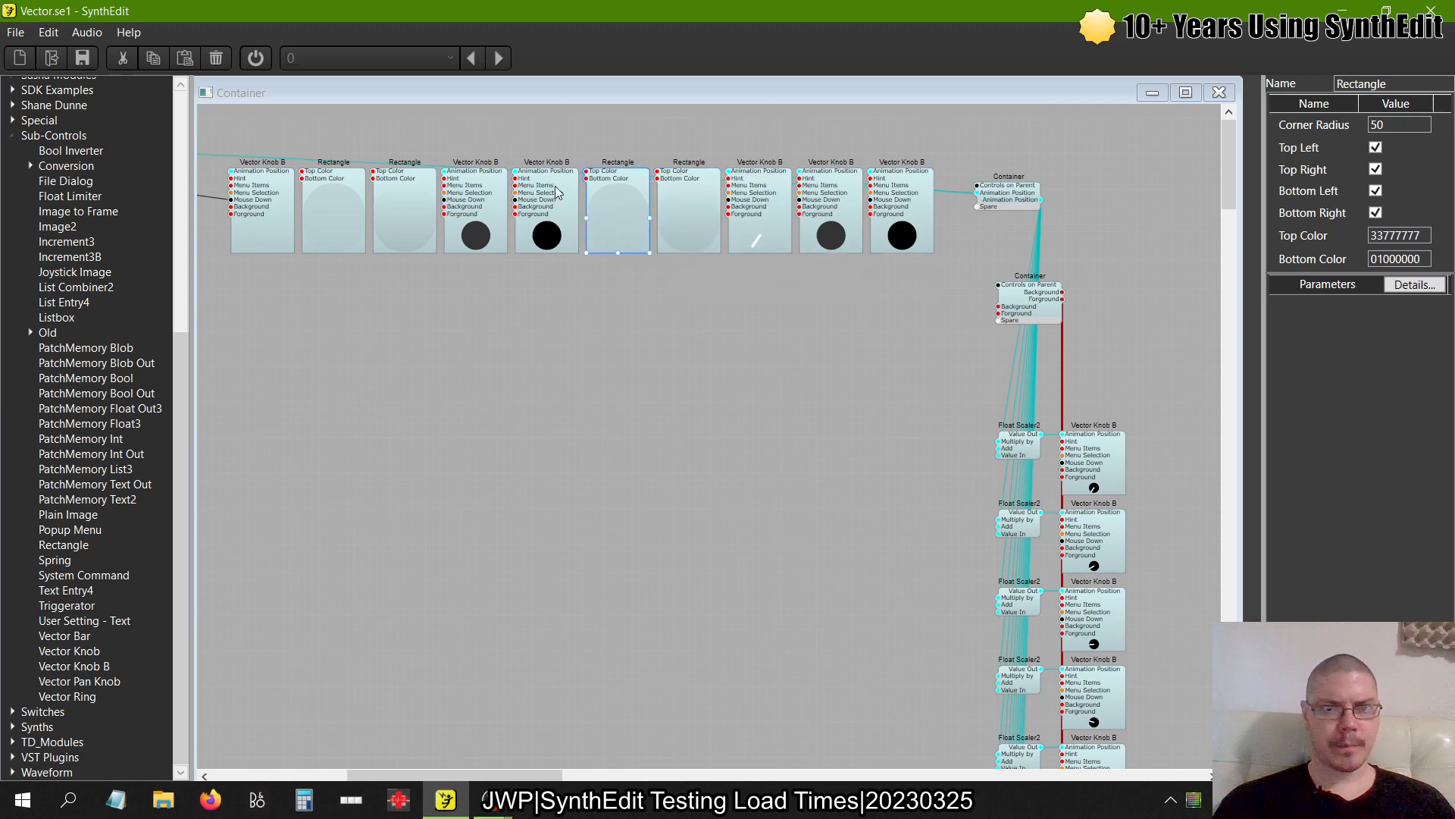
Send the remaining black and dark grey Vector Knob B modules between the two Rectangle pairs to the back
right_click(550, 185)
mouse_move(587, 280)
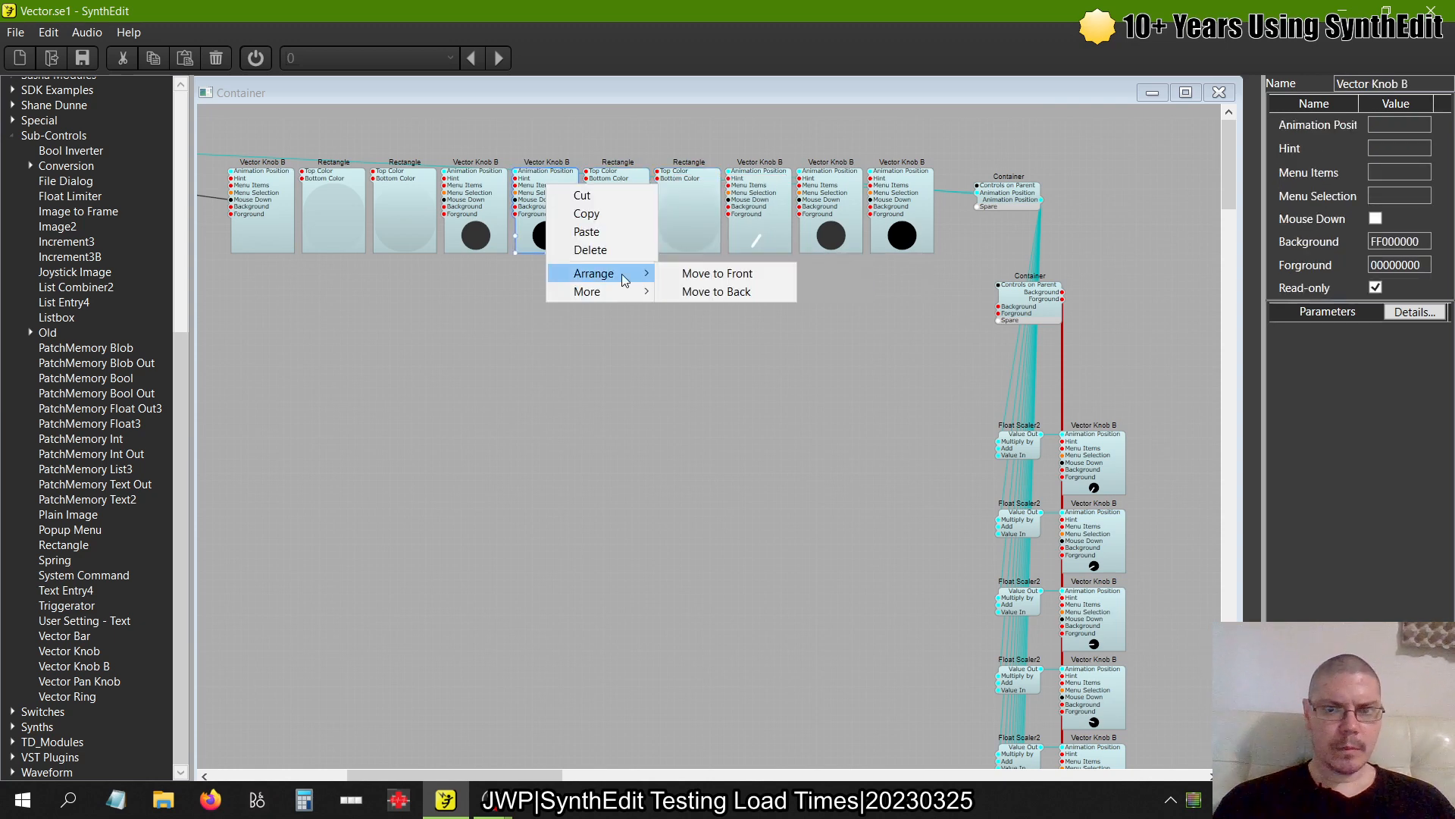
left_click(686, 292)
right_click(470, 186)
mouse_move(531, 273)
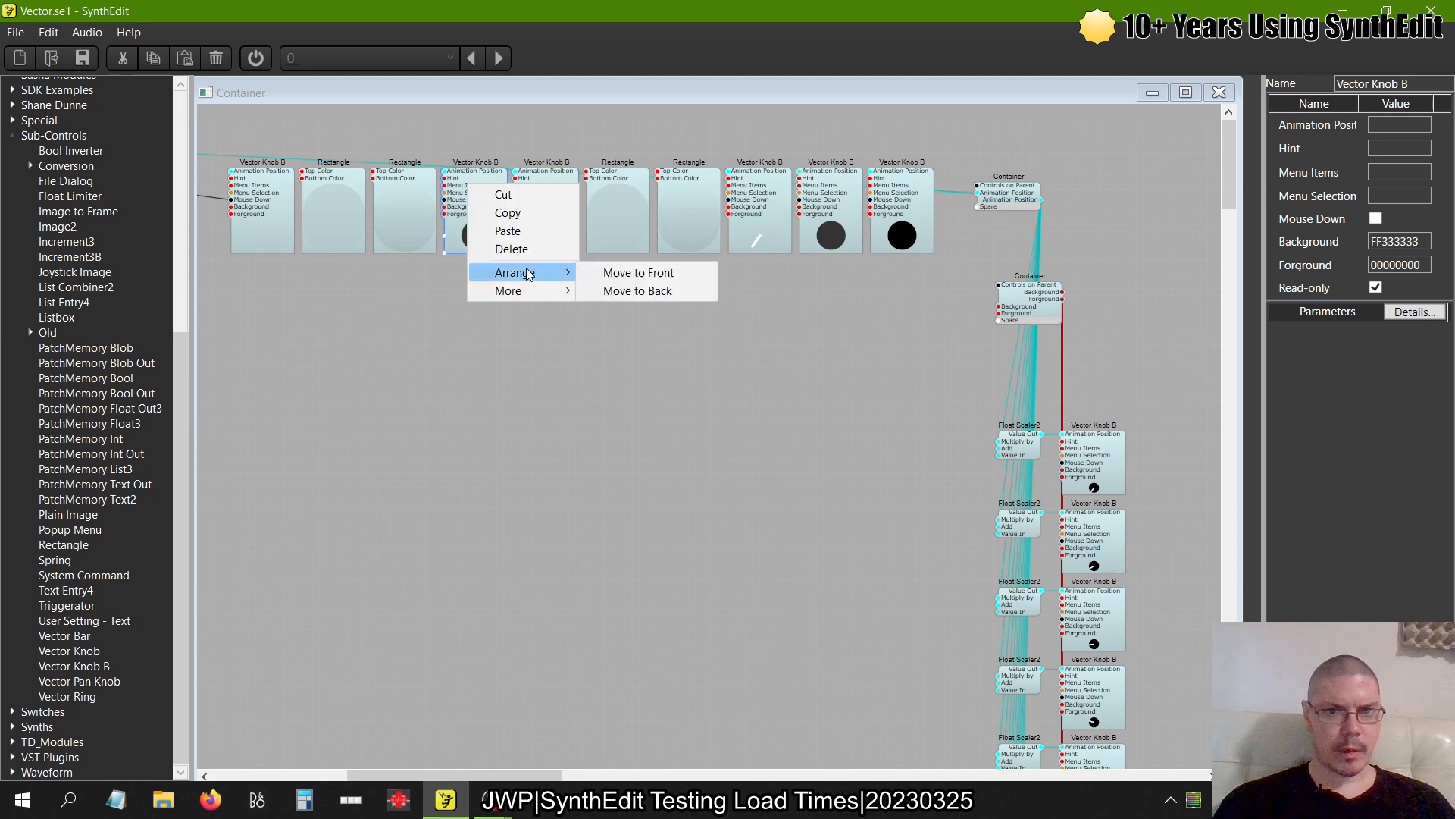
left_click(644, 295)
Send the two Rectangle modules next to the first Vector Knob B in the row to the back
right_click(413, 199)
mouse_move(458, 283)
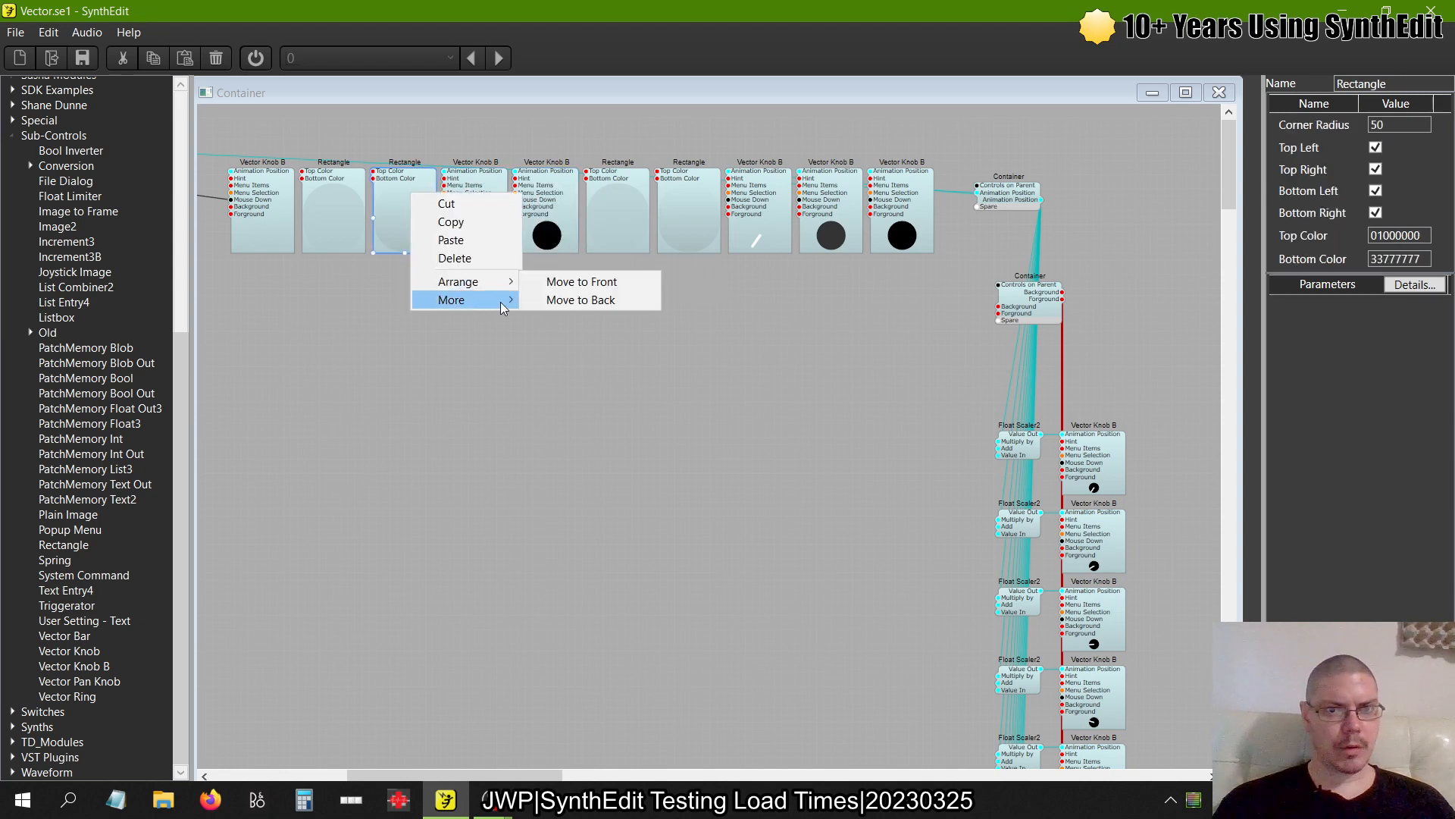
left_click(557, 299)
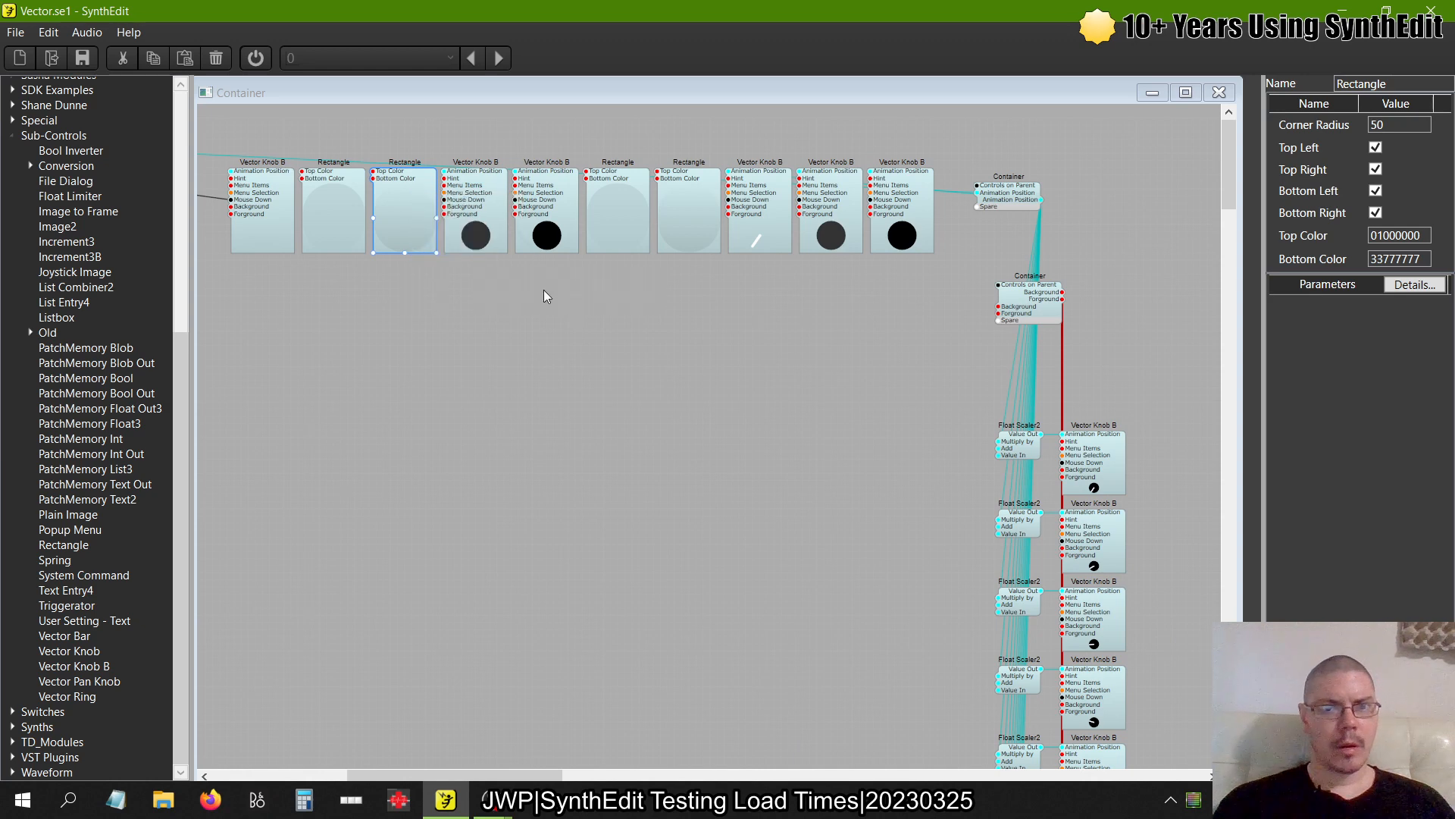
right_click(342, 197)
mouse_move(416, 282)
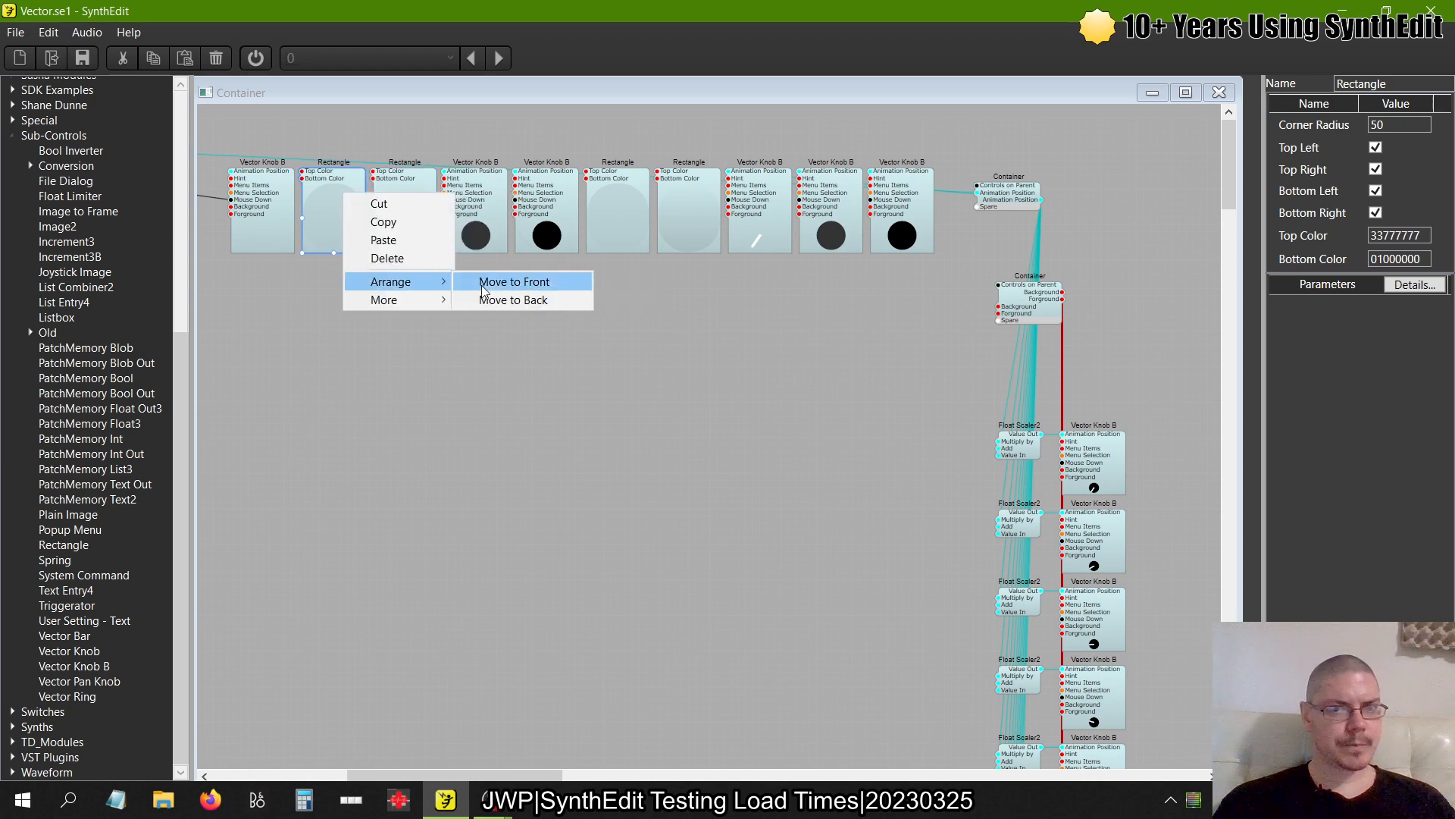
left_click(499, 301)
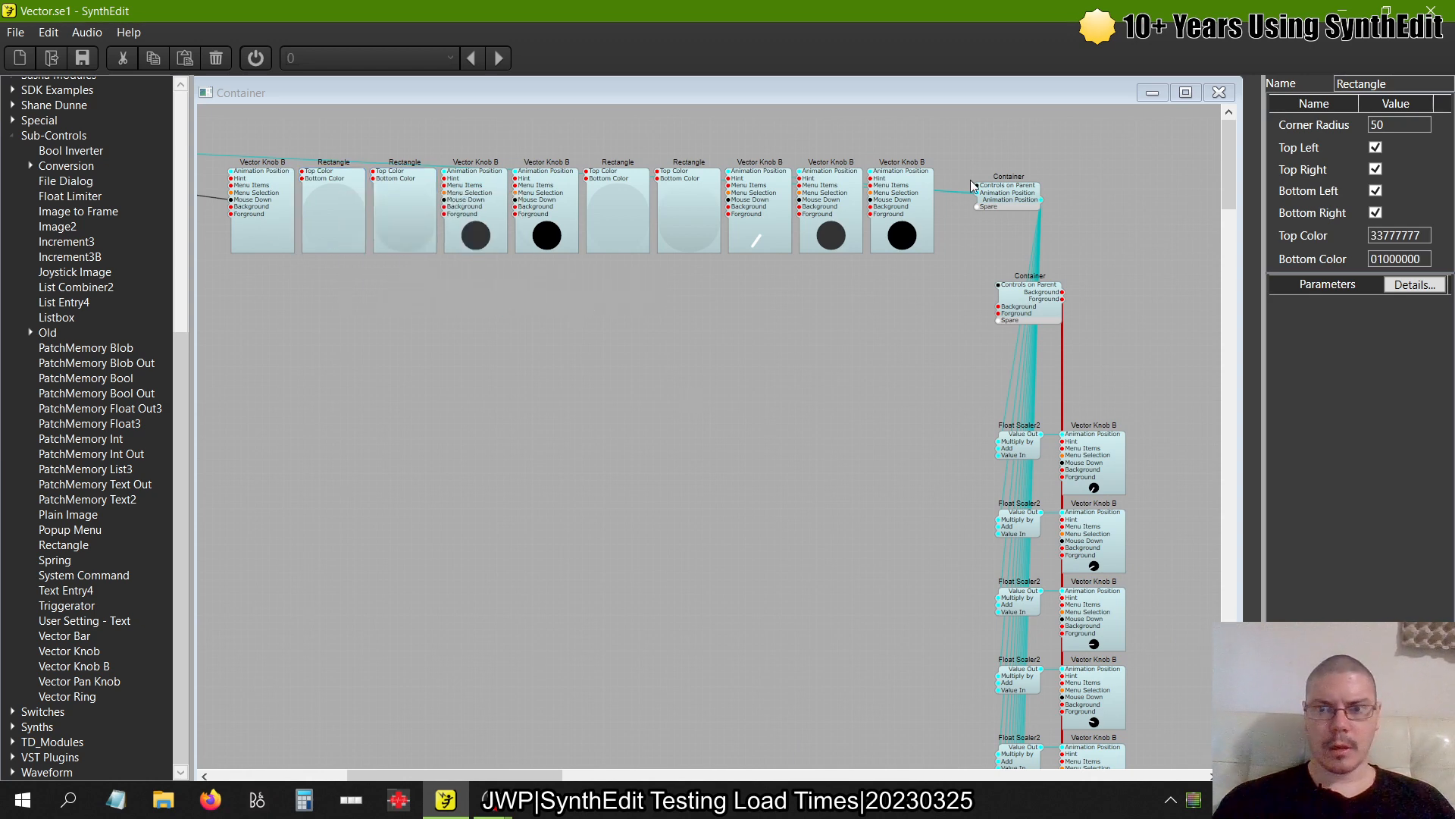
Inspect the restacked knob in the panel view, and close both the panel and the Container's structure
right_click(1146, 175)
left_click(1201, 288)
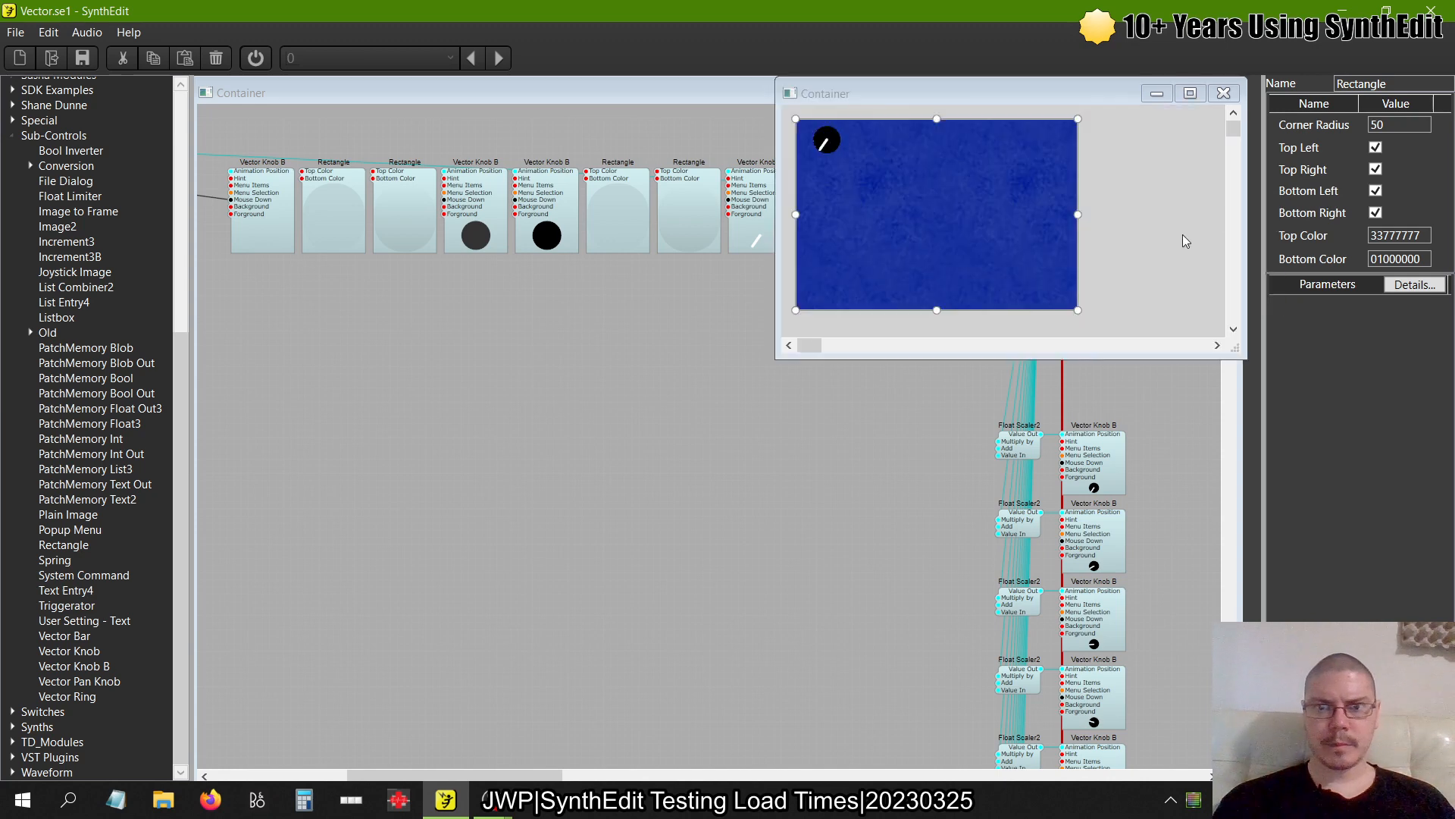
left_click(1223, 92)
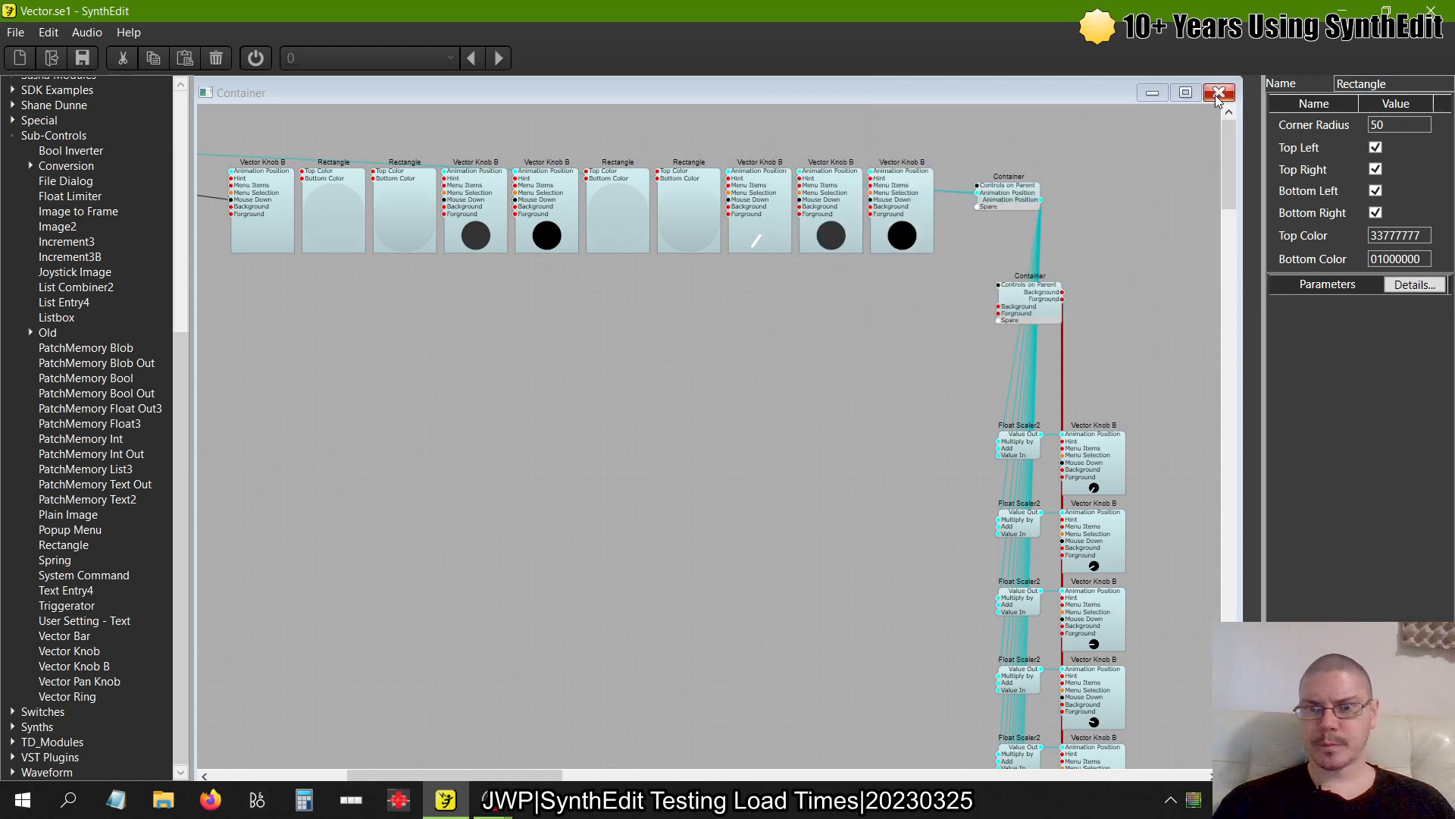
left_click(1226, 92)
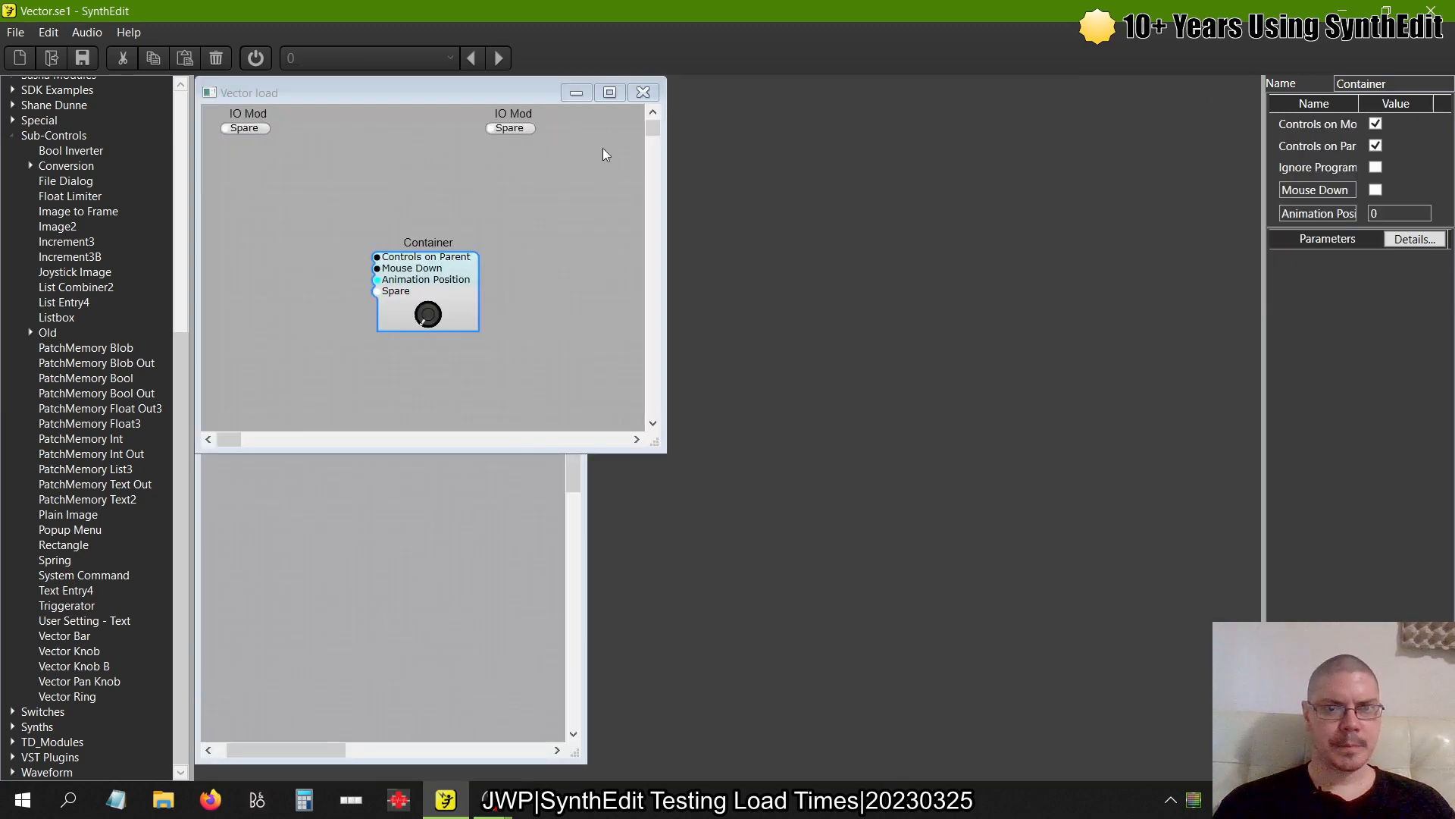
Open the VST export settings for the Vector project, and set both Product and Filename to Vector Load
left_click(613, 97)
left_click(15, 33)
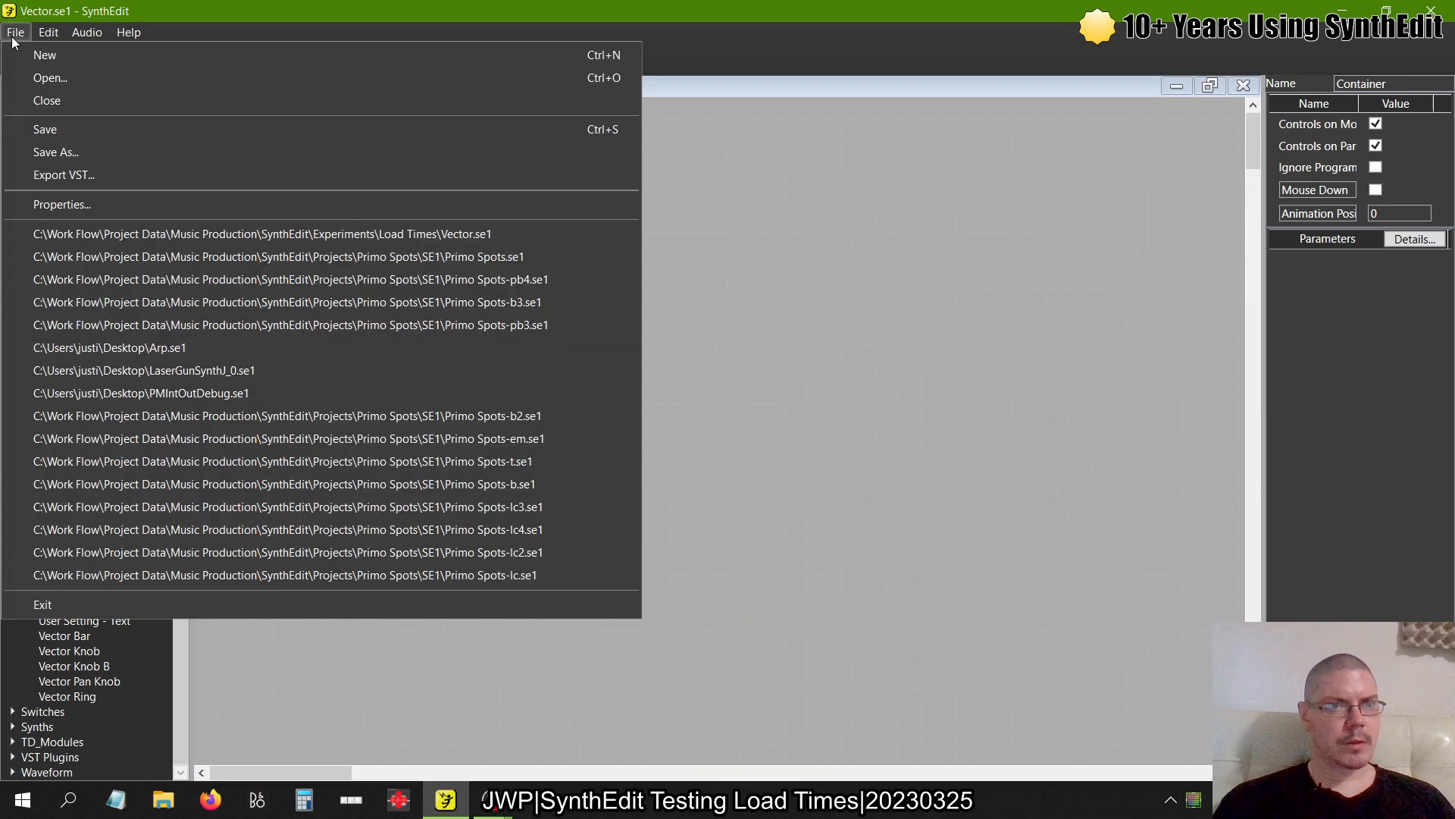
left_click(15, 33)
left_click(15, 33)
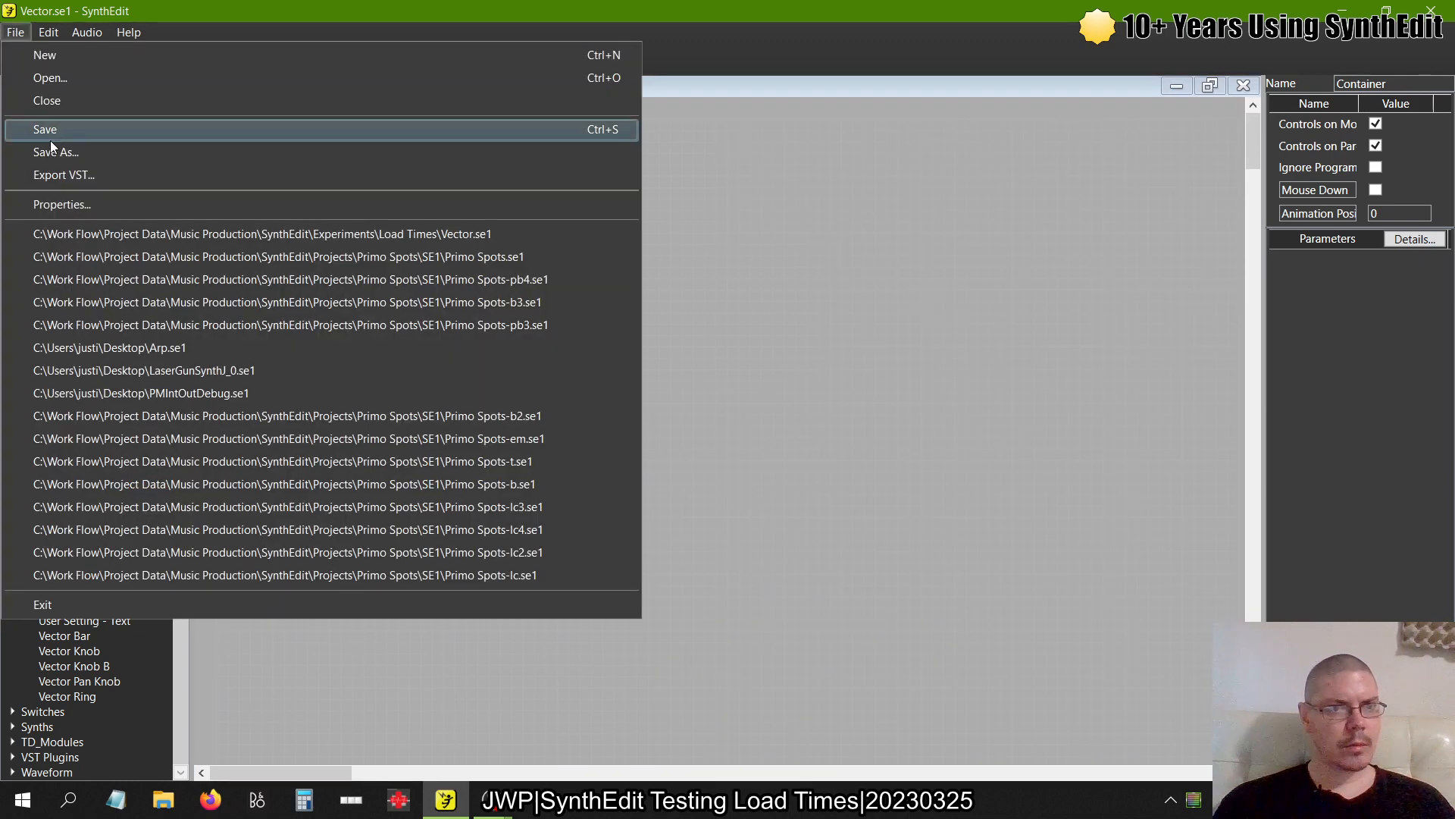
left_click(52, 176)
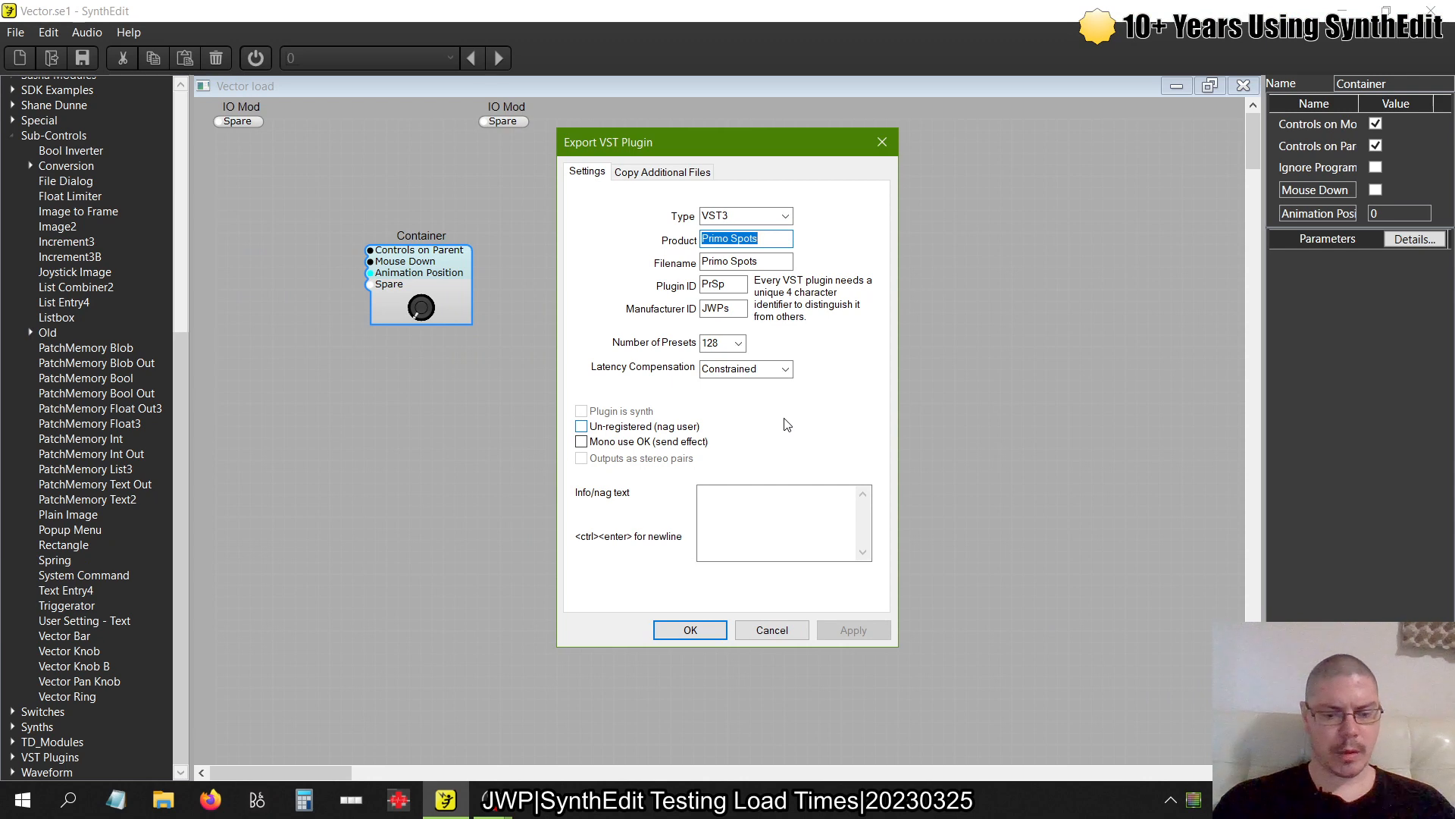
type("Vector")
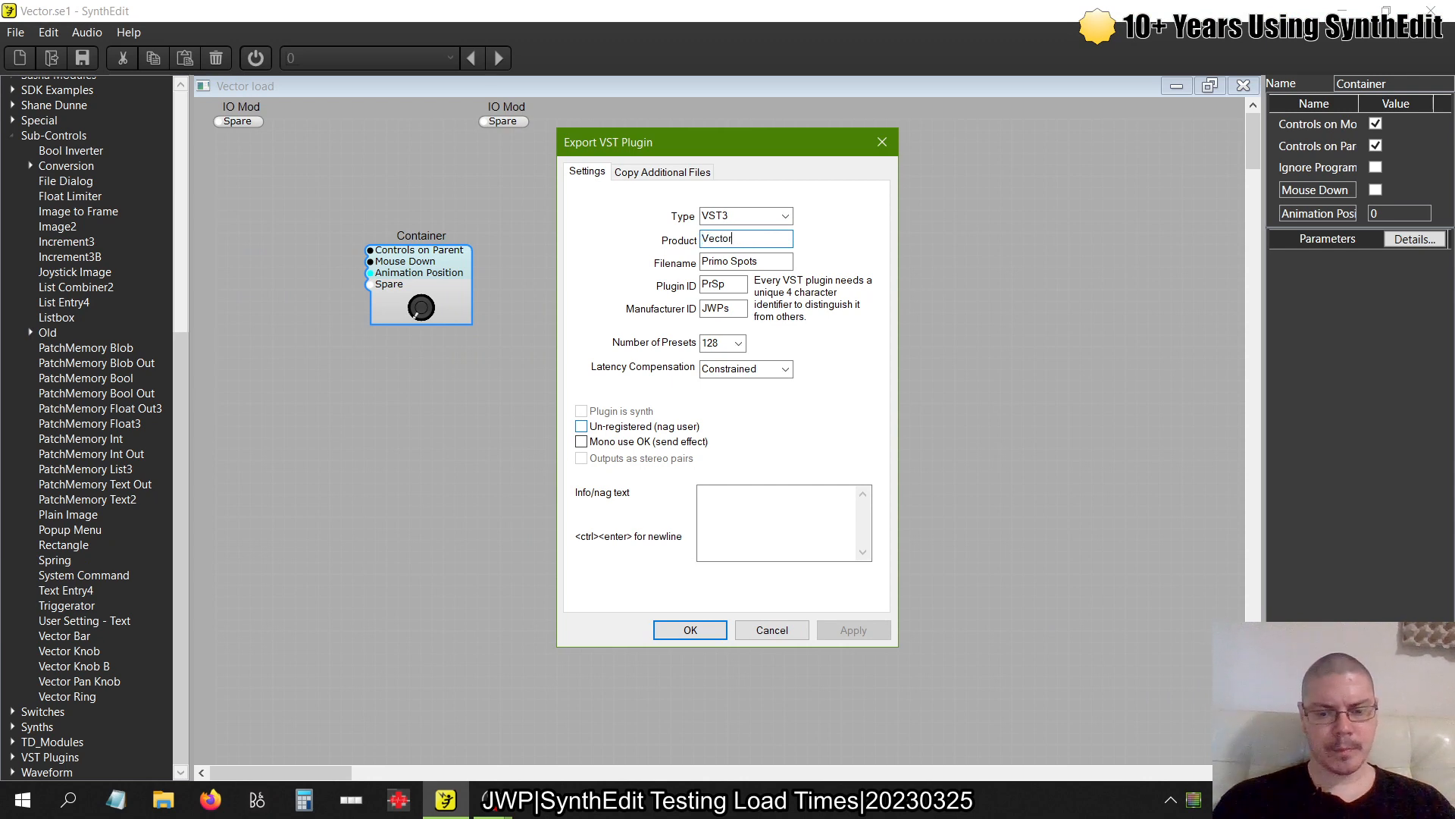
type(" Load")
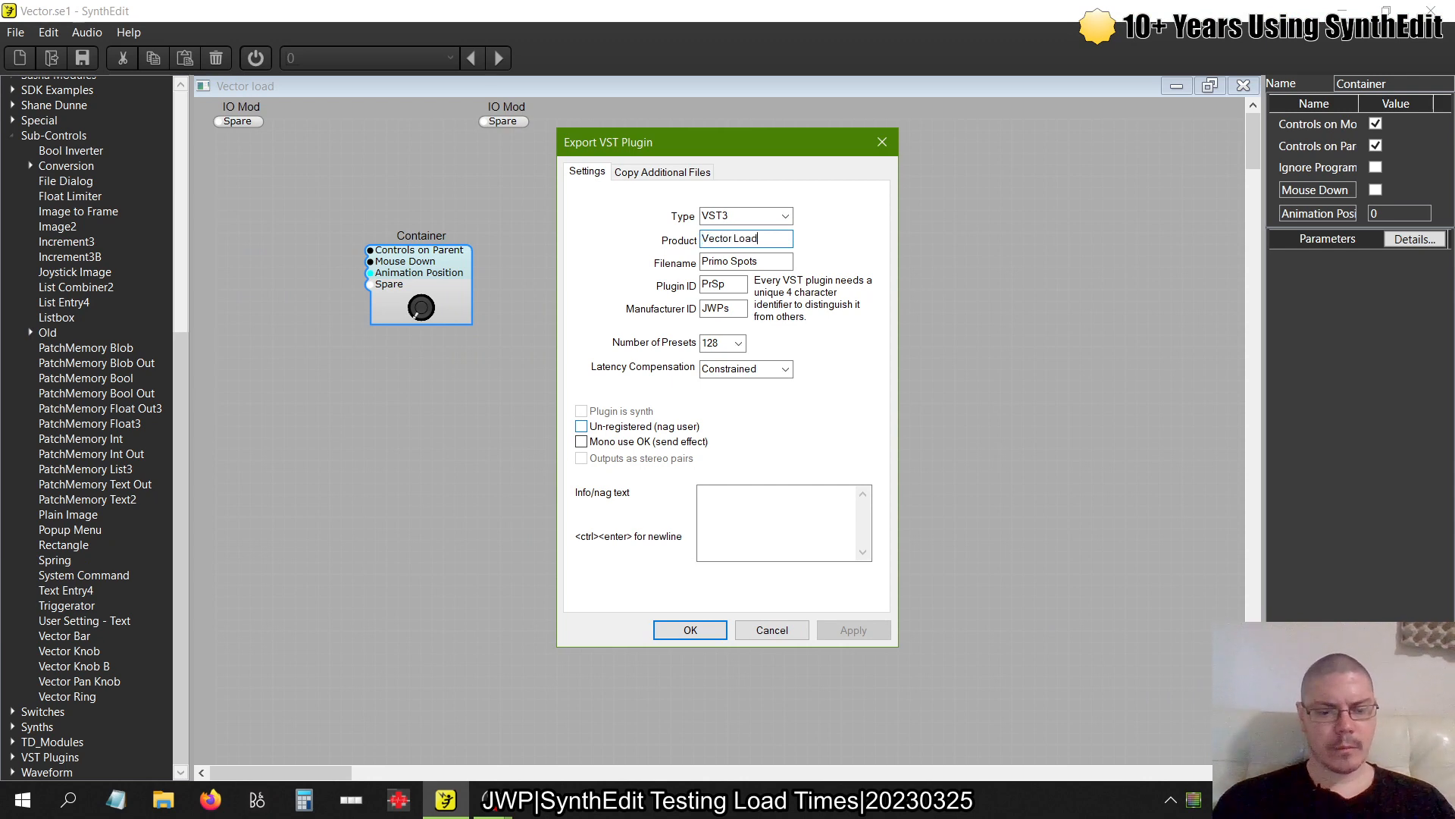
key("Tab")
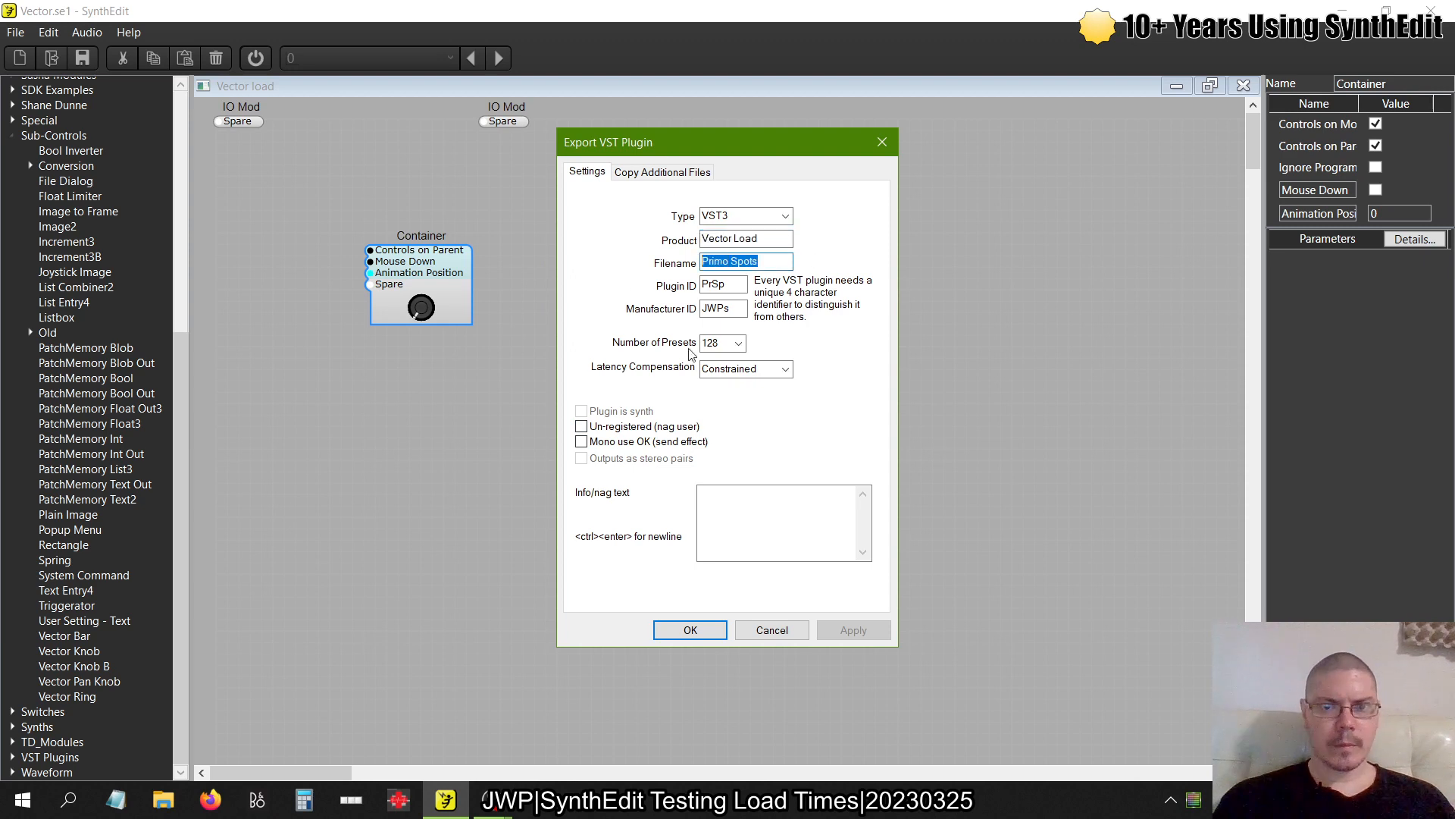
type("Vector Load")
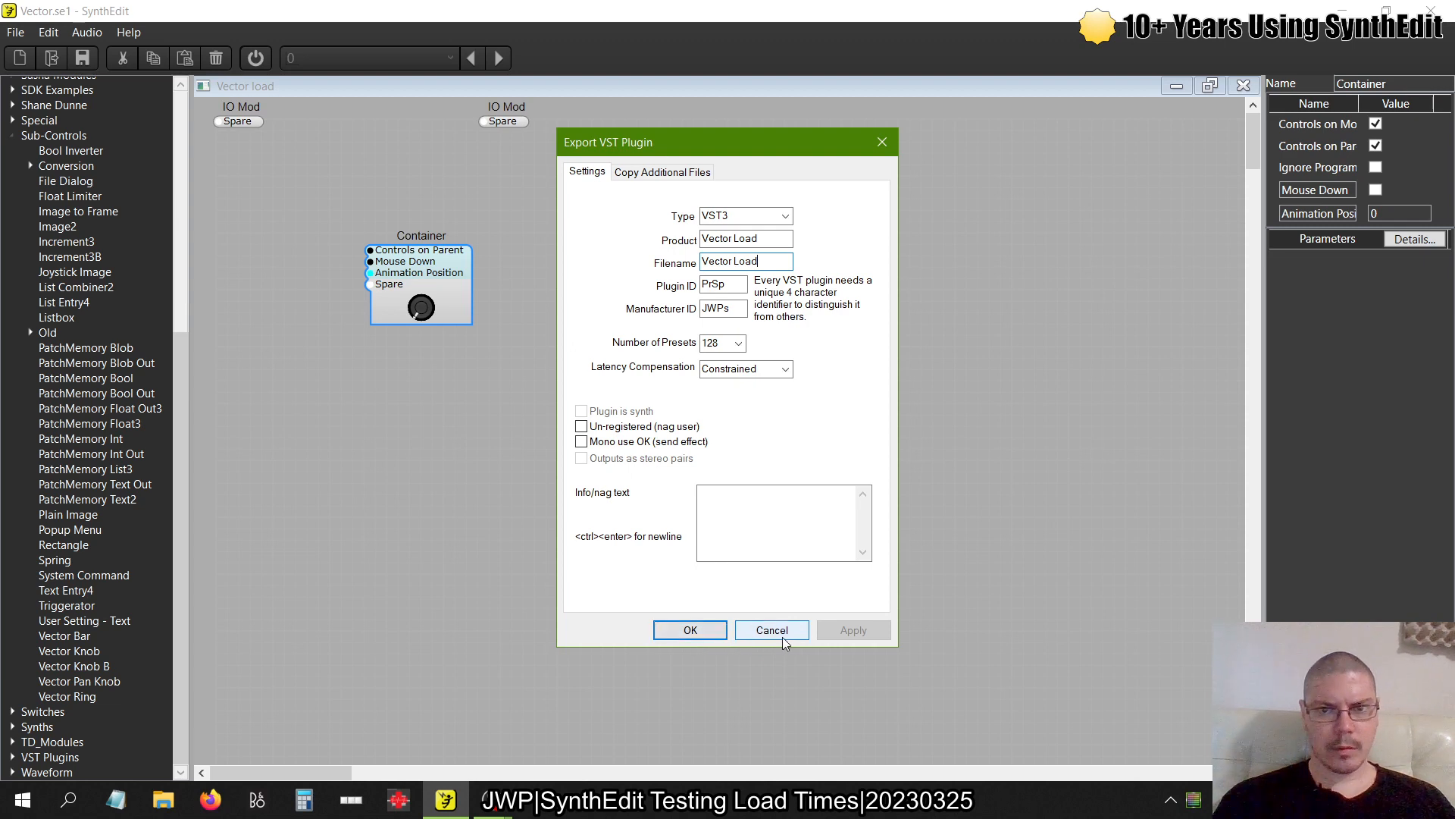
Export the Vector Load project as a VST3 plugin, saving the file first
left_click(690, 630)
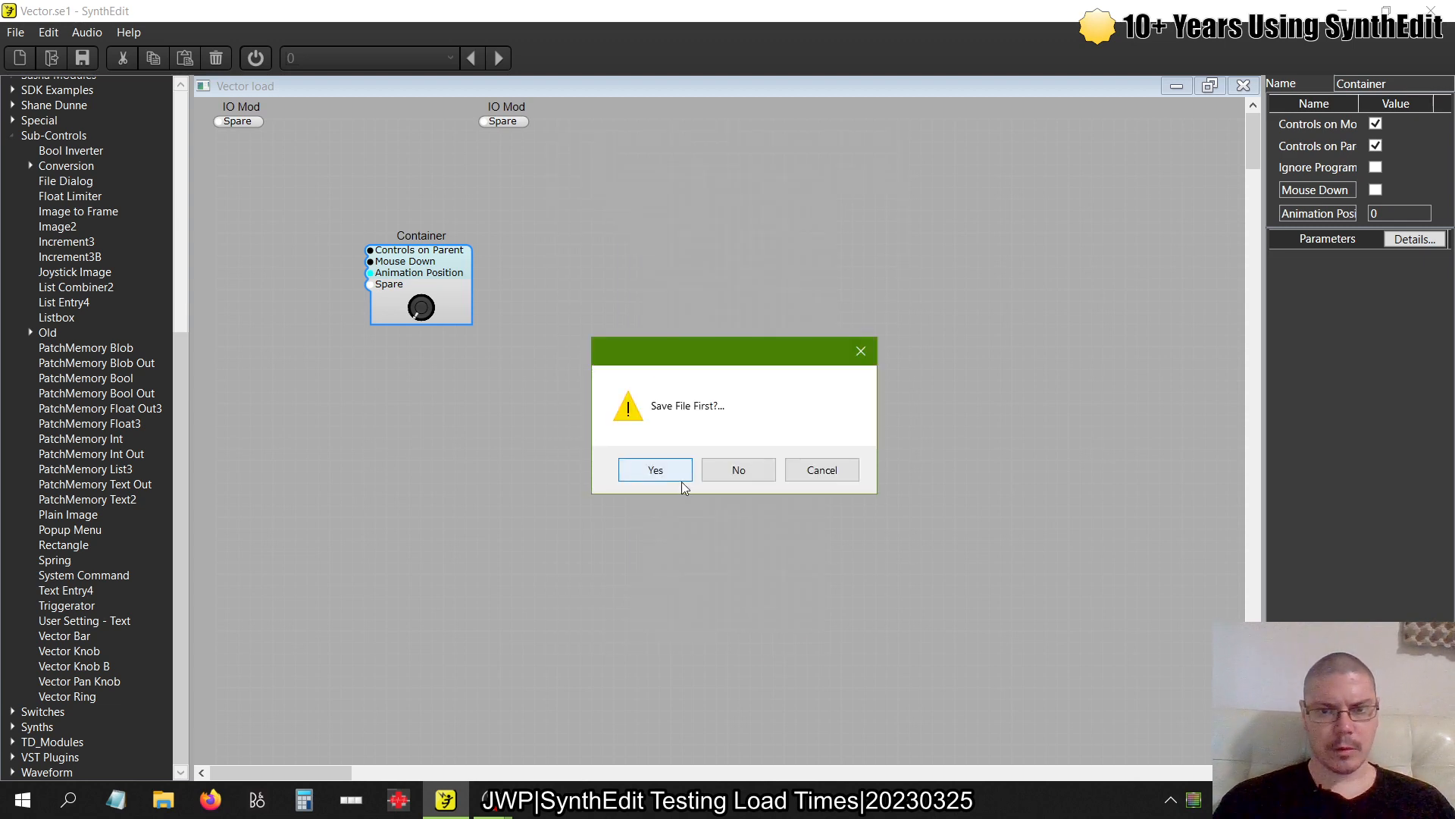
left_click(682, 481)
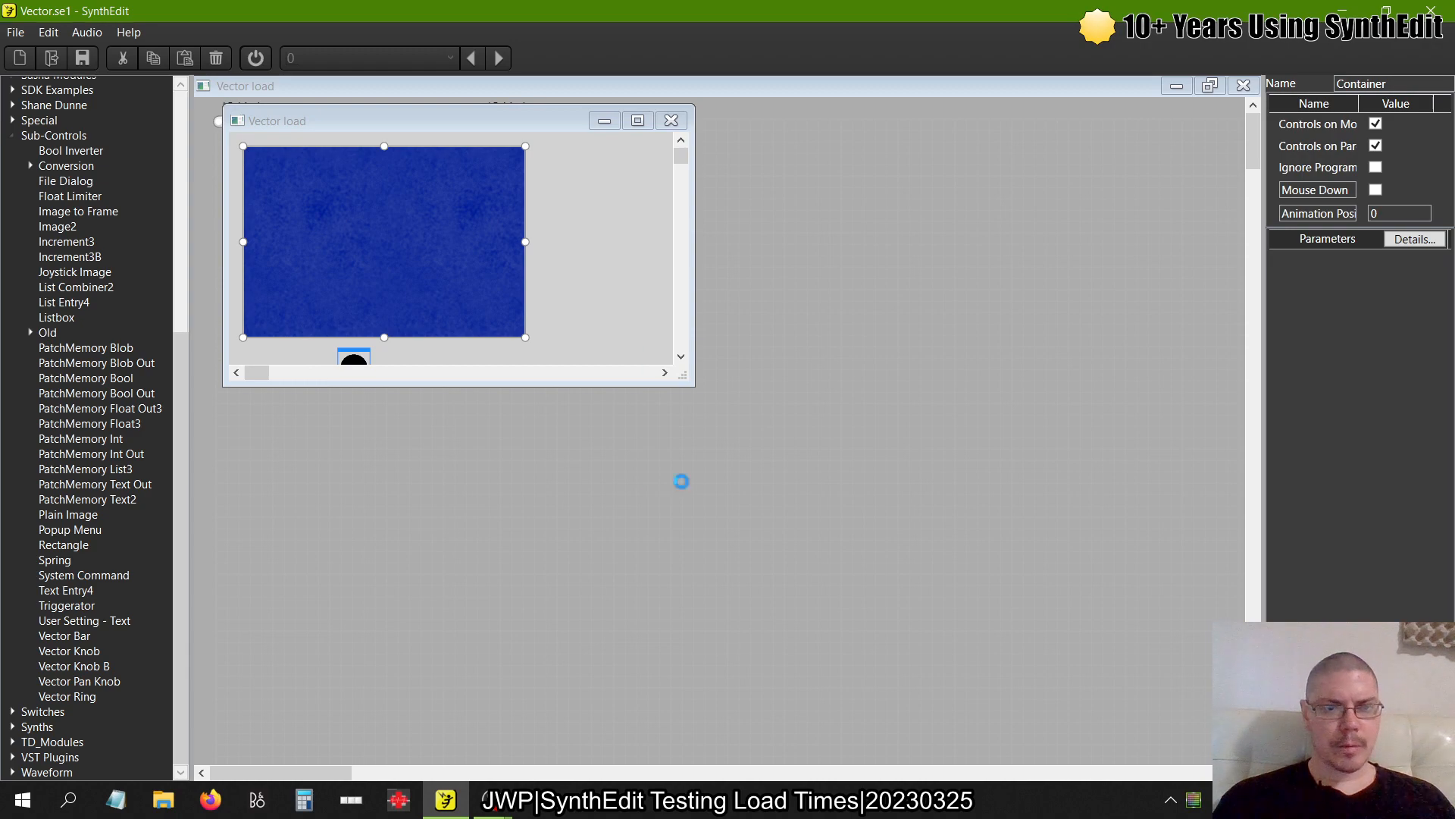
left_click(778, 471)
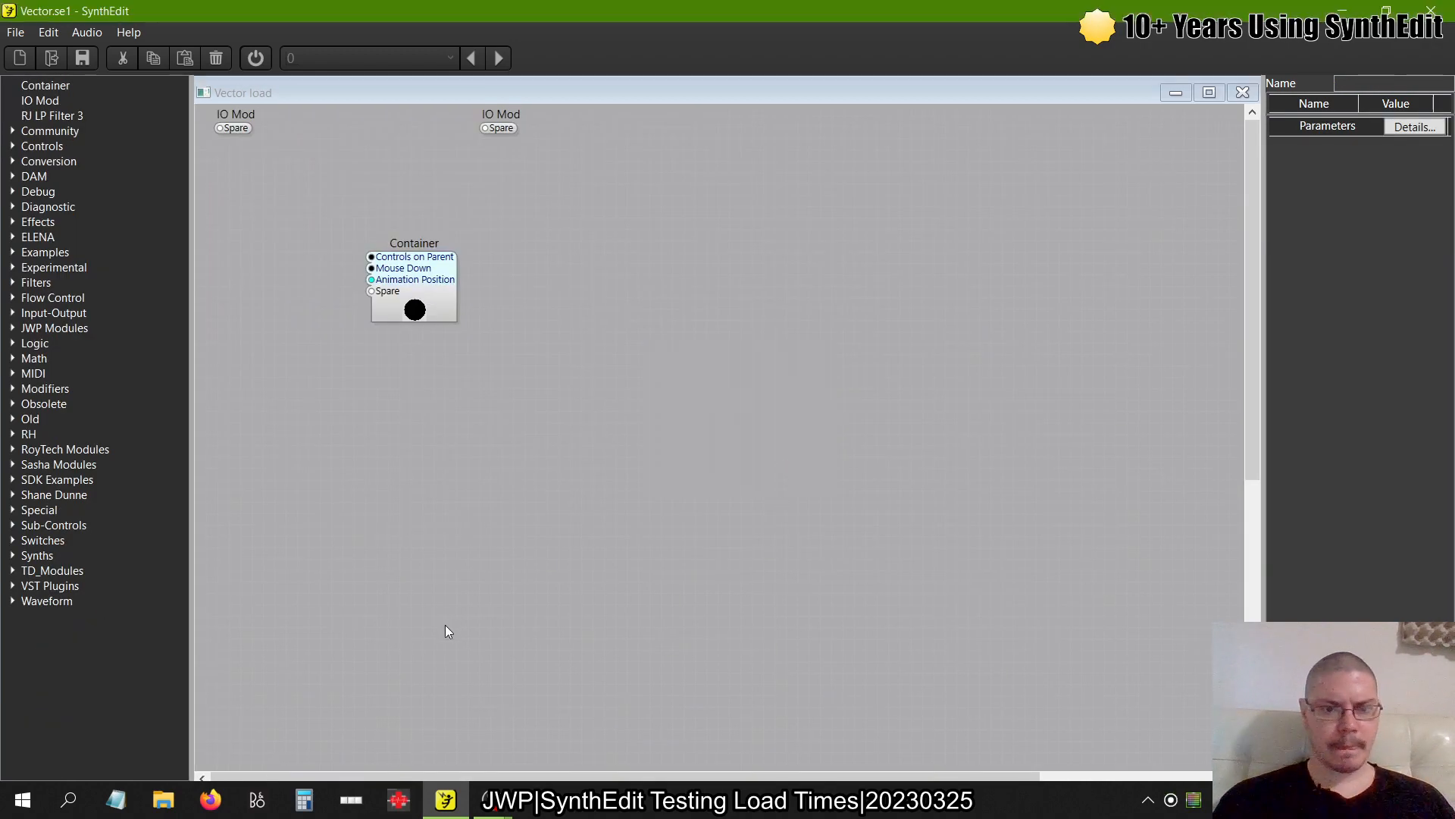
Launch FL Studio 21, and open a second SynthEdit 1.4 64-bit window
left_click(22, 799)
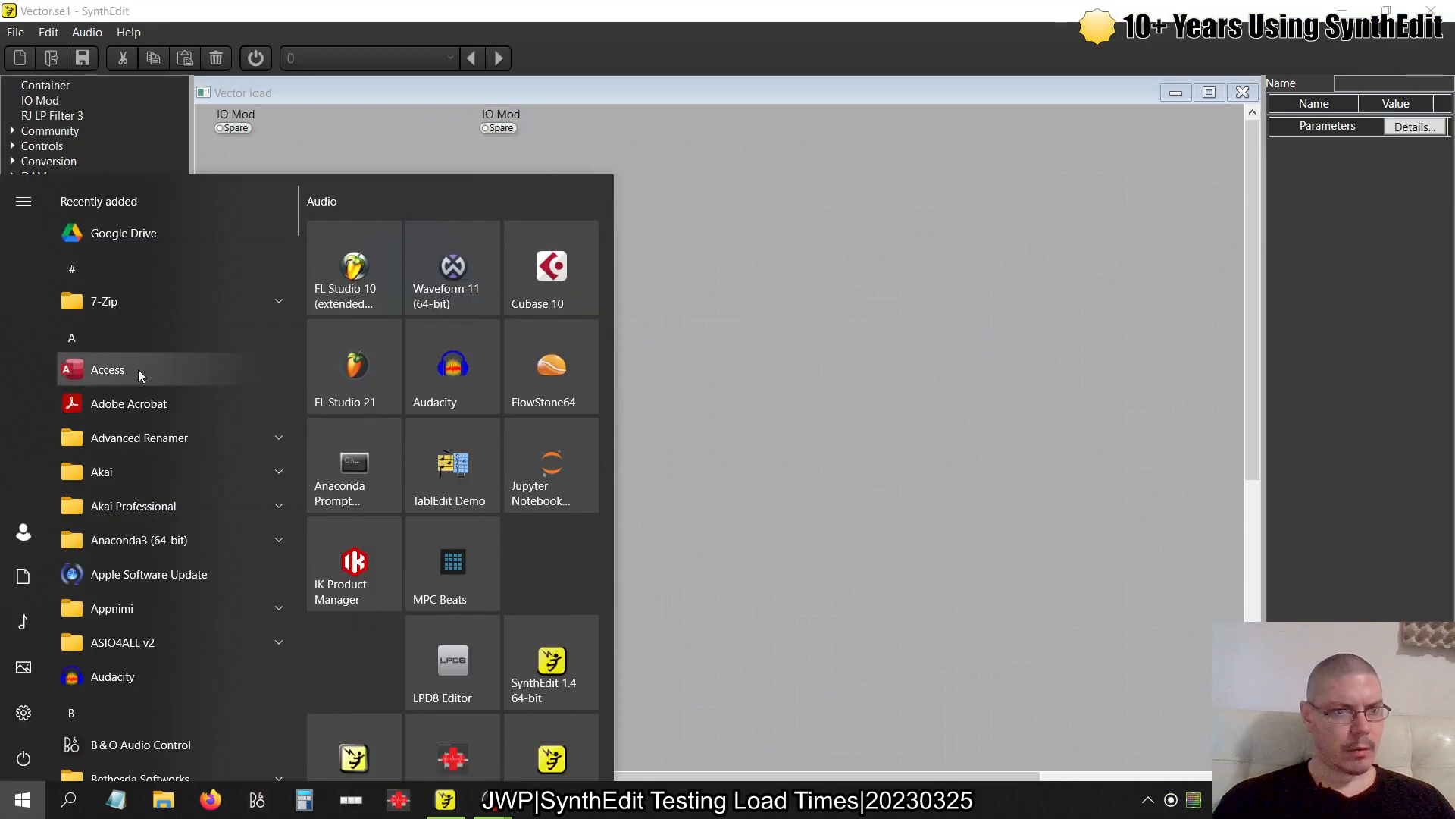
left_click(346, 405)
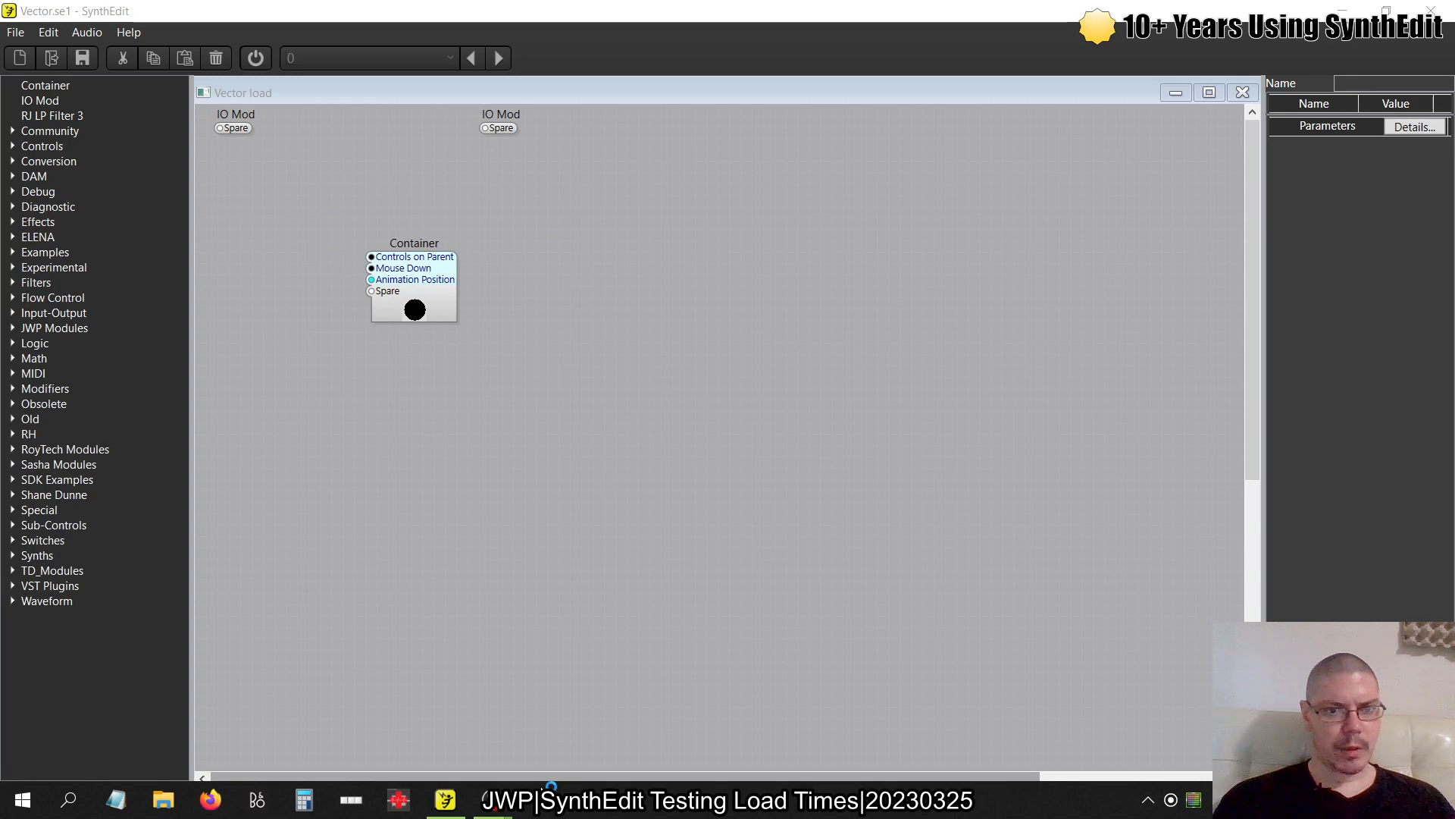
right_click(446, 800)
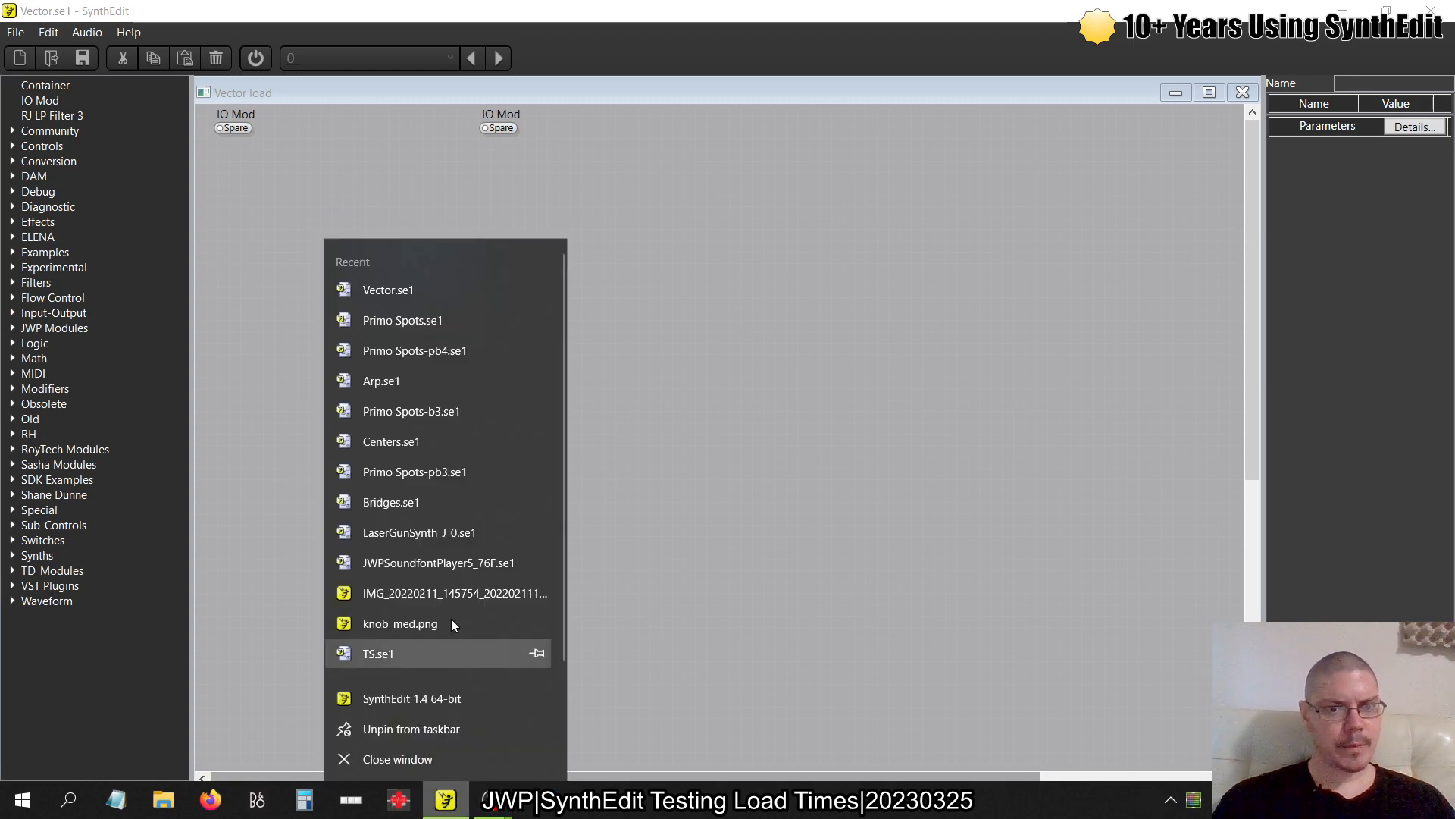
left_click(384, 690)
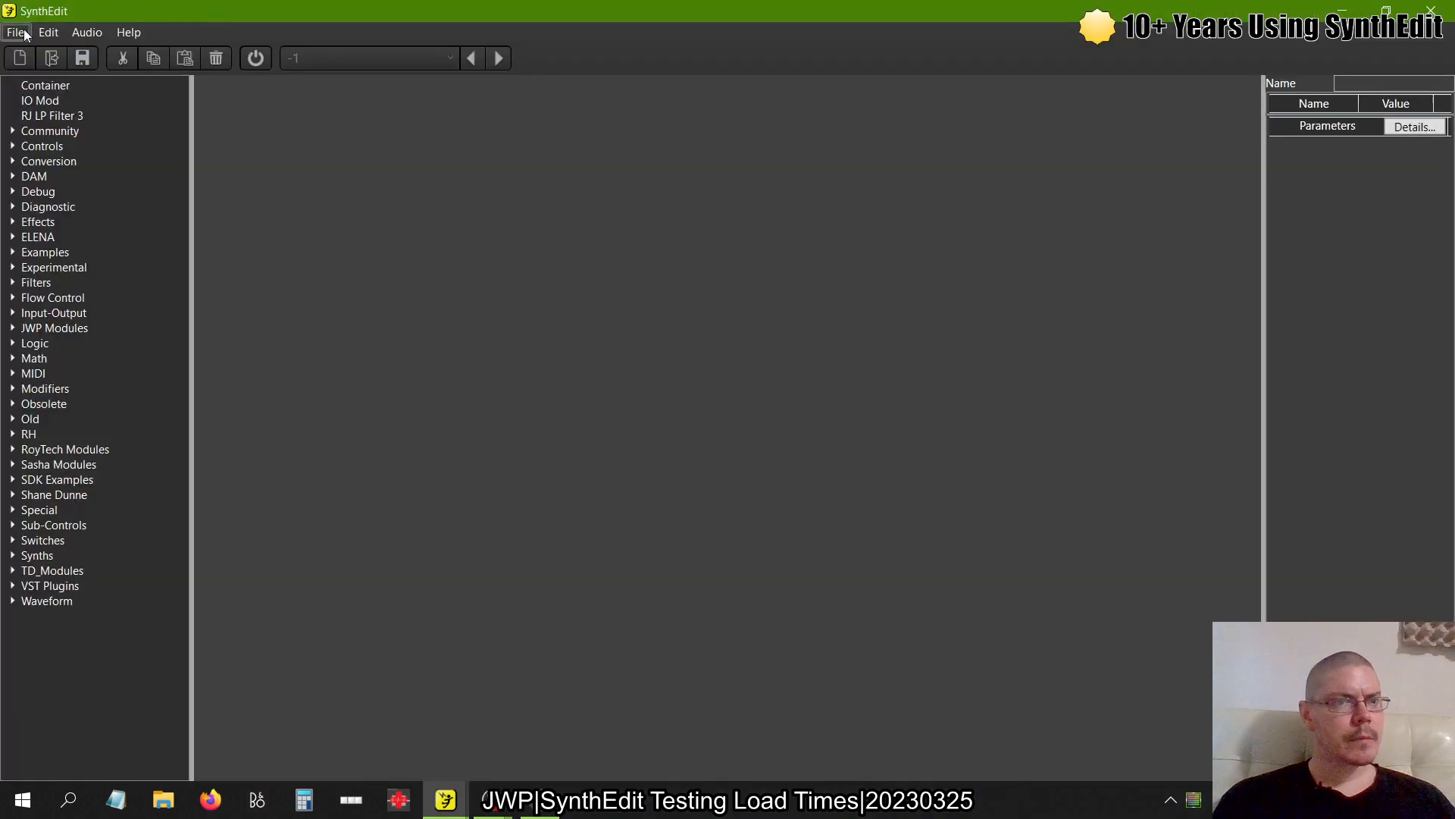
Create a new project, add a Container module to it, and open the Container's structure
left_click(16, 32)
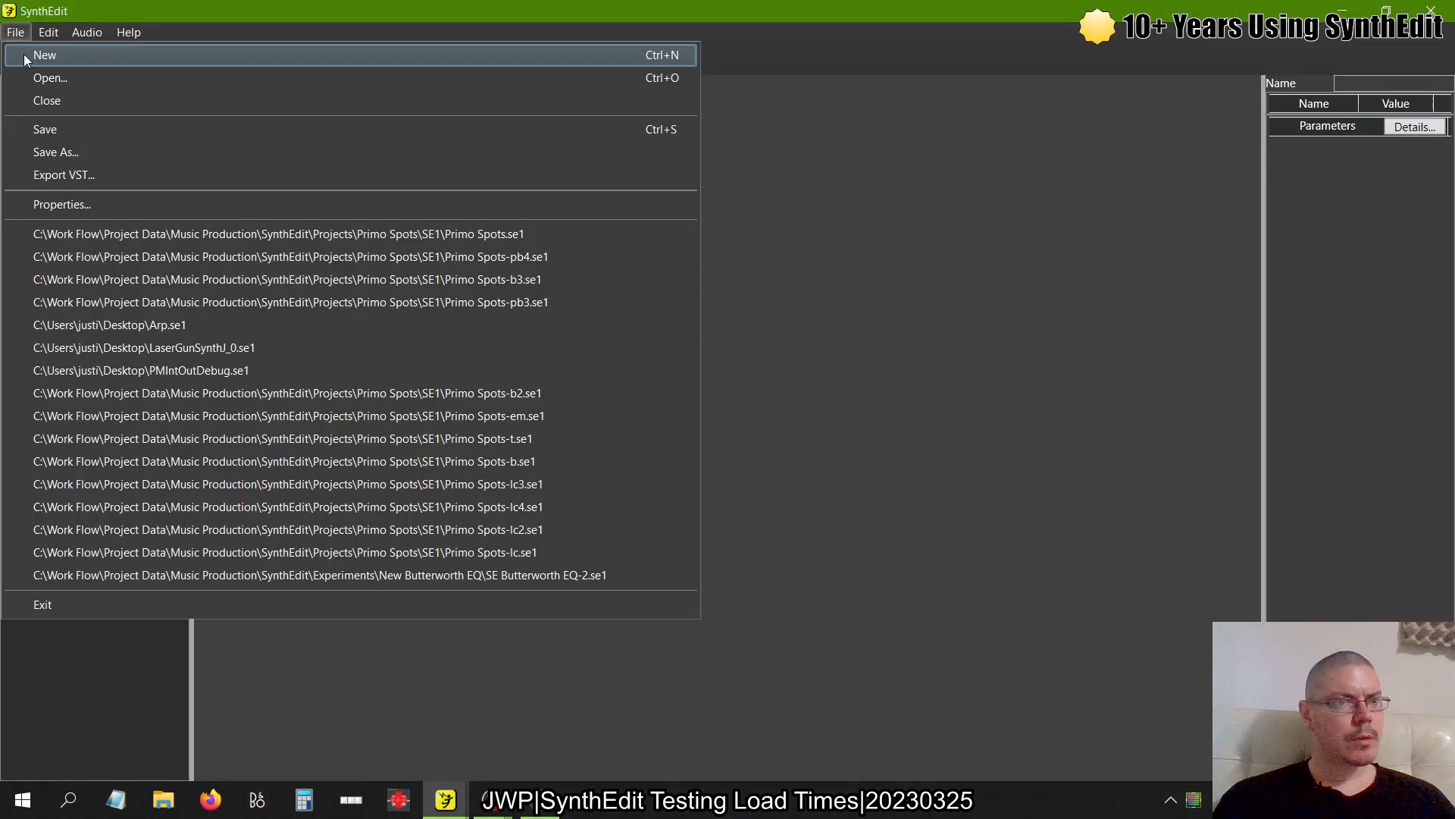
left_click(24, 54)
left_click_drag(28, 87, 370, 263)
double_click(419, 267)
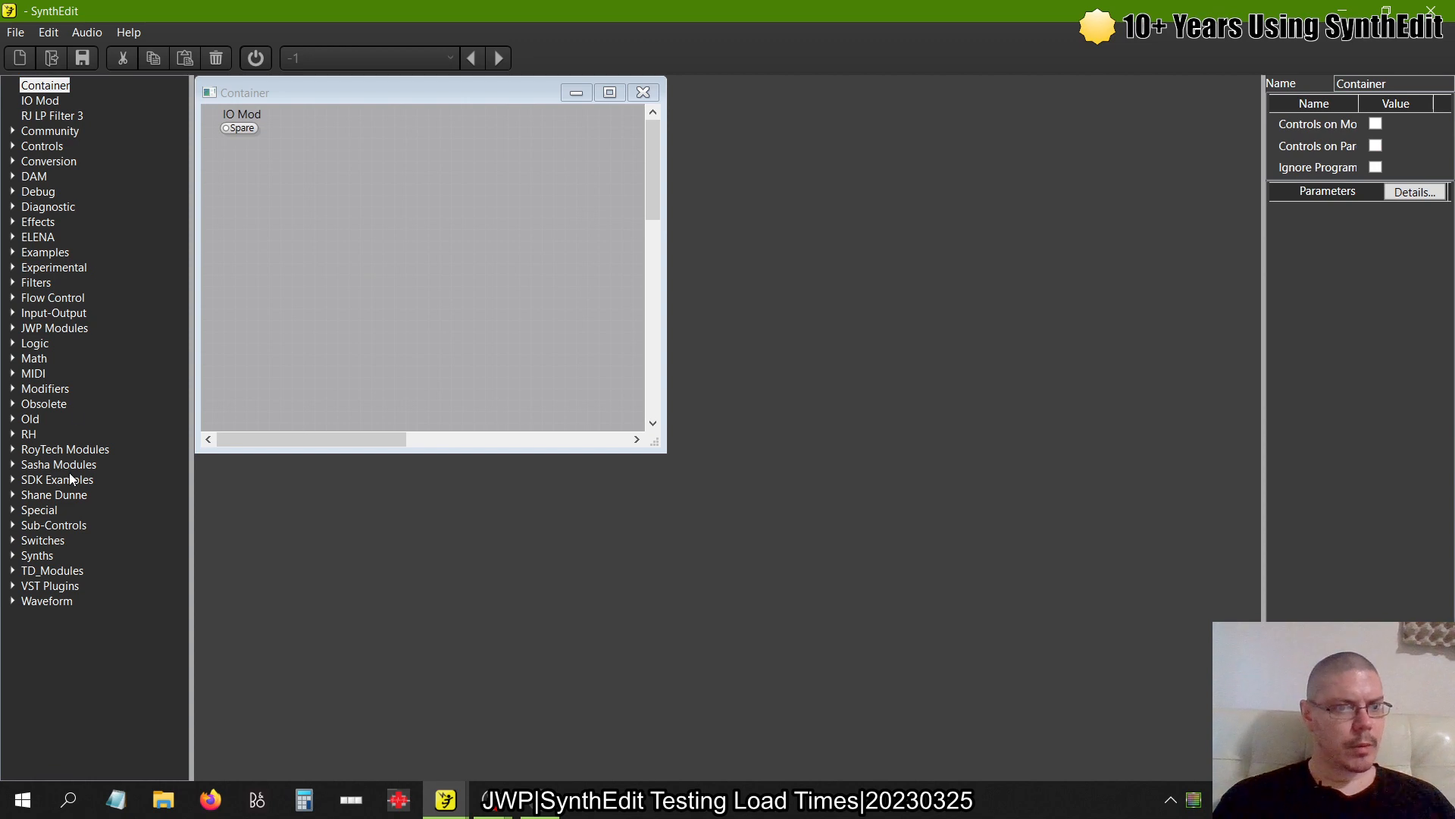
Enlarge the Container's structure window, and add an Image2 module from Sub-Controls to it
left_click(12, 524)
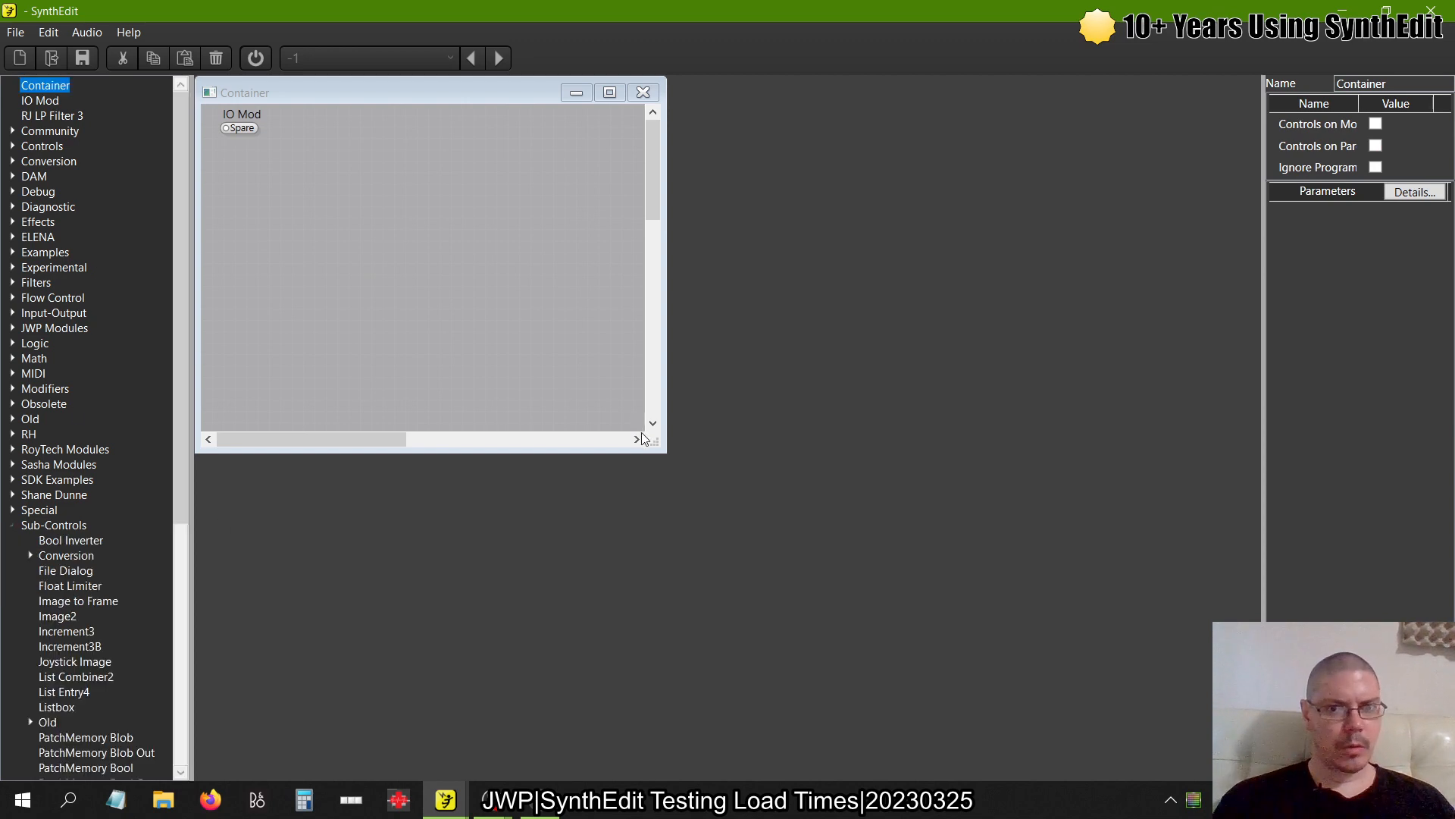
left_click_drag(642, 440, 929, 625)
scroll(69, 667, "down", 9)
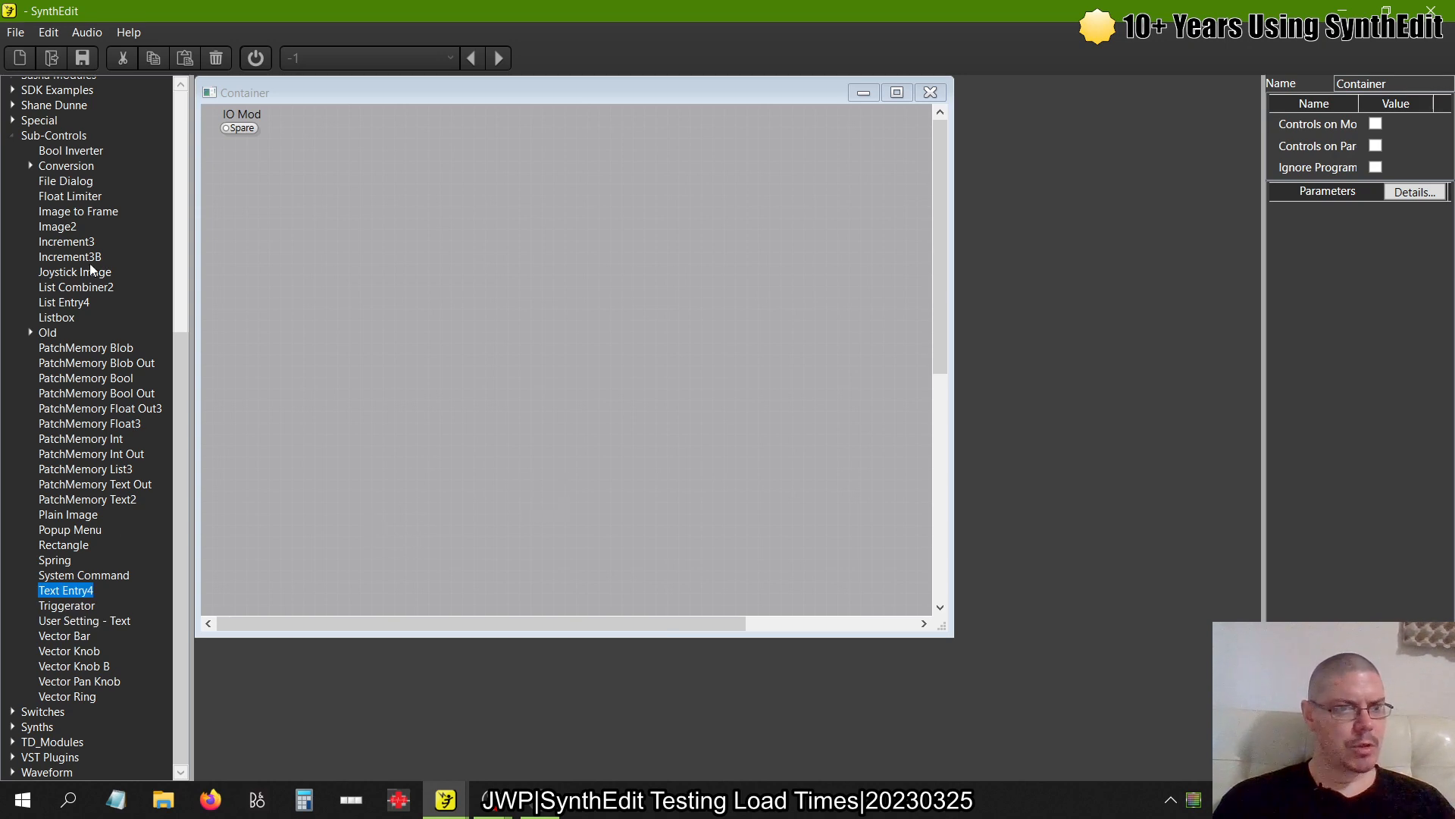
left_click_drag(58, 225, 692, 225)
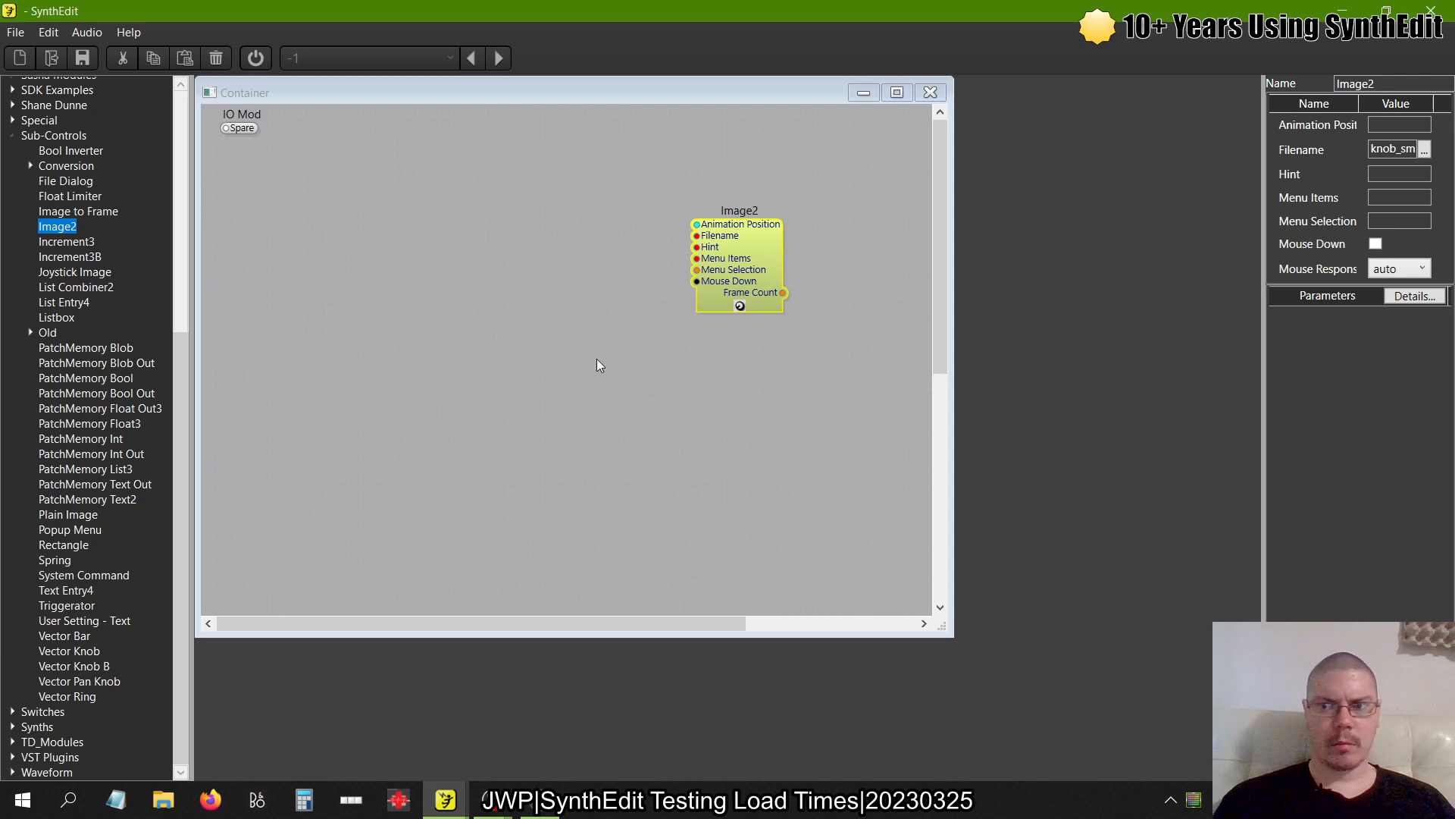
Switch to the Vector project, examine the full module chain inside its Container, and close that structure
key("alt+Tab")
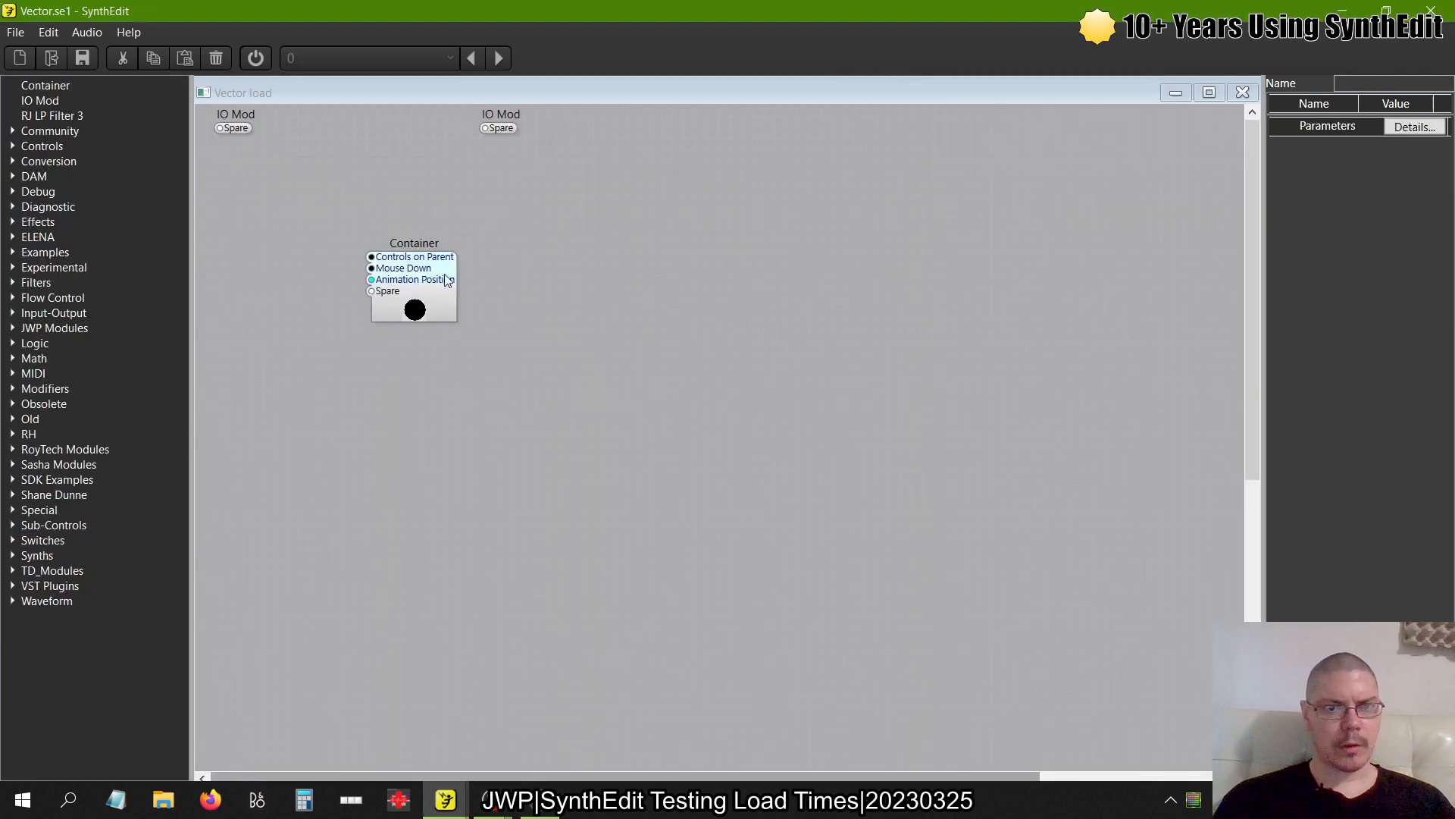
double_click(446, 280)
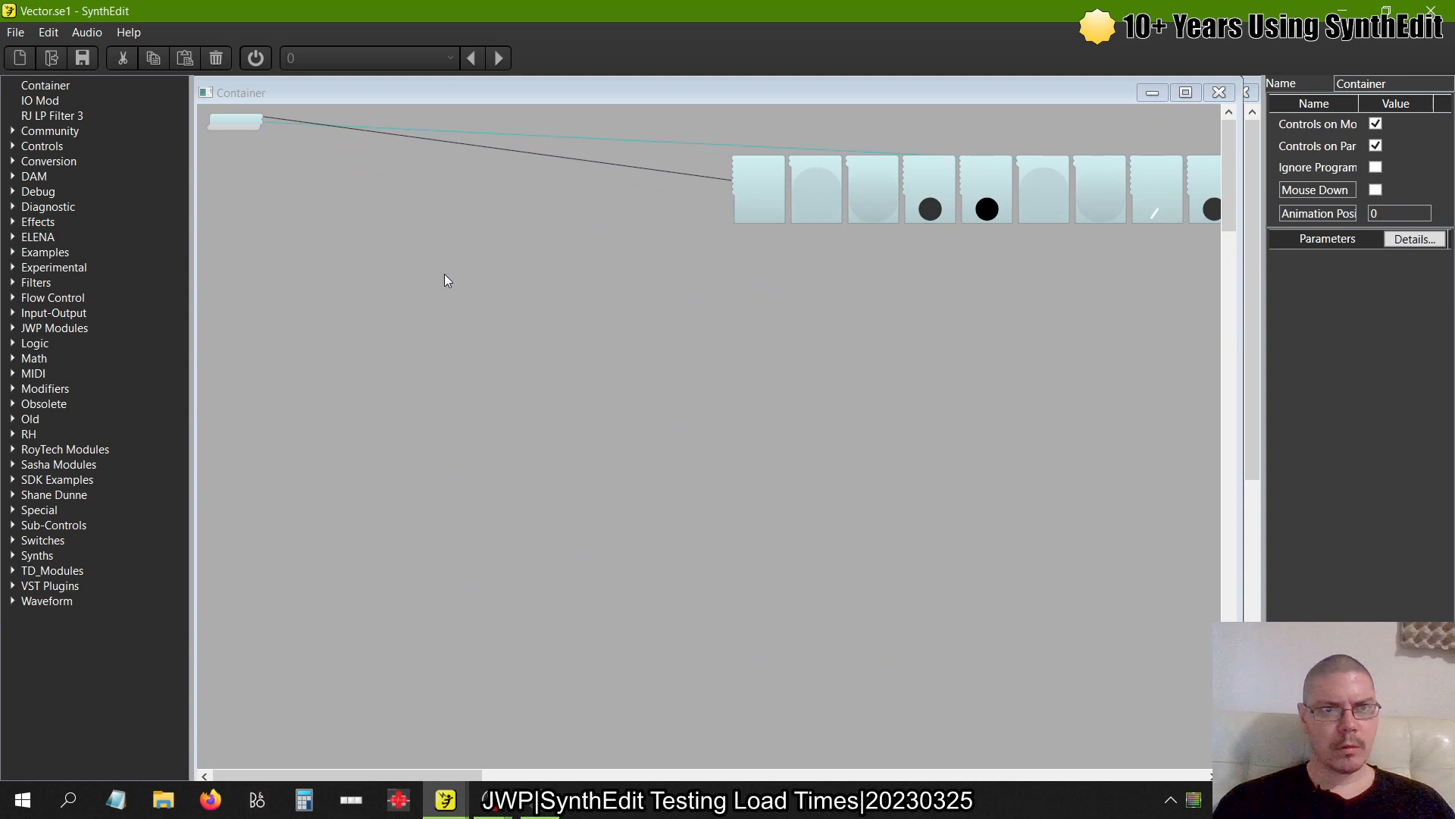
scroll(446, 280, "right", 8)
scroll(446, 281, "down", 10)
scroll(445, 281, "up", 10)
scroll(446, 280, "left", 3)
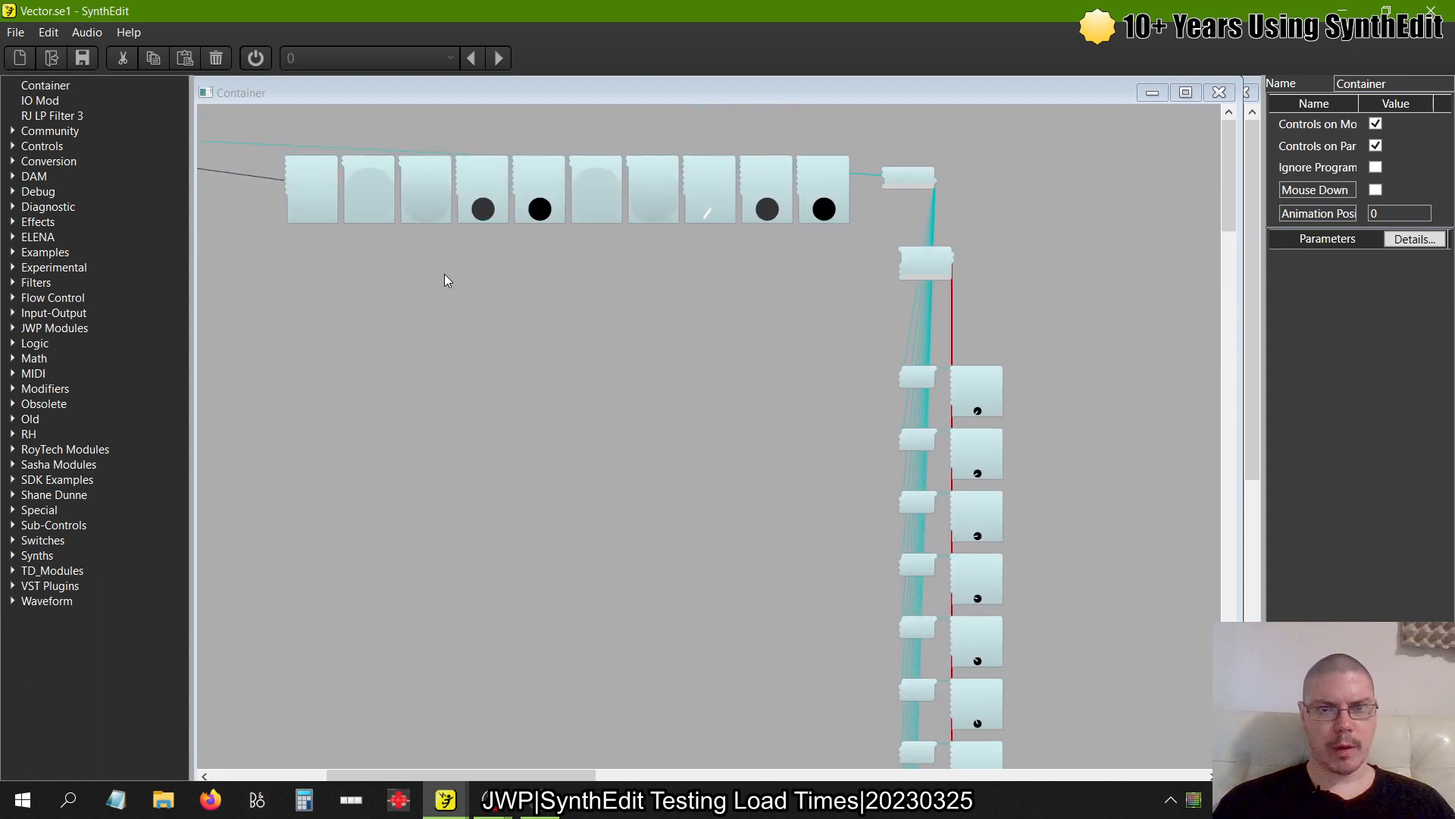
scroll(444, 281, "left", 6)
scroll(445, 281, "right", 8)
scroll(843, 313, "up", 3)
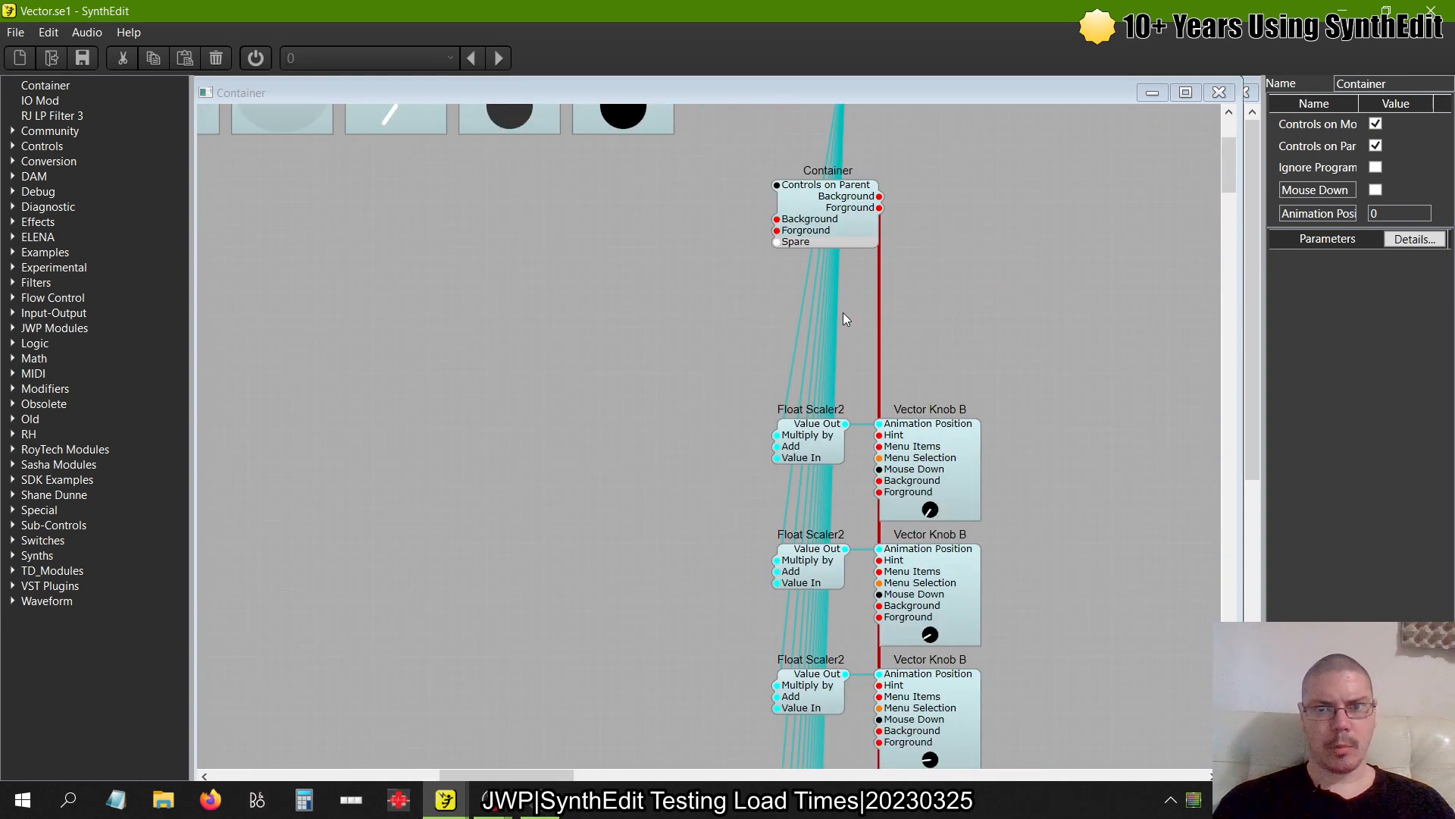
scroll(823, 276, "up", 3)
scroll(823, 276, "down", 1)
scroll(823, 276, "left", 4)
scroll(823, 276, "down", 6)
scroll(823, 276, "left", 4)
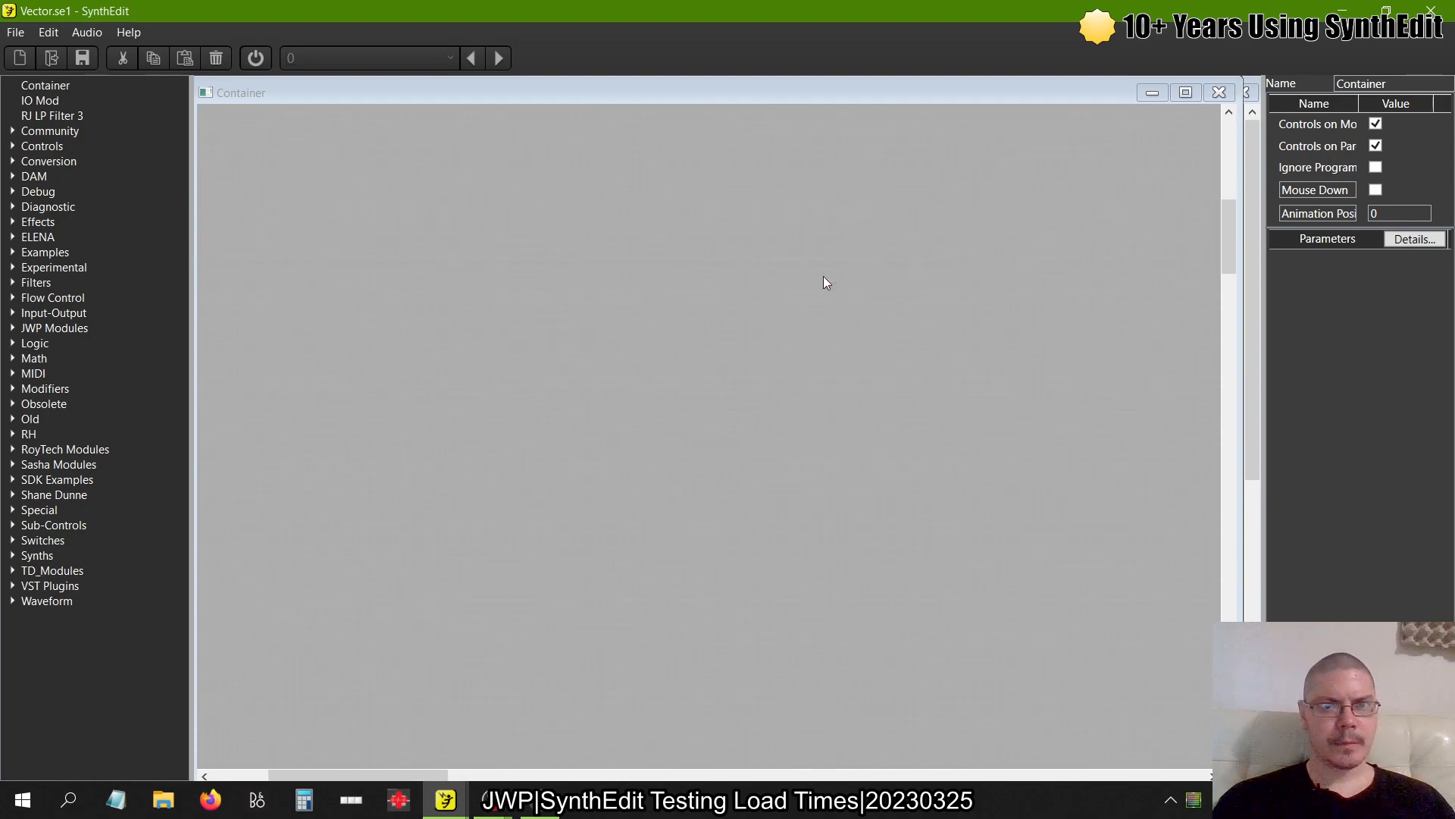
scroll(823, 276, "up", 4)
scroll(823, 276, "left", 3)
scroll(823, 276, "down", 2)
scroll(823, 276, "down", 4)
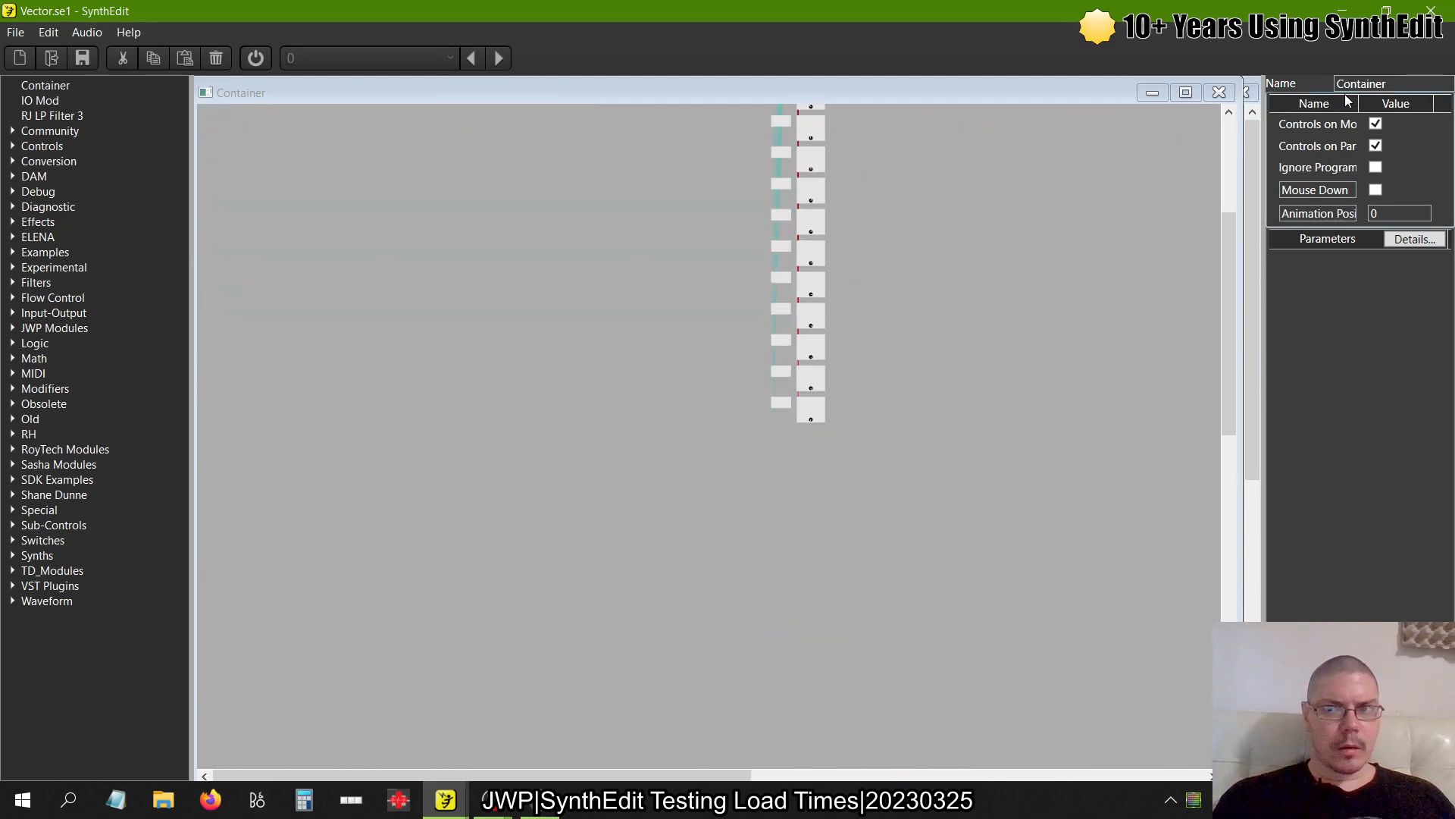
left_click(1213, 94)
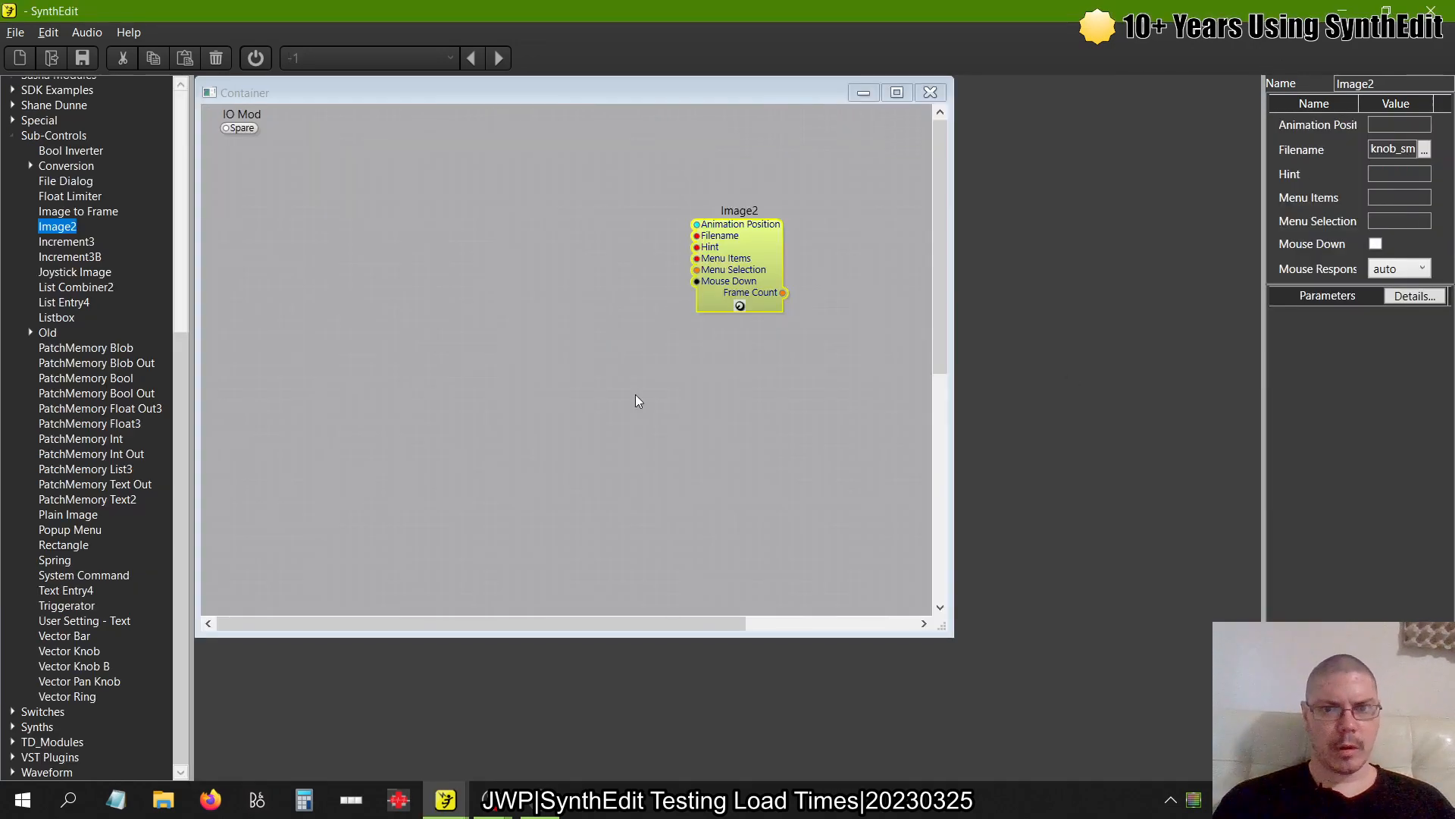
Shift the Image2 module in the new project, and check the Vector project's Container structure again
left_click_drag(734, 252, 665, 274)
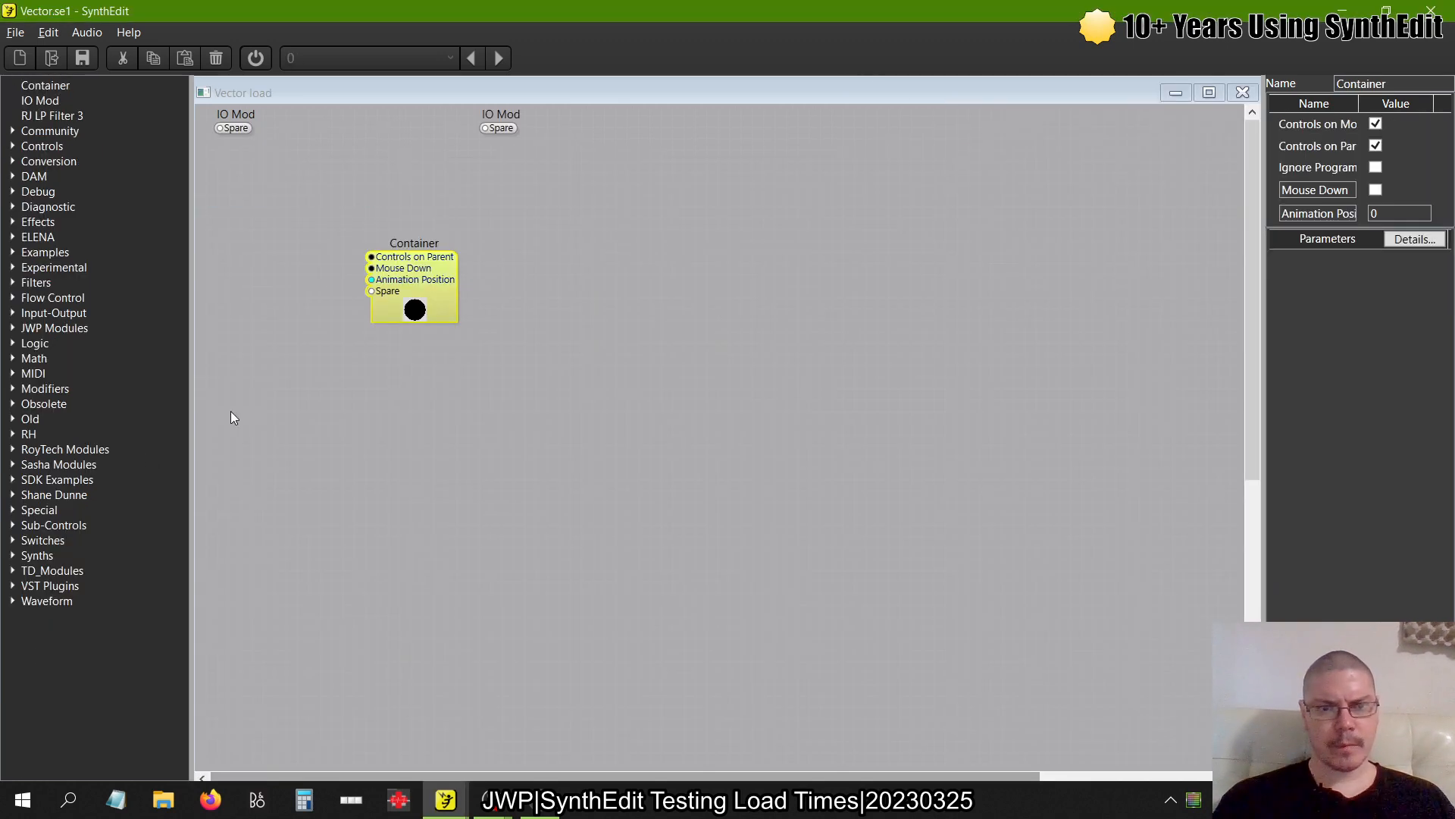
double_click(438, 258)
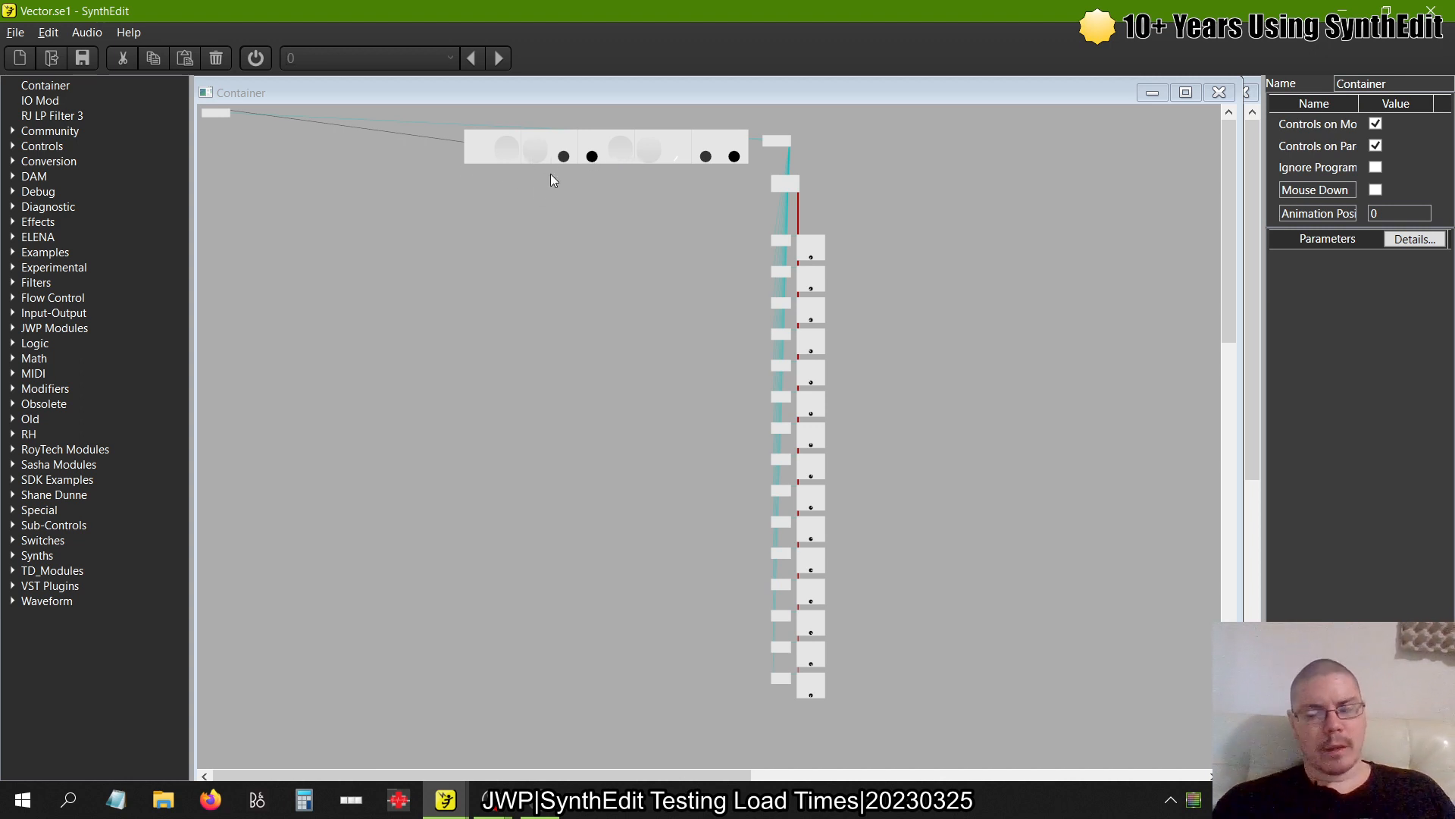
key("alt+Tab")
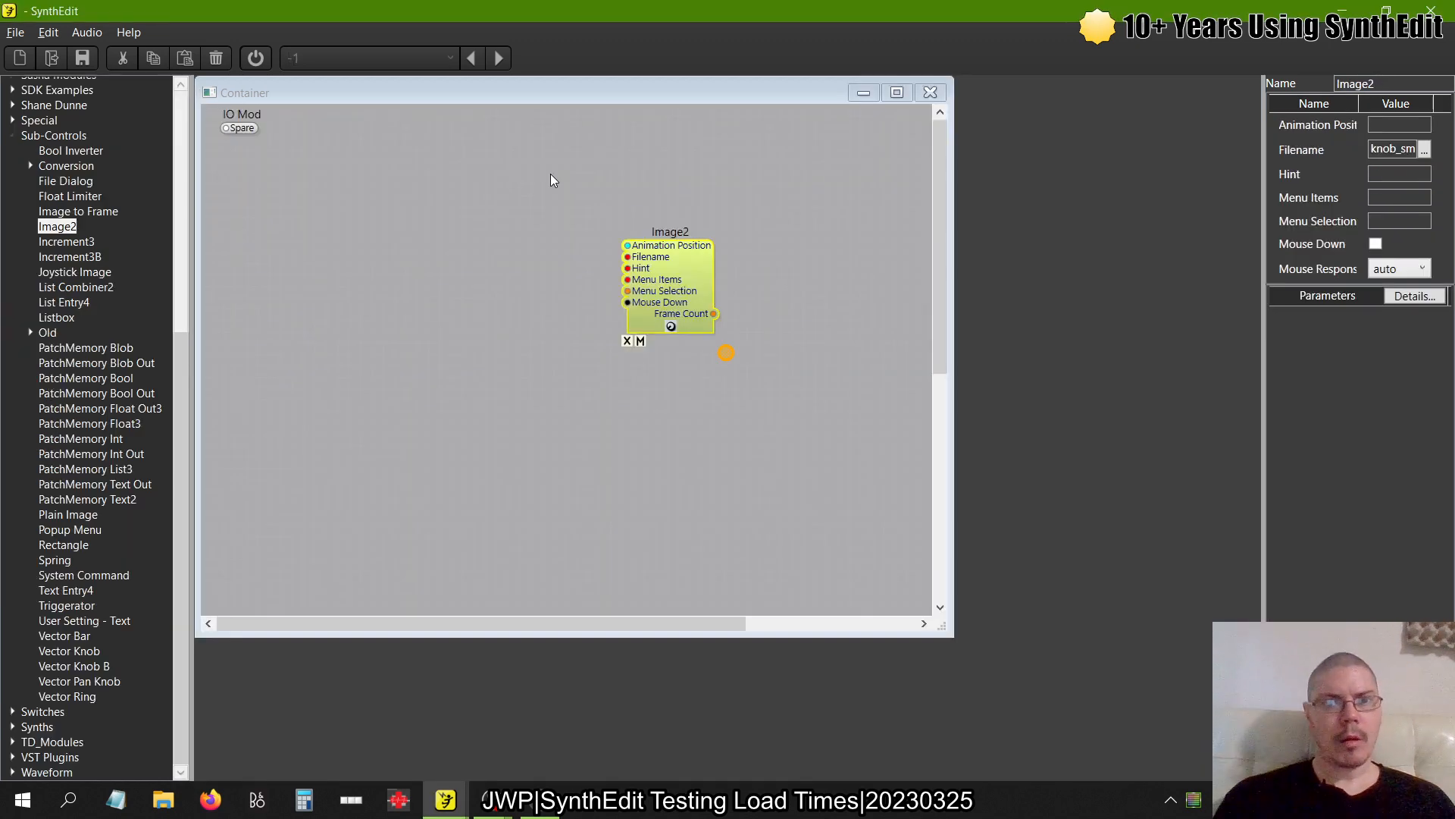
Reposition the Image2 module in the upper middle of the new project's Container structure, closing and reopening that structure along the way
left_click(897, 92)
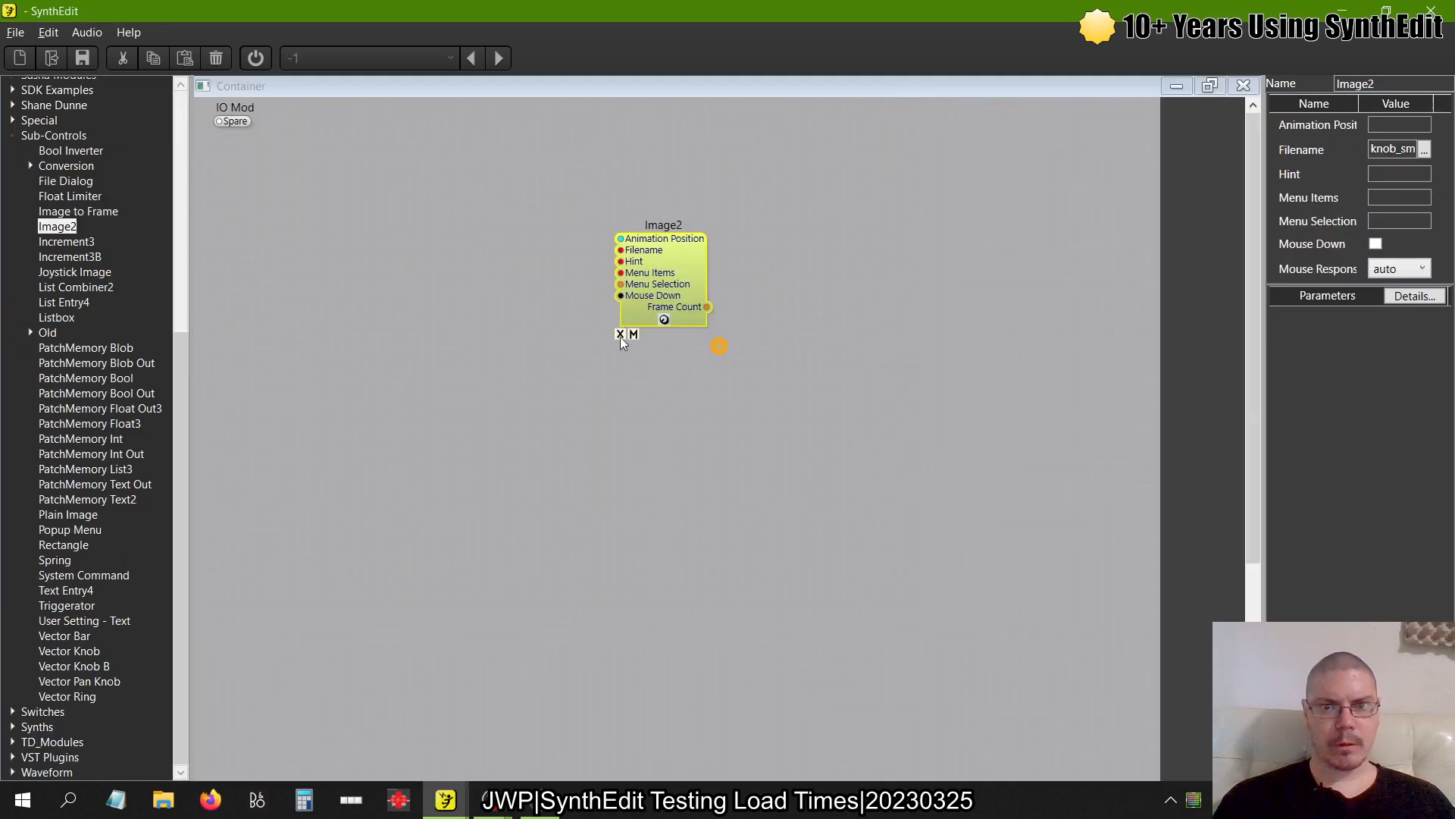
left_click_drag(671, 313, 590, 271)
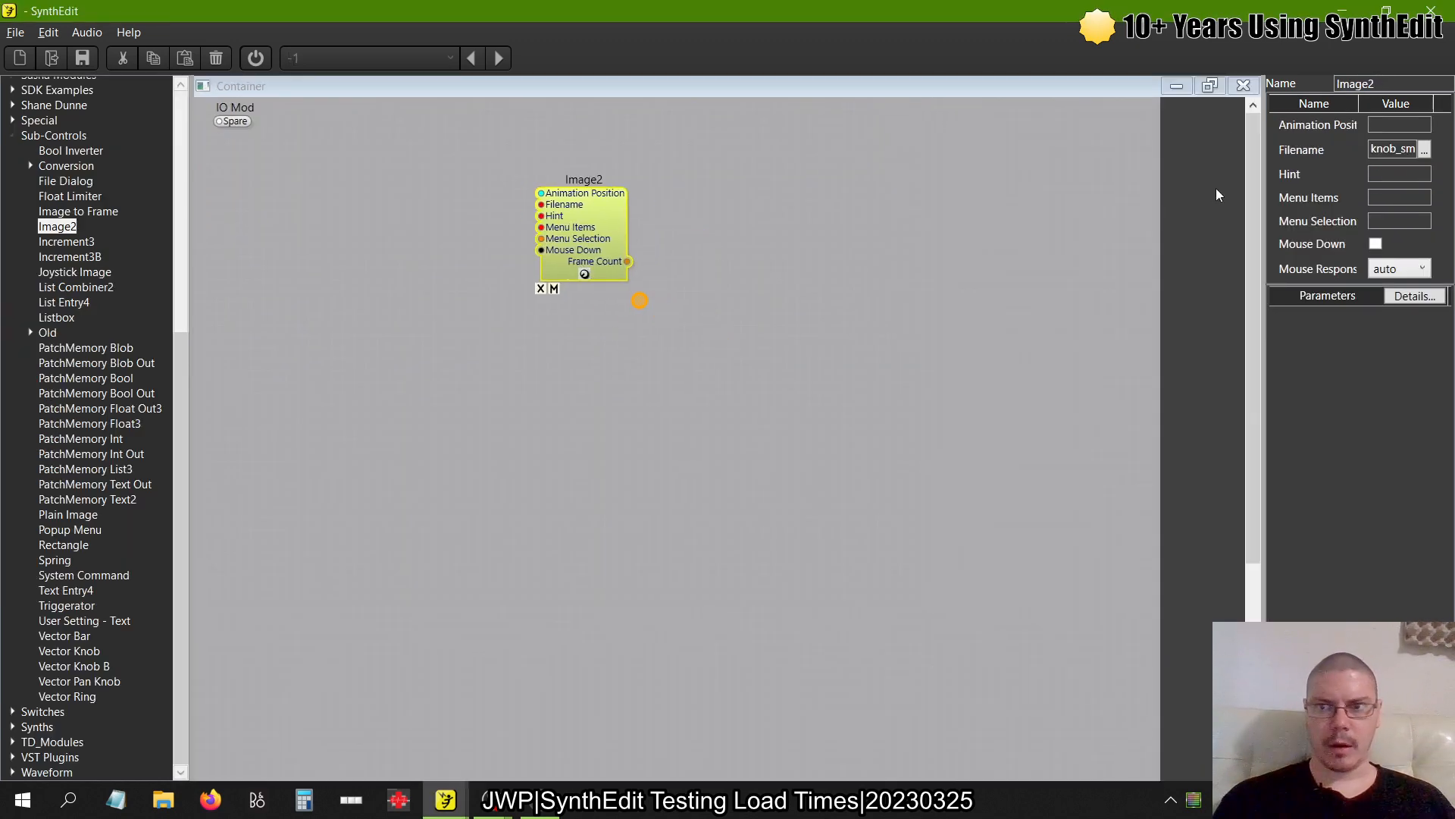
left_click(1242, 85)
double_click(408, 273)
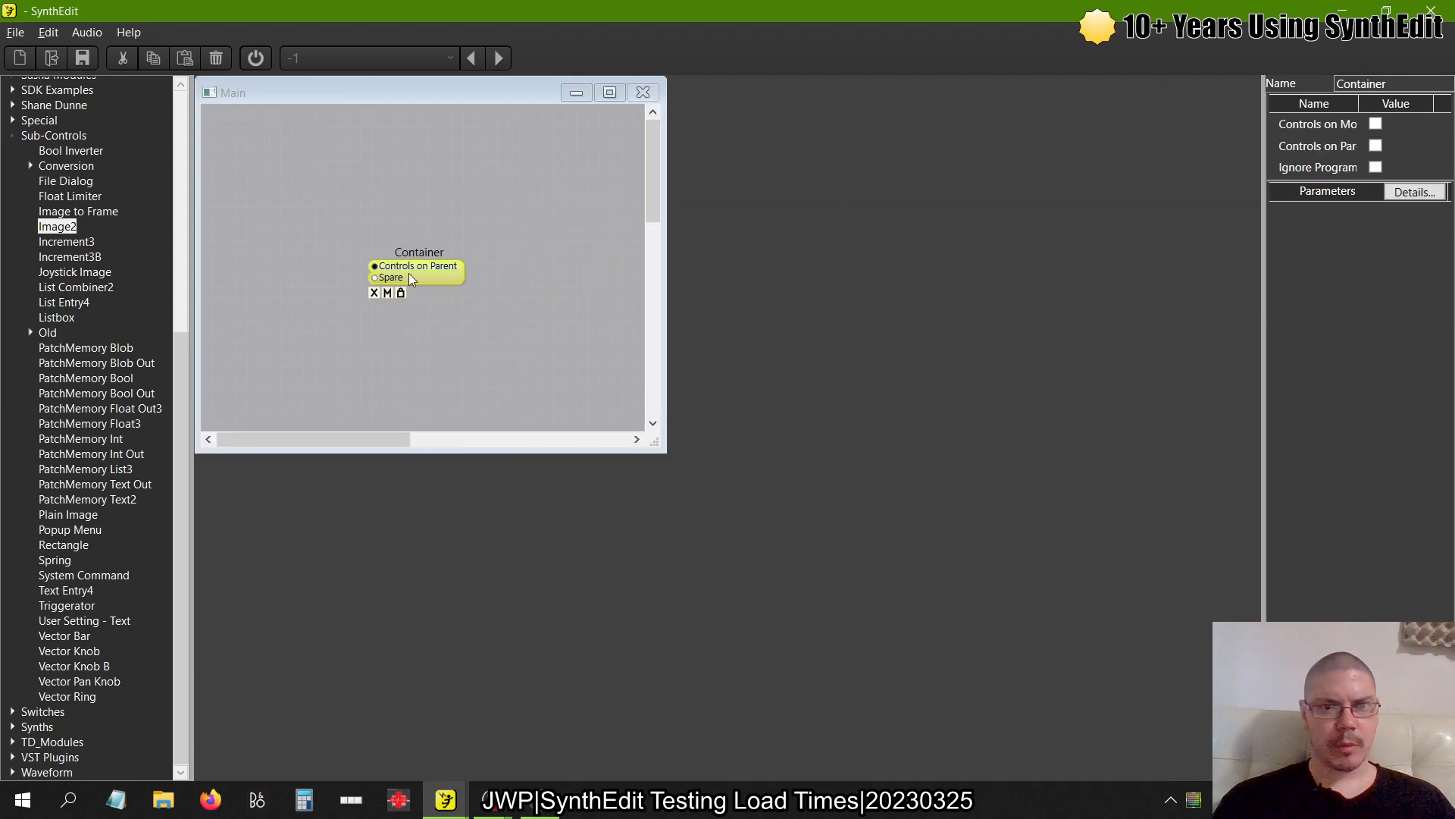
left_click_drag(589, 208, 693, 220)
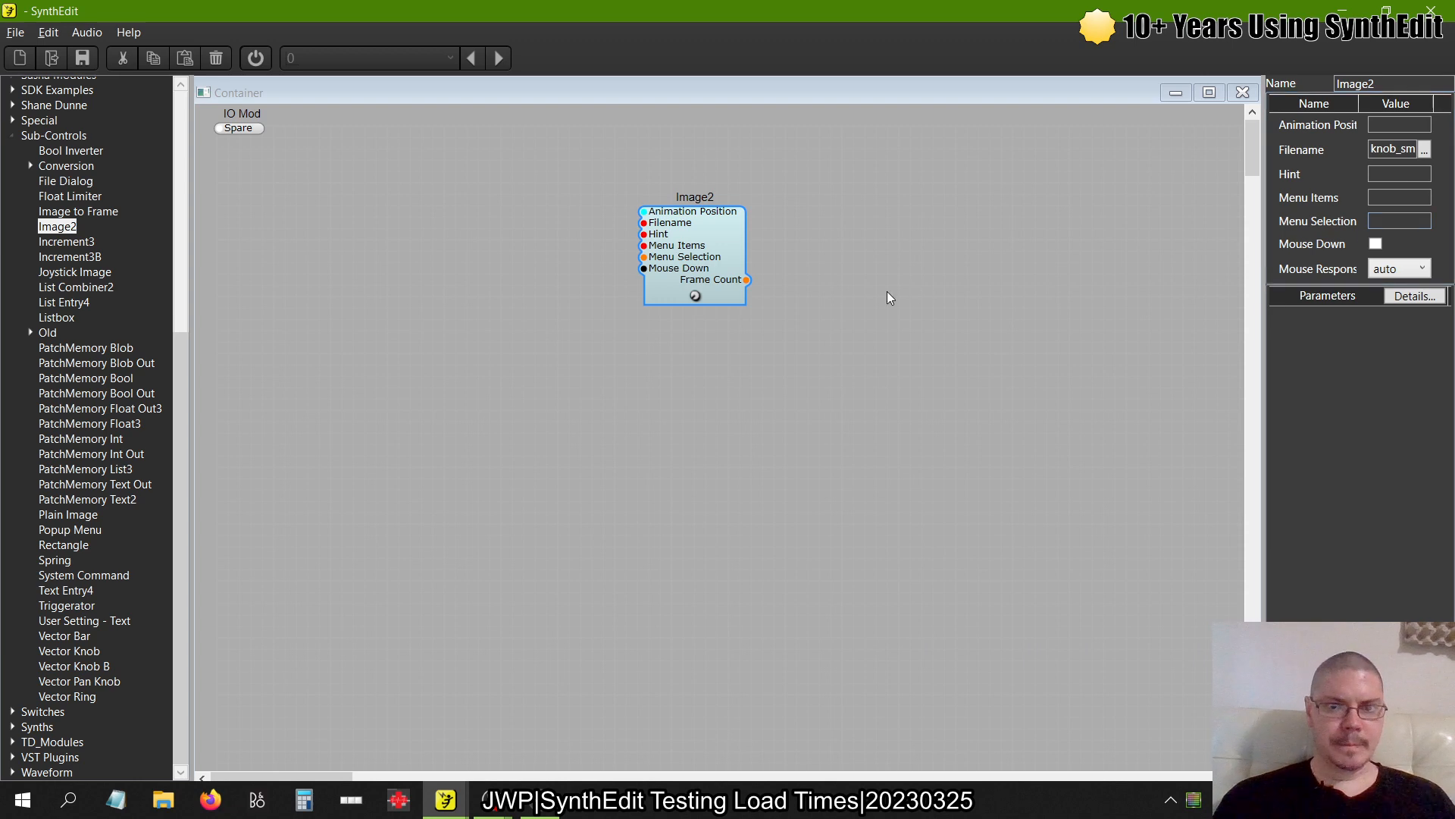
Start choosing an image file for the Image2 module's Filename, and go to the Local Disk (C:) drive
left_click(1425, 149)
scroll(606, 364, "up", 5)
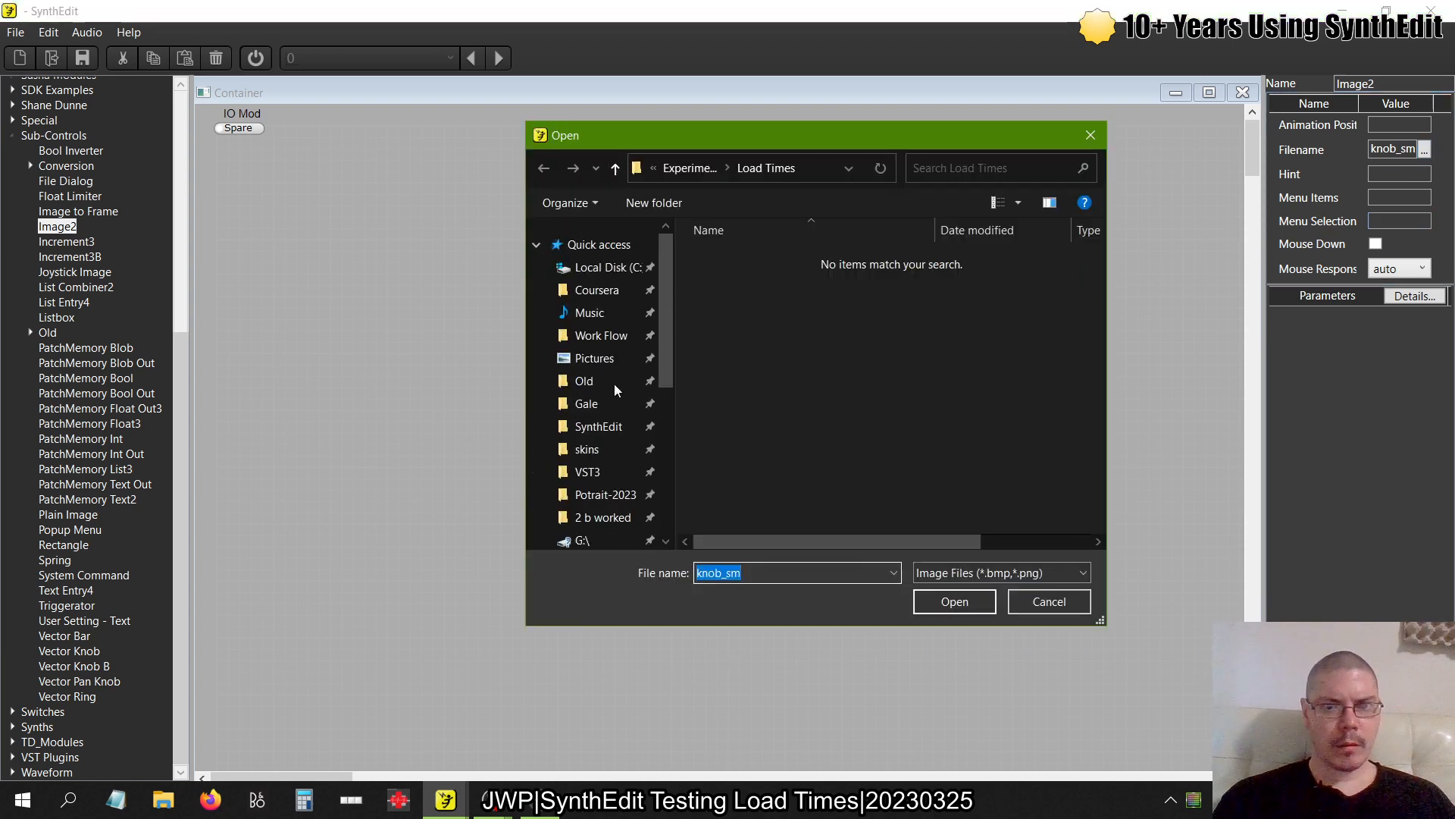
left_click(597, 341)
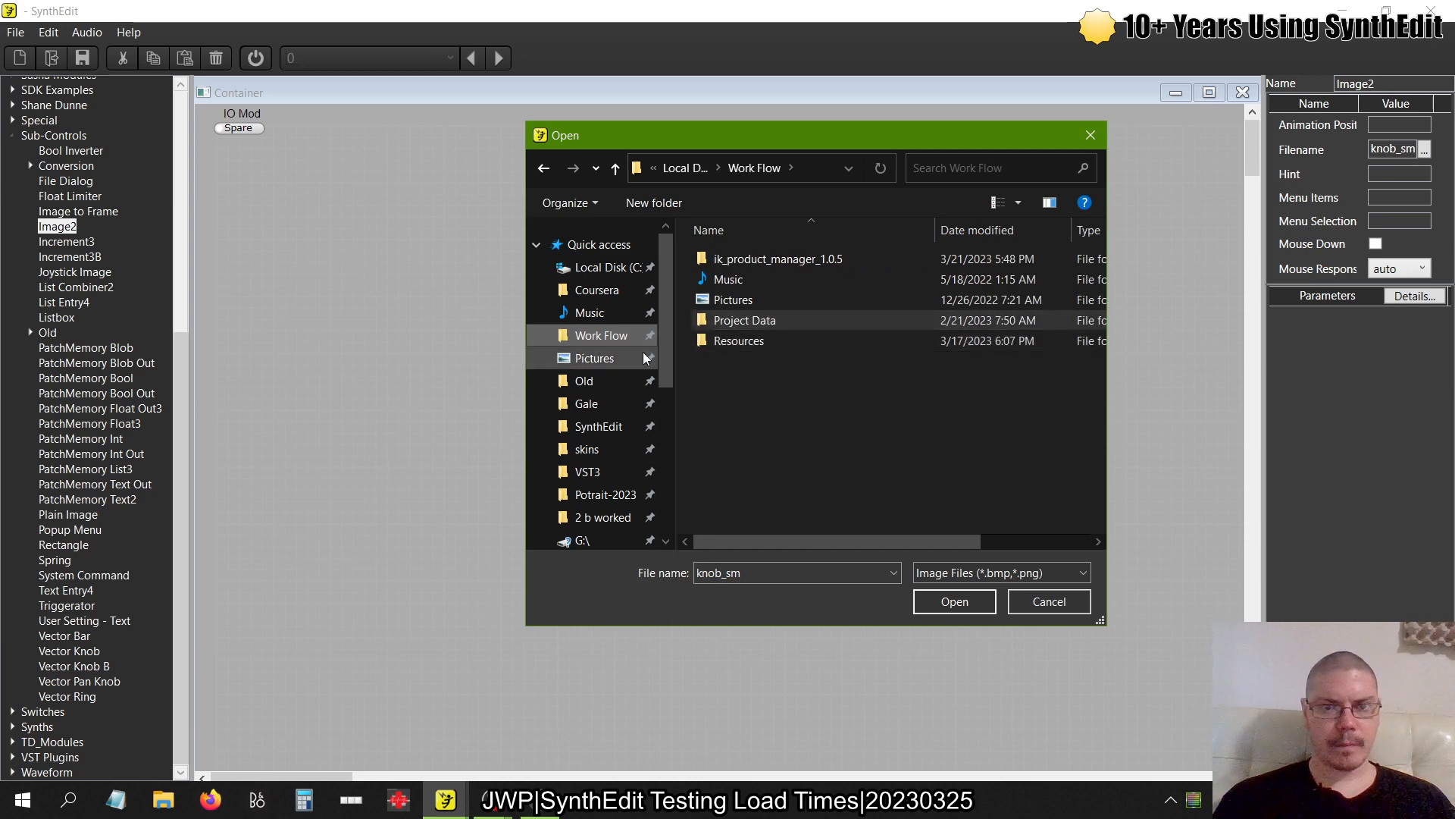
scroll(568, 375, "down", 2)
scroll(608, 452, "down", 3)
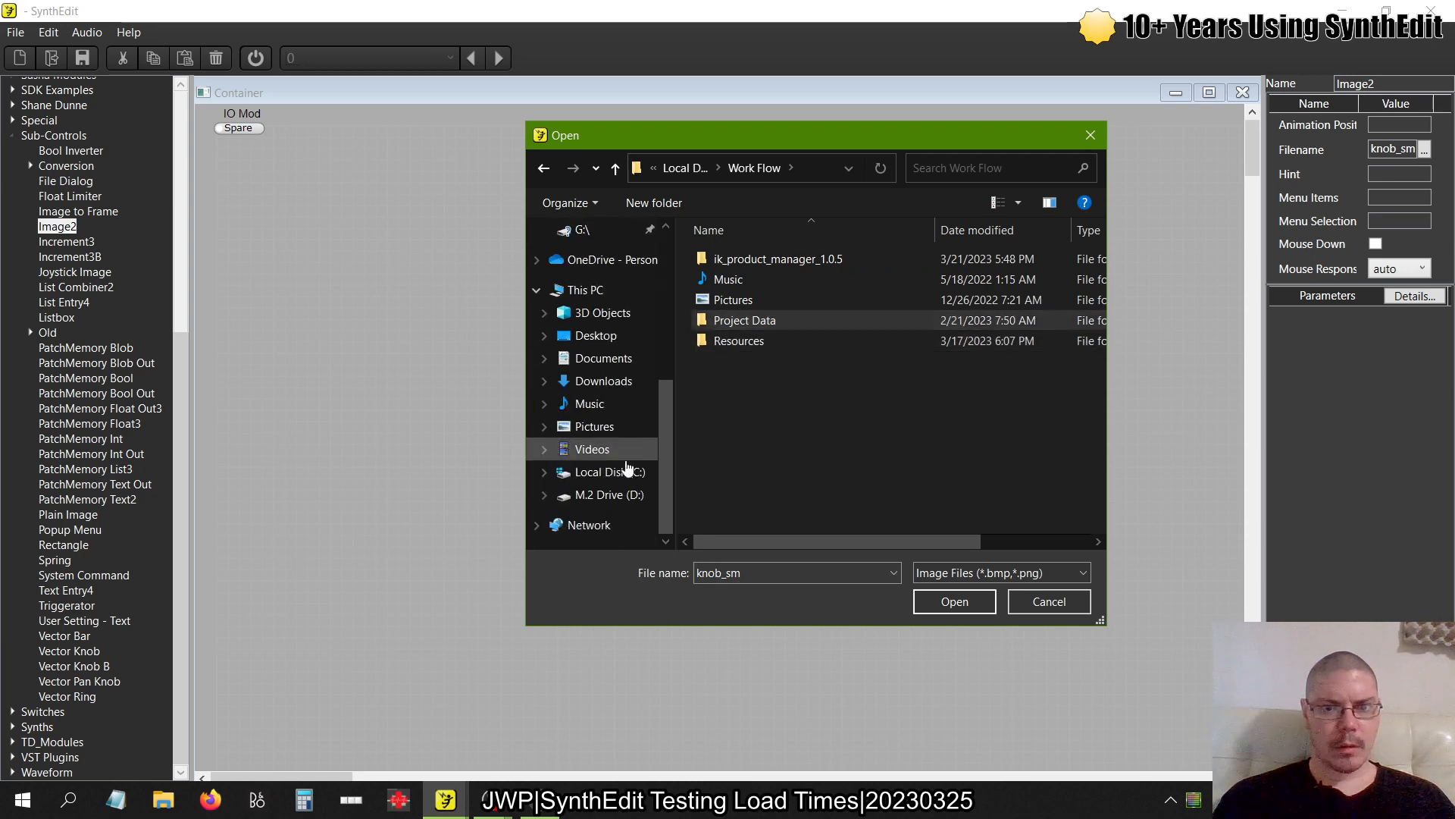
left_click(607, 471)
scroll(790, 438, "down", 1)
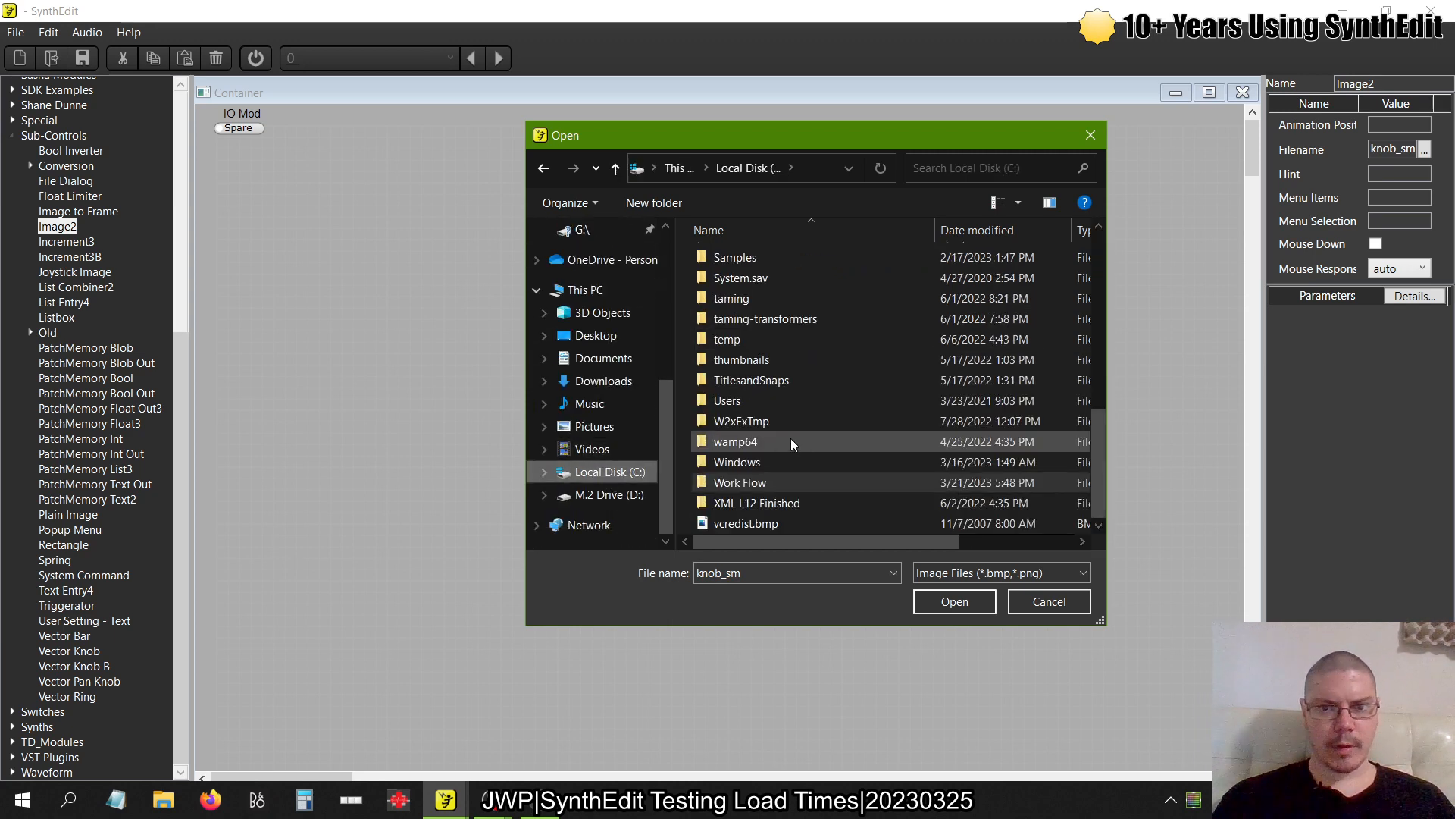
Browse from Users through Public, Public Documents, SynthEdit Projects and skins into the default skin folder
double_click(728, 400)
double_click(735, 313)
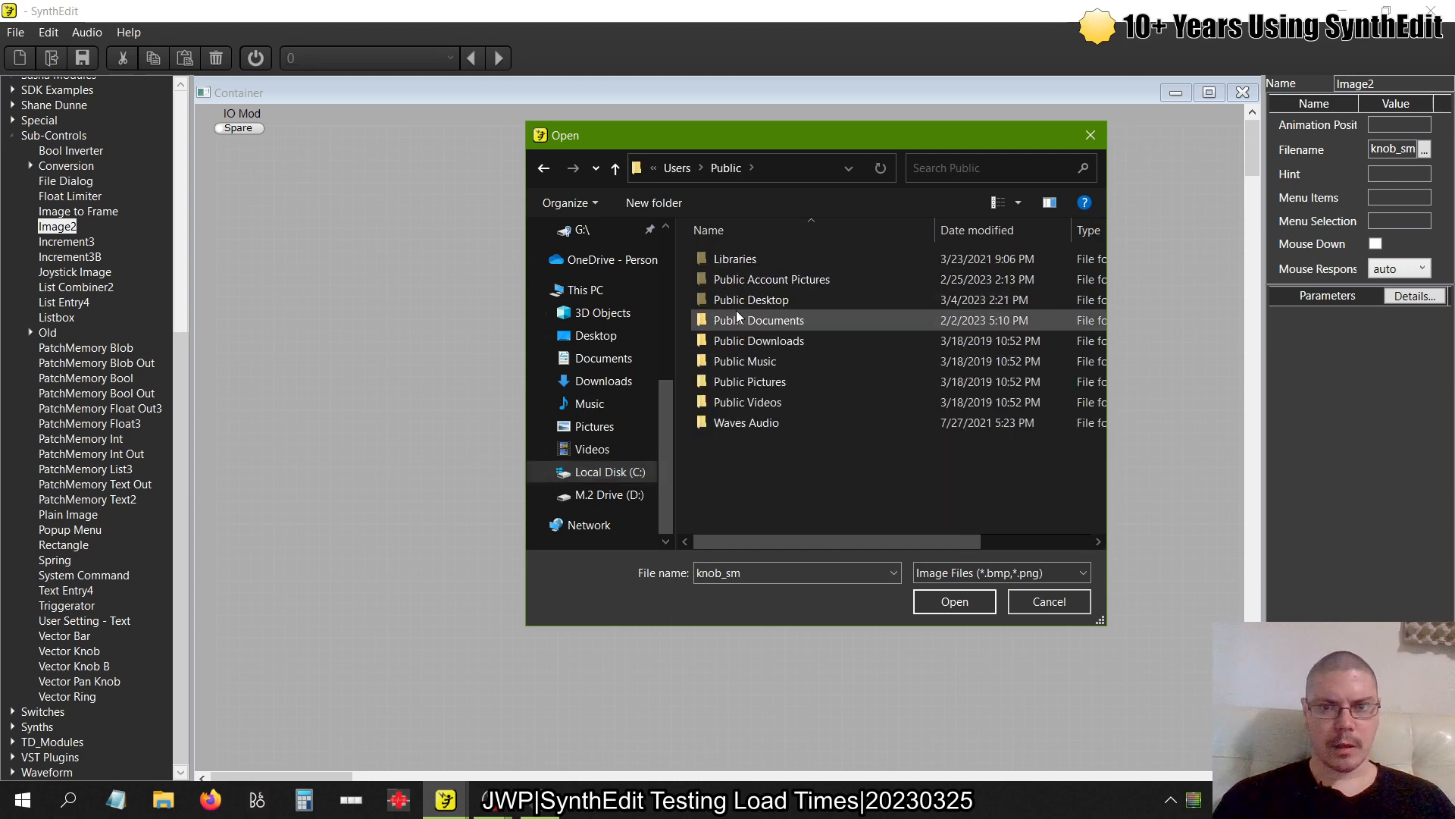
left_click(769, 322)
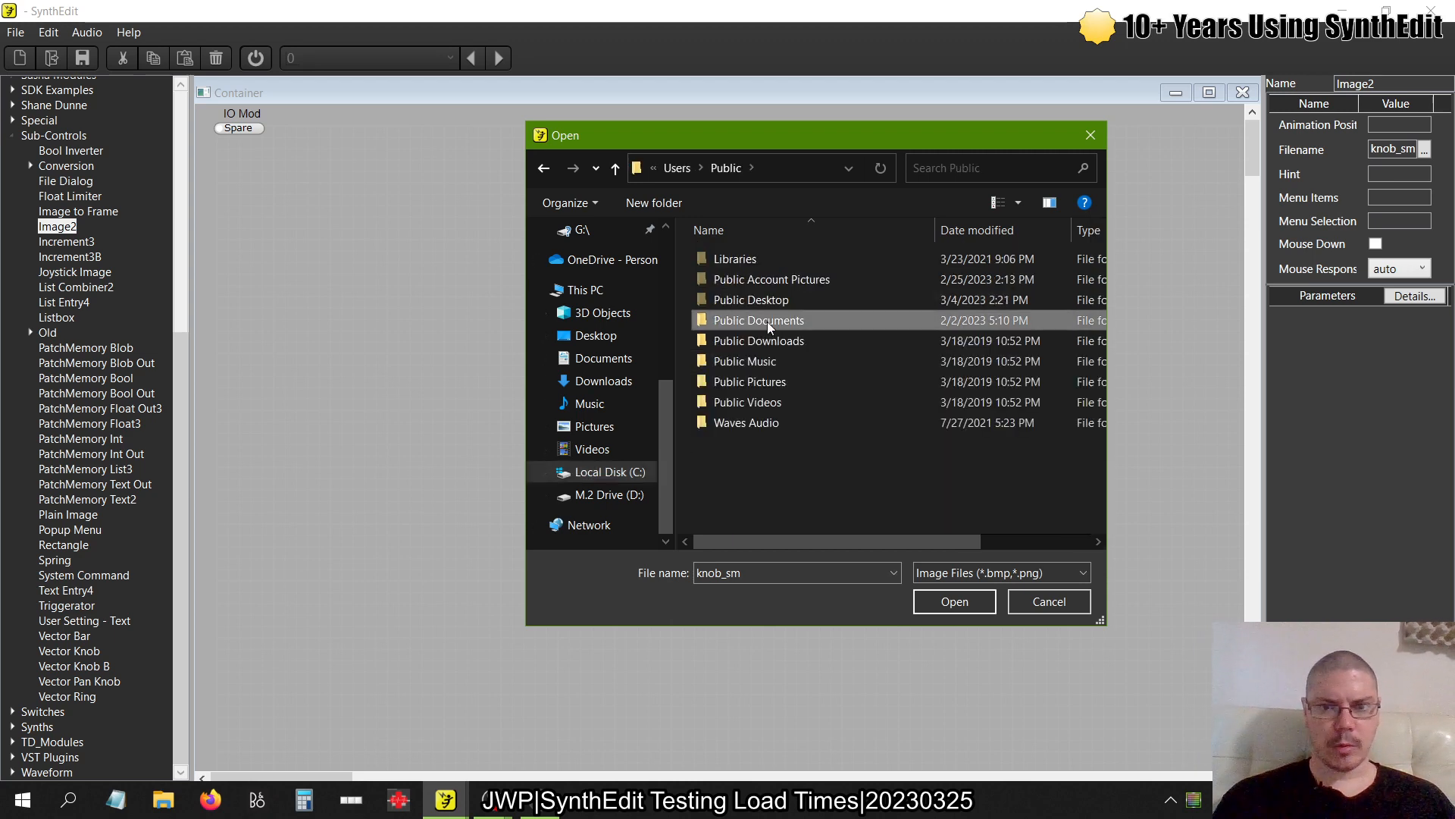
double_click(726, 320)
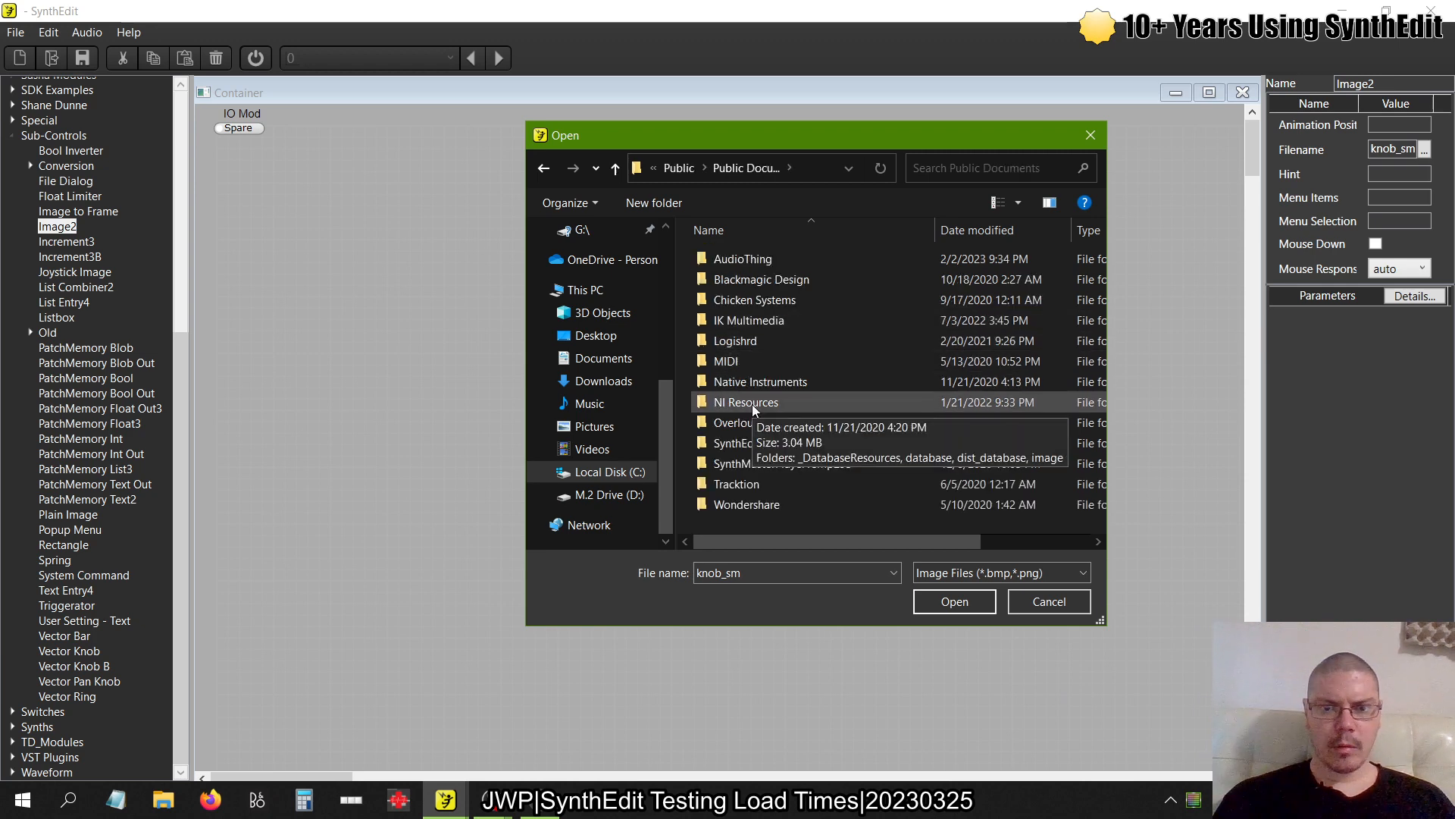
double_click(752, 441)
left_click(723, 280)
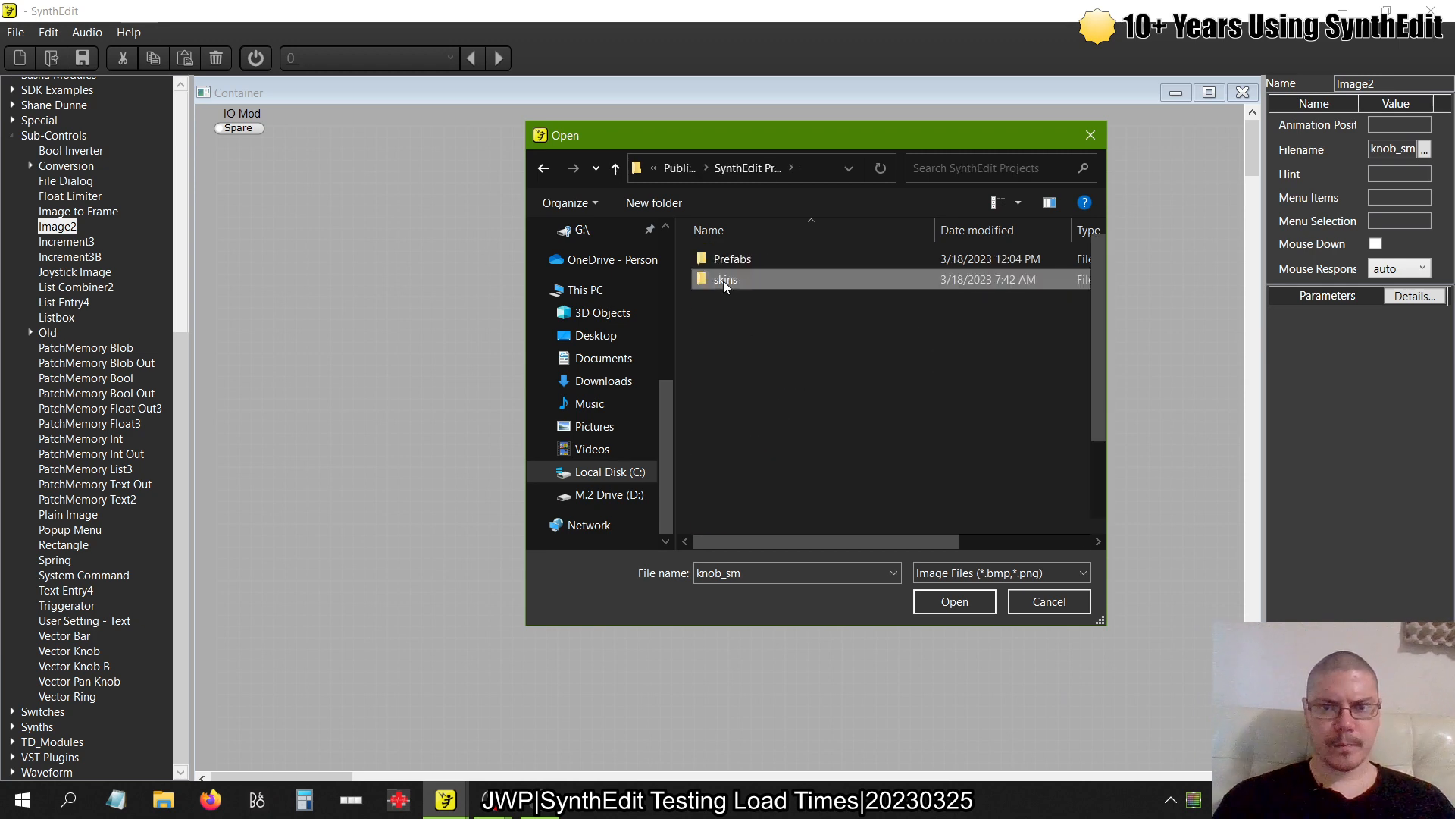
double_click(723, 281)
double_click(744, 321)
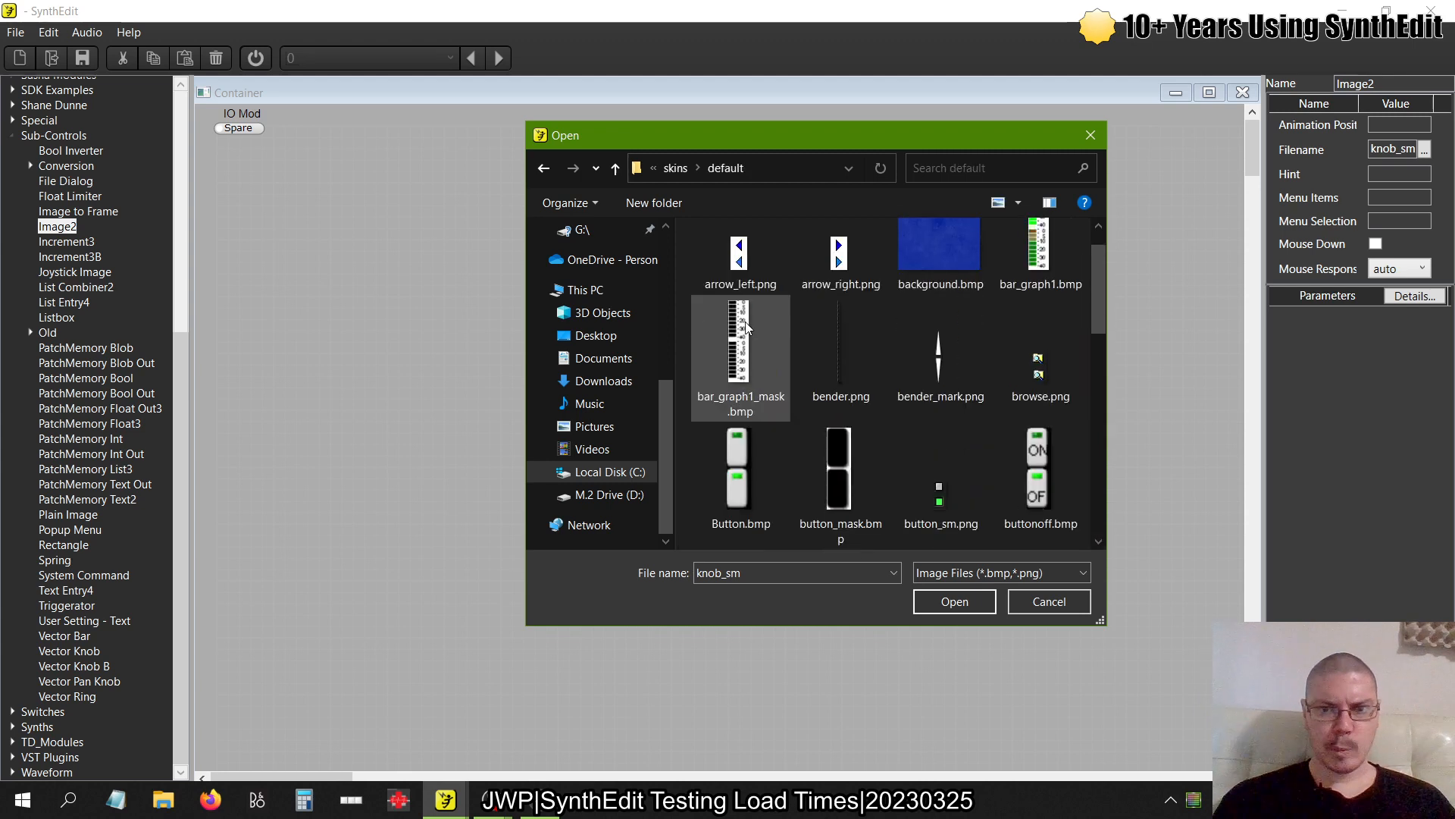
Assign knob_med.png from the default skin folder as the Image2 module's image
scroll(744, 326, "down", 10)
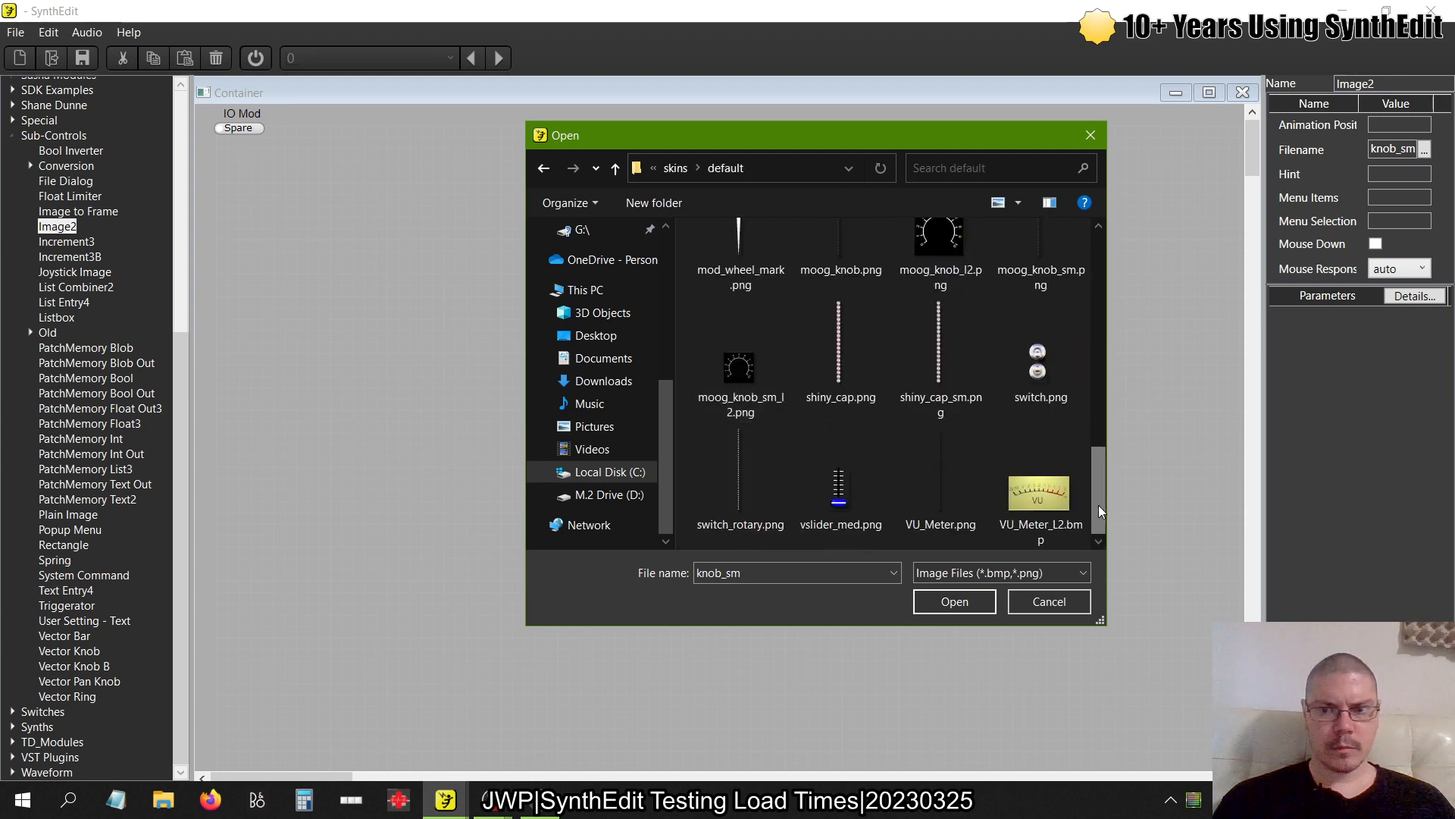
left_click_drag(1098, 505, 1095, 394)
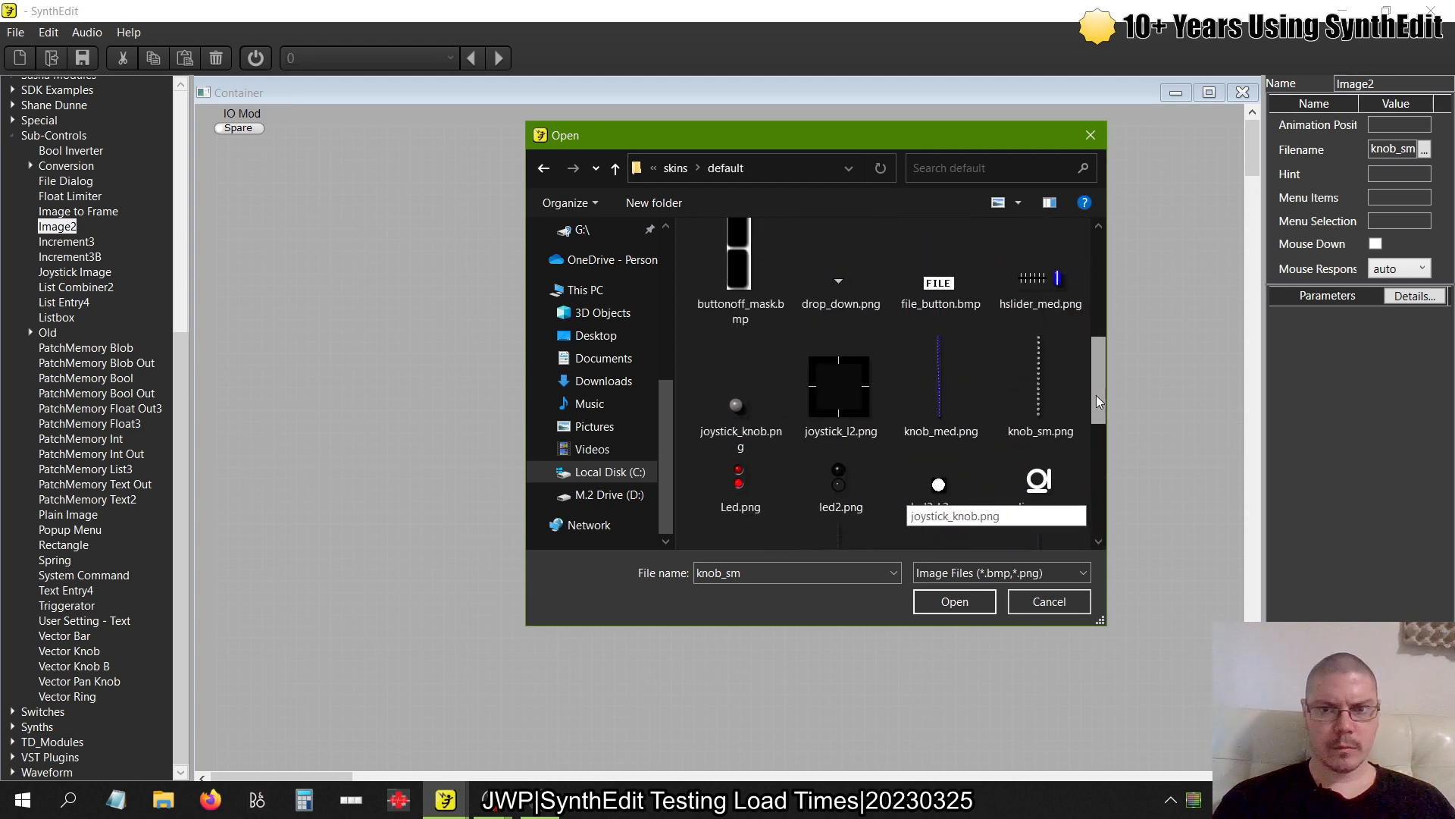
left_click(980, 389)
left_click(961, 601)
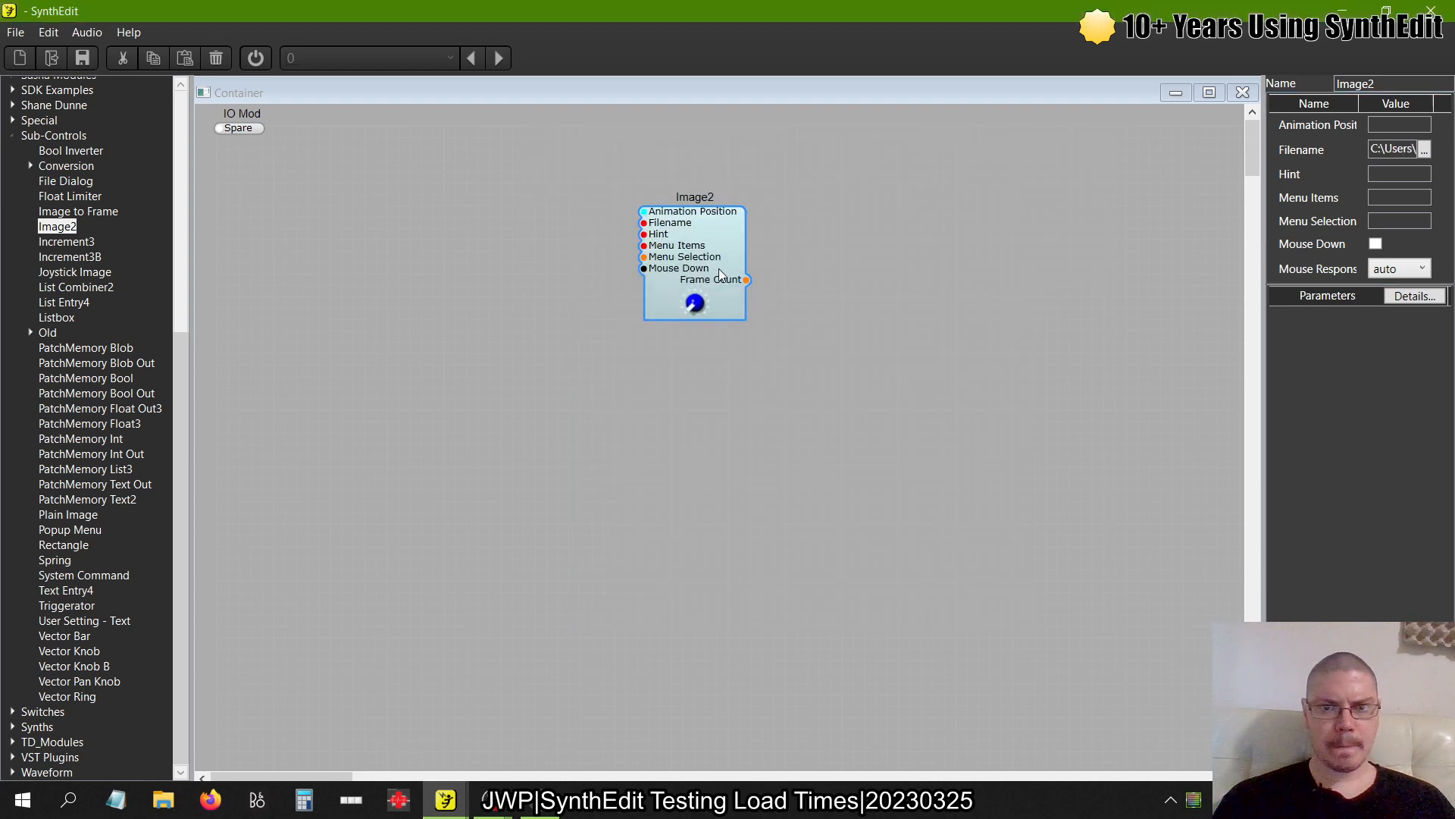
Move the Image2 module lower in the Container structure, briefly checking the Container's panel view
left_click_drag(720, 273, 745, 319)
right_click(635, 452)
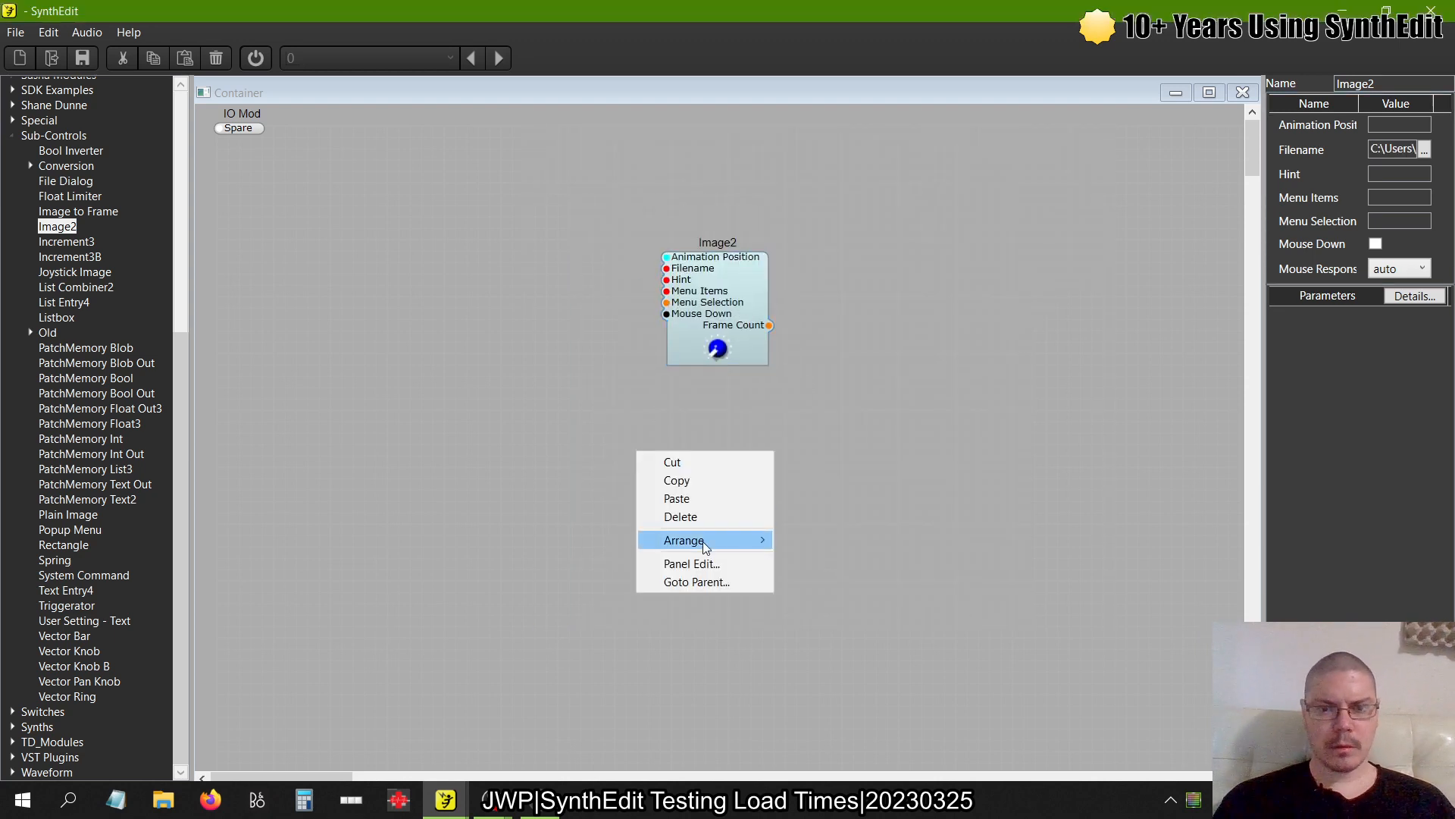
left_click(693, 569)
left_click(671, 120)
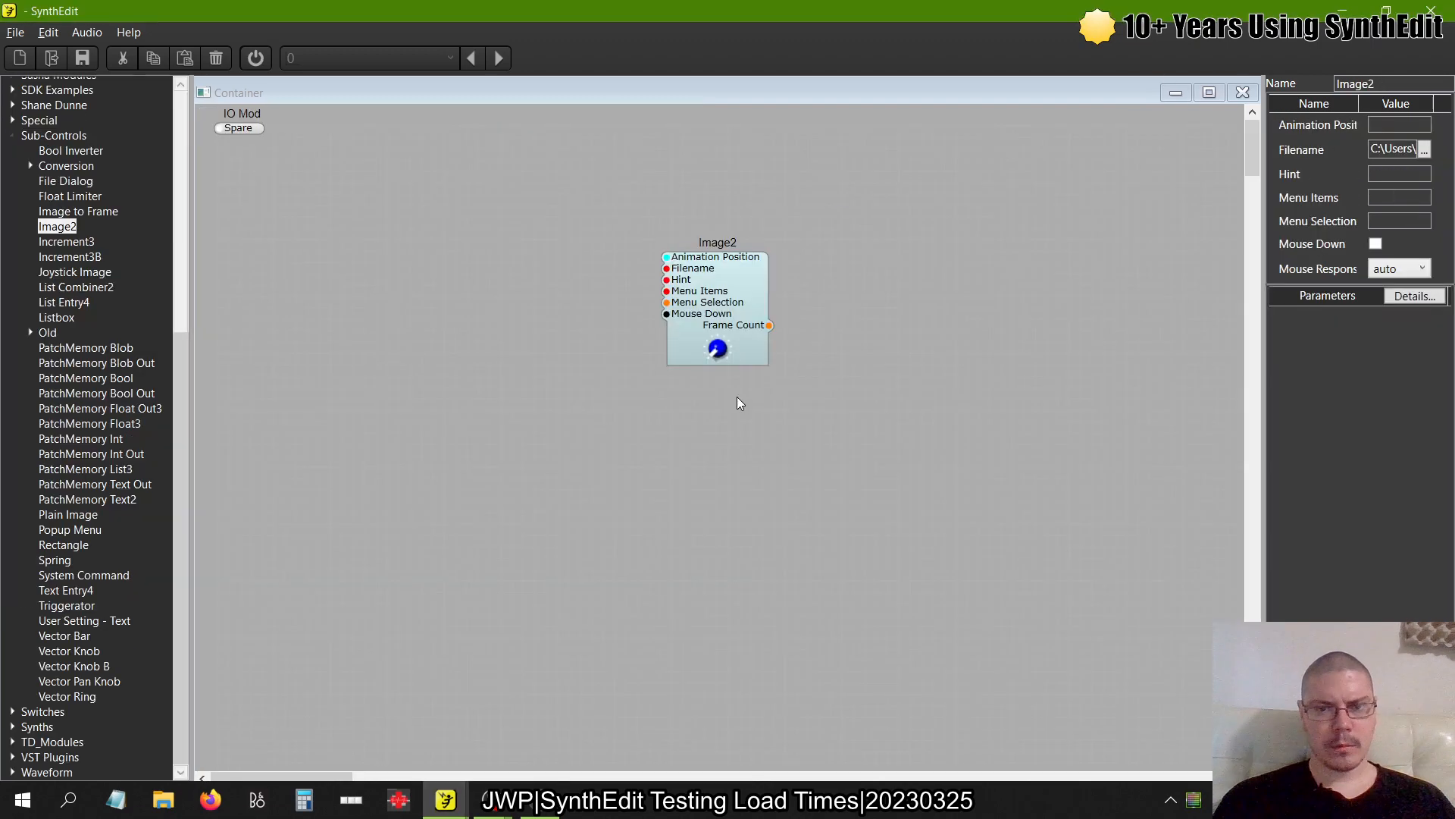
left_click_drag(692, 277, 647, 277)
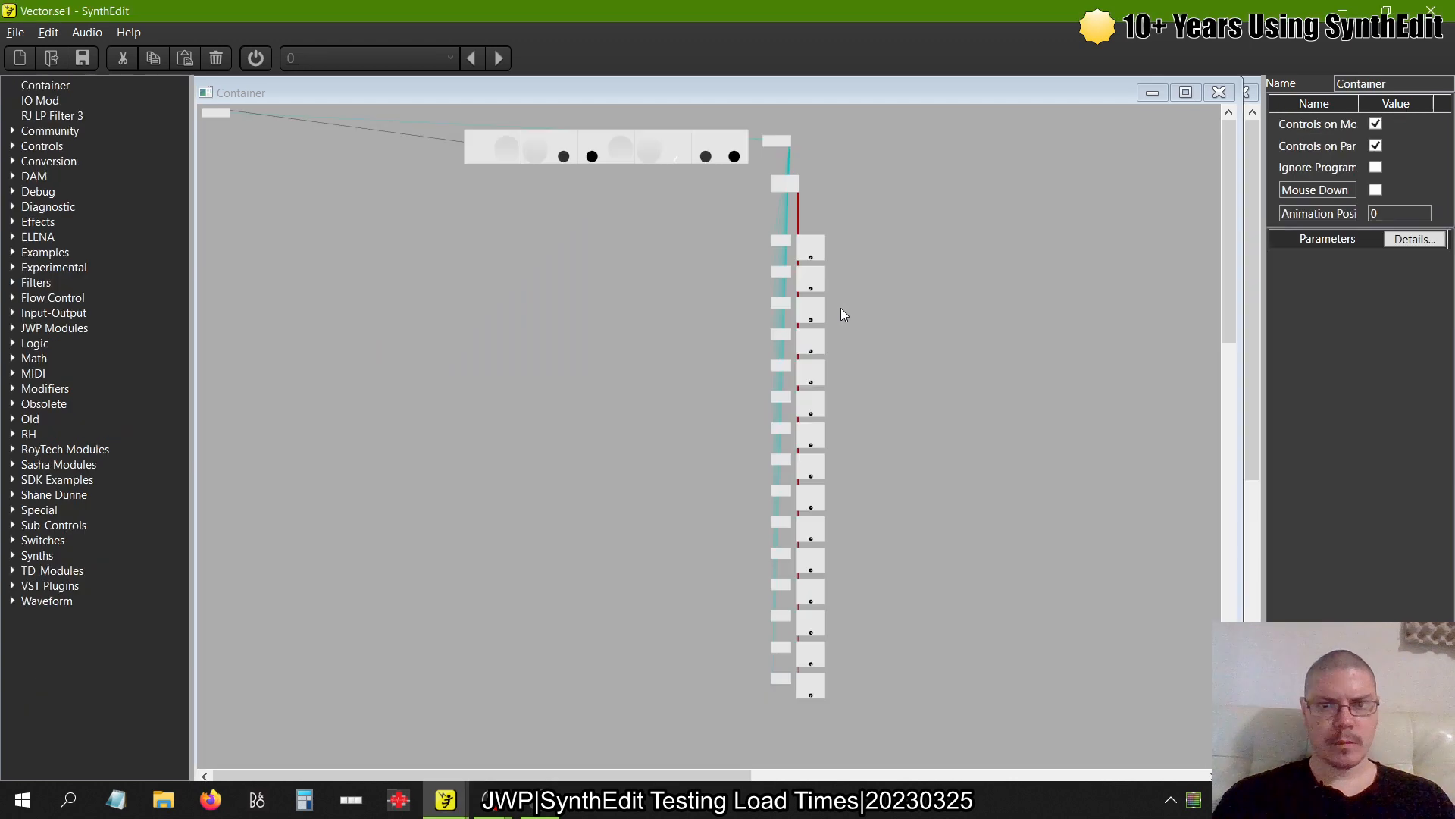
Examine the Container panel in the Vector project and the one in the new project, closing each panel view
right_click(627, 325)
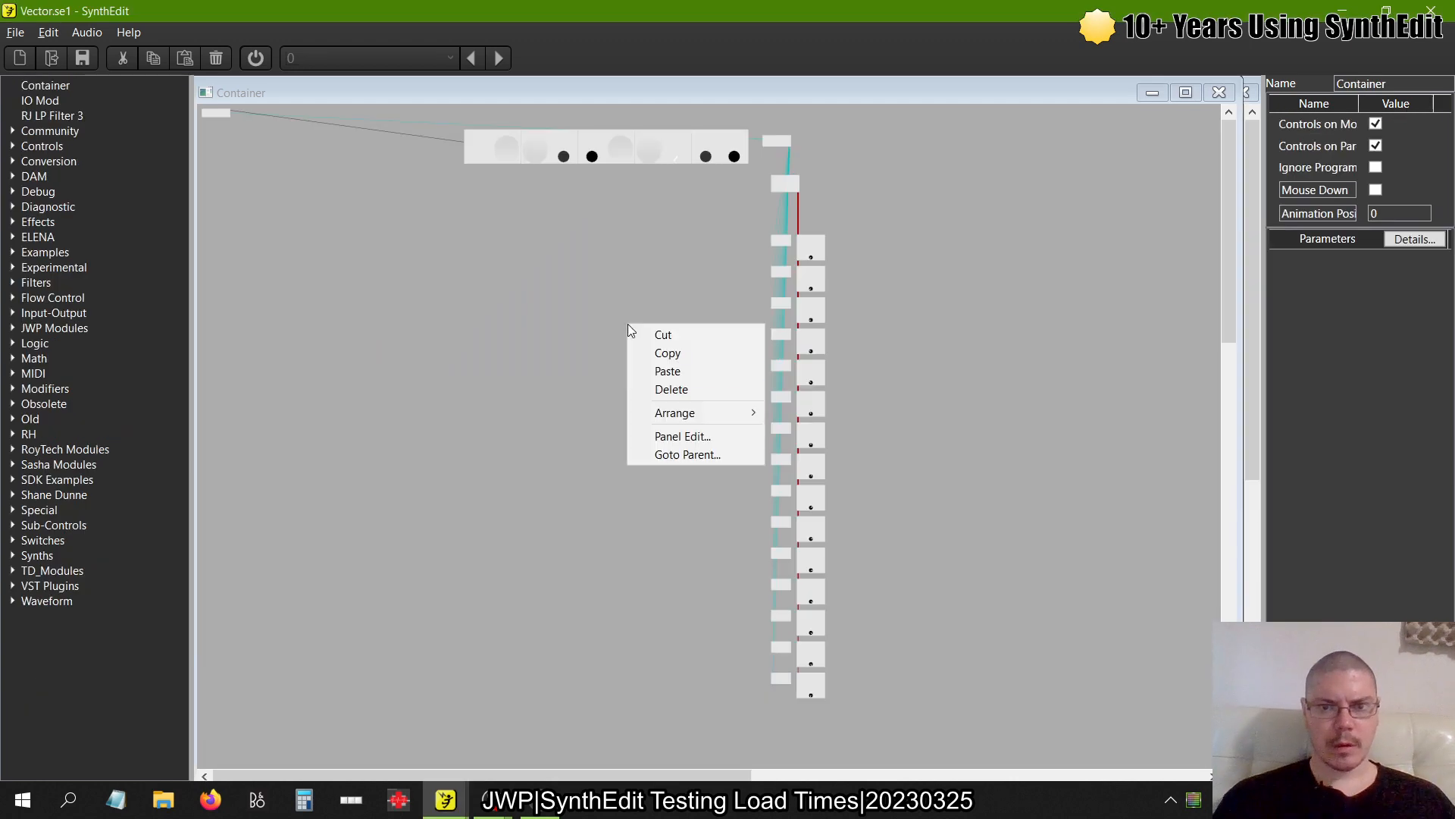
left_click(667, 435)
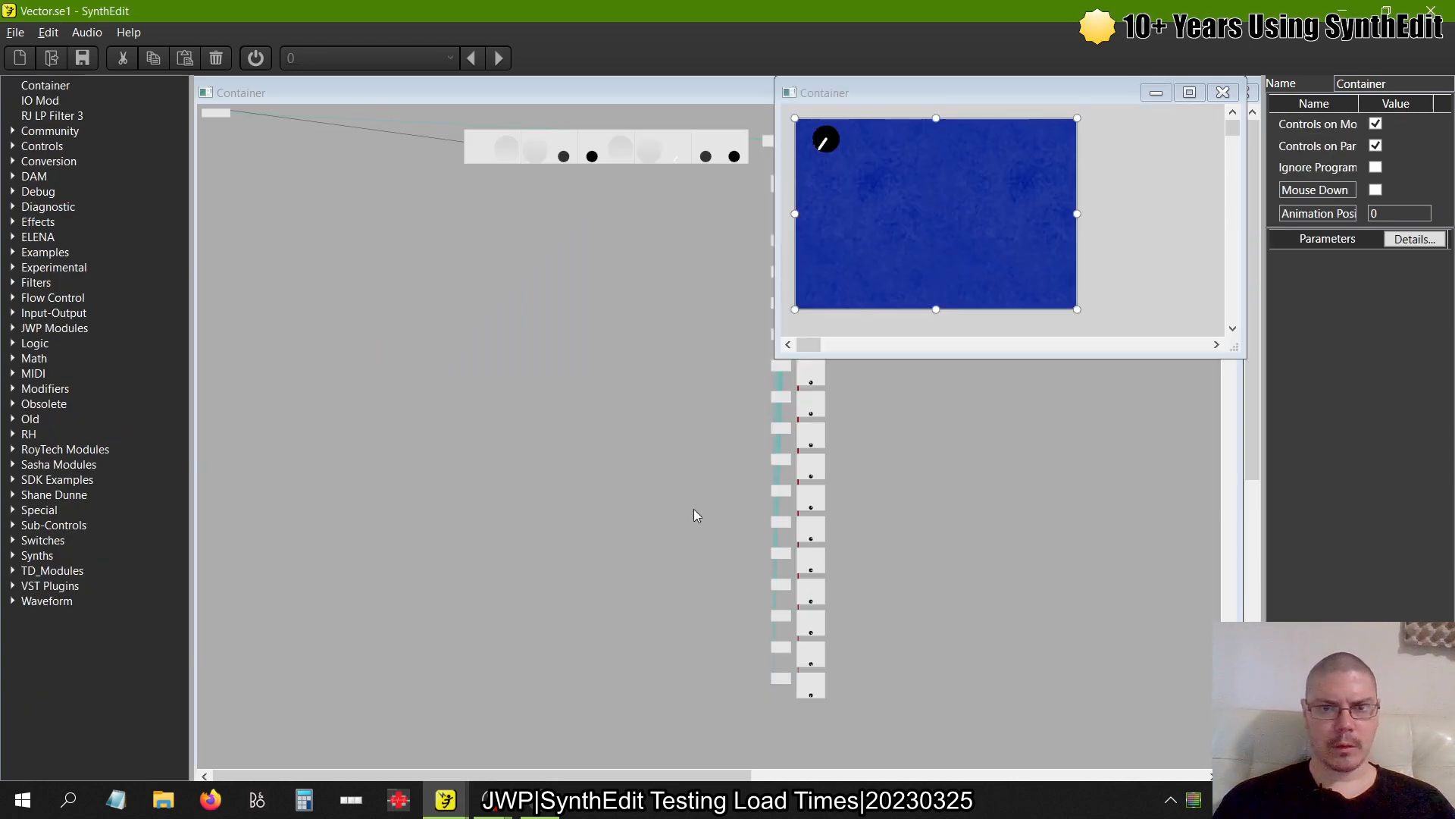
left_click(1223, 92)
key("alt+Tab")
right_click(720, 236)
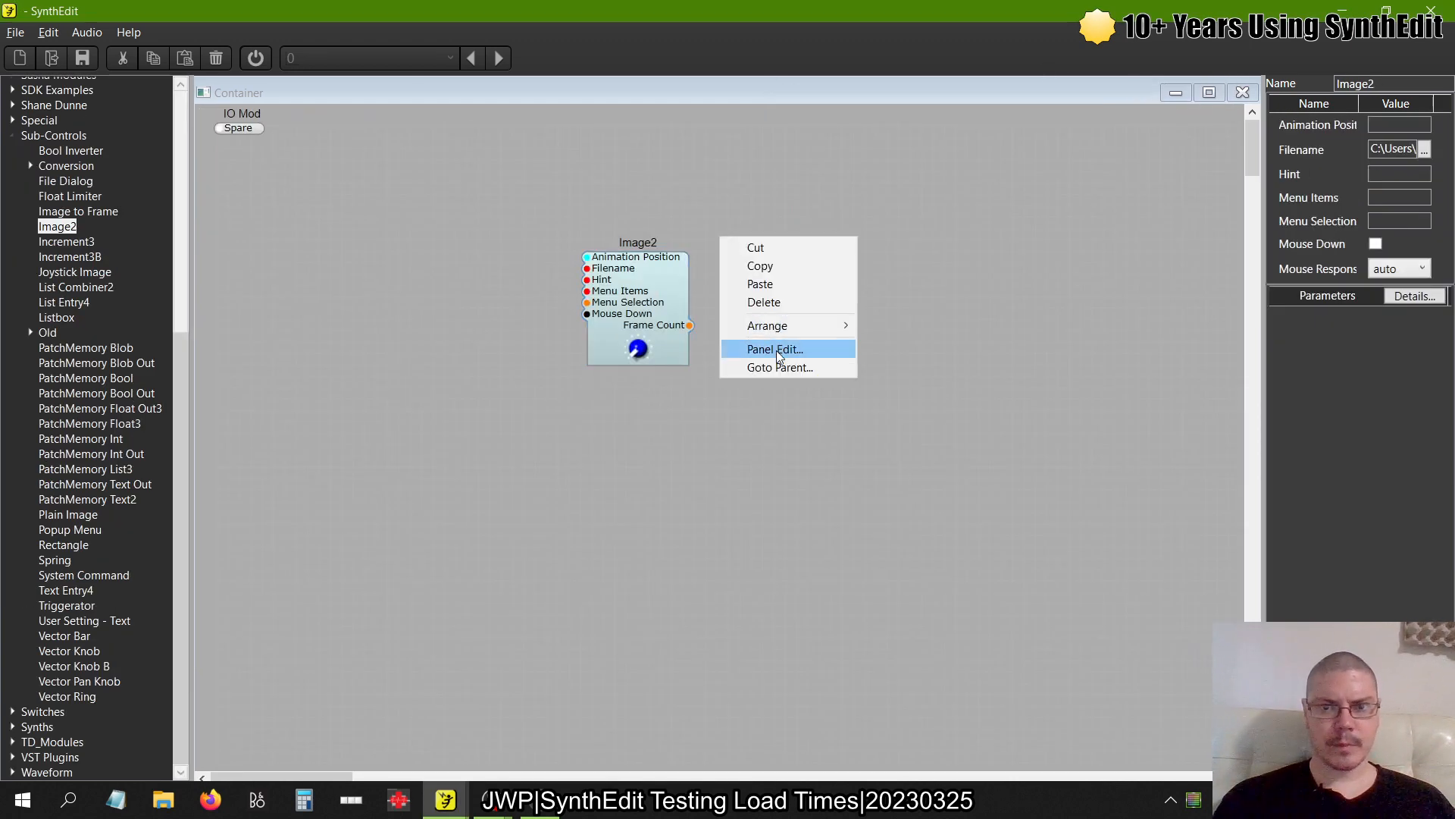
left_click(774, 348)
left_click(670, 119)
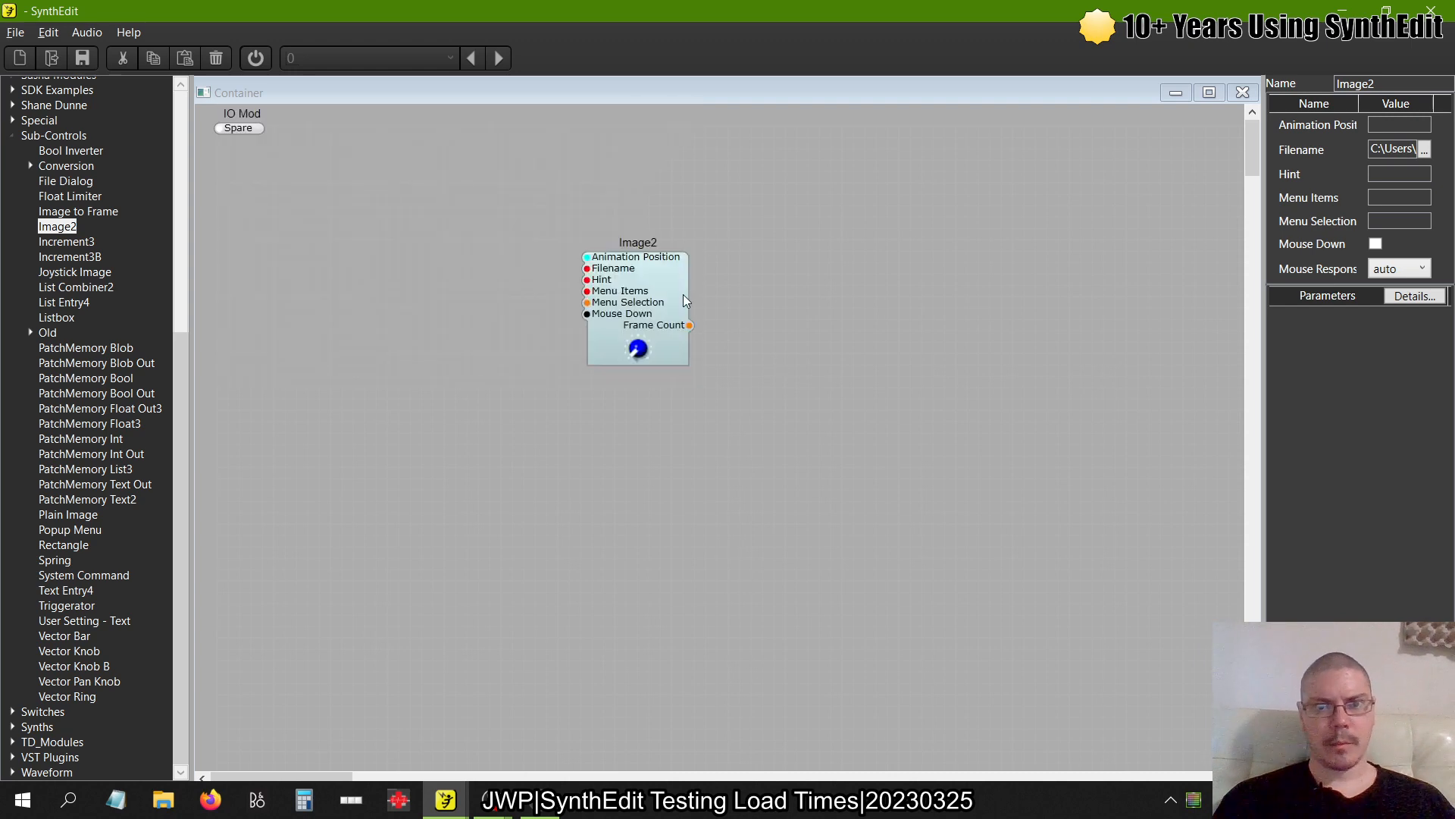
Move Image2 to the start of a row near the top, and duplicate it into four modules side by side
left_click_drag(683, 294, 488, 236)
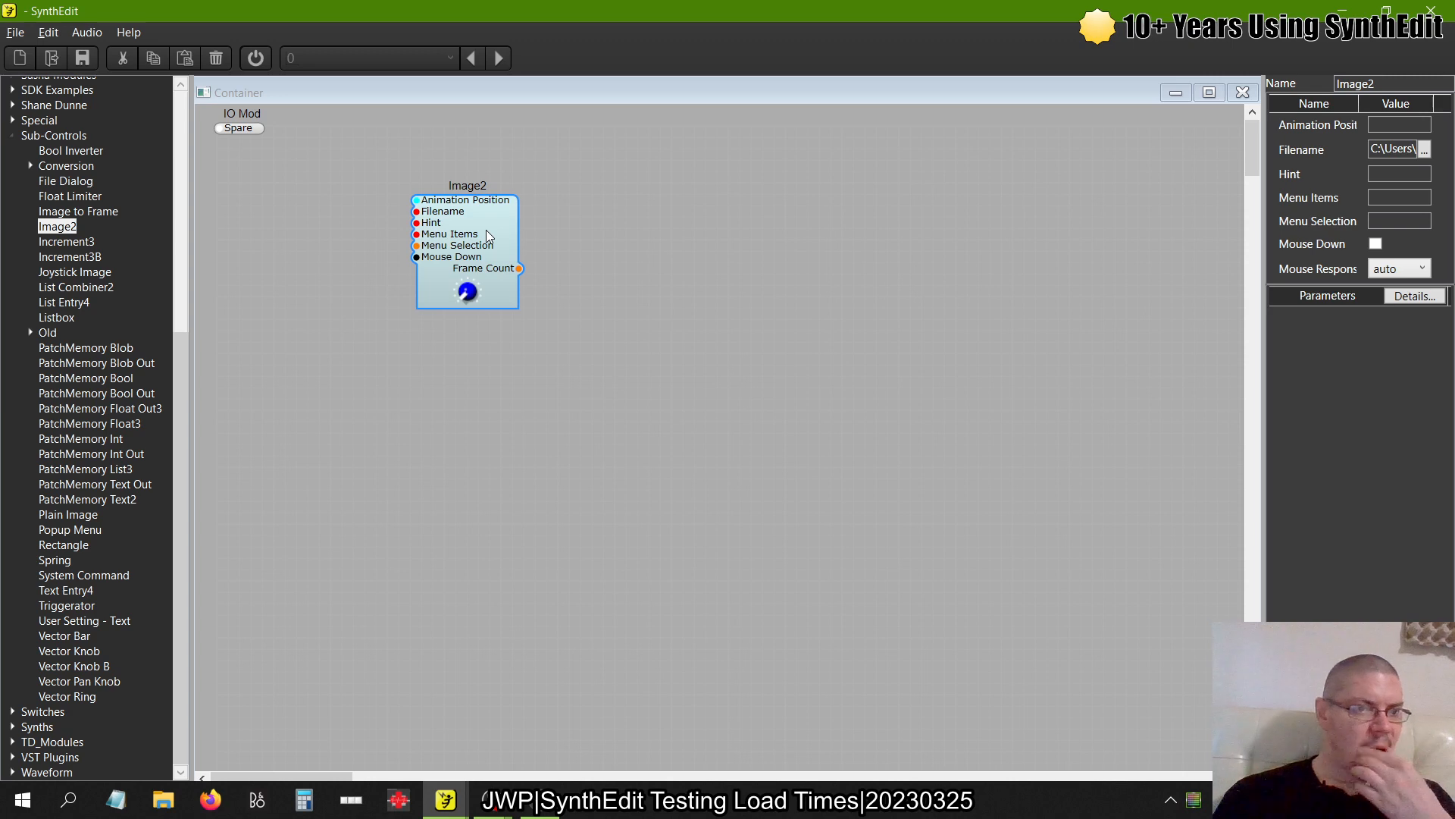
left_click_drag(485, 230, 608, 260)
left_click_drag(692, 357, 395, 152)
left_click(396, 151)
key("ctrl+v")
left_click_drag(669, 295, 861, 233)
Extend the row to ten Image2 modules by pasting more pairs and placing them at its right end
key("ctrl+v")
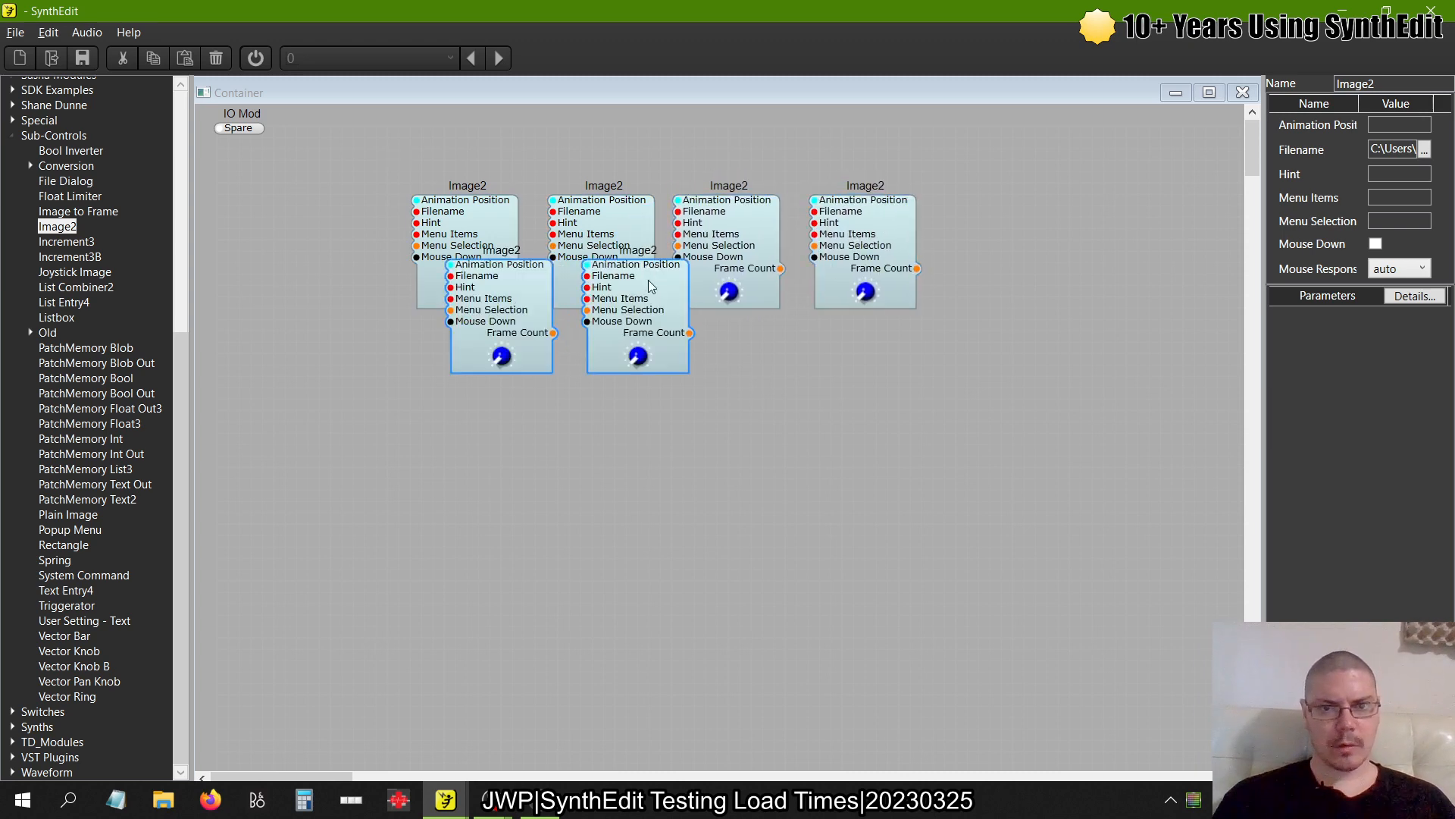
left_click_drag(648, 279, 1149, 223)
key("ctrl+v")
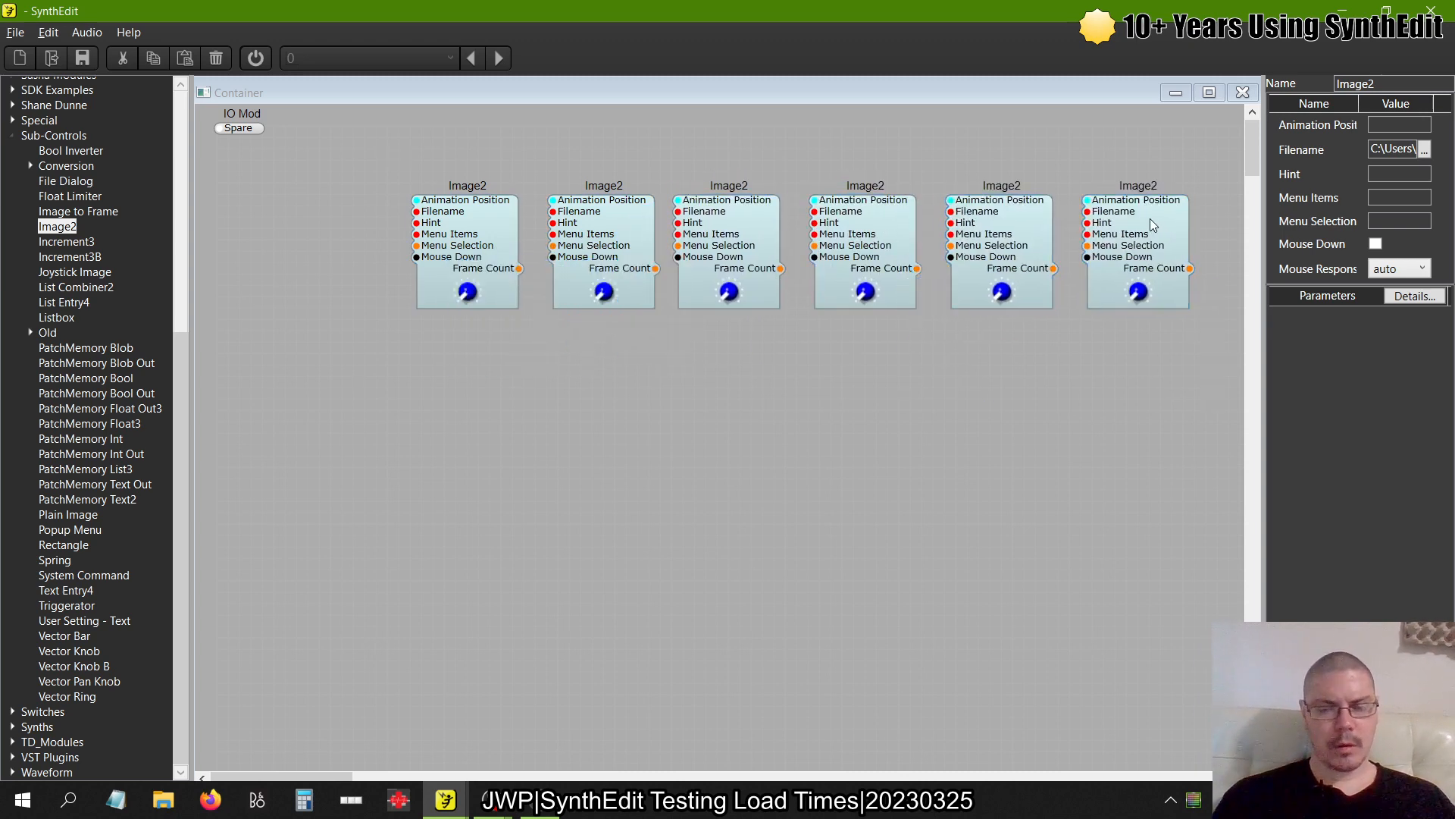
left_click_drag(646, 330, 1121, 250)
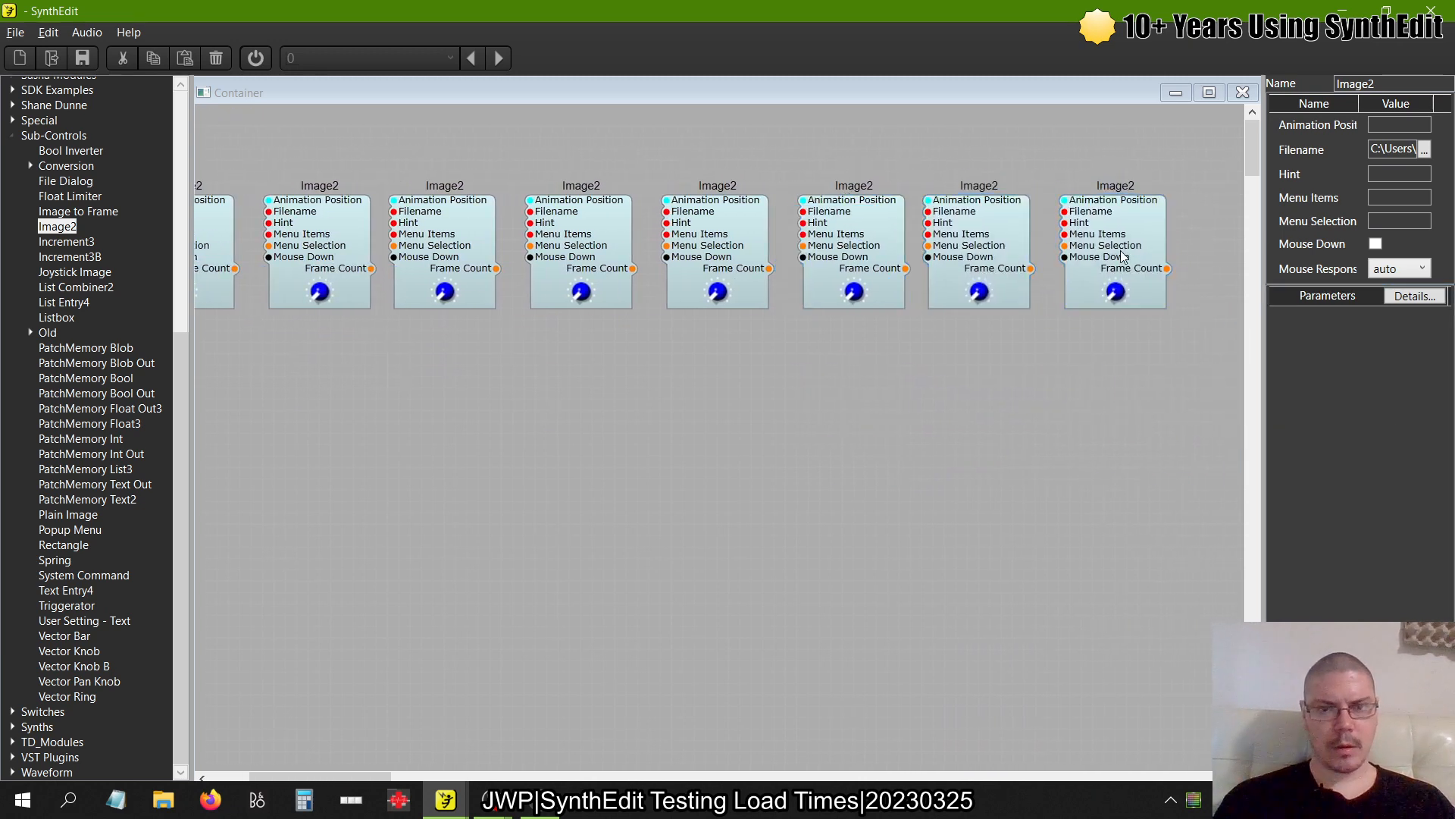
key("ctrl+v")
scroll(758, 252, "down", 3)
left_click_drag(388, 179, 733, 144)
Duplicate the row of ten Image2 modules and align the copies as a second row directly below
left_click_drag(843, 245, 238, 106)
key("ctrl+c")
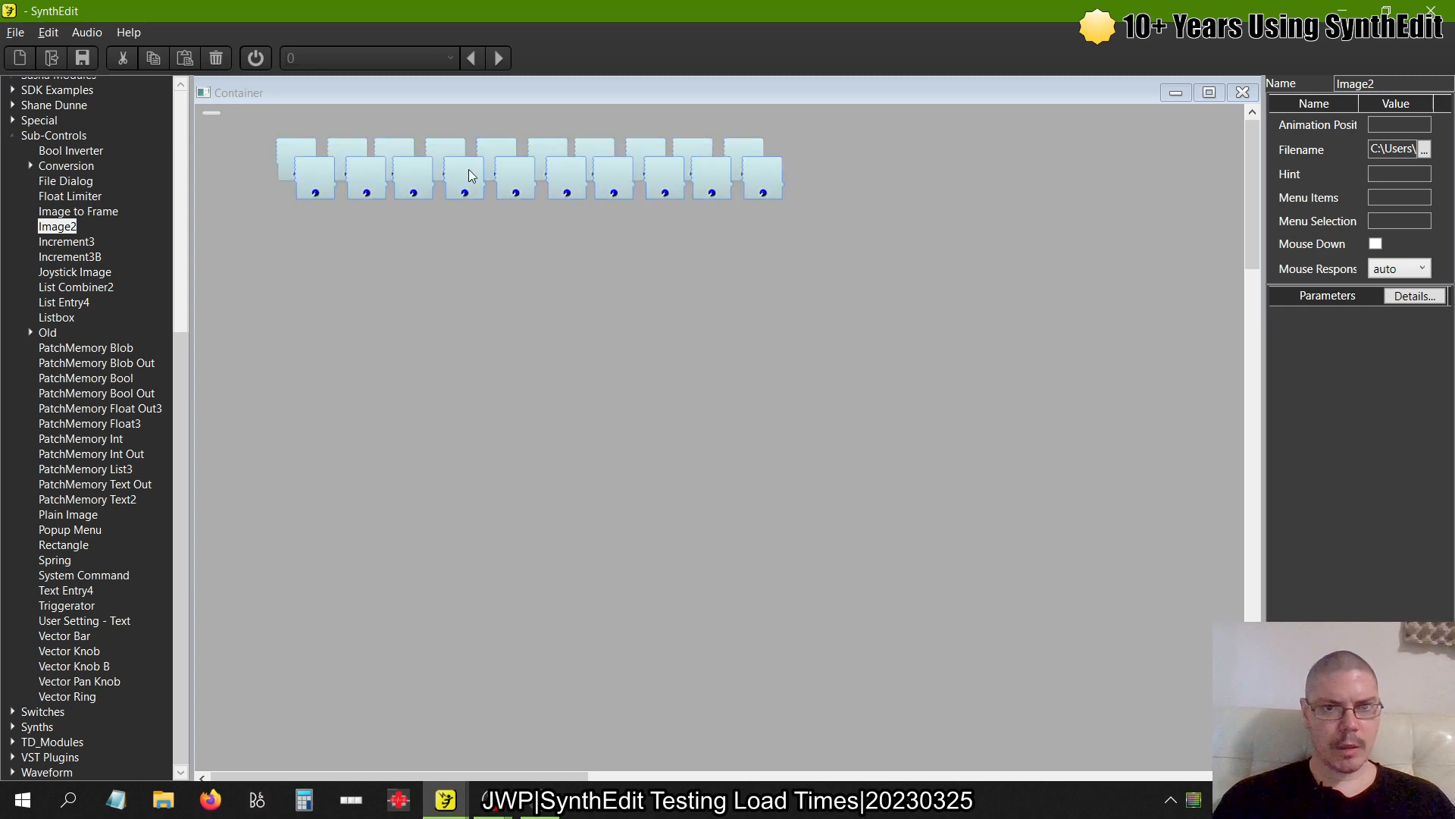
key("ctrl+v")
left_click_drag(469, 170, 450, 209)
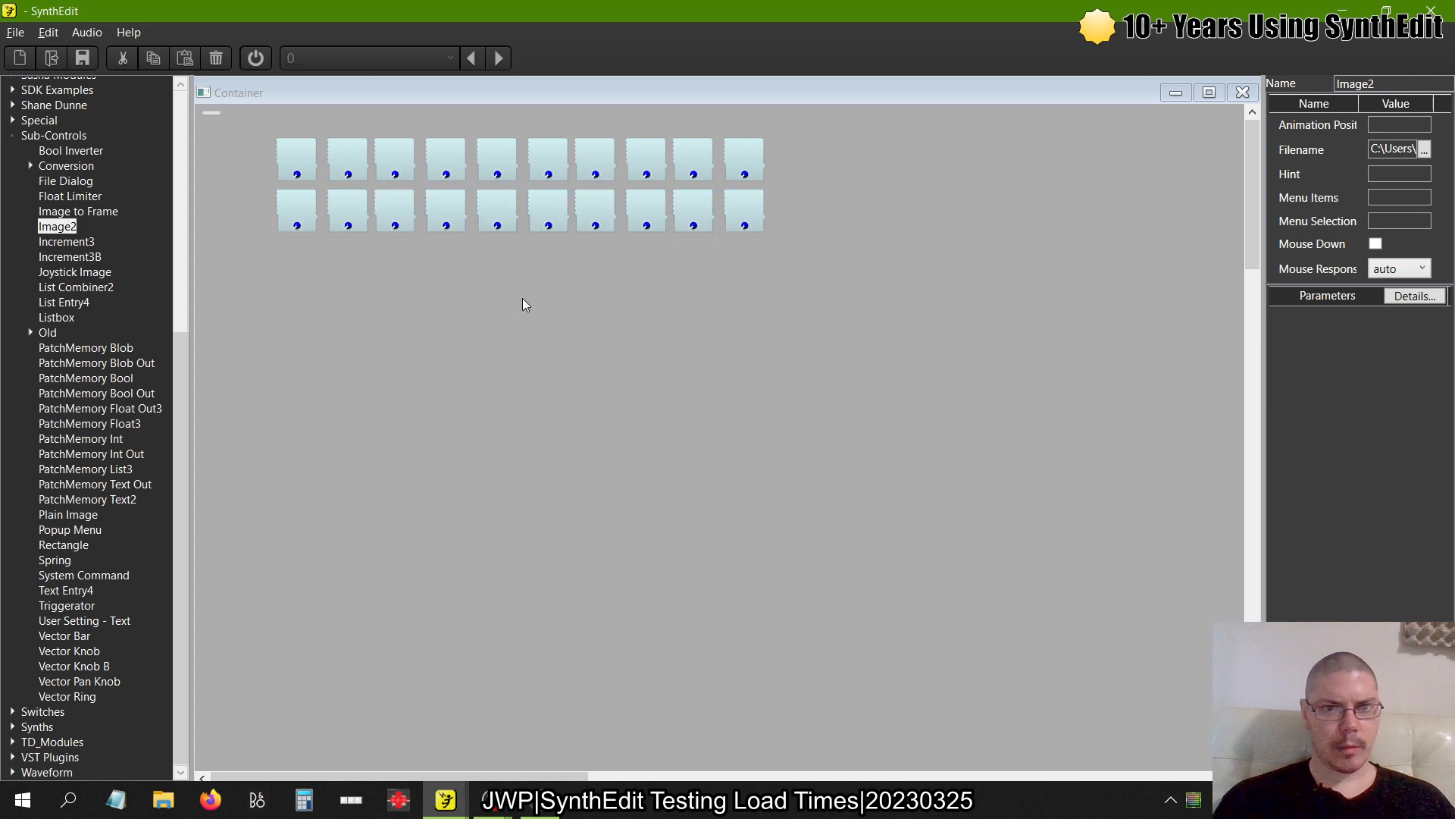
Copy the first five Image2 modules of the second row and place the copies as a third row beneath
left_click_drag(522, 298, 253, 171)
key("ctrl+c")
key("ctrl+v")
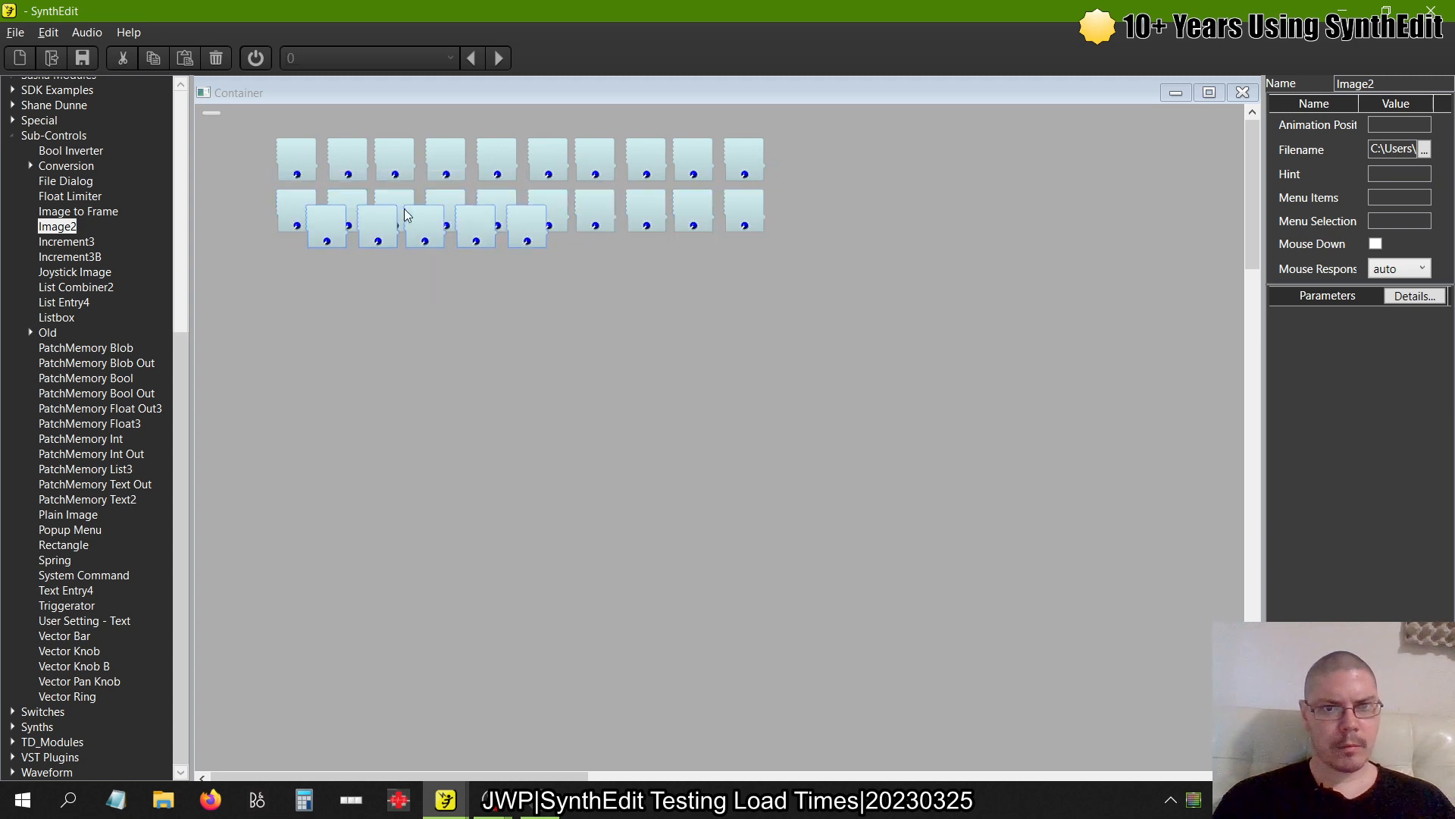
left_click_drag(477, 225, 553, 265)
left_click(912, 370)
Select all 25 Image2 modules and containerize them
left_click_drag(913, 370, 221, 106)
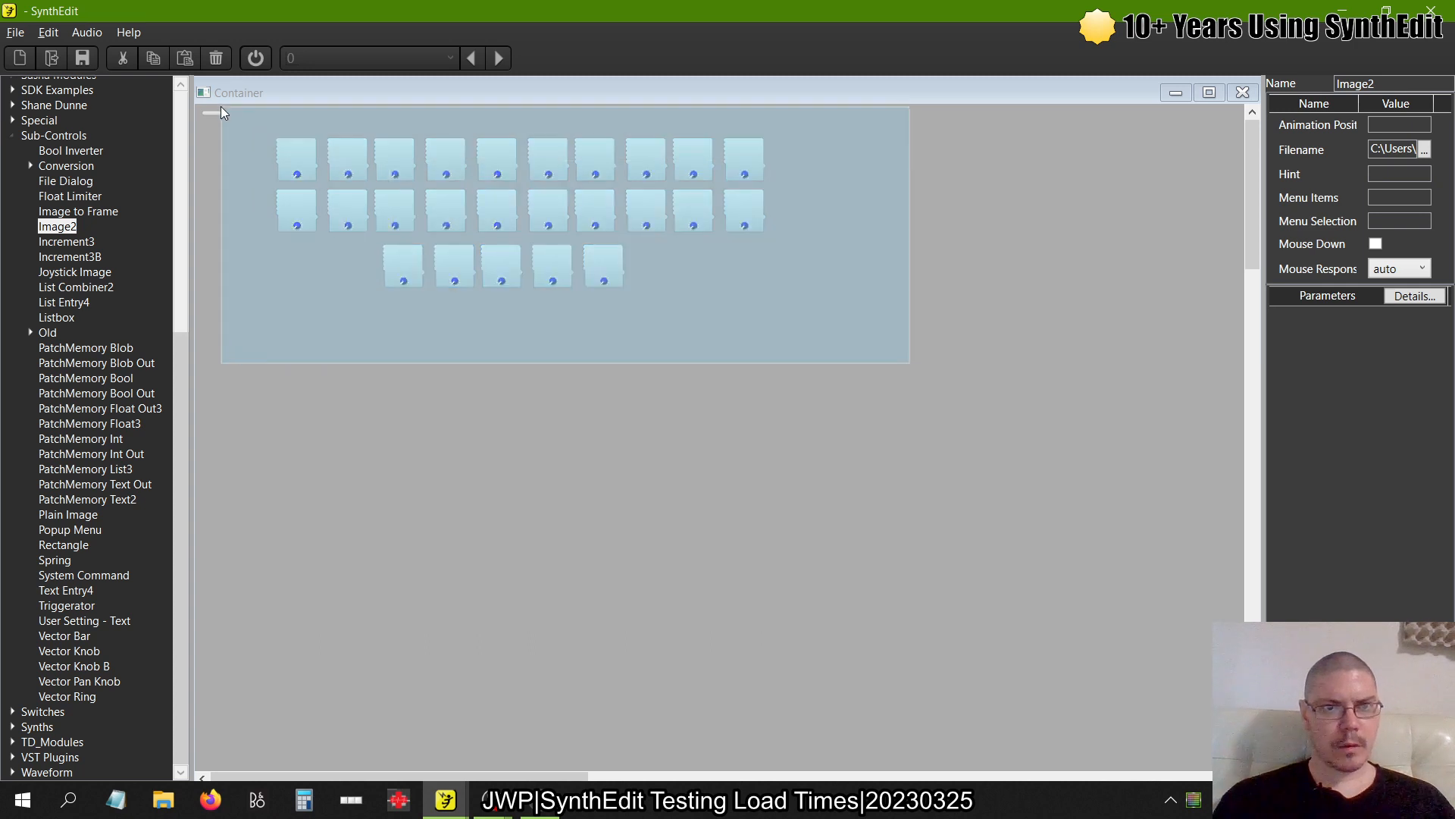
right_click(304, 150)
mouse_move(370, 256)
left_click(453, 311)
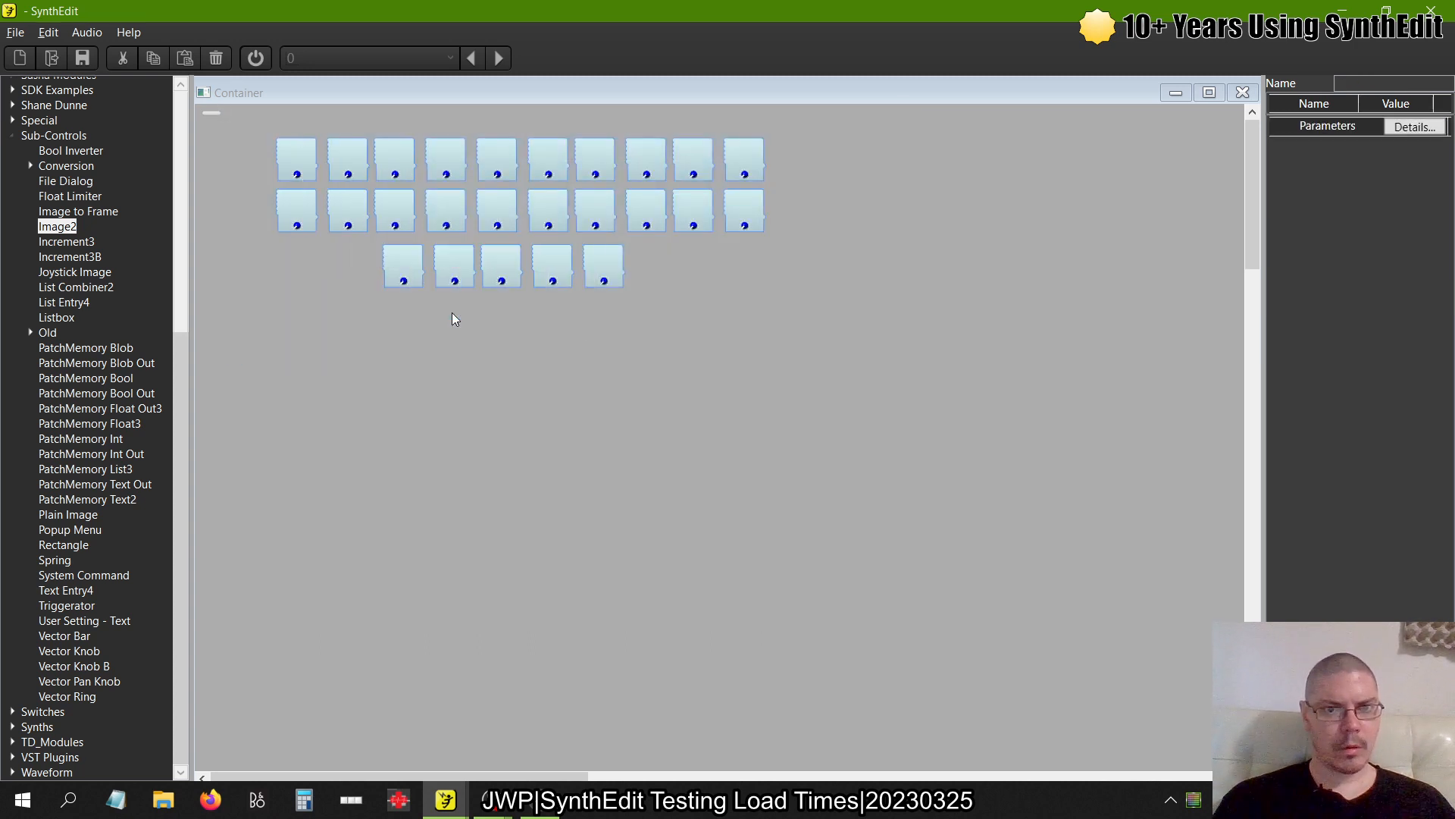
Enable Controls on Module and Controls on Parent for the container holding the Image2 modules
left_click(545, 217)
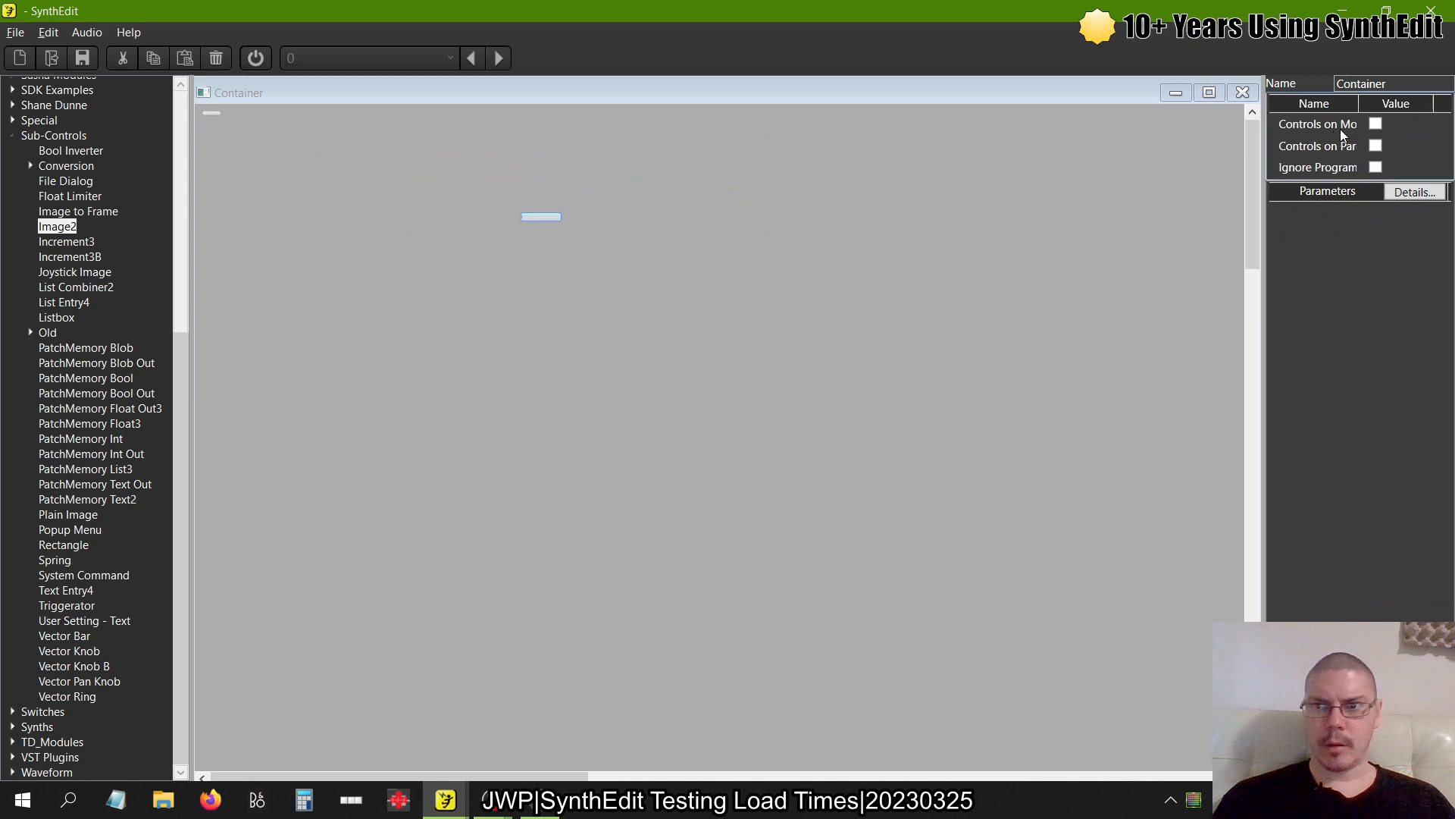
left_click(1376, 123)
left_click(1375, 146)
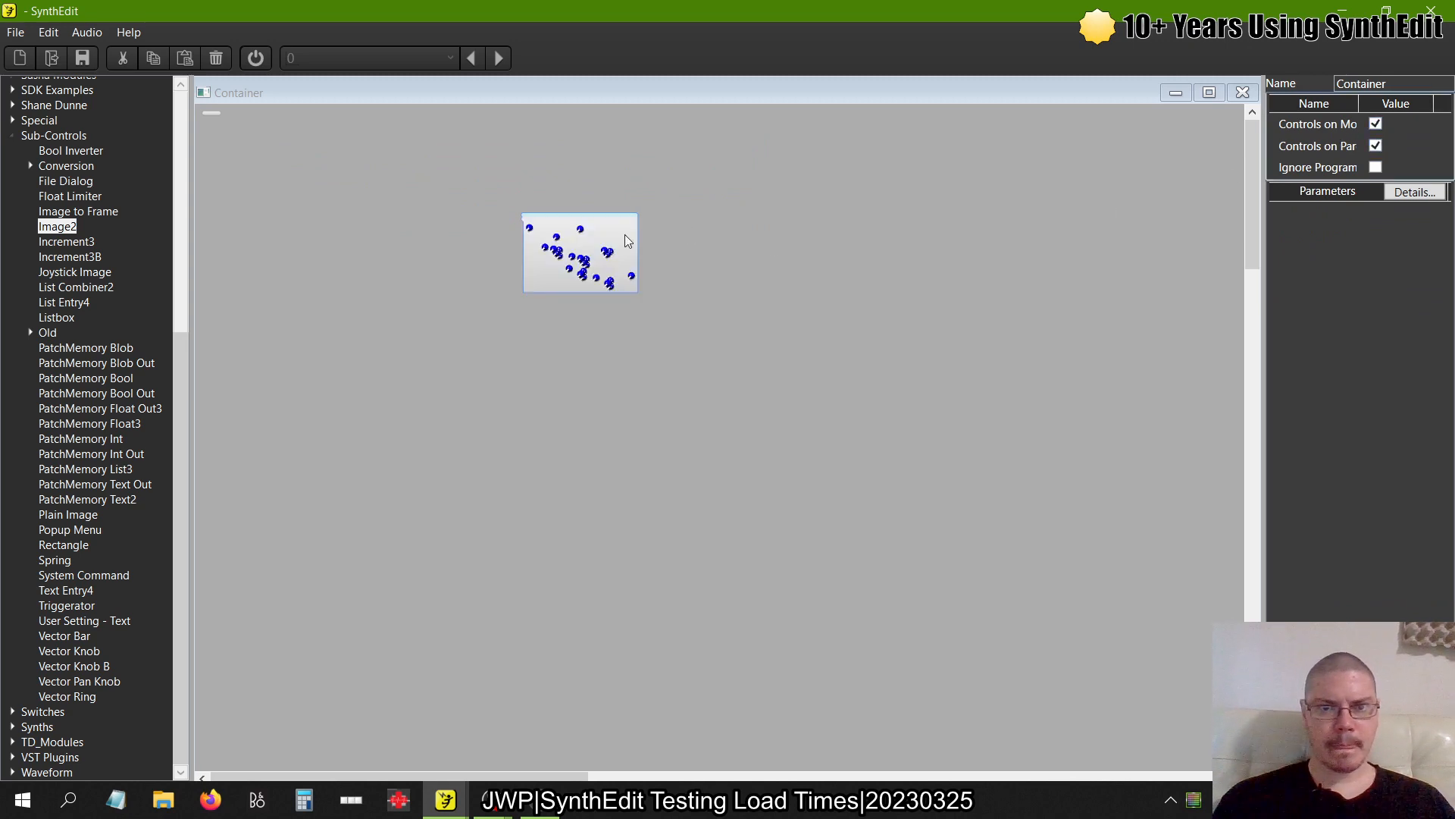
Enlarge the container's panel rightward and slightly downward, shift all the knobs inside its background, and close the panel view
right_click(593, 237)
left_click(637, 344)
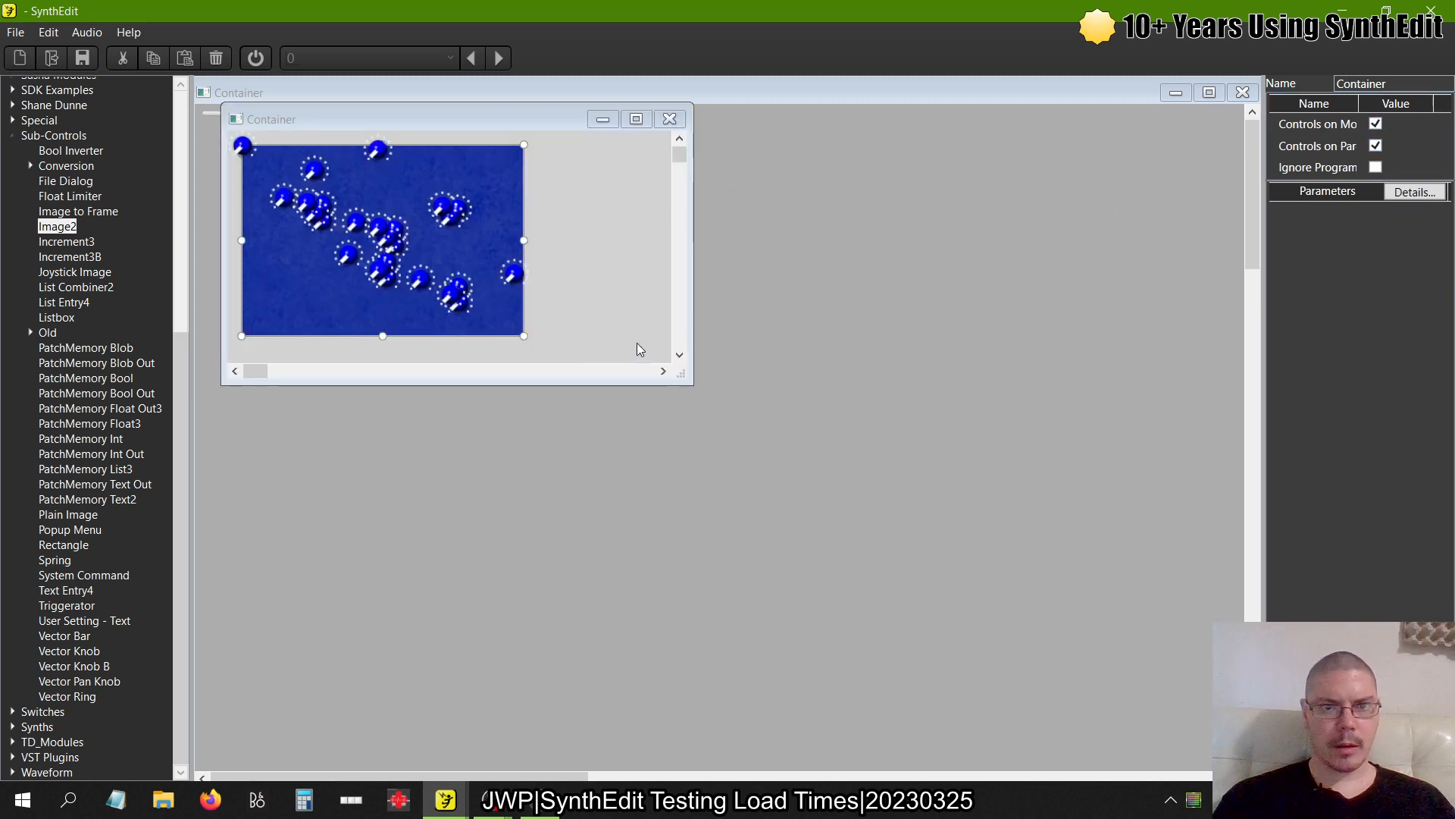
left_click_drag(524, 240, 561, 242)
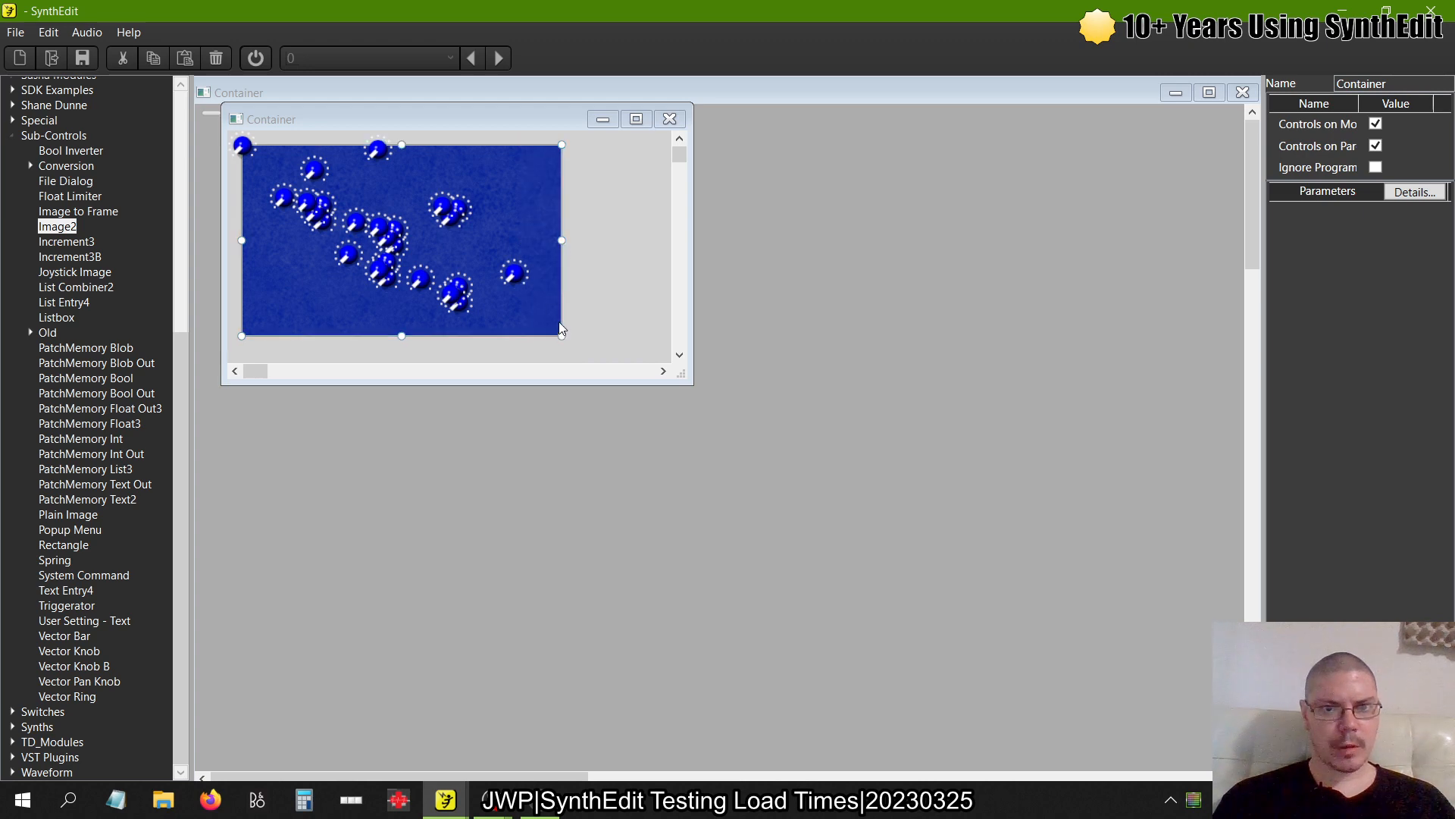
left_click_drag(562, 336, 584, 344)
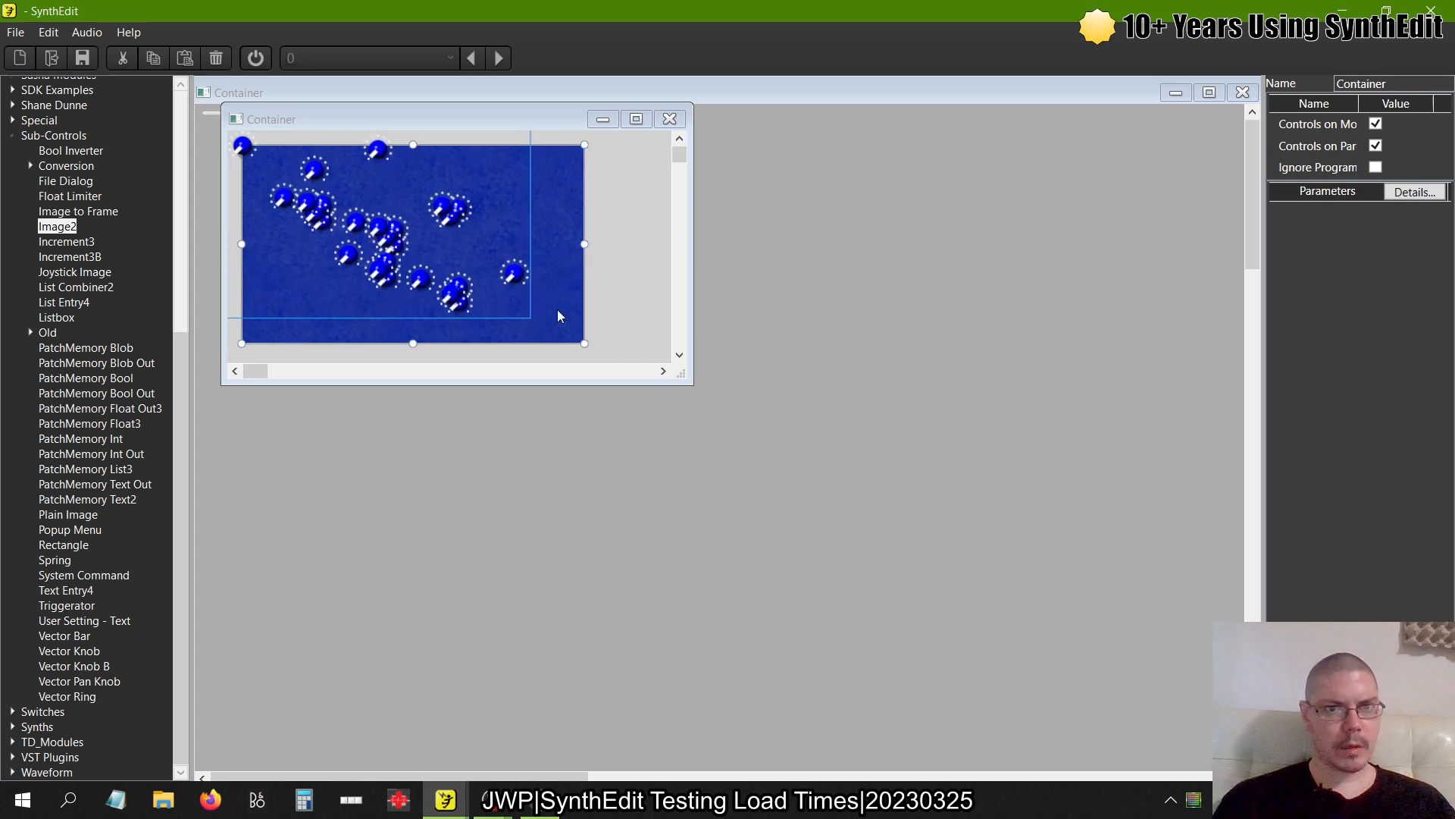
left_click_drag(531, 220, 569, 238)
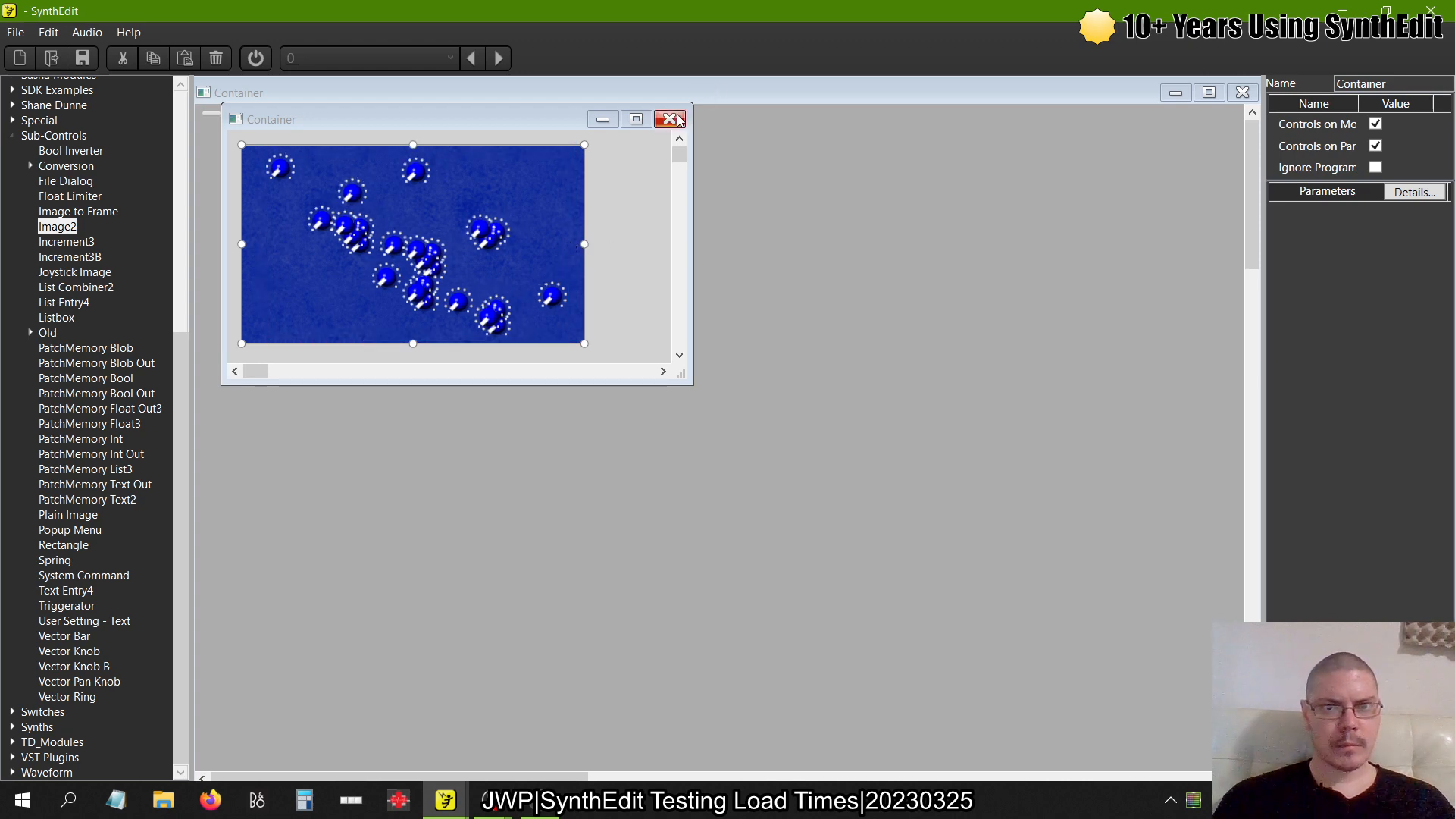
left_click(670, 119)
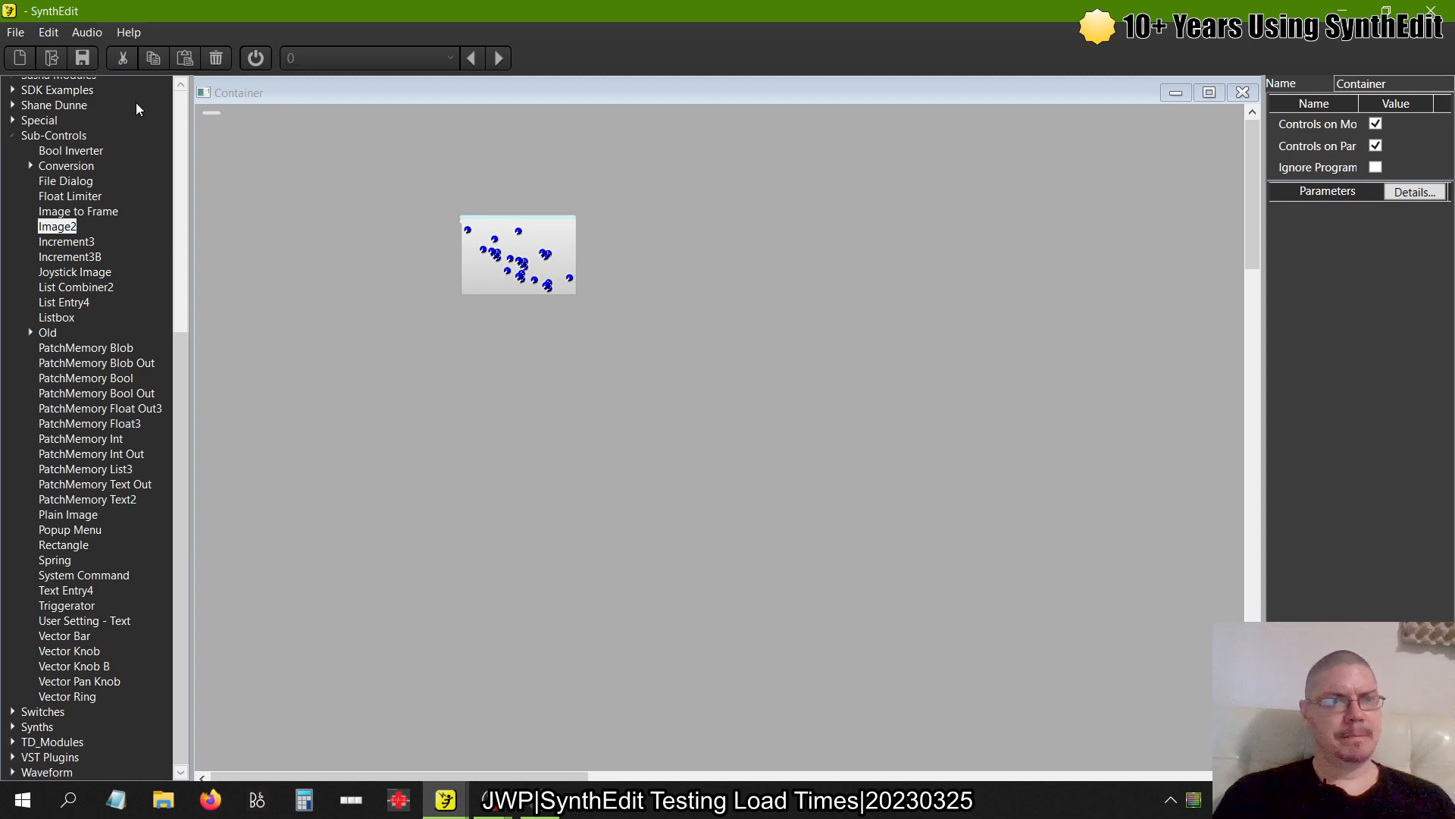
Export the project as a VST3 plugin with both the product name and filename set to Raster Load
left_click(15, 32)
left_click(49, 176)
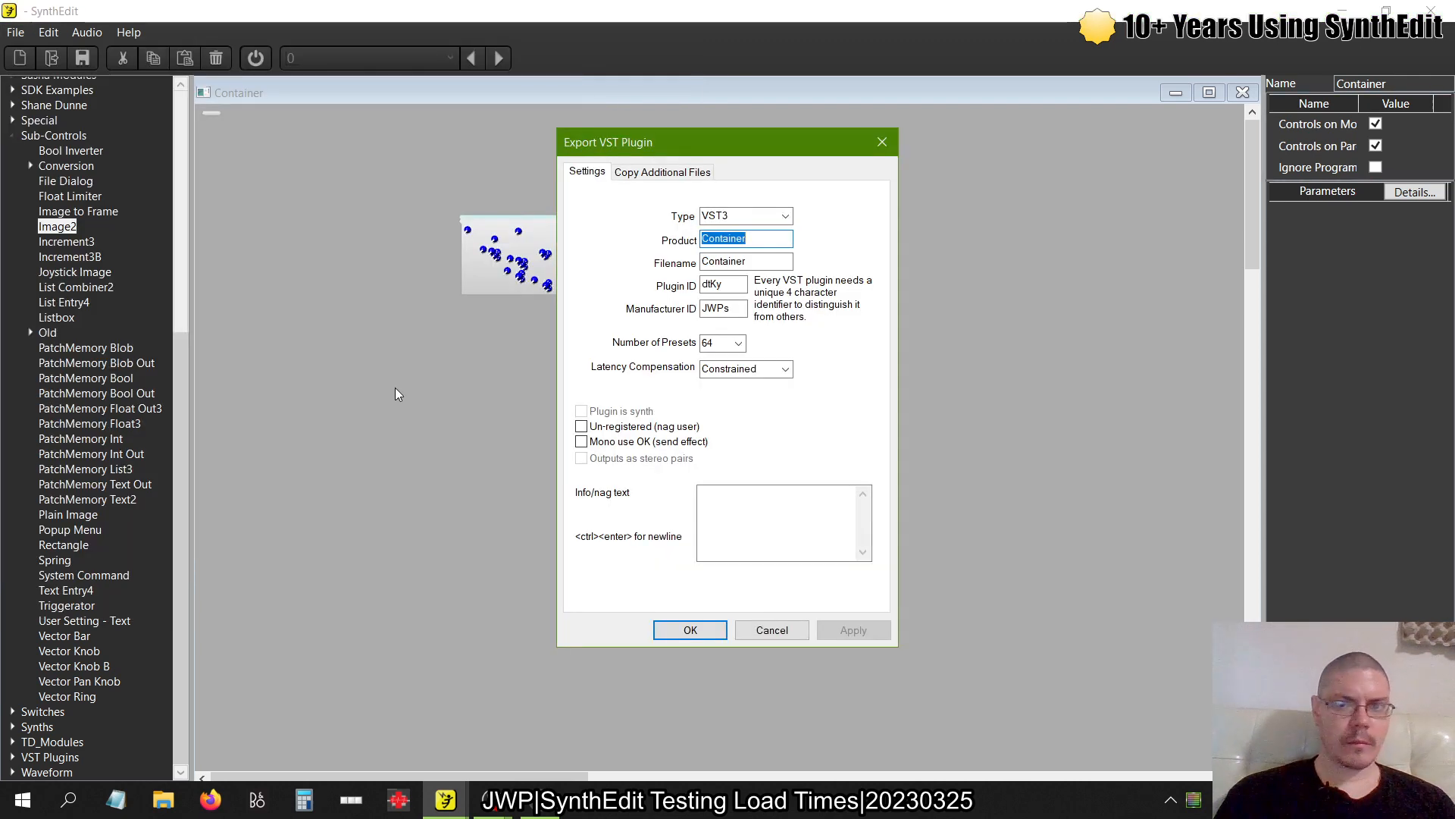
type("R")
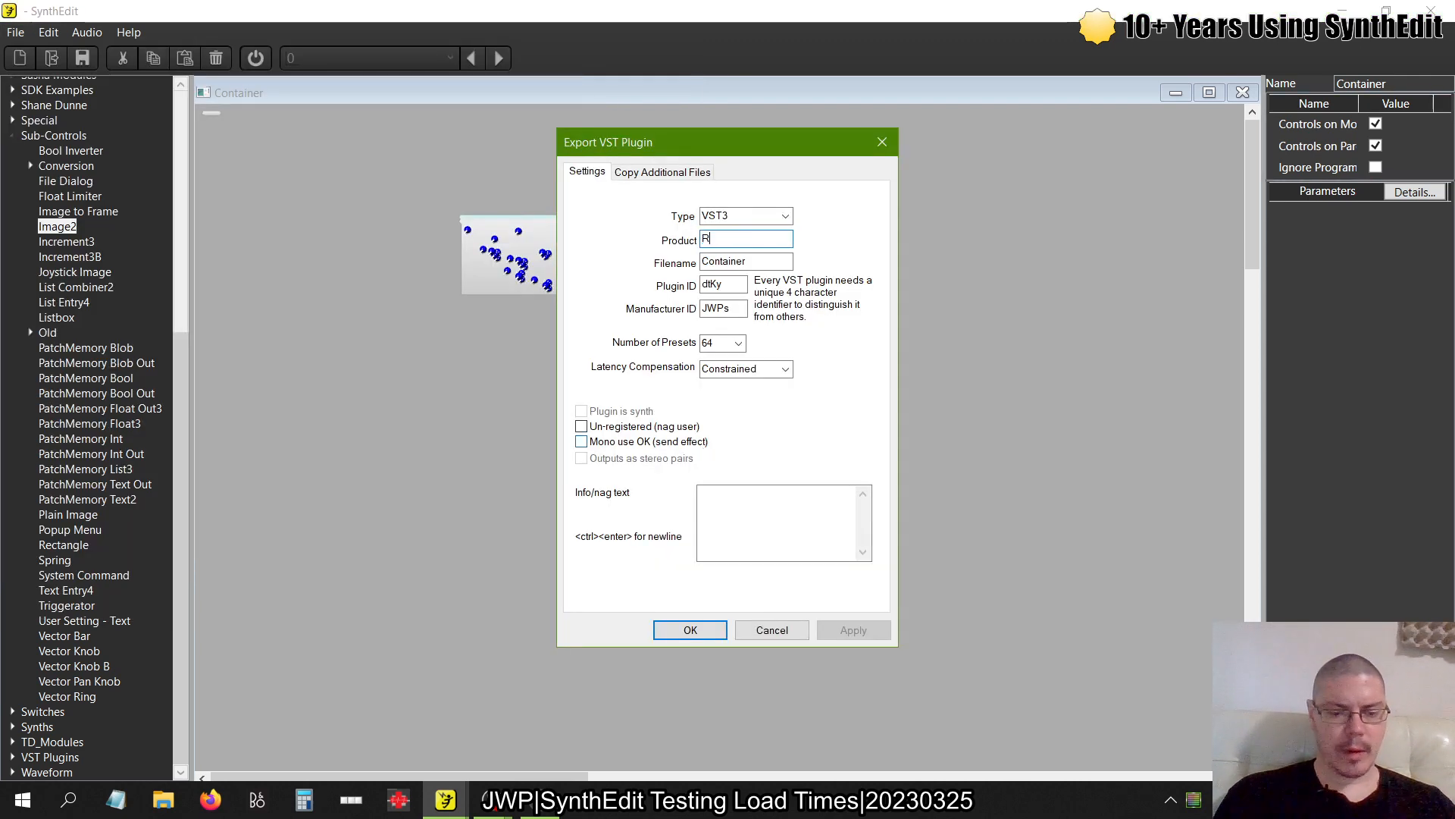
type("aster Load")
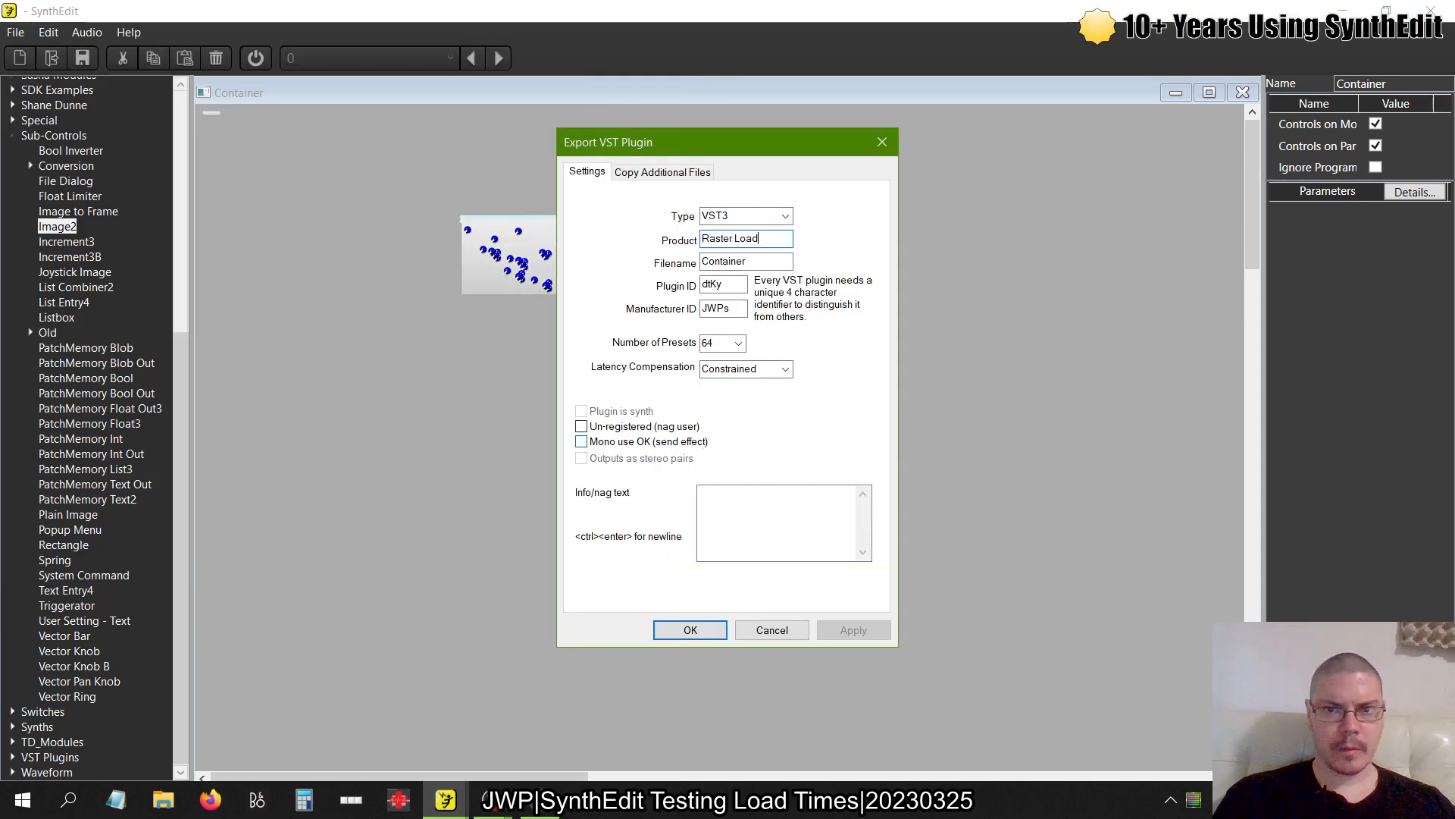
key("shift+Tab")
key("Tab")
key("Tab")
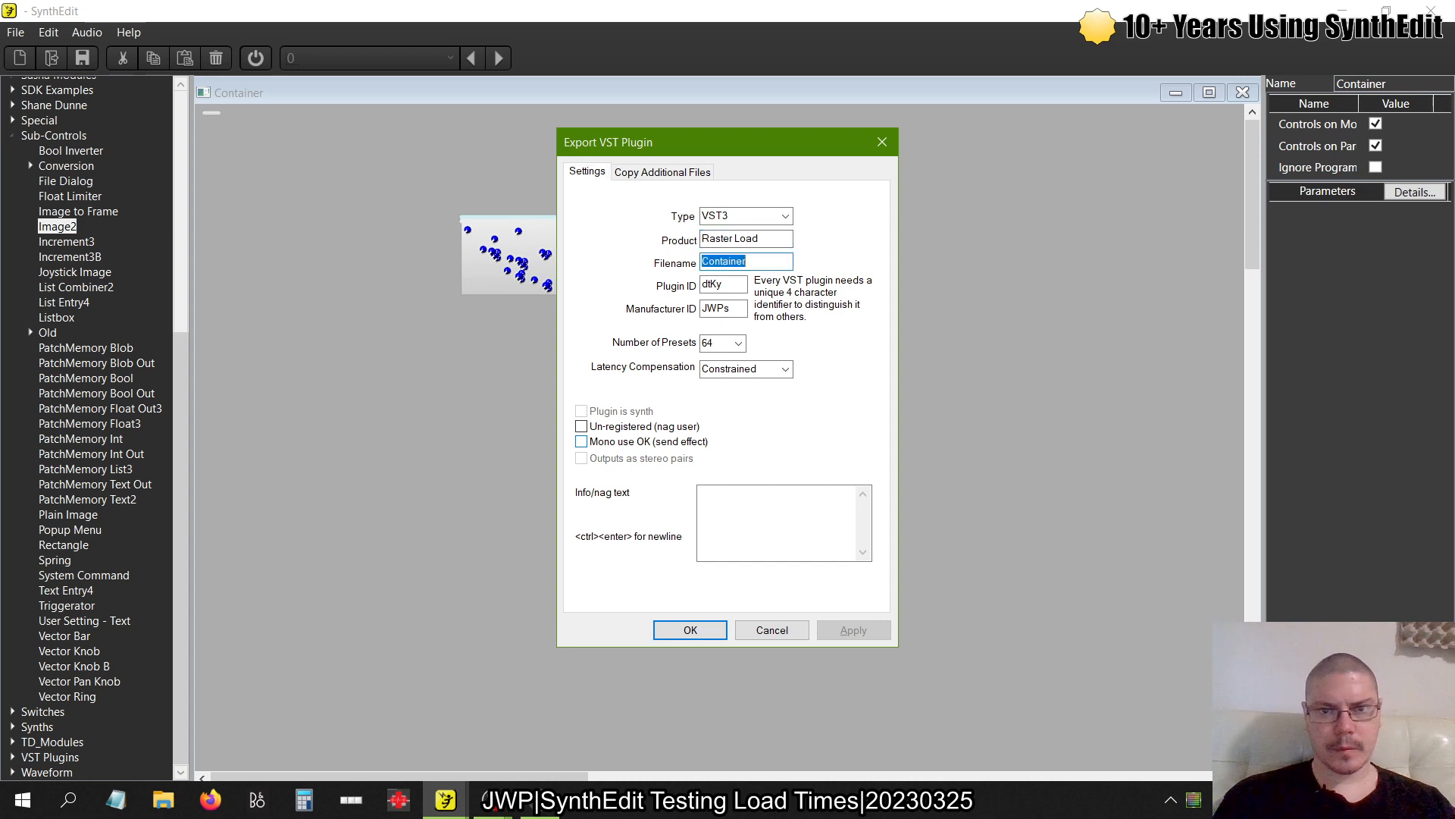
type("Raster")
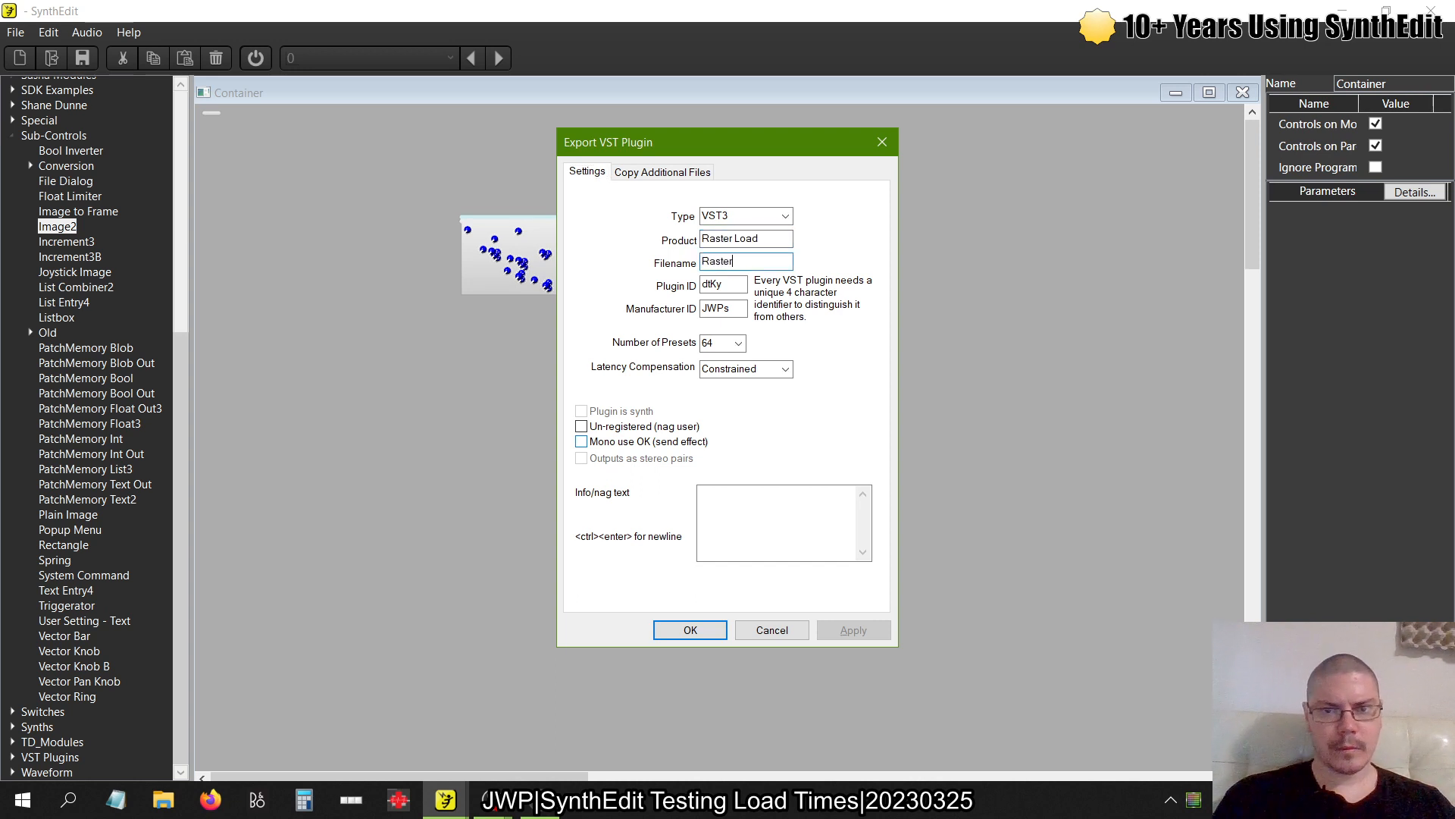
type(" Load")
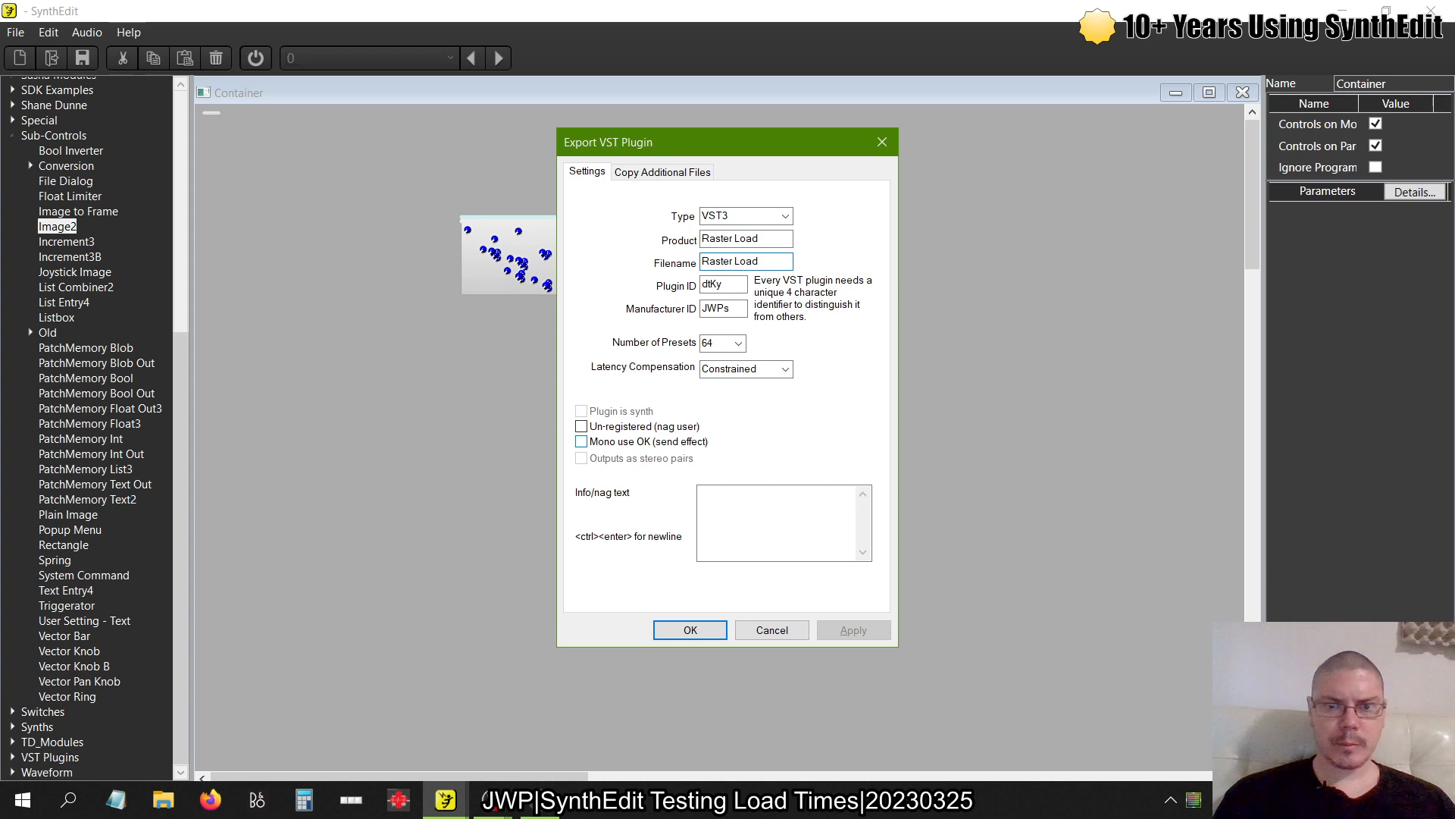
left_click(707, 632)
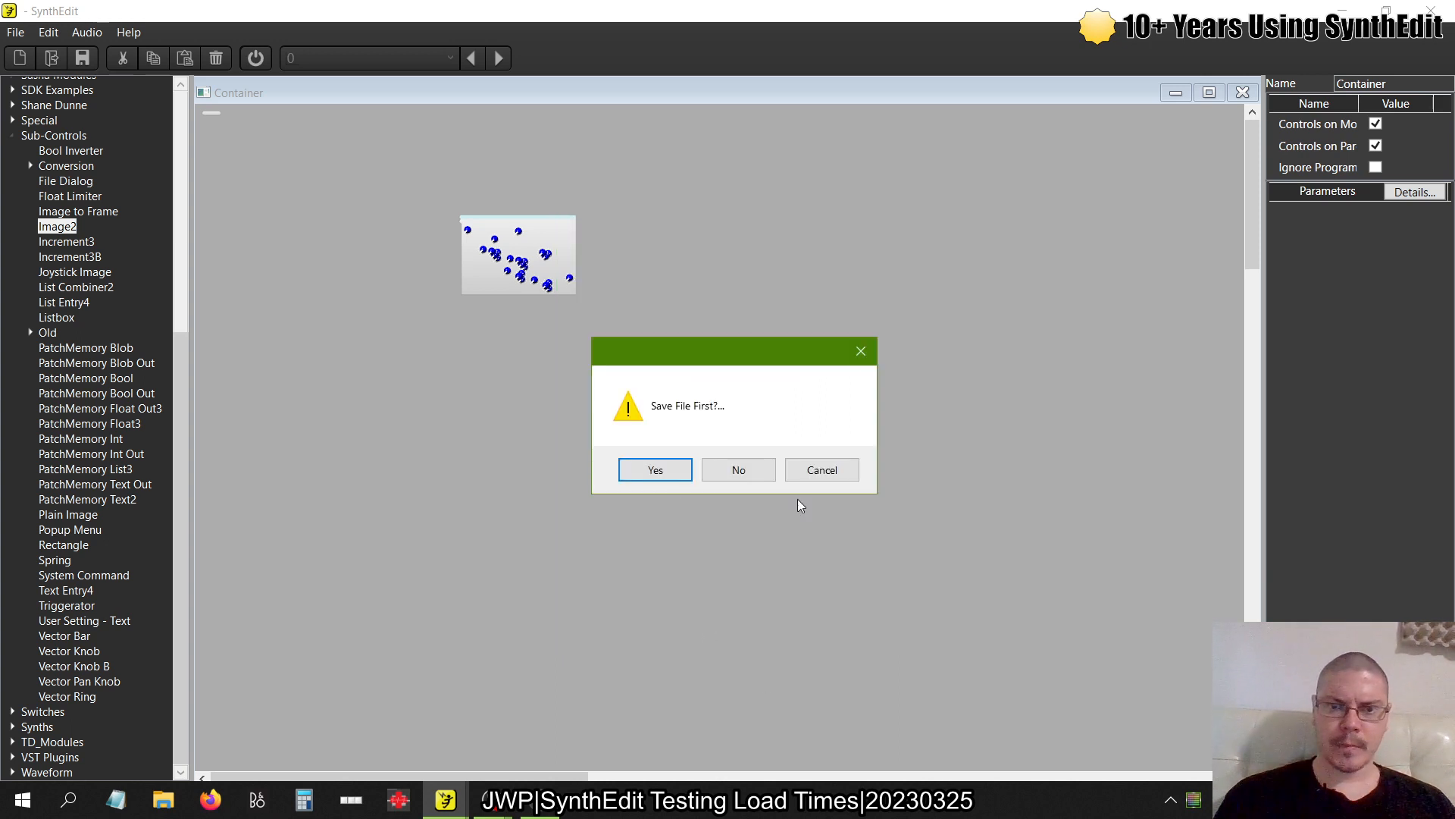
Accept saving the project first and store it as Raster Load in the SynthEdit Experiments folder's Load Times subfolder
left_click(662, 472)
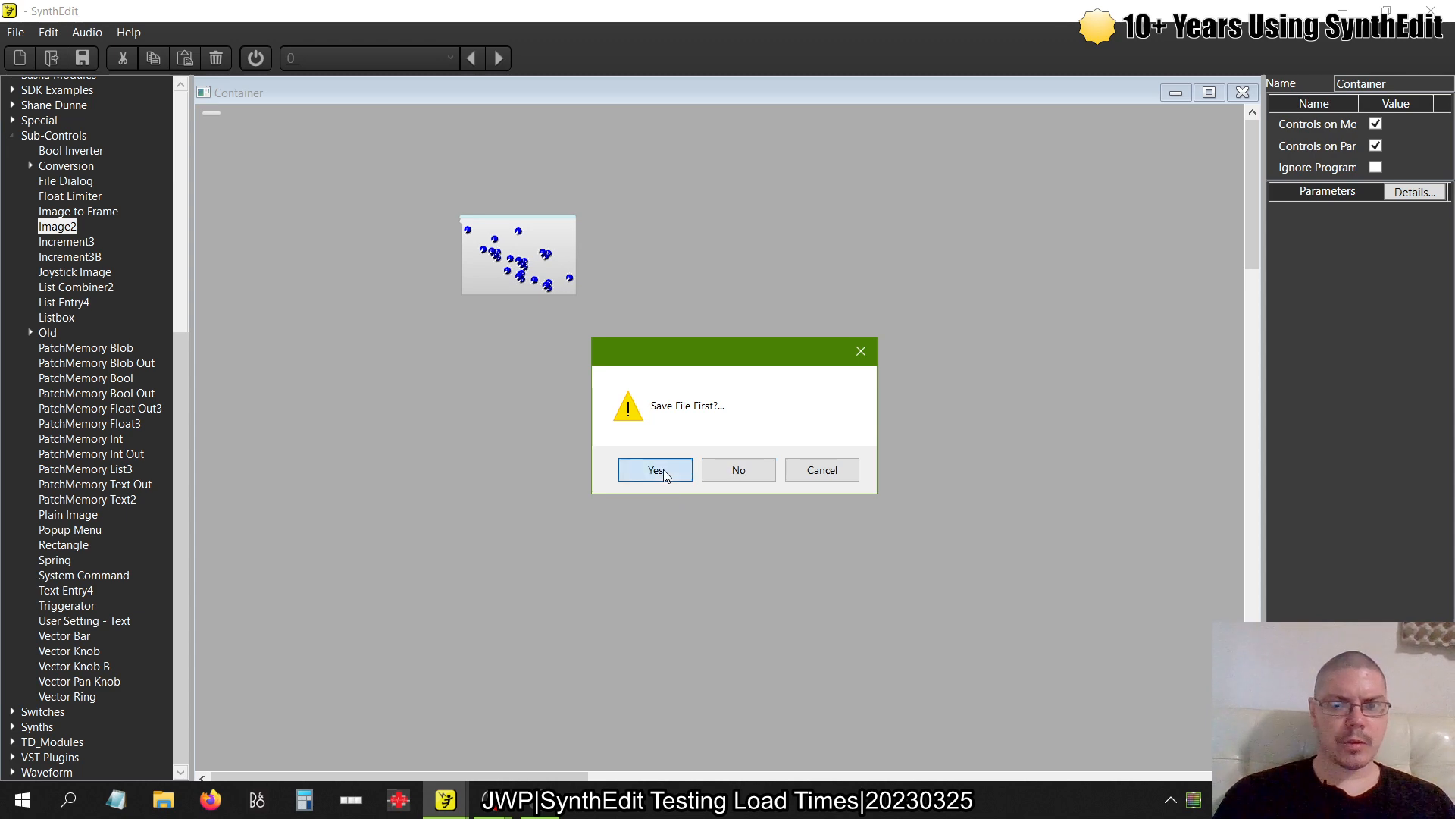
scroll(639, 328, "up", 4)
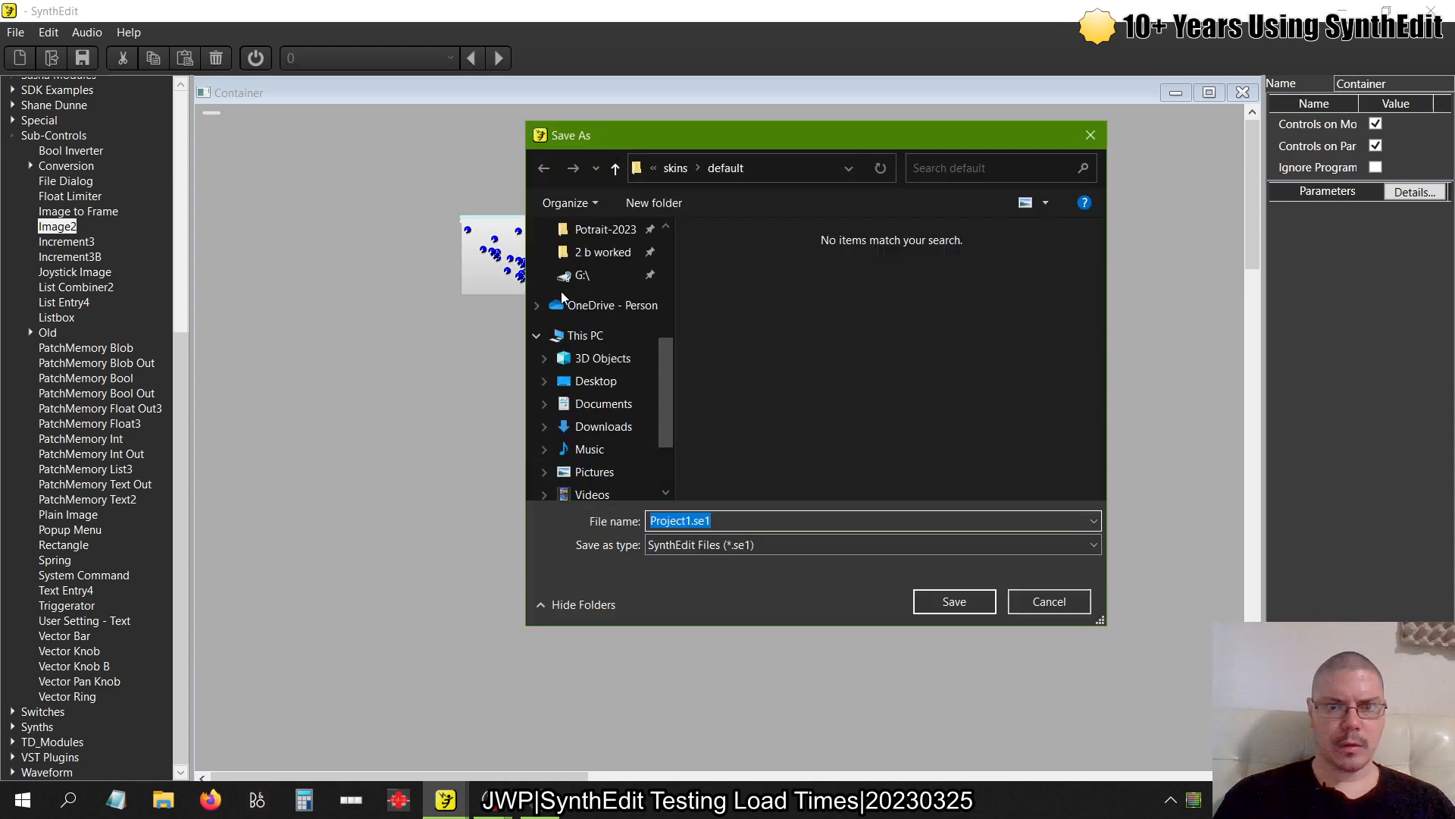
left_click(623, 324)
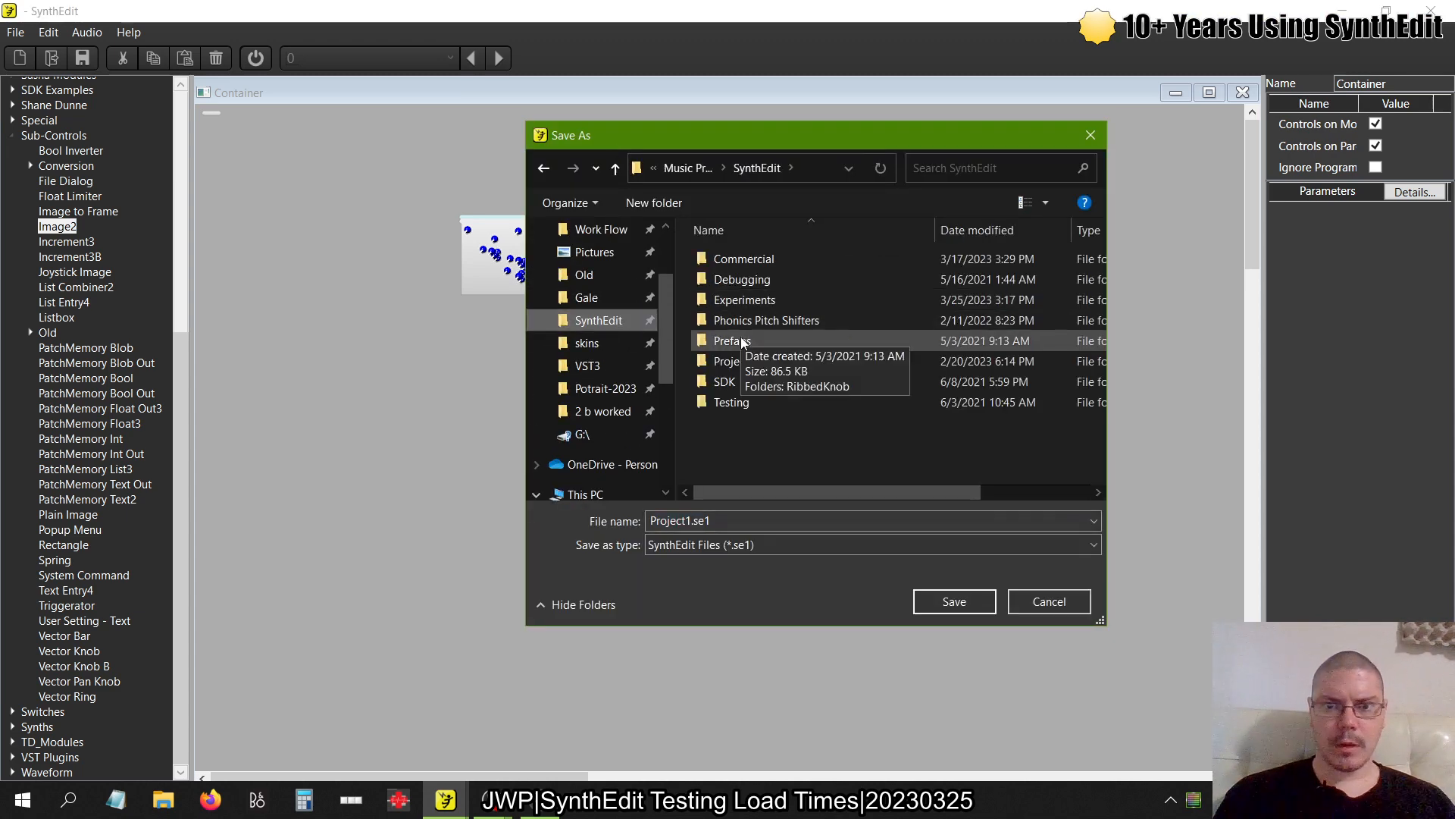
double_click(724, 297)
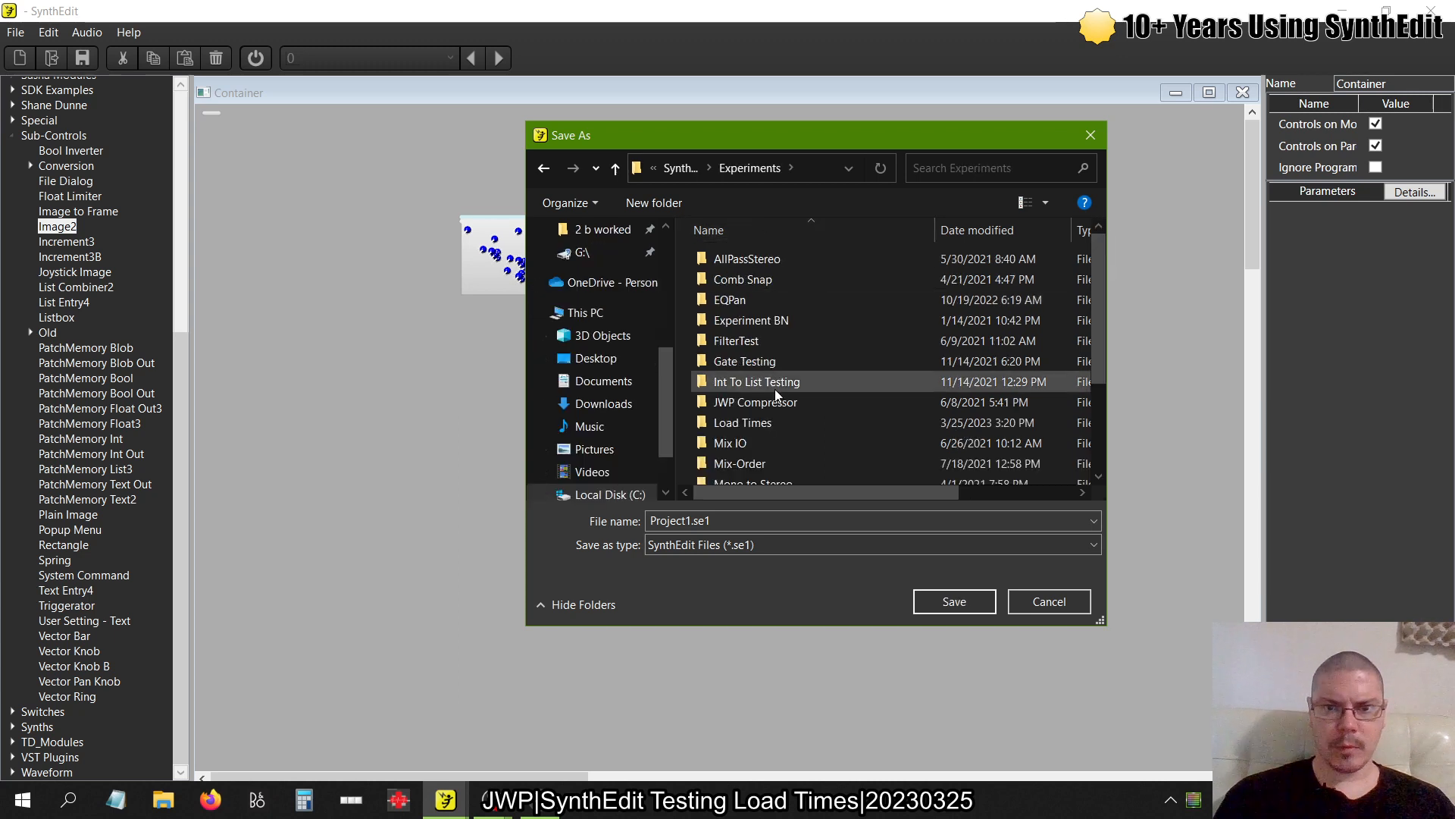
scroll(774, 389, "down", 2)
double_click(763, 314)
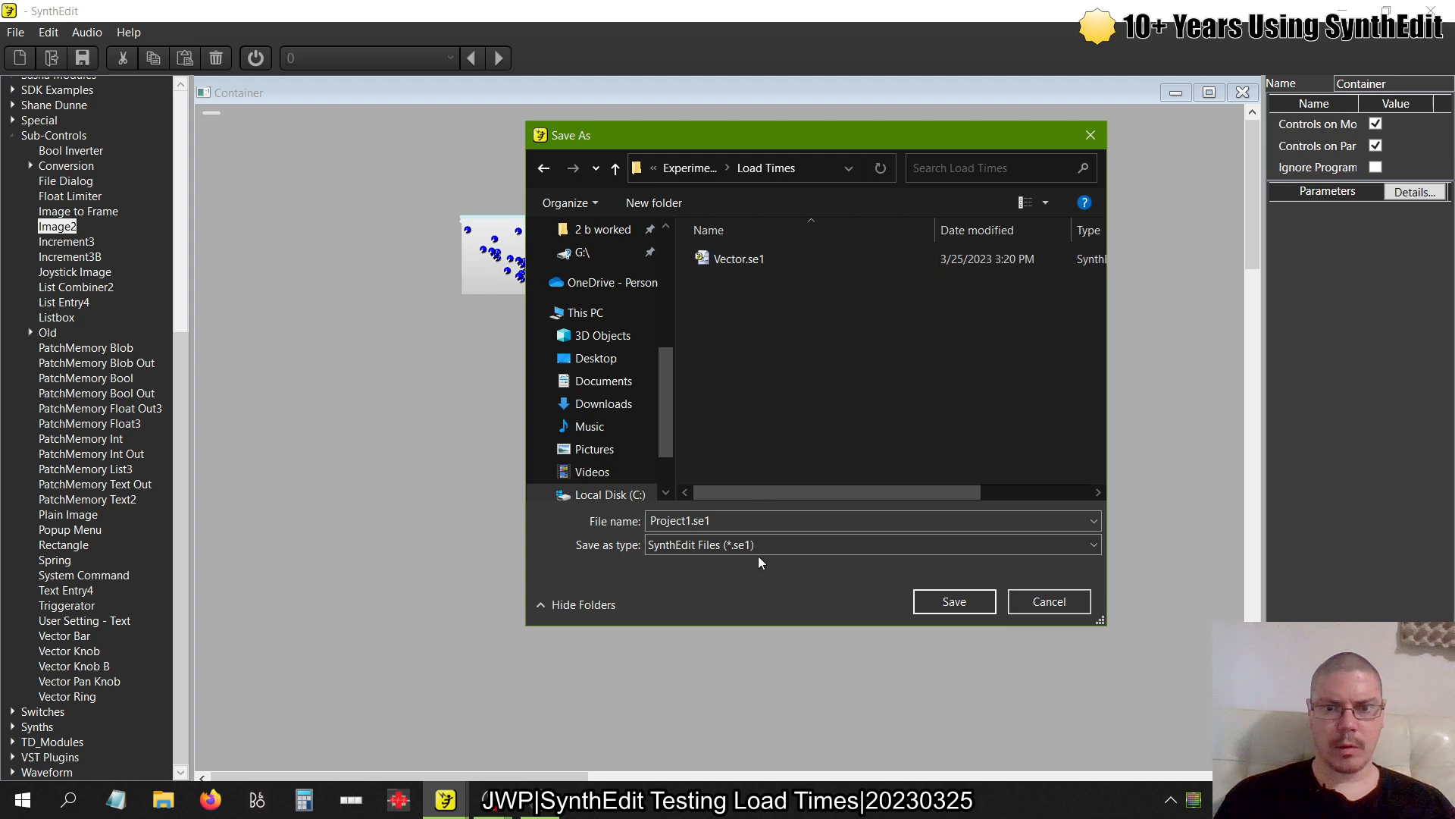
left_click(743, 522)
type("Rast")
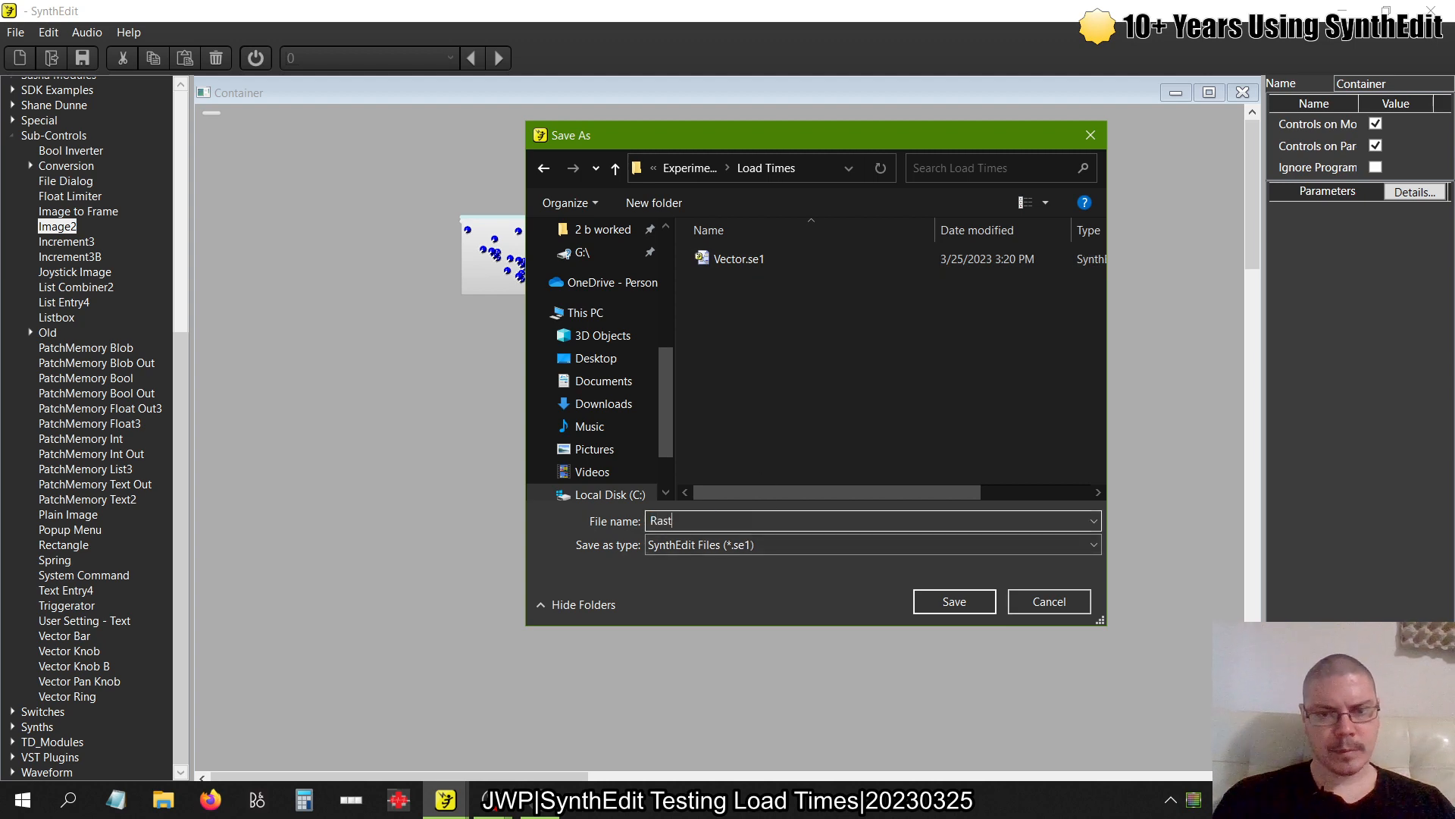
type("er Load")
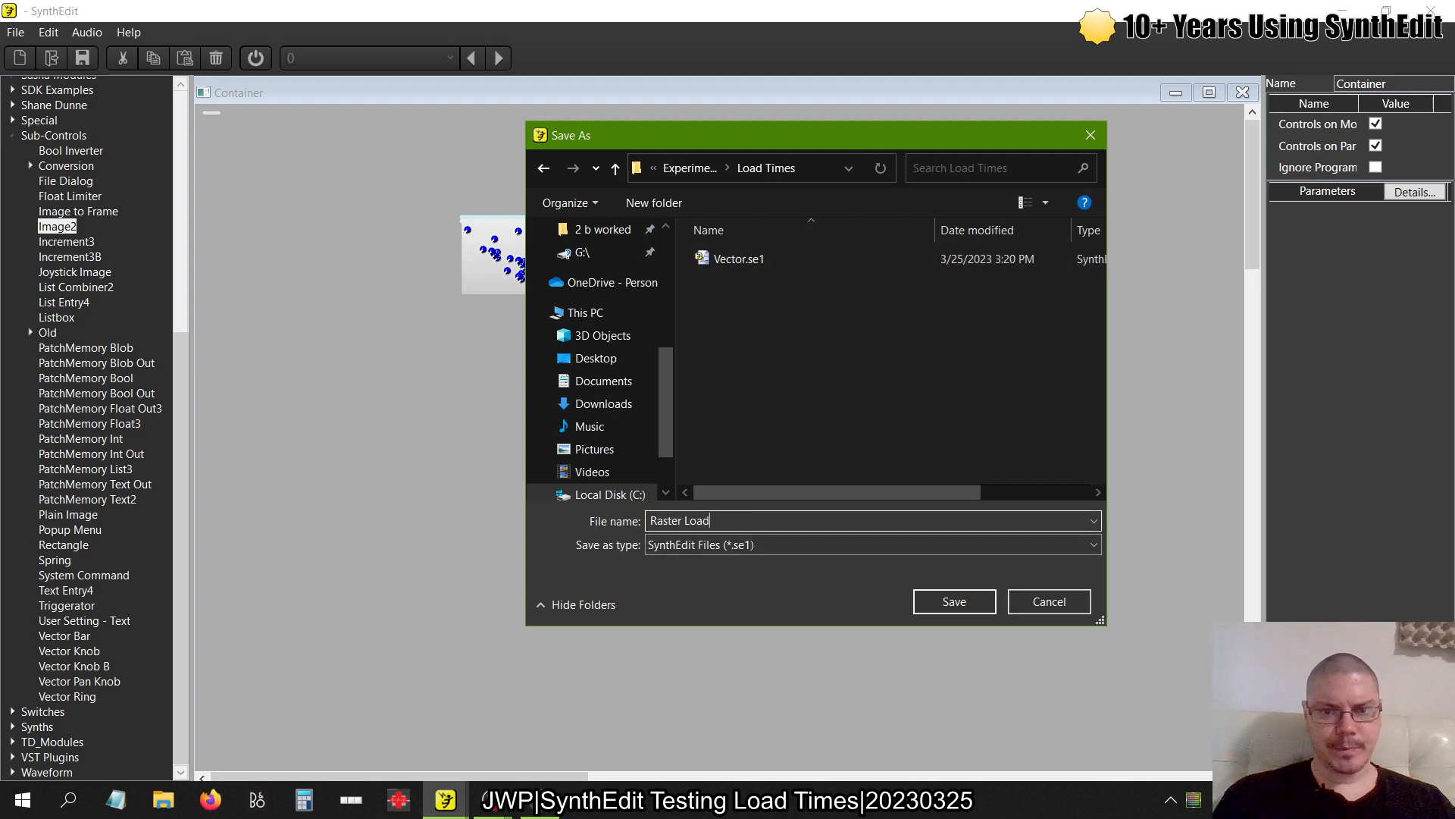
left_click(931, 612)
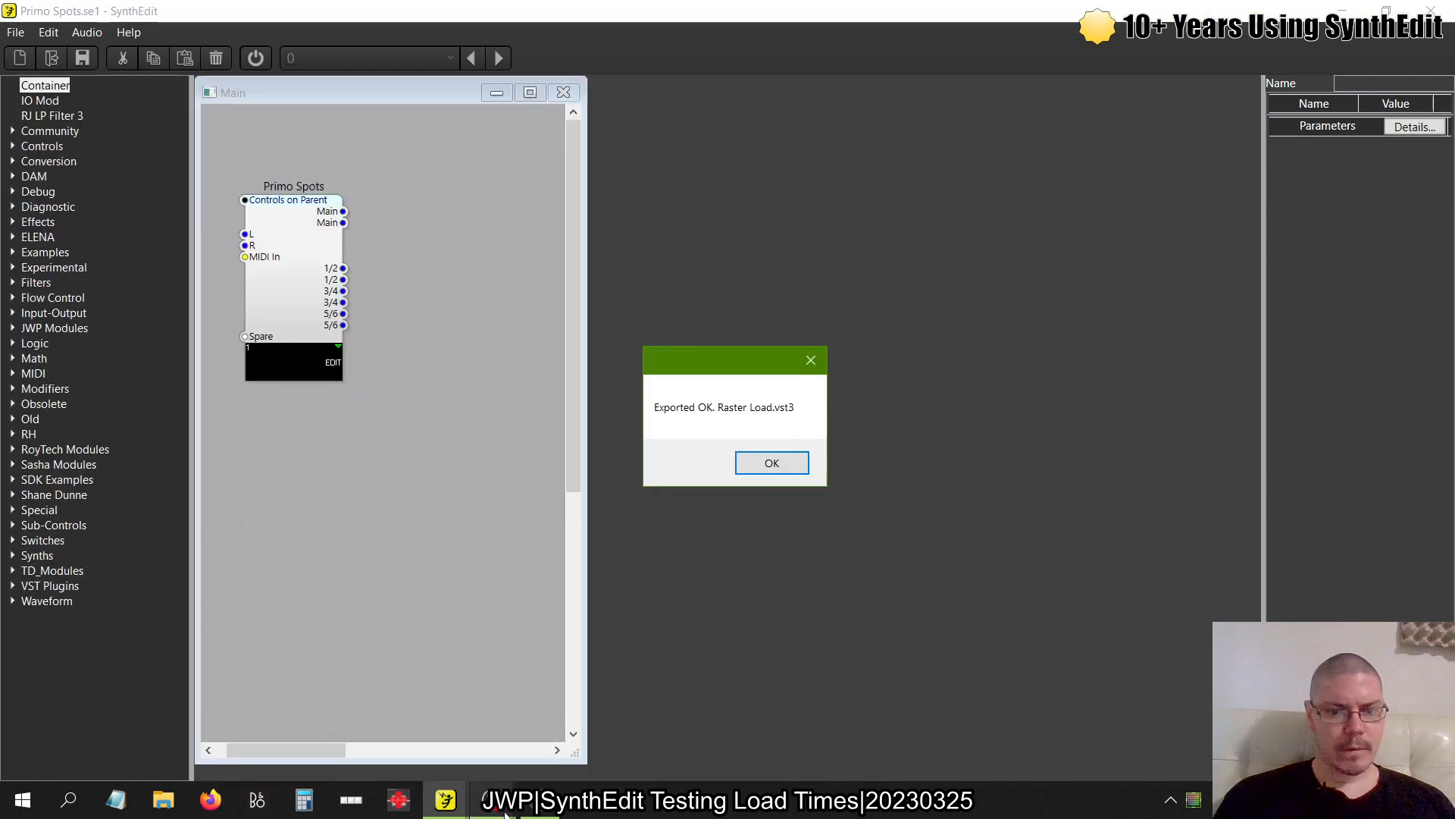
Open another SynthEdit window, create a new project in it, and enlarge the project's Main window
right_click(446, 799)
left_click(412, 693)
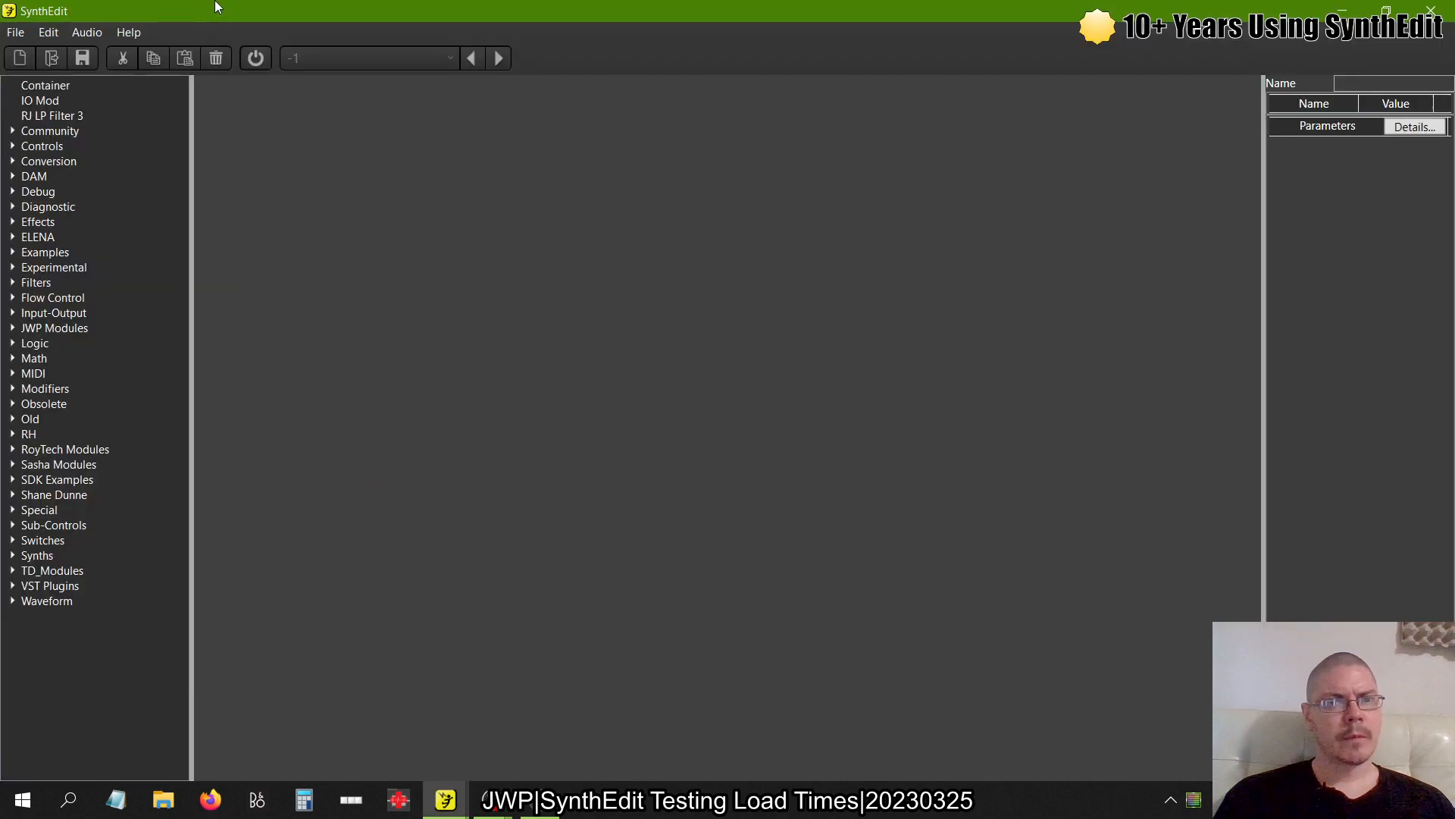
left_click(15, 32)
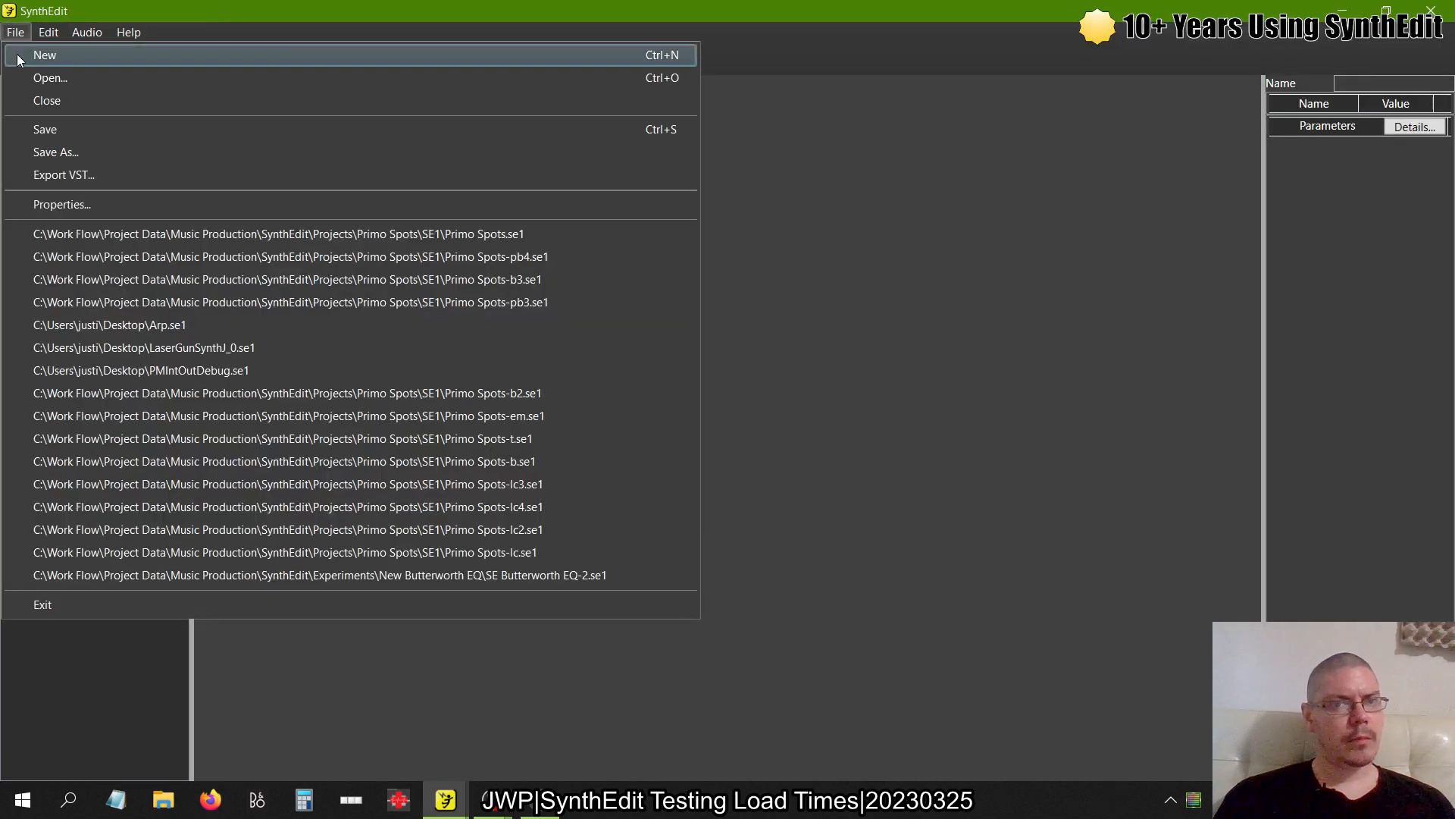
left_click(19, 57)
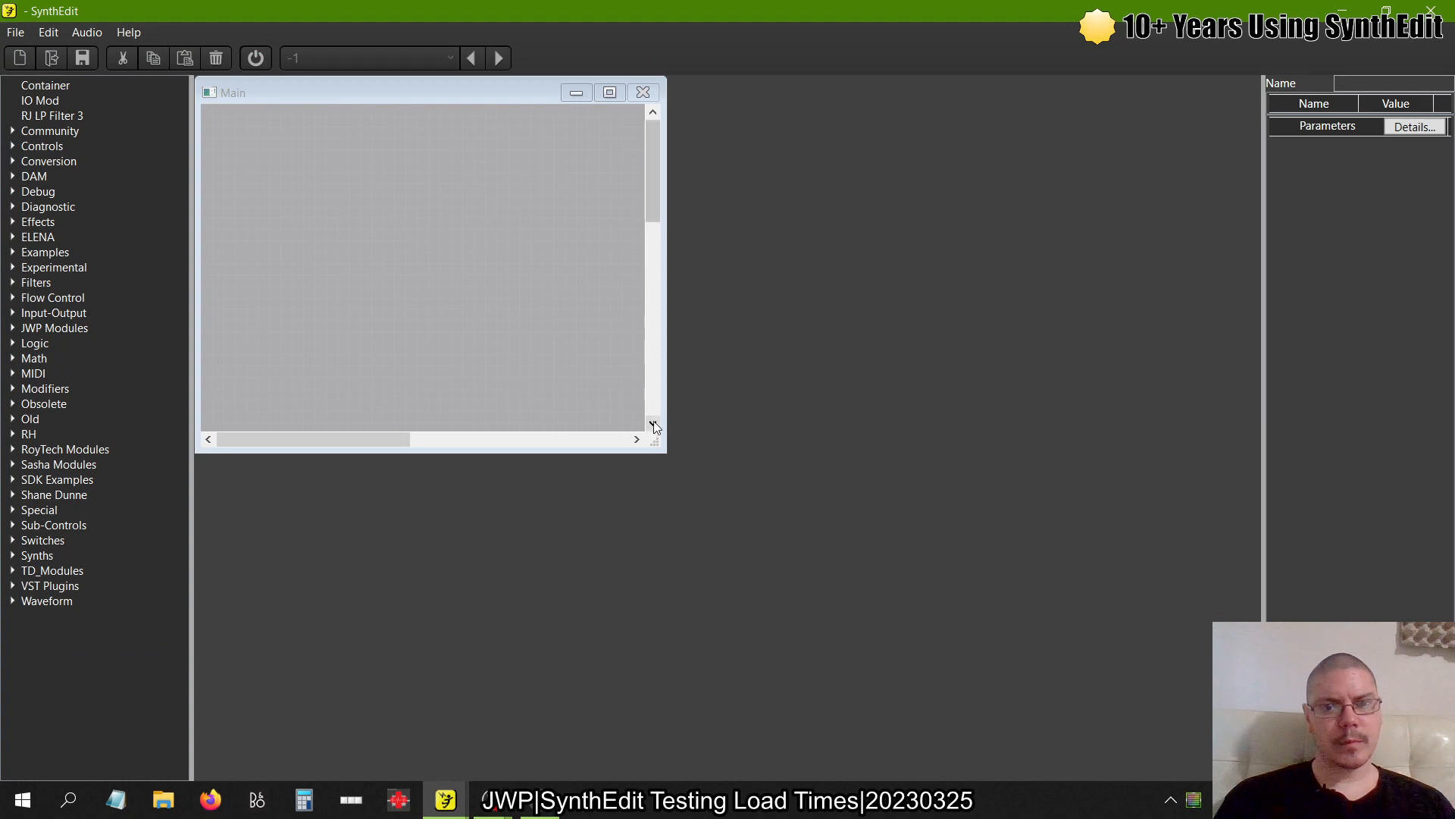
left_click_drag(655, 441, 917, 545)
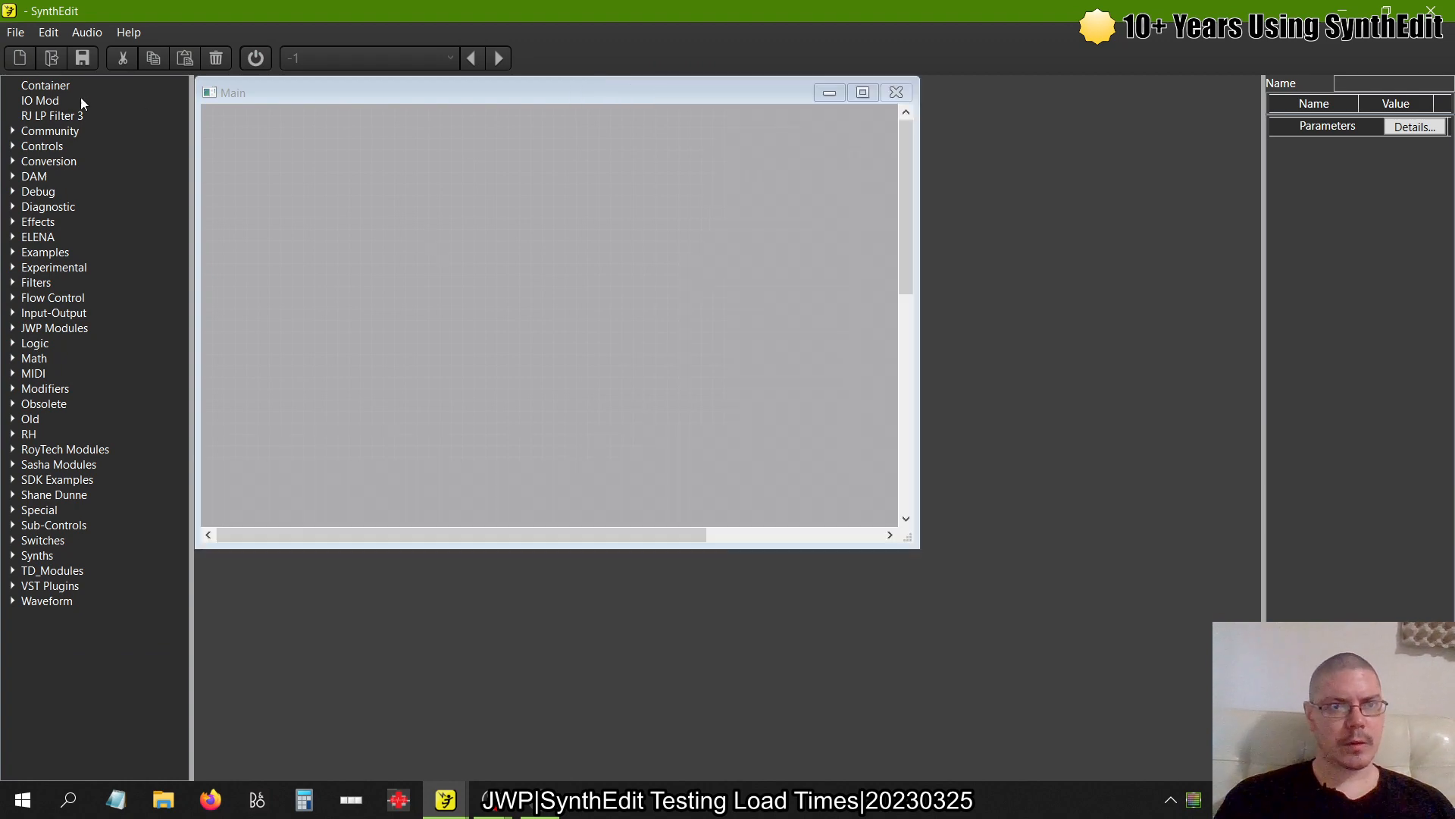
Add a Container module near the middle of the Main window and name it PM Load
left_click_drag(61, 86, 535, 288)
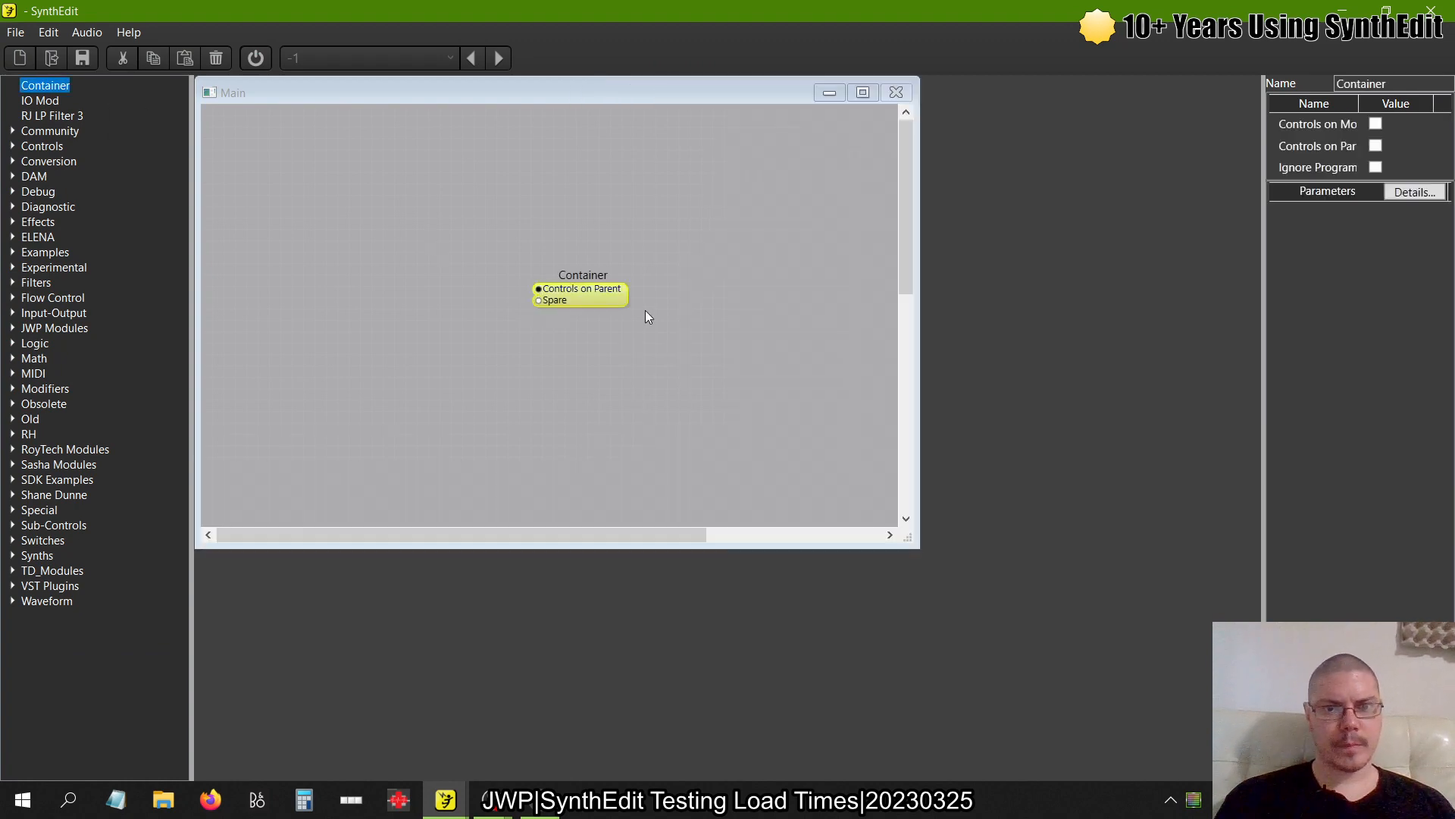
double_click(1404, 89)
type("PM")
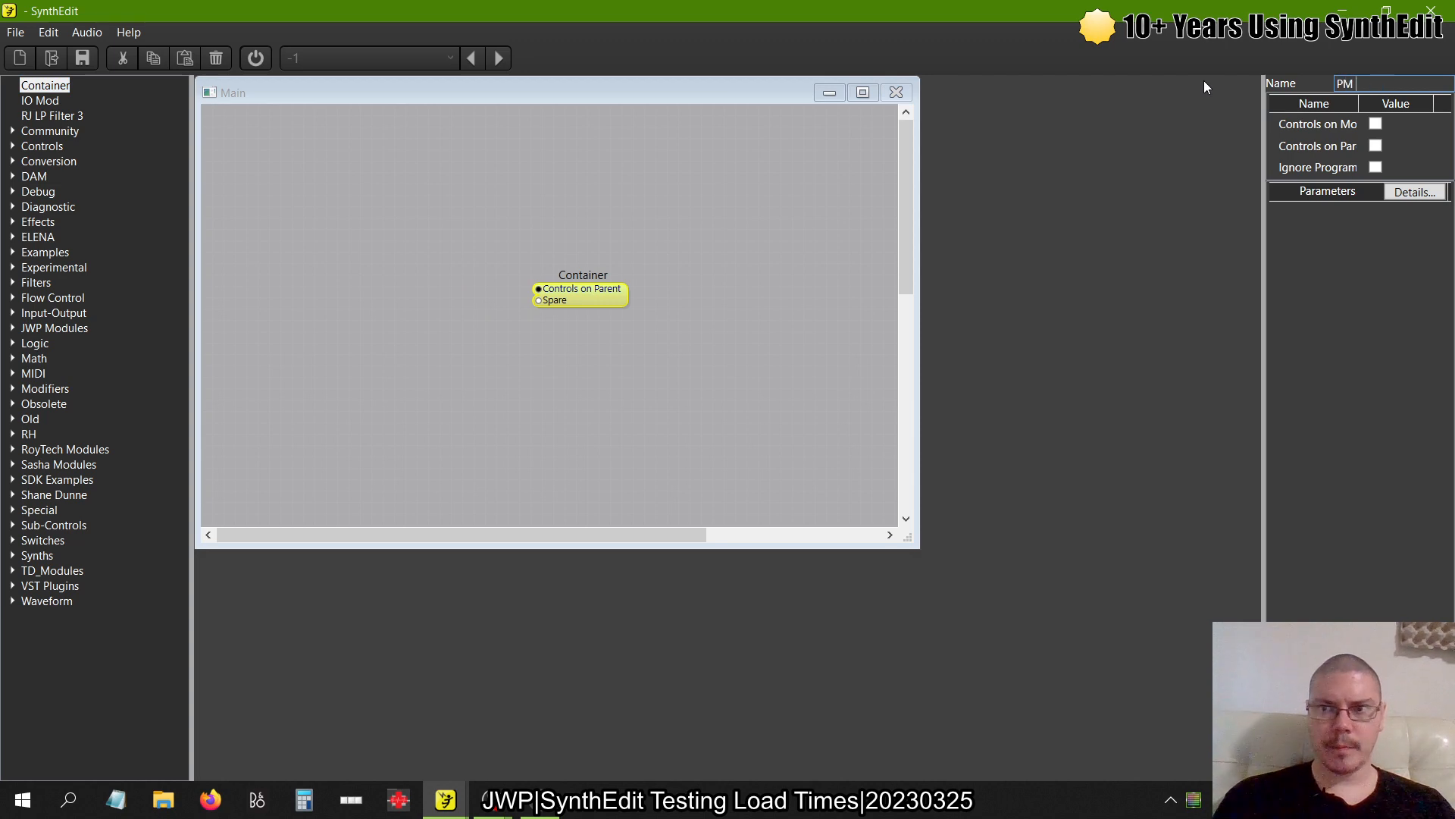
type(" Load")
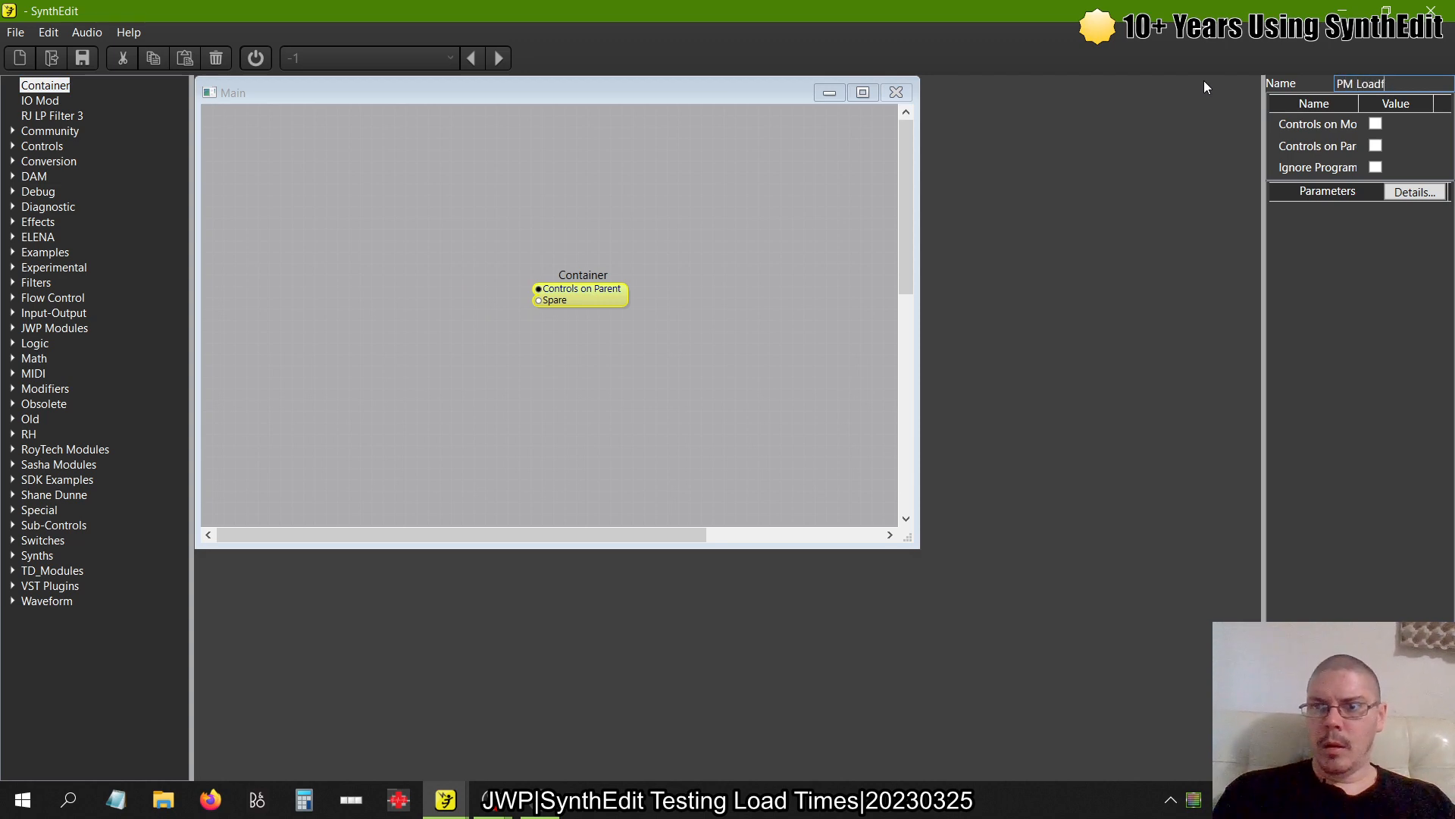
key("Tab")
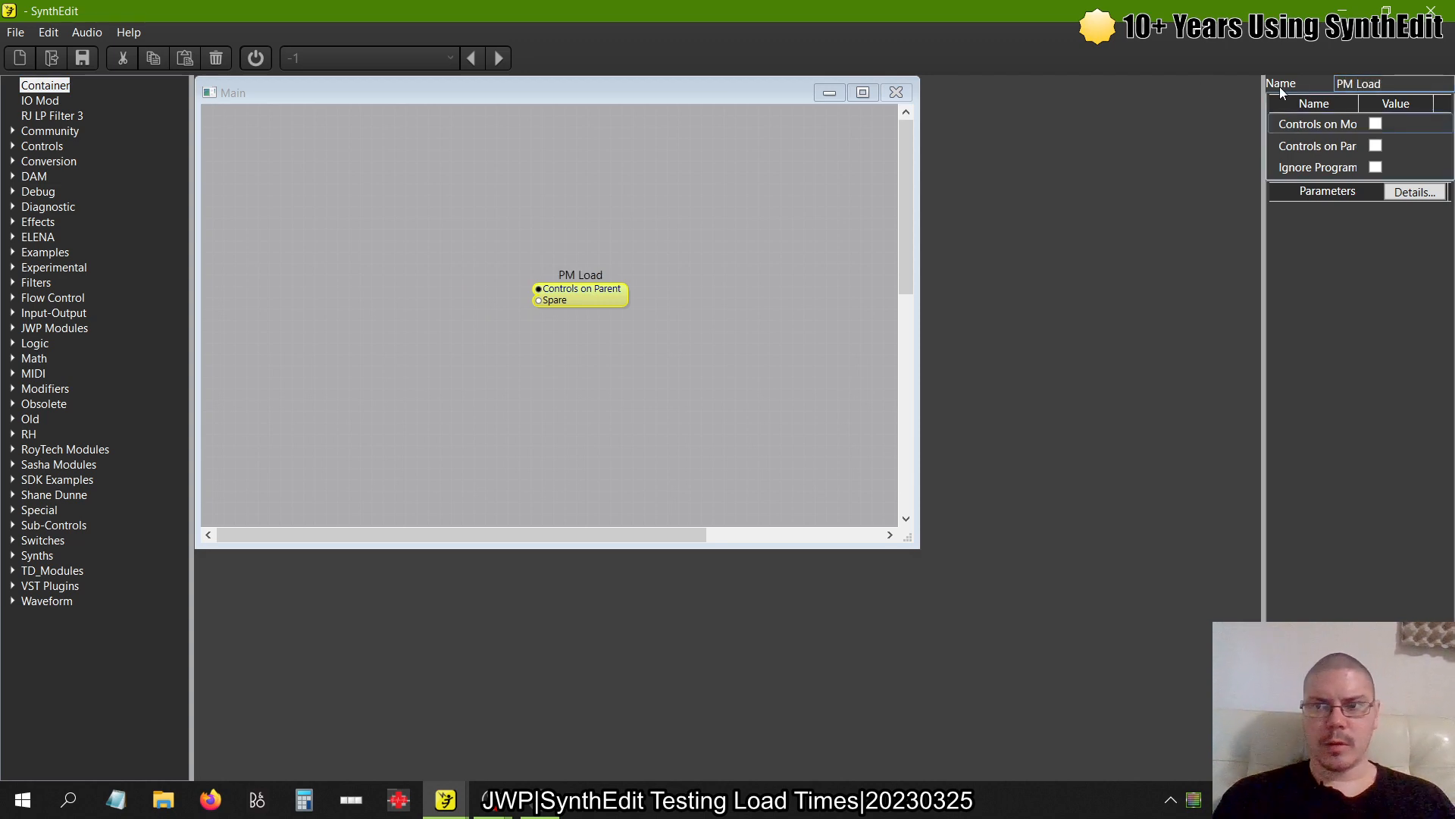
Rename the container as Patch Memory Load
double_click(1407, 79)
type("Pat")
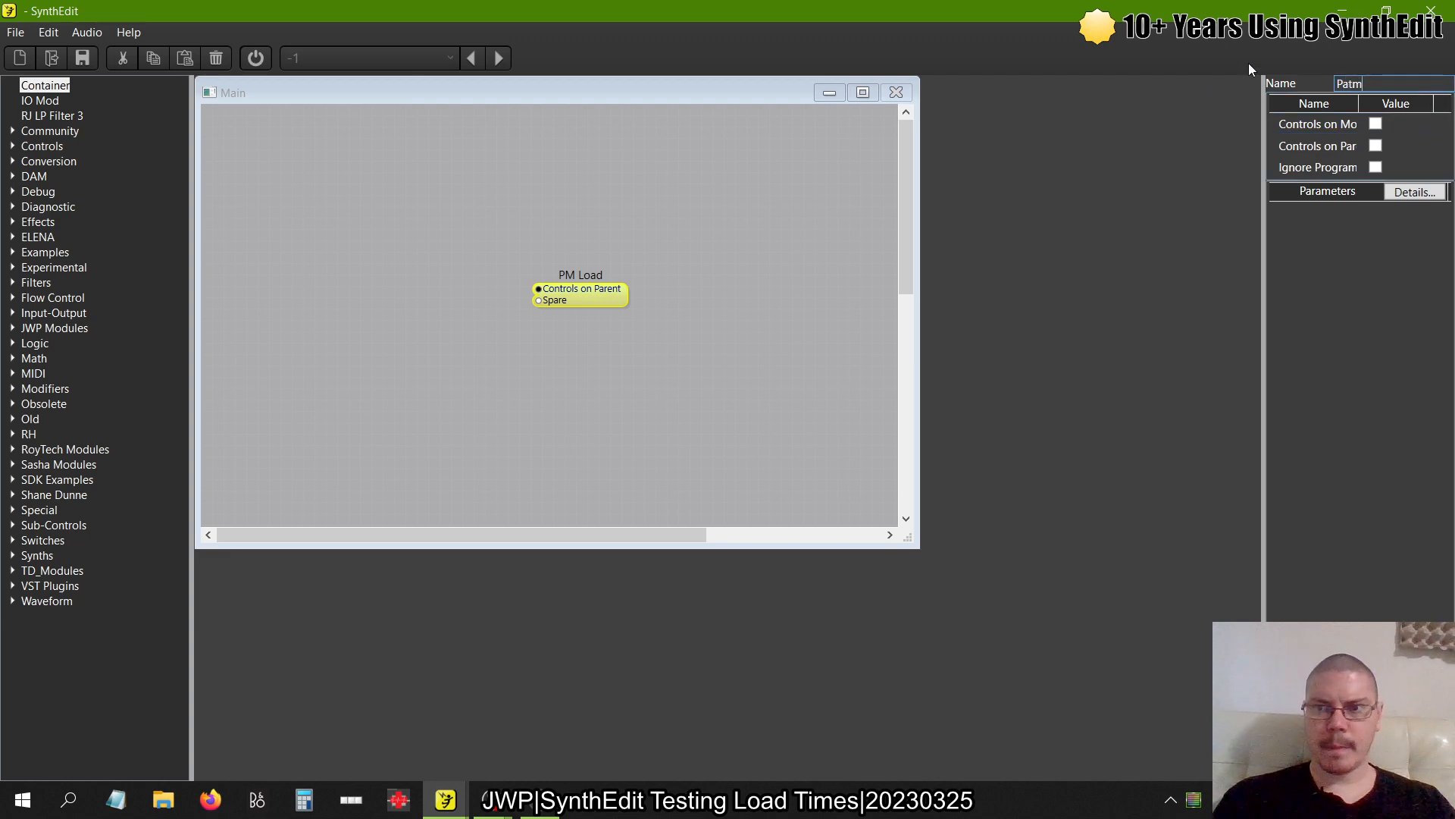
type("ch Memory")
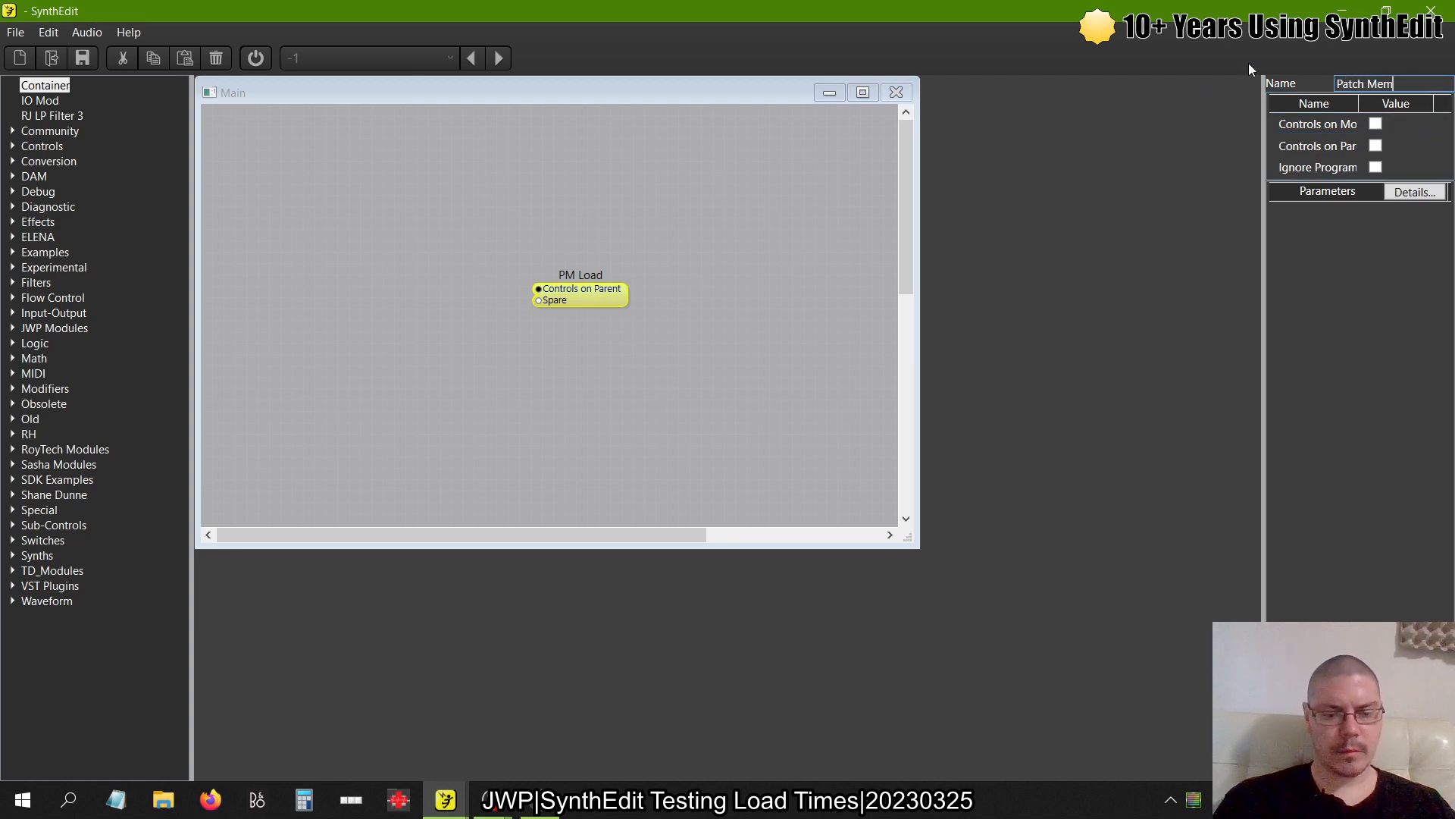
type(" Load")
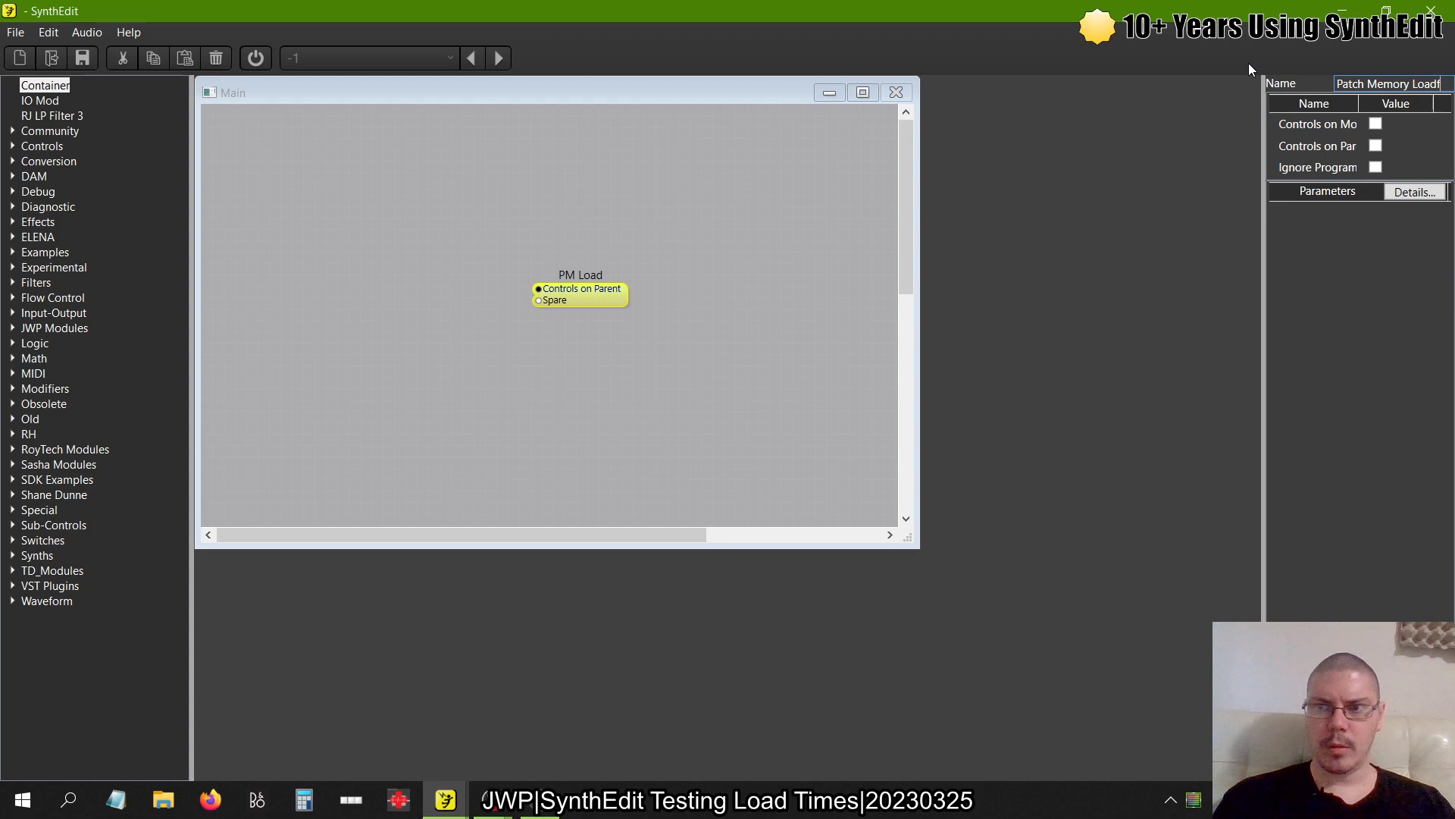
key("Return")
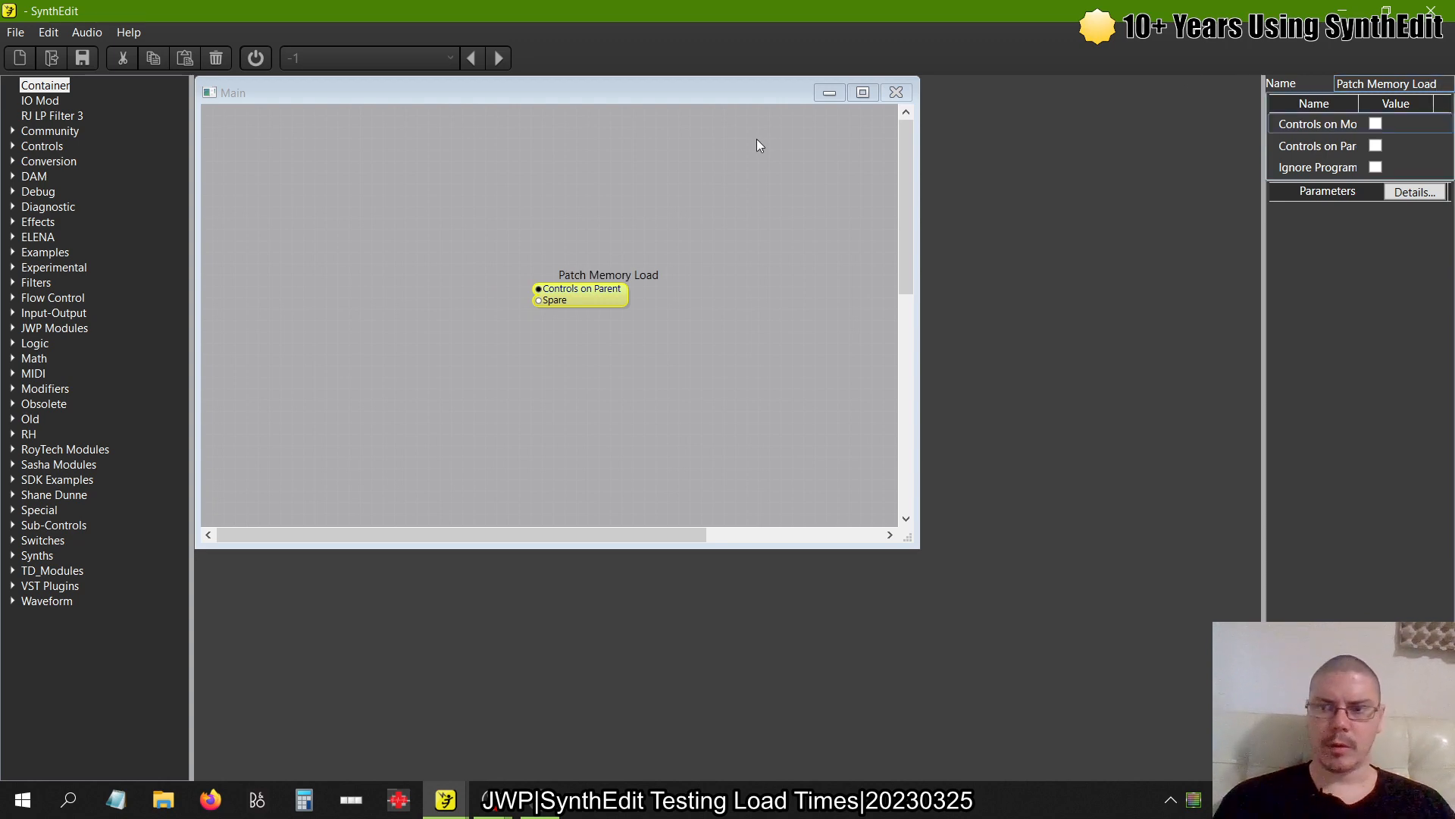
left_click(1432, 84)
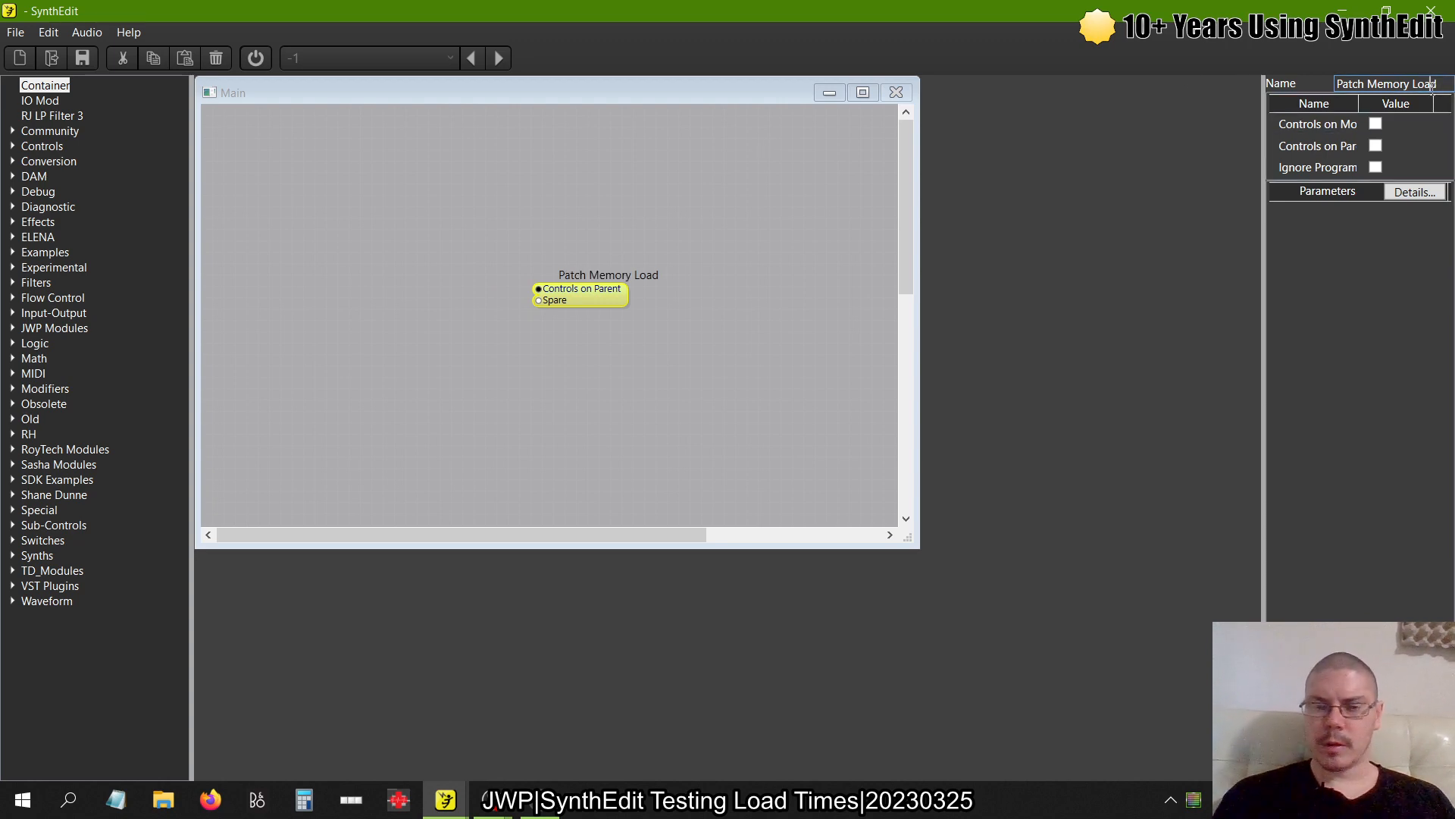
key("ctrl+a")
Inside the Patch Memory Load container, enlarge the view and add PatchMemory Blob, Bool, Float3 and Int modules, one below another
double_click(599, 291)
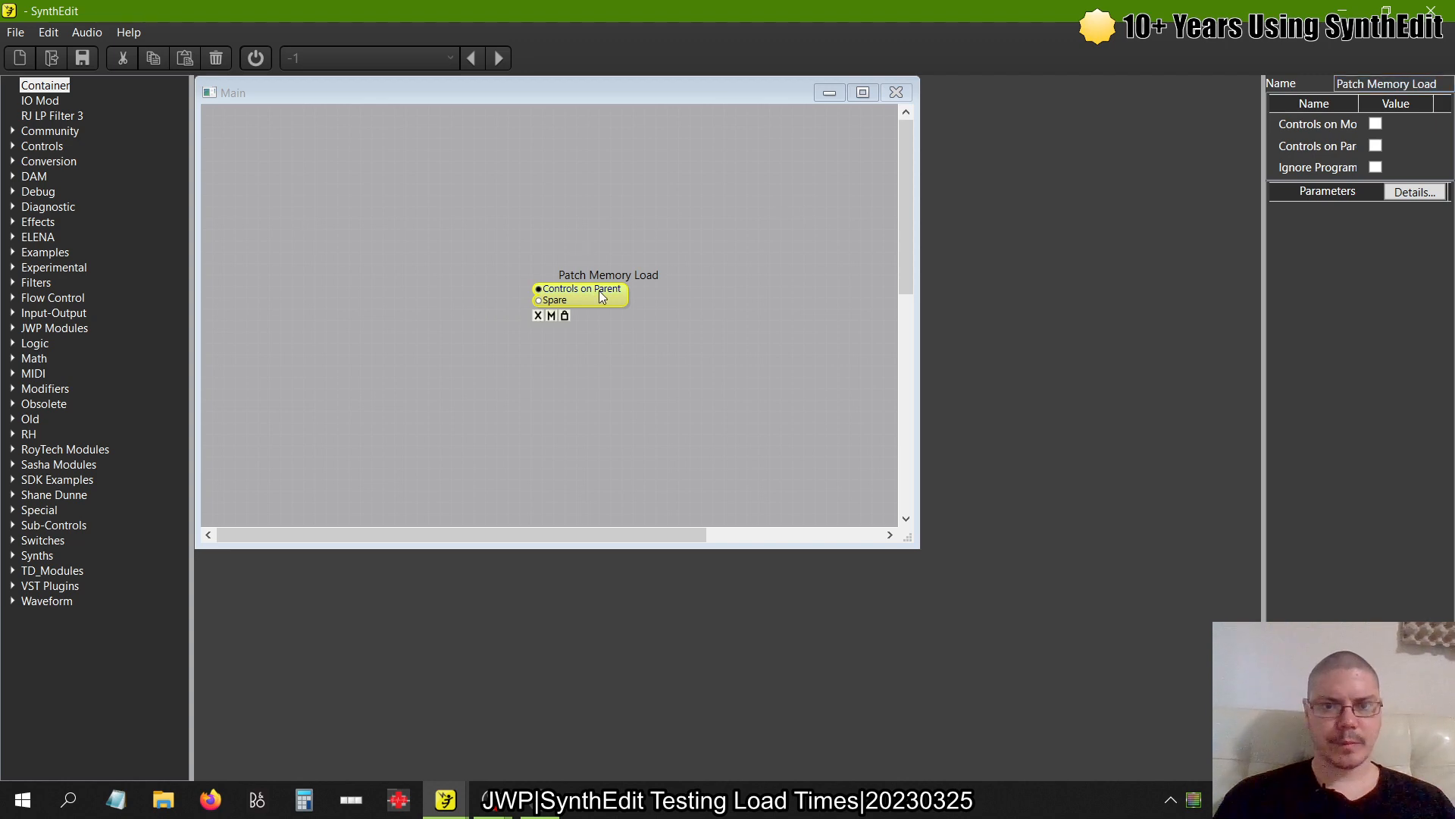
left_click_drag(648, 432, 976, 658)
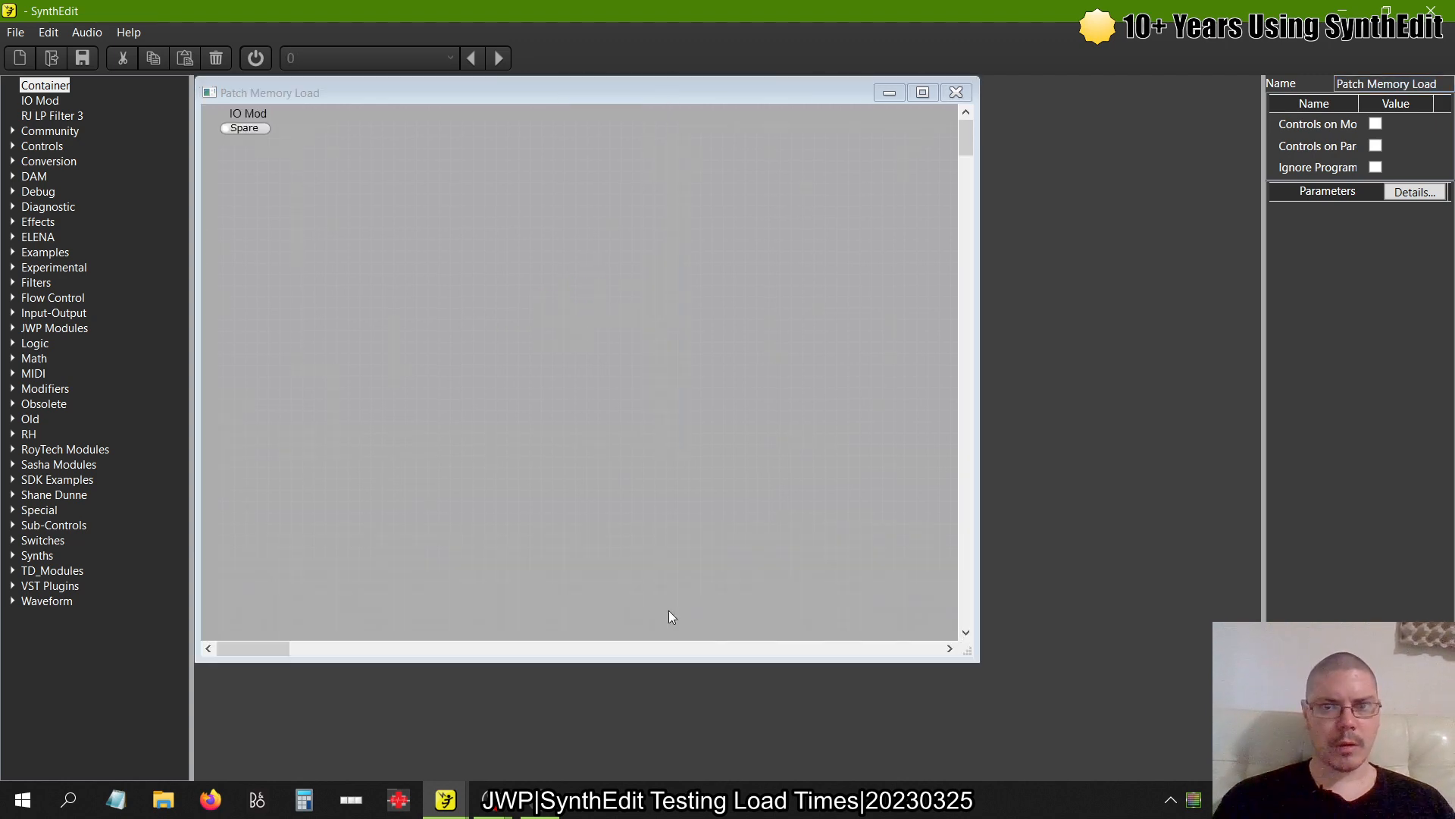
left_click(13, 525)
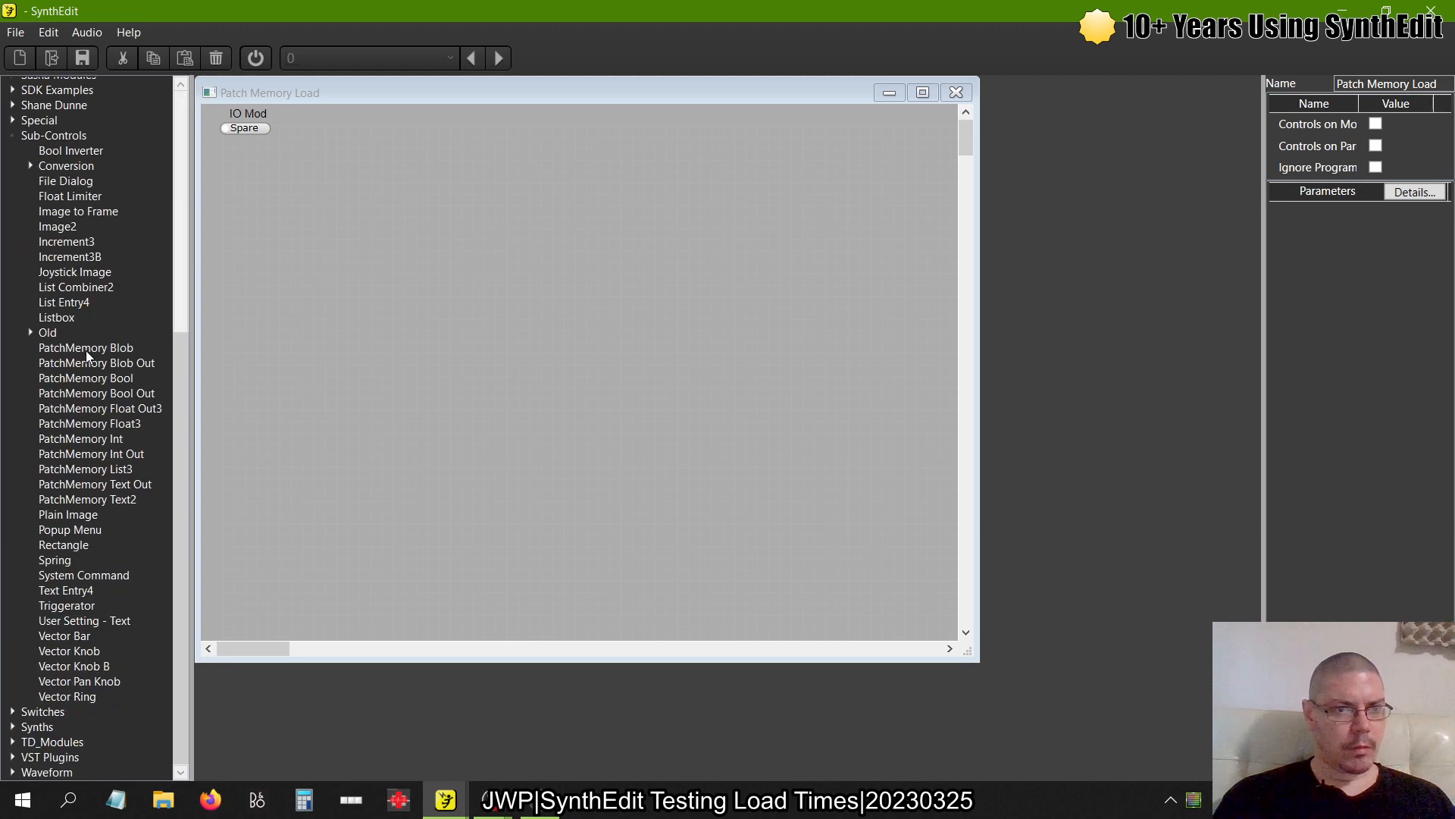
double_click(86, 348)
left_click_drag(97, 364, 389, 297)
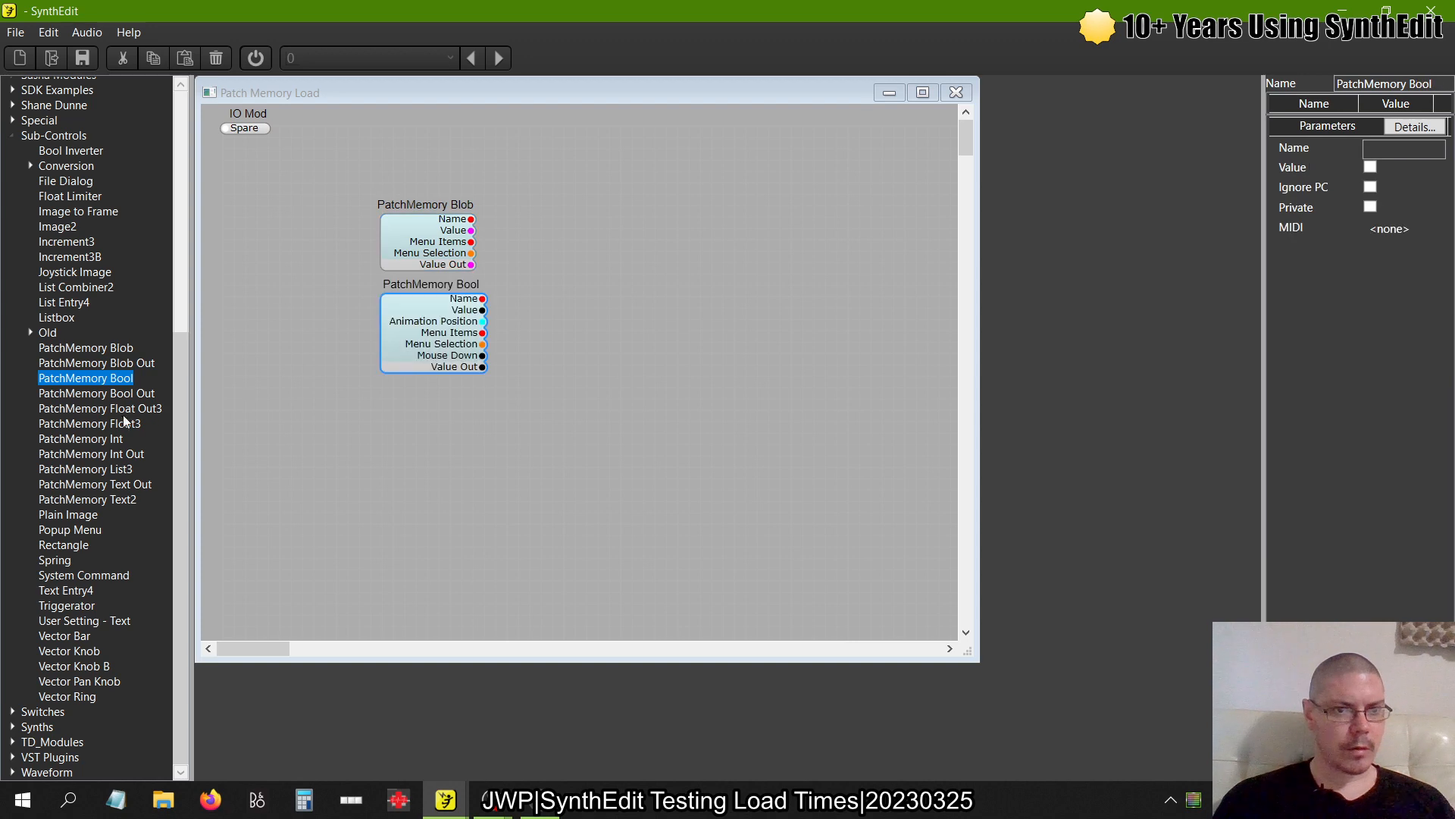
left_click_drag(125, 421, 405, 399)
left_click_drag(103, 438, 443, 513)
Add PatchMemory List3 and PatchMemory Text2 modules to the right of the others, with Text2 aligned directly beneath List3
left_click_drag(85, 469, 652, 279)
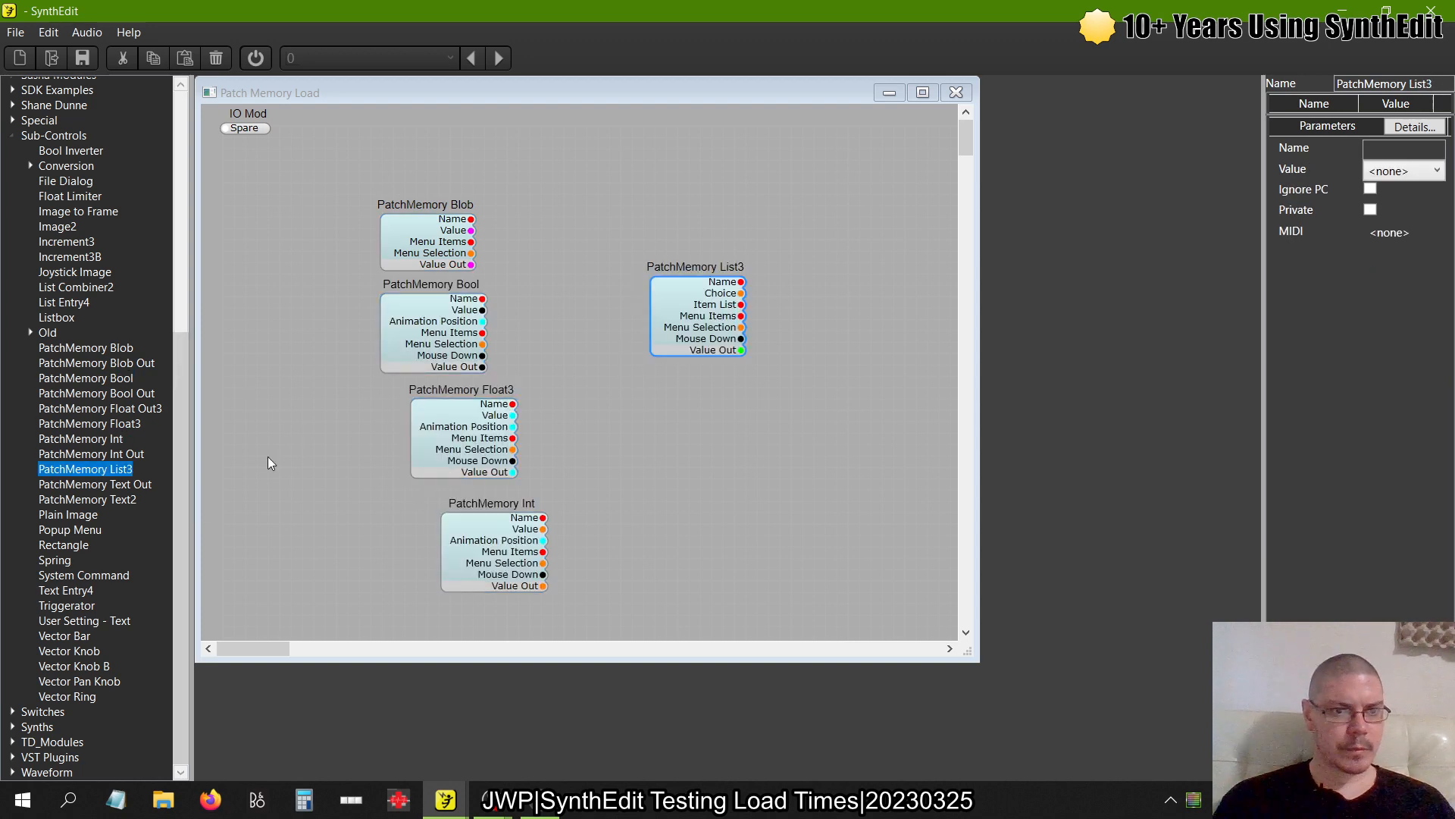
left_click_drag(130, 502, 763, 464)
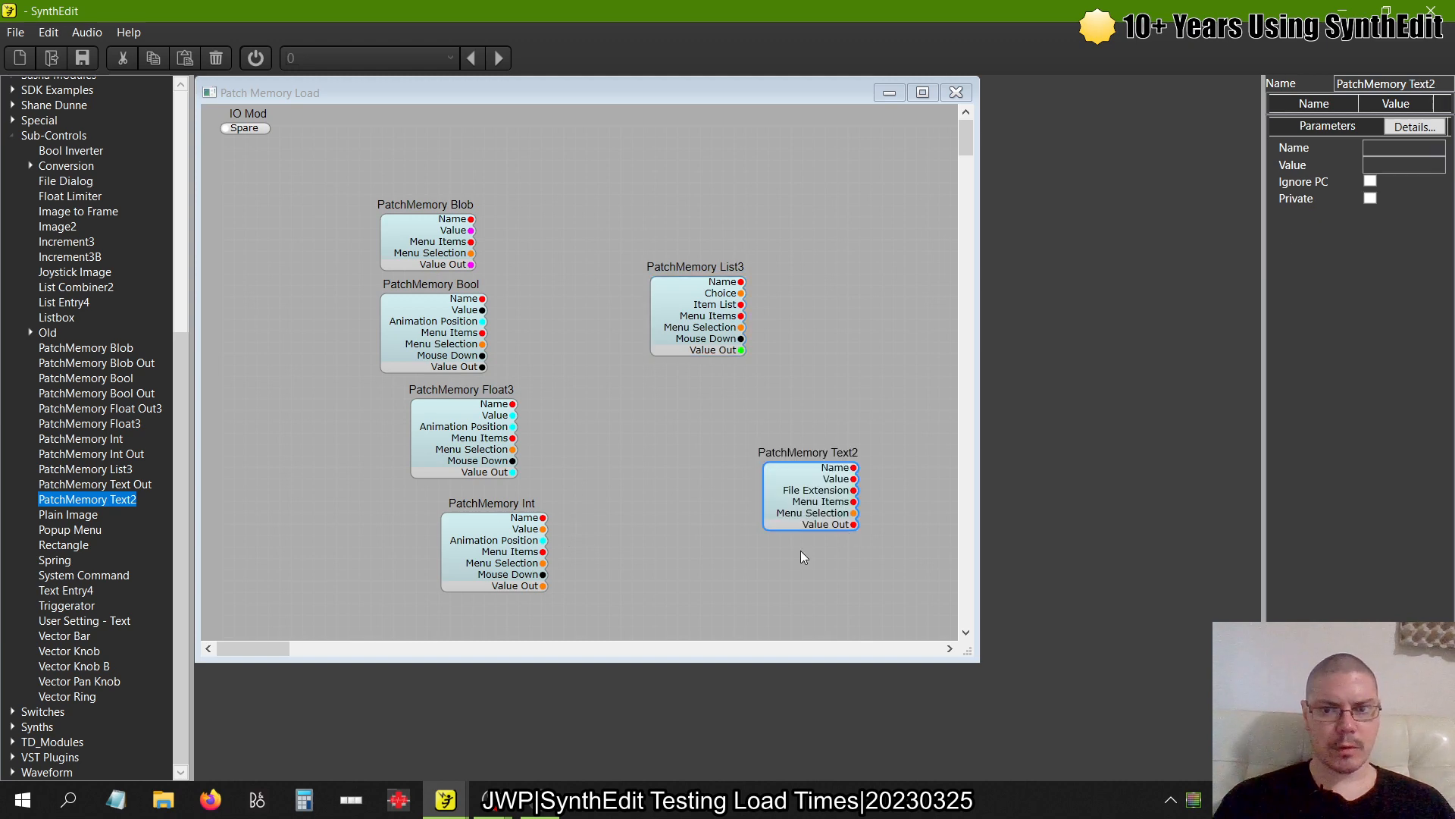
left_click(830, 517)
left_click_drag(830, 516, 717, 466)
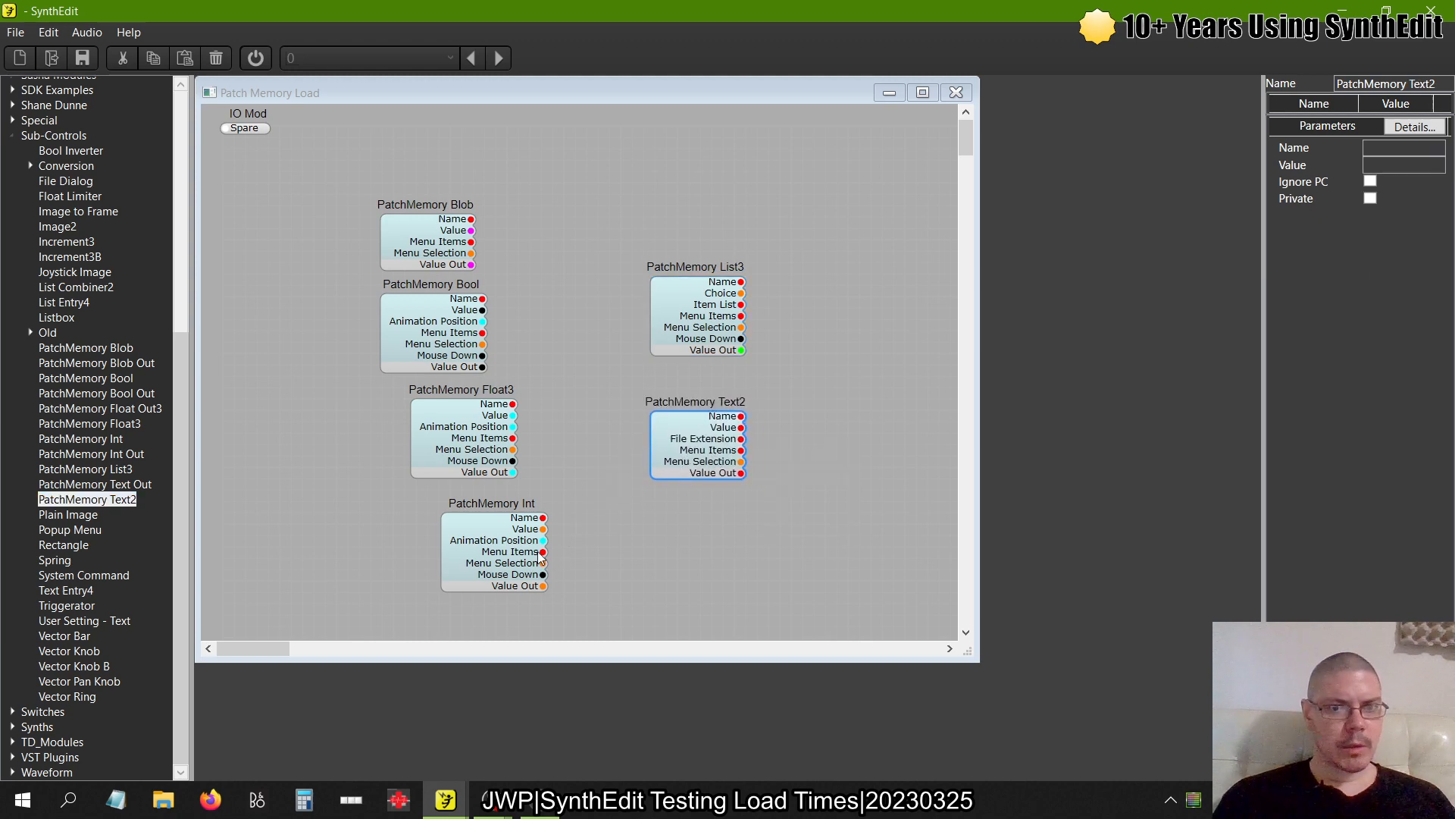
Align the PatchMemory Float3 and PatchMemory Int modules in a column directly beneath PatchMemory Bool
left_click_drag(543, 551, 384, 558)
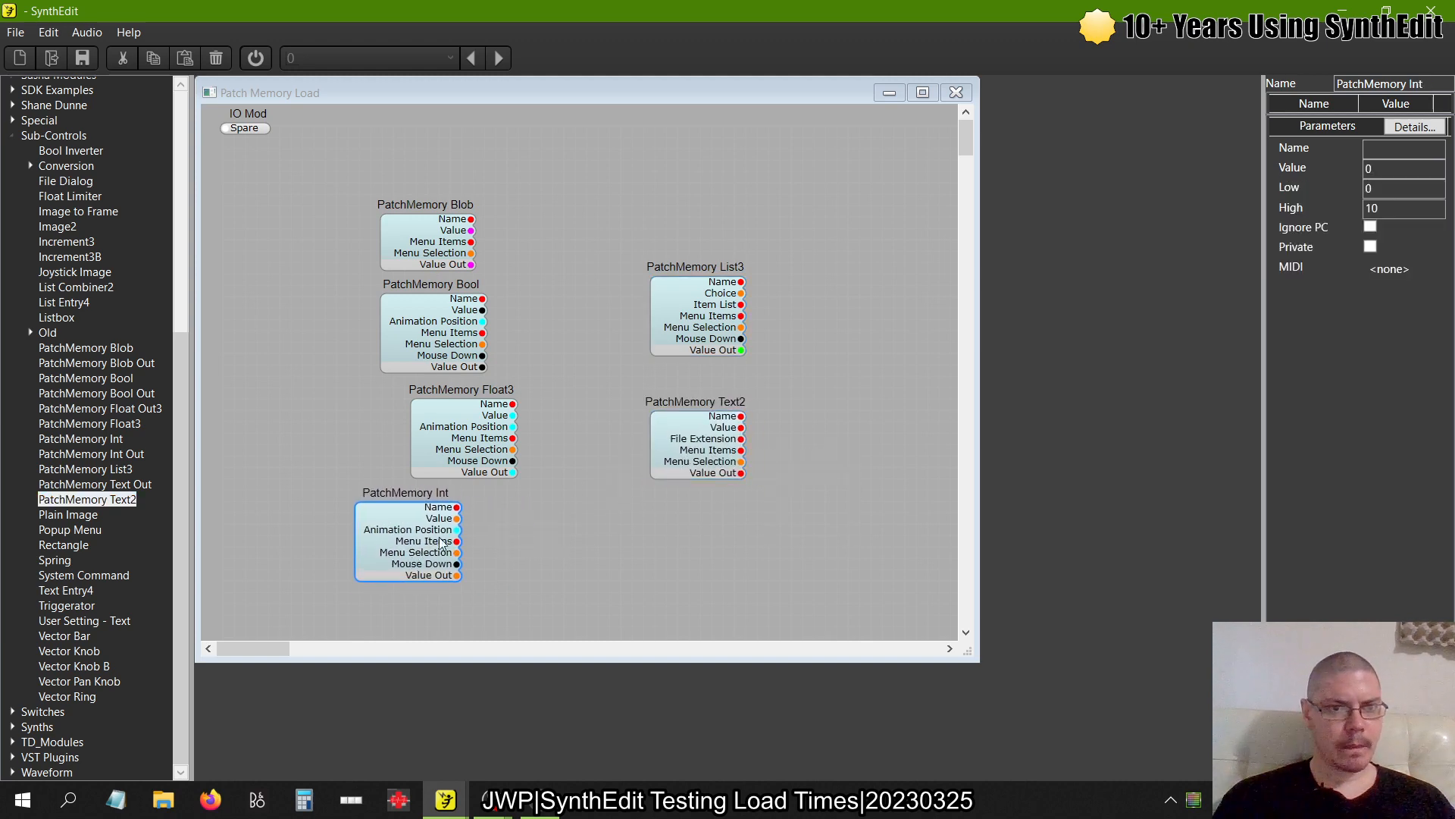
left_click(432, 440)
left_click_drag(432, 439, 388, 429)
mouse_move(385, 537)
left_mouse_down()
mouse_move(420, 526)
mouse_move(408, 526)
left_mouse_up()
left_click_drag(417, 431, 439, 441)
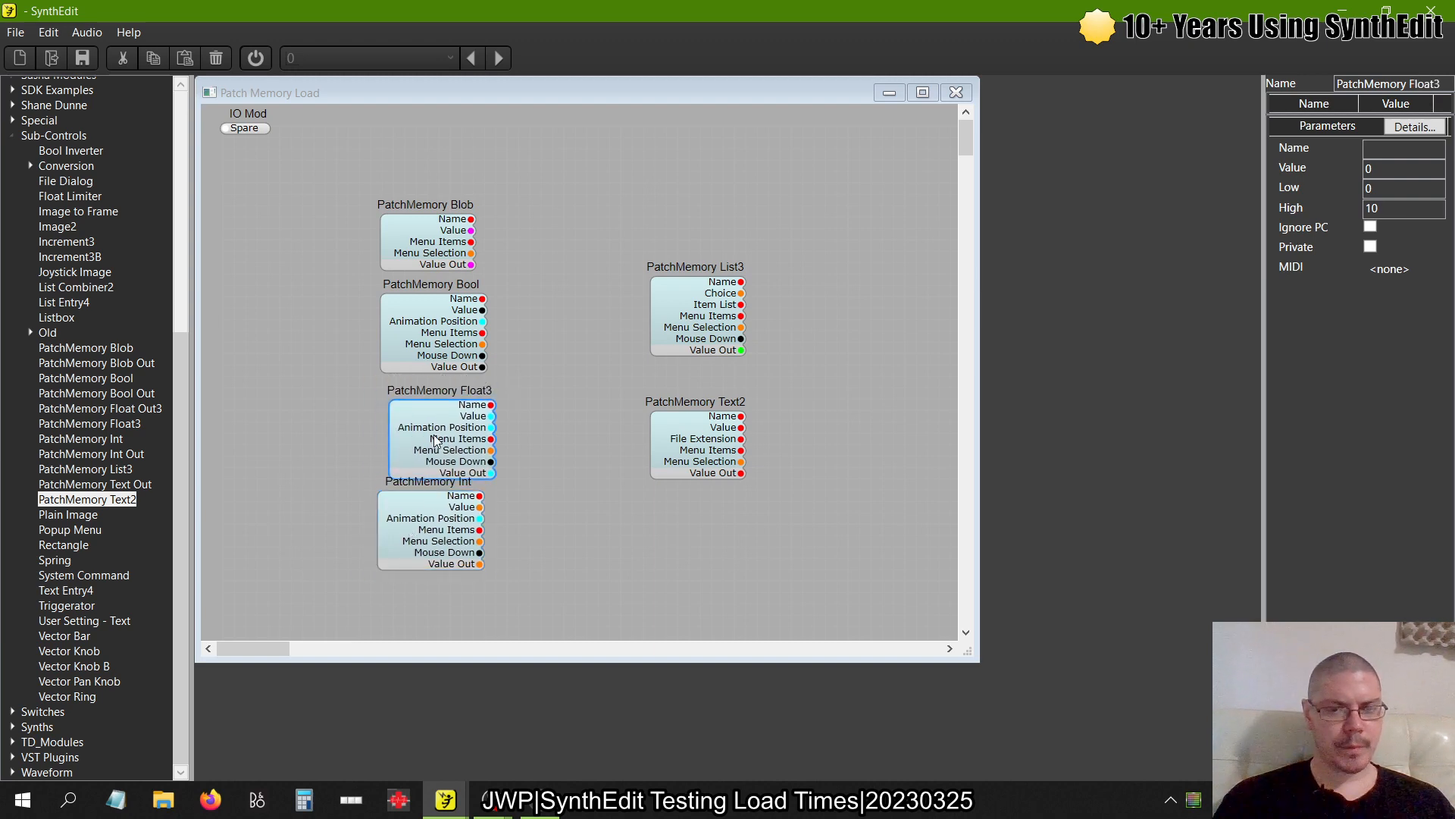
left_click(425, 524)
left_click_drag(425, 525, 436, 535)
Delete the PatchMemory Blob module and complete a single column by moving List3 above Bool and Text2 below Int
left_click(440, 246)
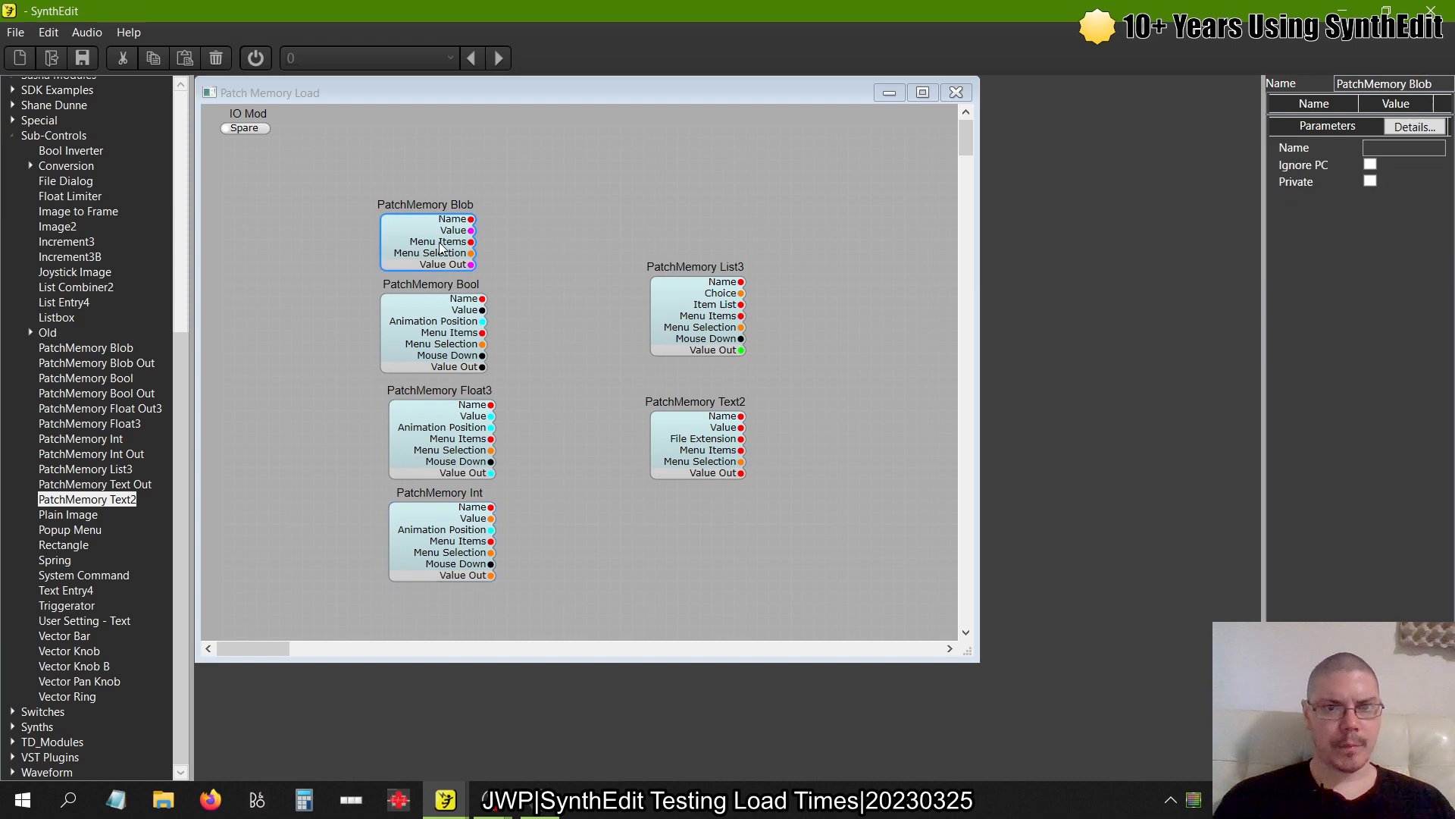
key("Delete")
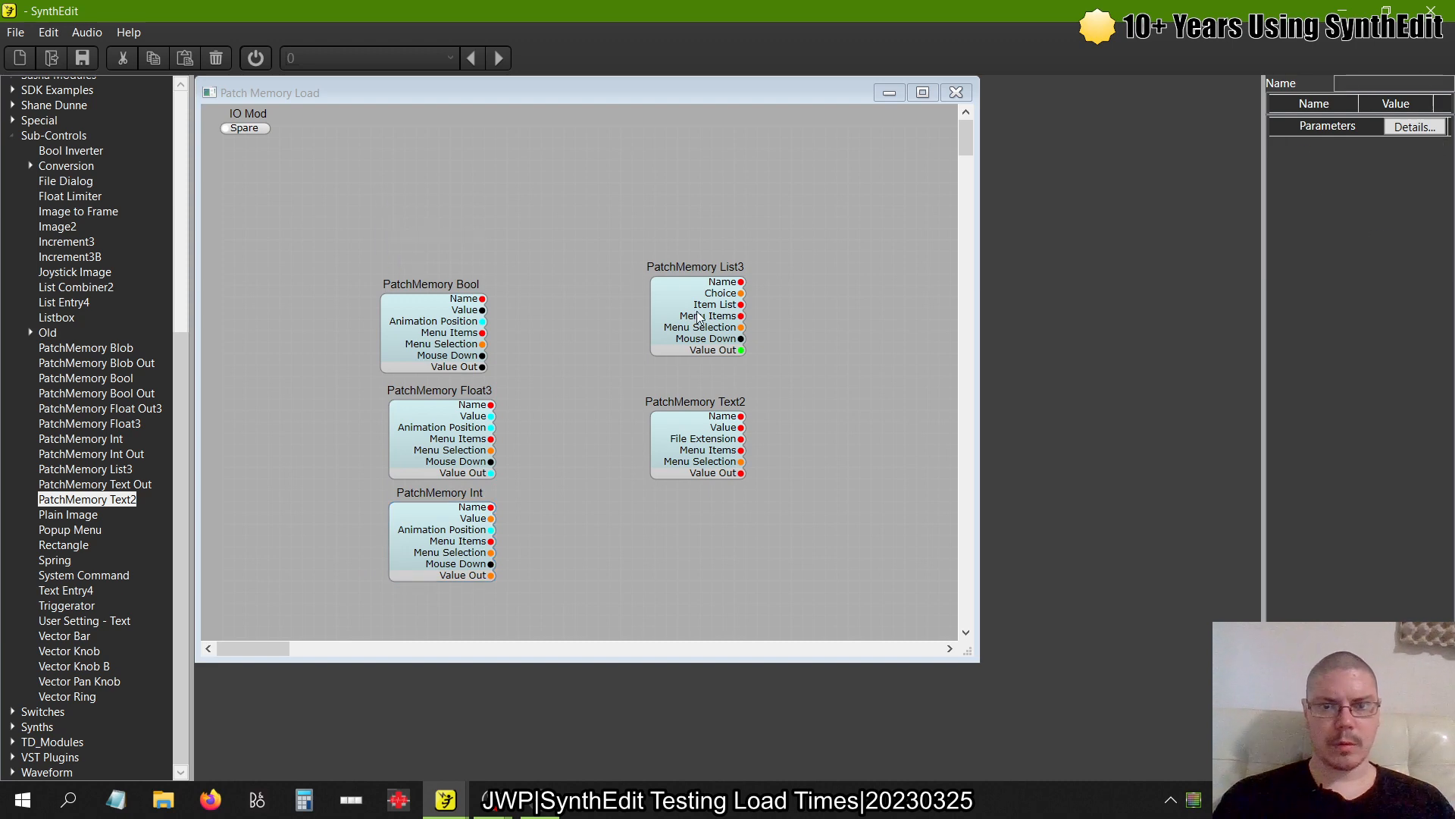
left_click_drag(696, 310, 435, 231)
left_click_drag(710, 440, 464, 460)
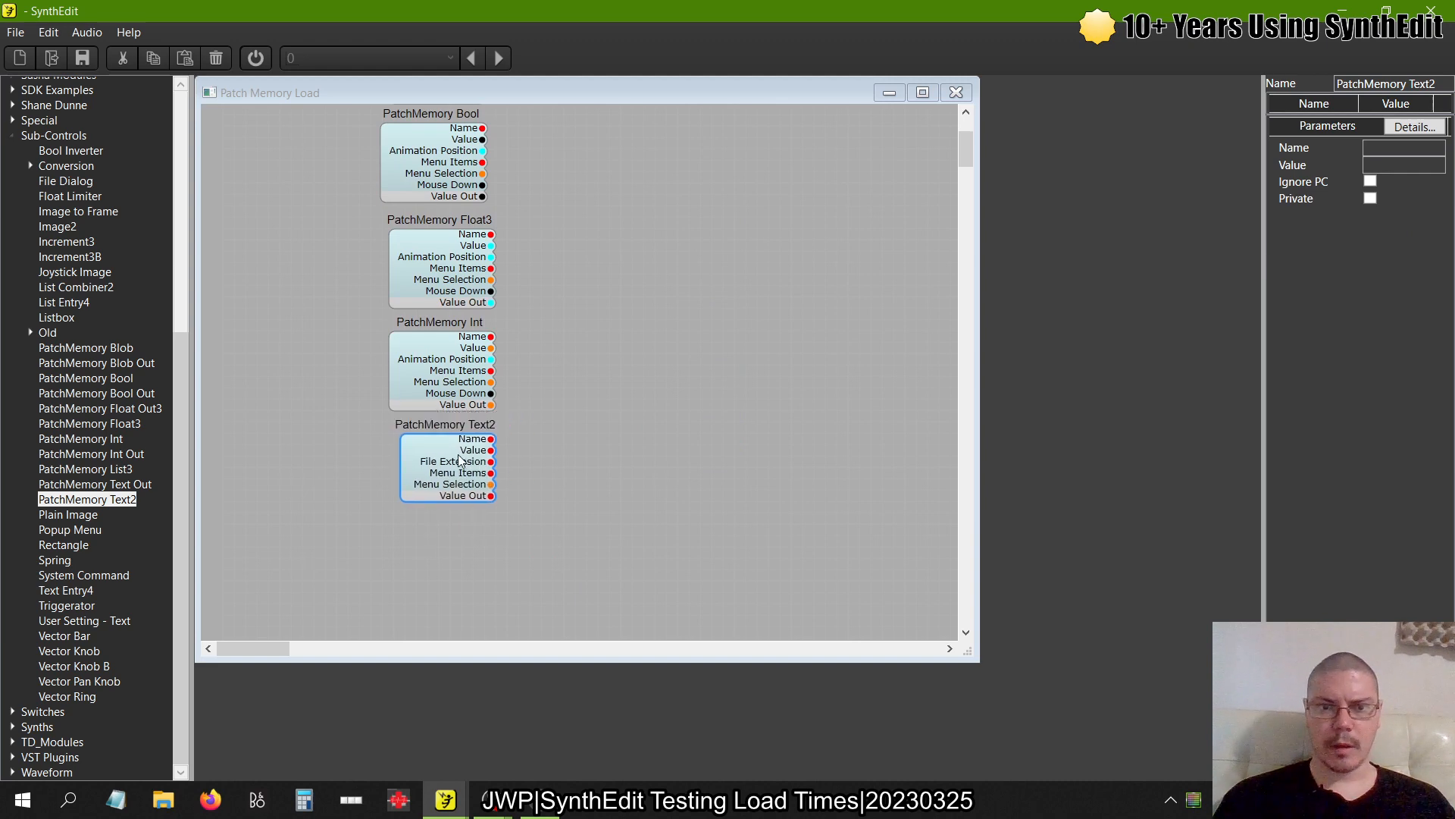
scroll(562, 439, "up", 3)
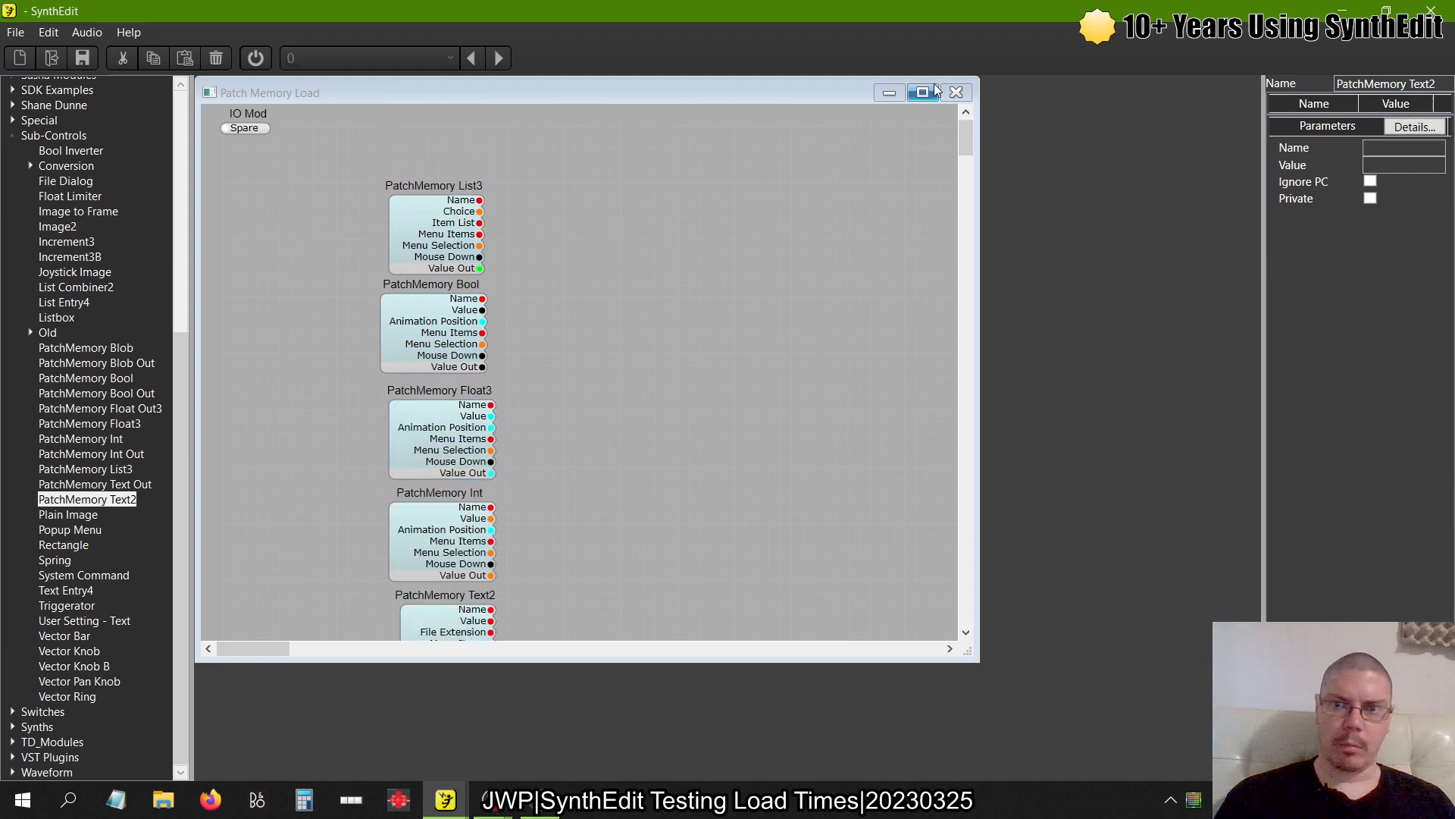
Reposition and reopen the Patch Memory Load container, and place a second IO Mod to the far right of the PatchMemory column
left_click(956, 93)
left_click_drag(581, 294, 650, 325)
double_click(650, 324)
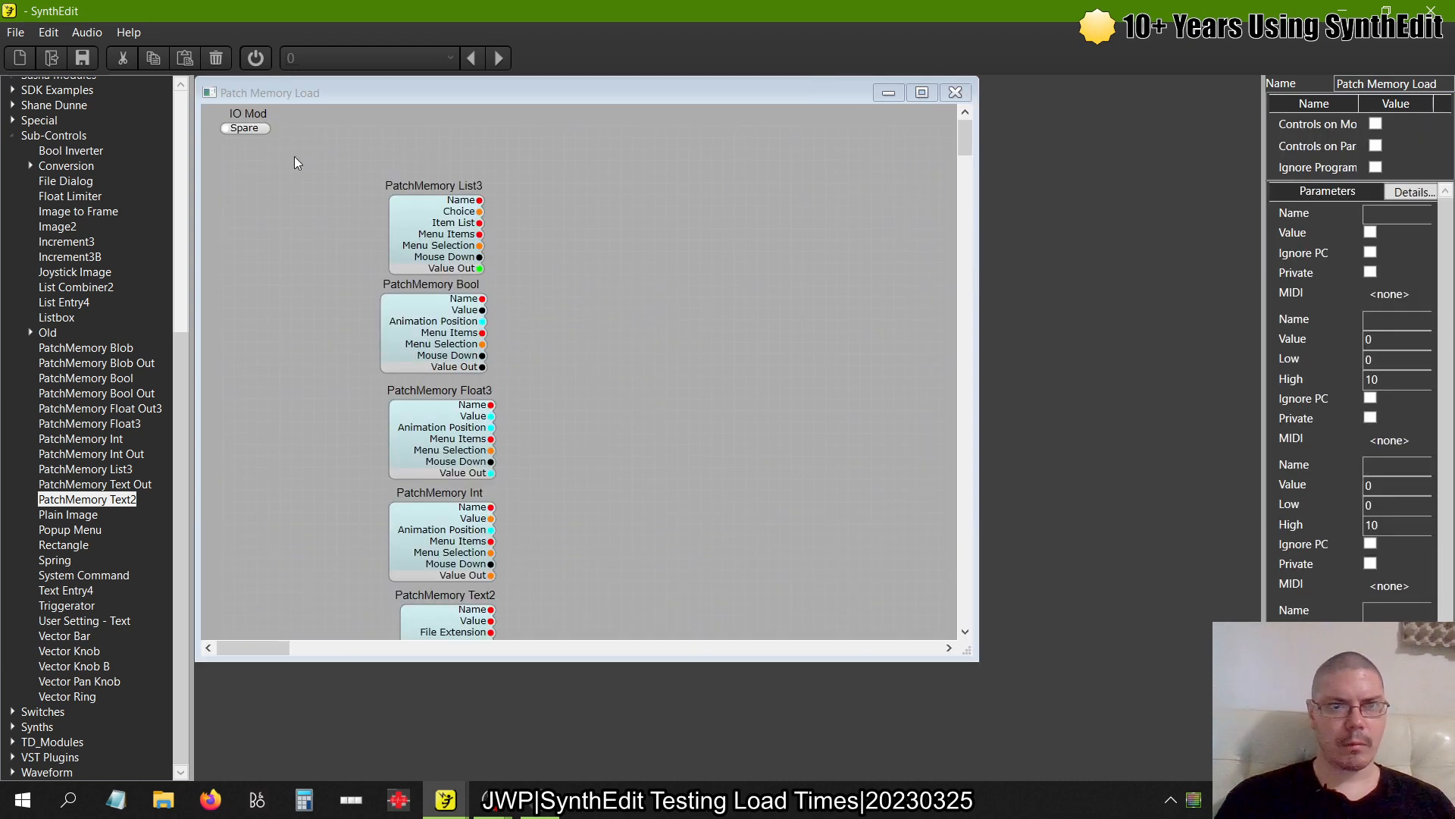
scroll(287, 220, "down", 2)
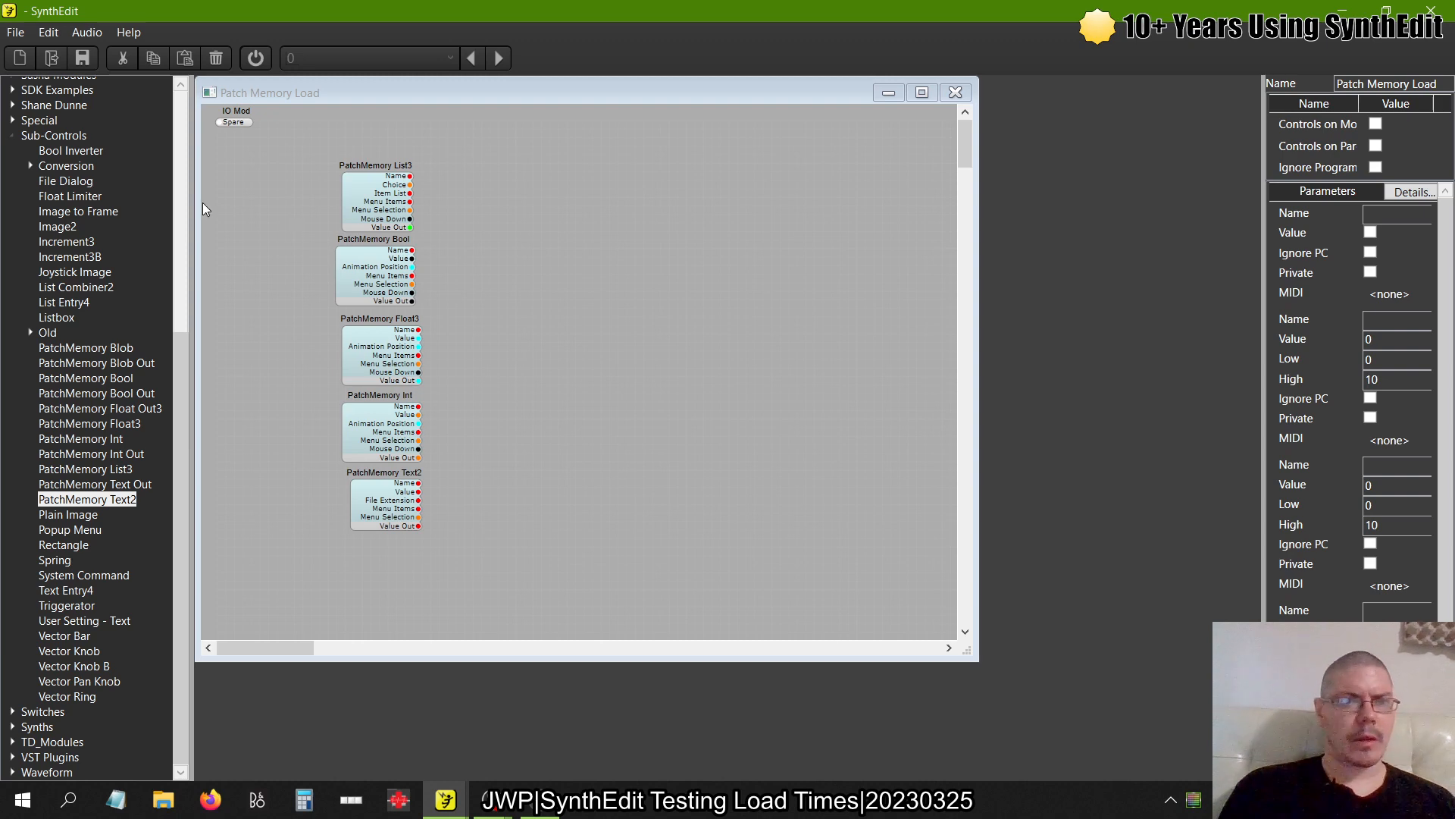
scroll(40, 174, "up", 9)
left_click_drag(40, 101, 754, 157)
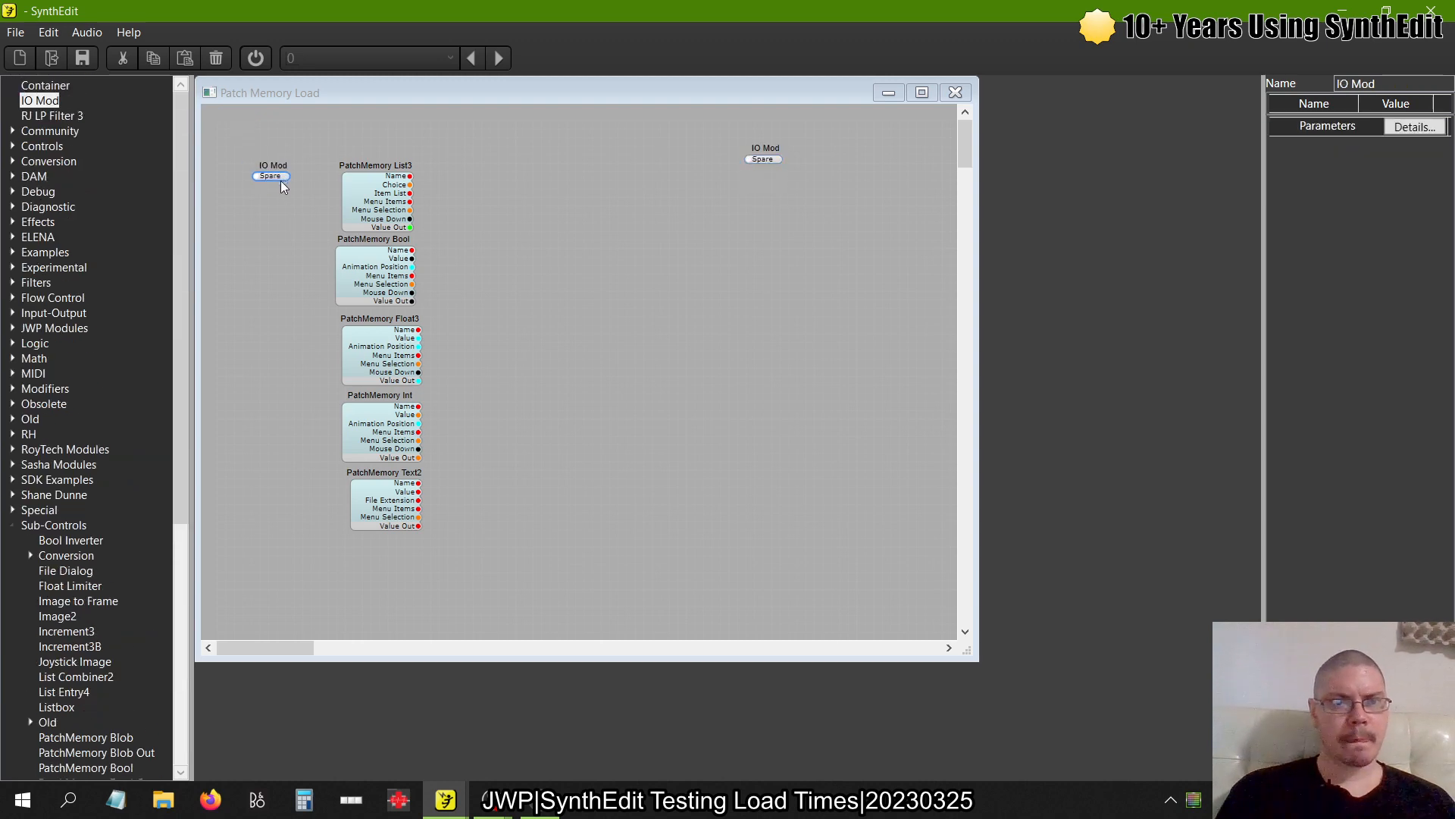
left_click(15, 32)
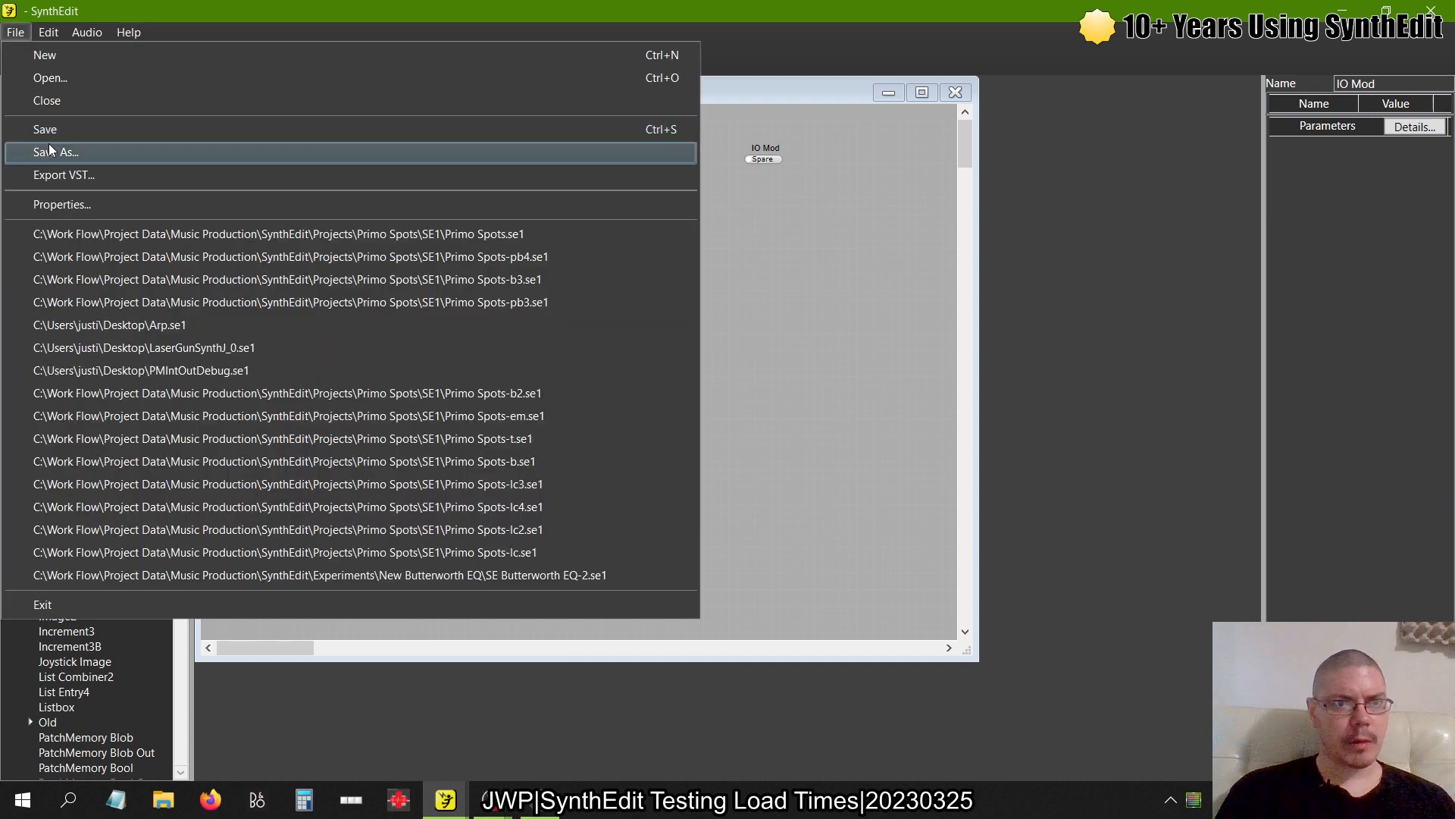
left_click(49, 145)
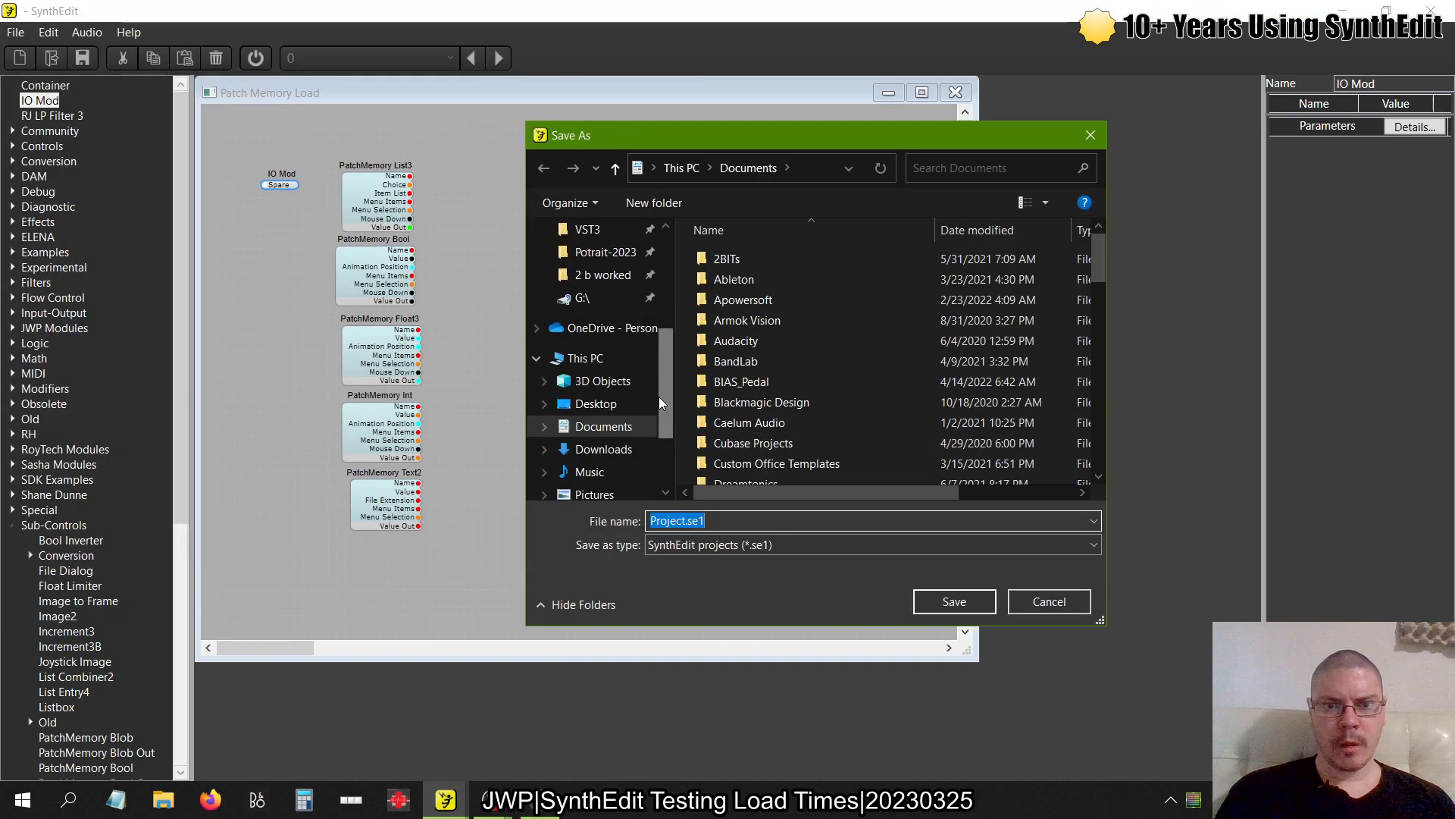
scroll(644, 394, "up", 5)
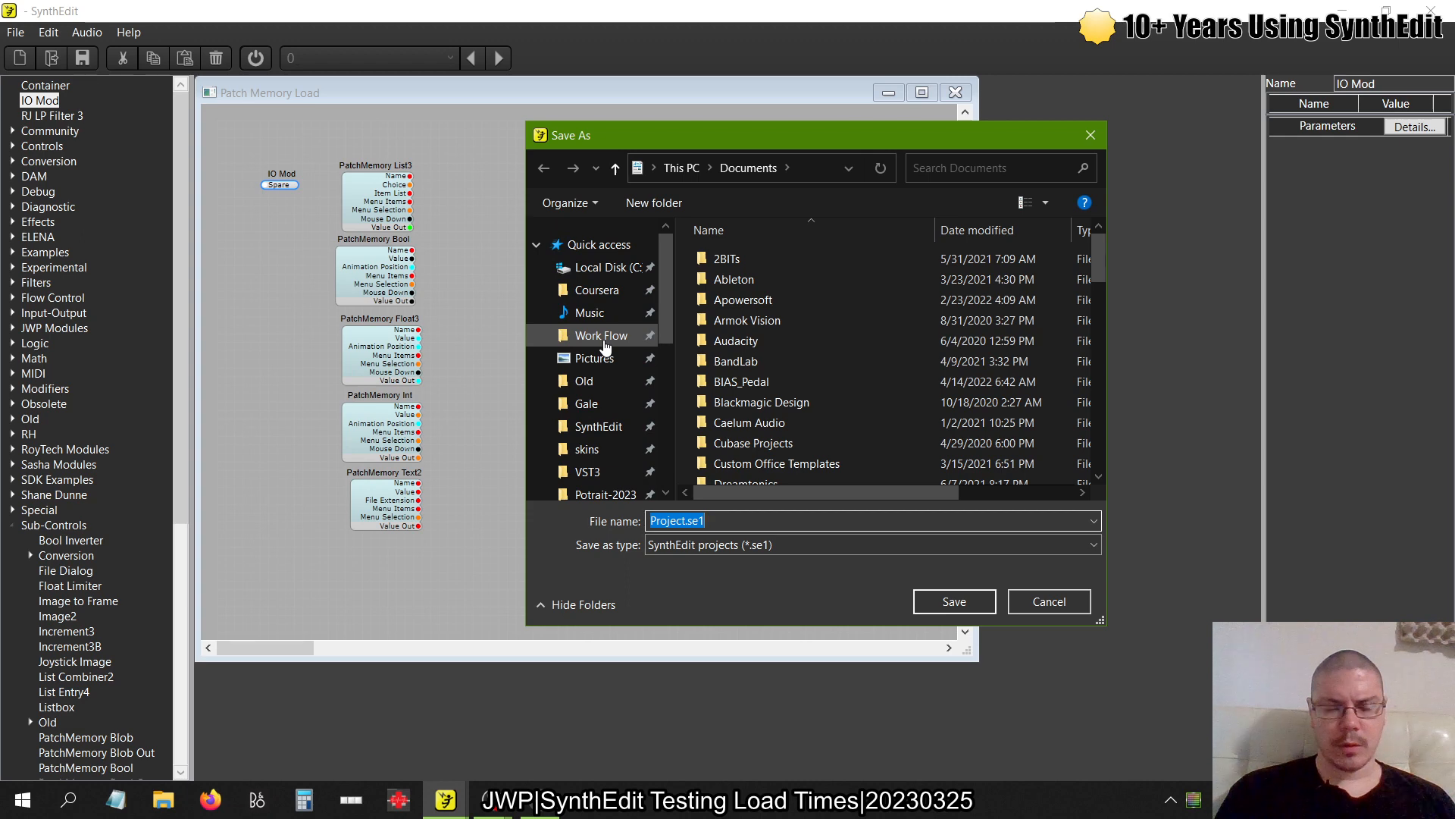
left_click(442, 320)
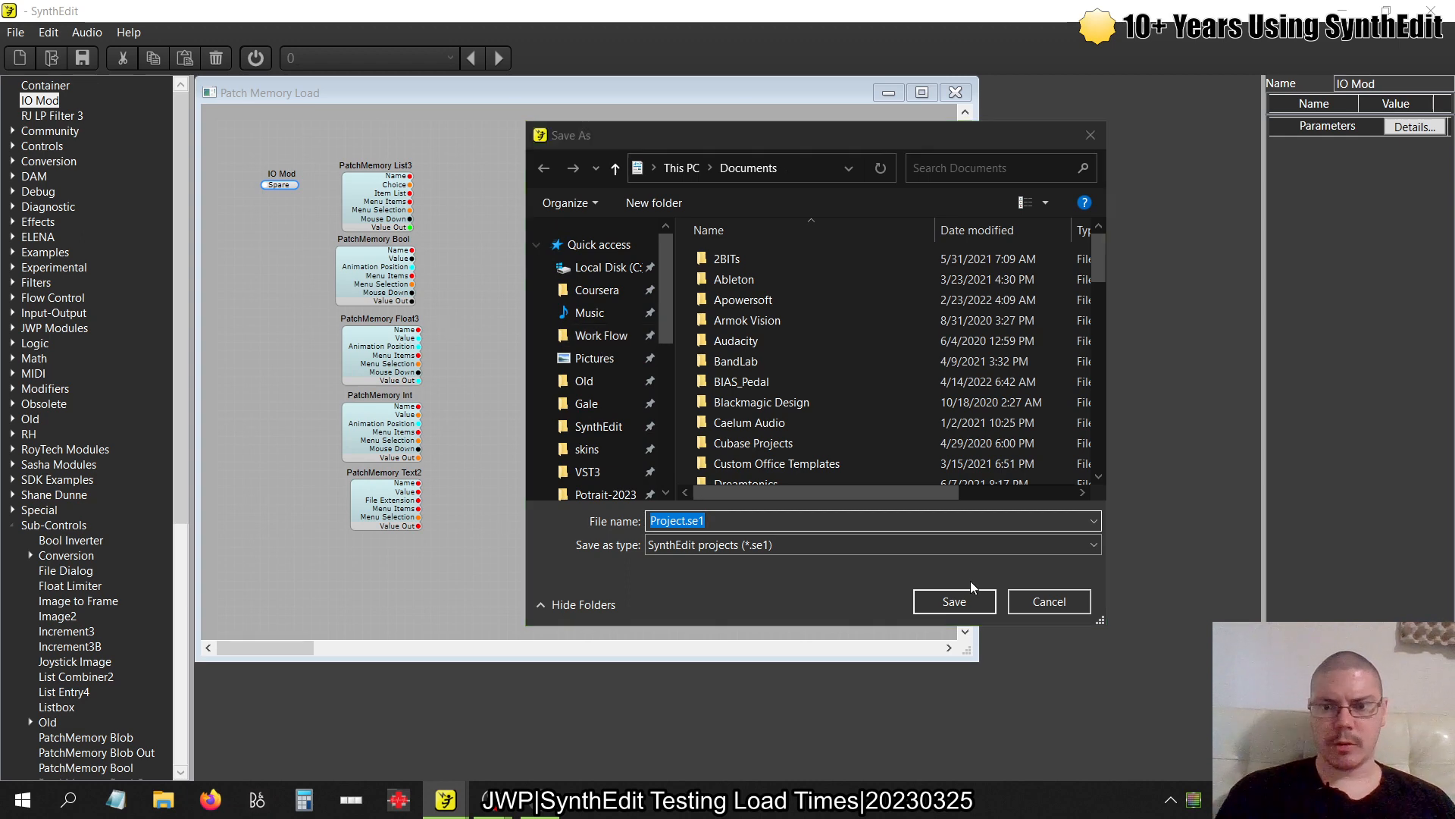
left_click(1031, 607)
Duplicate the column of five PatchMemory modules three times, placing the copies side by side to the right of the original
left_click_drag(493, 547, 344, 153)
key("ctrl+c")
key("ctrl+v")
left_click_drag(411, 241, 487, 210)
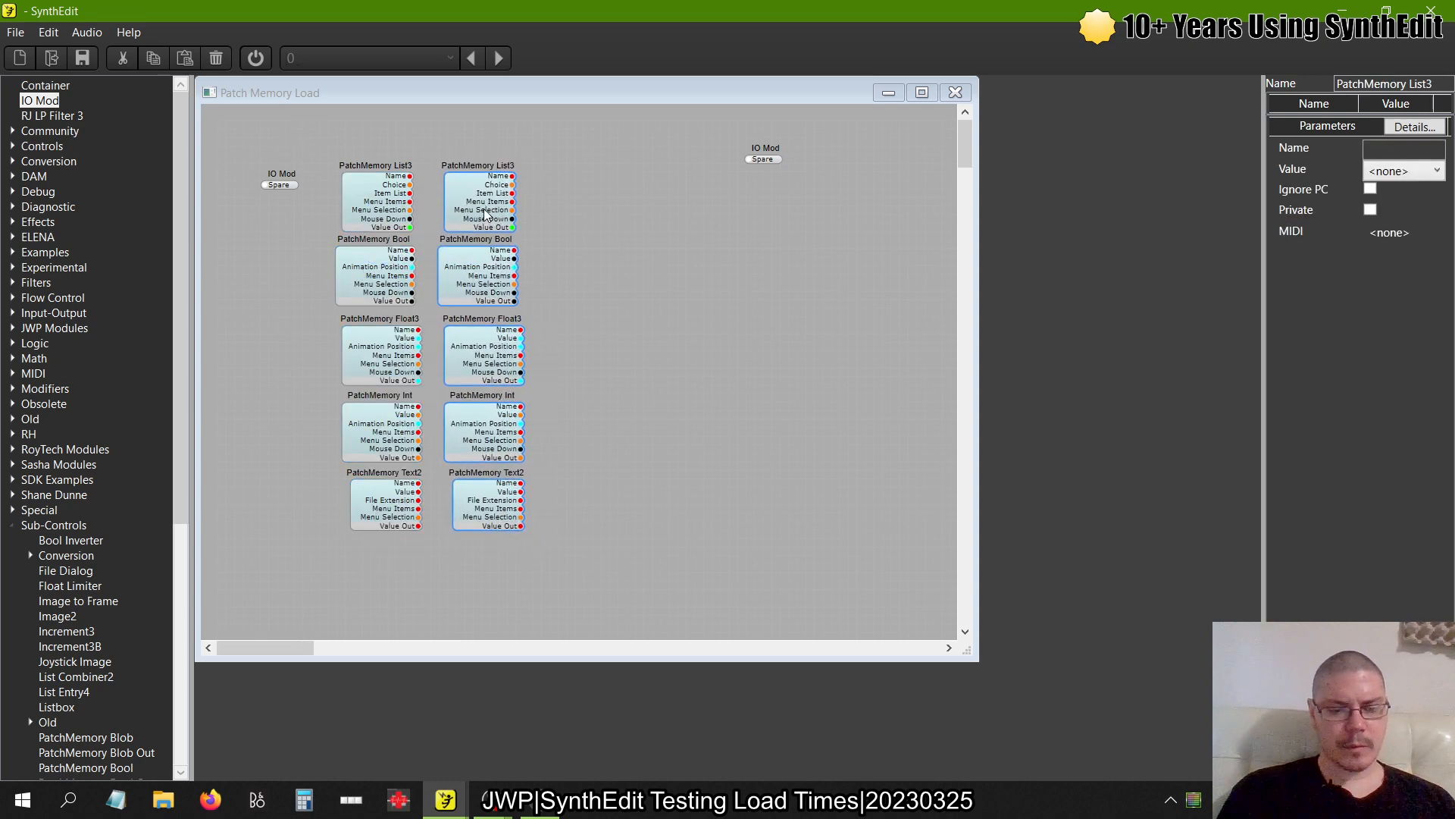
key("ctrl+v")
left_click_drag(422, 253, 605, 210)
key("ctrl+v")
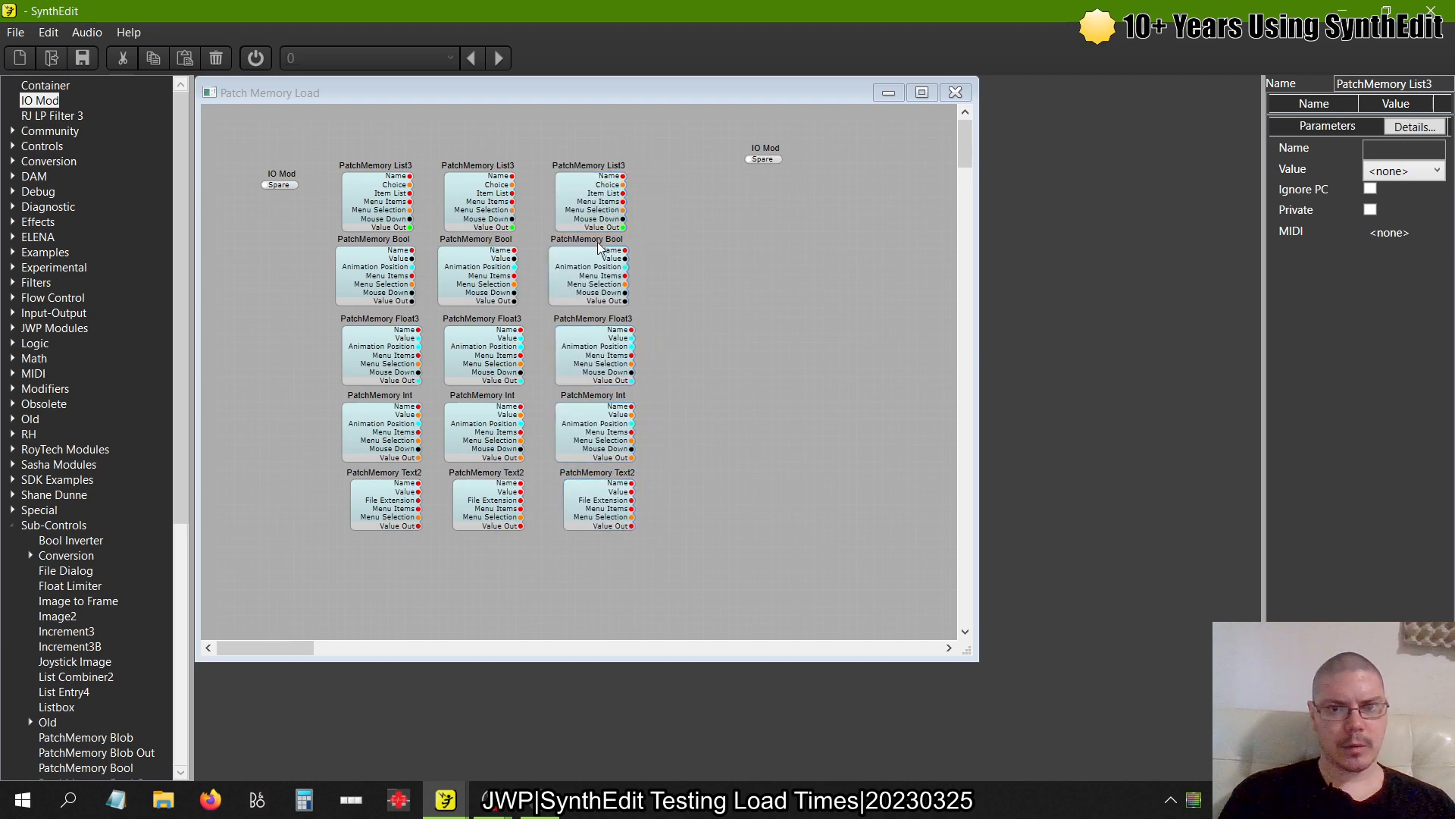
left_click_drag(425, 245, 685, 222)
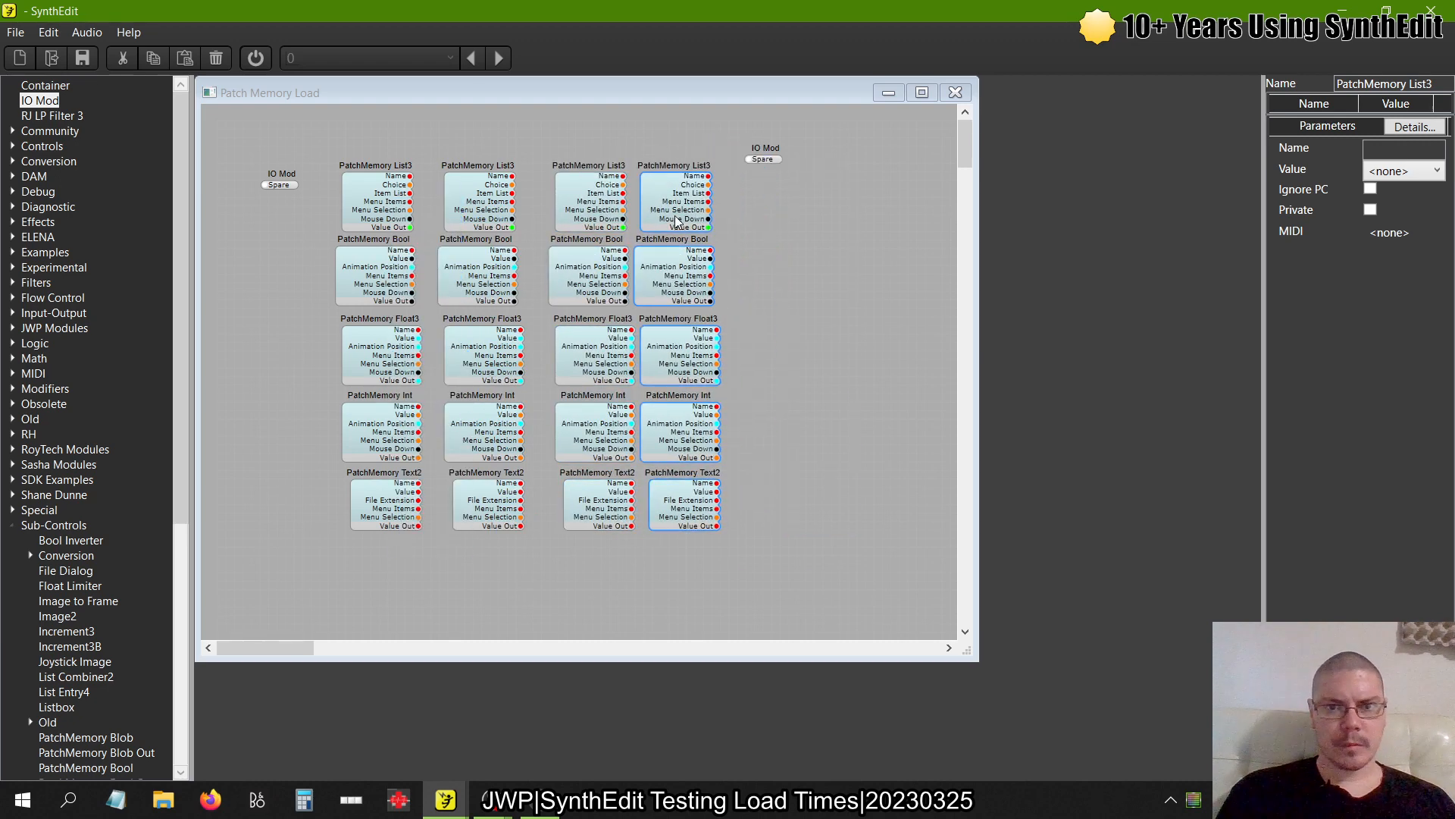
Move the right-hand IO Mod farther right and paste a fifth column of PatchMemory modules beside the fourth
left_click_drag(775, 162, 850, 163)
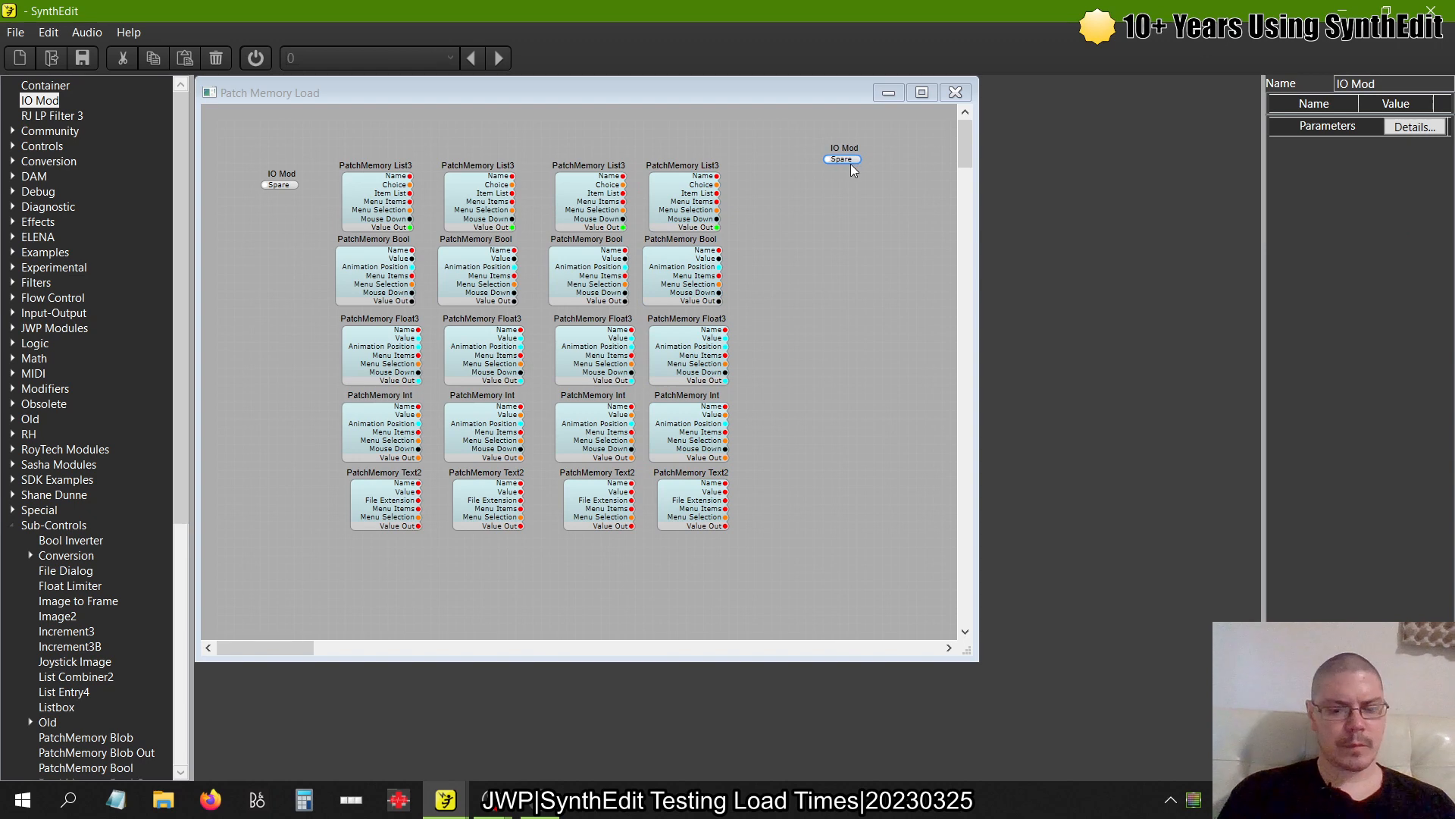
key("ctrl+v")
left_click_drag(362, 255, 732, 196)
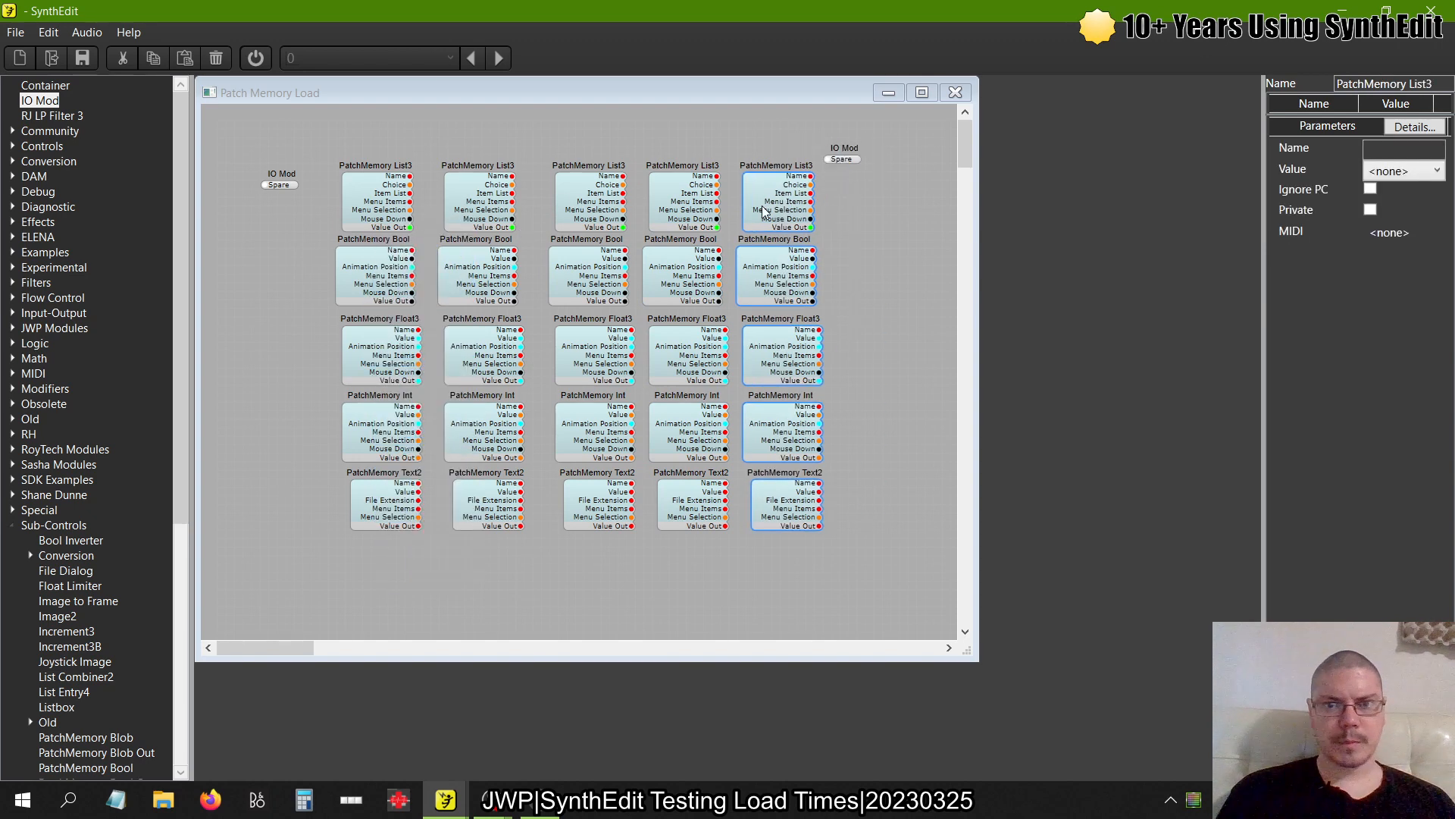
left_click(876, 277)
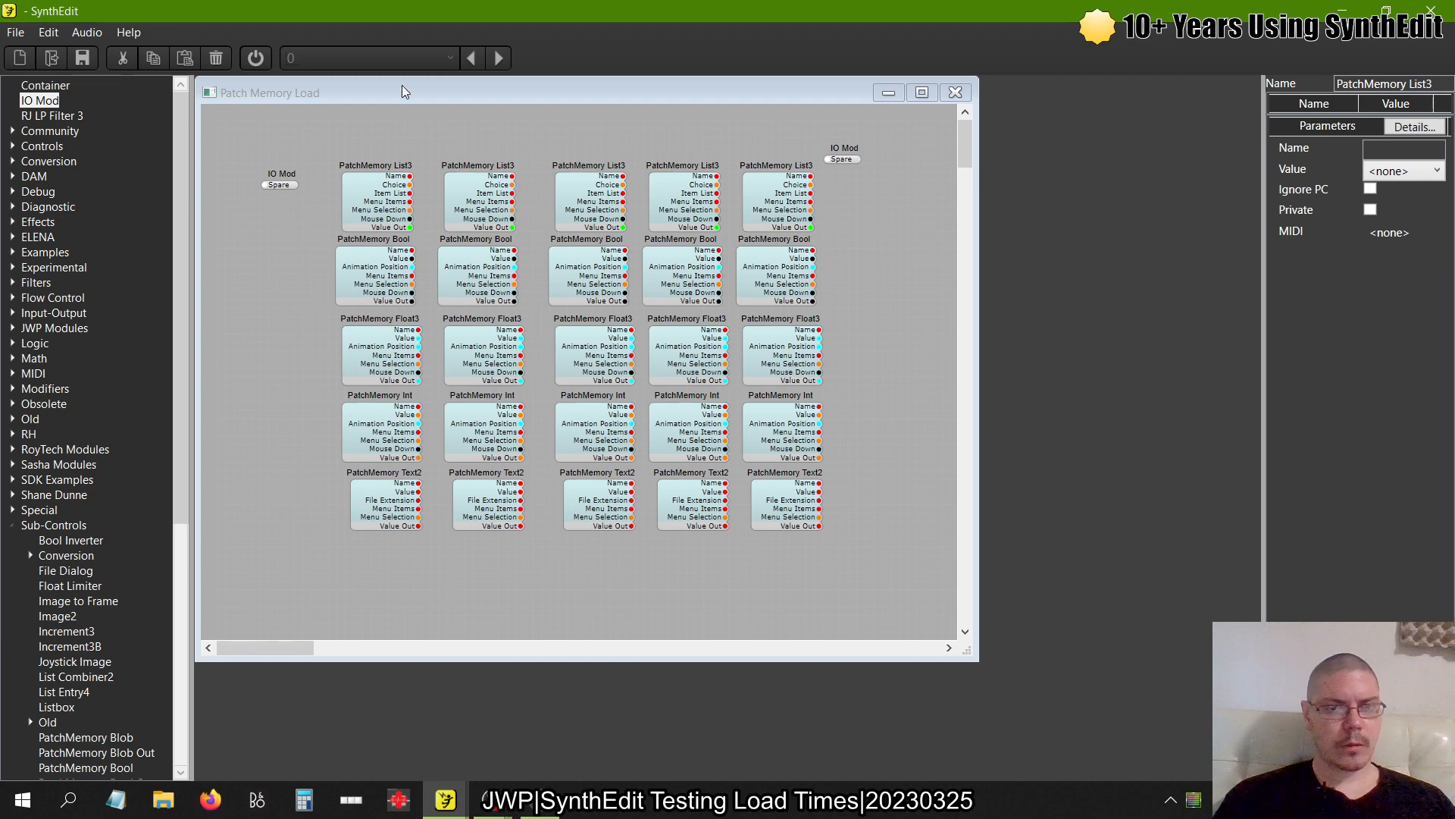
Save the project in the Load Times folder as Patch Memory Load.se1
key("ctrl+s")
left_click(752, 259)
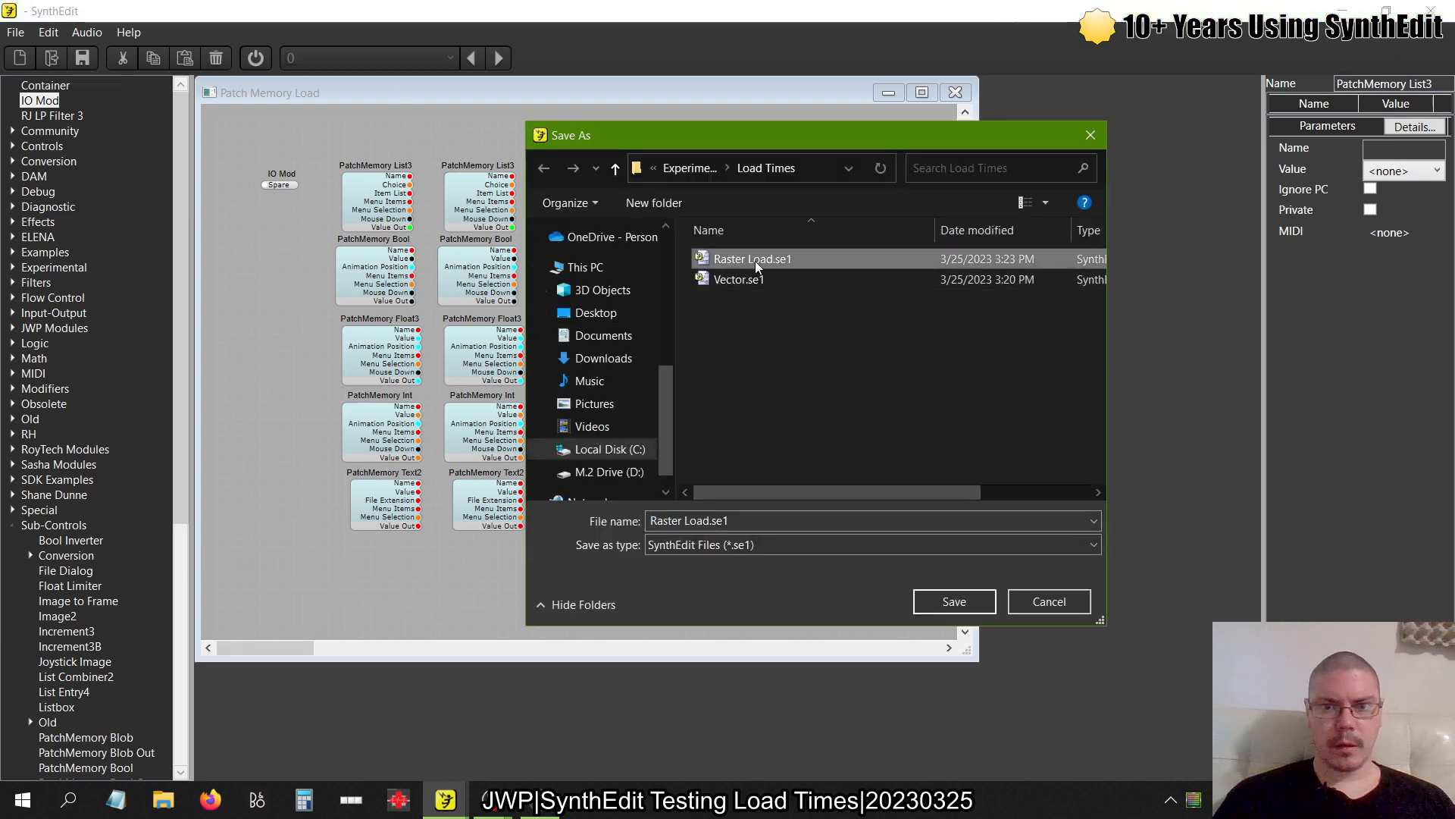
left_click(683, 520)
left_click(683, 520)
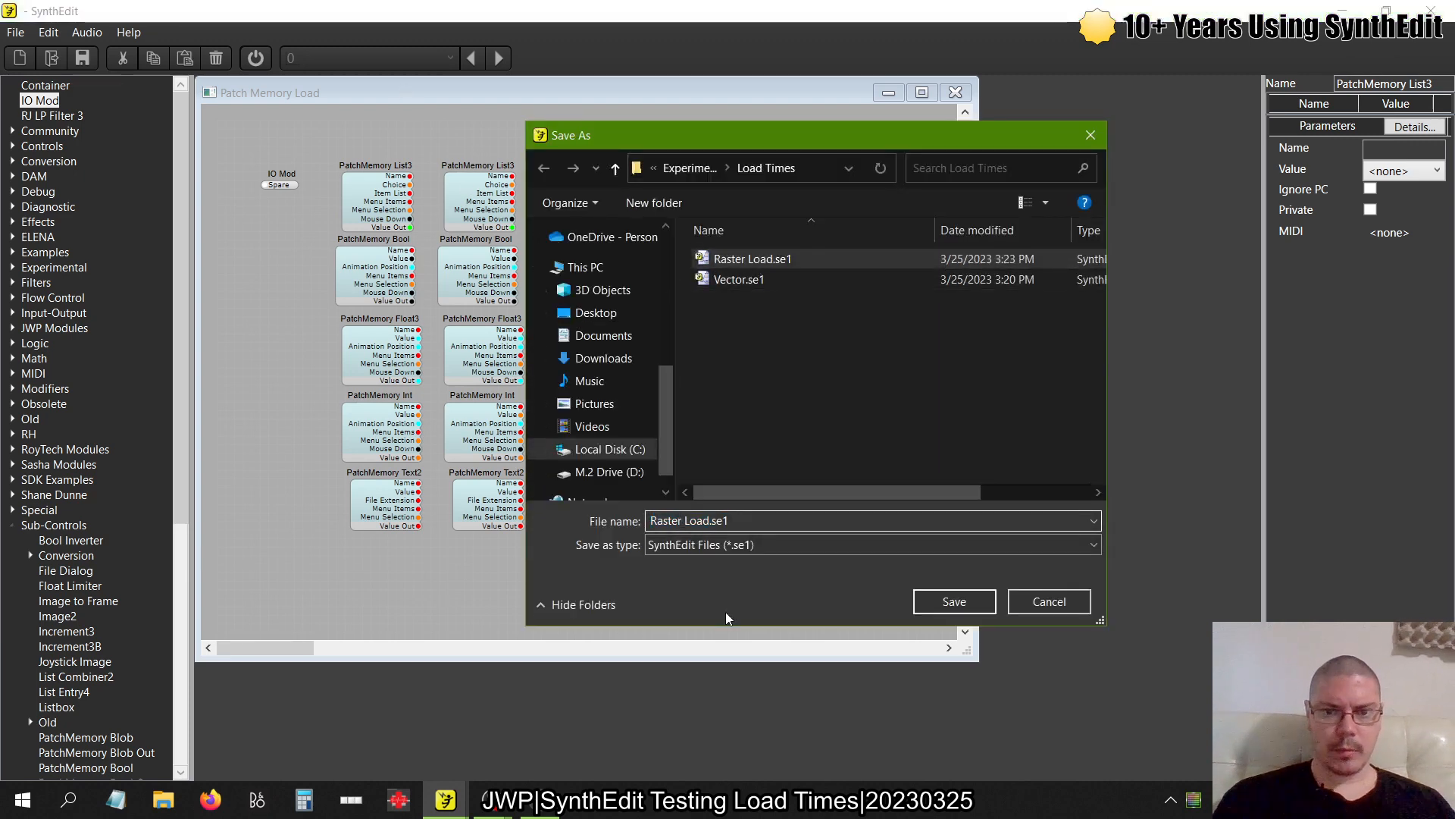
key("ctrl+shift+Left")
type("Patch")
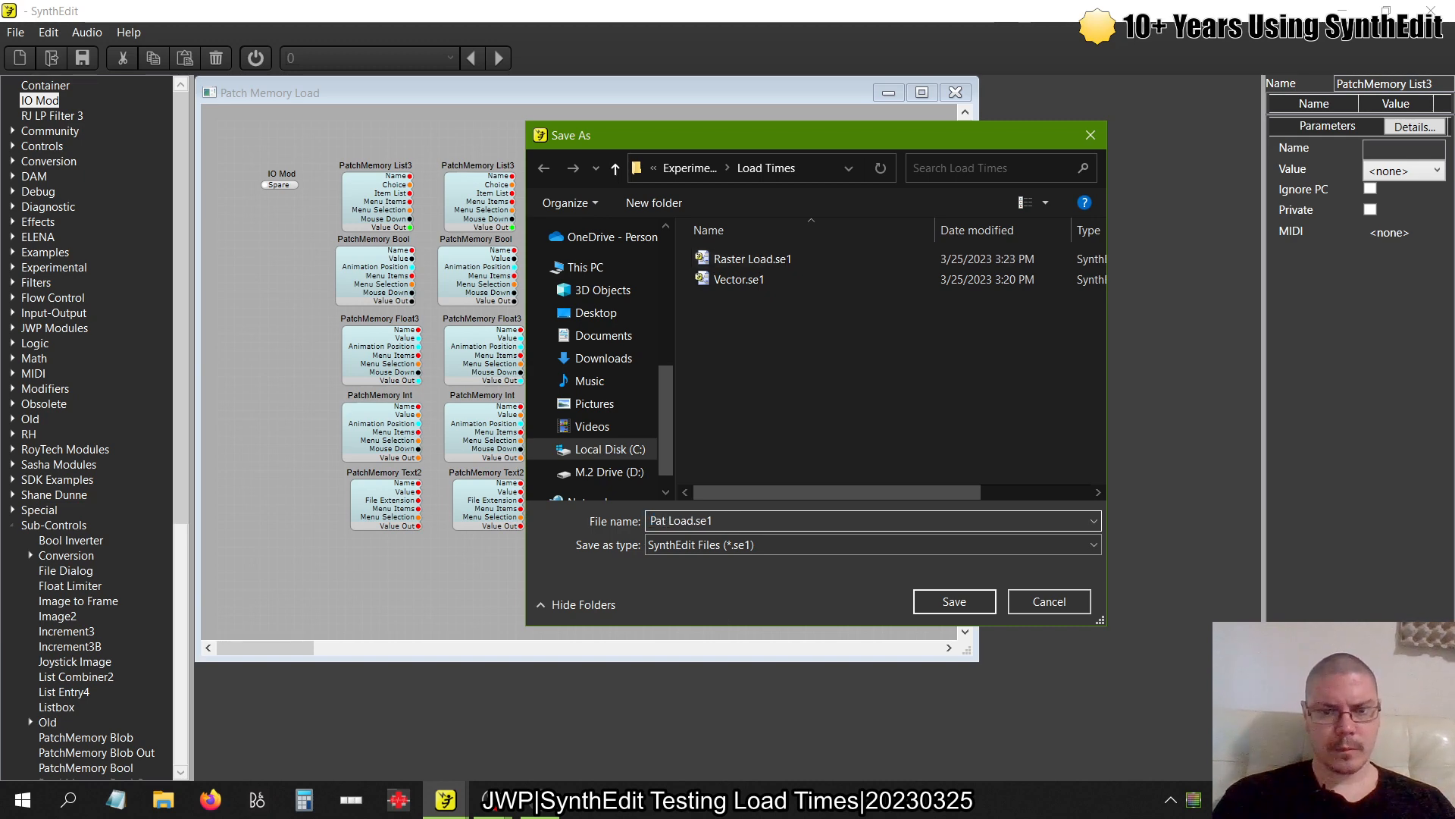
type(" Memory")
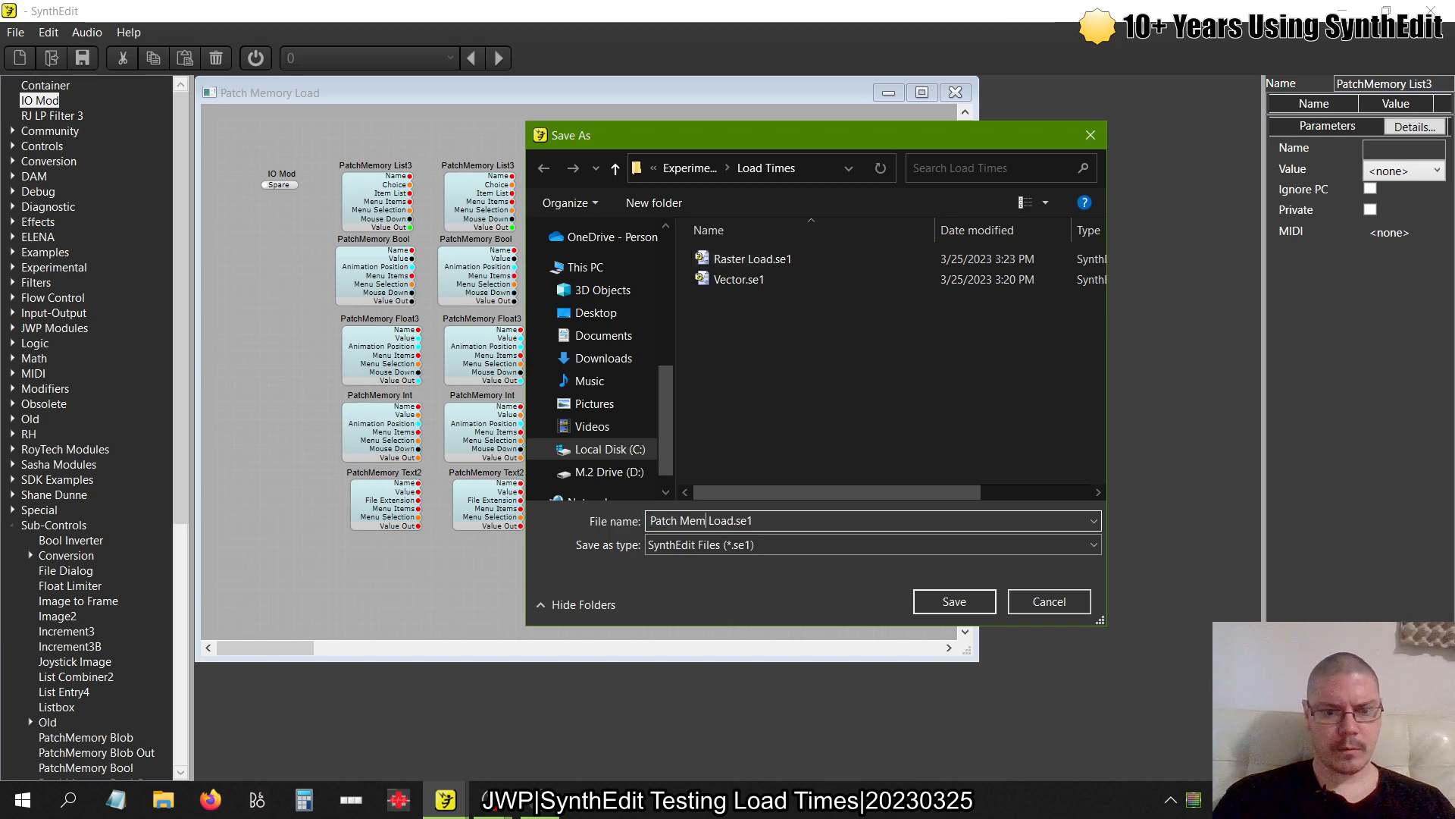
key("Return")
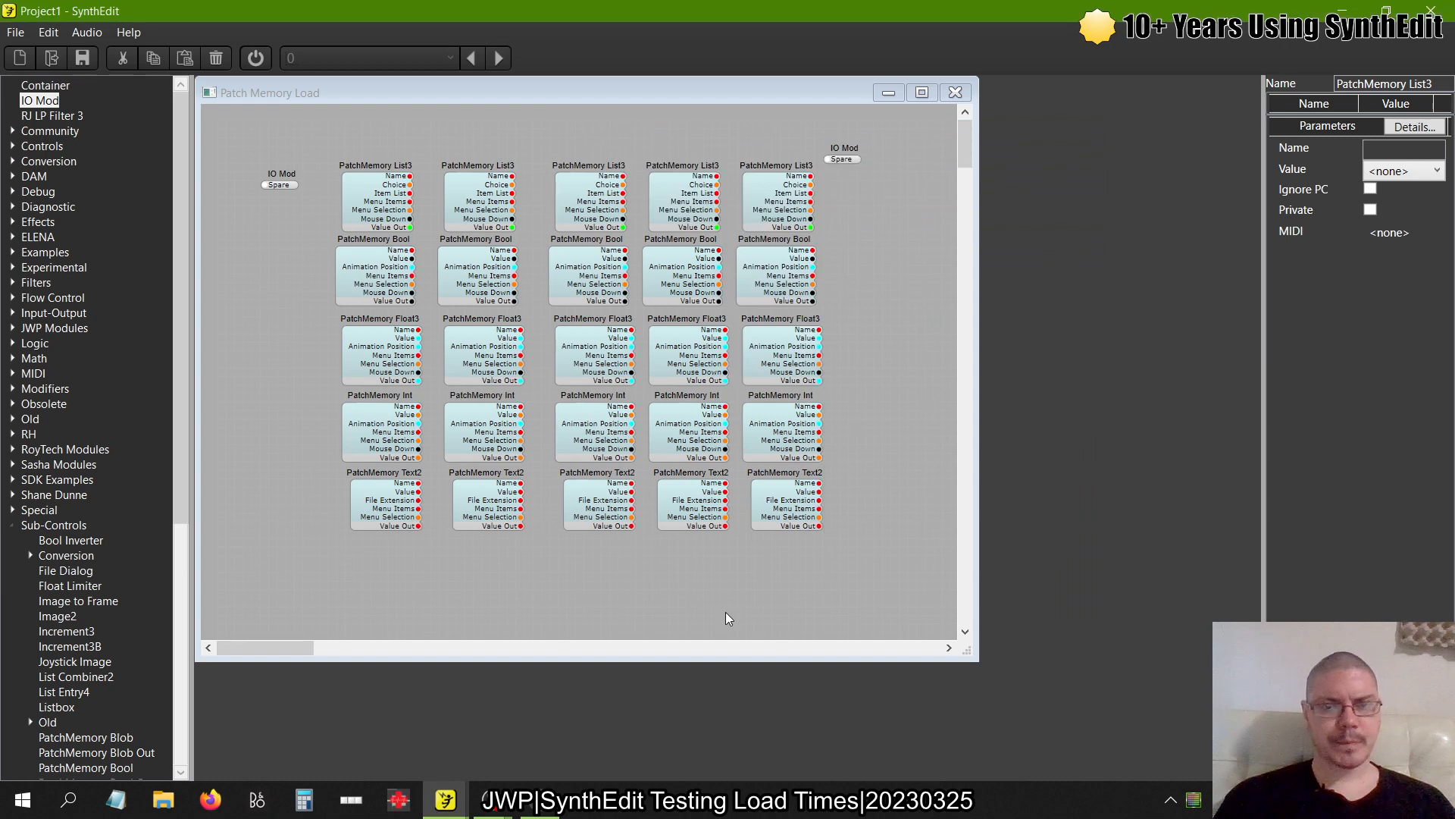
Export Patch Memory Load as a VST3 plugin with the number of presets set to 128
left_click(28, 36)
left_click(65, 171)
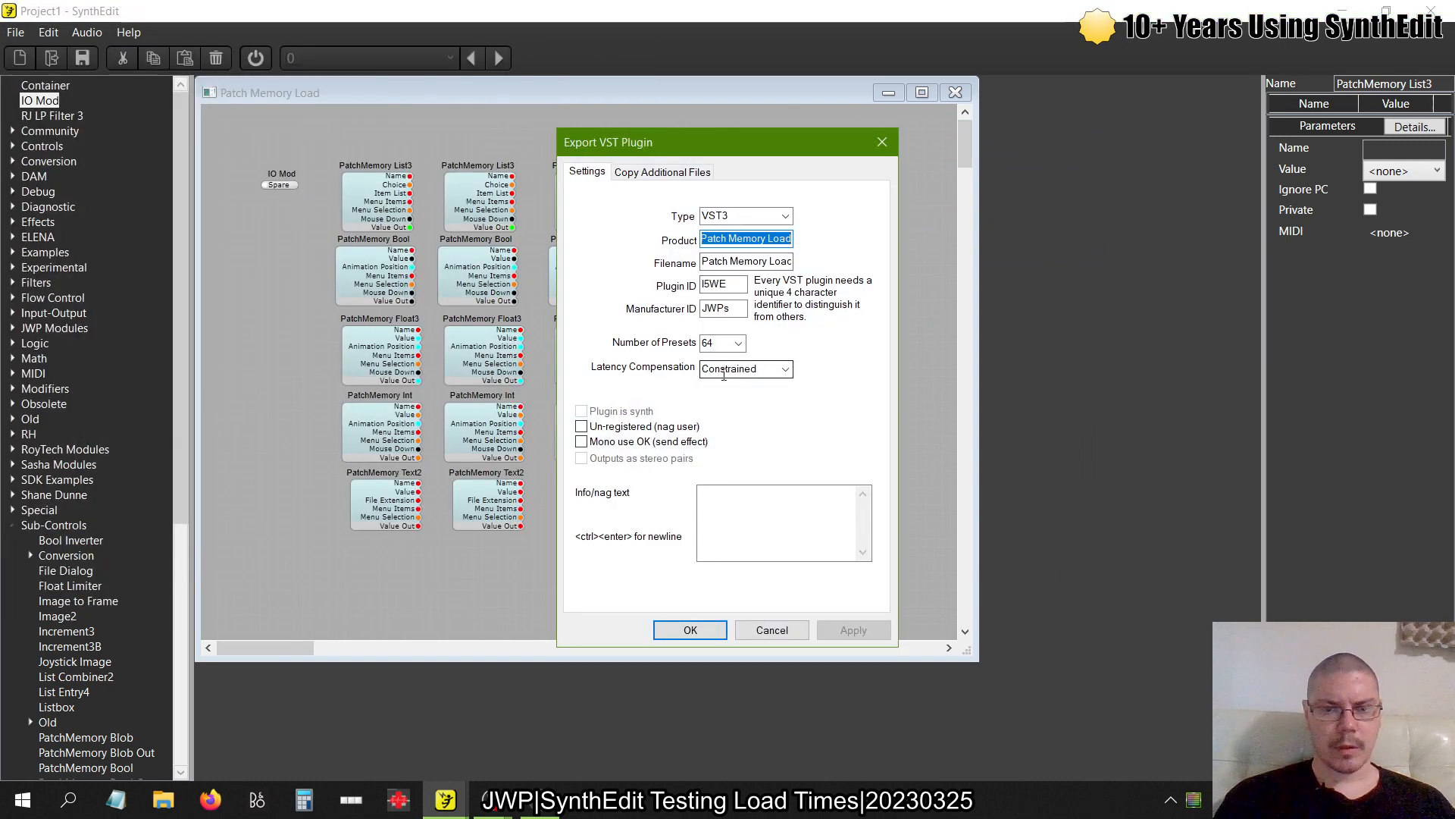
left_click(728, 343)
left_click(726, 421)
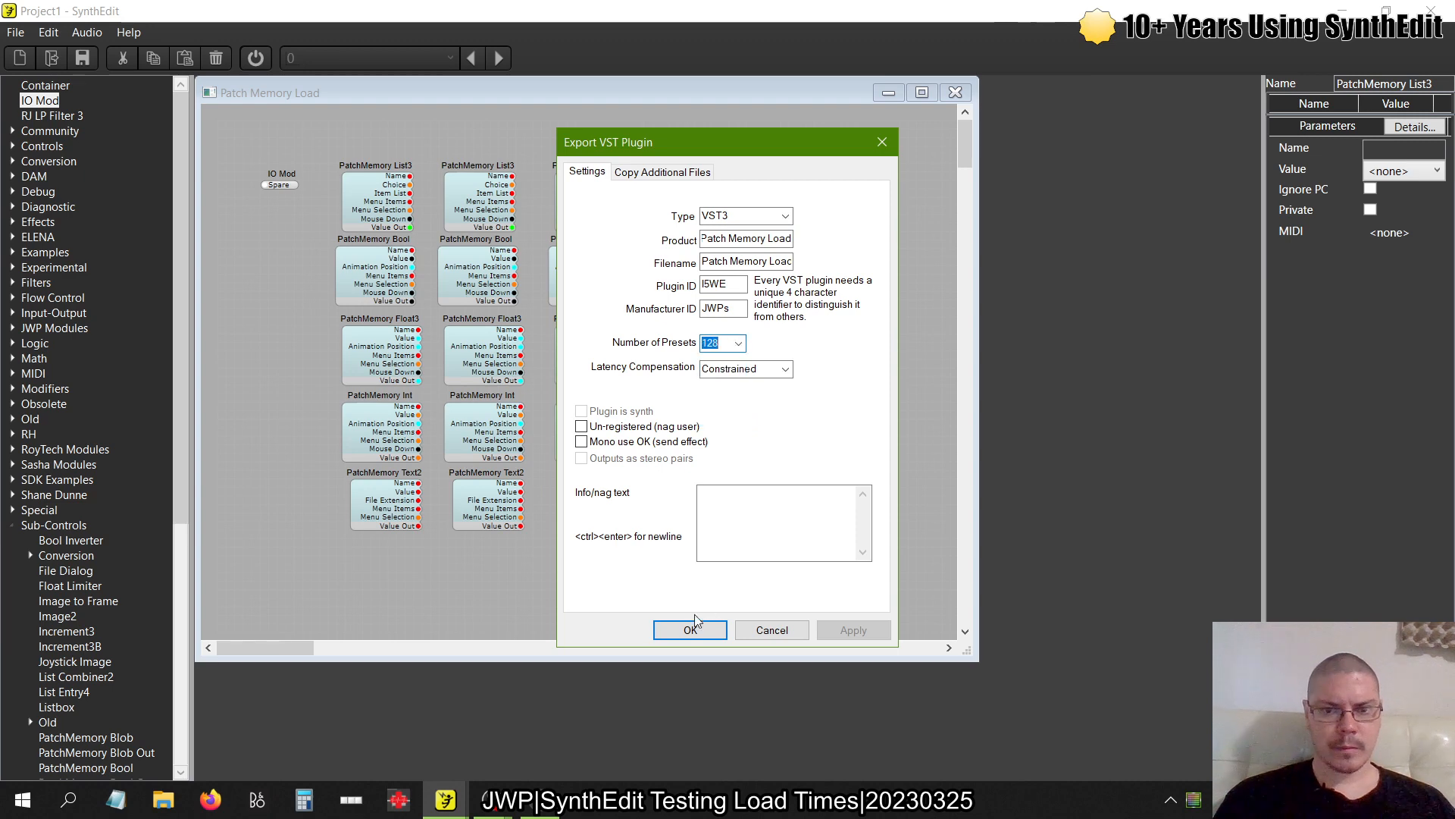
left_click(691, 630)
left_click(761, 492)
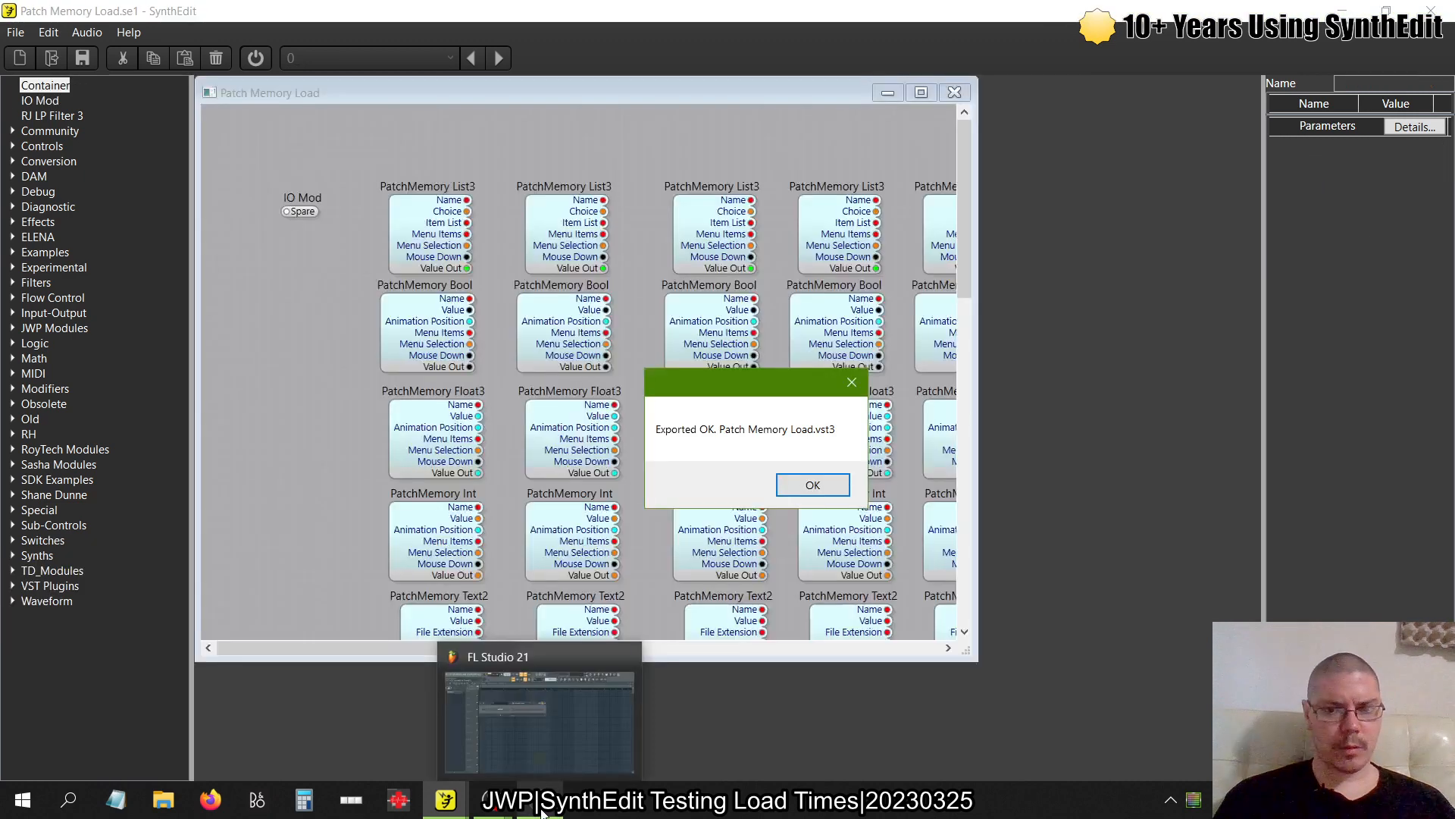
Switch to FL Studio and refresh its plugin list with a fast scan from the browser
left_click(543, 812)
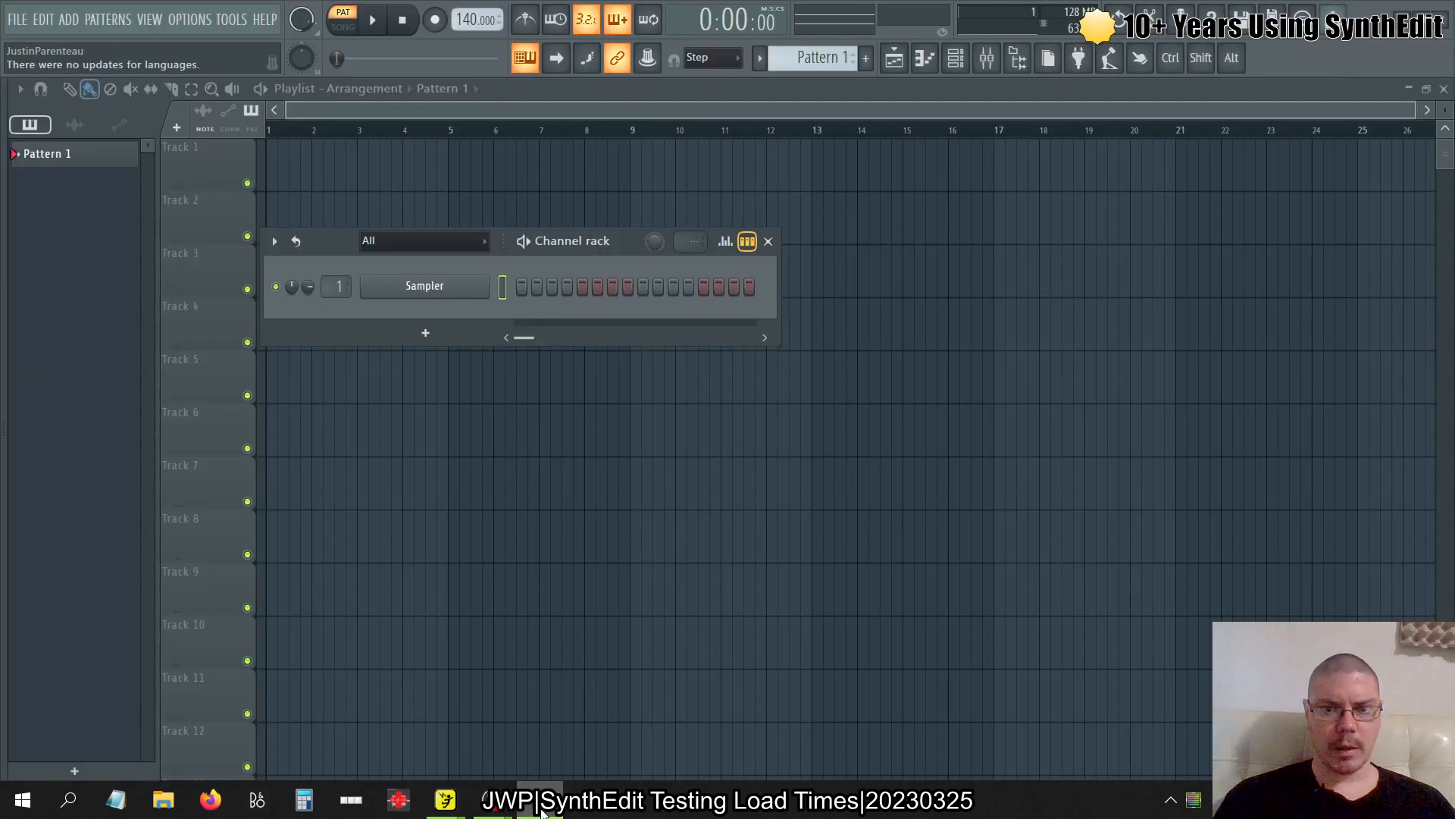
mouse_move(3, 303)
scroll(162, 212, "up", 15)
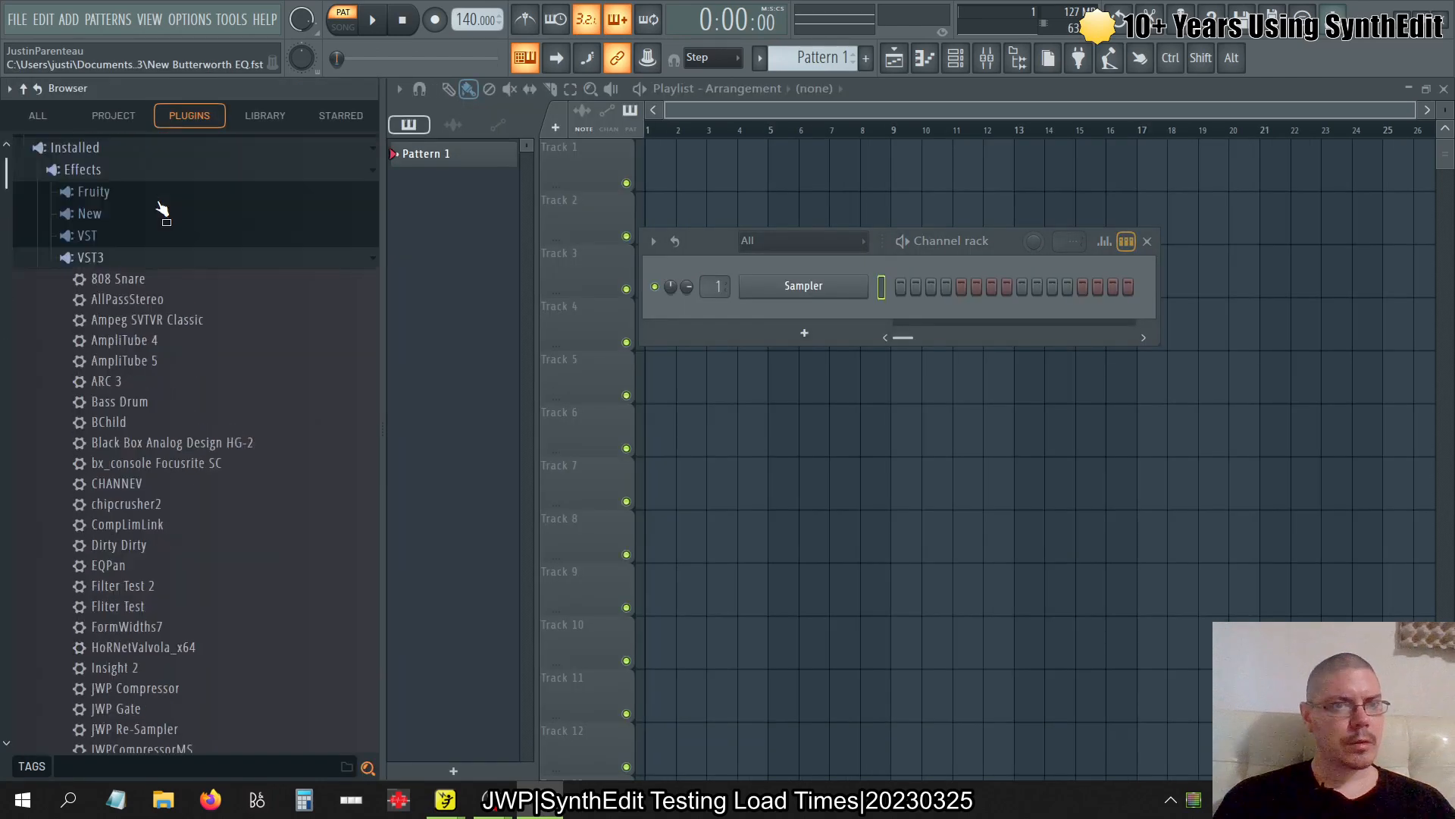
right_click(163, 219)
left_click(190, 322)
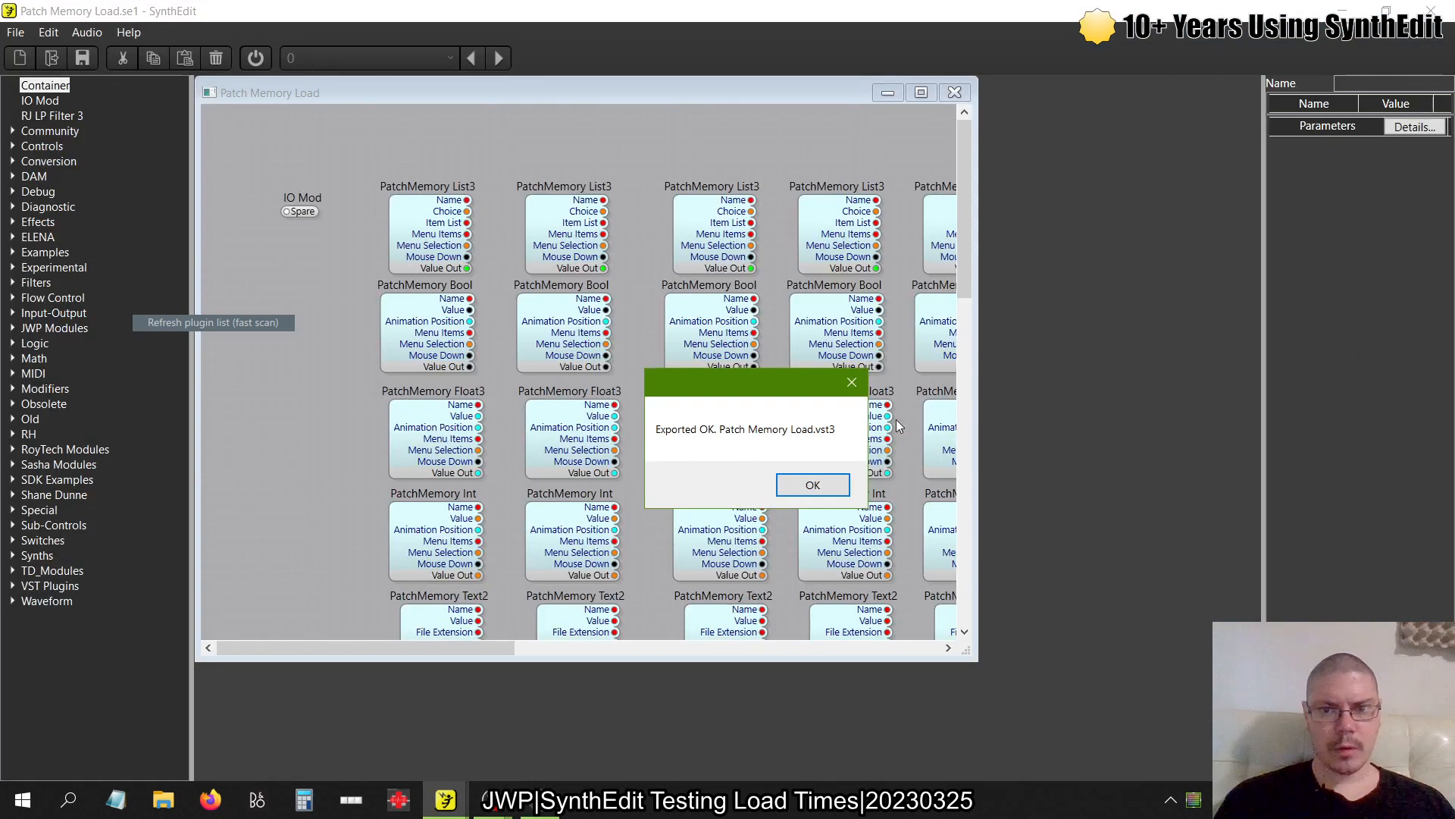
Dismiss the Patch Memory Load export message, switch to the Primo Spots.se1 window and dismiss its Raster Load export message
left_click(812, 484)
left_click(446, 799)
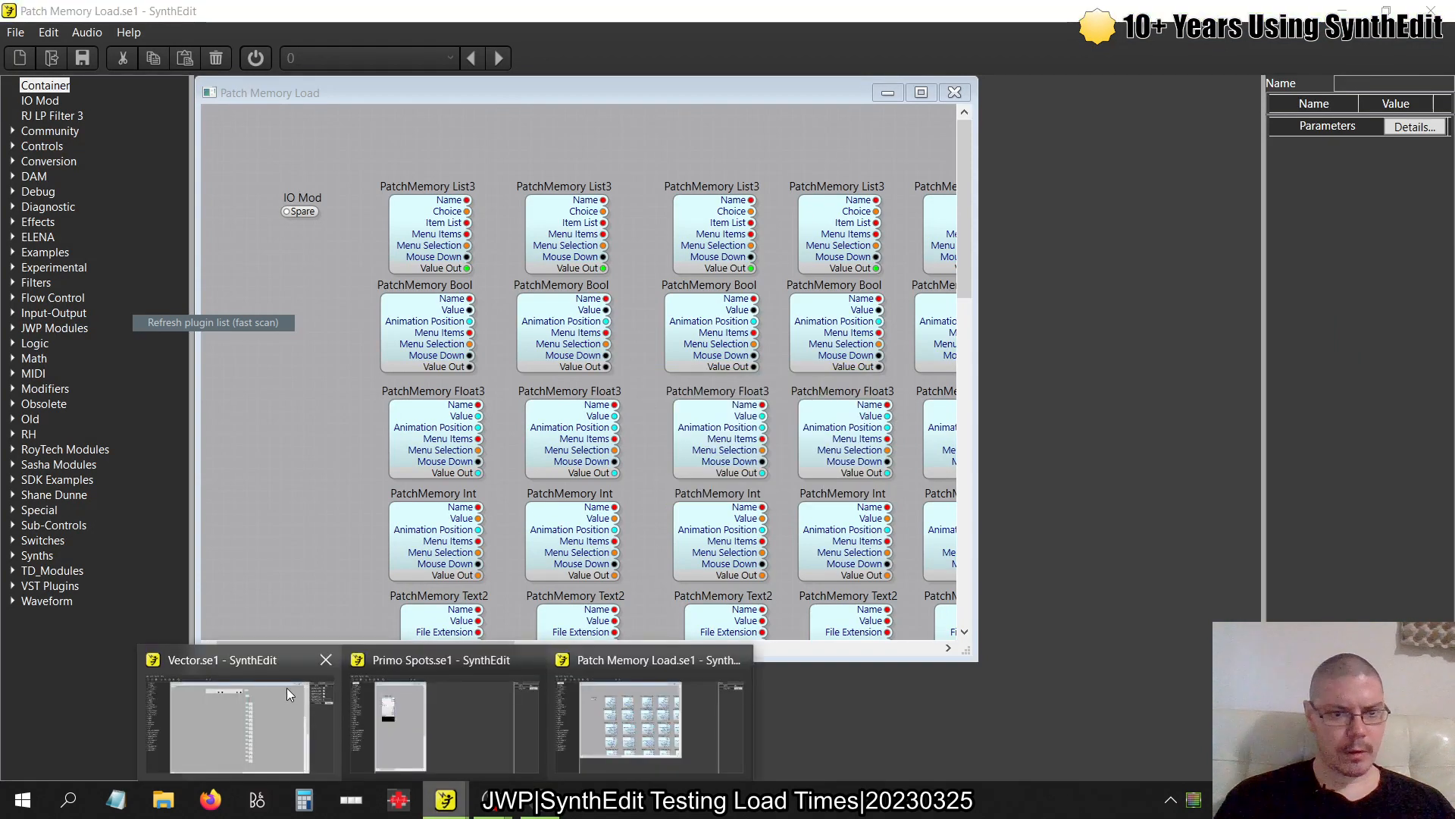
left_click(412, 724)
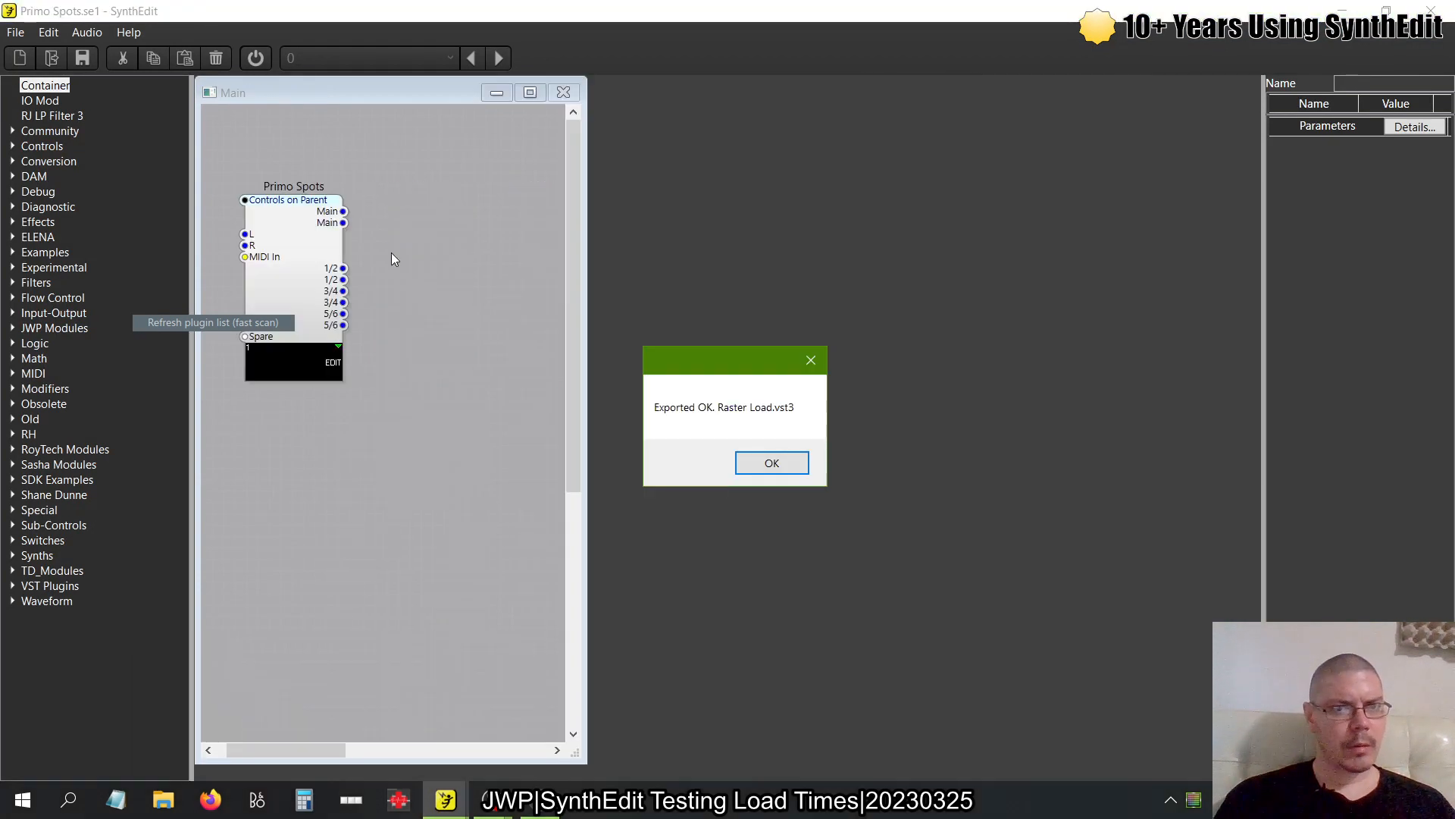
left_click(771, 463)
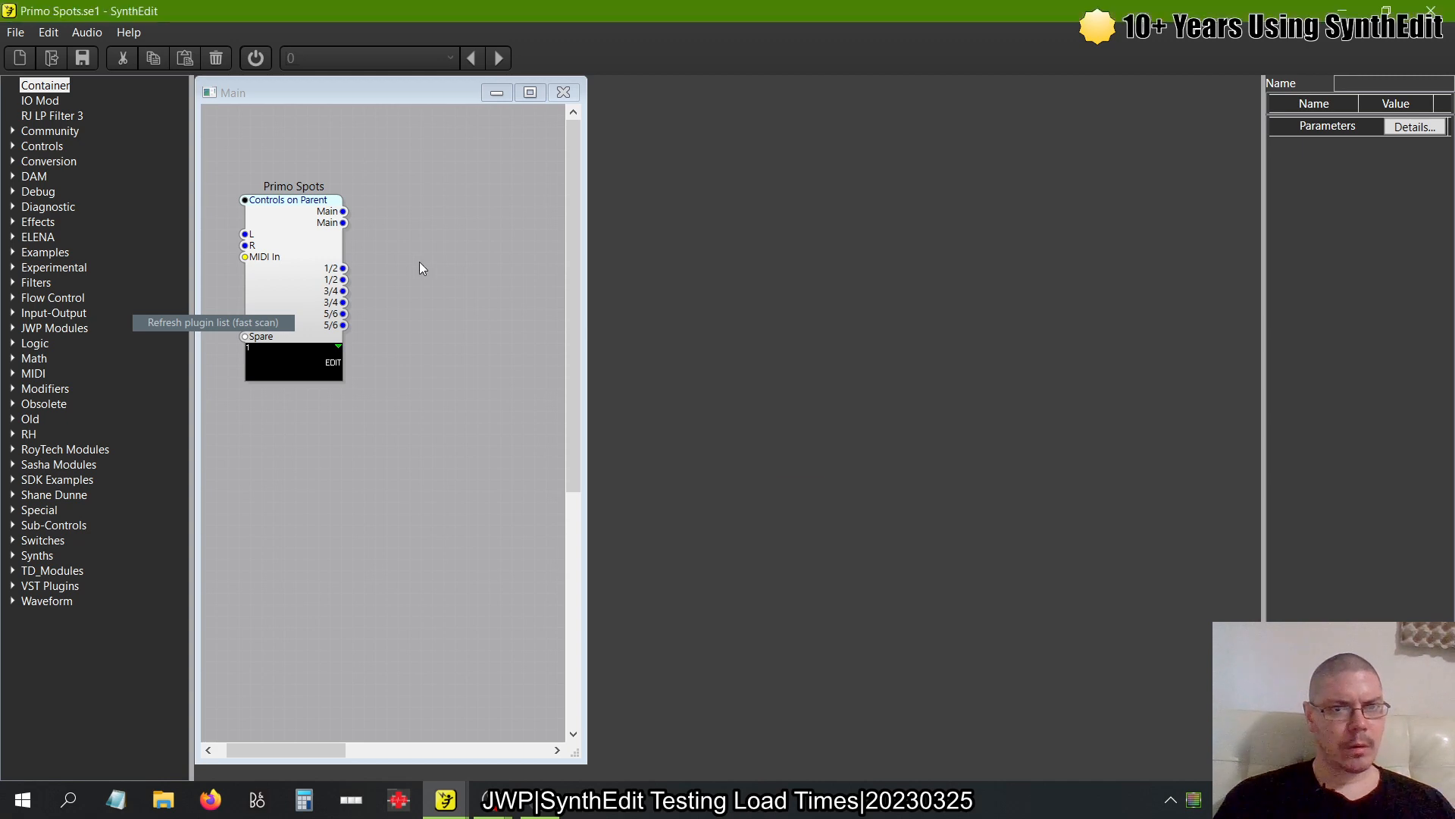
Browse for a project to open in the Load Times folder inside SynthEdit's Experiments folder, sorting the folders by date modified
left_click(15, 32)
left_click(30, 78)
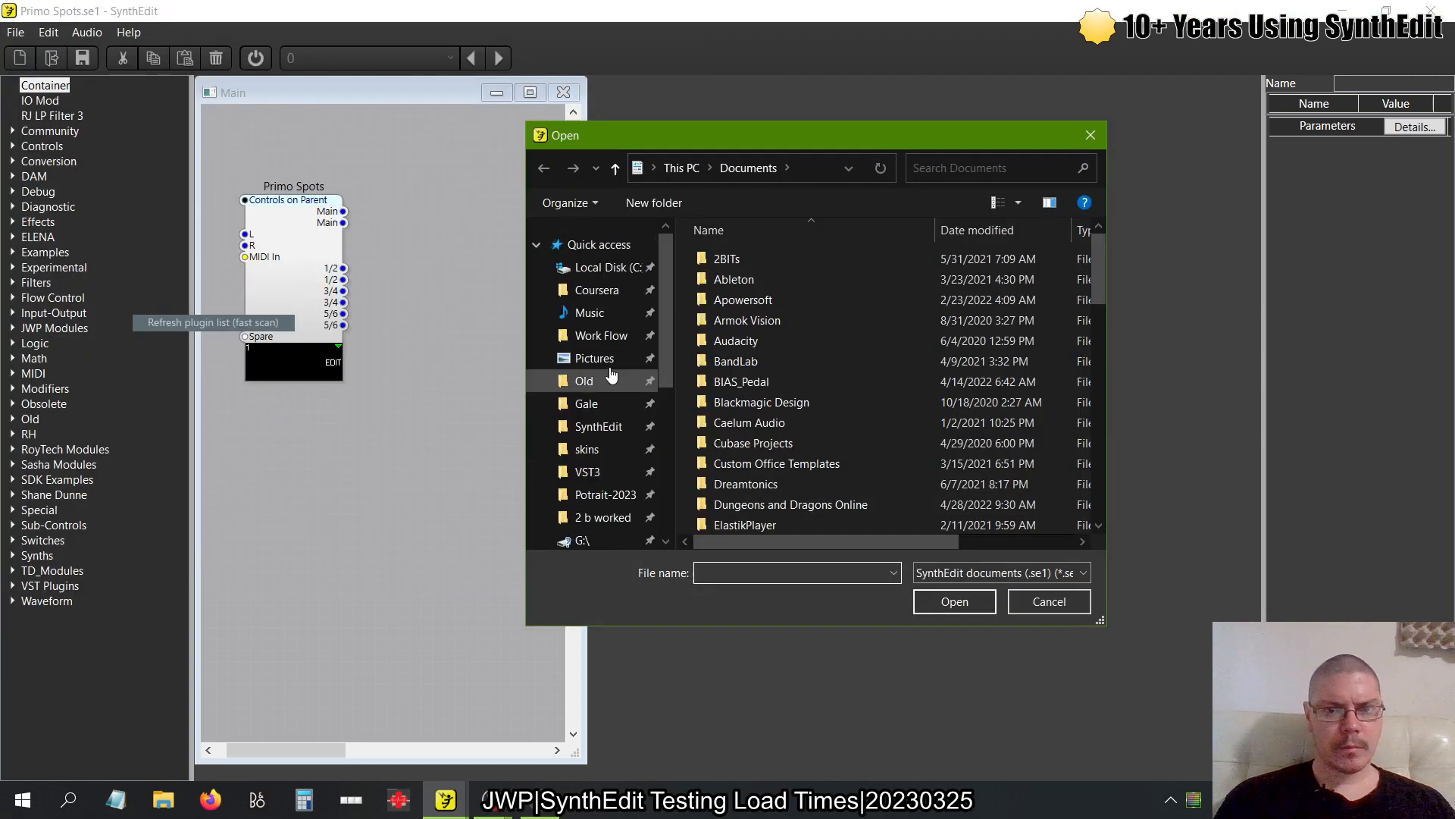
left_click(601, 335)
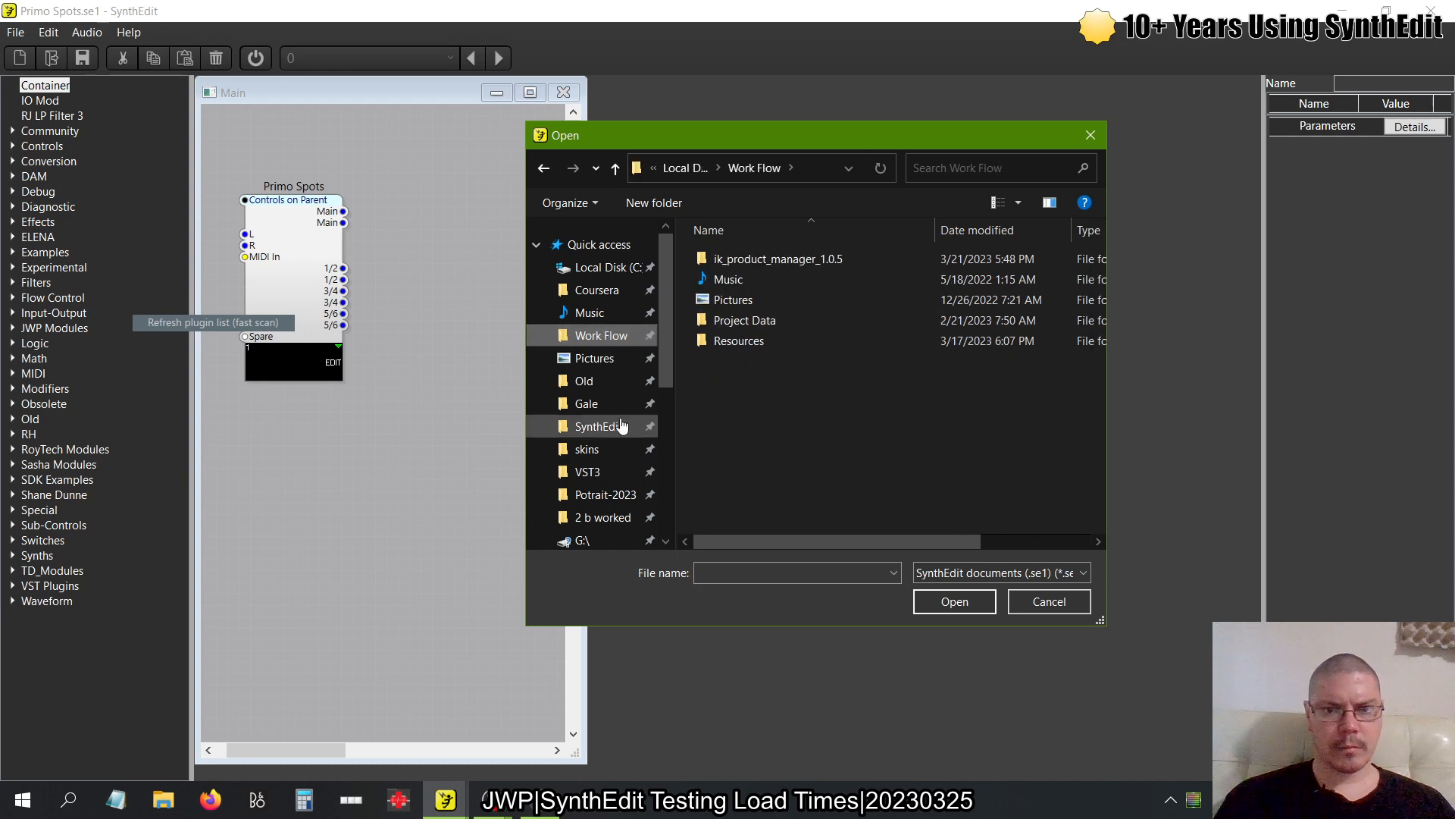
left_click(598, 426)
double_click(745, 302)
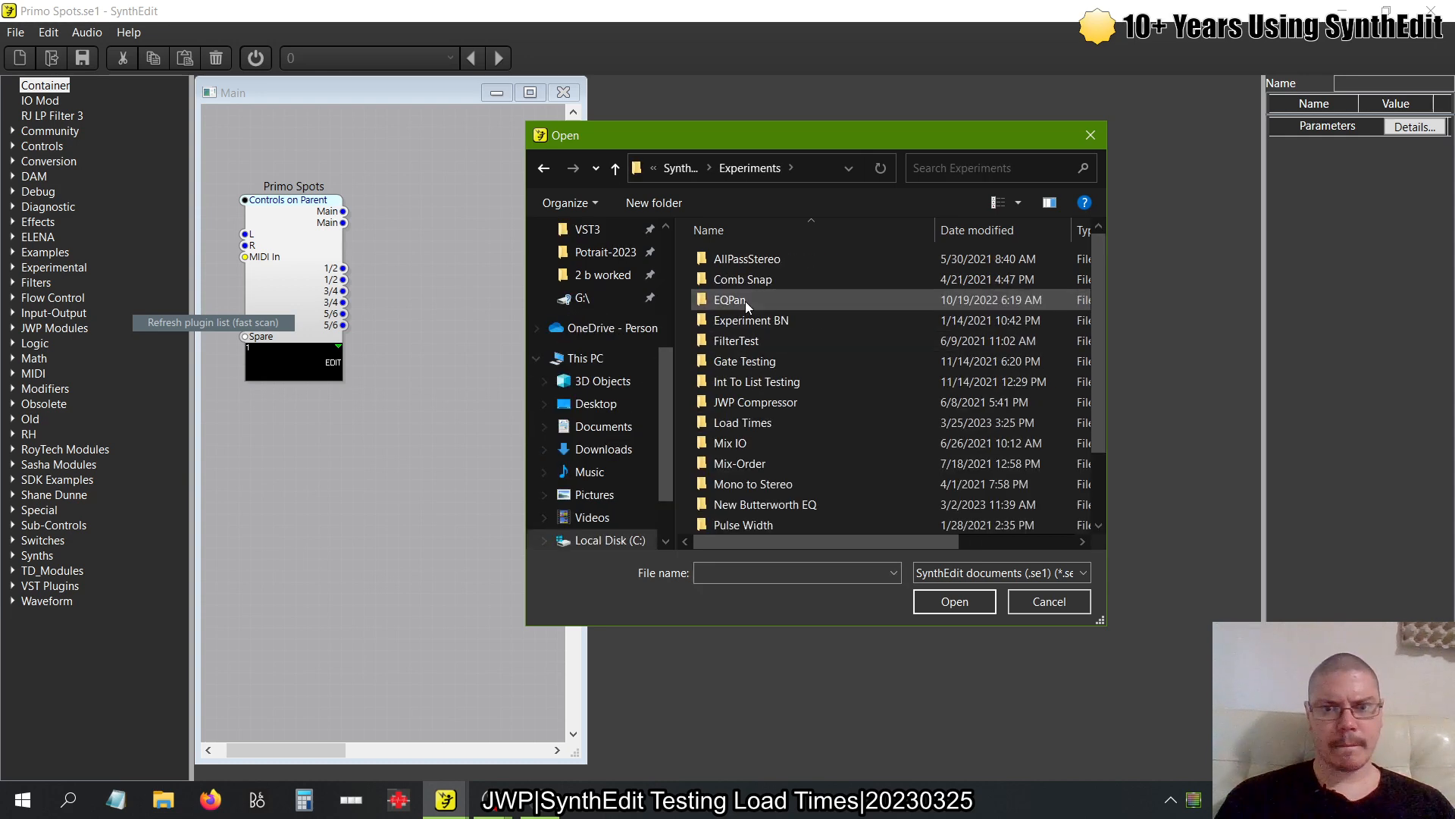
left_click(977, 229)
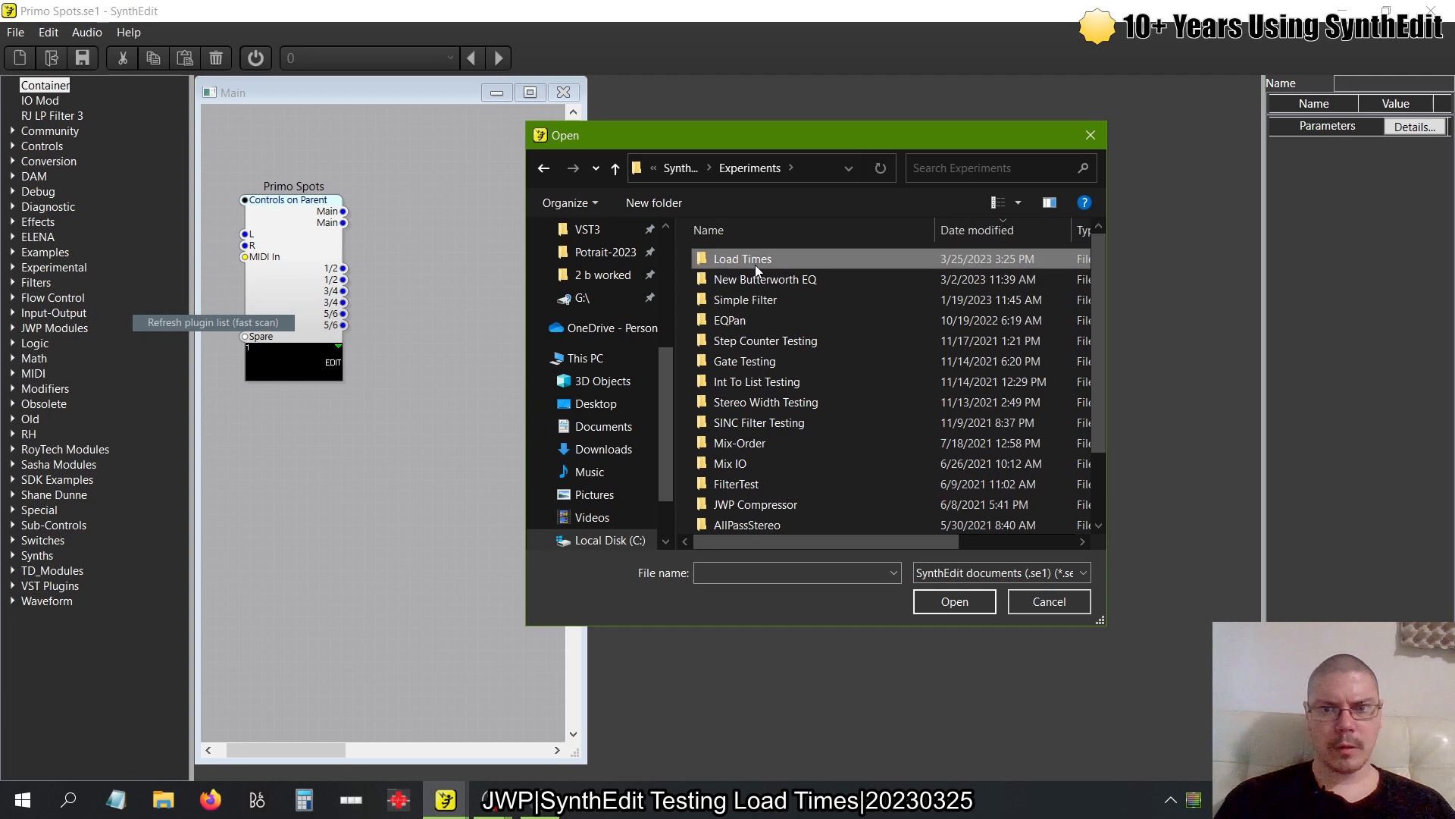
double_click(755, 263)
Rename the file Vector.se1 to Vector Load.se1 and open it
left_click(739, 306)
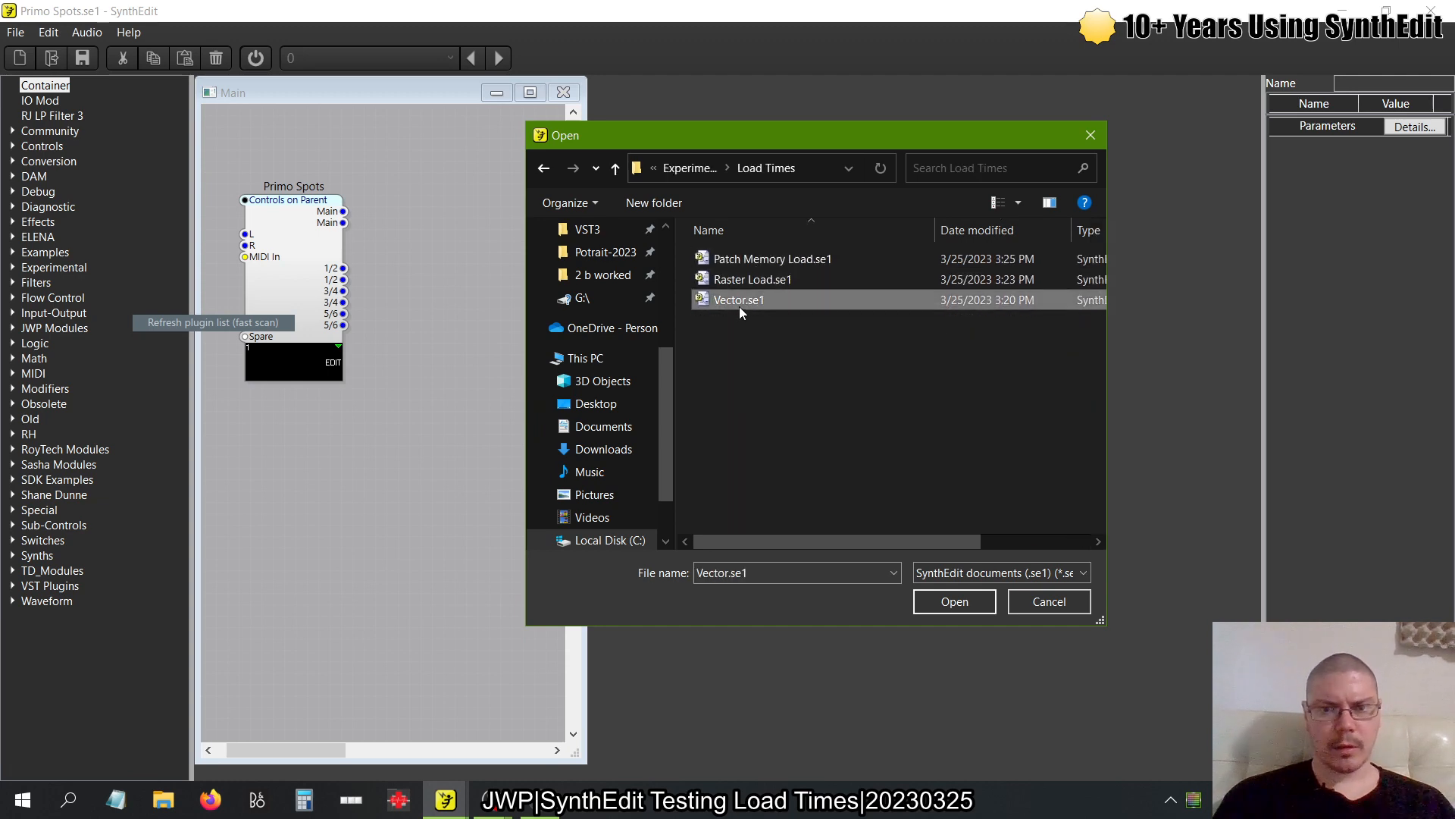
left_click(739, 306)
type("Load")
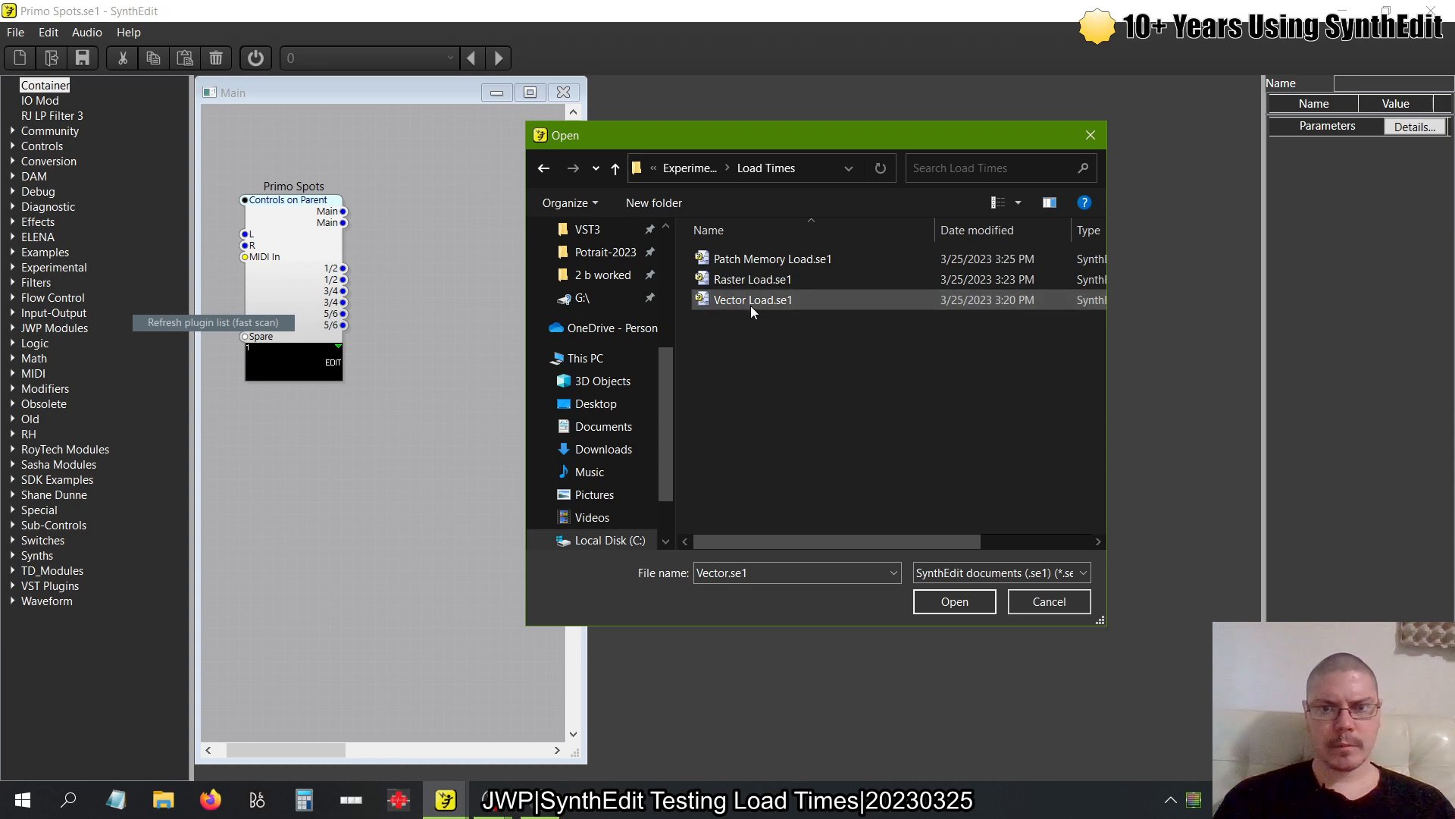
key("Return")
left_click(953, 601)
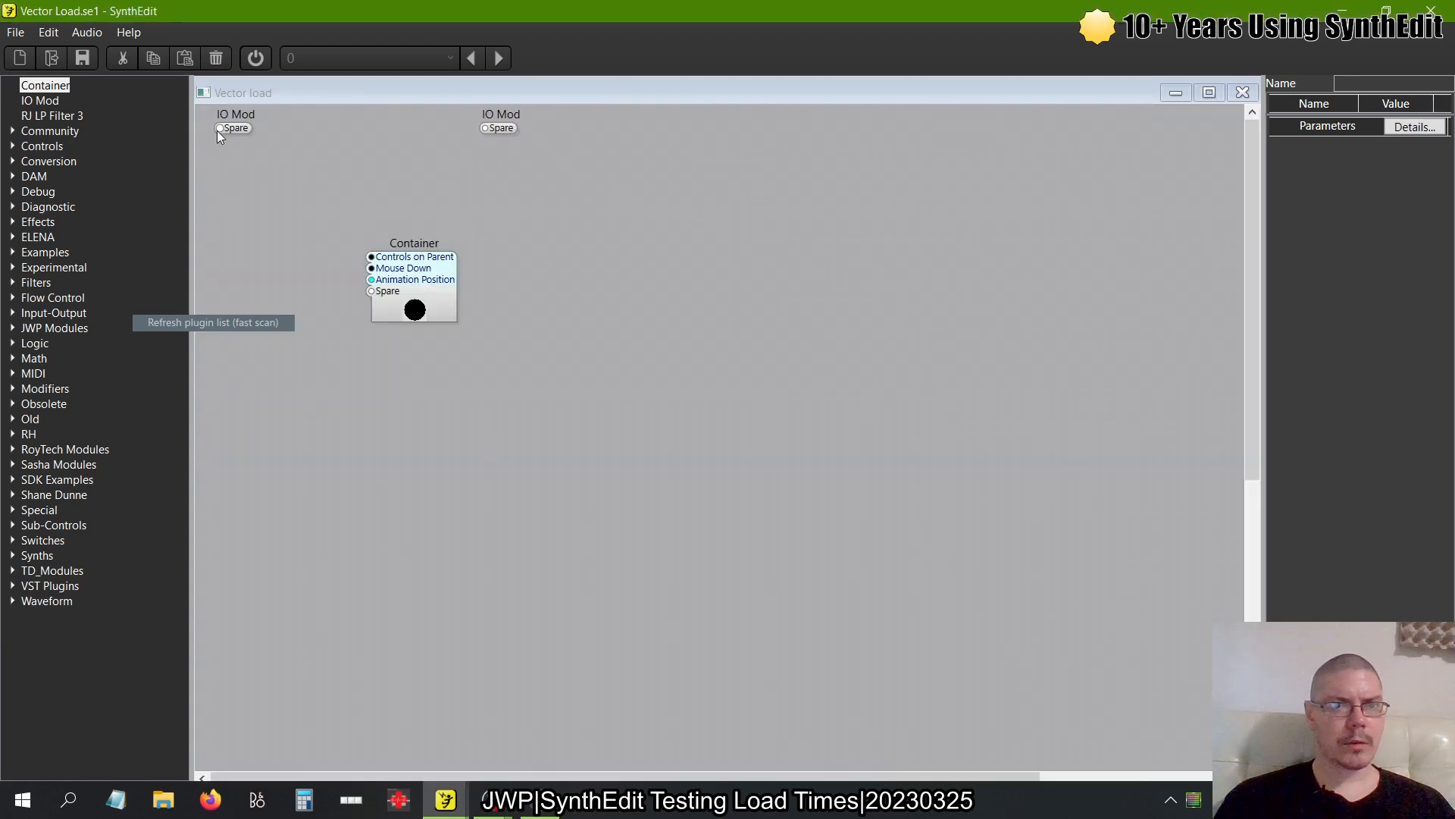
Wire the two IO Mod modules together in both directions inside Vector load, check the container's structure and return to Main
mouse_move(219, 128)
left_mouse_down()
mouse_move(487, 133)
mouse_move(220, 139)
left_mouse_up()
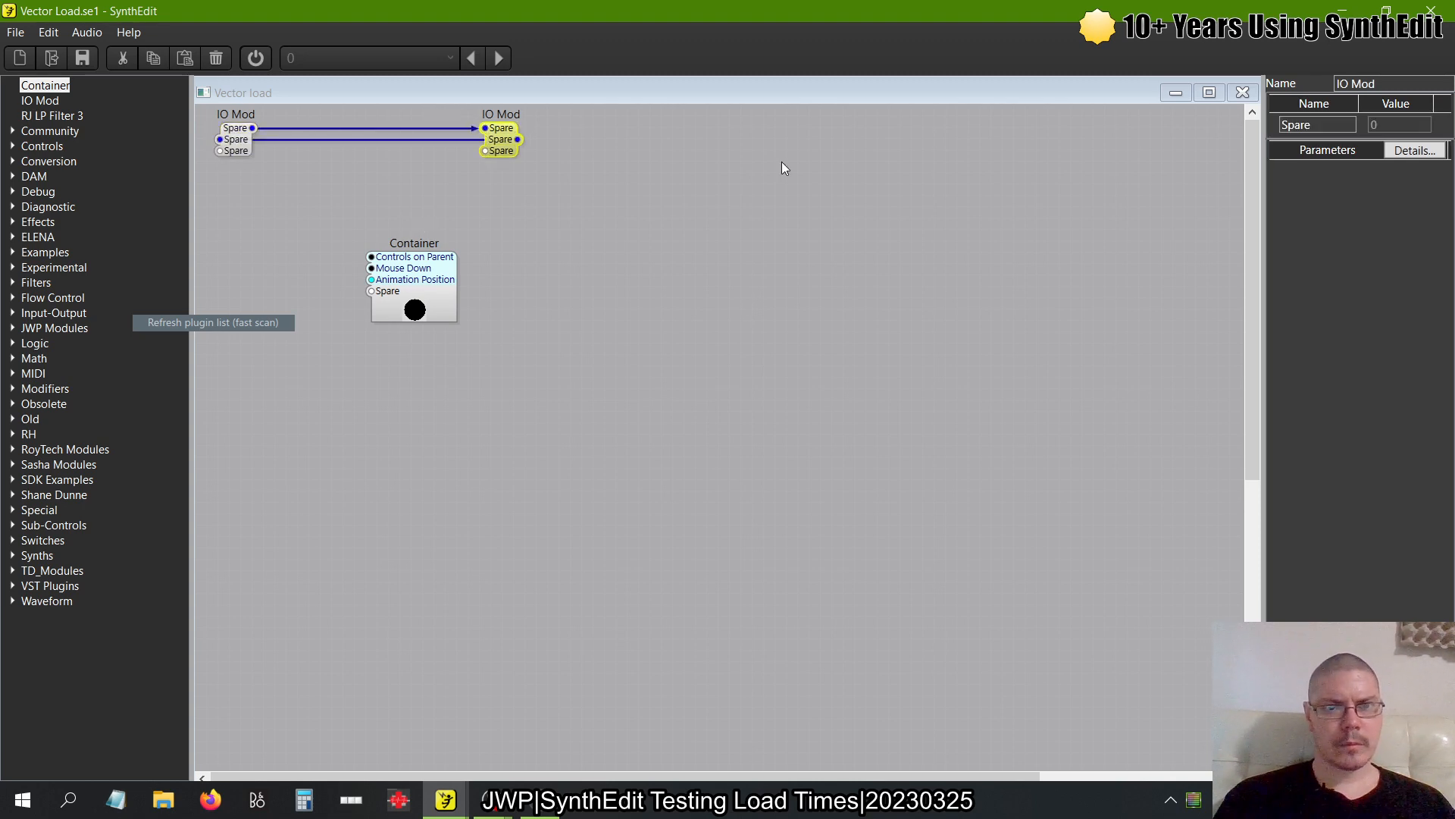
left_click(390, 139)
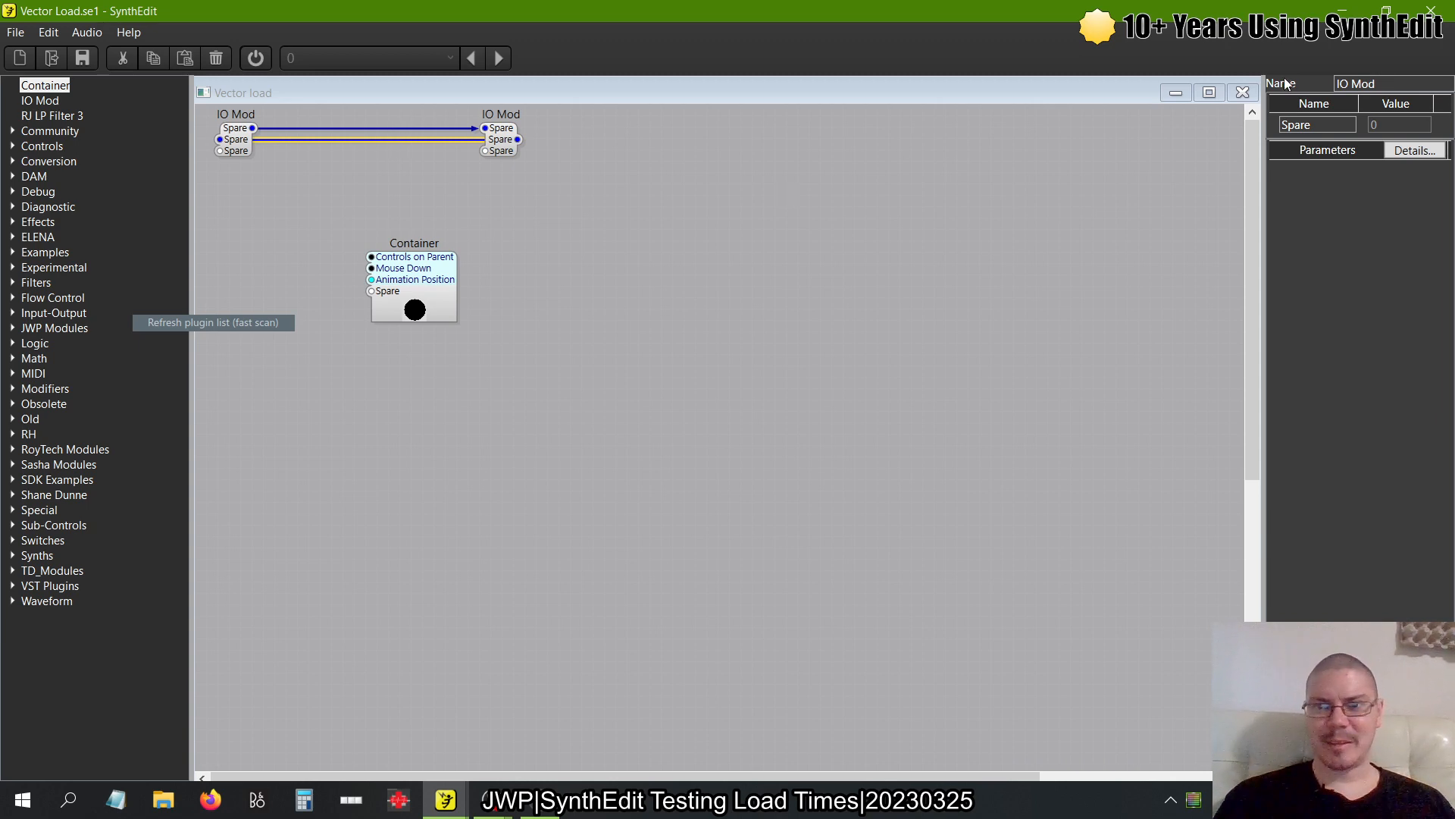
left_click(1242, 93)
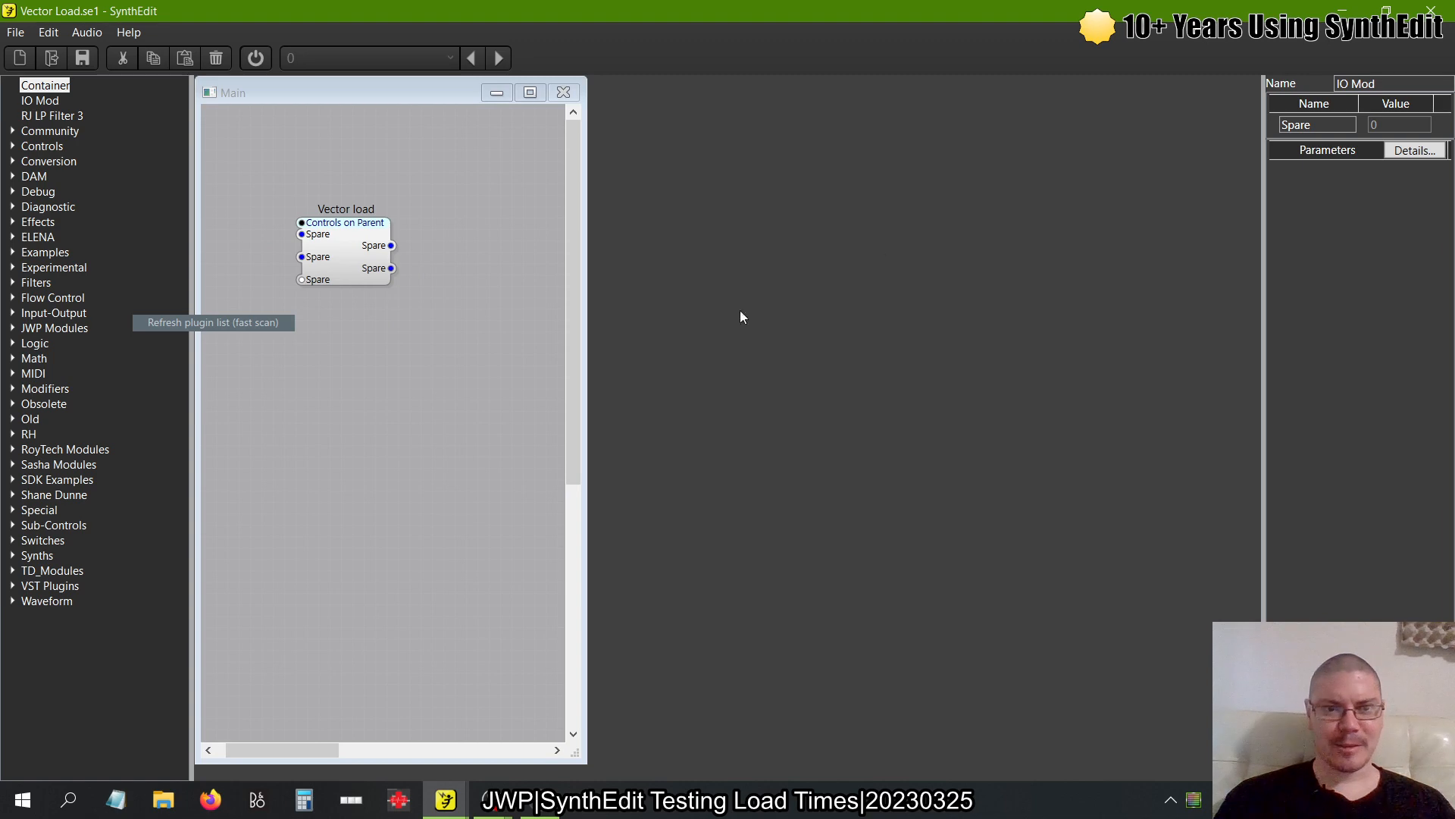
double_click(321, 241)
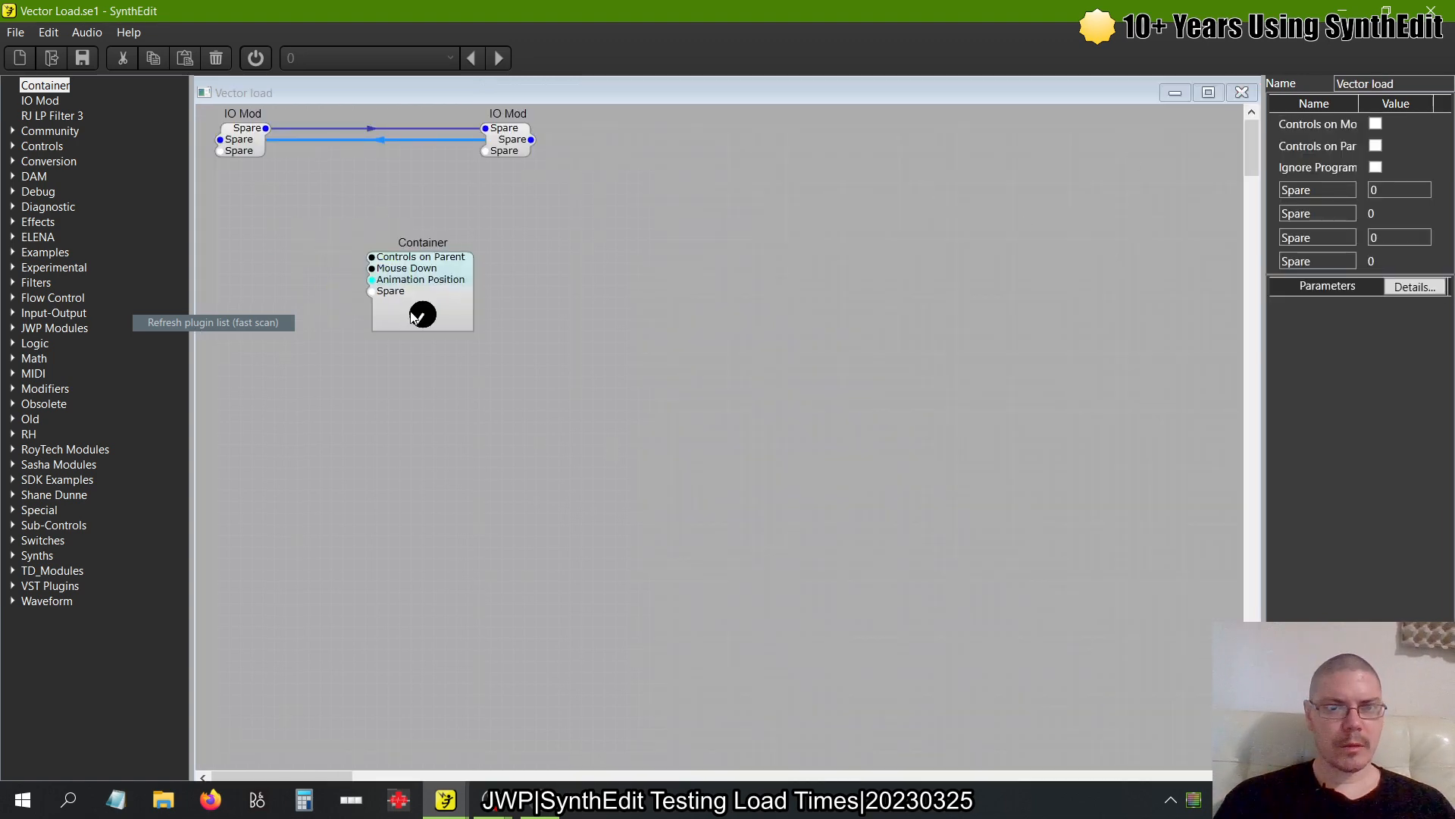
left_click(1241, 92)
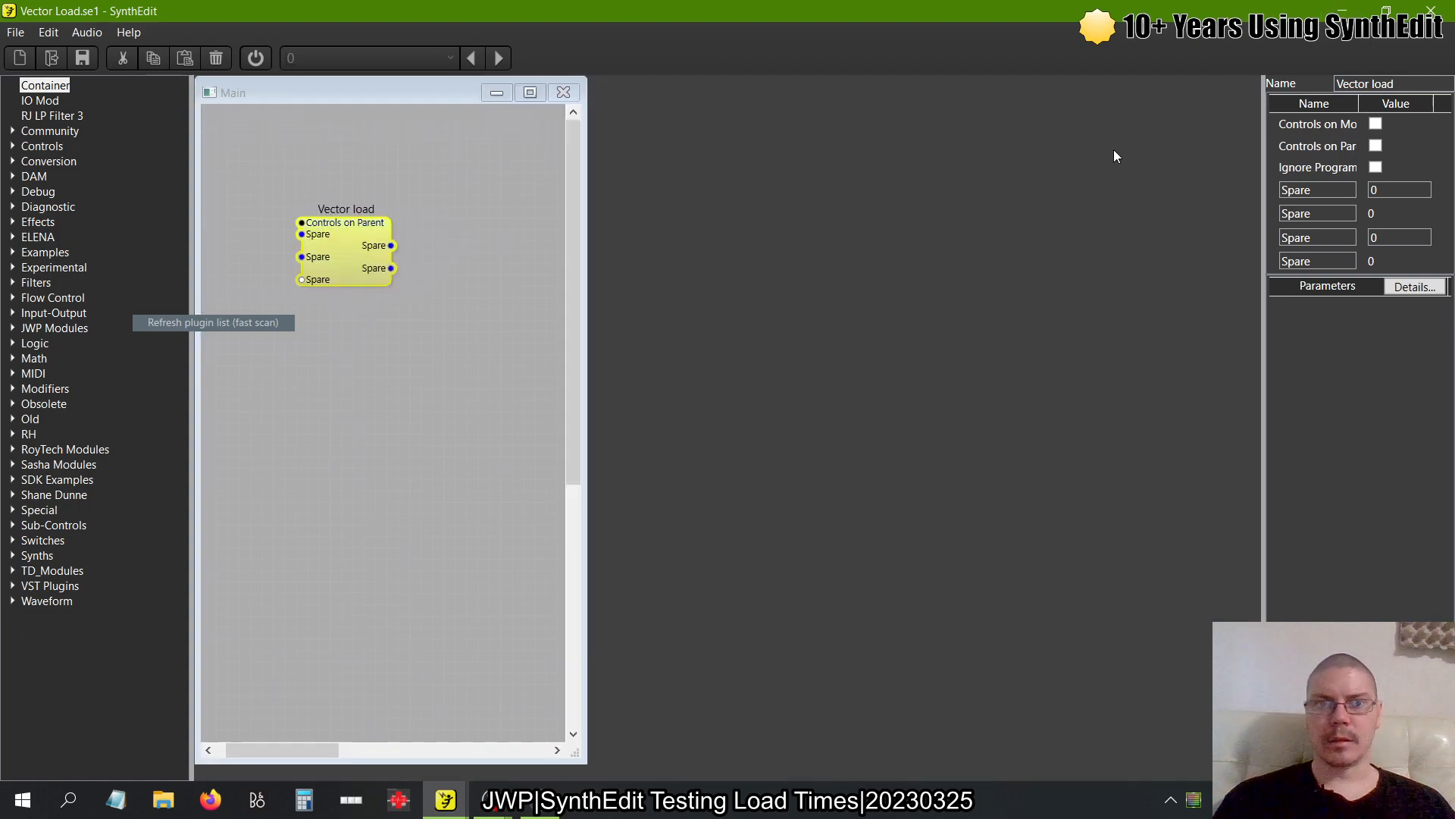
Switch to the Patch Memory Load.se1 project and maximize its Patch Memory Load structure window
key("alt+Tab")
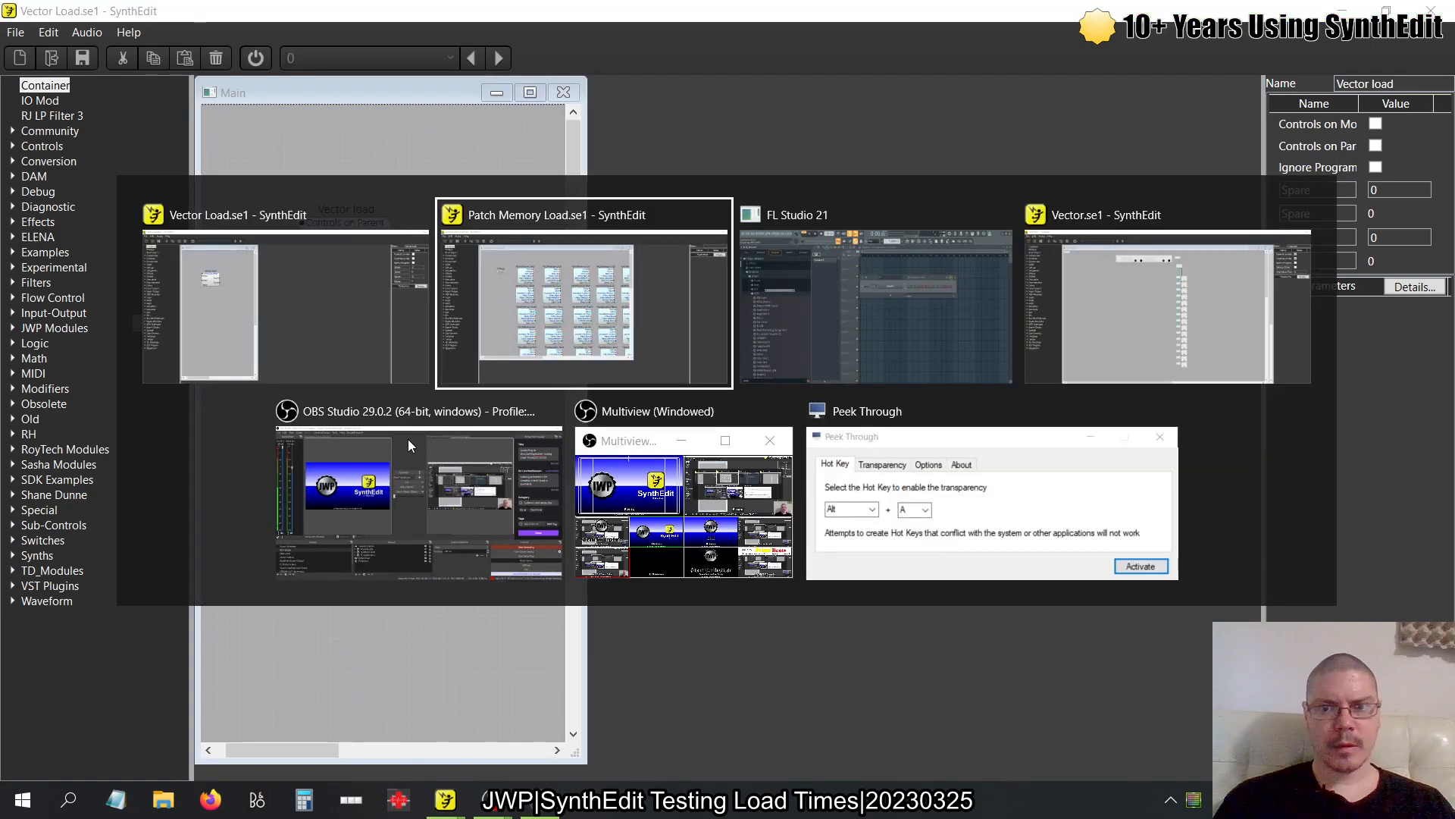
key("Tab")
key("alt+Tab")
key("Tab")
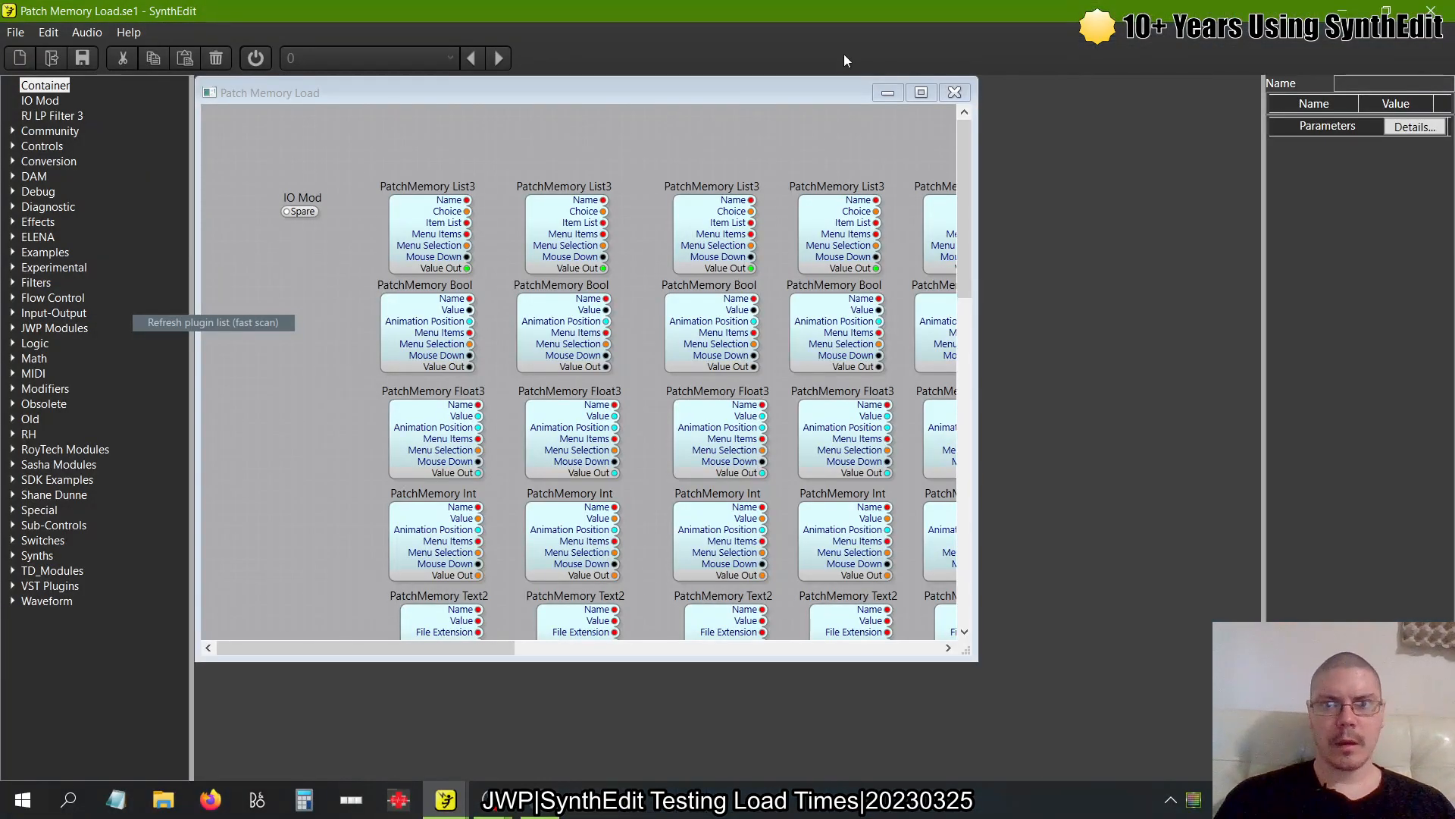
left_click(921, 92)
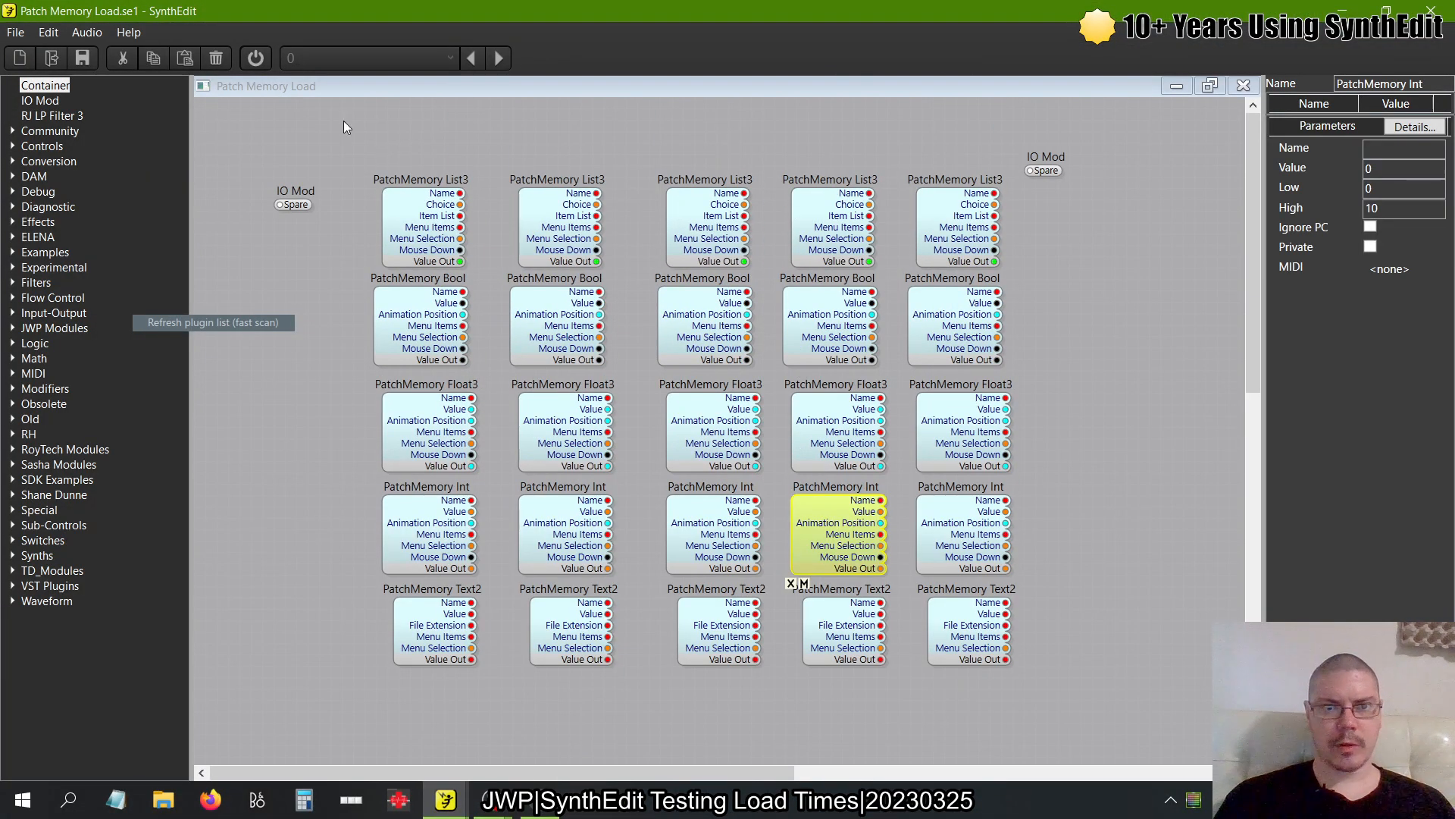
Group all the PatchMemory modules into a new container, leaving both IO Mod modules outside it
left_click_drag(343, 120, 1029, 702)
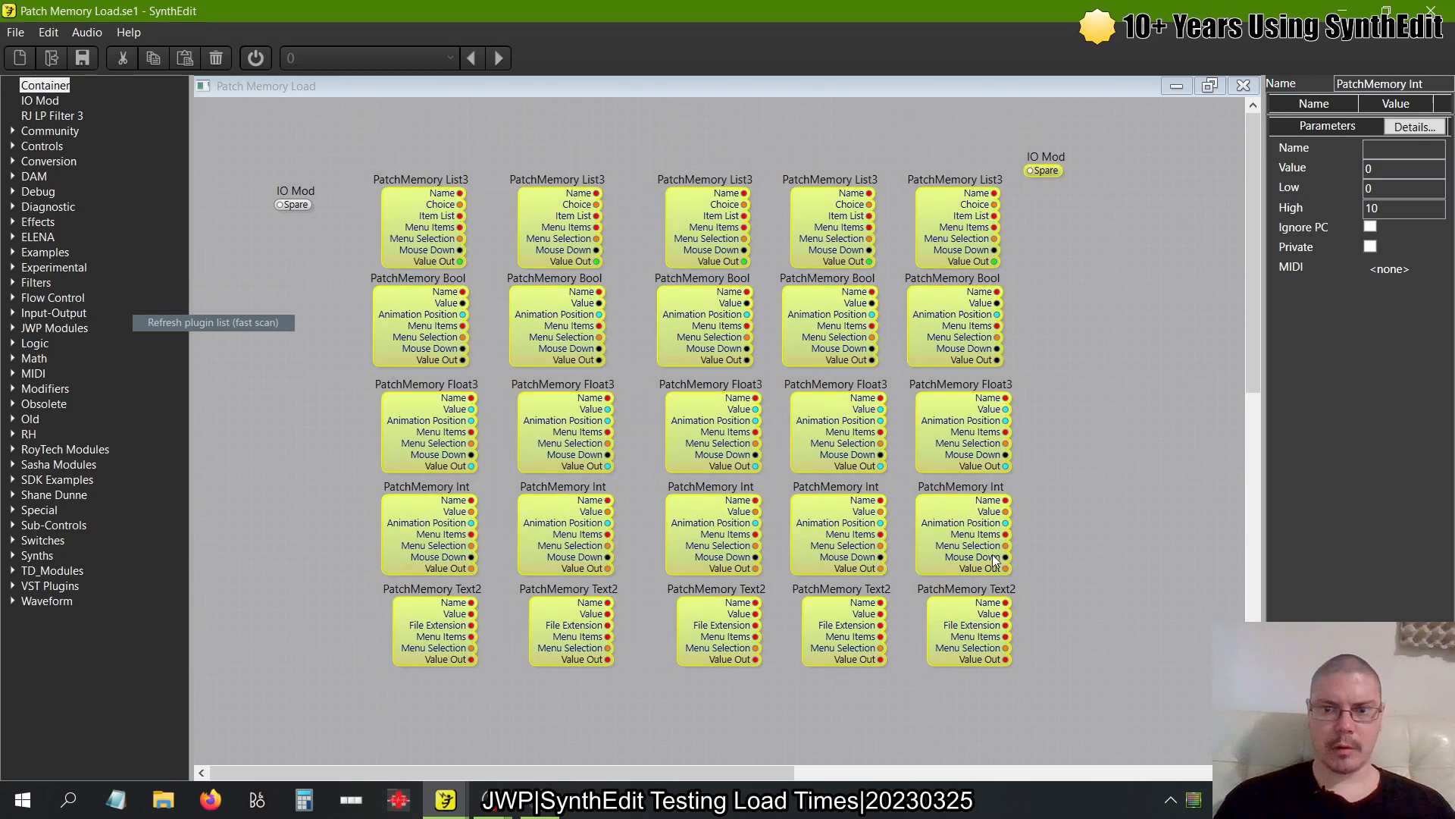
right_click(994, 560)
left_click(1052, 160)
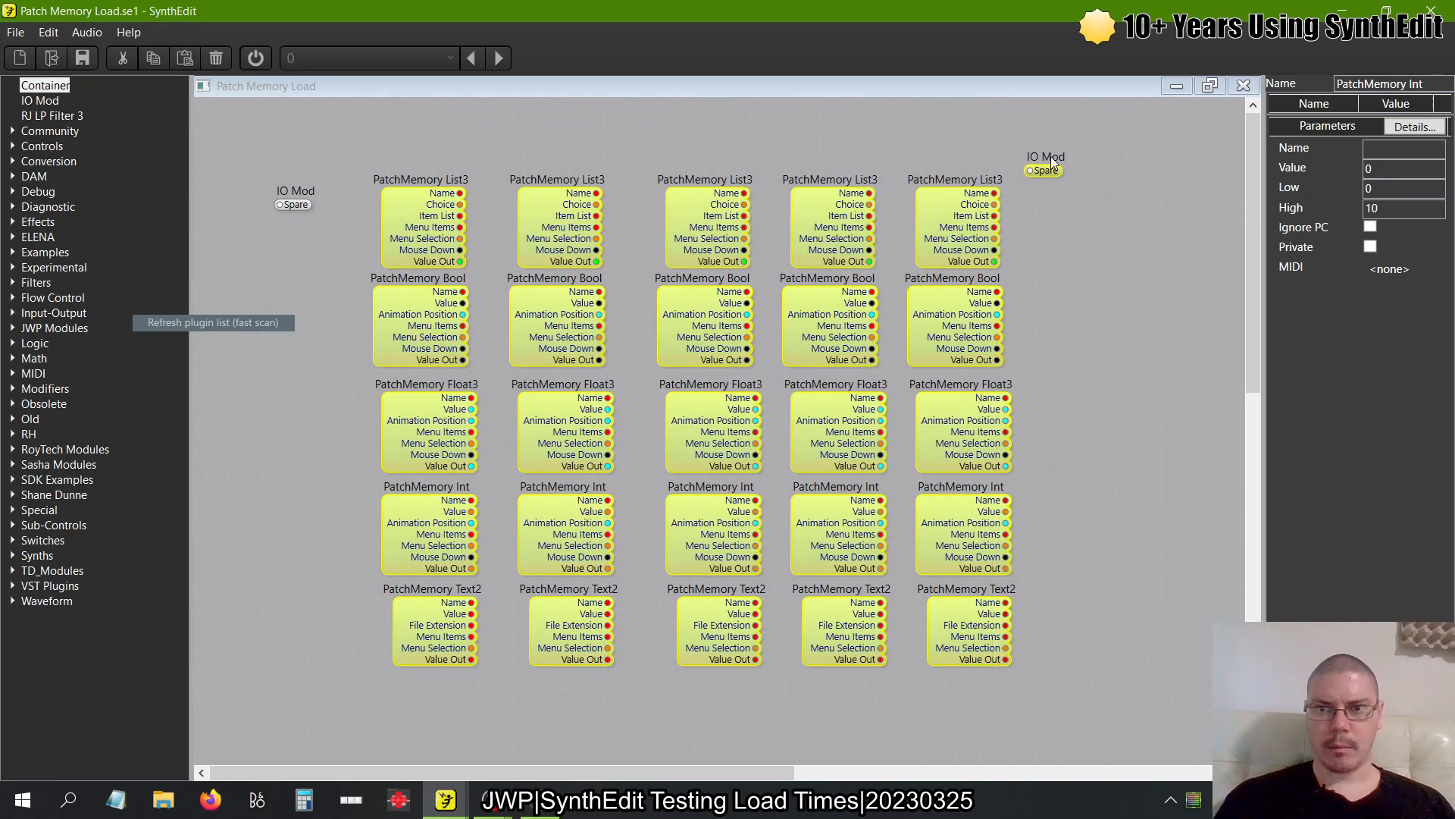
left_click(983, 220)
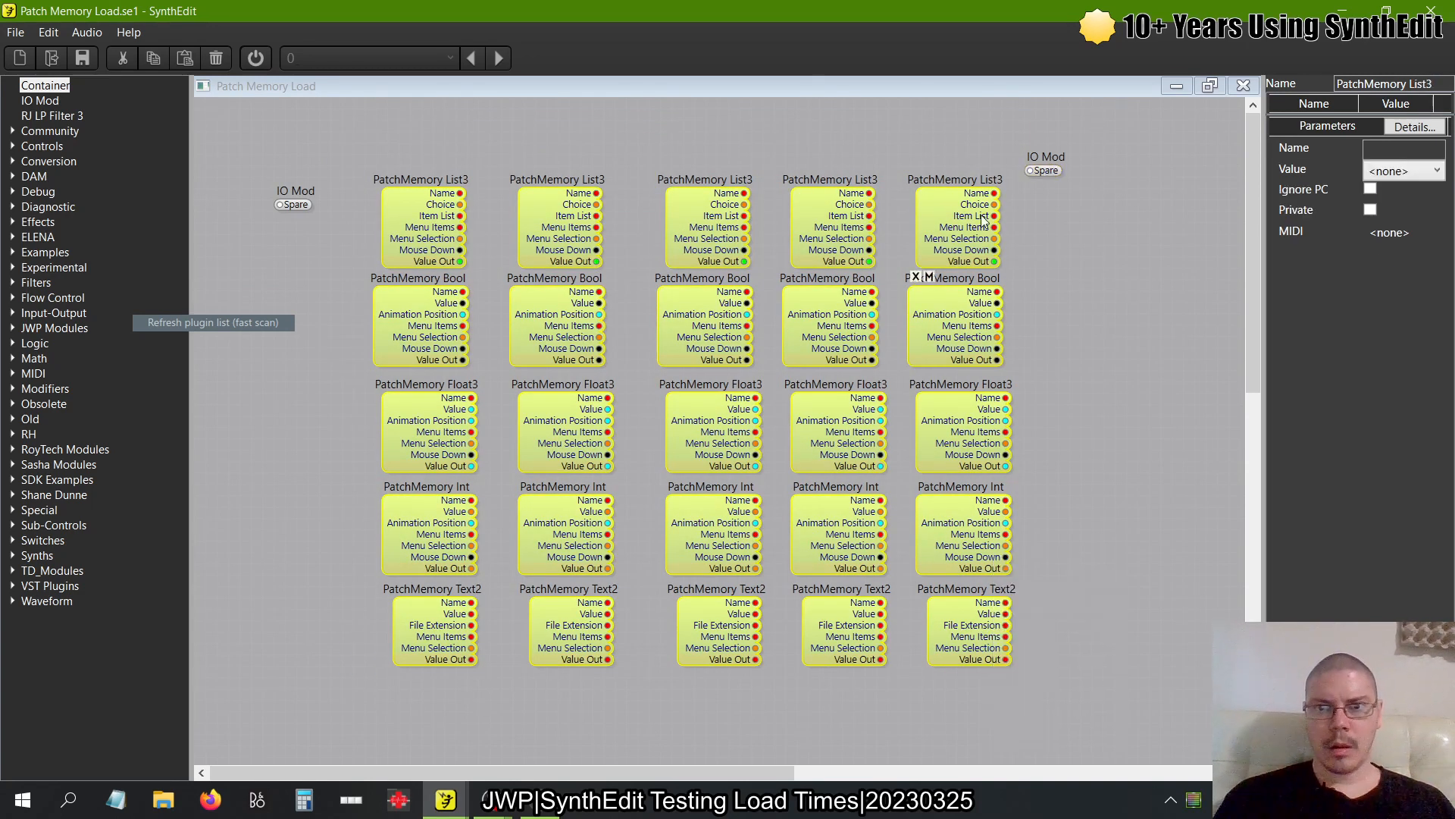
right_click(983, 219)
mouse_move(1063, 388)
left_click(1211, 427)
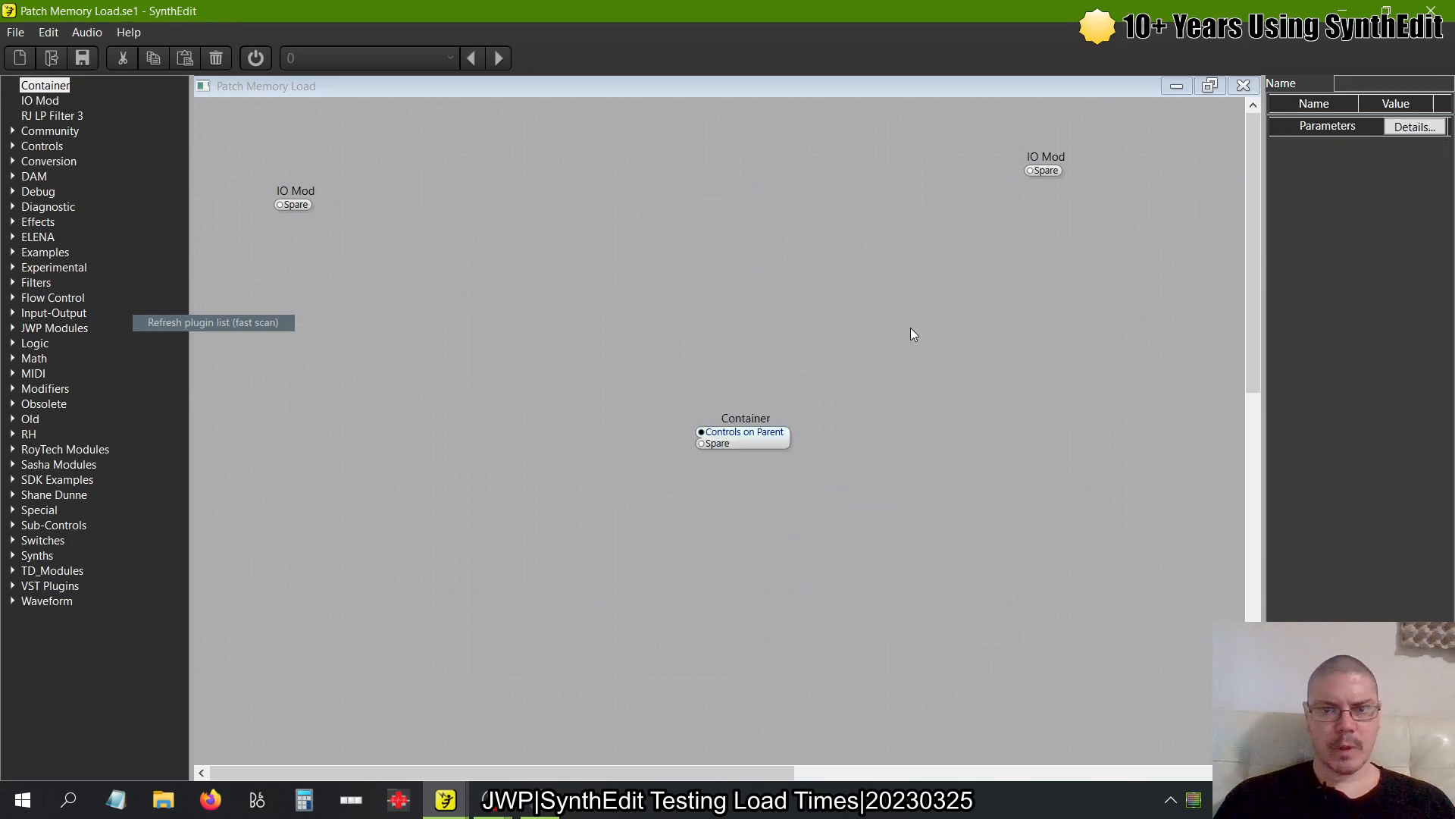
Arrange the two IO Mod modules side by side above the container and wire them together in both directions
left_click_drag(742, 438, 548, 291)
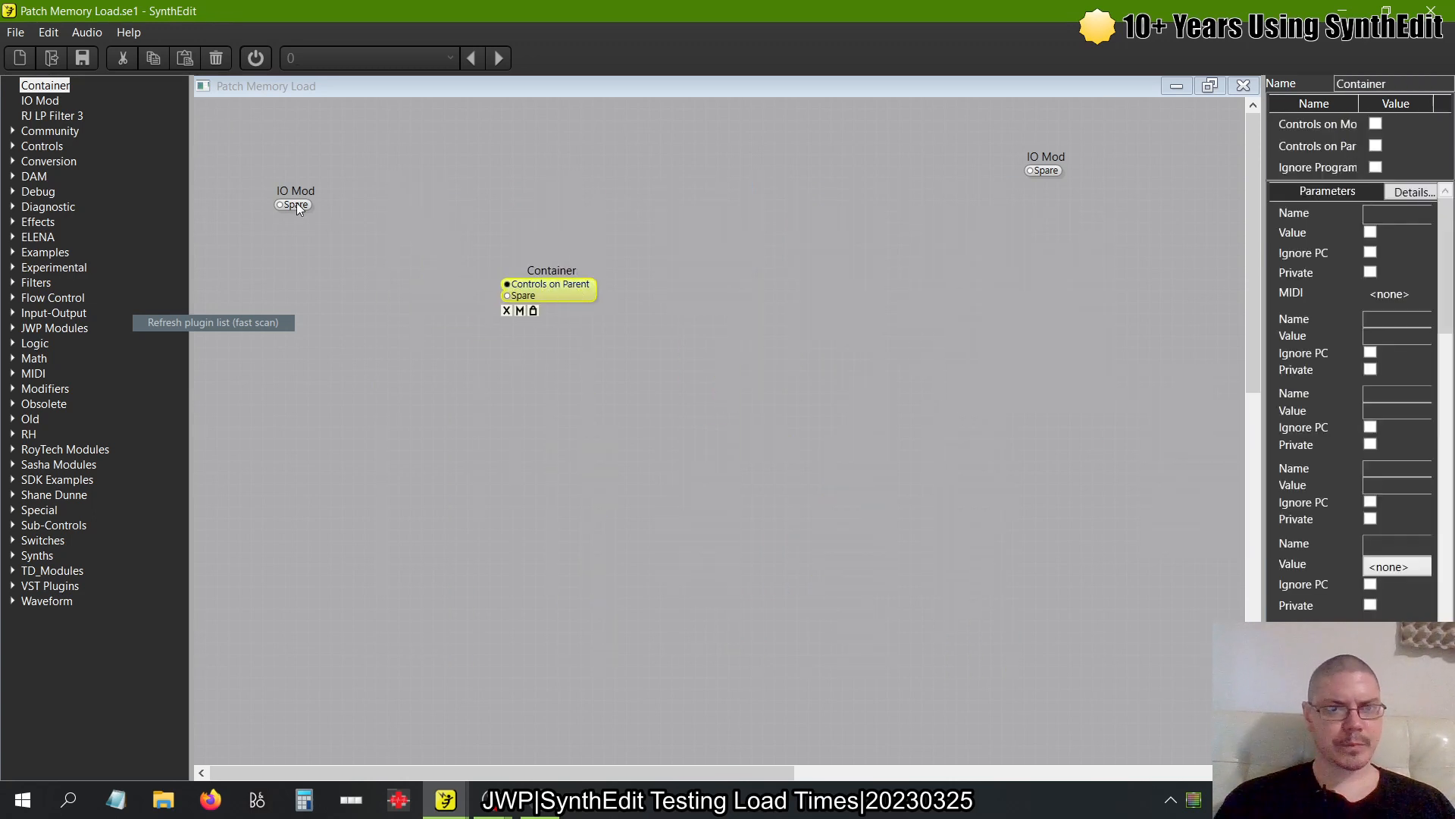
left_click_drag(297, 203, 279, 150)
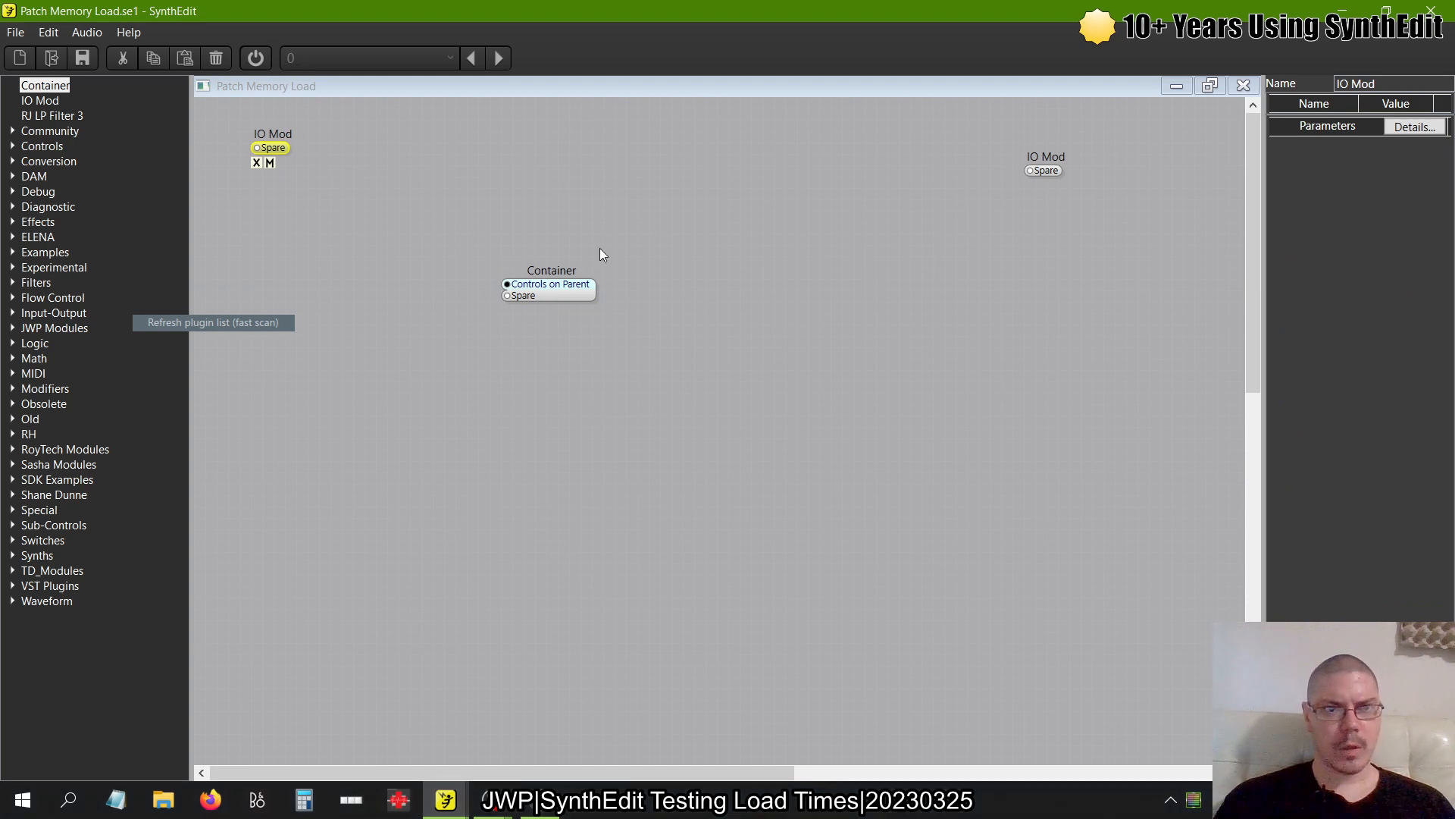
left_click_drag(1039, 183, 761, 174)
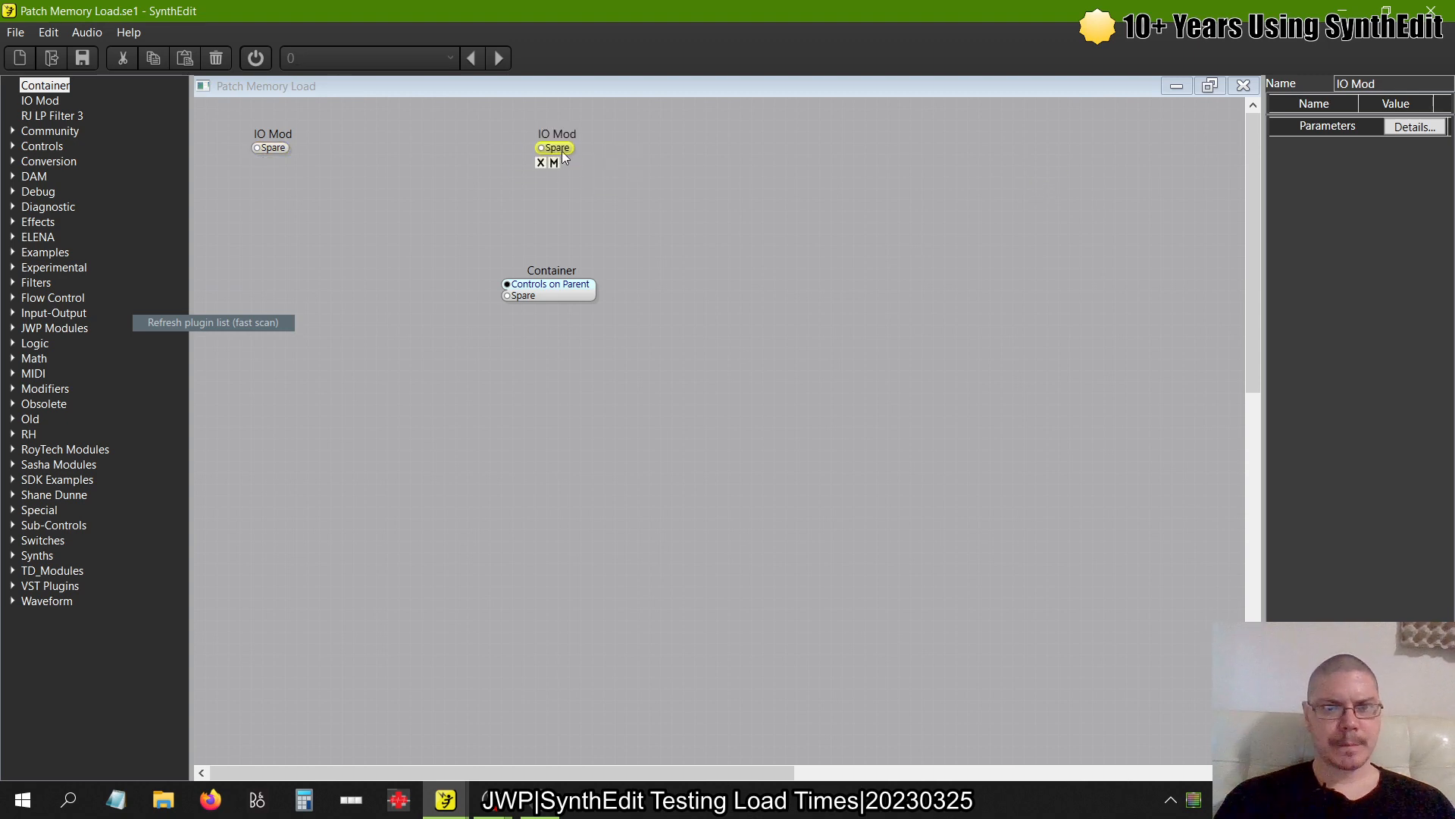
mouse_move(265, 147)
left_mouse_down()
mouse_move(584, 165)
mouse_move(543, 147)
mouse_move(257, 159)
left_mouse_up()
Move the container below the IO Mod wires and enable its Controls on Module and Controls on Parent options
left_click_drag(574, 301, 449, 290)
left_click(1376, 124)
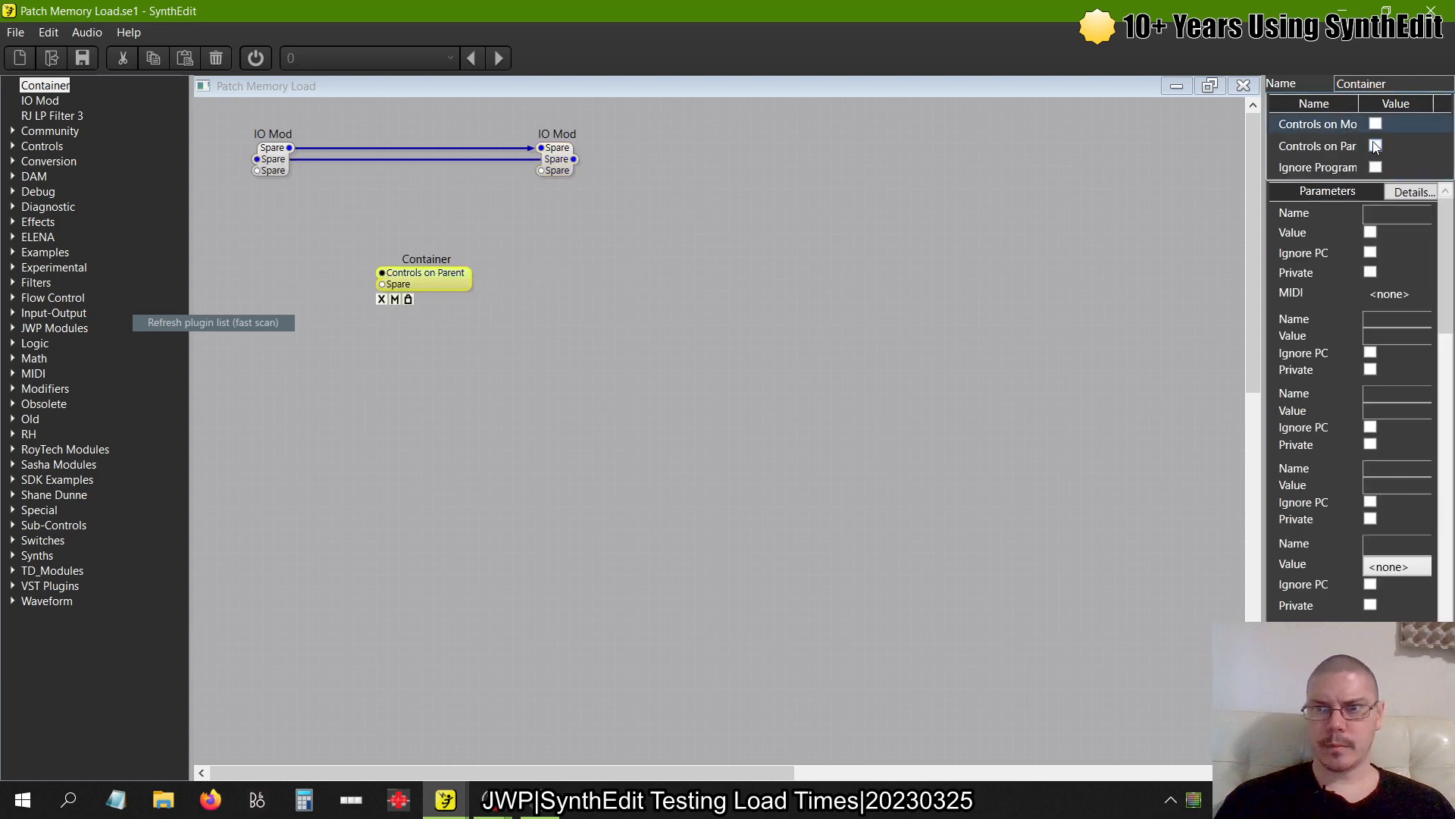
left_click(1376, 145)
left_click(728, 350)
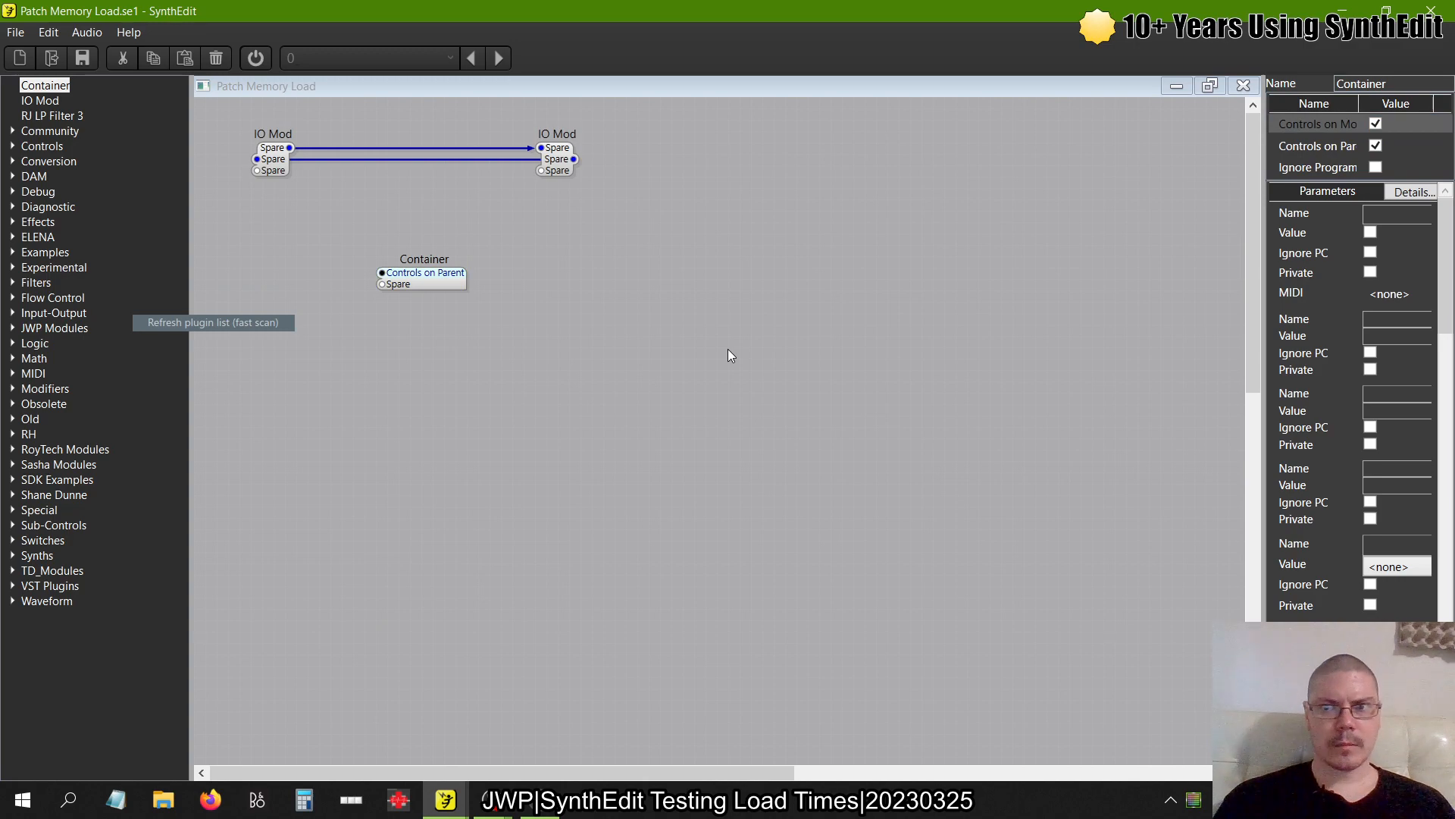
Look inside the new container, then close it and the Patch Memory Load structure to return to Main
left_click(409, 279)
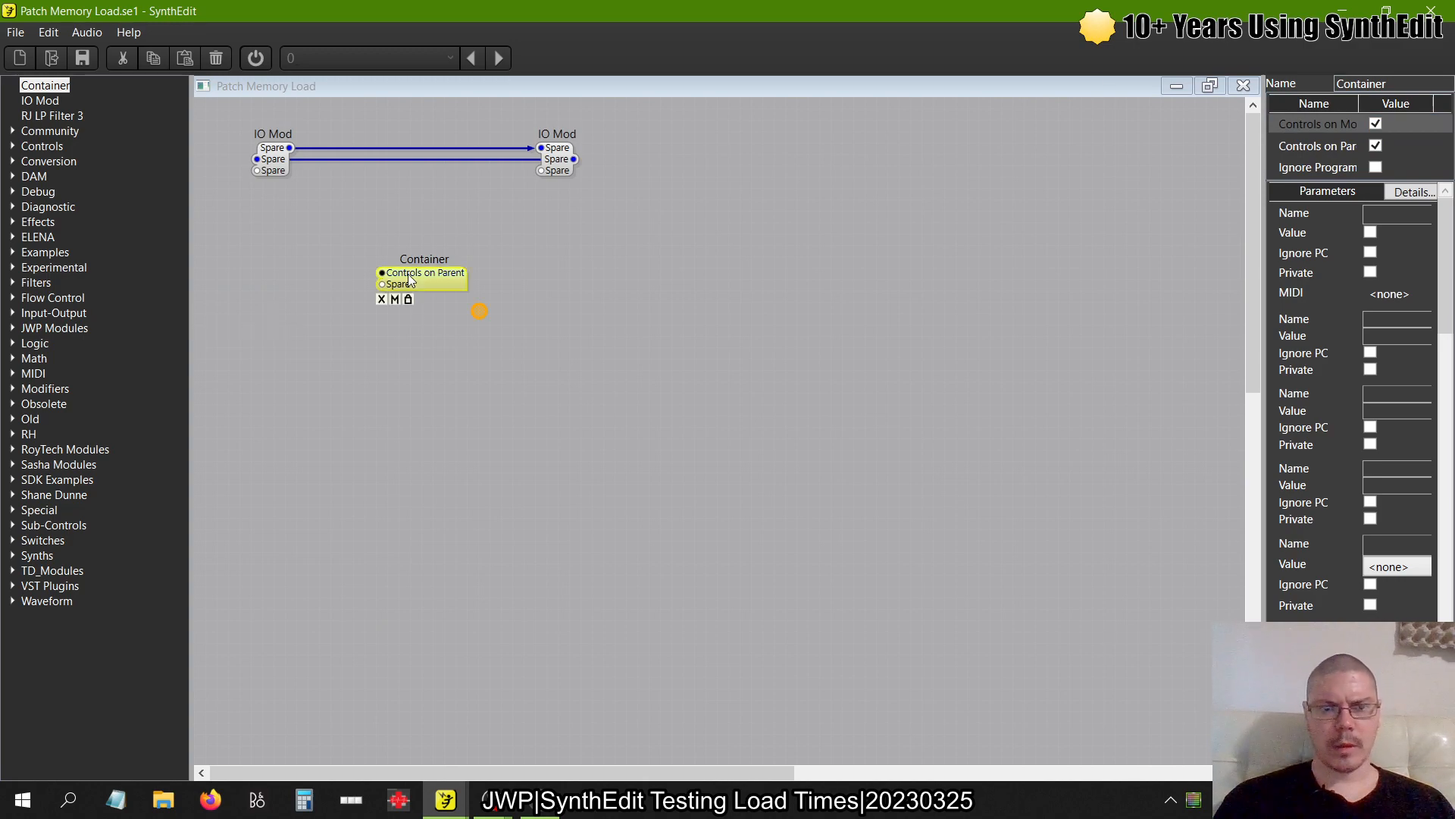
double_click(409, 279)
left_click(1072, 92)
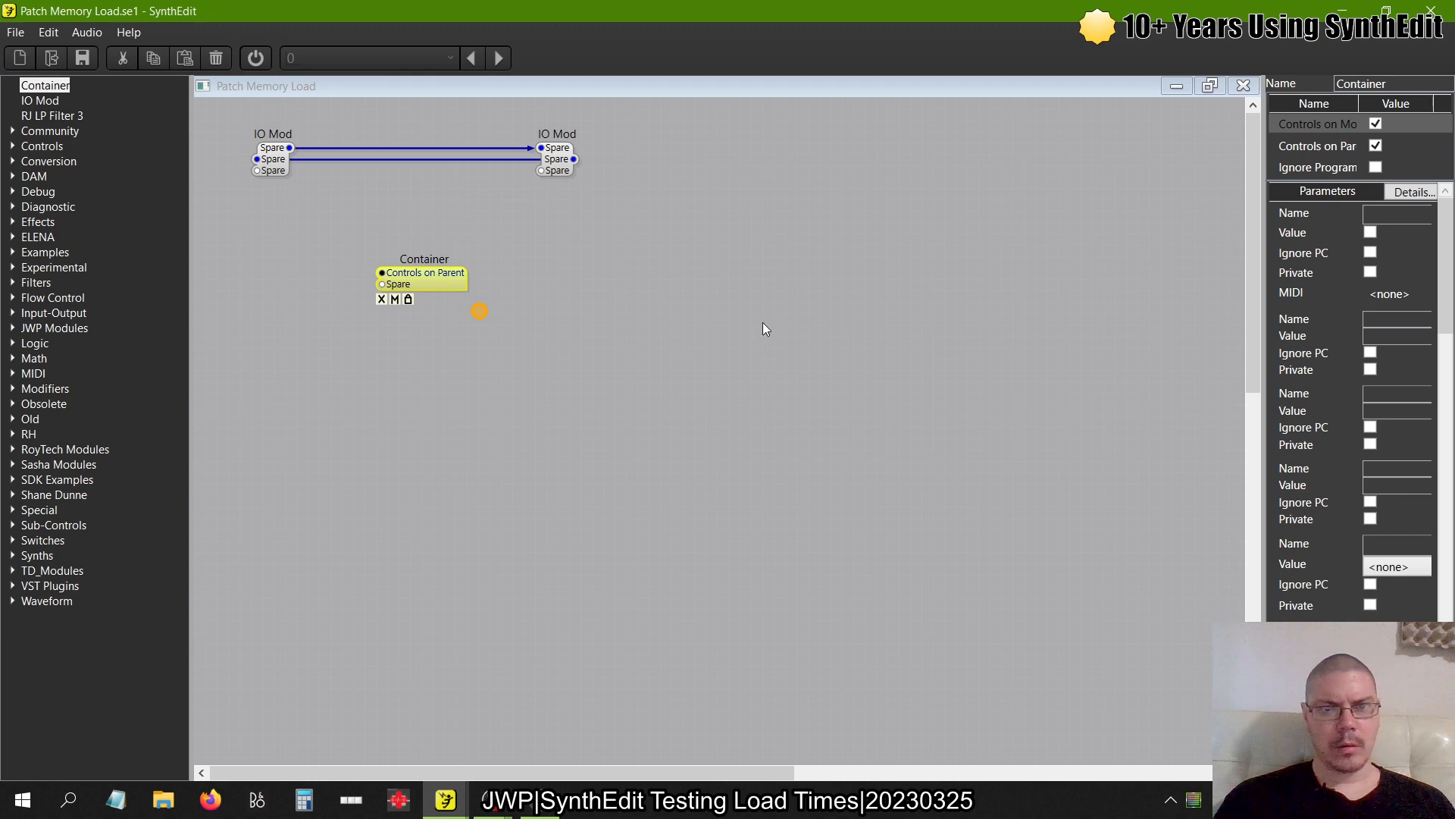
left_click(1243, 84)
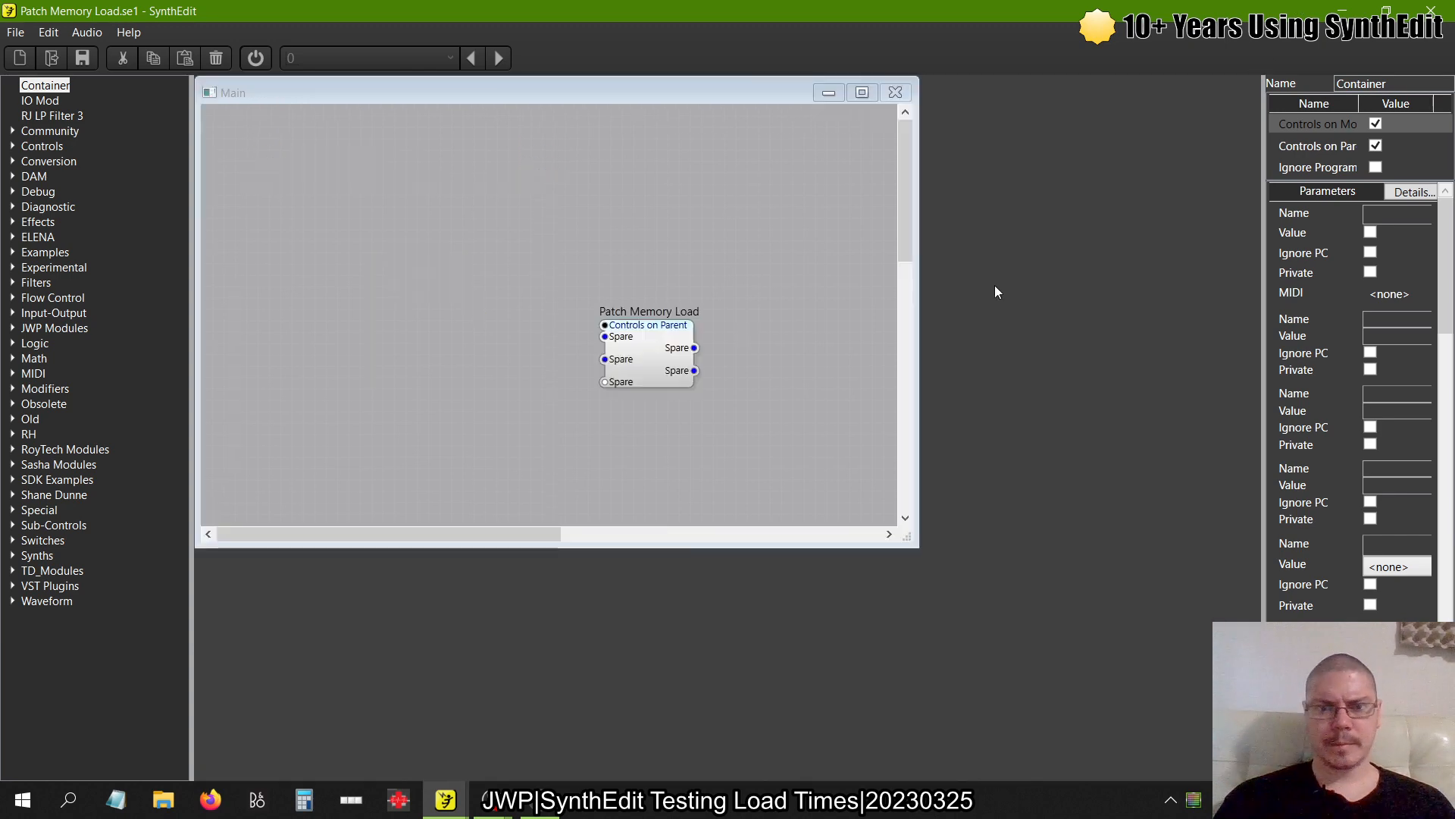
Switch to Vector Load.se1 and move the knob onto the upper-left corner of the blue background in Vector load's panel
key("alt+Tab")
key("alt+Tab")
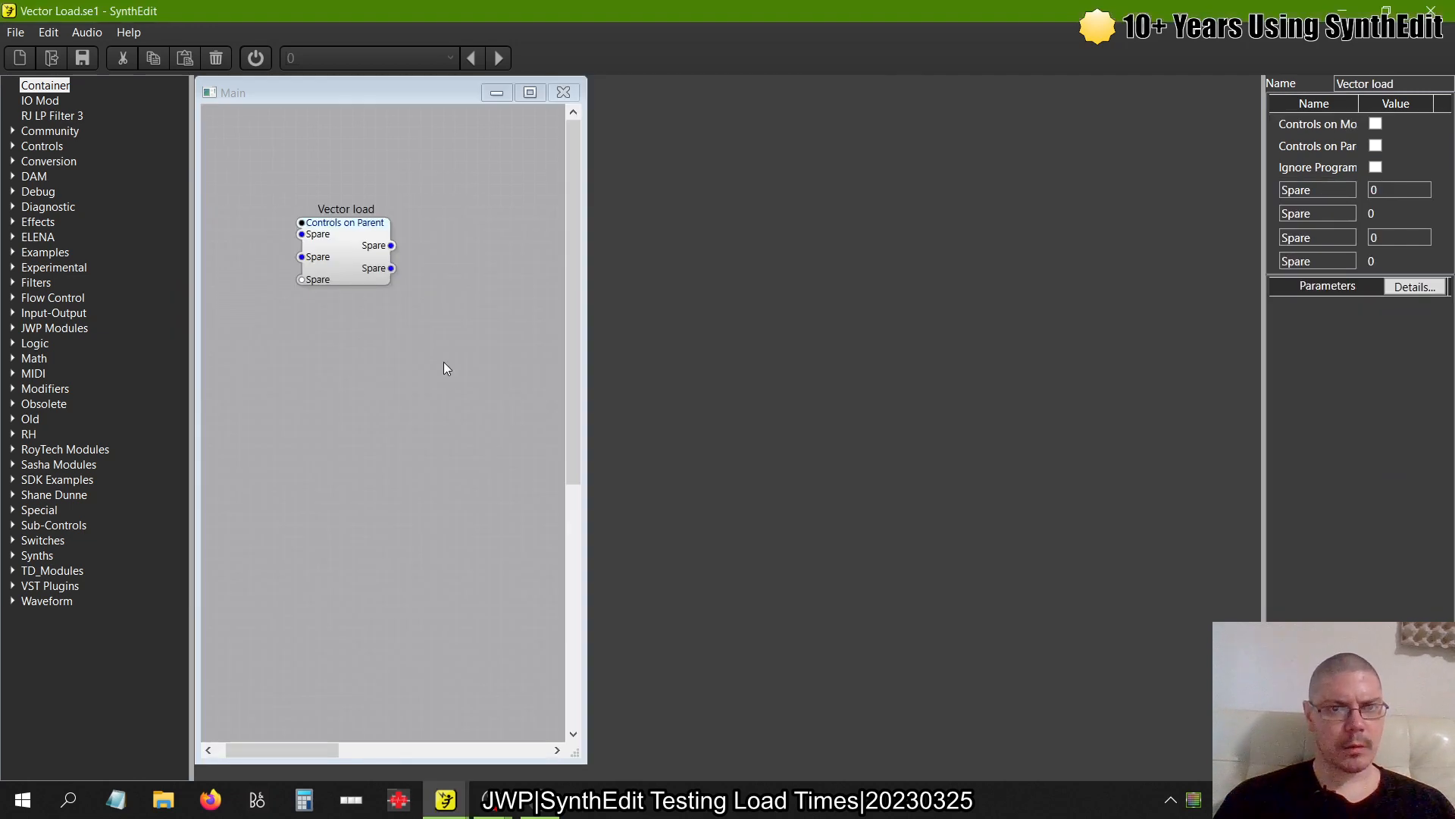
right_click(341, 246)
left_click(404, 420)
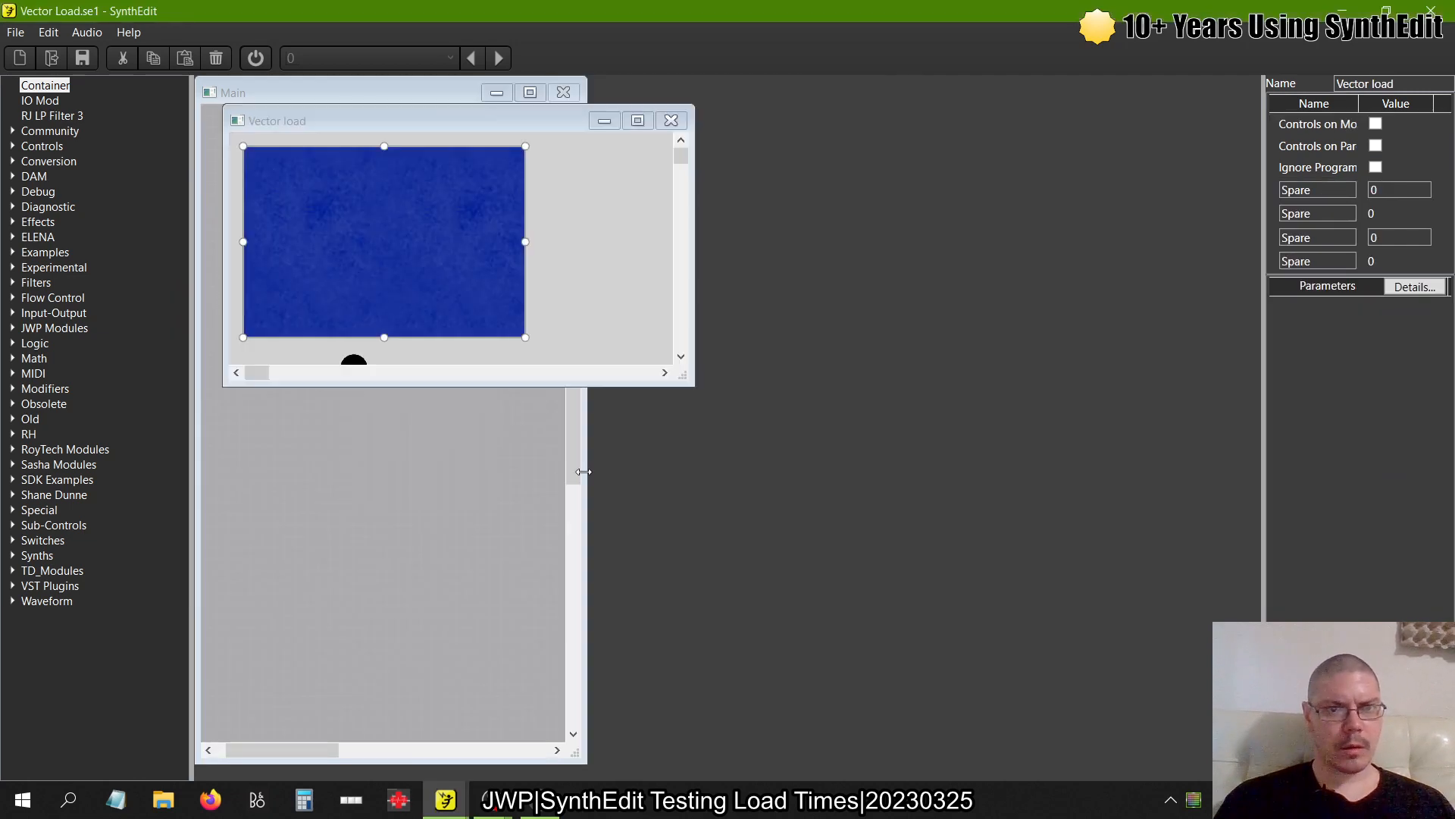
scroll(387, 349, "down", 6)
scroll(382, 212, "up", 5)
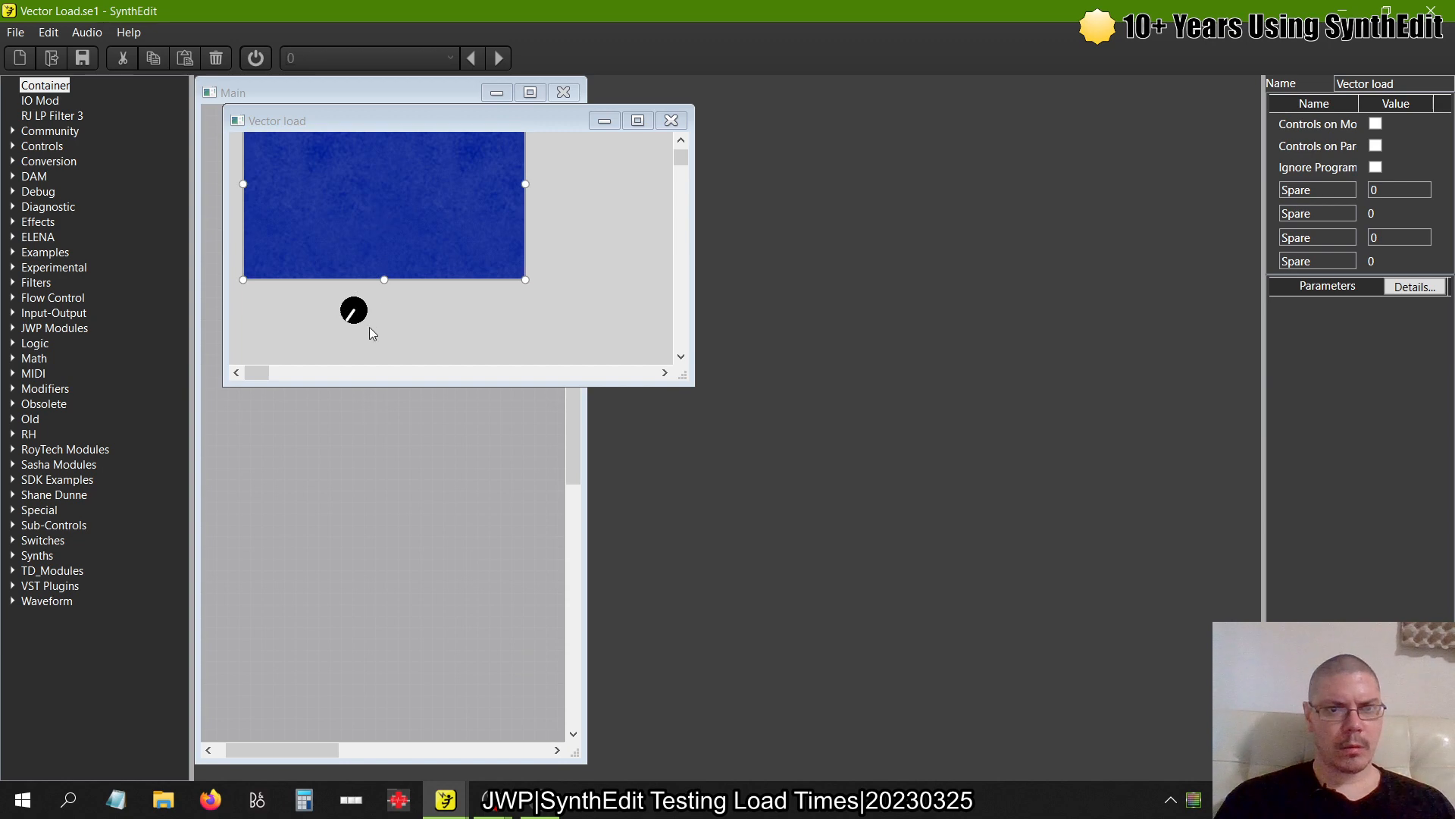
left_click(364, 300)
left_click_drag(363, 298, 276, 155)
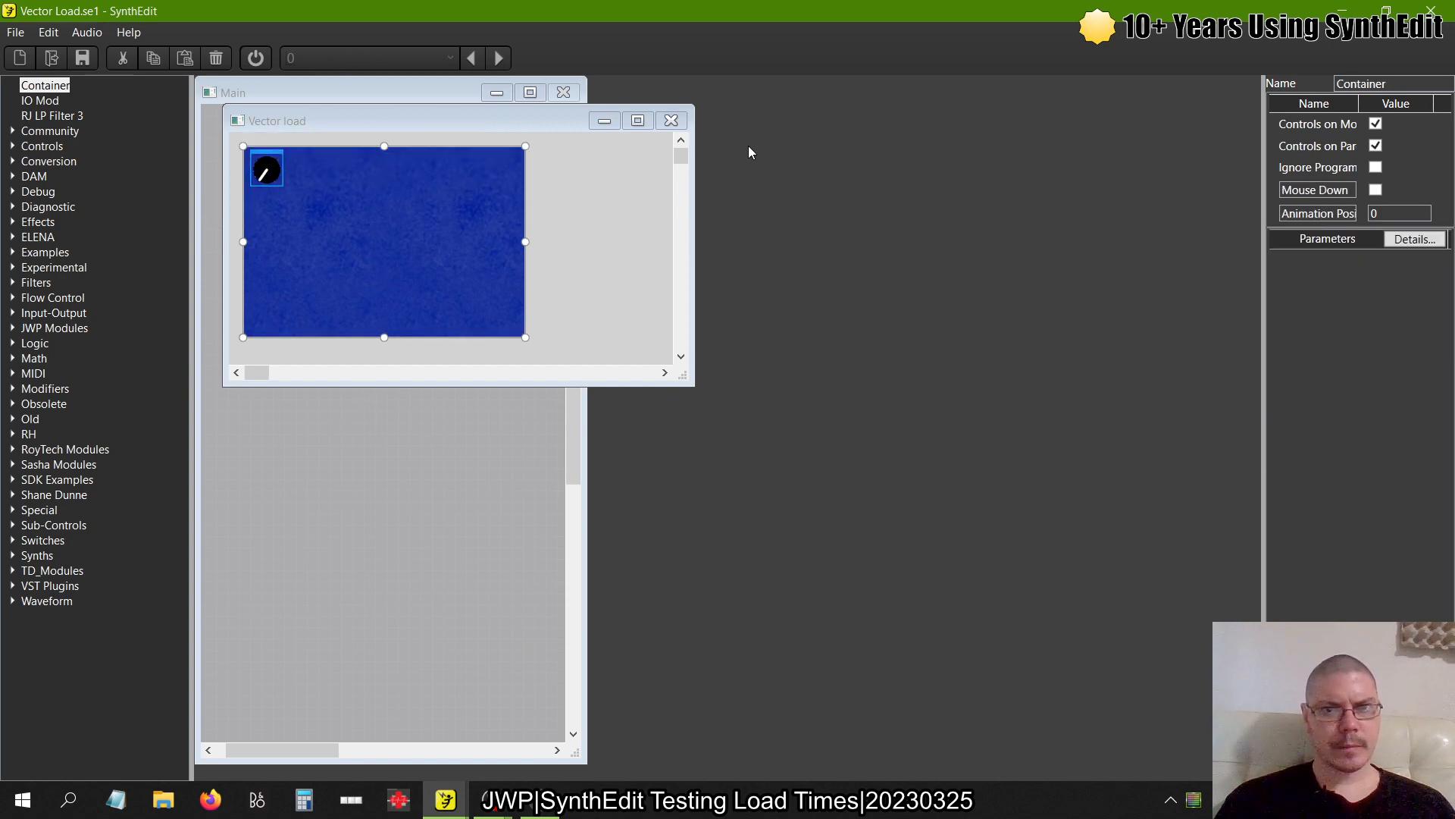
left_click(671, 120)
Switch to the Peek Through window and activate its Alt + A transparency hot key
key("alt+Tab")
key("alt+Tab")
key("alt+Tab")
key("alt+Tab")
key("alt+Tab")
key("alt+Tab")
key("alt+Tab")
key("alt+Tab")
key("alt+Tab")
key("alt+Tab")
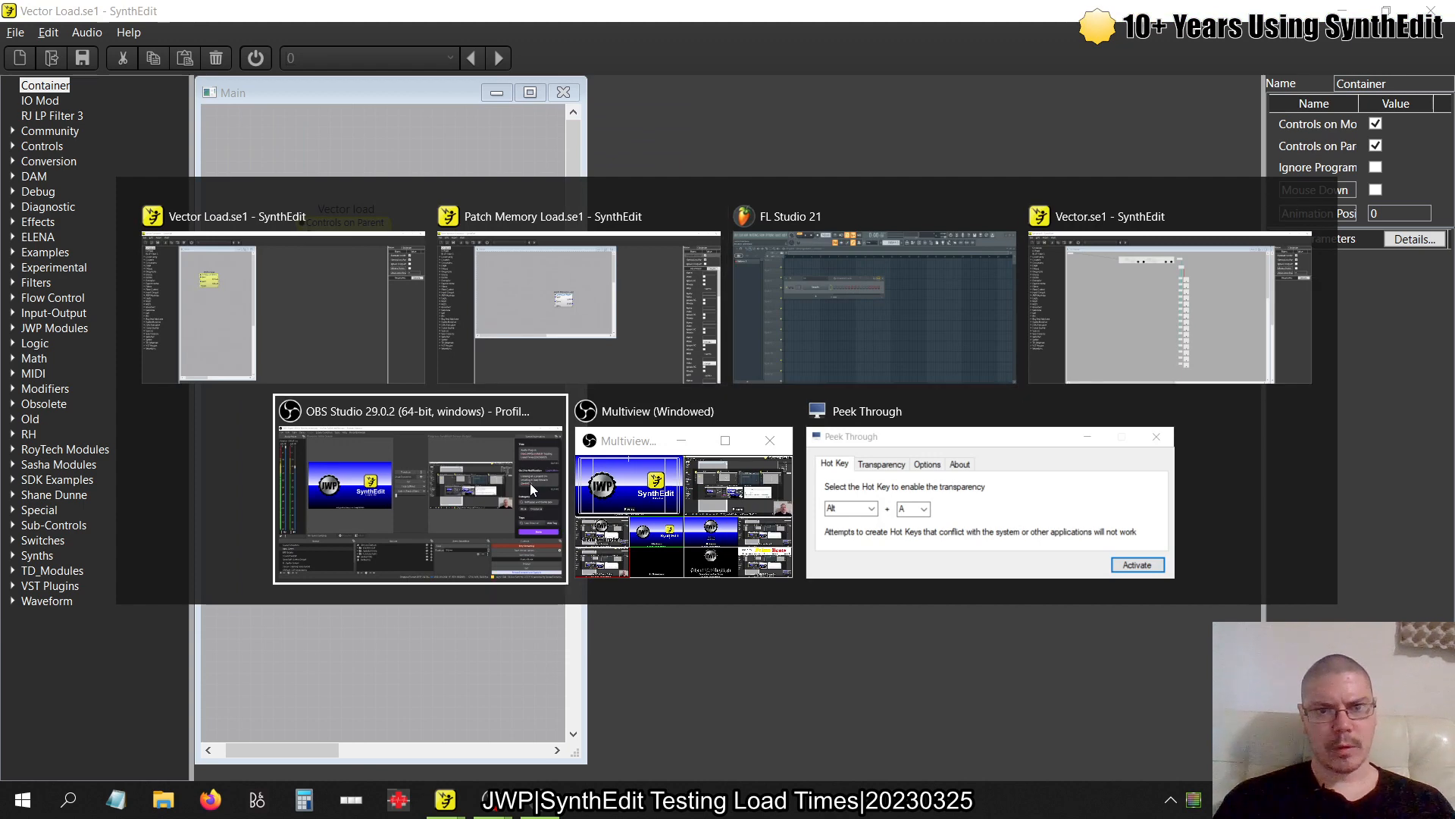
key("alt+Tab")
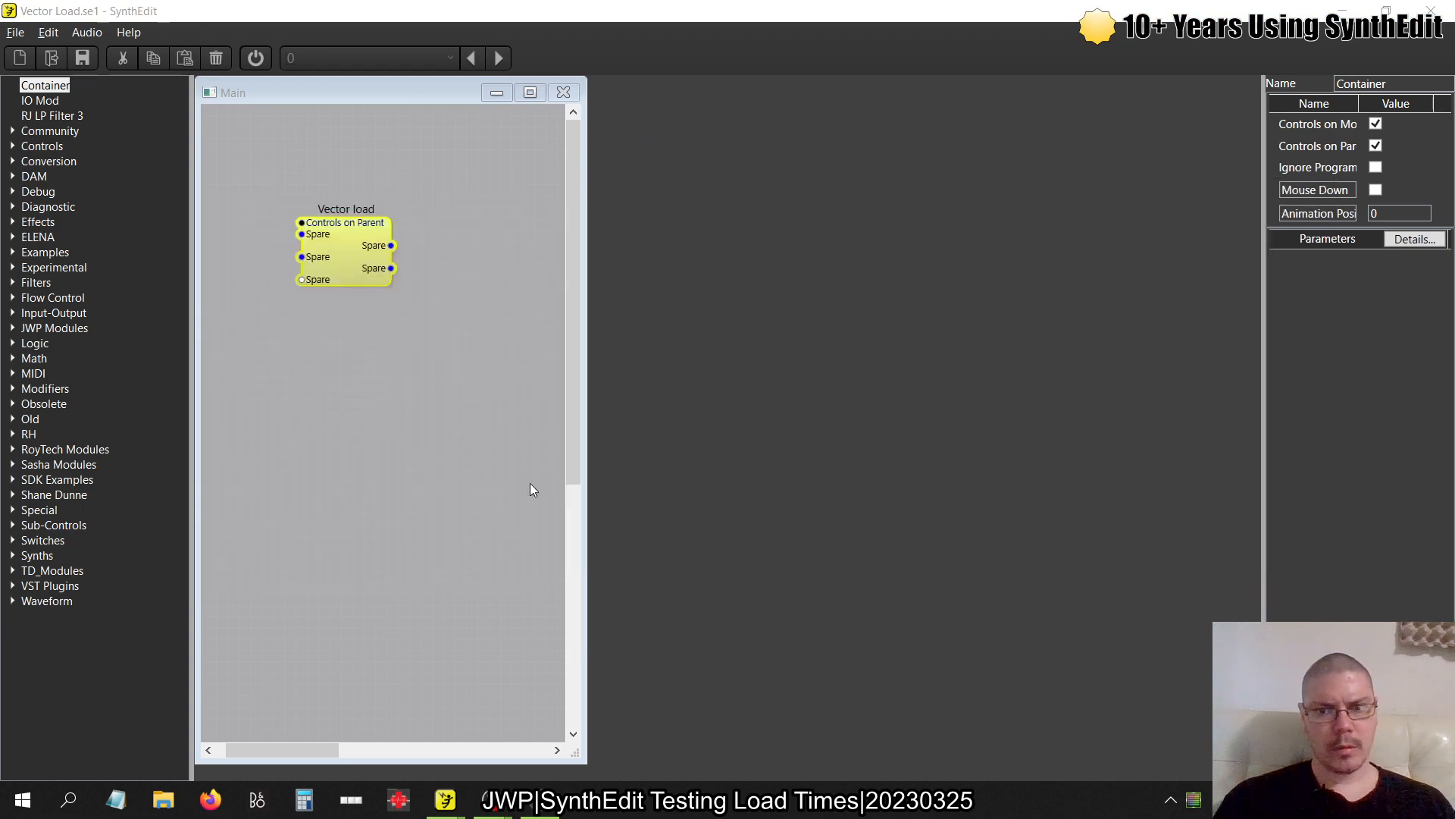
key("alt+Tab")
key("alt+Tab")
key("alt+Tab")
key("alt+Tab")
key("alt+Tab")
key("alt+Tab")
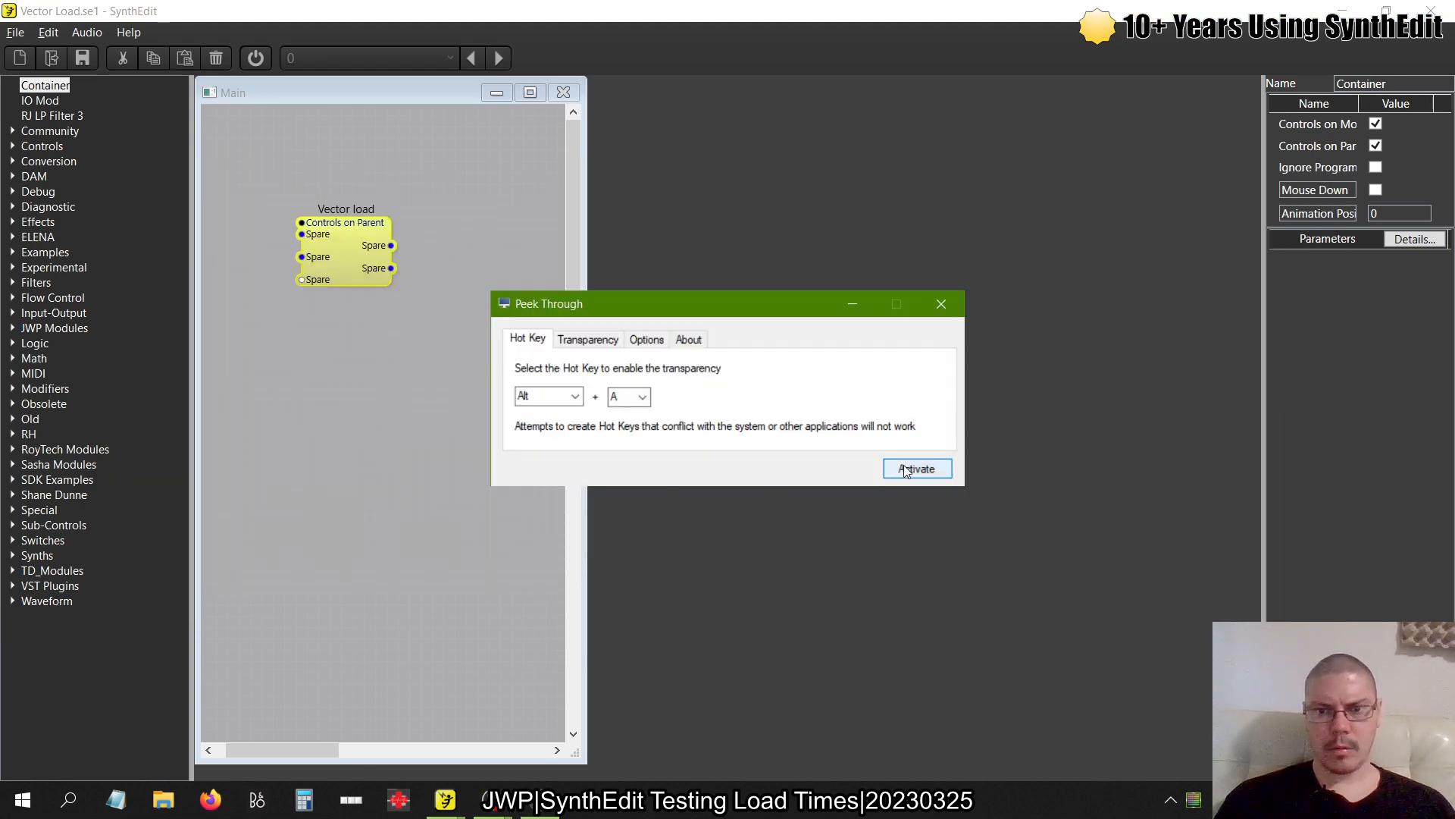
left_click(904, 465)
Switch to the Vector.se1 window and close its Container structure to return to Main
key("alt+Tab")
key("alt+Tab")
key("alt+Tab")
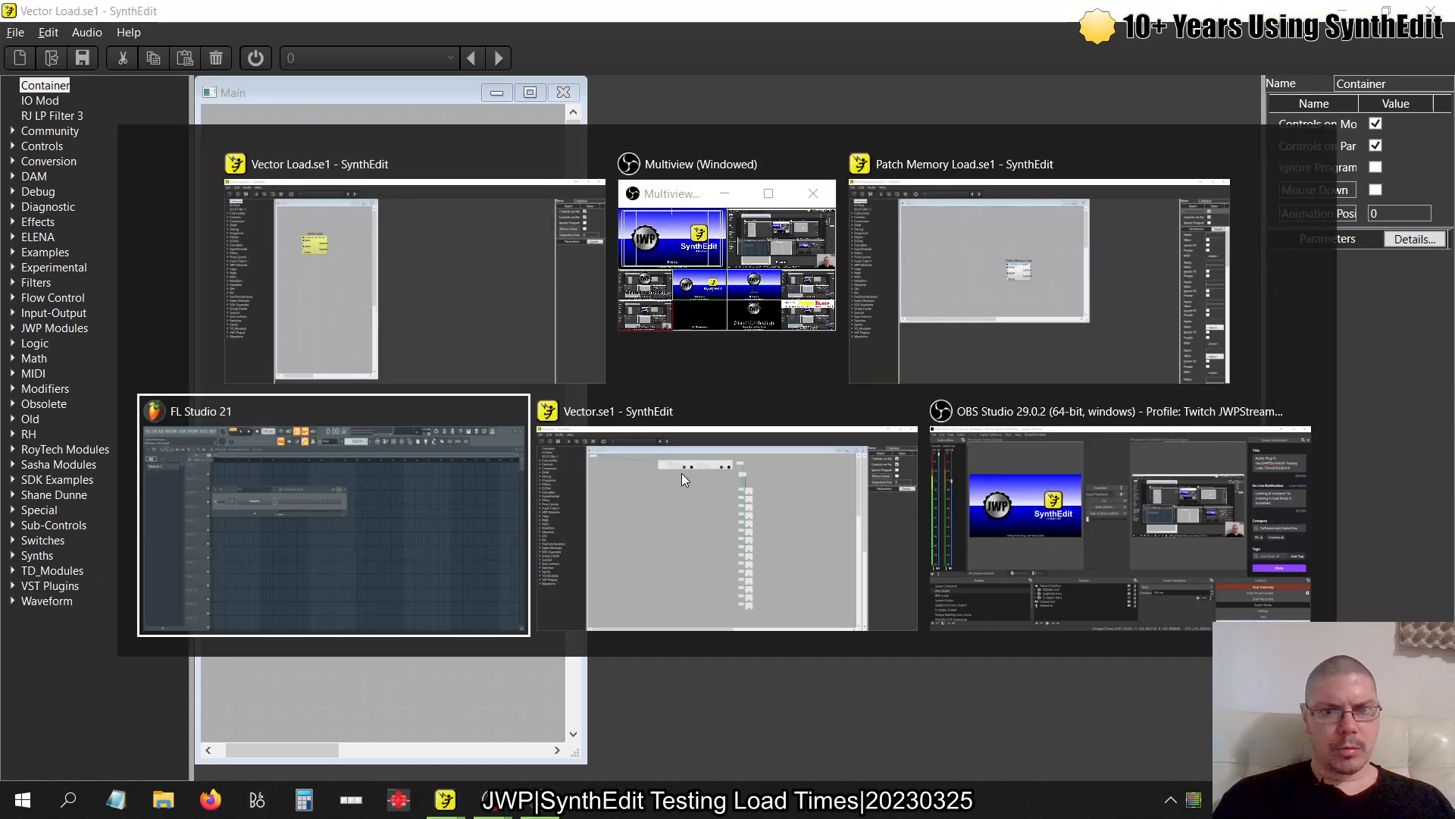
key("alt+Tab")
key("alt+Tab")
key("alt+Tab")
key("alt+Tab")
key("alt+Tab")
key("alt+Tab")
key("alt+Tab")
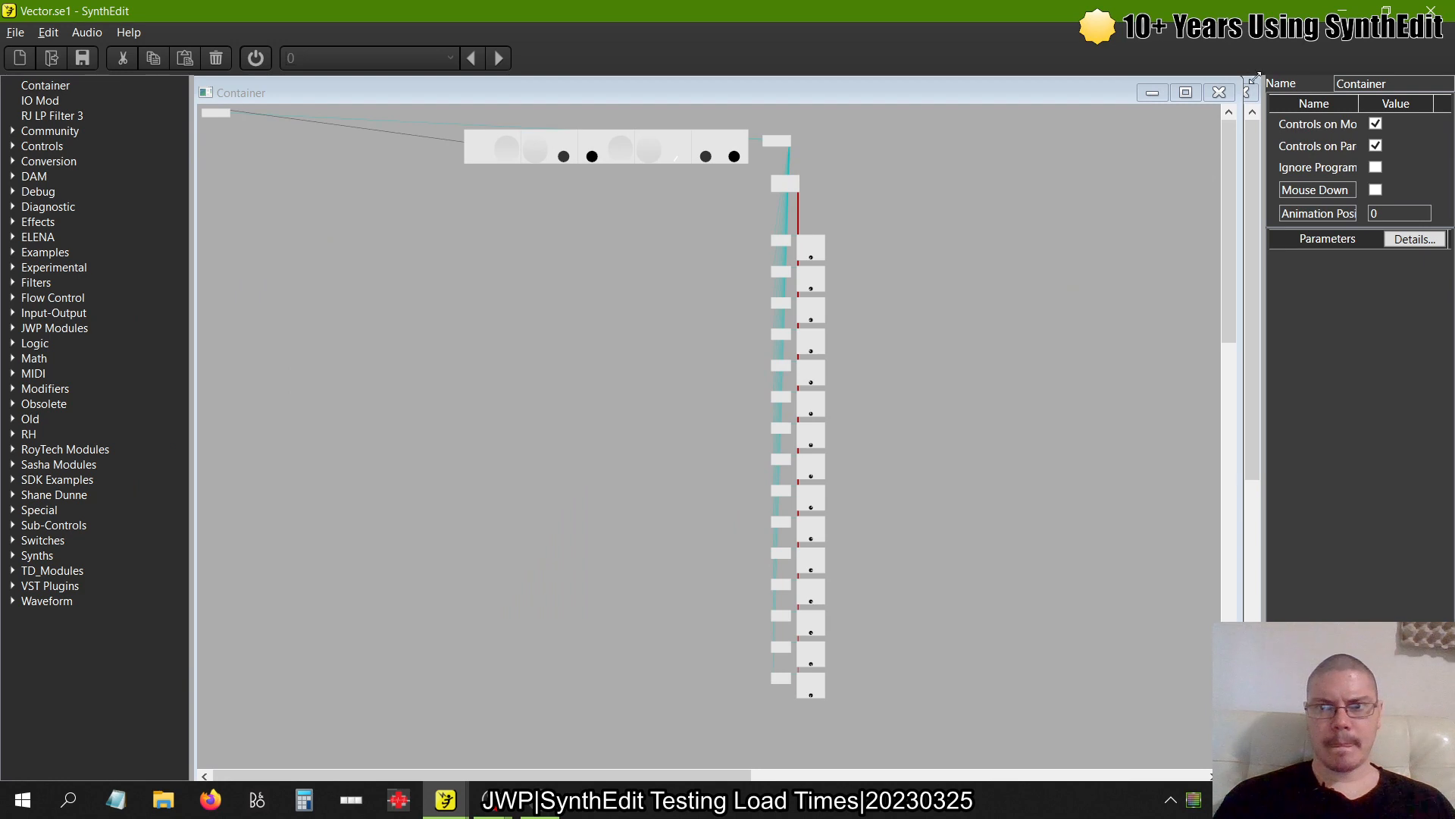
left_click(1218, 92)
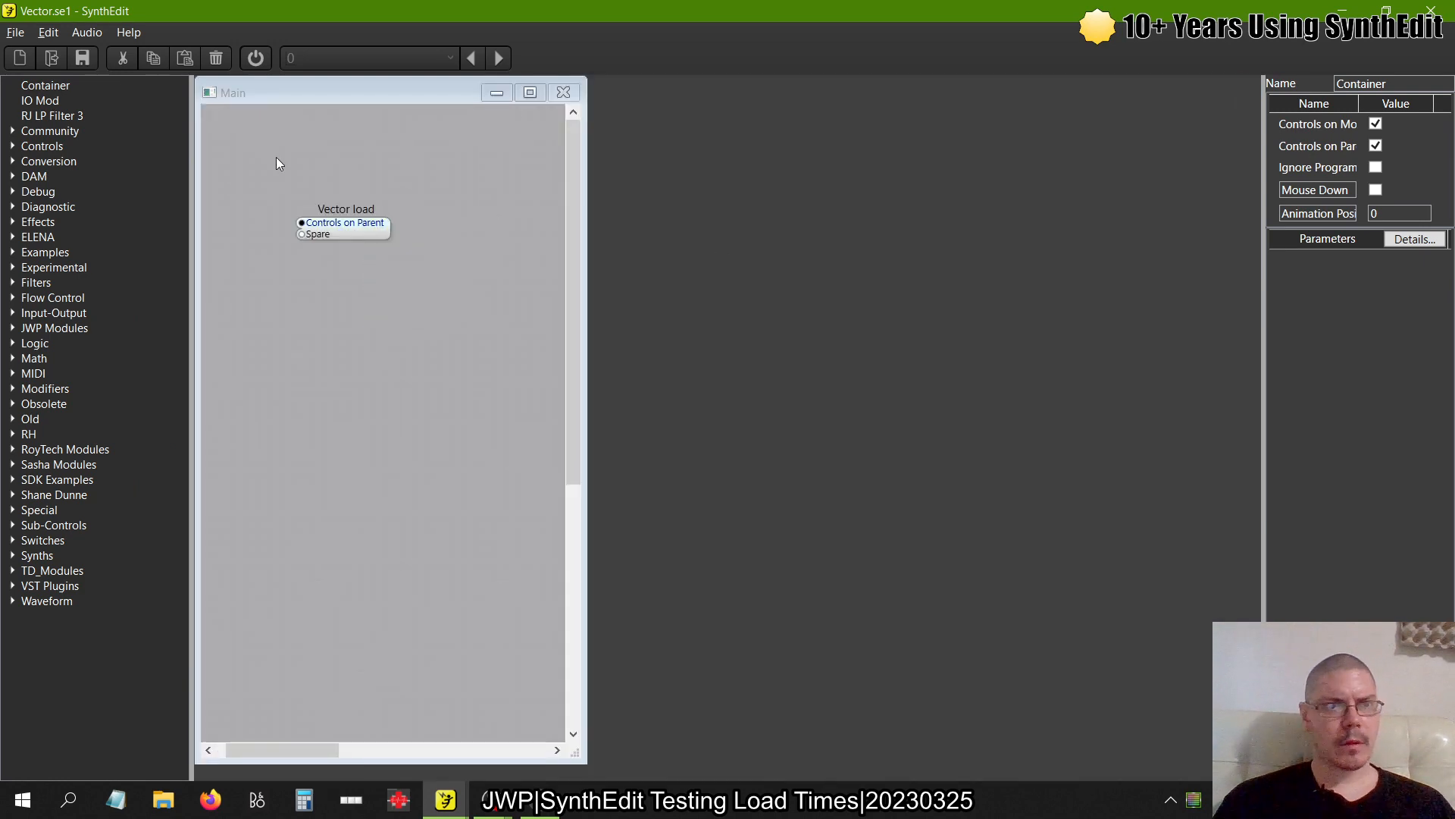
Open Raster Load.se1 from the Load Times folder in place of Vector.se1
left_click(15, 32)
left_click(30, 73)
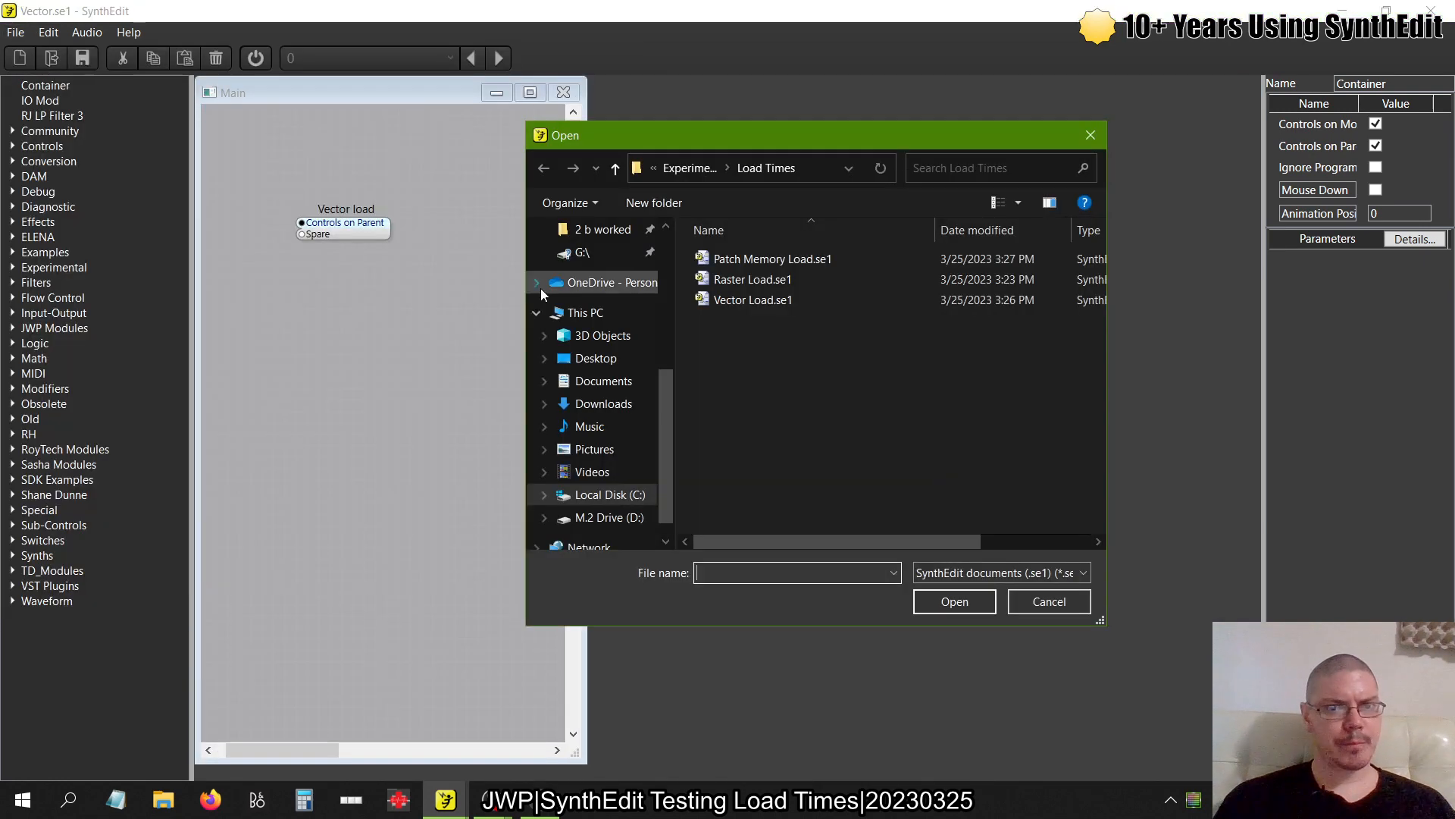
left_click(748, 277)
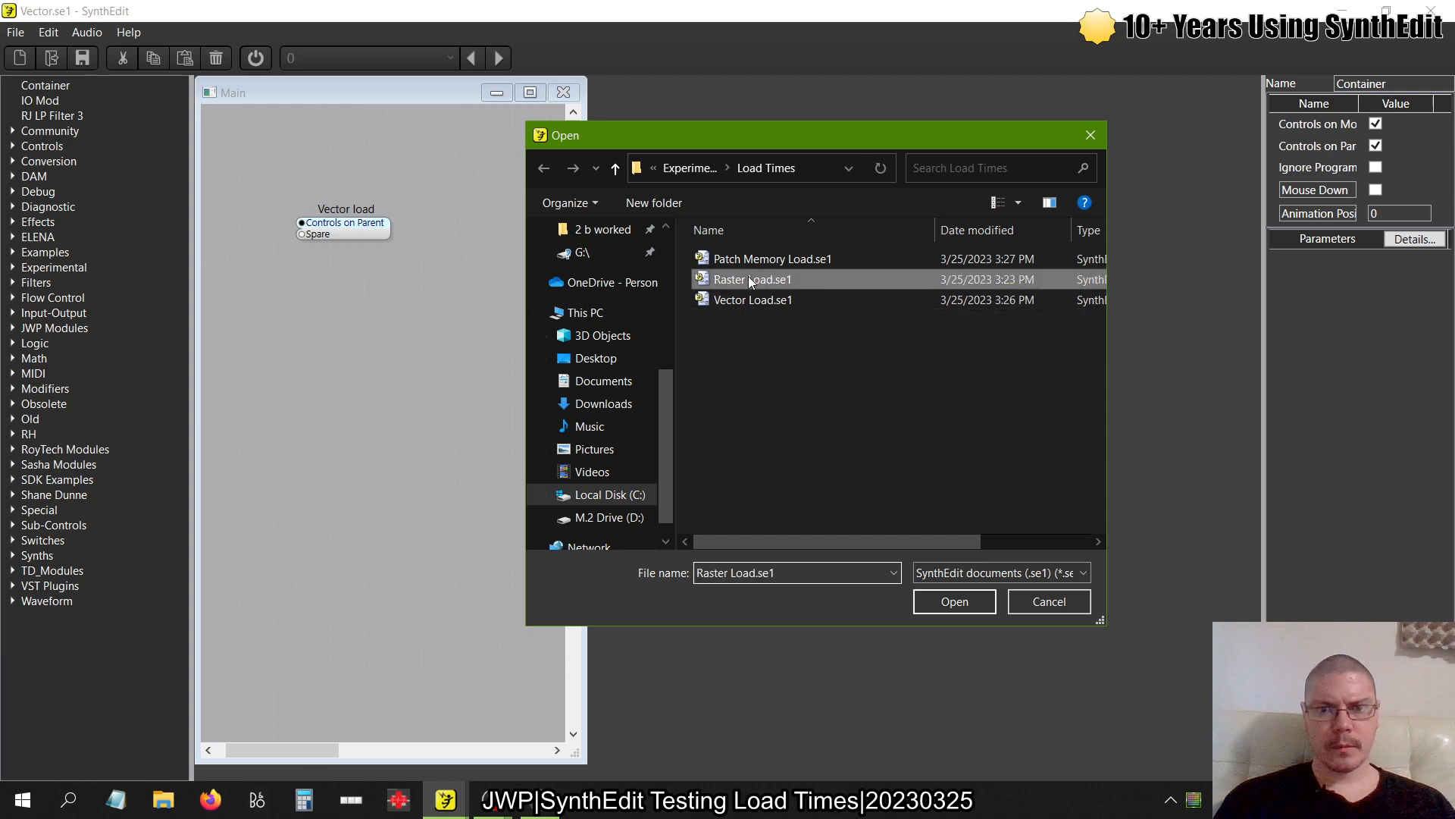
left_click(952, 604)
key("alt+Tab")
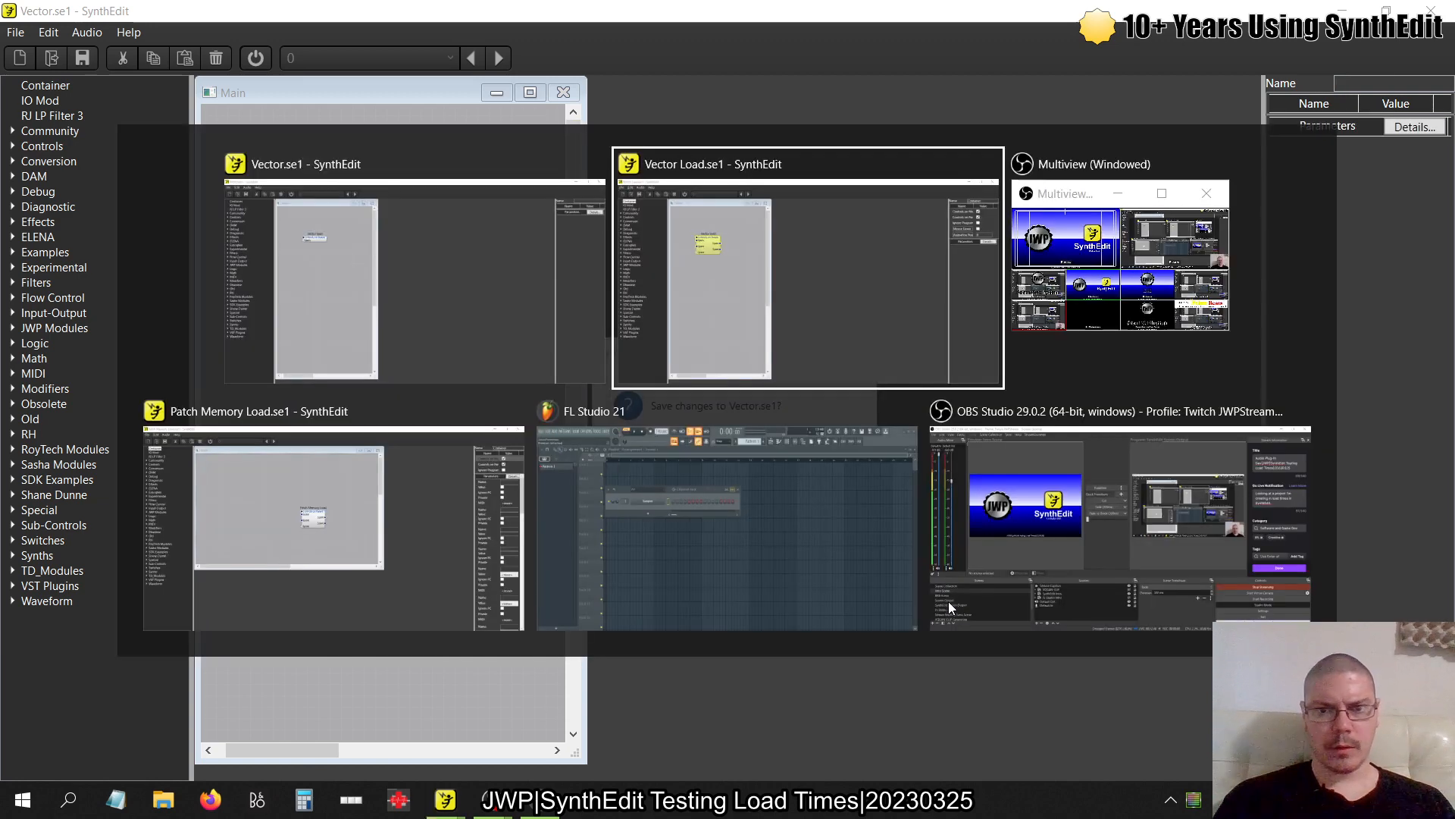
key("alt+Tab")
left_click(760, 470)
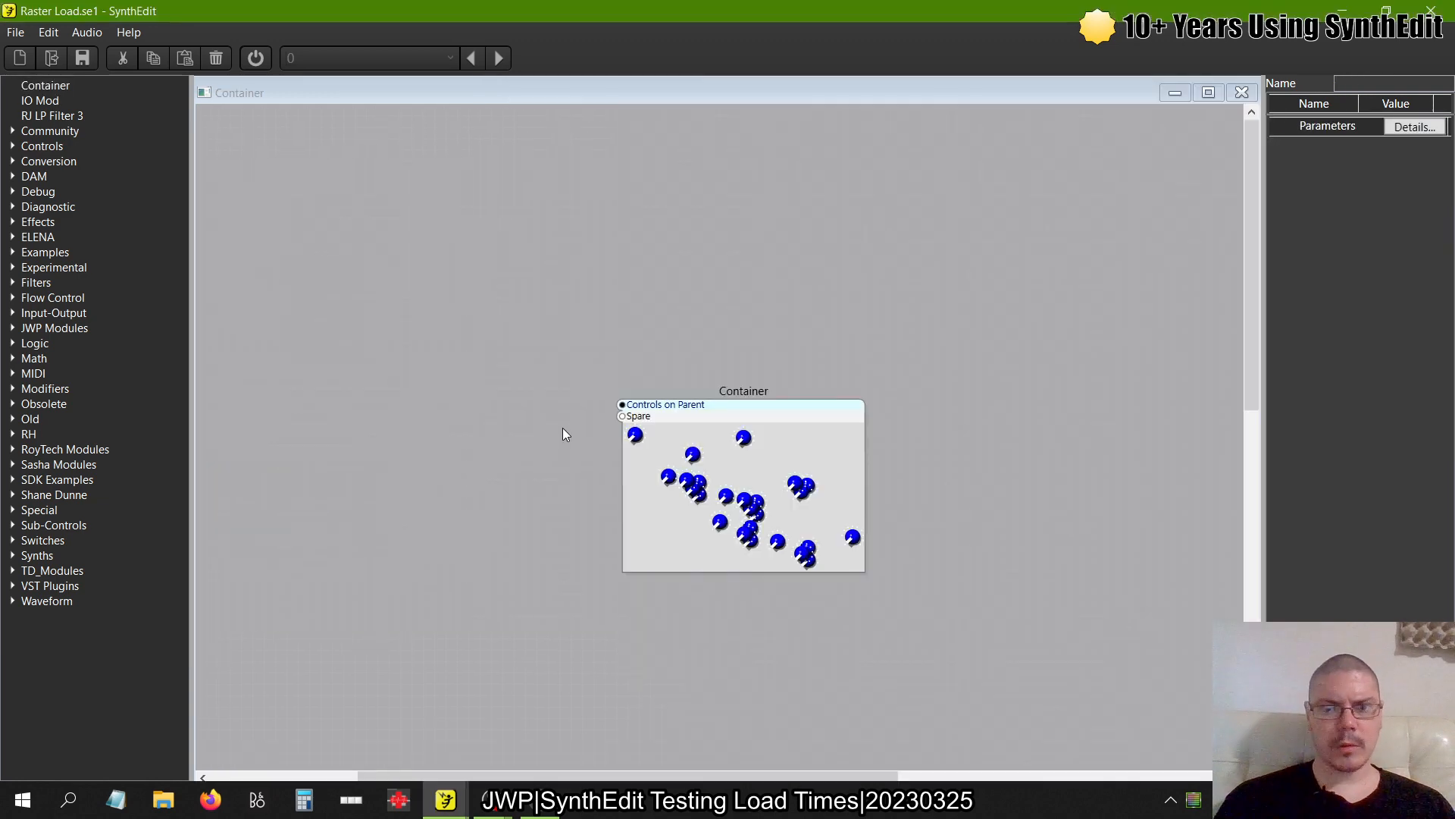
Add a second IO Mod at the structure's upper right and place the blue-knob container below the two IO Mods
left_click_drag(733, 415, 422, 165)
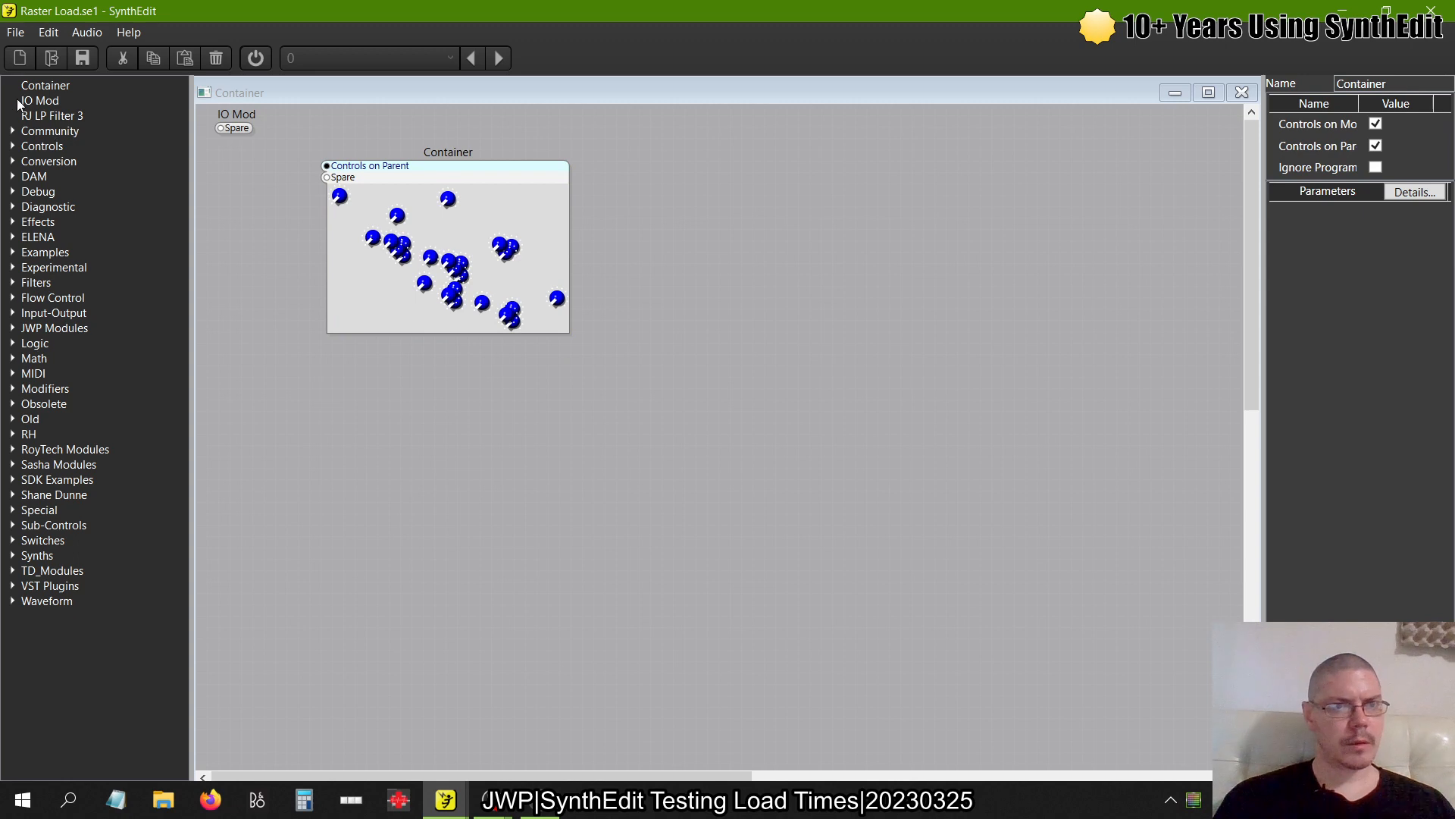
left_click_drag(18, 101, 562, 200)
left_click_drag(640, 112, 640, 115)
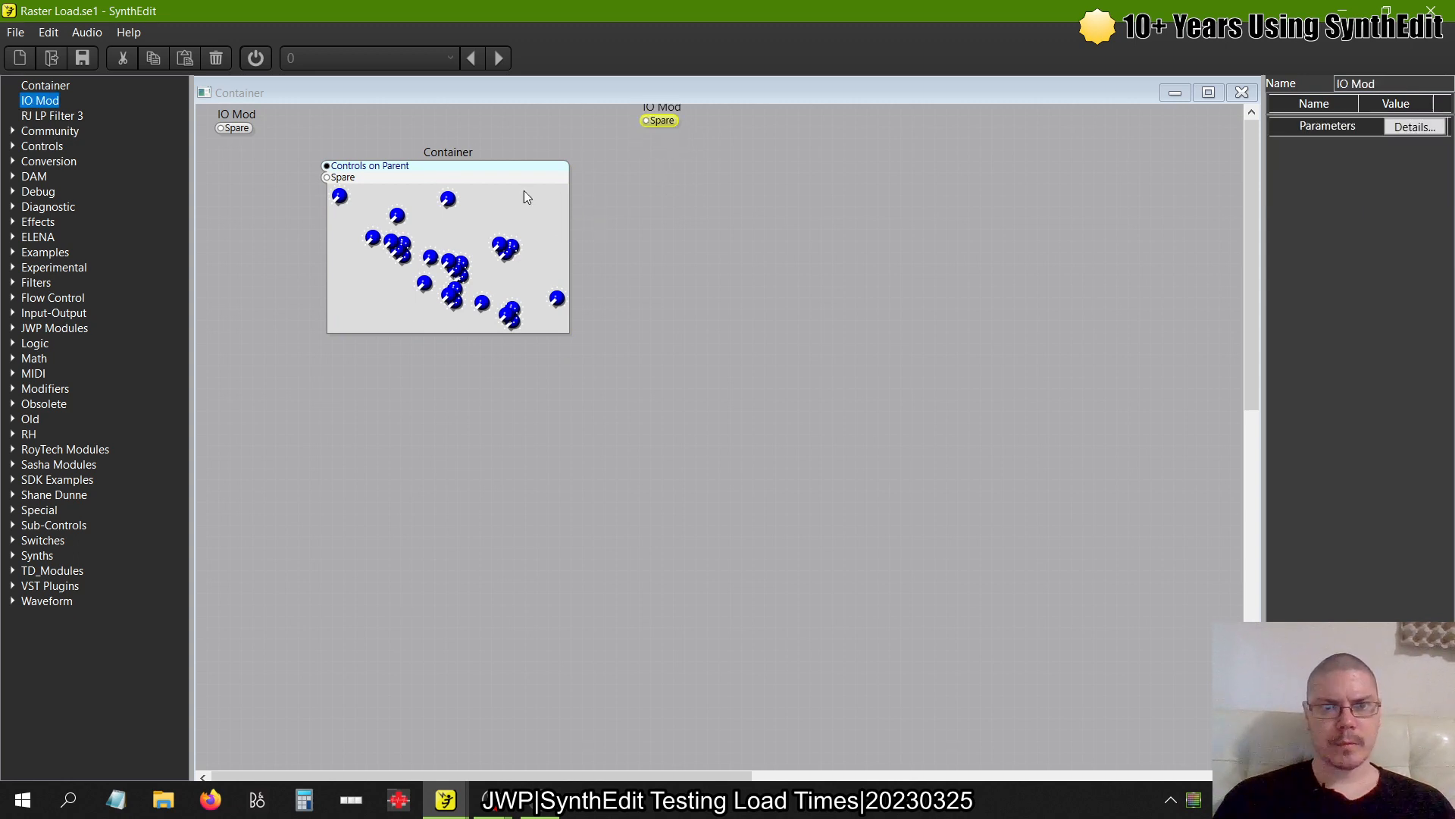
left_click_drag(488, 177, 395, 165)
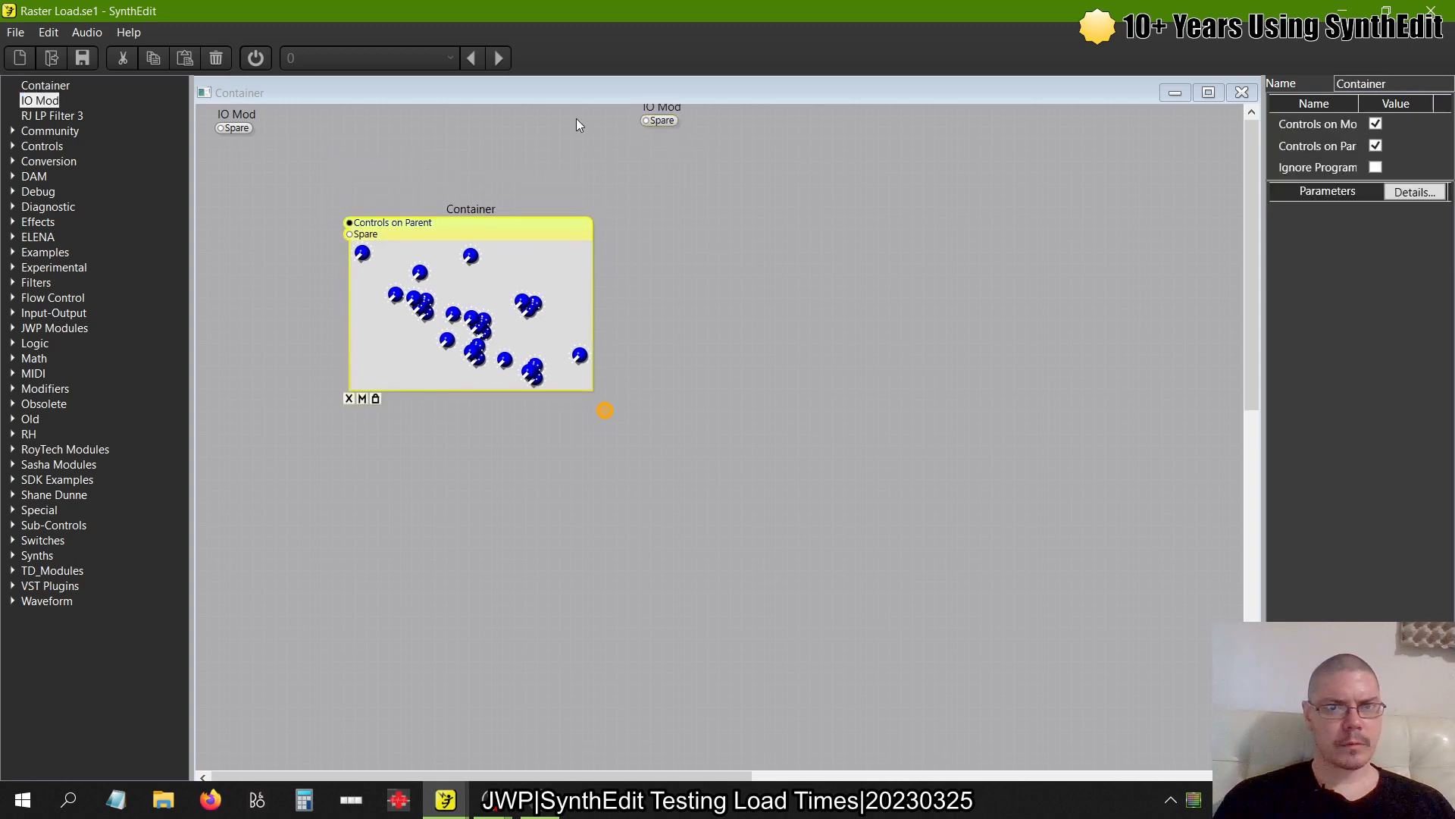
Line up the second IO Mod with the first and connect the two through two Spare wires
left_click_drag(658, 122, 621, 147)
left_click(239, 127)
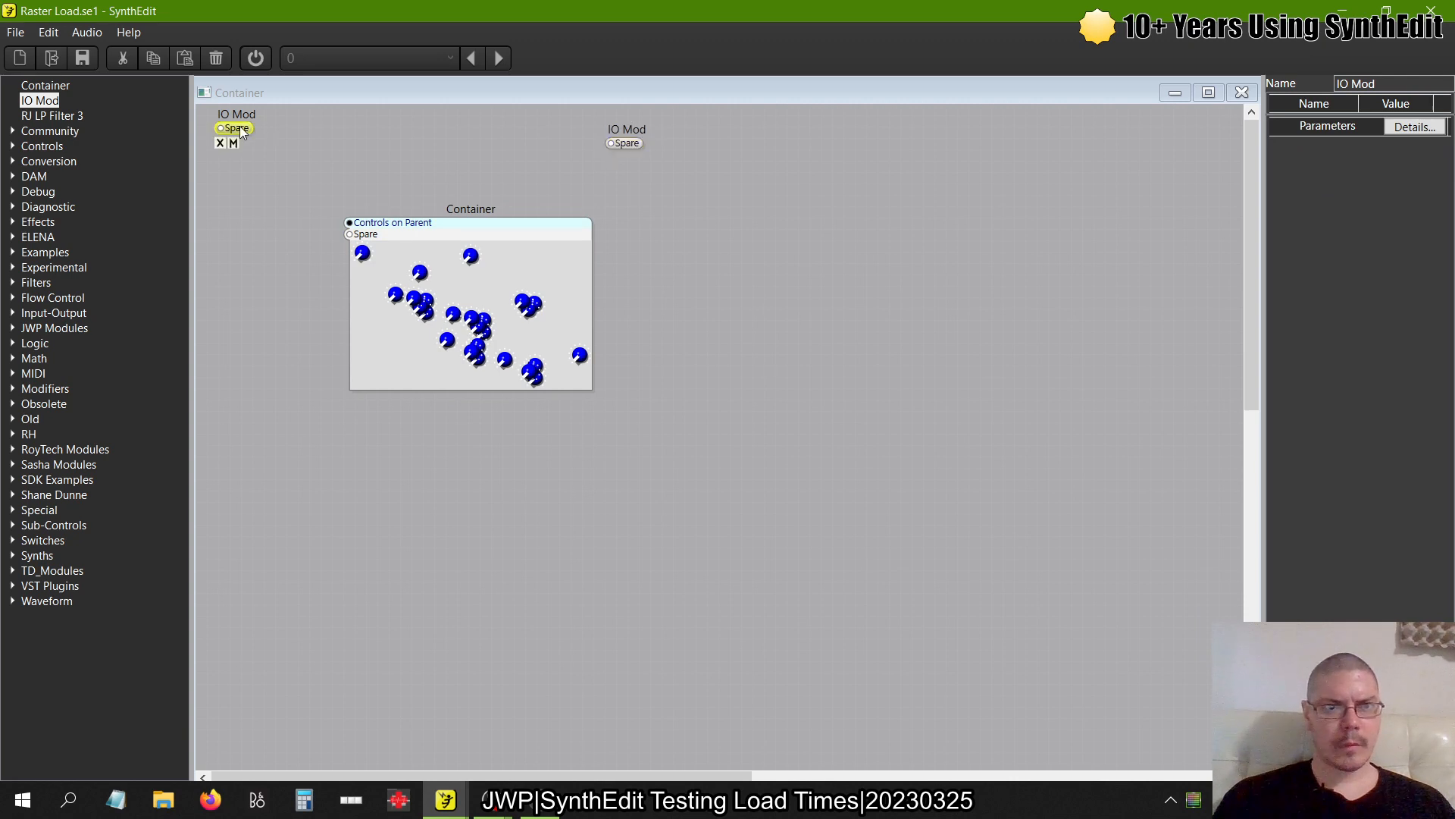
left_click_drag(245, 146, 610, 154)
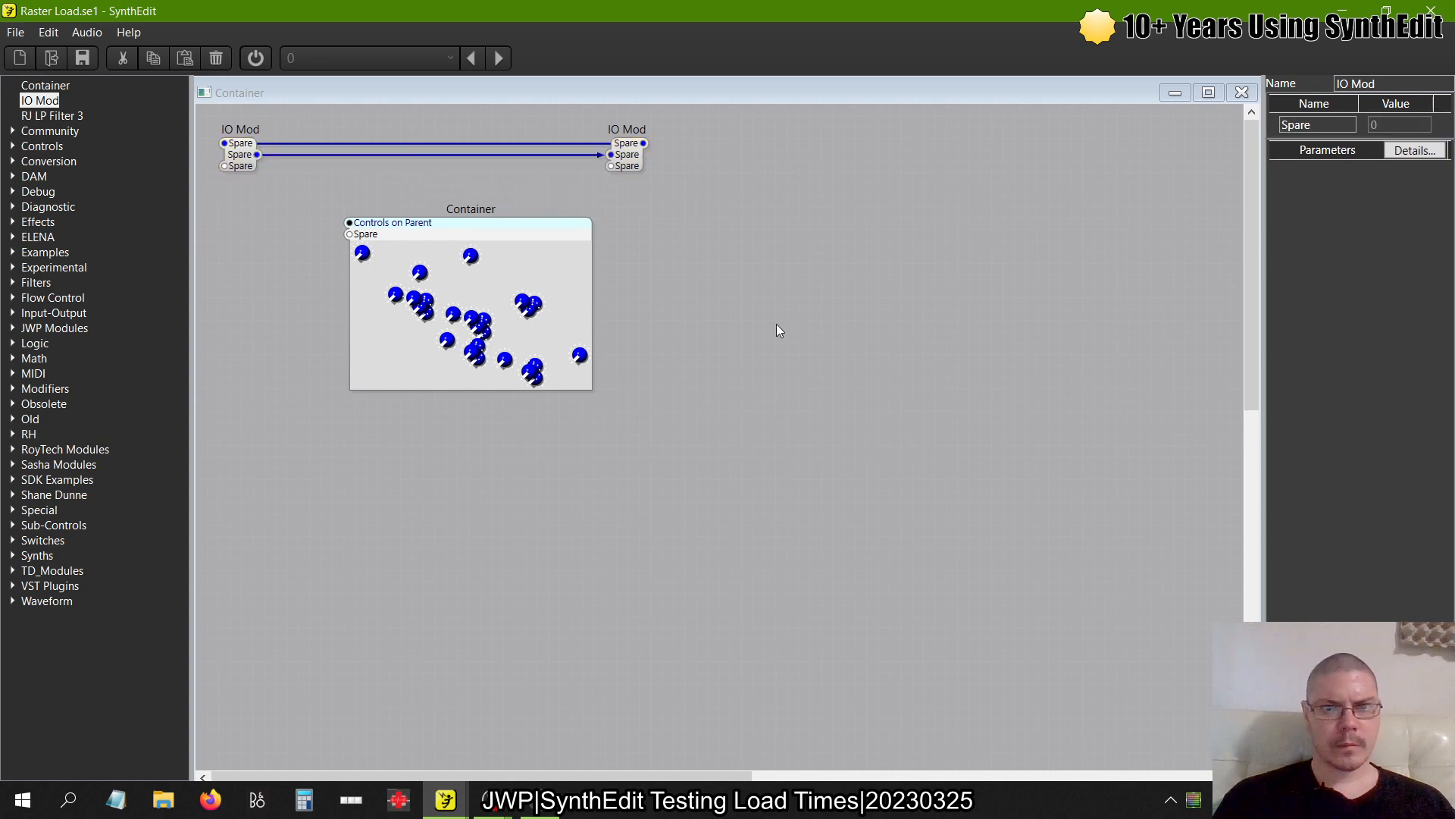
Look at the Main structures of Patch Memory Load.se1 and Vector Load.se1, and return to Raster Load.se1
left_click(539, 807)
mouse_move(446, 800)
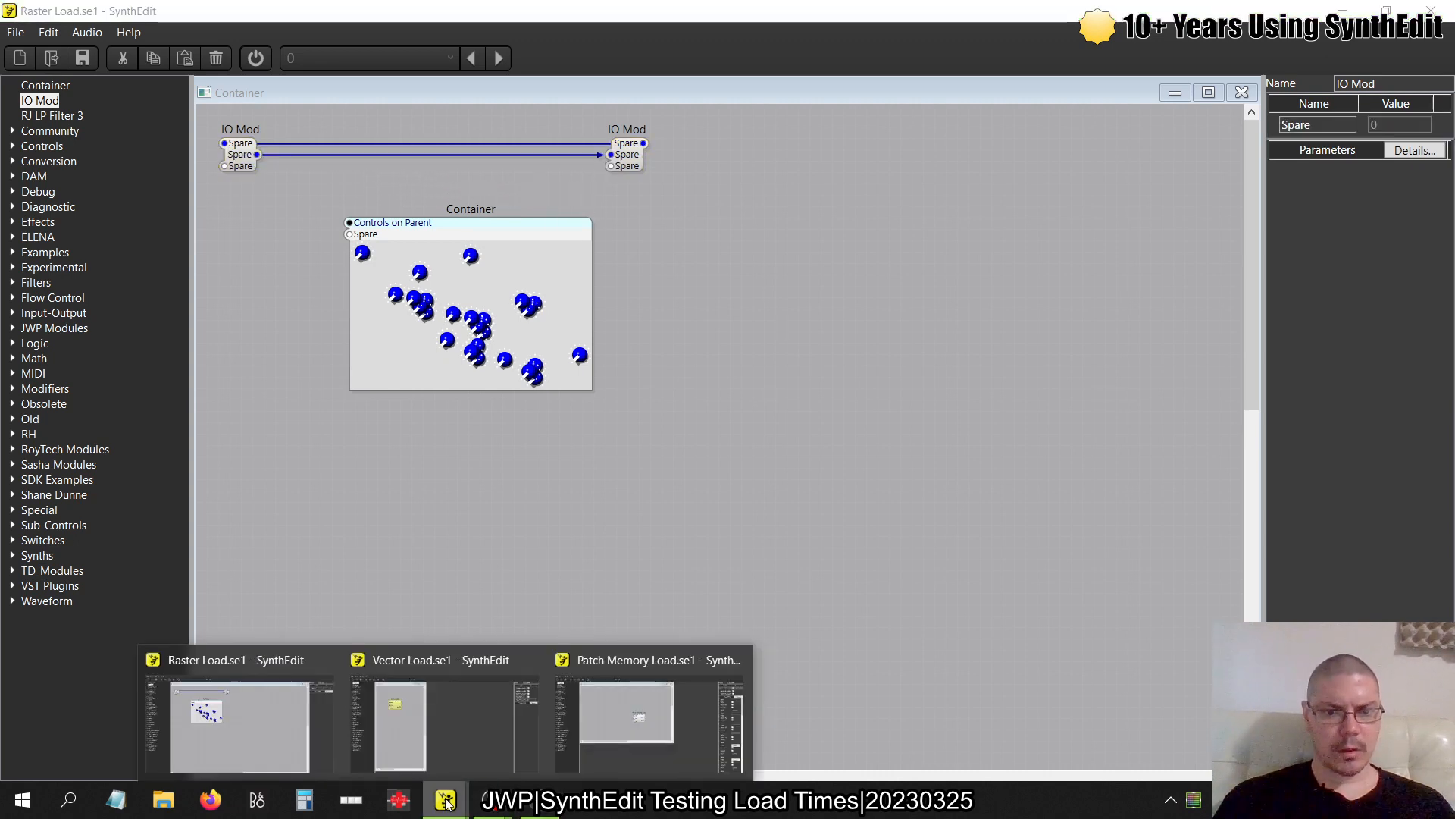
left_click(629, 721)
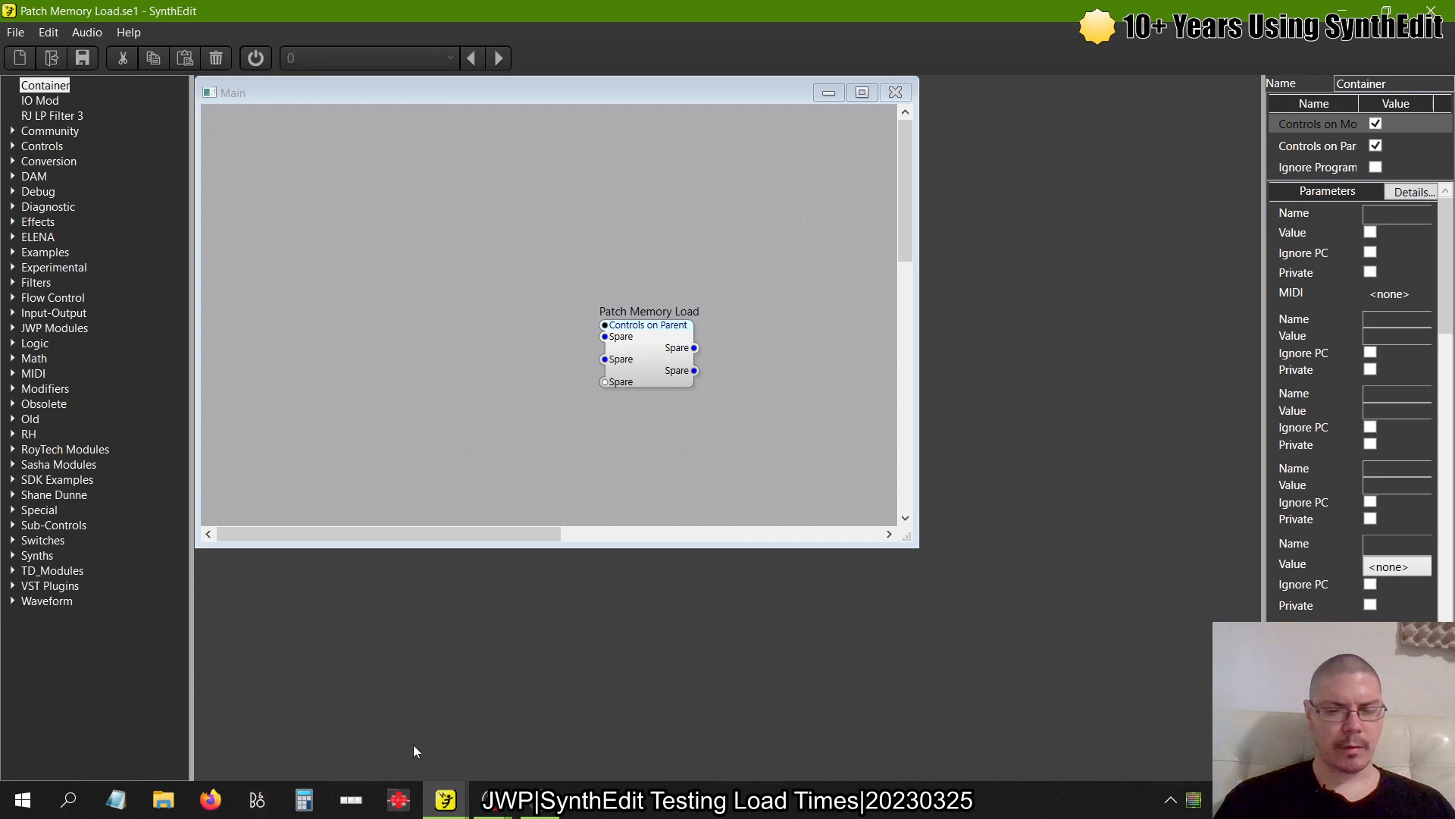
mouse_move(446, 800)
left_click(438, 726)
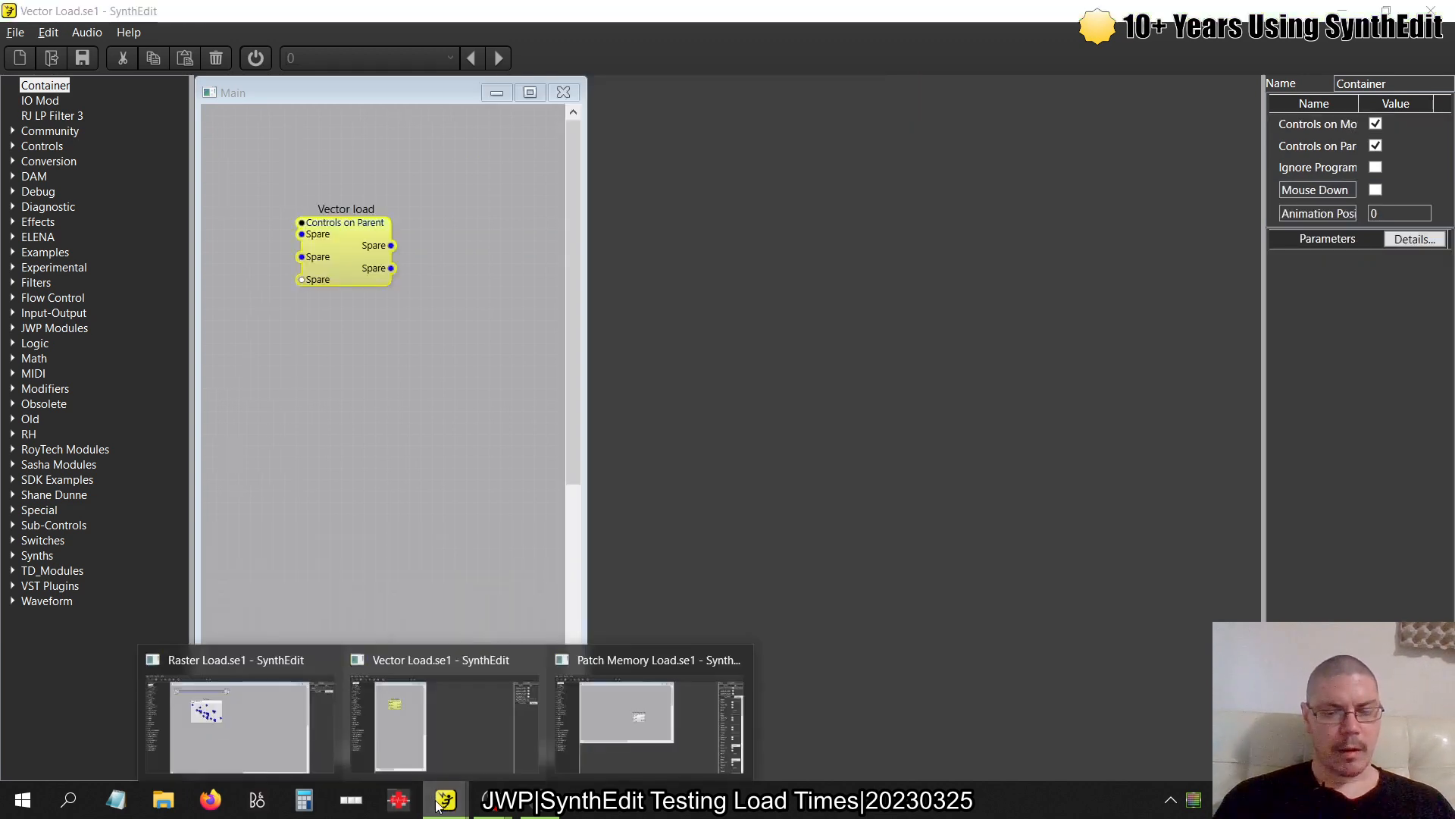
left_click(299, 712)
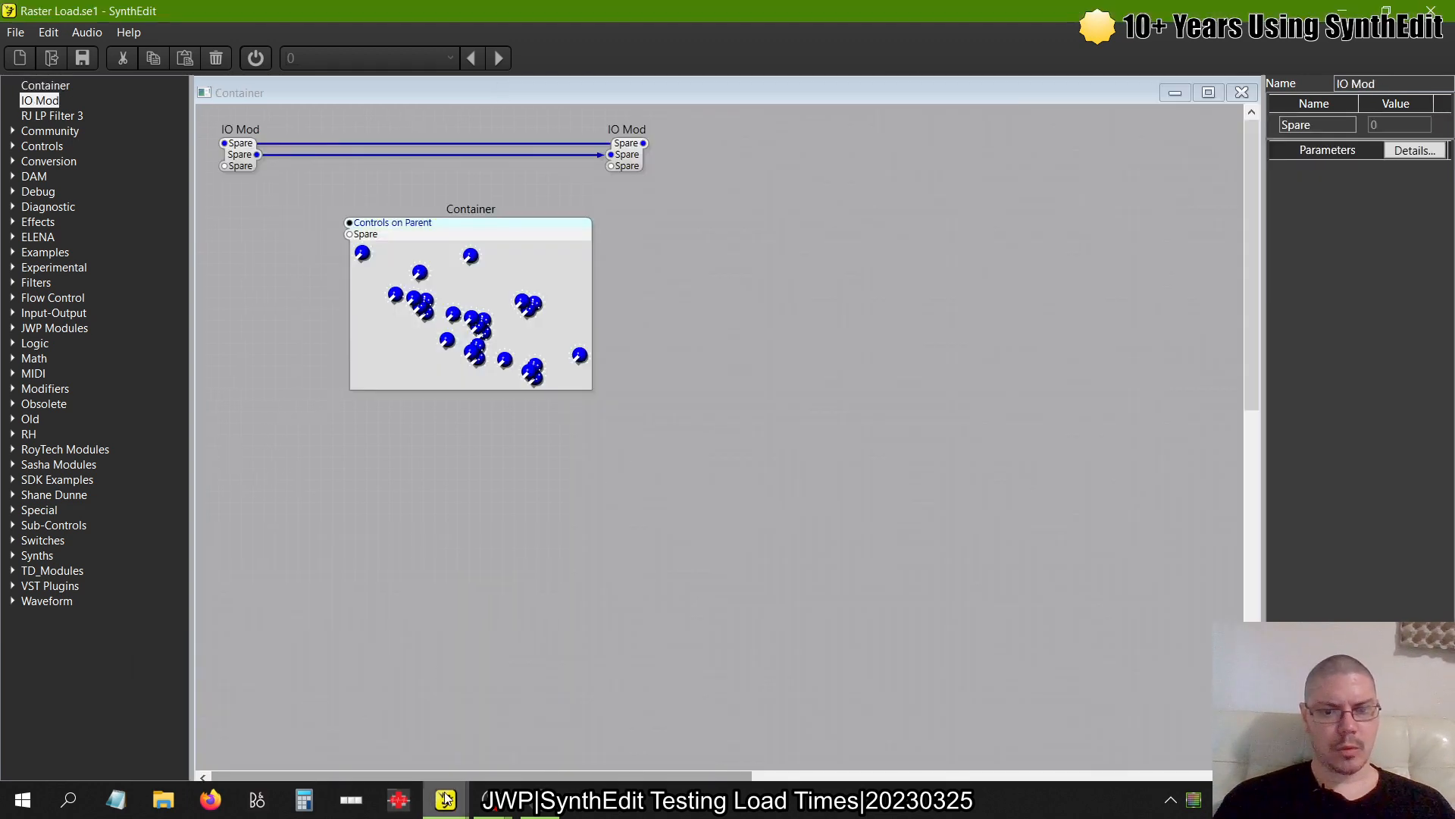
Close Raster Load's Container structure and move the container higher up in Main
left_click(1241, 92)
left_click_drag(439, 279, 435, 217)
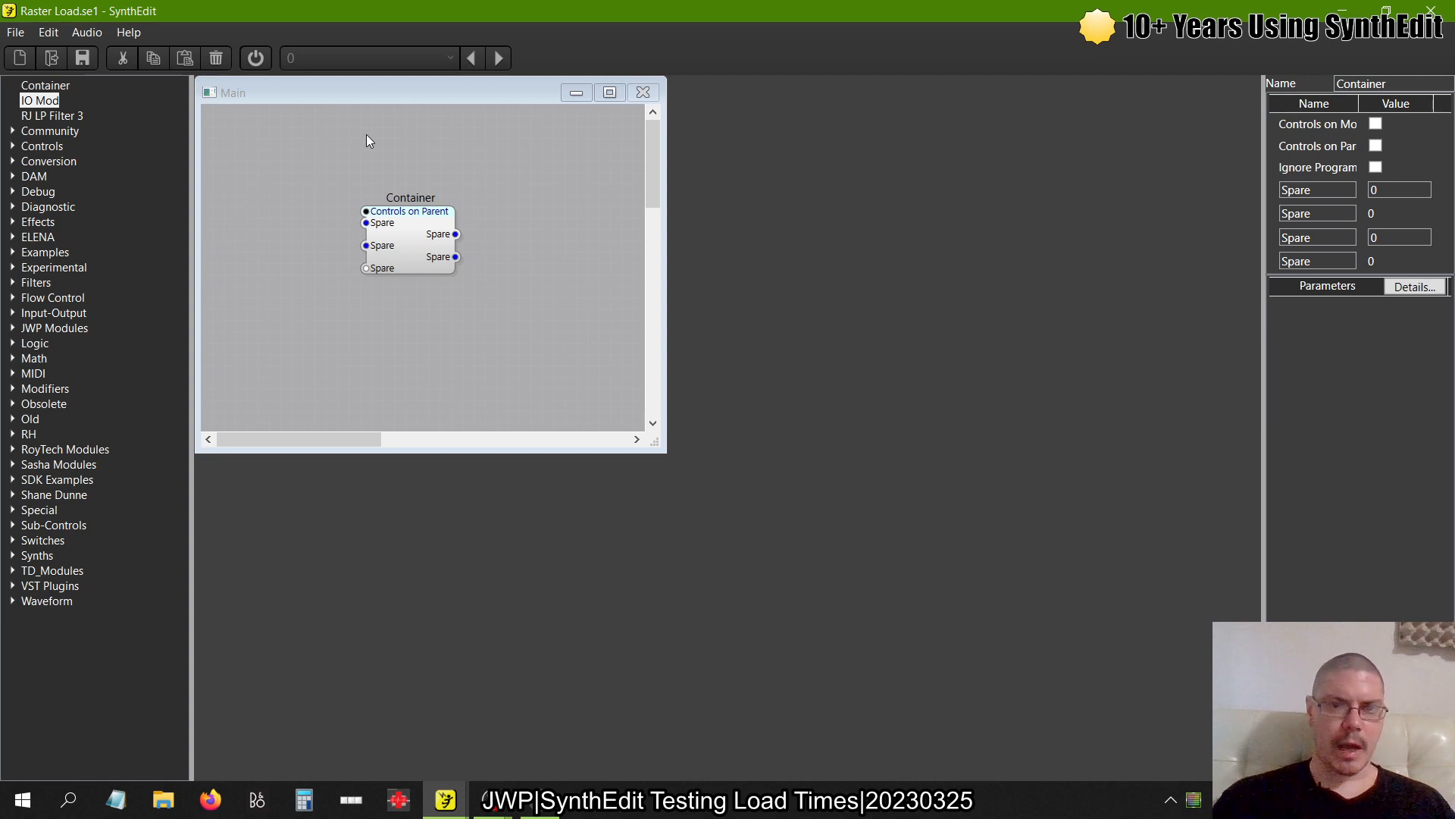
left_click(16, 31)
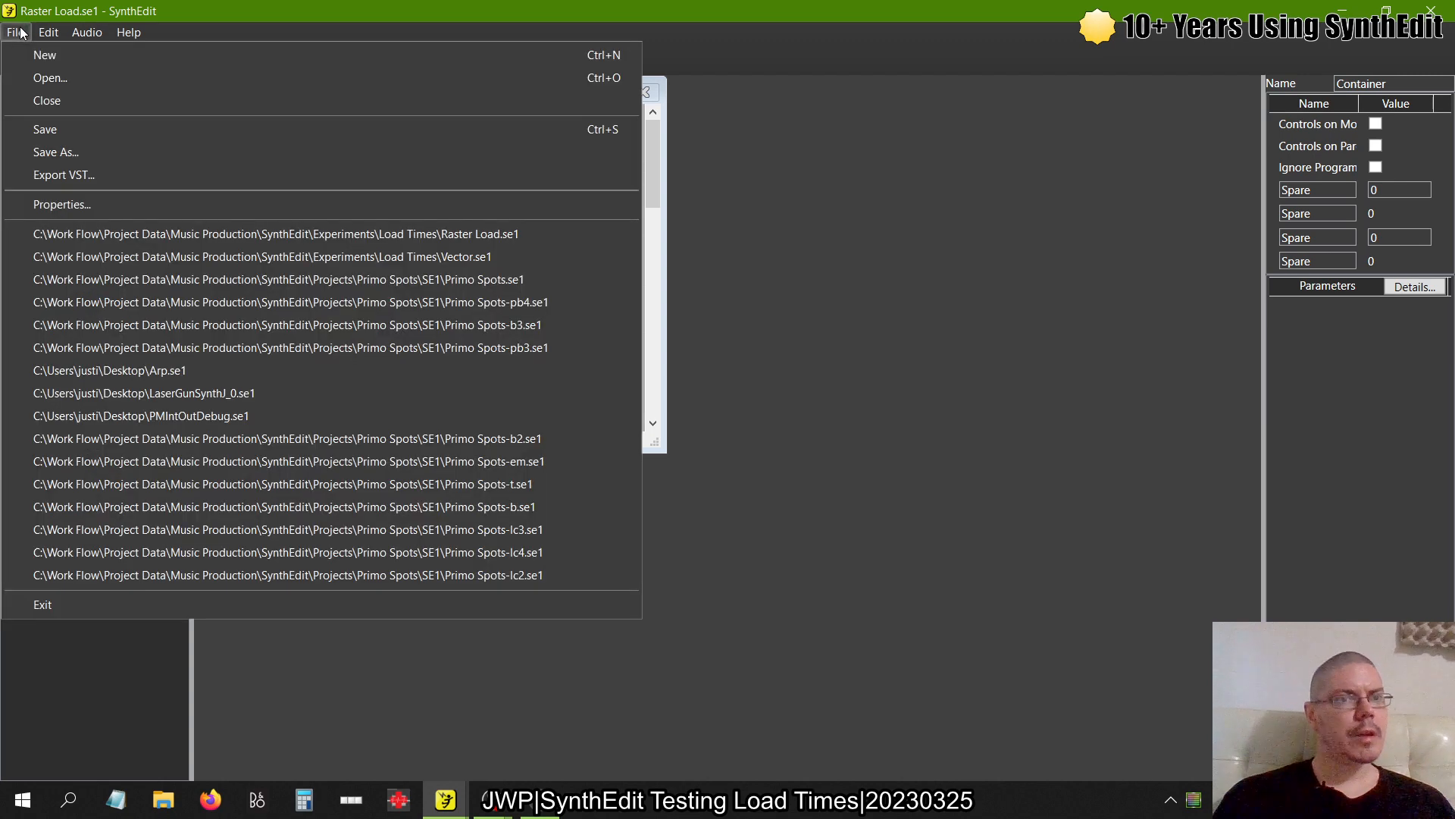
left_click(423, 302)
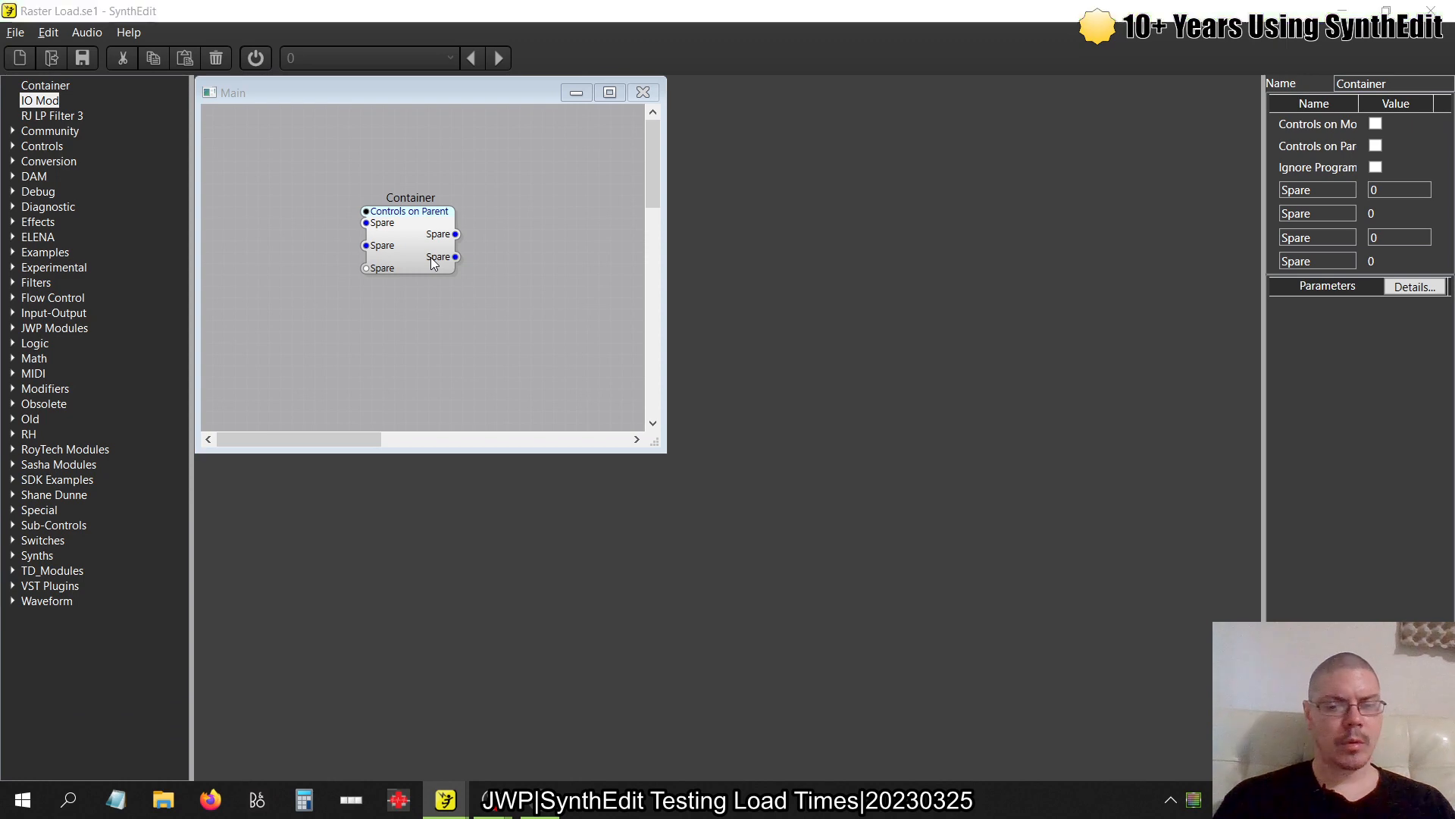
Look through the Patch Memory Load, Vector Load and FL Studio windows
key("alt+Tab")
key("alt+Tab")
key("alt+Tab")
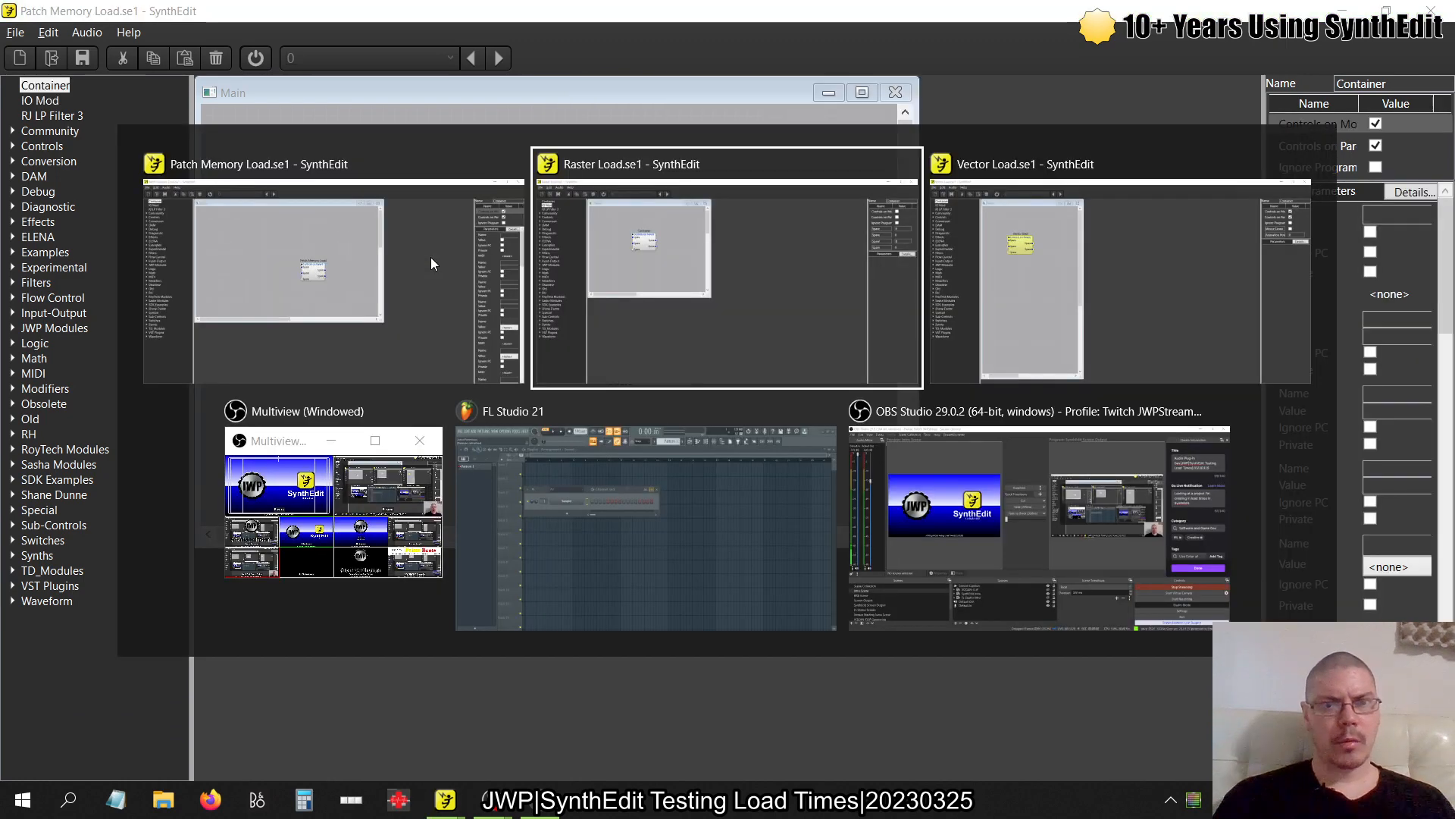
key("alt+Tab")
key("alt+Tab")
key("alt+Tab")
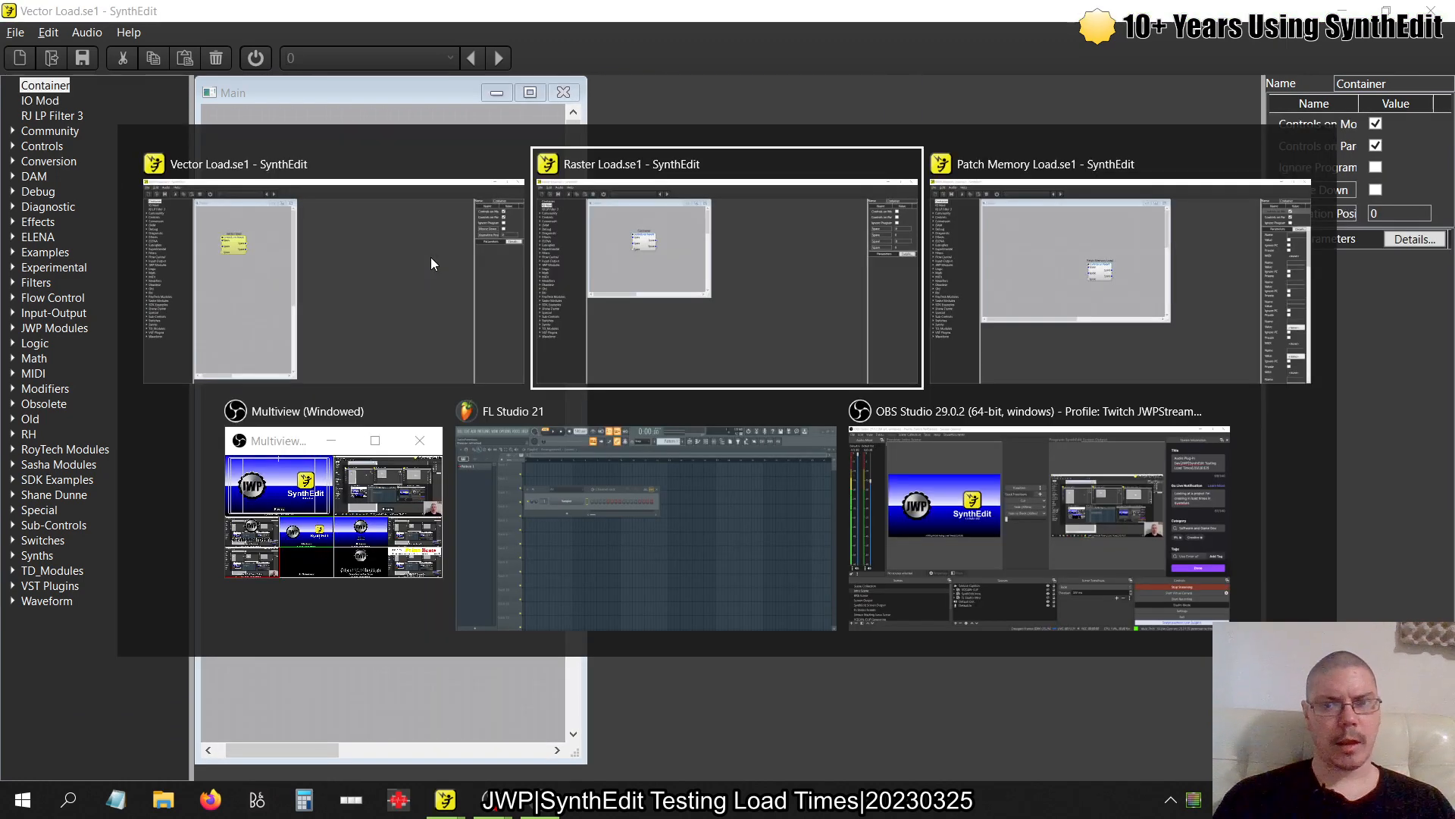
key("alt+Tab")
key("alt+Tab")
key("alt+Tab")
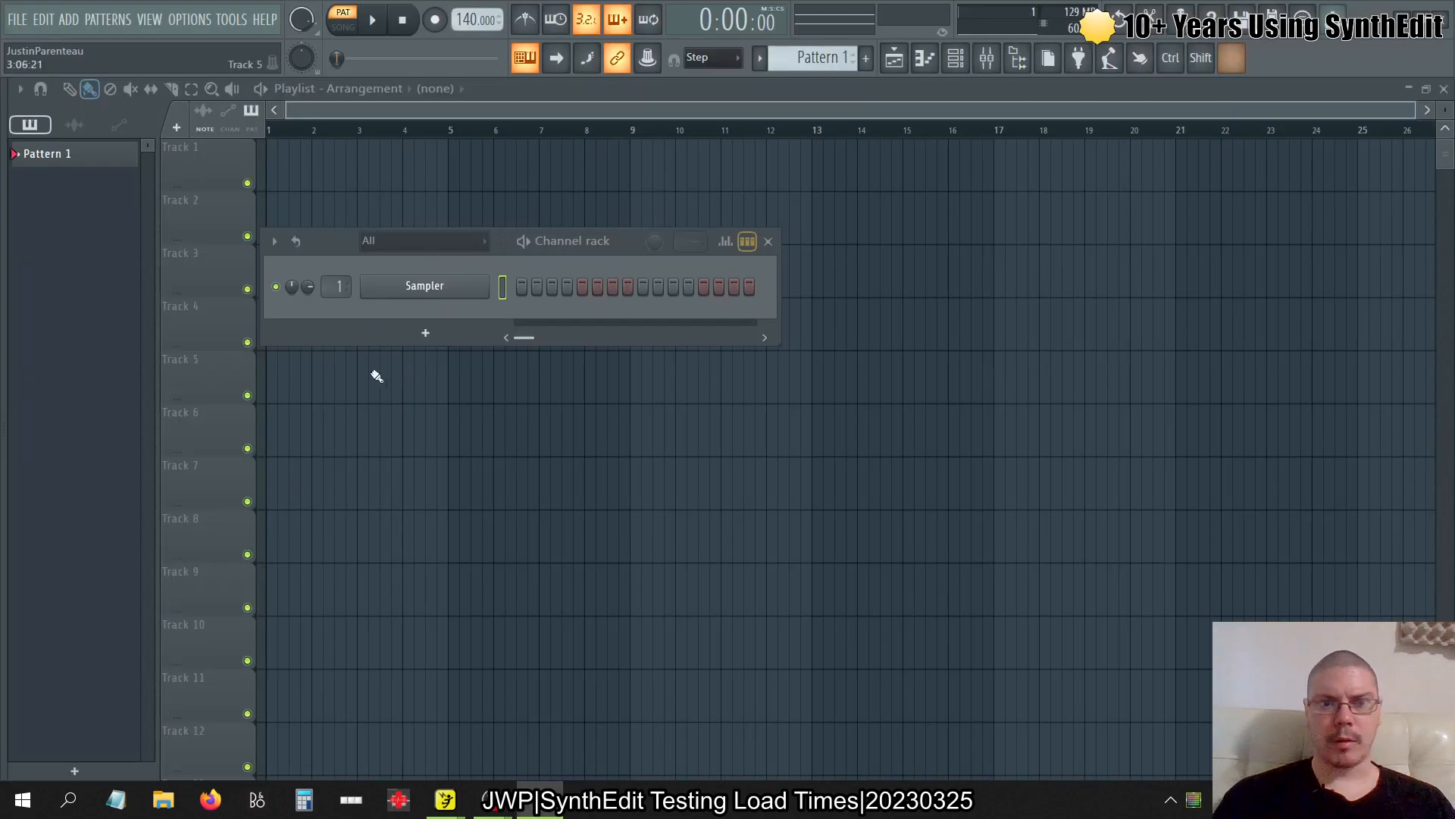
Switch to Vector Load.se1 and export it as a VST3 plugin, saving the file first
key("alt+Tab")
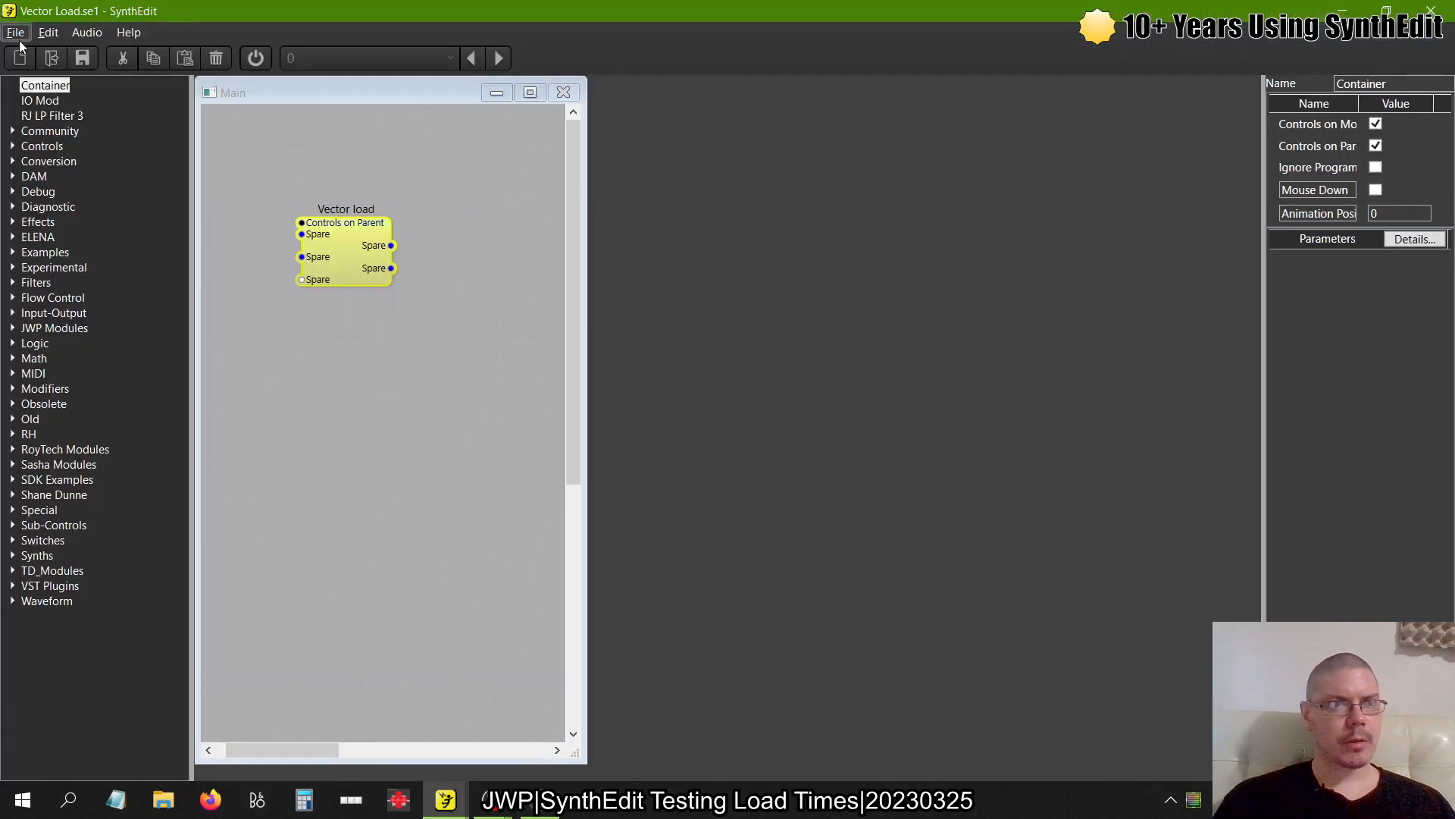
left_click(19, 40)
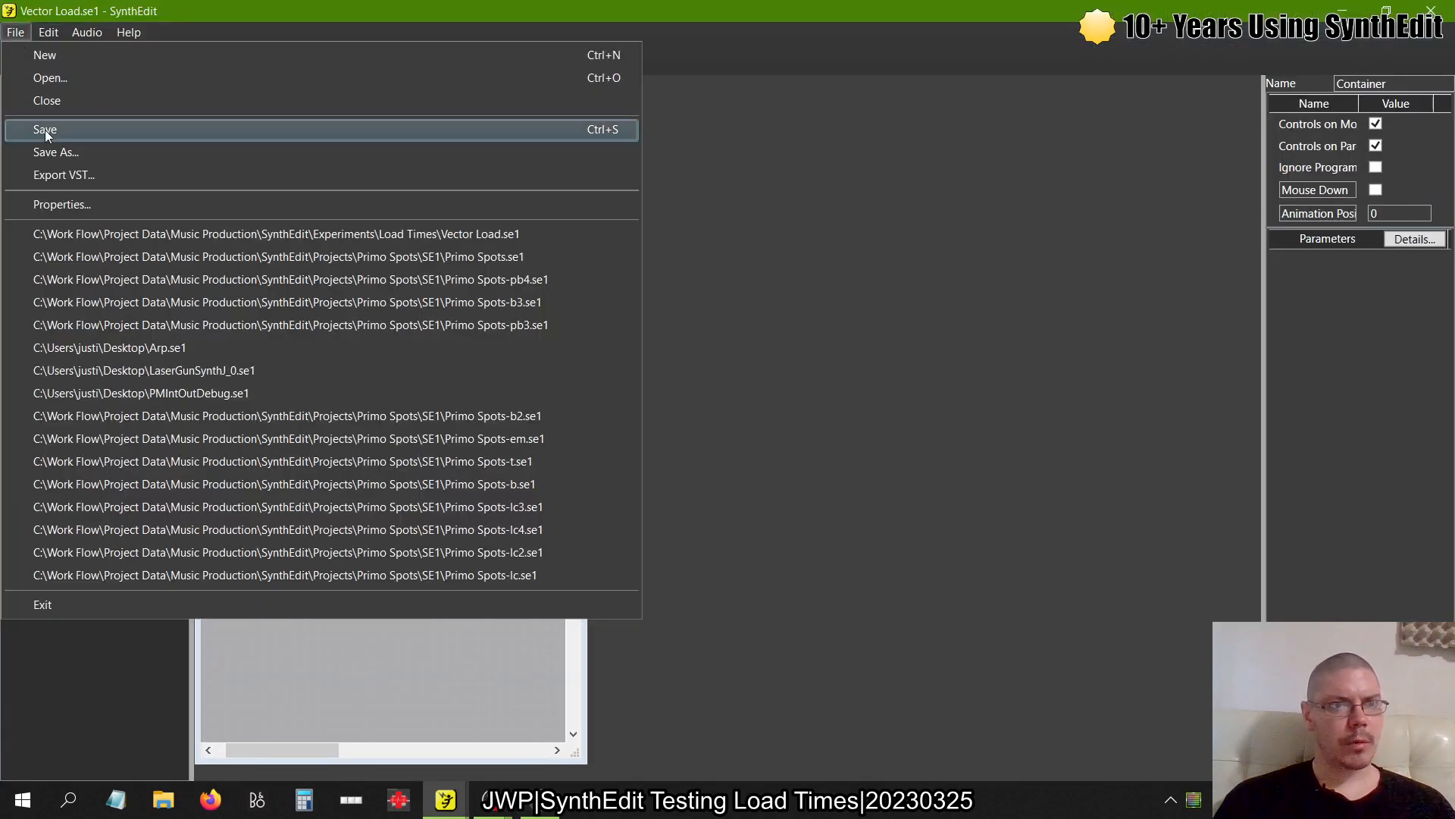
left_click(44, 171)
left_click(718, 632)
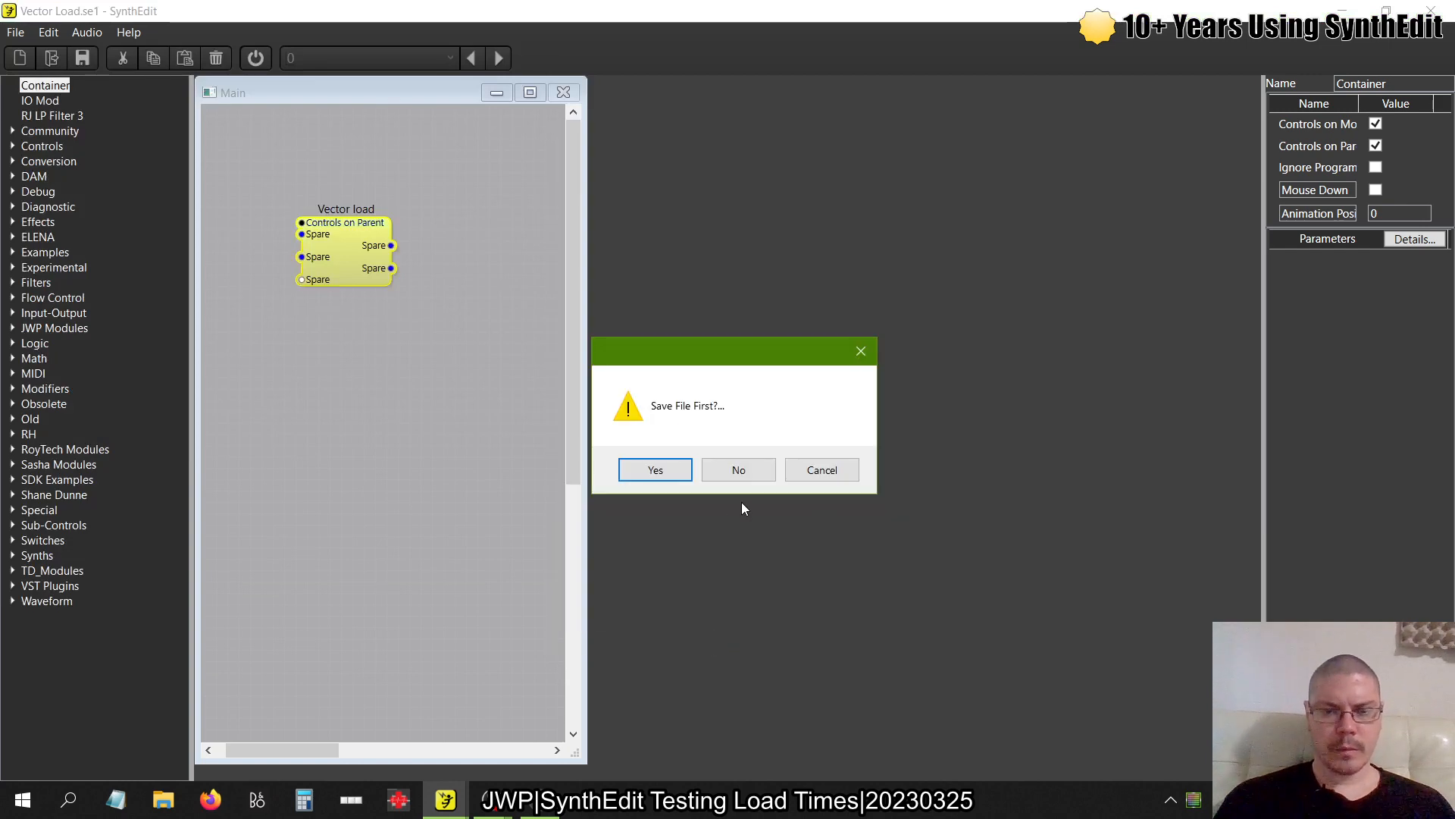
left_click(655, 470)
Switch to Raster Load.se1 and export it as the VST3 plugin Raster Load with 64 presets
key("alt+Tab")
key("alt+Tab")
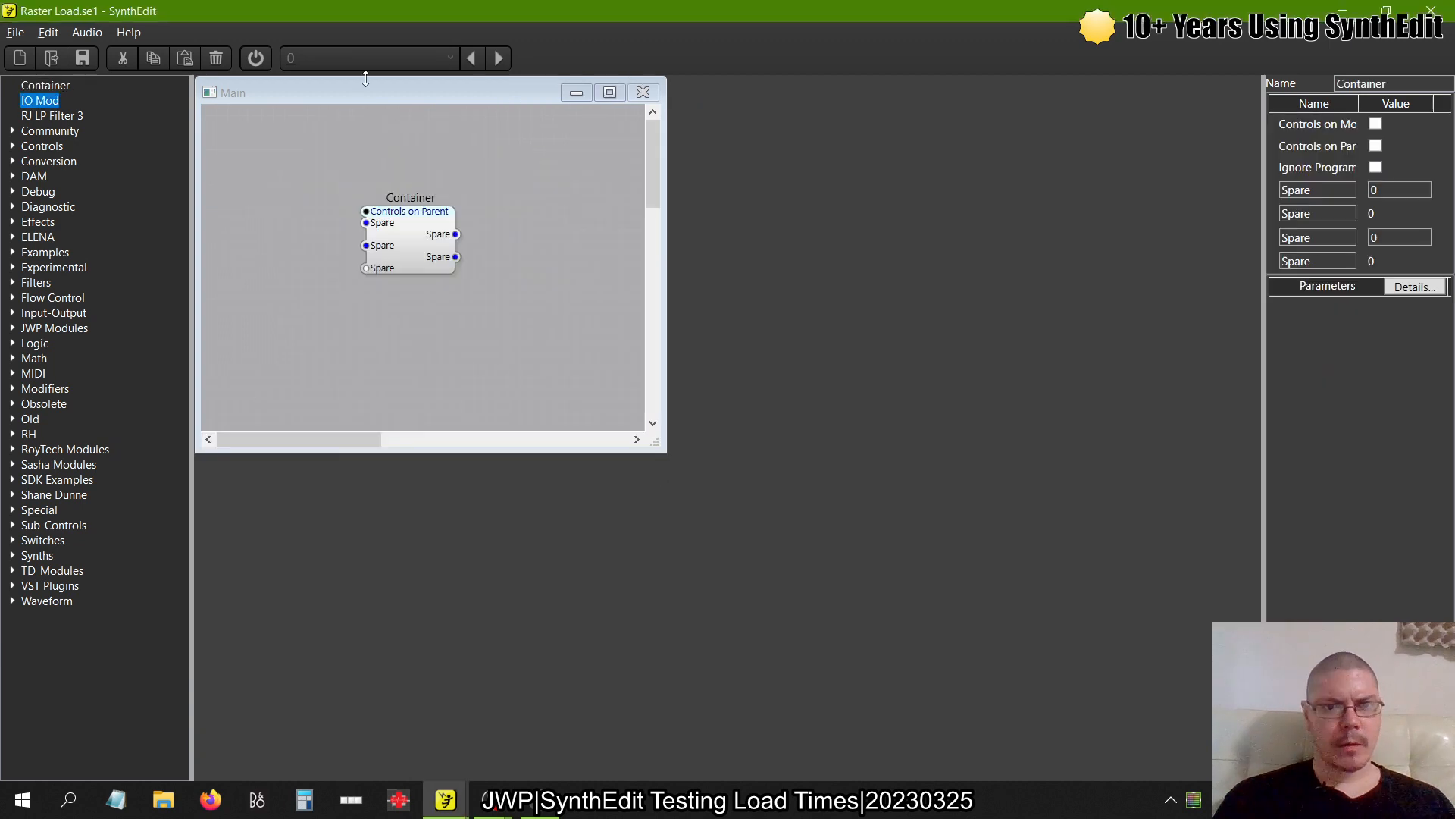
left_click(15, 32)
left_click(79, 176)
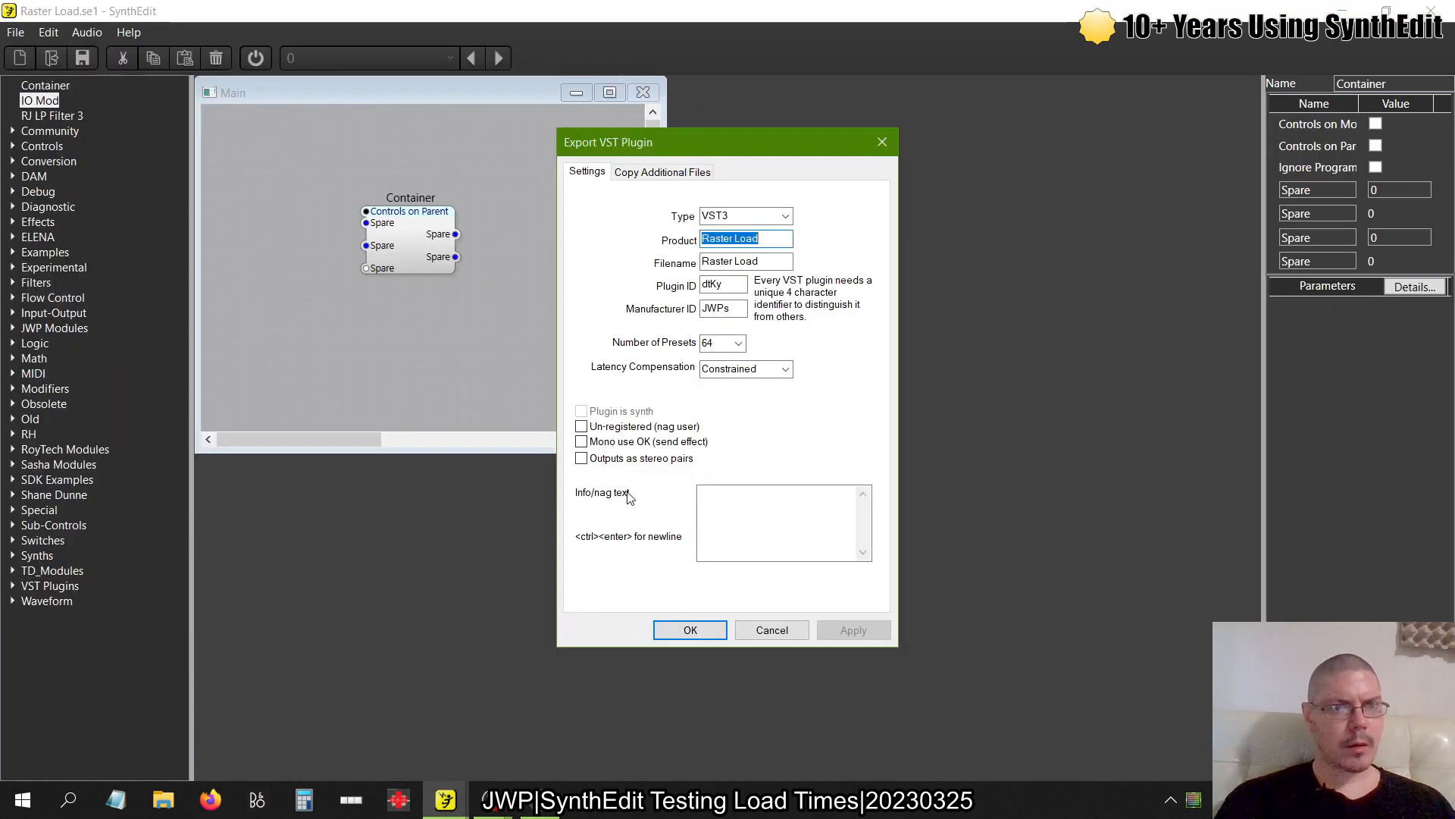
left_click(692, 637)
Switch to Patch Memory Load.se1 and export it as the VST3 plugin Patch Memory Load with 128 presets
key("alt+Tab")
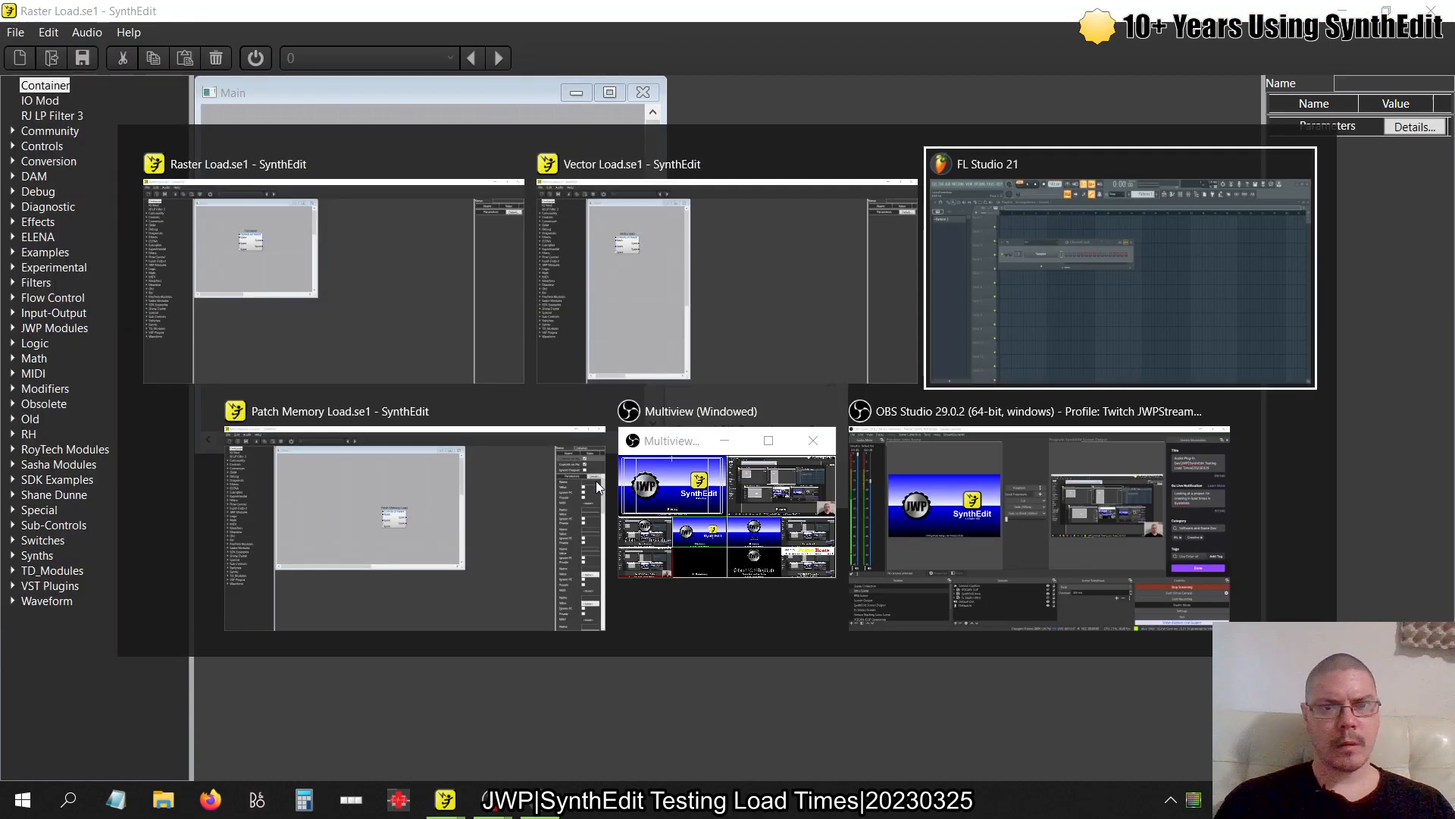
key("Tab")
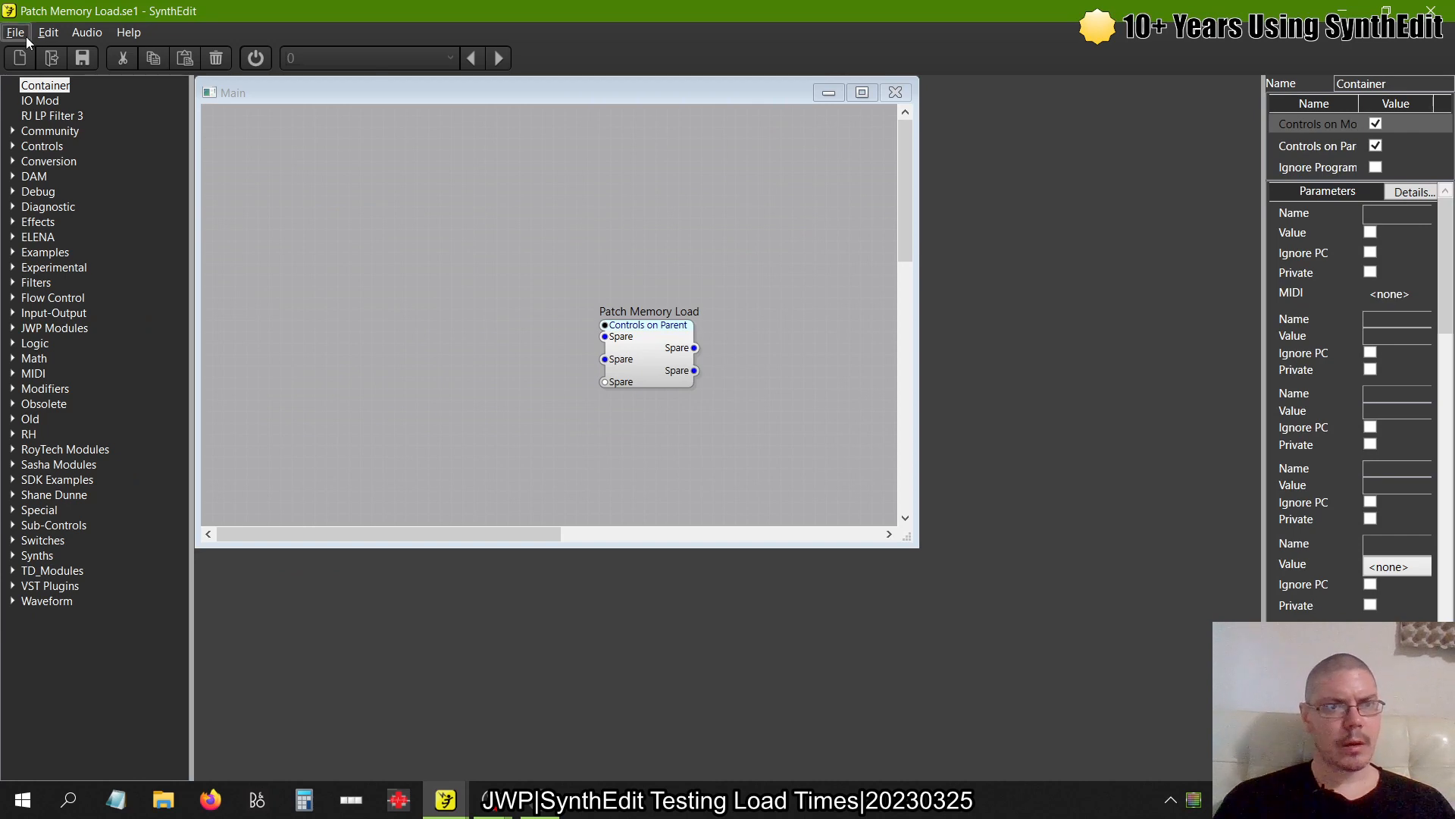
left_click(25, 37)
left_click(79, 176)
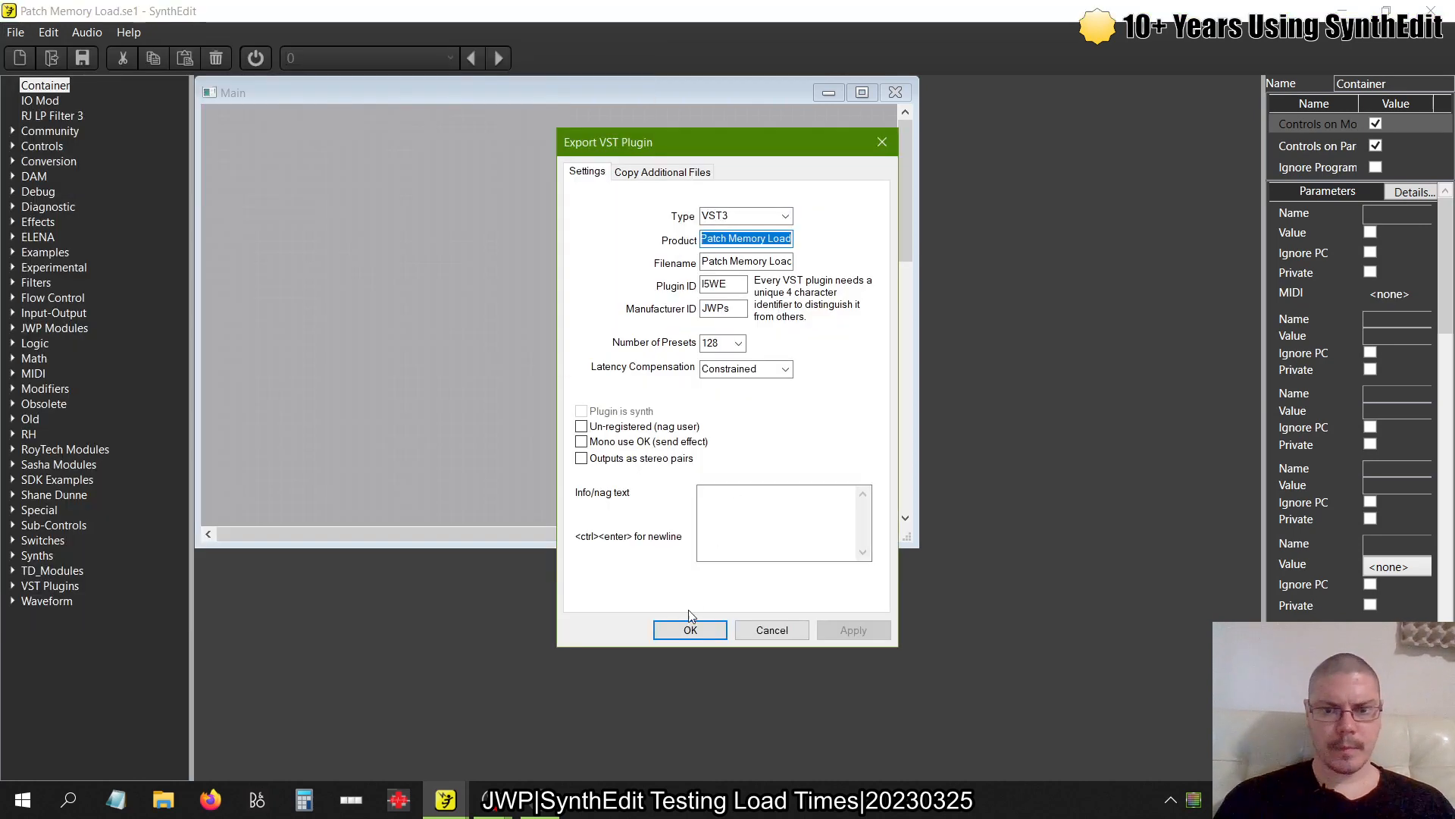
left_click(690, 629)
Go through the open windows to check the Vector Load export
key("alt+Tab")
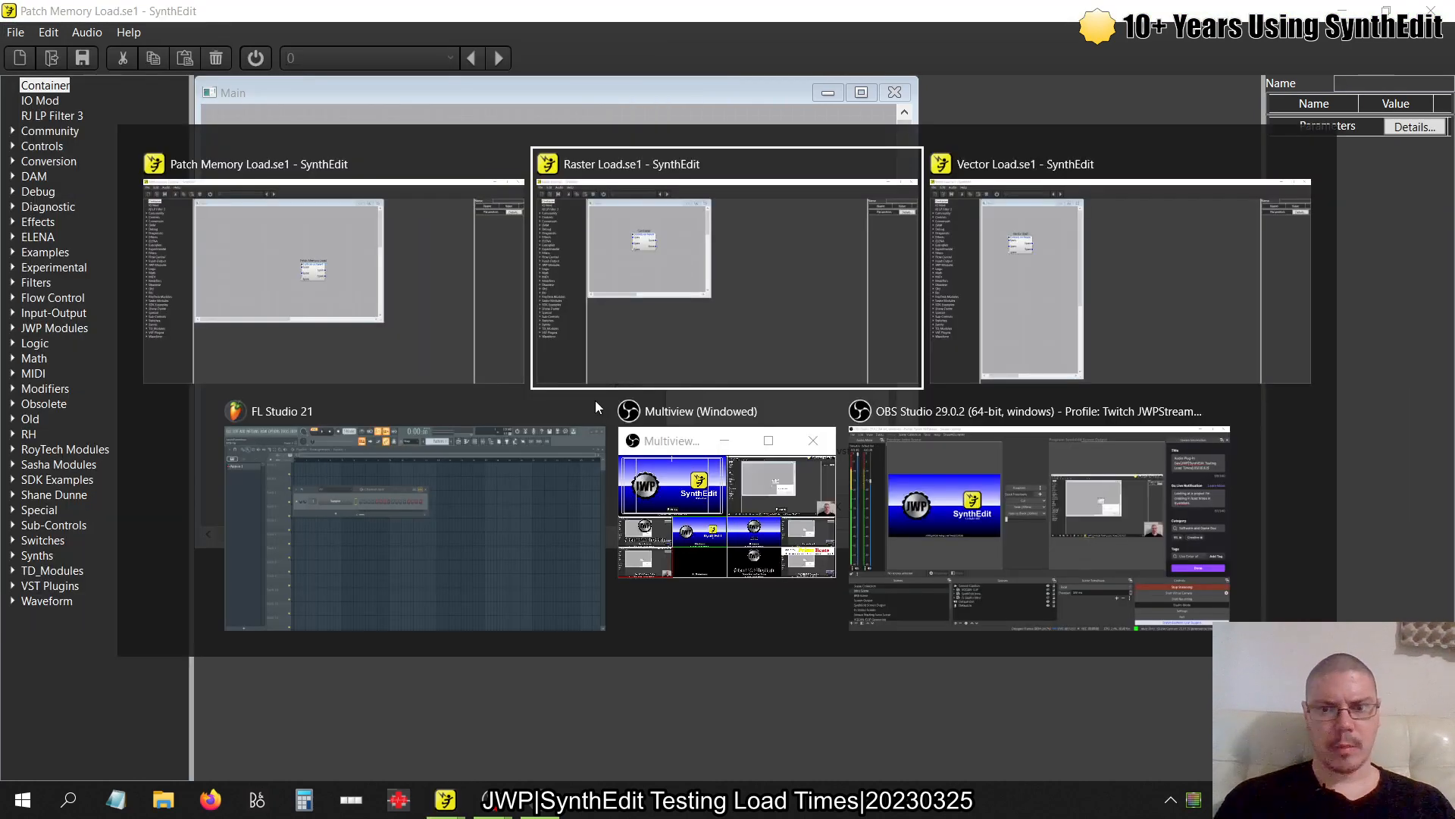
key("alt+Tab")
key("alt+Tab")
key("alt+Tab")
key("alt+Tab")
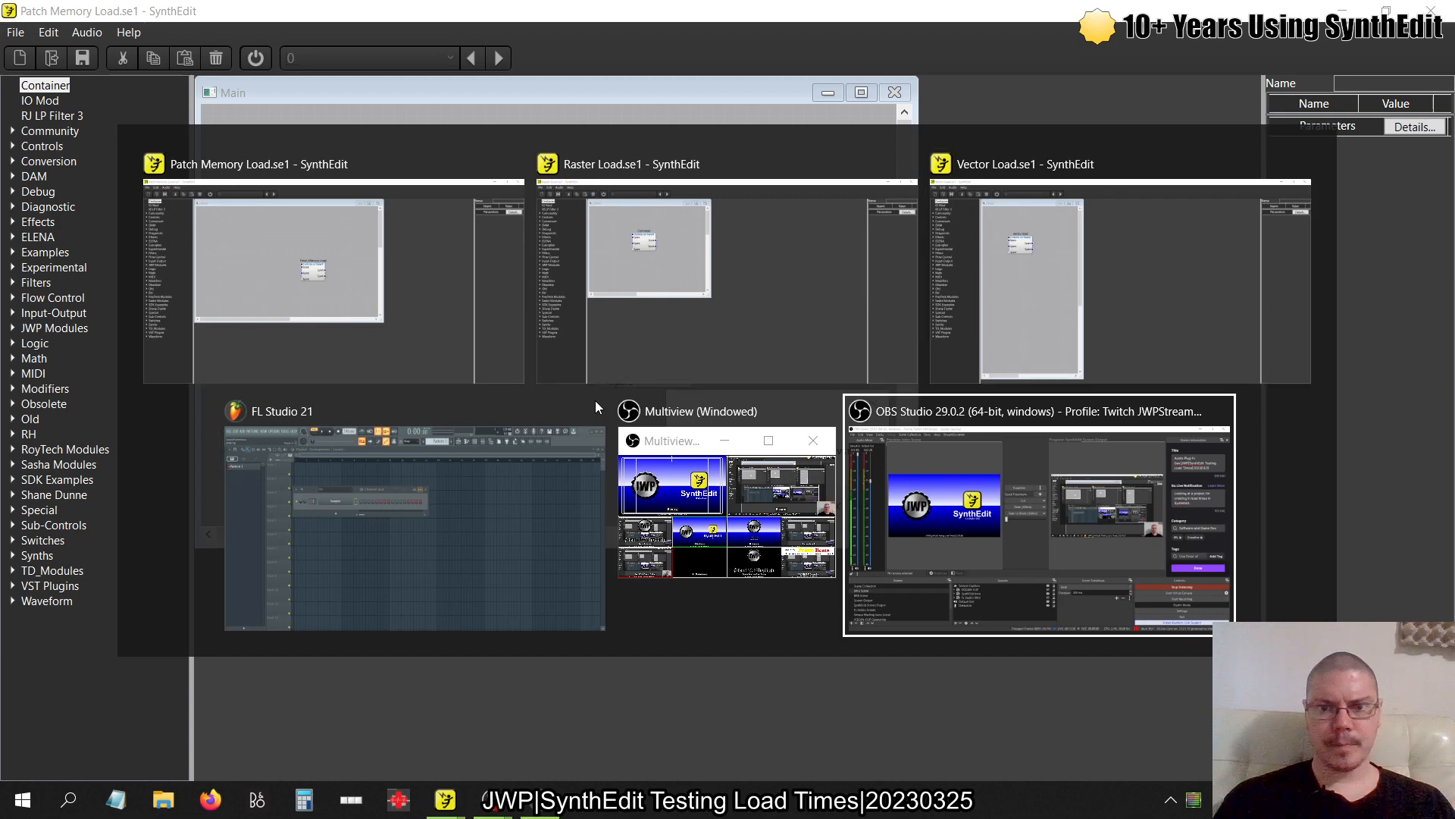
key("alt+Tab")
key("alt+Tab")
key("alt+Tab")
right_click(446, 800)
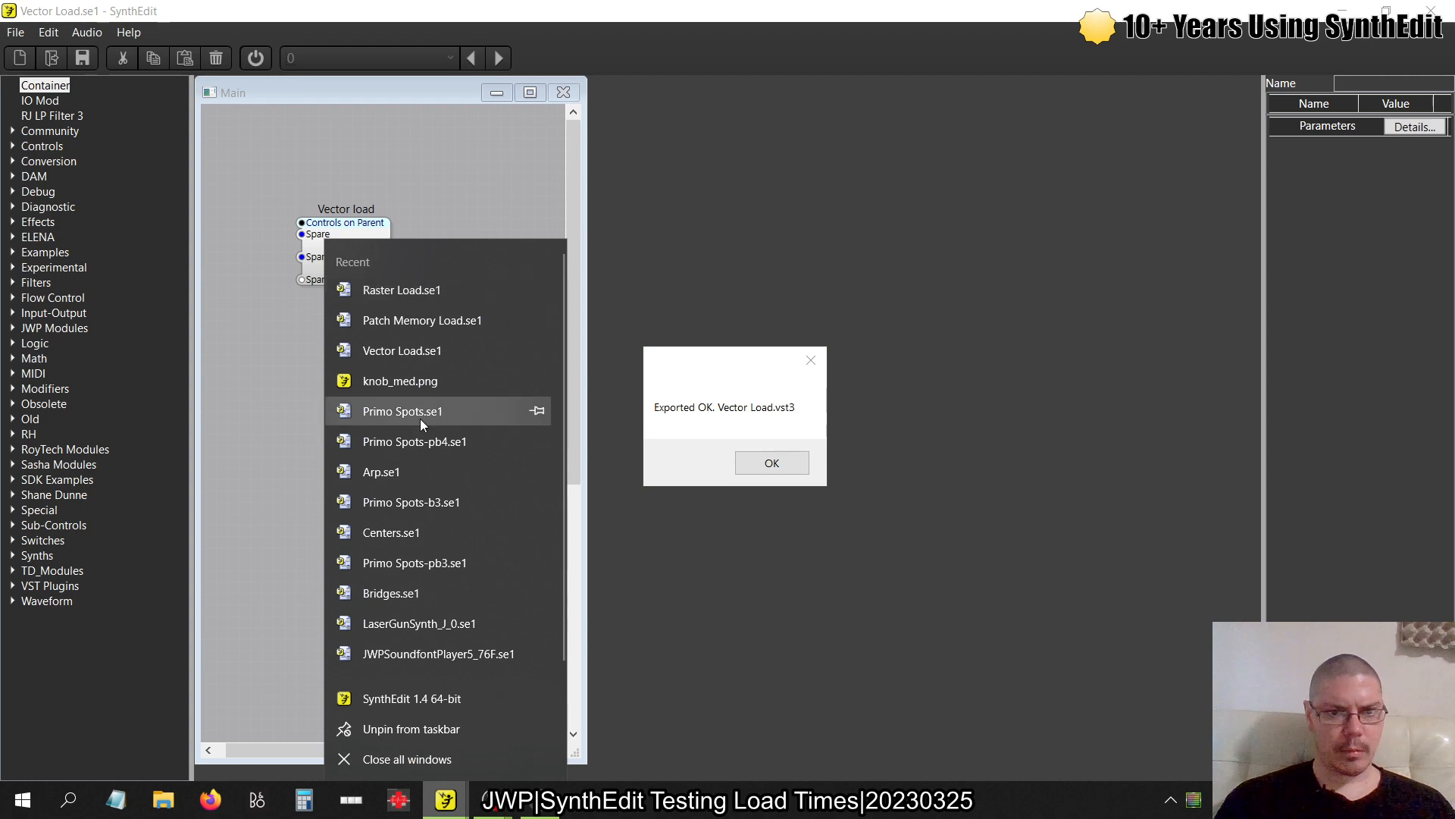
left_click(416, 453)
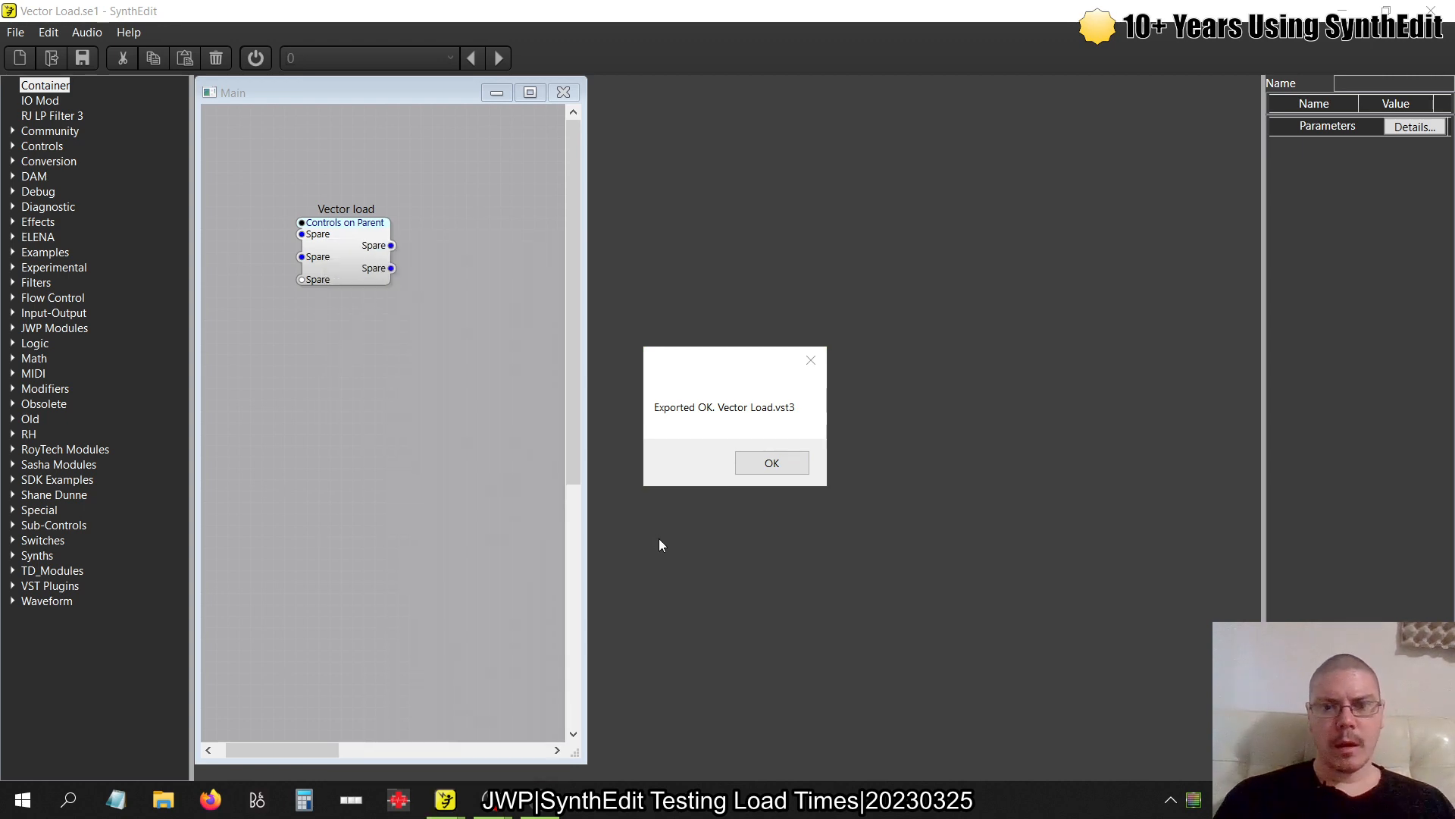
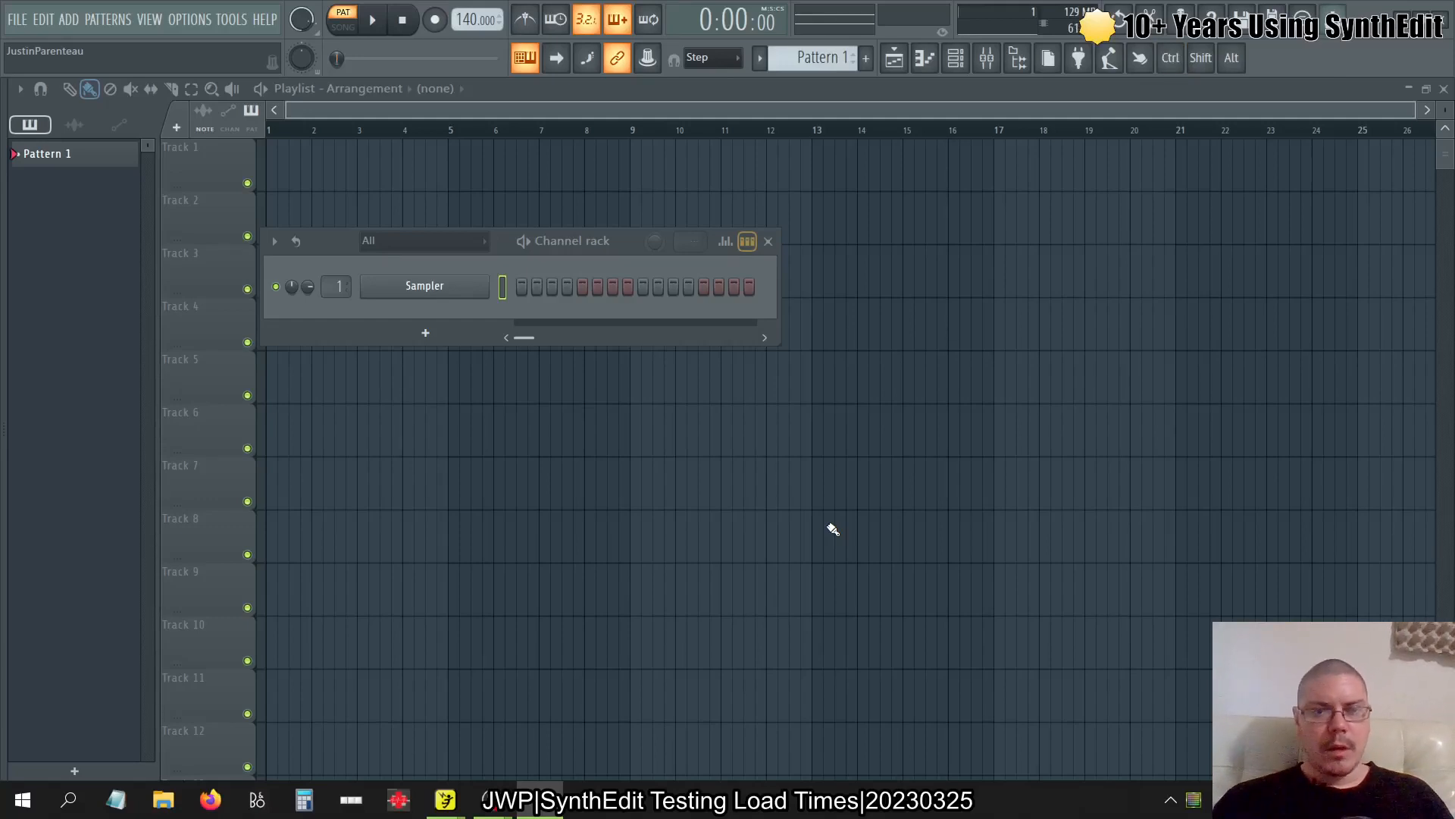
Find Primo Spots among the installed VST3 effects and load it on mixer Insert 1
left_click(986, 58)
key("alt+F8")
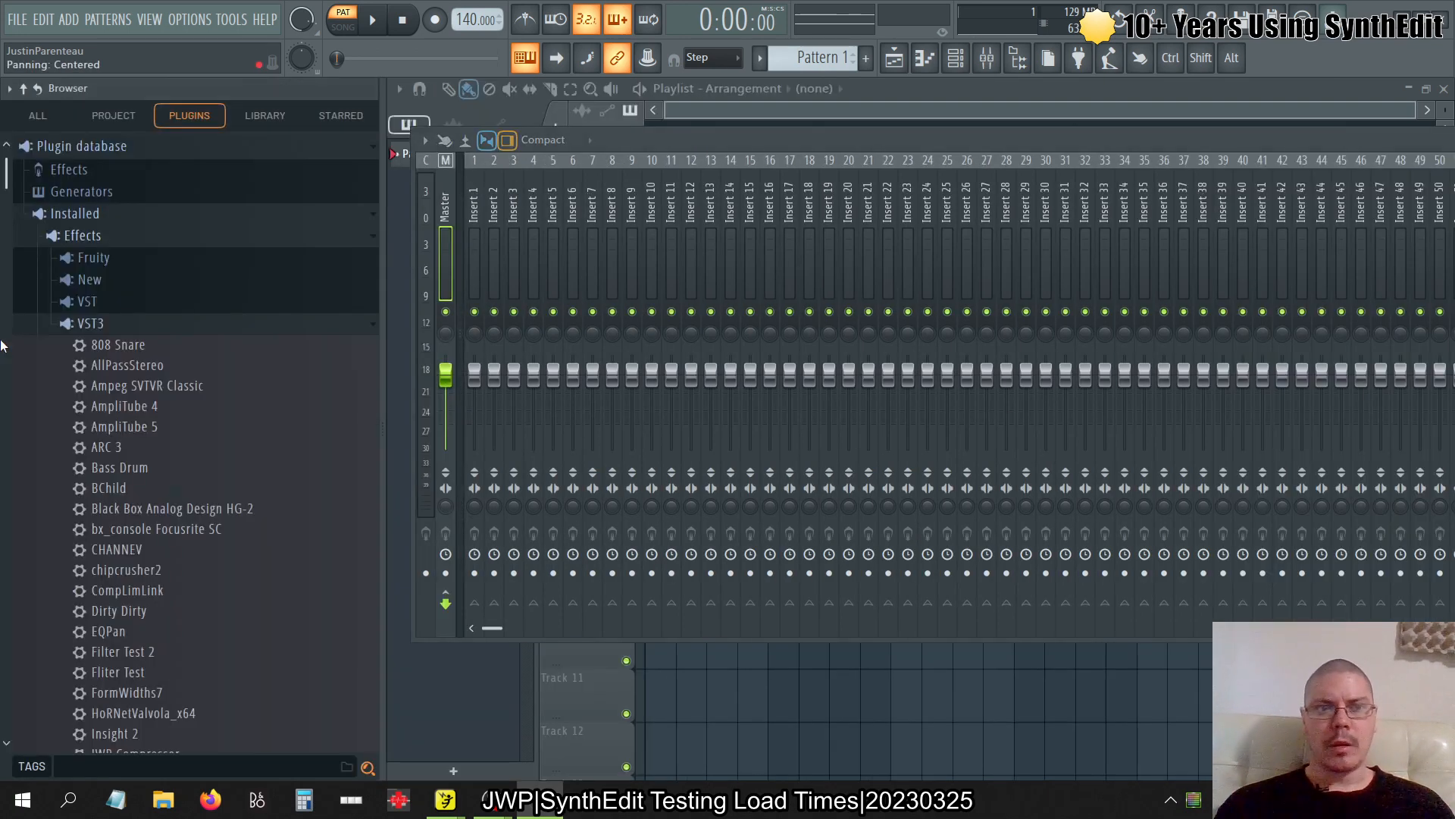
left_click(104, 325)
left_click(107, 285)
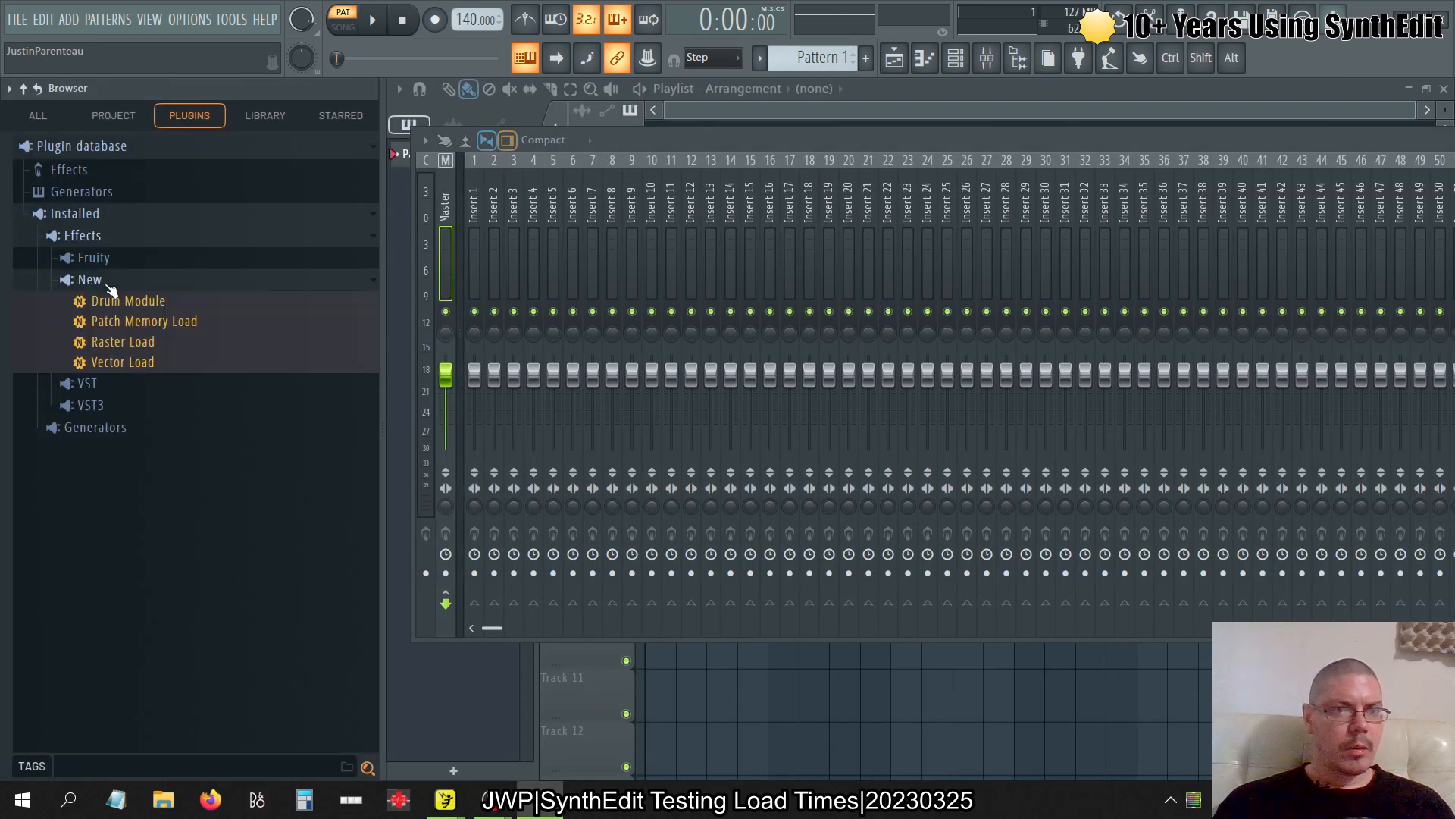
left_click(113, 409)
scroll(140, 498, "down", 15)
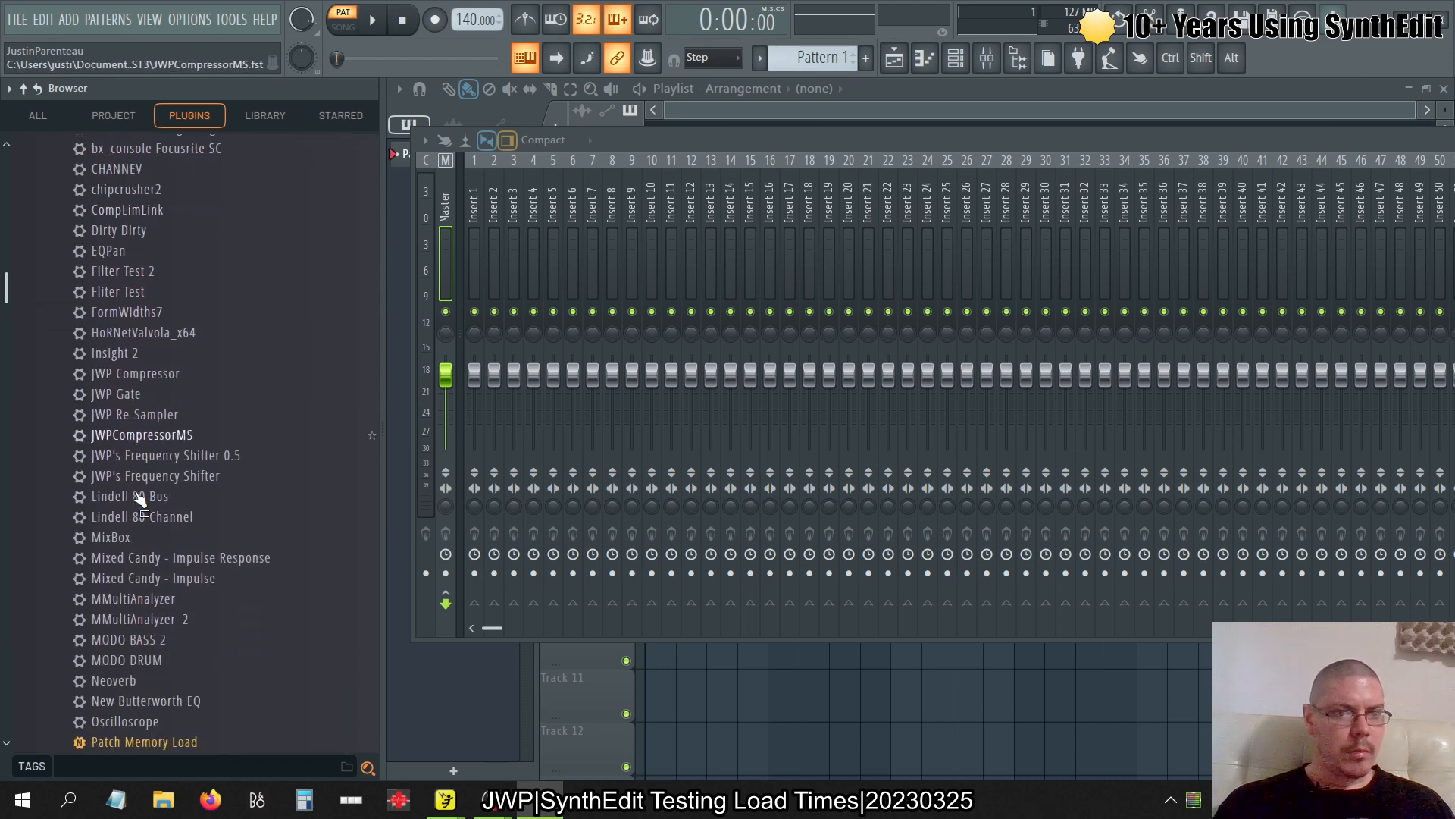
scroll(141, 497, "down", 10)
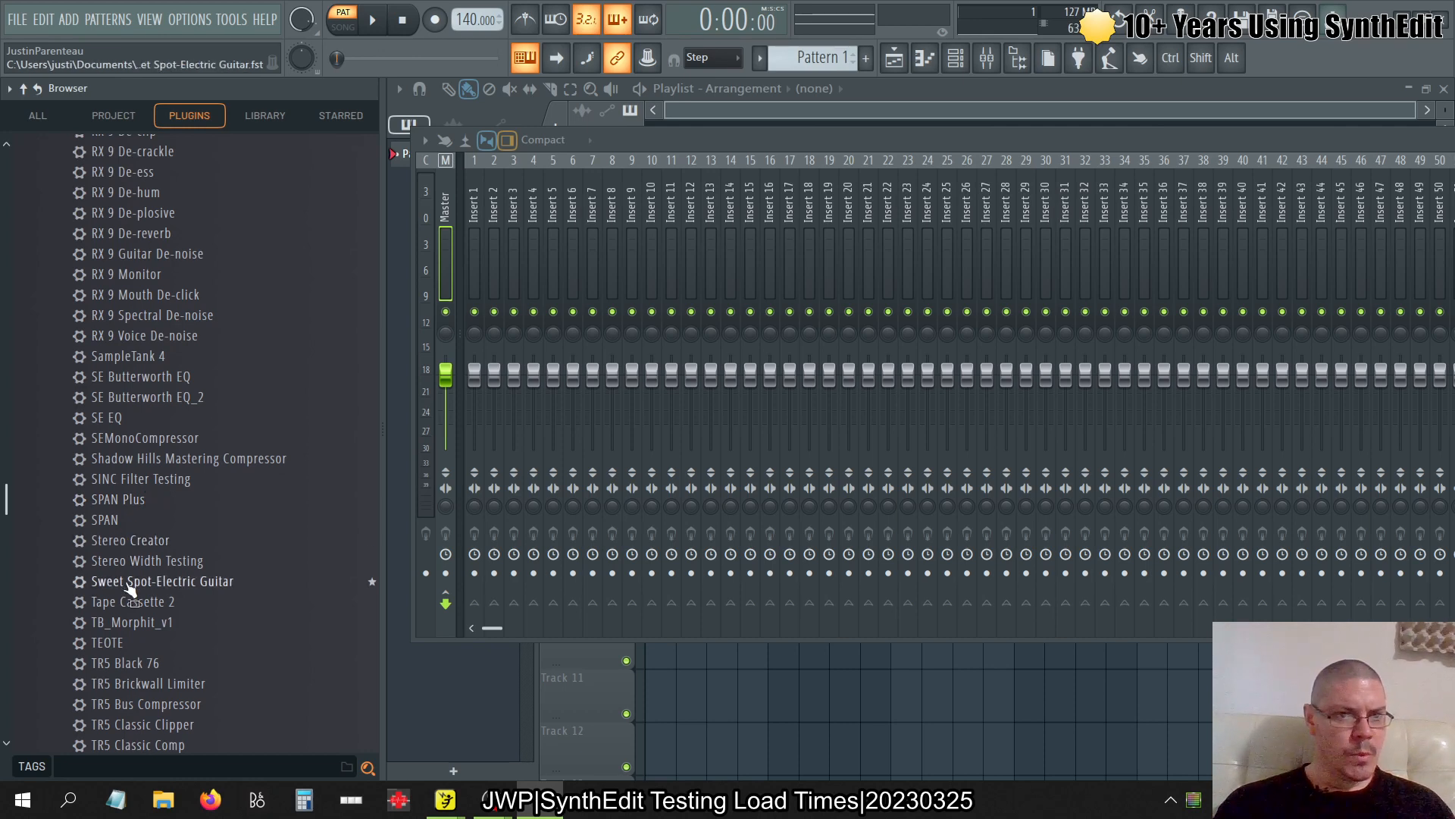
scroll(129, 588, "up", 12)
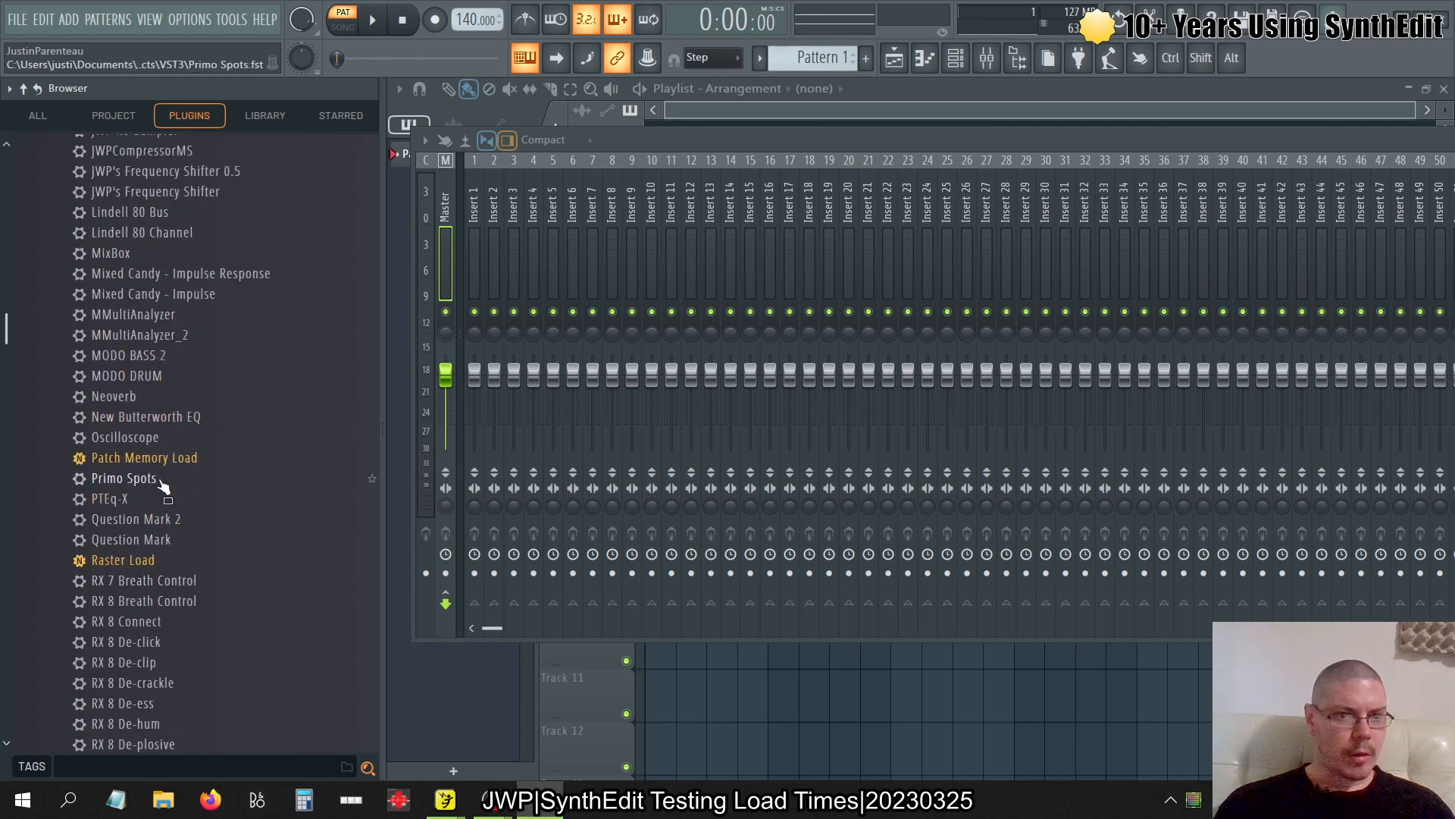
left_click_drag(161, 482, 97, 194)
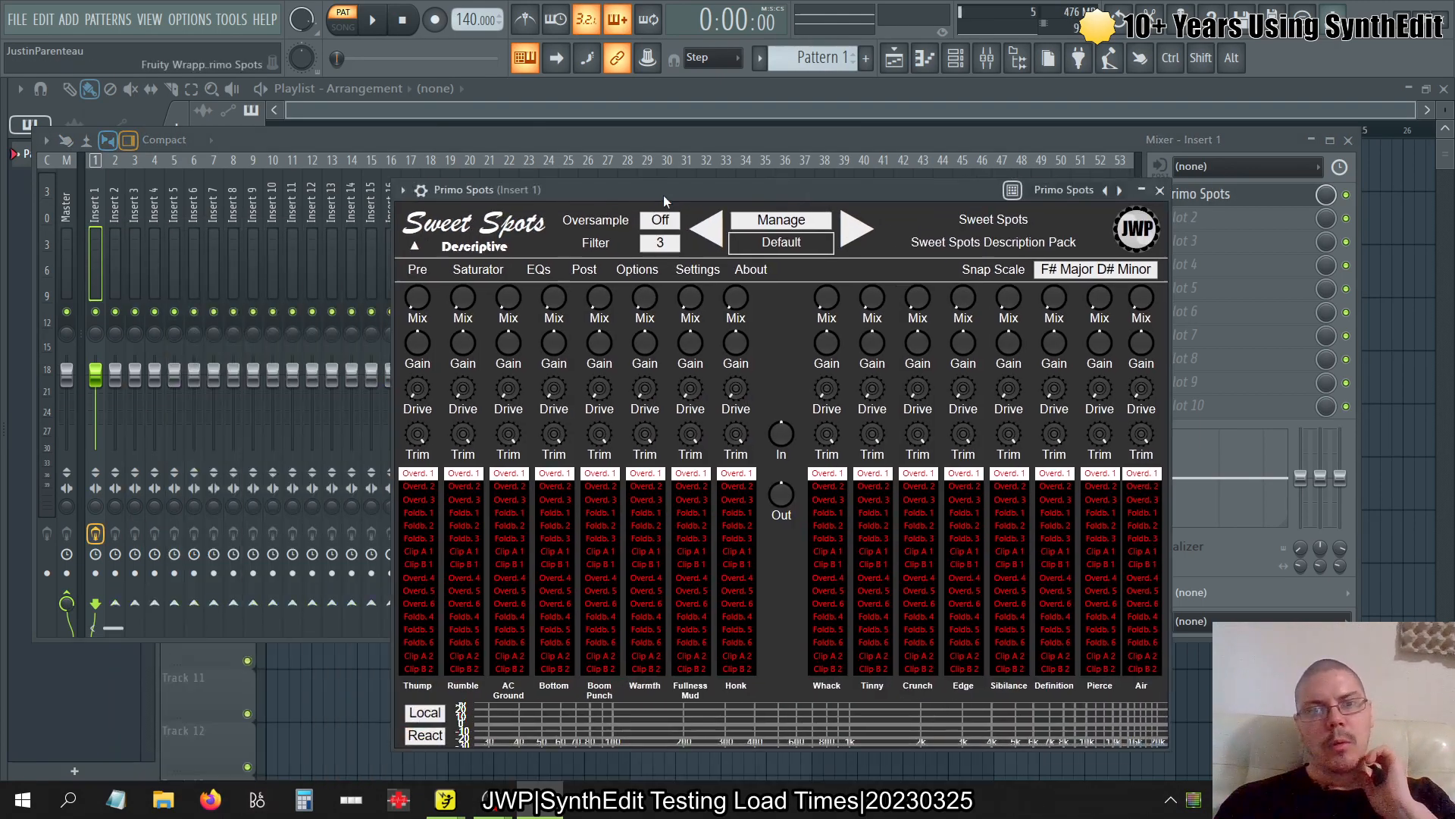
Reposition the Primo Spots window, and repeatedly collapse and restore it to check how quickly its interface reopens
left_click_drag(662, 194, 607, 158)
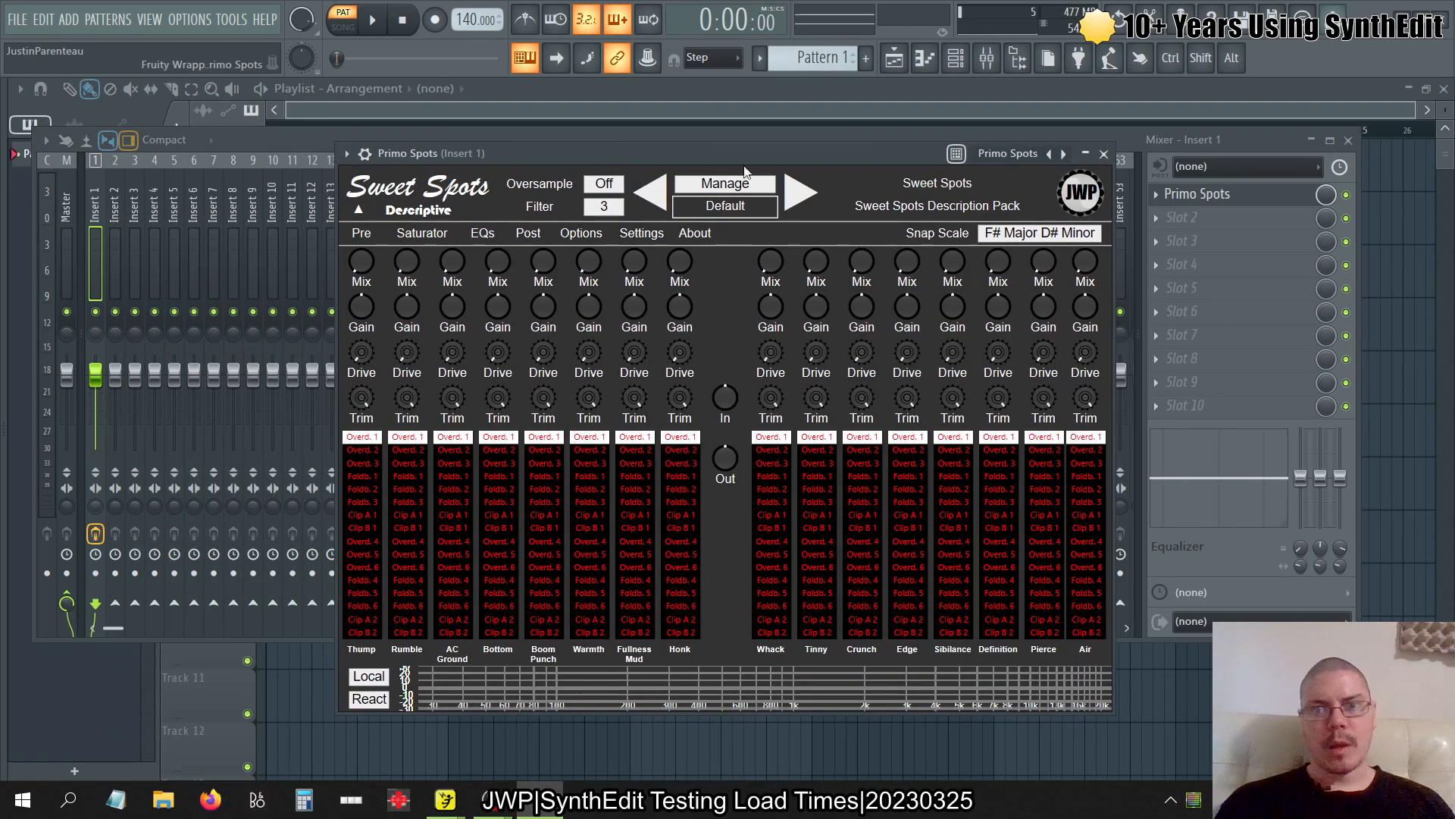
left_click(1086, 154)
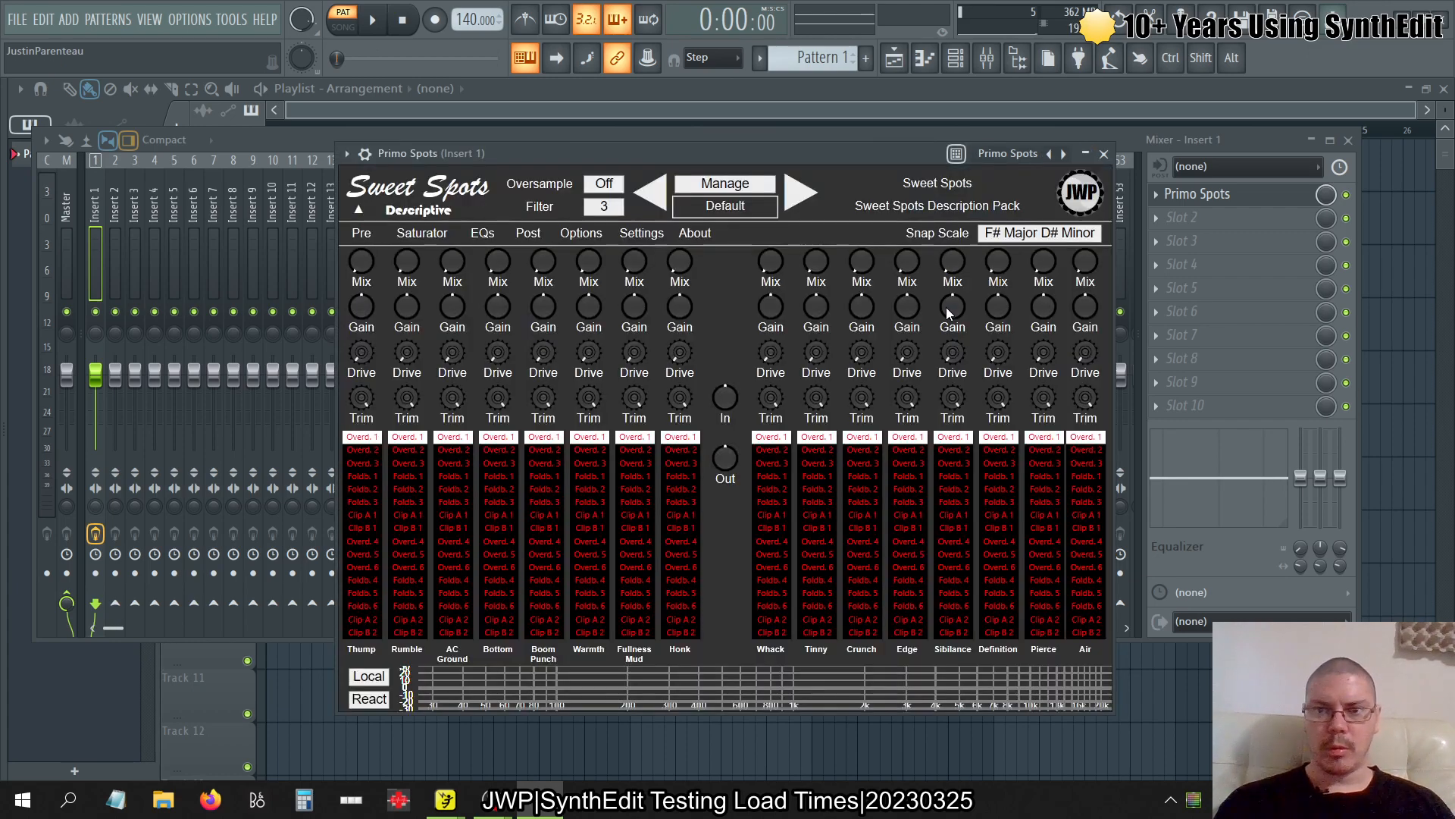
left_click(1088, 155)
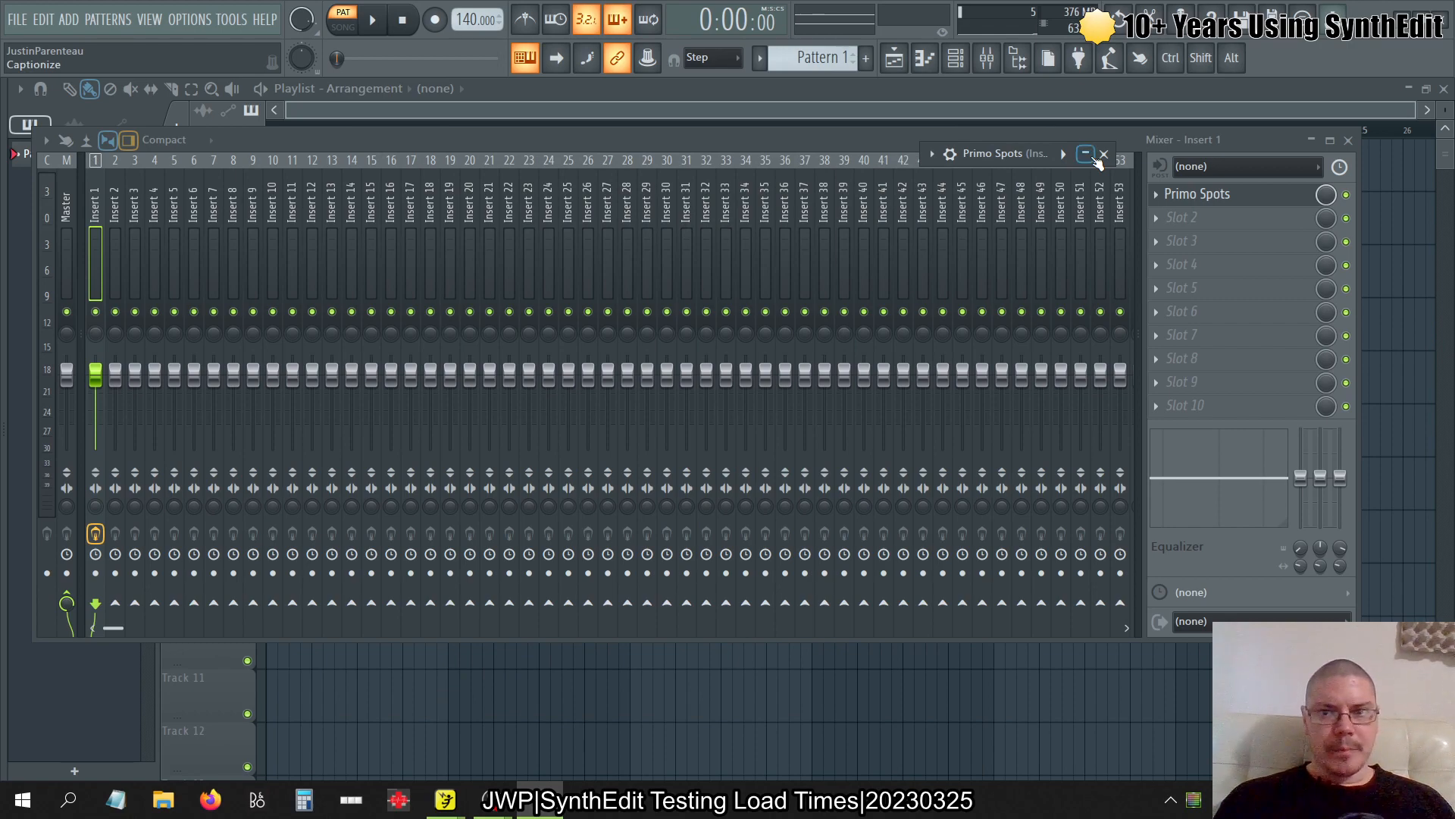
left_click(1086, 155)
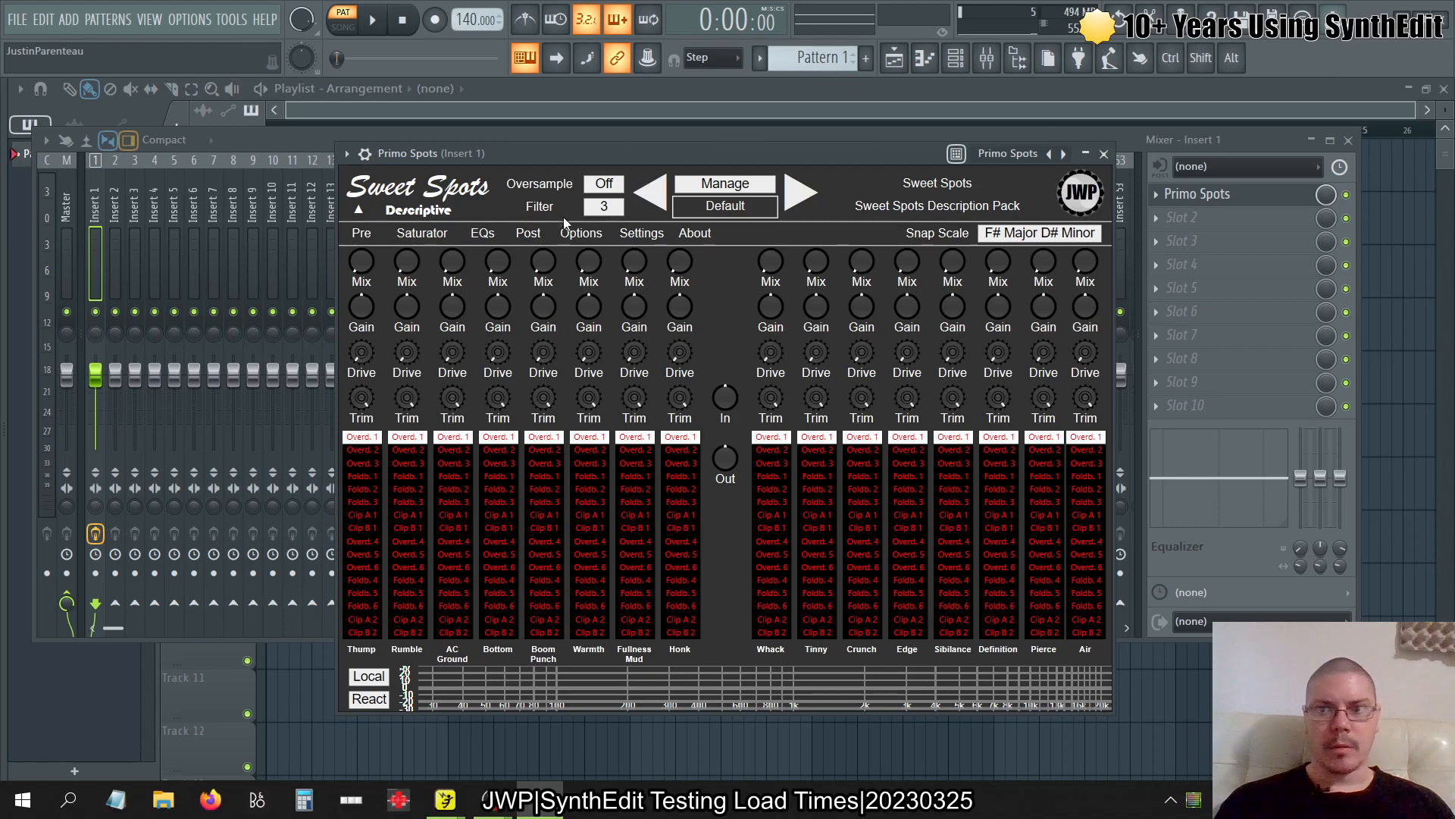
Load Ozone 9 into the first effect slot of the Master track
left_click(67, 200)
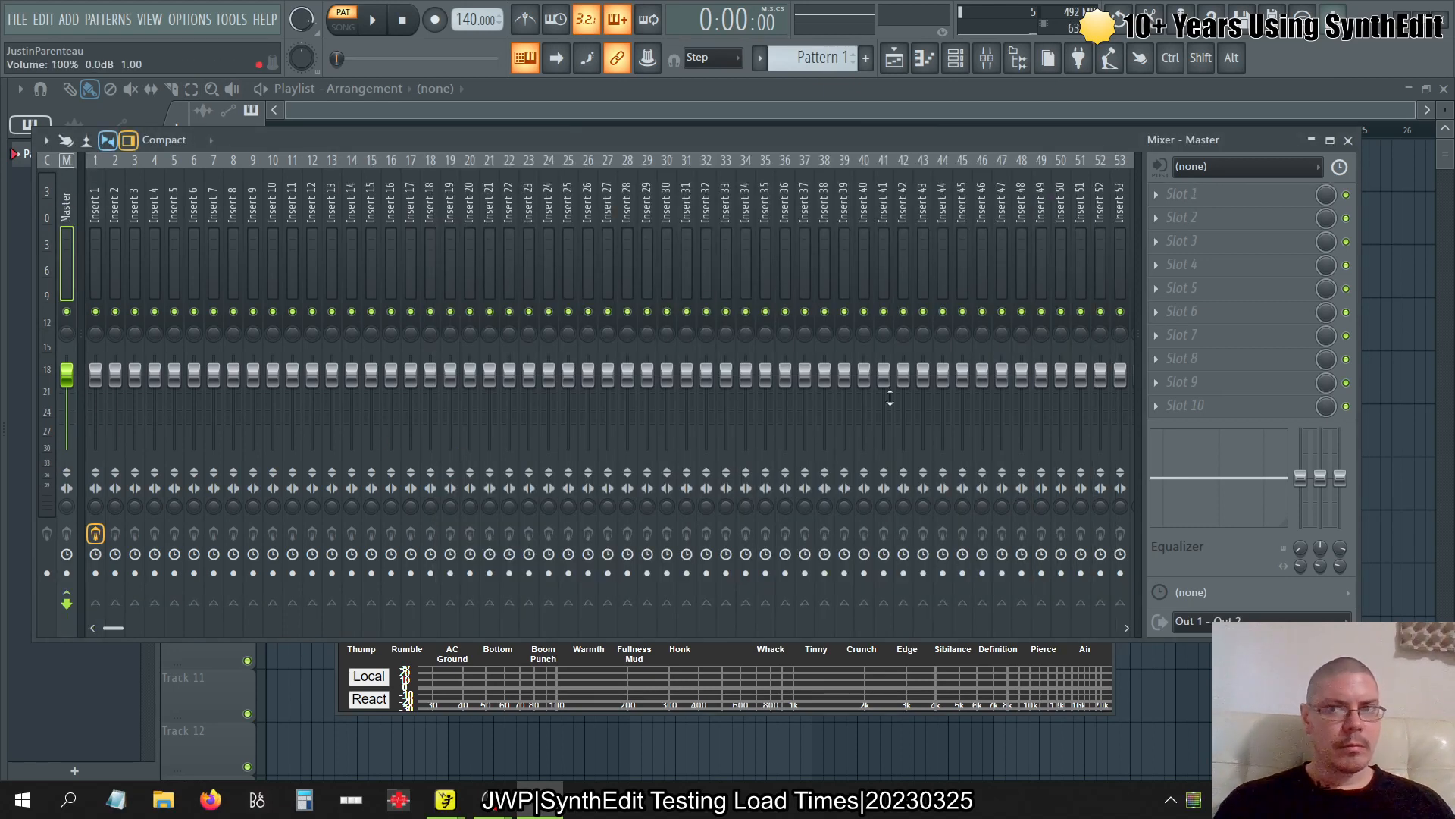
left_click(1156, 192)
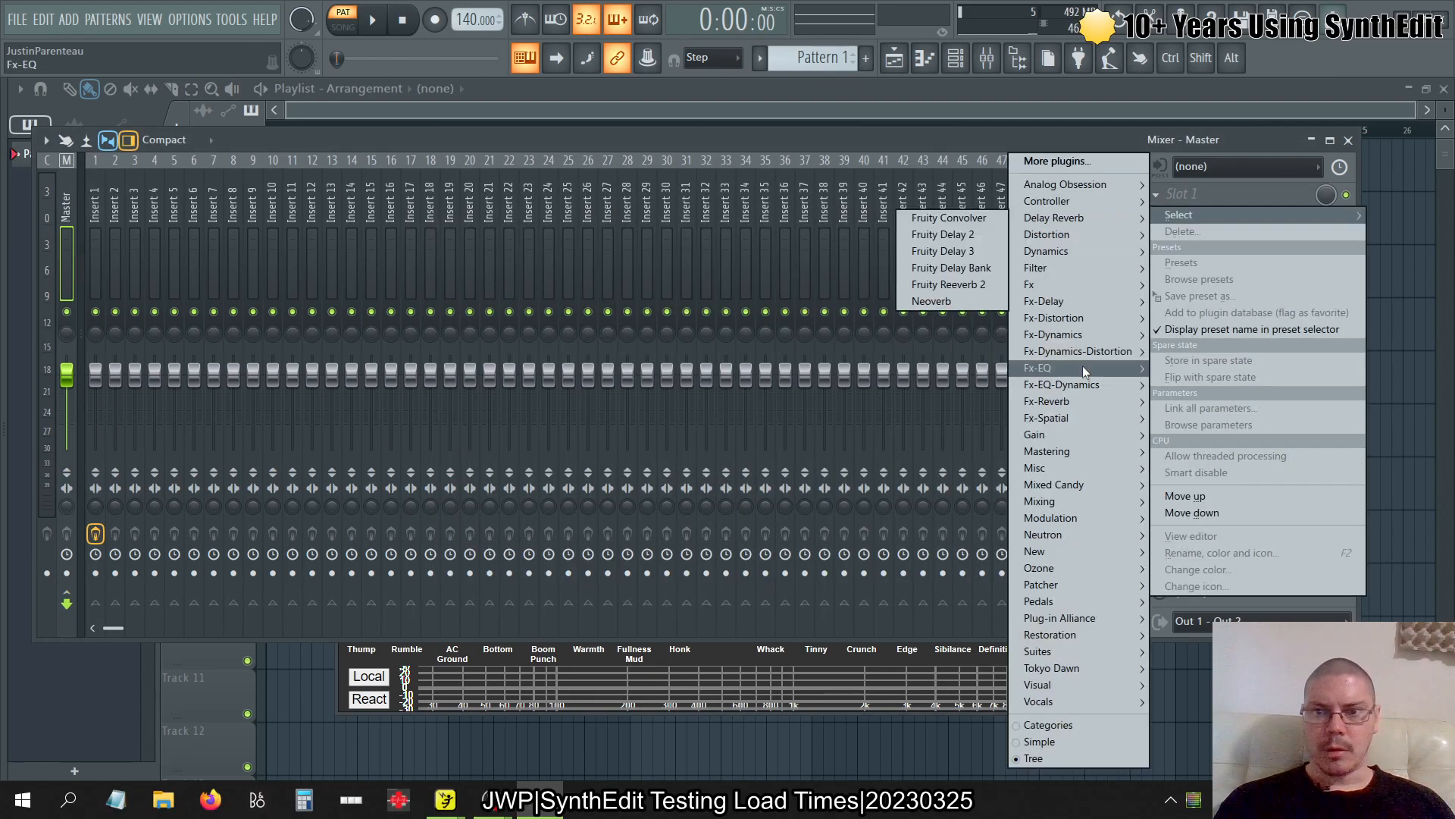
mouse_move(1084, 551)
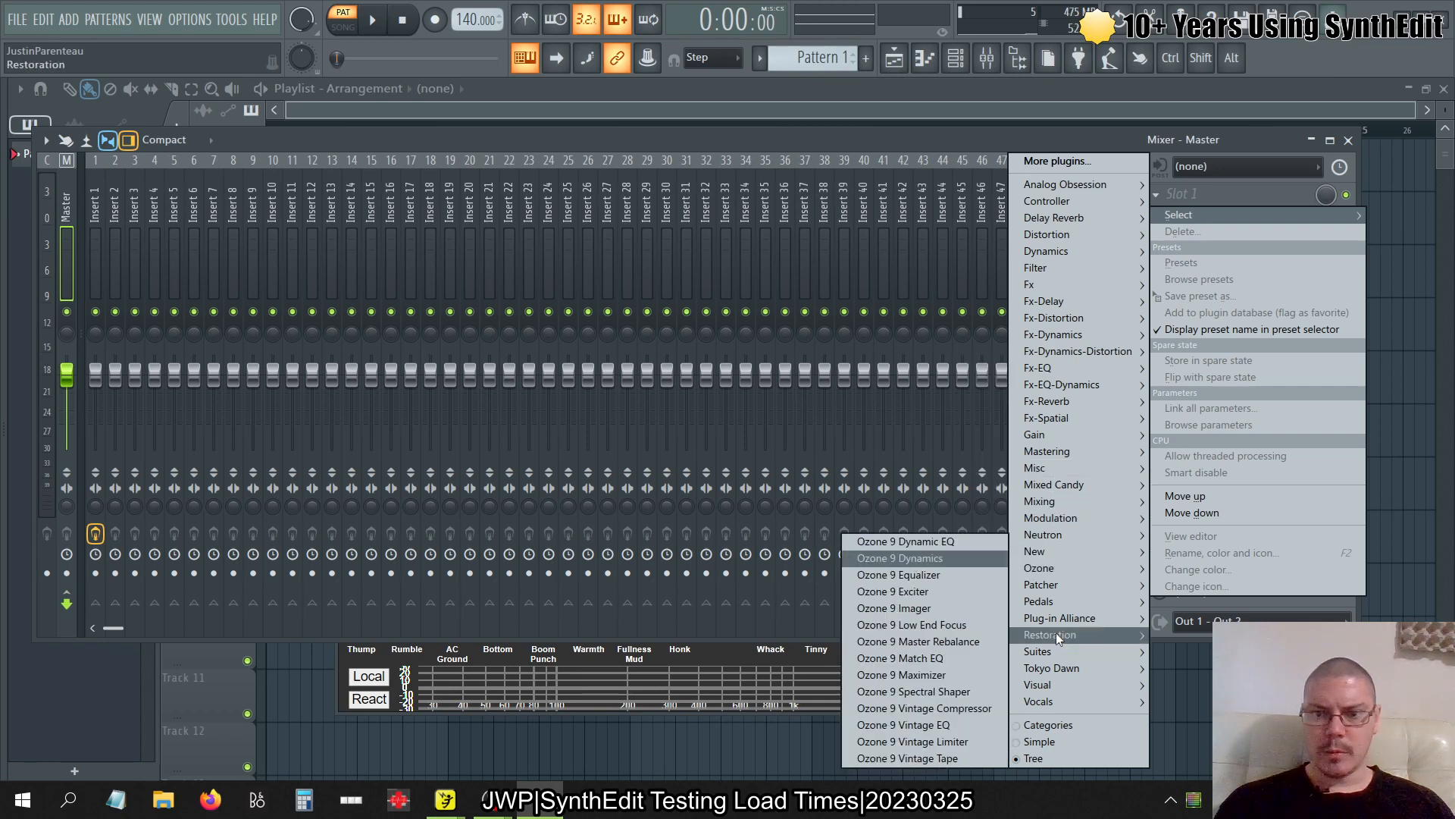
mouse_move(1046, 653)
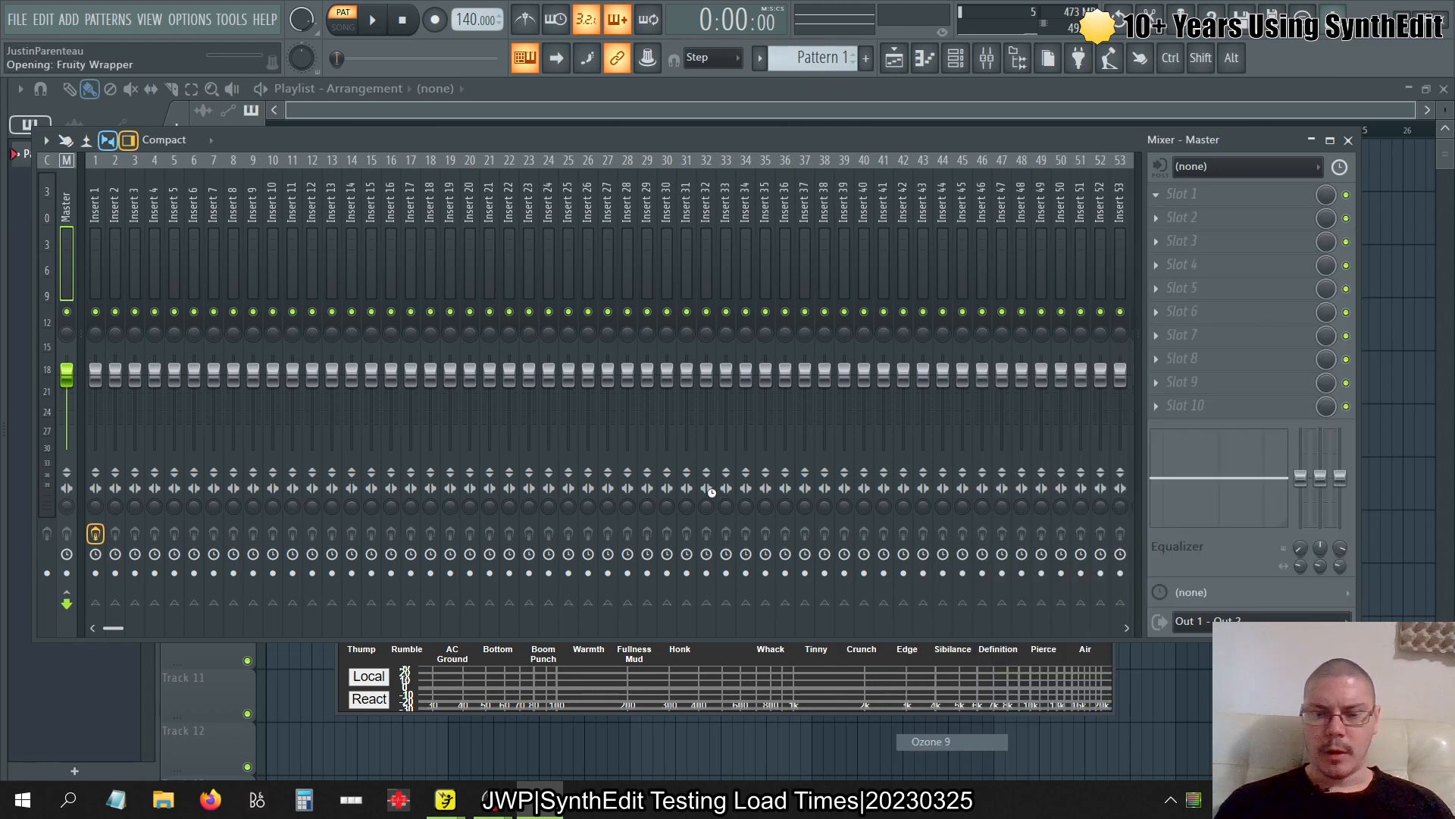
left_click(954, 744)
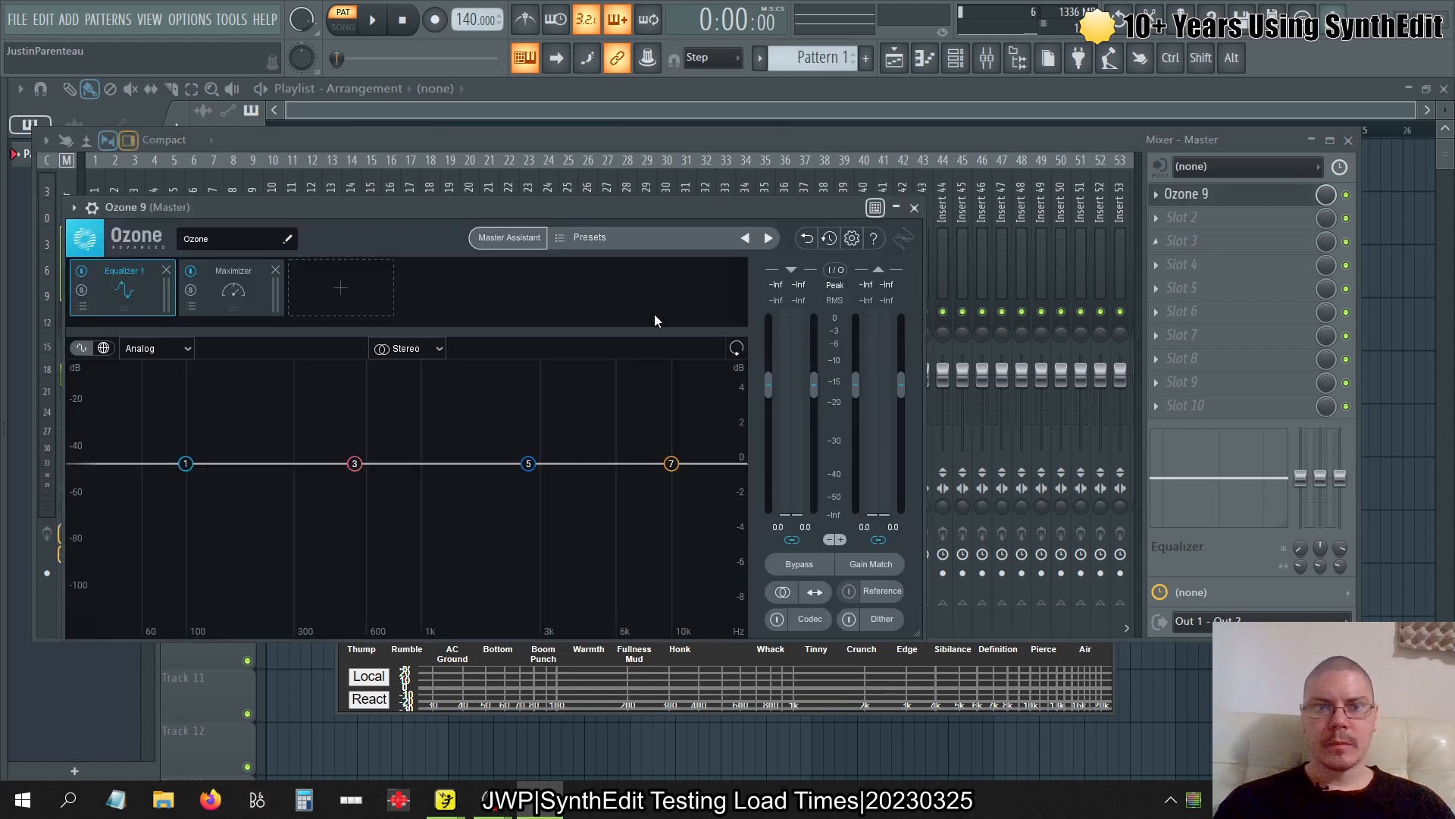
Start Ozone's Master Assistant with High intensity and CD as destination, and start playback for its analysis
left_click(522, 240)
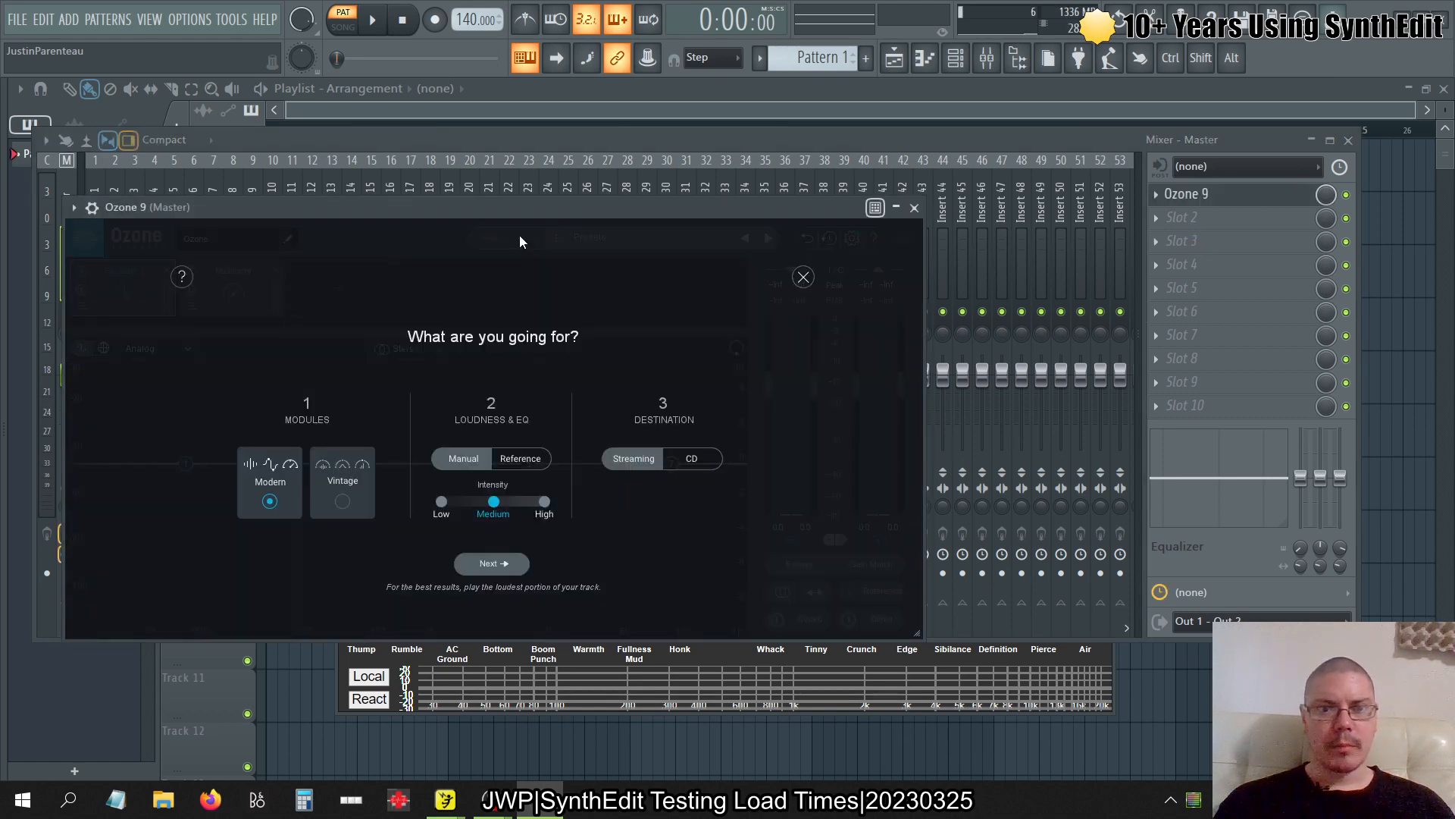
left_click(545, 502)
left_click(686, 461)
left_click(493, 564)
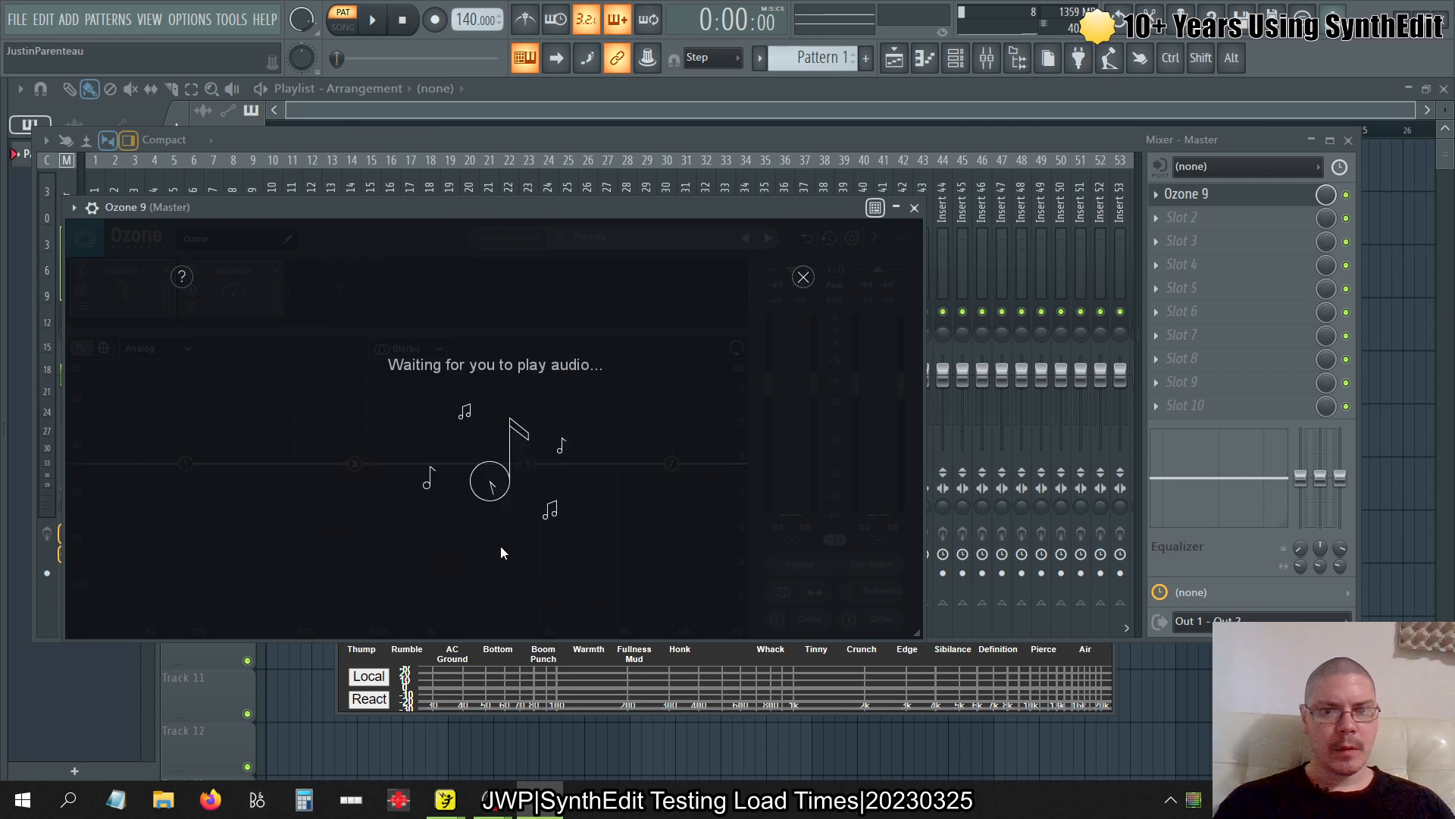
key("space")
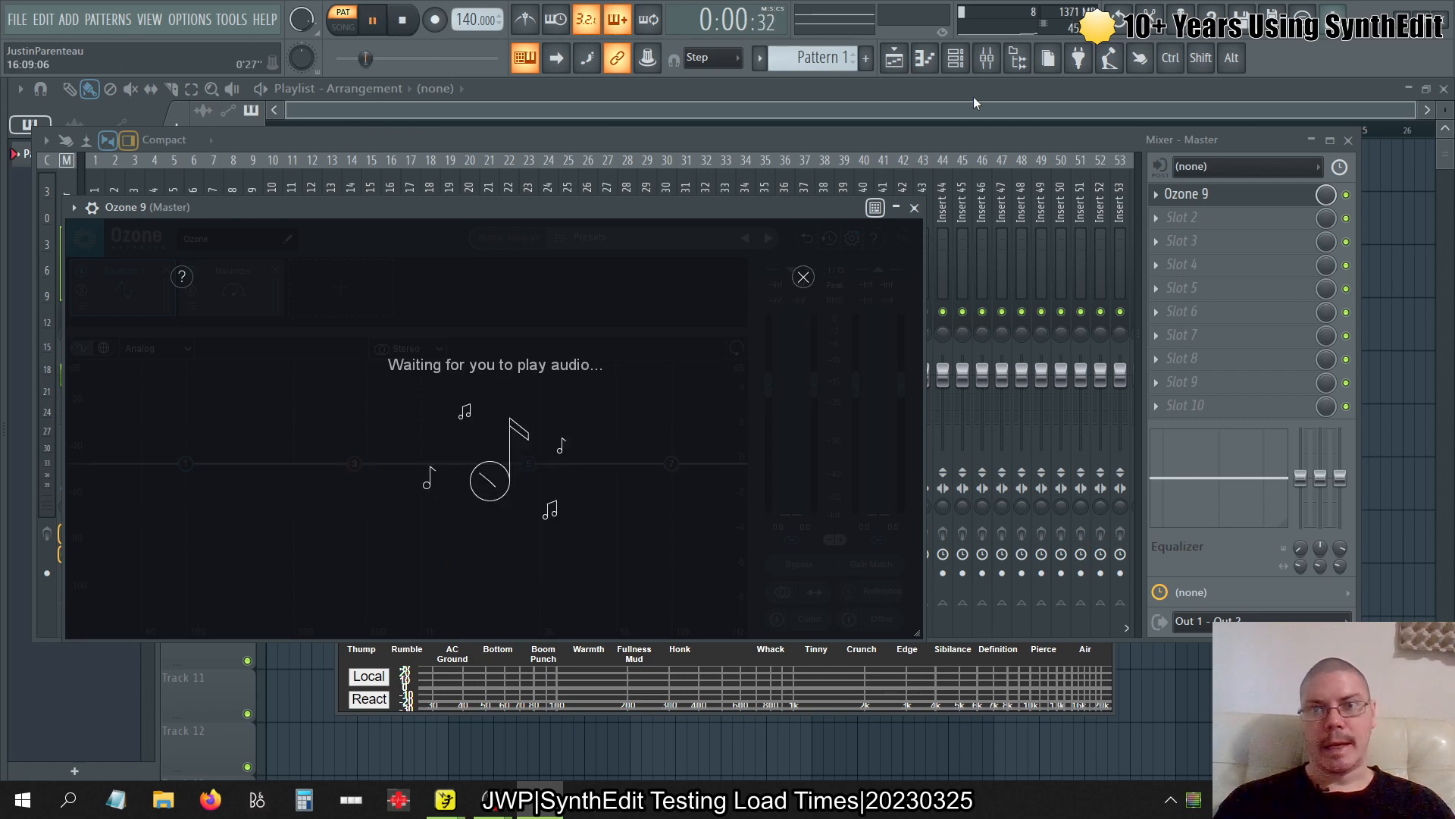
Try to replace the Sampler channel with another instrument, close the Master Assistant and stop playback
key("F6")
right_click(424, 286)
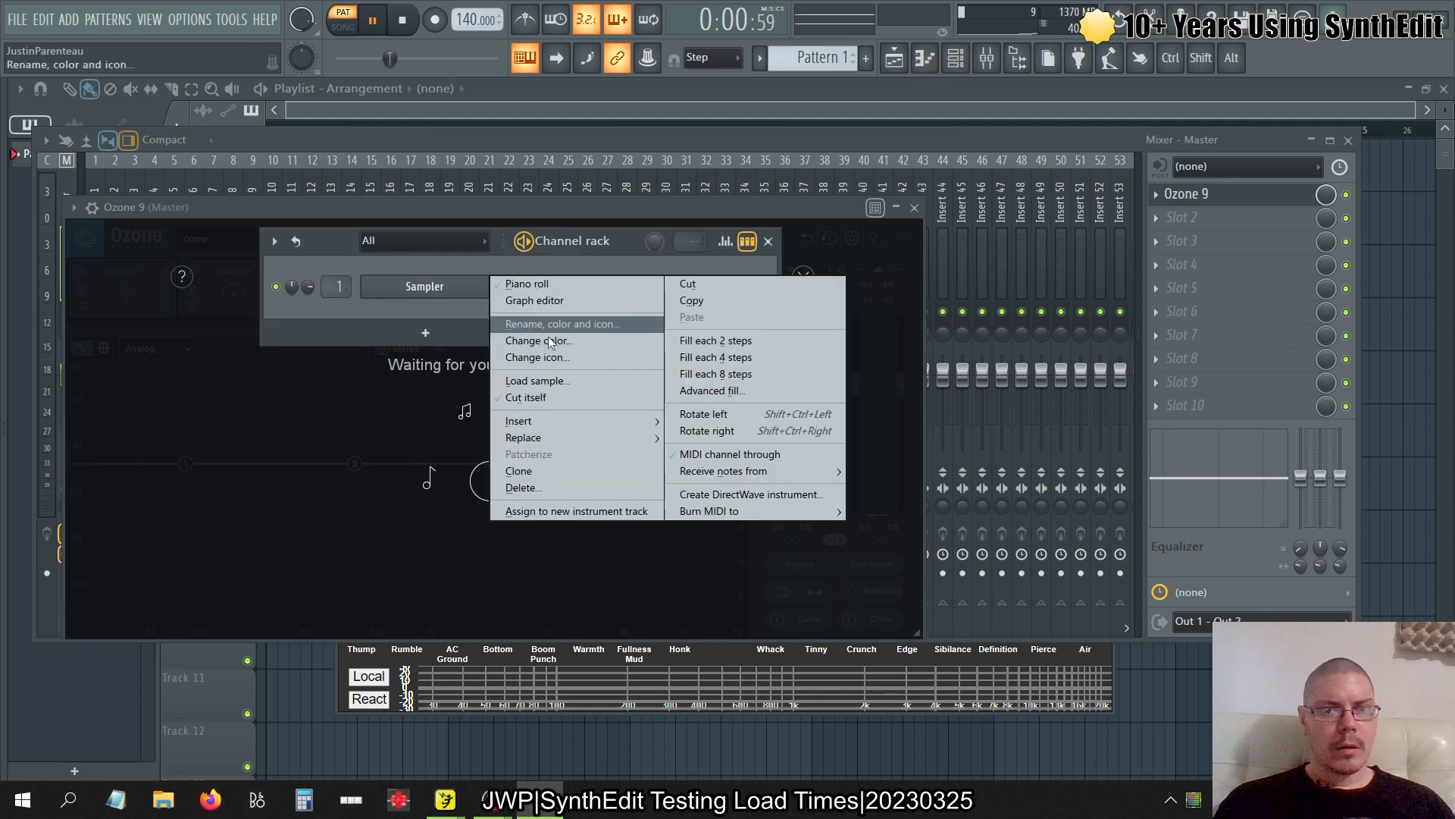
mouse_move(561, 440)
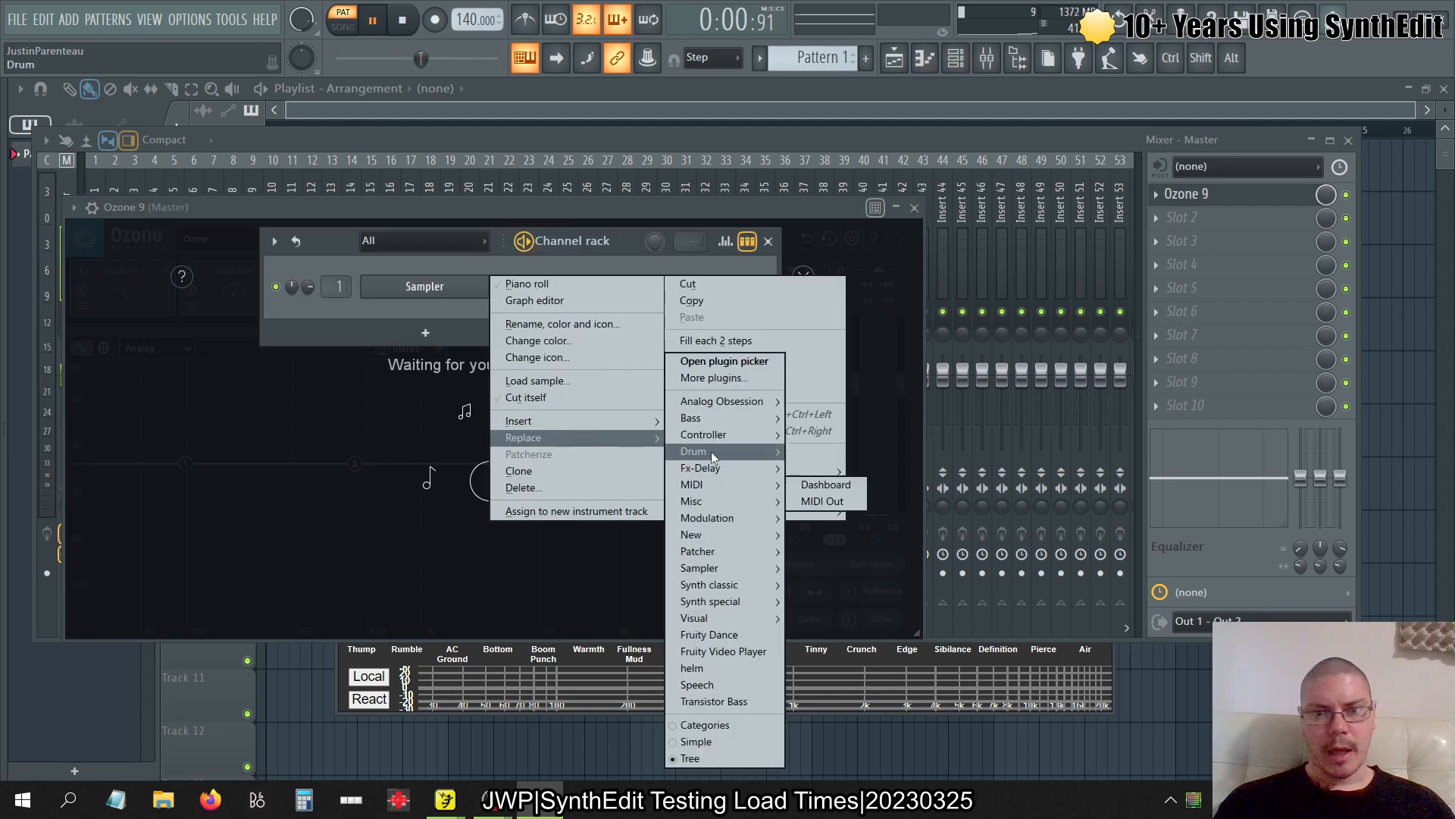
left_click(749, 203)
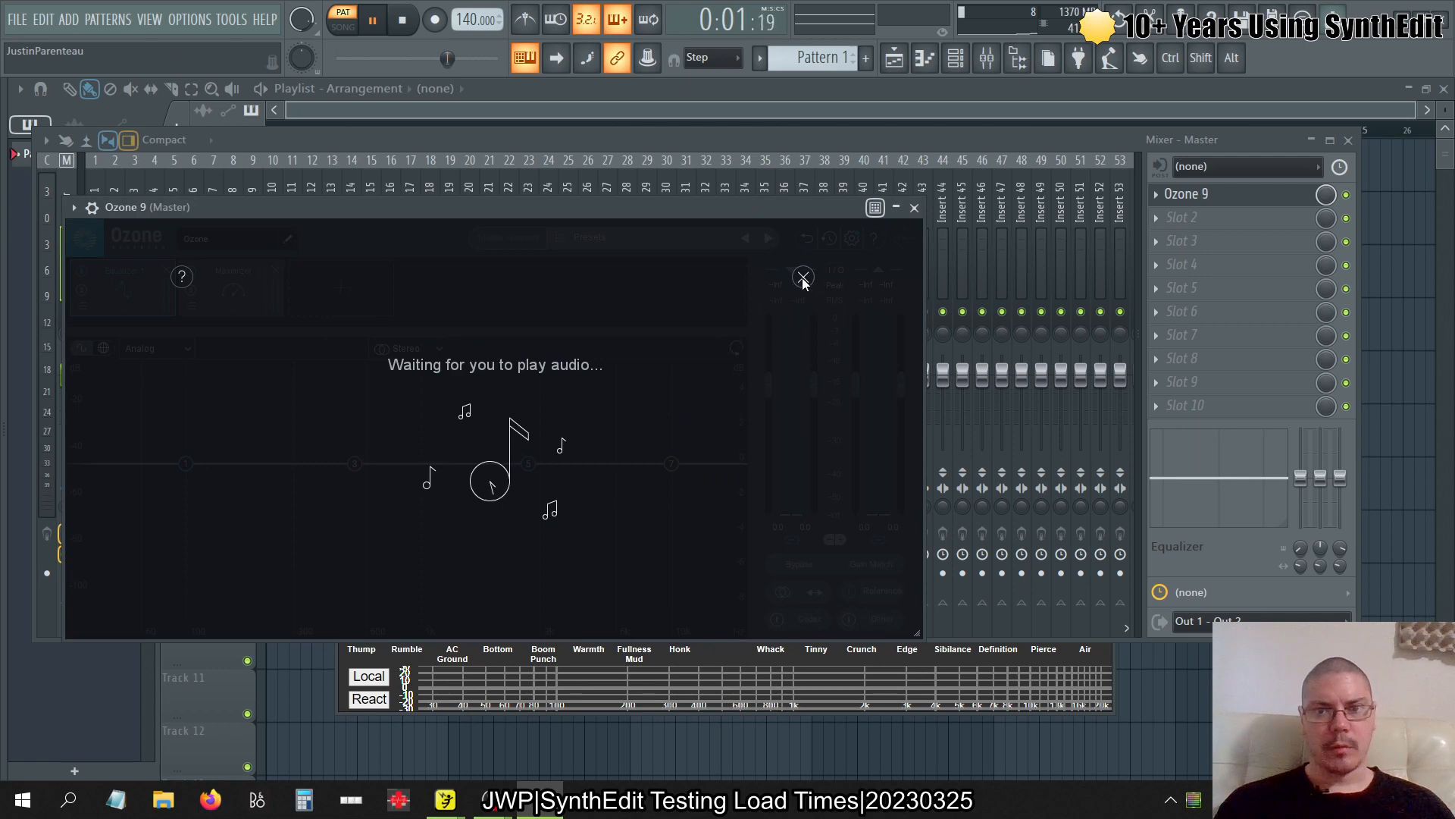
left_click(404, 23)
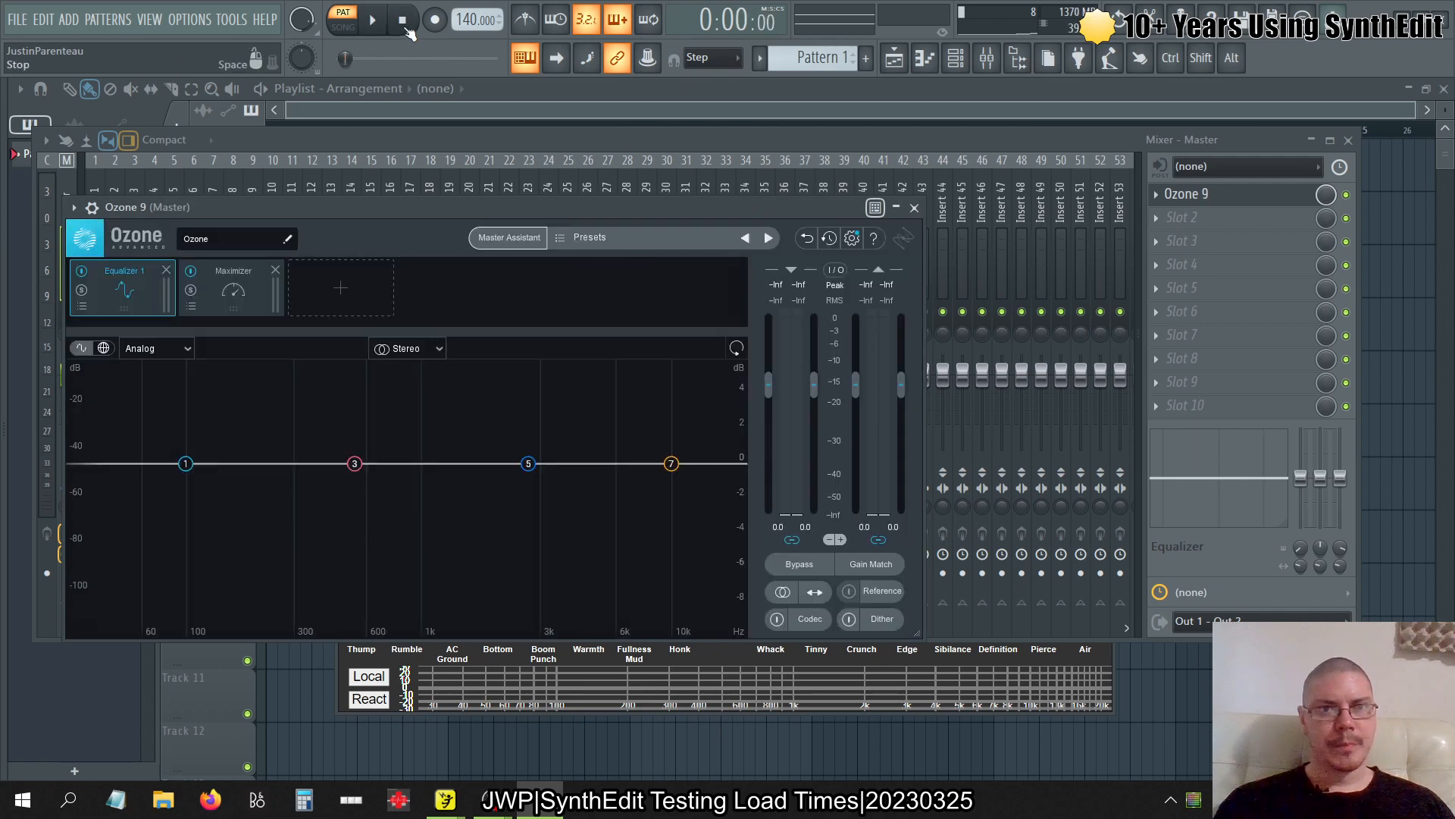
Load Ozone's All-Purpose Mastering preset Added Focus and close the preset manager
left_click(643, 241)
left_click(464, 340)
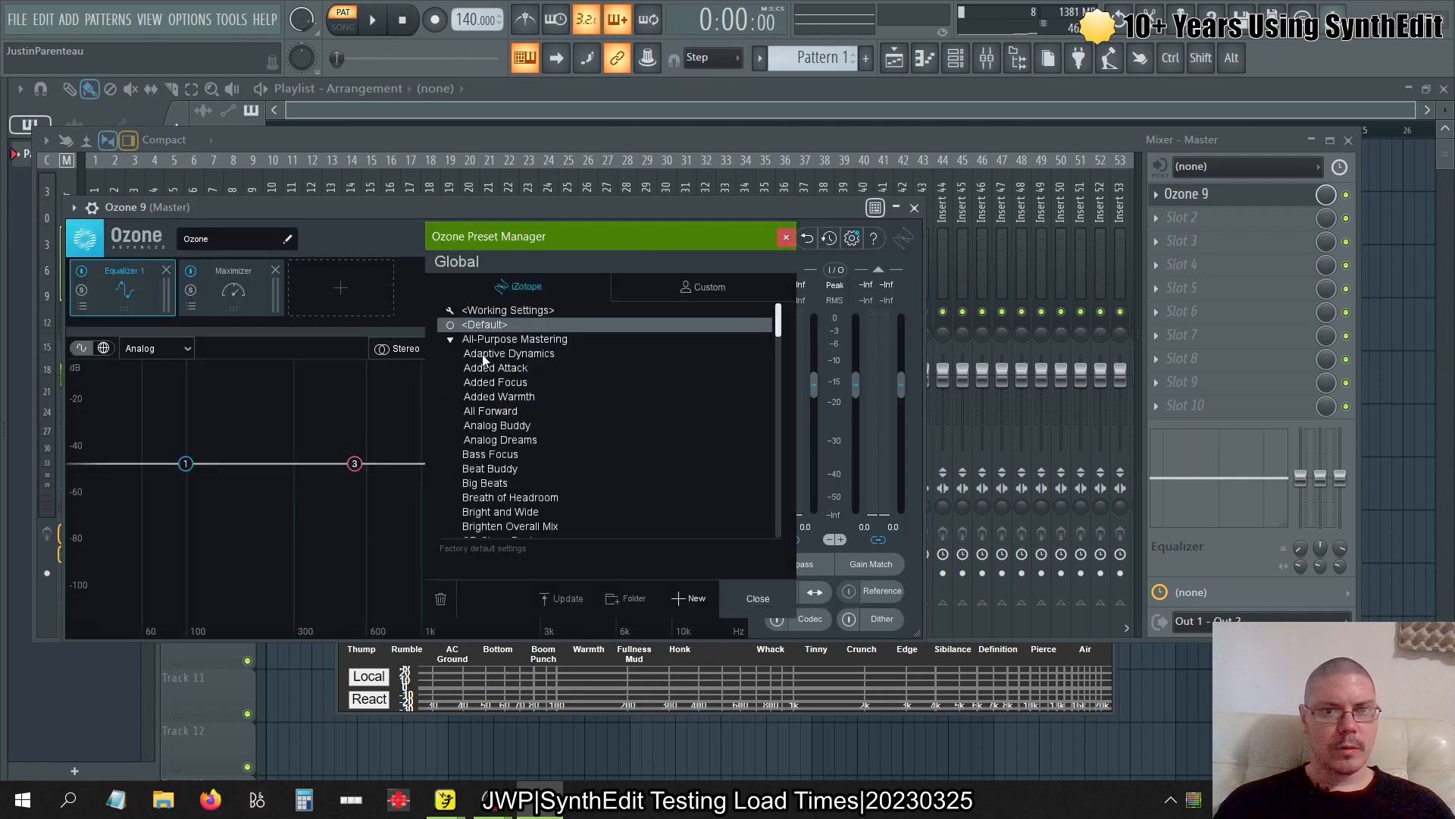
left_click(491, 382)
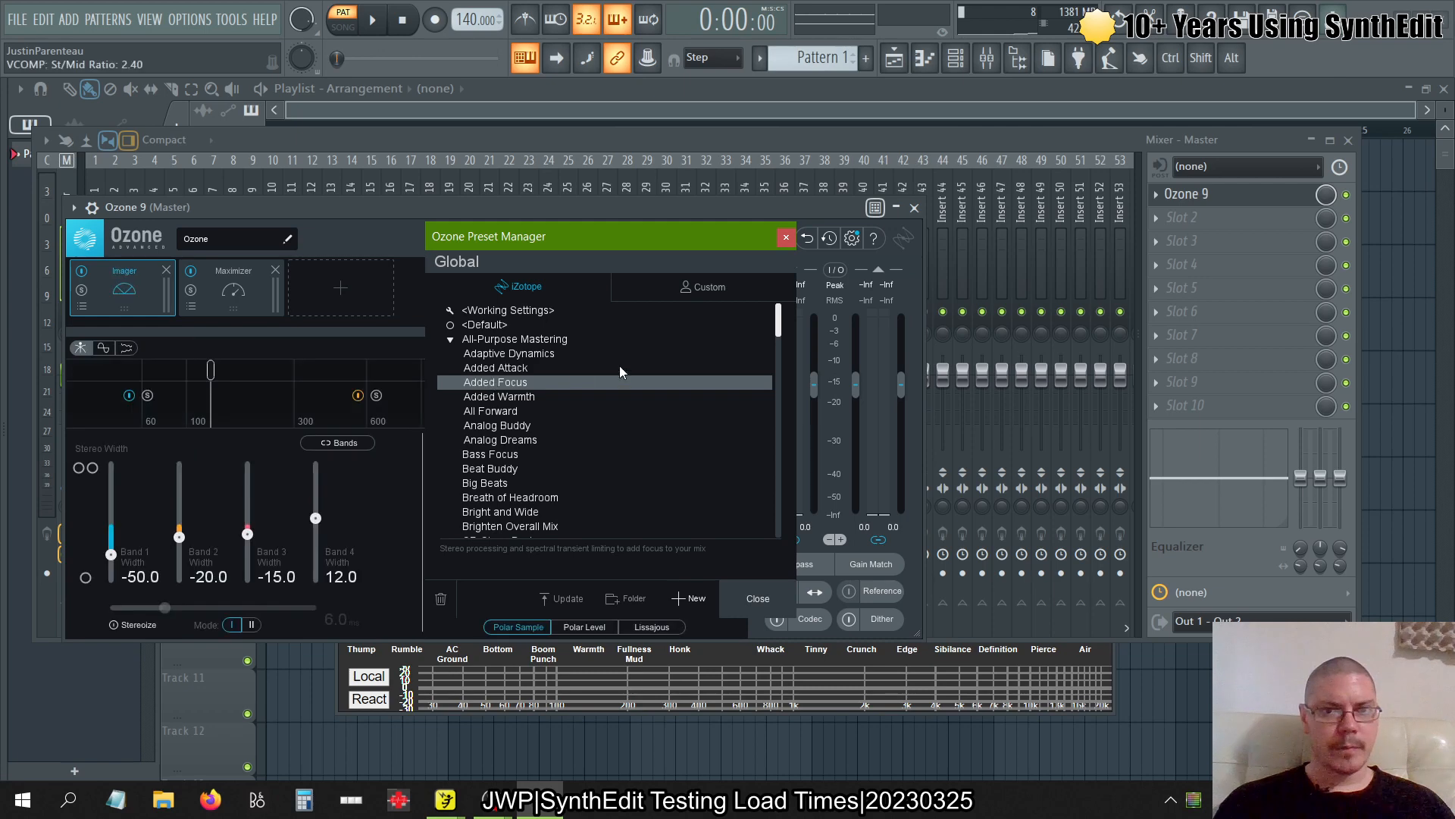
left_click(782, 228)
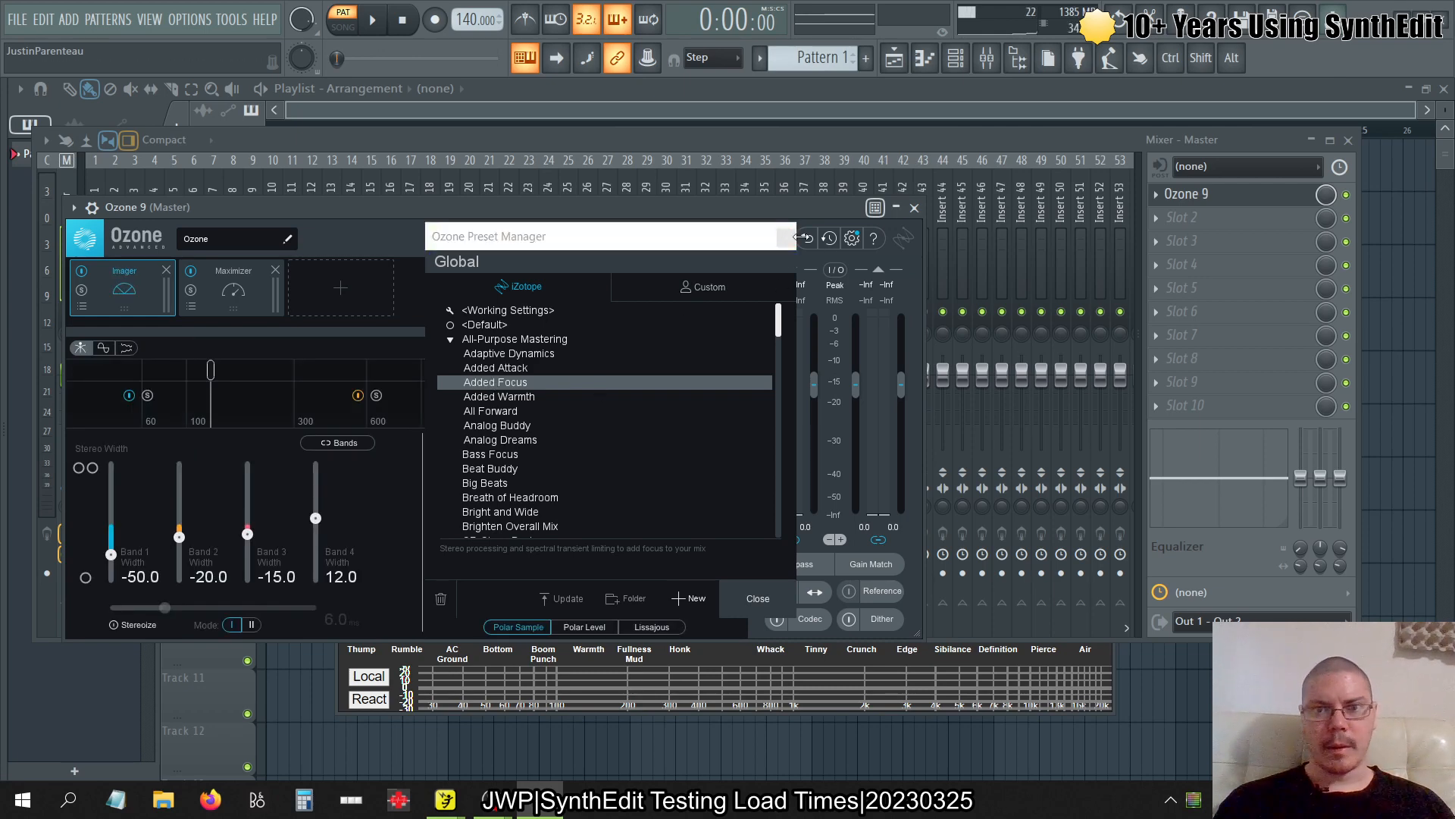
Close the Ozone 9 window and delete the plugin from the Master track
left_click(1159, 196)
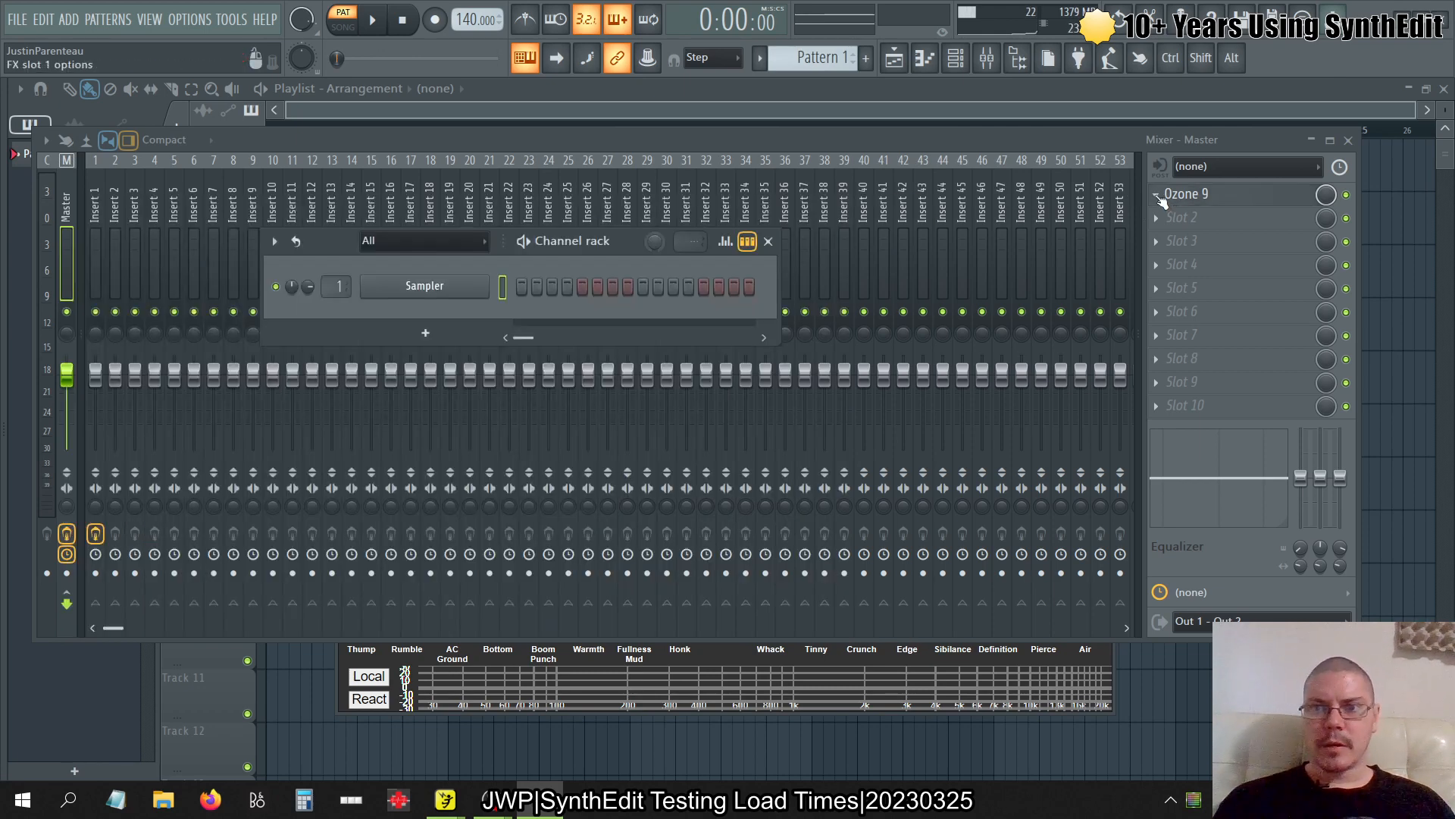
left_click(1160, 198)
left_click(1188, 232)
left_click(791, 460)
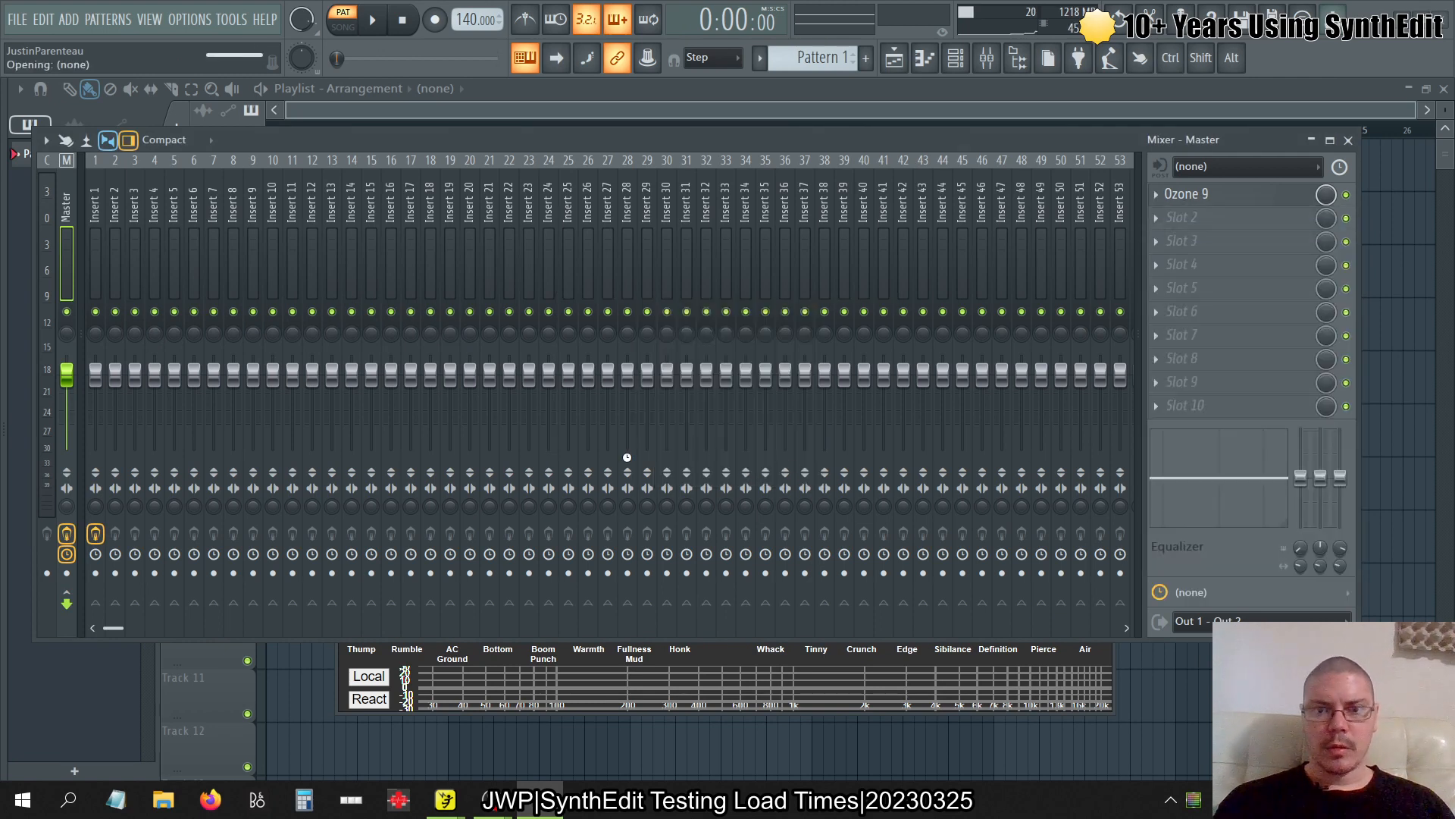
Bring Primo Spots to the front, collapse and restore its window, and close and reopen it to judge its load time
left_click(717, 664)
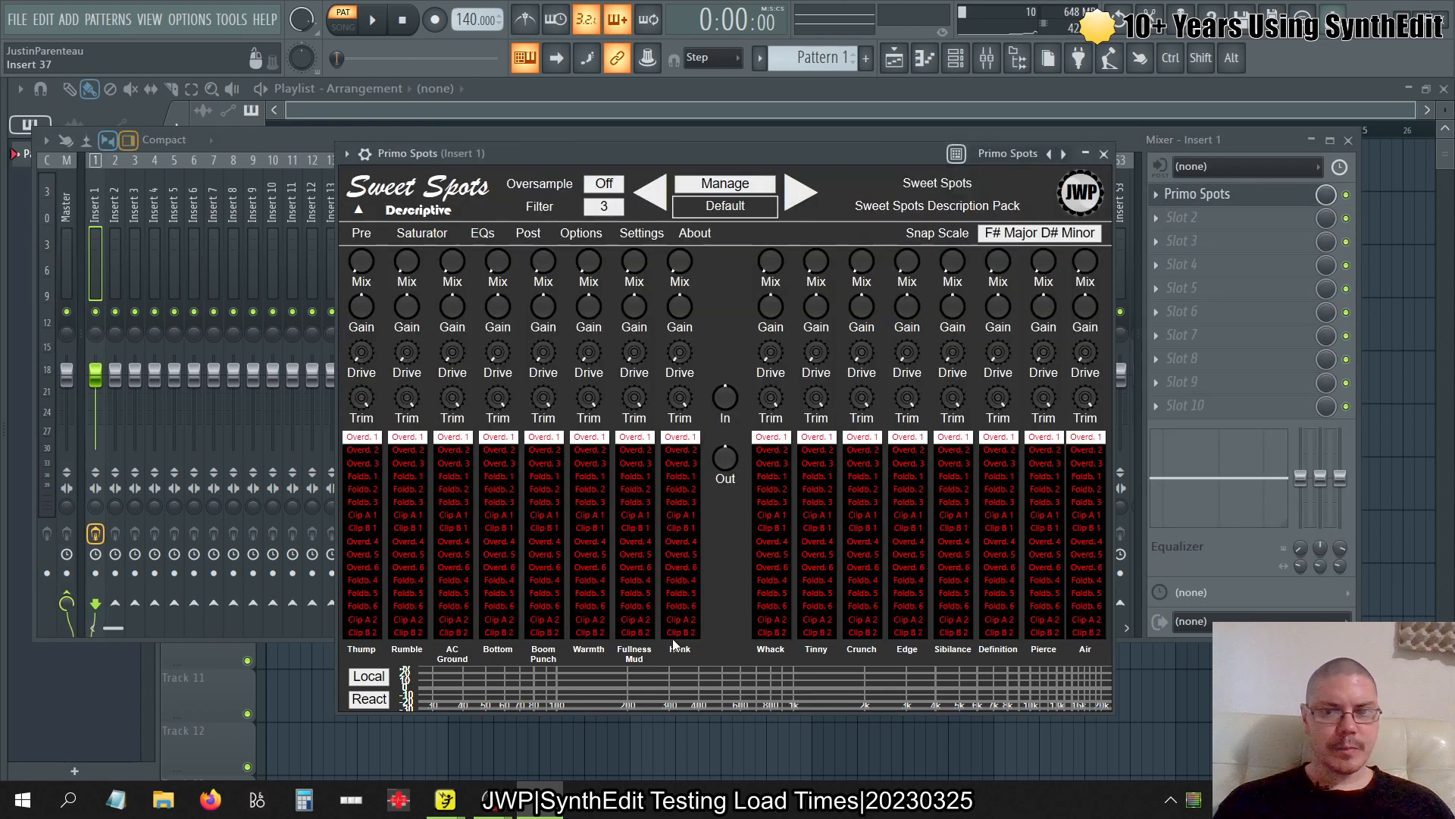
left_click(1085, 154)
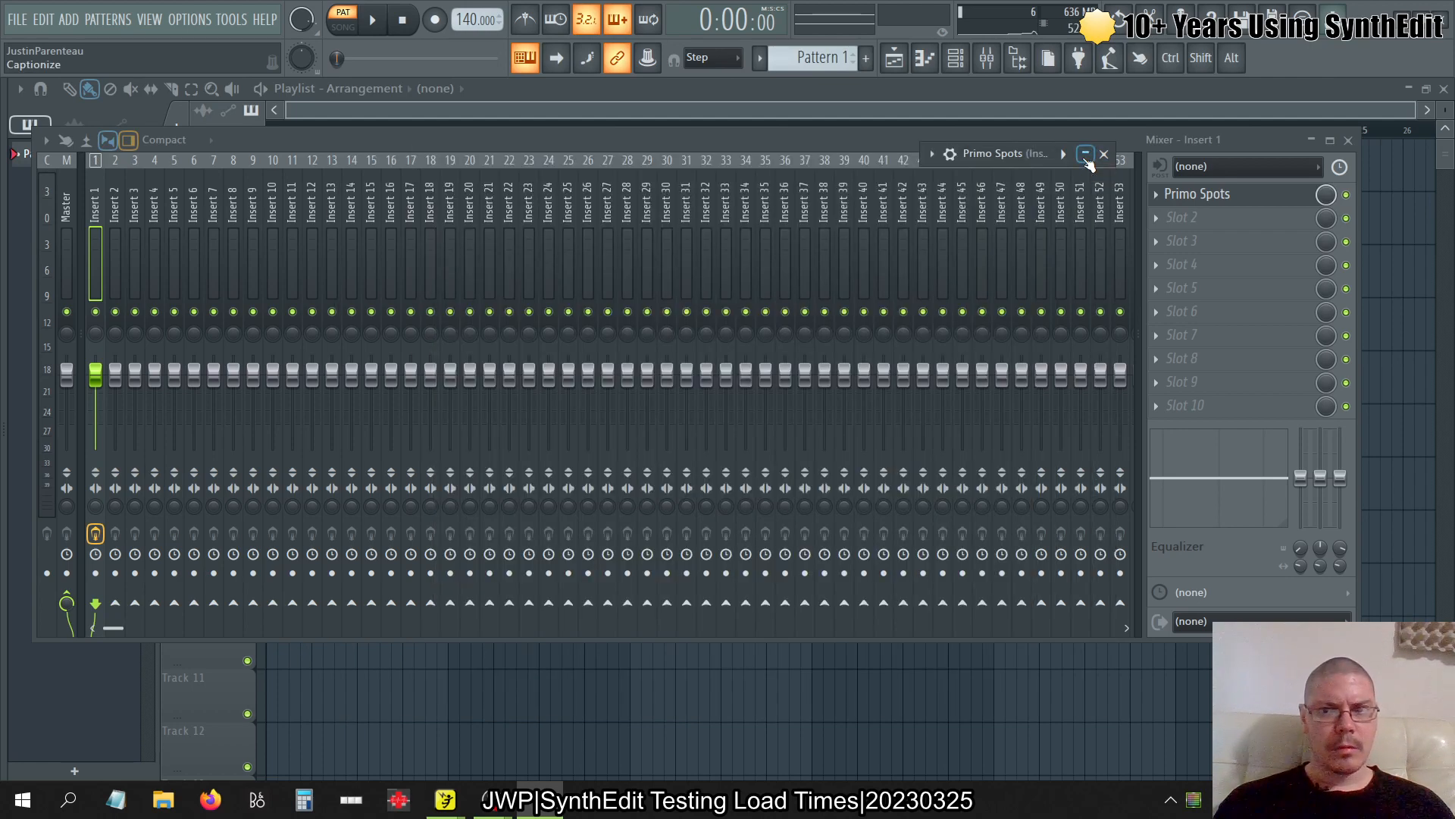
left_click(1085, 154)
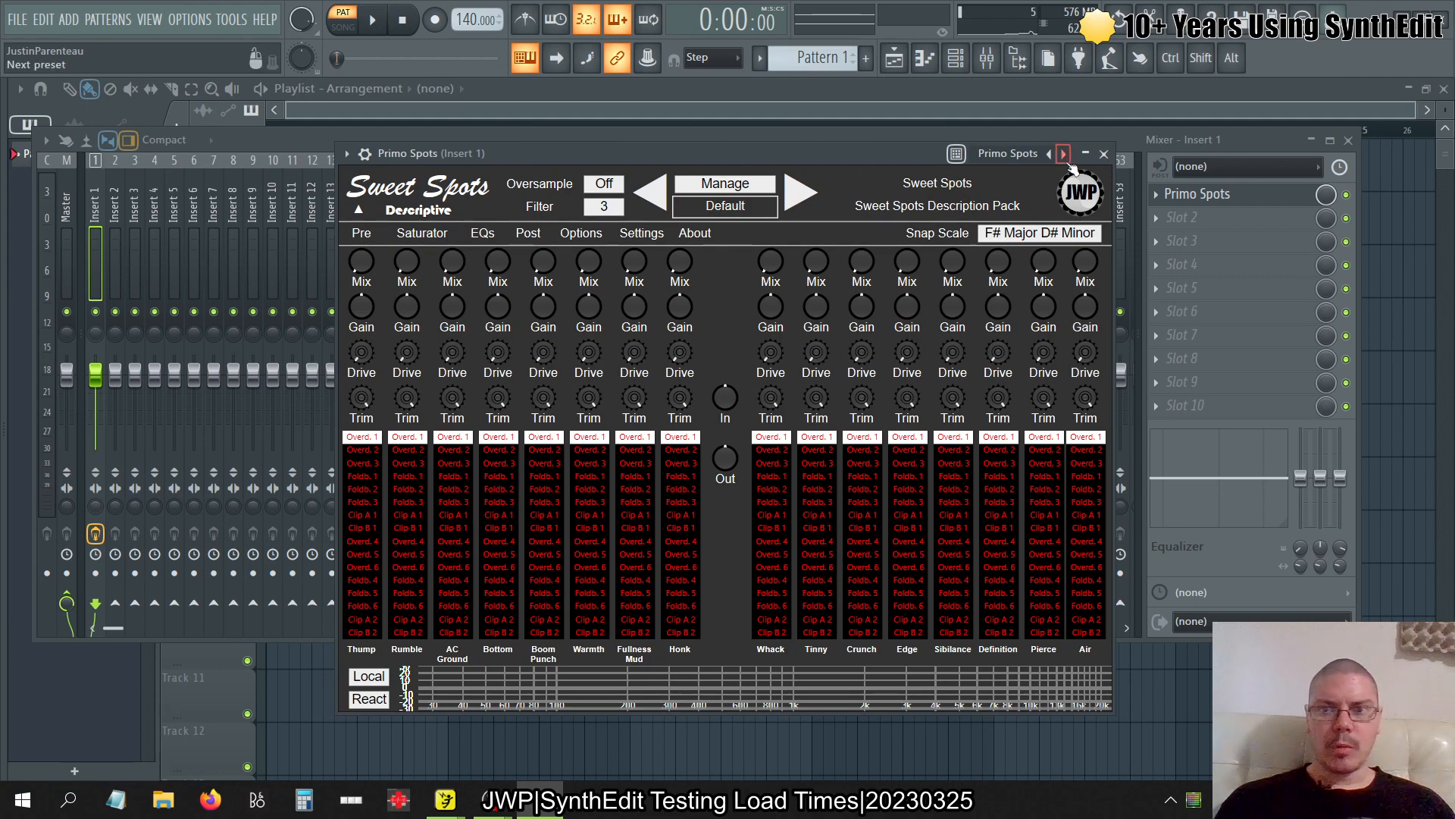
left_click(1104, 153)
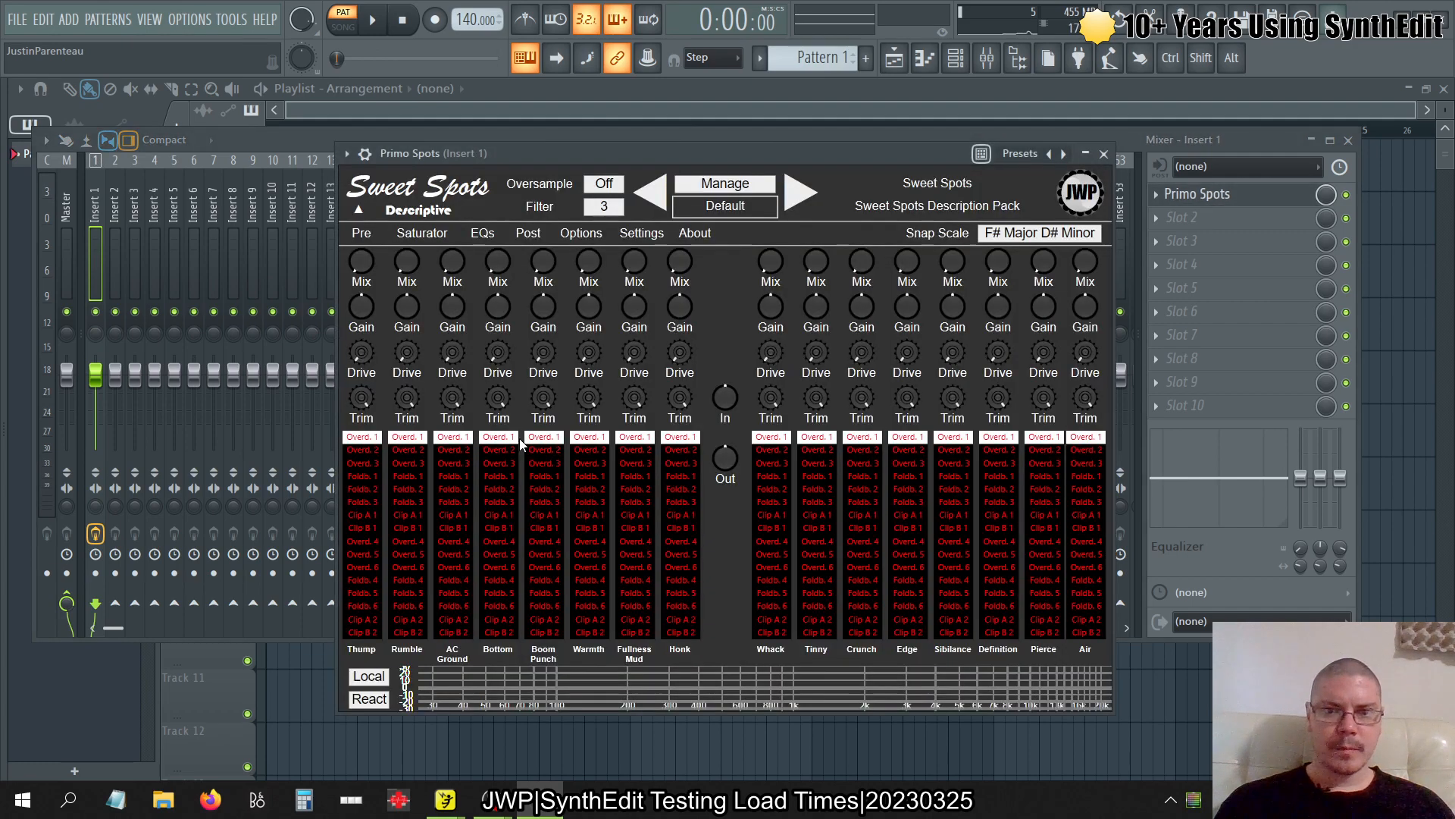
Examine the Pre and Options pages of Primo Spots to compare how fast they open, and close its window
left_click(362, 234)
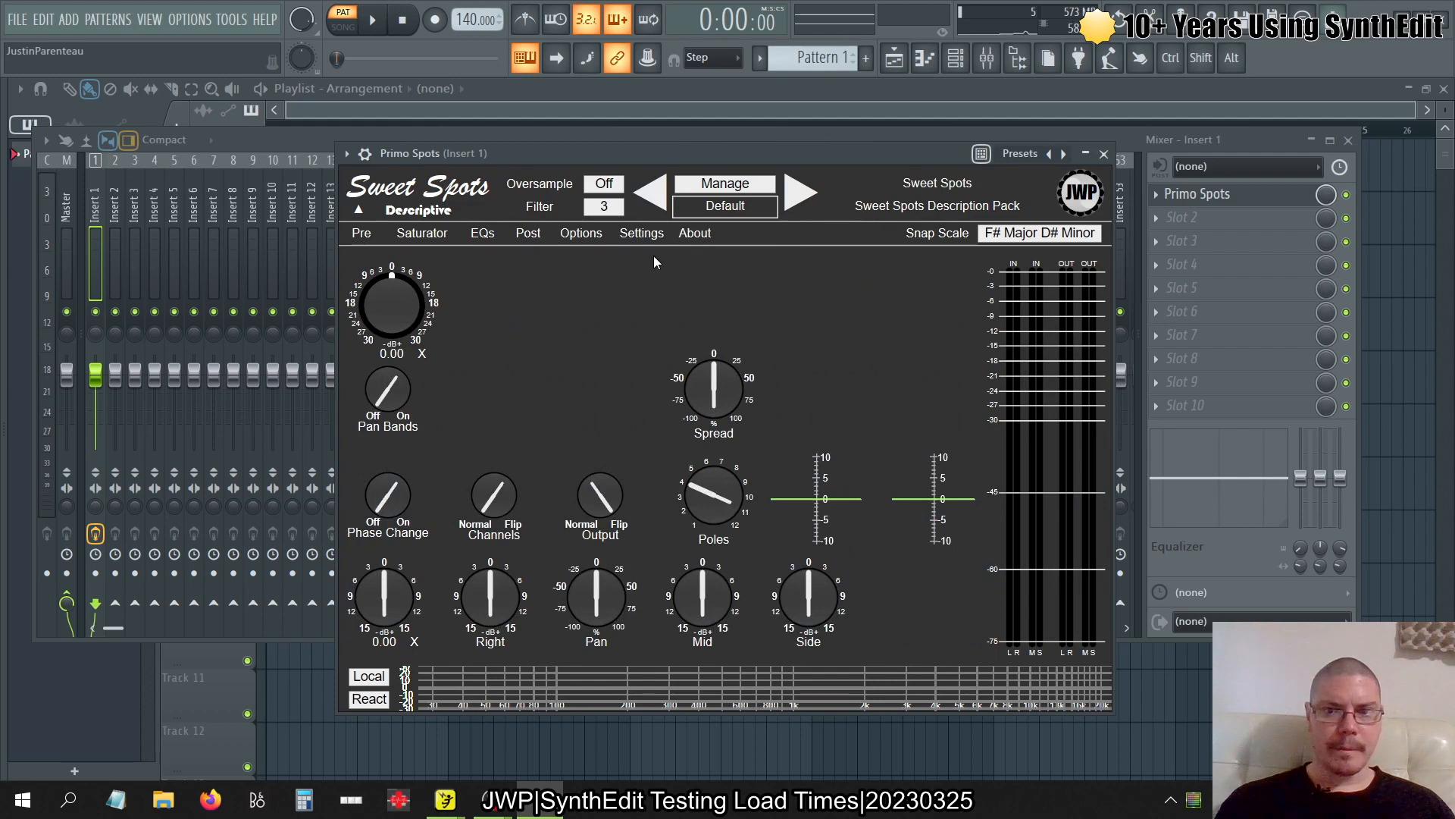
left_click(601, 237)
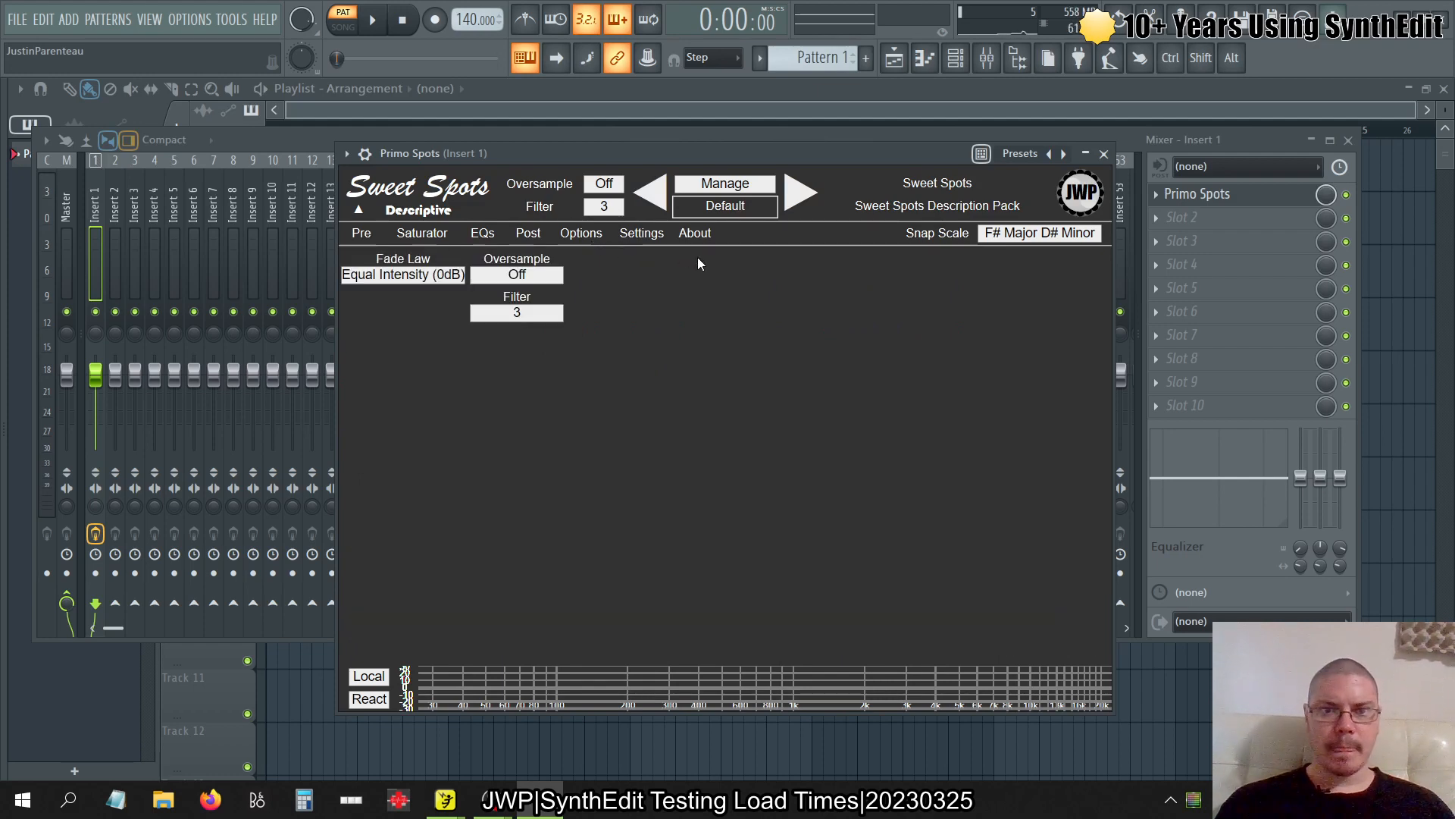
left_click(367, 241)
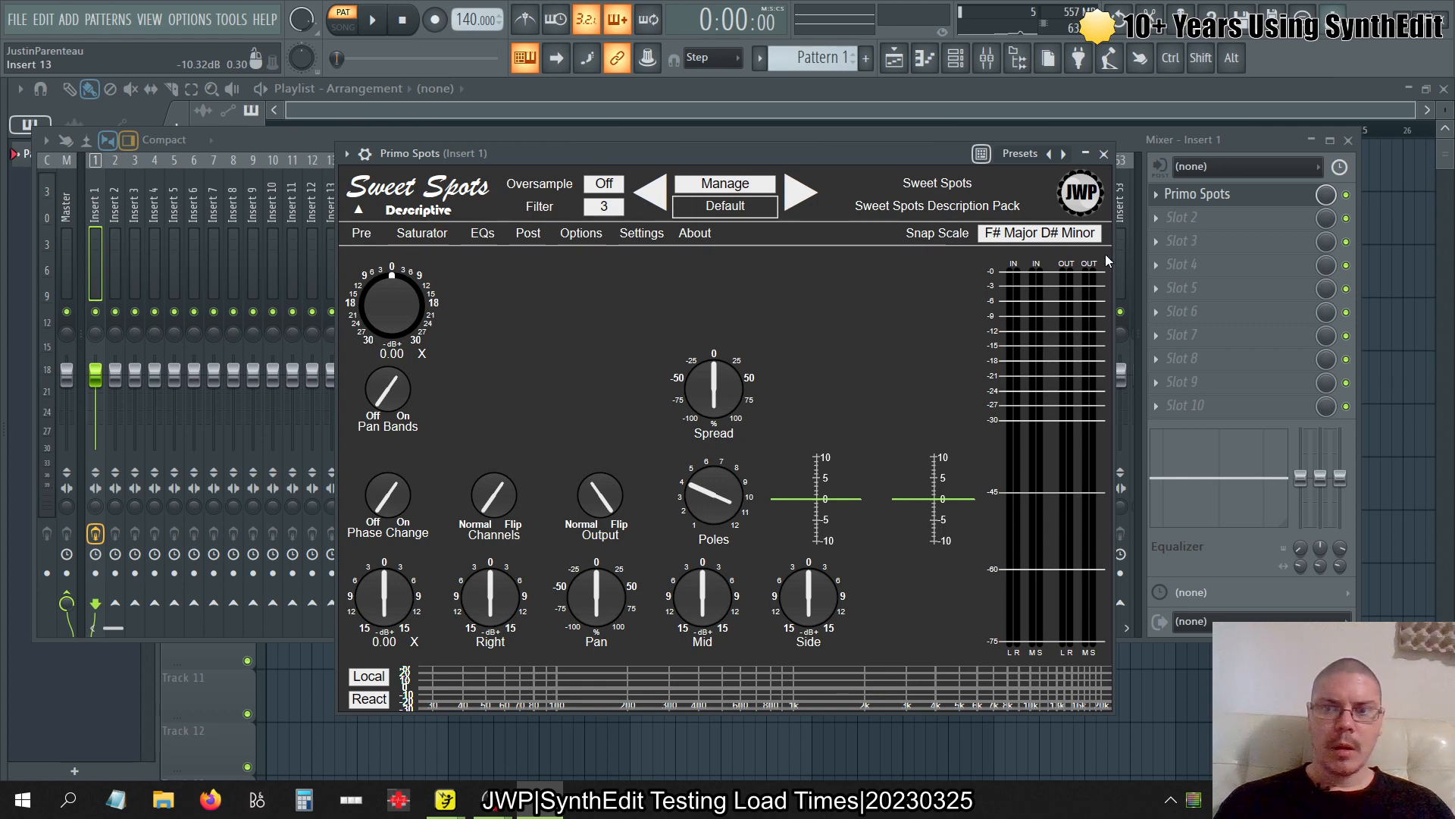
left_click(1103, 153)
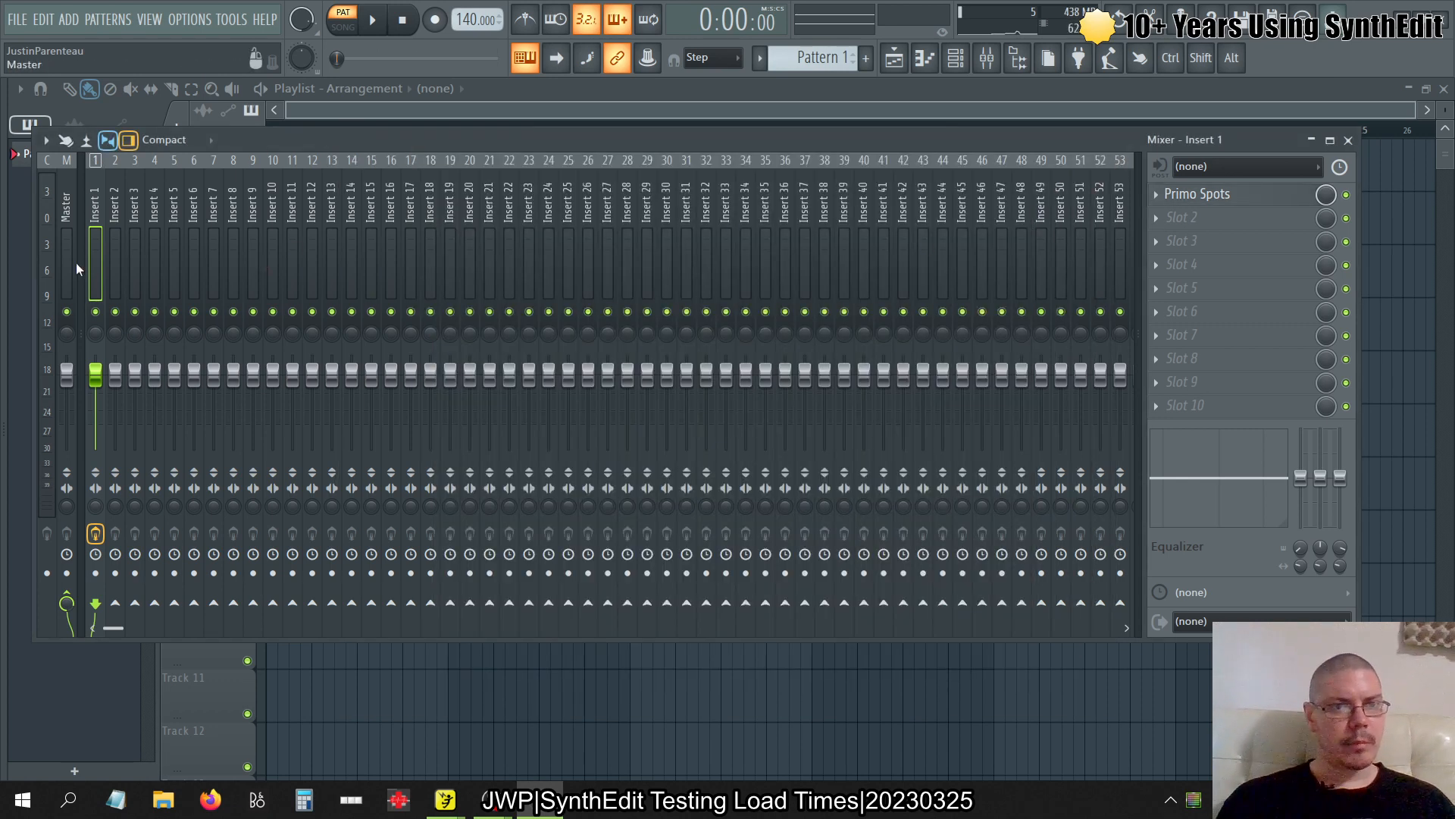
Load the new Patch Memory Load, Raster Load and Vector Load plugins from the browser onto mixer track Insert 2
mouse_move(12, 284)
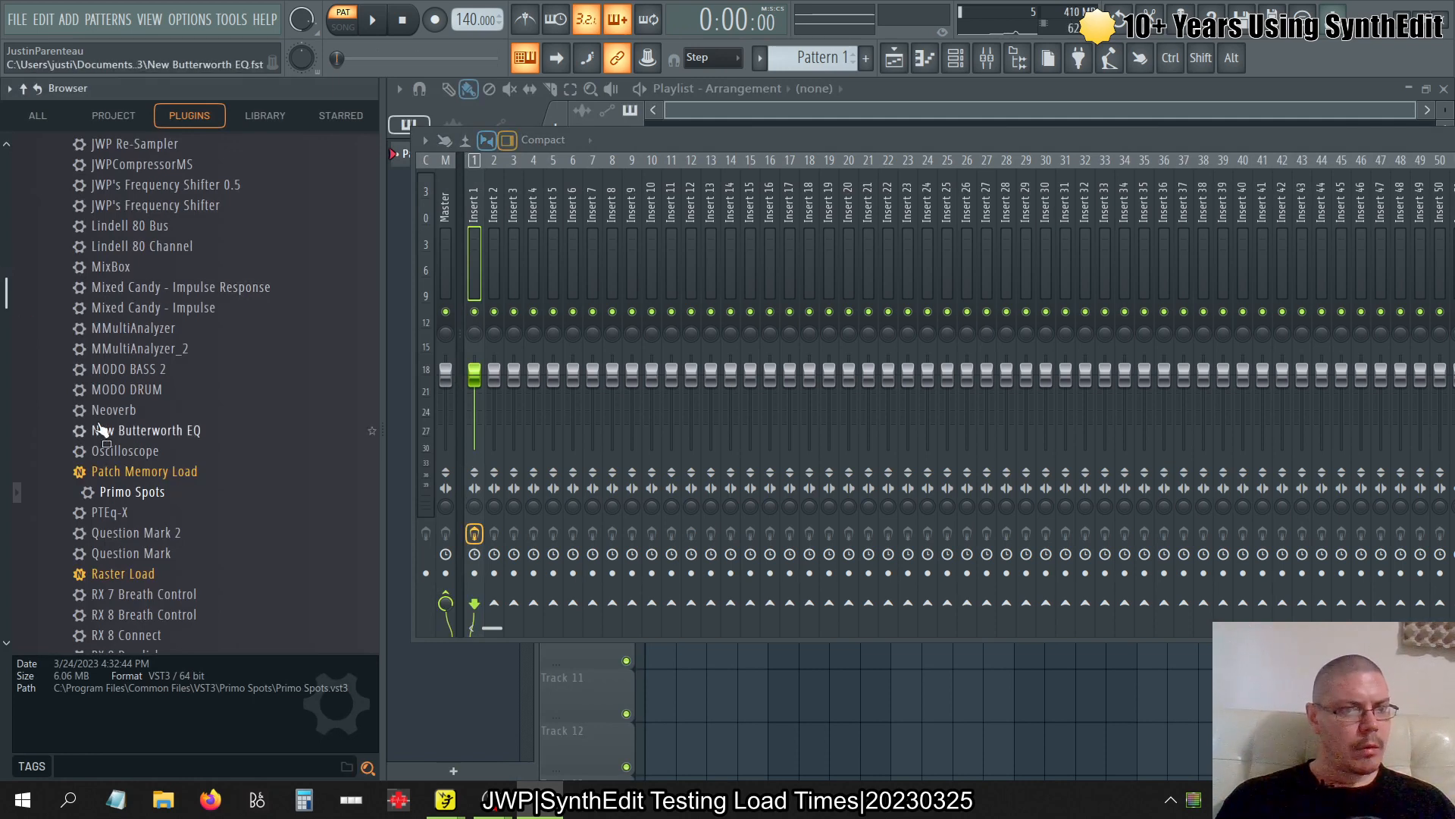
scroll(98, 429, "up", 15)
left_click(123, 405)
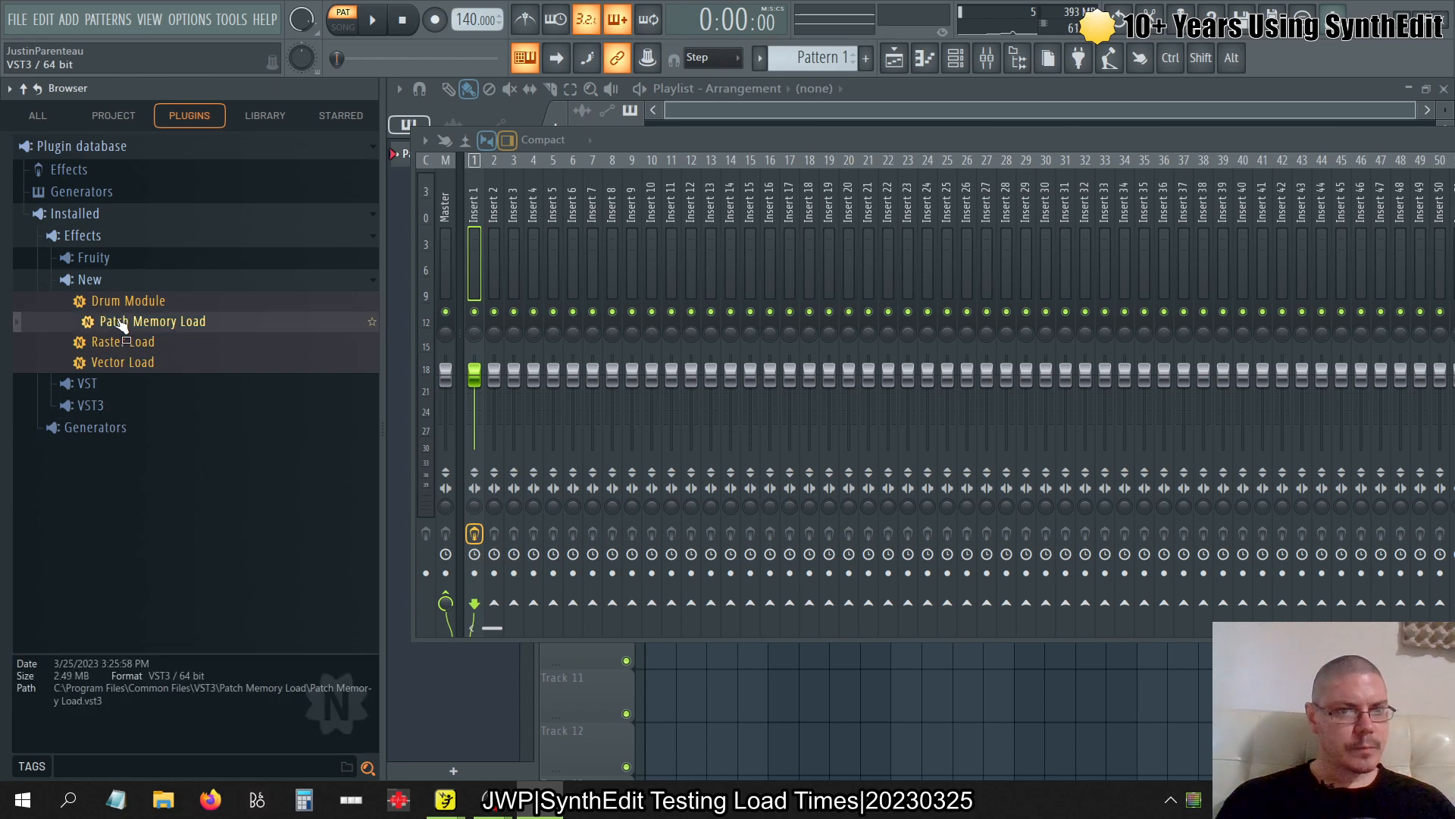
left_click_drag(121, 322, 114, 194)
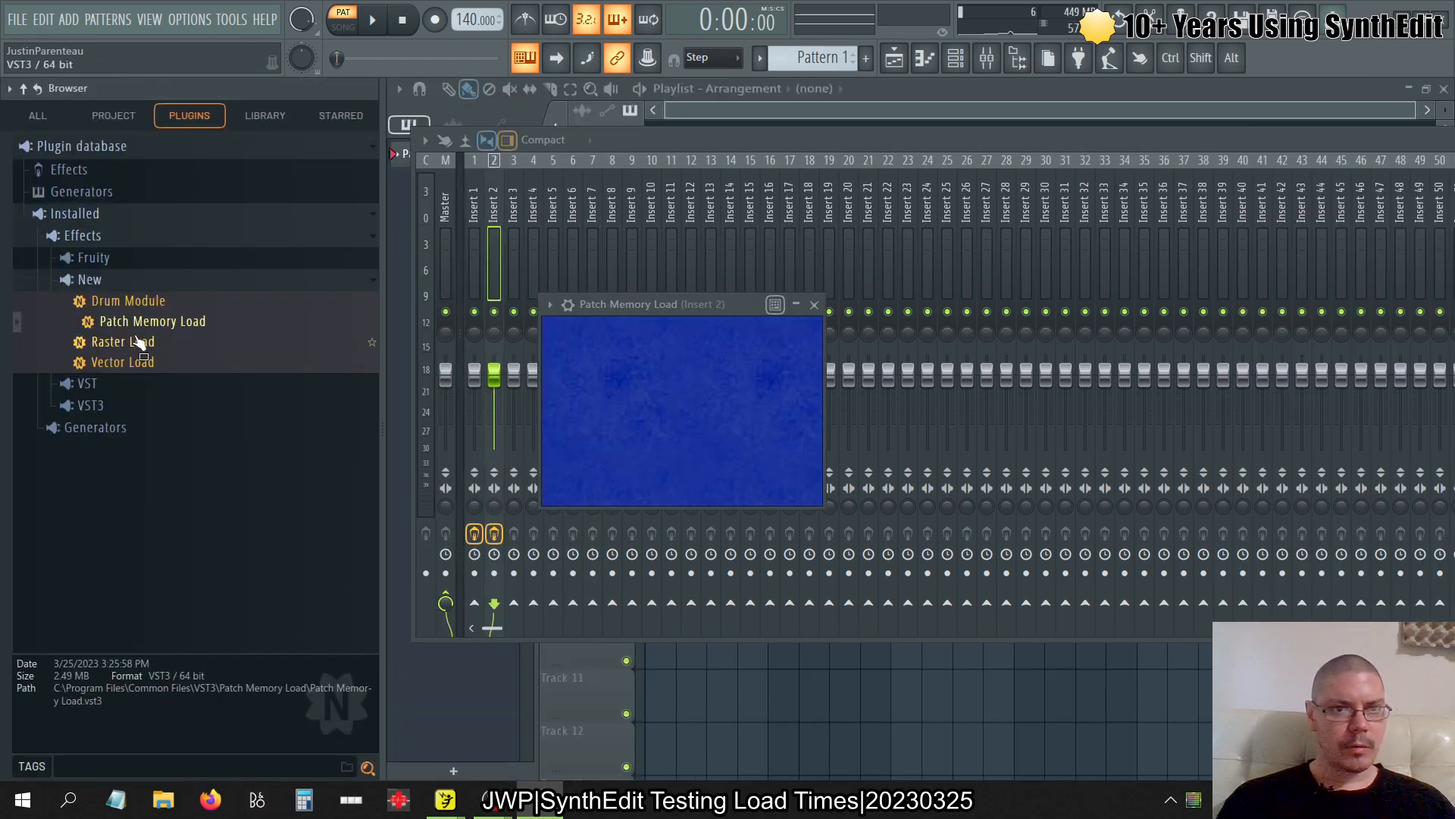
left_click_drag(137, 338, 115, 202)
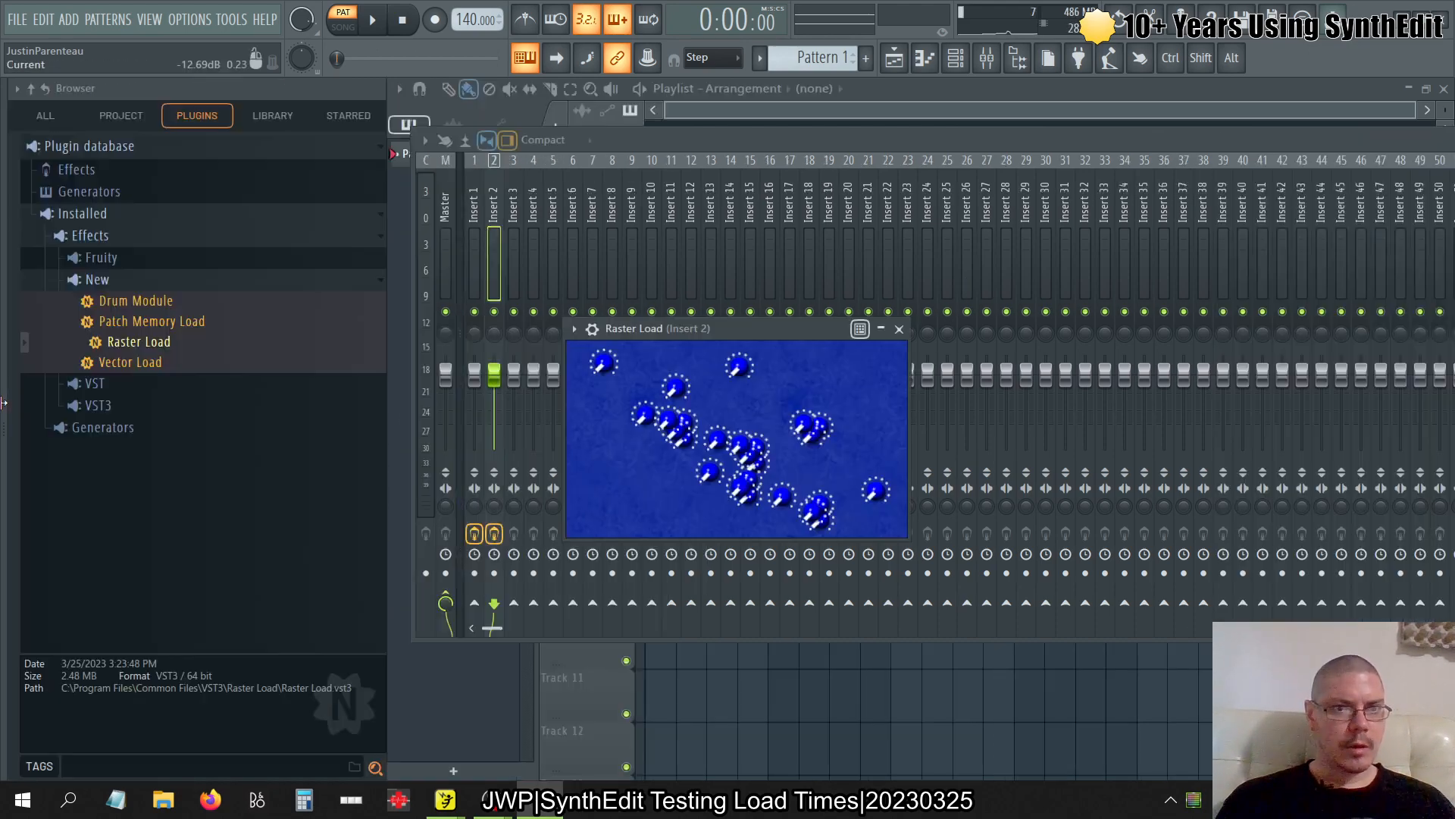
left_click_drag(118, 363, 935, 332)
Close the mixer and arrange the Patch Memory Load, Raster Load and Vector Load windows side by side
left_click(1348, 144)
left_click_drag(409, 331, 676, 308)
left_click_drag(837, 328, 941, 313)
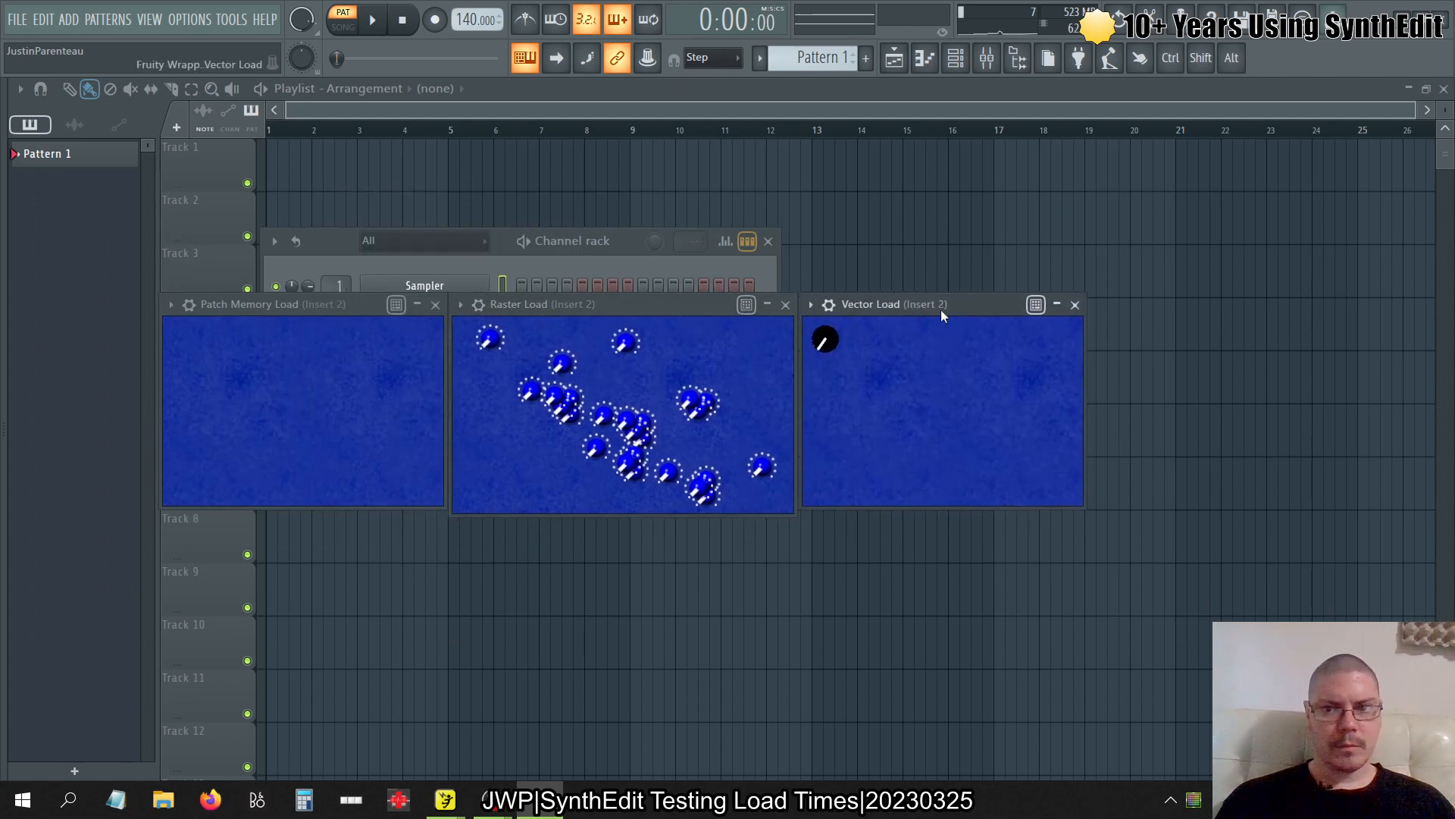
Collapse and restore the Vector, Raster and Patch Memory Load windows to compare their reopening speed, and bring back the mixer
left_click(1058, 305)
left_click(939, 305)
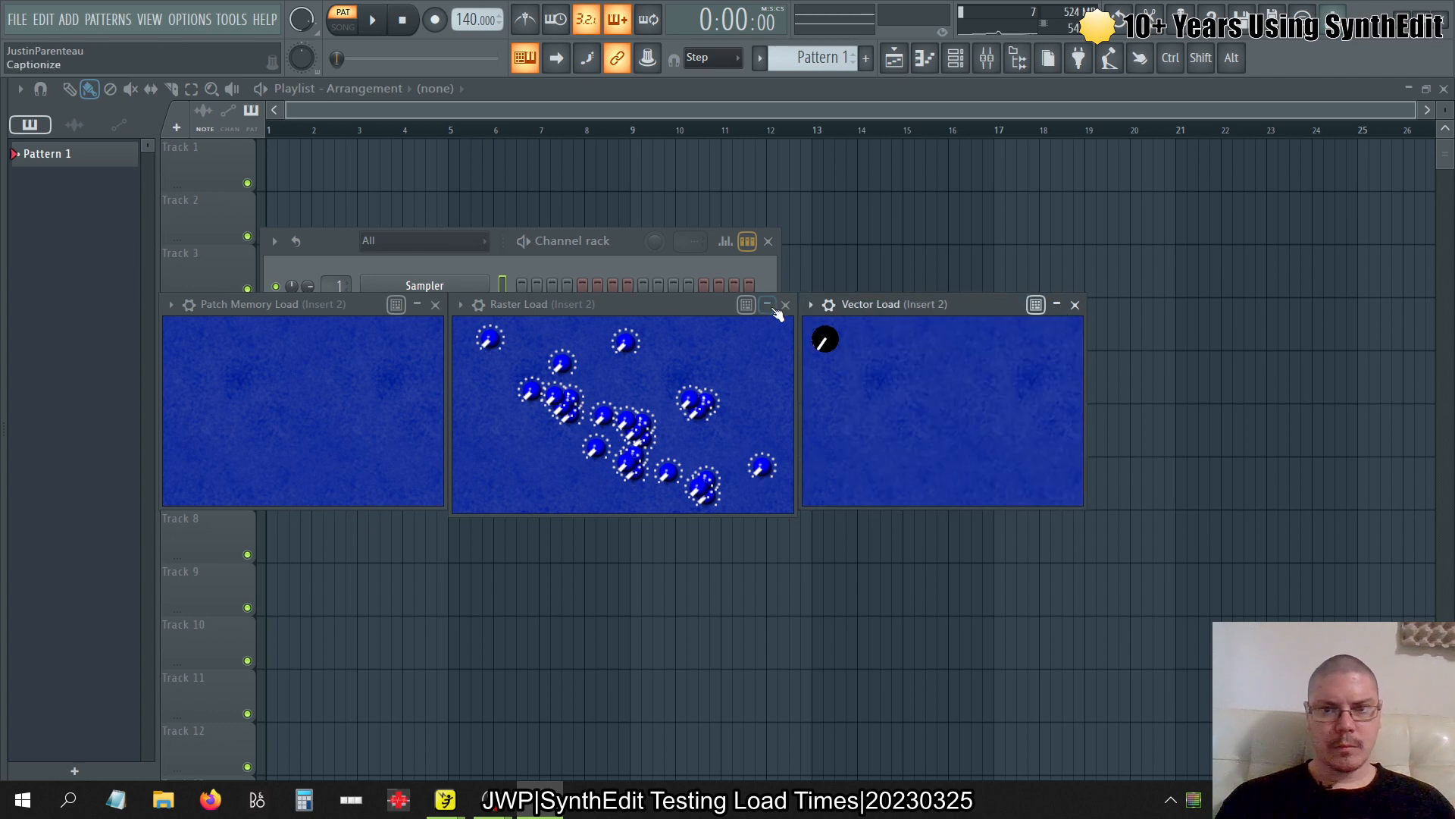
left_click(767, 304)
left_click(767, 304)
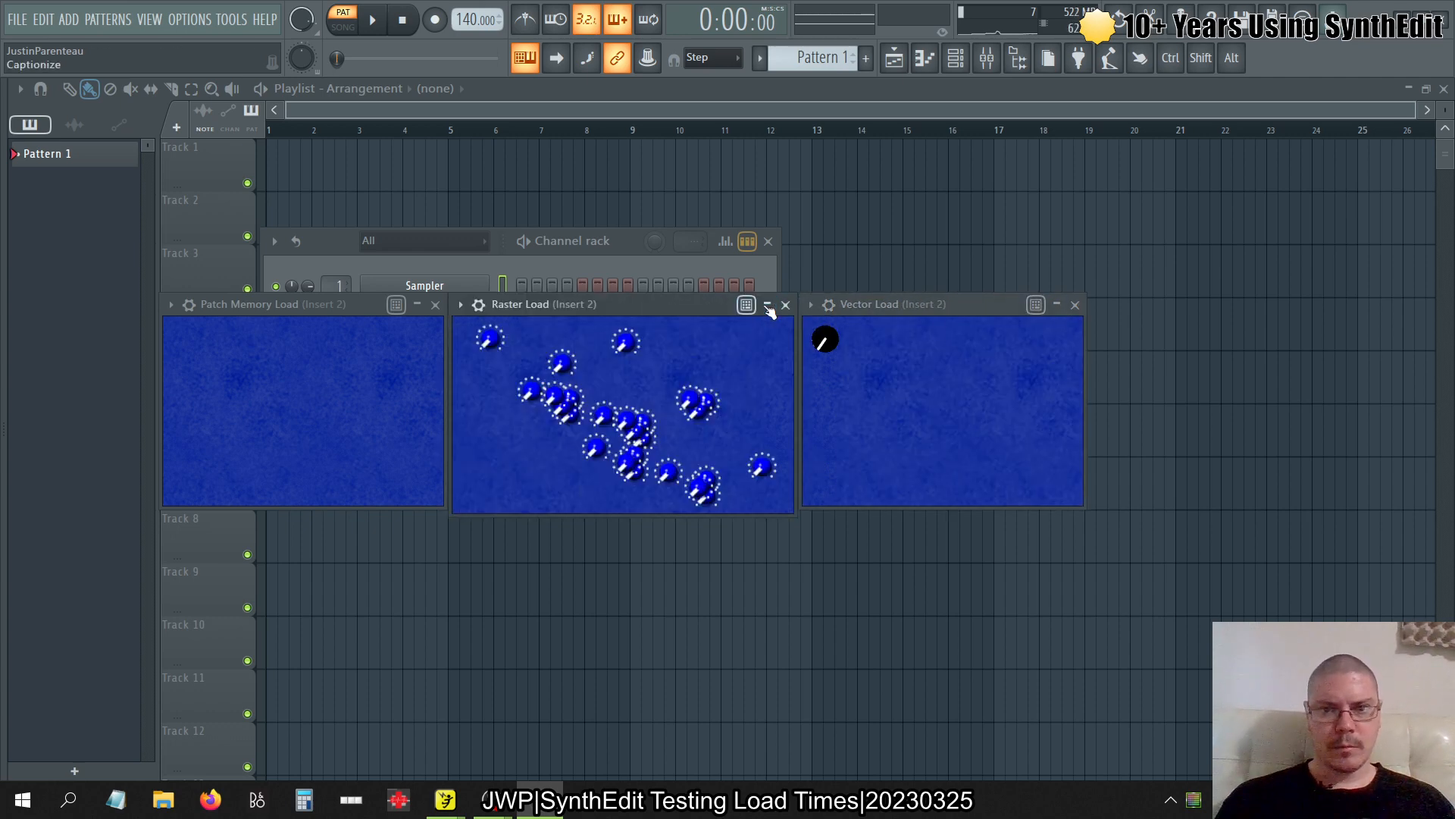
left_click(417, 305)
left_click(418, 306)
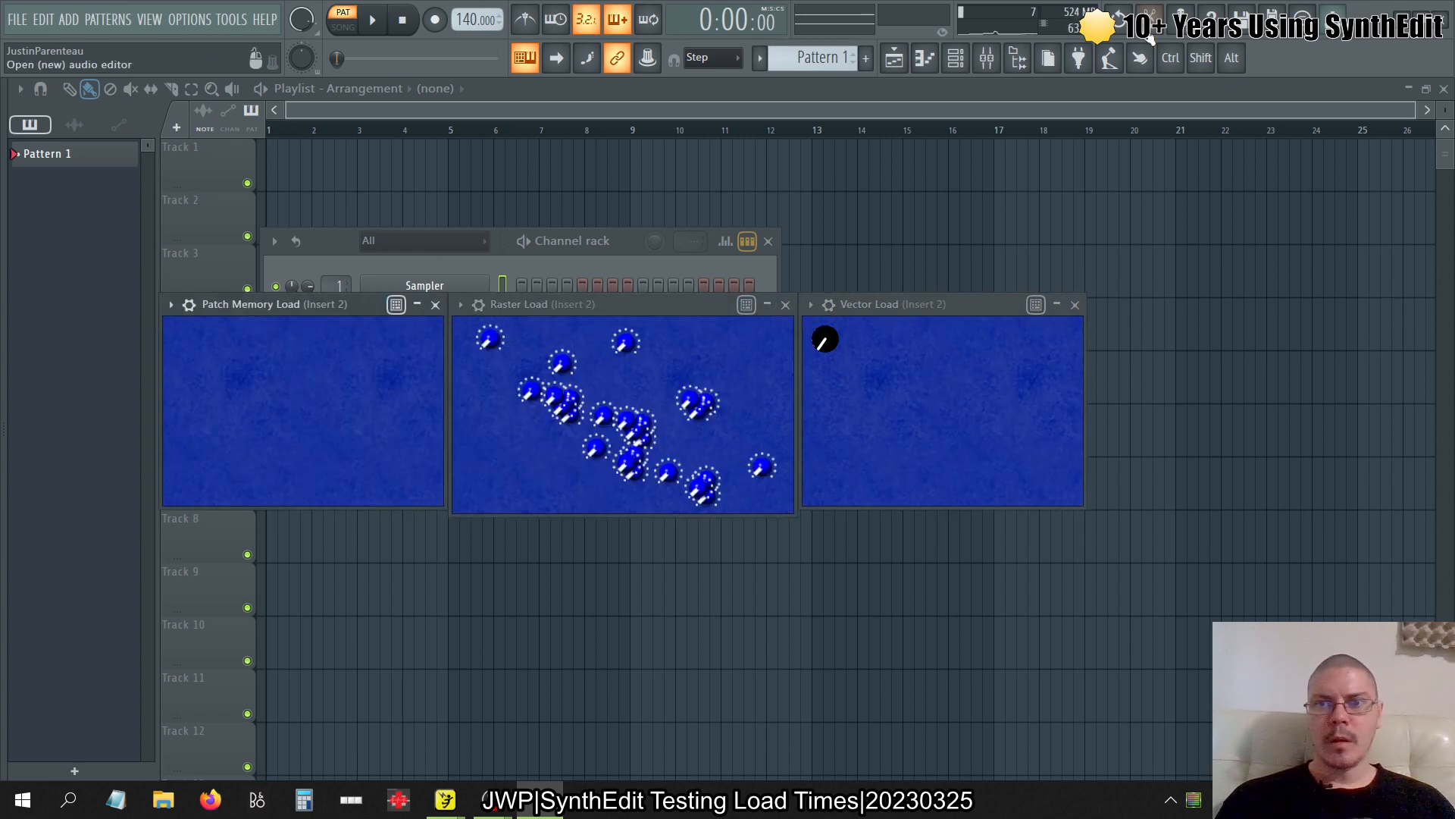
left_click(987, 58)
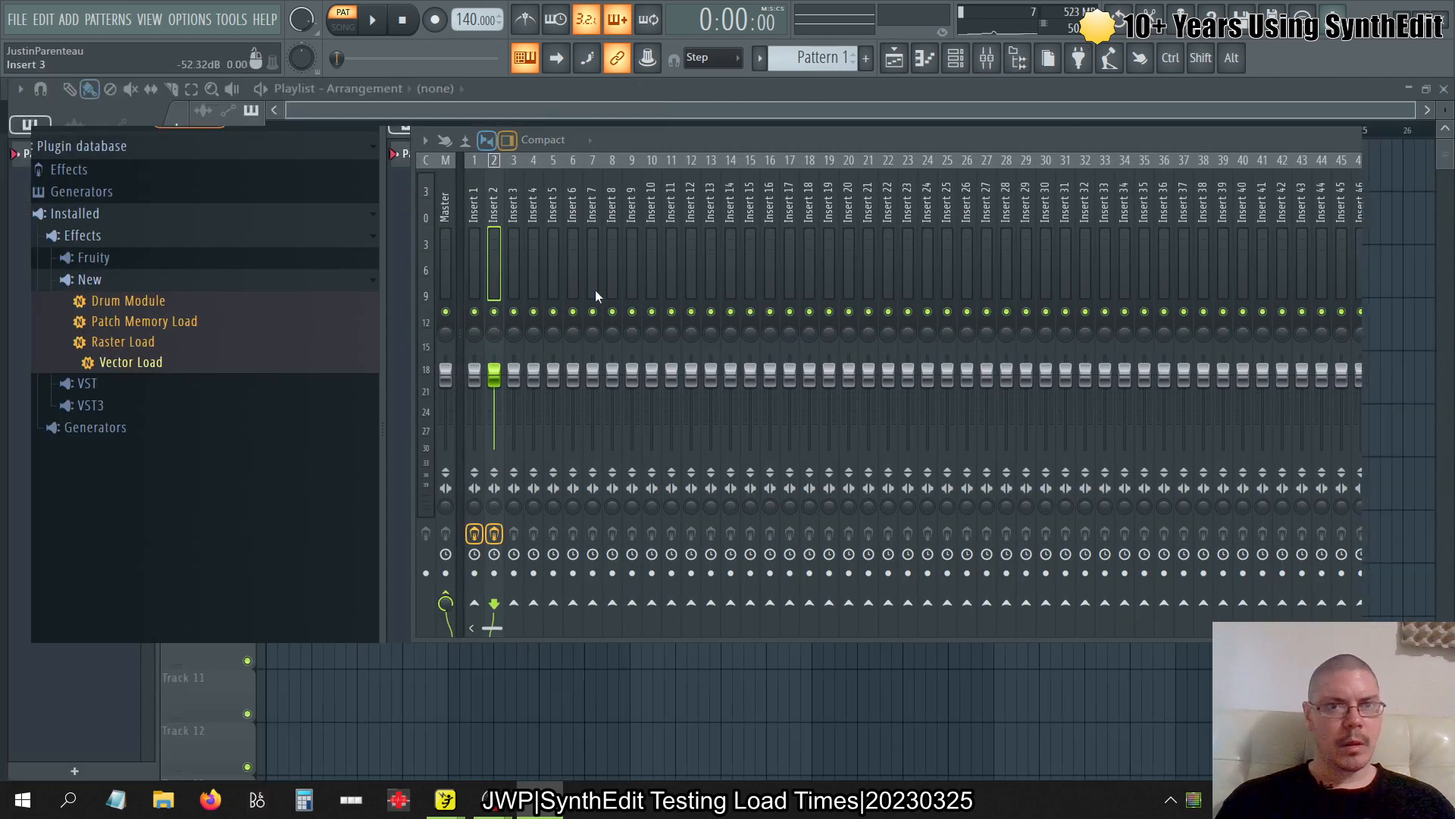
left_click(46, 140)
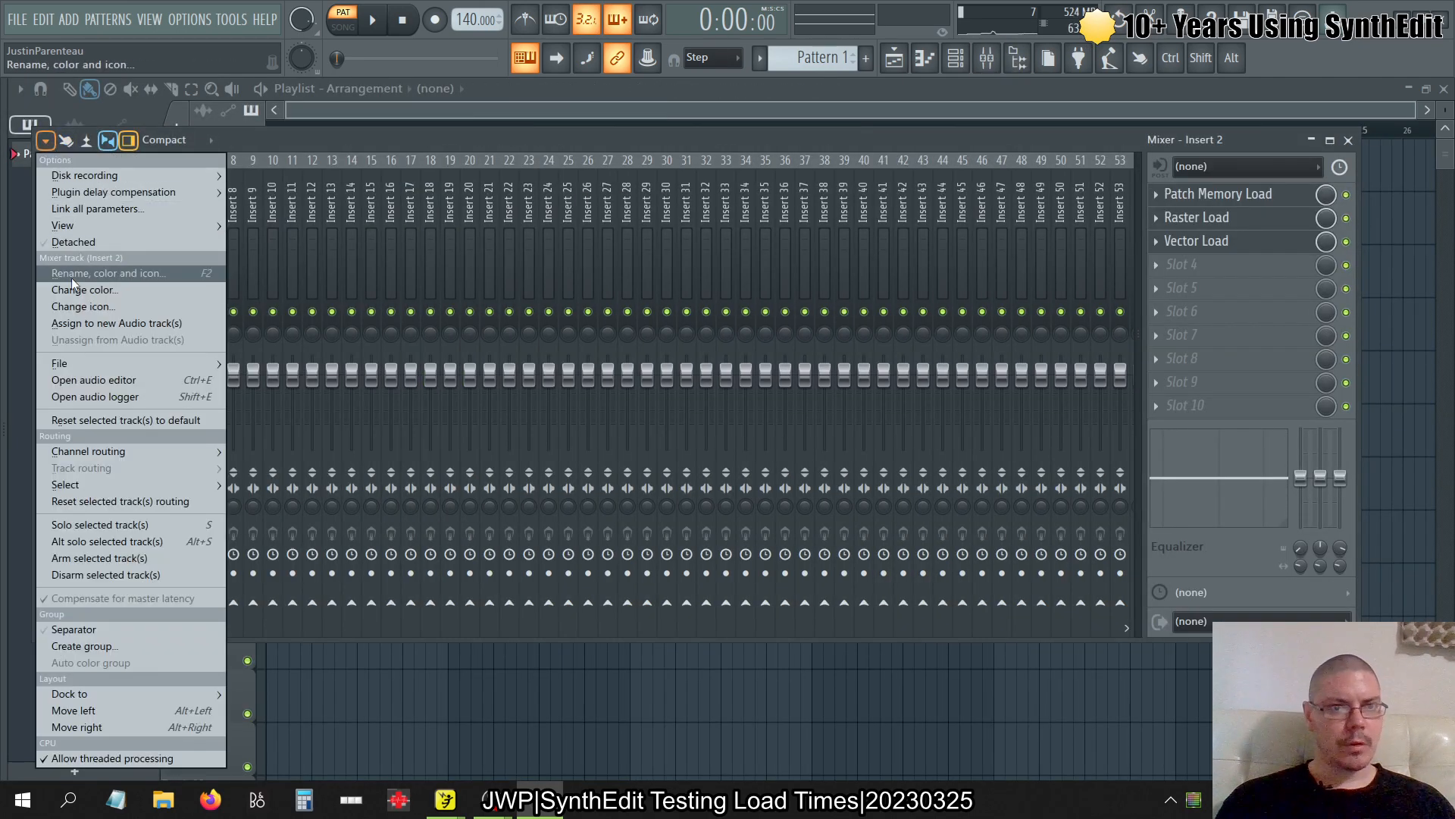
mouse_move(79, 362)
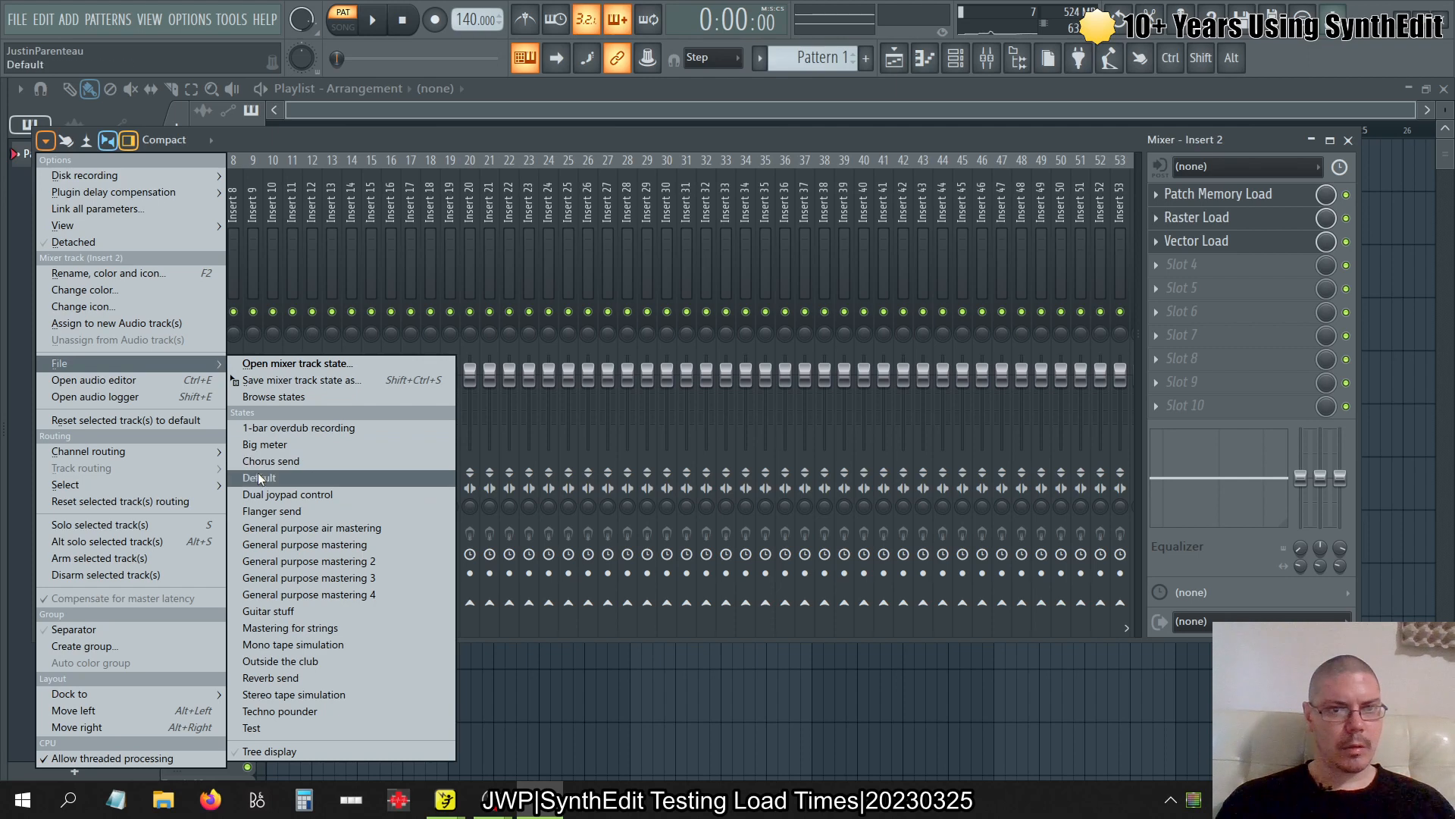
left_click(84, 208)
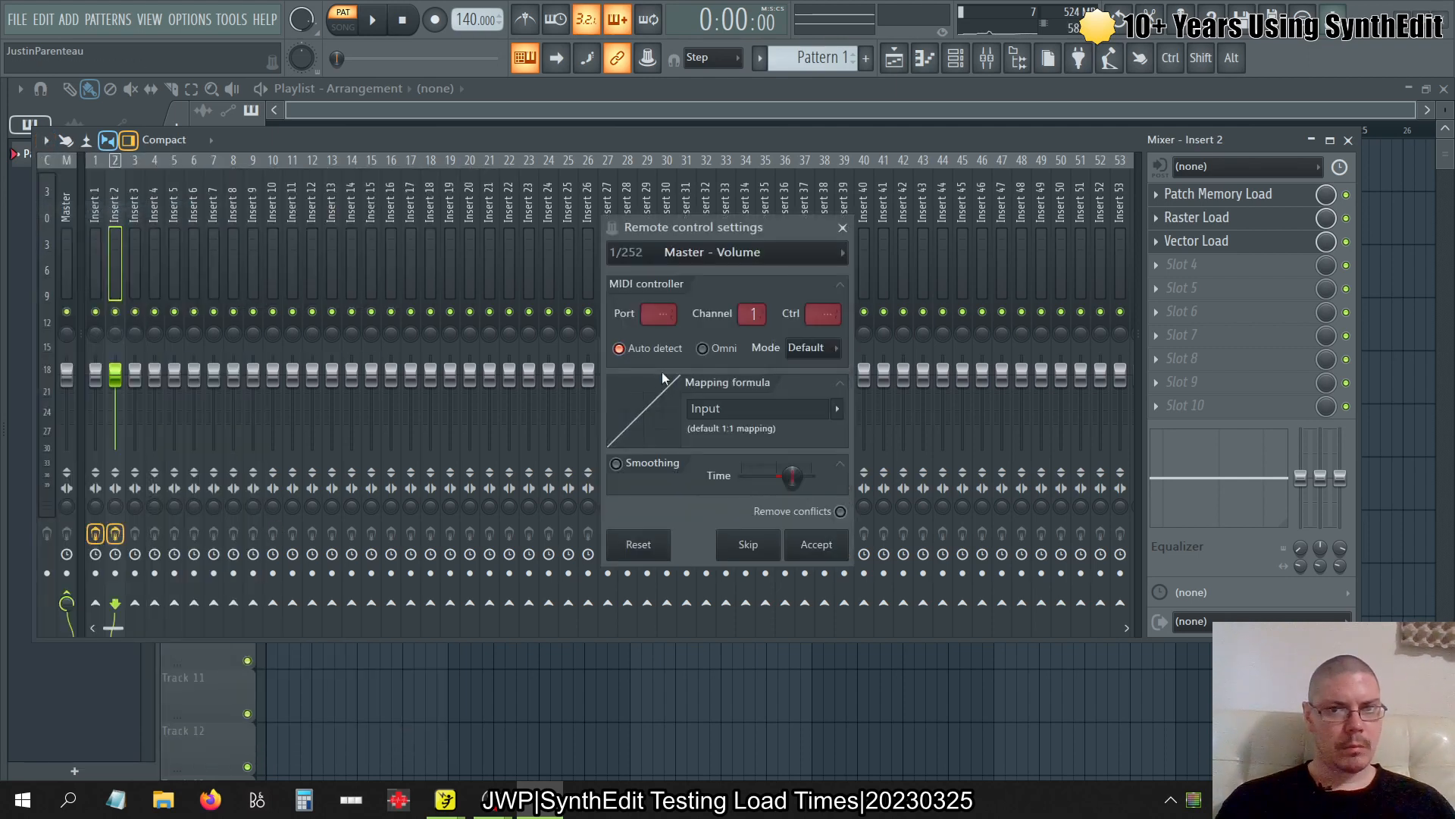
left_click(842, 227)
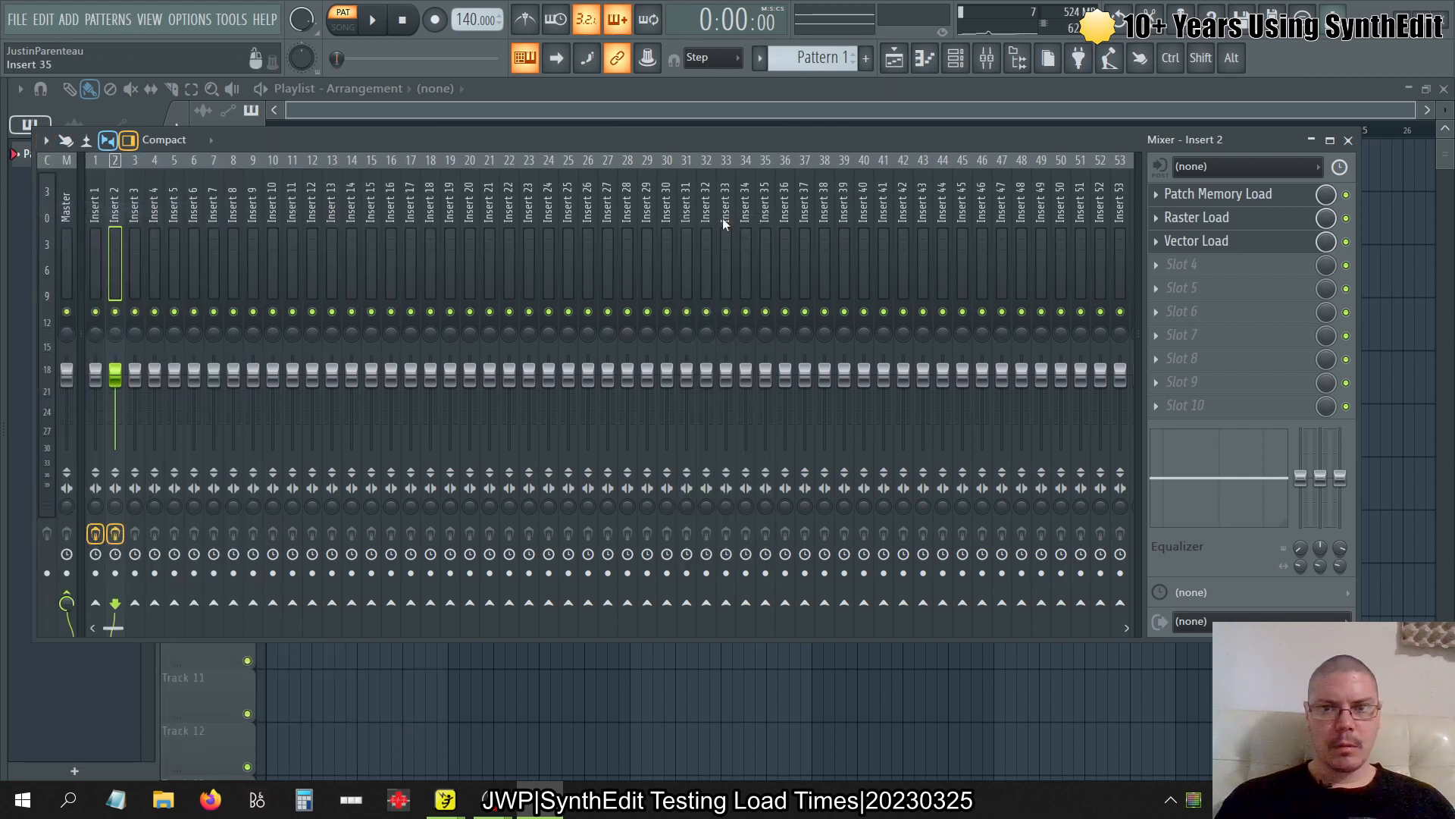
left_click(47, 140)
mouse_move(88, 371)
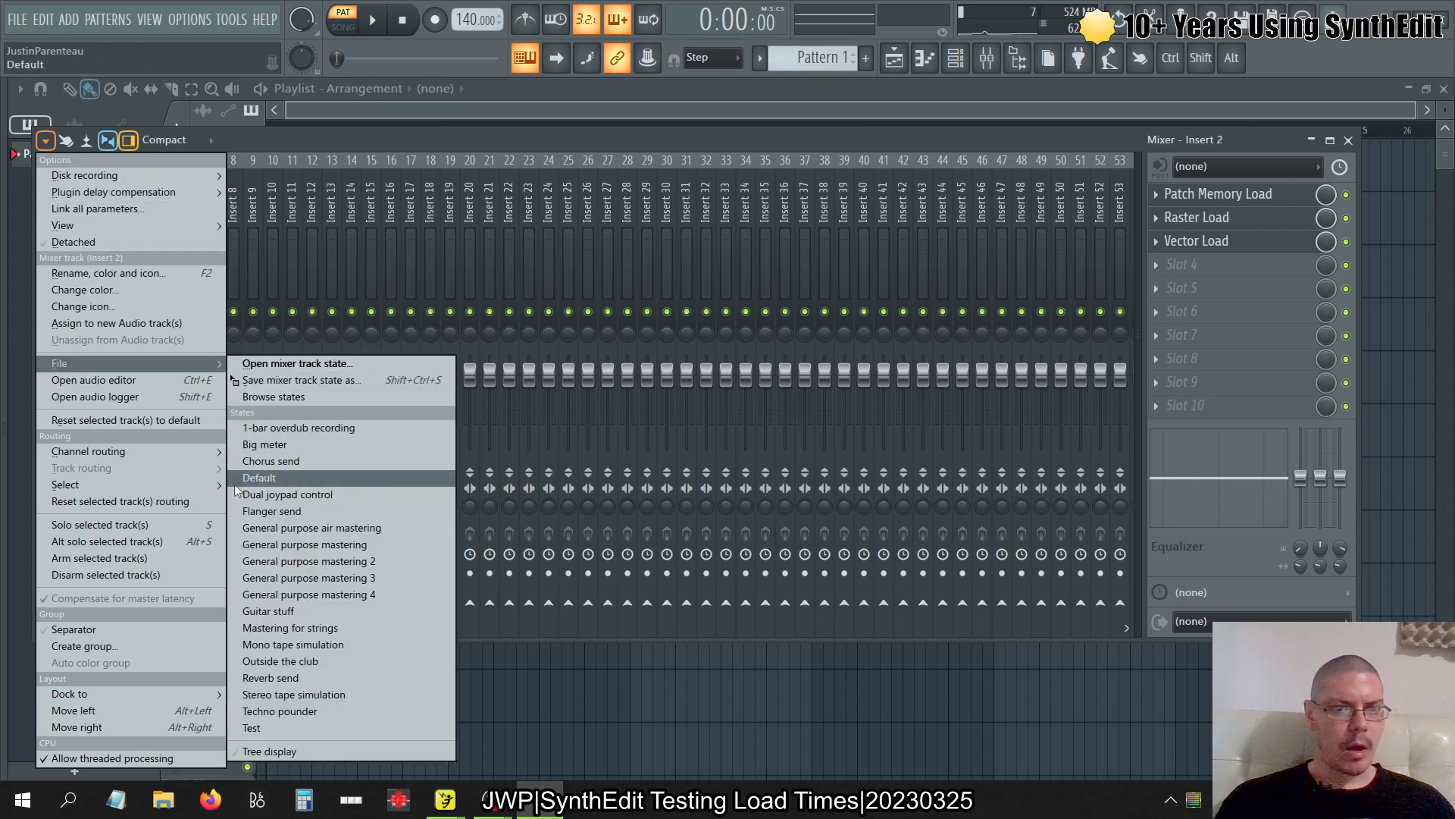
left_click(565, 151)
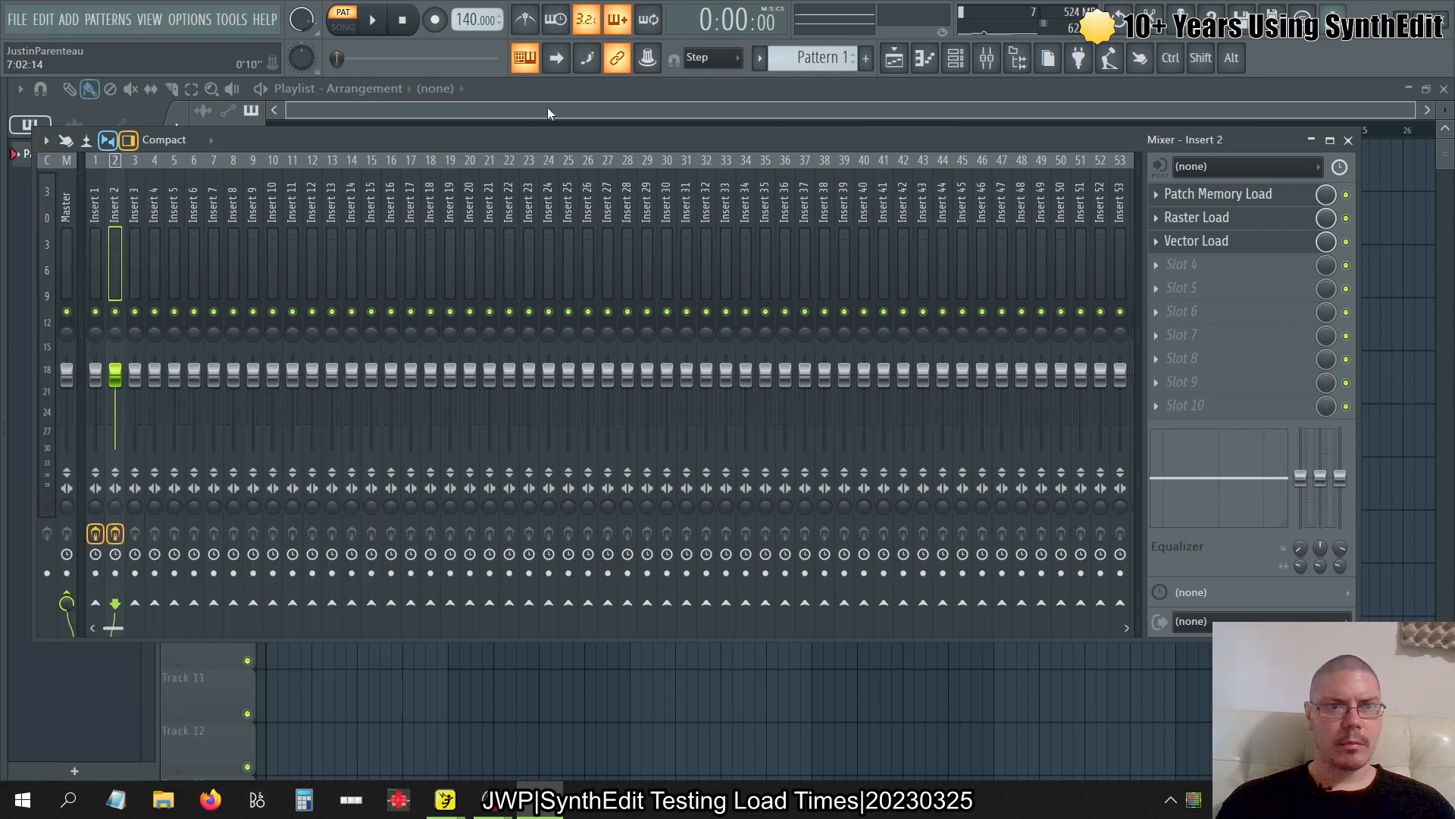
left_click(46, 140)
mouse_move(88, 363)
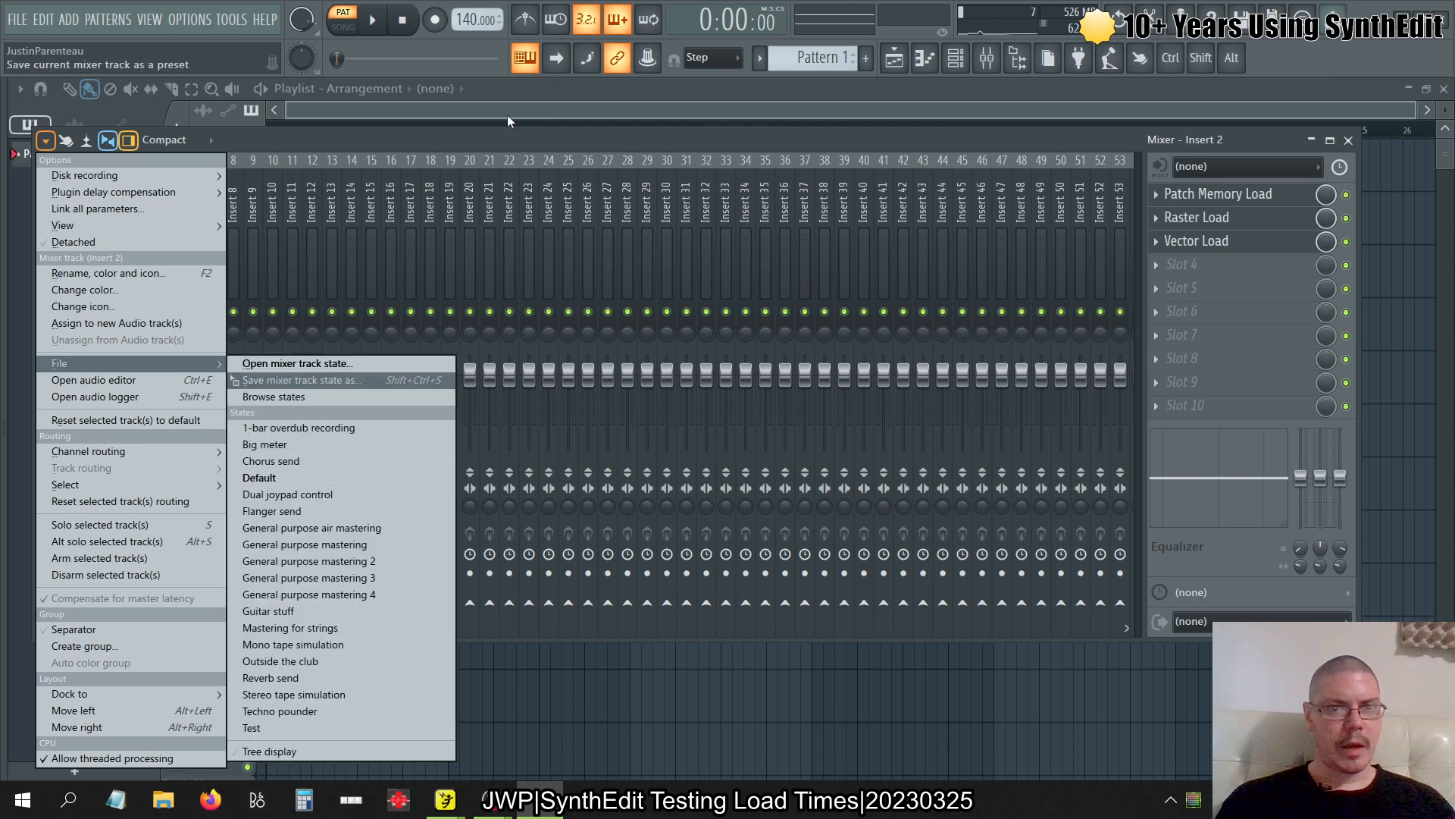
left_click(420, 139)
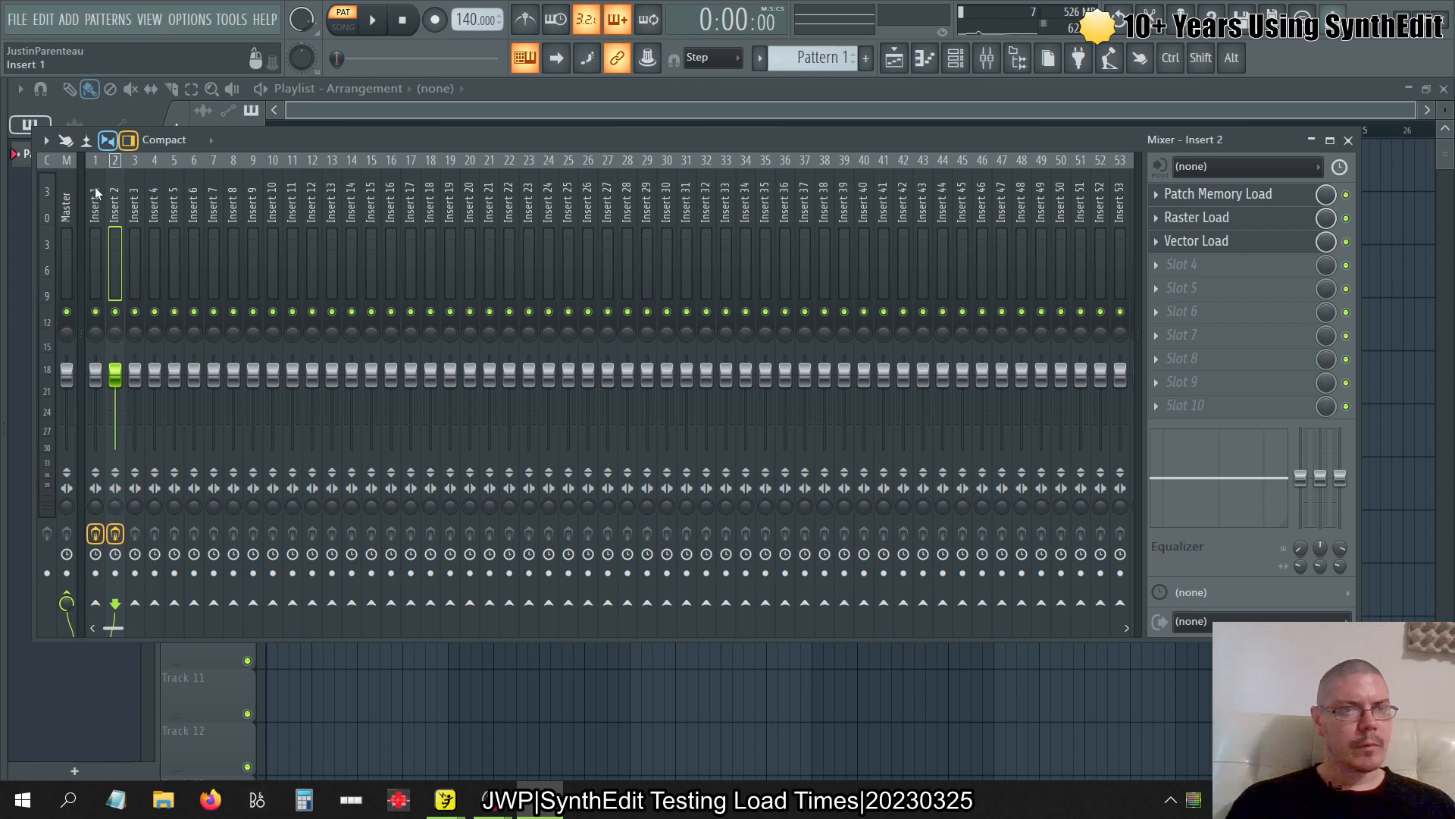
Apply the Default mixer track state to Insert 2 to clear its plugins
left_click(45, 140)
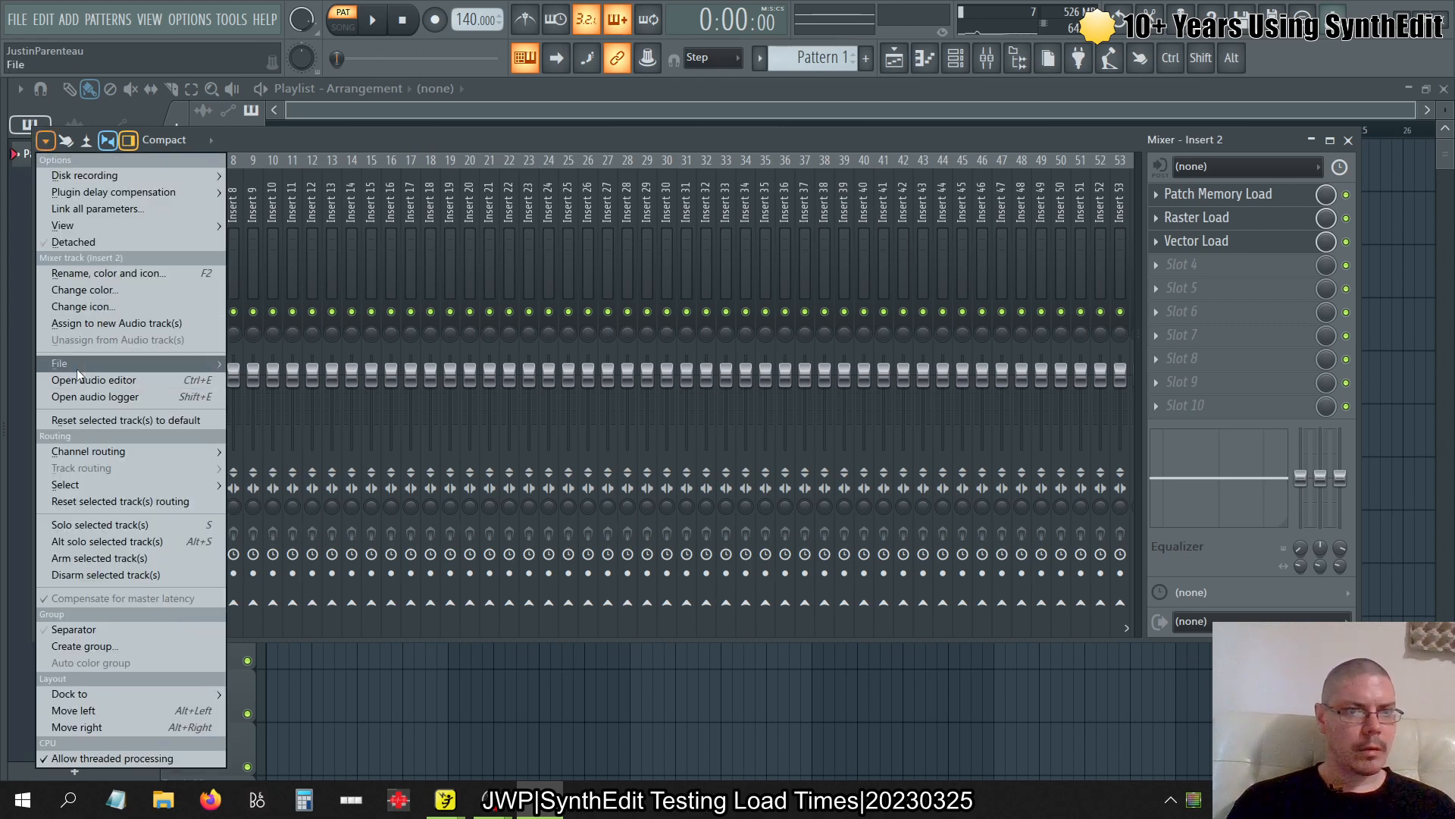
mouse_move(111, 367)
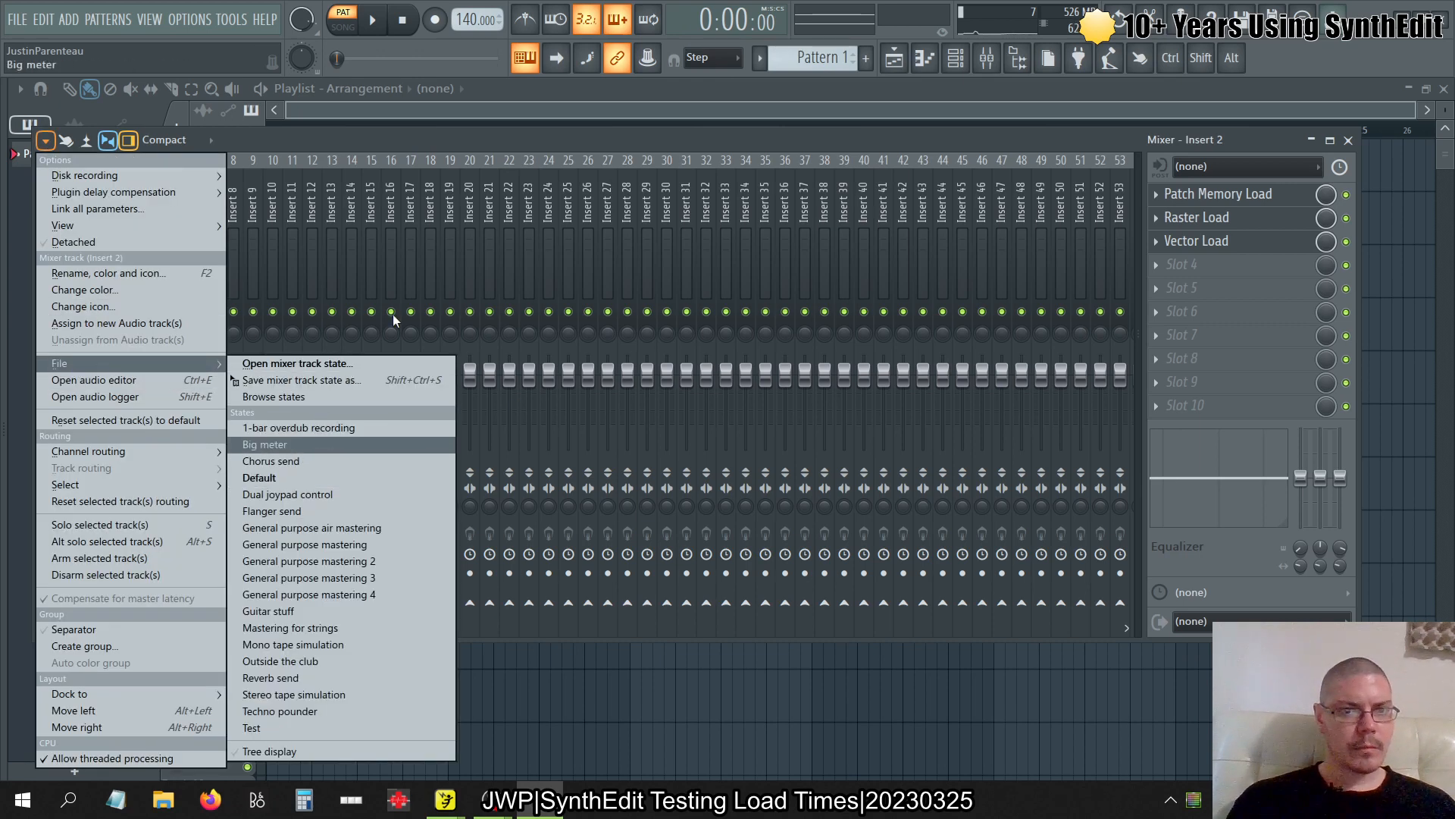
left_click(294, 480)
Browse the saved mixer track states, load the Default preset from the browser onto Insert 2, and select Insert 1
left_click(45, 141)
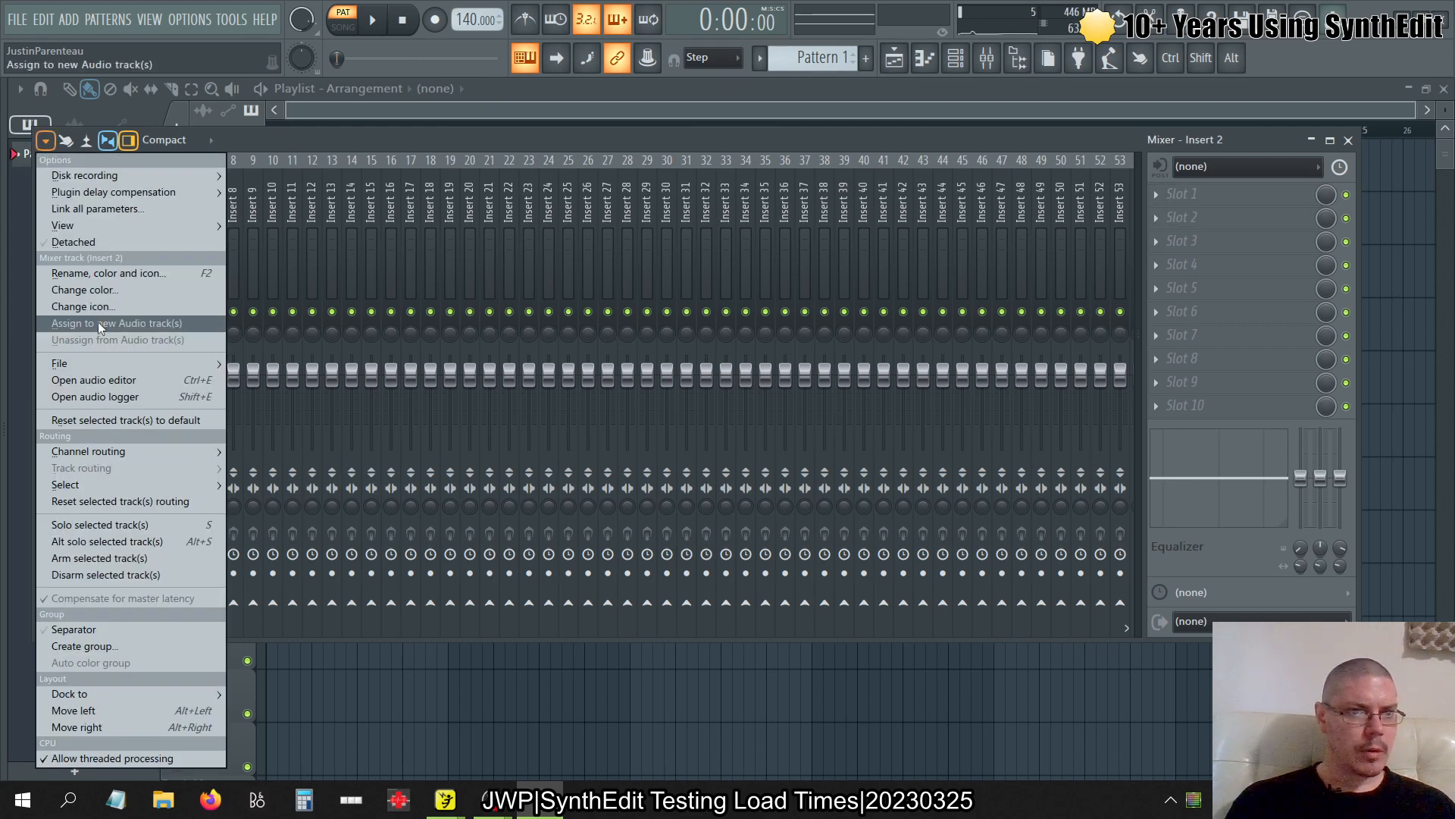
mouse_move(94, 362)
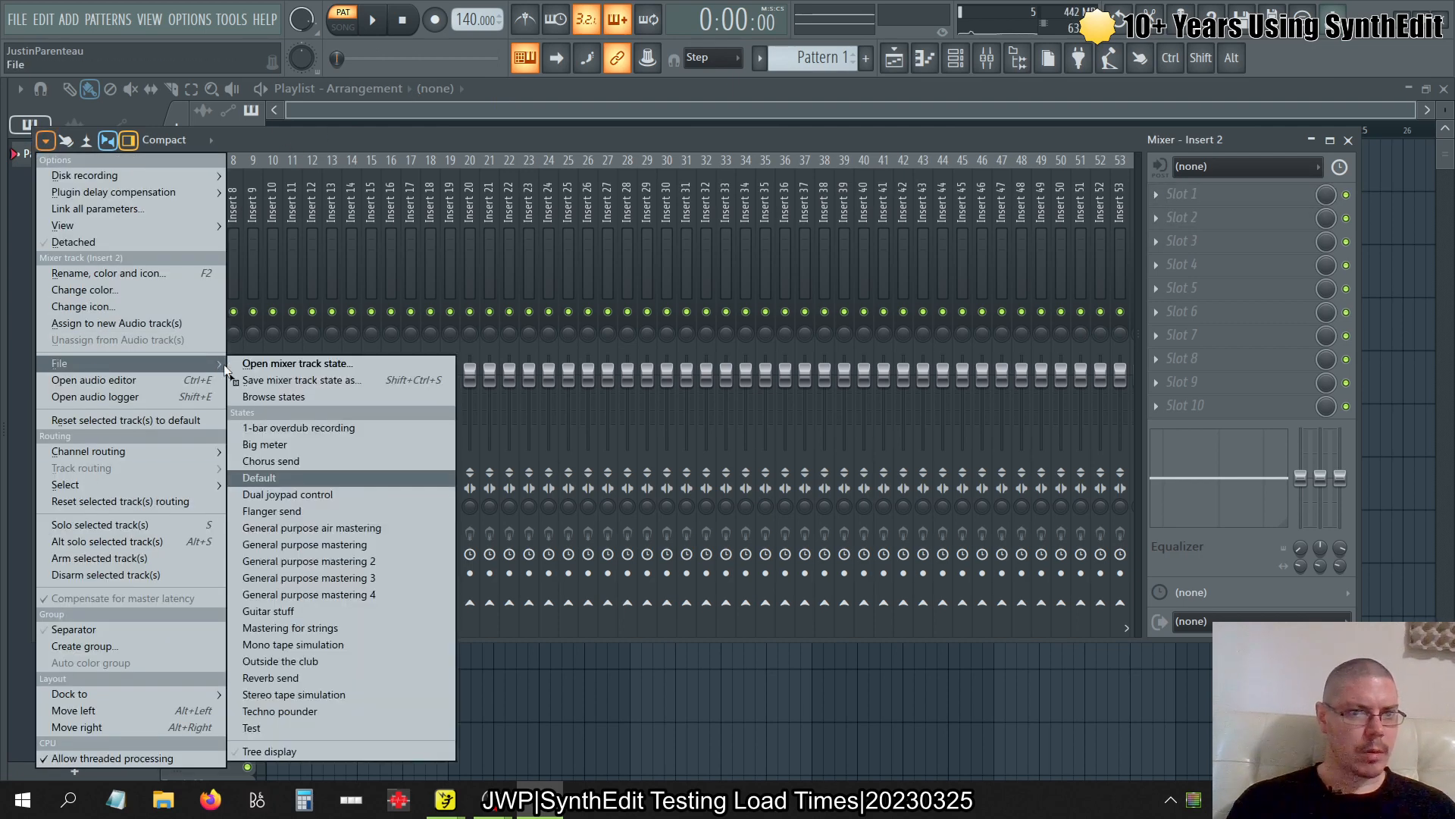
left_click(327, 402)
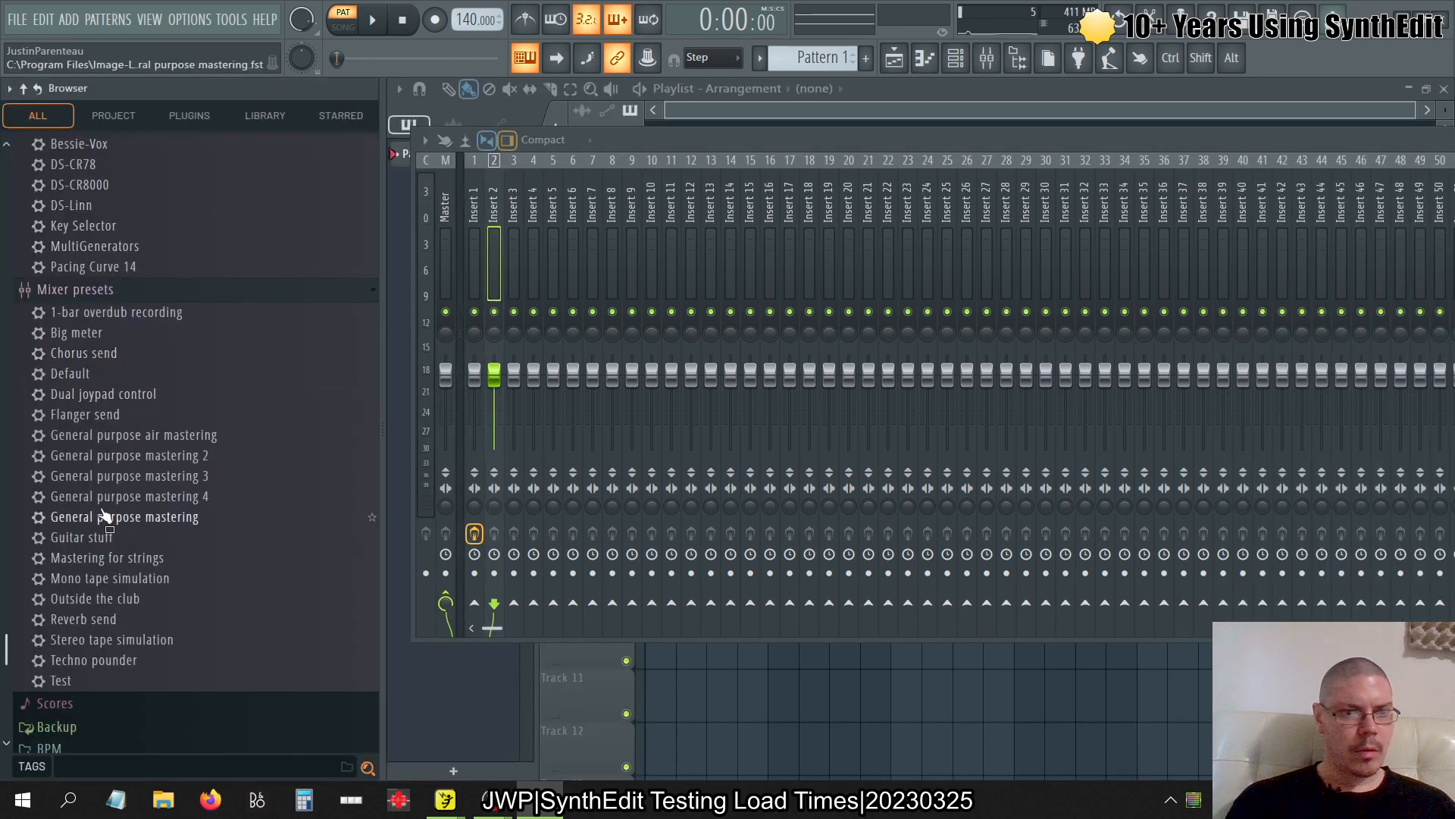
left_click_drag(72, 373, 117, 200)
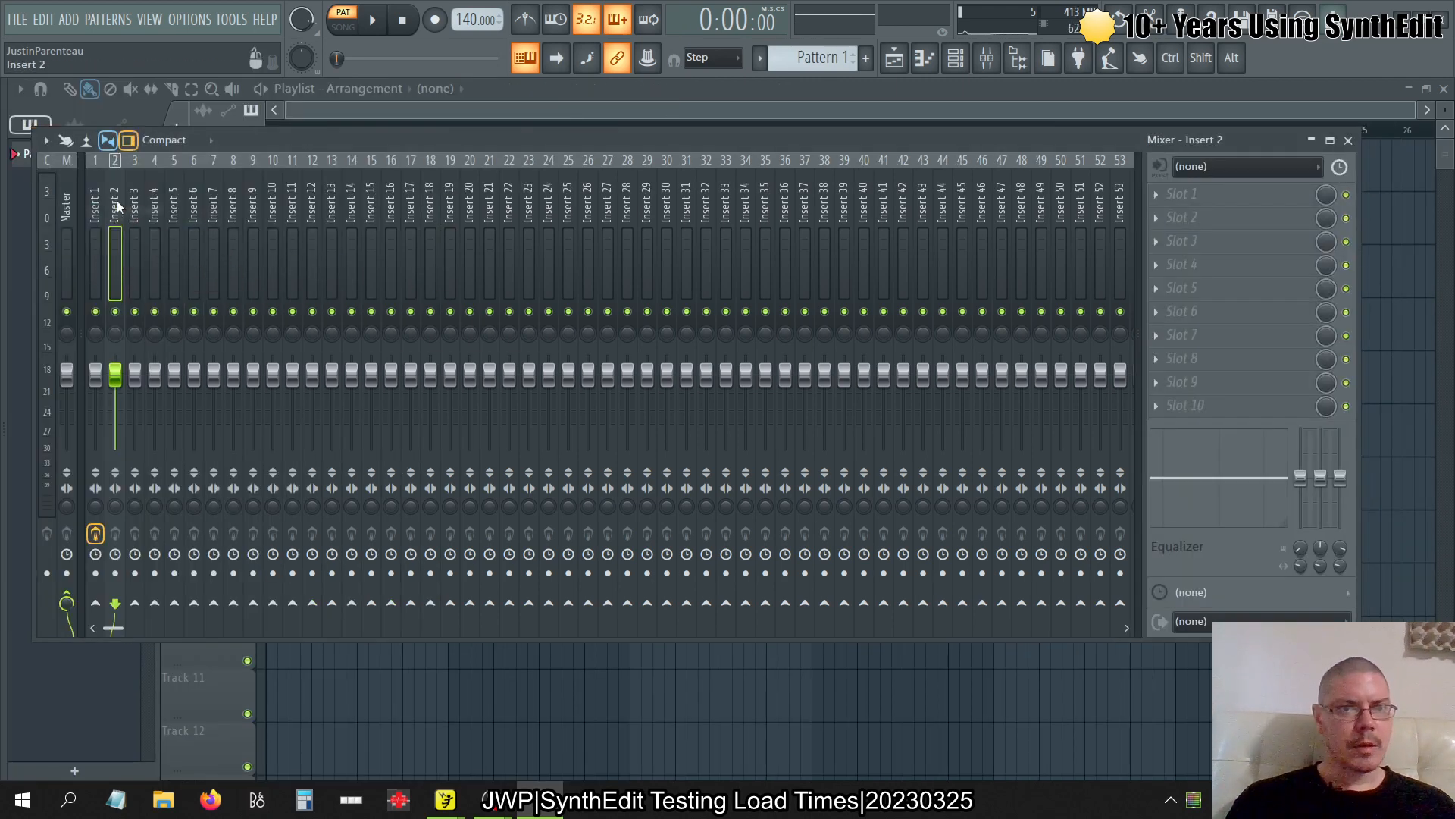
left_click(99, 201)
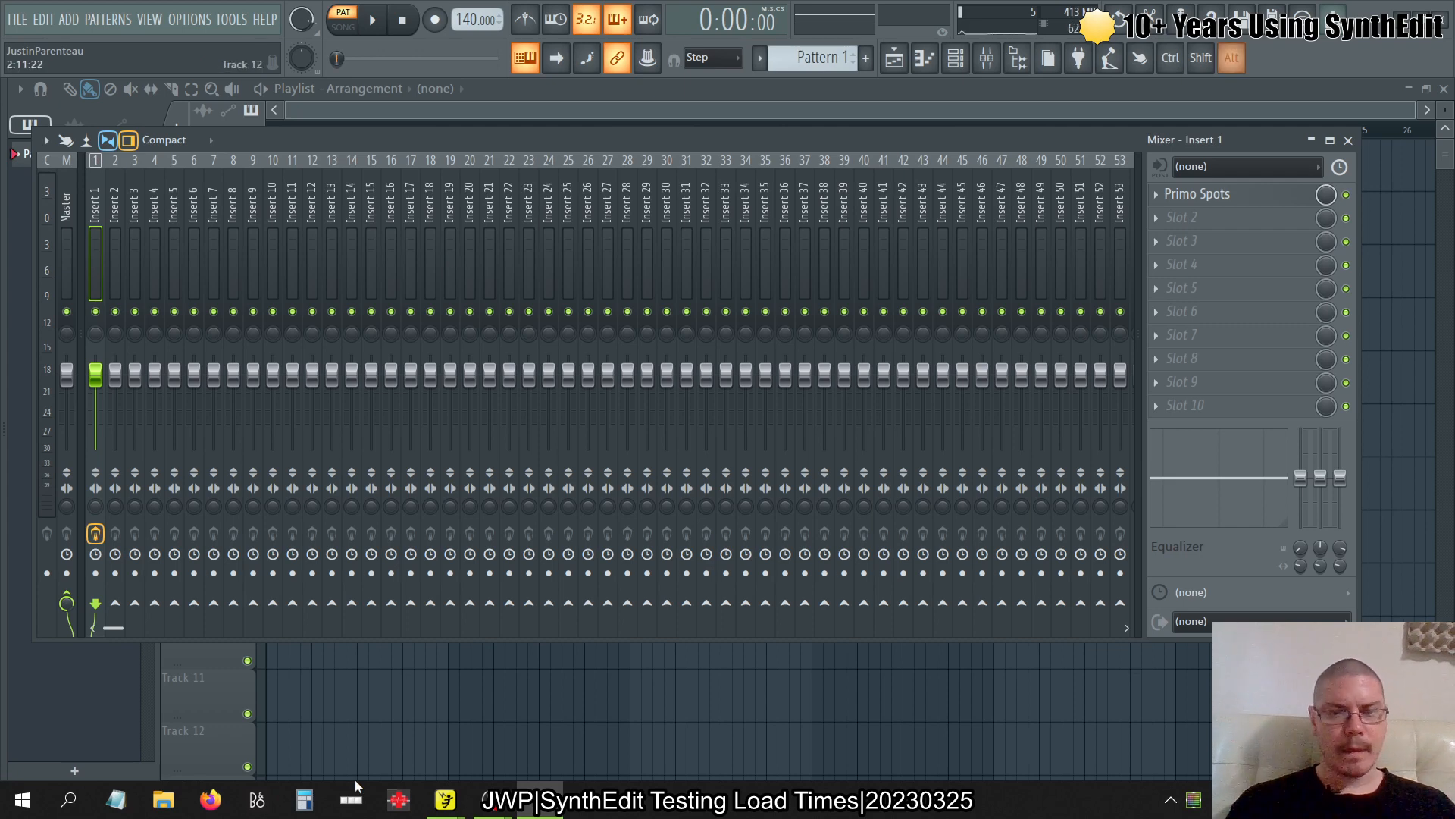
Switch to the Vector Load project in SynthEdit and open the structure of its Vector load container
key("alt+Tab")
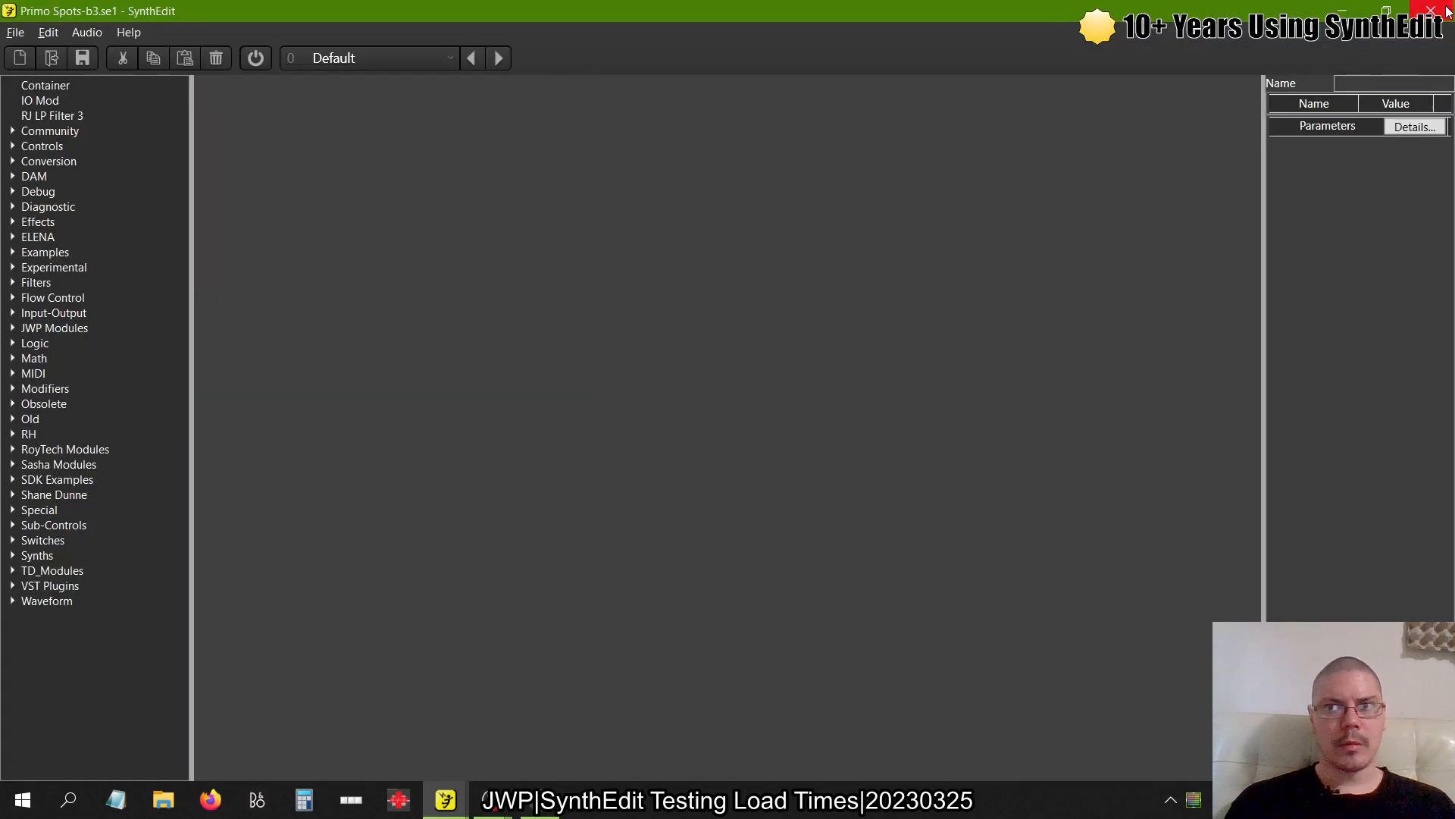
key("alt+Tab")
key("alt+Tab")
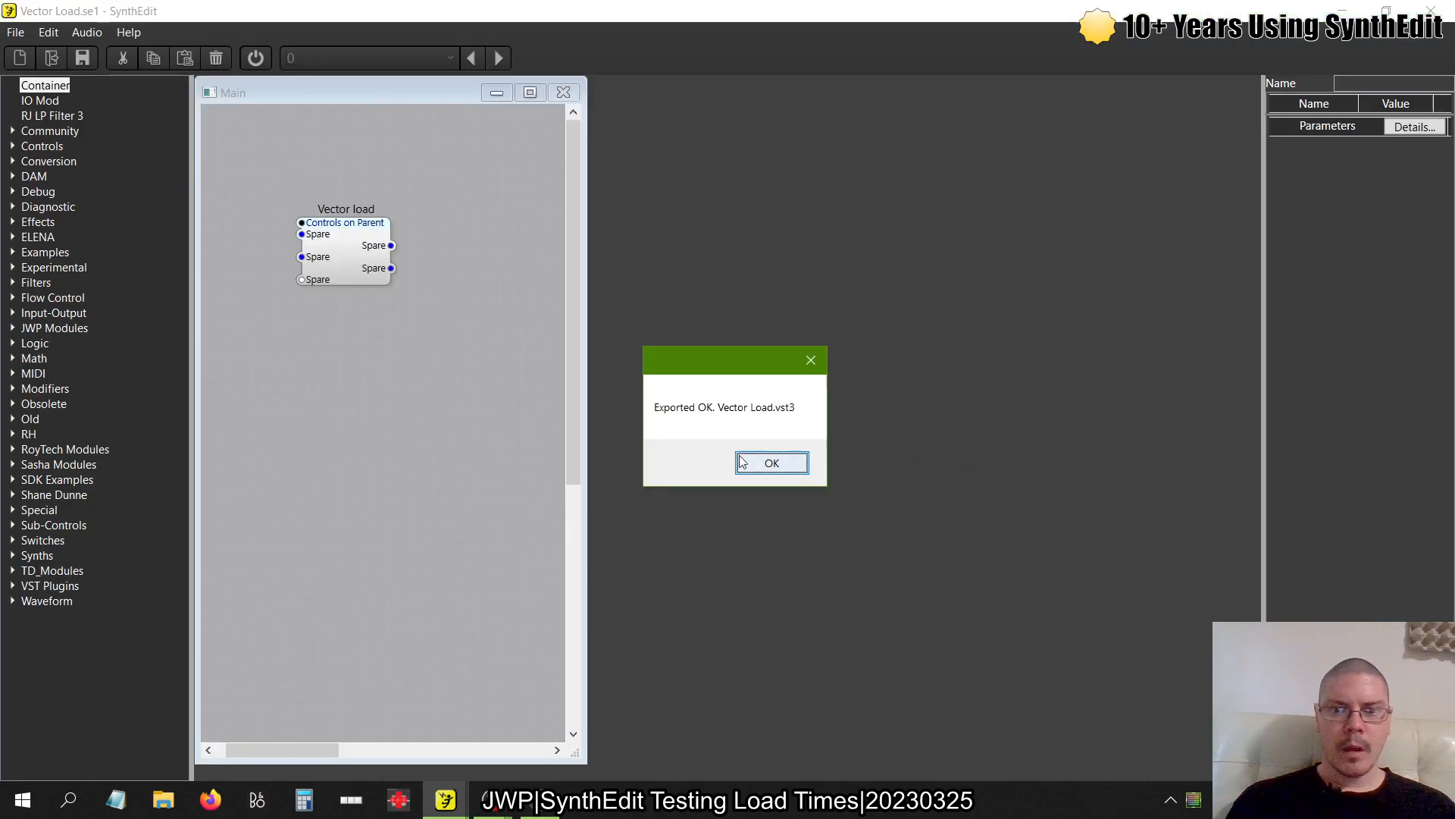
left_click(772, 462)
double_click(349, 252)
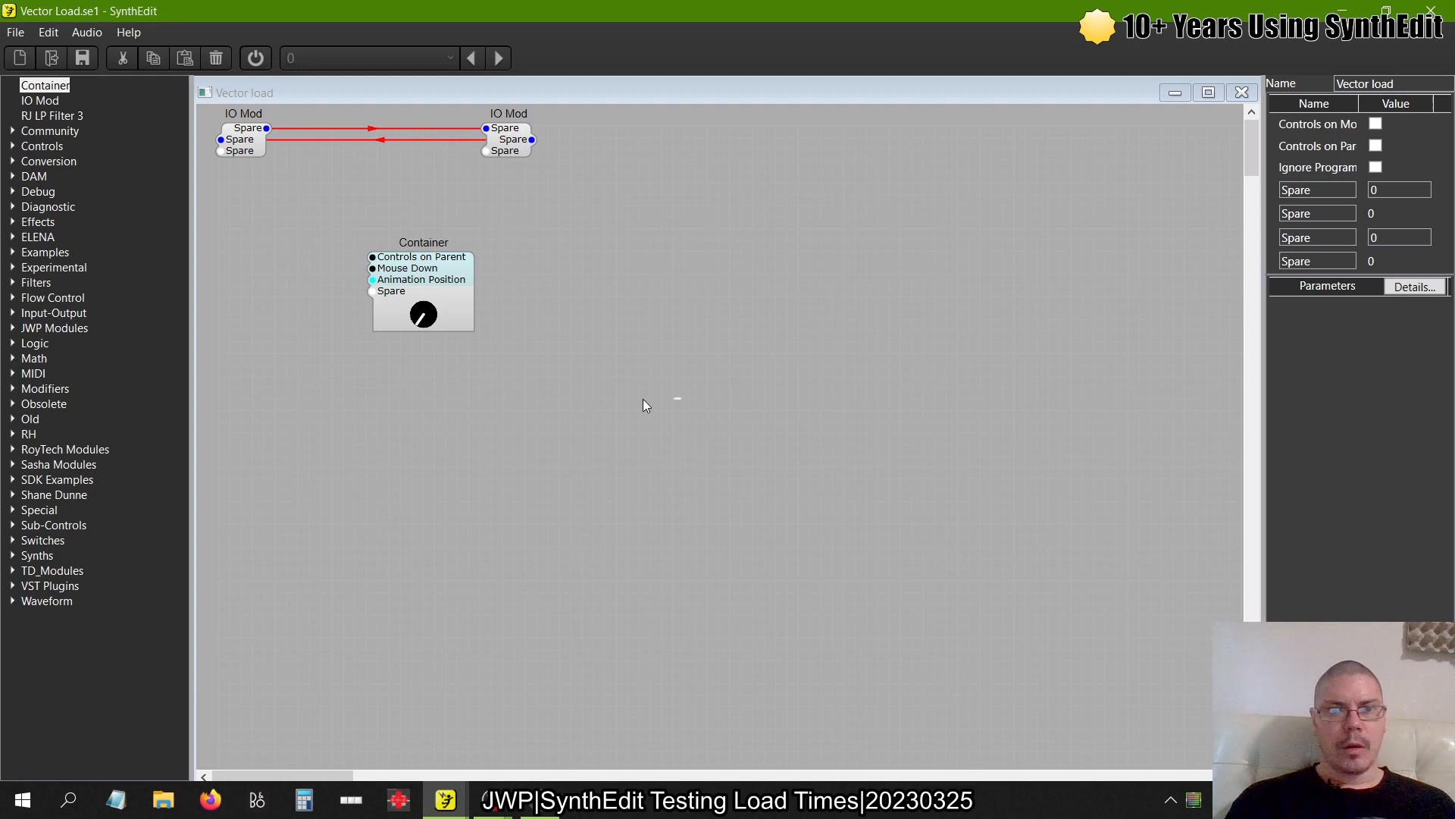
Duplicate the knob Container three times and arrange the four Containers in a two-by-two grid
left_click_drag(642, 399, 210, 221)
key("ctrl+c")
key("ctrl+v")
left_click(479, 338)
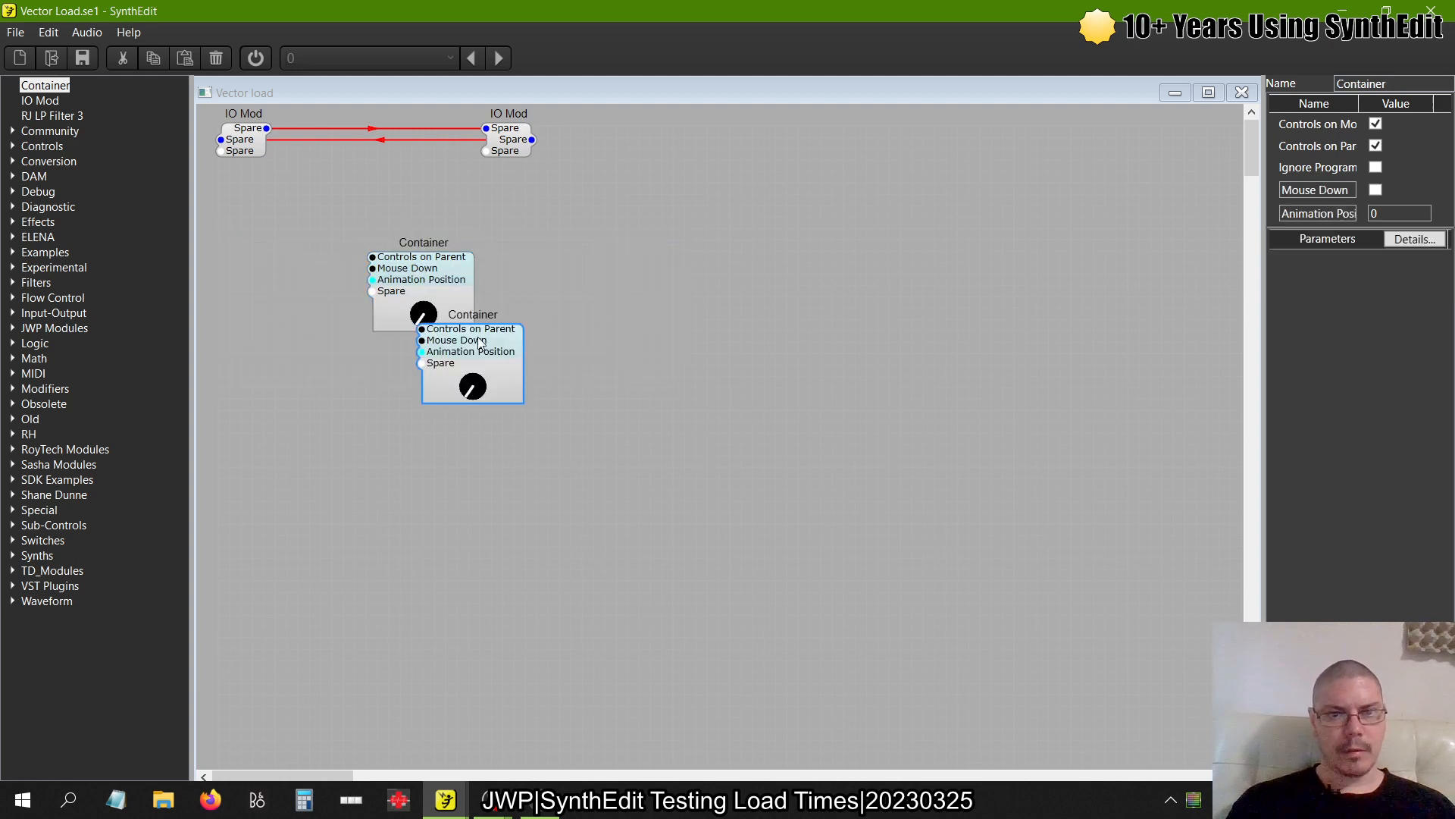
left_click_drag(480, 343, 590, 271)
key("ctrl+v")
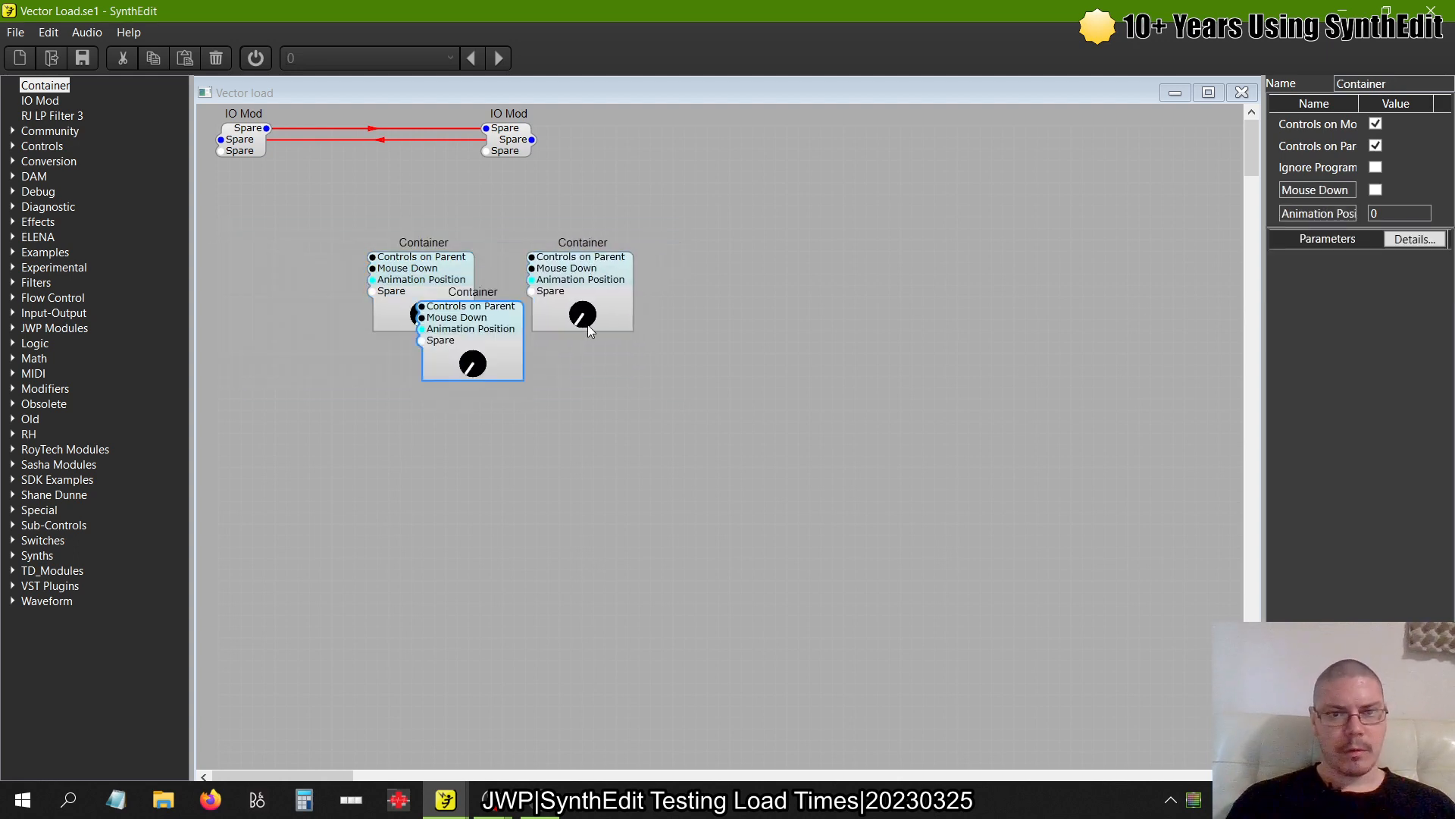
left_click_drag(480, 321, 431, 386)
key("ctrl+v")
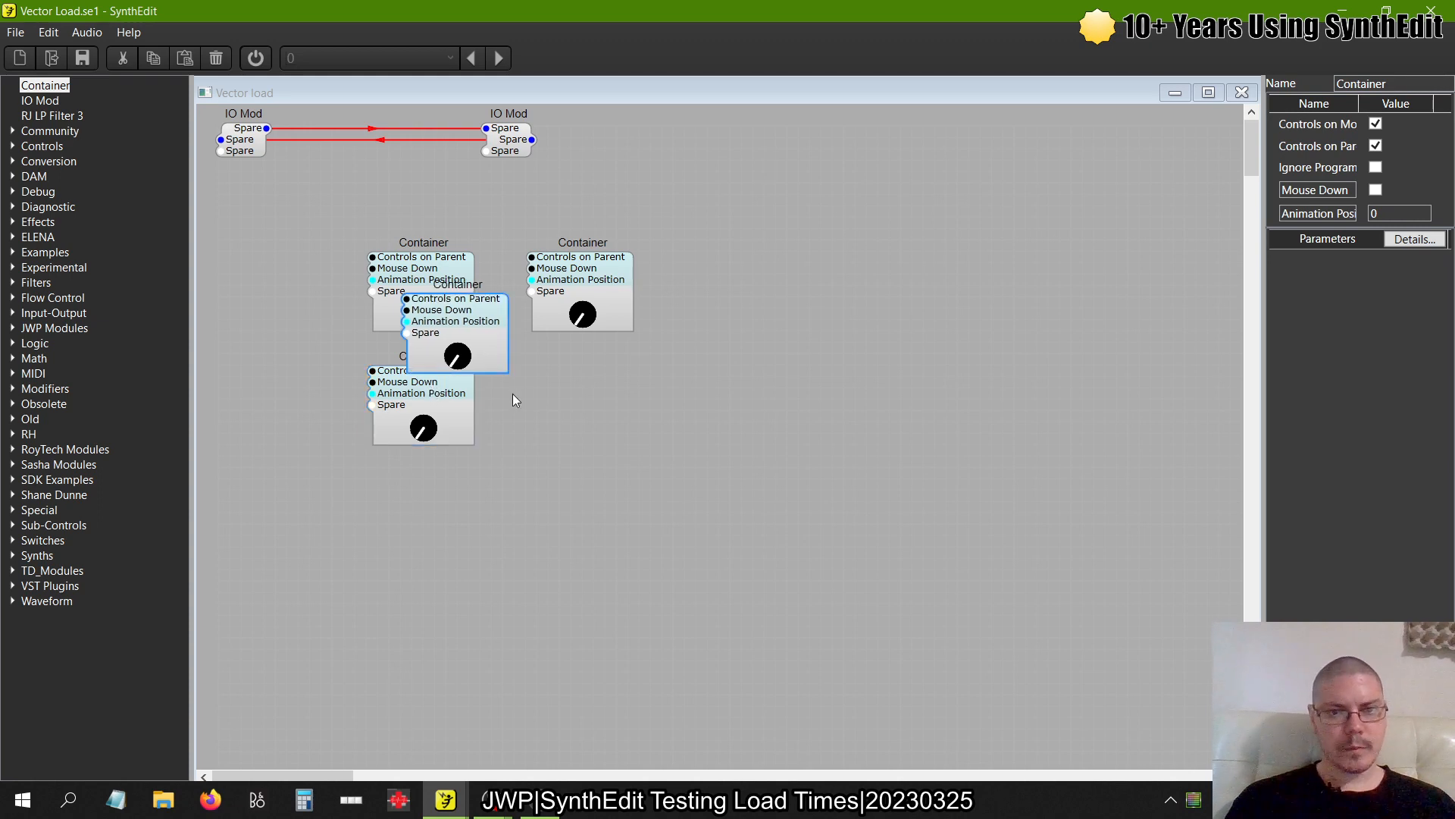
left_click_drag(482, 323, 607, 396)
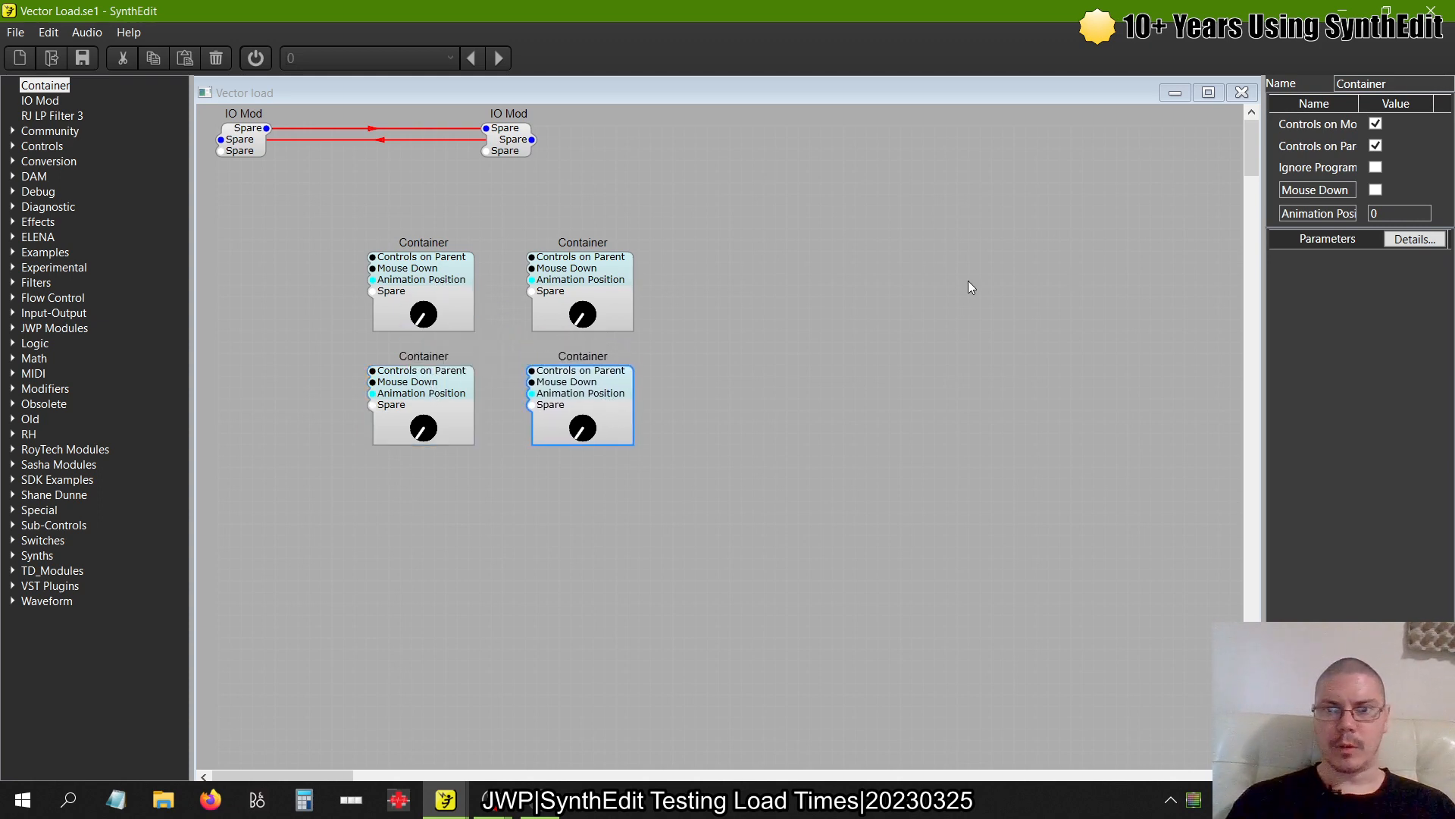
left_click(1242, 92)
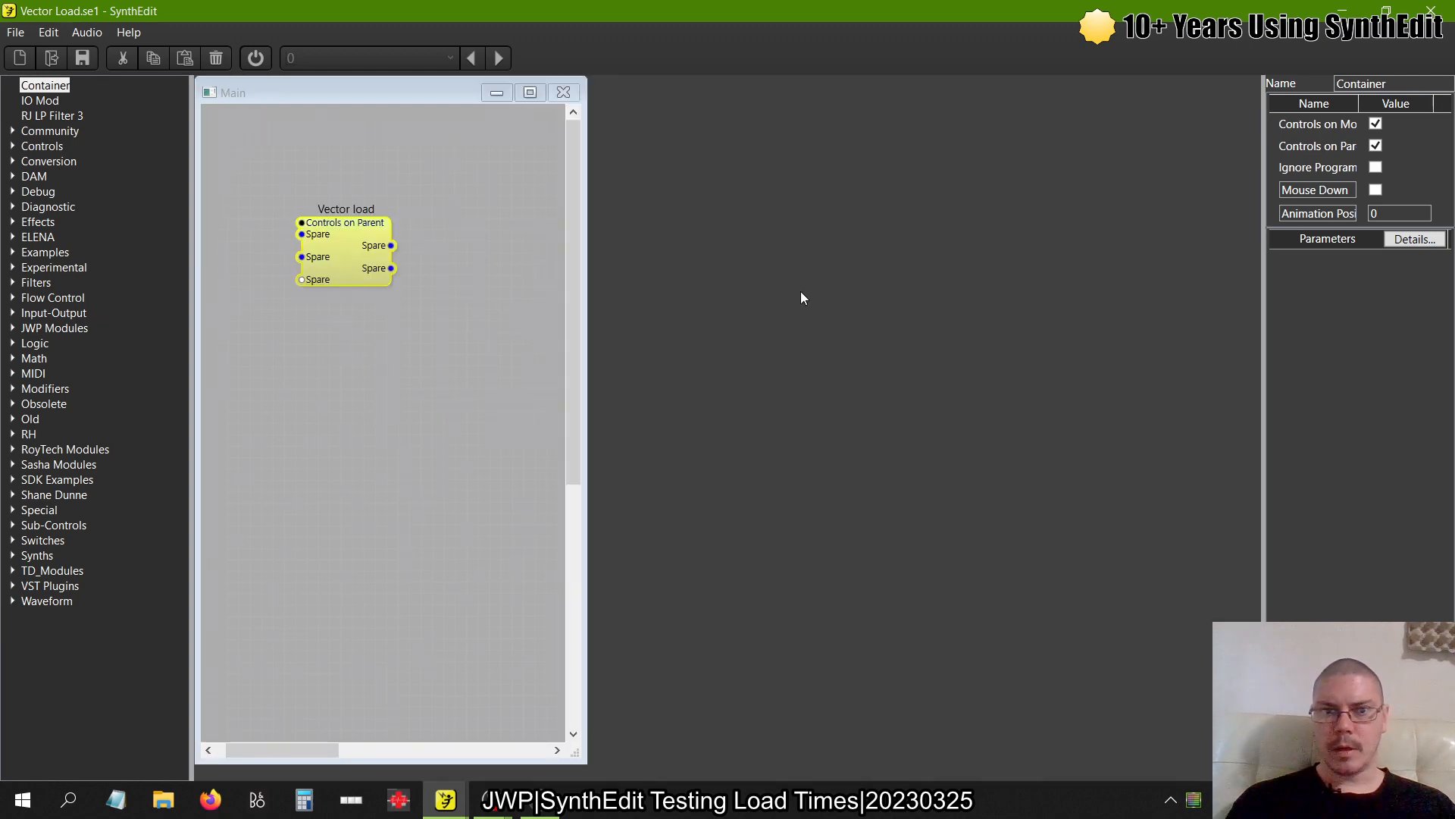
left_click(15, 34)
left_click(47, 171)
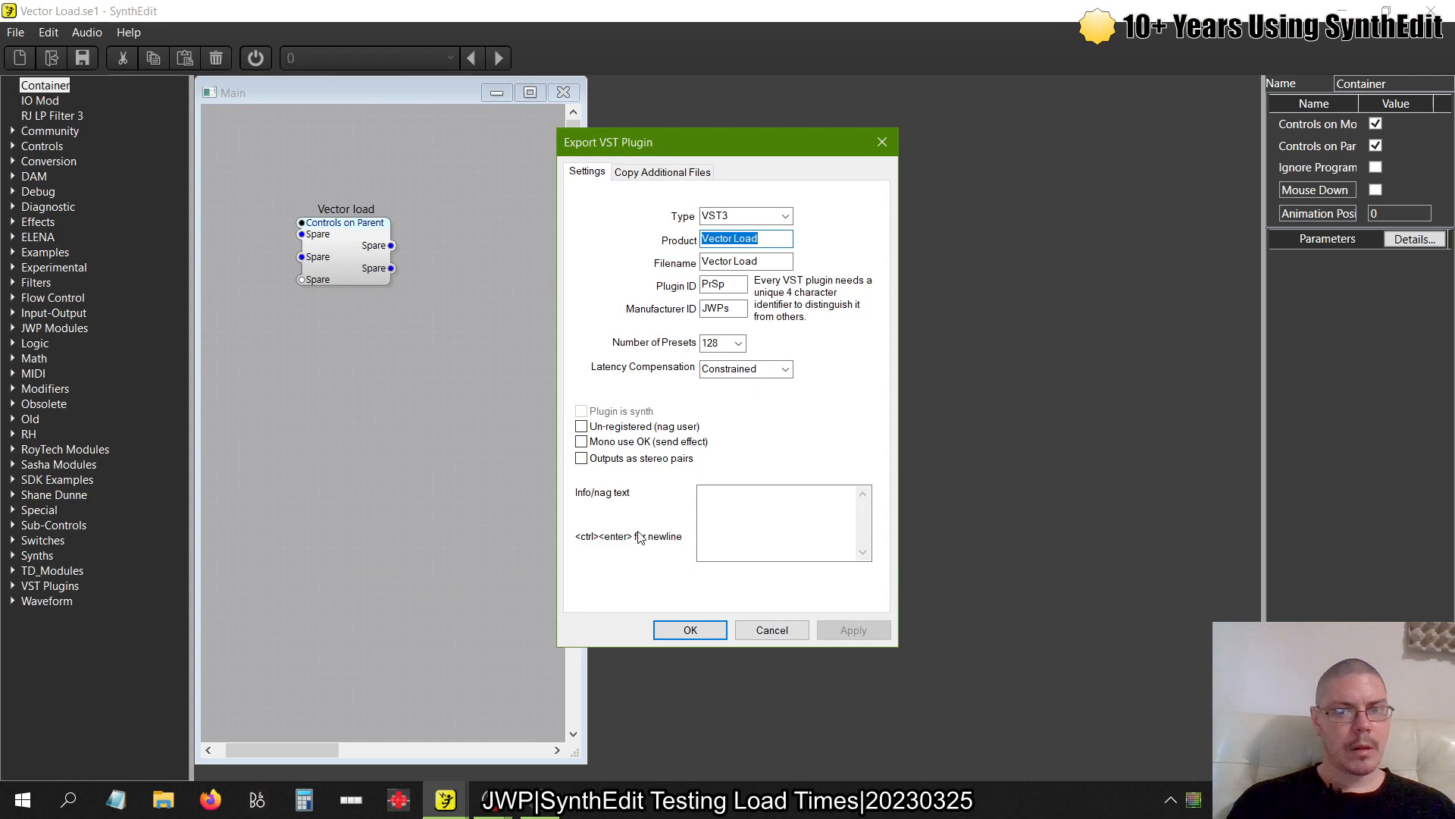
left_click(786, 634)
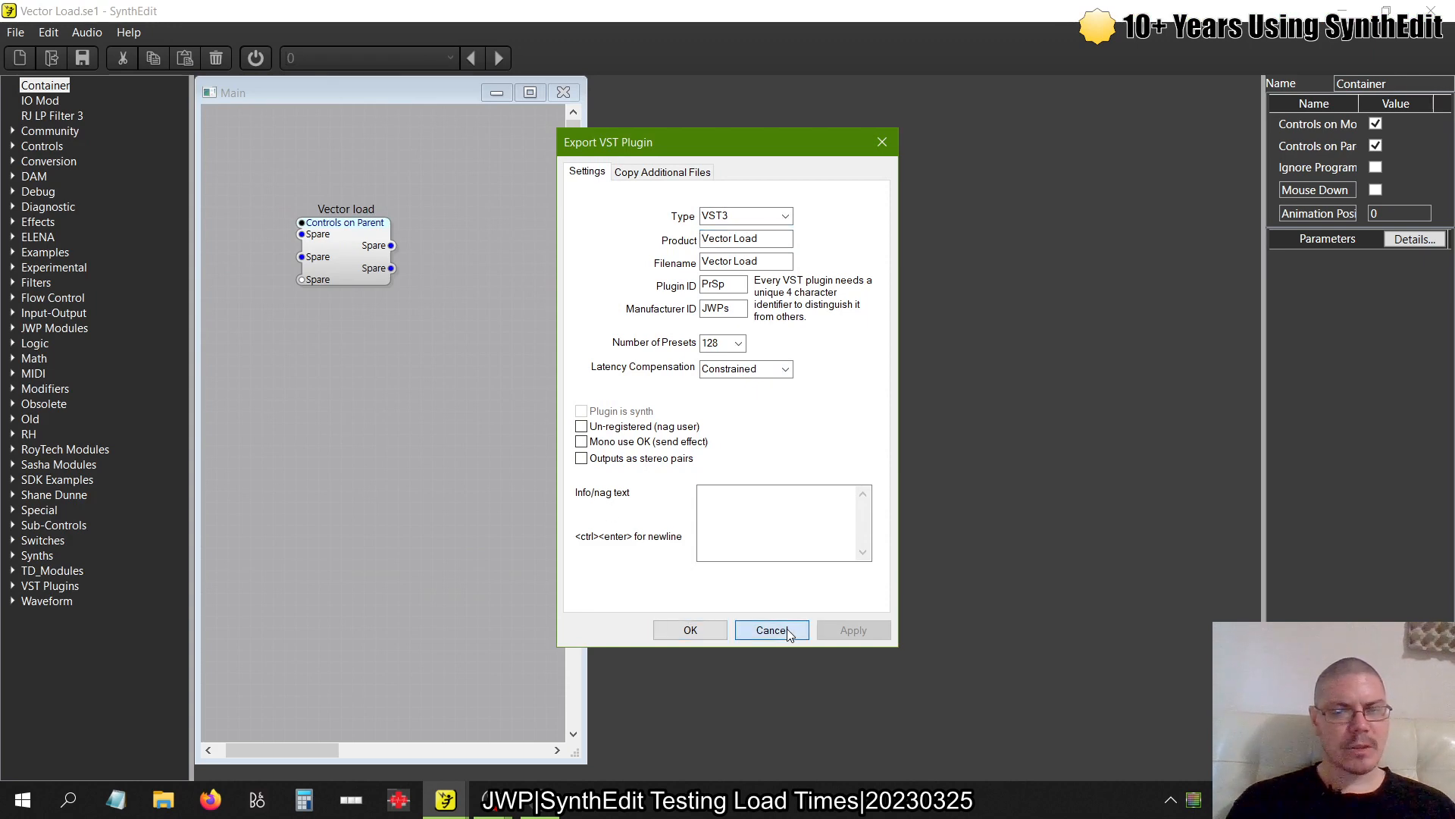
double_click(356, 260)
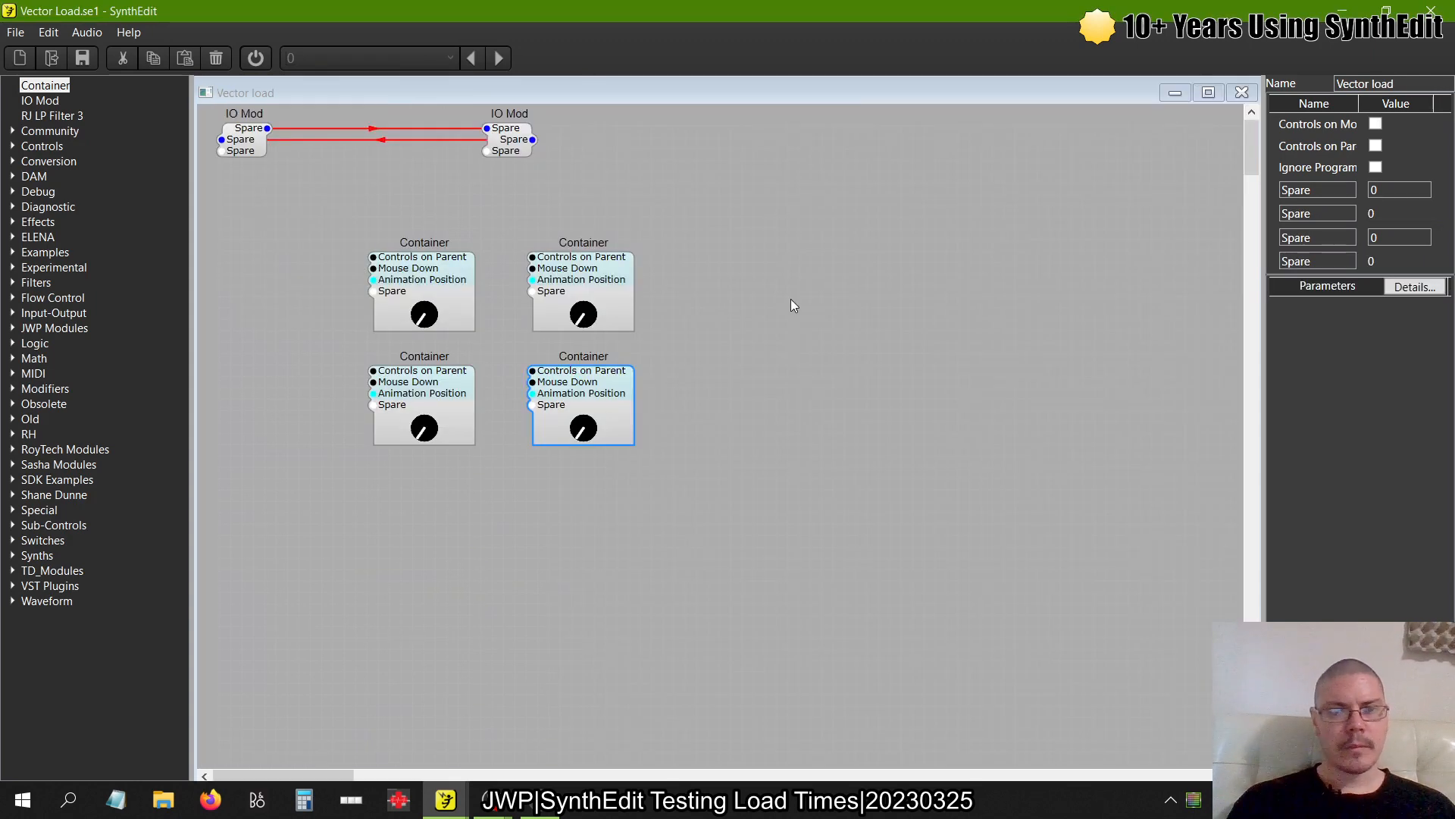
Copy the four knob Containers as a group and place two pasted sets of four below the originals
scroll(779, 449, "down", 3)
left_click_drag(587, 438, 269, 160)
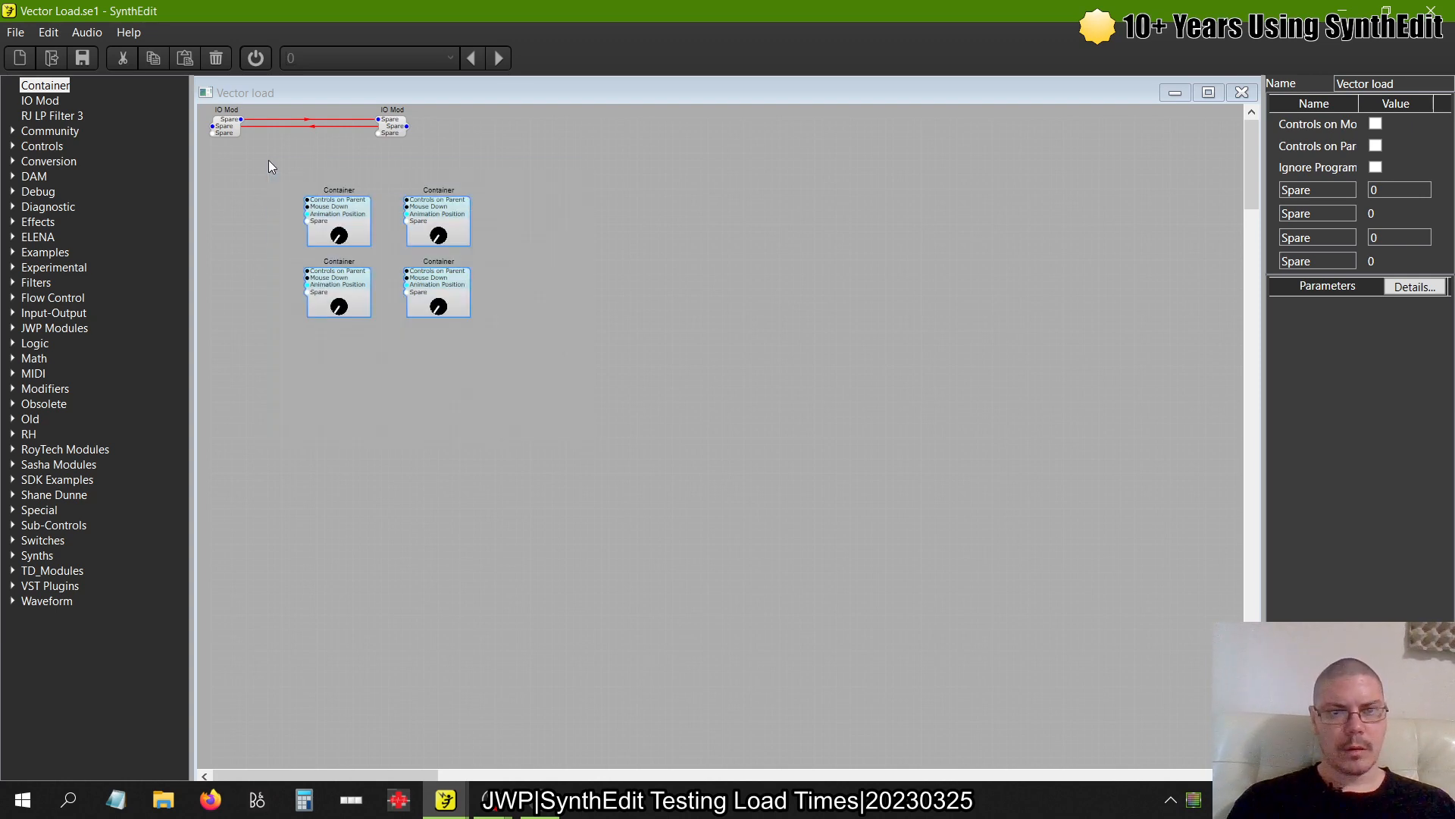
key("ctrl+v")
left_click_drag(498, 294, 452, 417)
key("ctrl+v")
left_click_drag(468, 305, 439, 522)
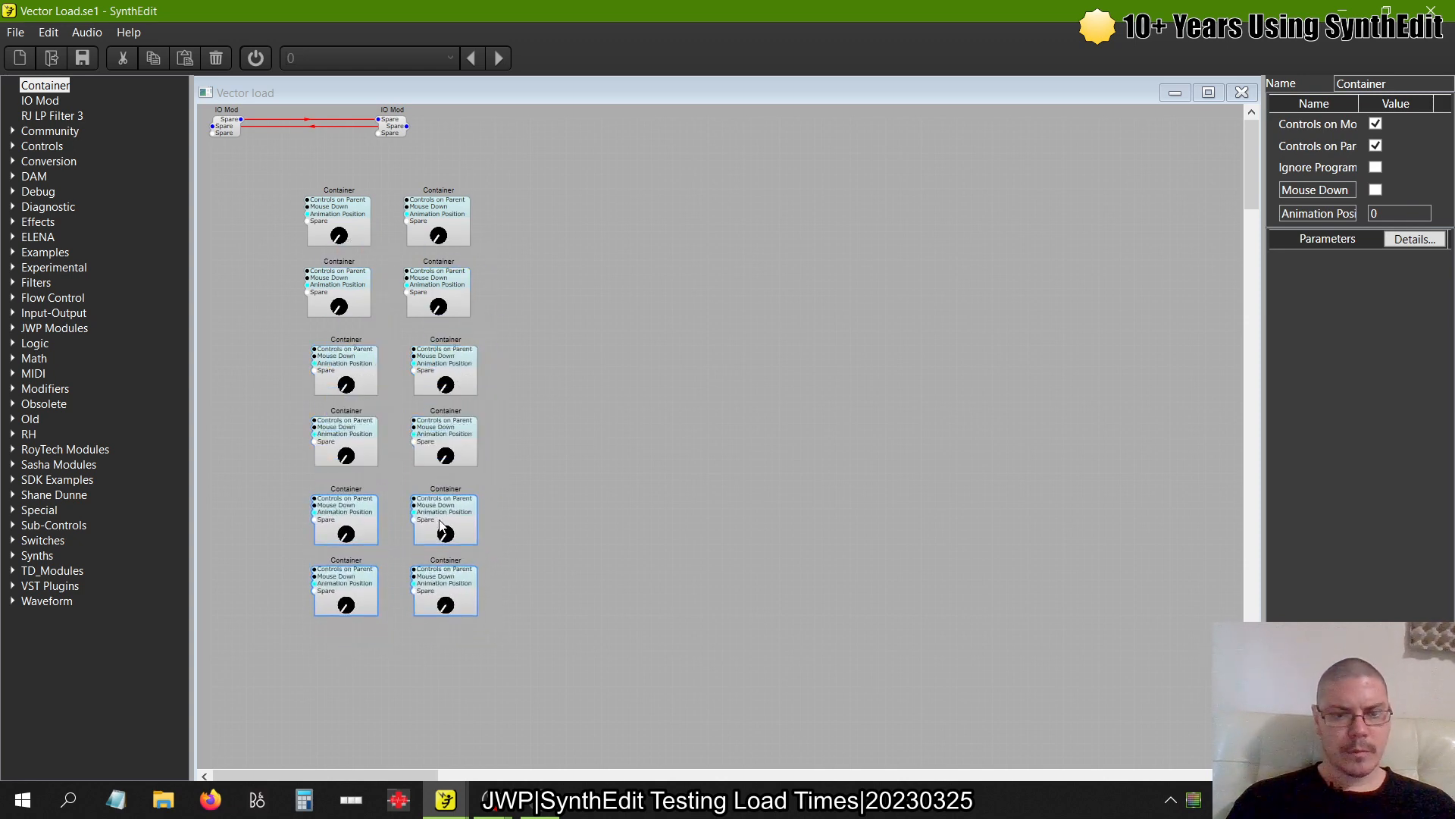
Paste two more sets of four knob Containers and stack them beneath the existing twelve
left_click(485, 478)
key("ctrl+v")
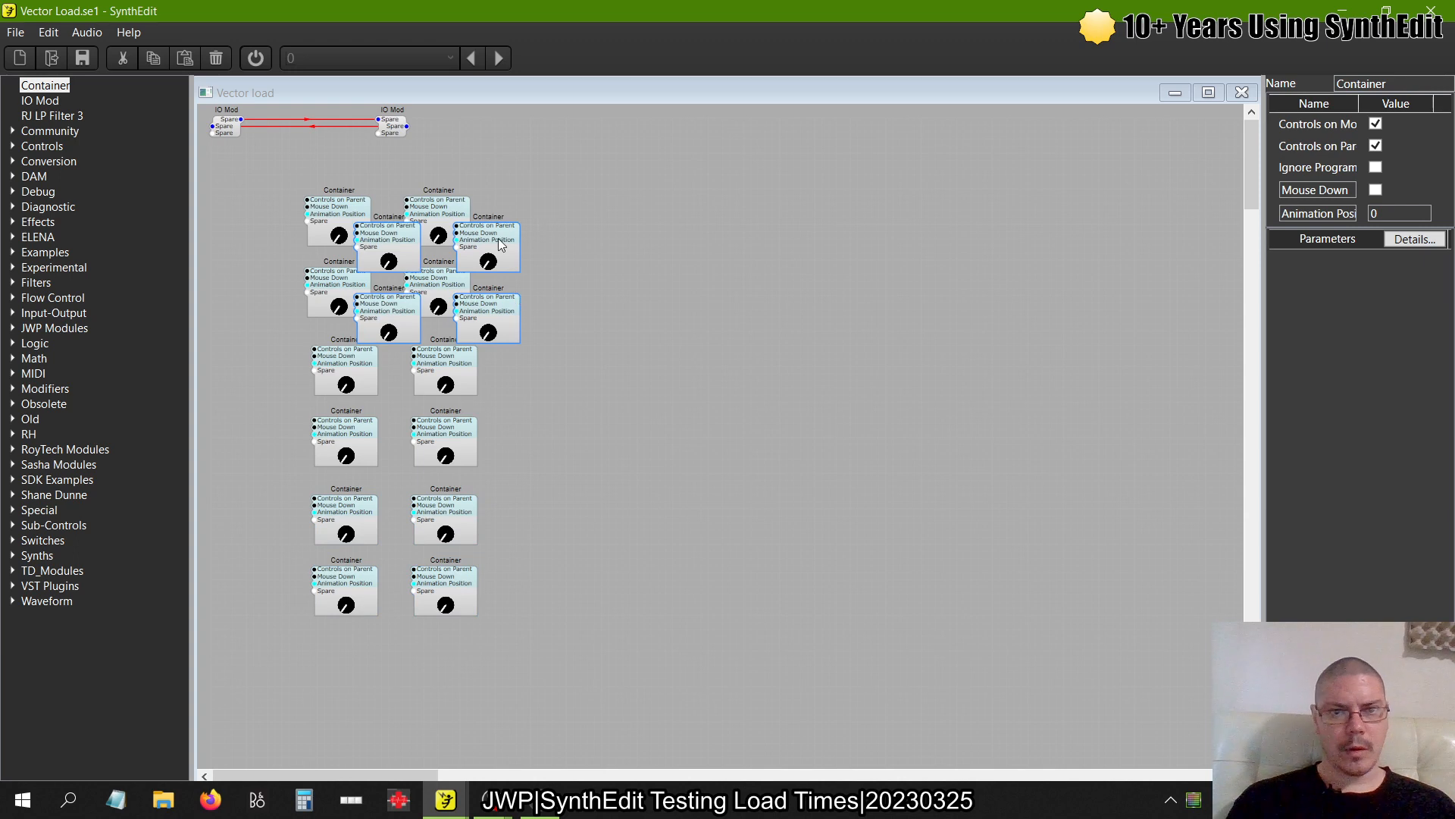
left_click_drag(498, 238, 456, 551)
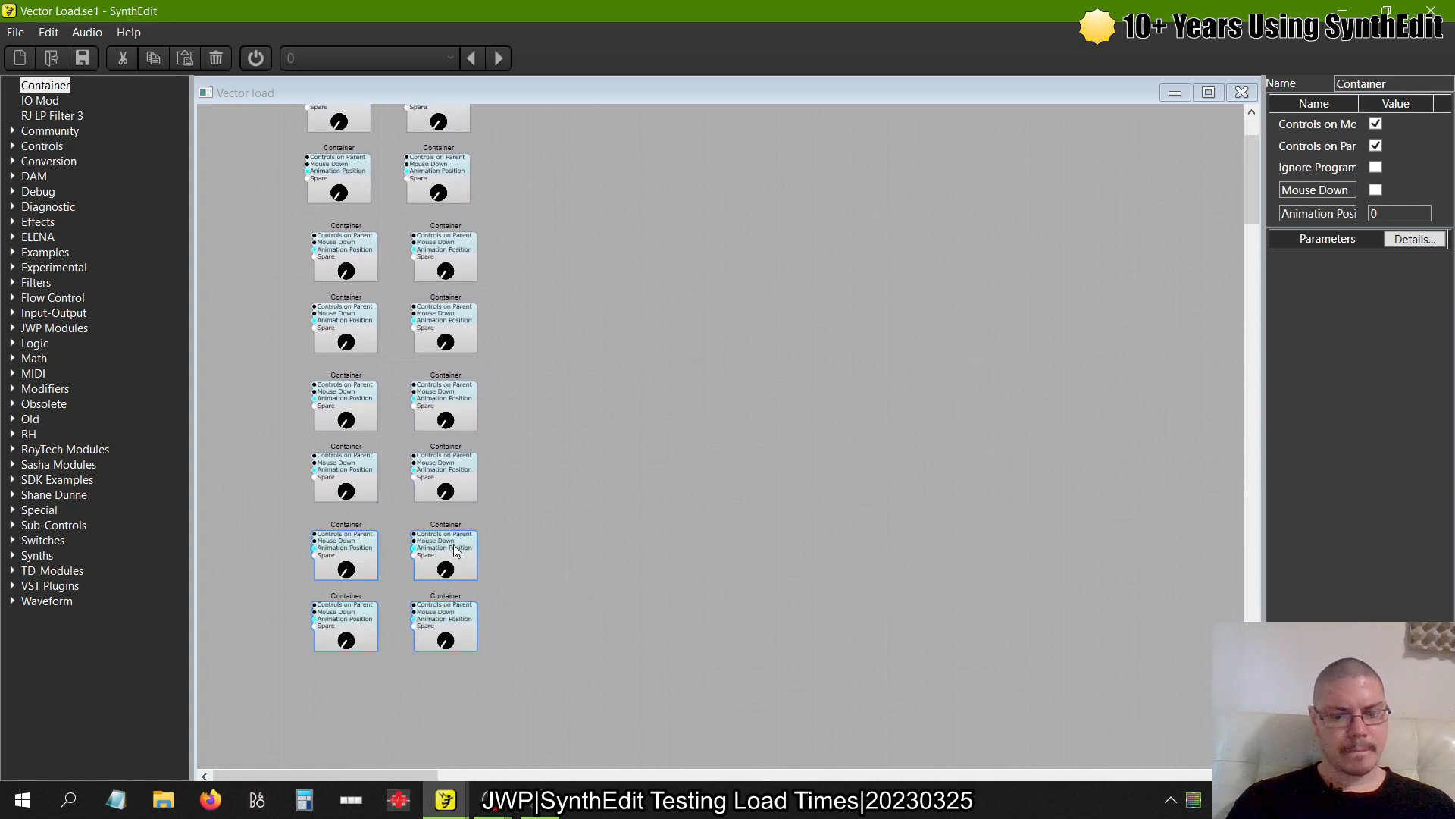
left_click(510, 513)
key("ctrl+v")
left_click_drag(497, 168, 456, 568)
Duplicate the whole block of twenty Containers beside the originals and close the Vector load structure
scroll(456, 569, "down", 4)
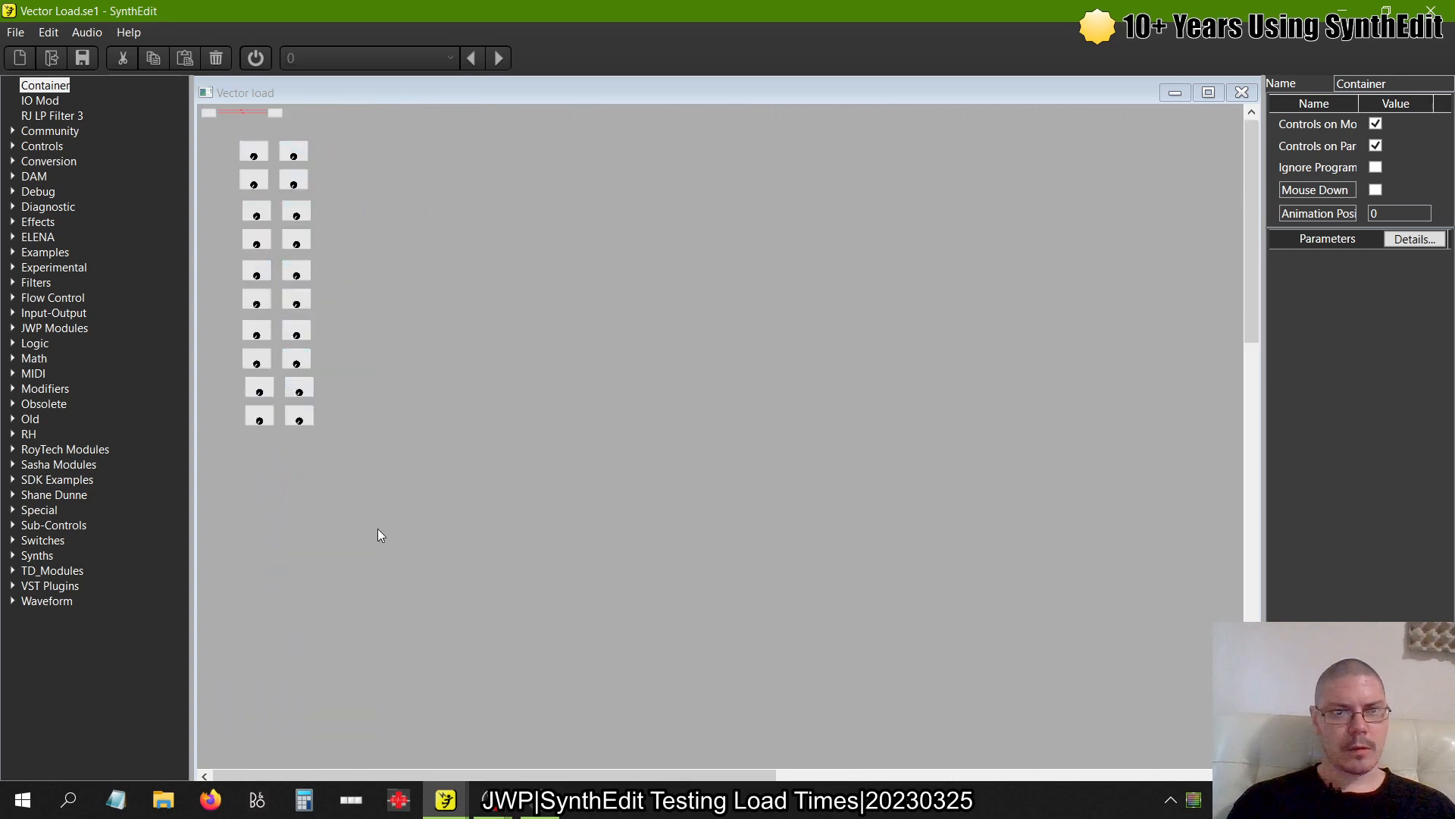
left_click_drag(378, 529, 149, 143)
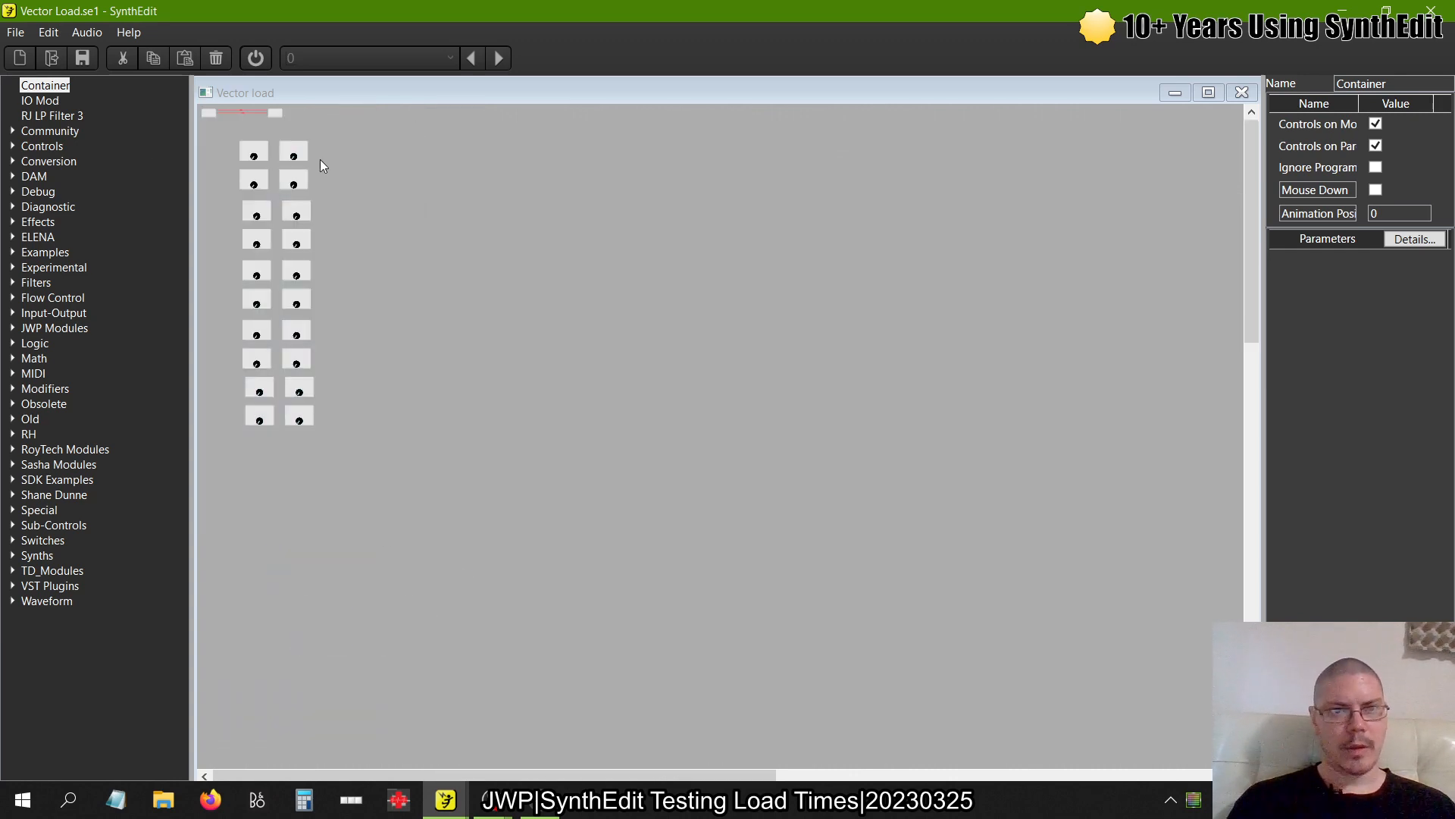
key("ctrl+v")
left_click_drag(318, 162, 386, 151)
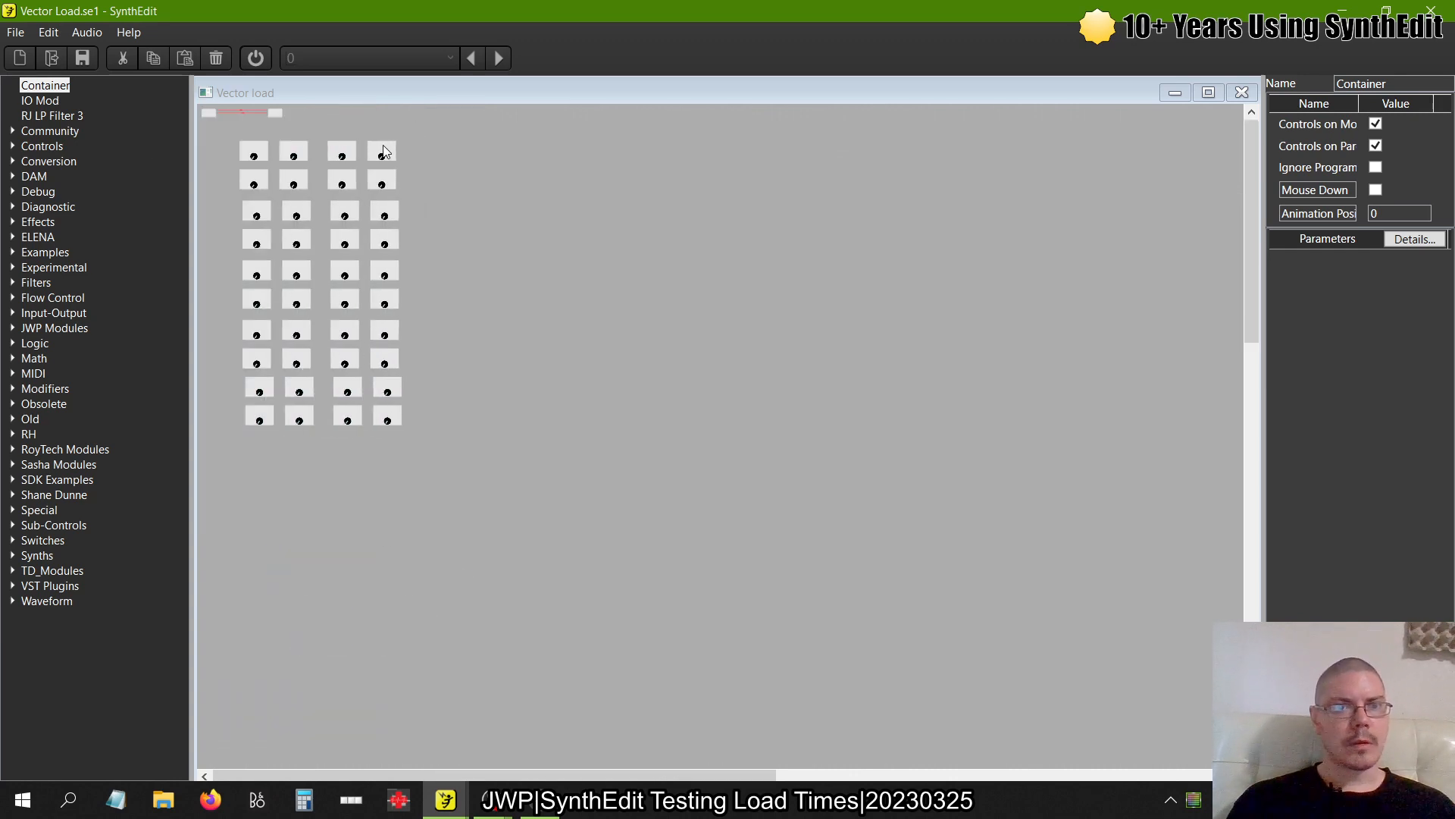
left_click(1240, 93)
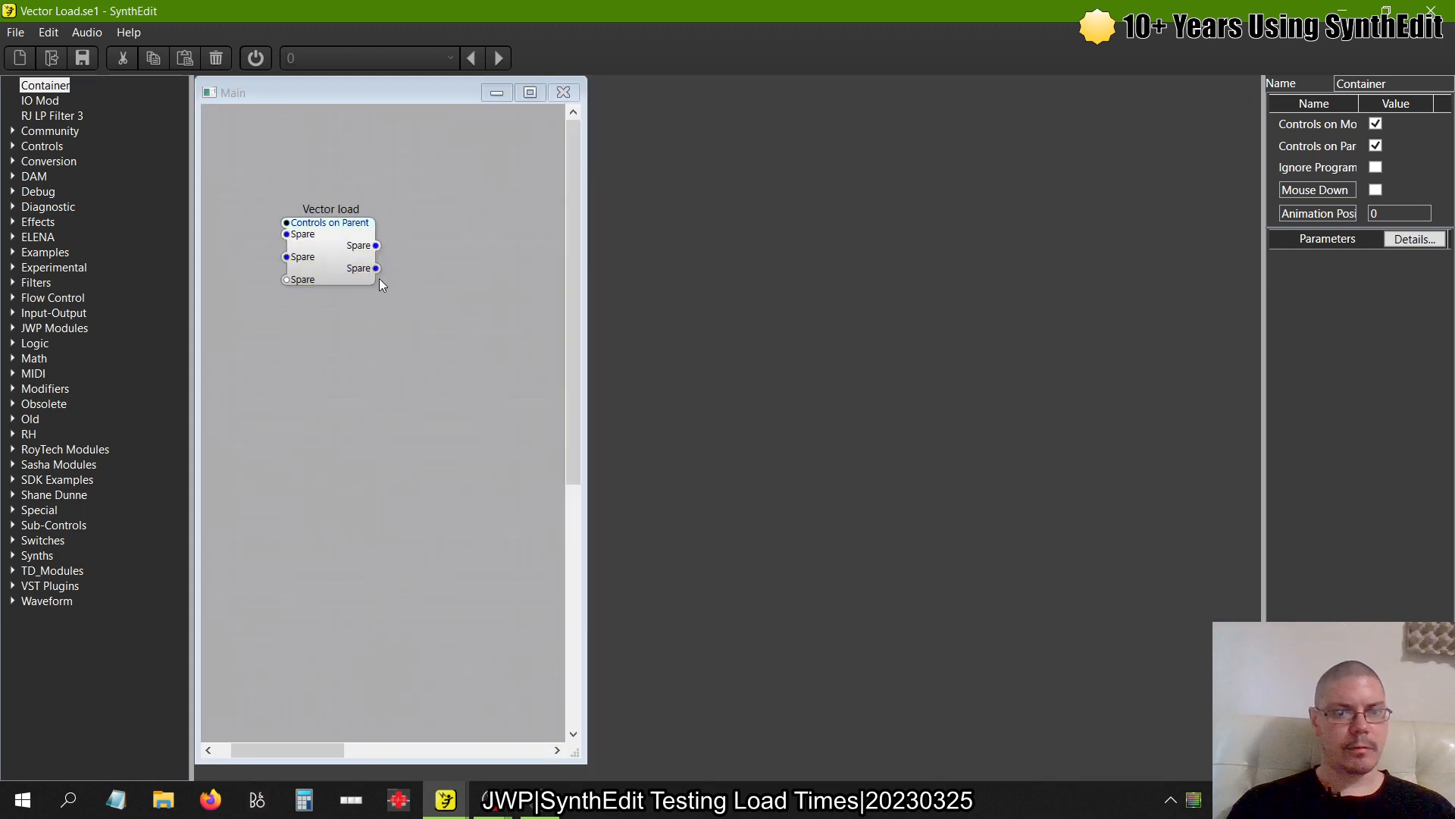
Save the Vector Load project under its current name
left_click(18, 37)
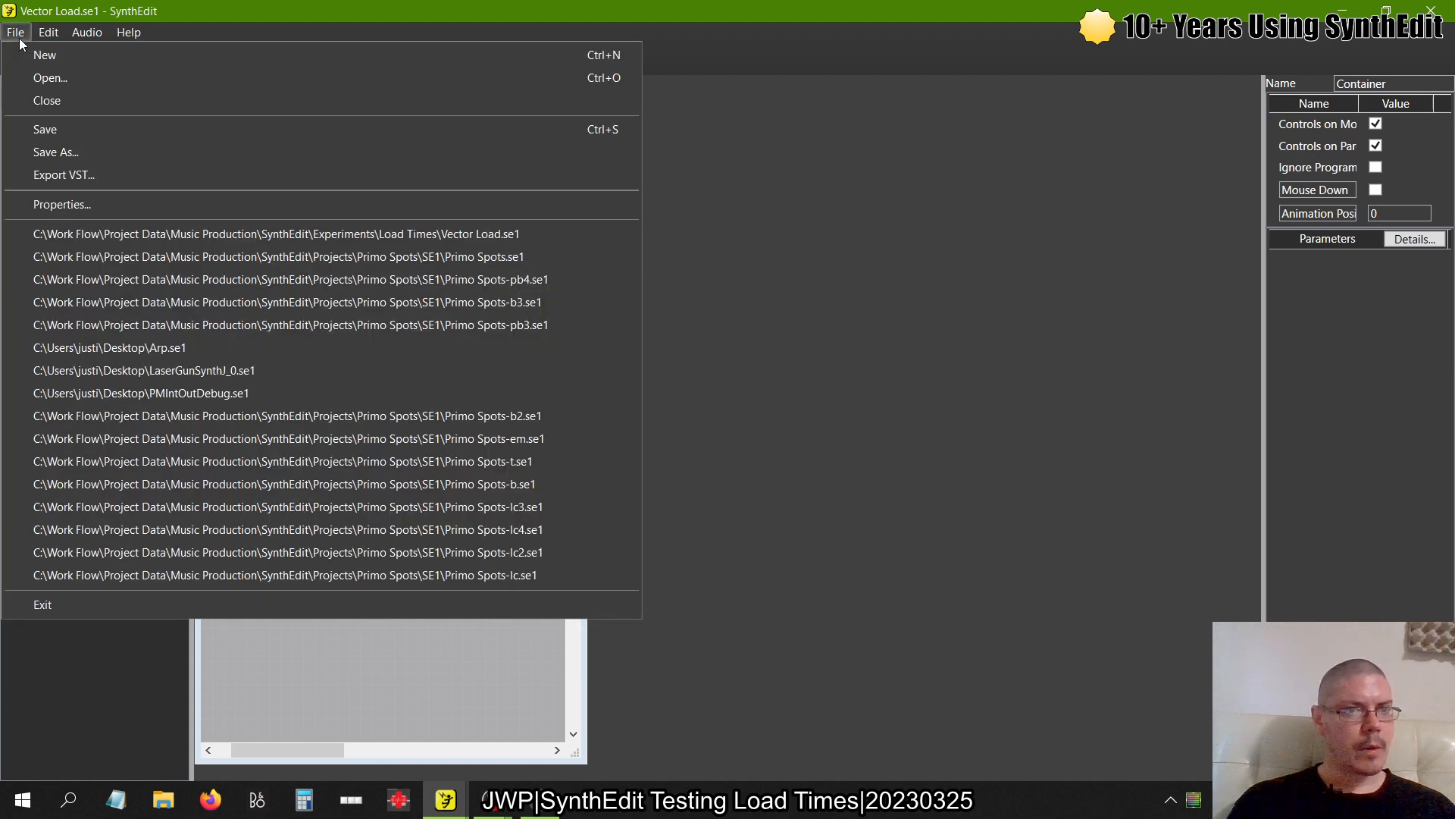
left_click(63, 128)
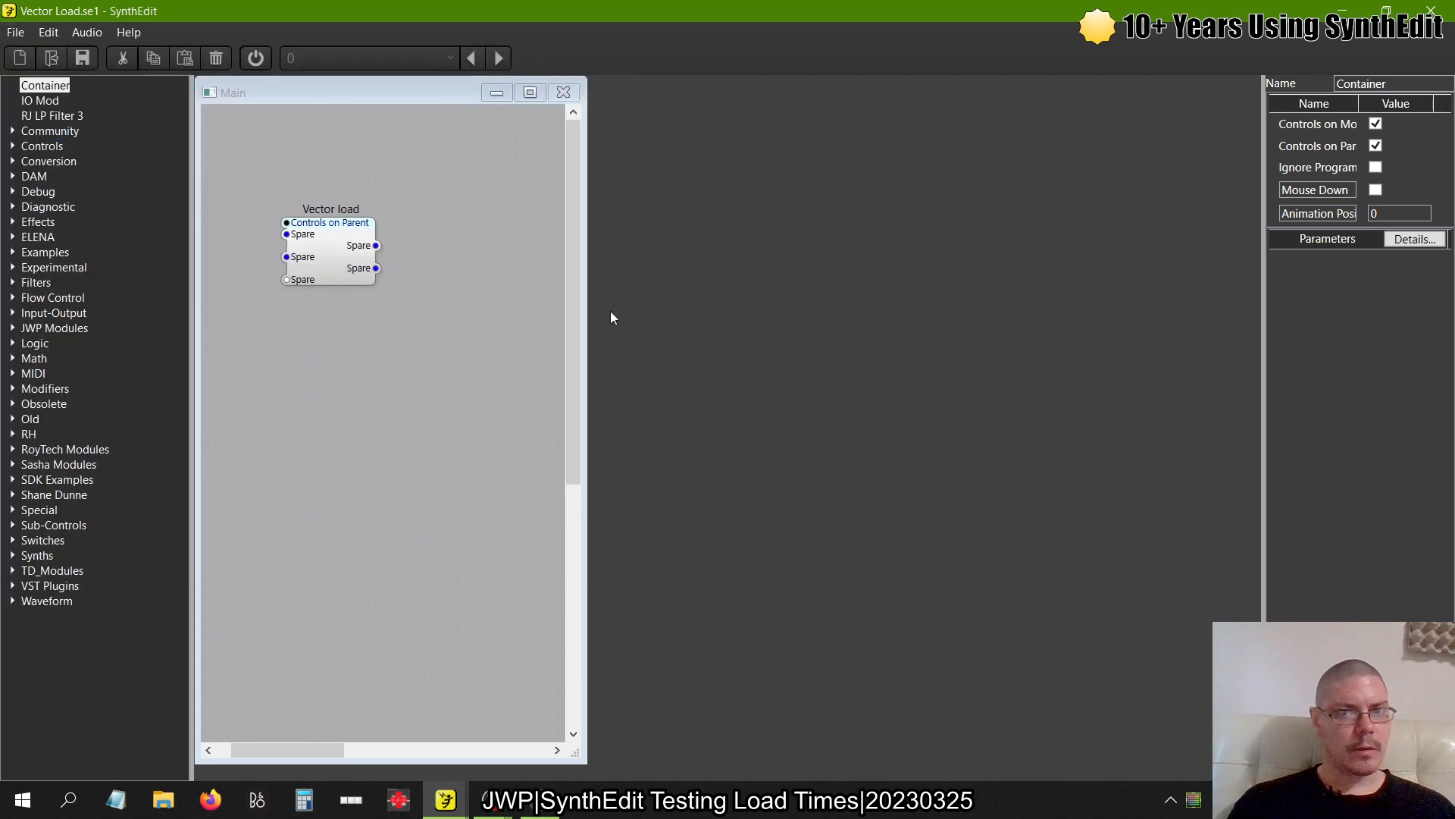
left_click(343, 244)
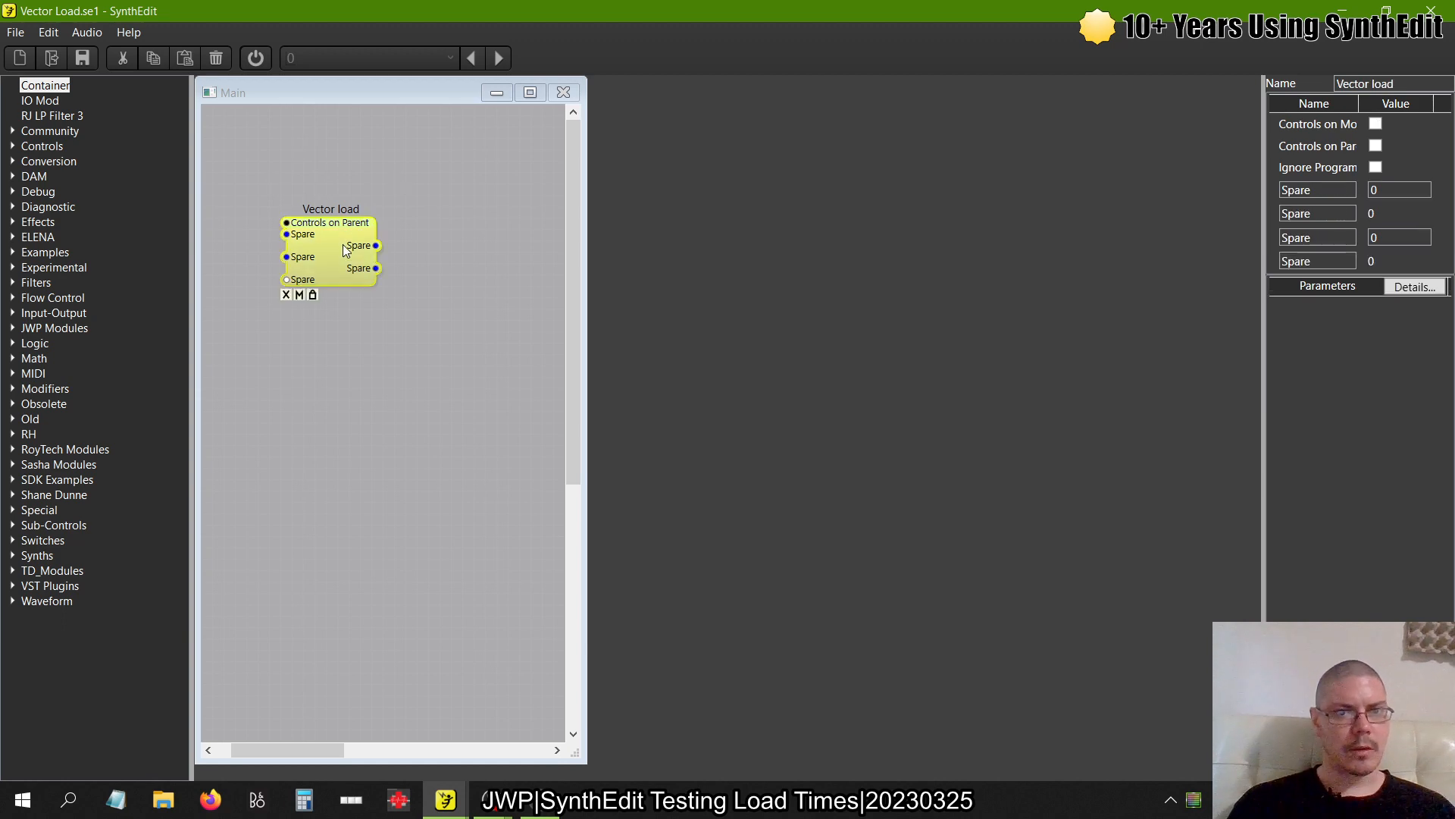
left_click(23, 39)
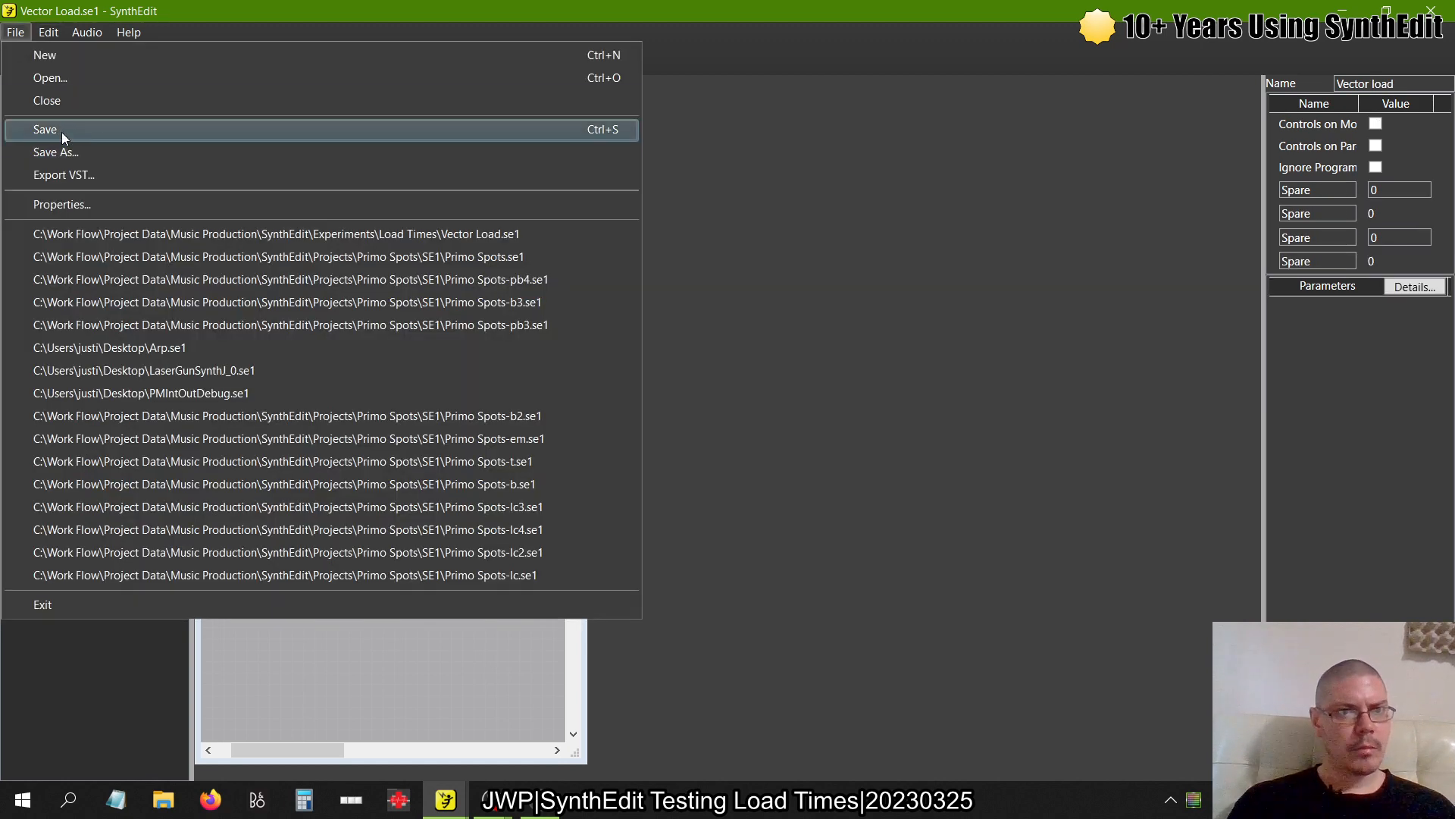
left_click(62, 132)
Export Vector Load as a VST3 plugin with the current settings and dismiss the export message
left_click(15, 32)
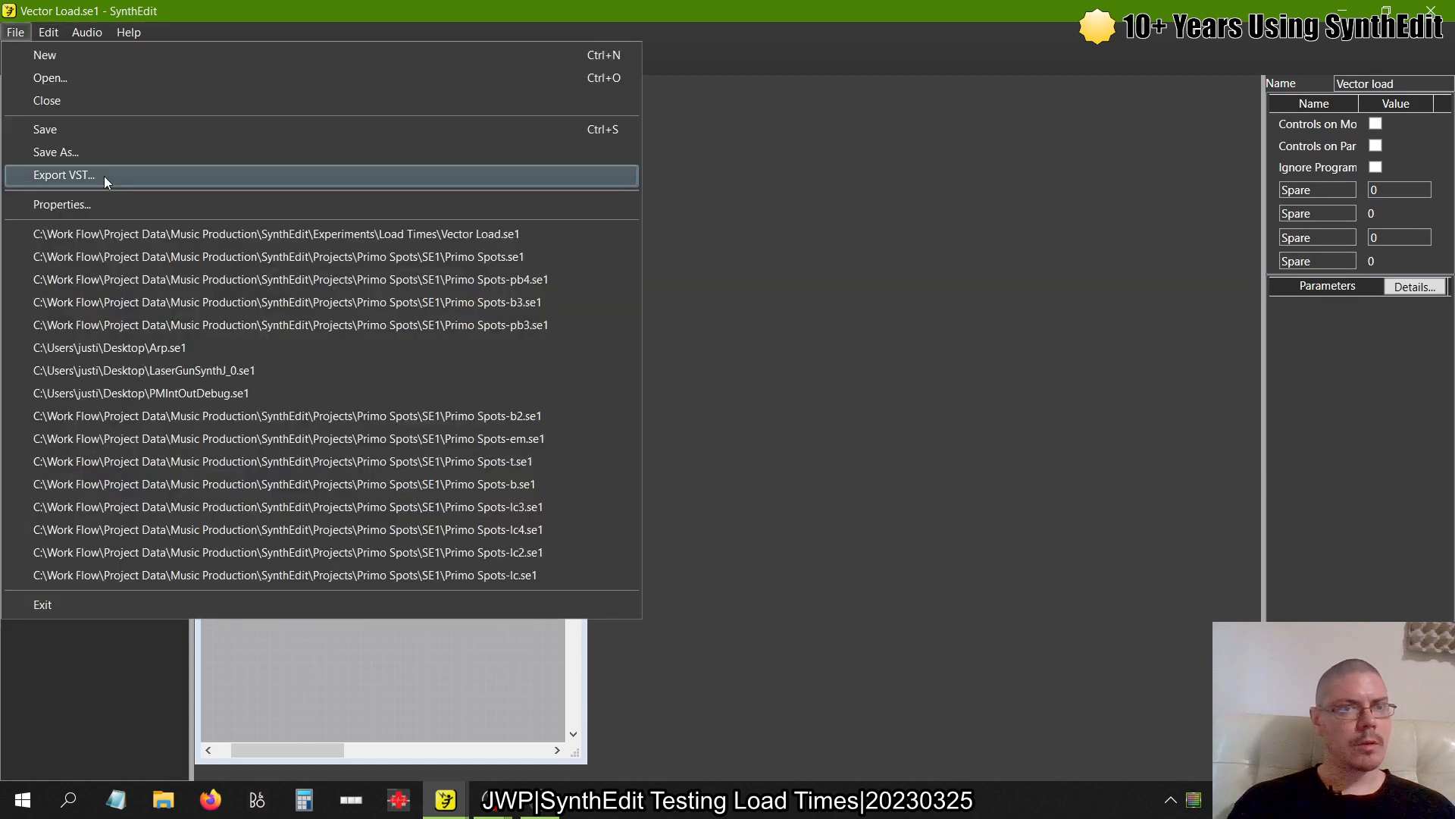
left_click(103, 176)
left_click(690, 630)
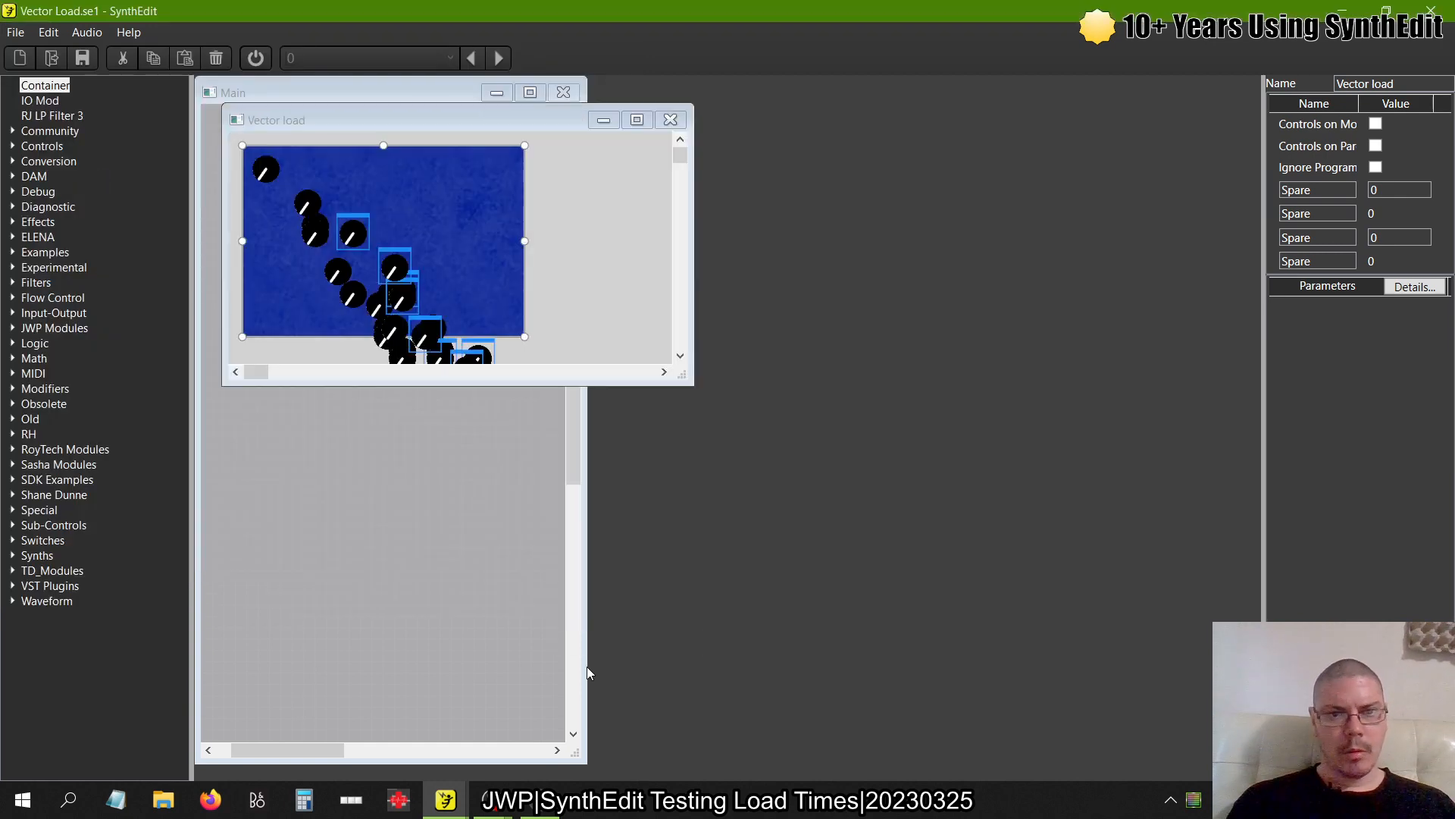
key("alt+Tab")
key("alt+Tab")
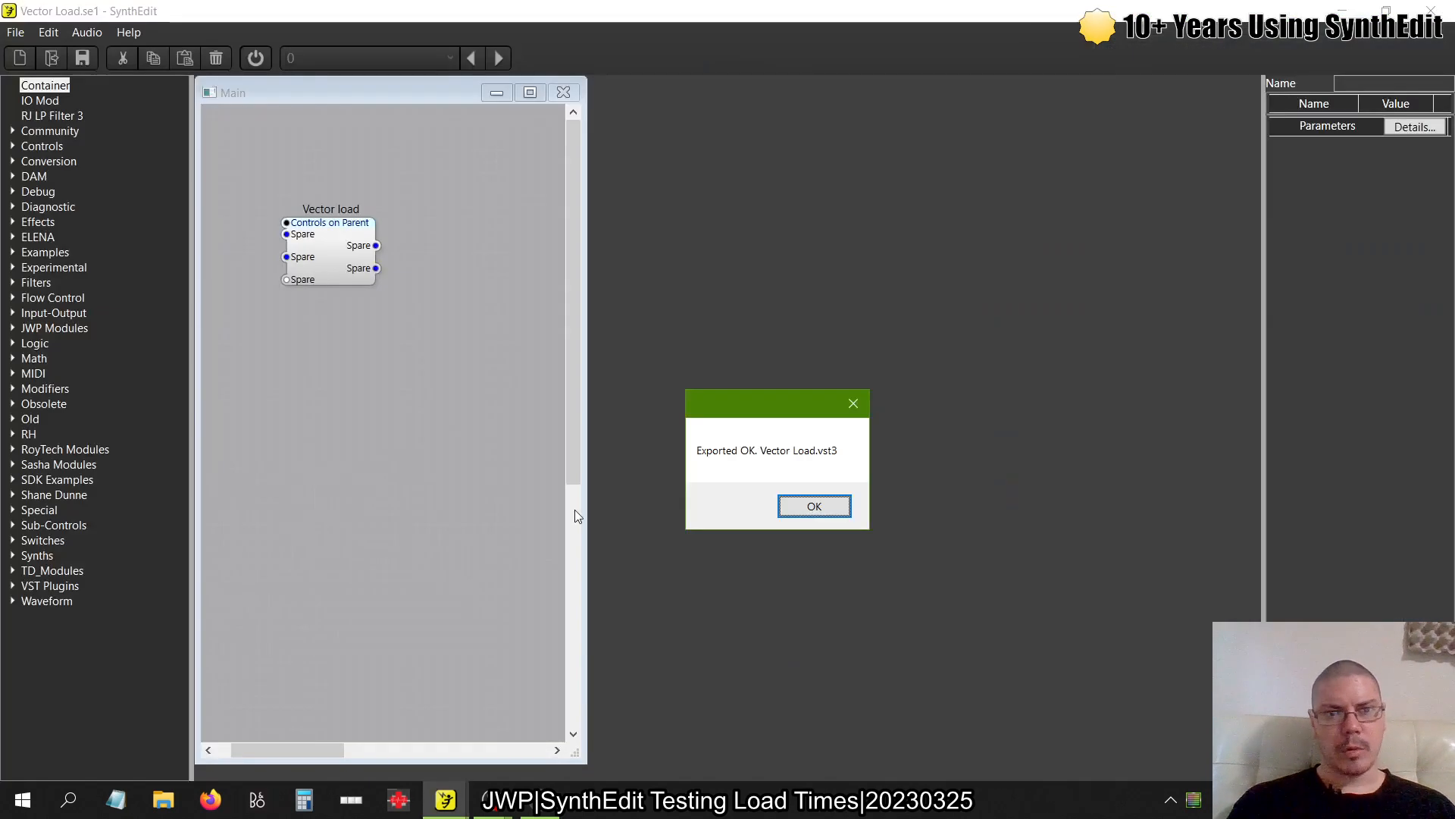
left_click(819, 504)
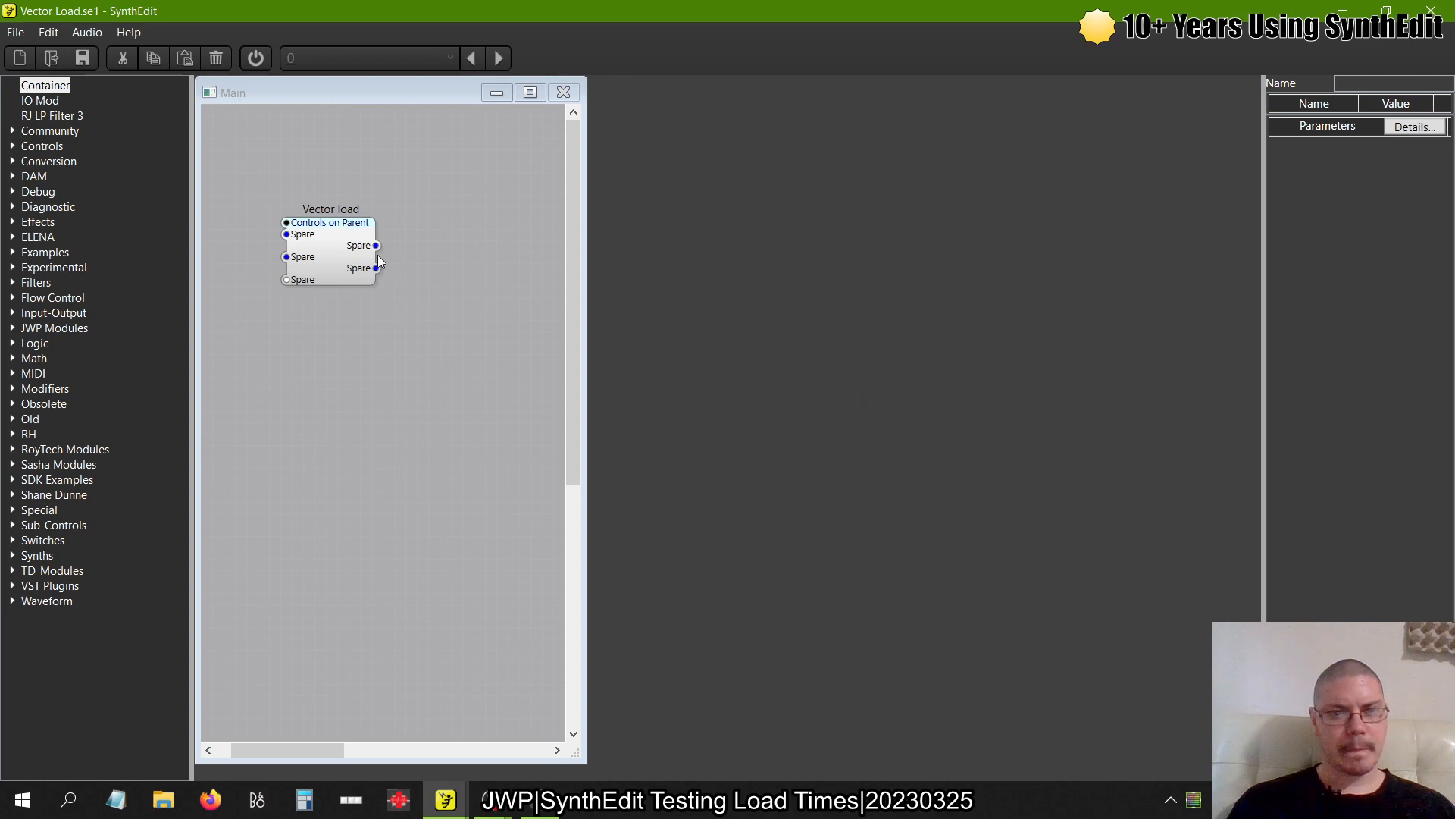
Open the Vector load panel and enlarge its blue background to enclose all the knobs, then close the panel
right_click(356, 249)
left_click(416, 423)
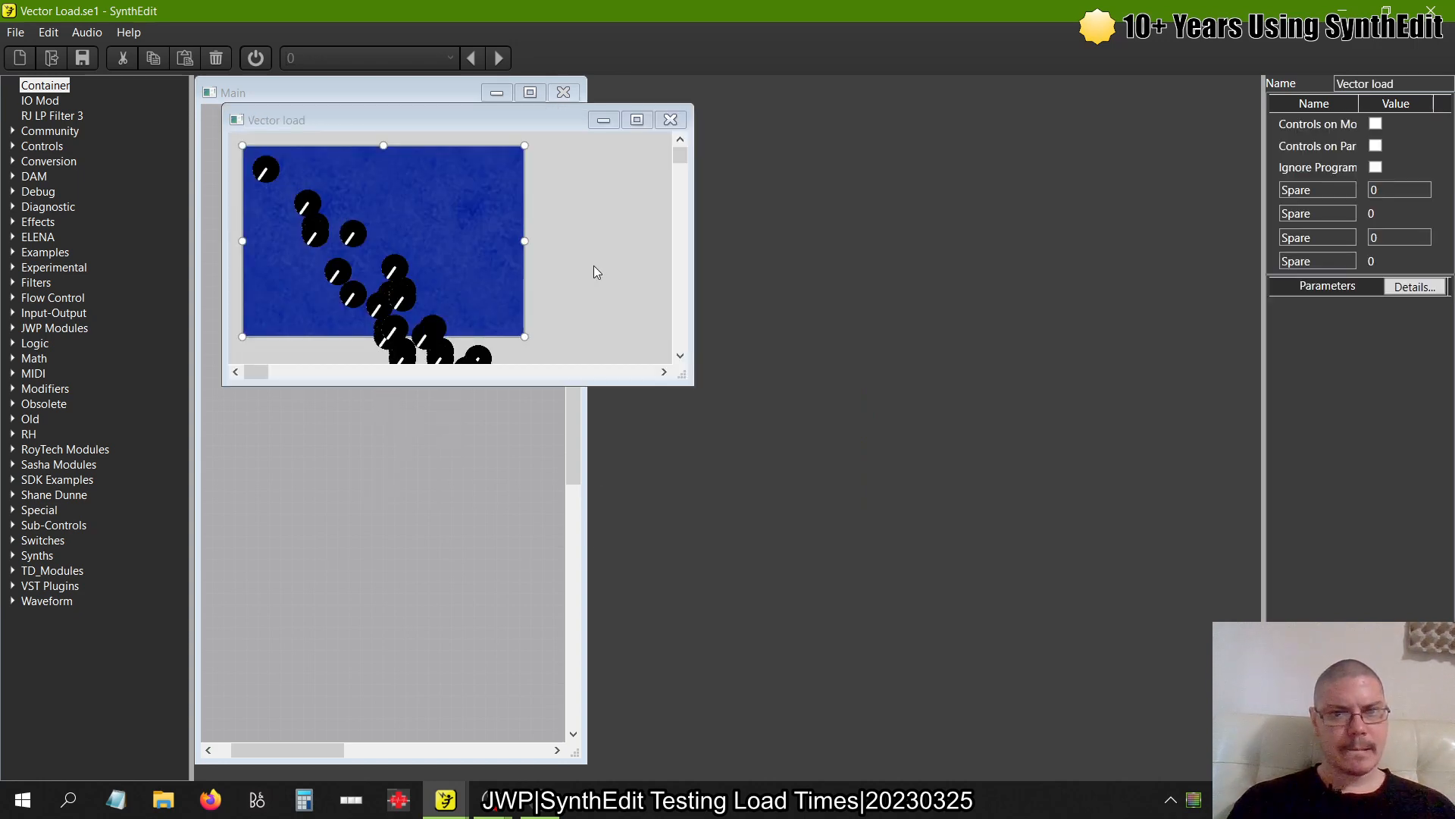
left_click(637, 121)
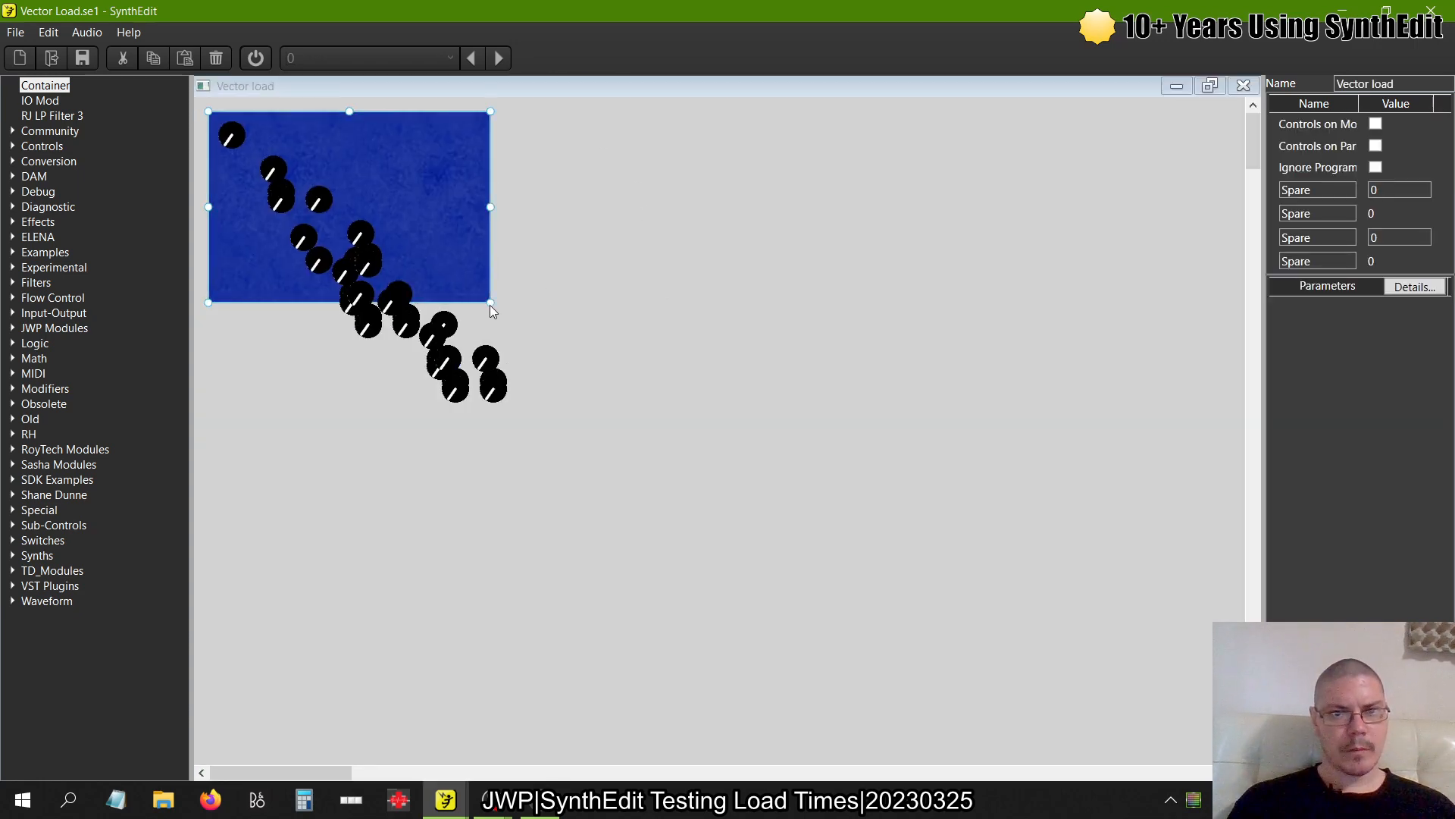
left_click_drag(489, 304, 647, 446)
left_click(1244, 86)
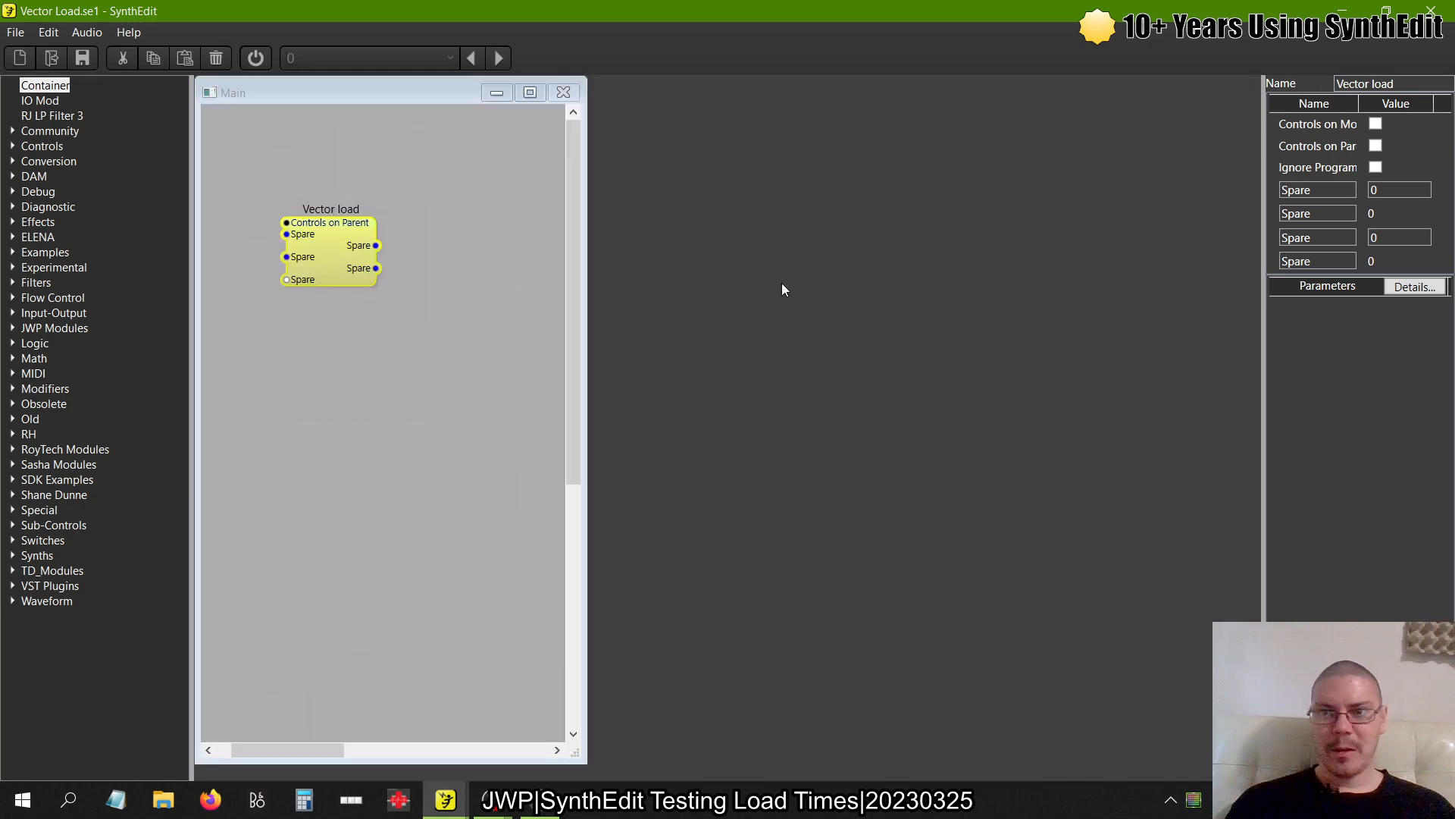
Export the Vector Load project again as a VST3 plugin, keeping the current export settings
left_click(485, 346)
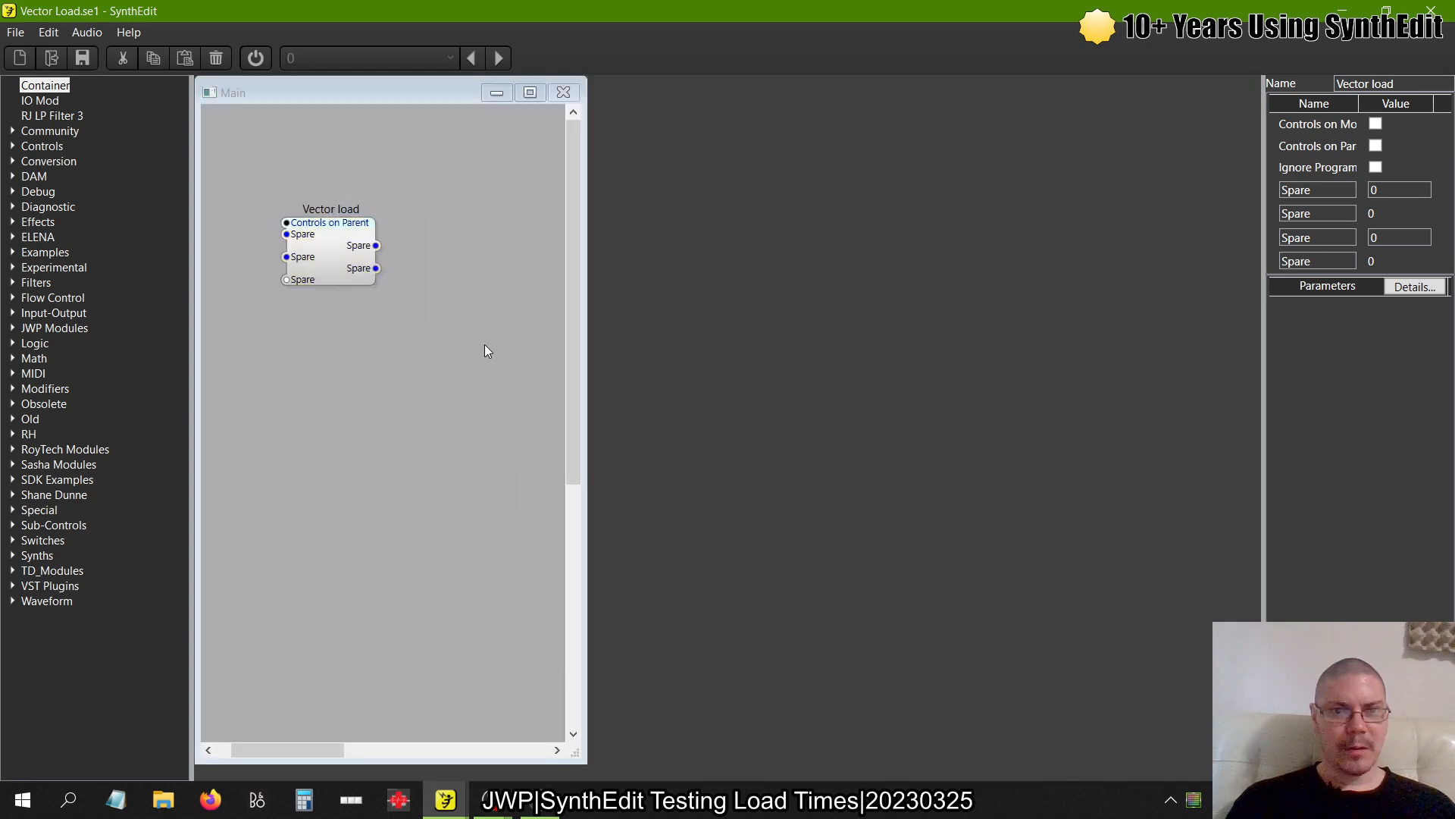
left_click(15, 32)
left_click(62, 172)
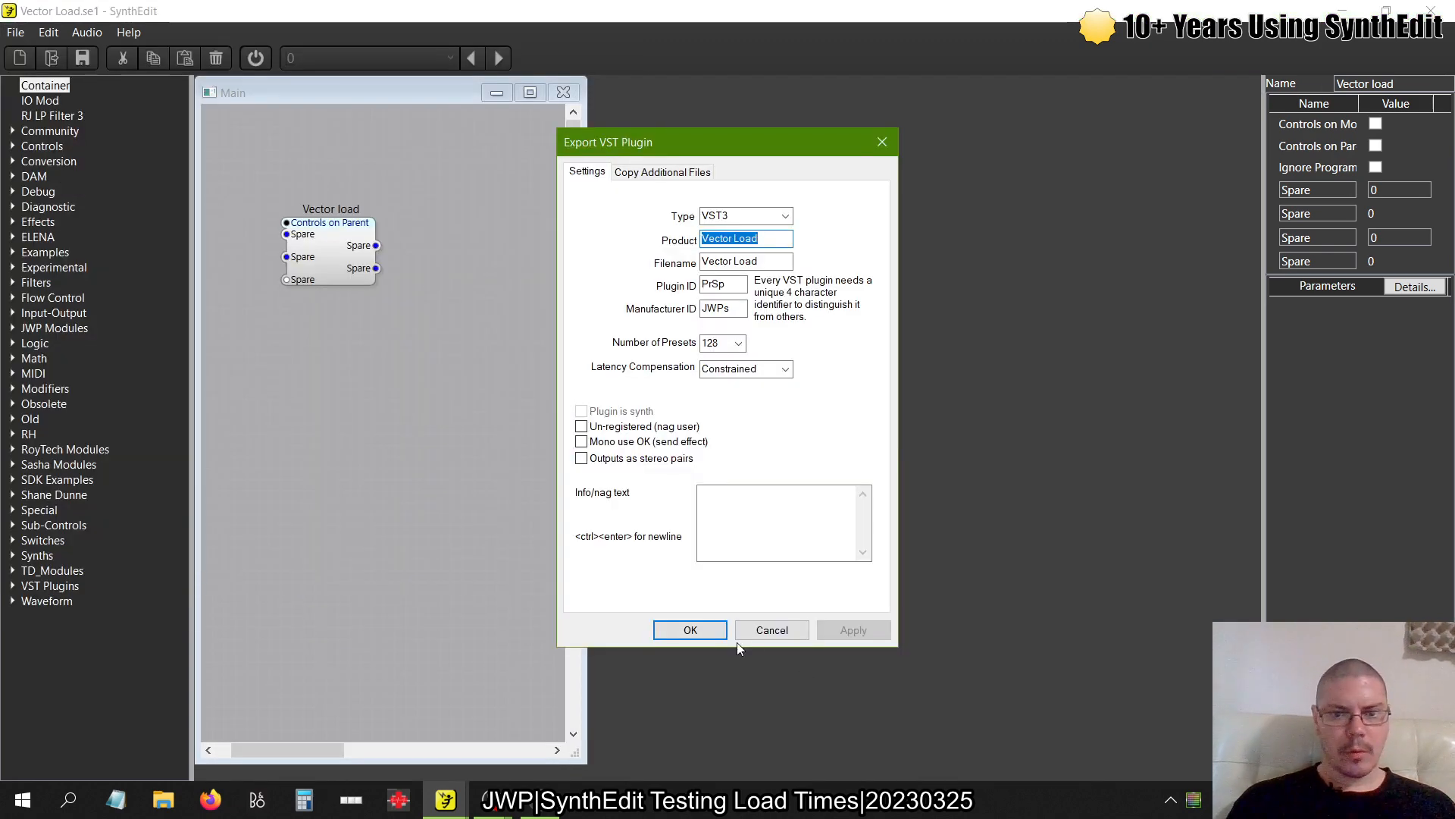
left_click(707, 630)
Switch to the Patch Memory Load project, open its Patch Memory Load container and select the inner Container
key("alt+Tab")
key("alt+Tab")
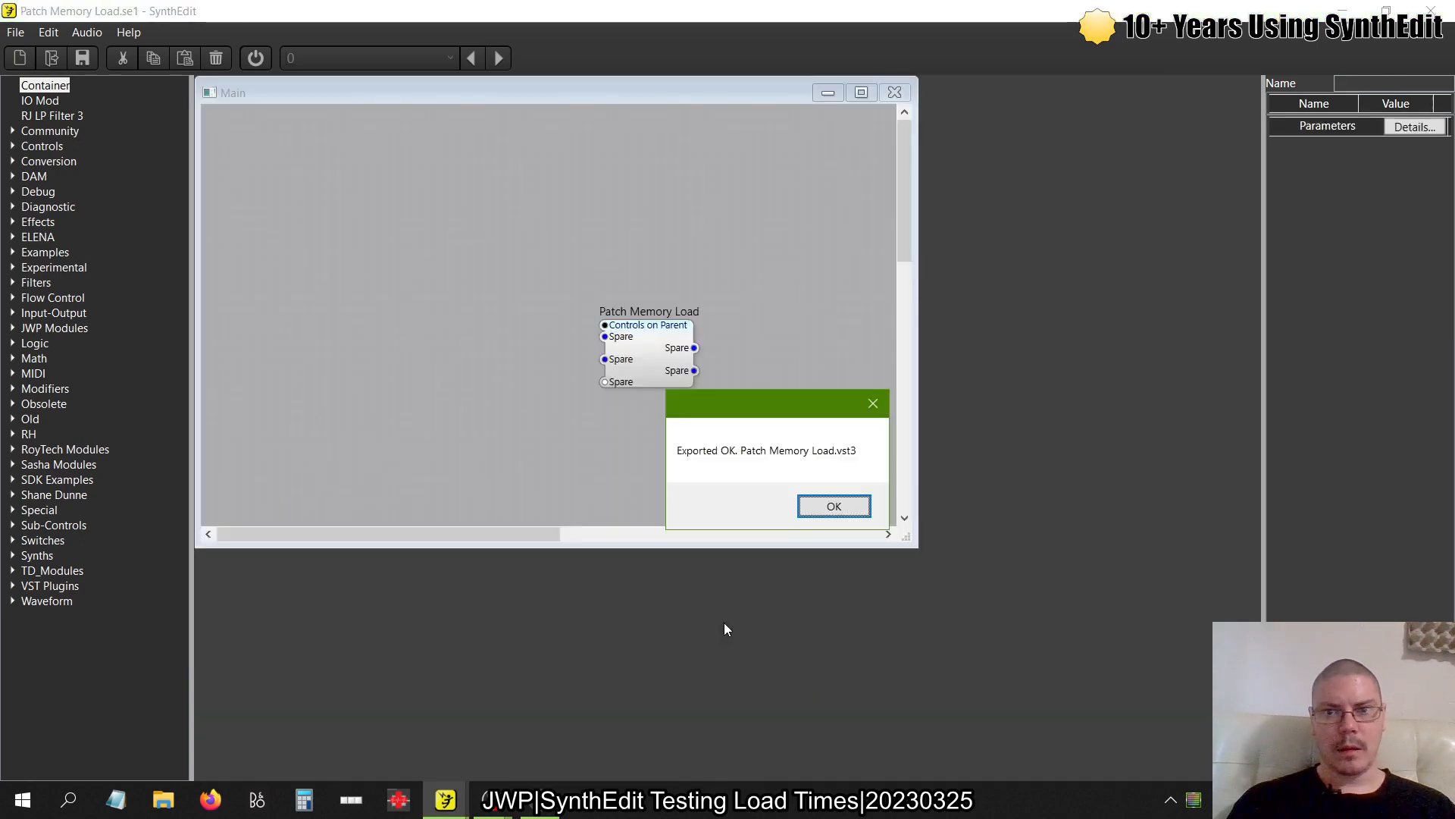
left_click(833, 506)
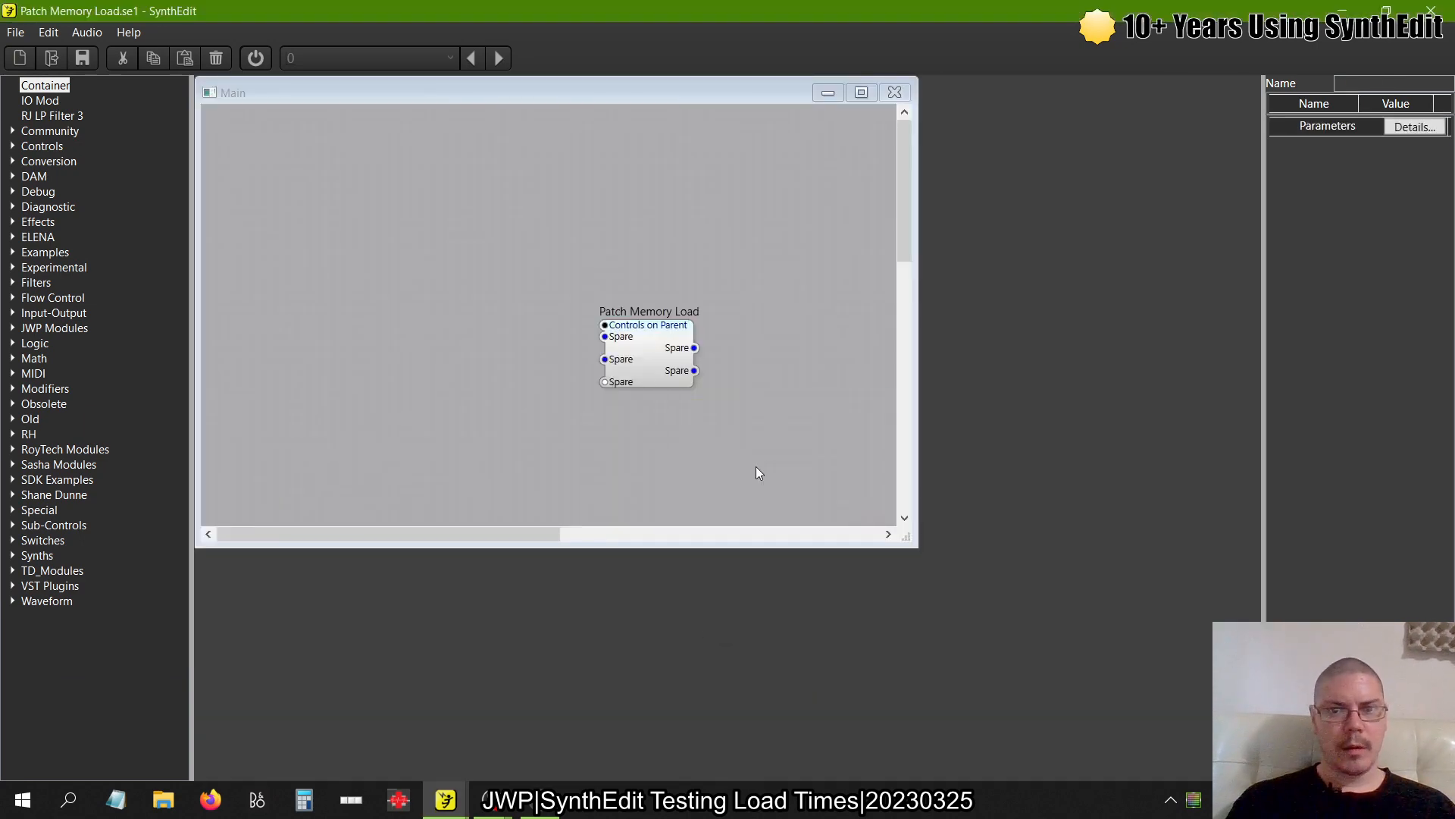
double_click(637, 354)
left_click(454, 300)
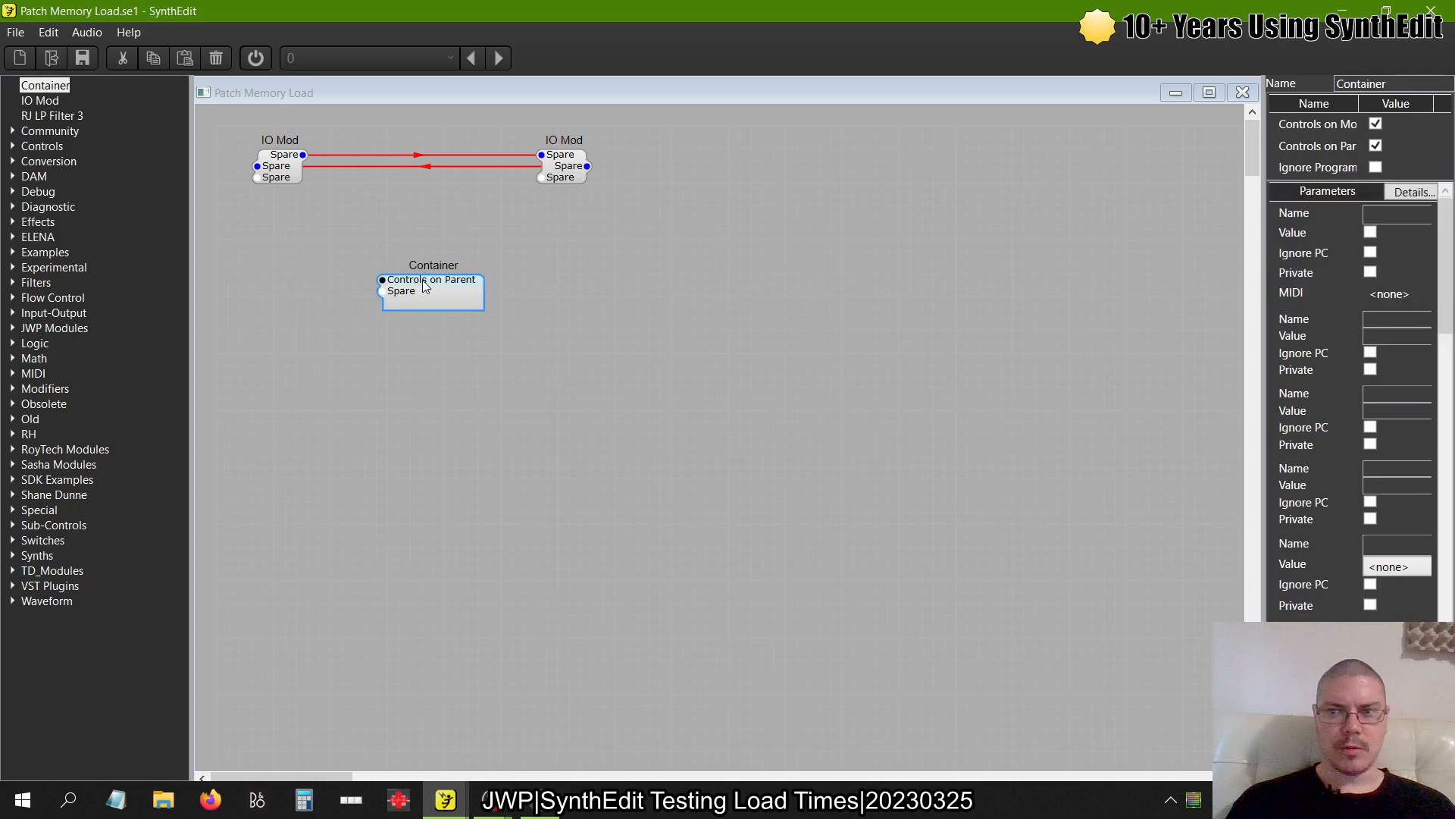
Check the contents of the inner Container, then duplicate the Container directly below the original
double_click(422, 284)
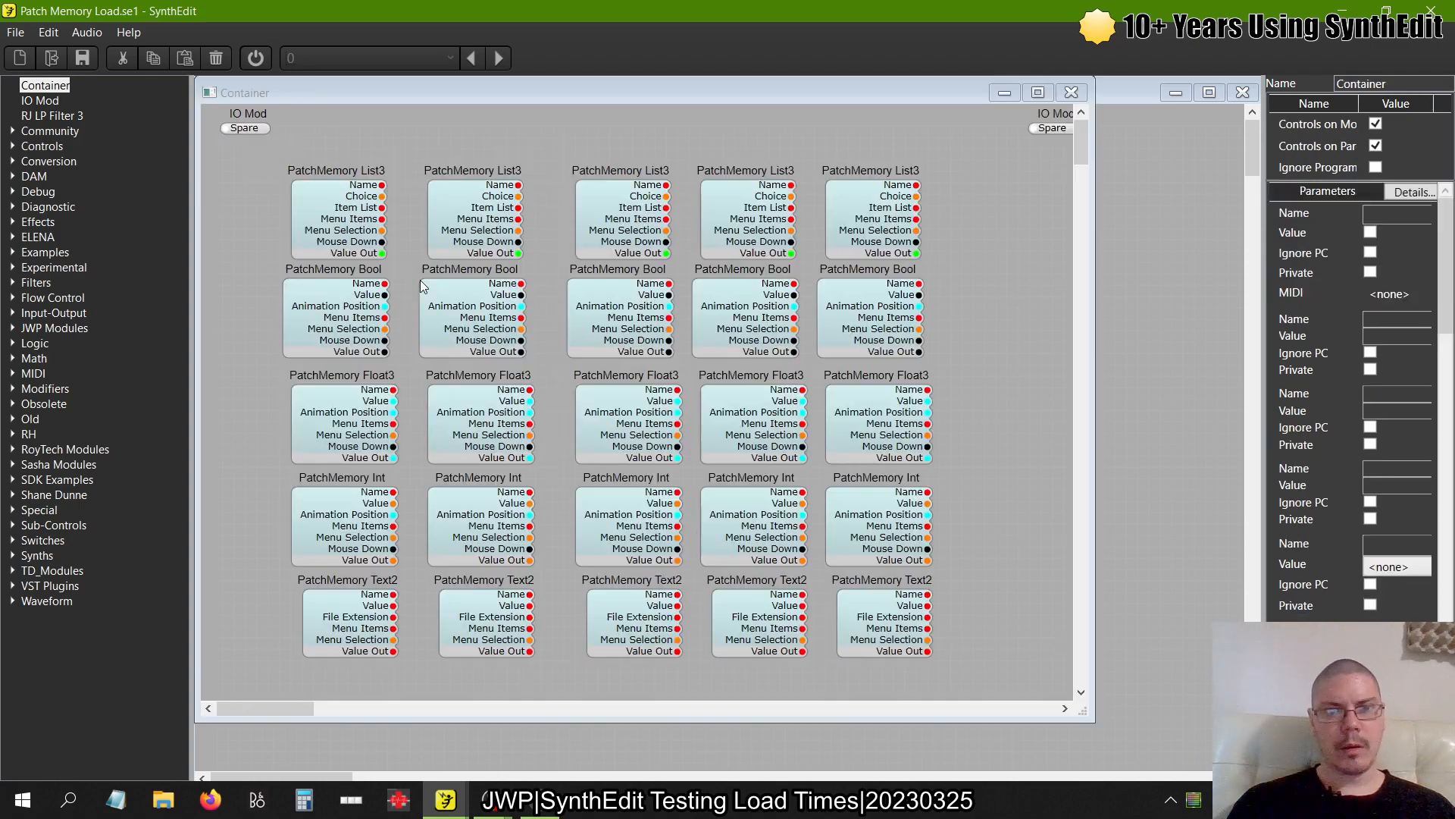
left_click(1071, 92)
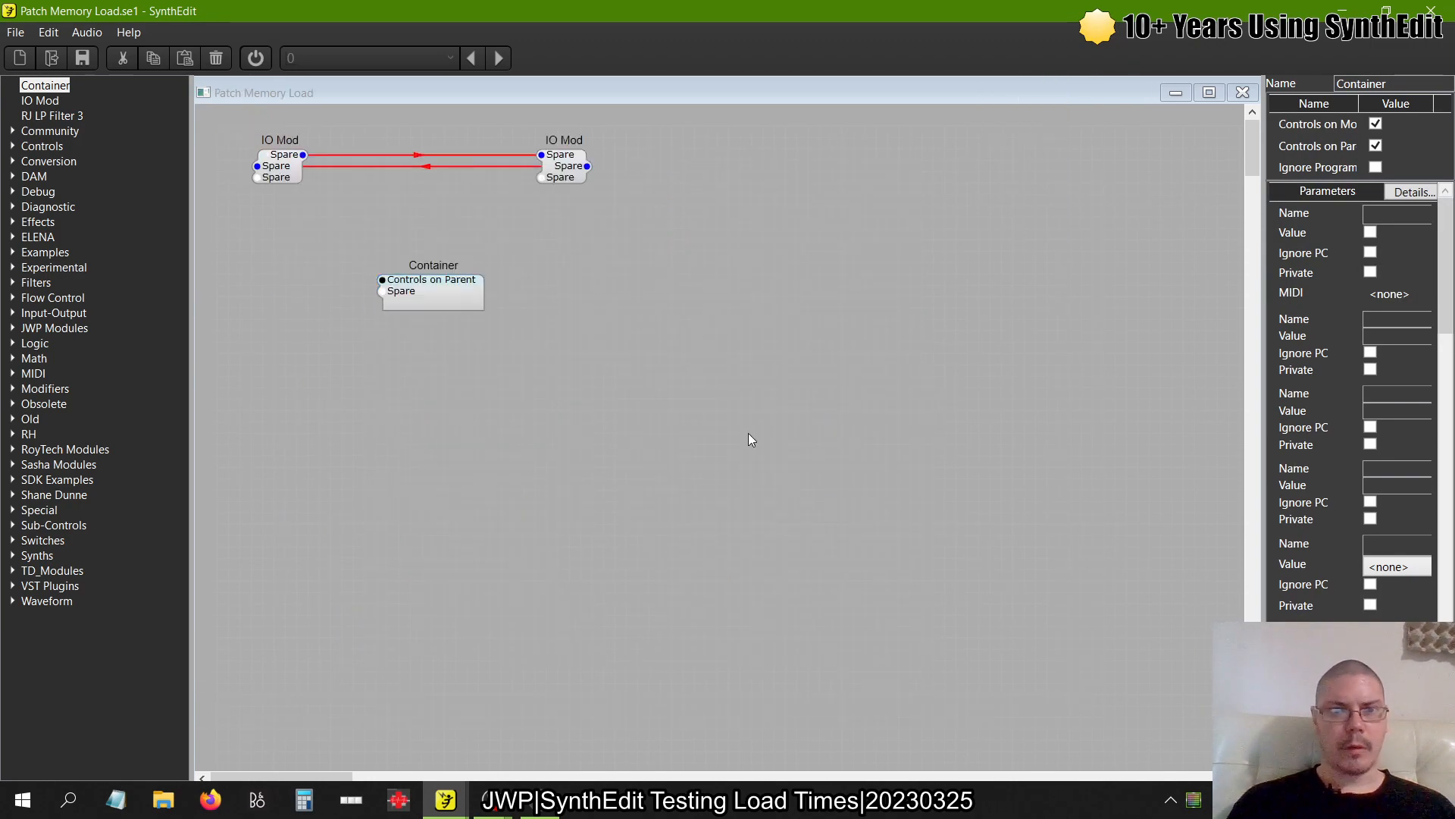
left_click(448, 289)
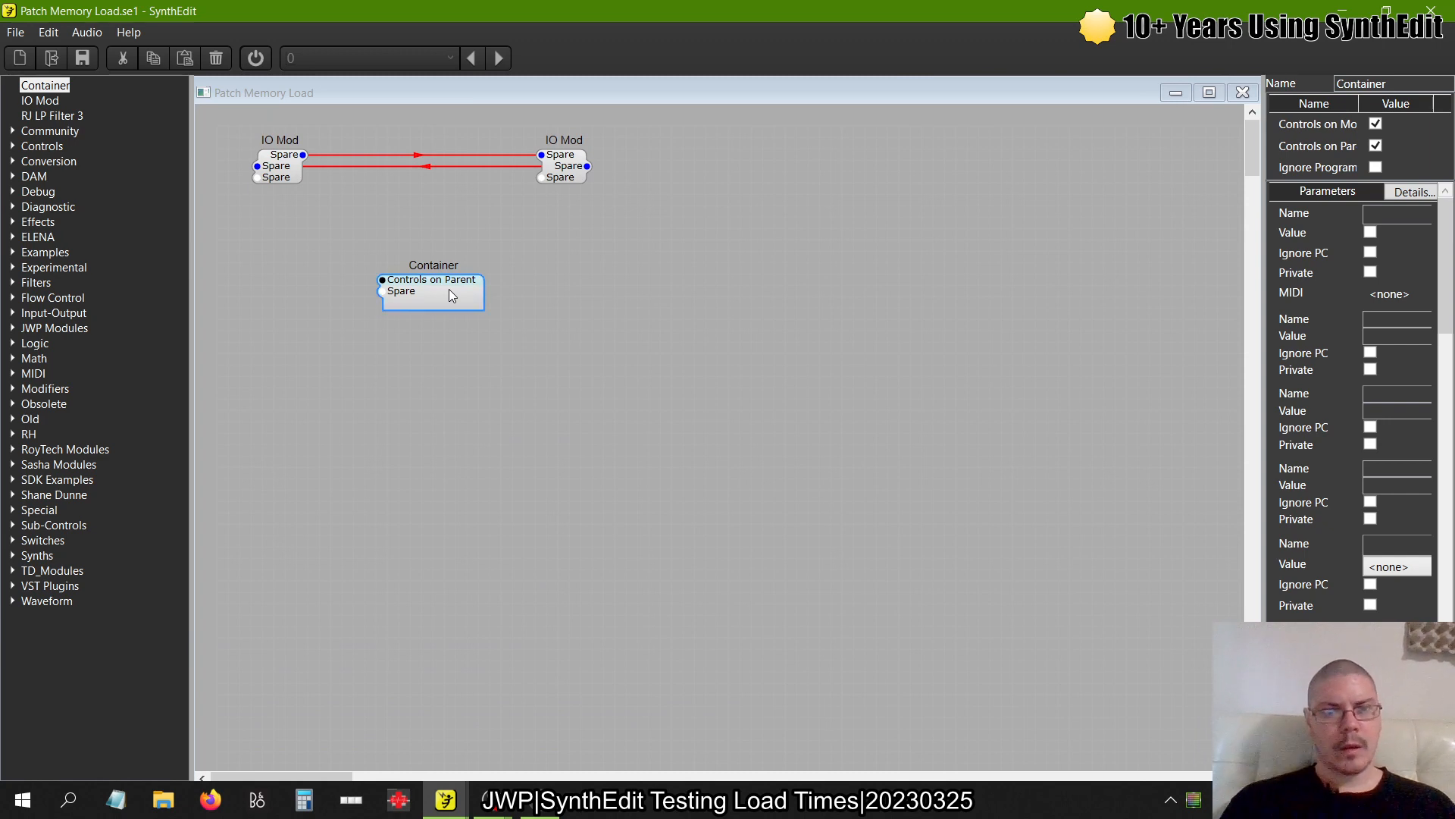
left_click_drag(448, 289, 444, 350)
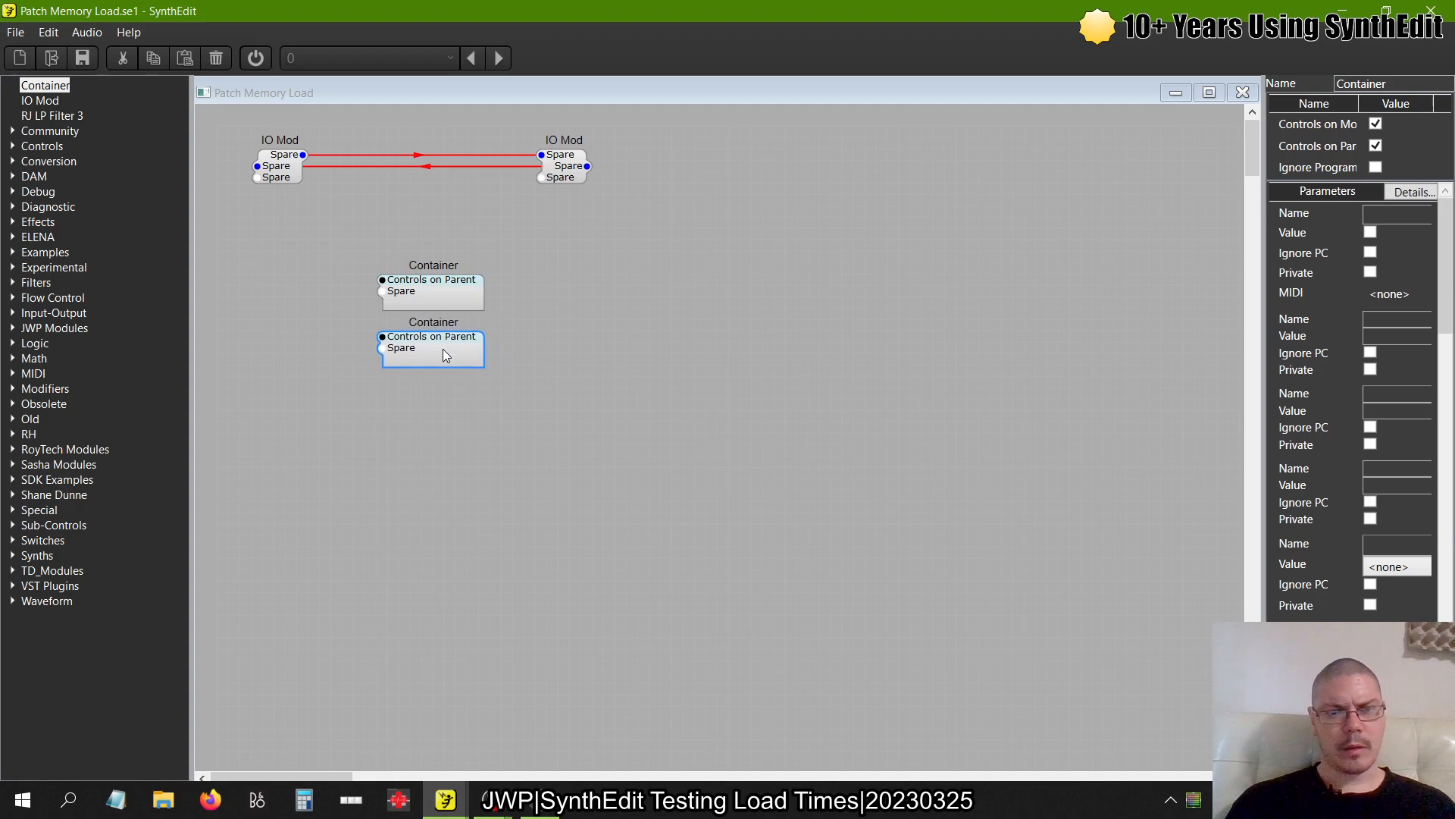
Check the upper Container's contents, then multiply the Containers into a single column of twenty
double_click(444, 296)
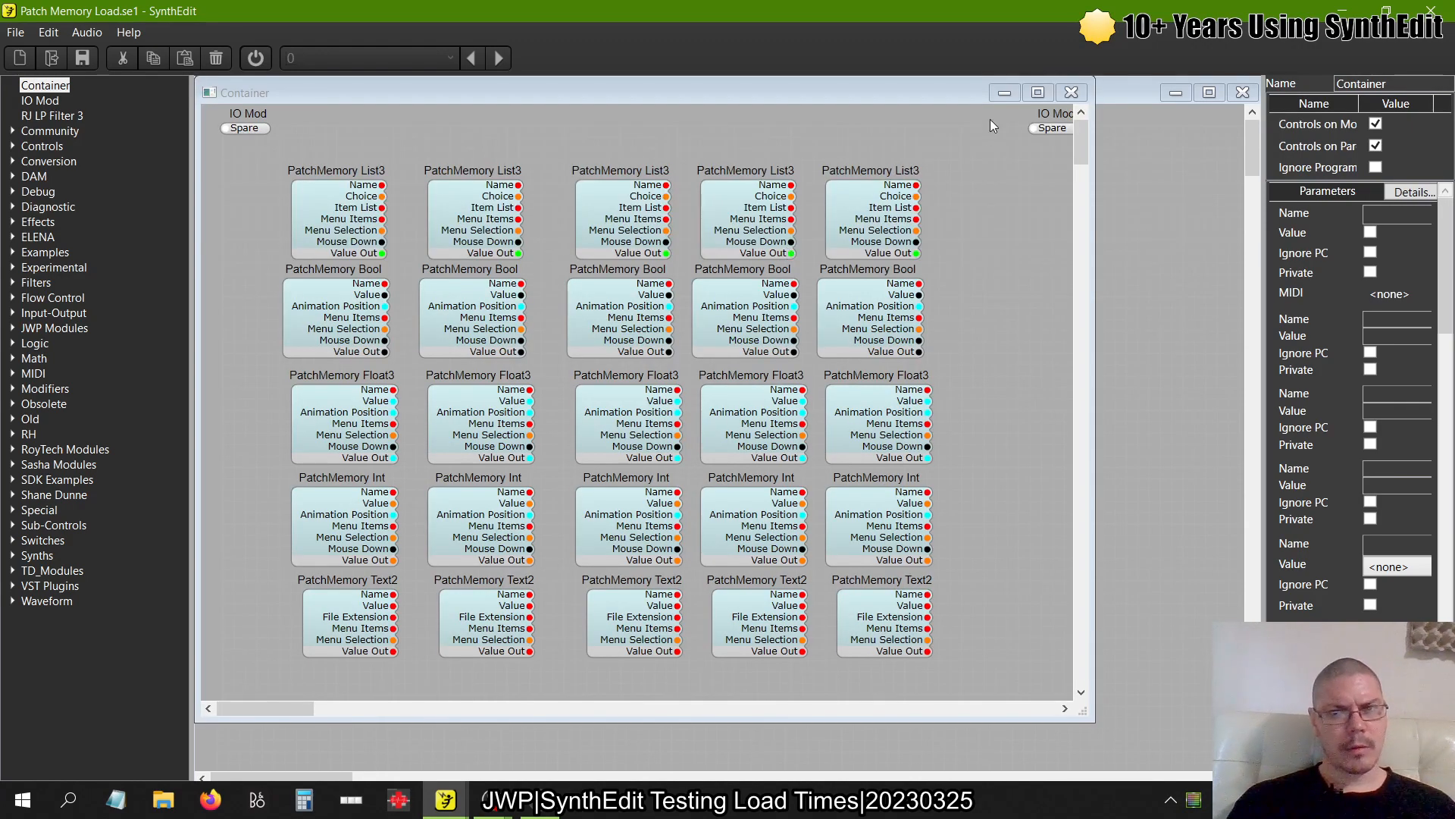
left_click(1071, 92)
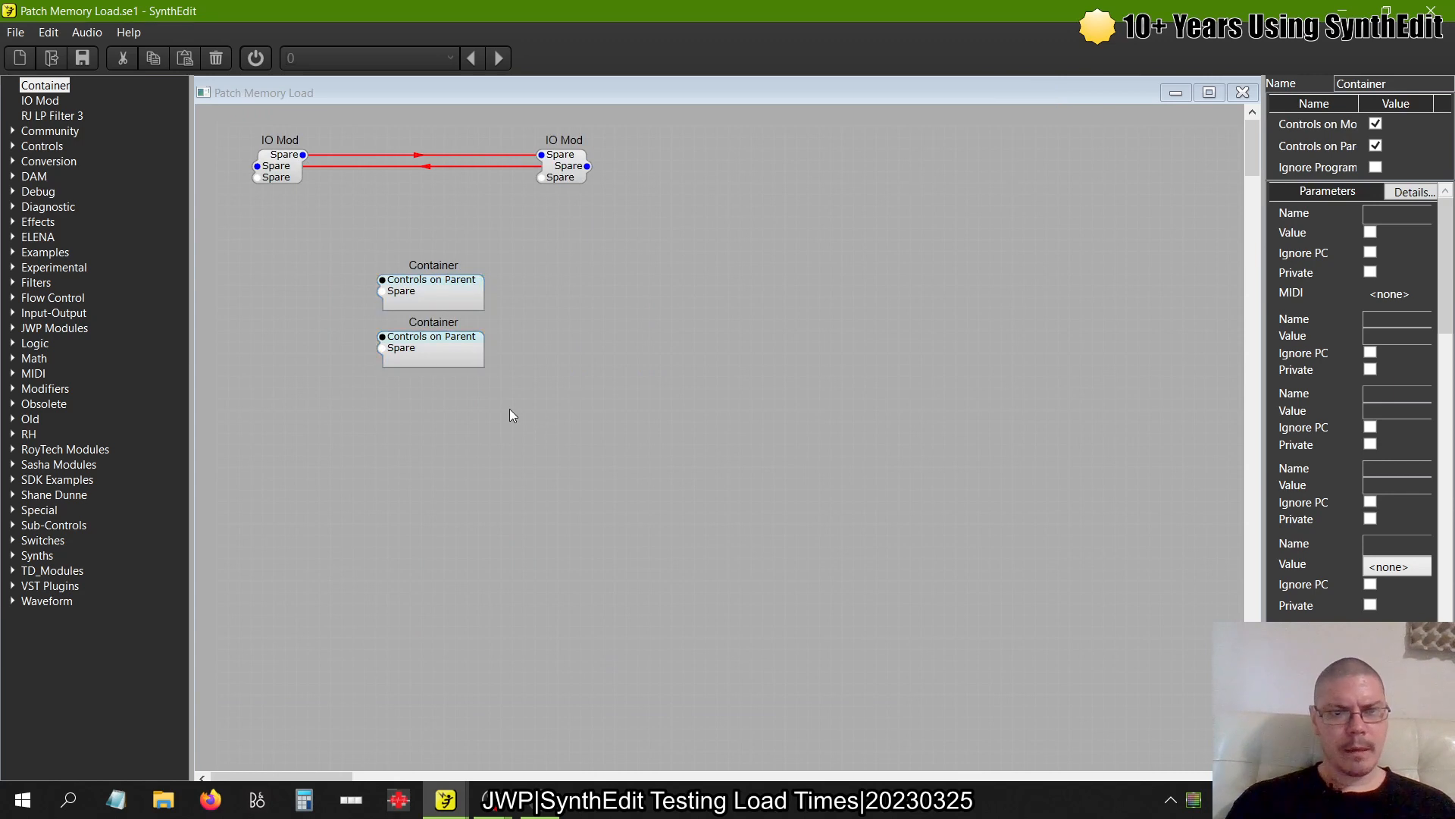
left_click_drag(466, 352, 457, 457)
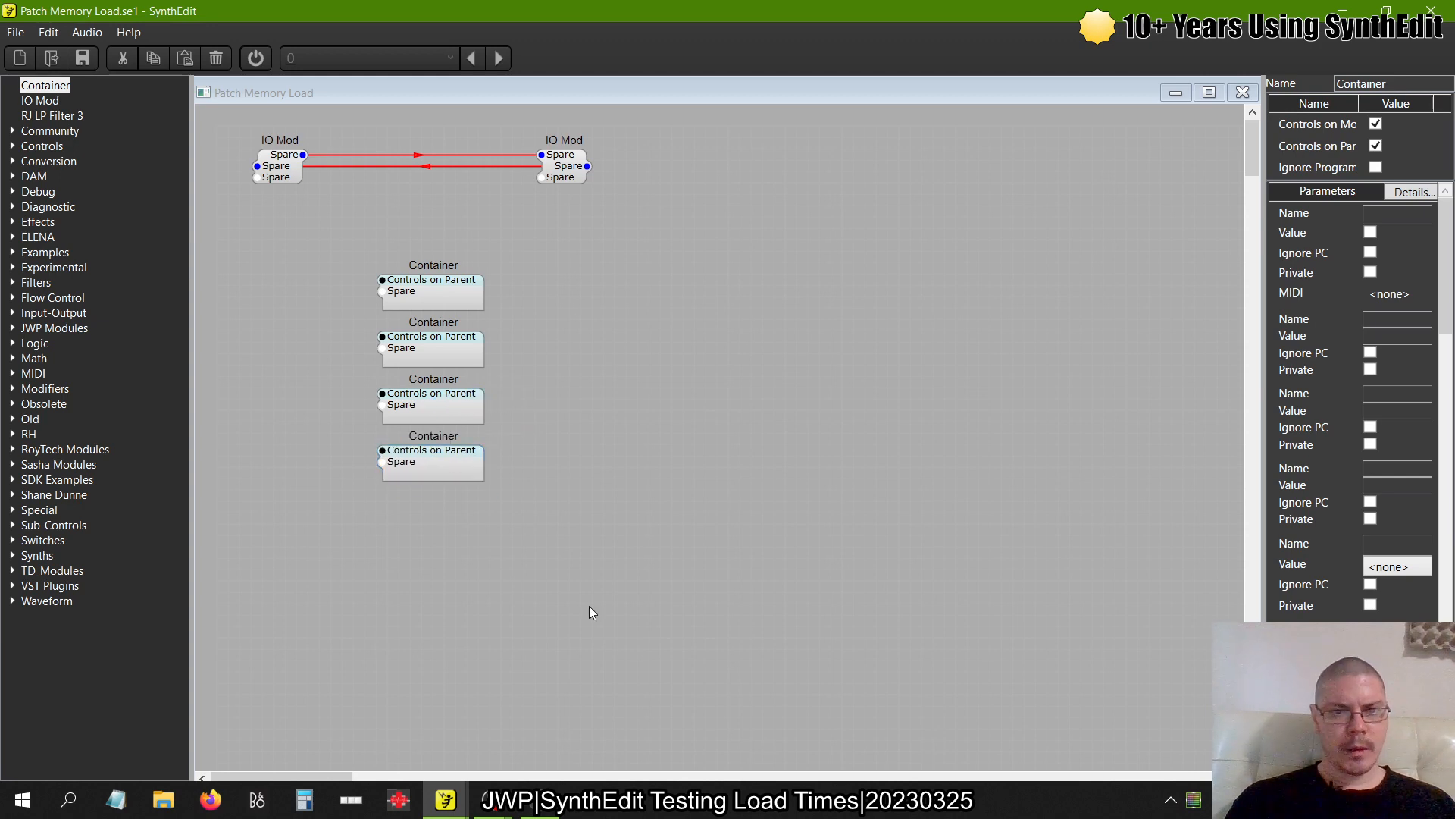
left_click_drag(589, 606, 357, 243)
left_click_drag(482, 304, 449, 519)
left_click(564, 489)
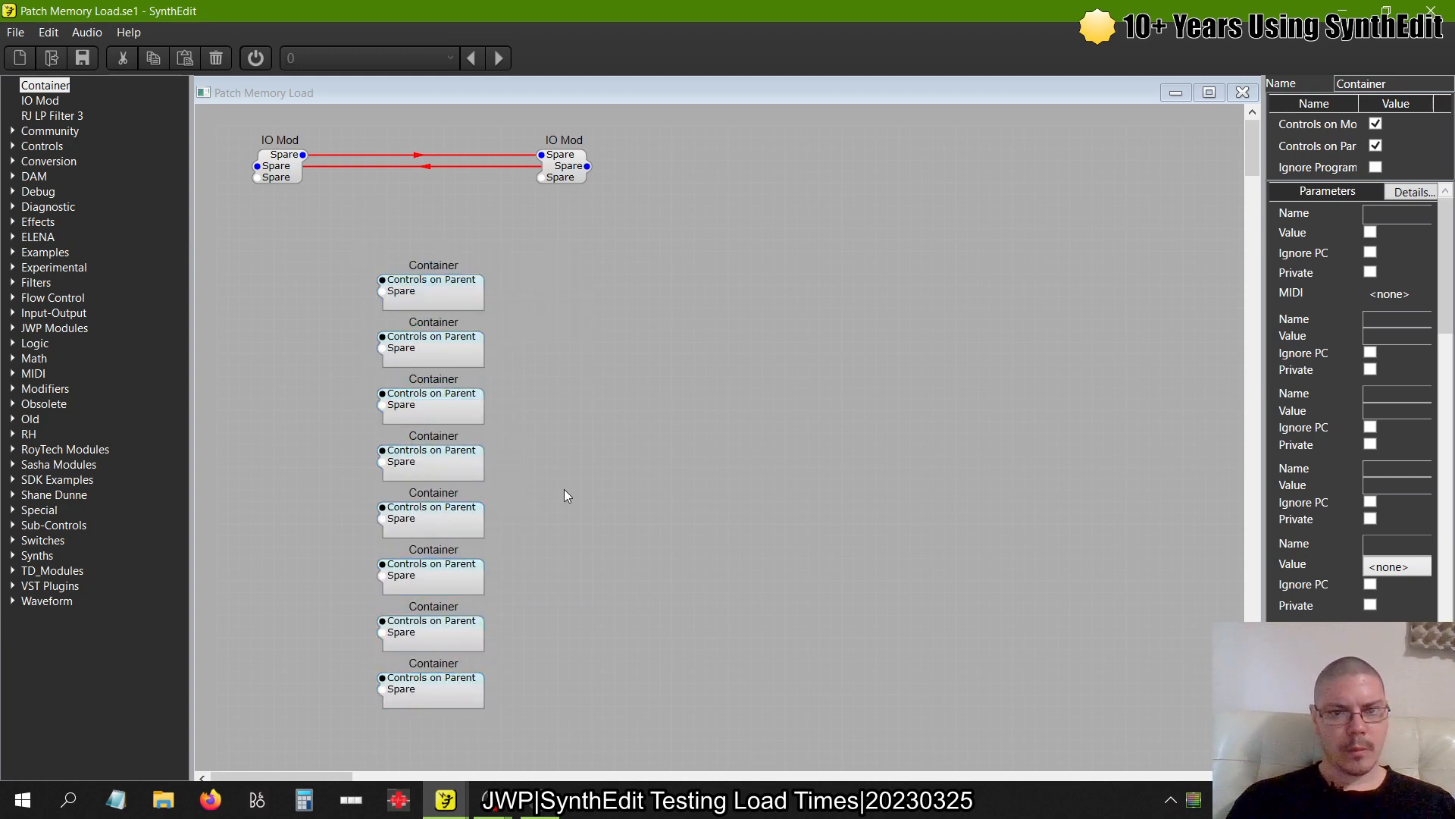
key("ctrl+v")
left_click_drag(495, 349, 545, 238)
Copy the whole column of twenty Containers, align the copy beside it as a second column, and close the Patch Memory Load window
left_click_drag(489, 150, 244, 157)
scroll(433, 617, "down", 5)
key("ctrl+c")
key("ctrl+v")
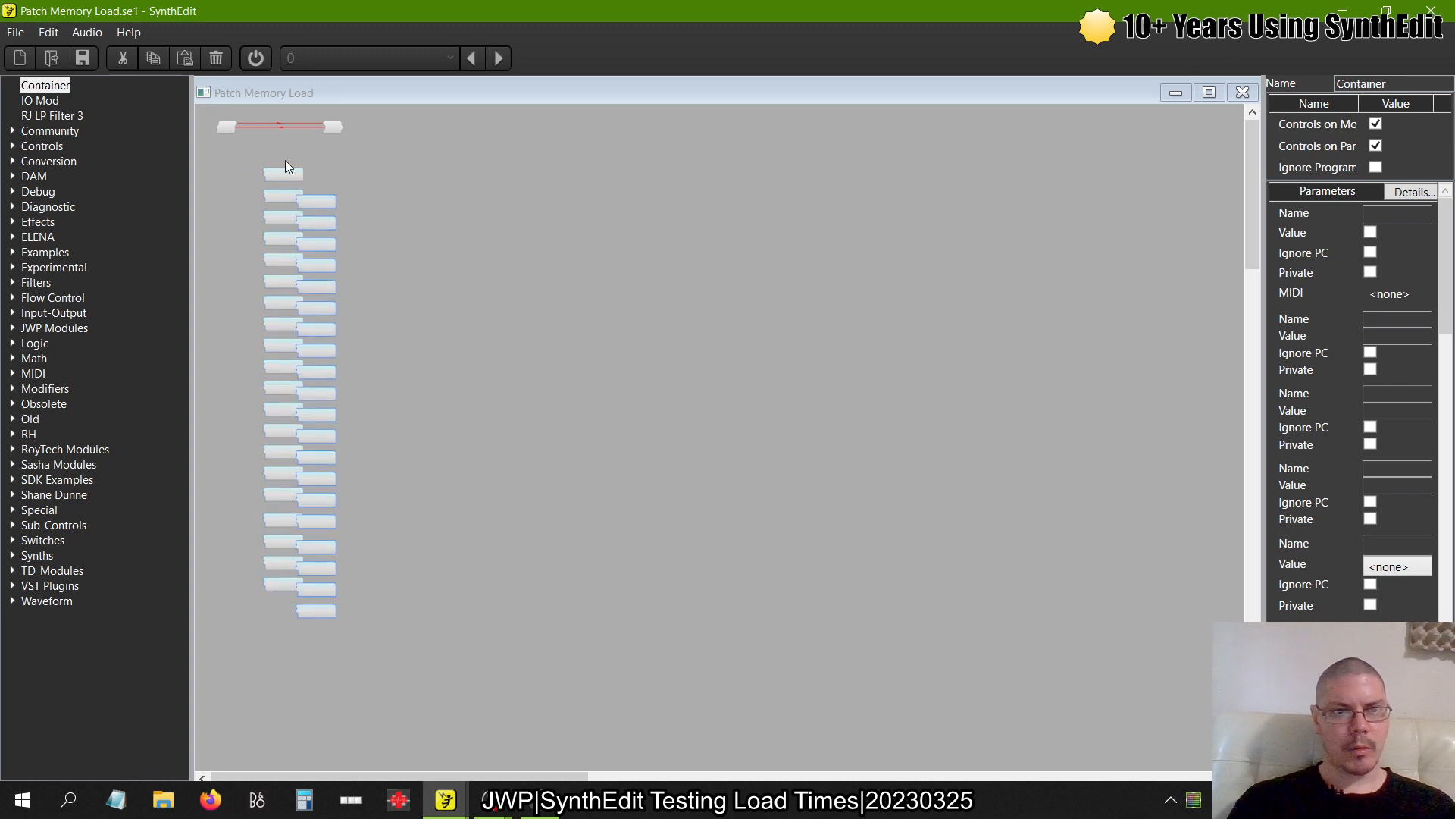
left_click_drag(311, 201, 334, 176)
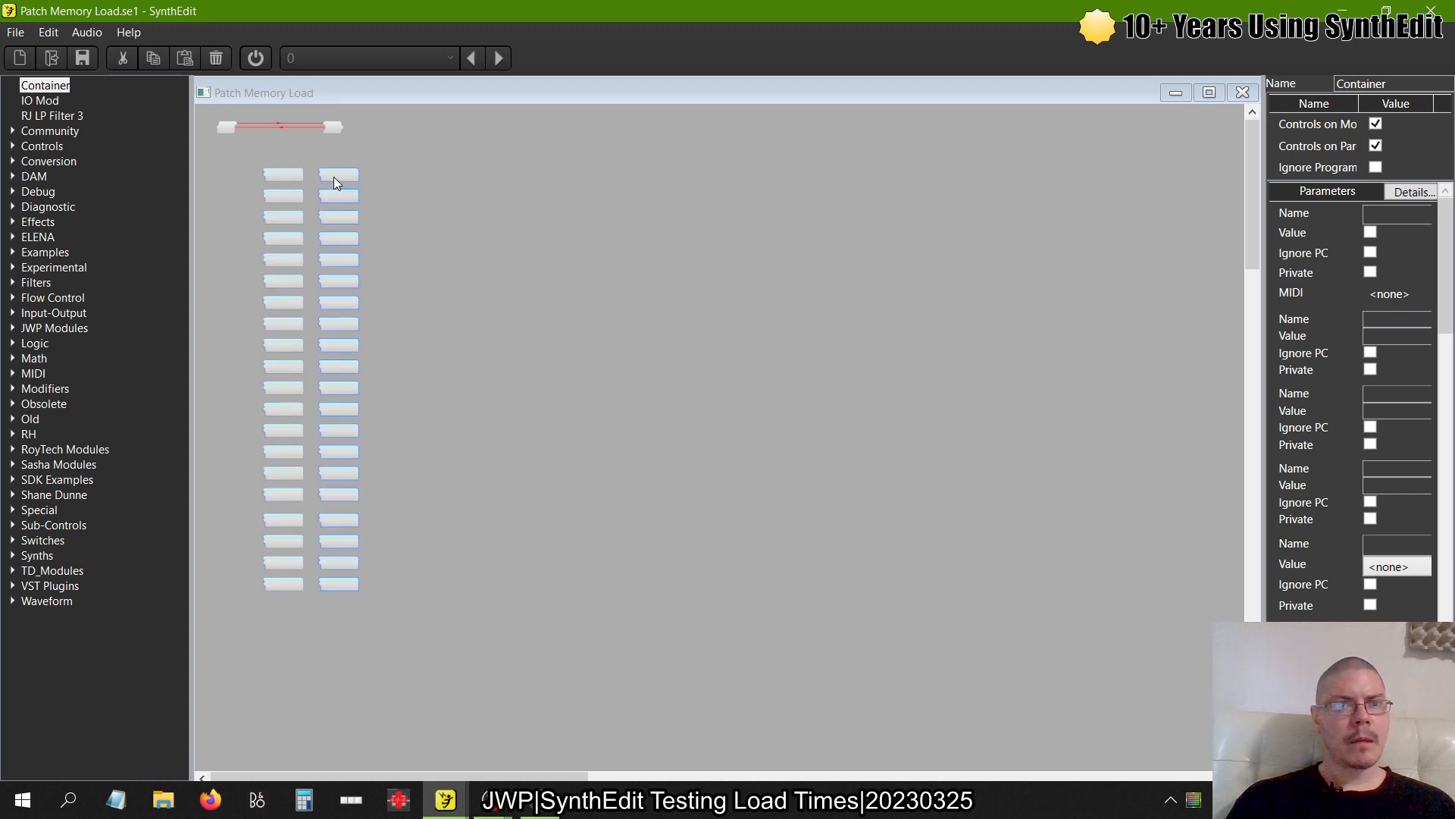
left_click(631, 212)
left_click(1241, 94)
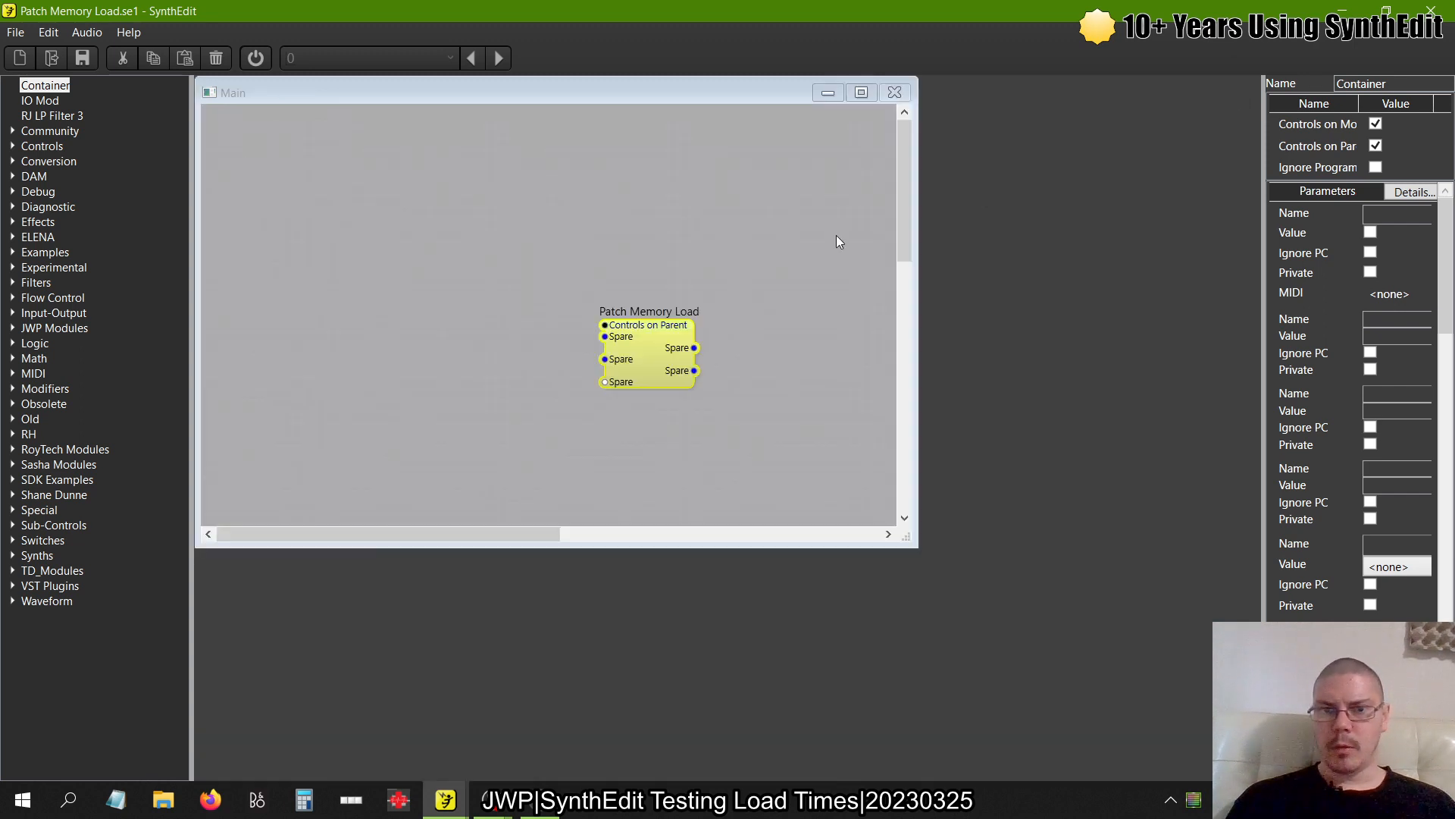
Examine the Patch Memory Load container's full parameter details in a maximized window, then close it
right_click(658, 373)
left_click(635, 356)
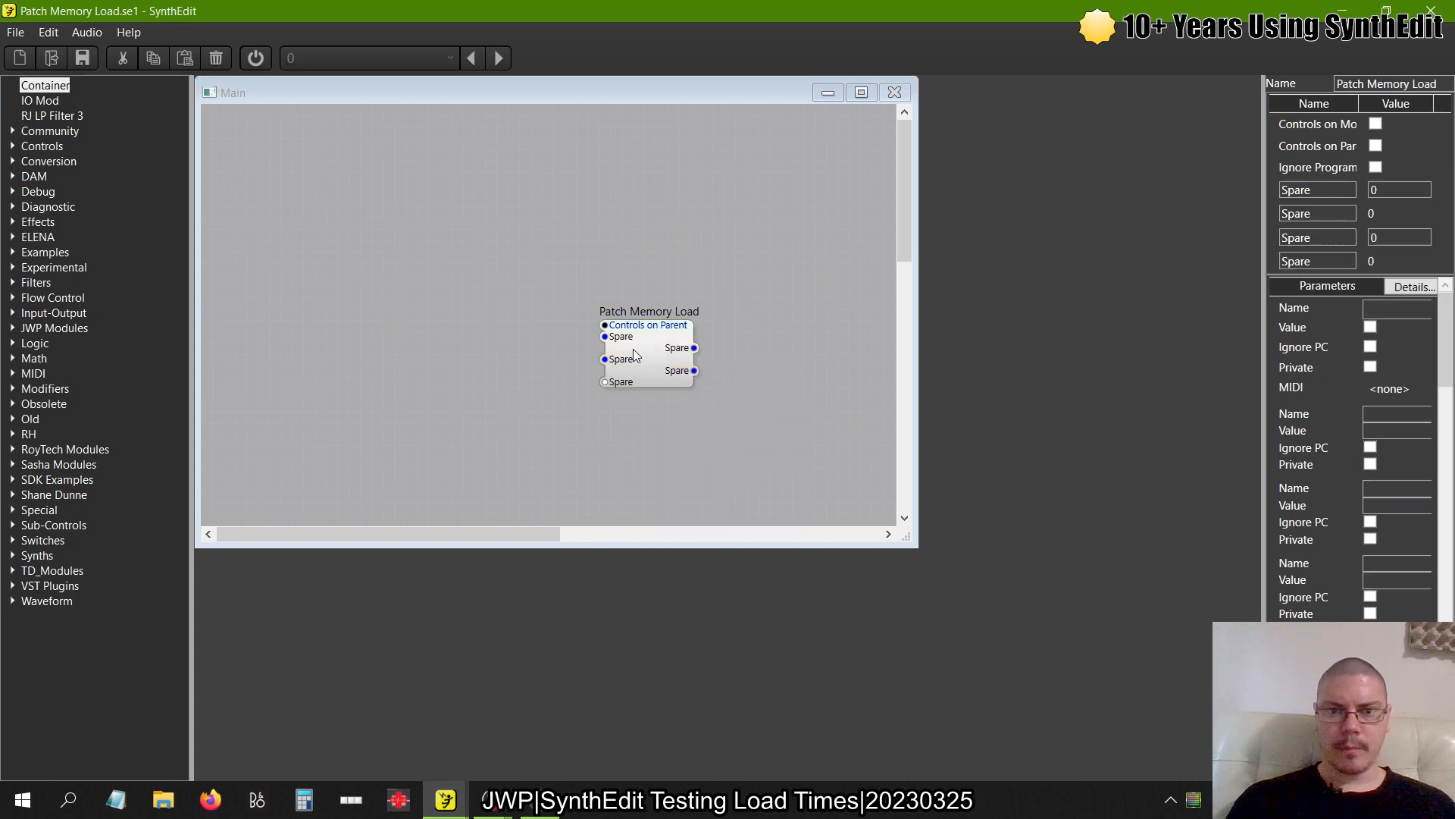
left_click(635, 356)
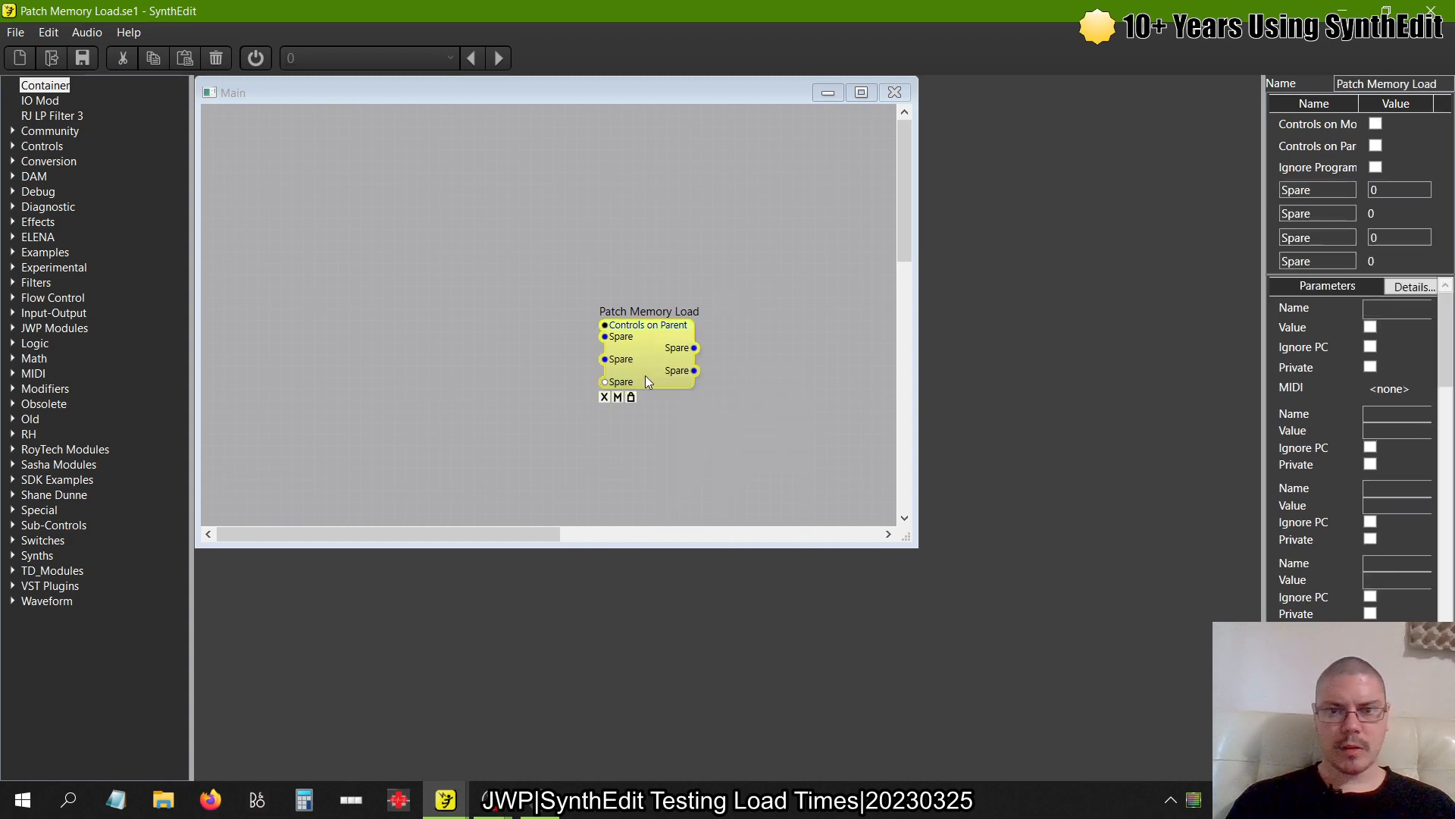
left_click(1411, 288)
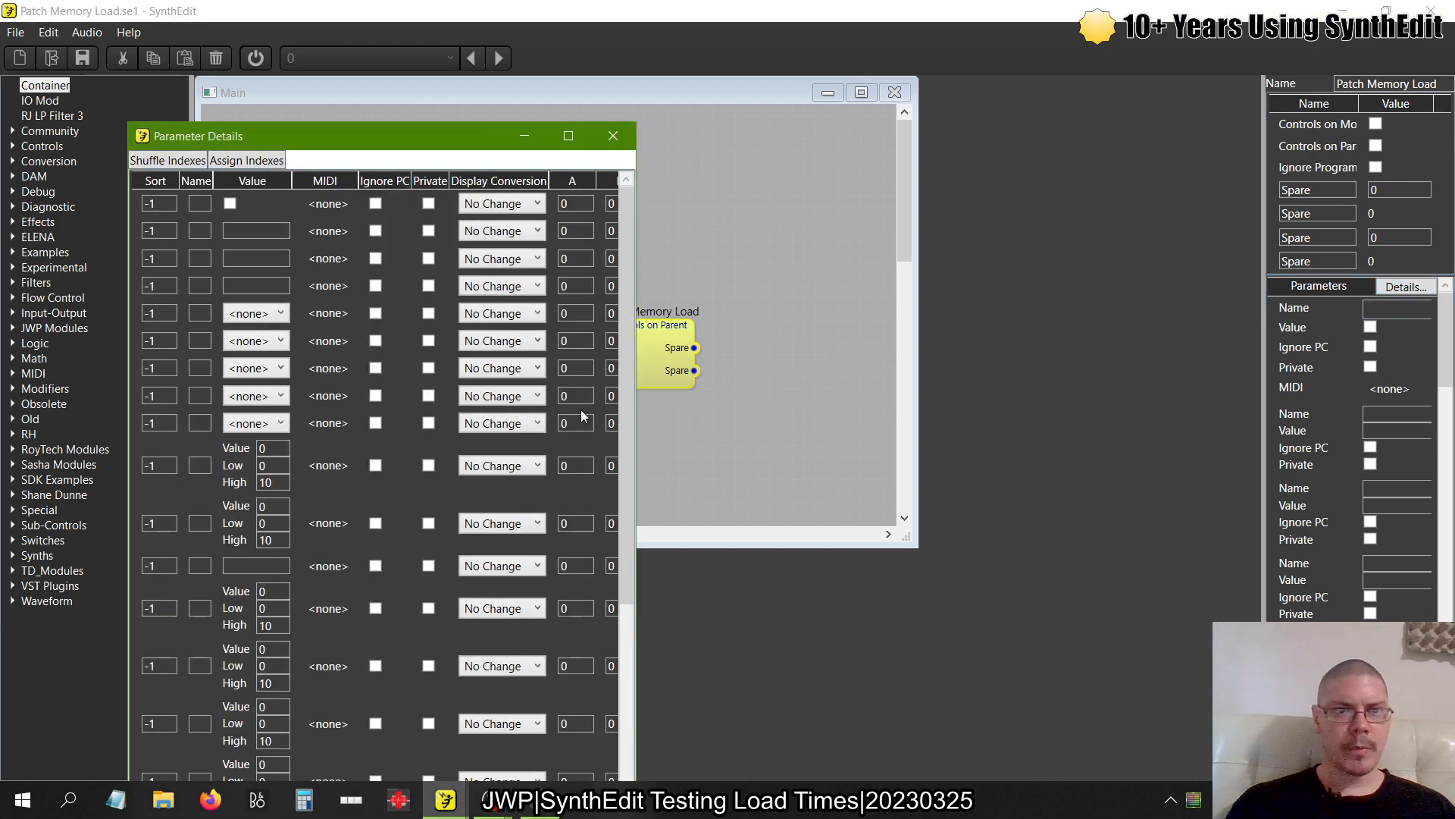
double_click(440, 146)
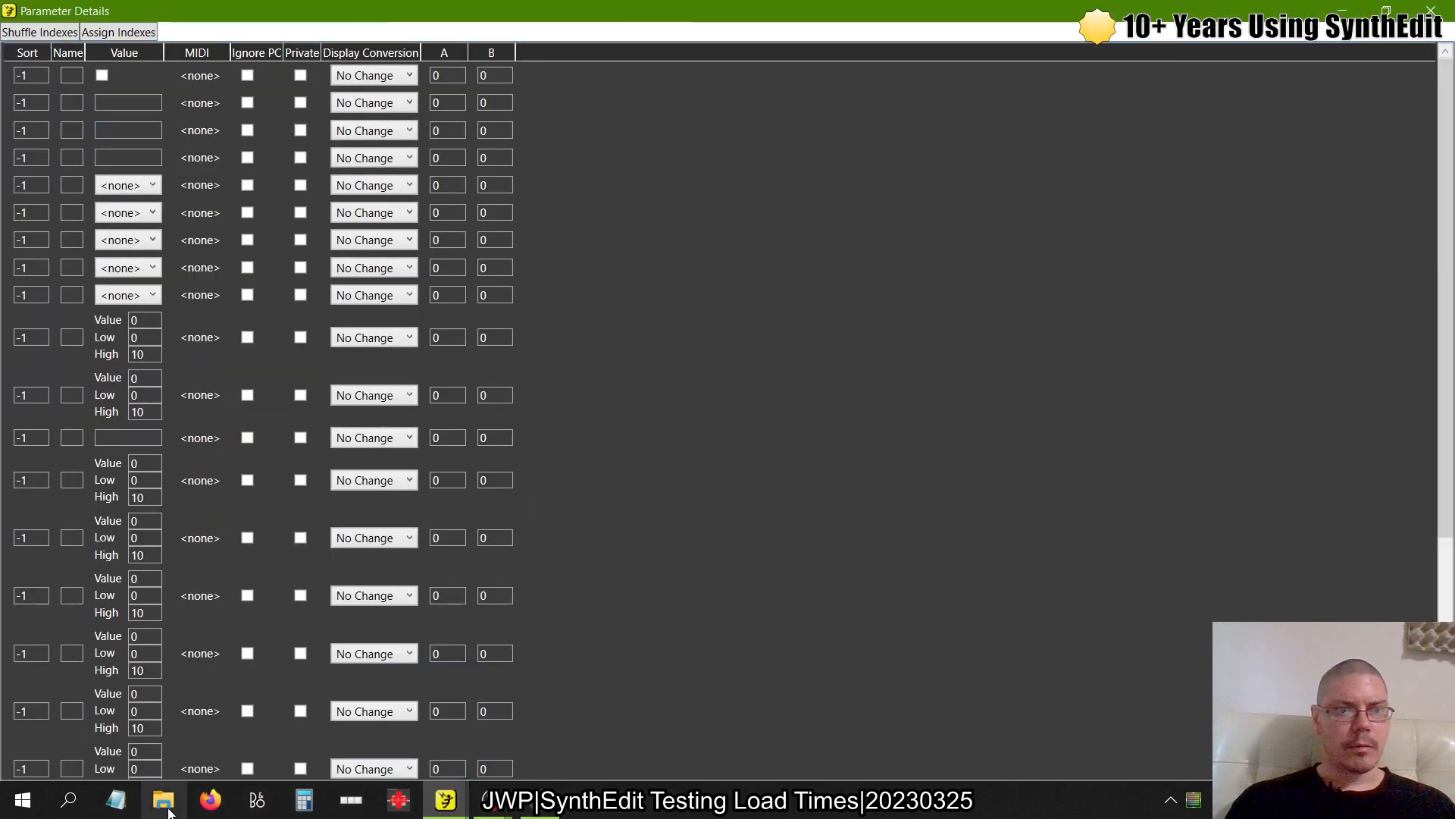
left_click_drag(1453, 173, 1453, 417)
left_click_drag(1454, 512, 1386, 10)
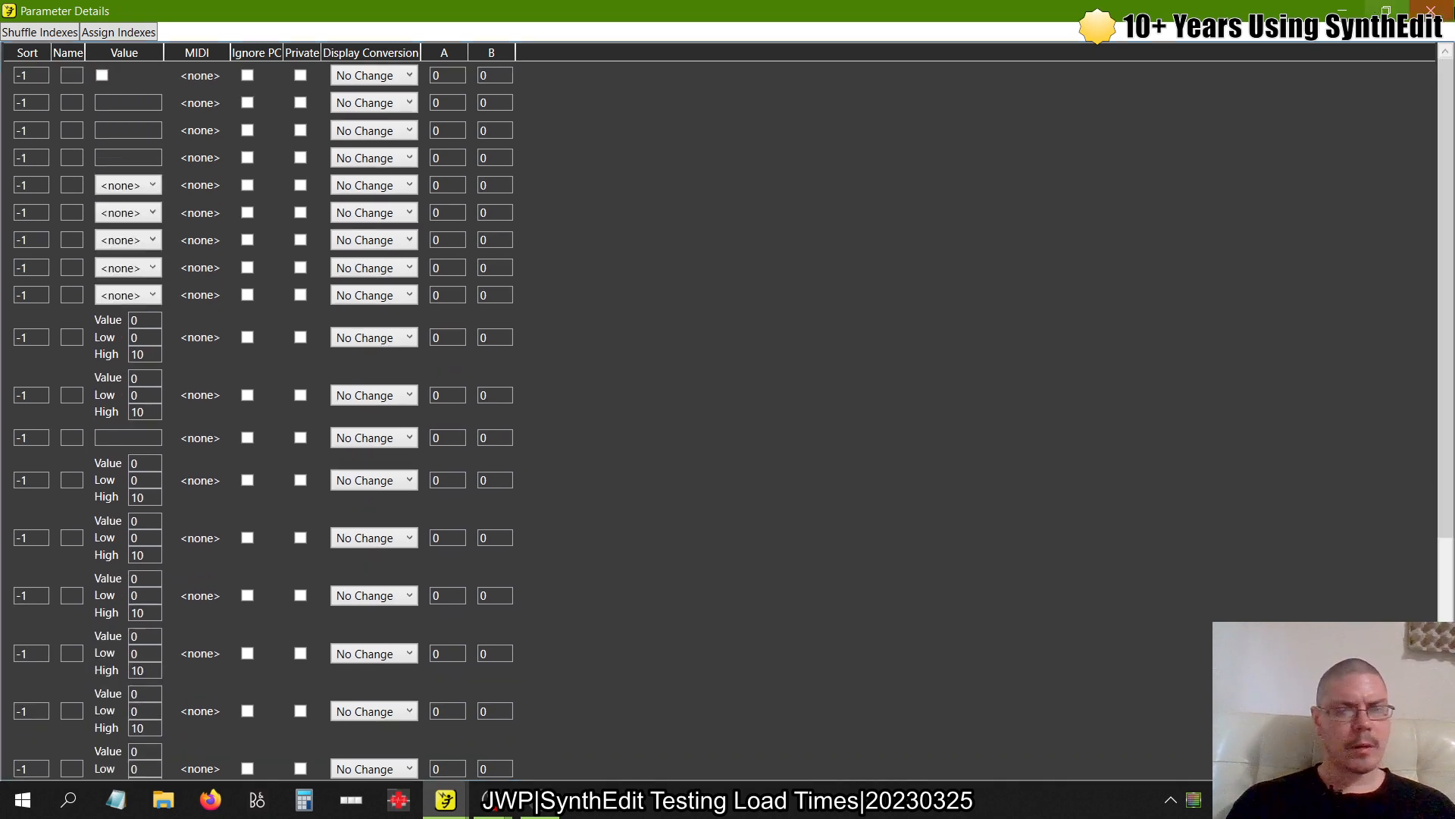
left_click(1431, 11)
Inspect the properties of one Container in the second column inside Patch Memory Load, then return to the Main view
double_click(668, 345)
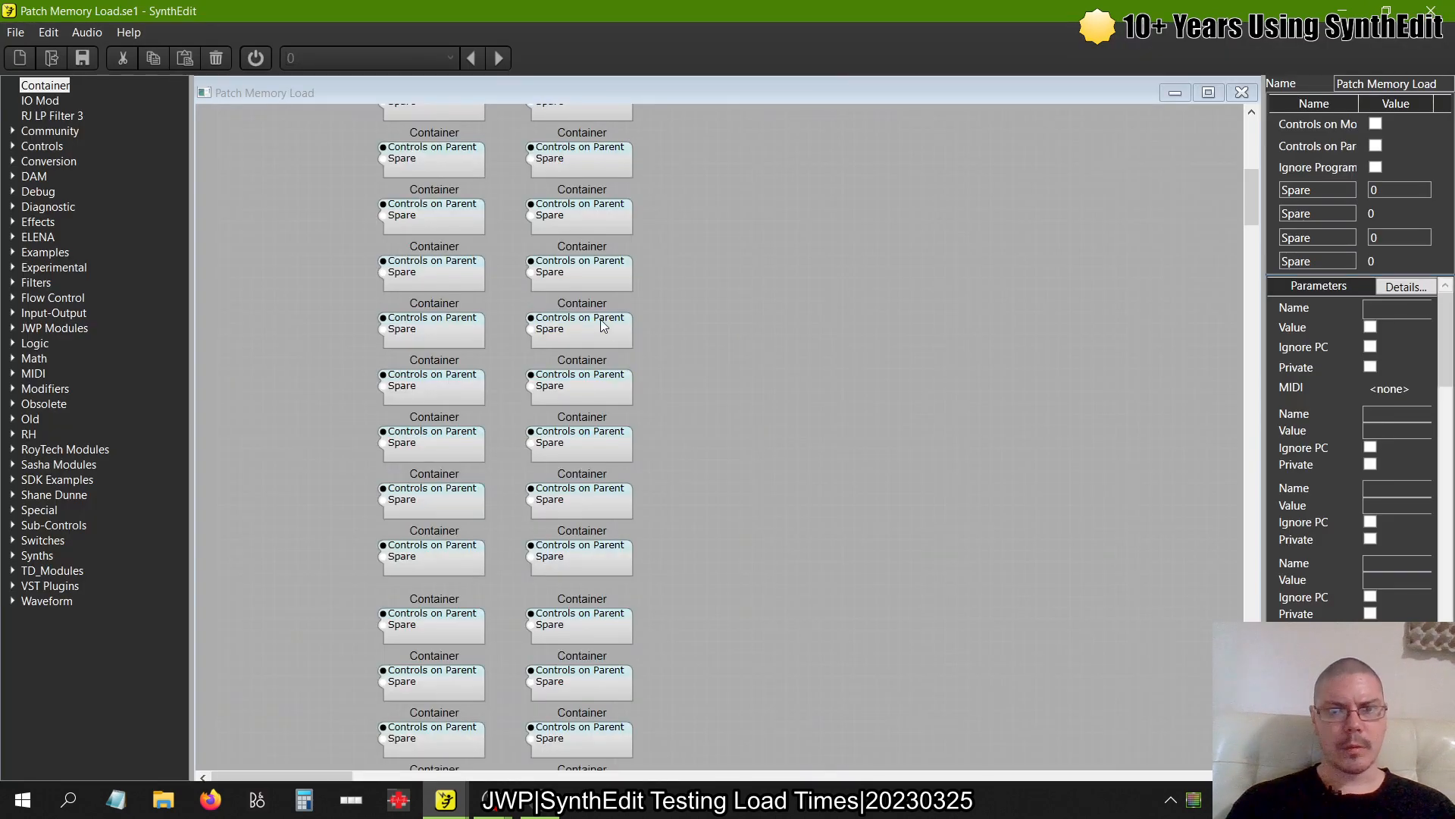
left_click(608, 271)
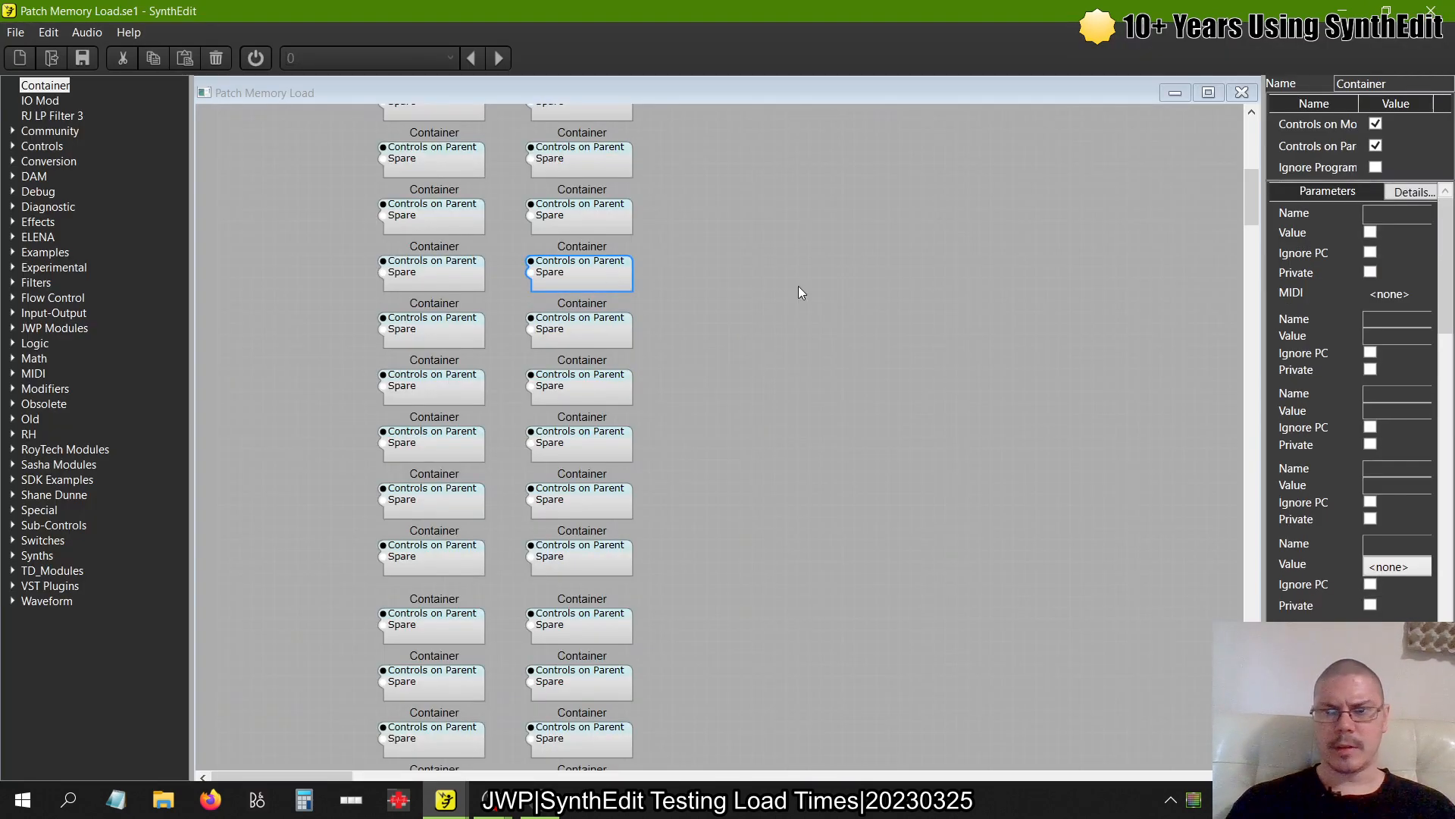
left_click(1241, 93)
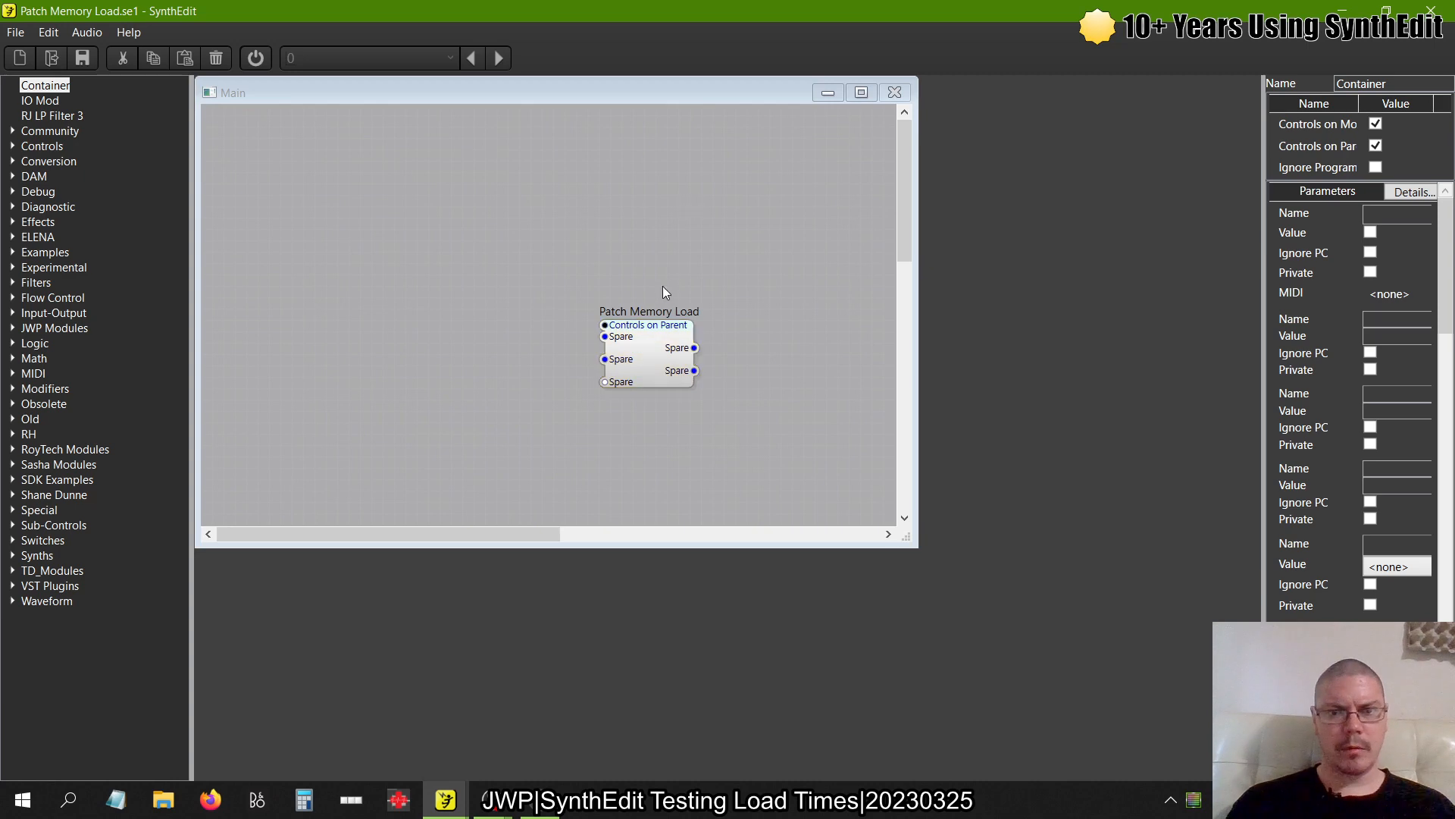
Reopen the Patch Memory Load container's parameter details at full size, look through the list, and close it
left_click(658, 379)
left_click(1412, 287)
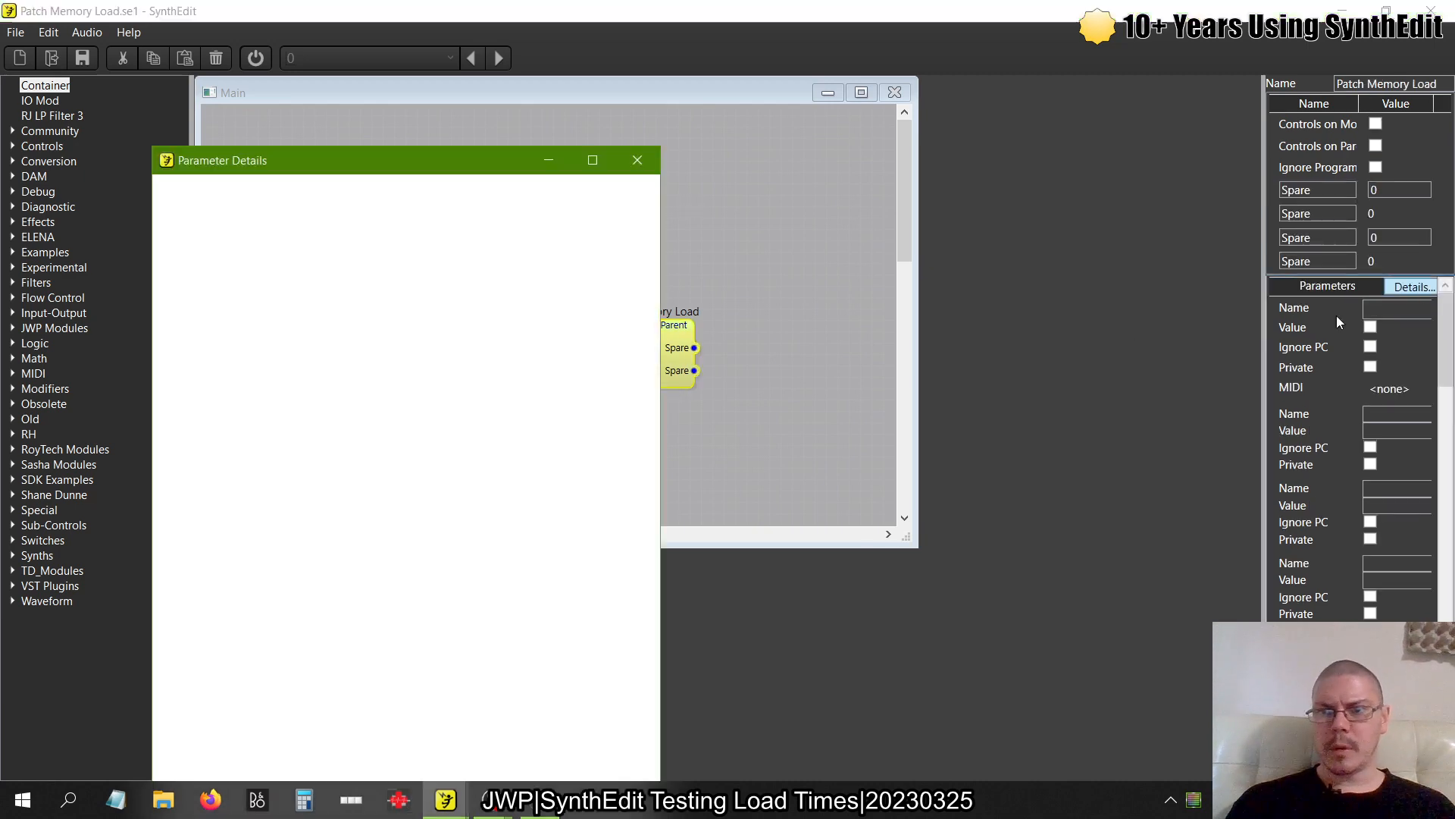
left_click(592, 160)
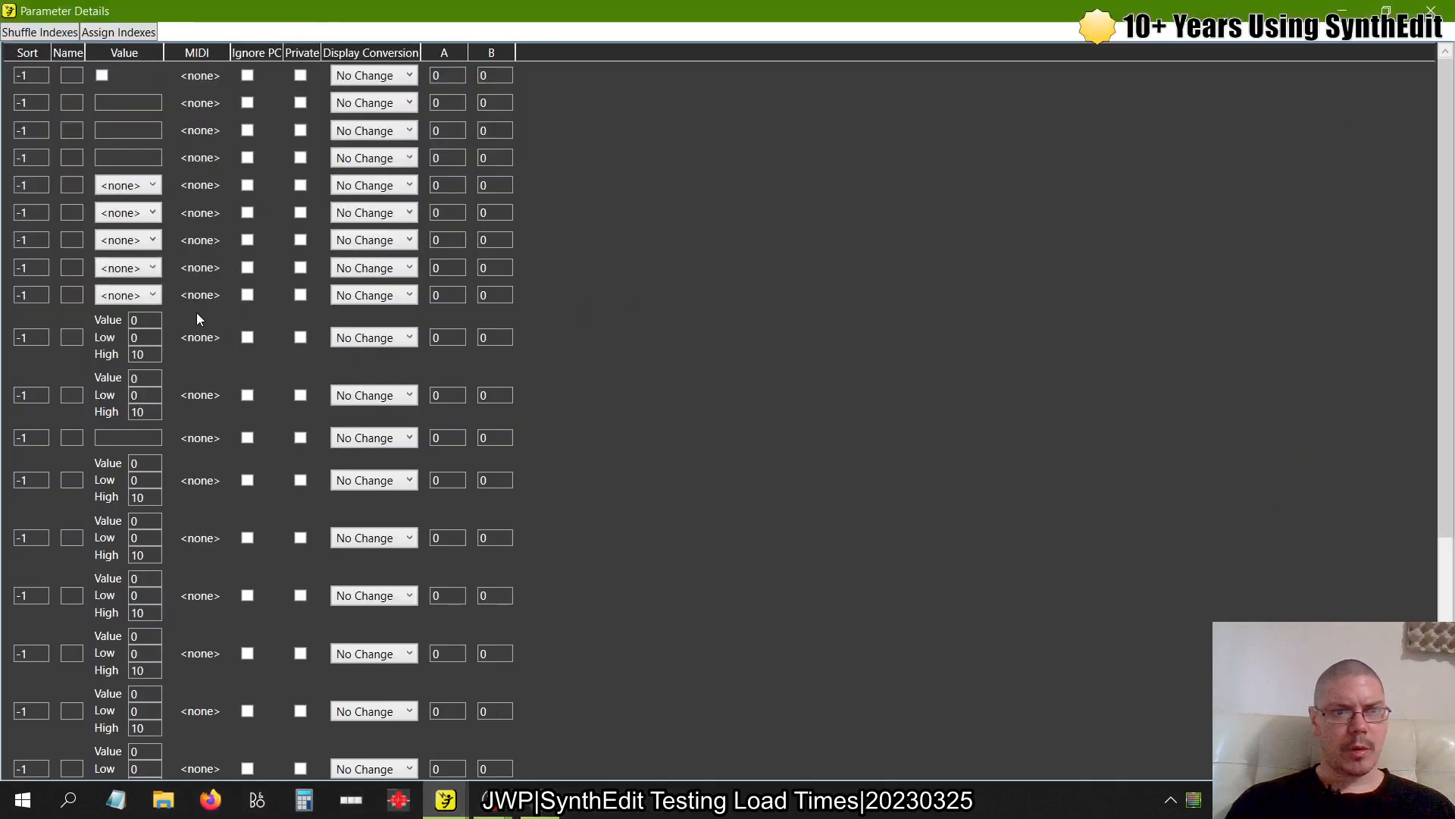
scroll(197, 313, "down", 3)
scroll(198, 318, "down", 5)
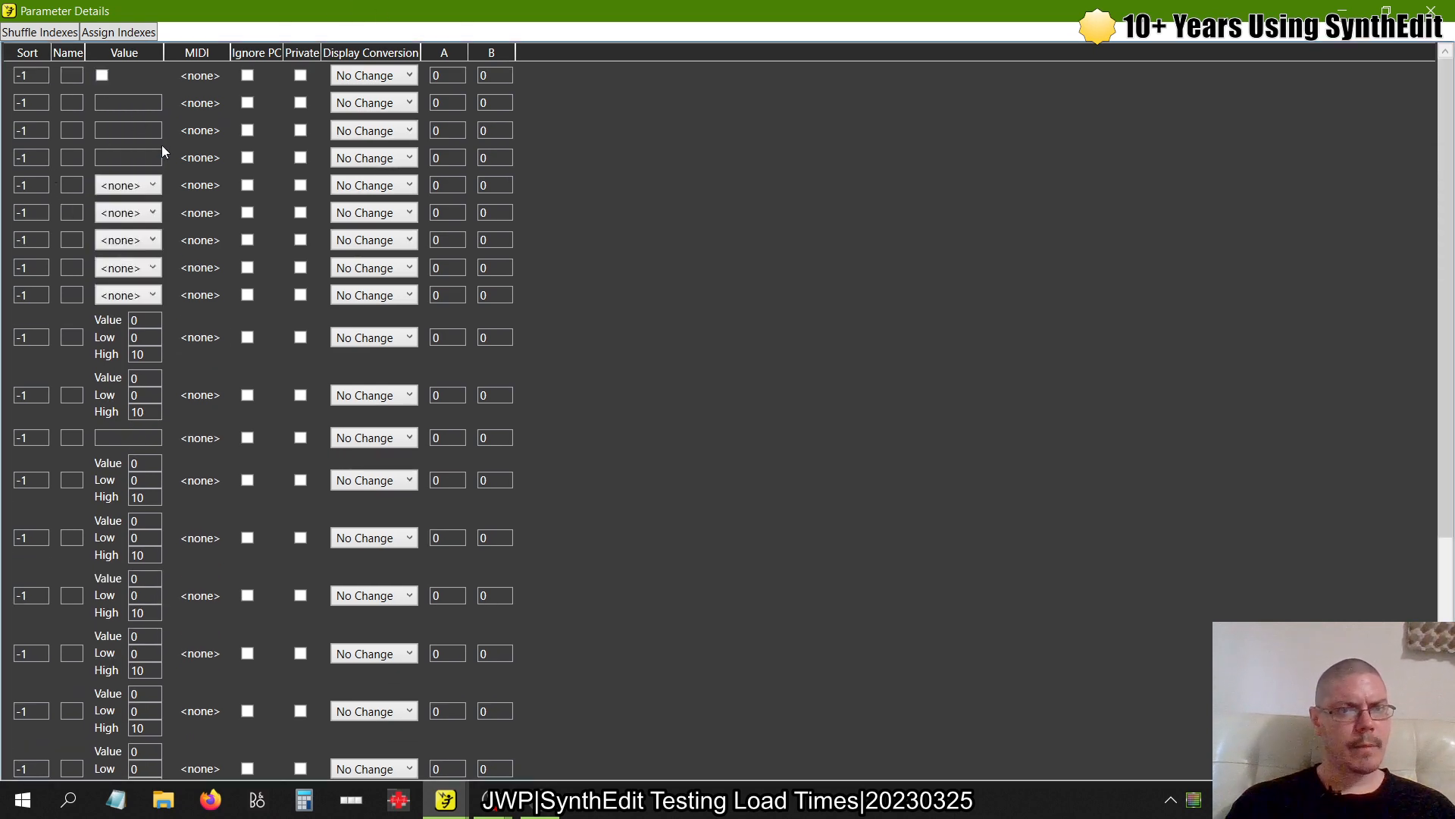
scroll(163, 151, "down", 4)
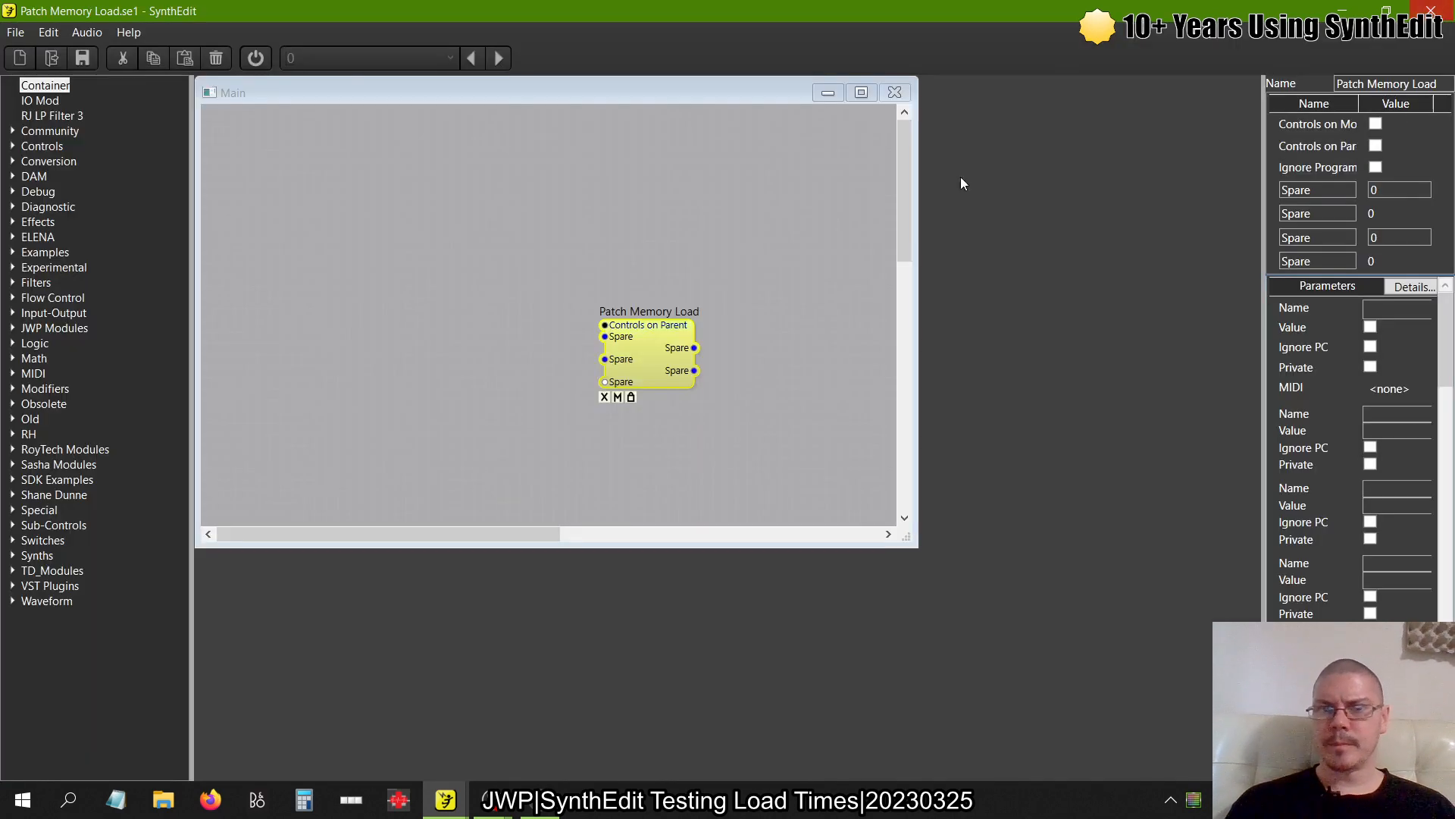
left_click(1431, 10)
Compare the parameter details of the inner Containers with those of the Patch Memory Load container, closing each list after viewing
double_click(676, 332)
left_click(604, 316)
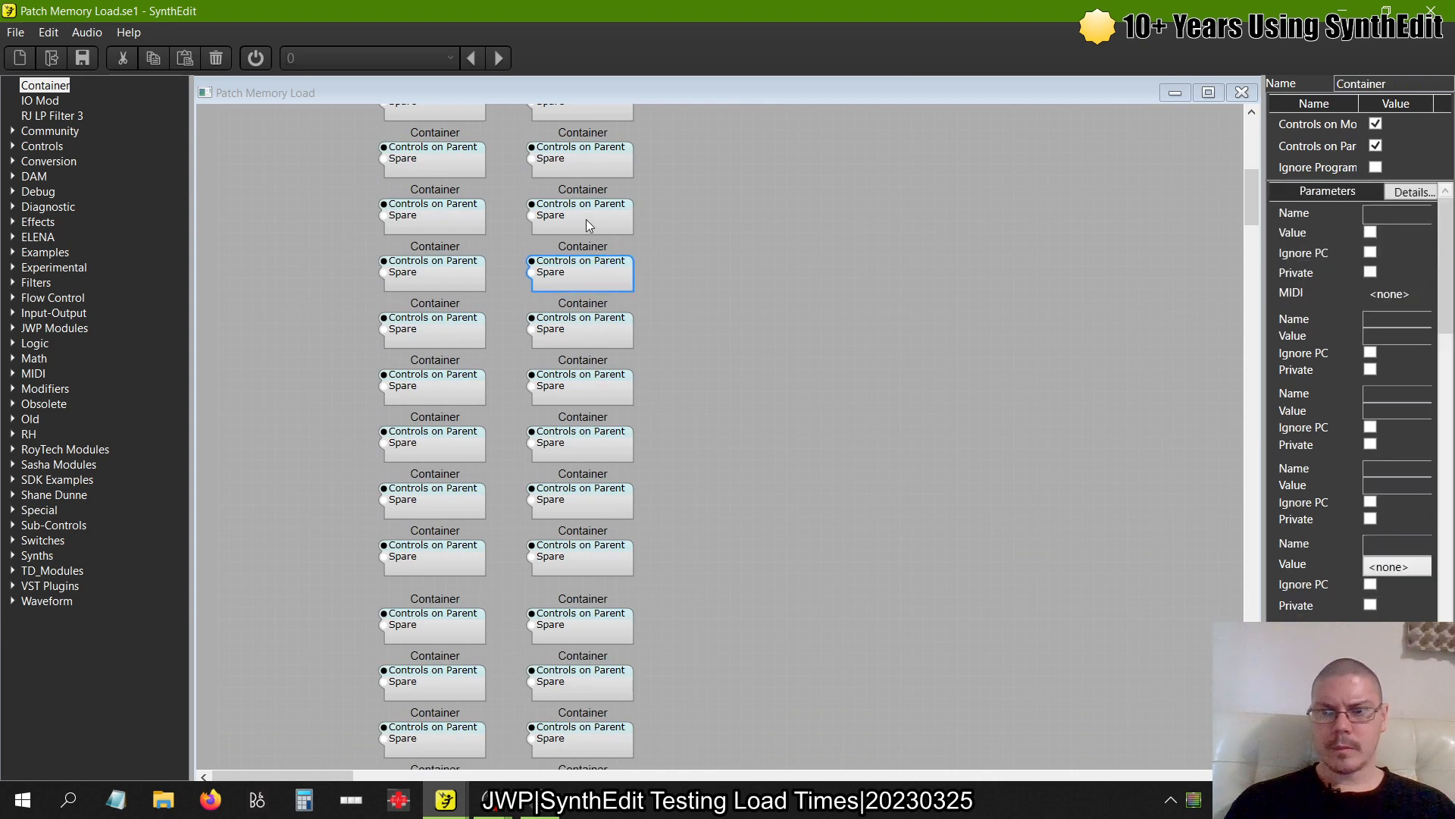
left_click(1415, 192)
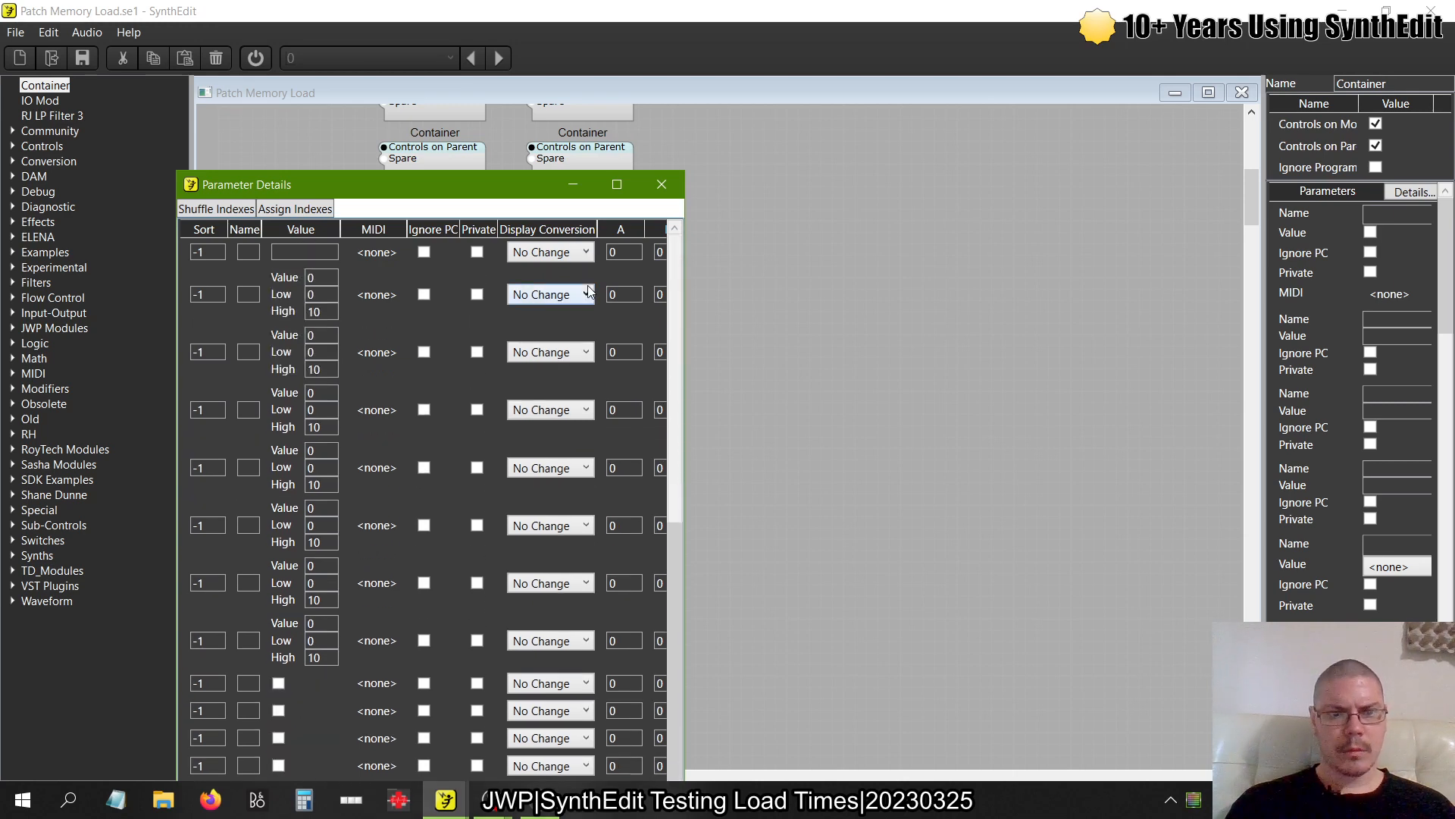
left_click(662, 185)
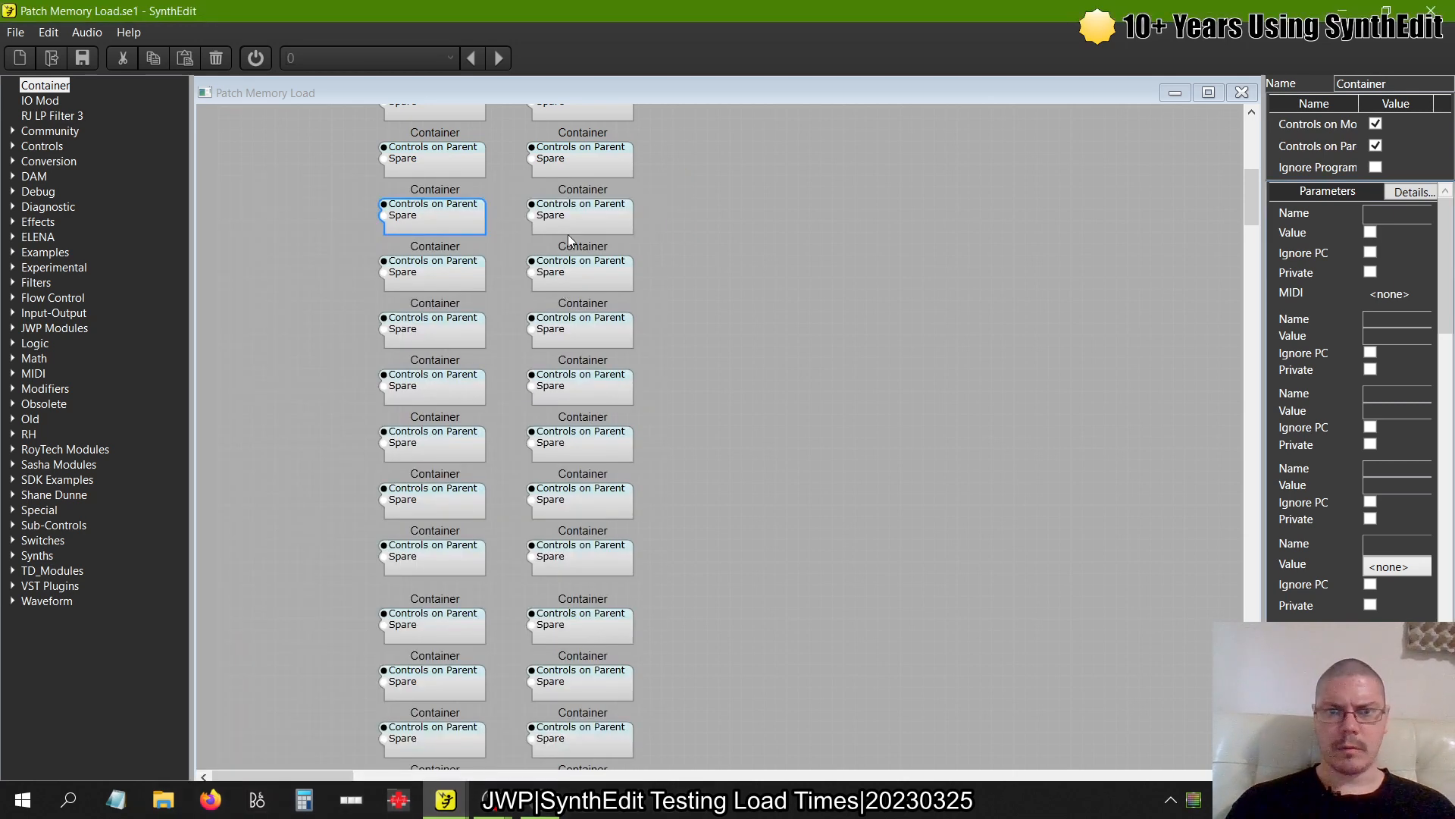
left_click(1415, 192)
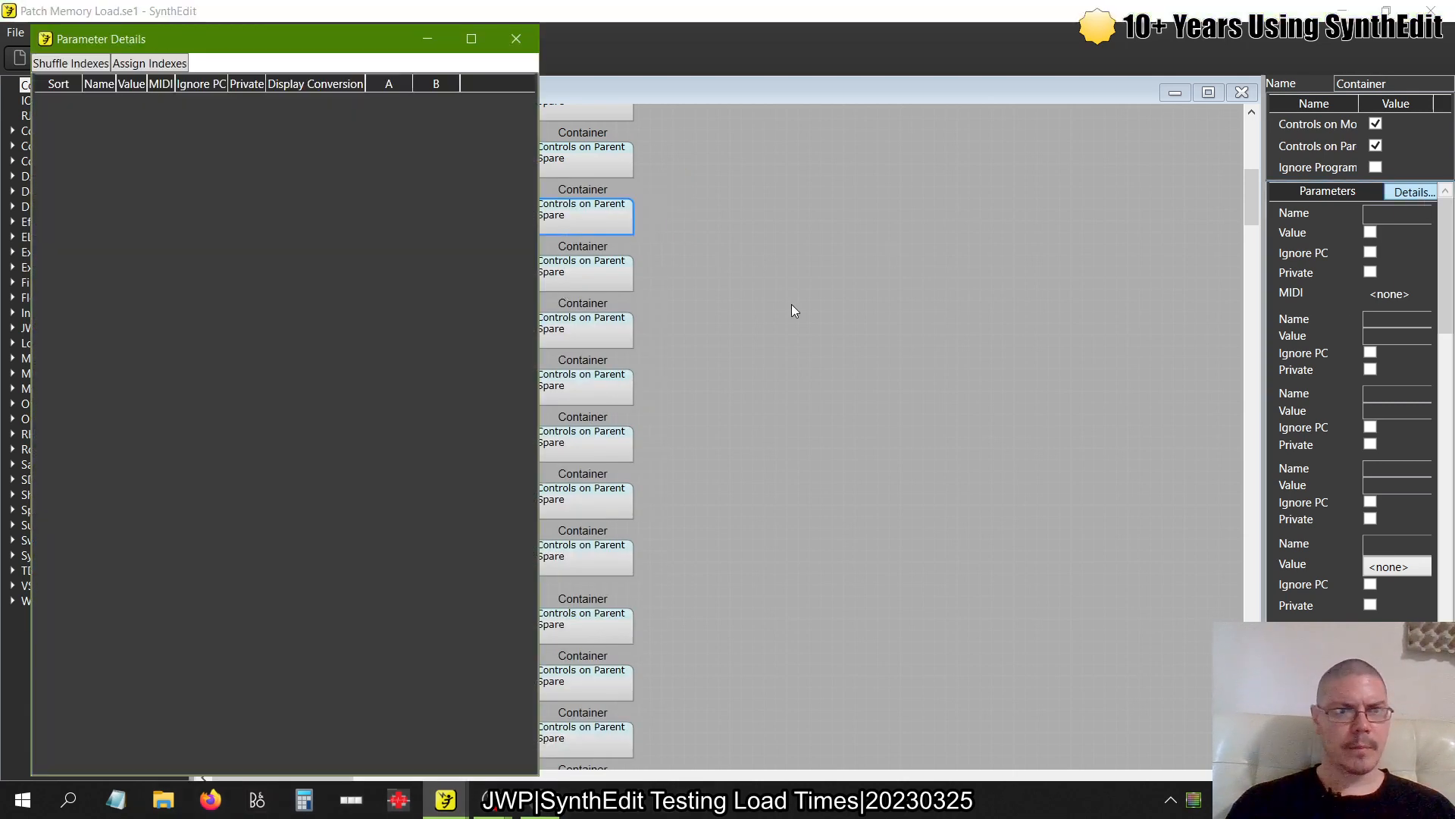
left_click(515, 41)
left_click(1240, 94)
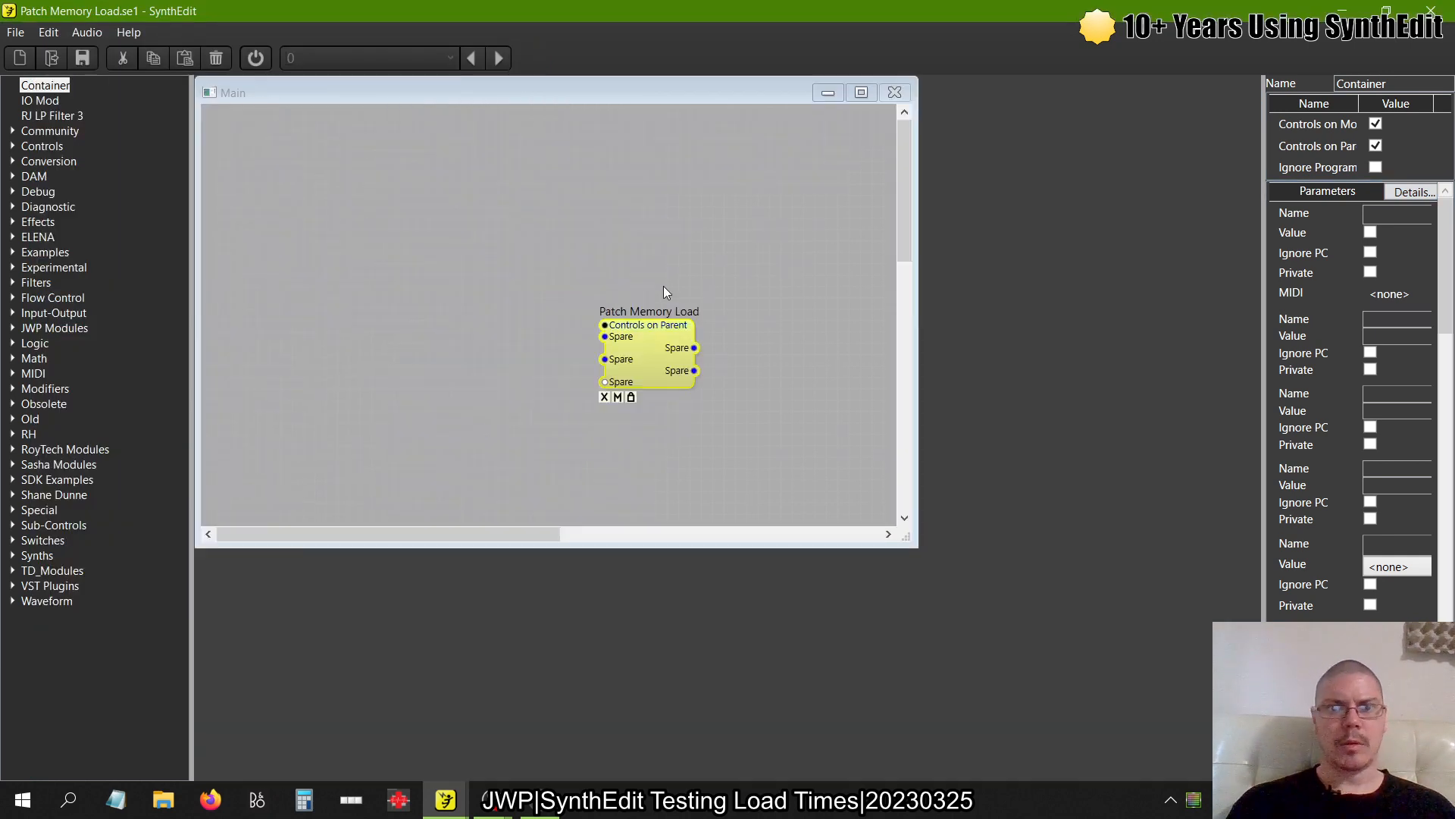
left_click(1412, 286)
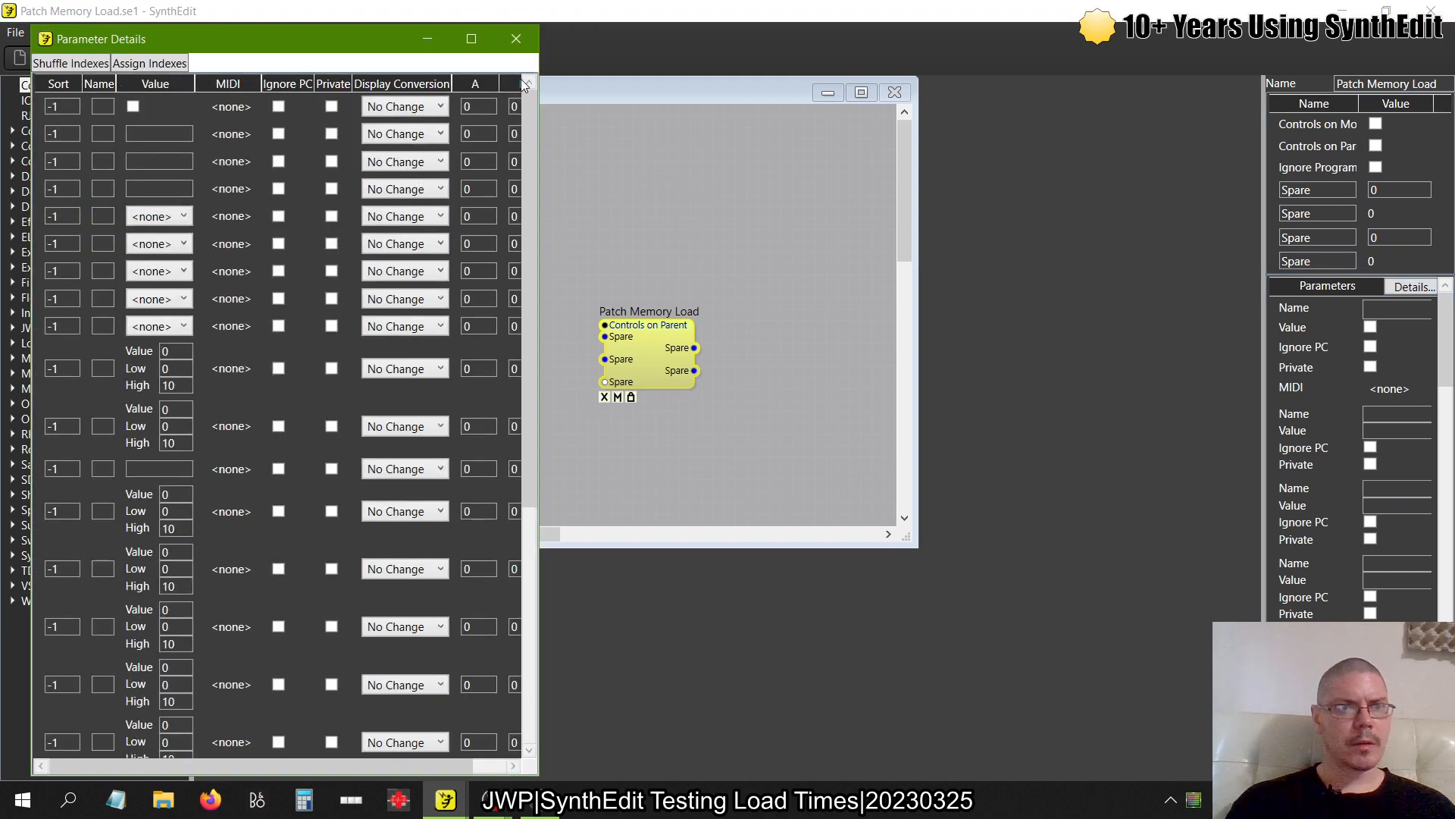
left_click(516, 38)
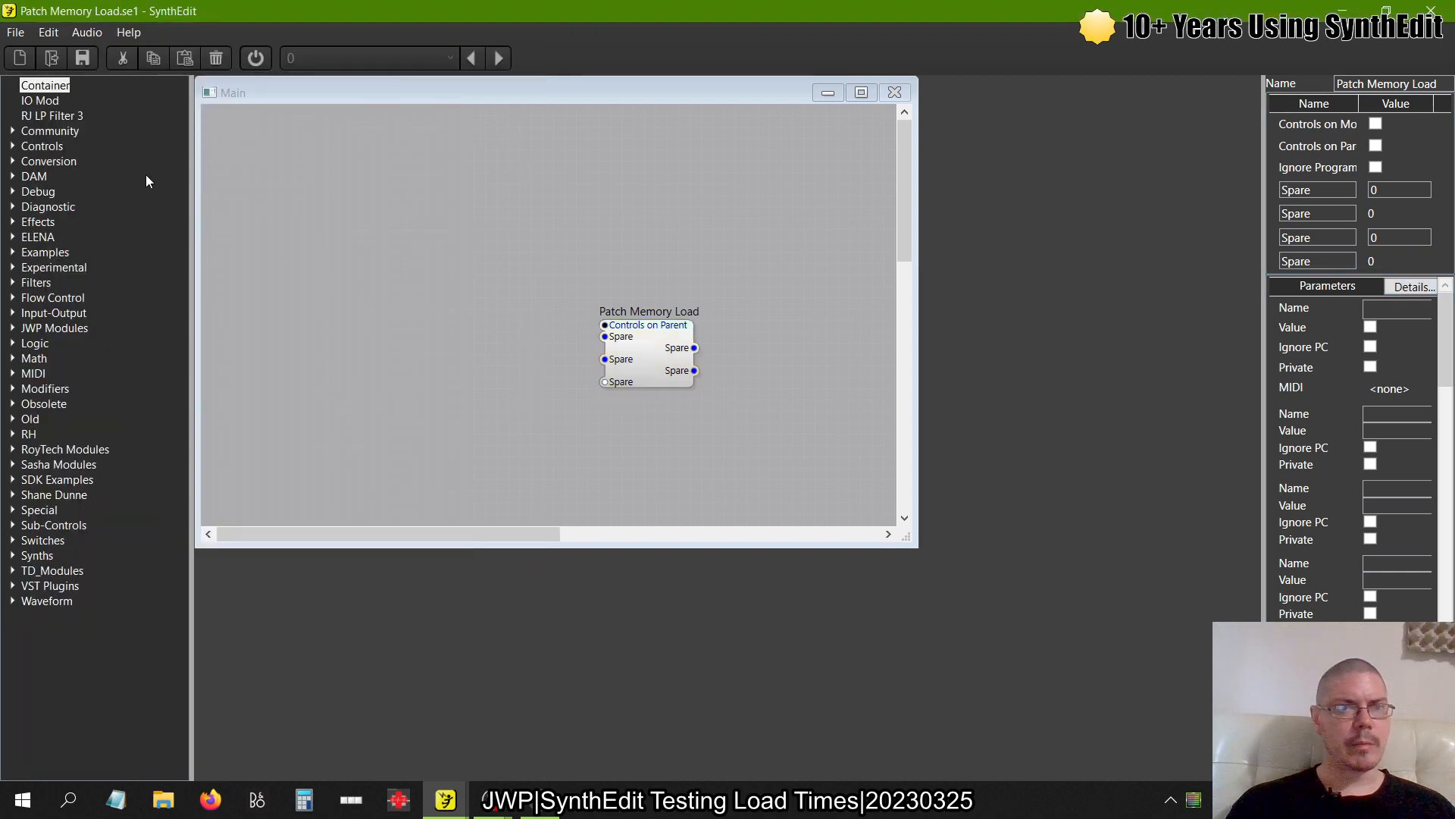
Save the project, export Patch Memory Load as a VST3 plugin with the current settings, and dismiss the export message
left_click(26, 35)
left_click(45, 123)
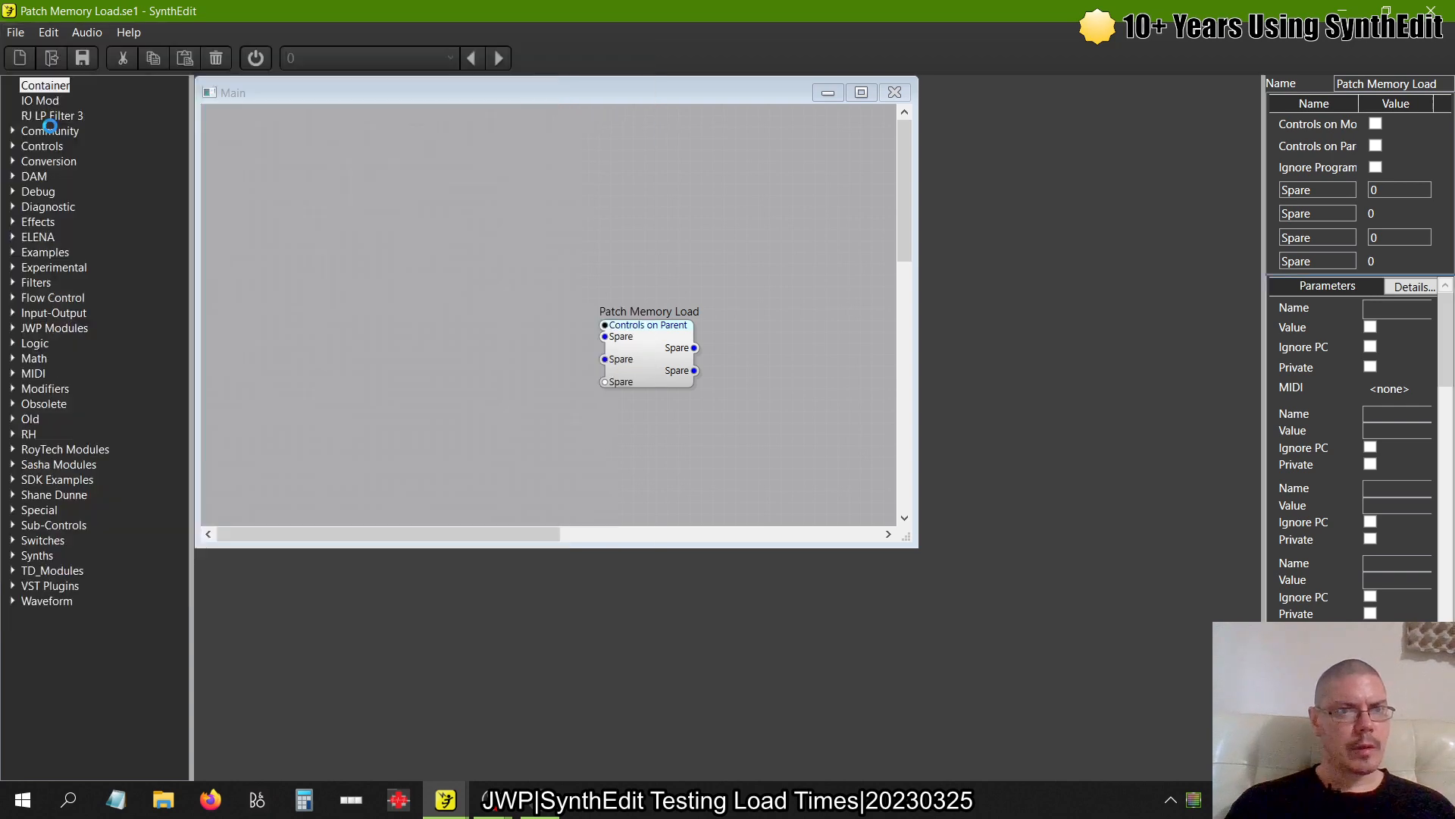
left_click(15, 32)
left_click(38, 172)
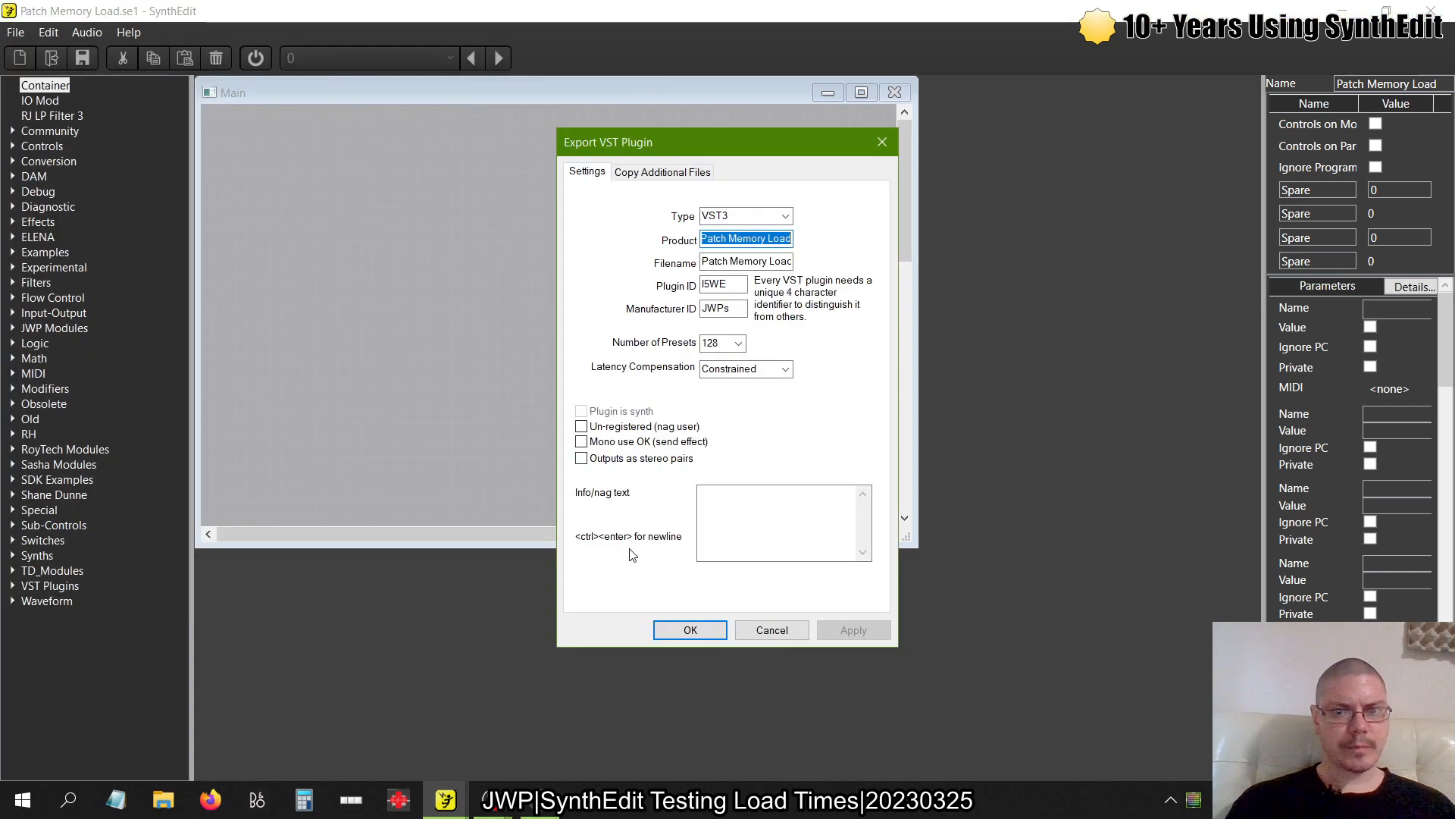
left_click(687, 631)
double_click(618, 334)
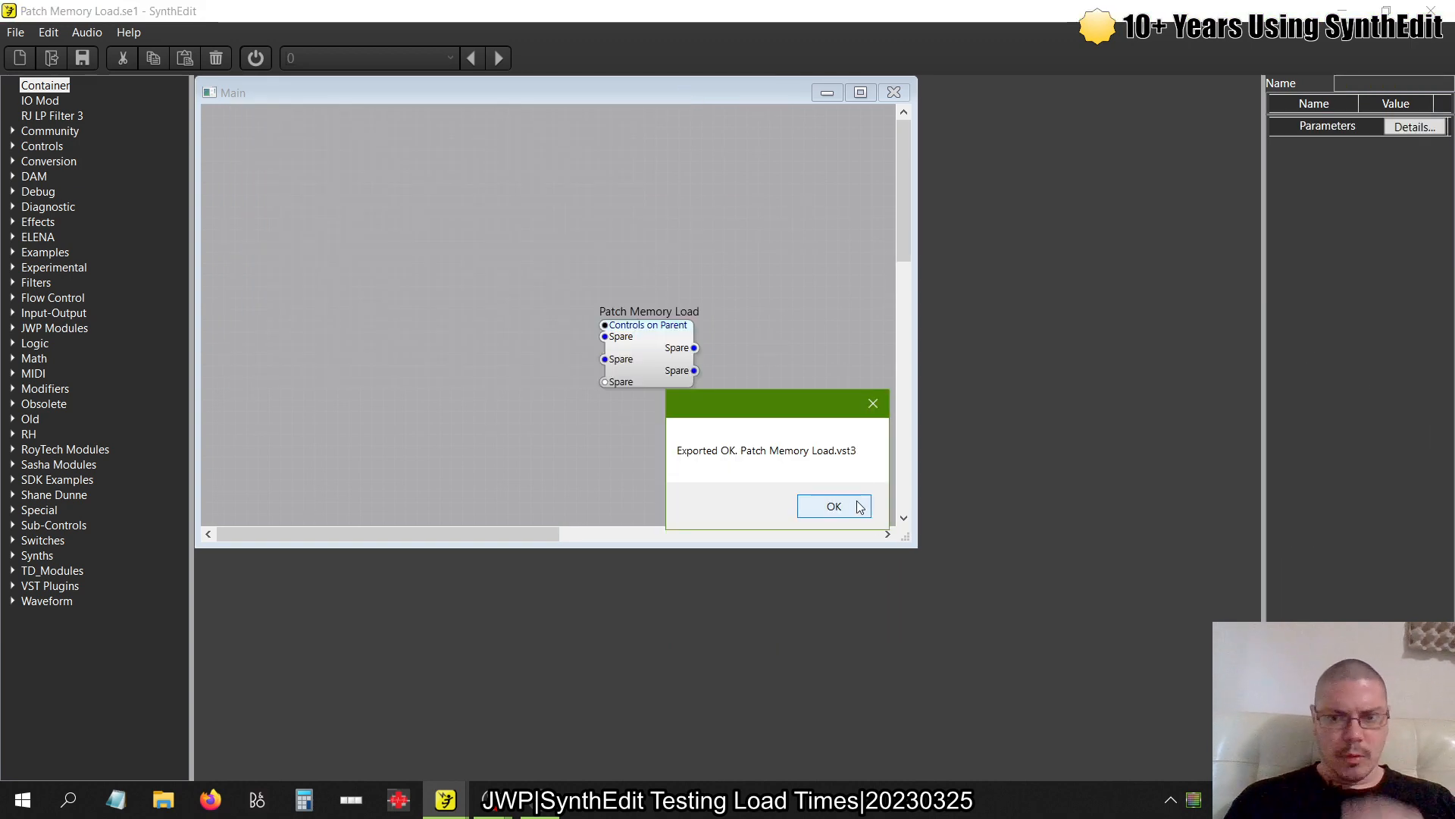
left_click(859, 507)
Look over the Containers inside Patch Memory Load, then return to the Main view
left_click(648, 350)
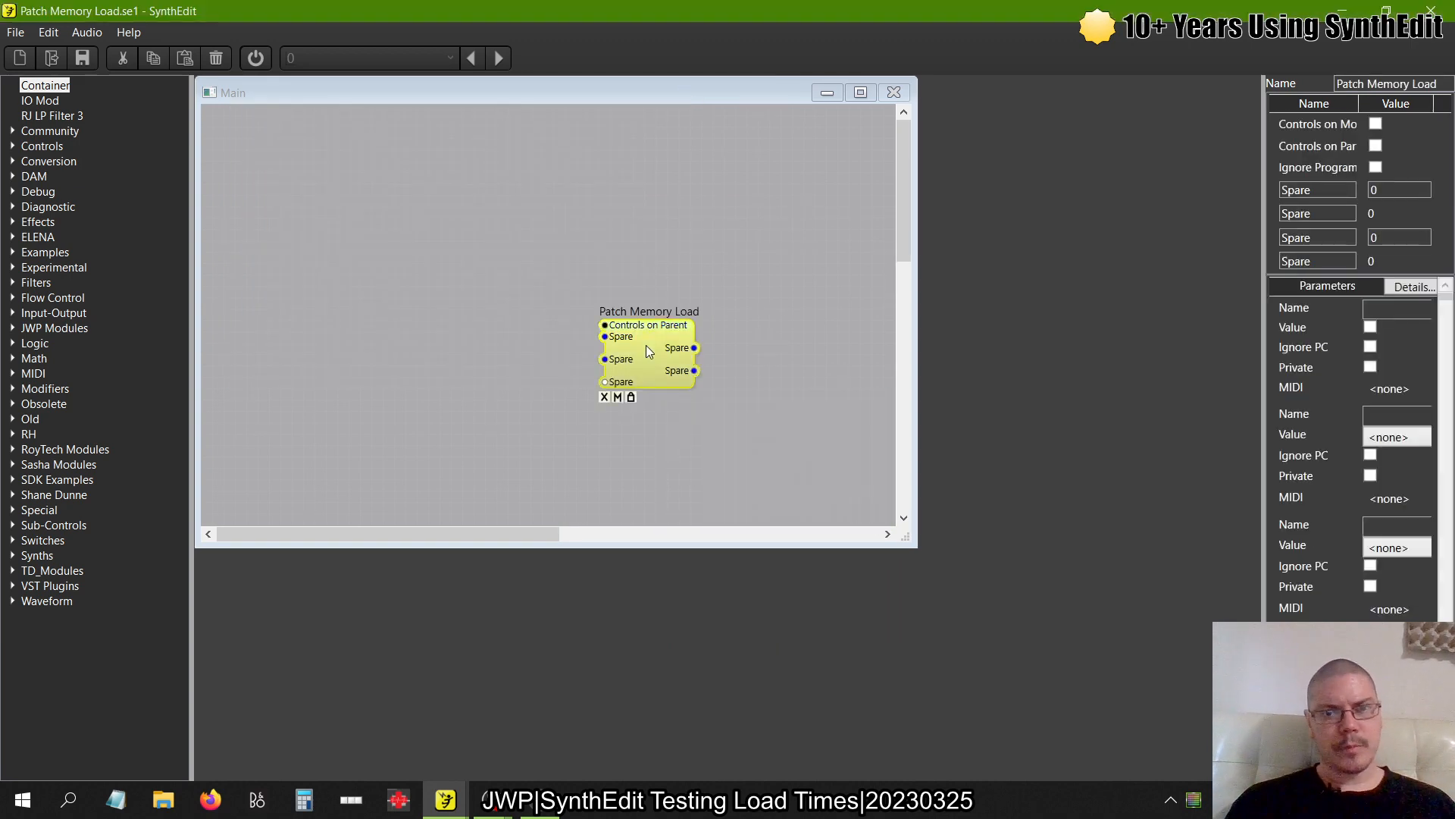
double_click(648, 350)
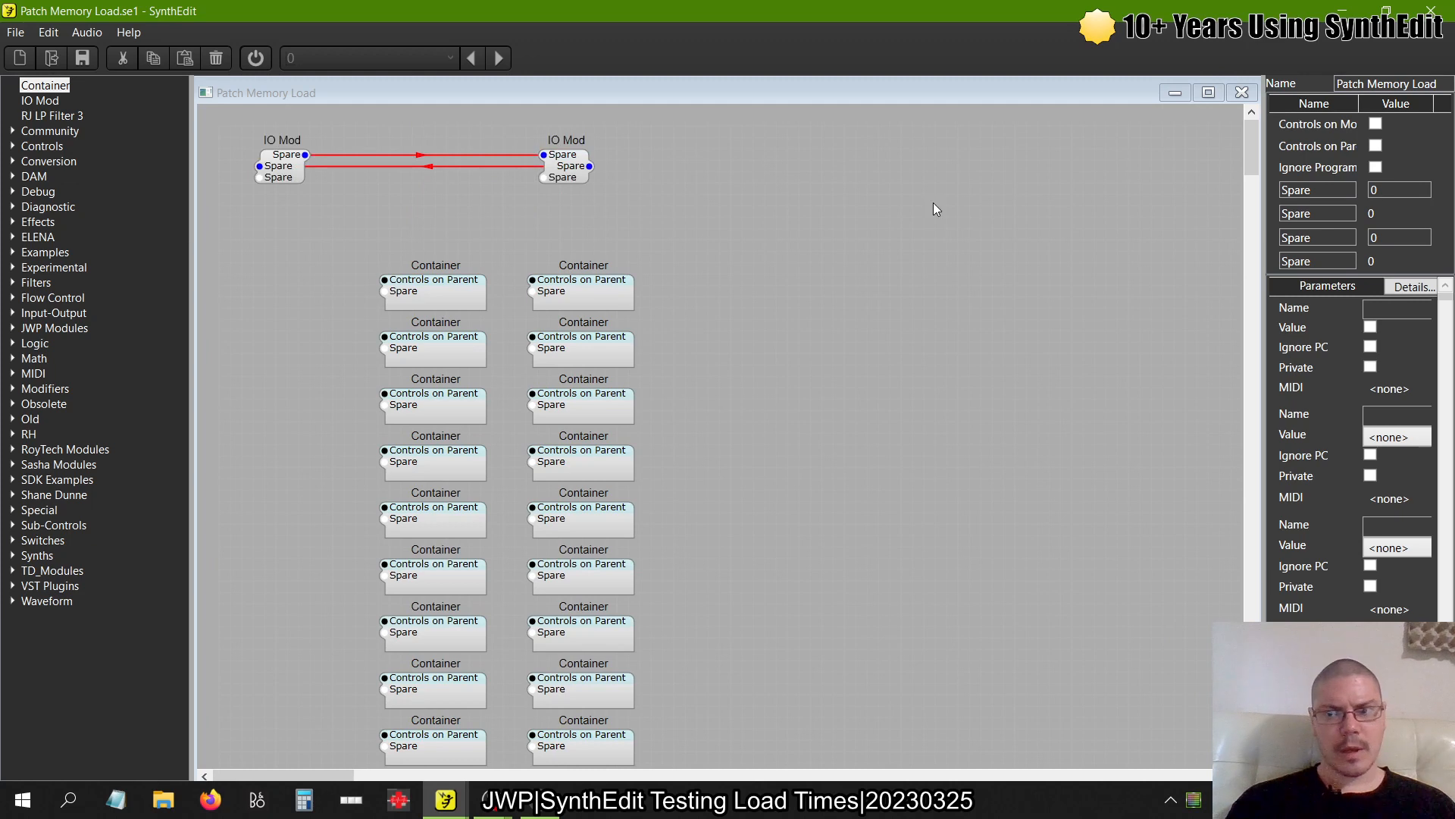
left_click(1242, 92)
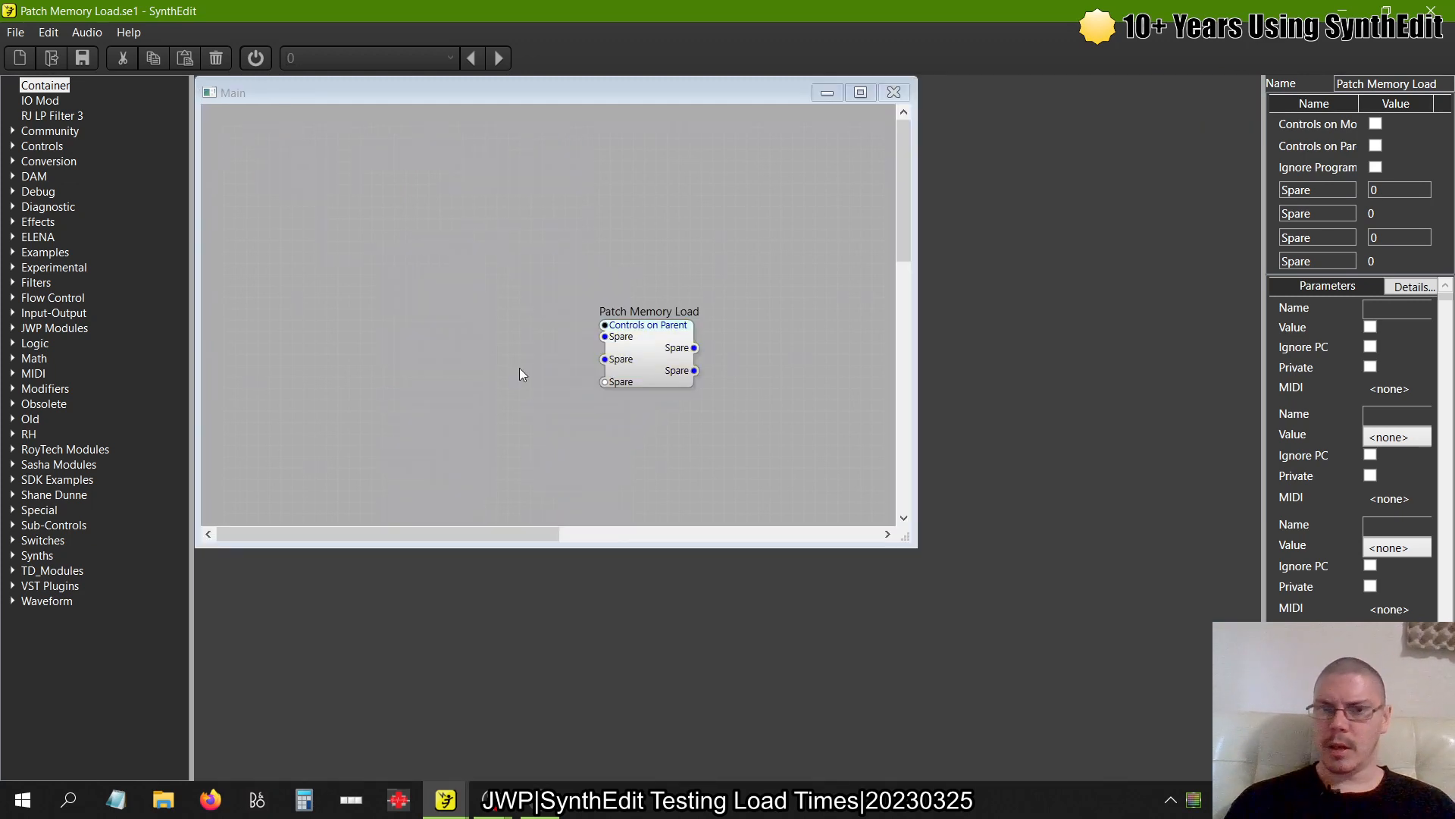
Switch to the Raster Load project, dismiss its export message, enlarge the Main view, and open the Container's structure
key("alt+Tab")
key("alt+Tab")
key("alt+Tab")
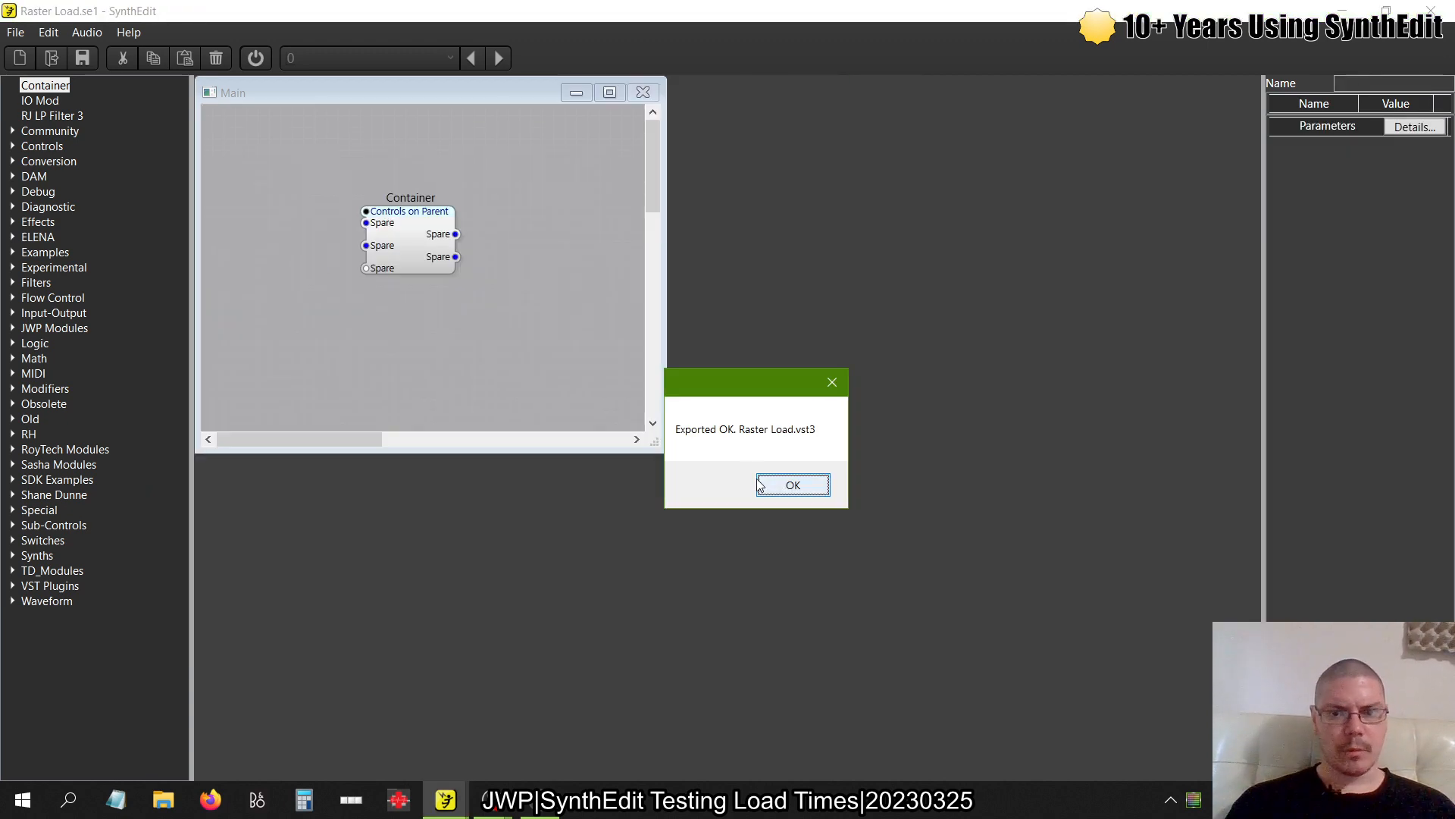
key("Return")
left_click_drag(656, 445, 895, 559)
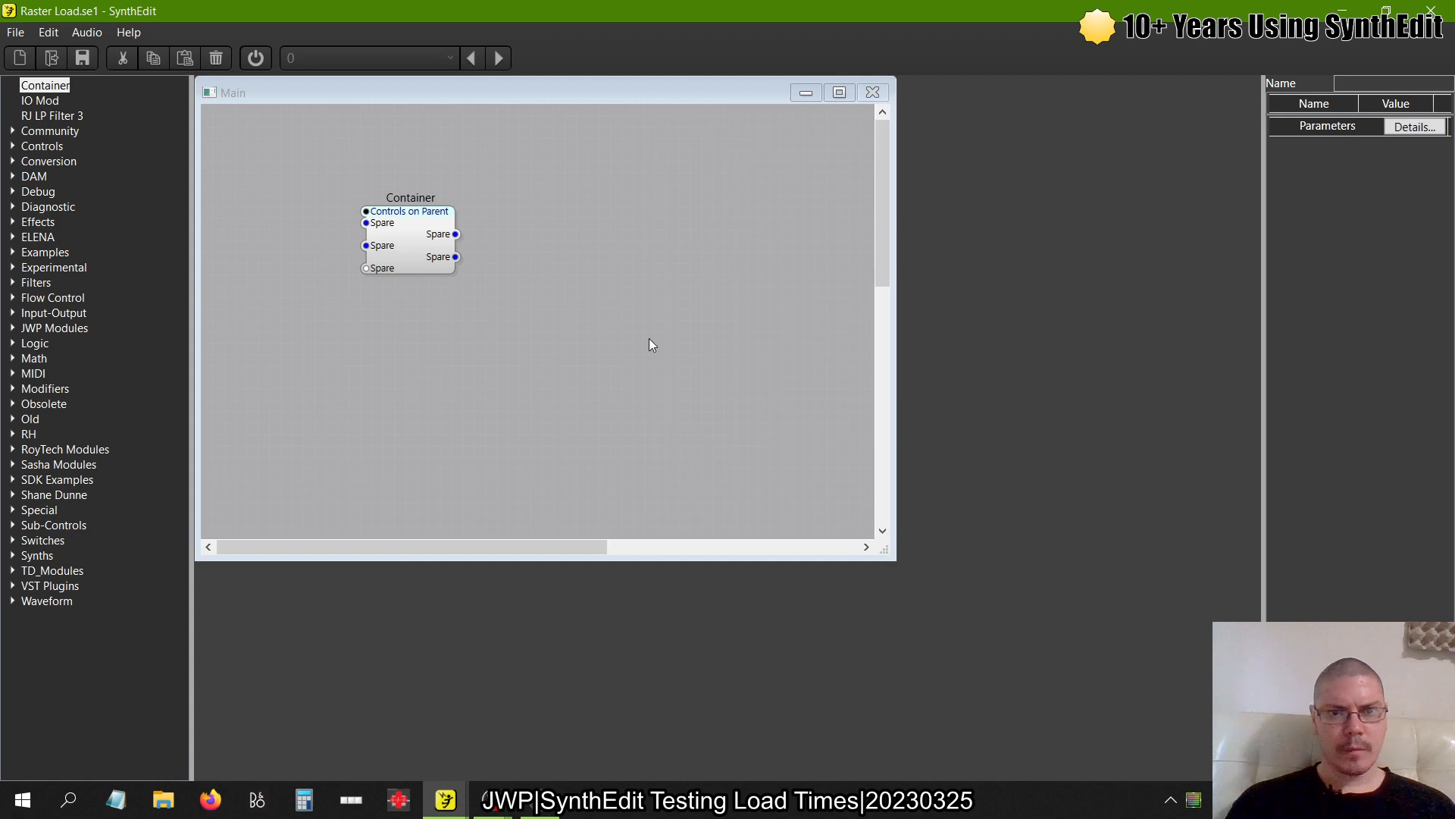
double_click(400, 244)
left_click(467, 232)
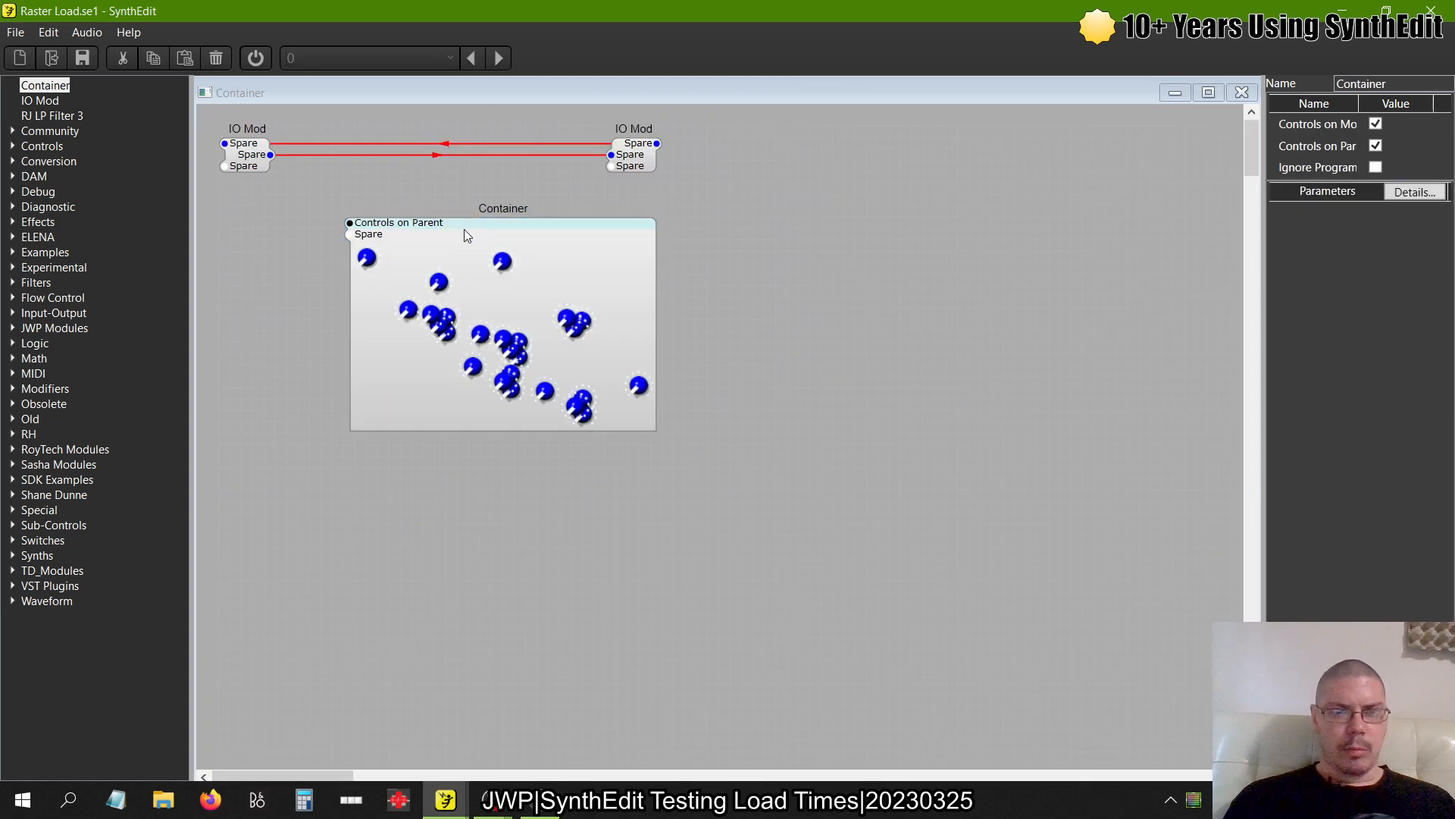
key("ctrl+v")
left_click_drag(592, 326, 512, 478)
scroll(597, 495, "down", 3)
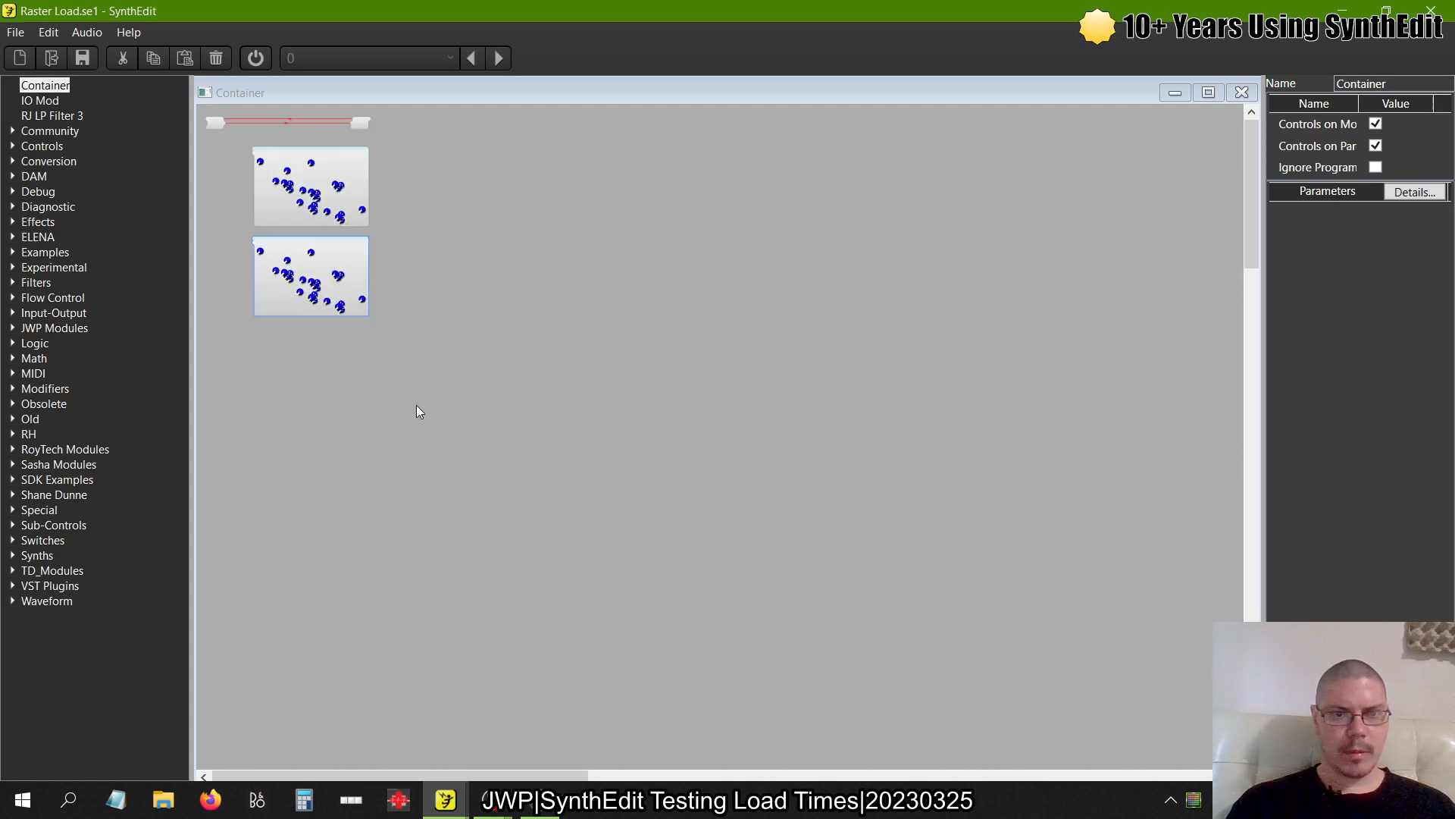
scroll(318, 328, "up", 3)
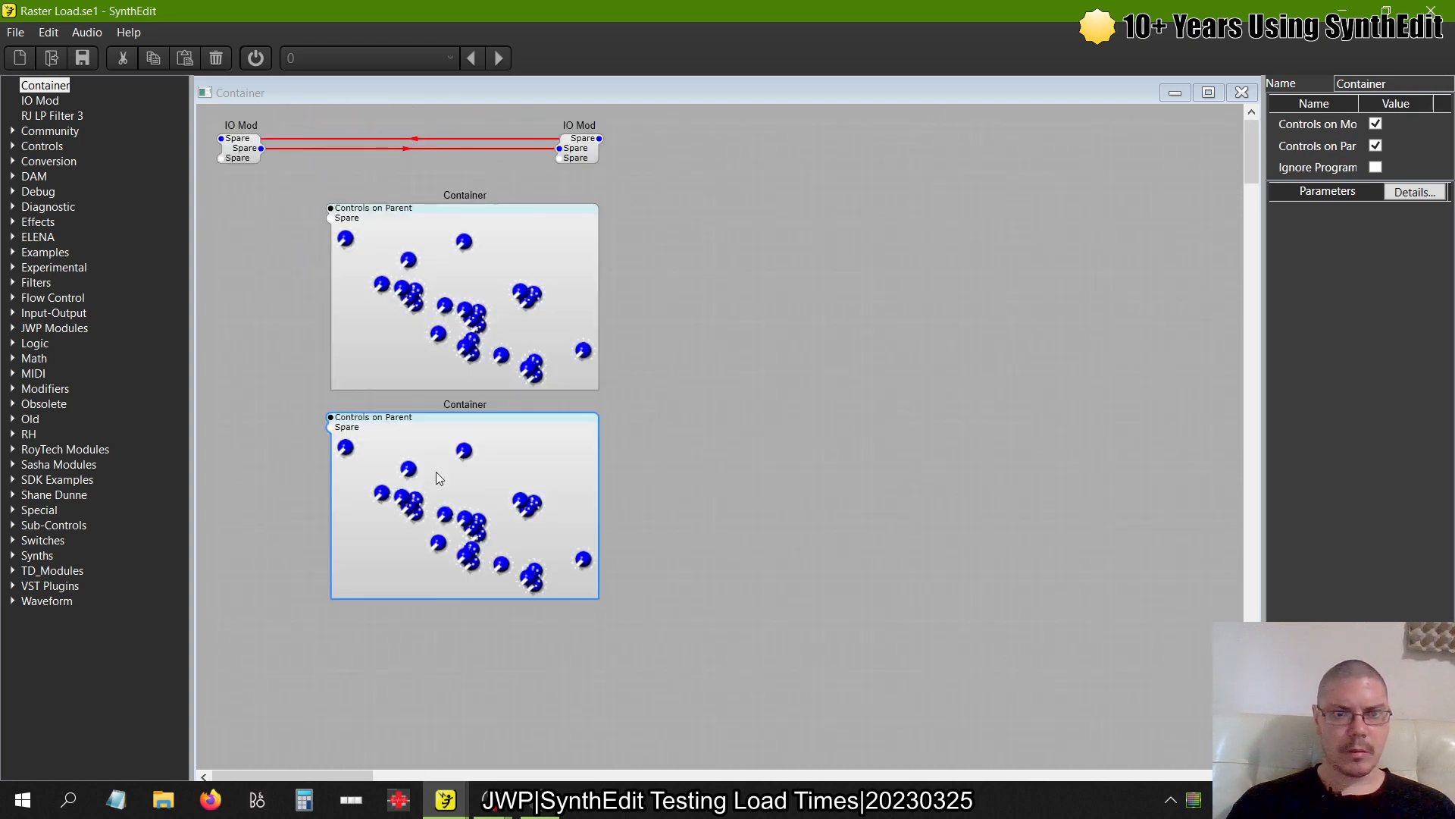
key("Delete")
Turn off Controls on Module for the inner Container, then duplicate it into a vertical column of four
left_click(451, 349)
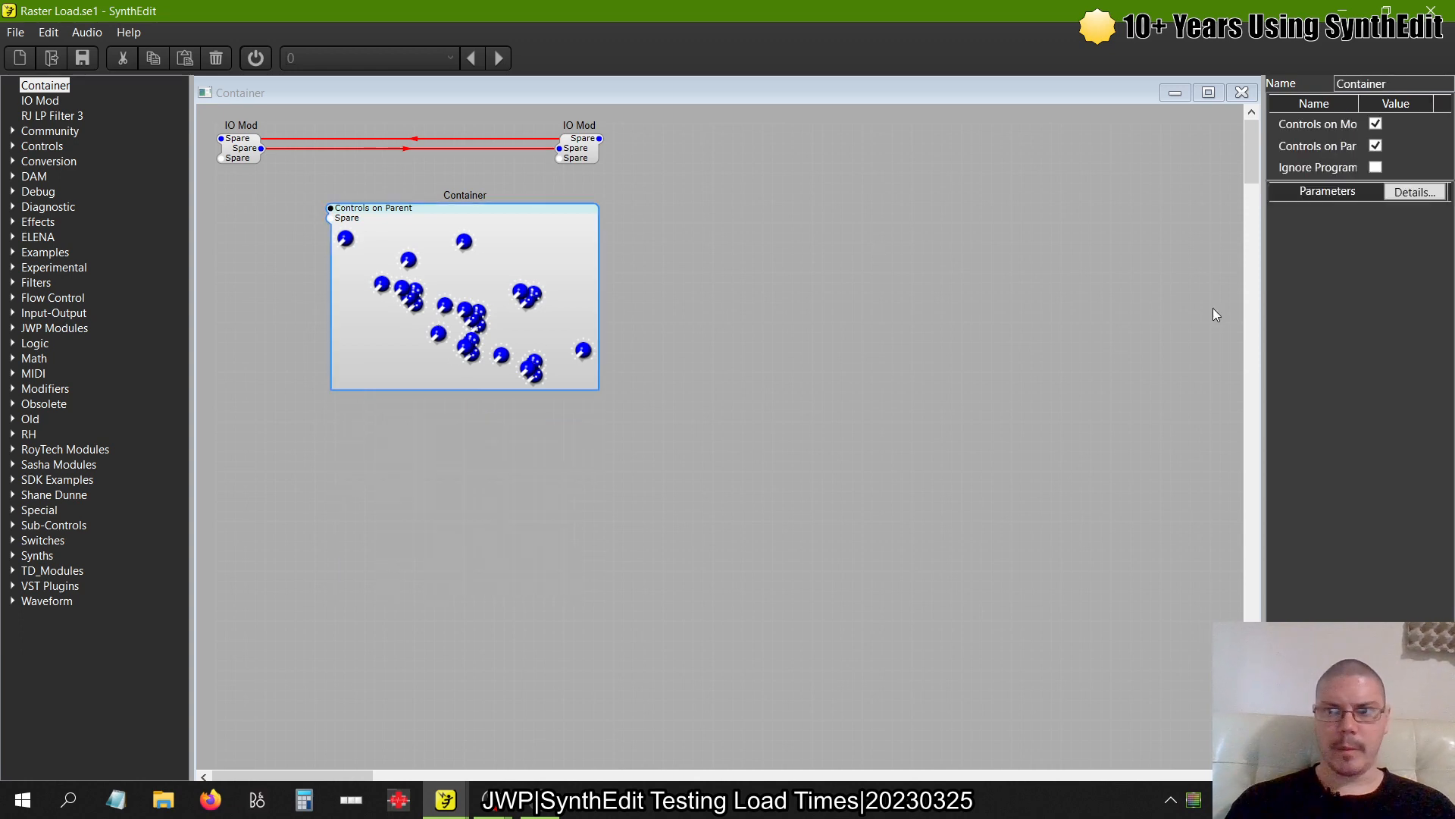
left_click(1376, 123)
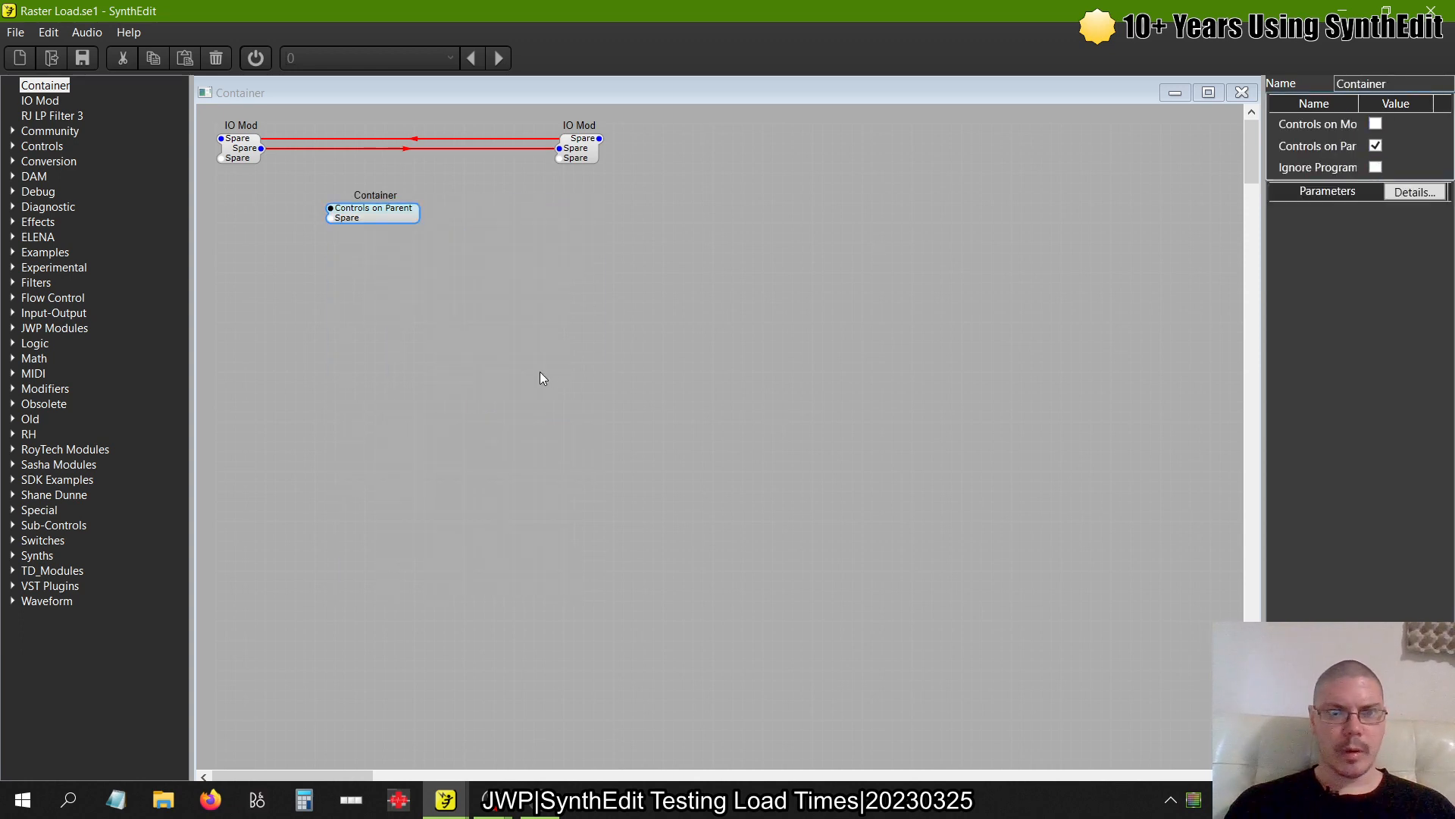
left_click(384, 216)
key("ctrl+c")
key("ctrl+v")
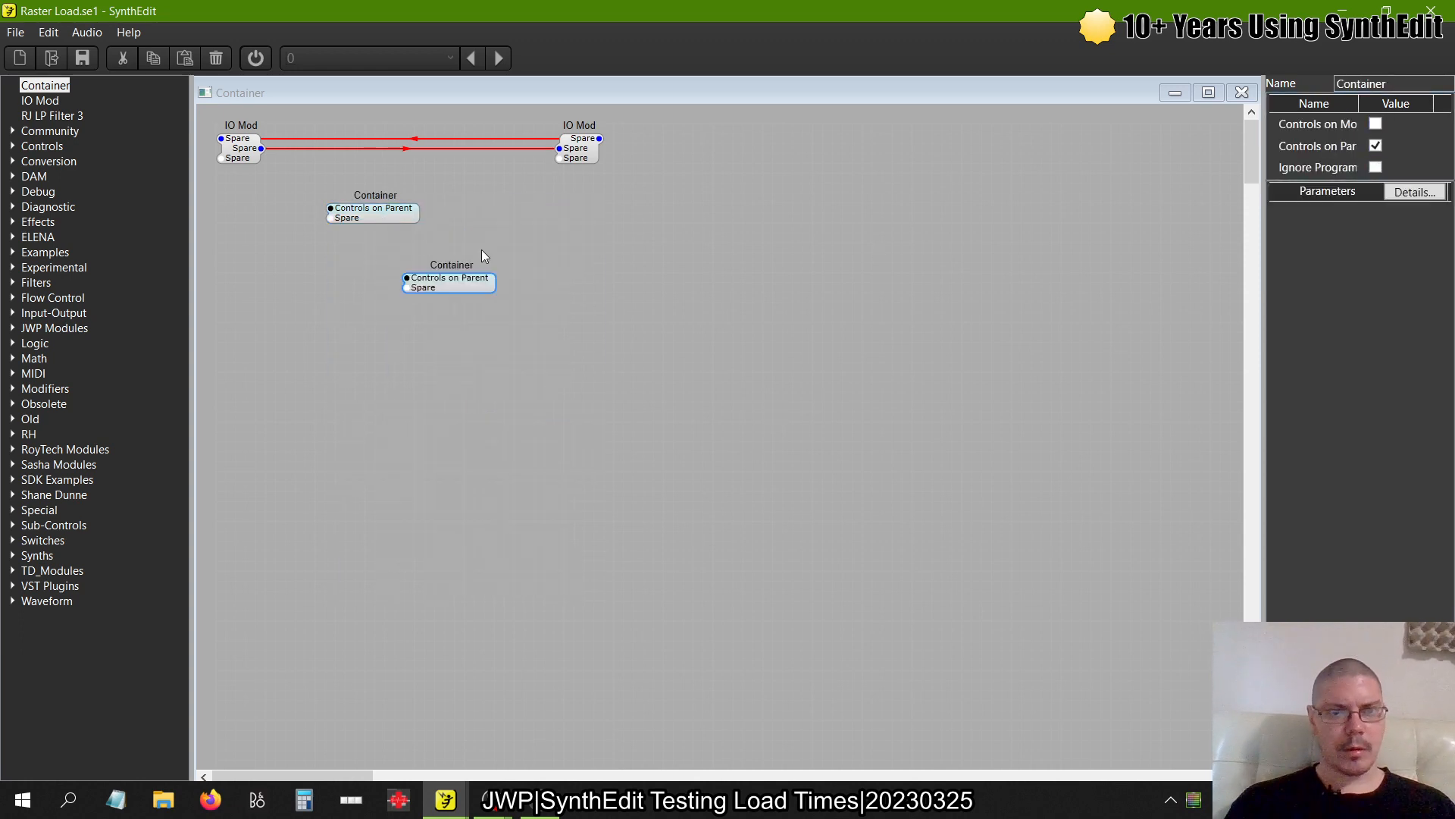
left_click_drag(449, 286, 399, 329)
key("ctrl+v")
key("ctrl+v")
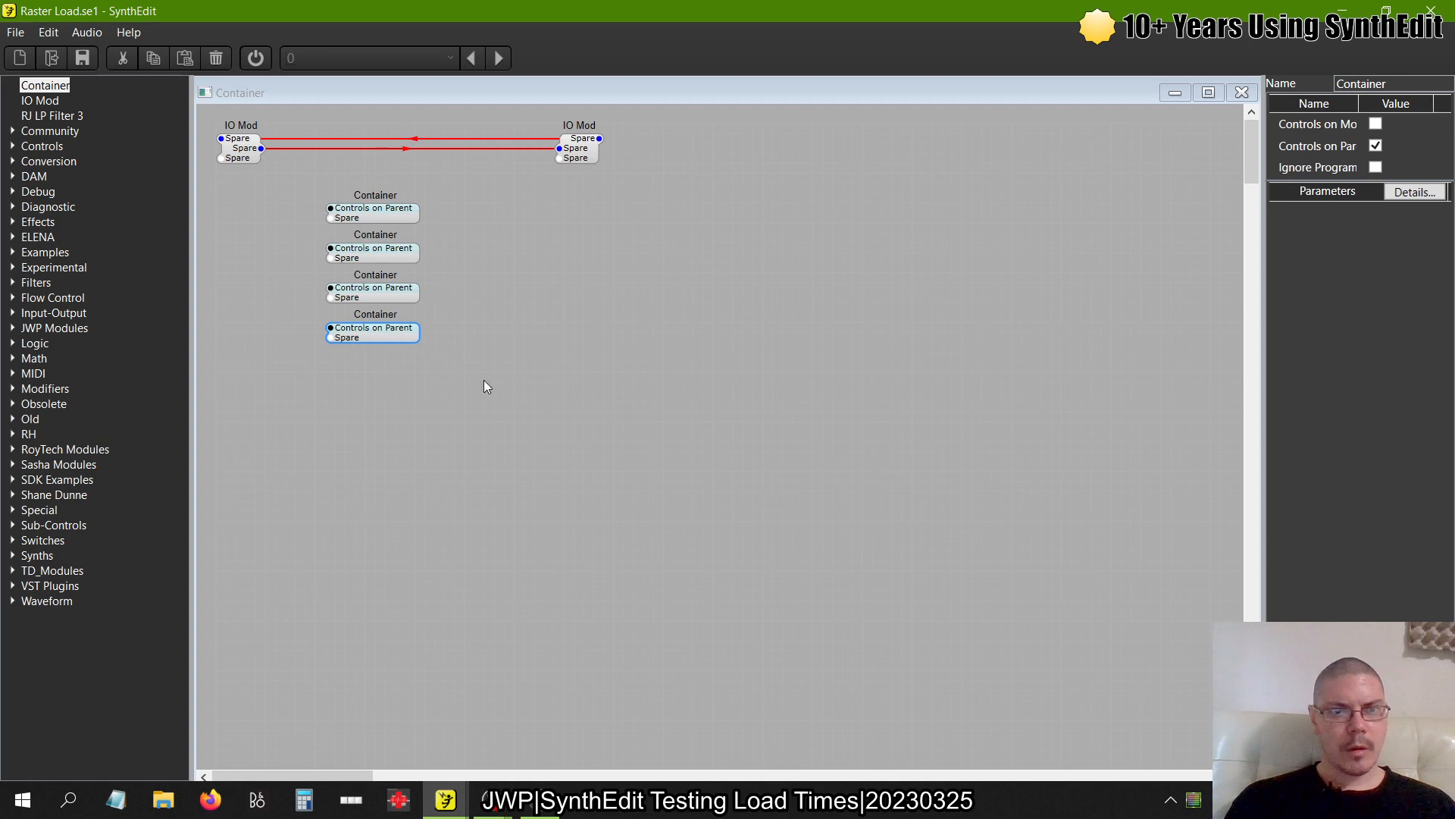
Copy the four Containers and place the pasted block directly below them in the same column
left_click_drag(493, 389, 291, 191)
key("ctrl+c")
key("ctrl+v")
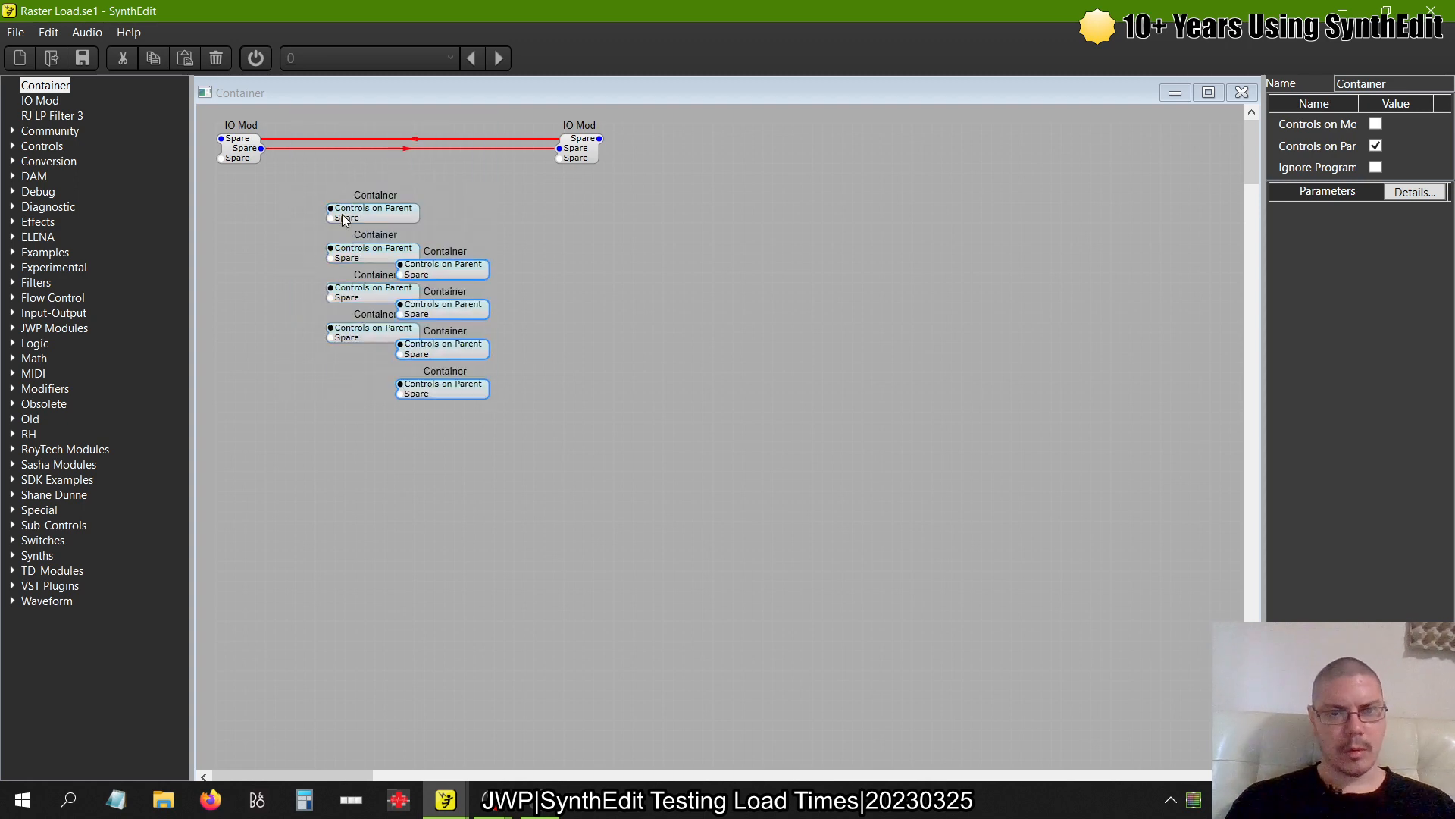
left_click_drag(439, 270, 371, 384)
left_click(517, 358)
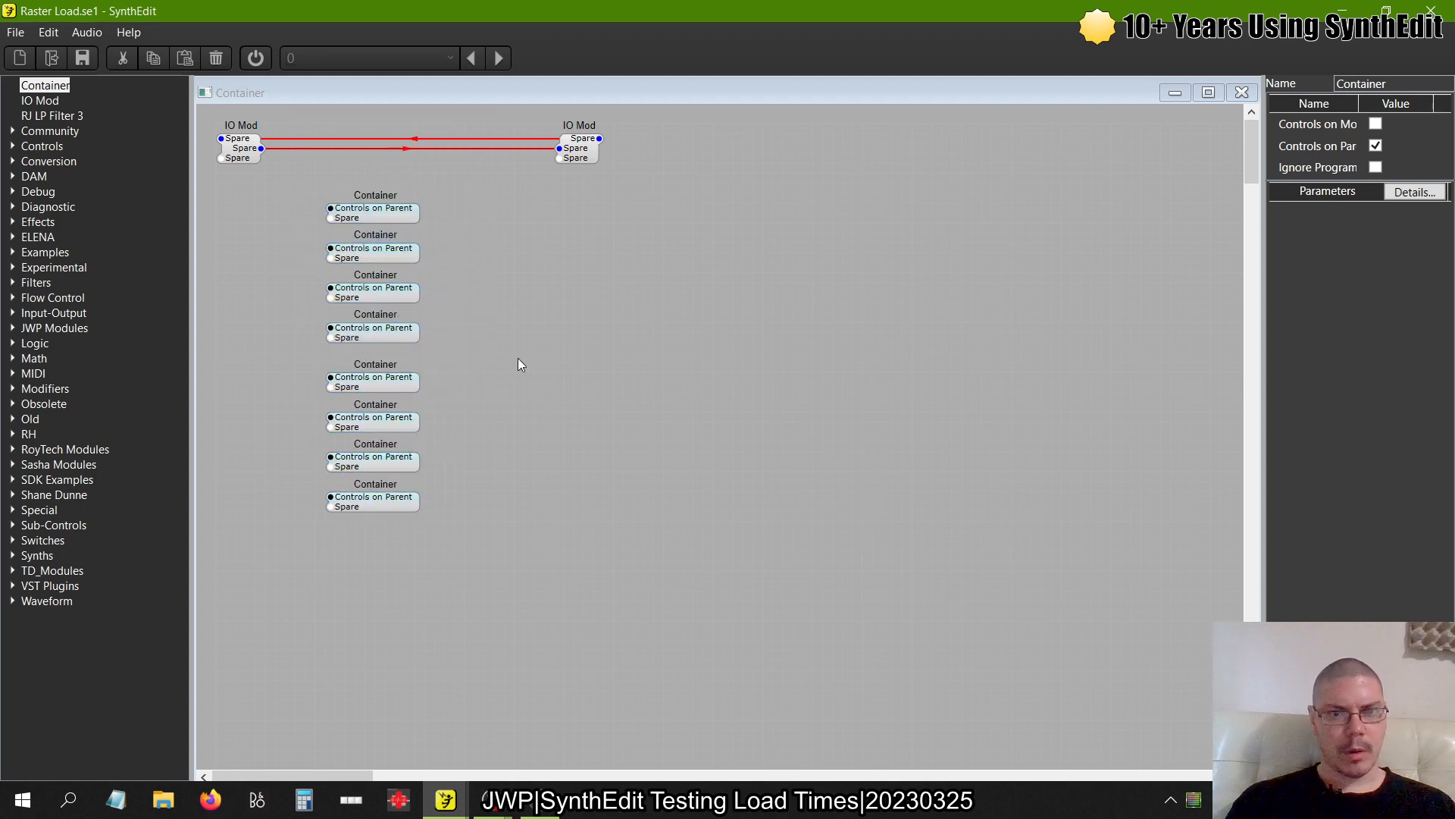
Paste more blocks of four until the column holds twenty Containers, and duplicate the whole column alongside it
key("ctrl+v")
left_click_drag(439, 279, 409, 546)
left_click(585, 520)
key("ctrl+v")
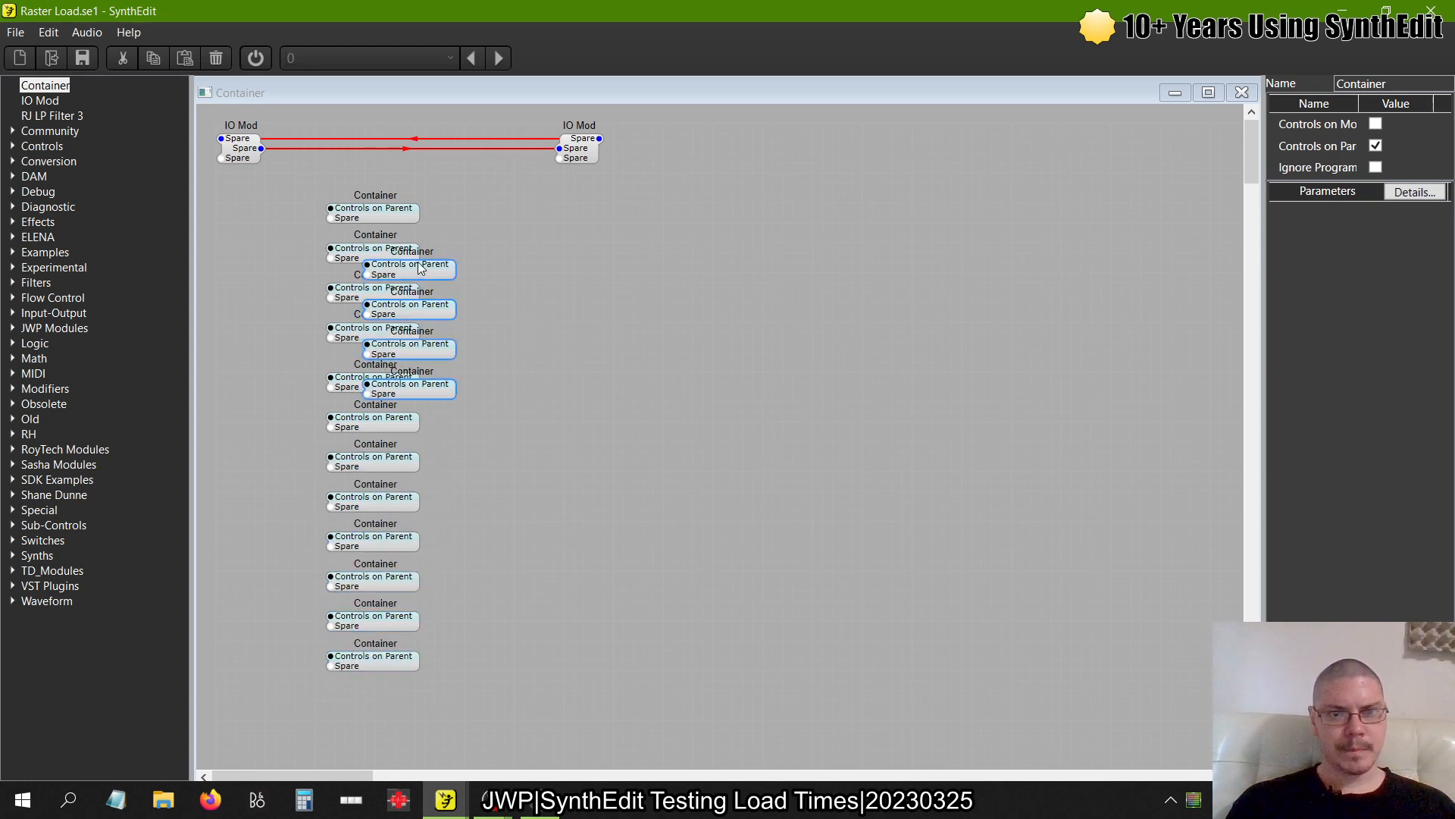
left_click_drag(417, 264, 379, 410)
key("ctrl+v")
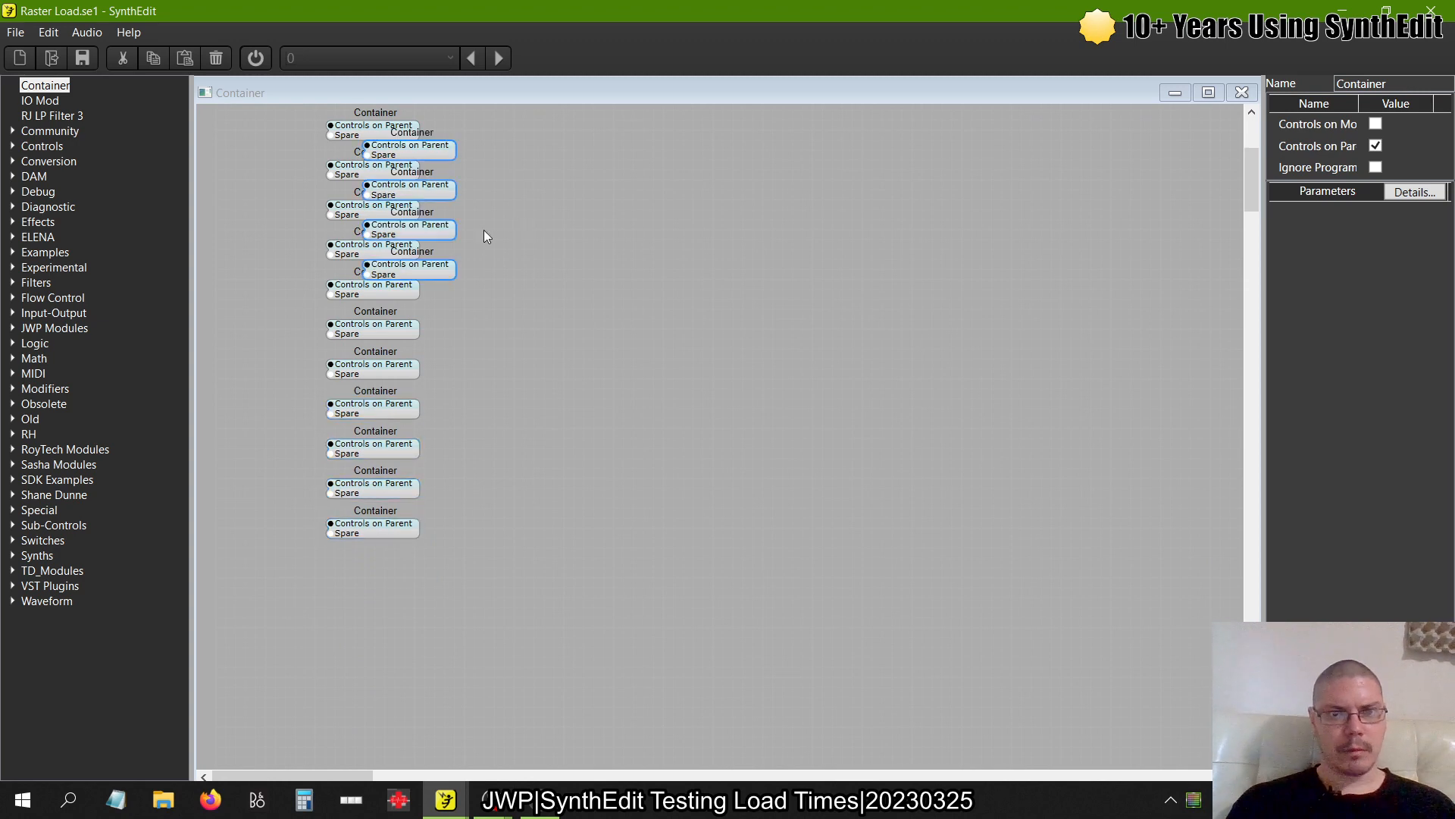
left_click_drag(435, 141, 405, 576)
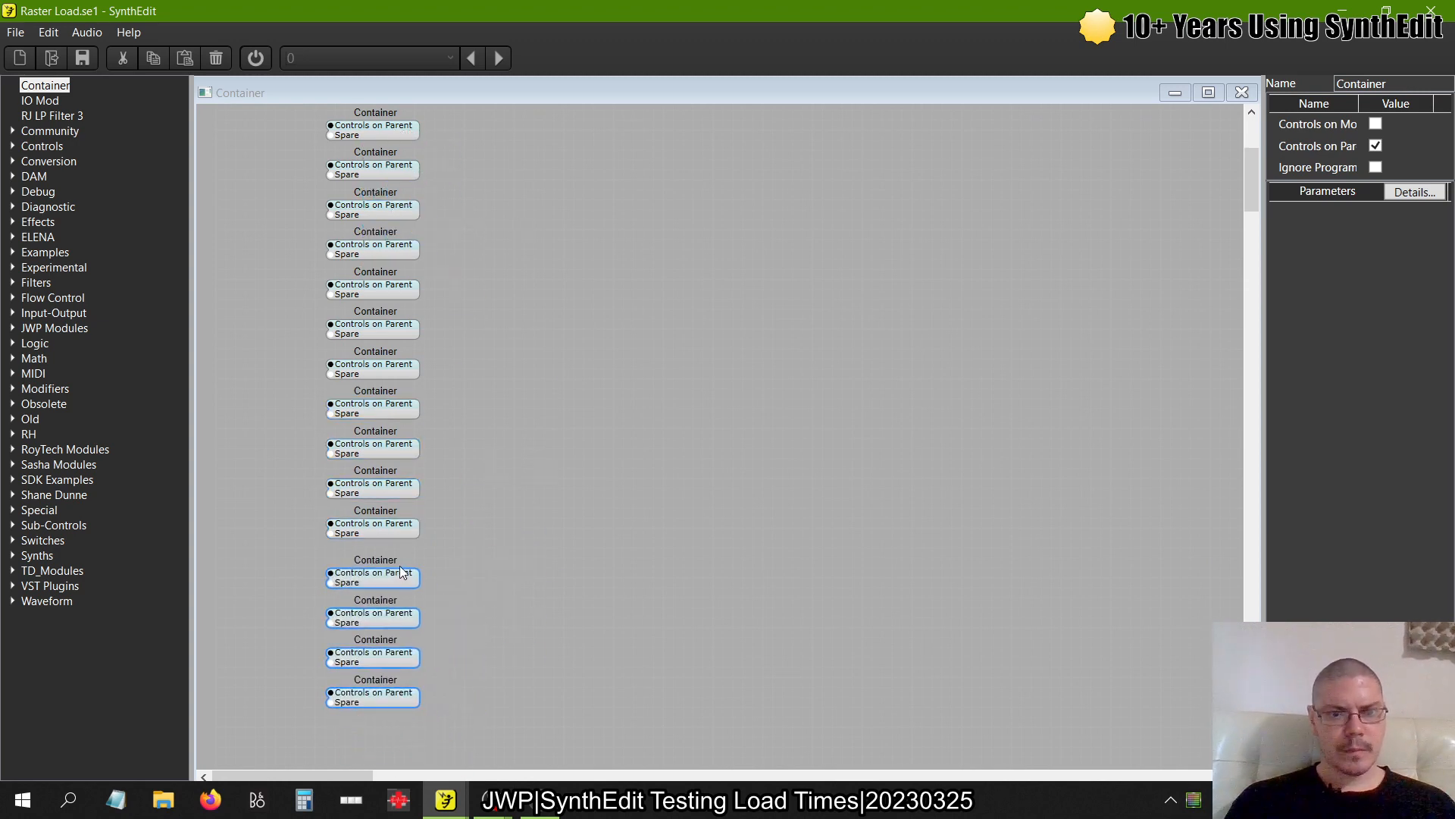
scroll(483, 631, "down", 5)
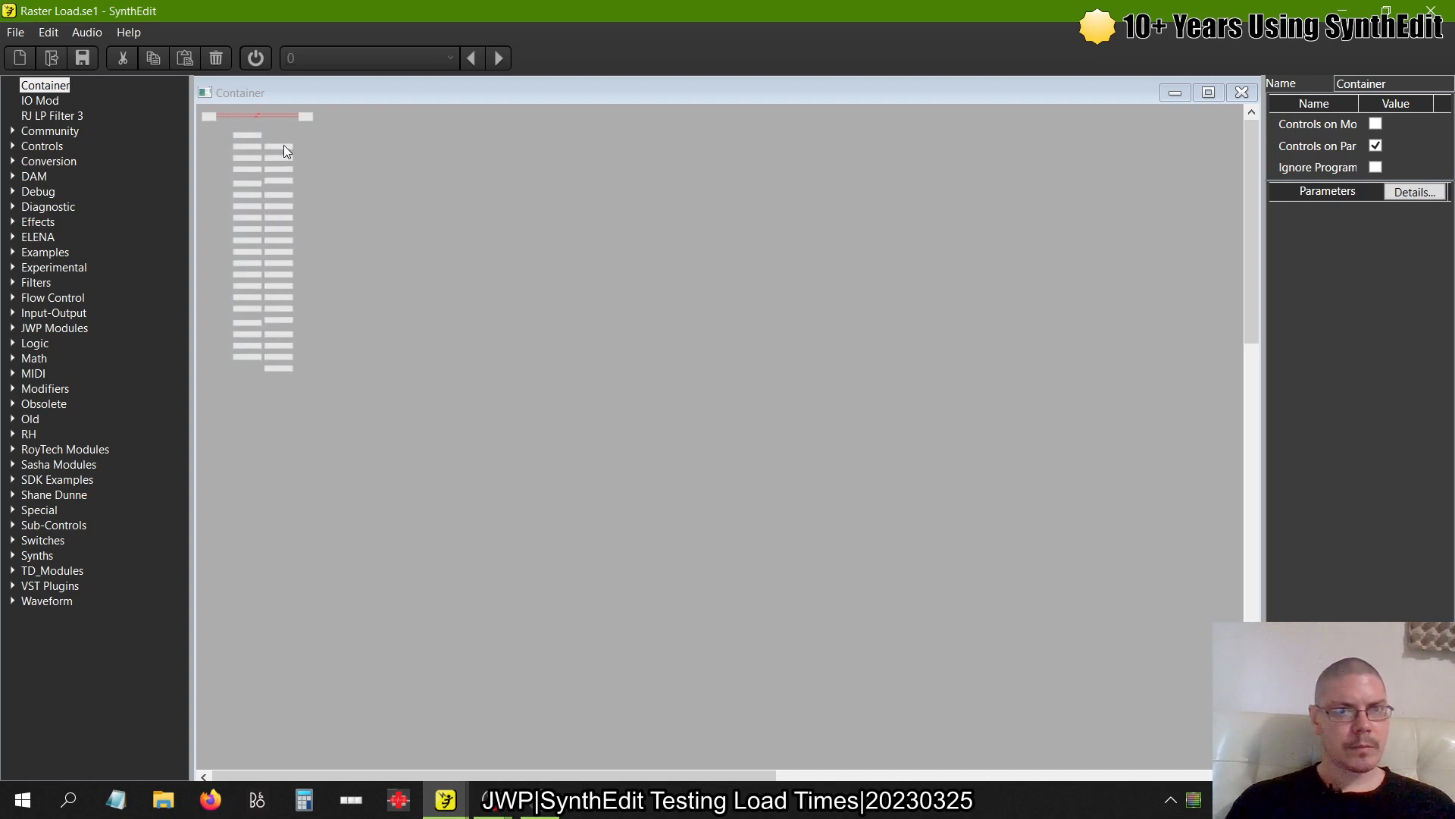
Enlarge the blue background in the Container's panel editor to cover all the knobs, then return to the Main view
right_click(387, 168)
left_click(438, 281)
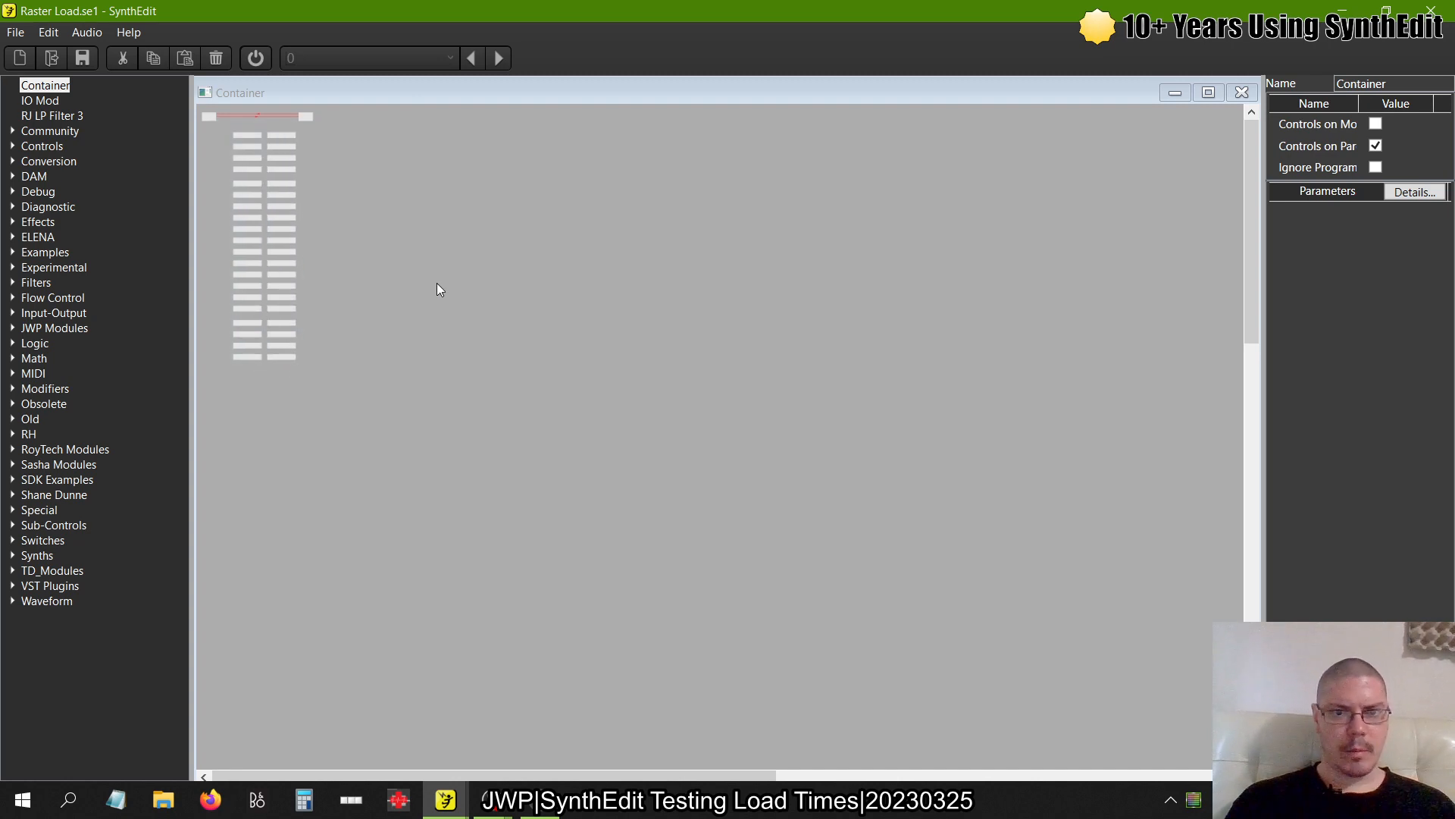
left_click(636, 119)
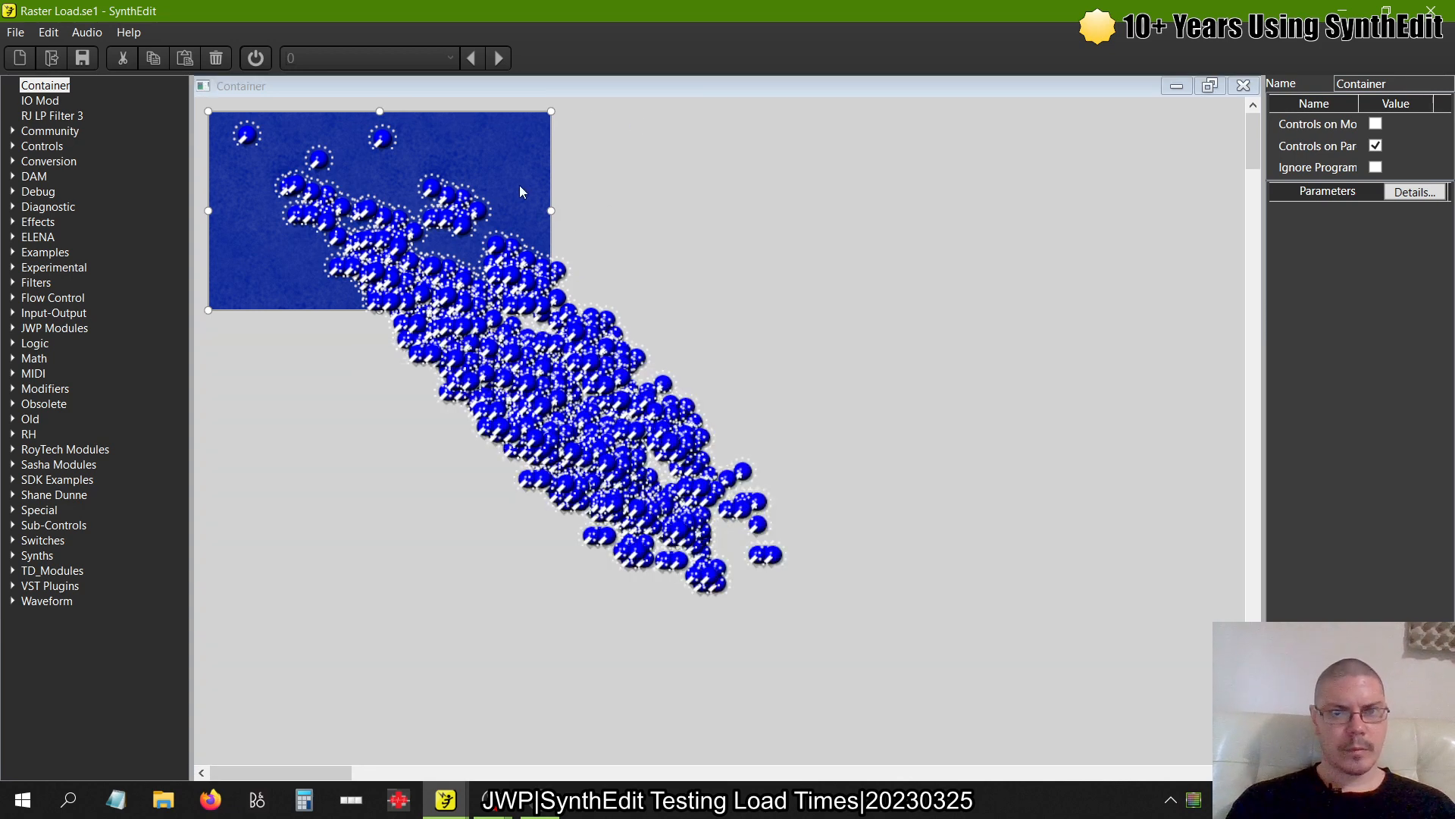
left_click_drag(551, 211, 945, 211)
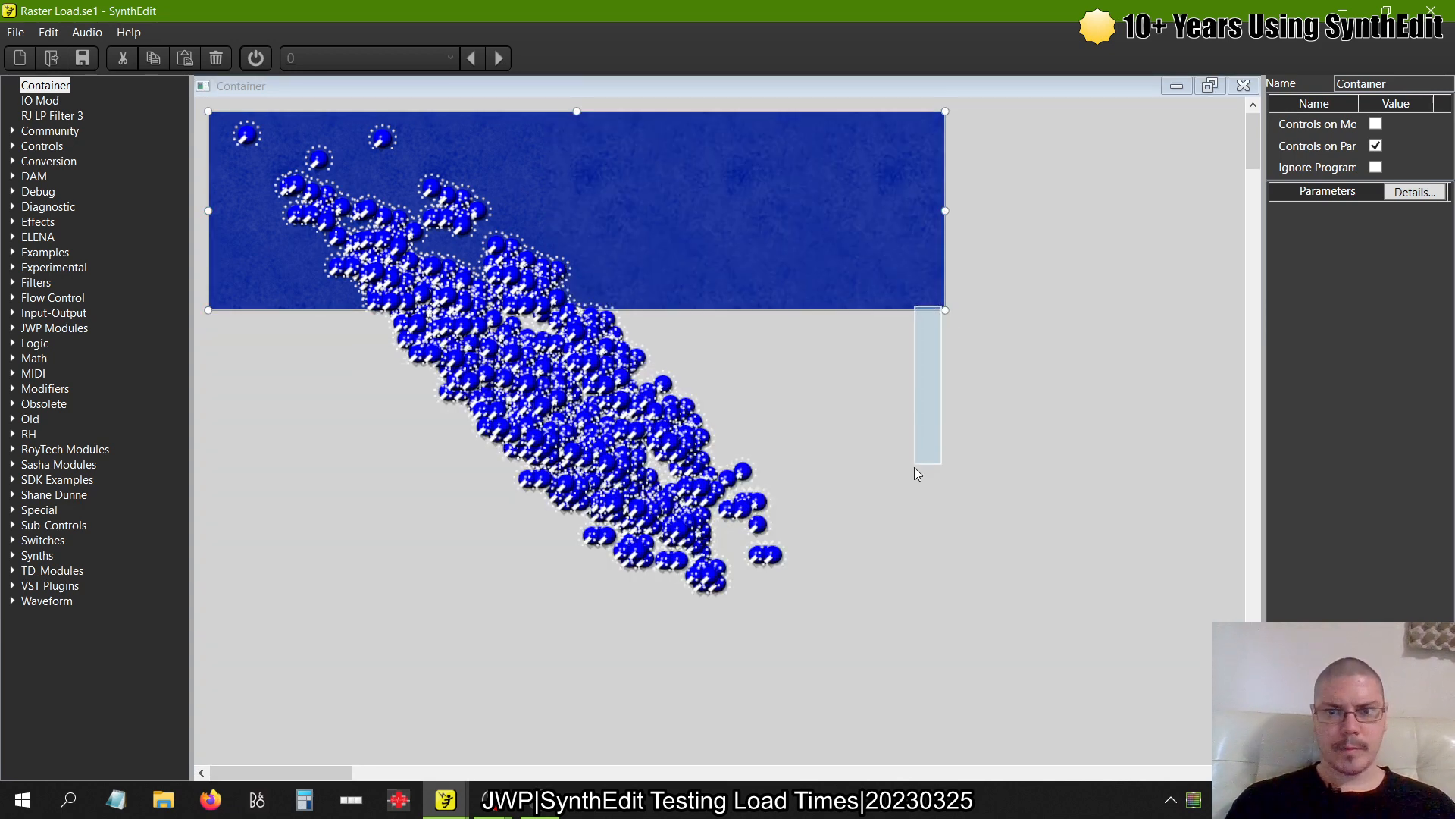
left_click_drag(945, 311, 851, 607)
left_click(1240, 87)
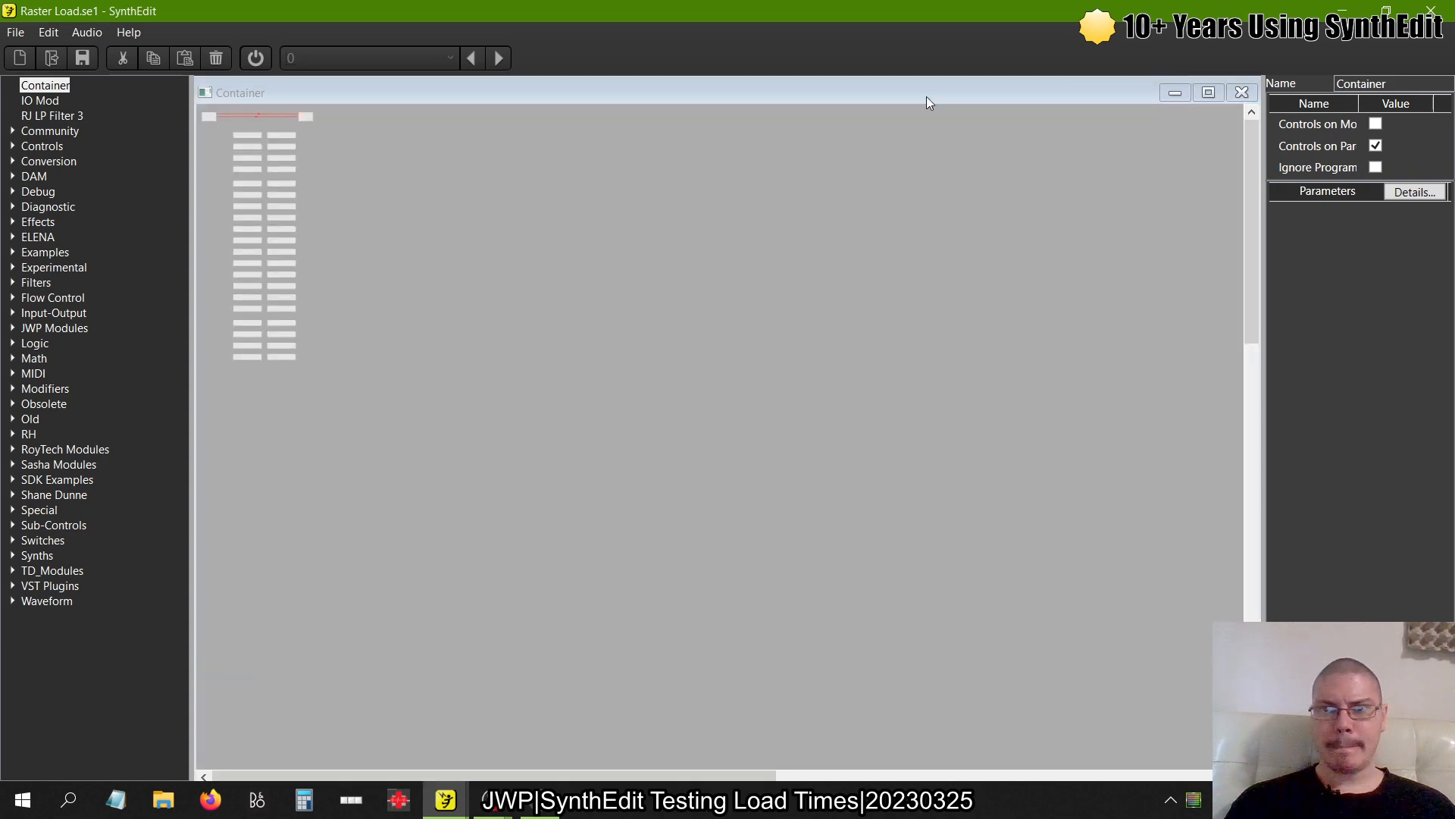
left_click(1242, 91)
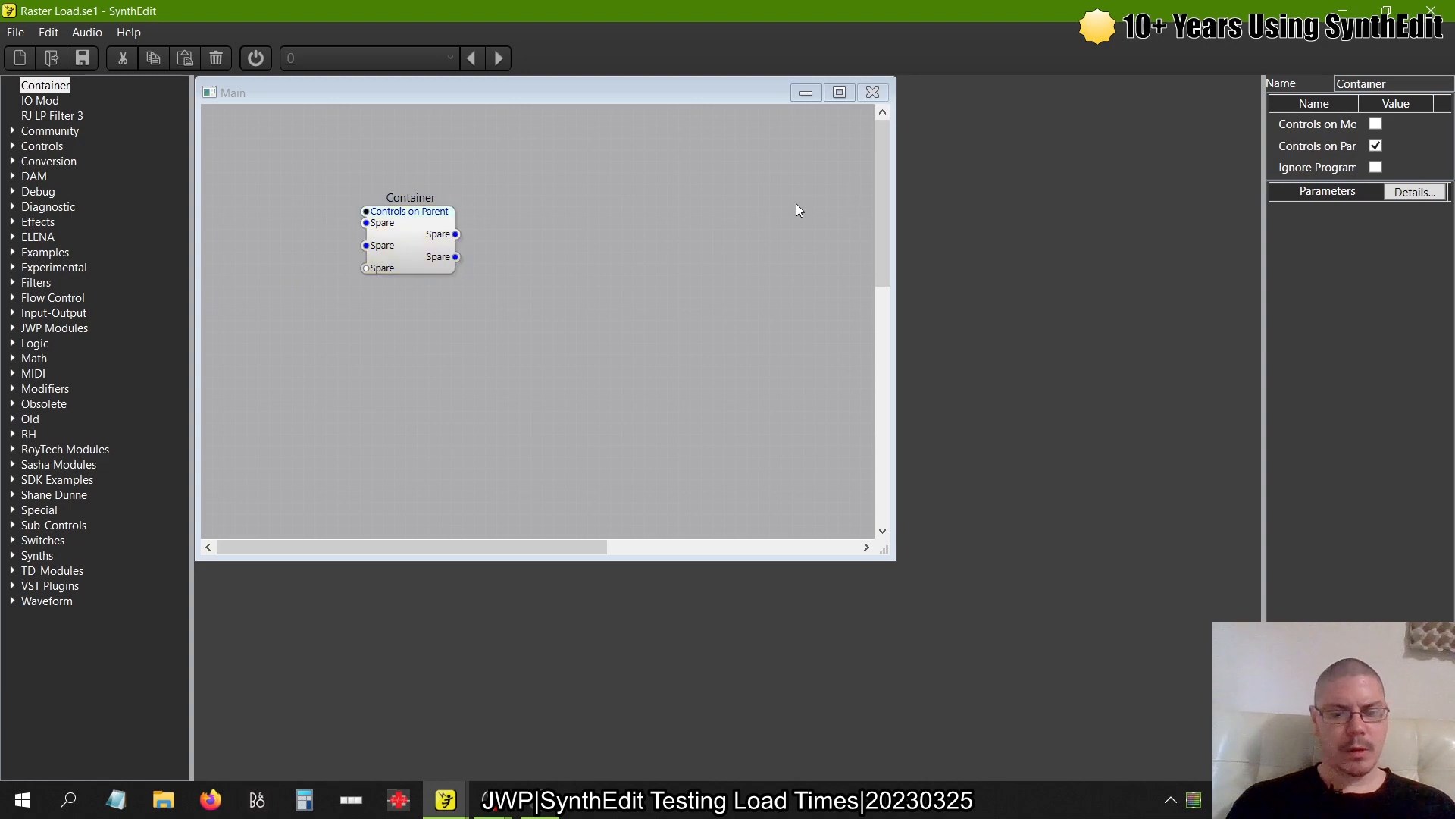
Export Raster Load as a VST3 plugin with the current settings and dismiss the export message
left_click(15, 32)
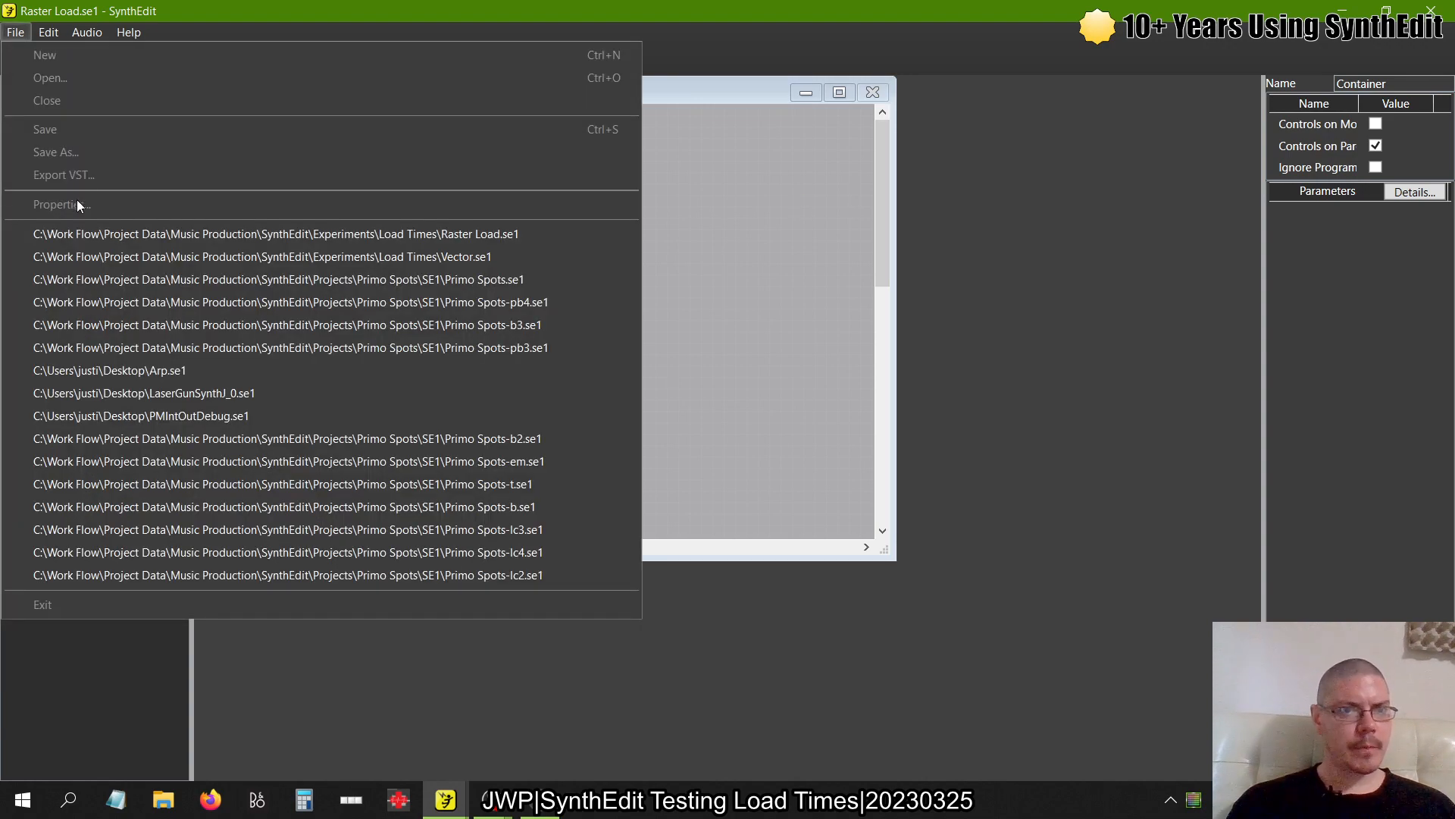
left_click(47, 174)
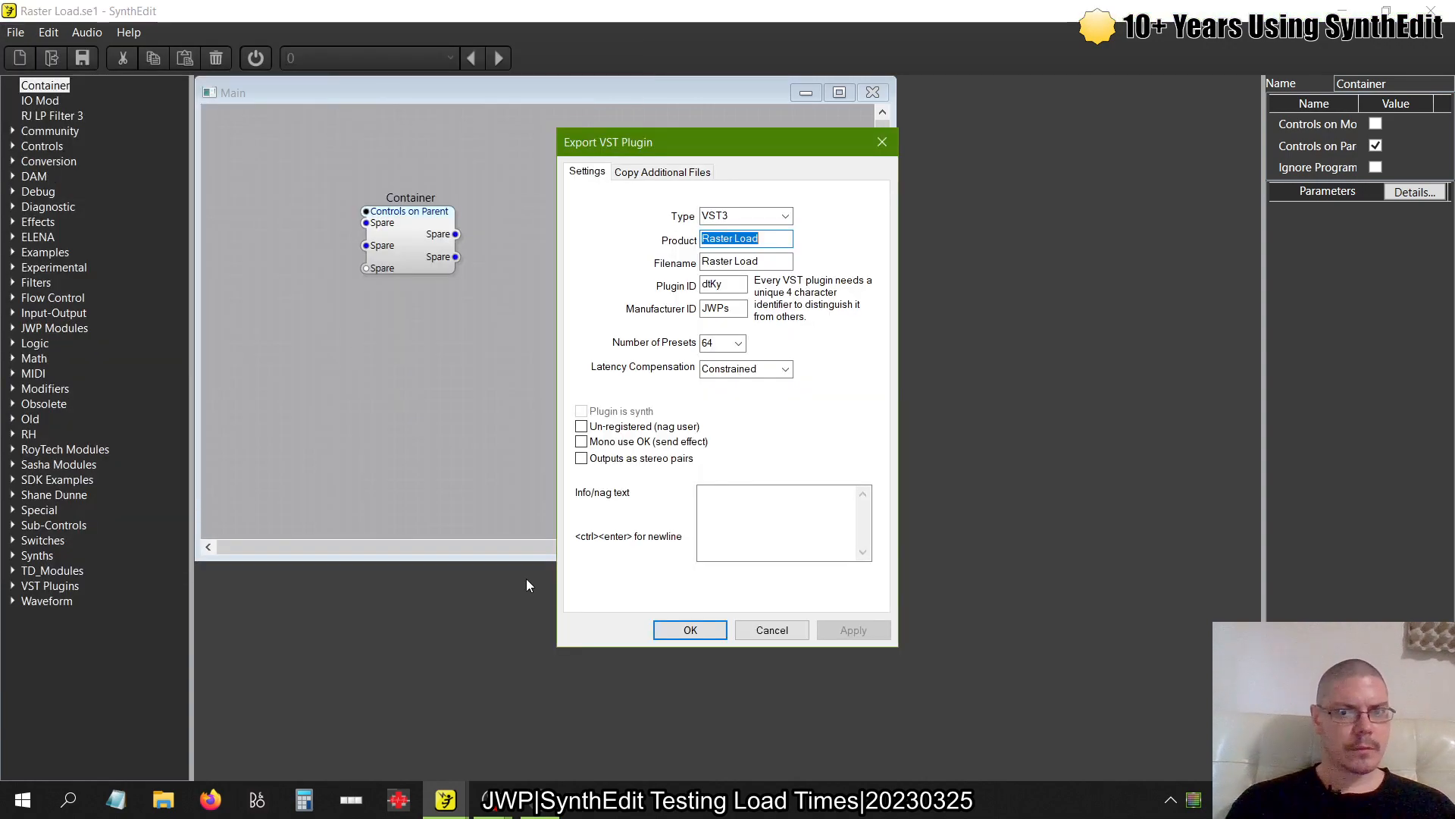
left_click(666, 635)
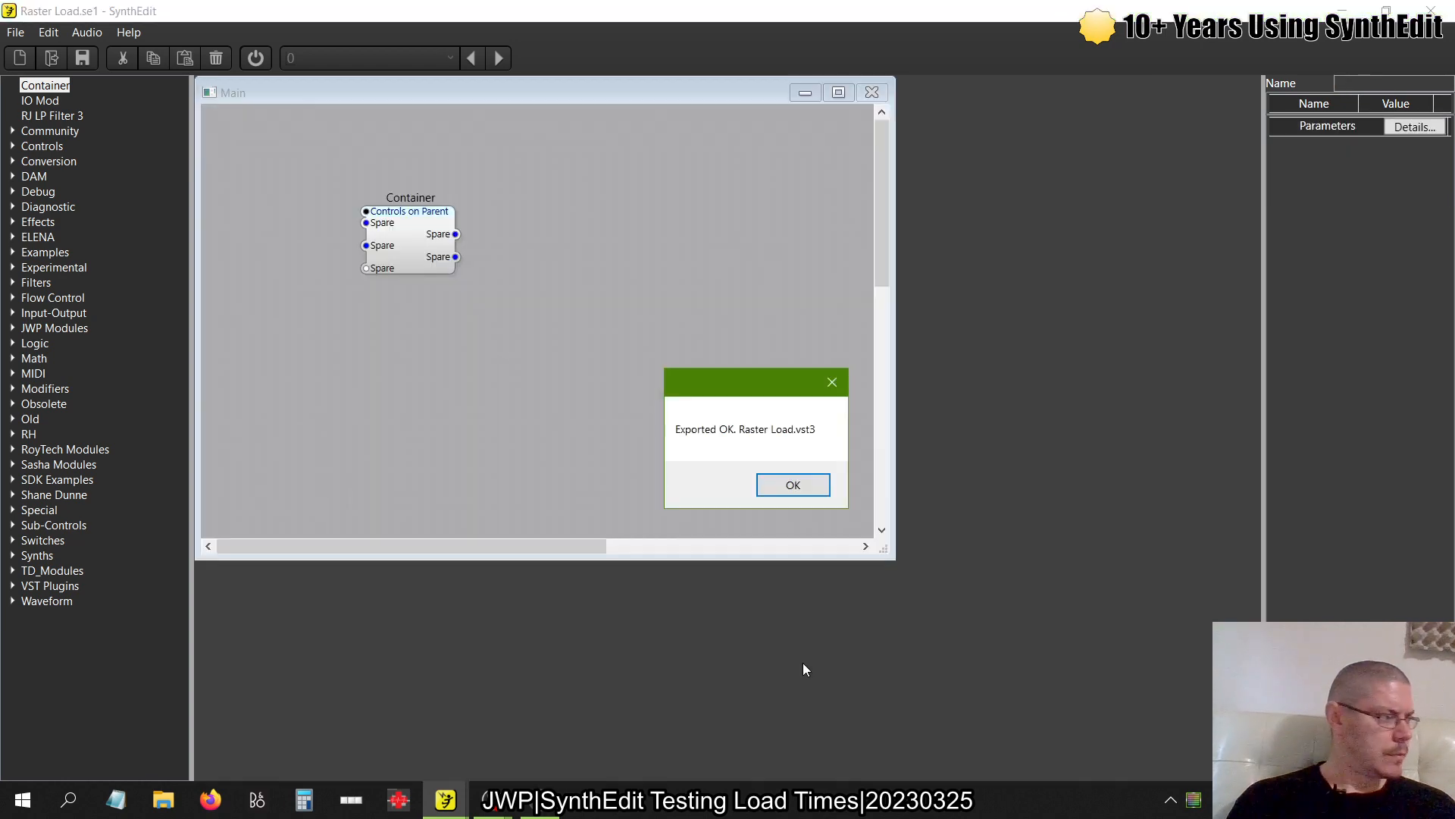
left_click(810, 490)
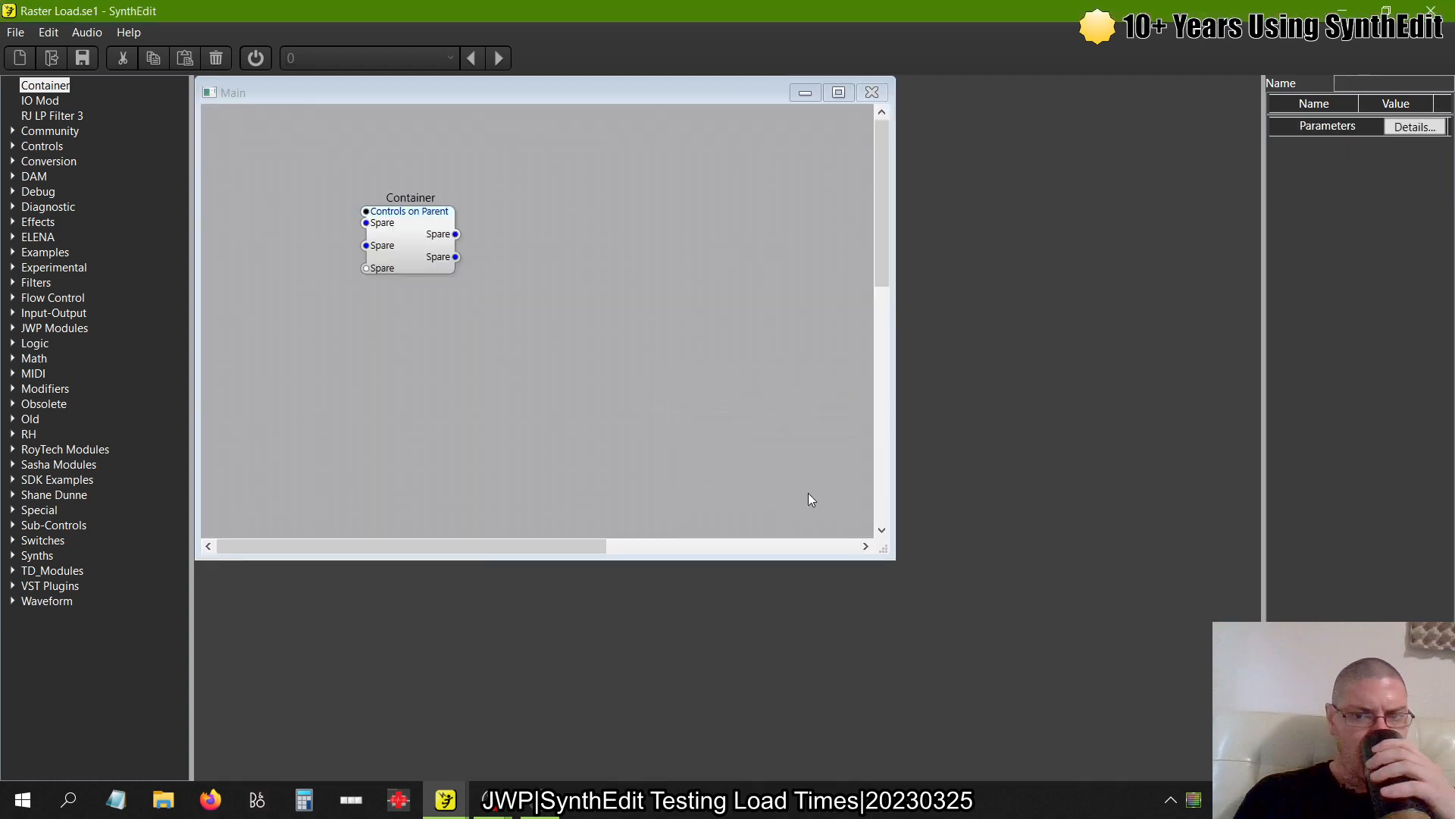
Switch to FL Studio, return to the beginning of the browser list, and collapse the Channel presets folder
left_click(543, 810)
mouse_move(2, 674)
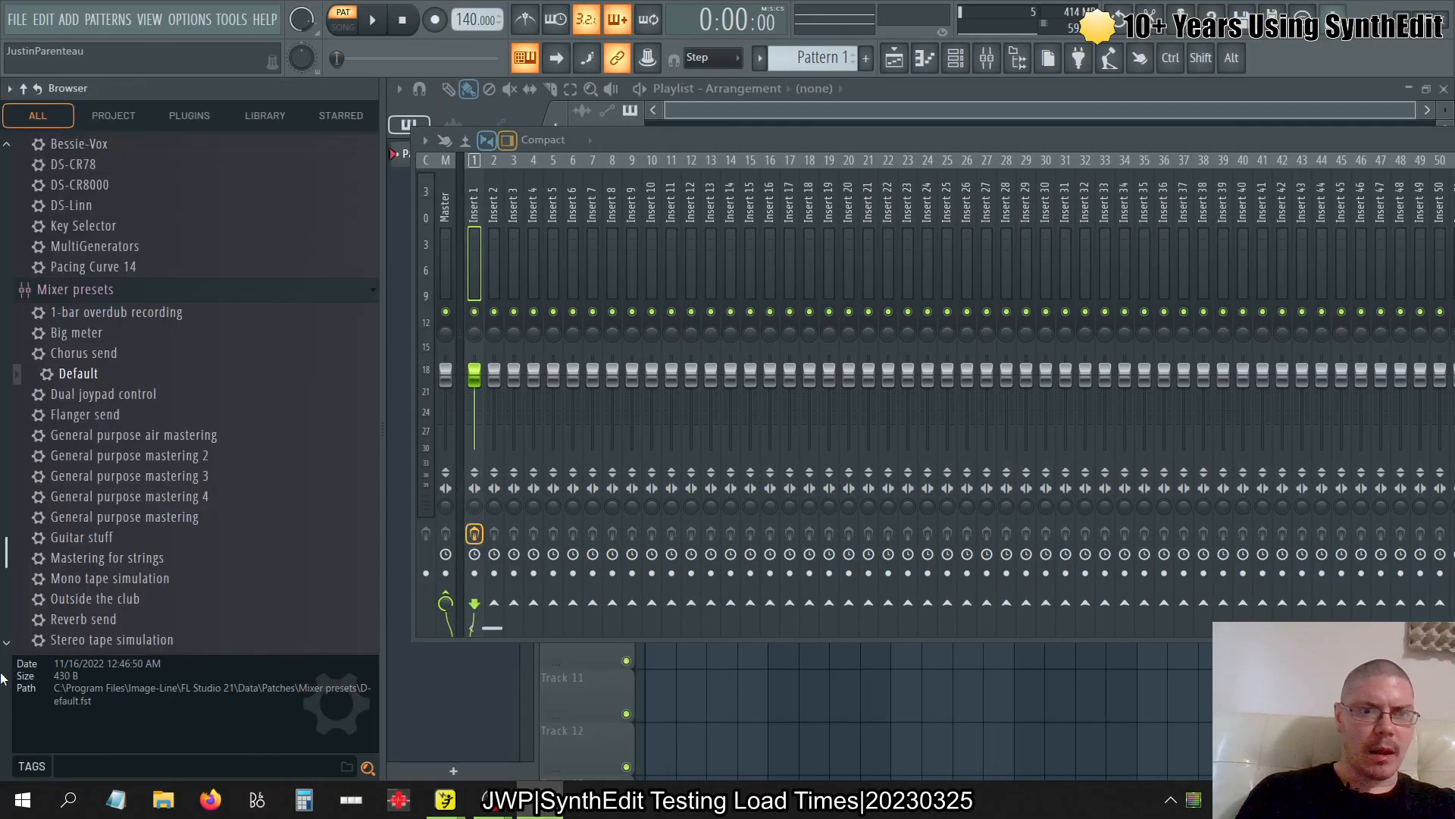
scroll(247, 169, "up", 10)
scroll(147, 351, "up", 15)
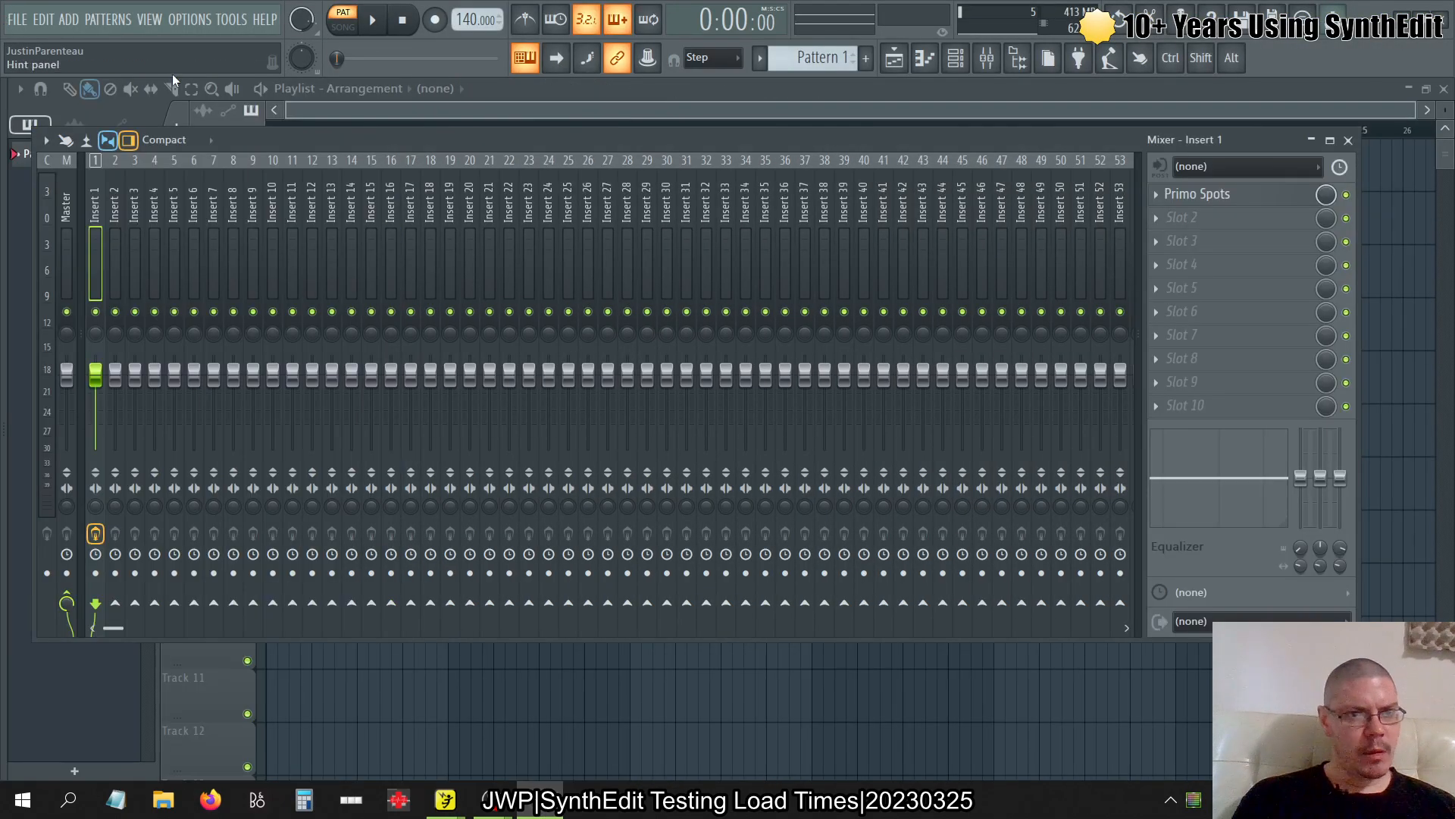
mouse_move(166, 214)
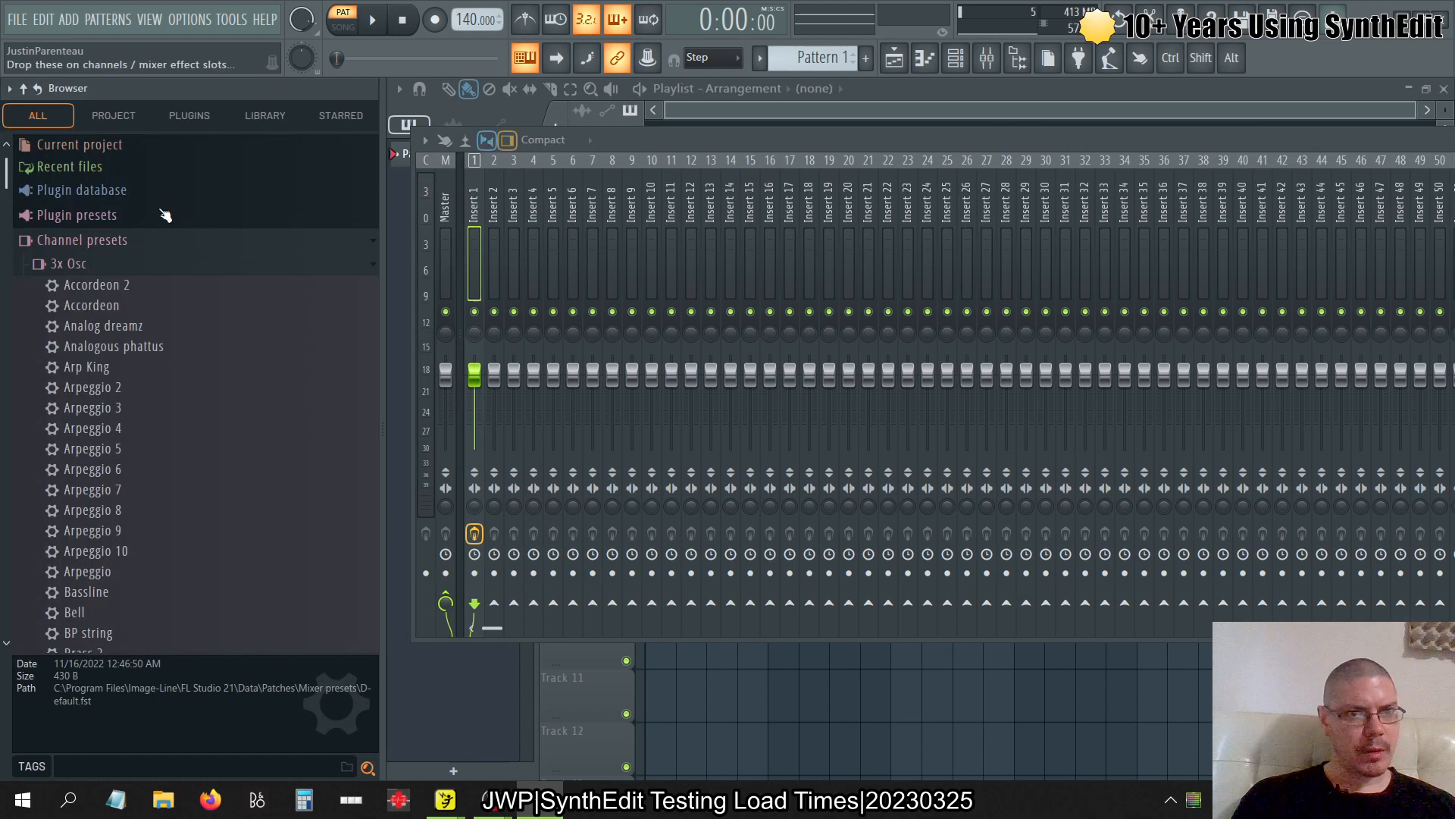
left_click(132, 243)
left_click(121, 265)
Switch to the Vector Load project in SynthEdit and dismiss its export message
key("alt+Tab")
key("alt+Tab")
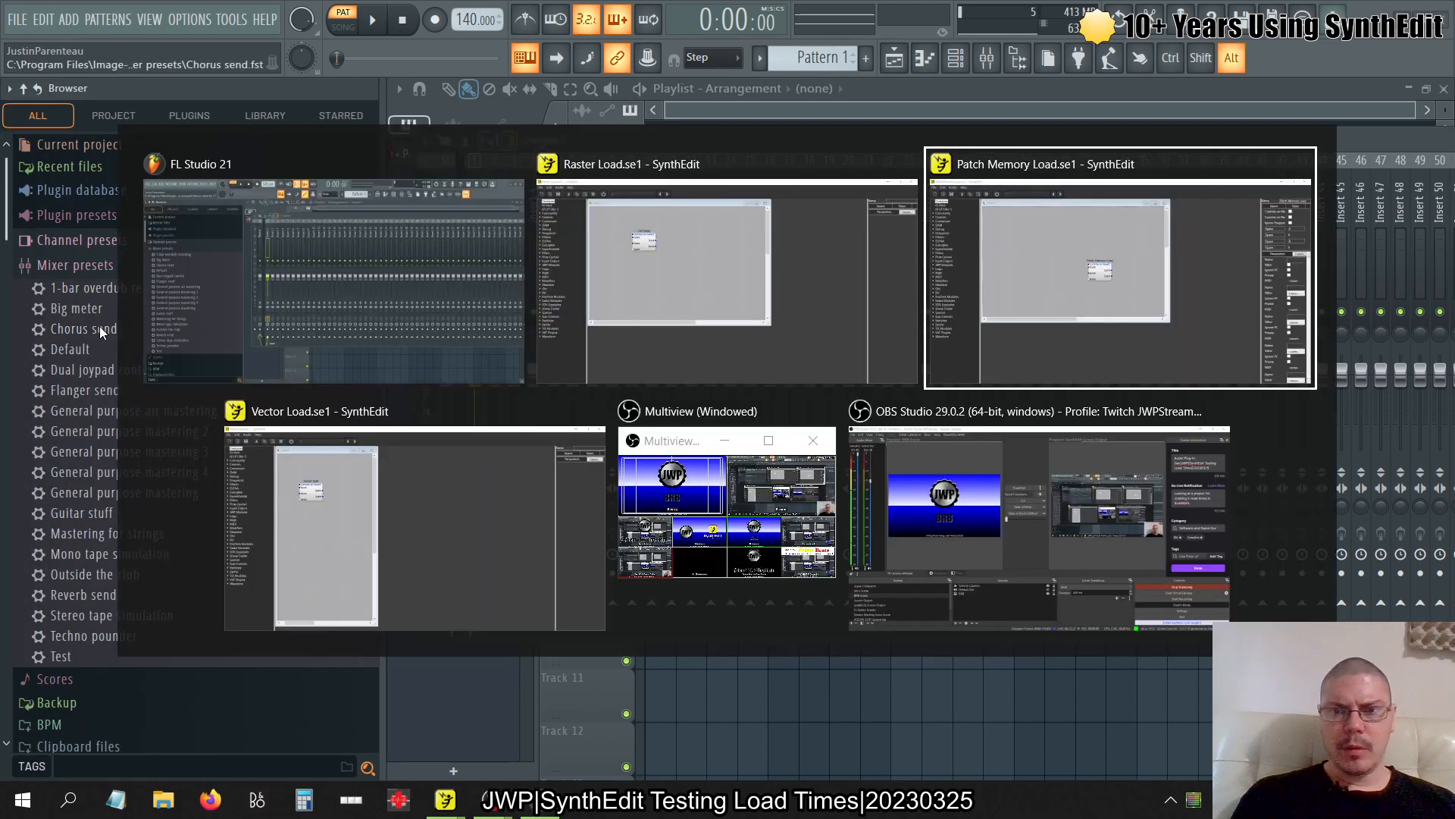
key("alt+Tab")
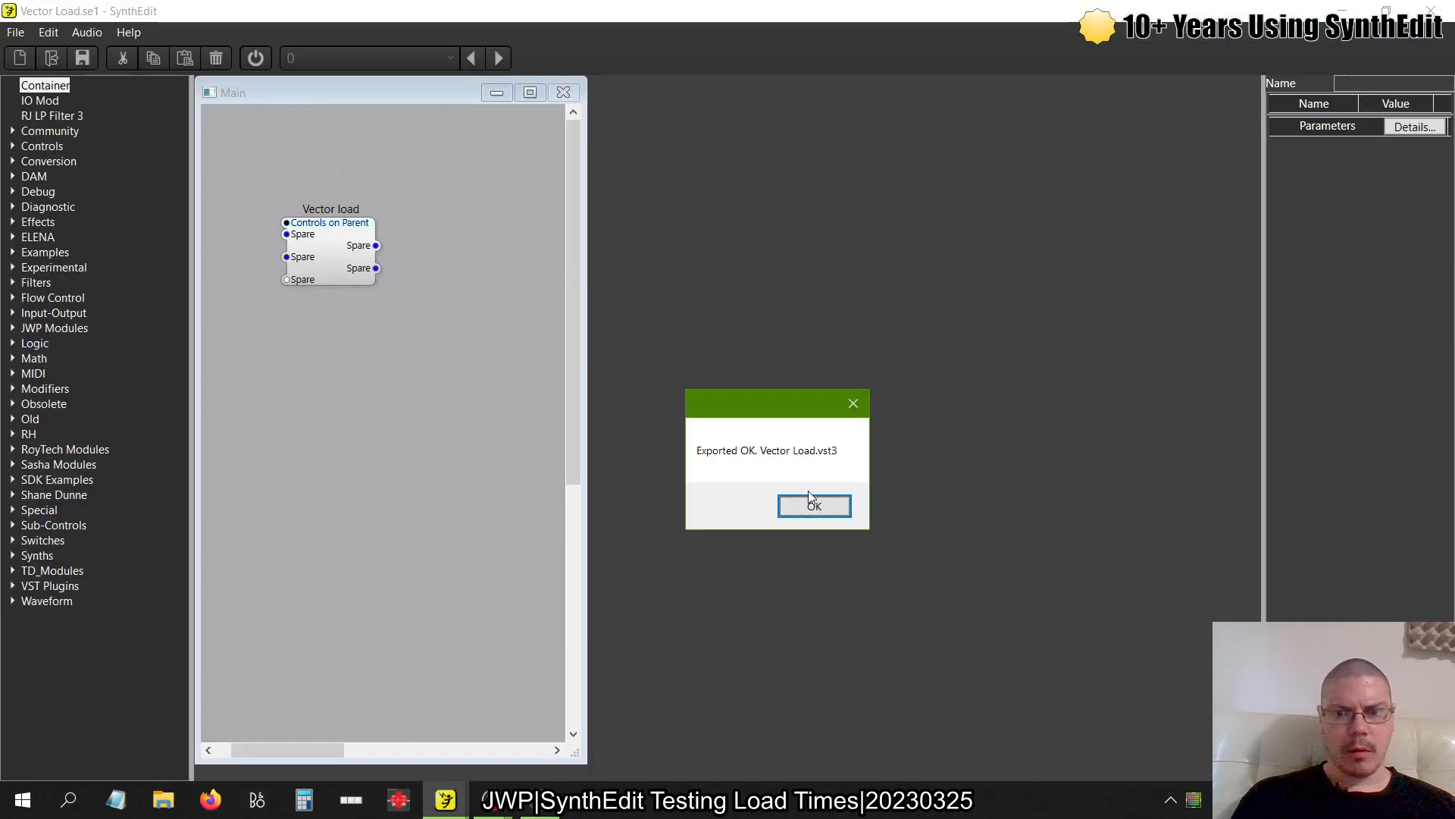
left_click(809, 502)
View the Vector load container's knobs and background in the panel editor, then close it
right_click(296, 225)
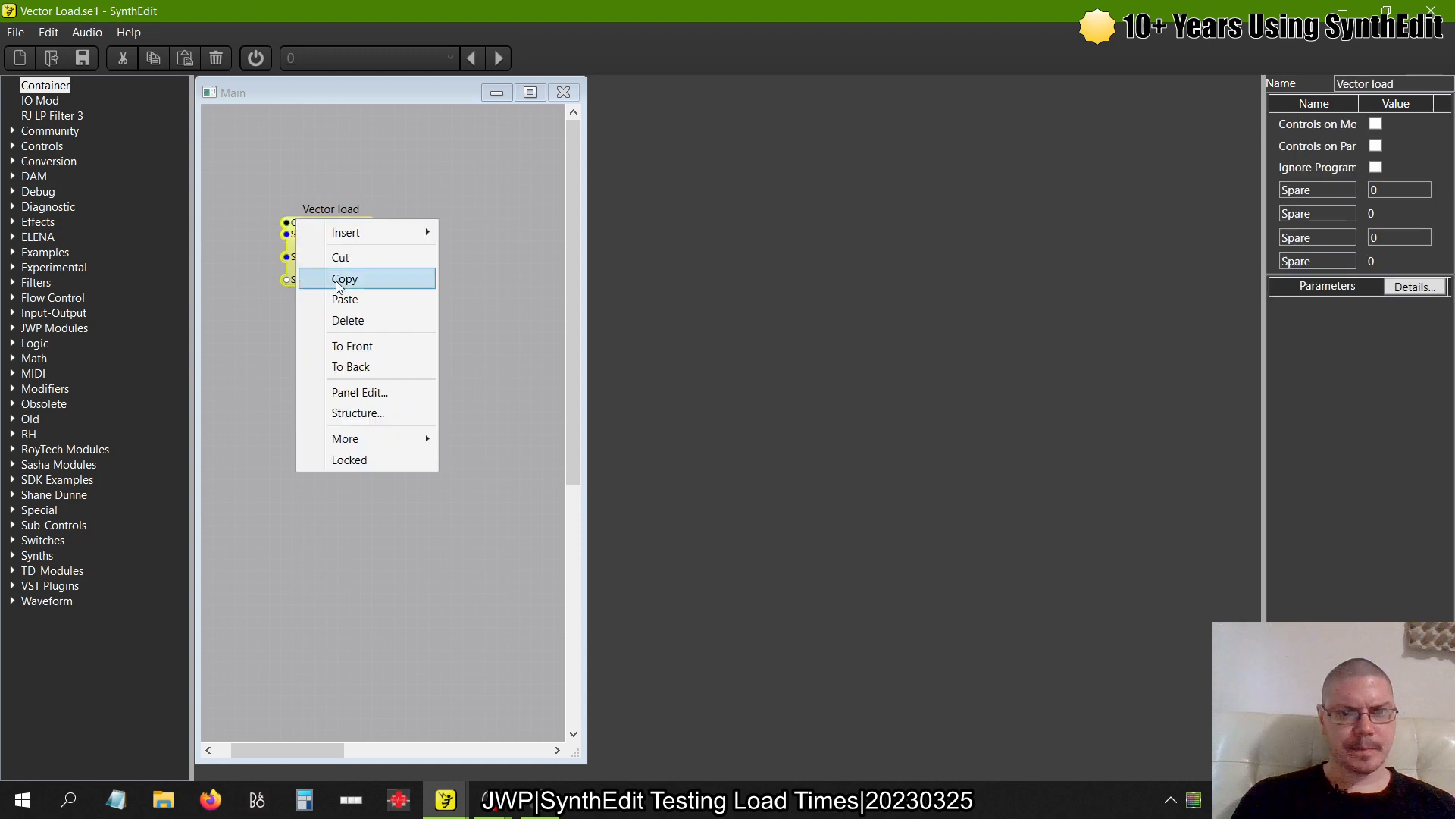
left_click(349, 391)
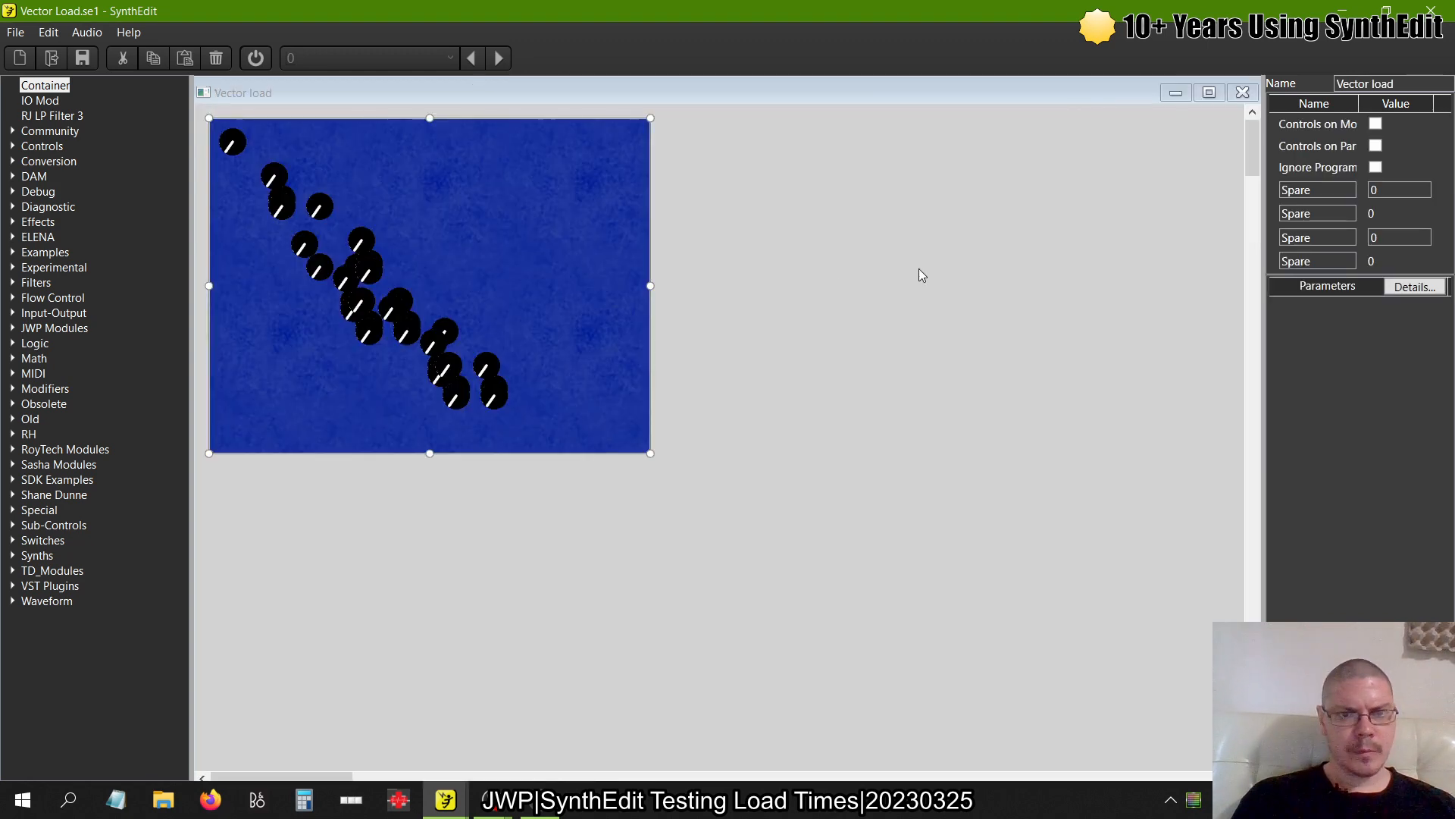
left_click(1242, 92)
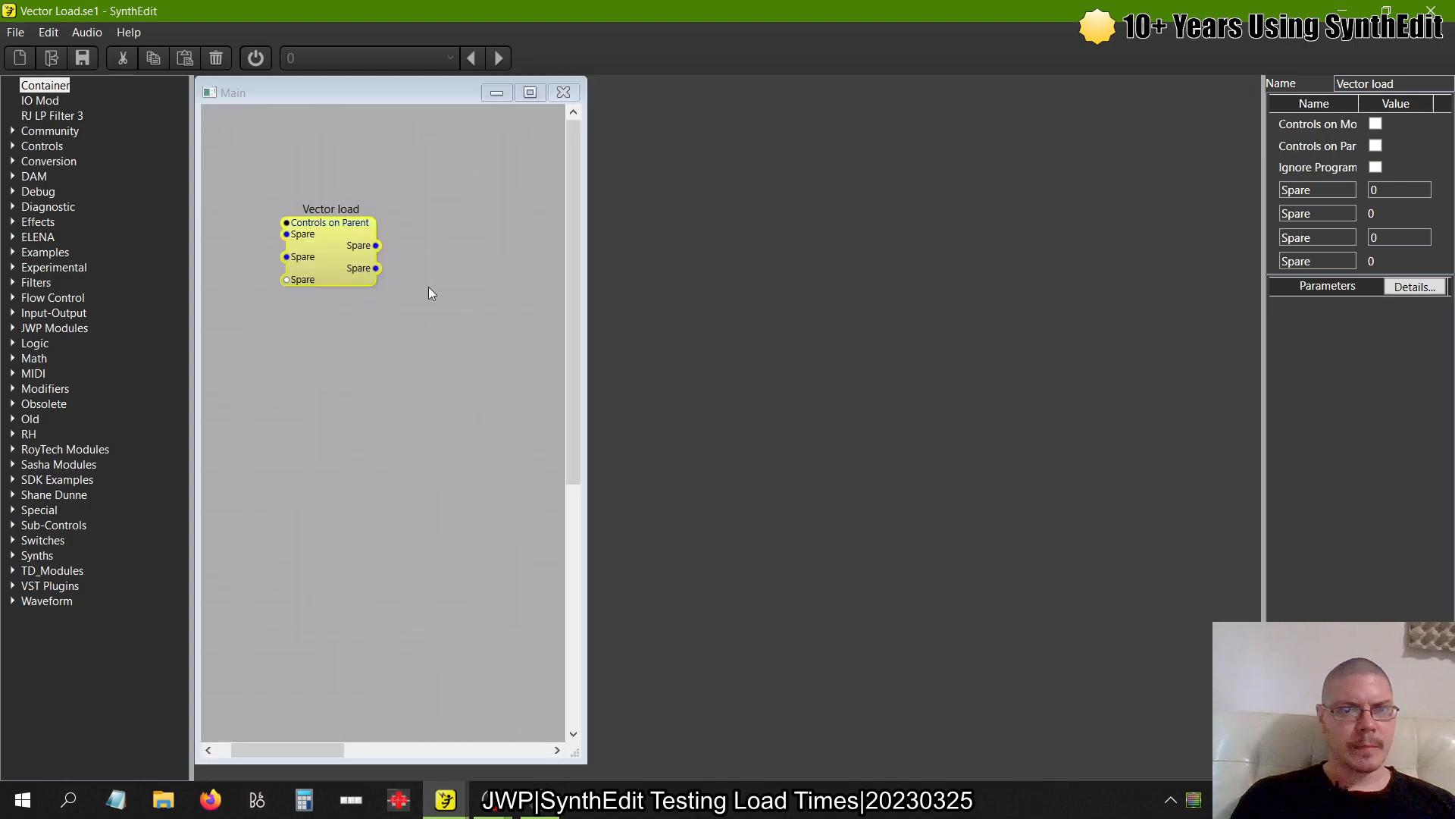
Look inside the Vector load container, and switch to FL Studio to list only plugins in the browser with Mixer presets collapsed
double_click(327, 272)
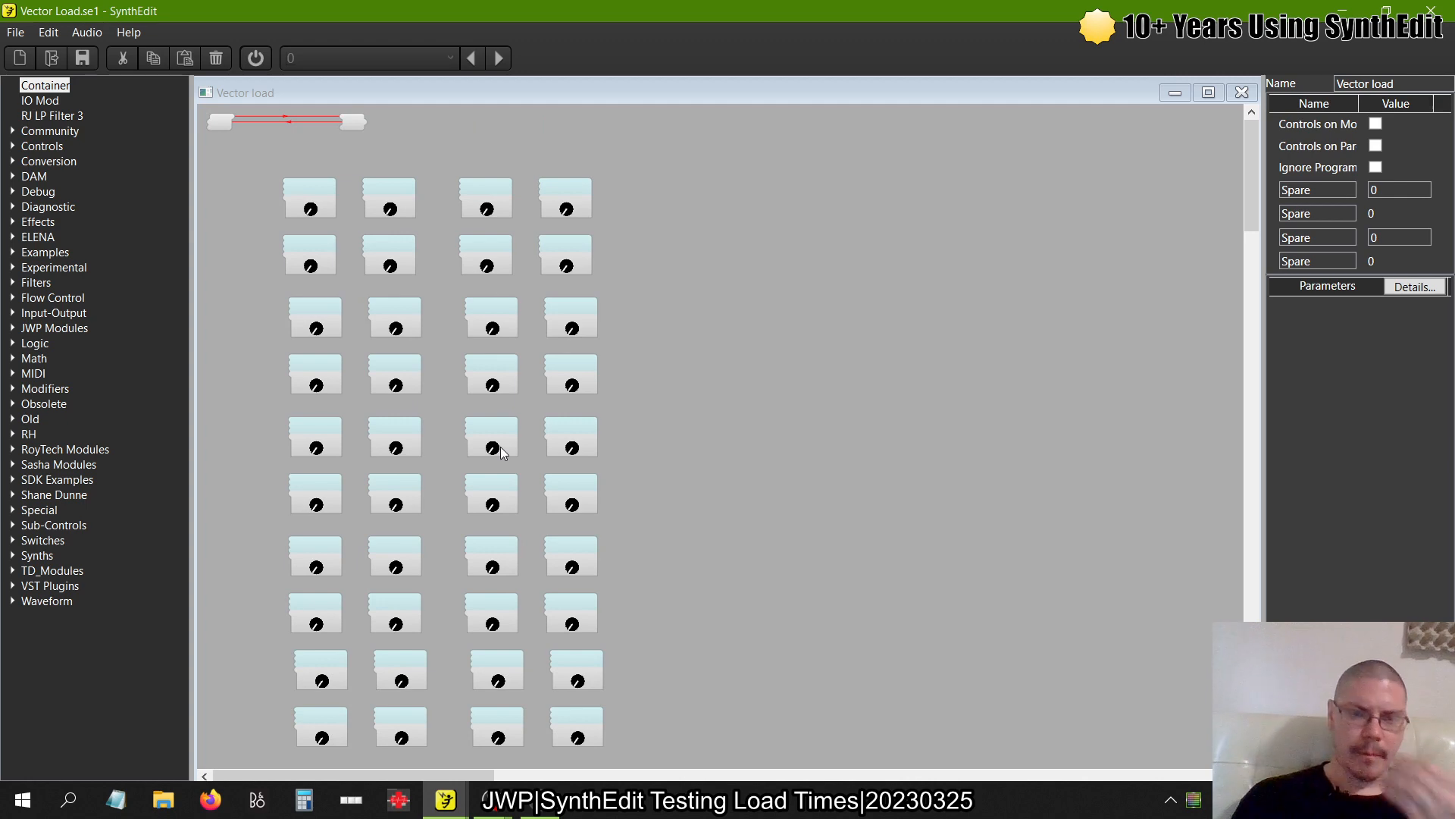
key("alt+Tab")
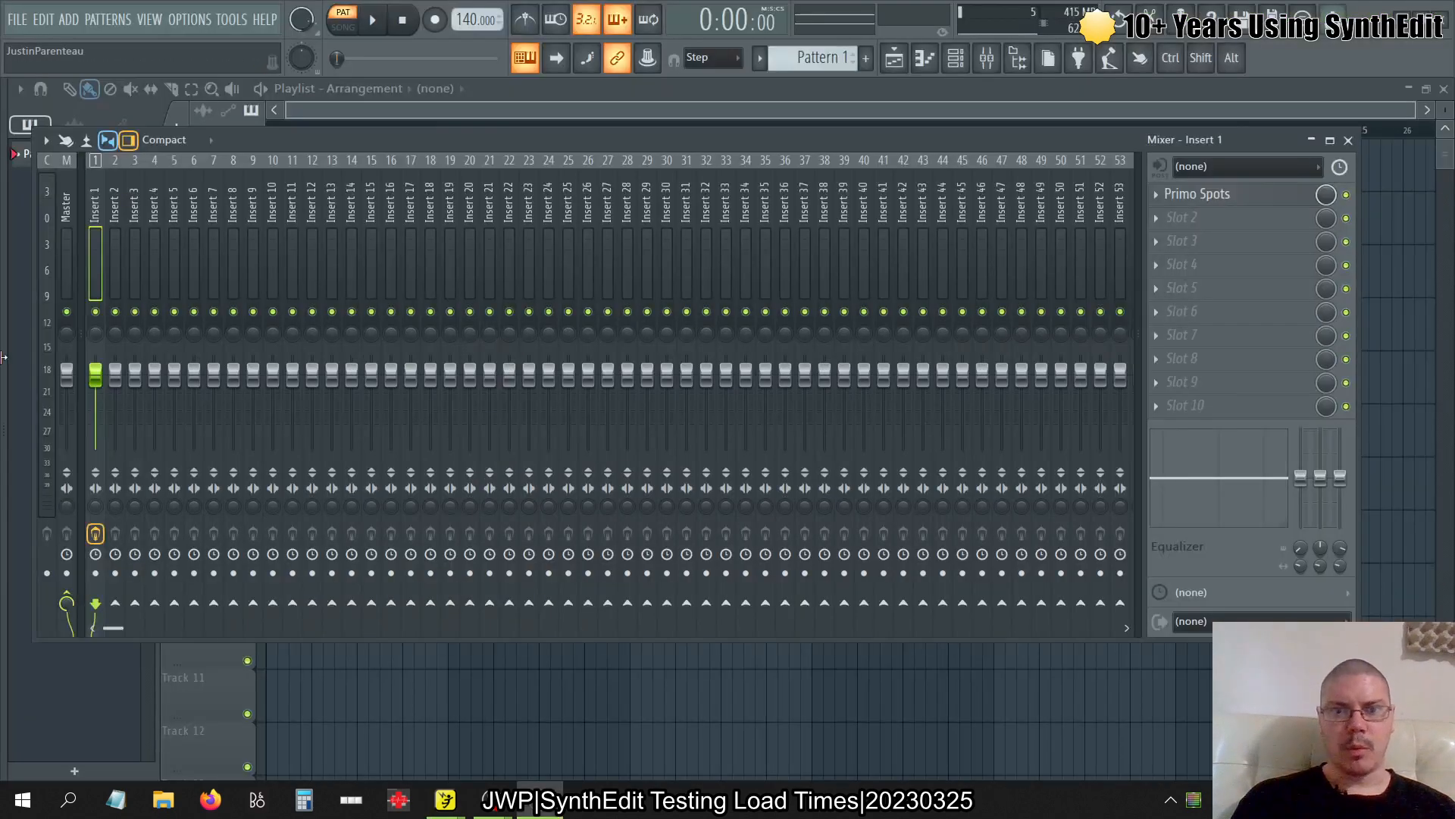
left_click(3, 357)
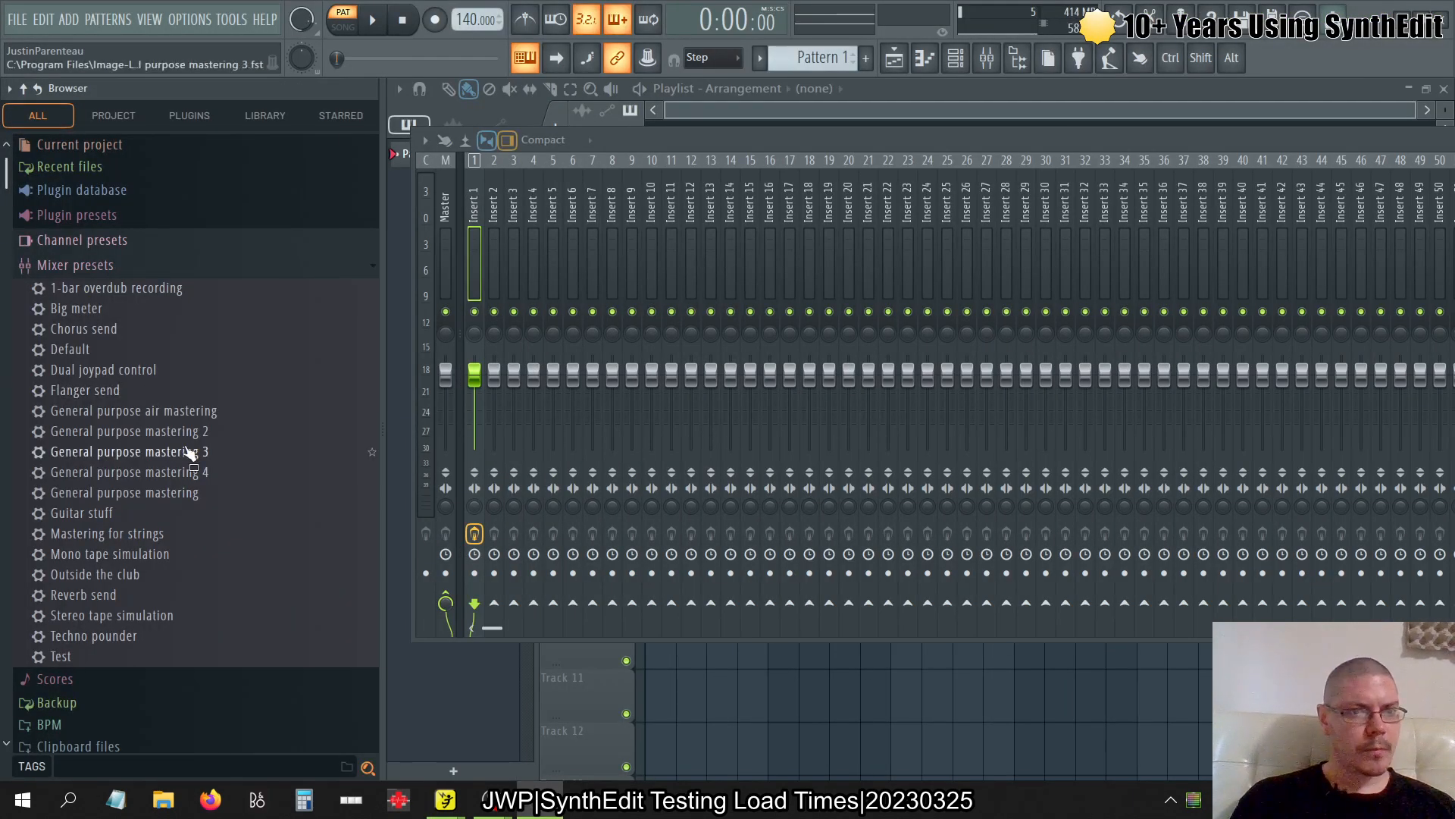
left_click(130, 266)
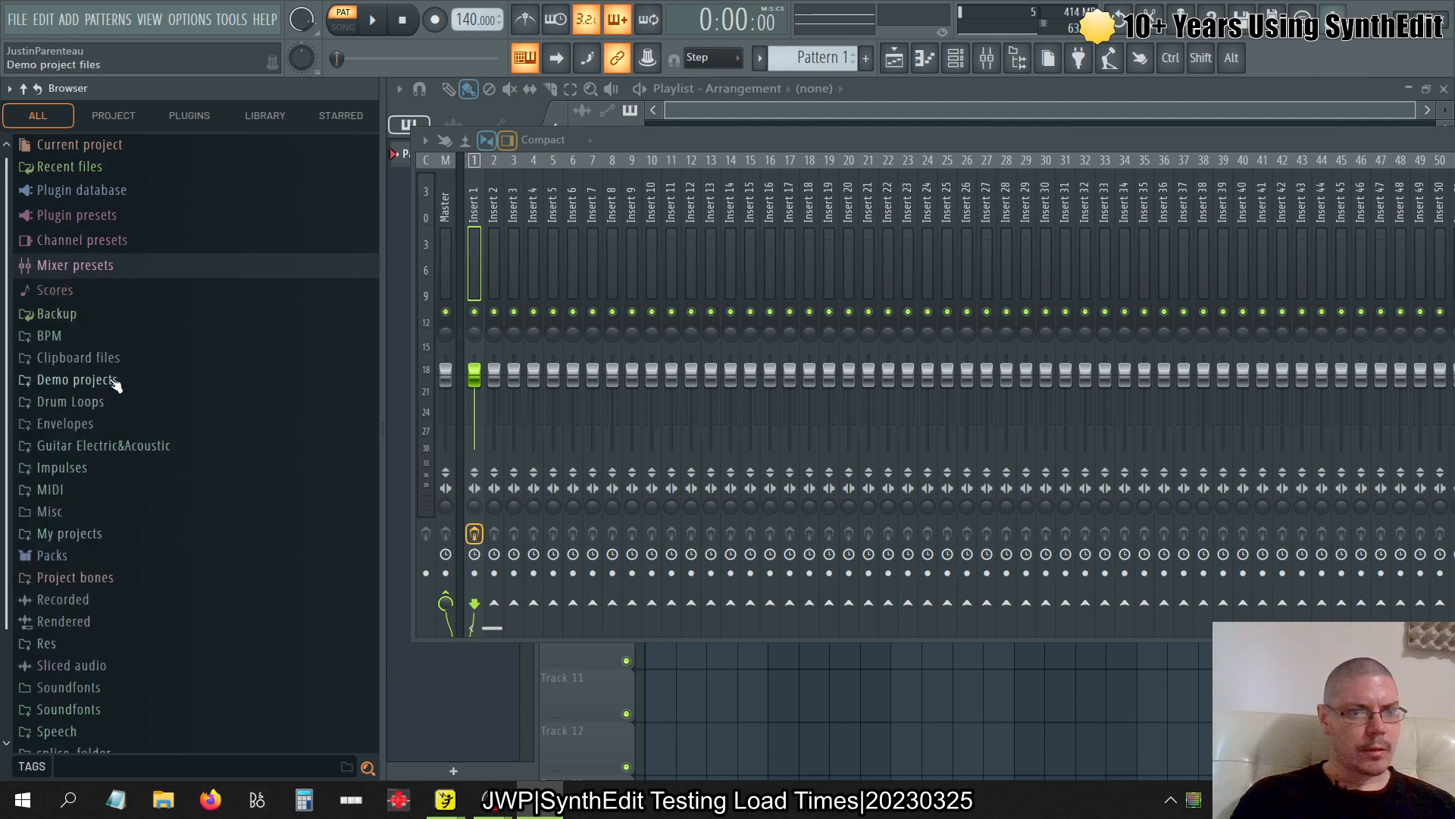
scroll(116, 590, "down", 3)
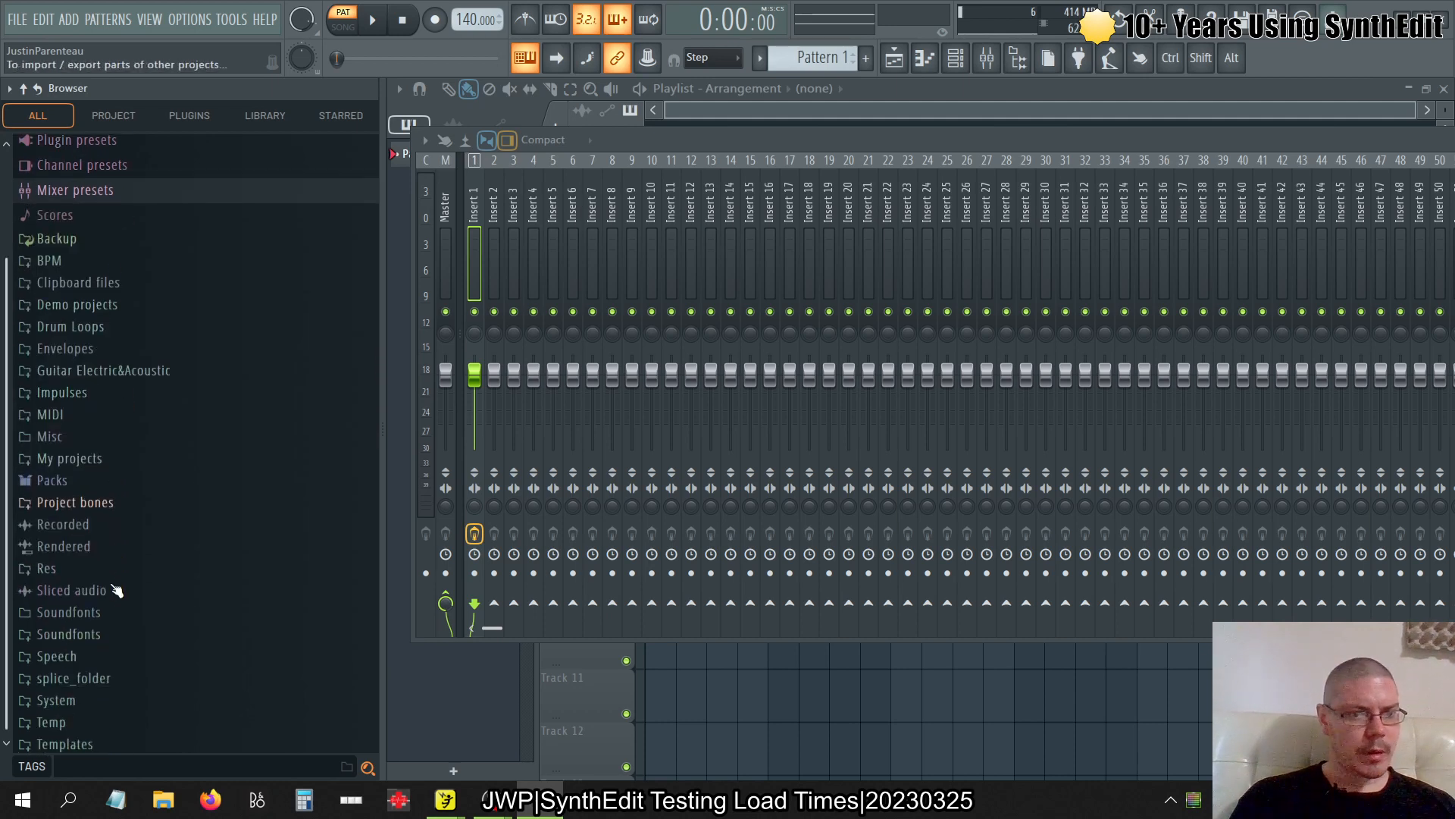
scroll(115, 590, "up", 3)
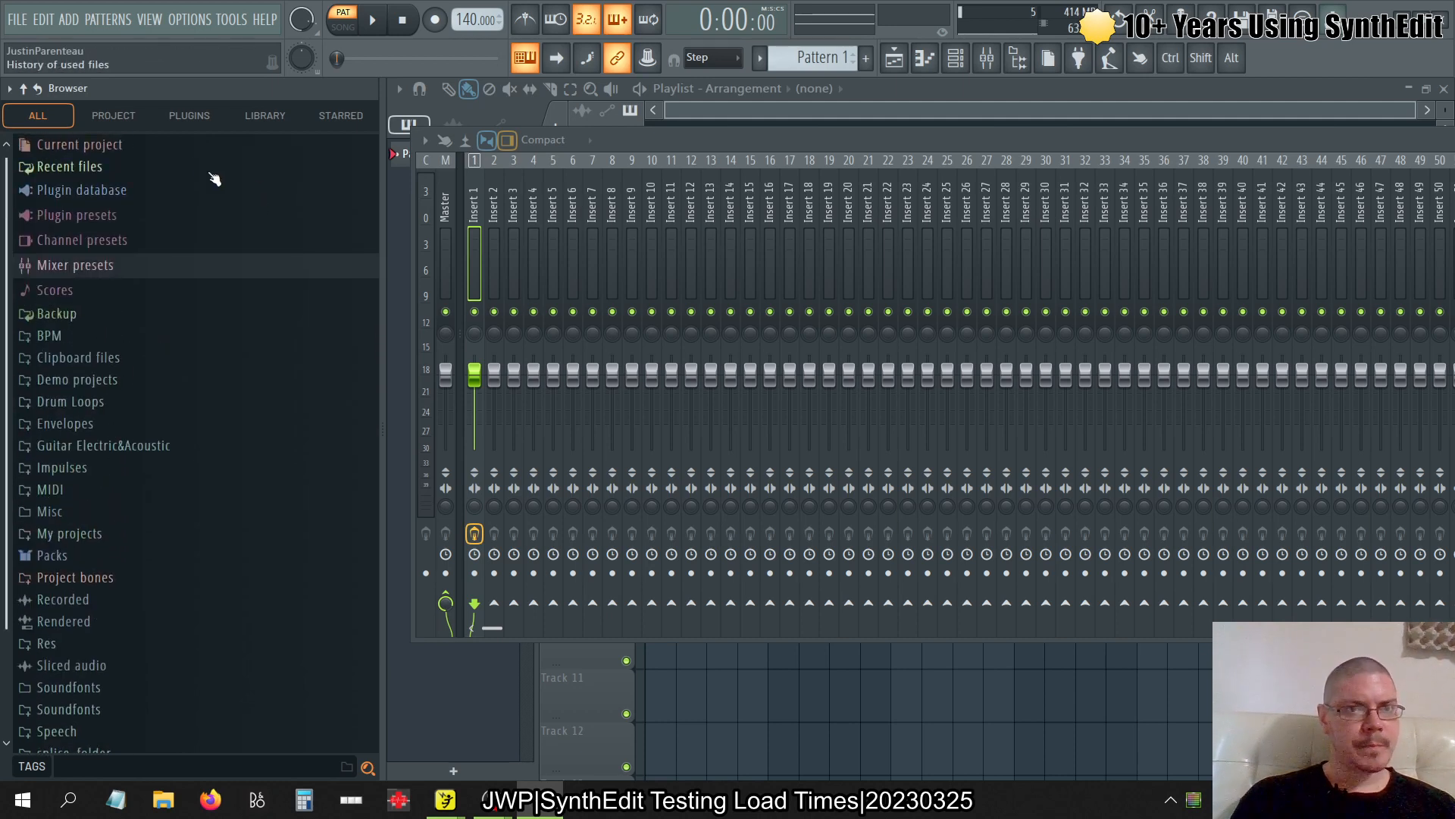
left_click(189, 118)
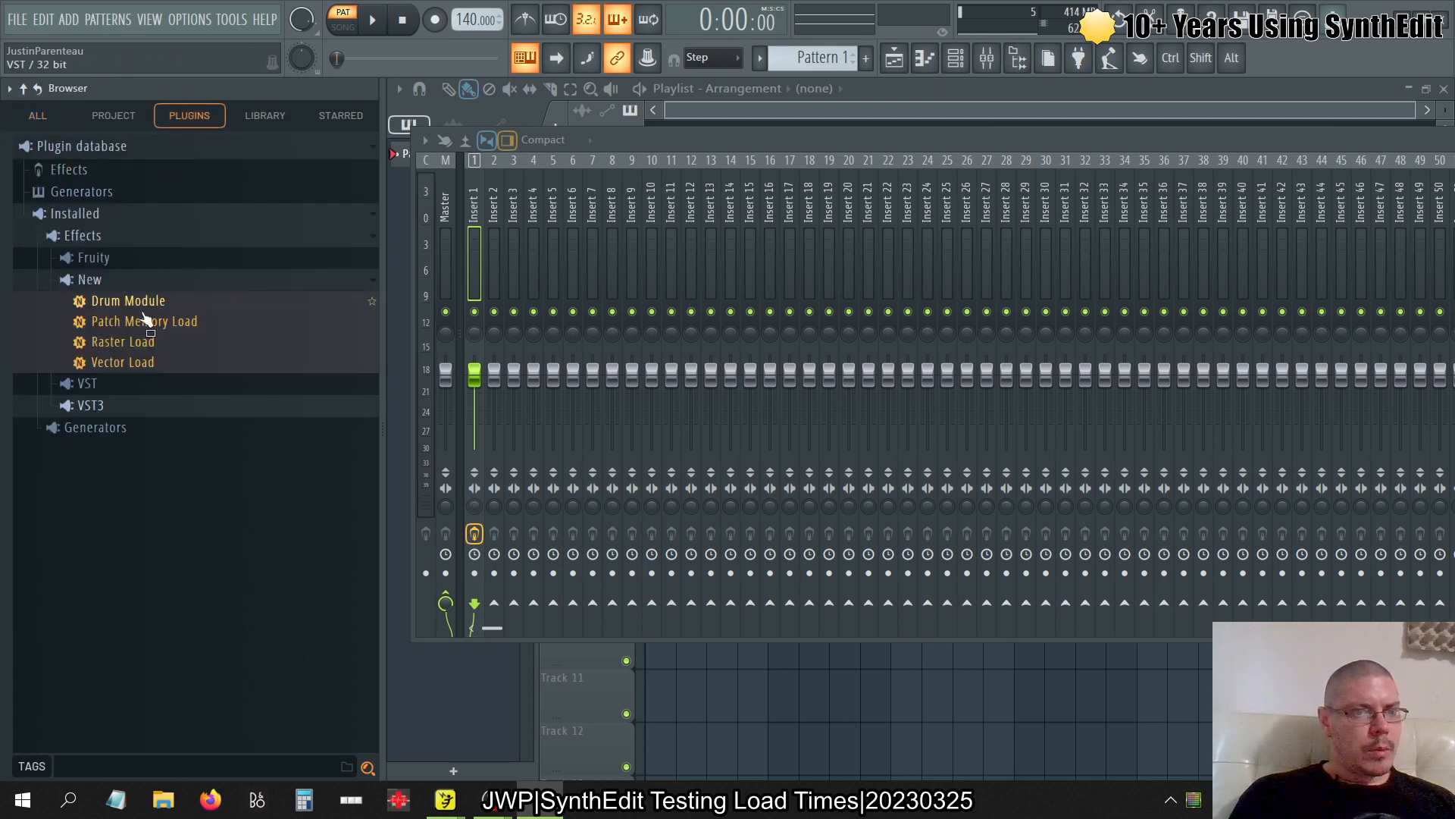
Load Patch Memory Load, Raster Load and Vector Load onto mixer track Insert 1, moving the Raster Load and Vector Load windows aside
left_click_drag(143, 320, 97, 188)
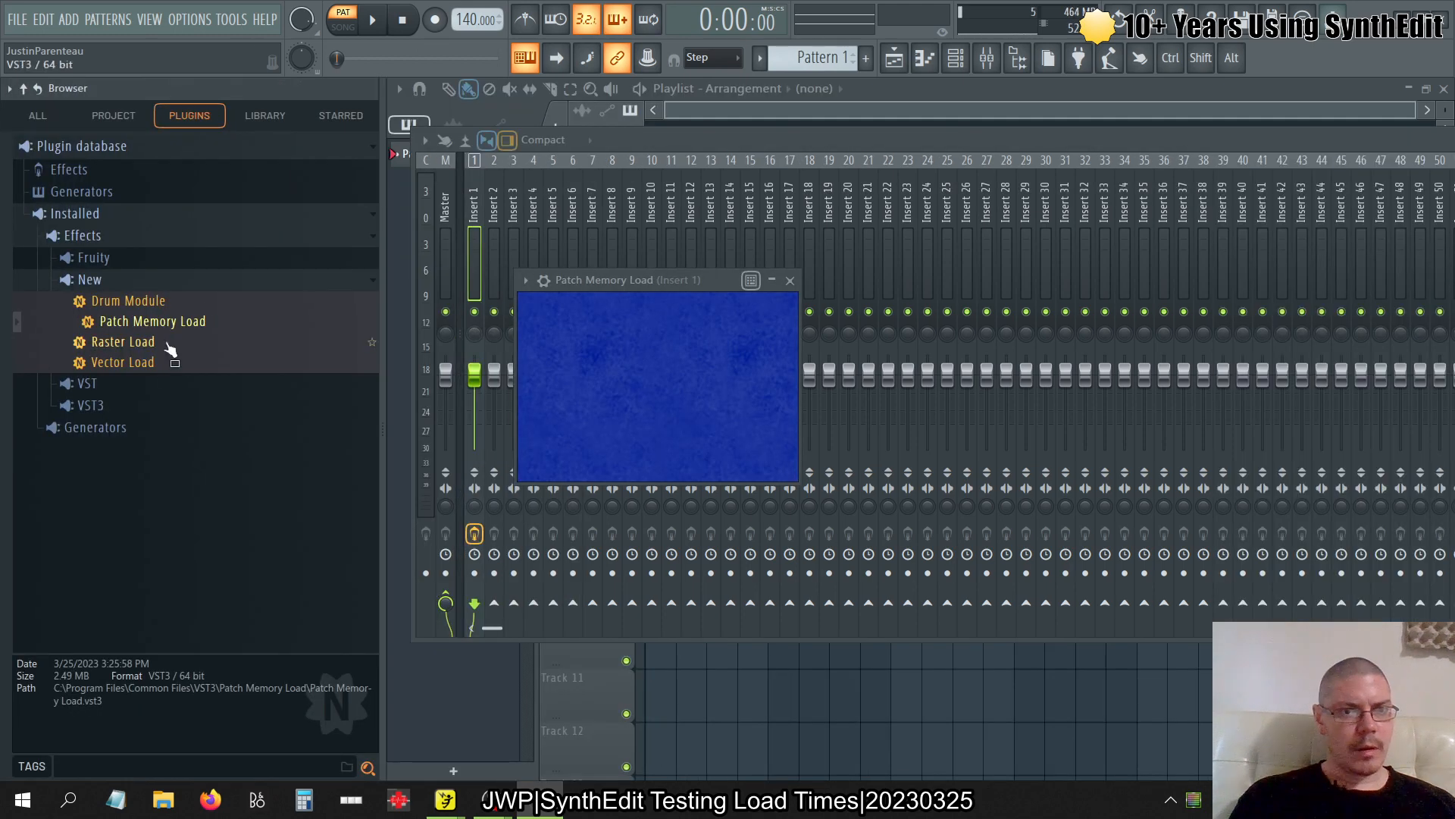
left_click_drag(151, 343, 96, 206)
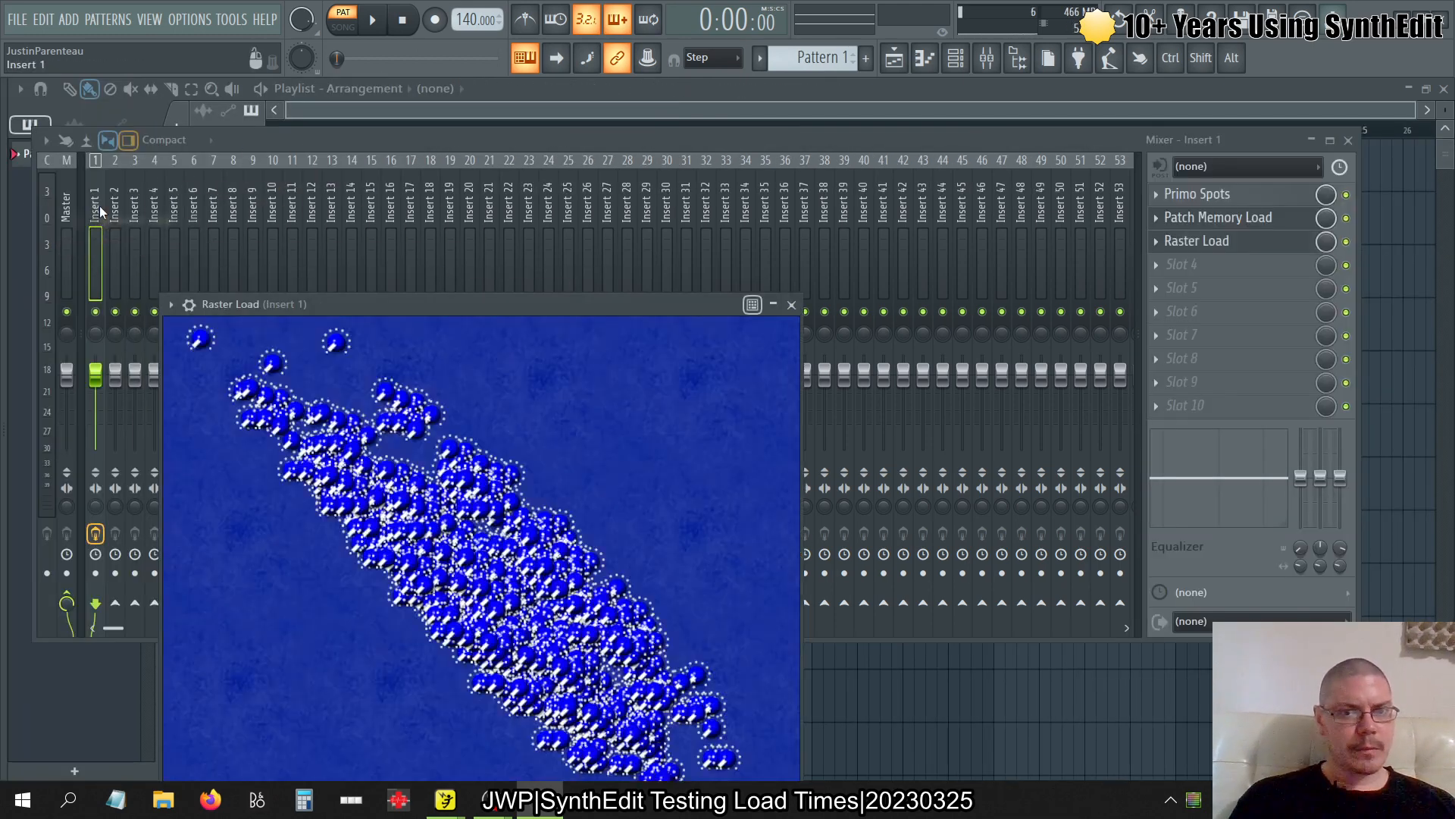
left_click_drag(381, 312, 529, 164)
mouse_move(0, 512)
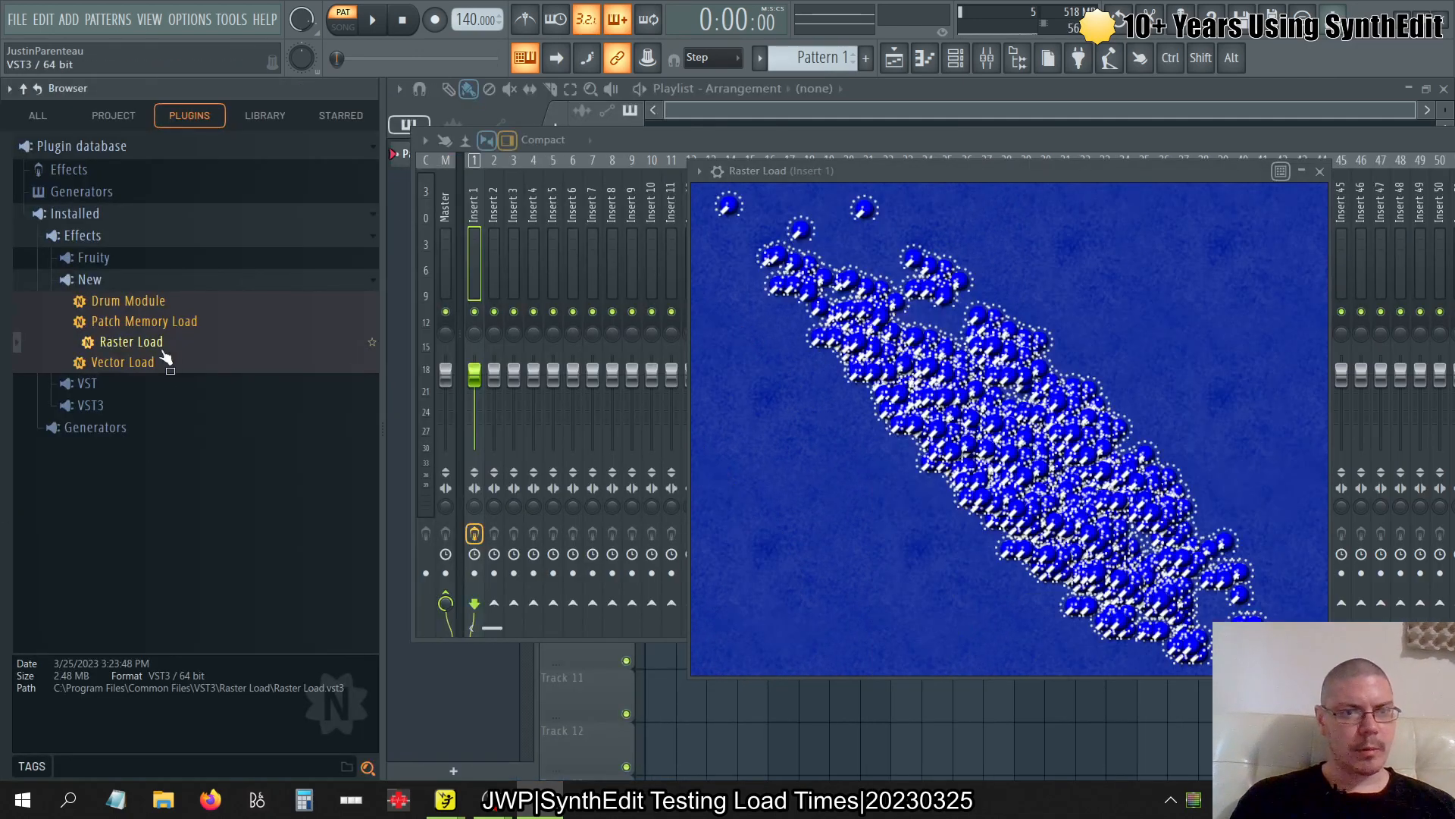
left_click_drag(144, 363, 96, 204)
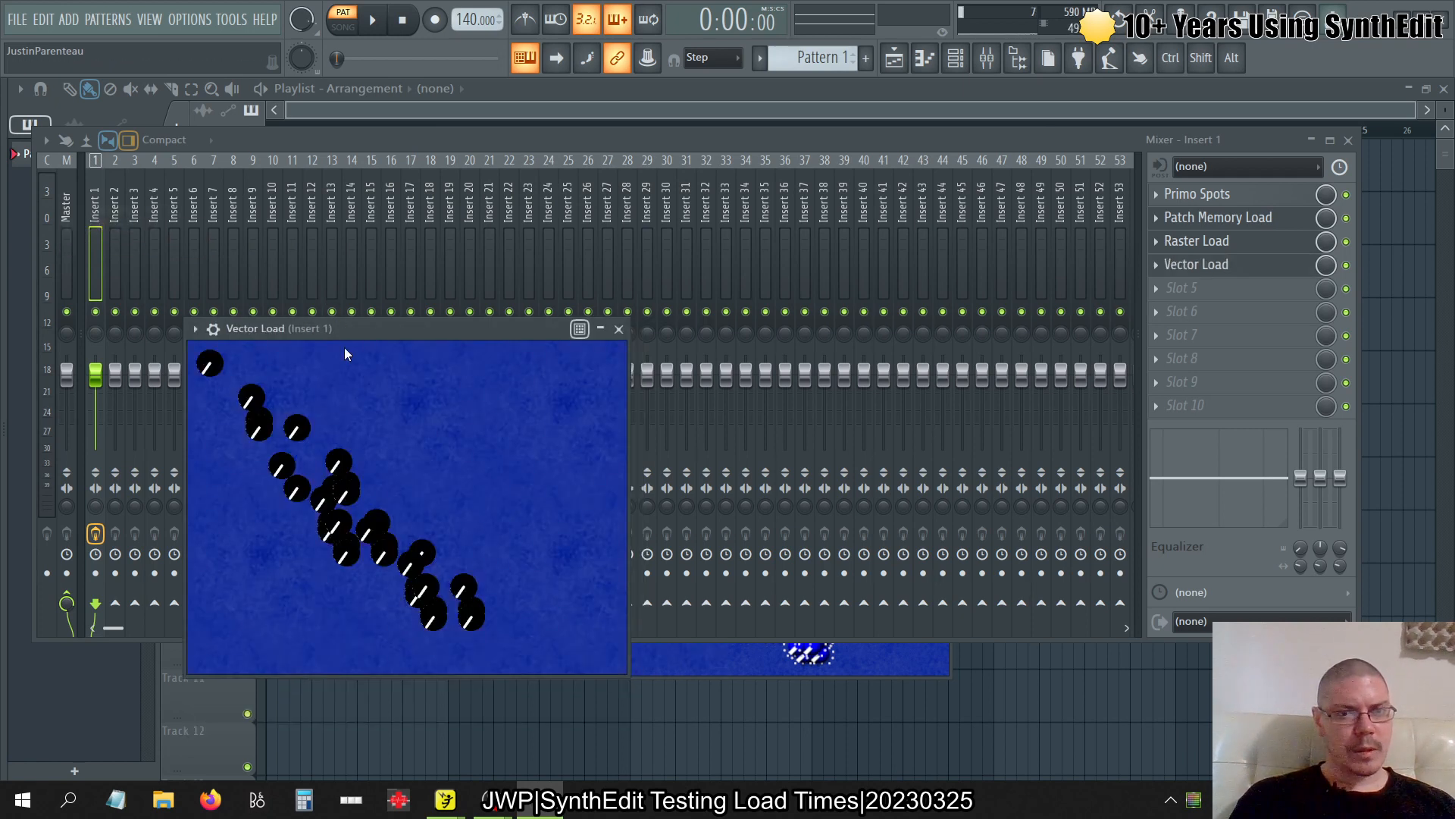
left_click_drag(343, 332, 1120, 331)
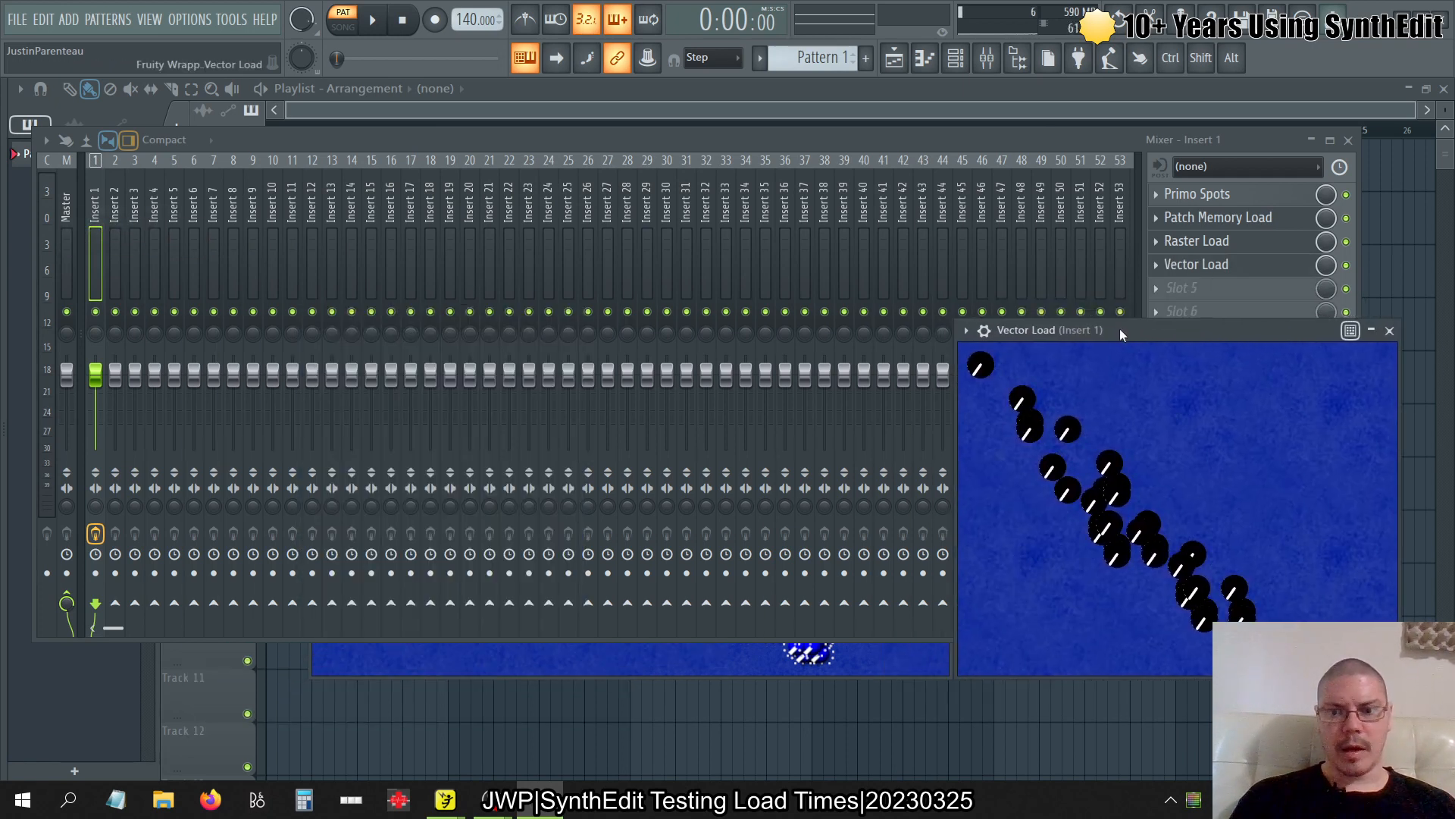
Bring up and arrange the Patch Memory Load, Raster Load and Vector Load plugin windows to compare their interfaces
left_click(1220, 217)
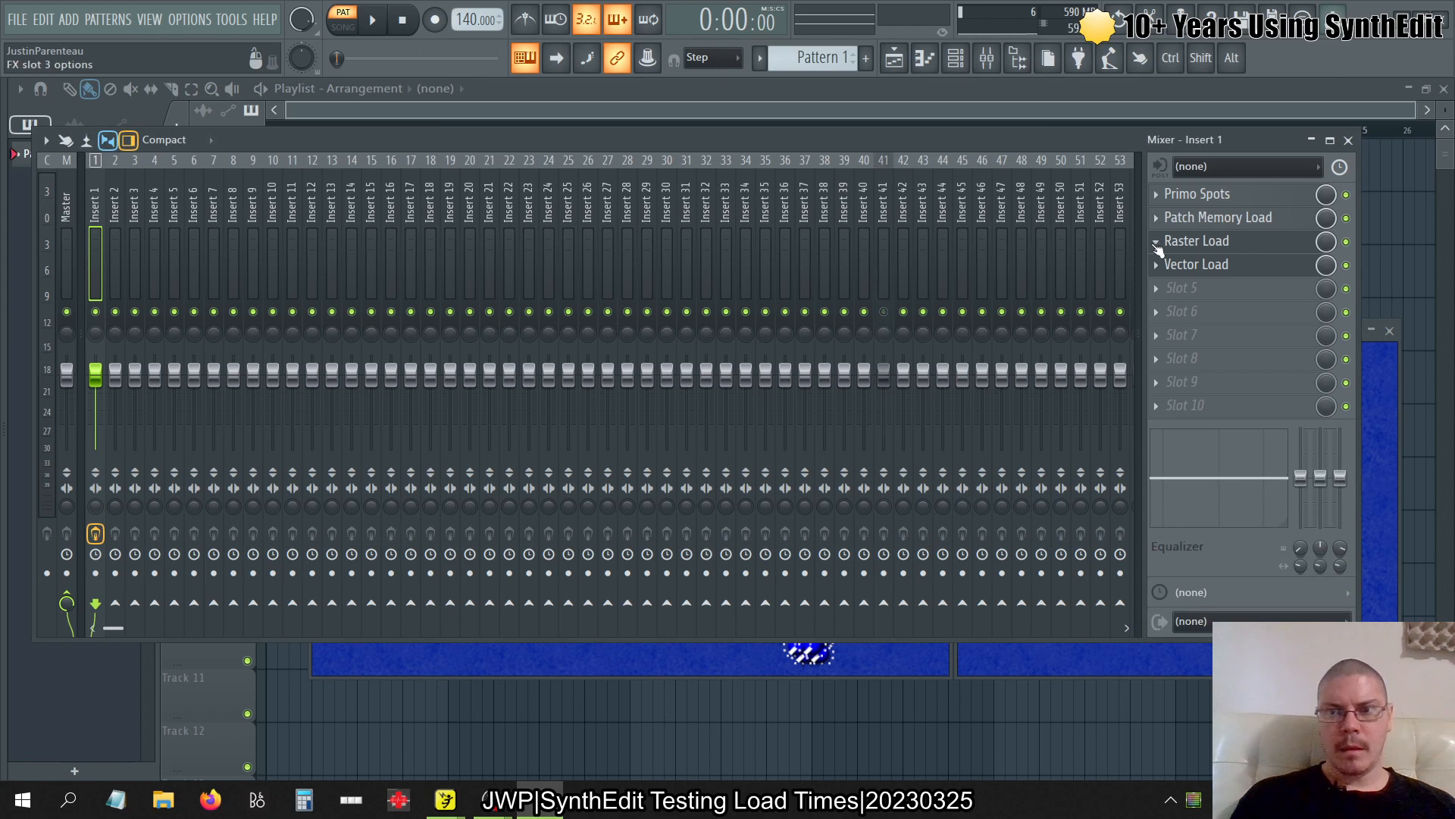
left_click(1183, 220)
left_click_drag(350, 289, 283, 265)
left_click(329, 256)
left_click(331, 256)
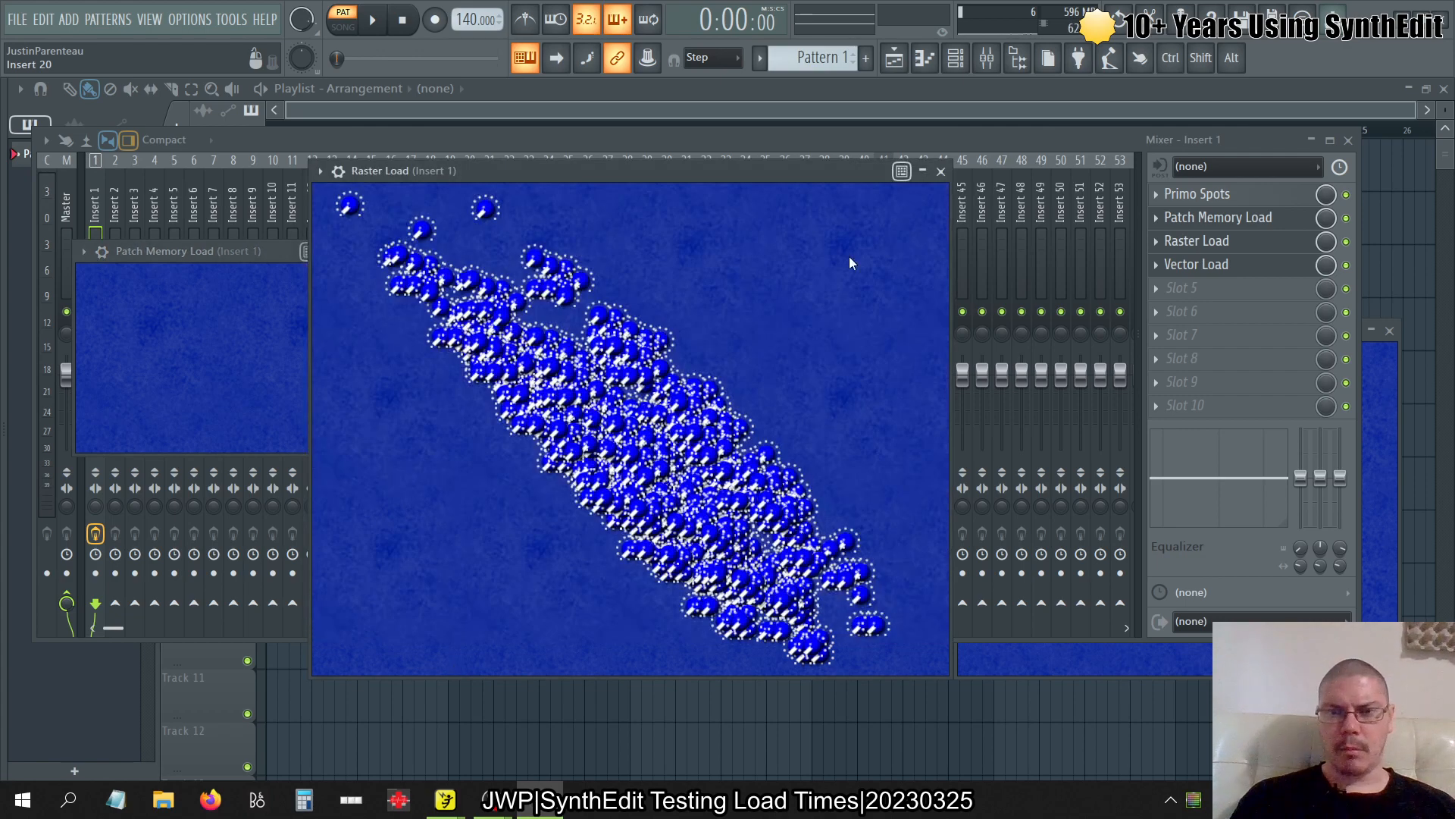
left_click(922, 172)
left_click(922, 171)
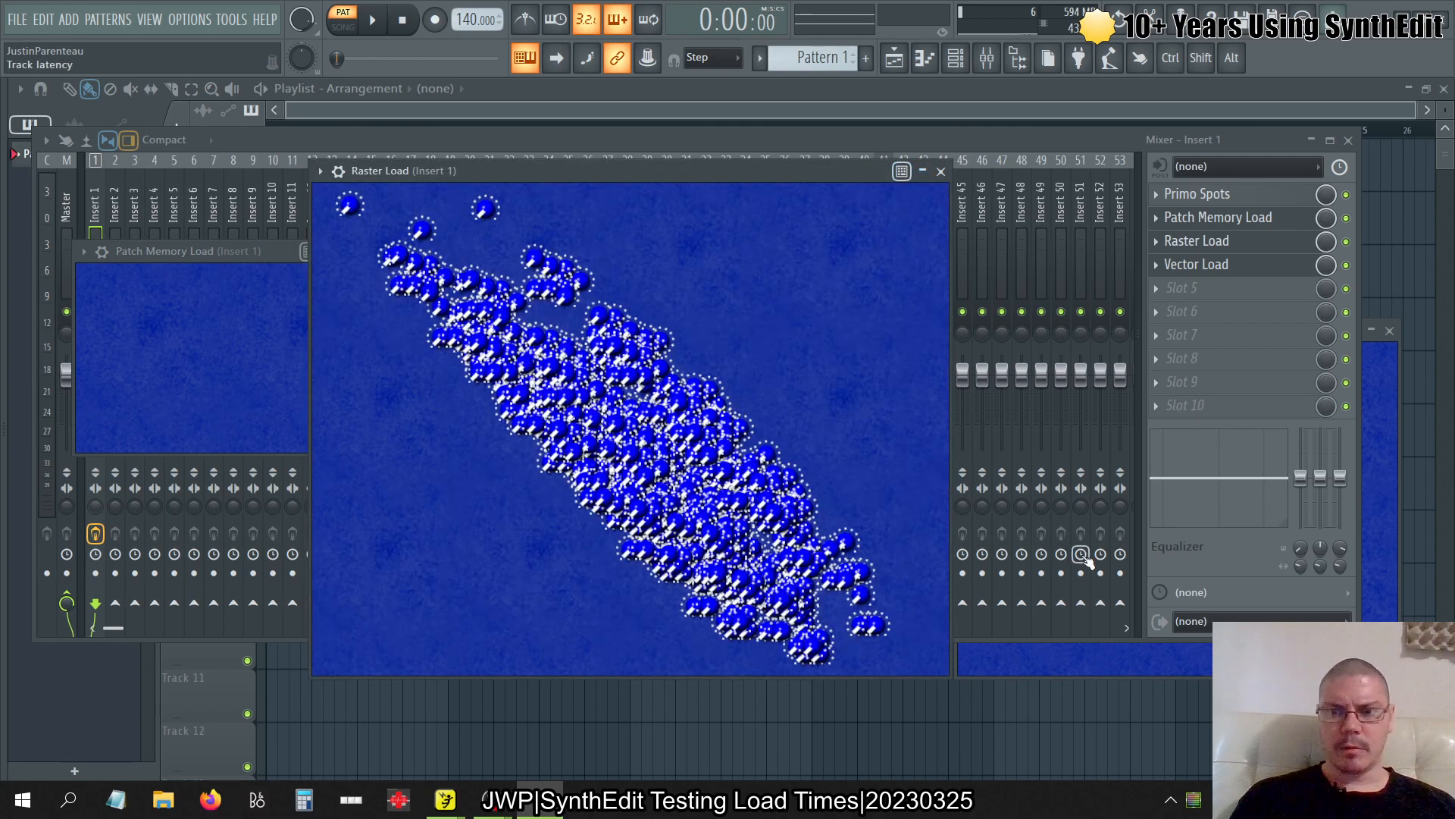
left_click(1075, 658)
left_click(1372, 331)
left_click(1374, 334)
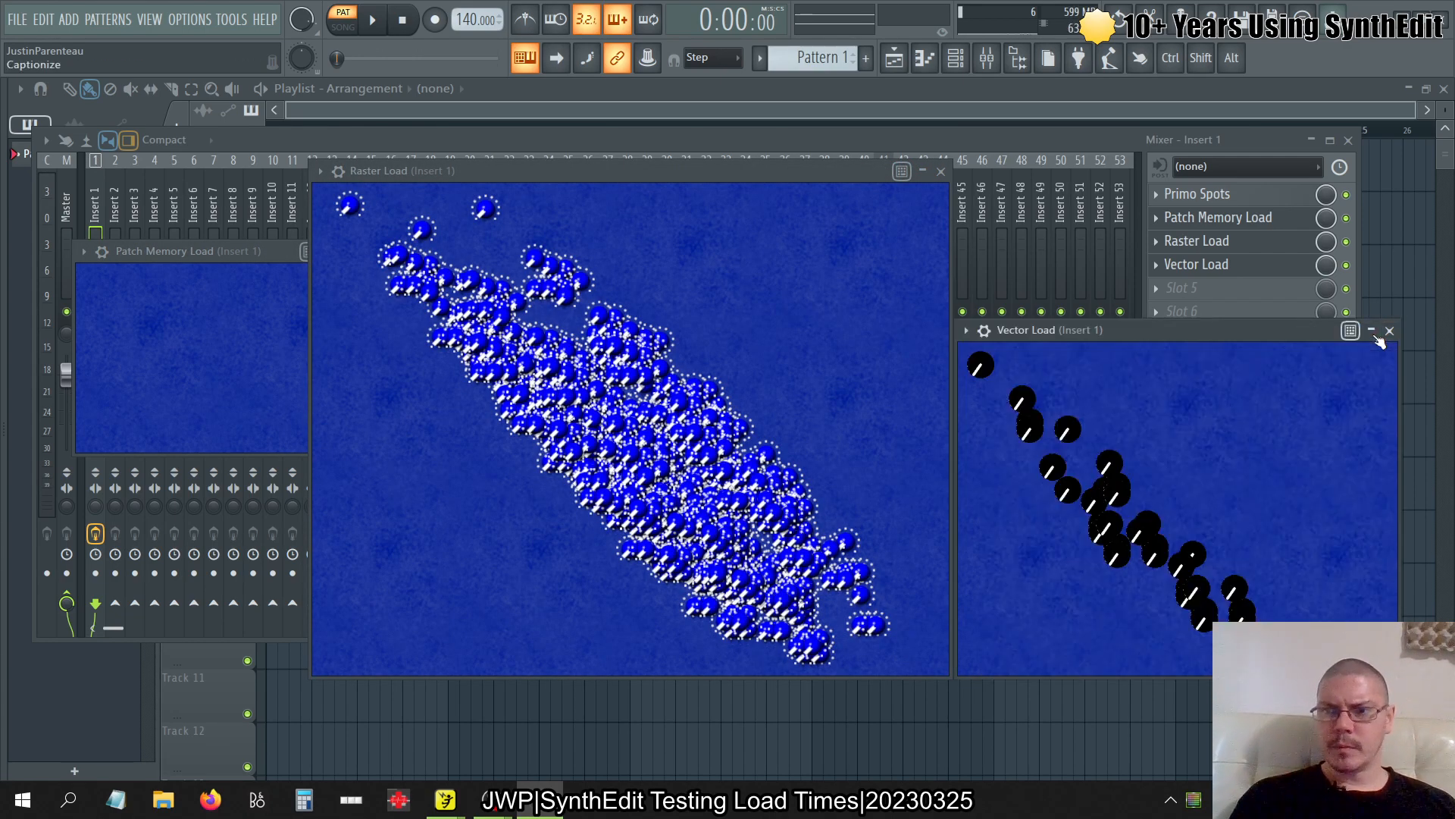
left_click_drag(1152, 327, 954, 175)
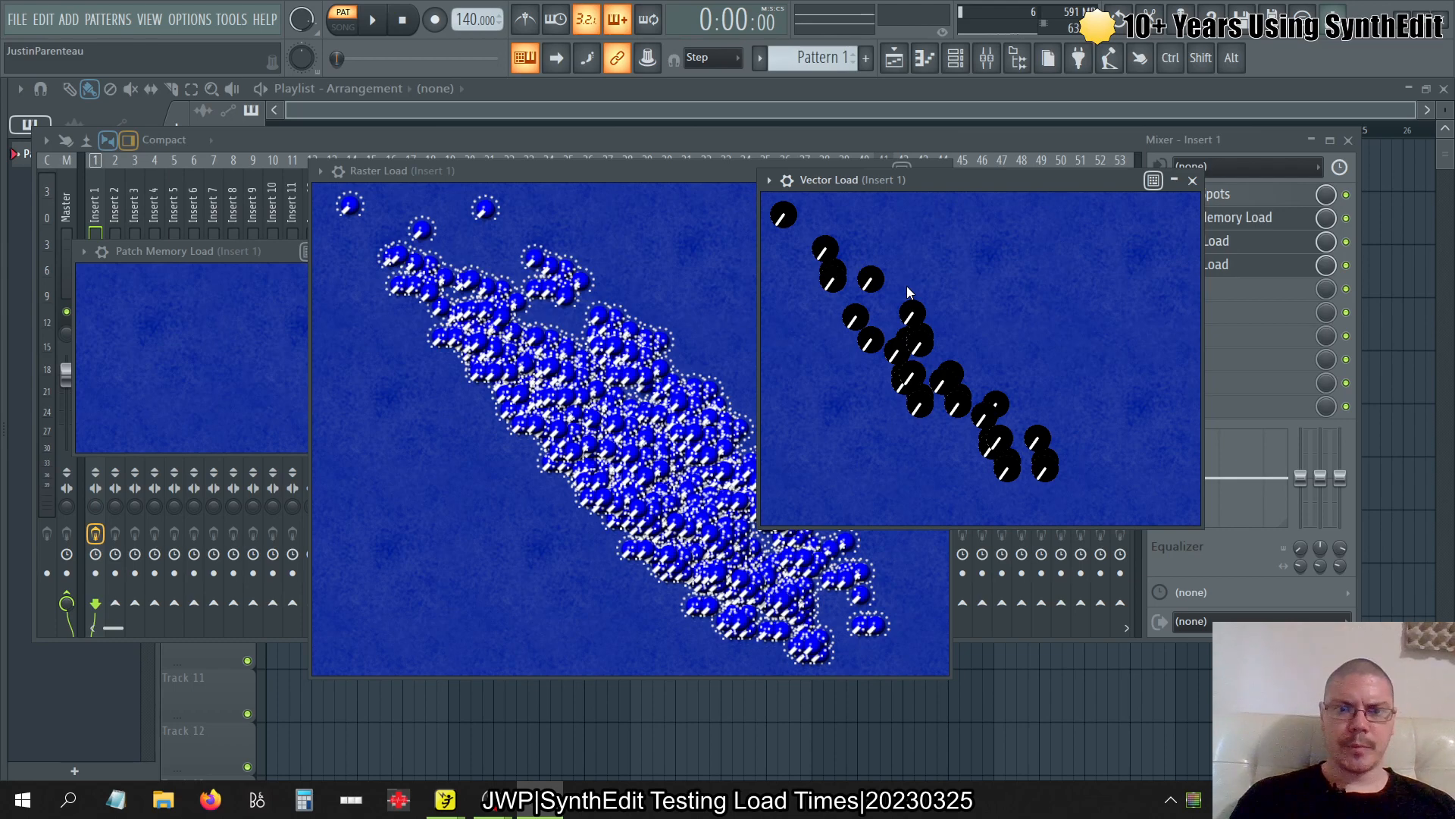
Open Primo Spots and switch back and forth through its Pre, Saturator, EQs, Post, Options, Settings and About pages to check their responsiveness
left_click(943, 131)
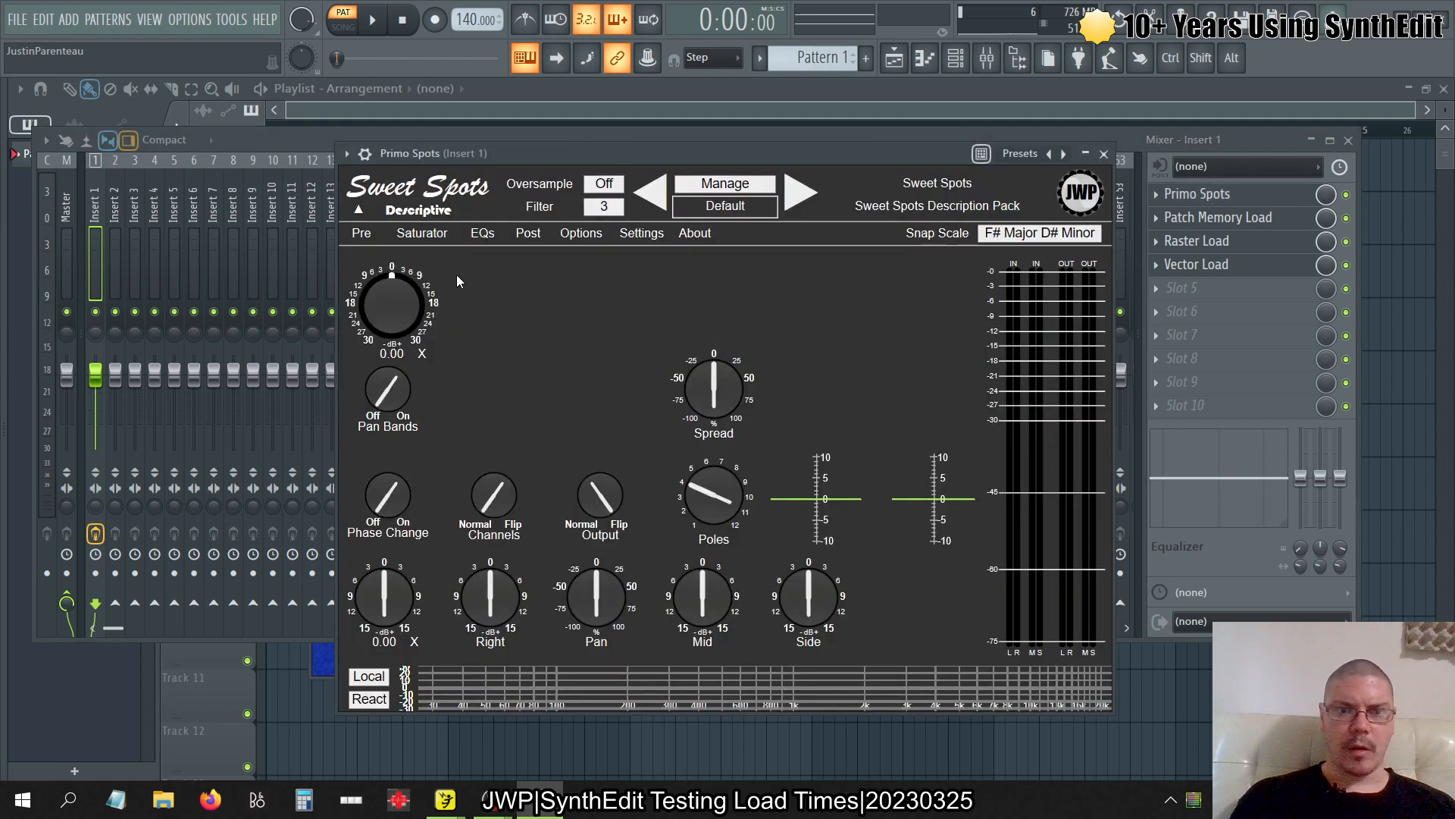
left_click(416, 231)
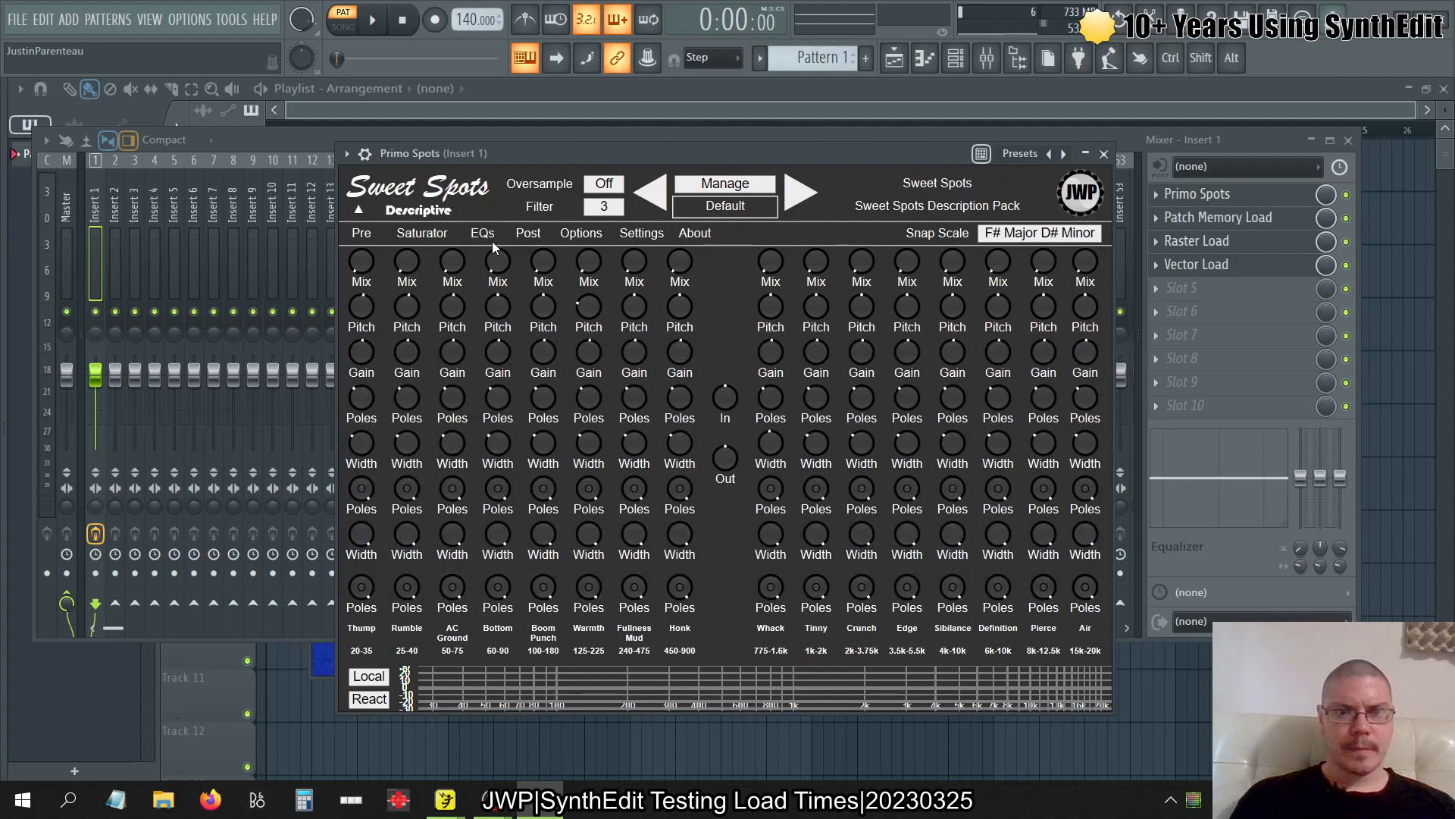
left_click(427, 236)
left_click(388, 232)
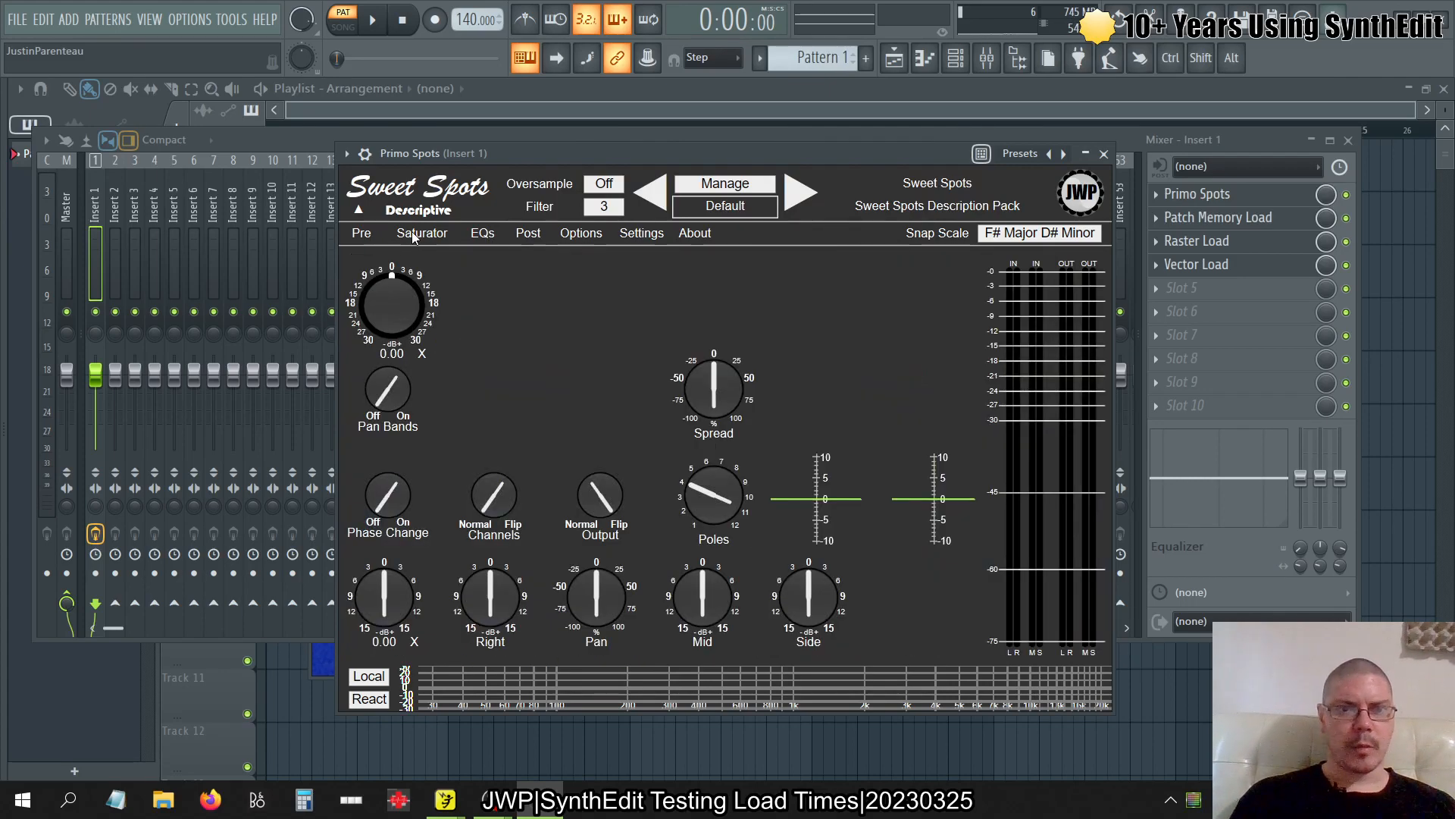
left_click(411, 232)
left_click(486, 234)
left_click(528, 233)
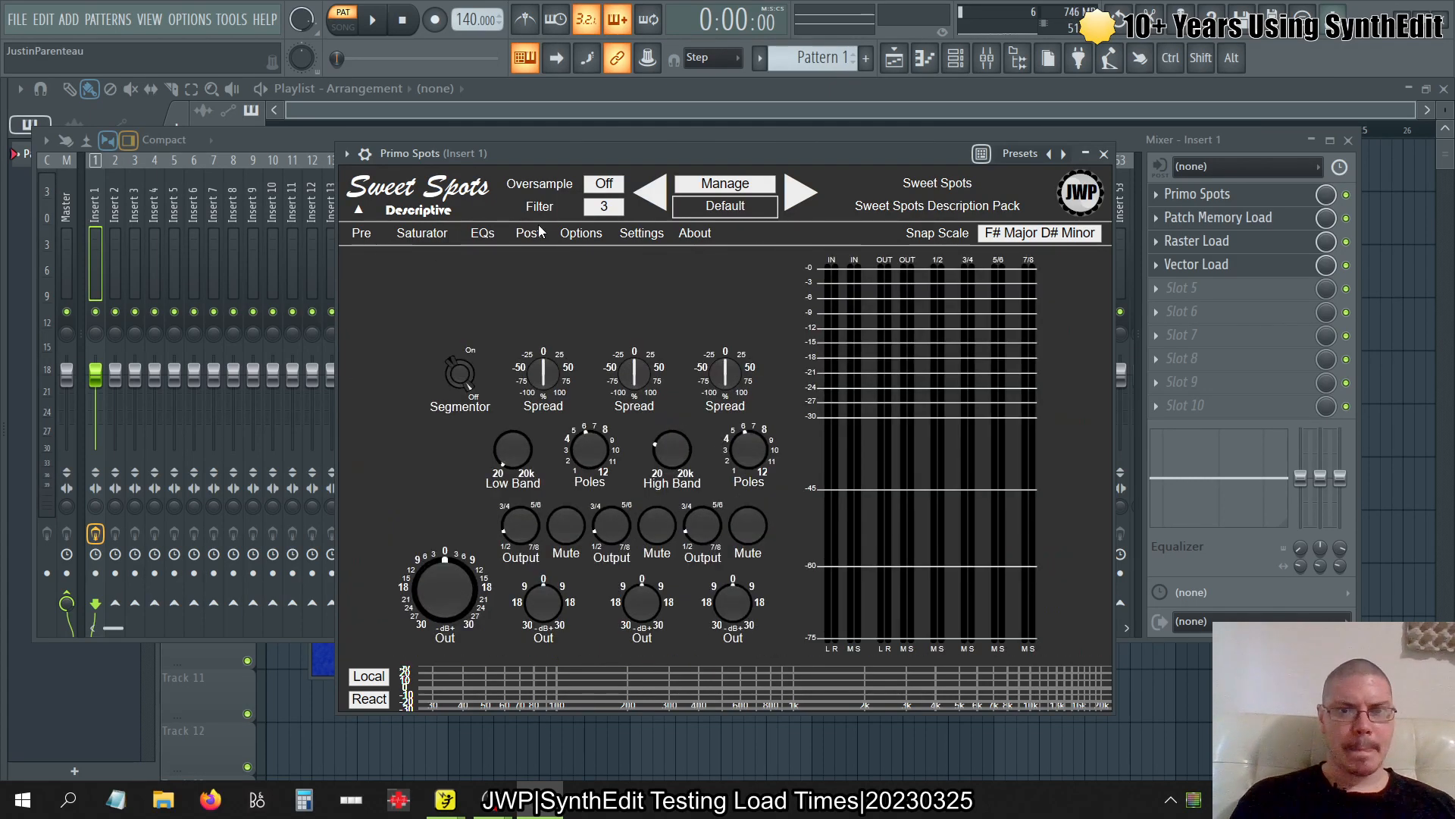
left_click(582, 232)
left_click(636, 238)
left_click(695, 239)
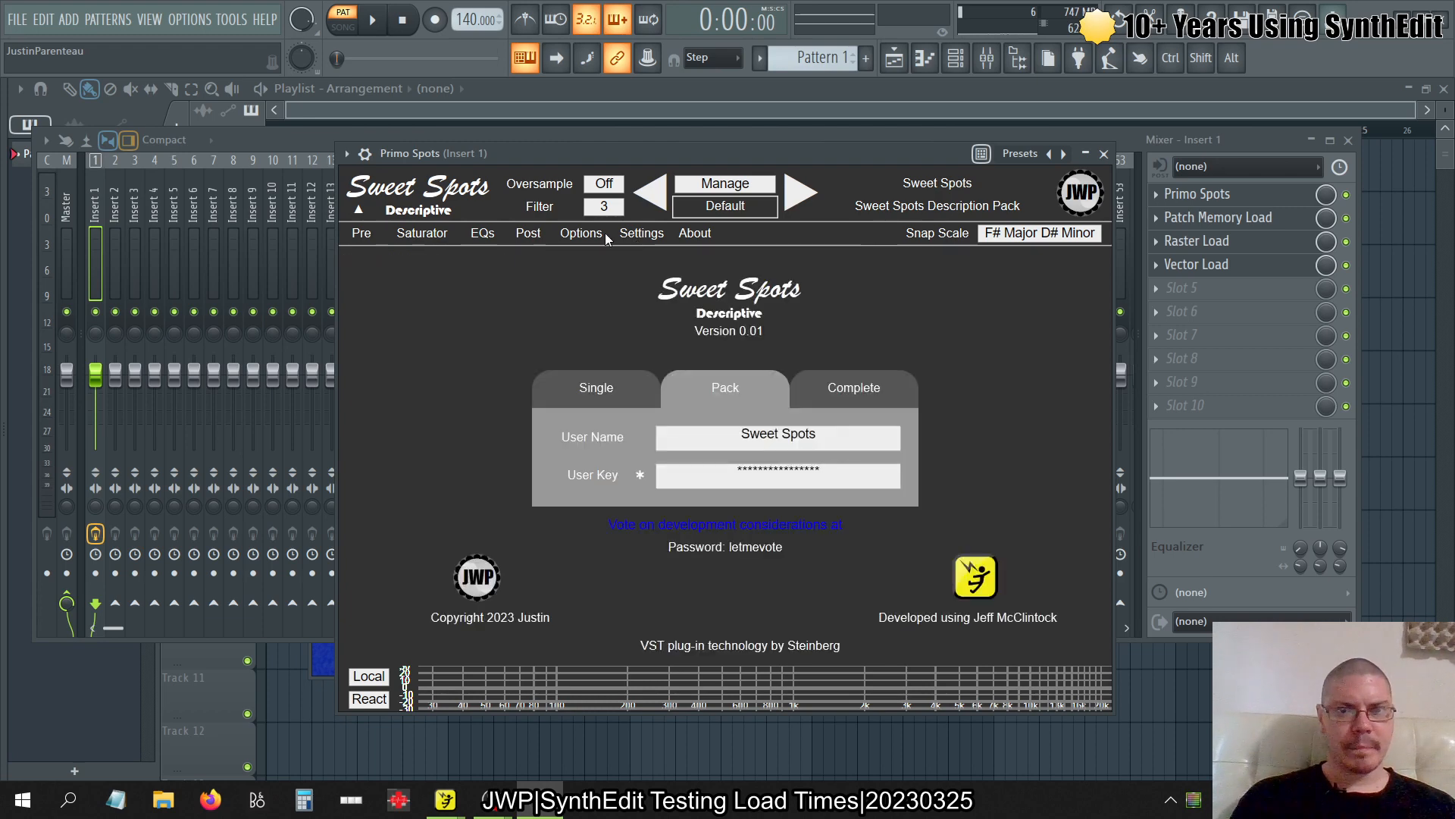
left_click(584, 235)
left_click(520, 235)
left_click(483, 234)
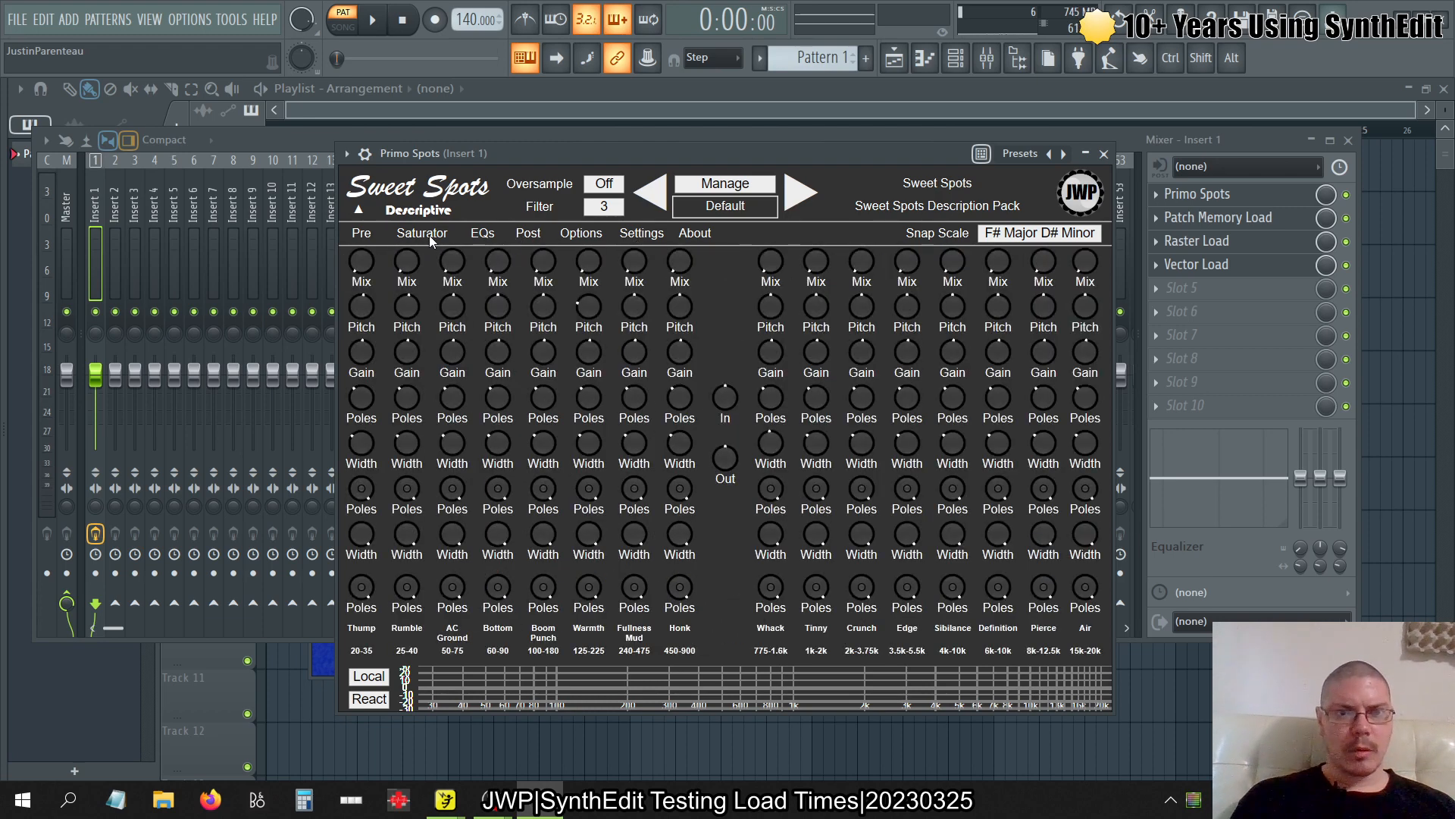
left_click(429, 235)
left_click(363, 235)
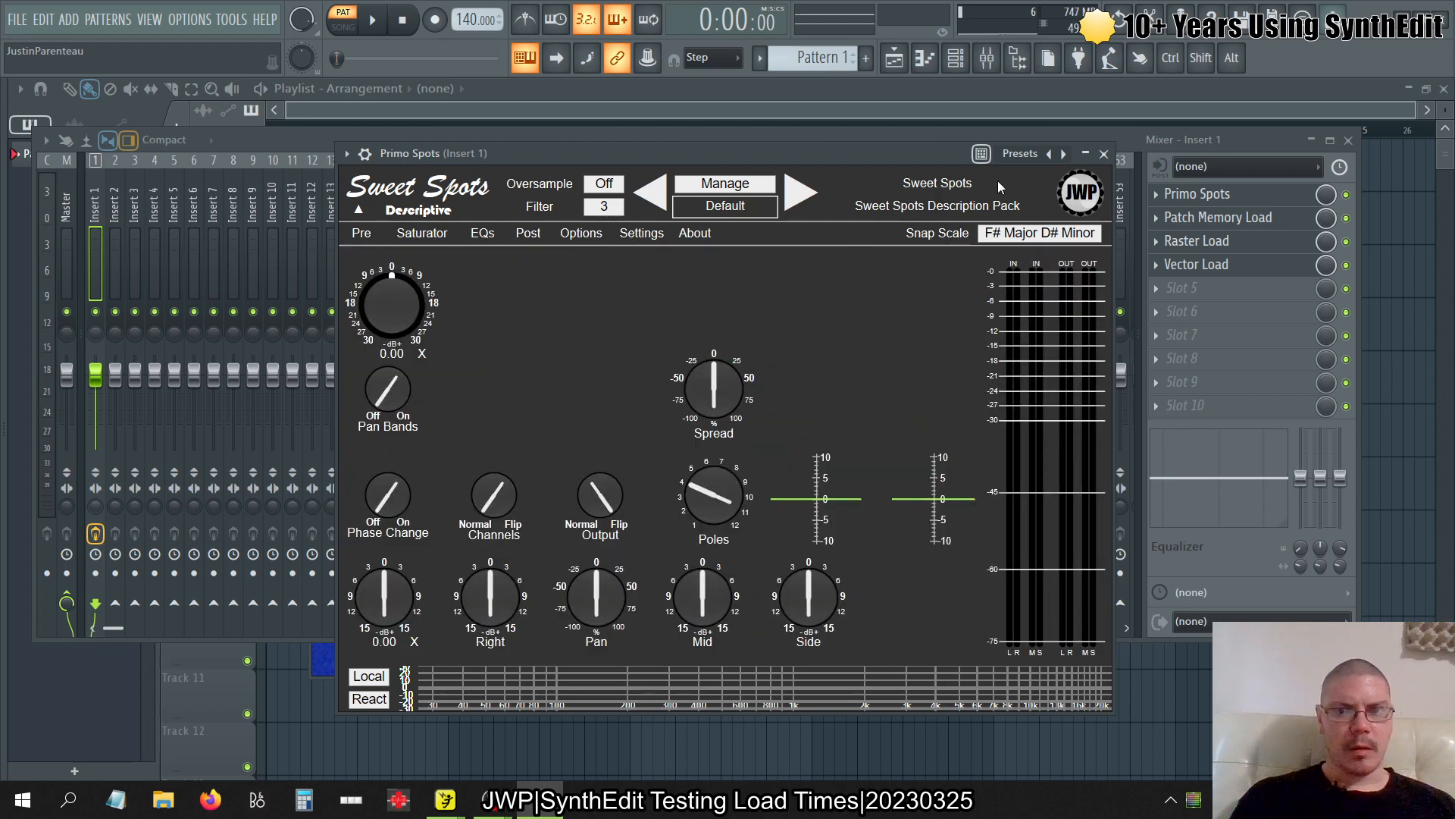
left_click(1085, 154)
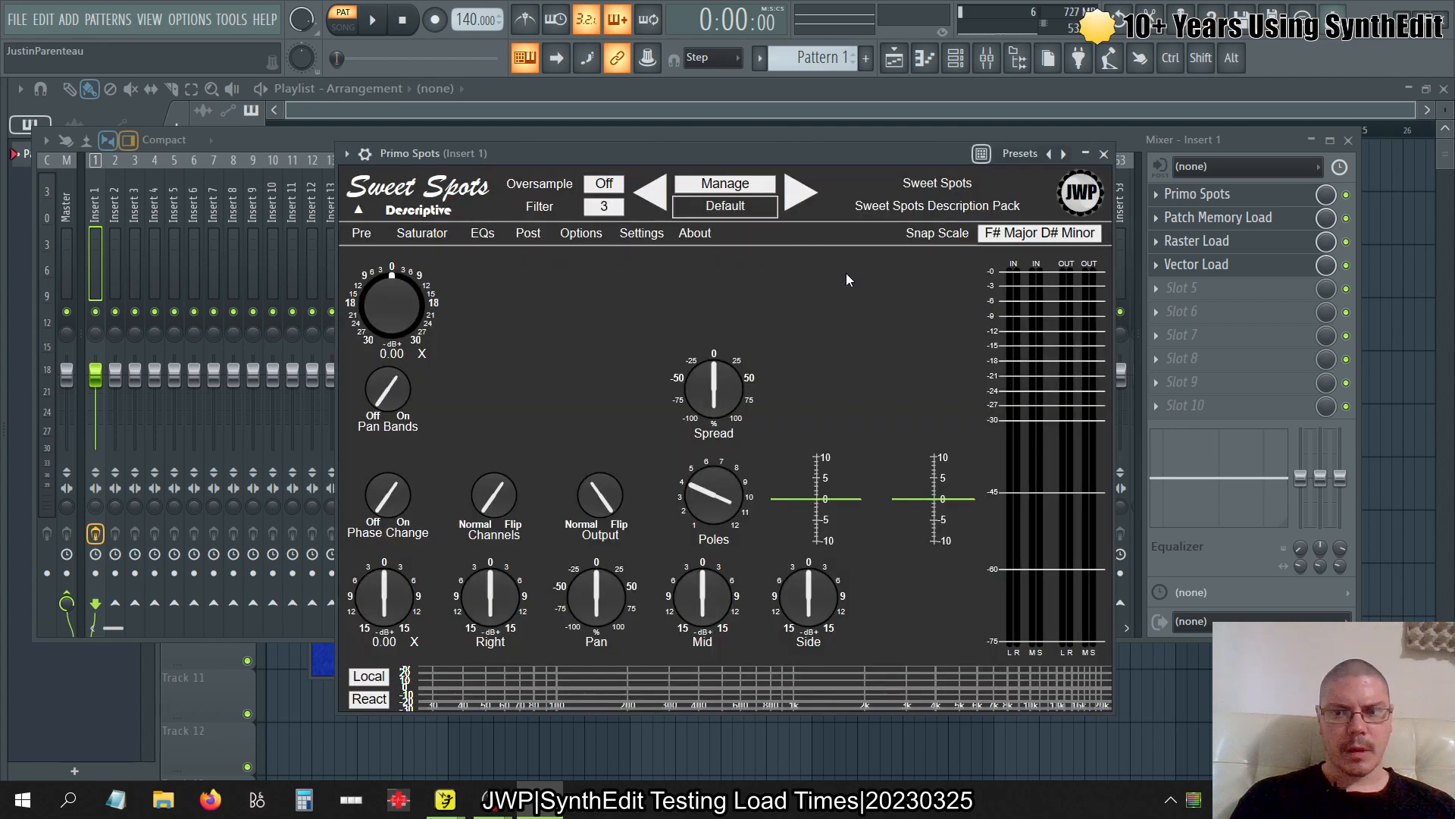
Revisit the EQs, Post, Options, Settings, About, Saturator and Pre pages of Primo Spots, and close the plugin window
left_click(485, 235)
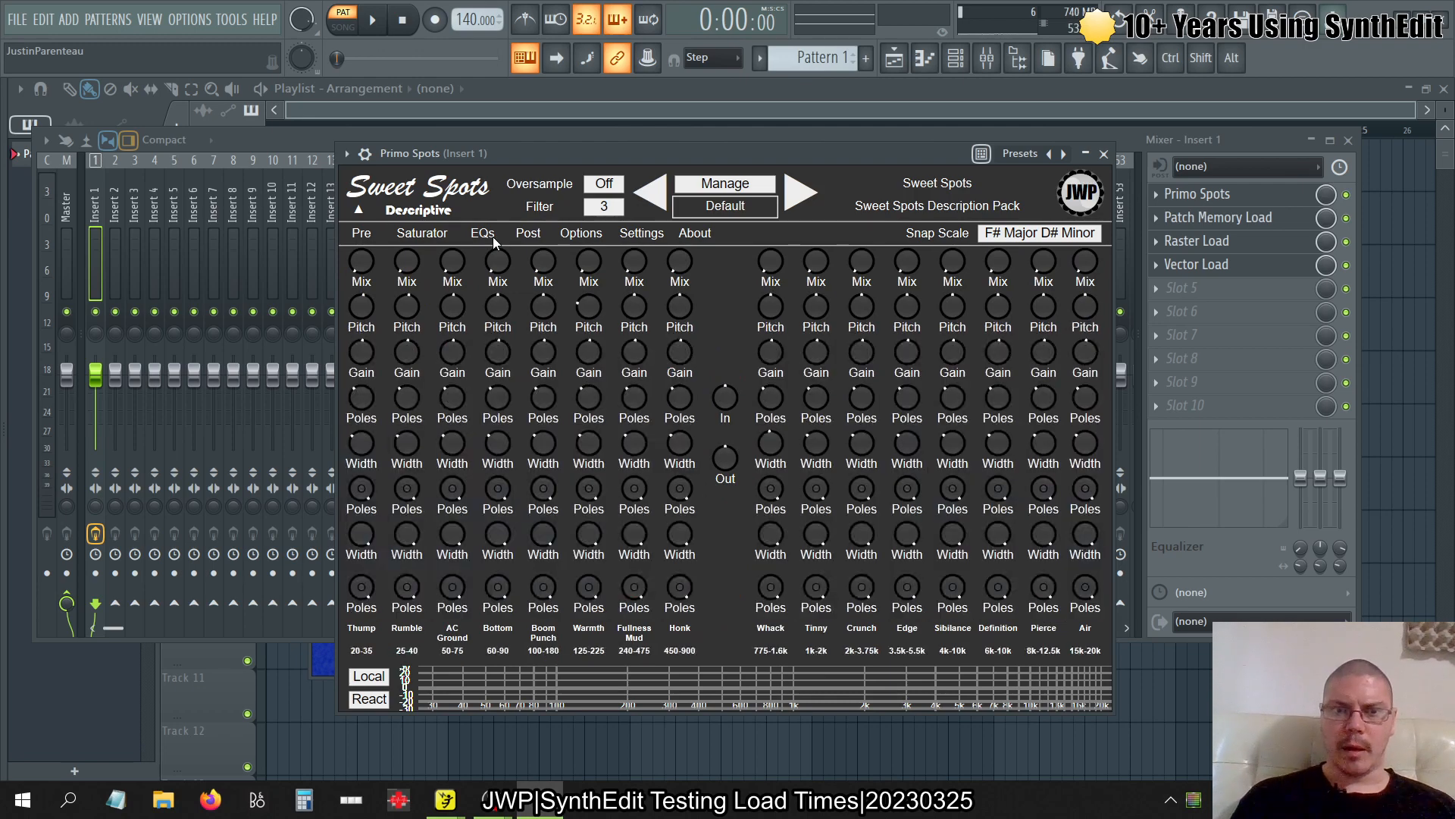
left_click(536, 235)
left_click(606, 229)
left_click(636, 234)
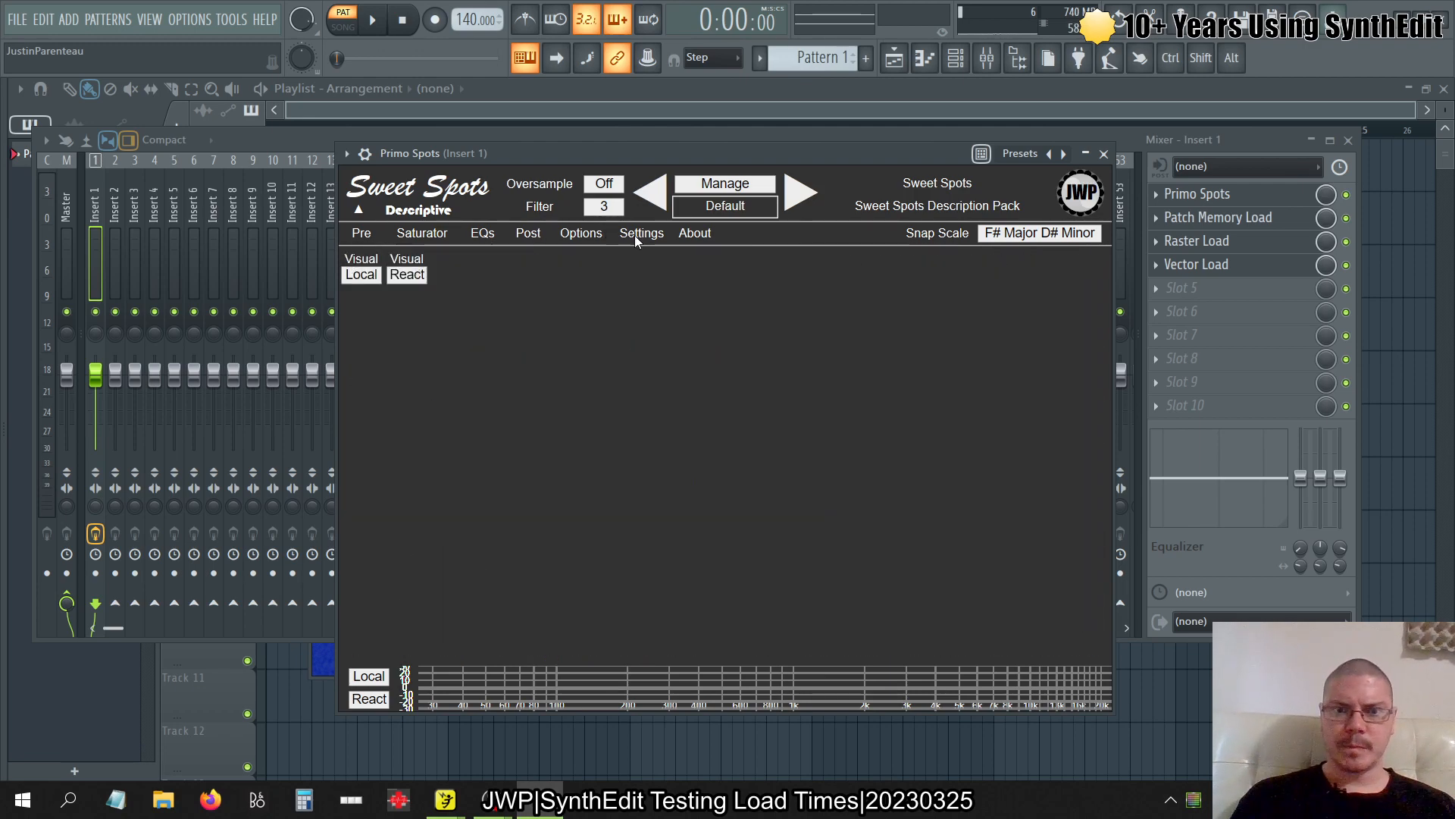
left_click(704, 235)
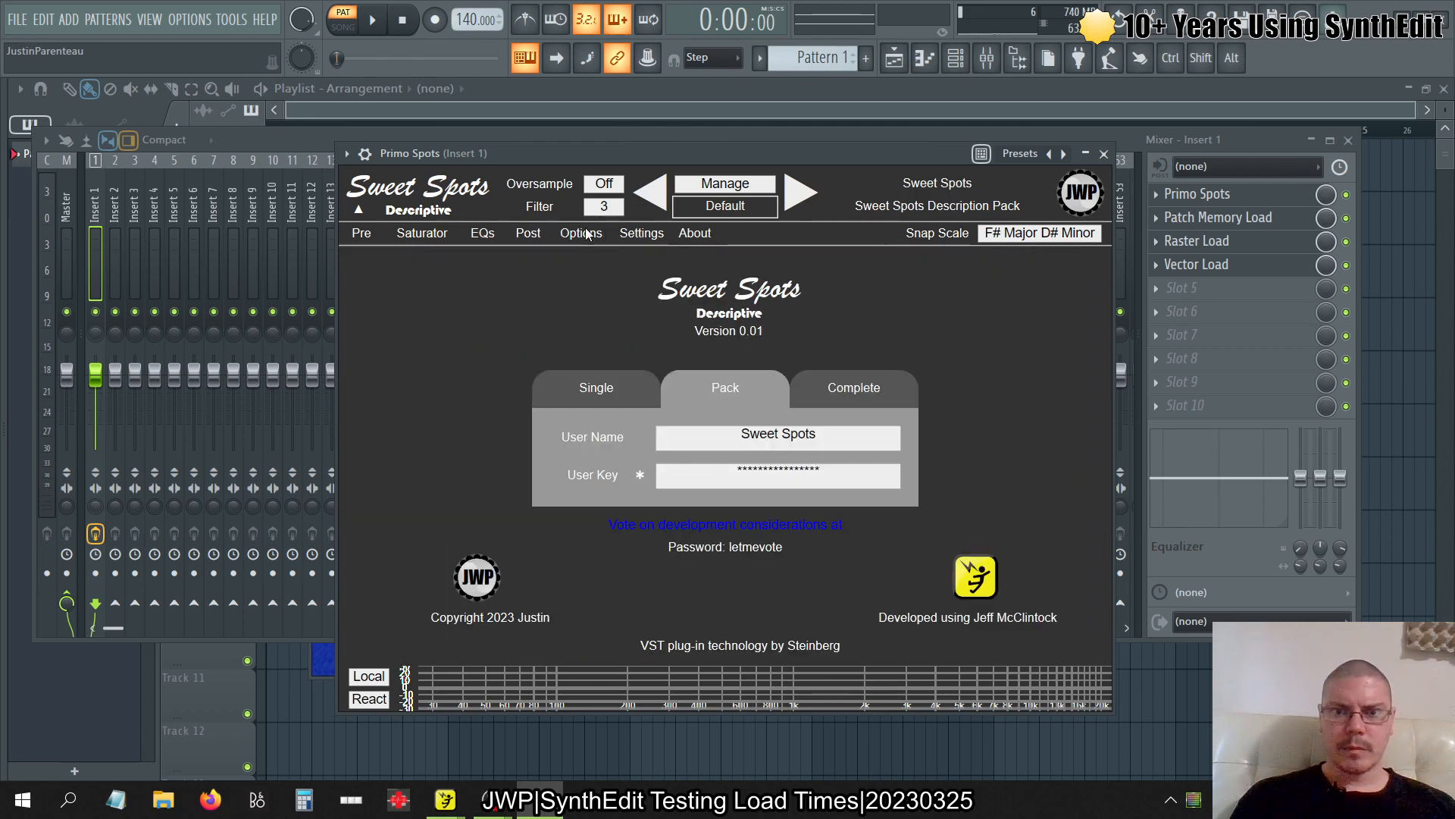
left_click(423, 236)
left_click(358, 234)
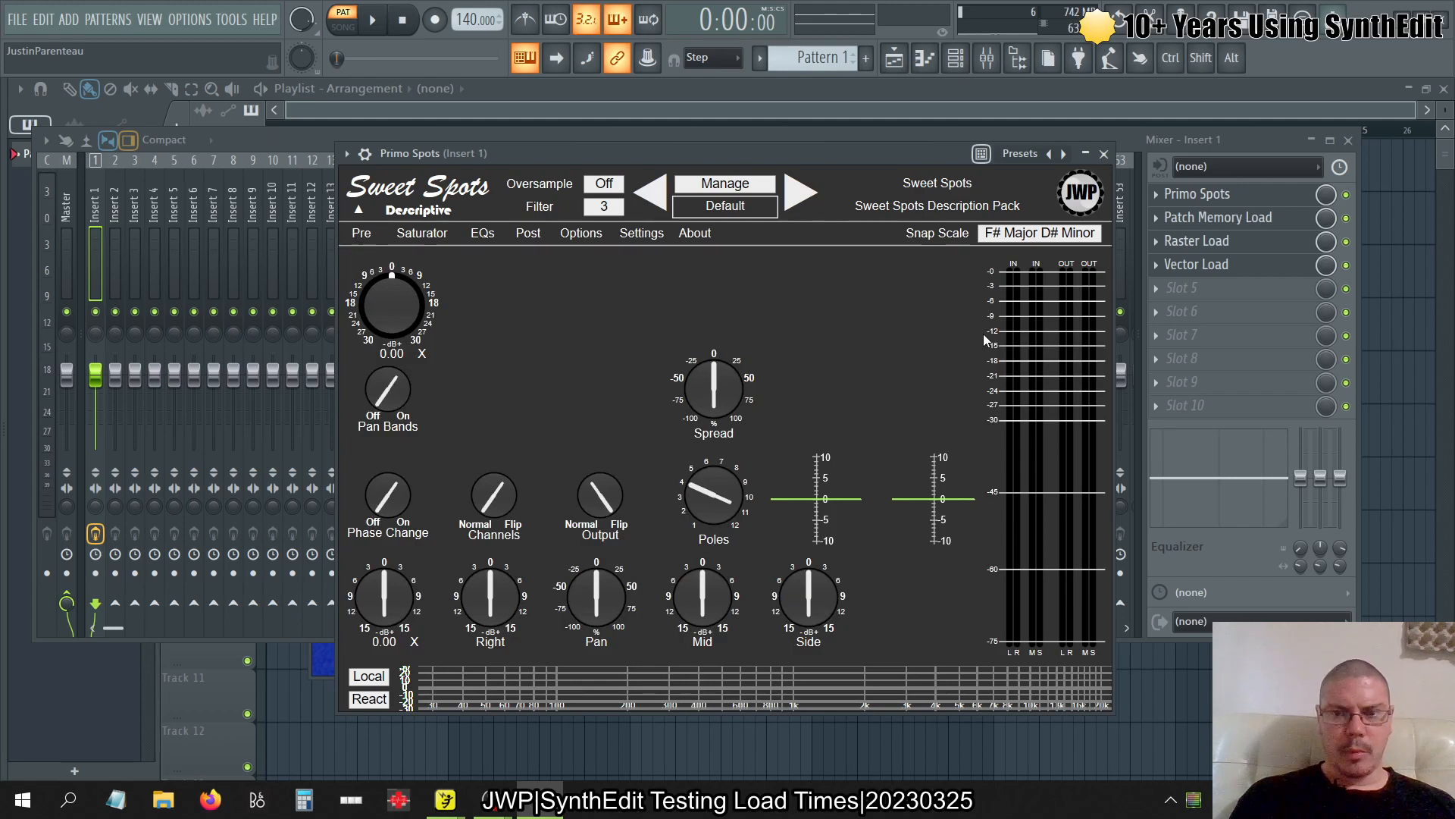
left_click(1102, 156)
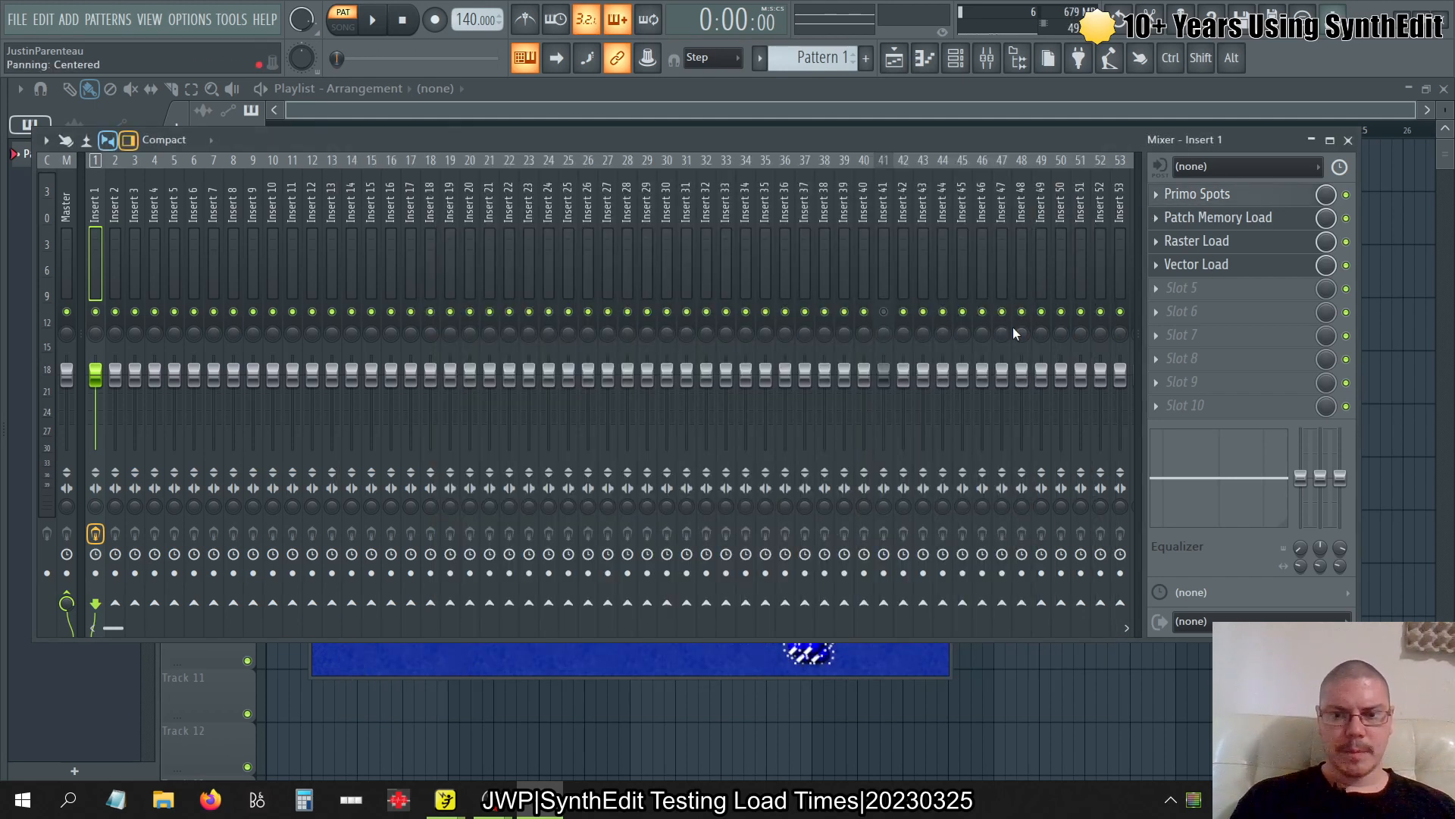
Bring the Raster Load window to the front to examine its knobs, and close it
left_click(653, 667)
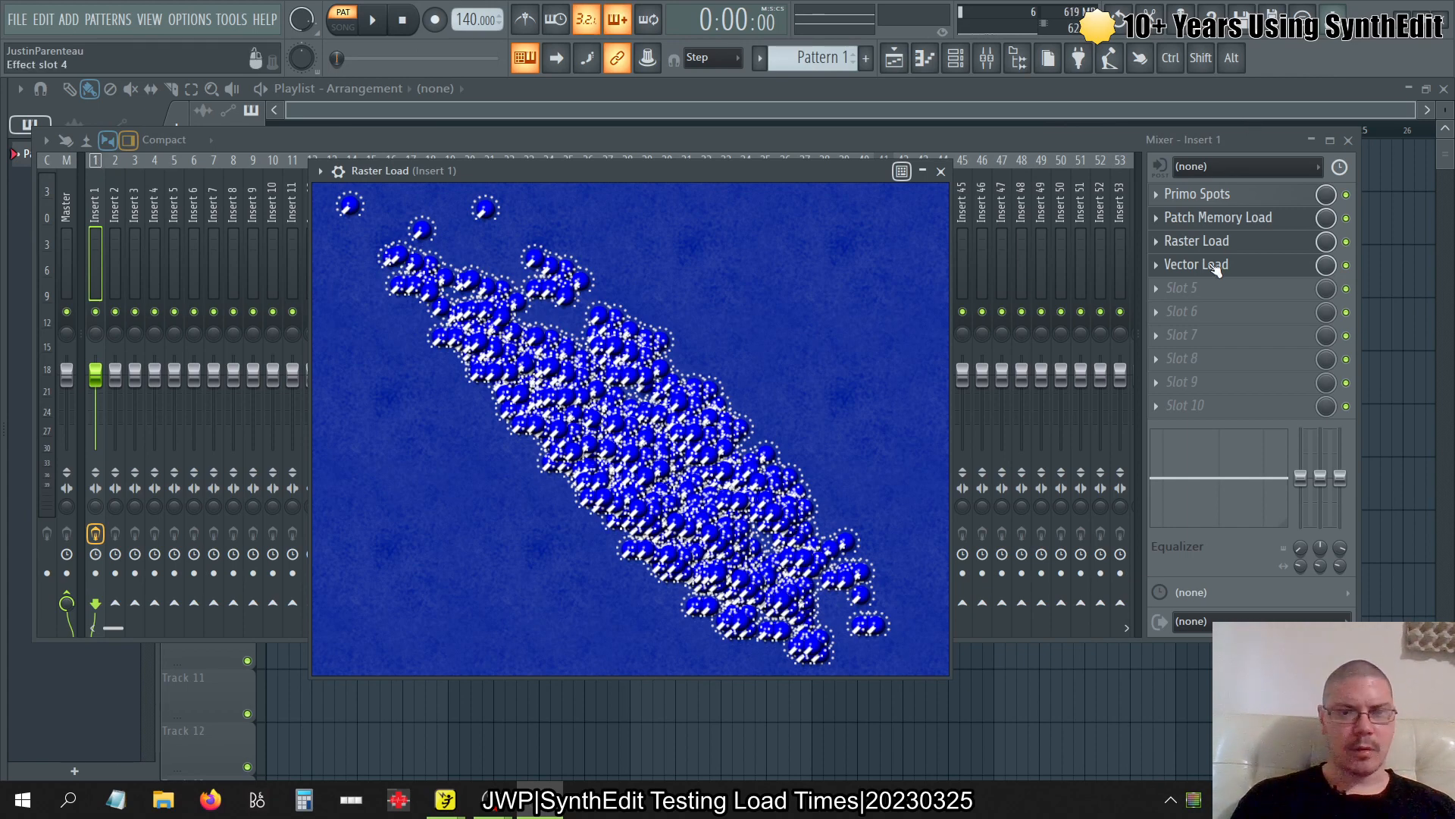
mouse_move(2, 513)
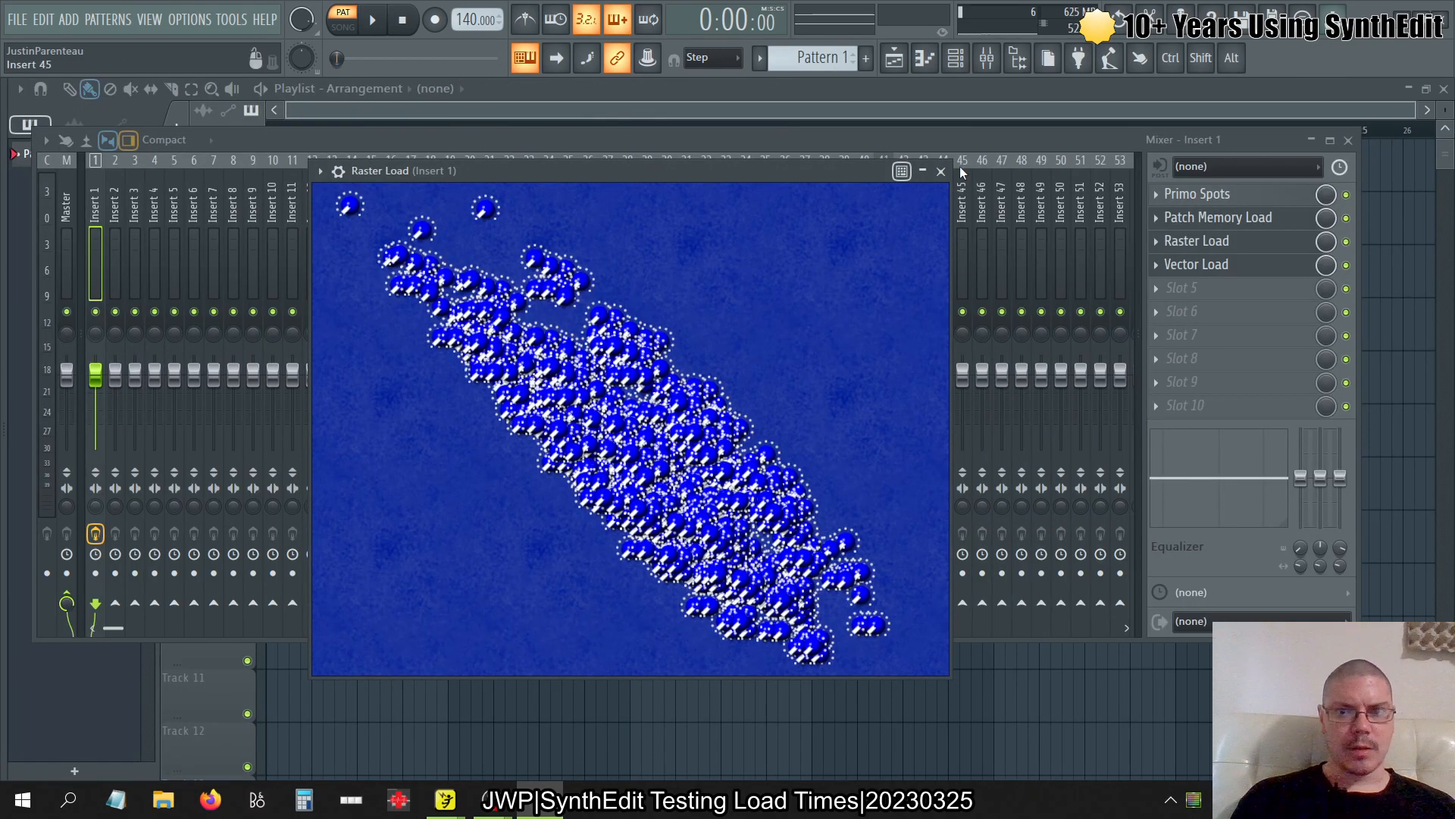
left_click(923, 171)
left_click(940, 172)
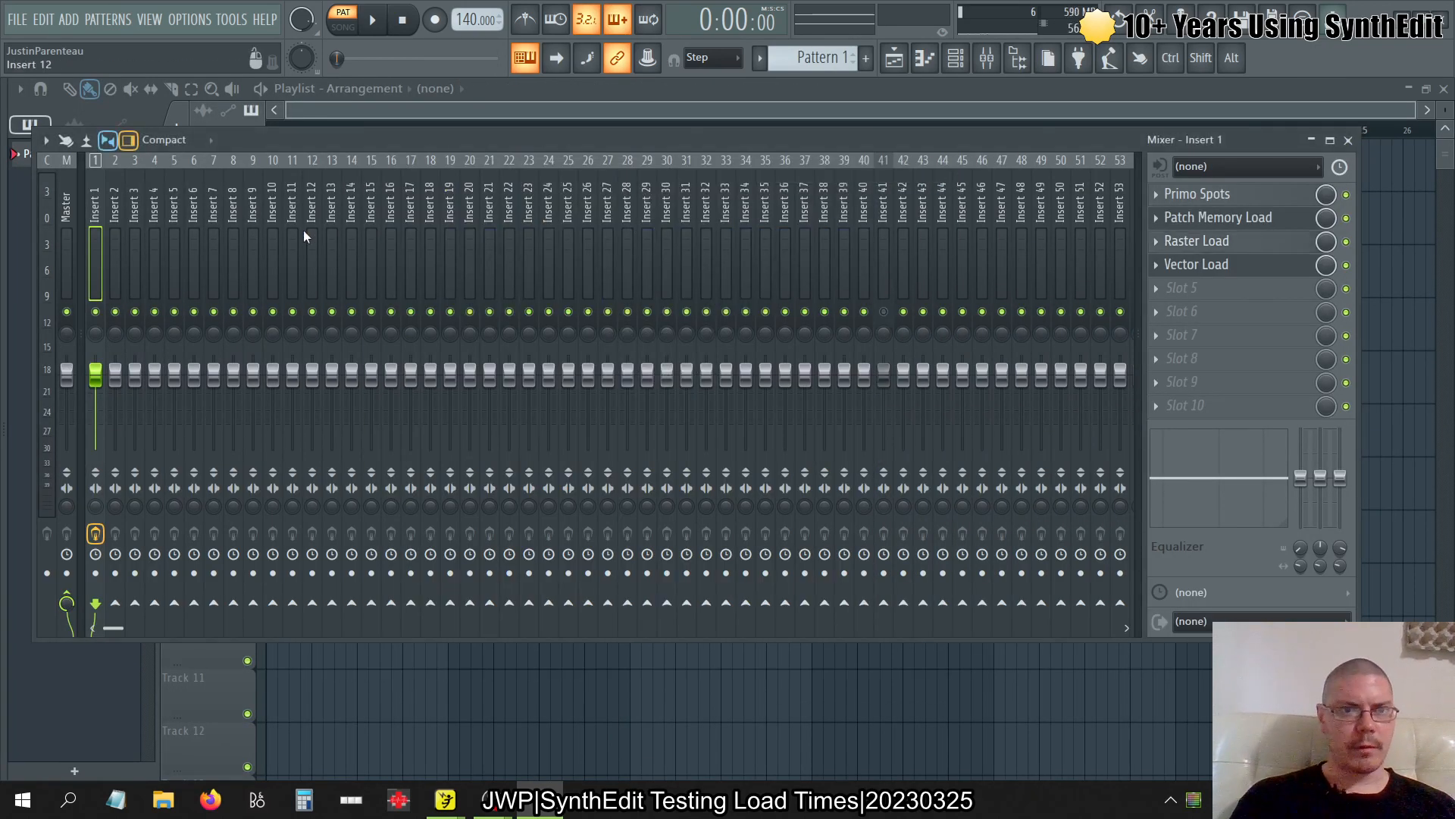
Load the Default mixer track state on Insert 1 to clear its loaded plugins
mouse_move(2, 303)
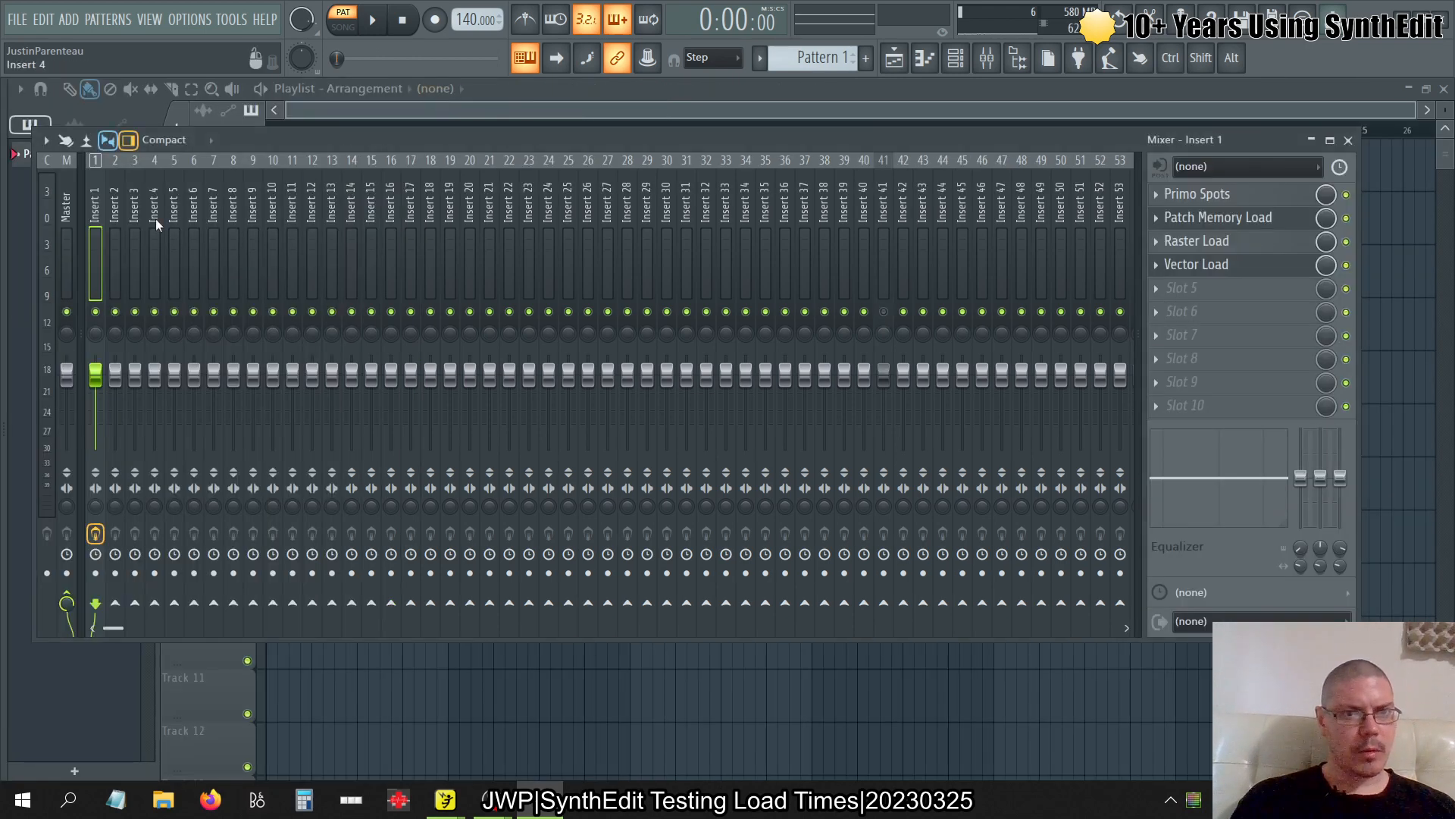
left_click(46, 141)
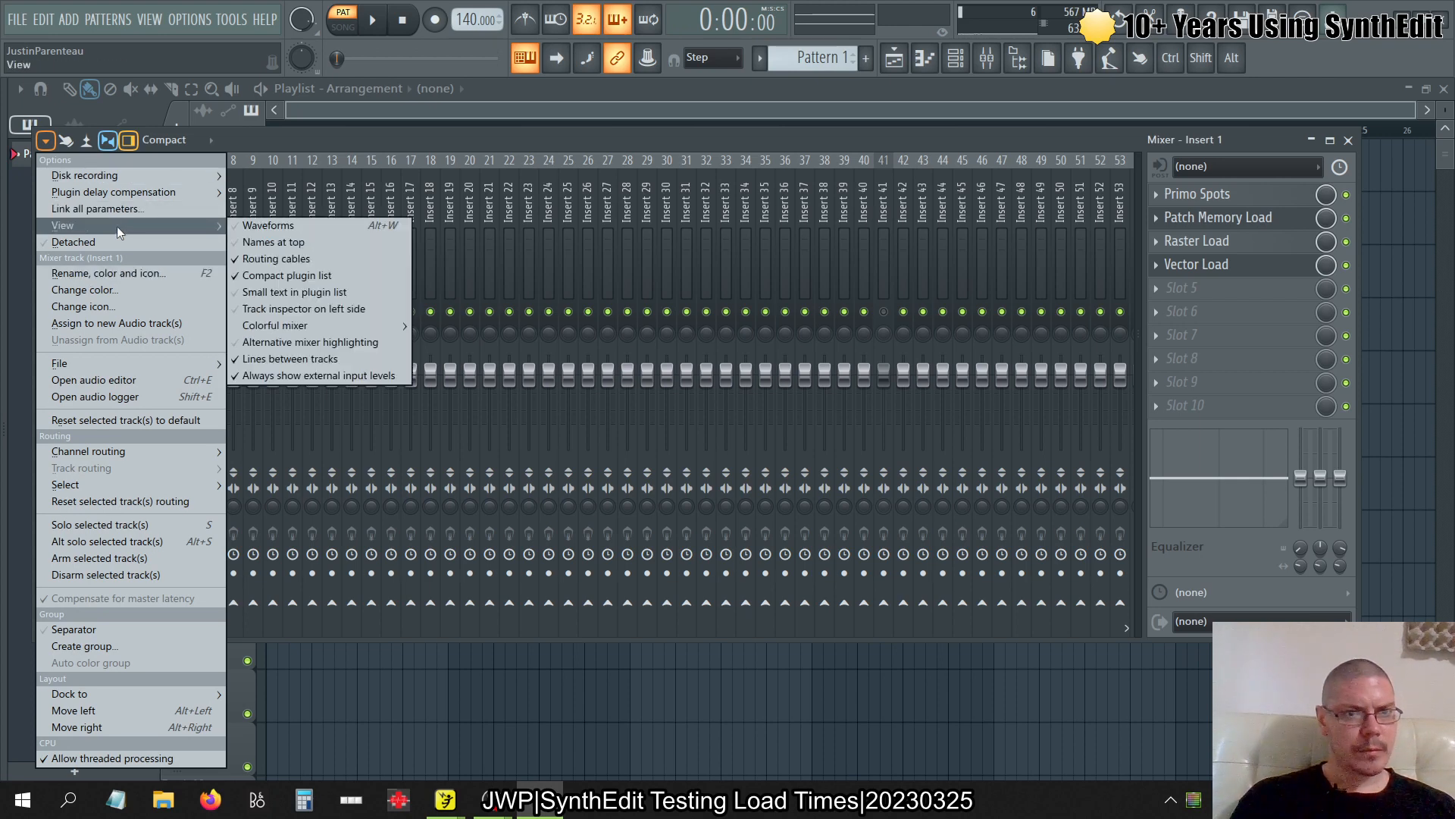
mouse_move(143, 363)
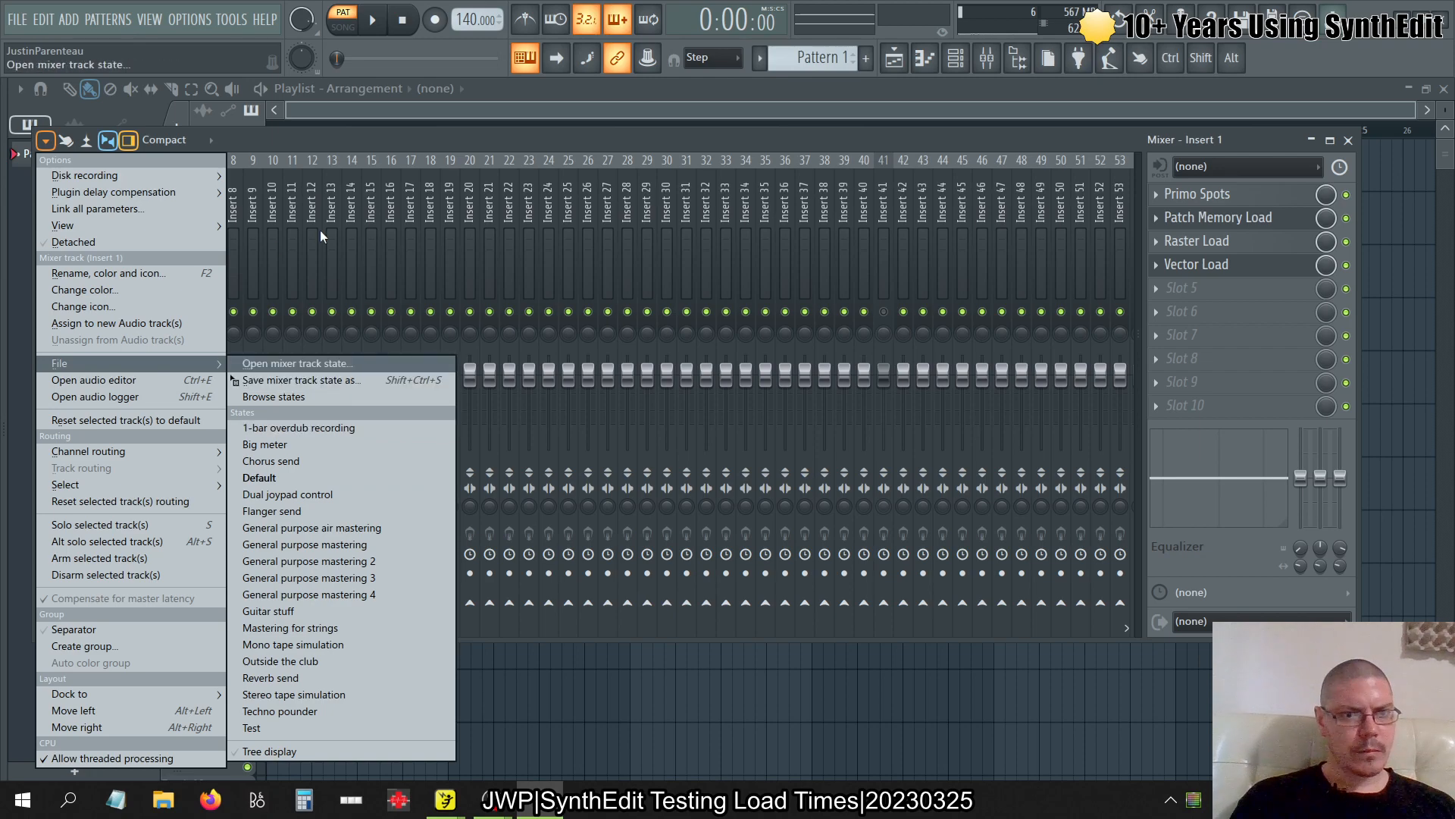
left_click(289, 479)
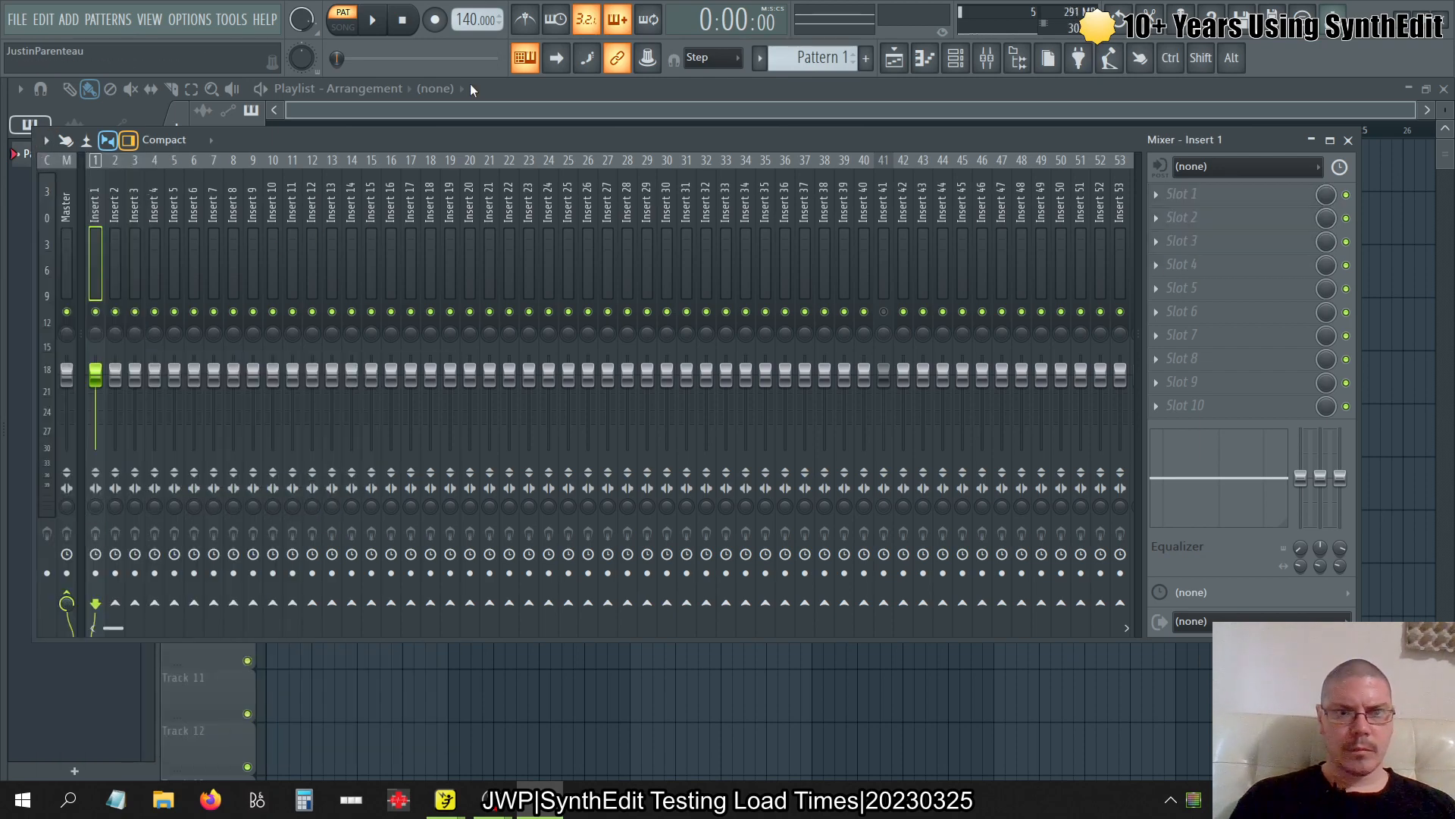
Switch to the Patch Memory Load.se1 project in SynthEdit and open its Patch Memory Load container
key("alt+F8")
key("alt+Tab")
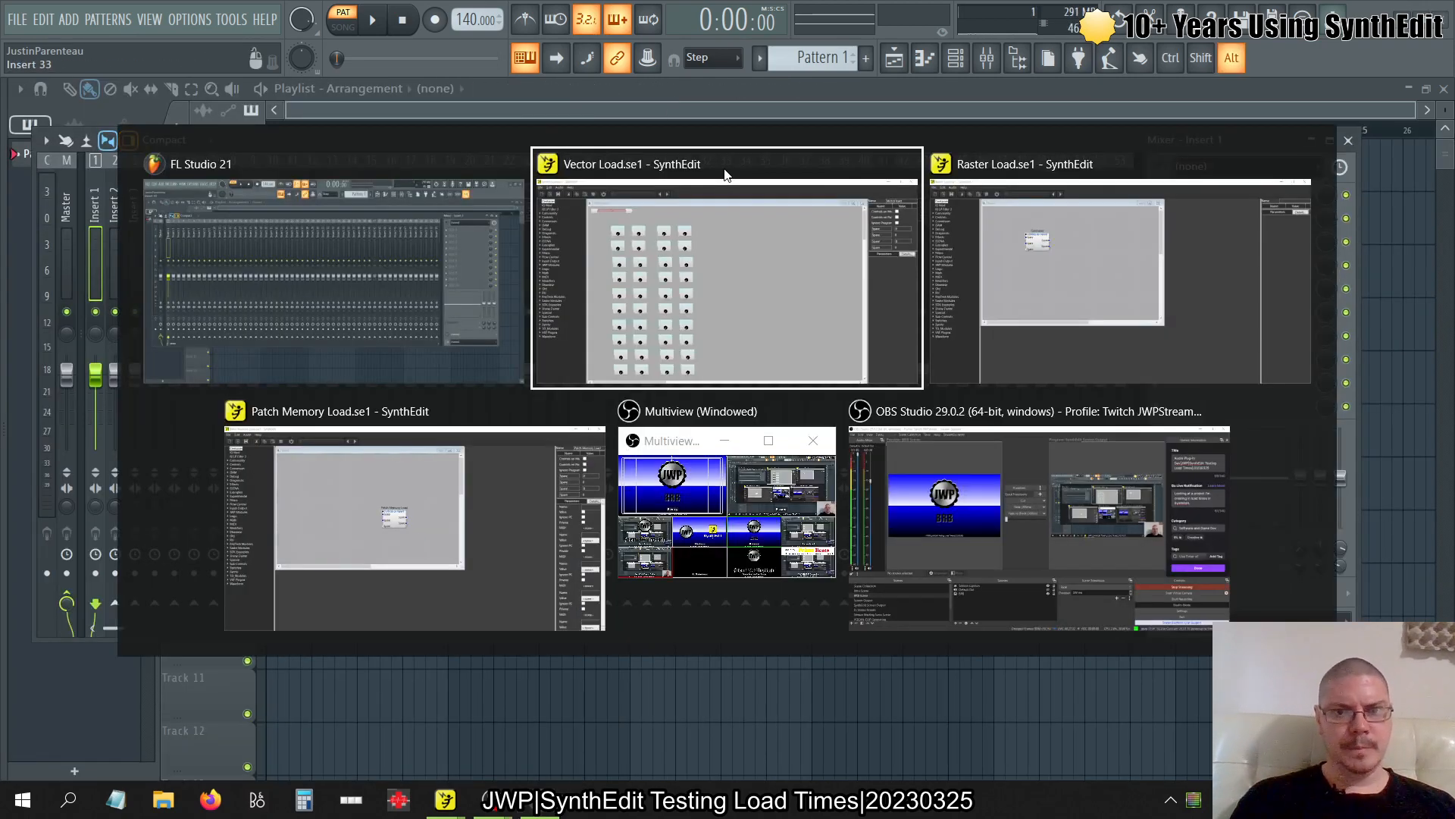
key("alt+Tab")
key("alt+Tab")
key("alt+Tab")
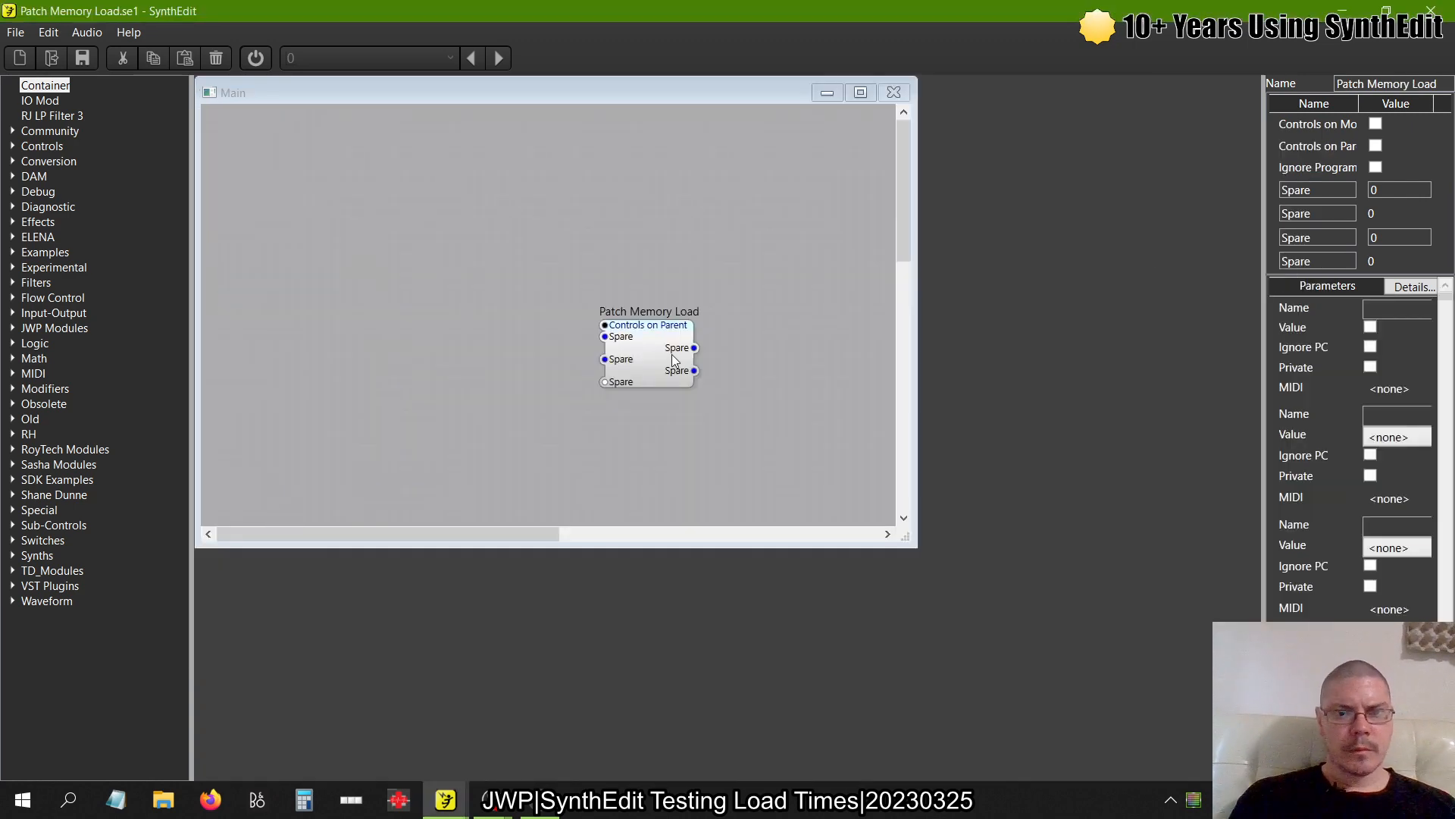
double_click(673, 359)
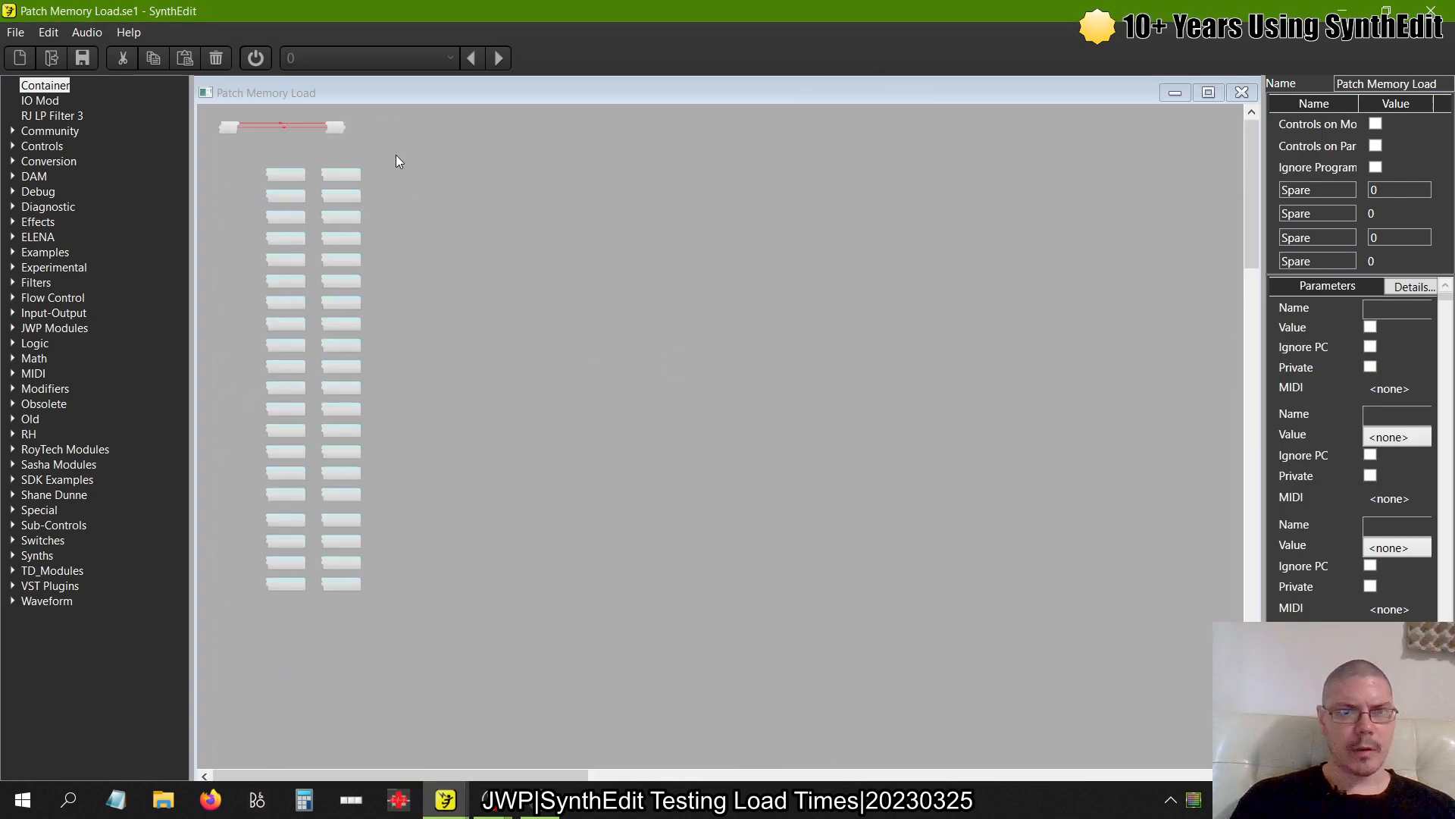
Delete the containers inside Patch Memory Load except for a single one, leaving both IO Mod modules in place
left_click_drag(396, 155, 249, 185)
key("Delete")
key("Delete")
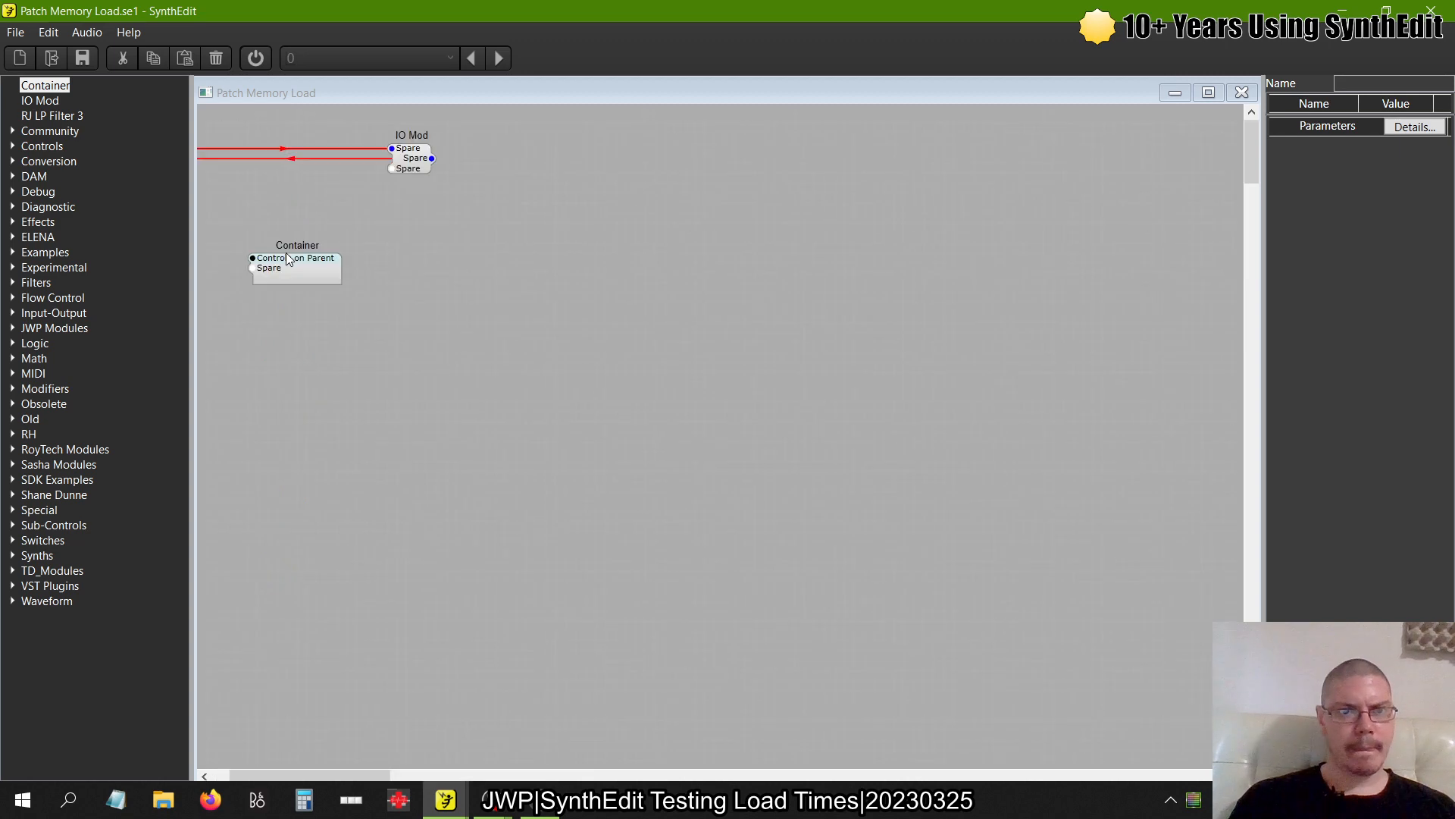
Open the remaining container, maximize its view and delete all the PatchMemory modules inside it
double_click(406, 270)
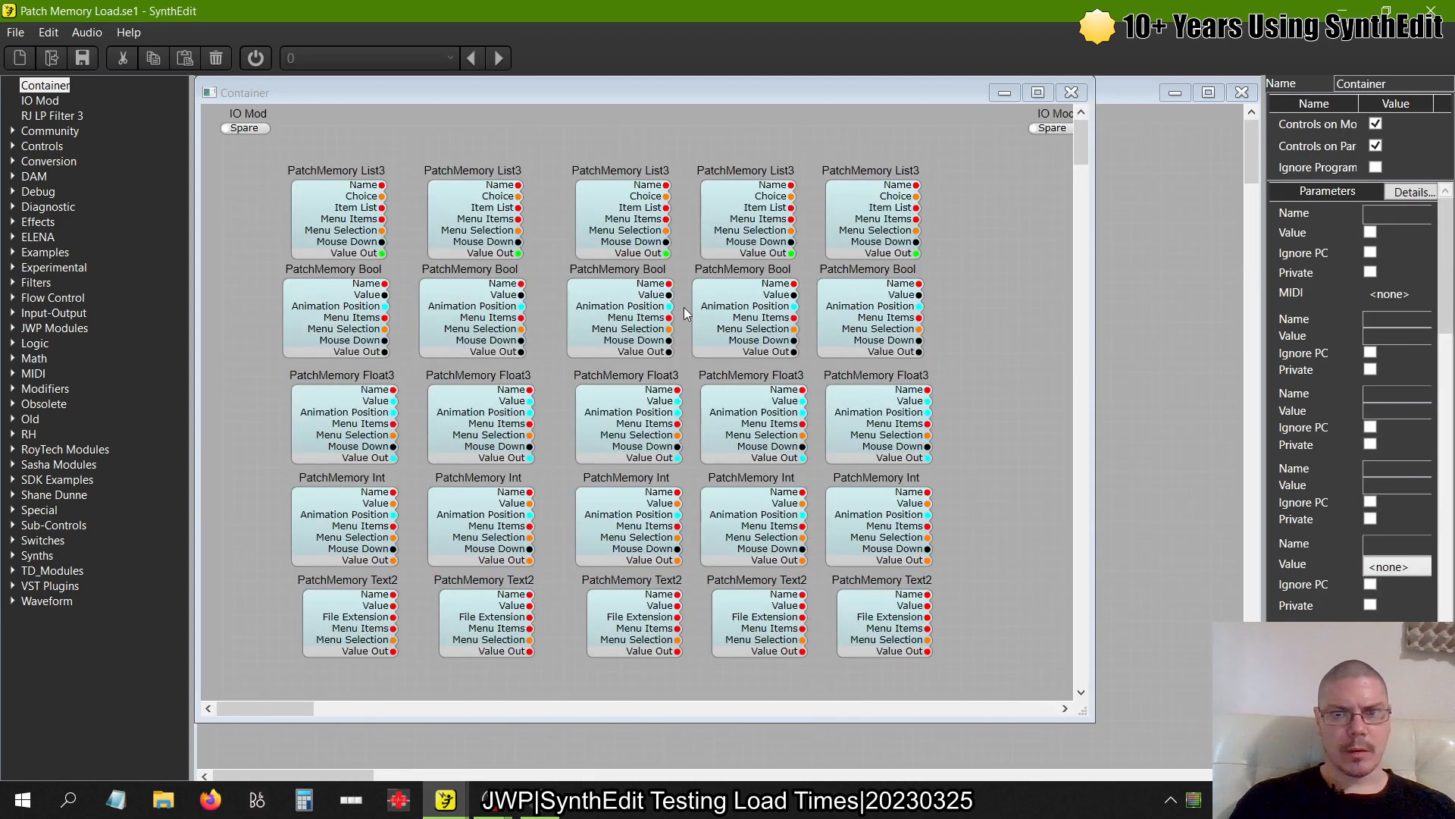
left_click(1038, 92)
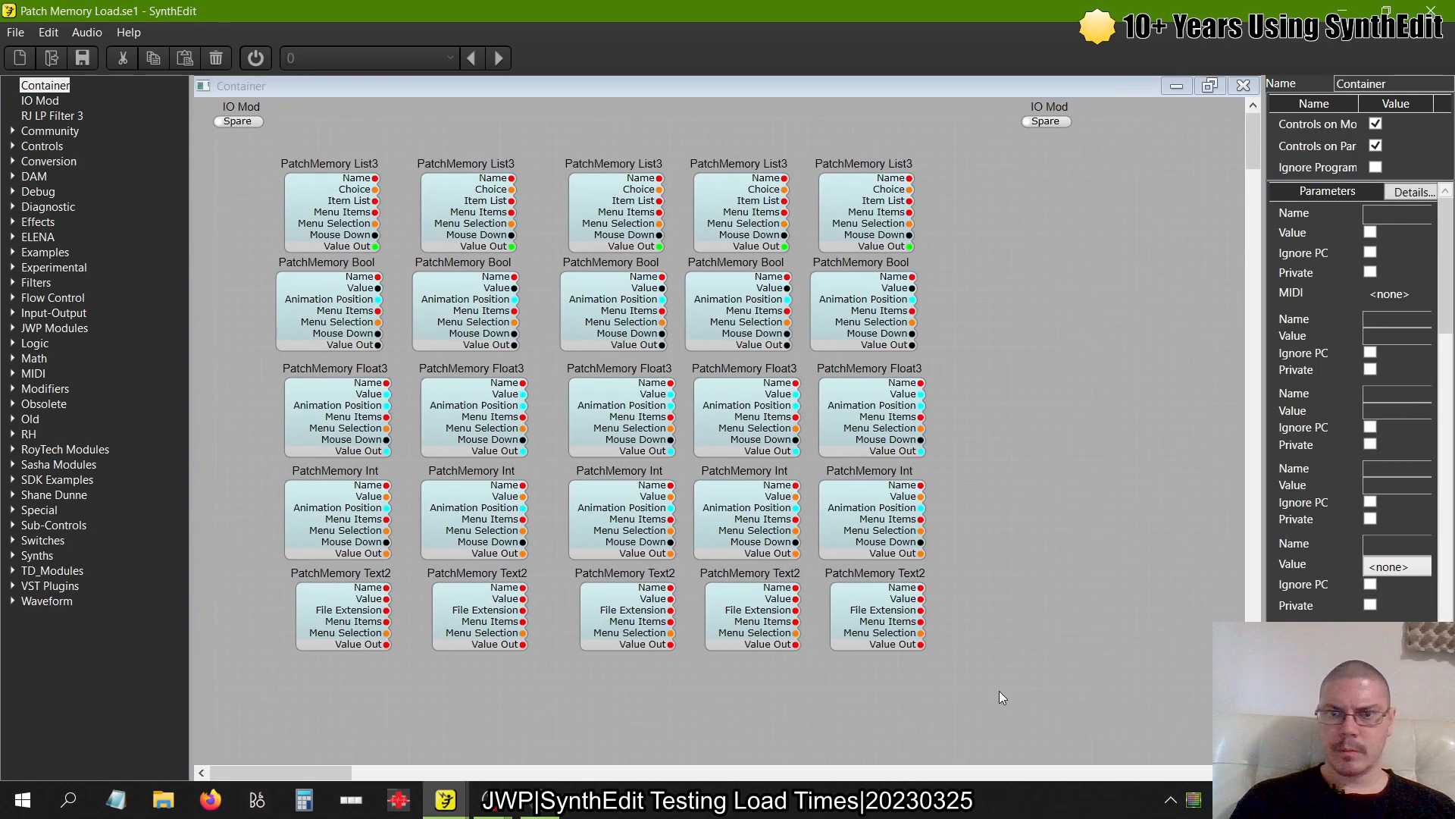
left_click_drag(999, 690, 244, 148)
key("Delete")
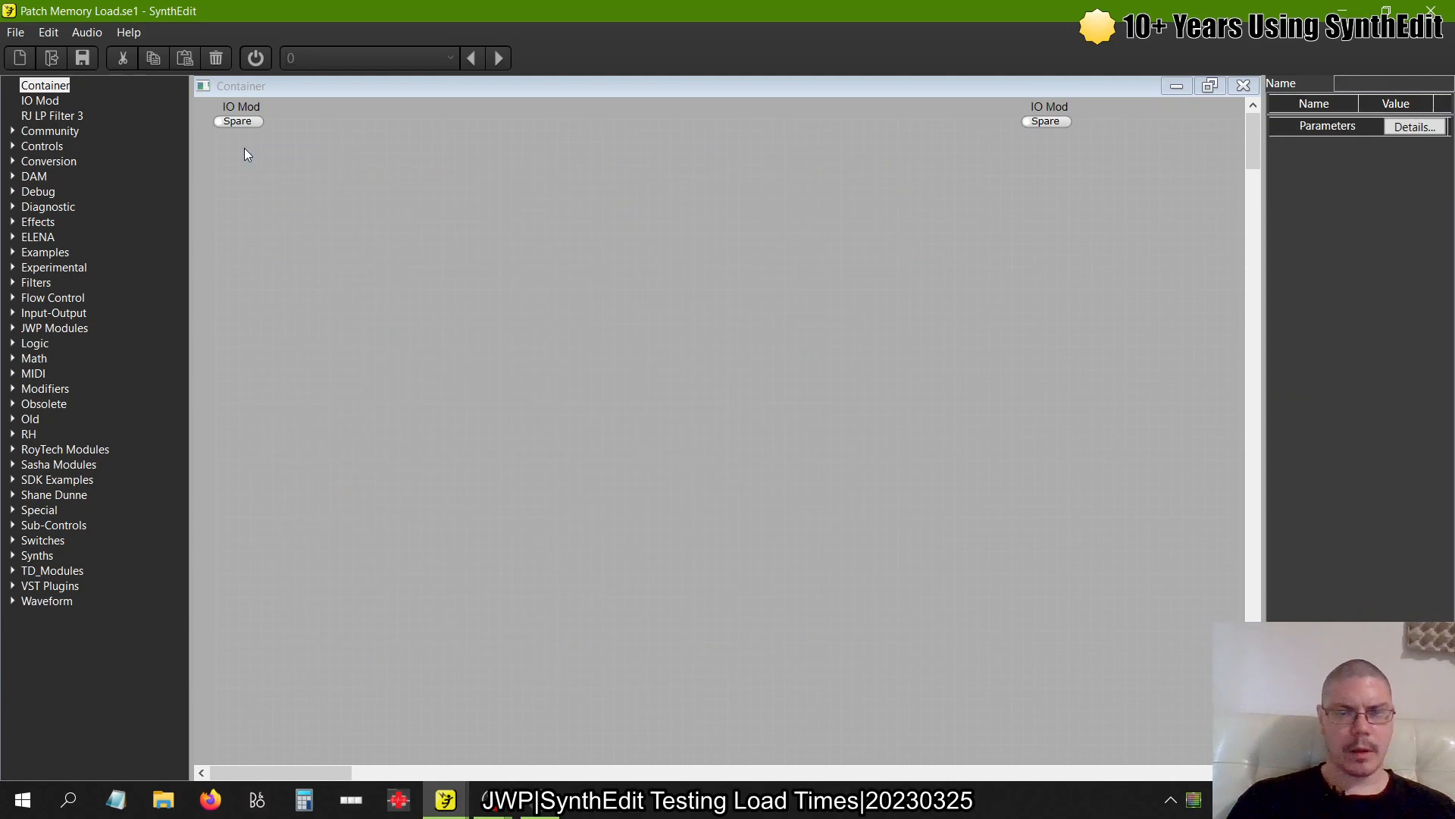
Add a PatchMemory Float3 and a Vector Knob B from Sub-Controls, and connect their Animation Position pins
left_click(18, 524)
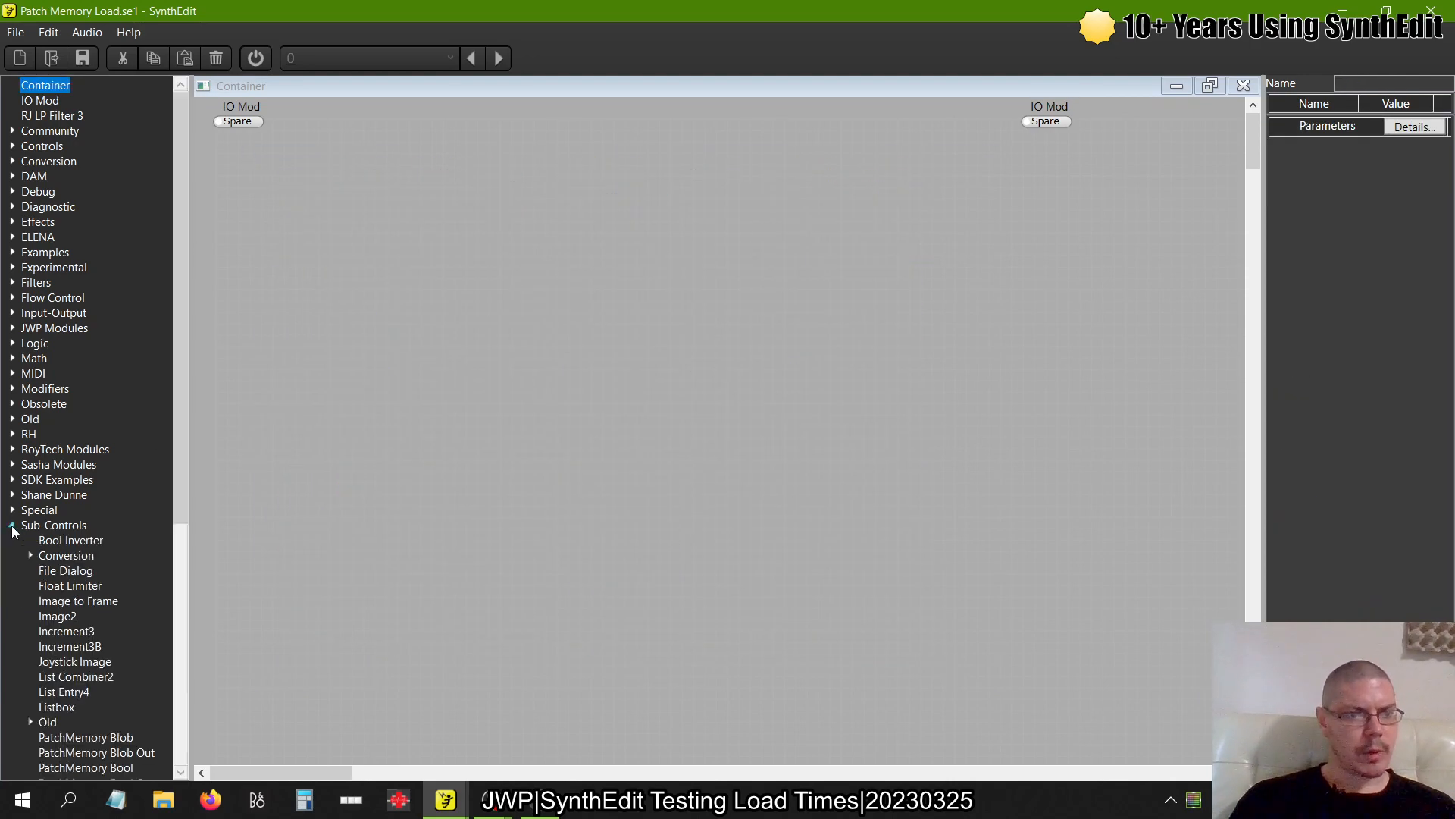
scroll(100, 529, "down", 8)
left_click_drag(90, 423, 379, 297)
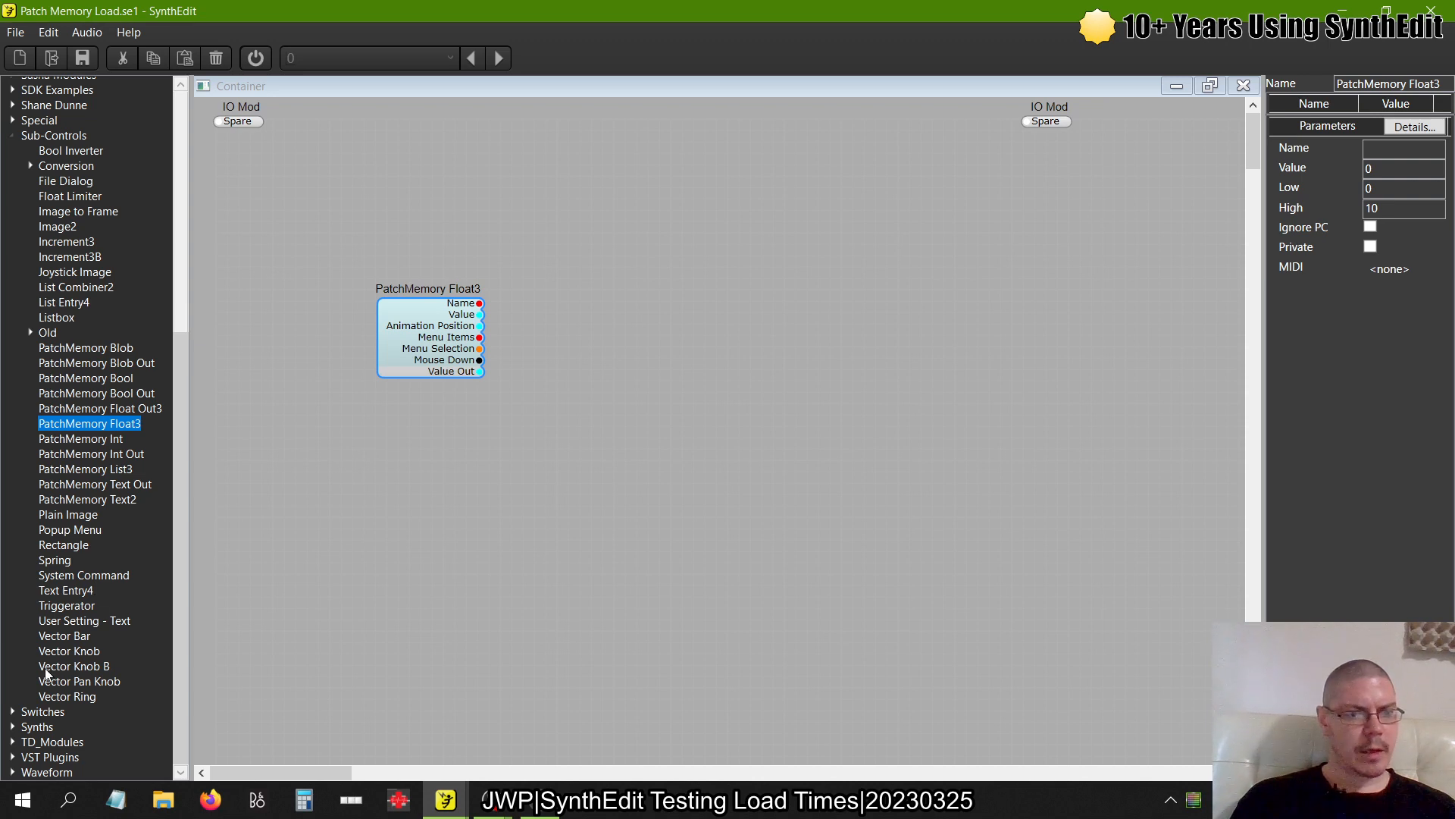
left_click_drag(51, 667, 52, 673)
left_click_drag(643, 254, 646, 256)
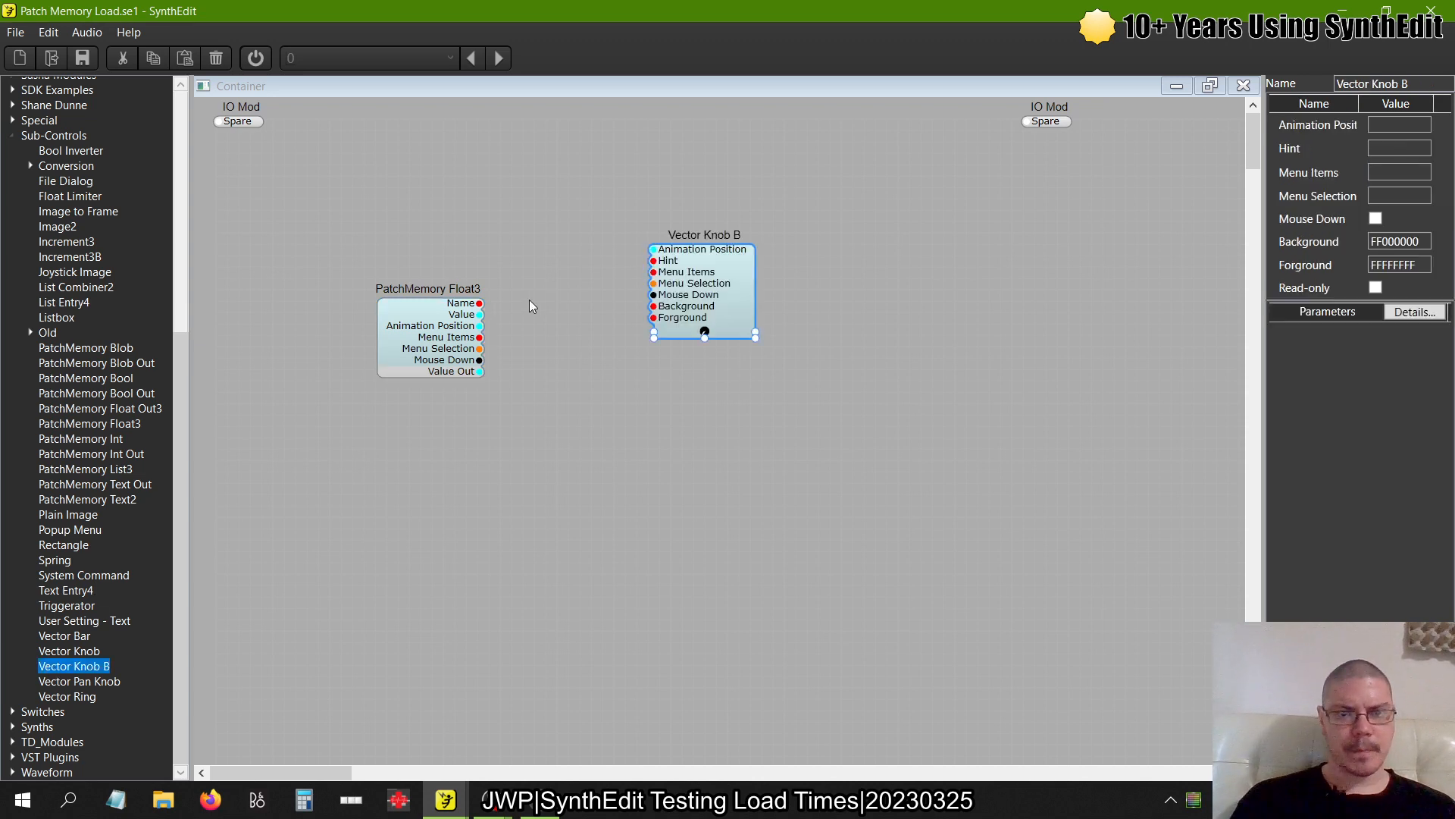
left_click_drag(482, 319, 655, 250)
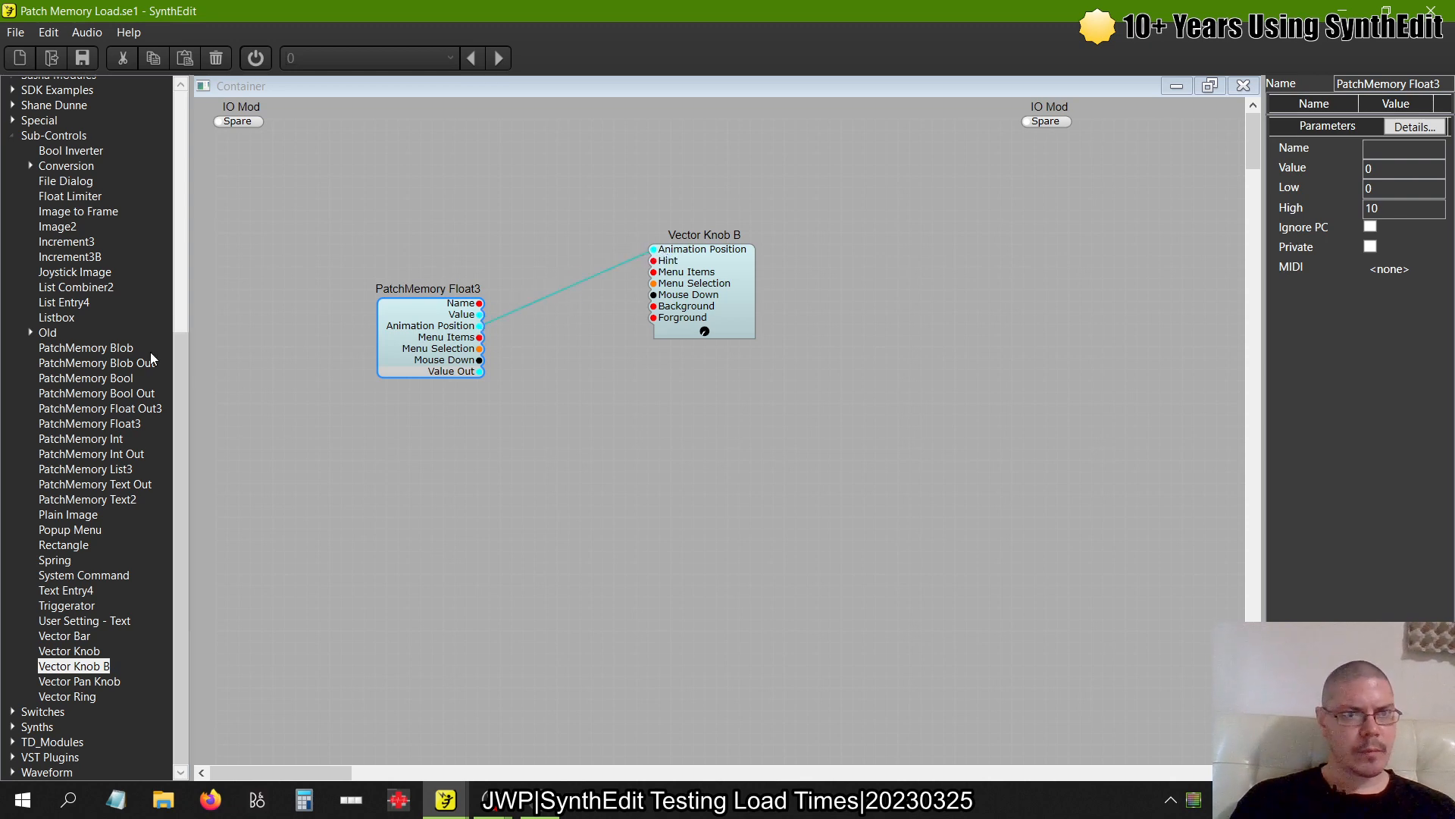
Add a Float To Text conversion module and a Text Entry4 module below the knob
left_click(30, 165)
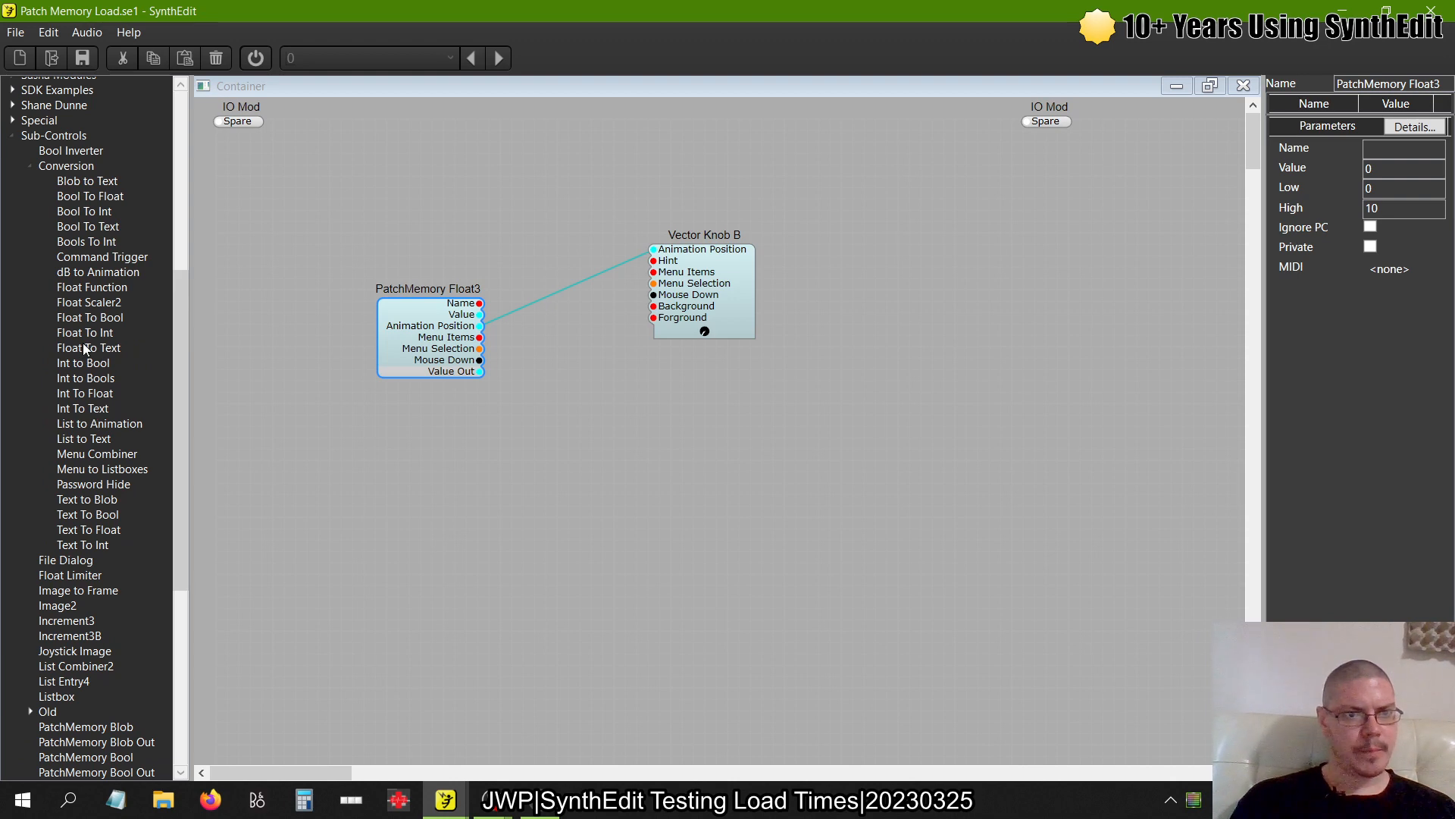
left_click_drag(98, 350, 578, 431)
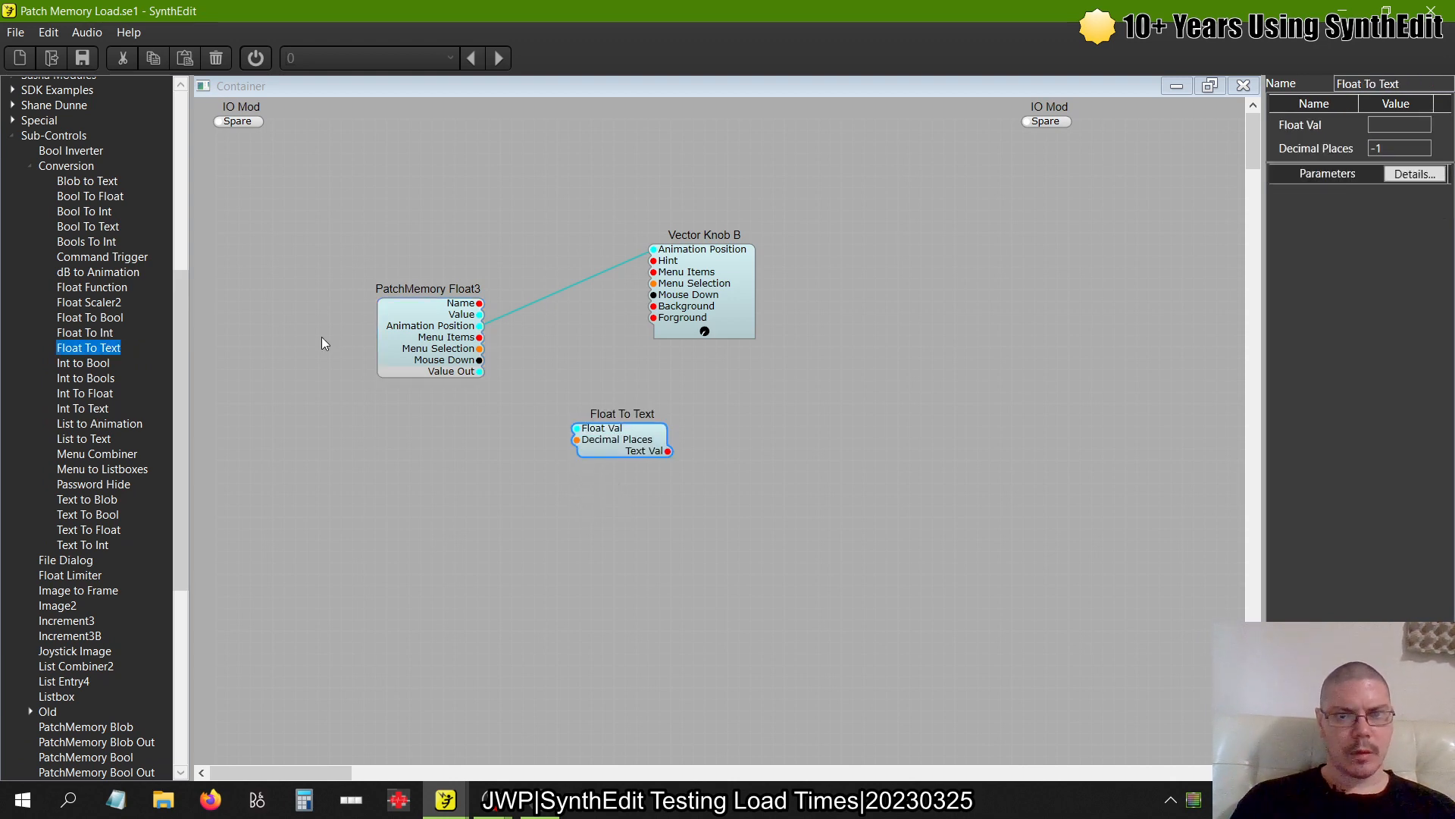
scroll(68, 667, "down", 8)
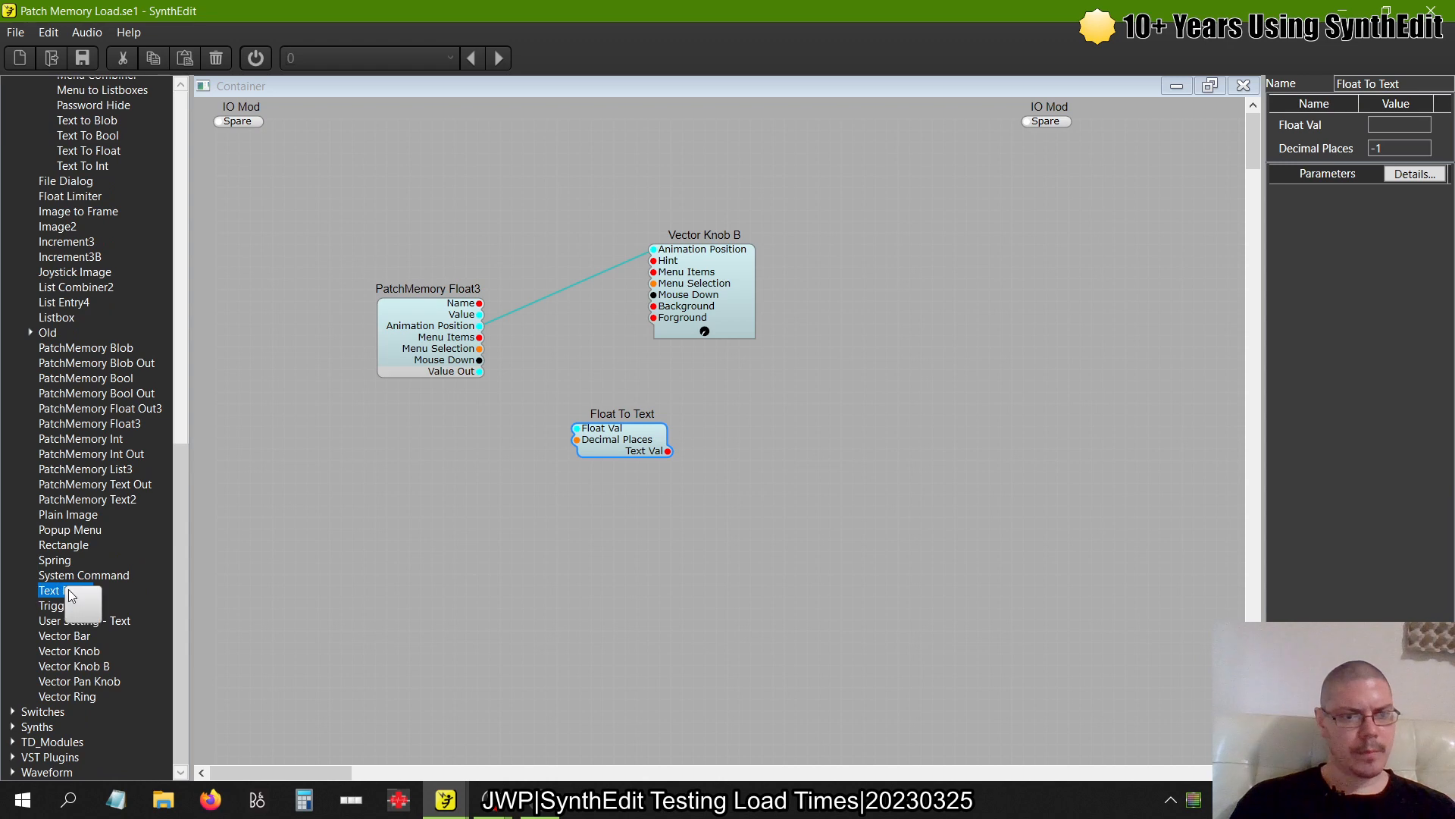
left_click_drag(67, 590, 819, 487)
left_click_drag(577, 430, 486, 327)
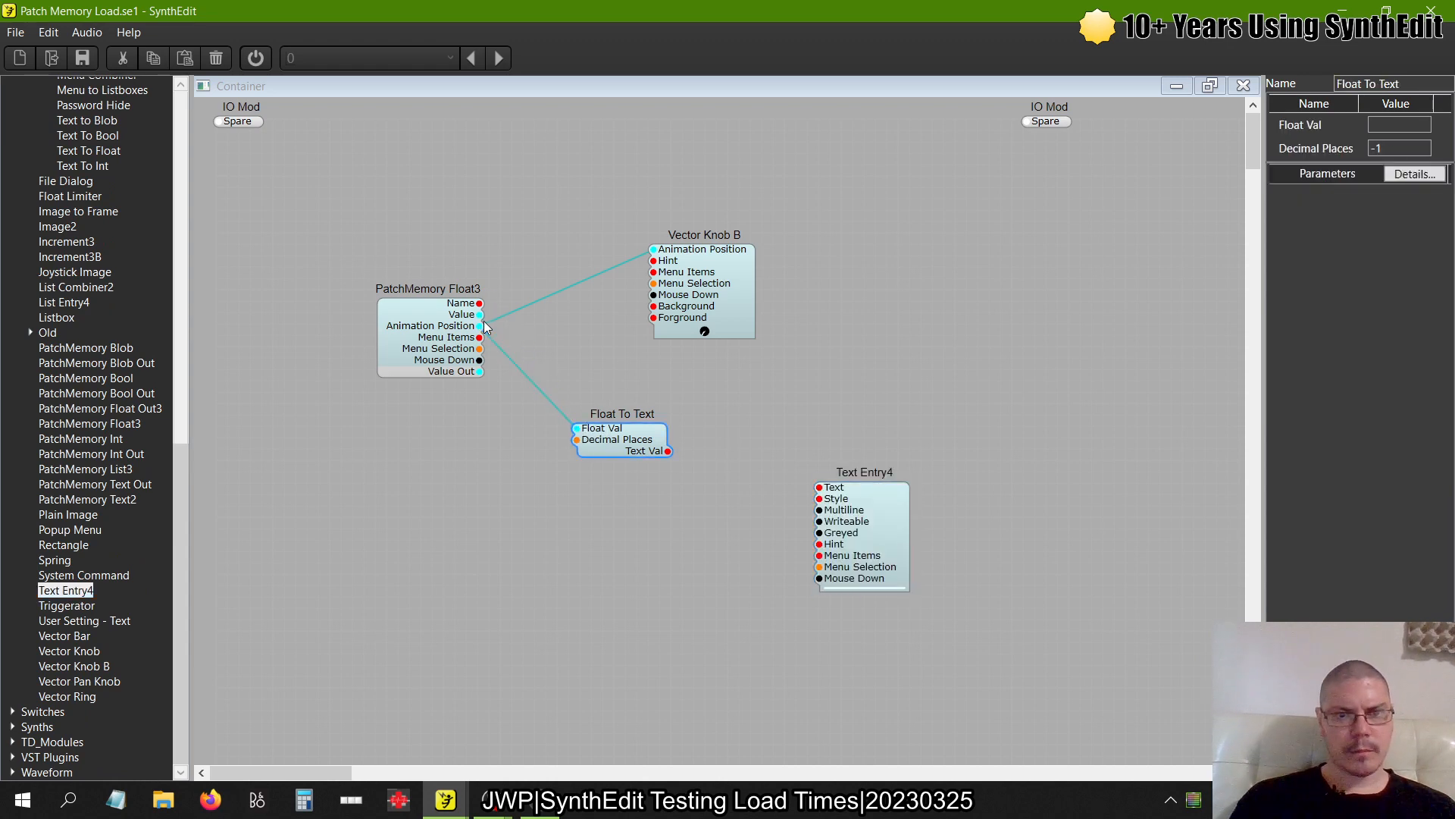
left_click(513, 363)
left_click(517, 367)
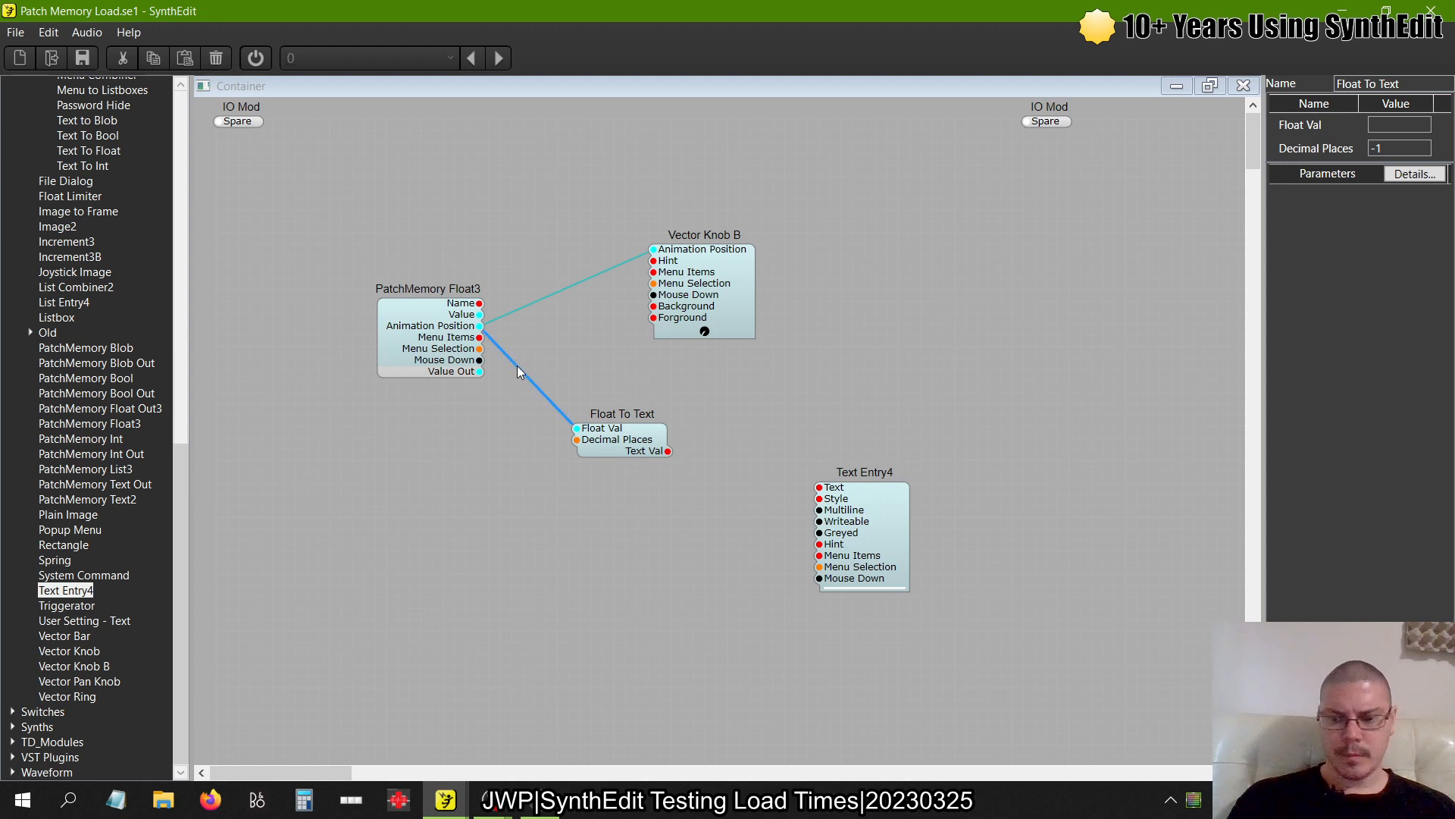
key("Delete")
Wire PatchMemory Float3's Value to Float Val and Text Val to Text Entry4's Text, and move Text Entry4 closer to Float To Text
left_click_drag(480, 313, 758, 499)
left_click_drag(880, 589, 794, 535)
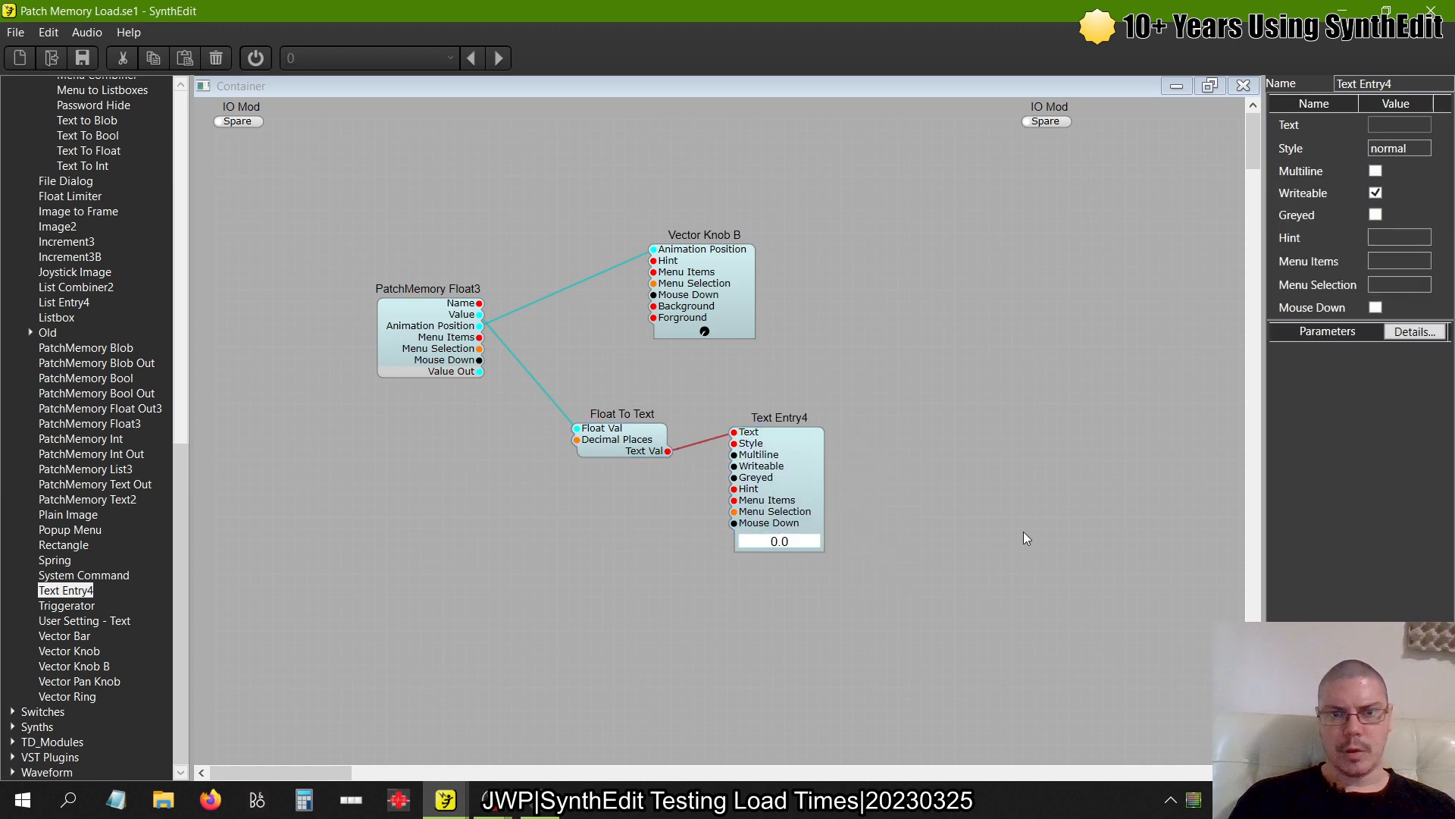
Containerize the four connected modules, place the container near IO Mod, and enable its controls on module and on parent
left_click_drag(957, 606, 282, 194)
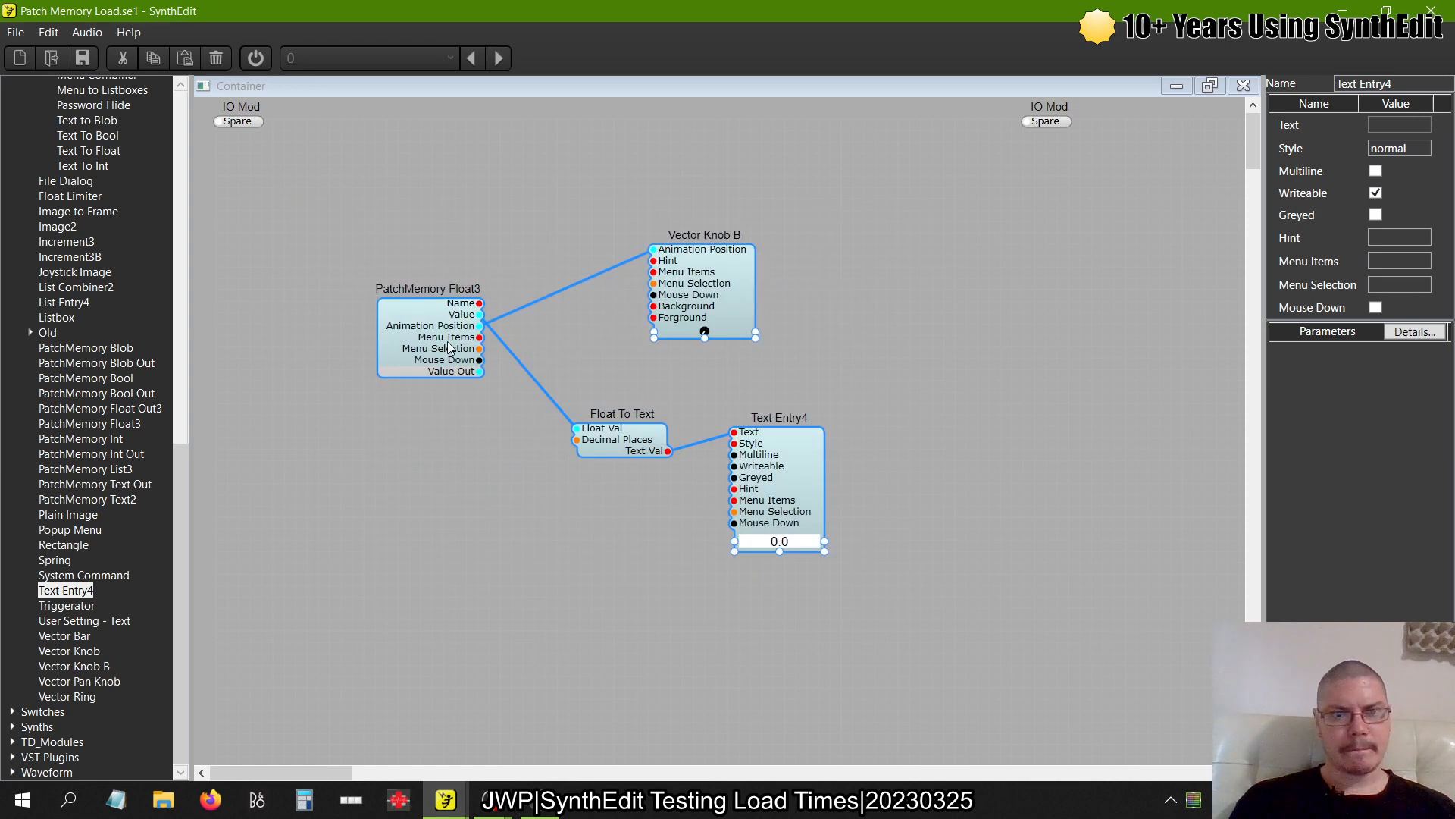
right_click(449, 345)
mouse_move(492, 448)
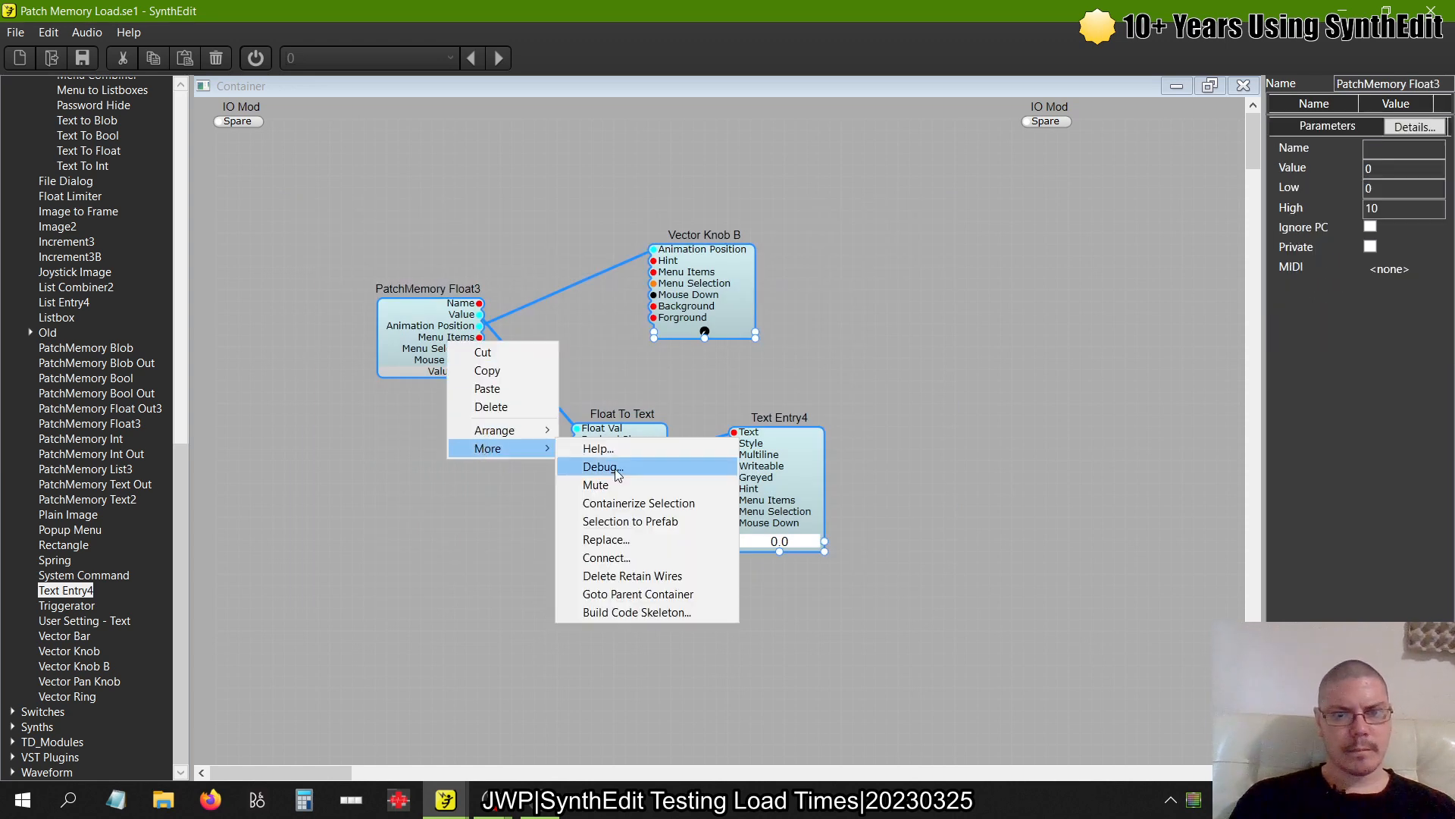
left_click(667, 503)
left_click_drag(661, 419, 344, 197)
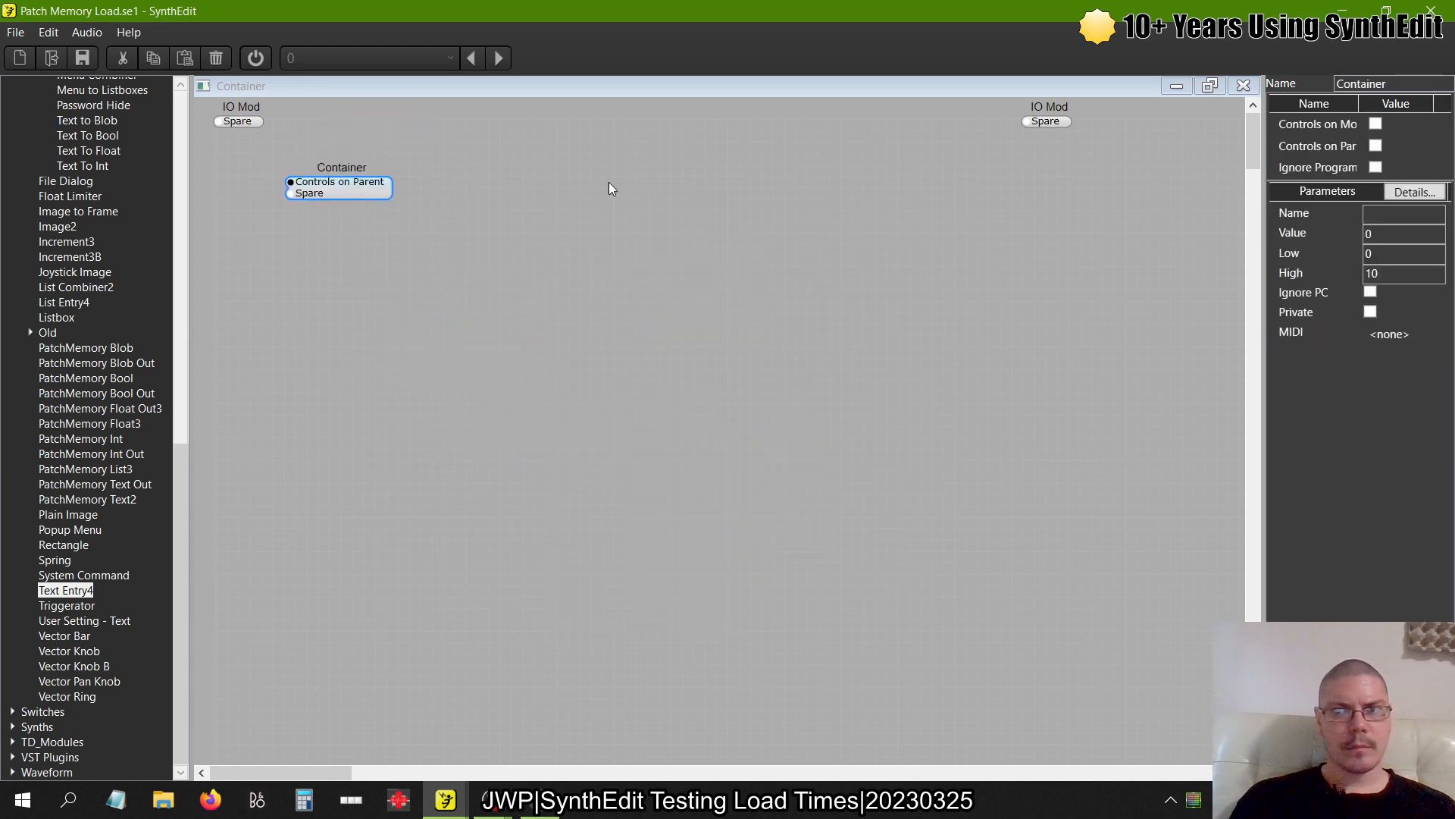
left_click(1375, 126)
left_click(1376, 146)
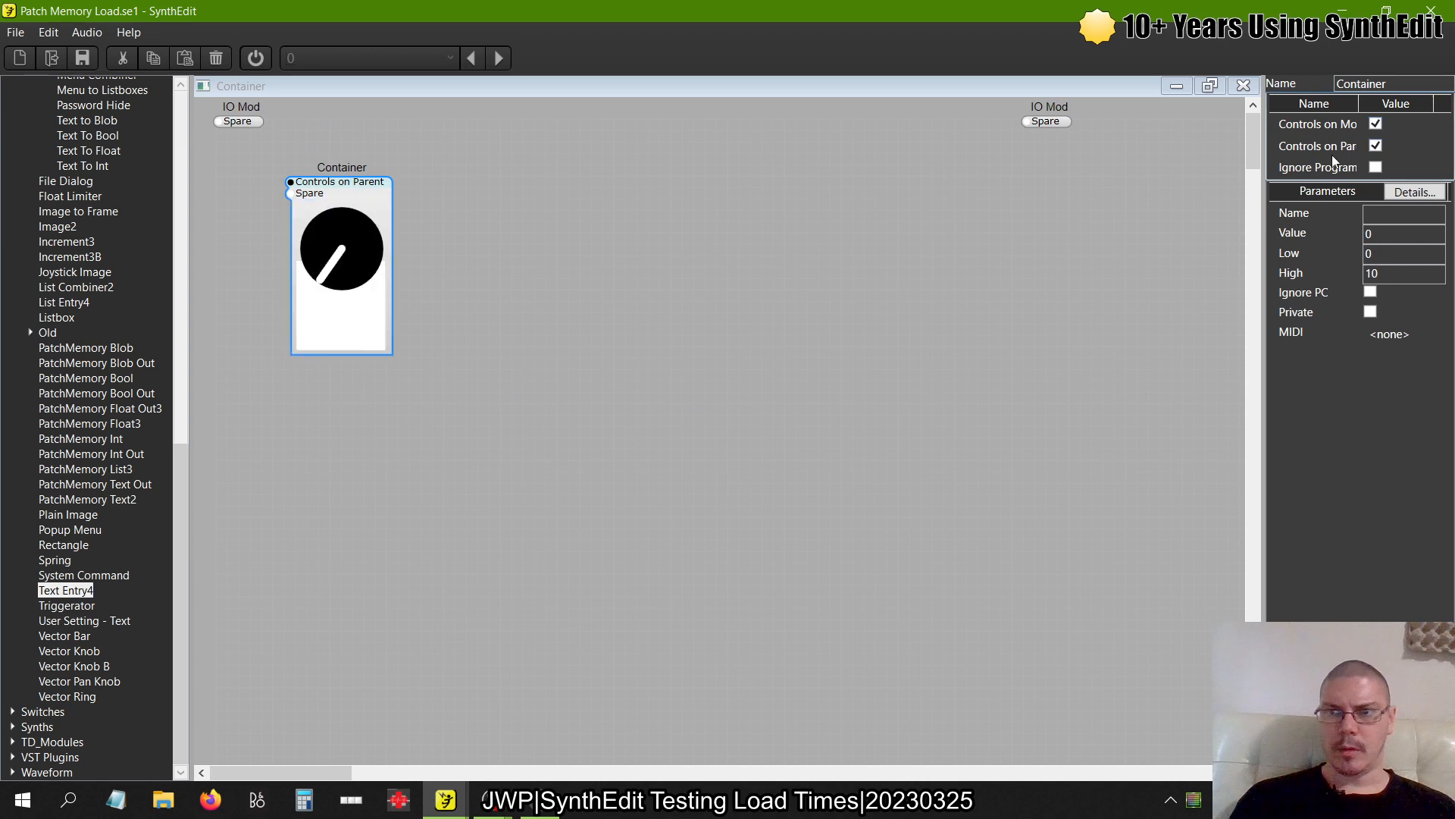
Copy the knob container and paste it four times, arranging the copies into a vertical column of five
left_click(519, 340)
left_click(356, 183)
left_click_drag(356, 183, 364, 423)
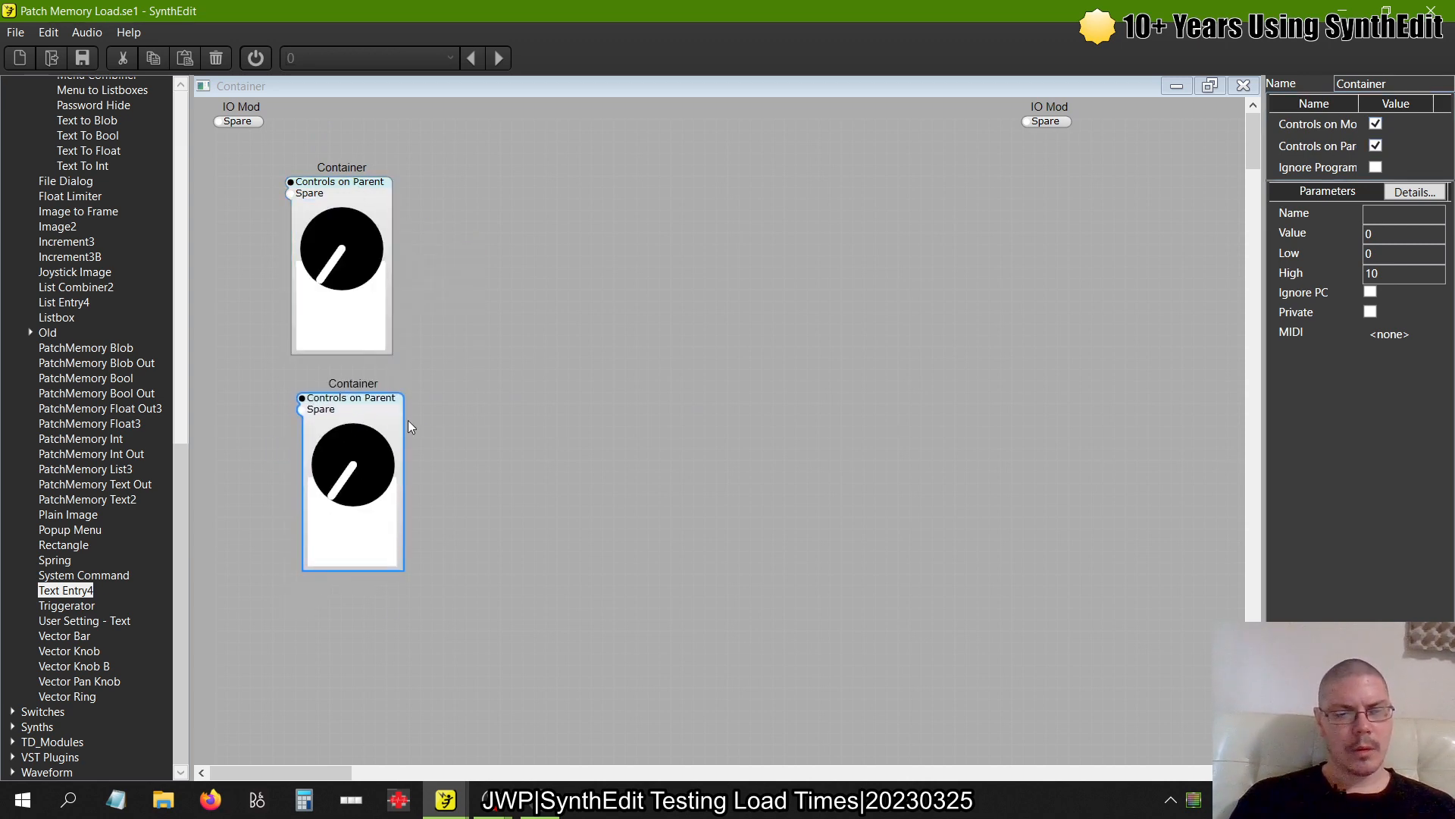
key("ctrl+v")
left_click_drag(412, 247, 391, 406)
left_click(470, 407)
key("ctrl+v")
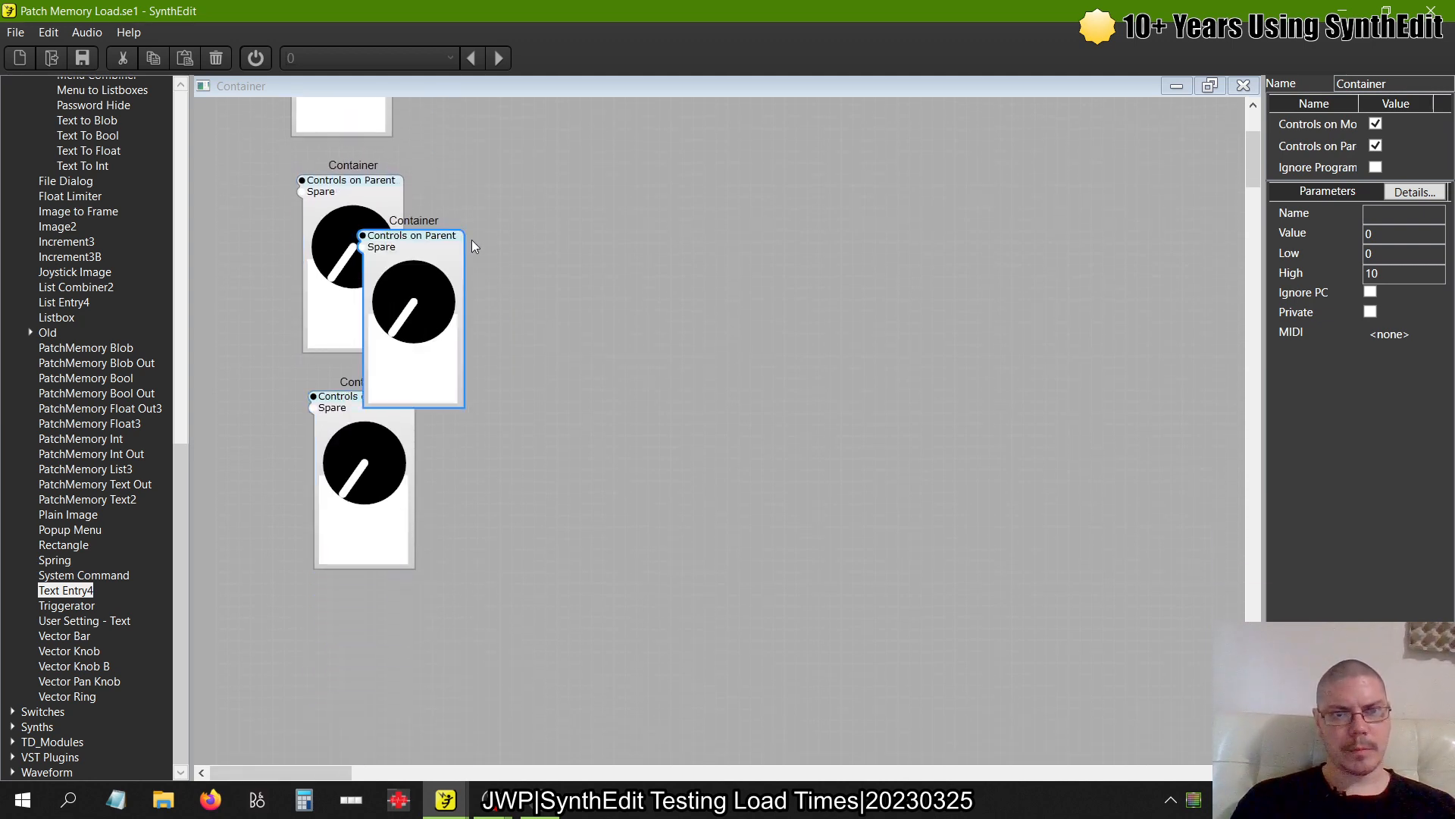
mouse_move(472, 240)
left_mouse_down()
mouse_move(400, 361)
mouse_move(411, 306)
left_mouse_up()
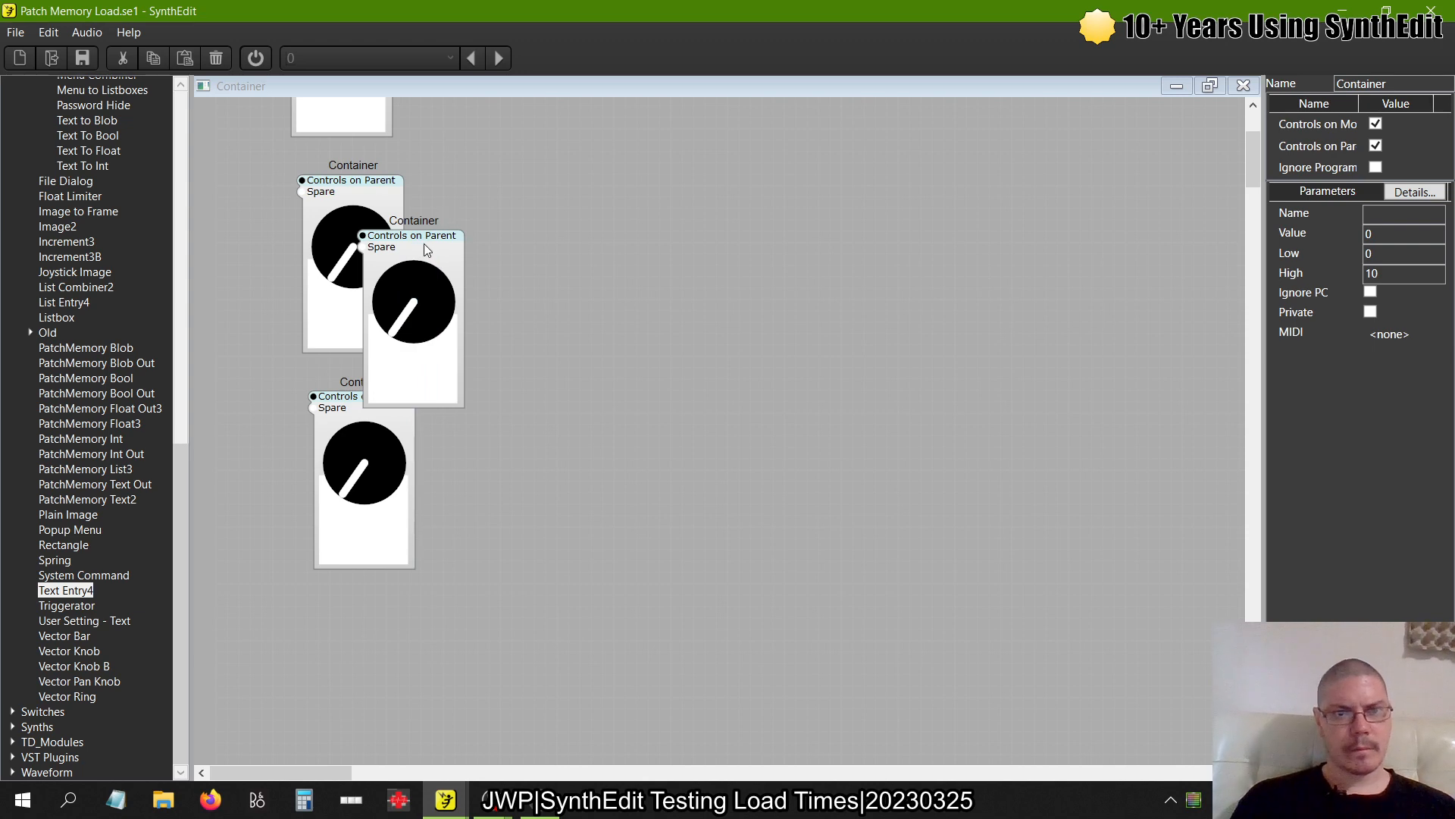
left_click_drag(425, 243, 377, 600)
key("ctrl+v")
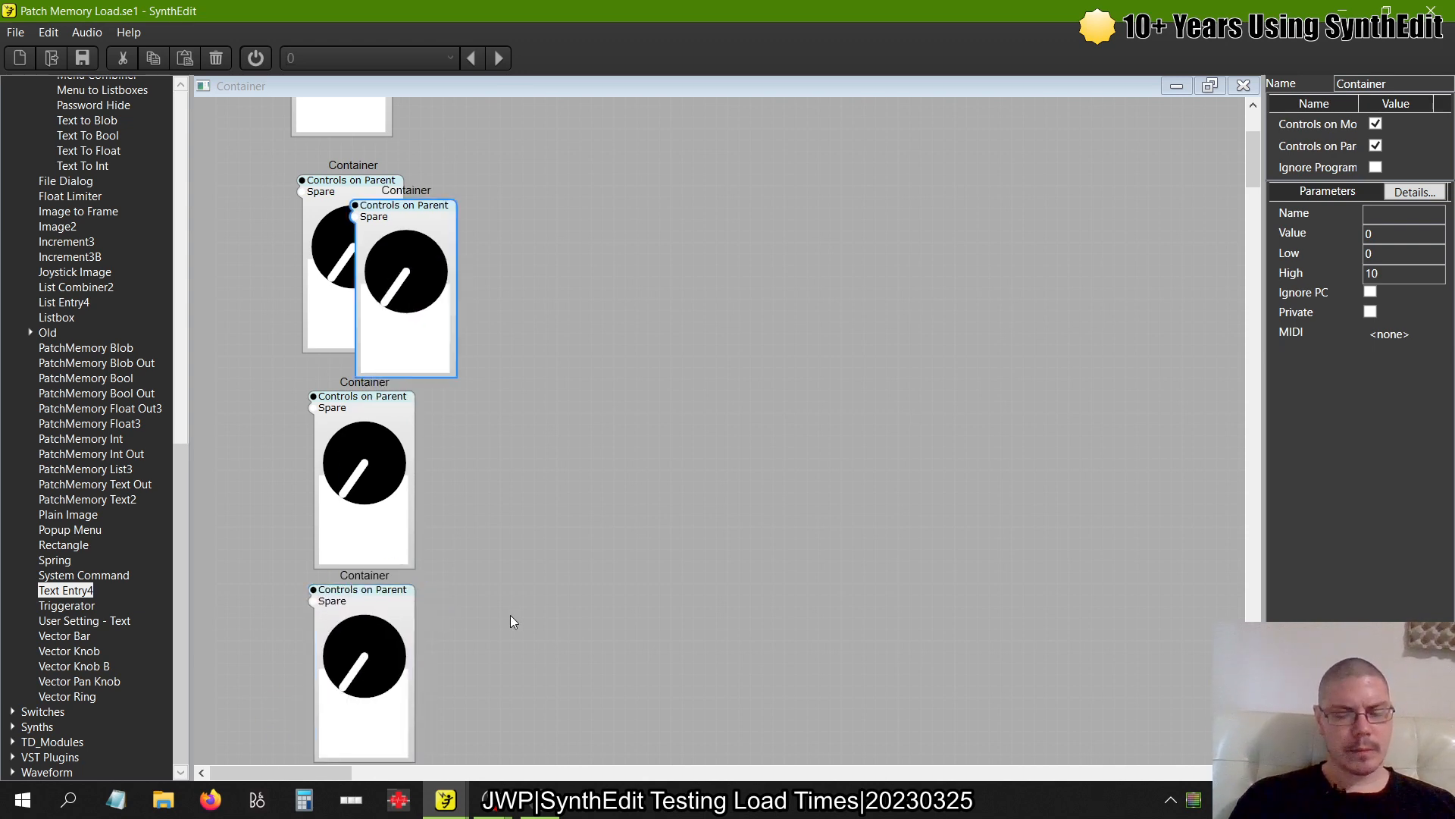
left_click_drag(421, 218, 207, 114)
Duplicate the column of five knob containers three times, place the copies side by side, and return to the Patch Memory Load container
scroll(378, 521, "down", 2)
key("ctrl+c")
key("ctrl+v")
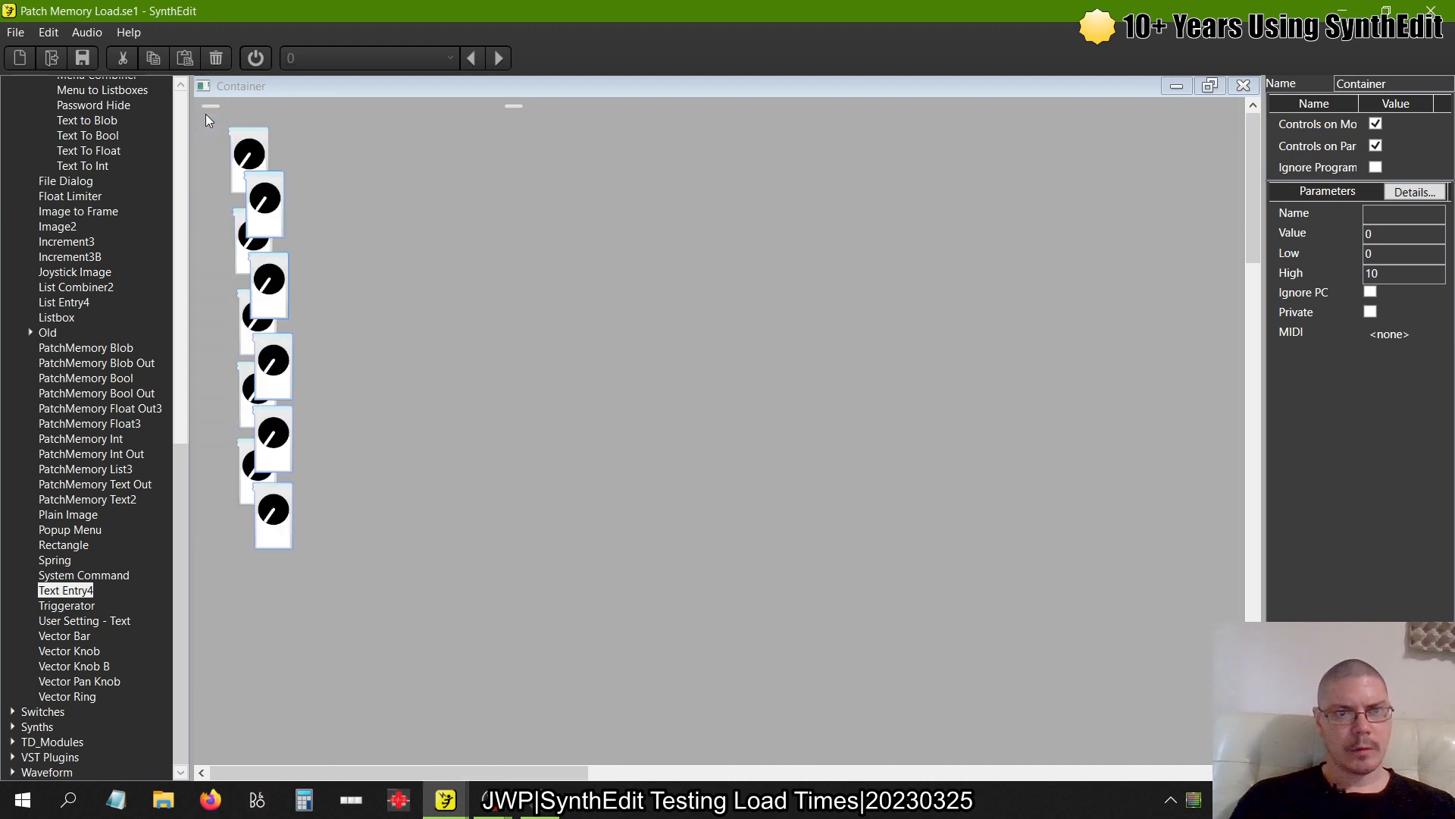
left_click_drag(273, 176, 313, 139)
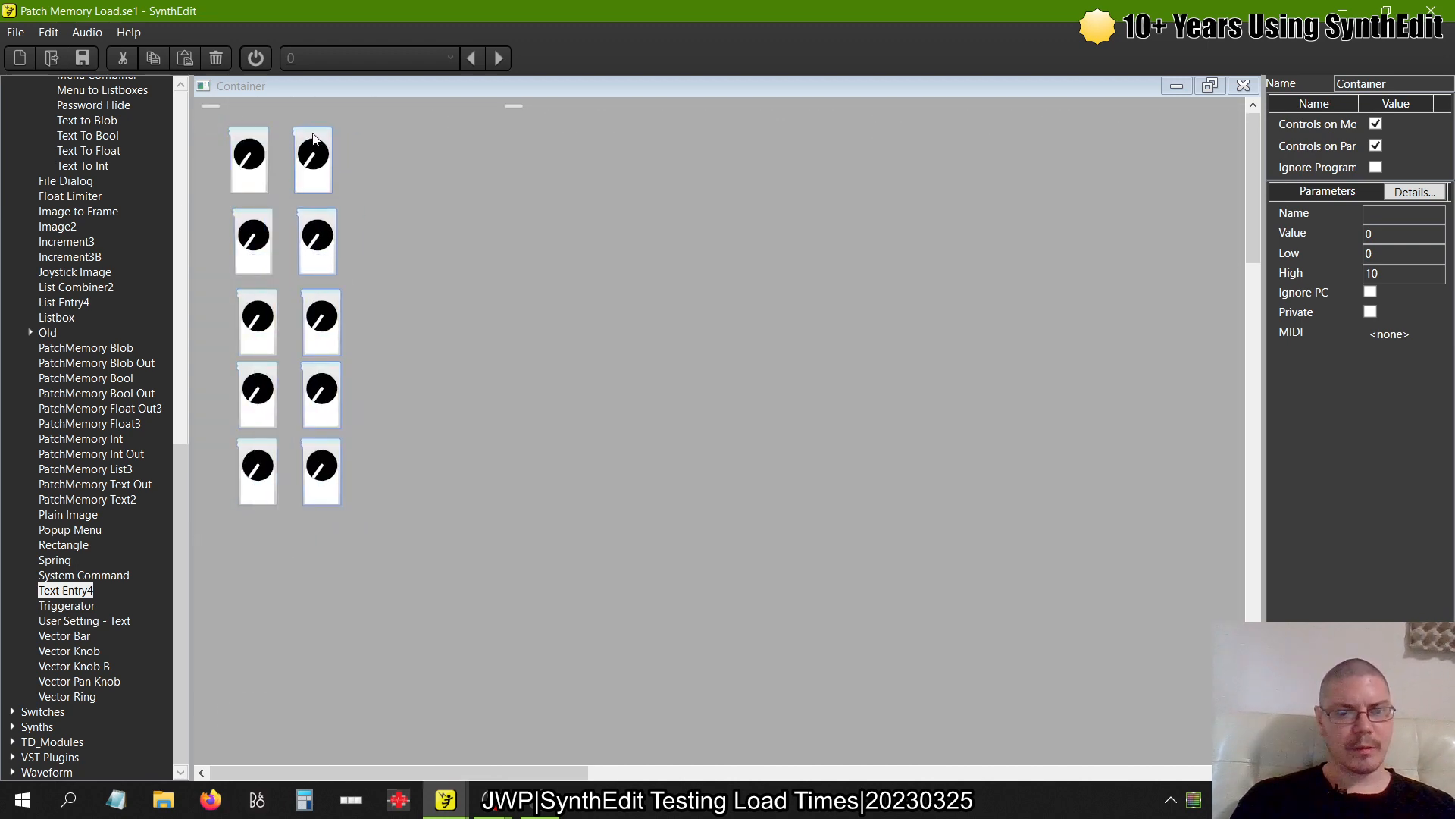
key("ctrl+v")
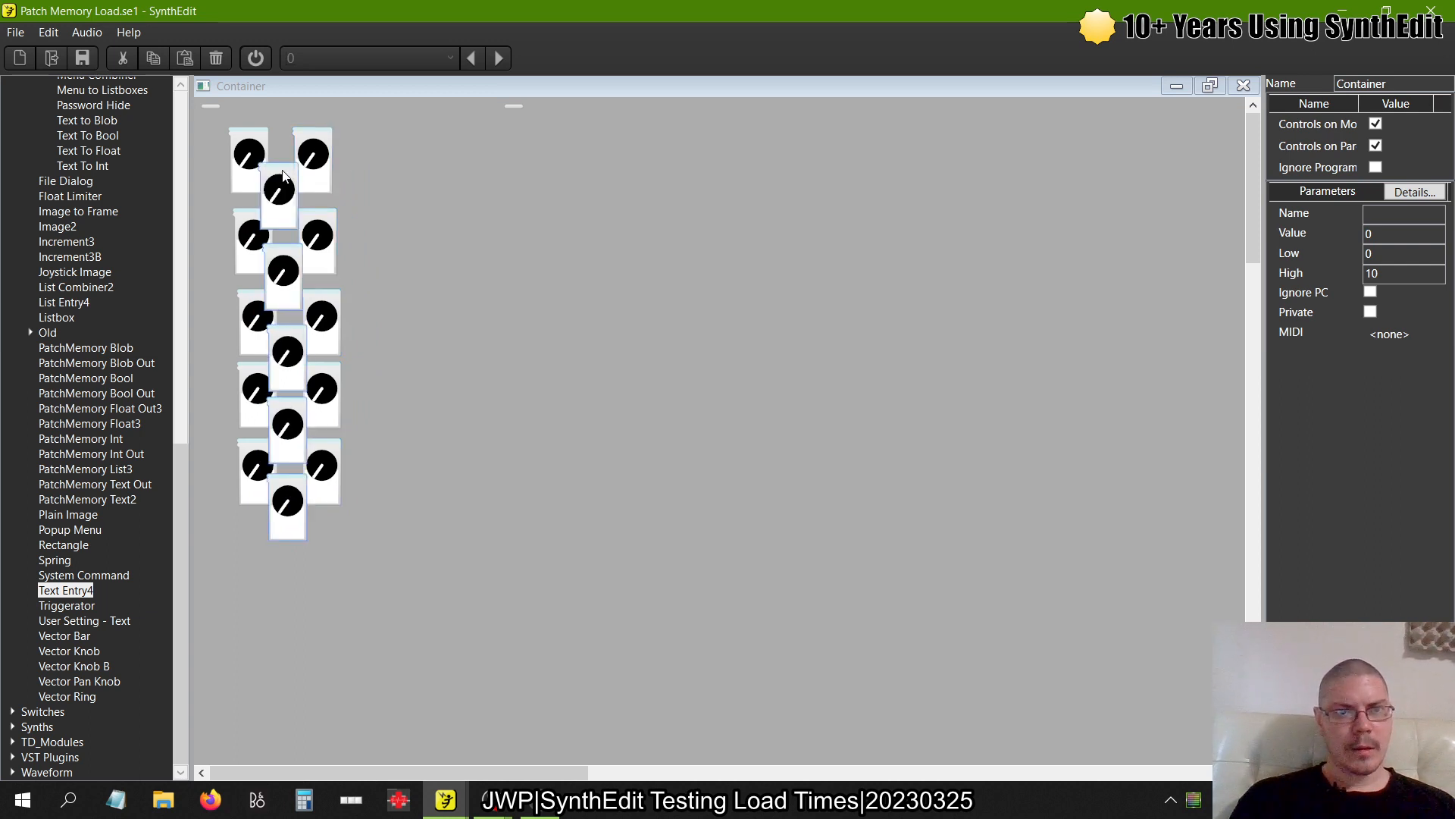
left_click_drag(283, 175, 376, 137)
key("ctrl+v")
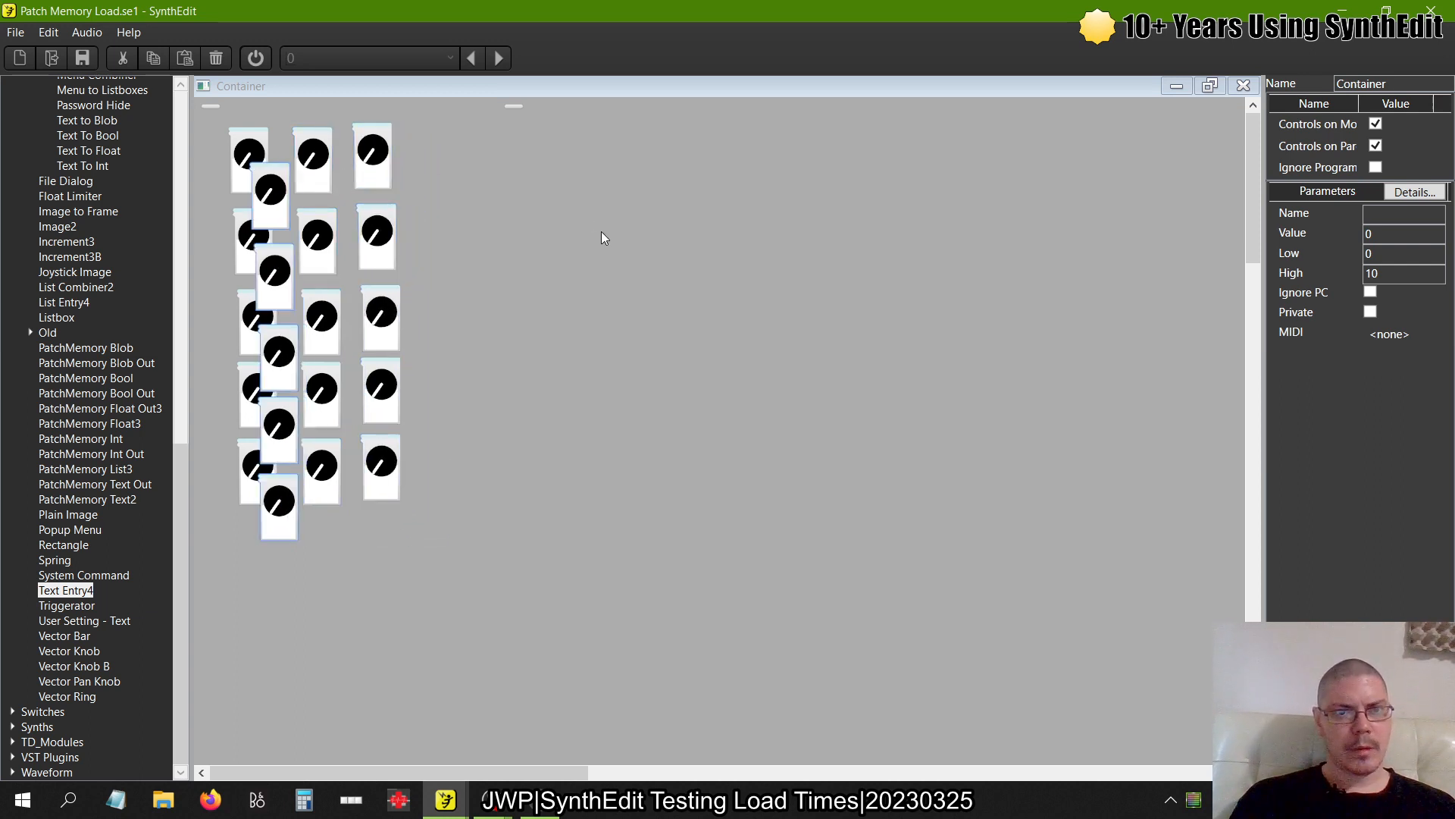
left_click_drag(264, 184, 414, 149)
left_click(1256, 86)
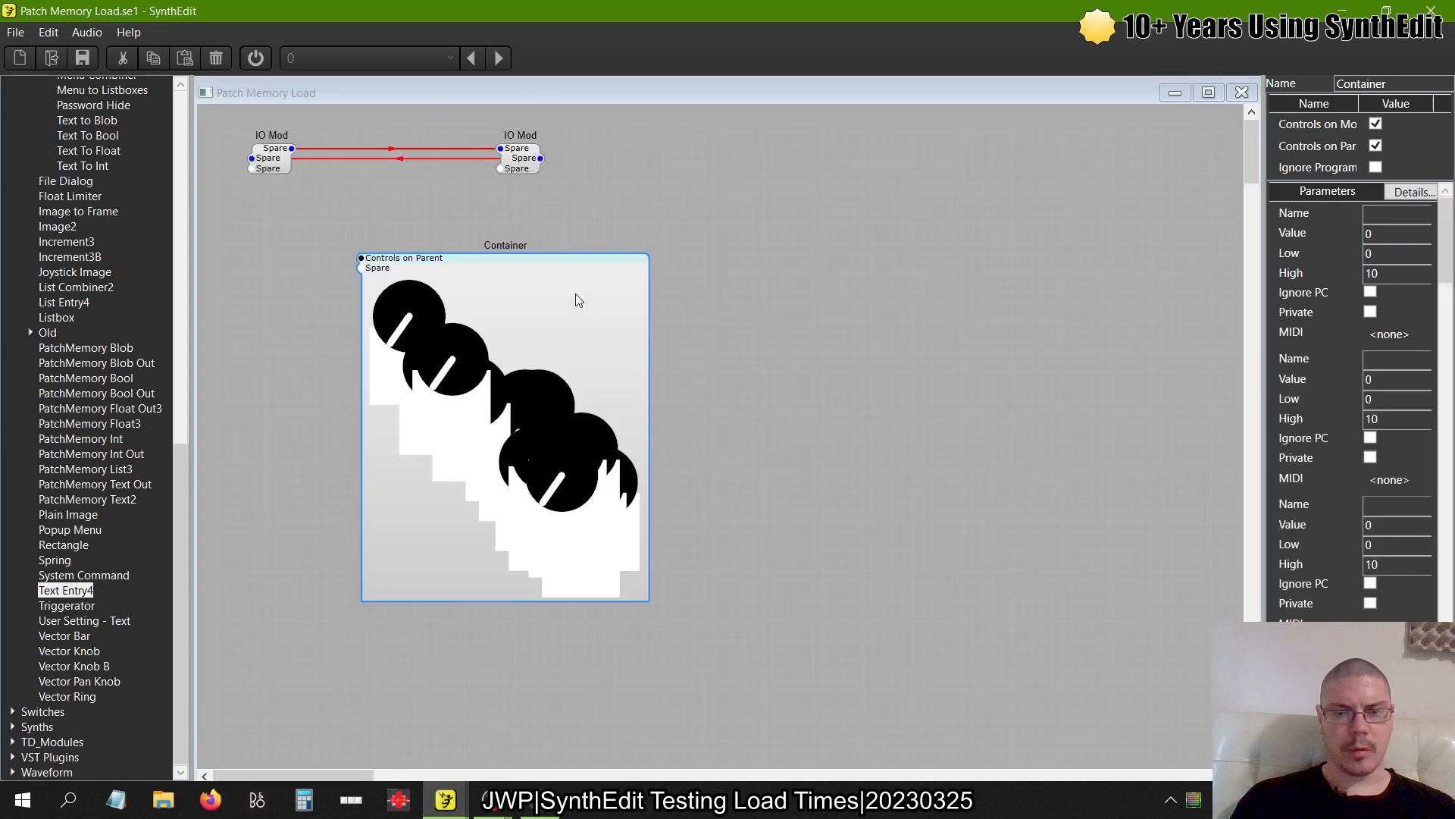
scroll(692, 344, "down", 4)
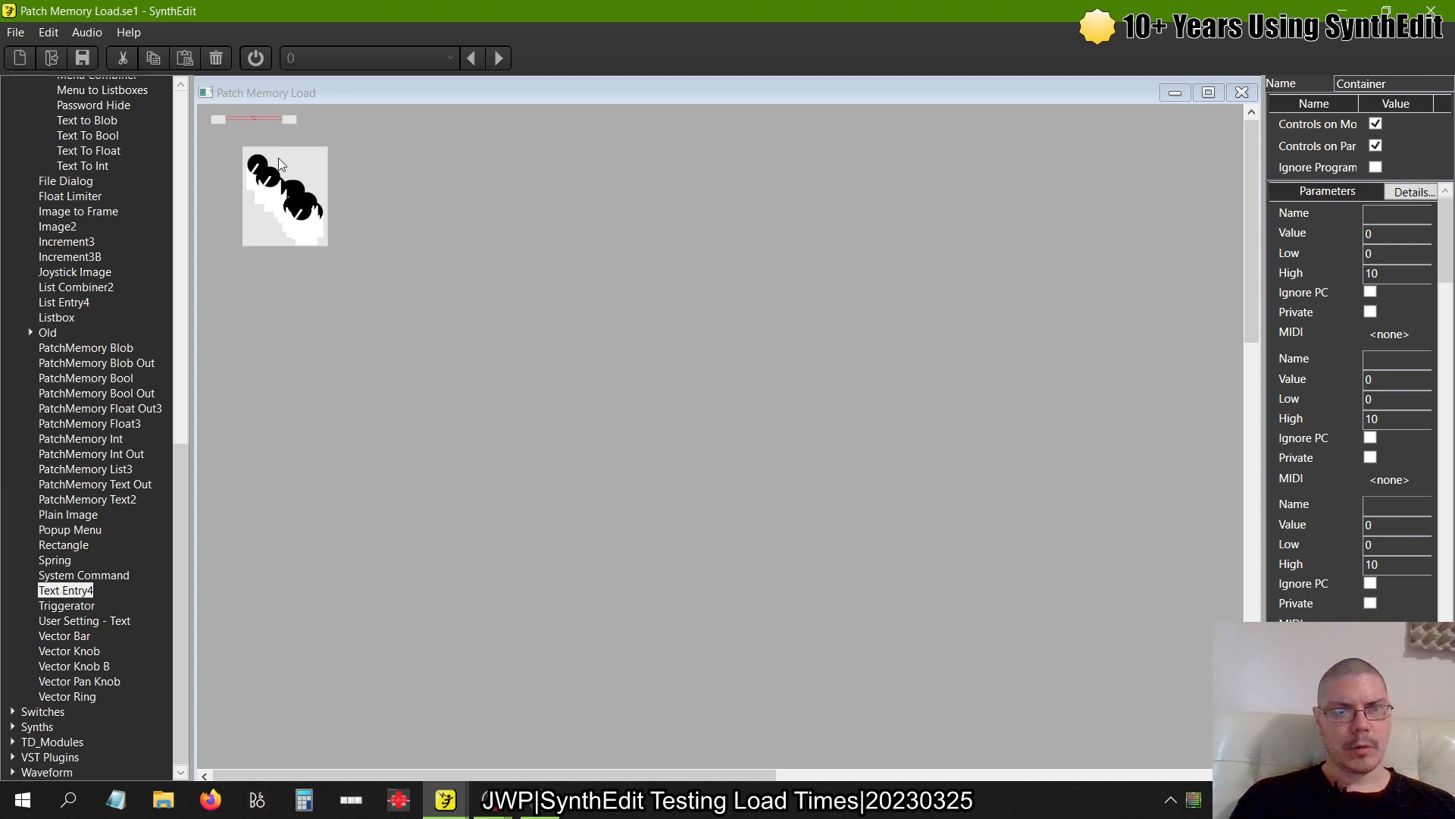
Paste further copies of the knob container in the Patch Memory Load container and arrange them in a vertical column of four
left_click_drag(309, 179, 295, 266)
key("ctrl+v")
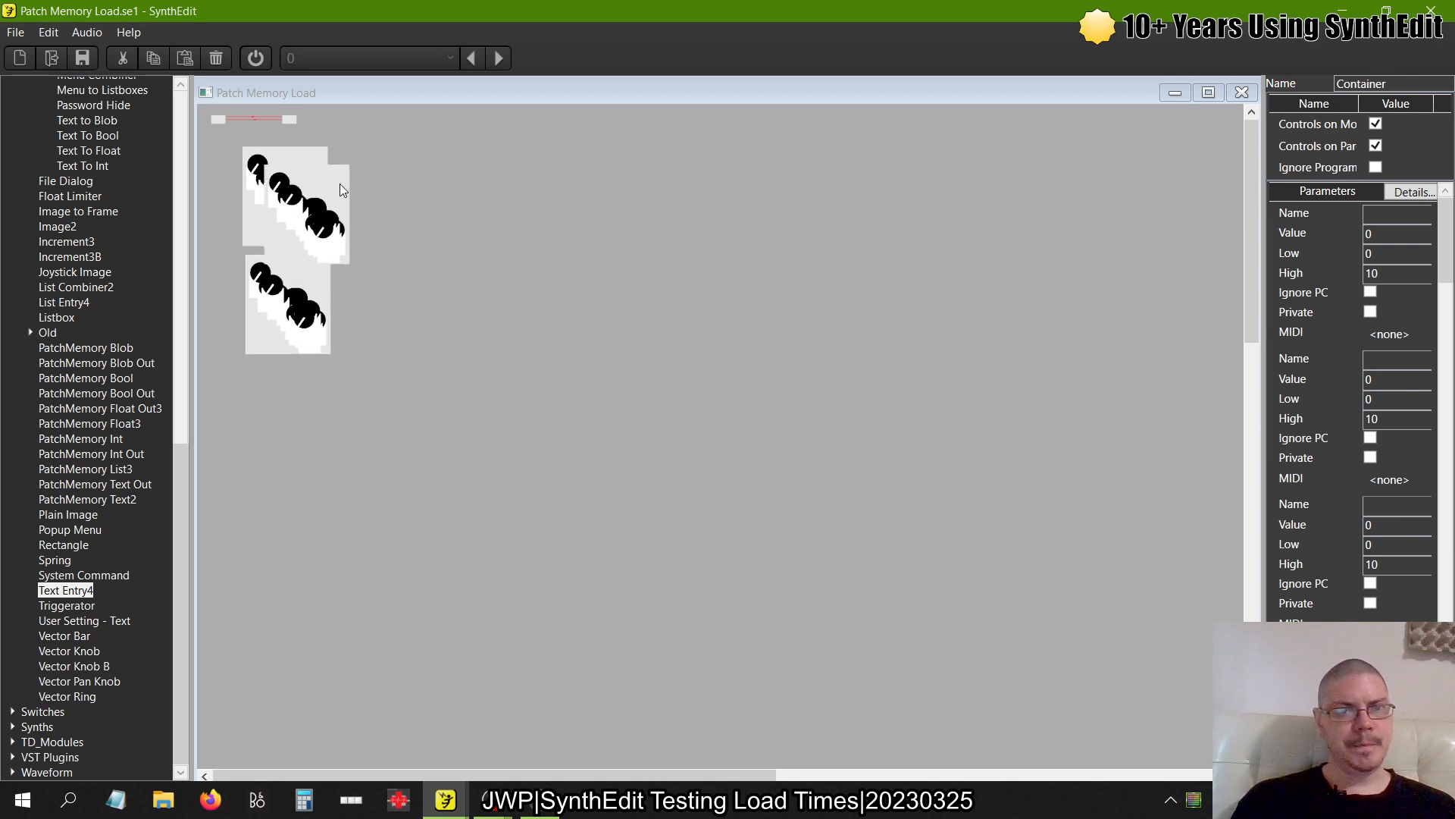
left_click_drag(340, 185, 320, 385)
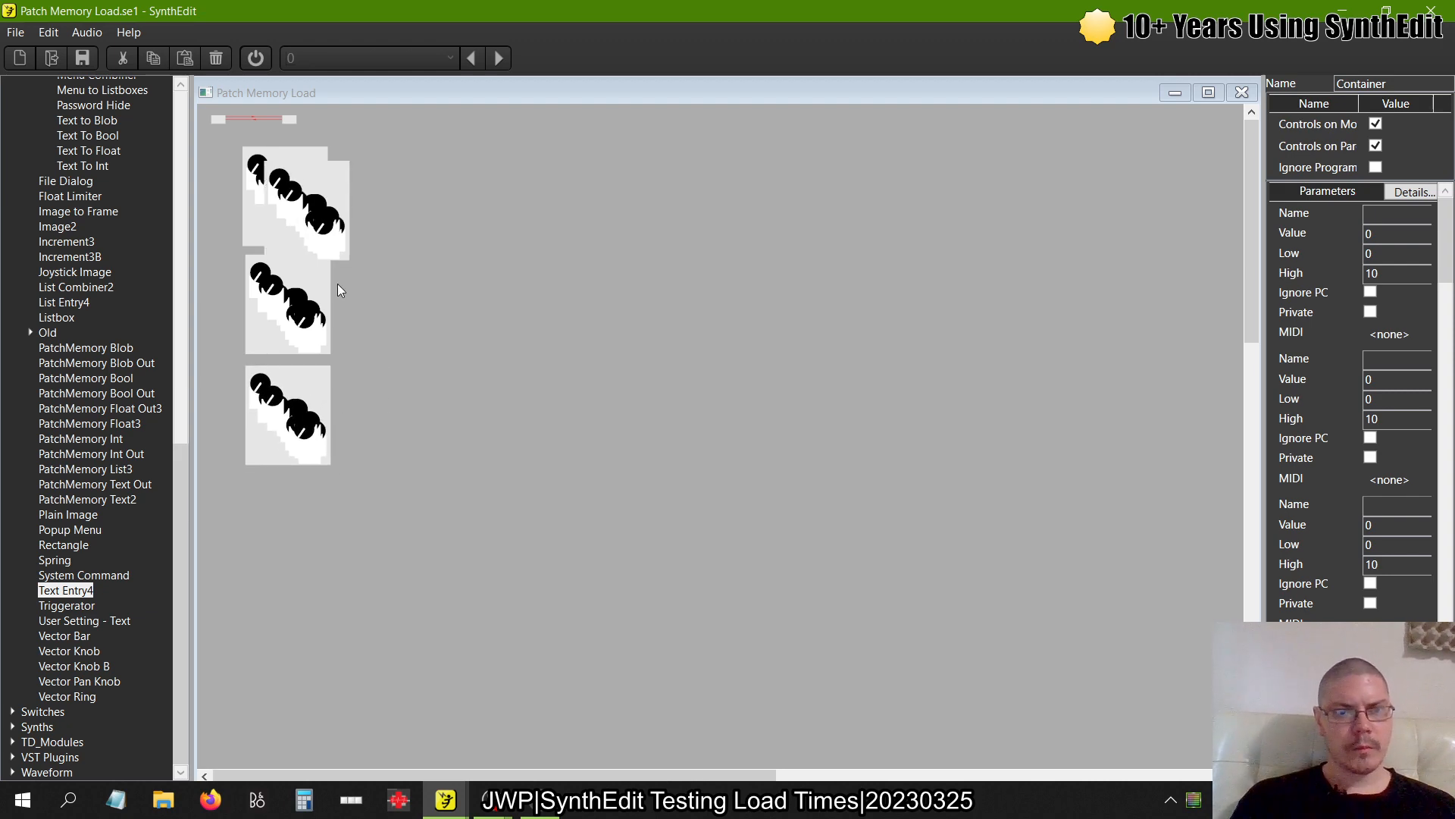
left_click_drag(336, 203, 311, 503)
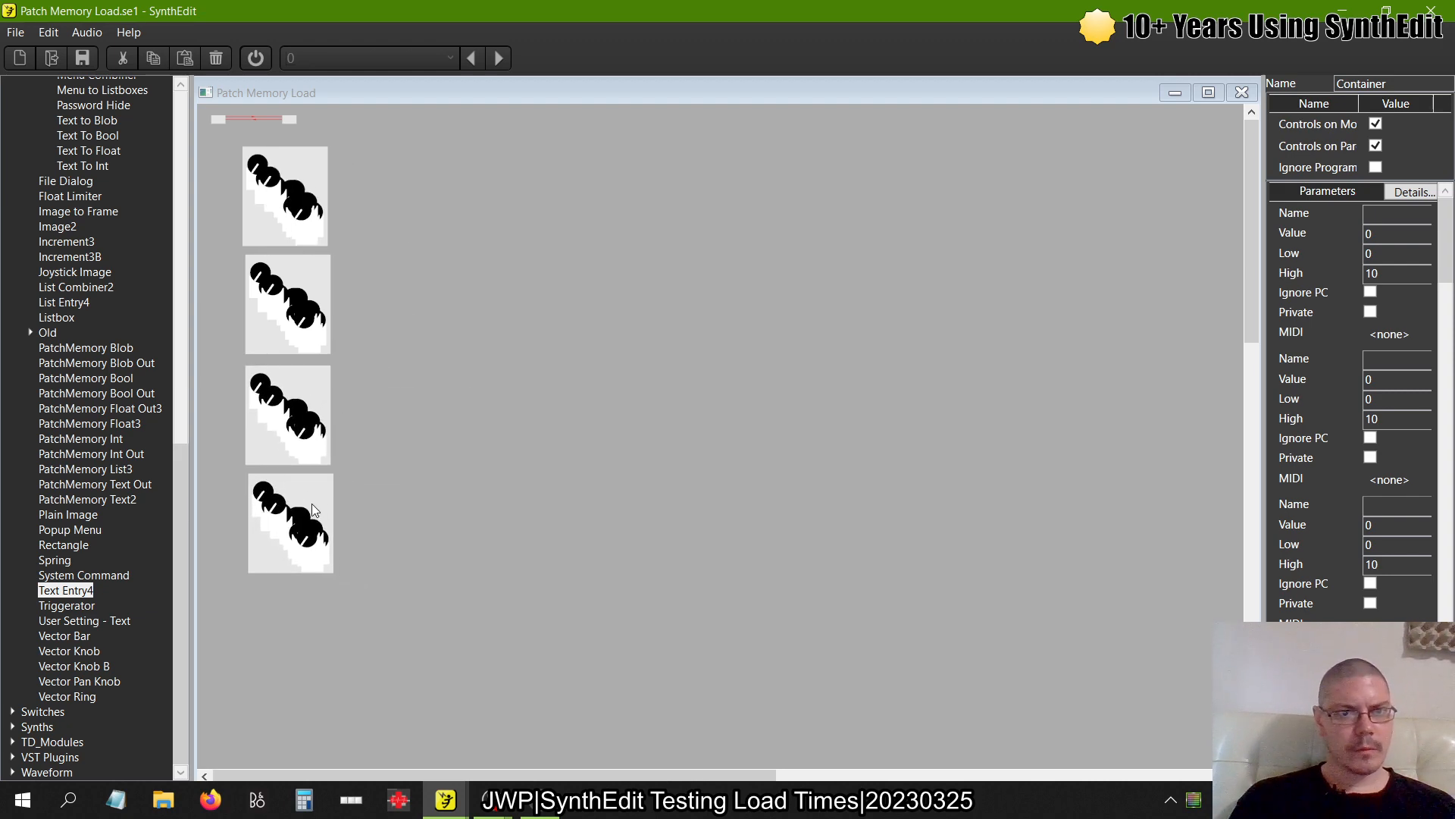
Start saving the project under a new name and go to the SynthEdit folder Experiments > Load Times
left_click(15, 32)
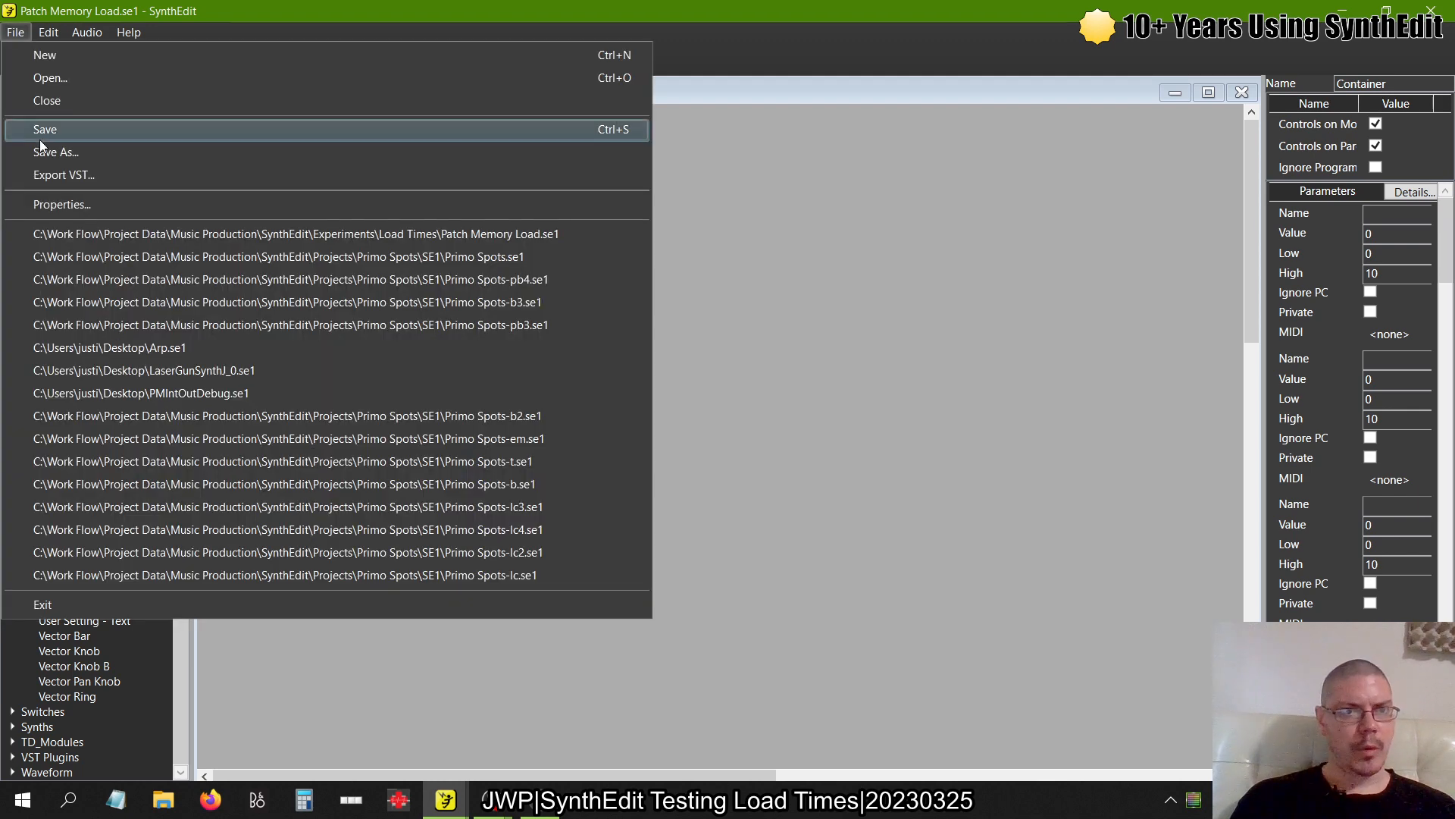
left_click(45, 152)
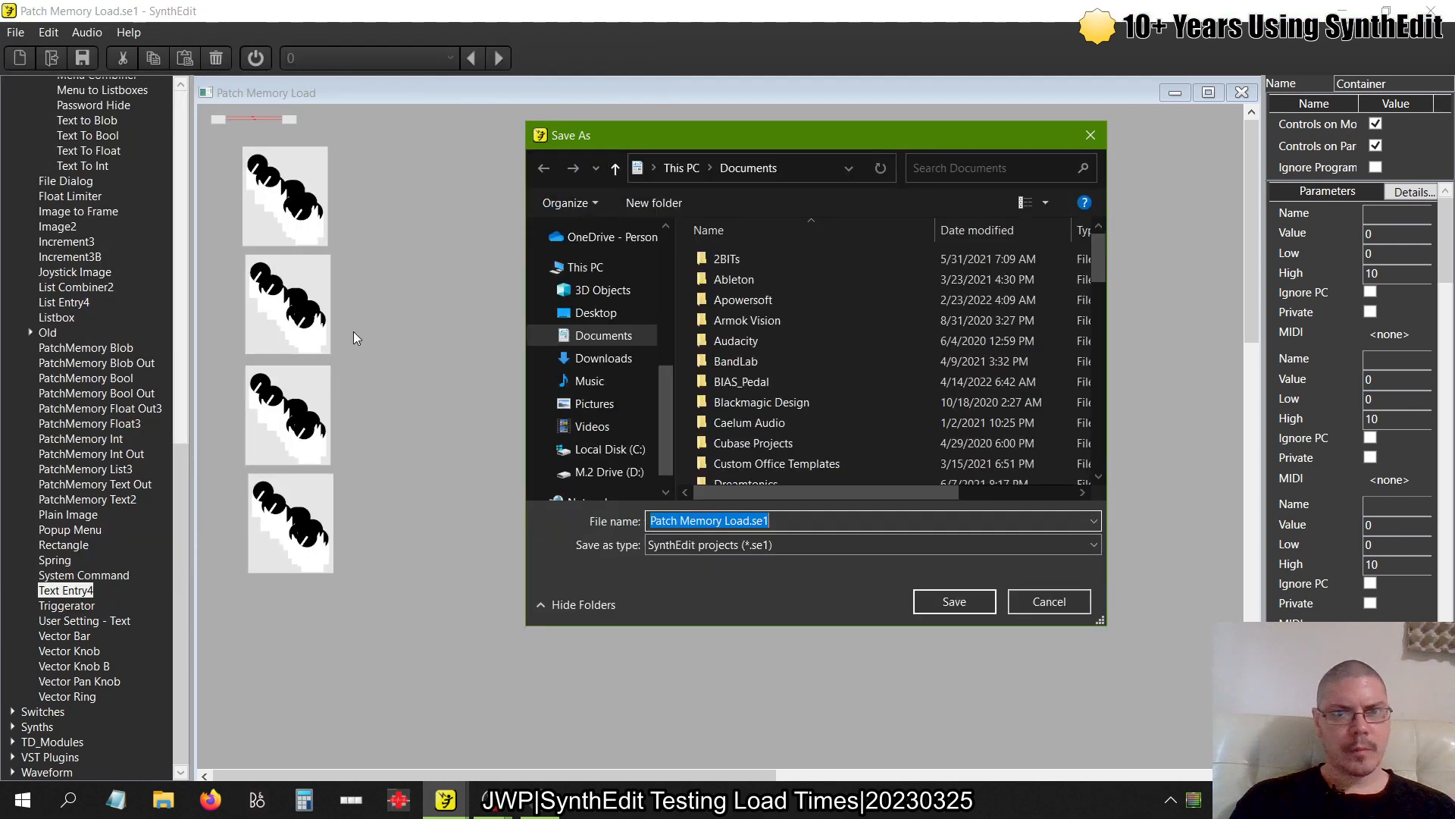
scroll(727, 388, "down", 5)
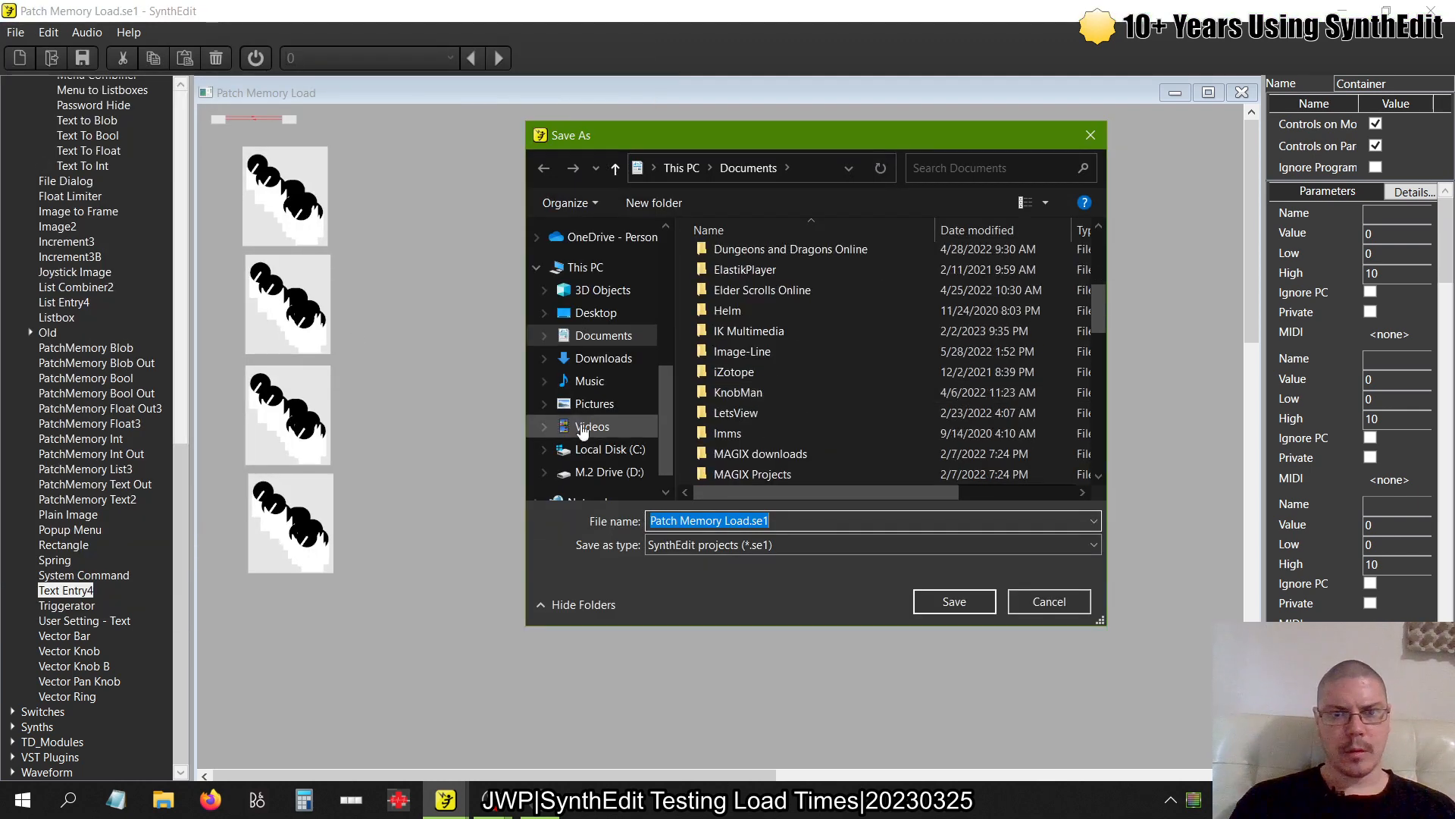
scroll(582, 429, "up", 5)
left_click(606, 429)
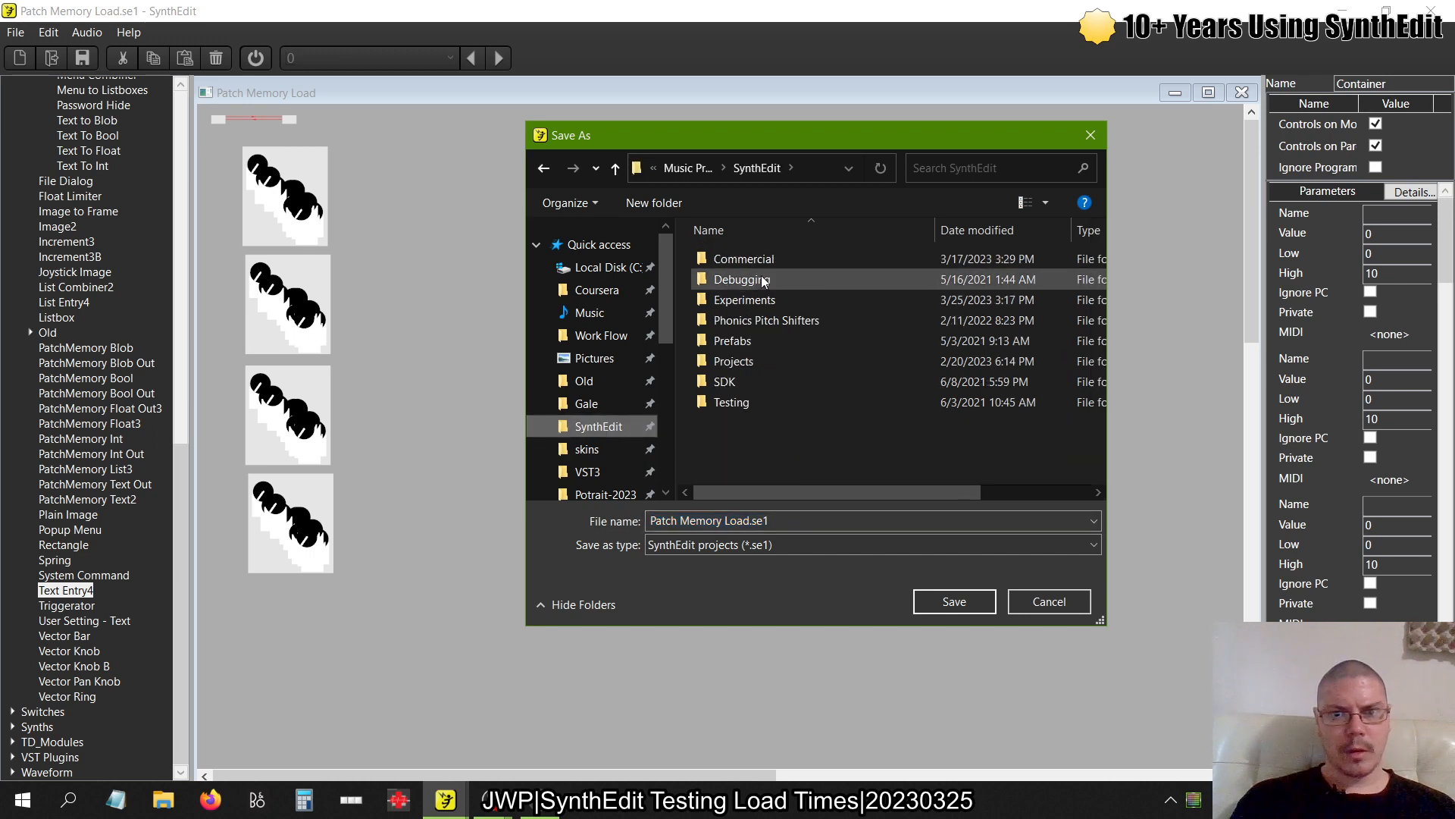
double_click(748, 300)
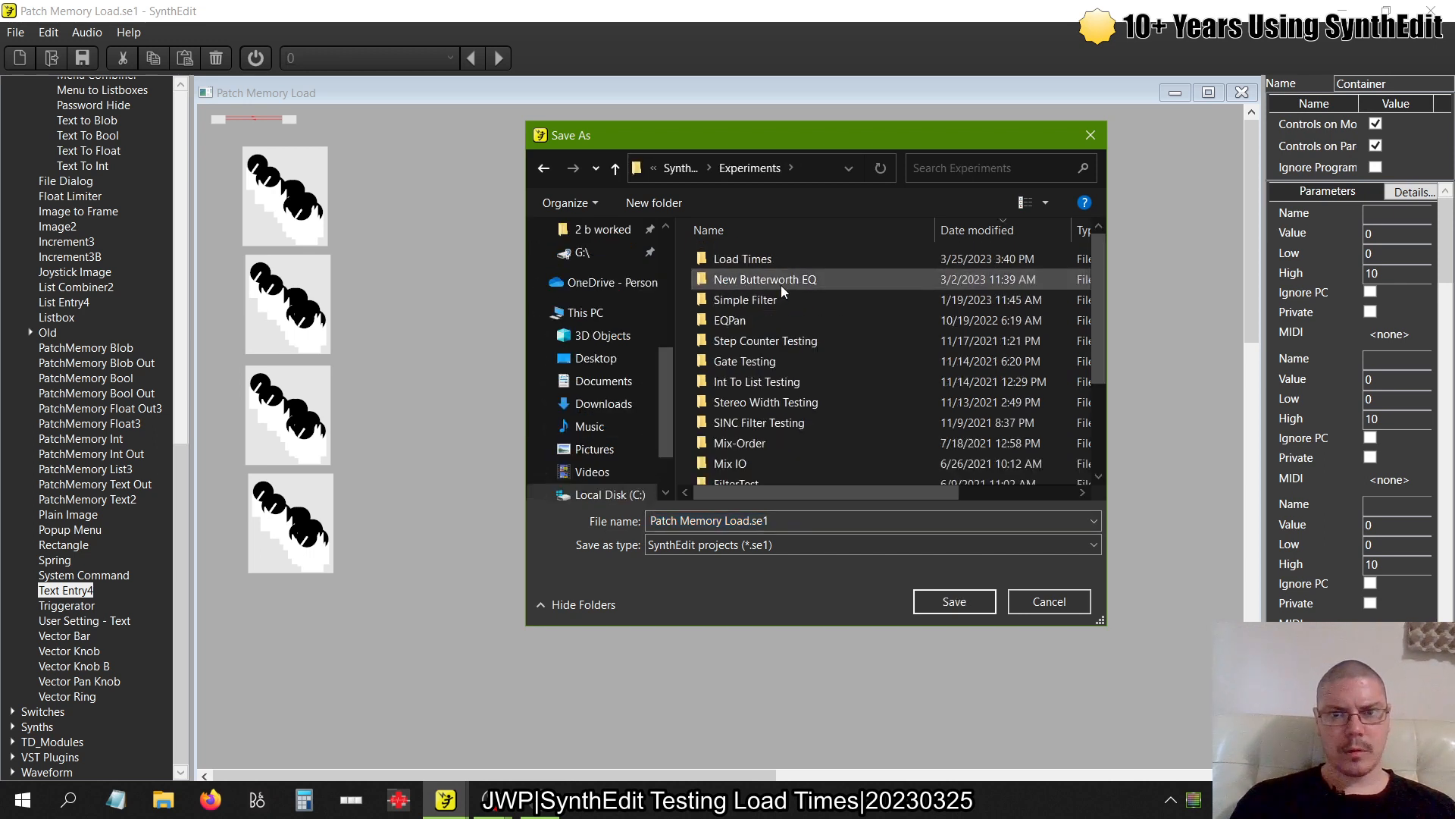
double_click(759, 260)
Name the project file Control Load.se1 and save it
left_click(722, 524)
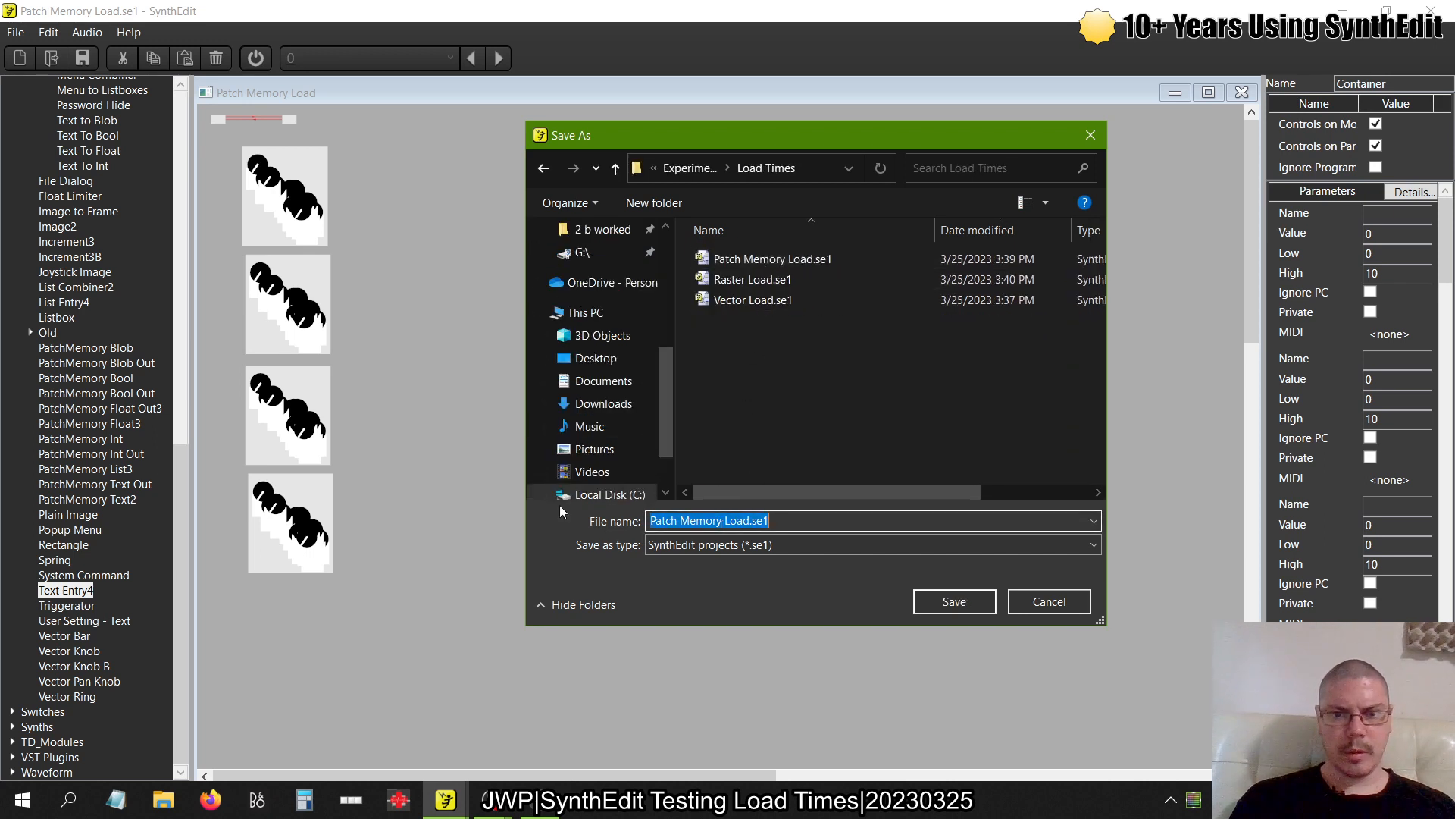
left_click_drag(726, 523, 512, 521)
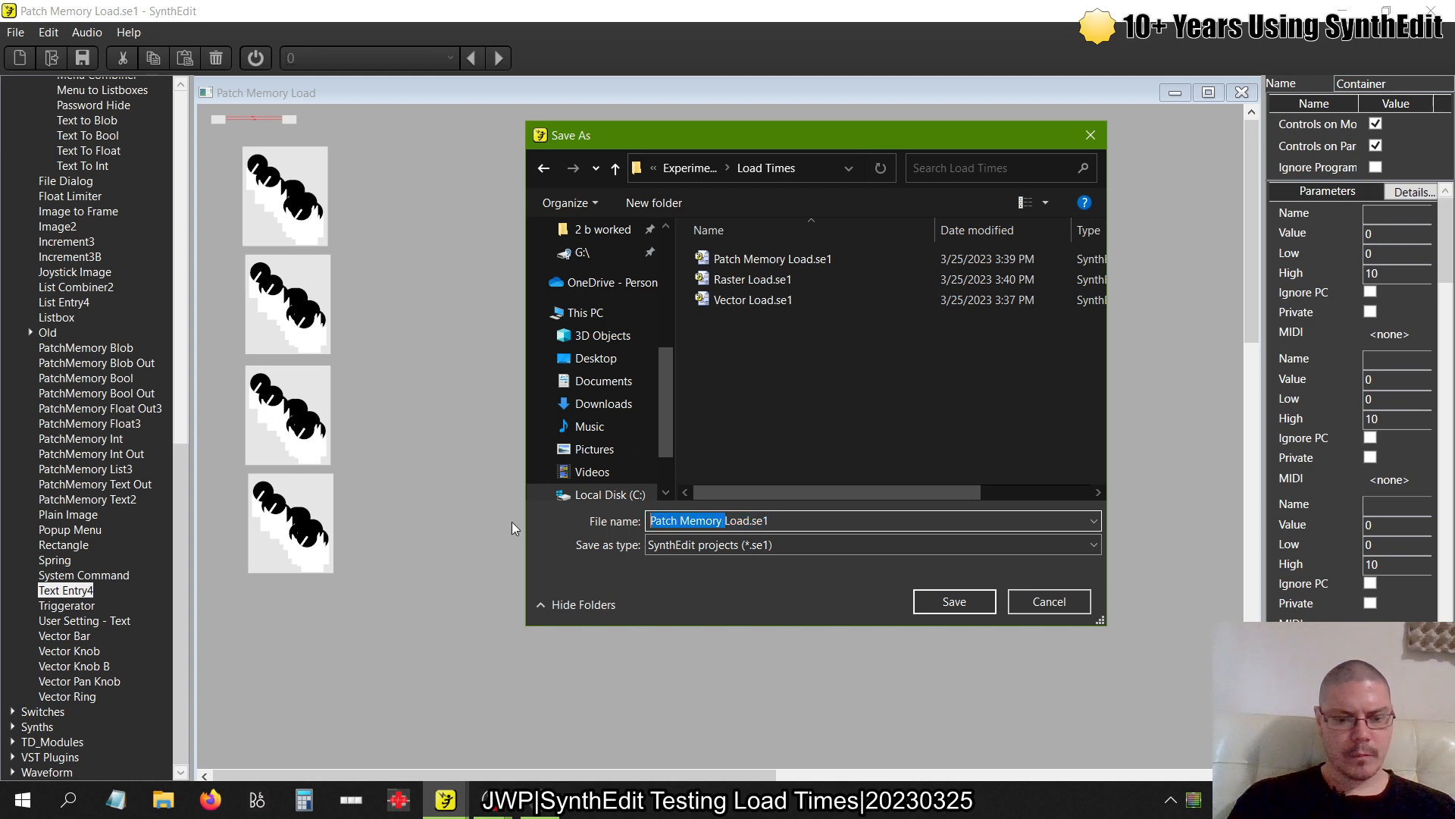
type("Contr")
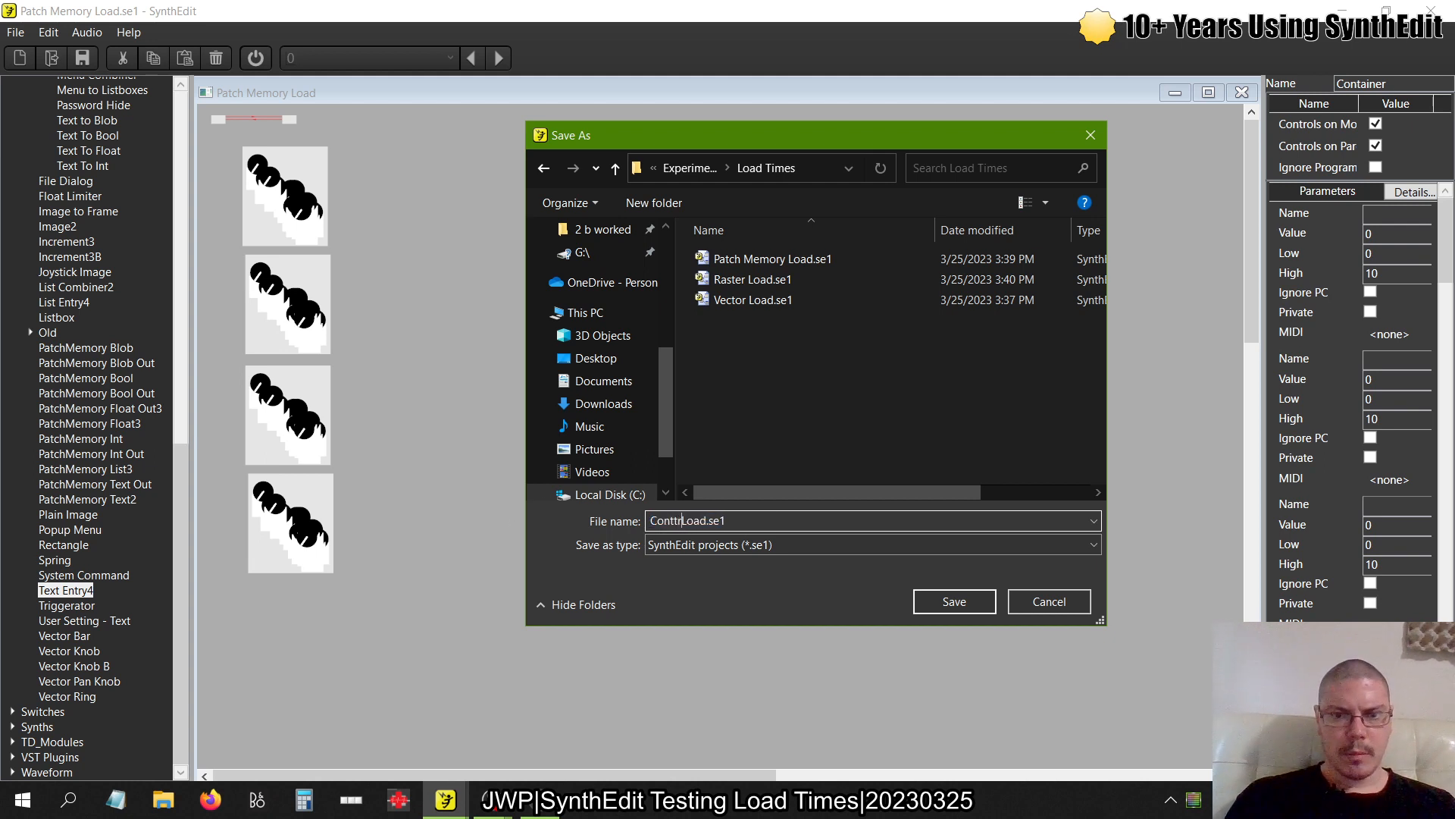
key("BackSpace")
type("ol")
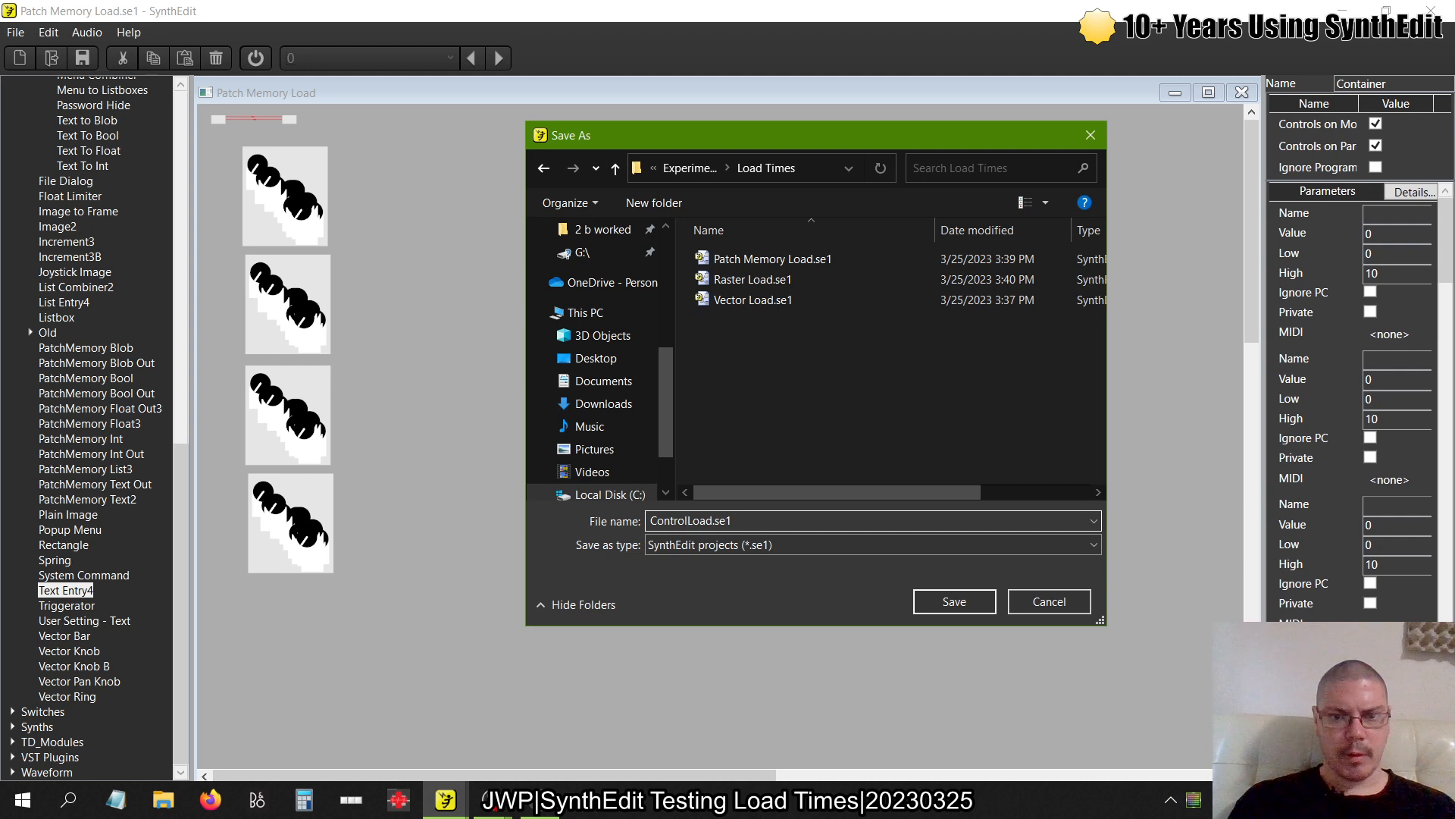
left_click(977, 601)
Return to the Main structure window and try to view the Patch Memory Load container in the panel editor
left_click(1242, 92)
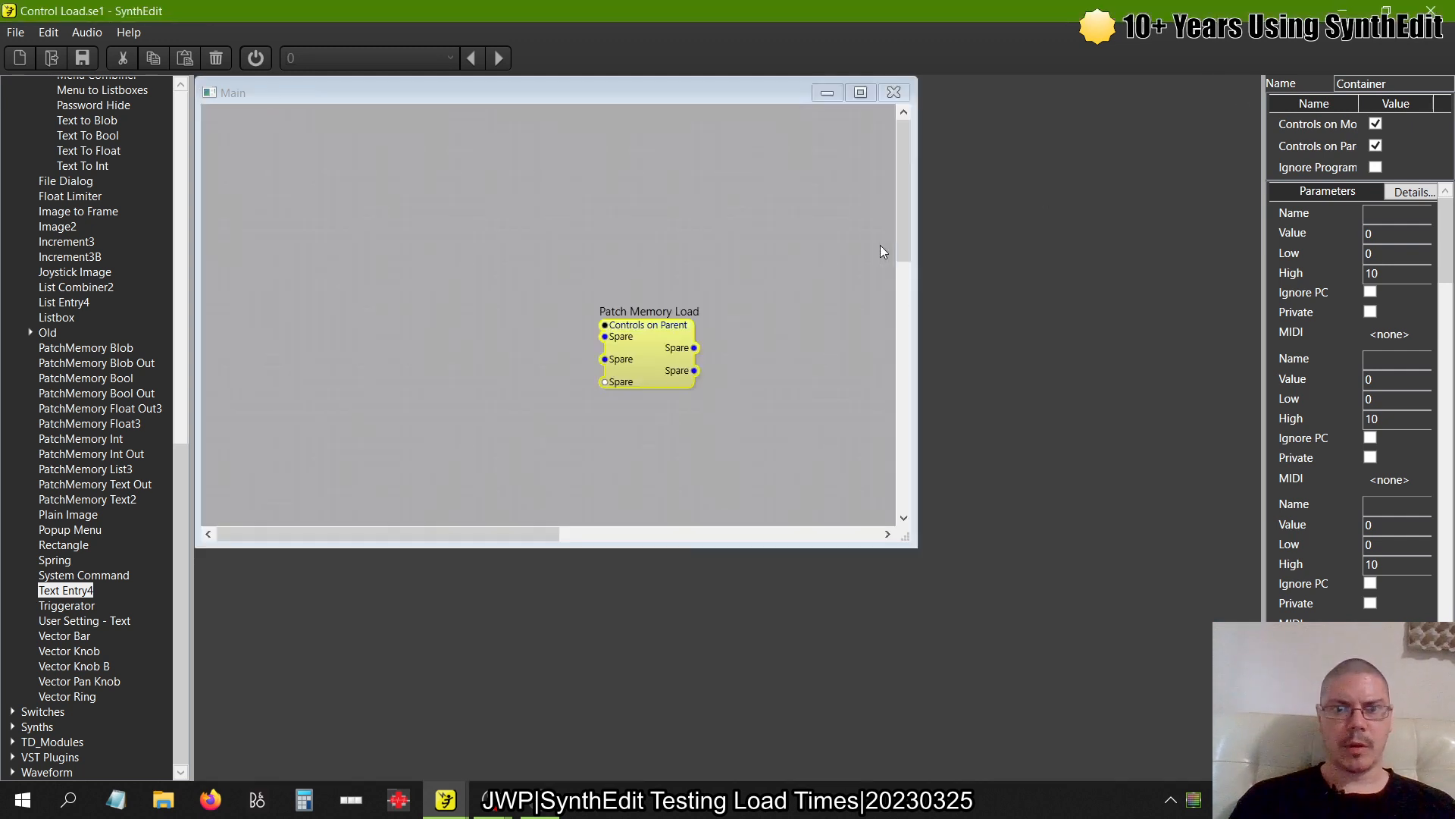
right_click(688, 351)
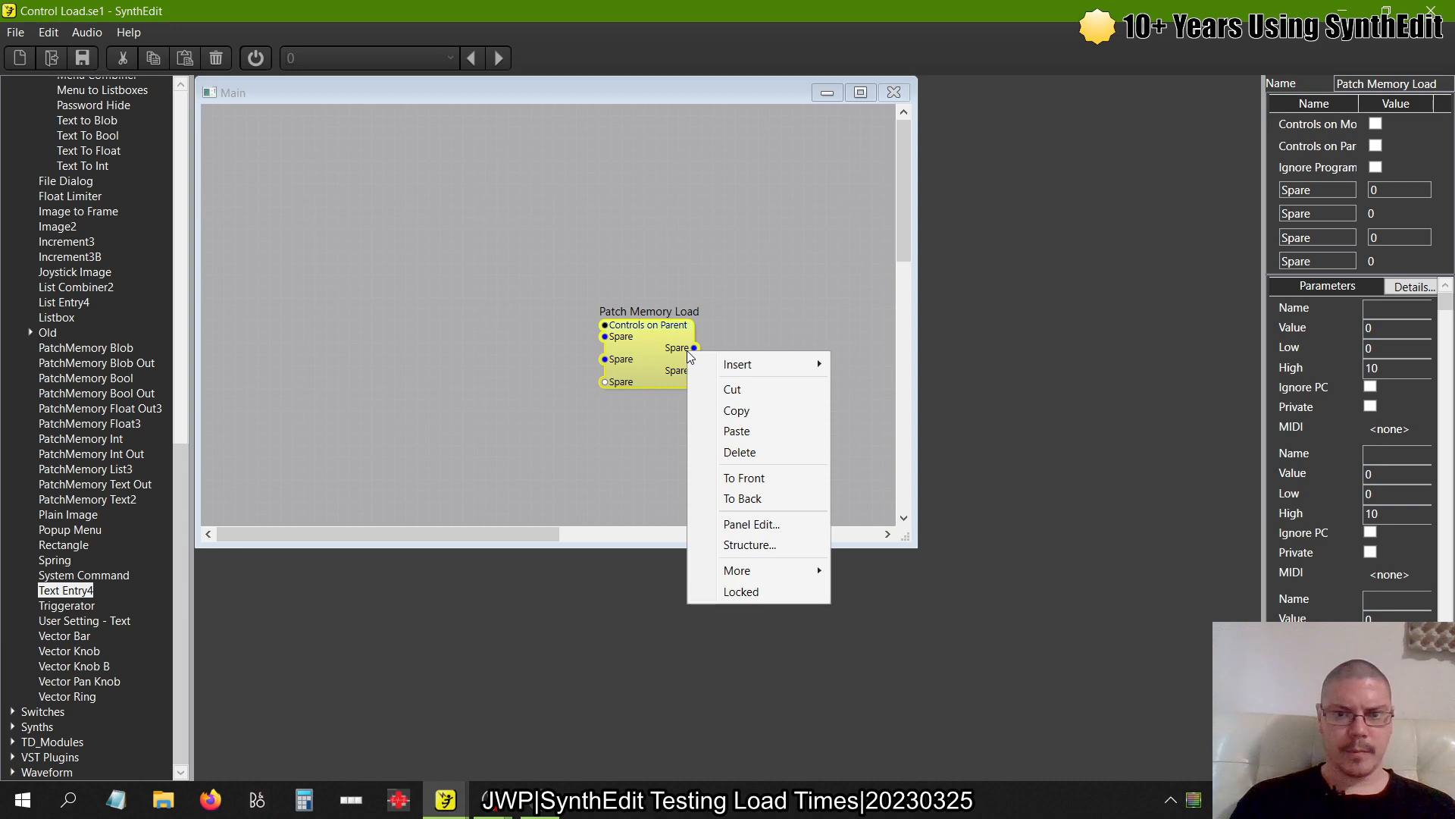
left_click(751, 525)
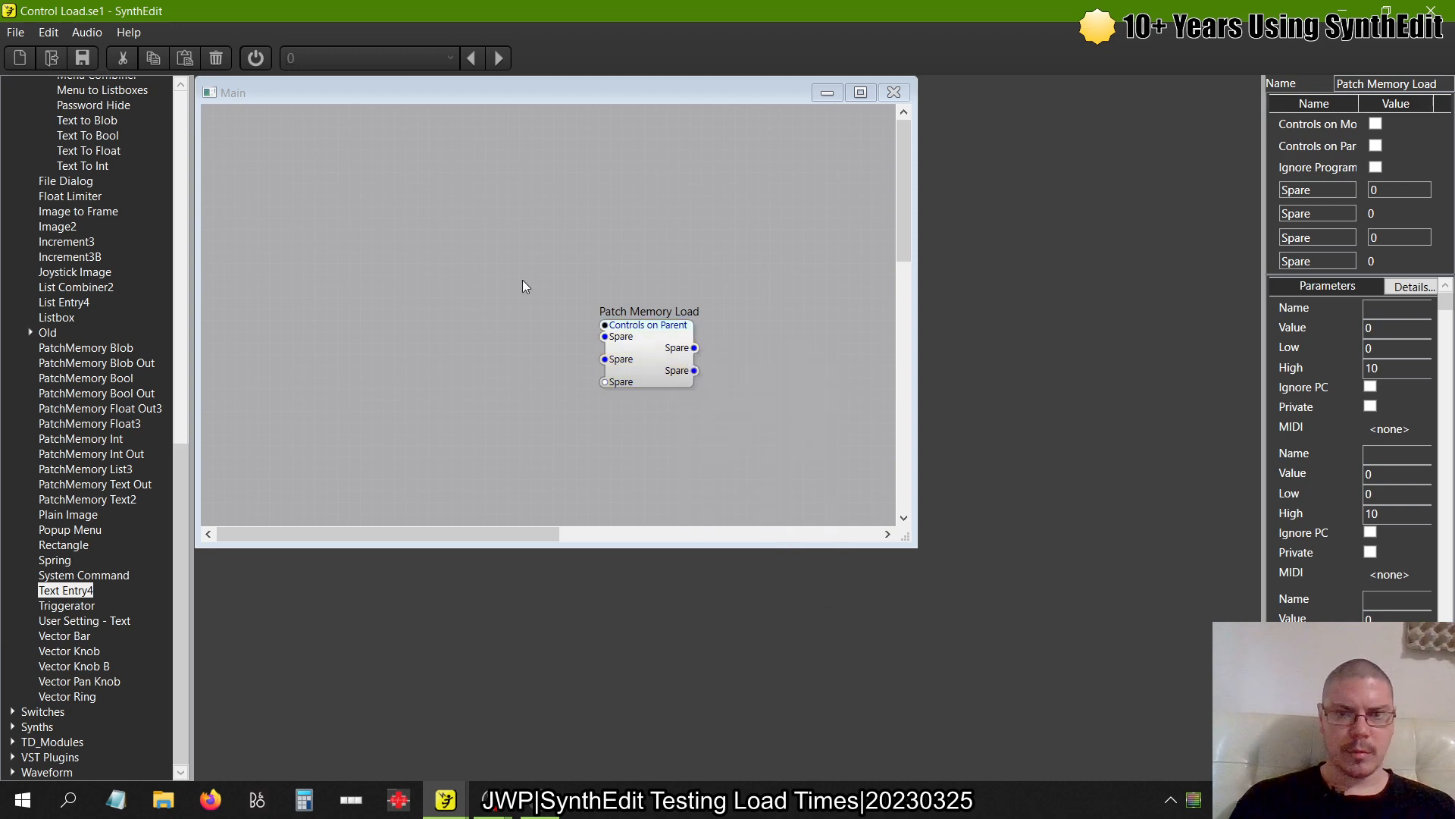
right_click(657, 330)
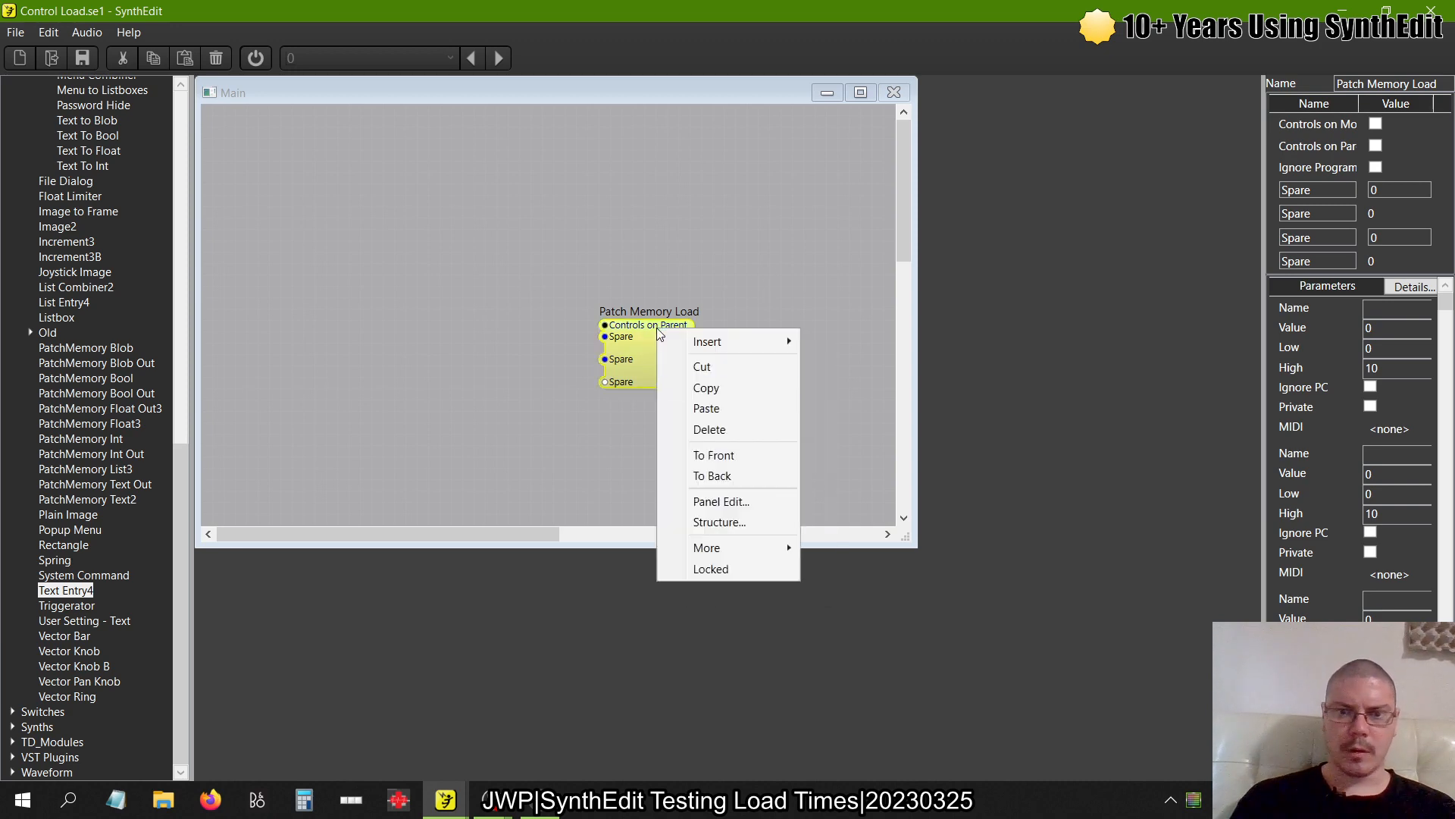
left_click(726, 501)
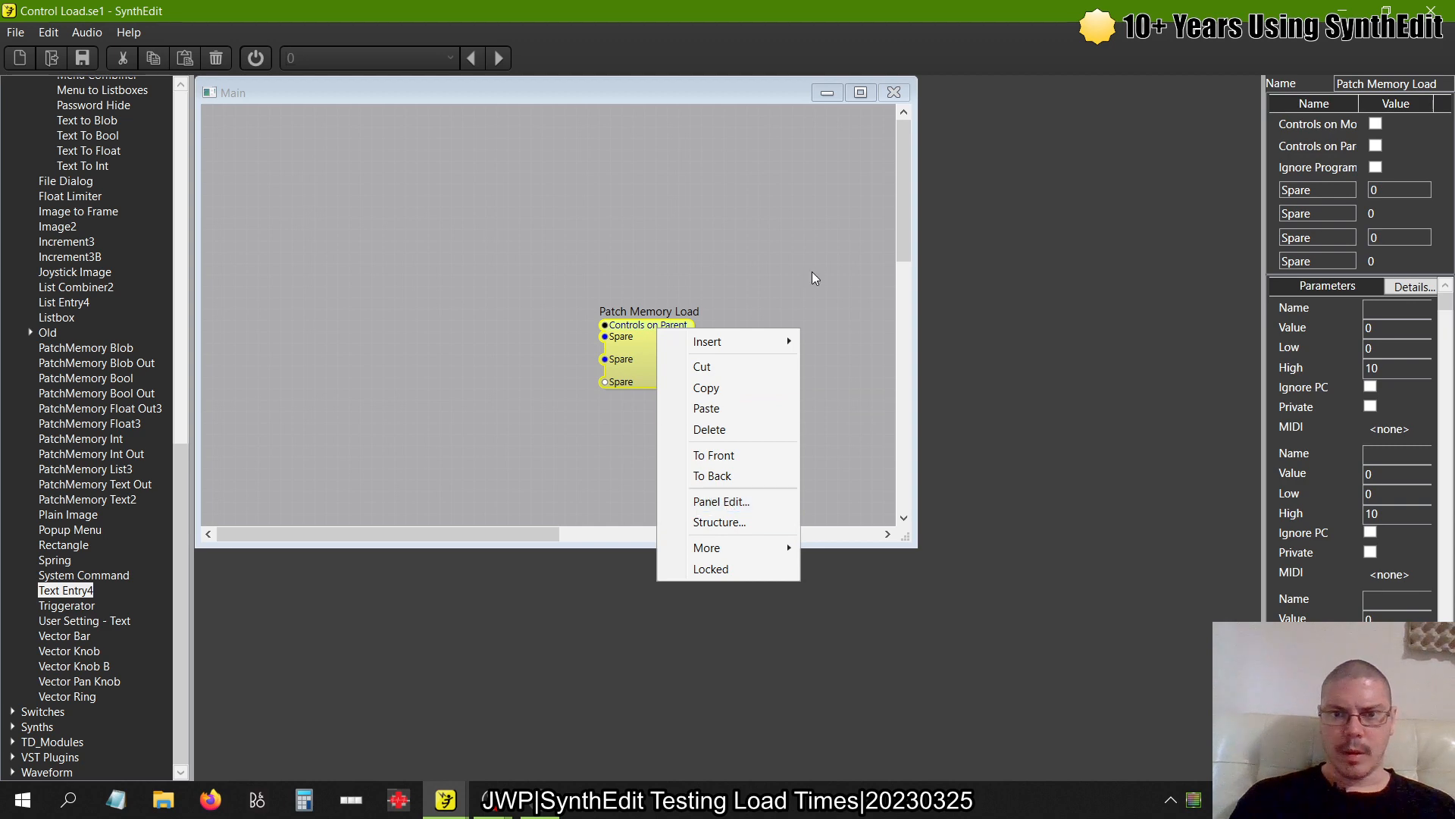
left_click(663, 351)
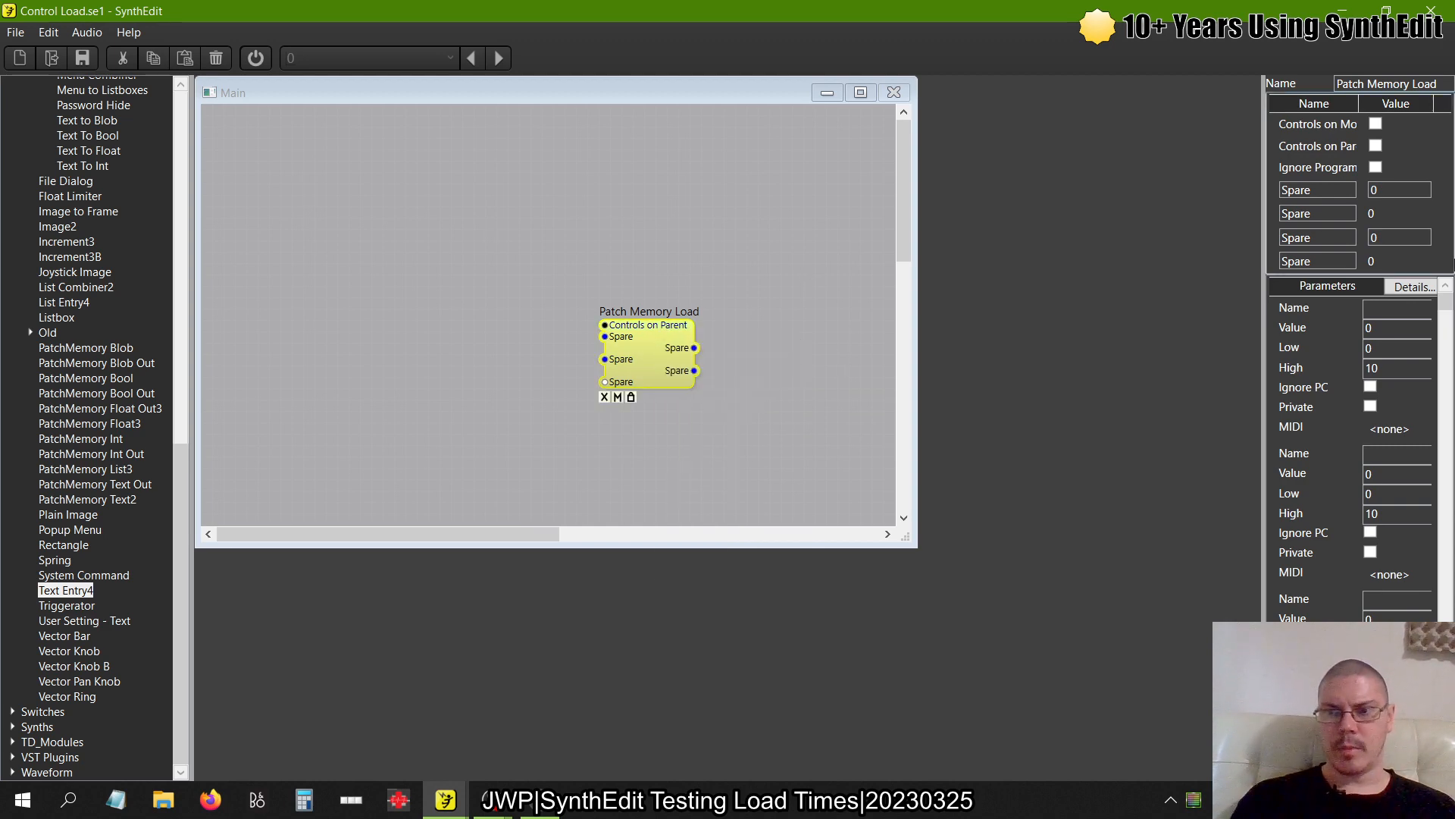
Examine the full parameter list in the Patch Memory Load container's Parameter Details, then close it
left_click(1405, 286)
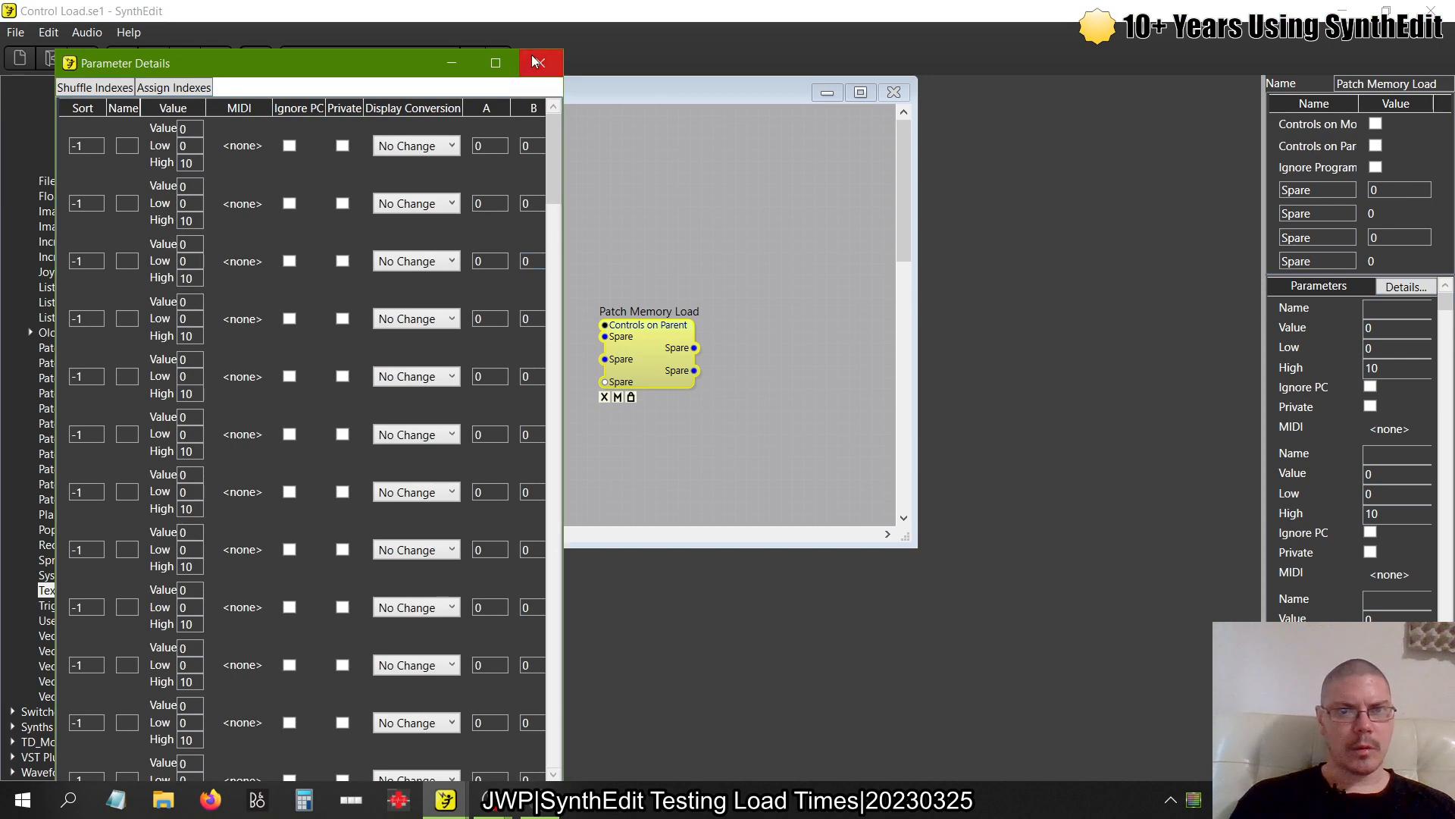
left_click(497, 63)
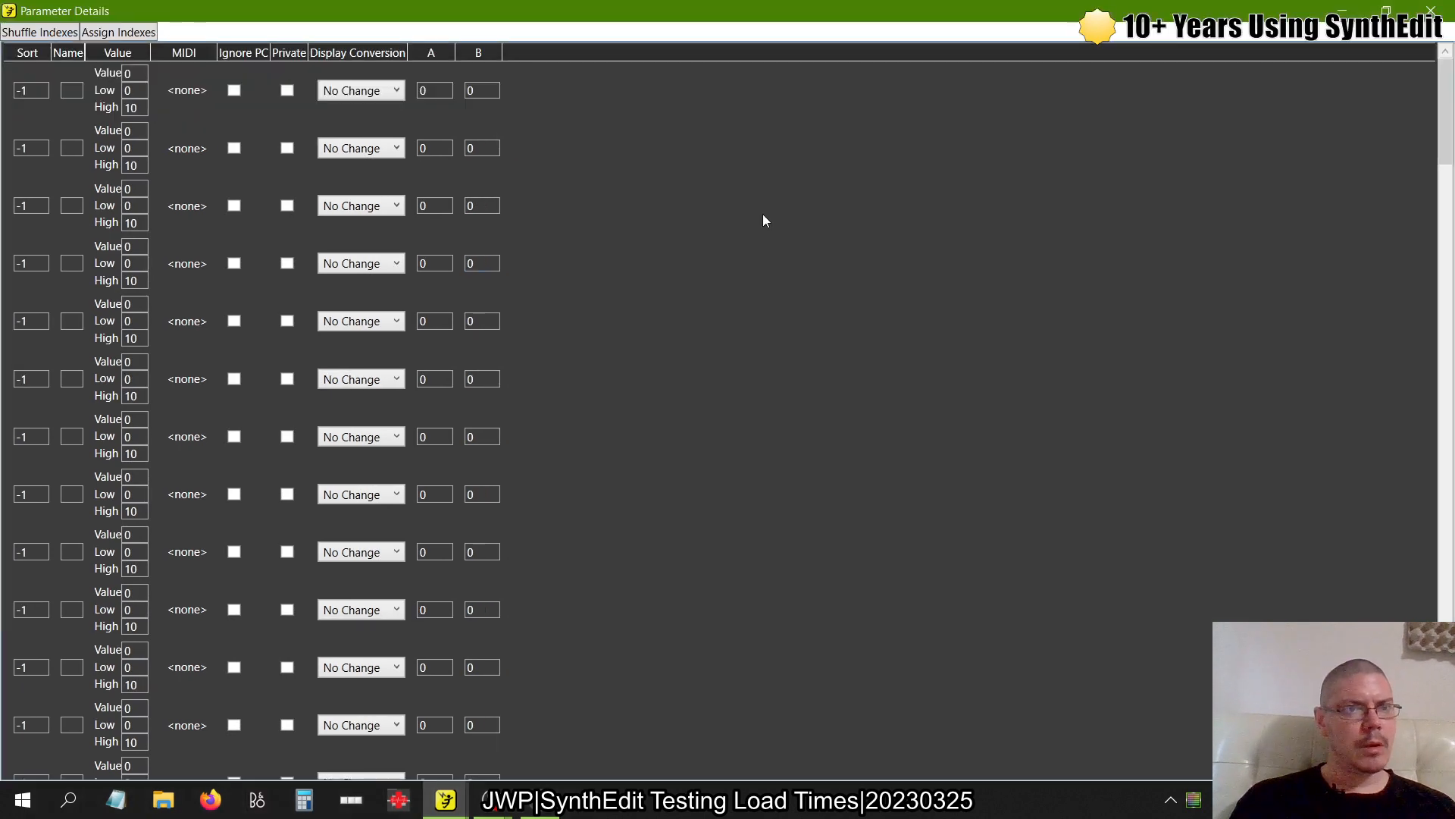
scroll(764, 220, "down", 5)
left_click(764, 216)
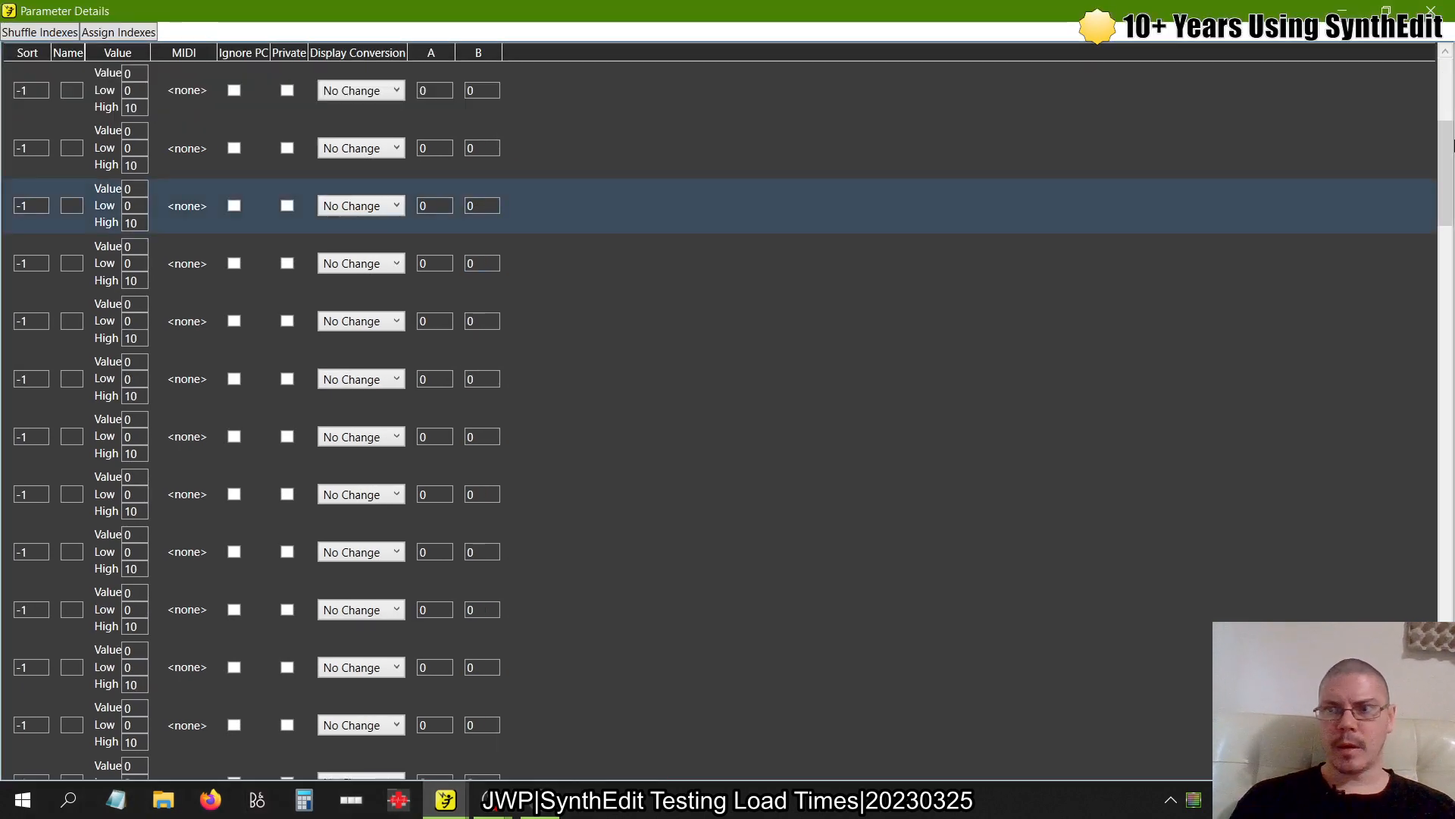
left_click_drag(1440, 151, 1389, 78)
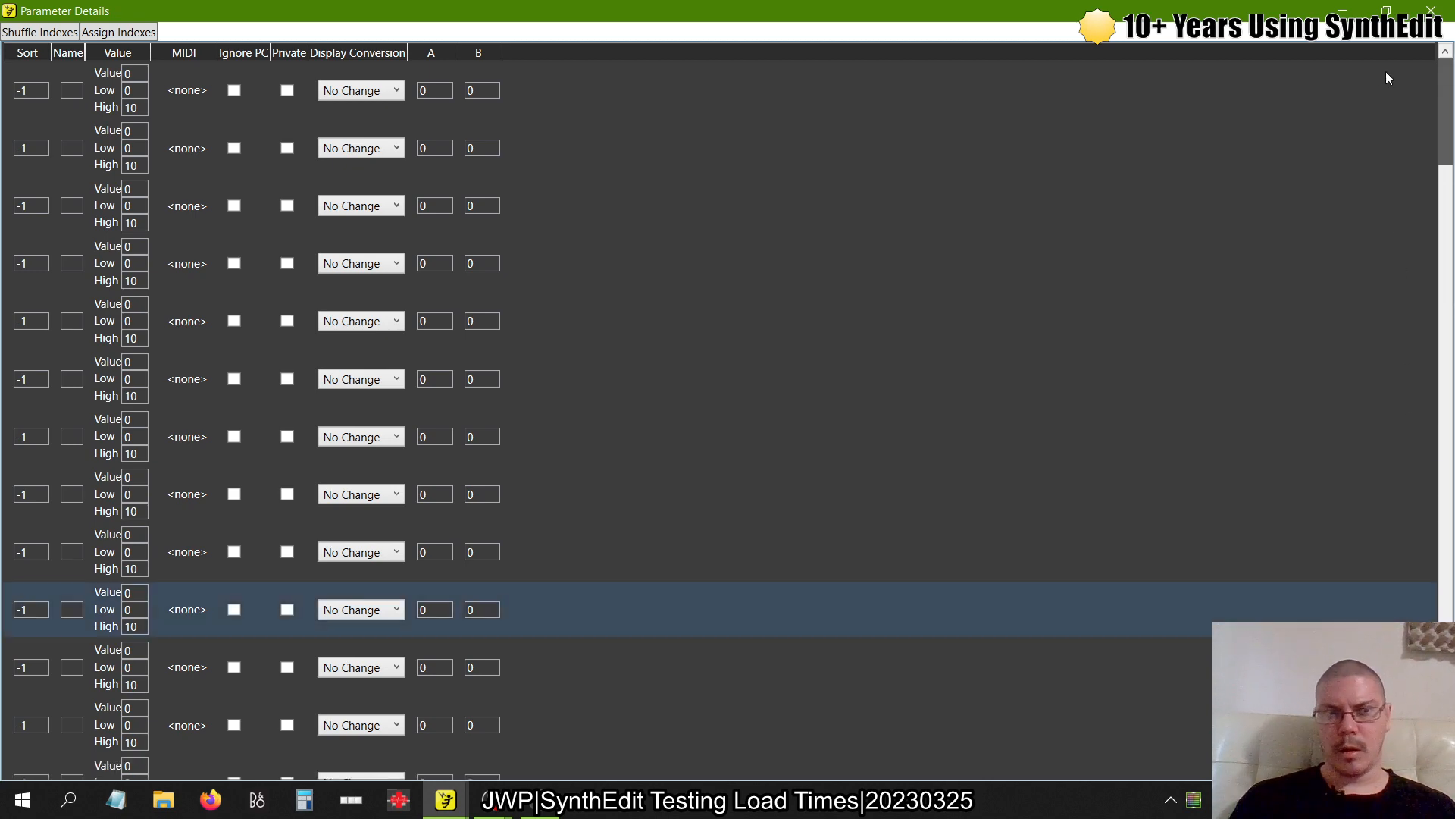
left_click(1431, 10)
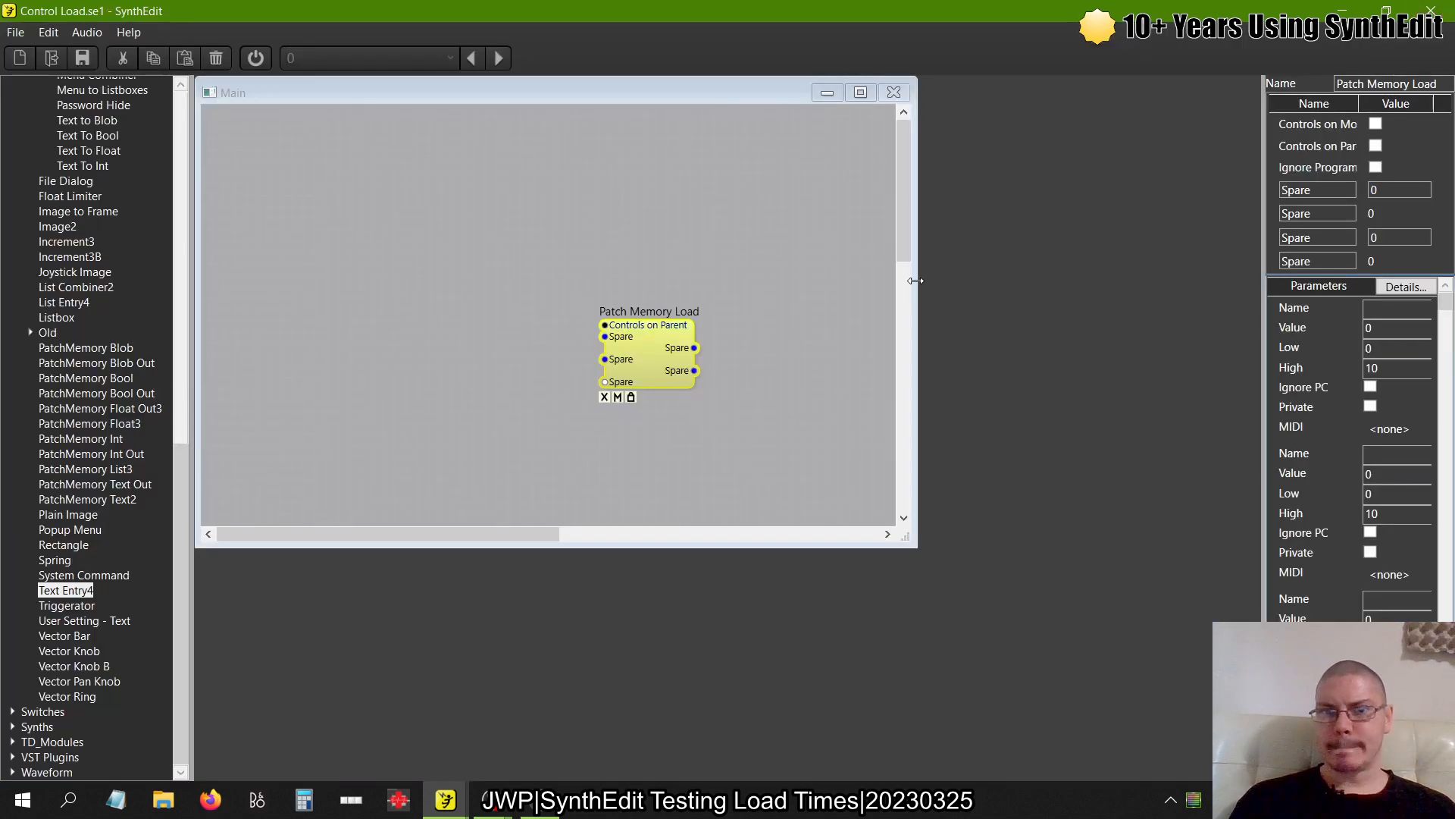
Rename the Patch Memory Load container as Control Load
left_click(641, 338)
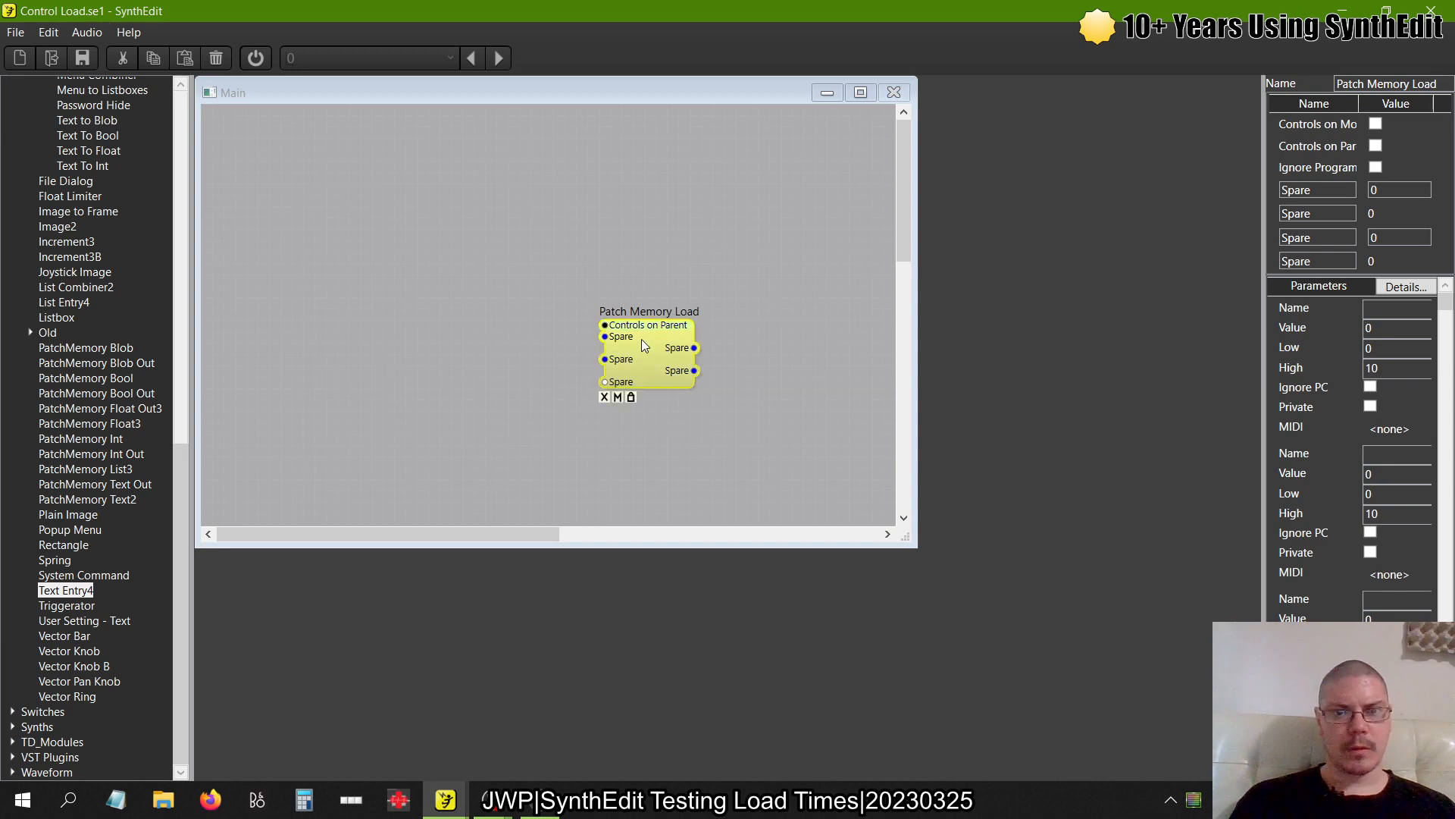
left_click_drag(1412, 83, 1337, 84)
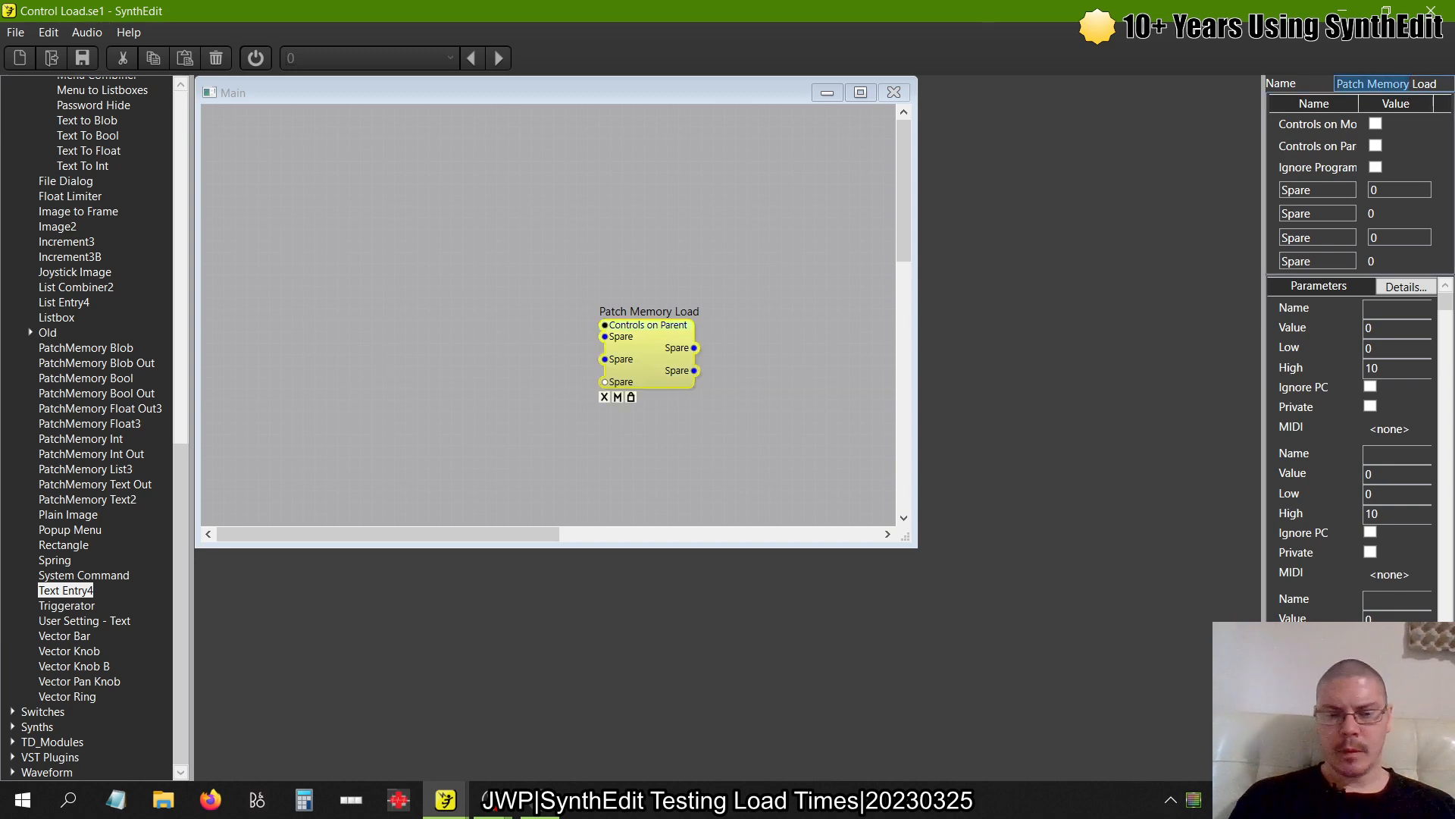
type("Contr")
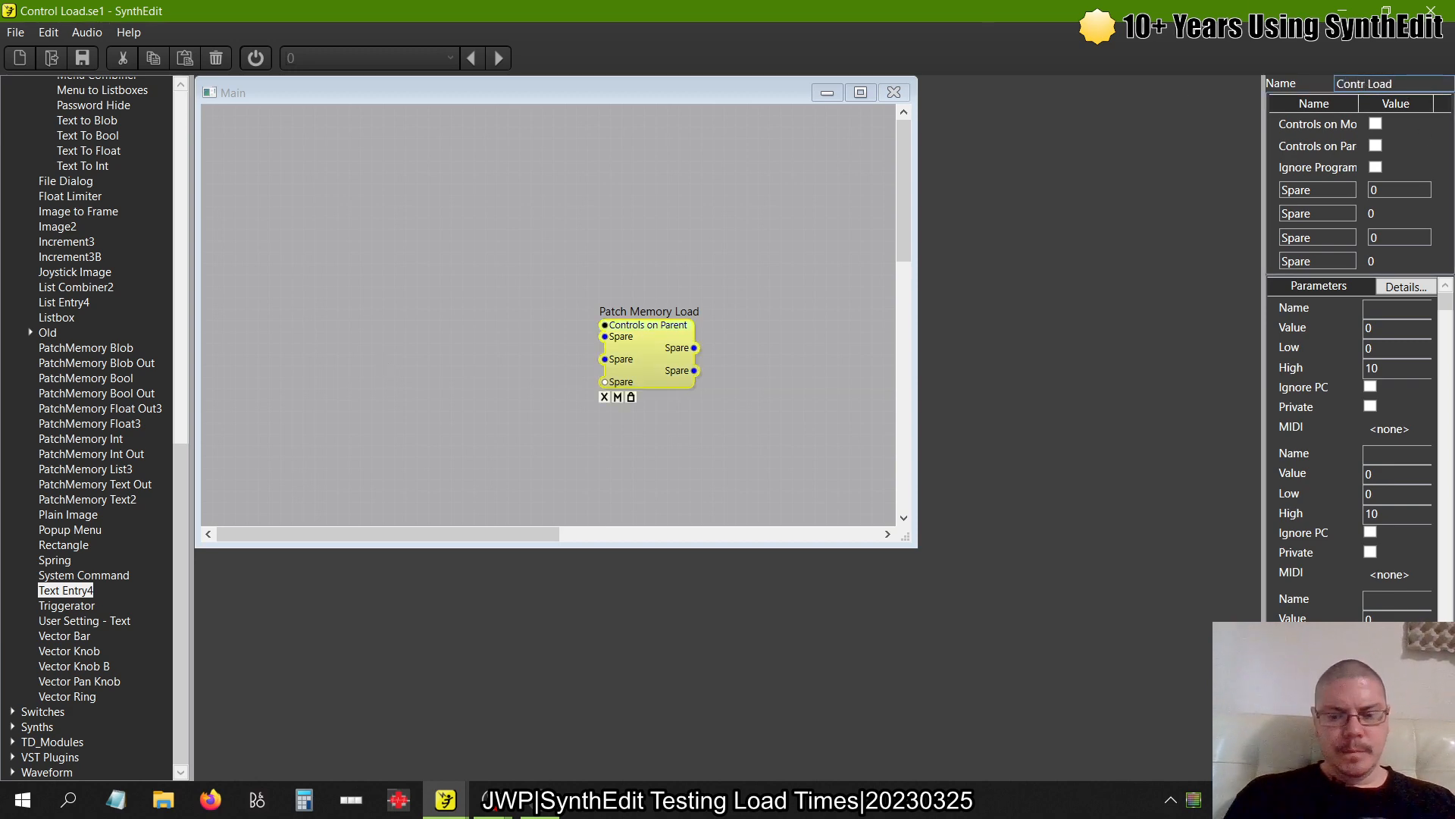
type("ol")
key("Tab")
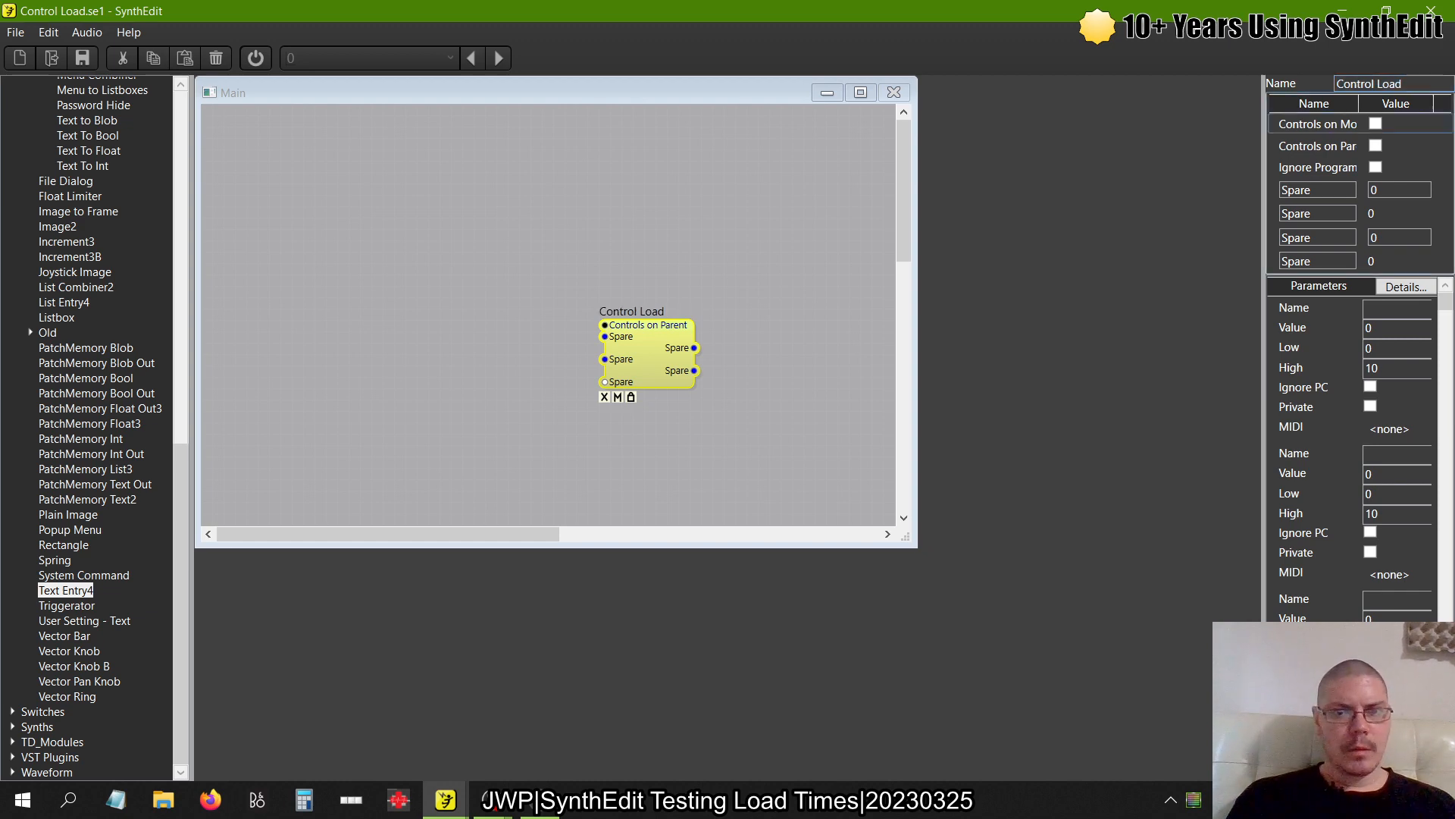
left_click(799, 146)
Configure the VST3 export with product and filename Control Load, plugin ID CtL0, and outputs as stereo pairs
left_click(26, 36)
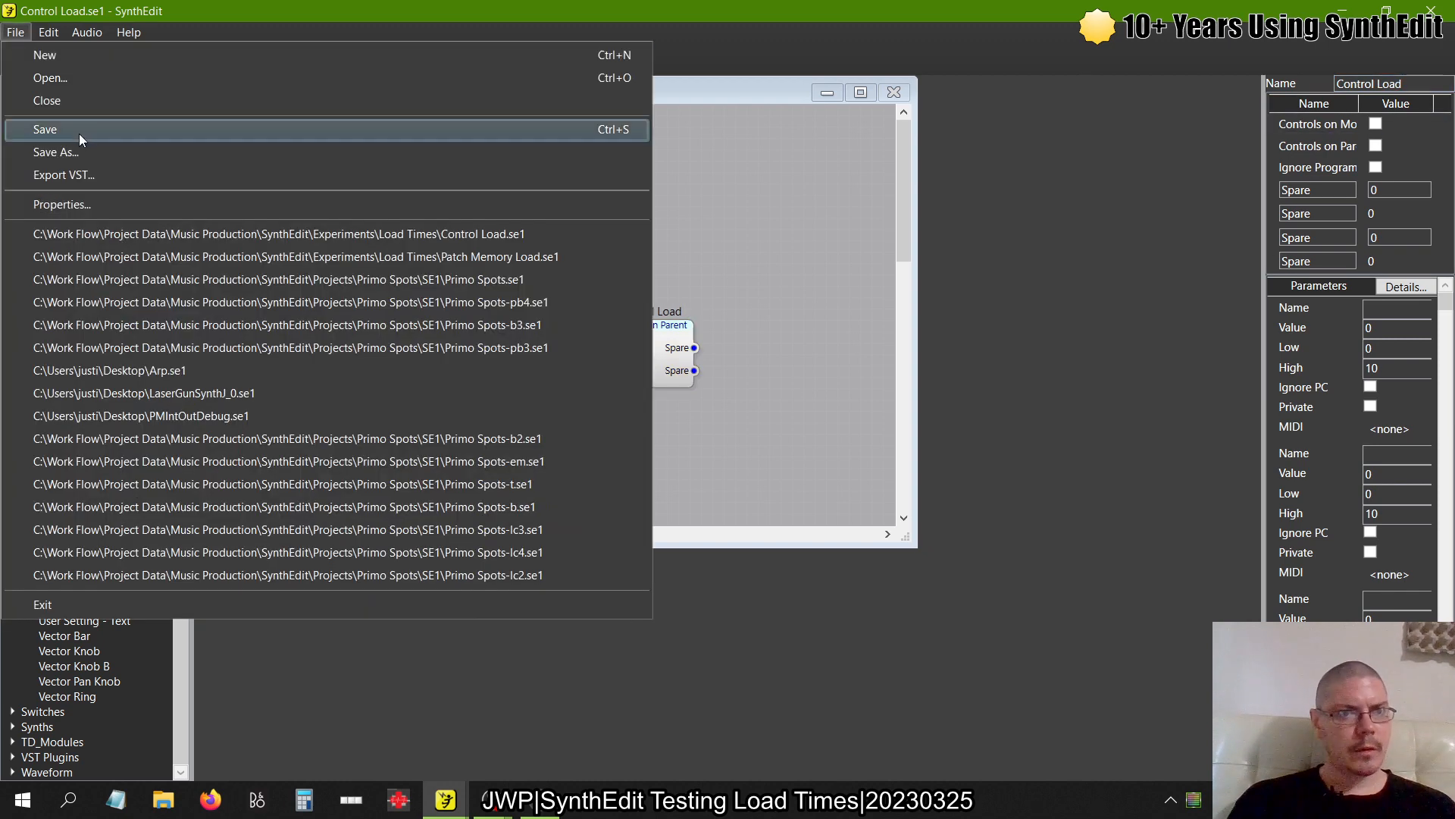
left_click(76, 177)
type("Control Load")
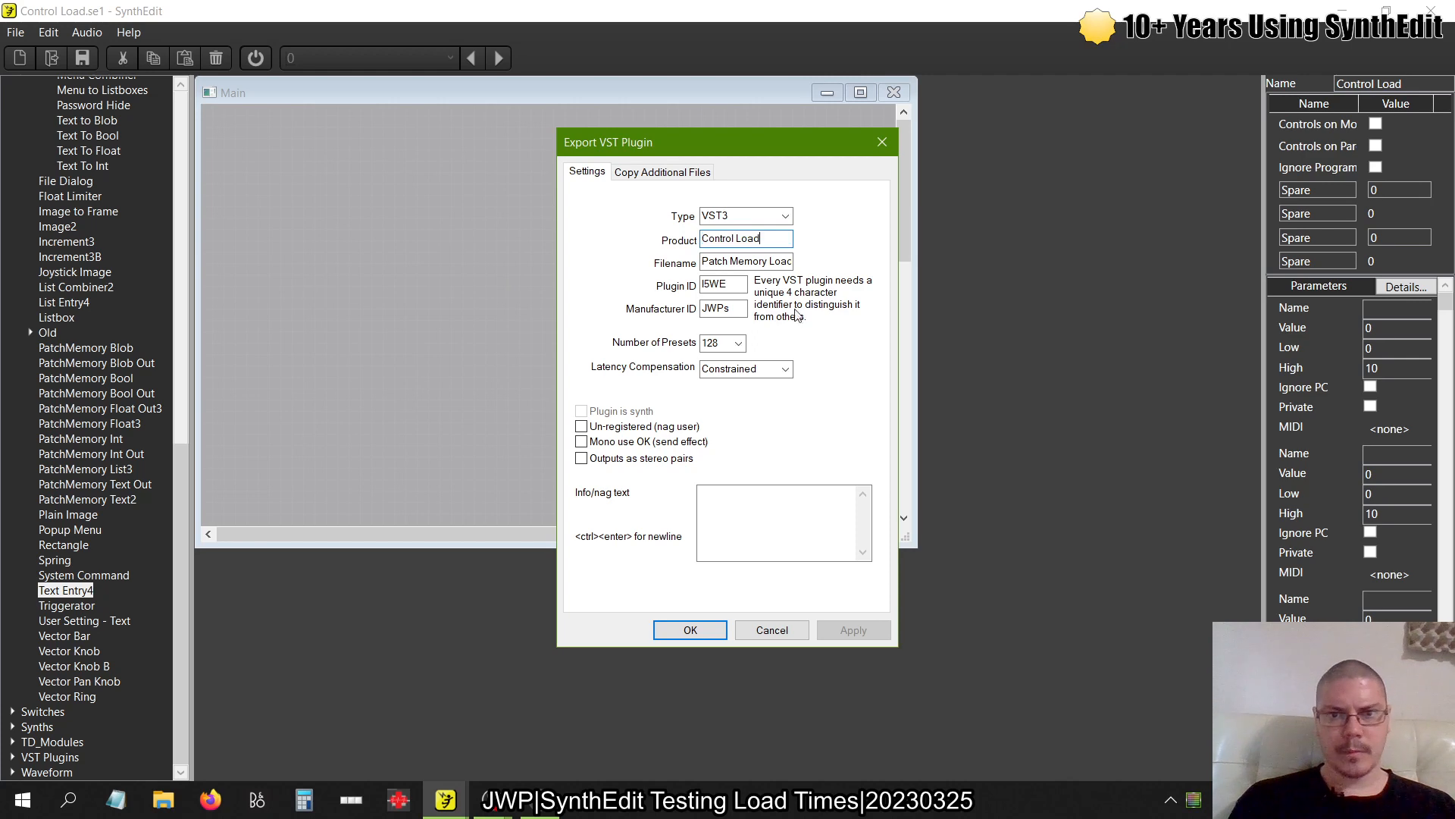
left_click(761, 263)
key("ctrl+a")
type("Control Load")
left_click(729, 284)
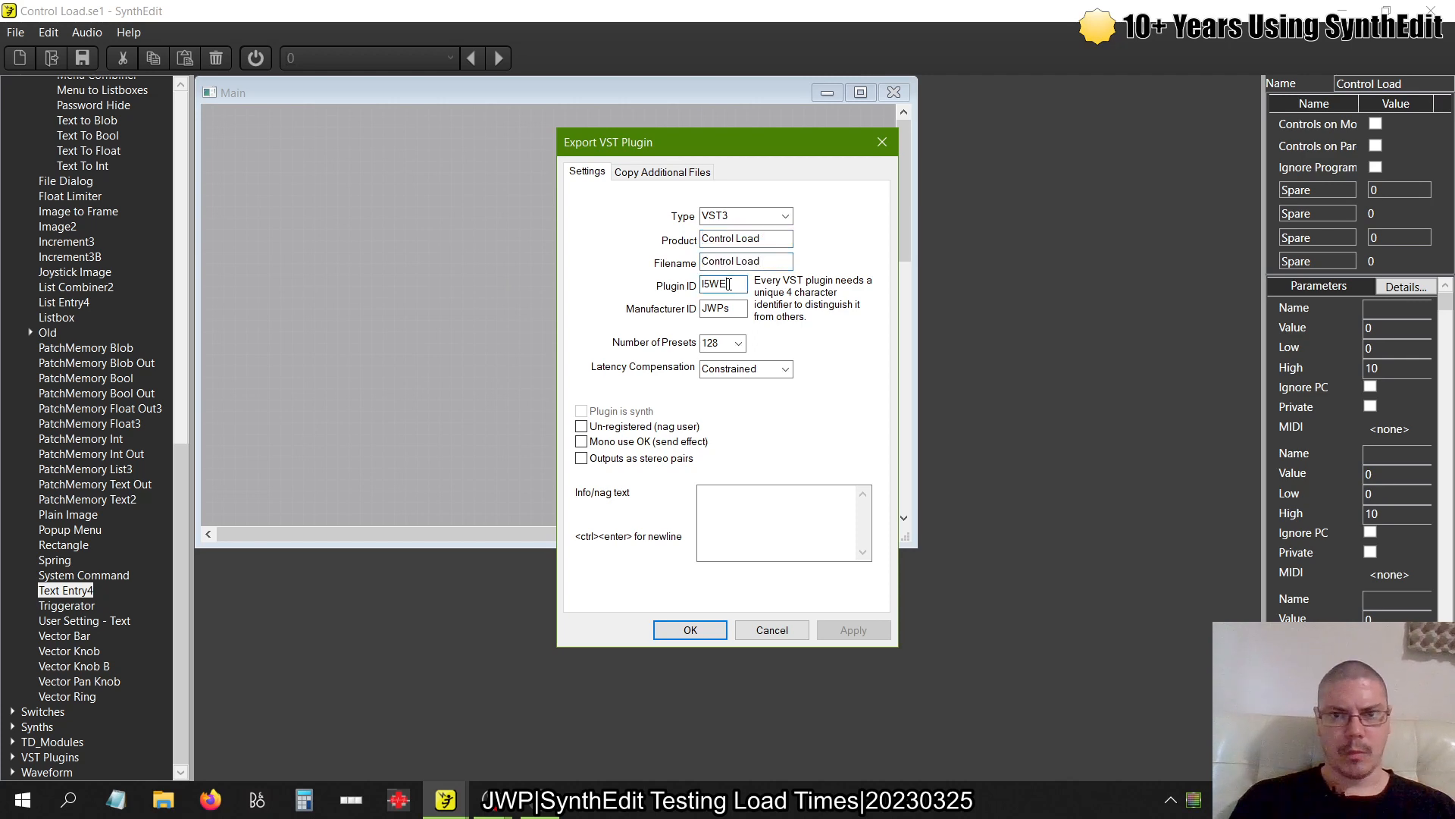
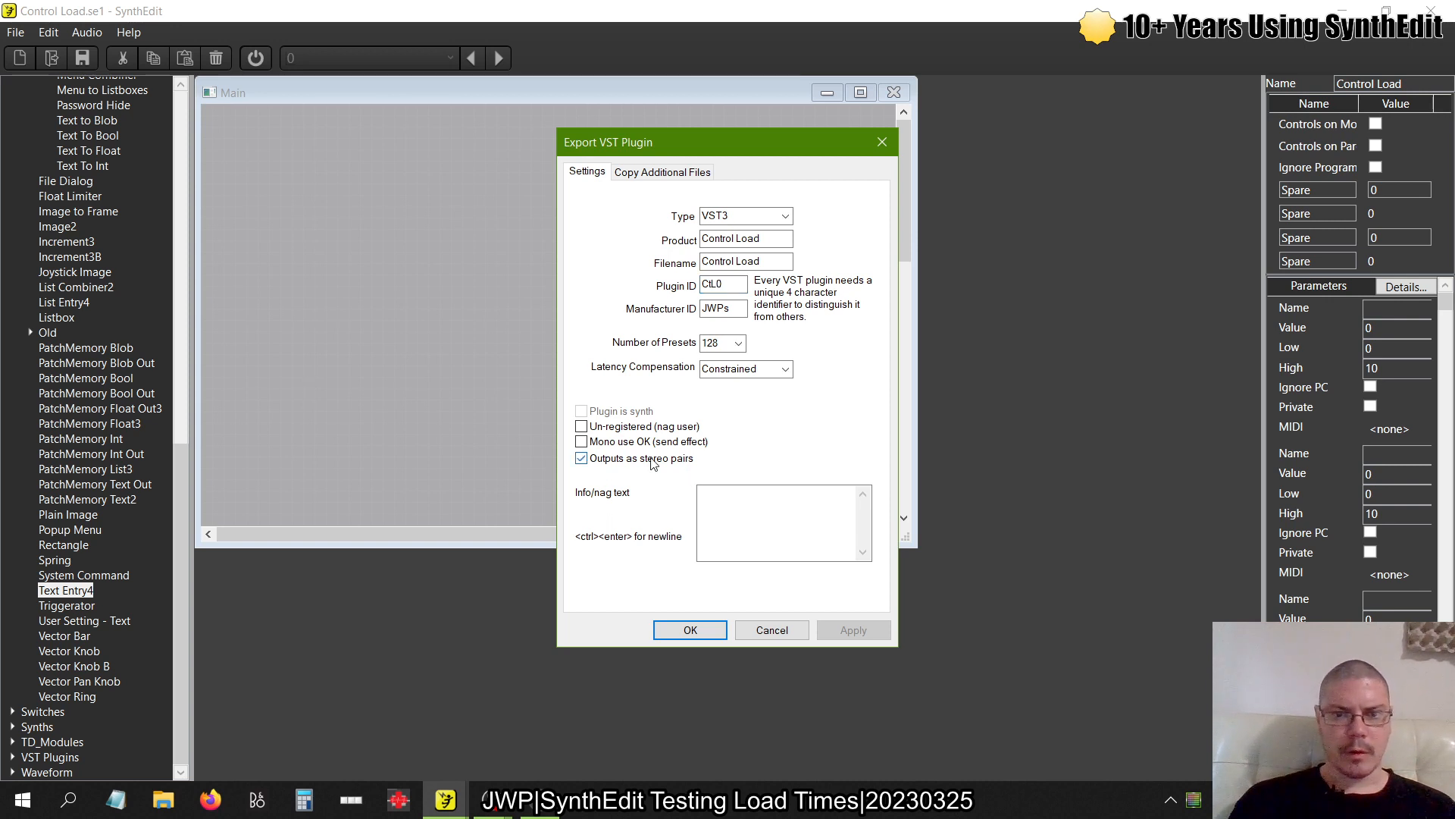
Export the Control Load plugin, saving the project file first
left_click(709, 631)
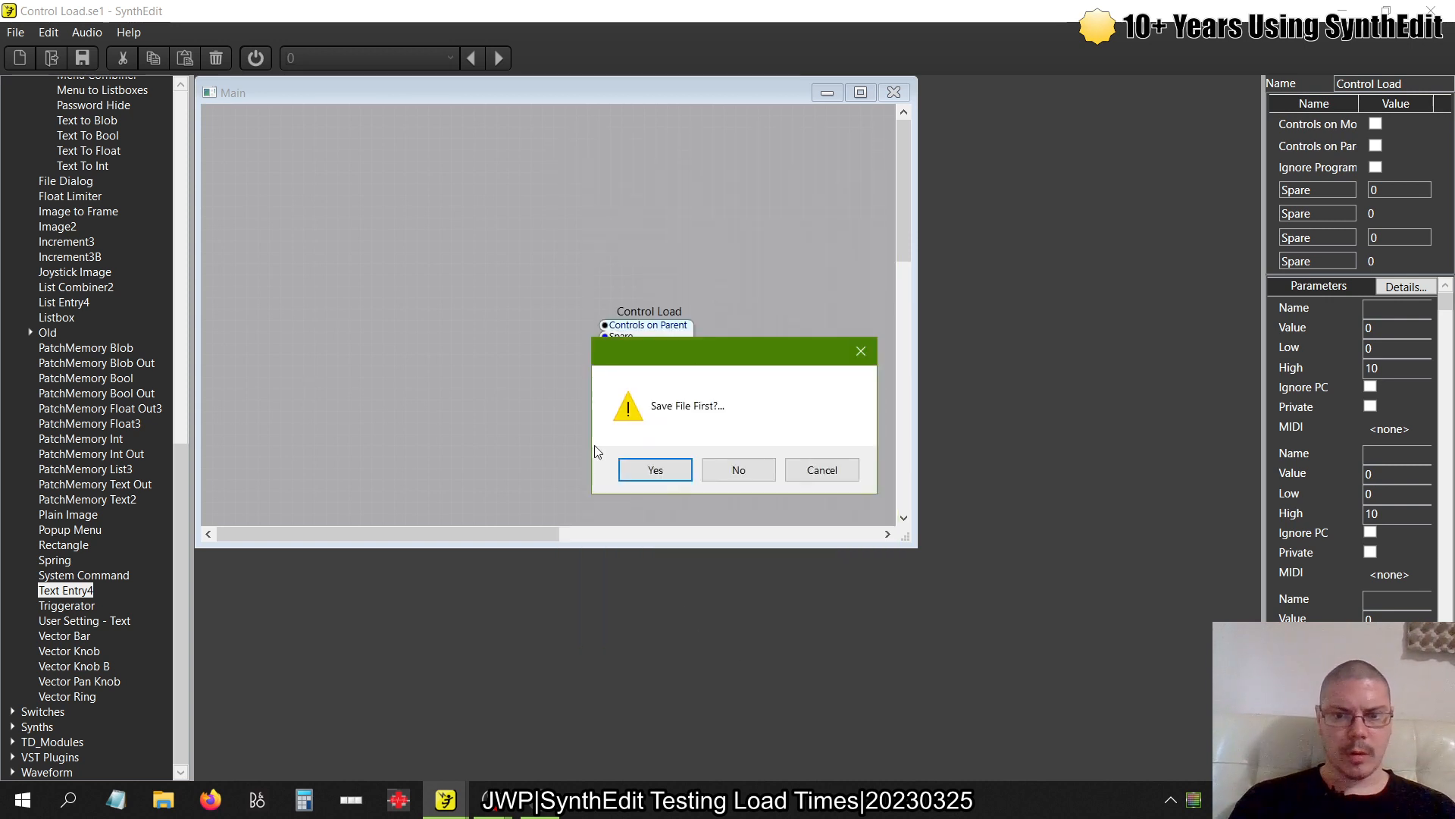
left_click(666, 475)
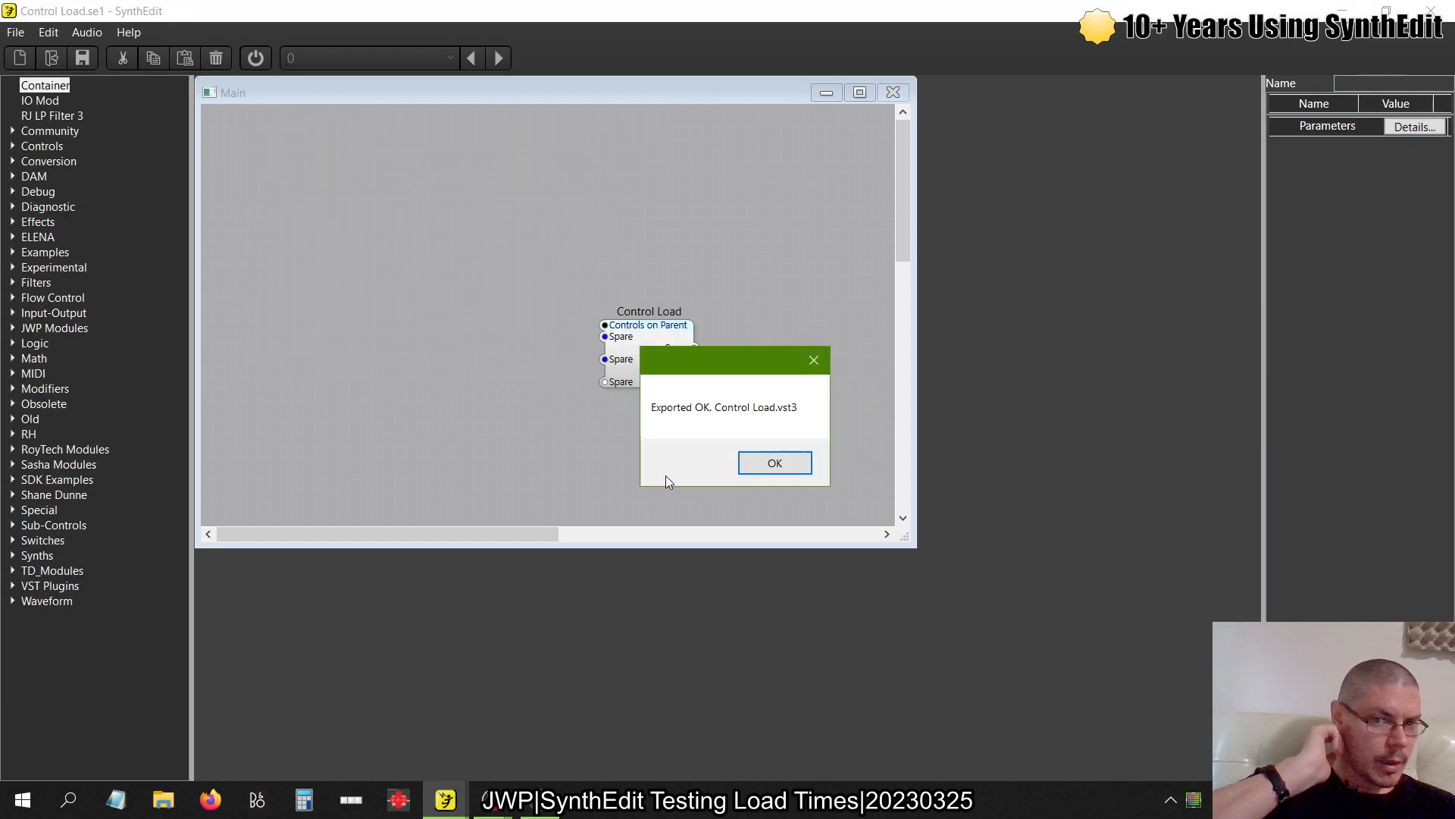
left_click(769, 470)
Switch to FL Studio and refresh the plugin list with a fast scan
left_click(539, 800)
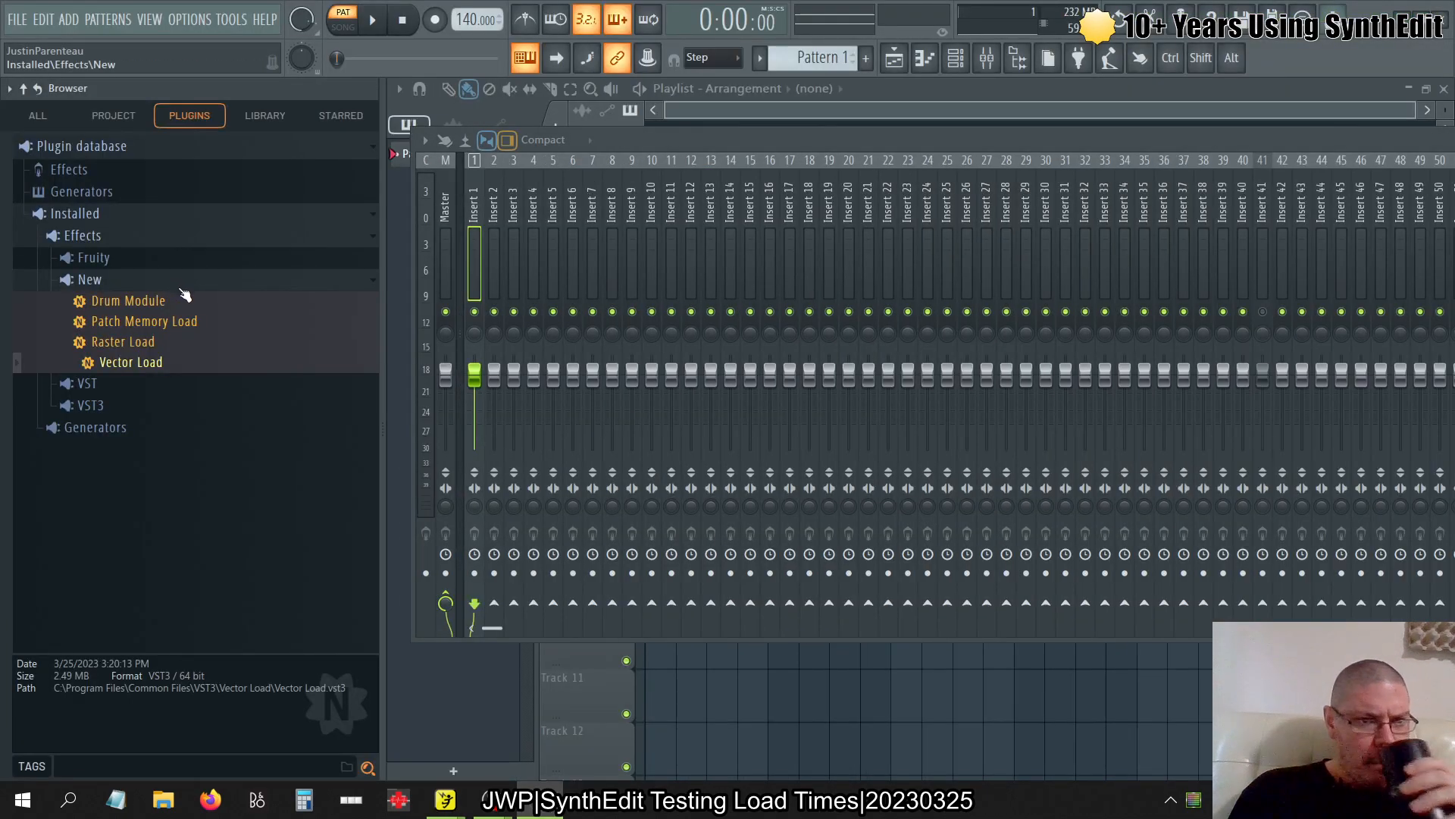
right_click(170, 289)
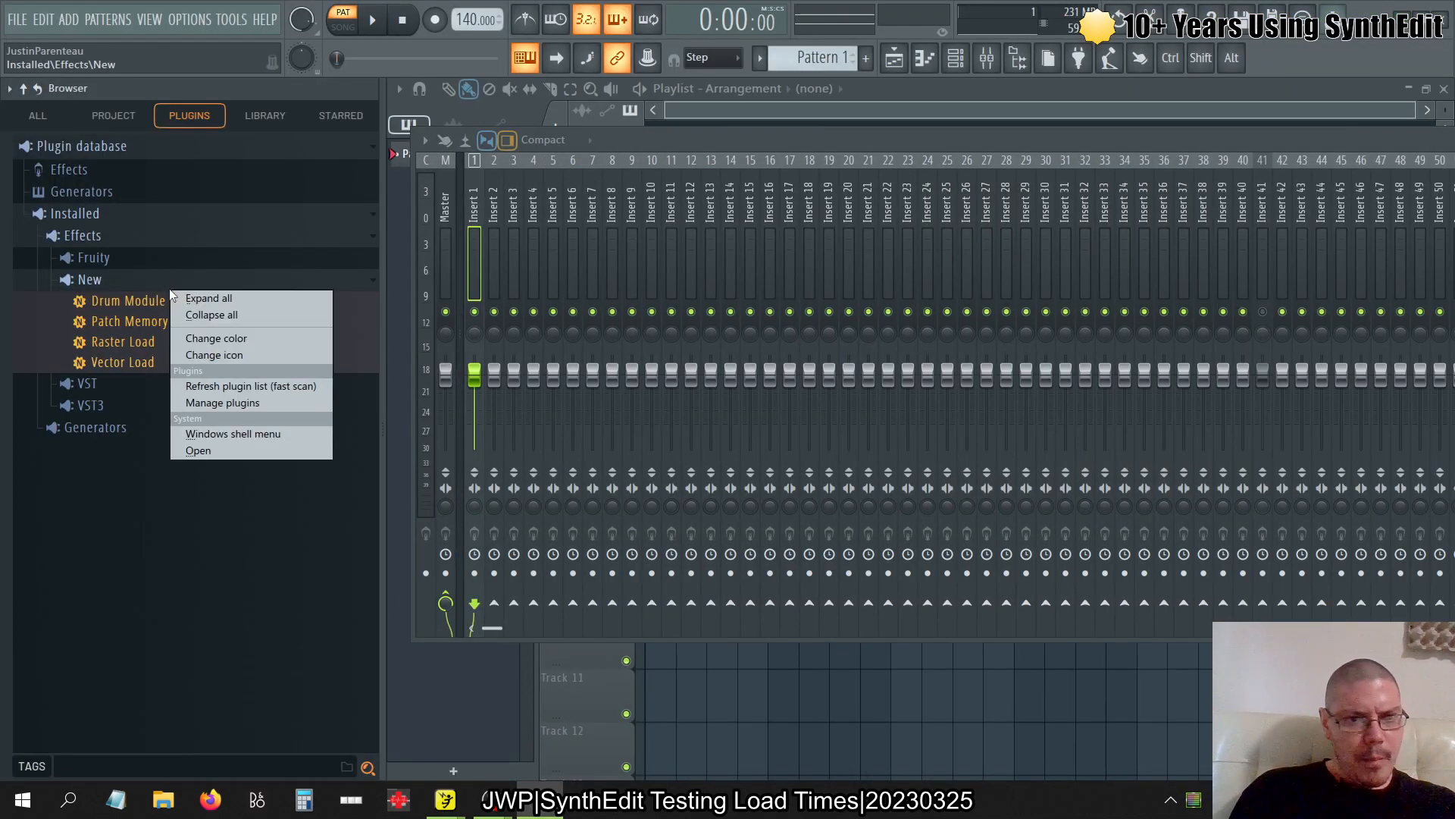
left_click(219, 379)
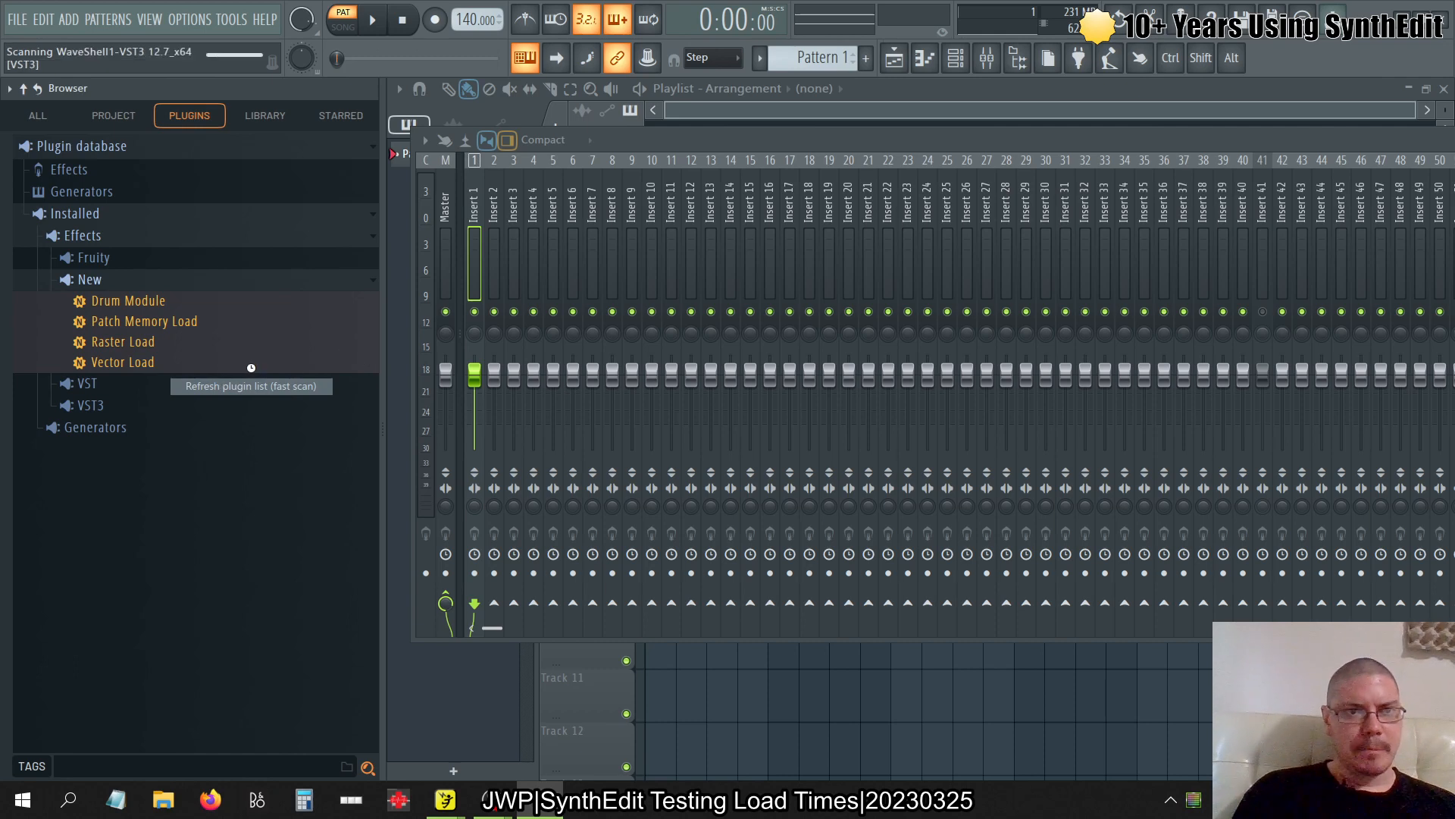
mouse_move(522, 811)
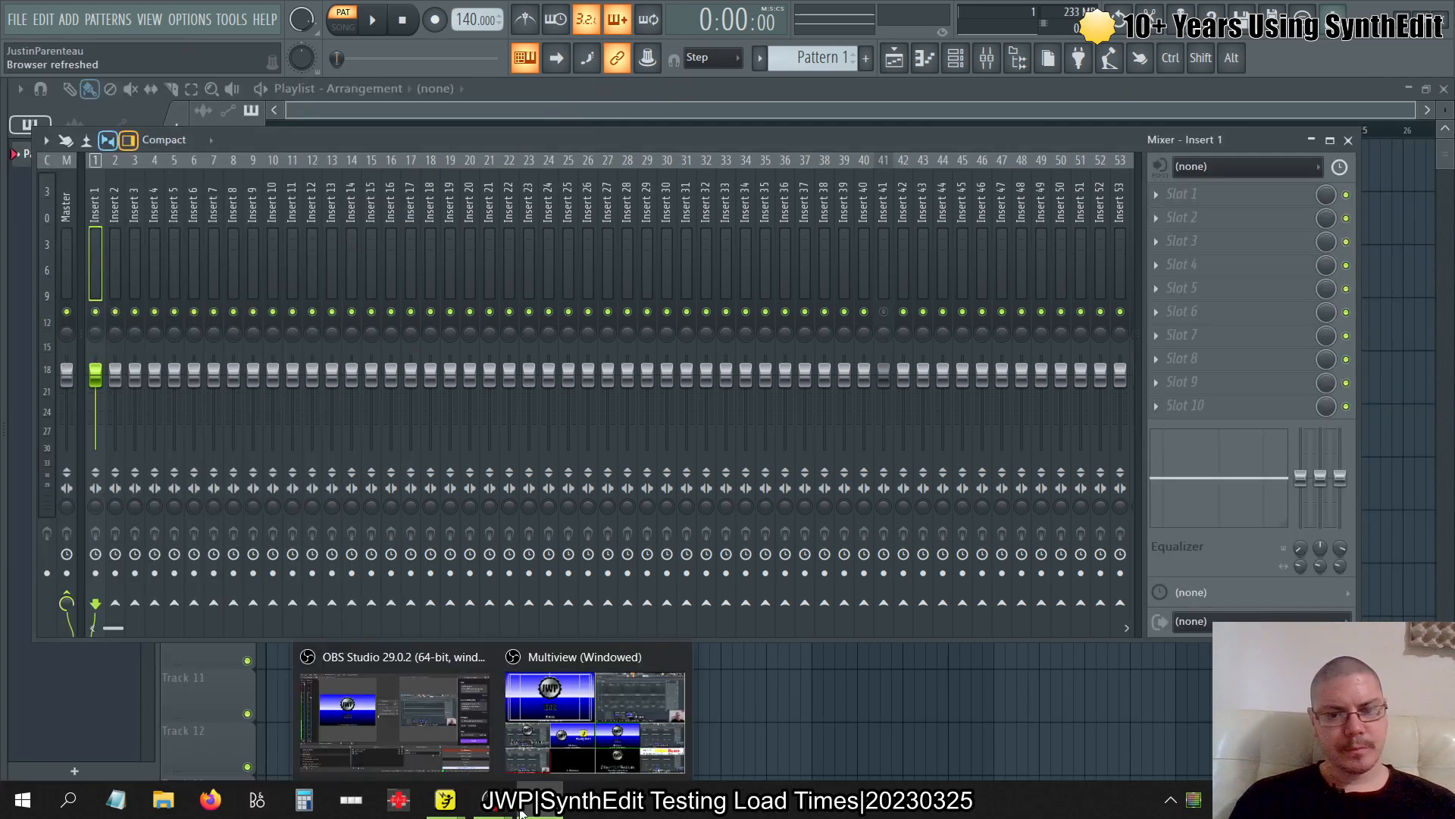
Load the Control Load plugin onto mixer Insert 1 to test its loading and interface, and delete it from the slot
mouse_move(5, 348)
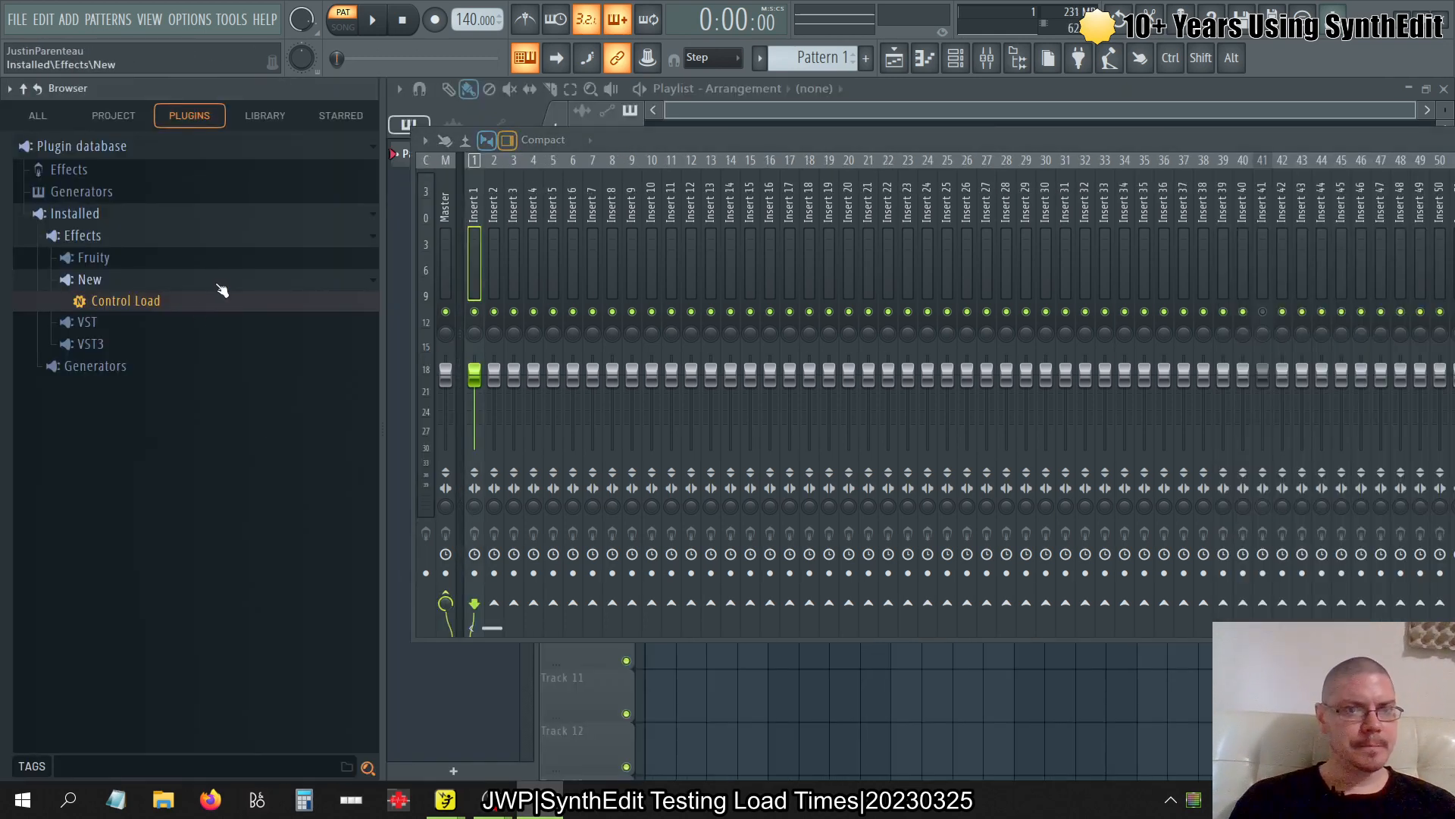
left_click_drag(220, 292, 93, 197)
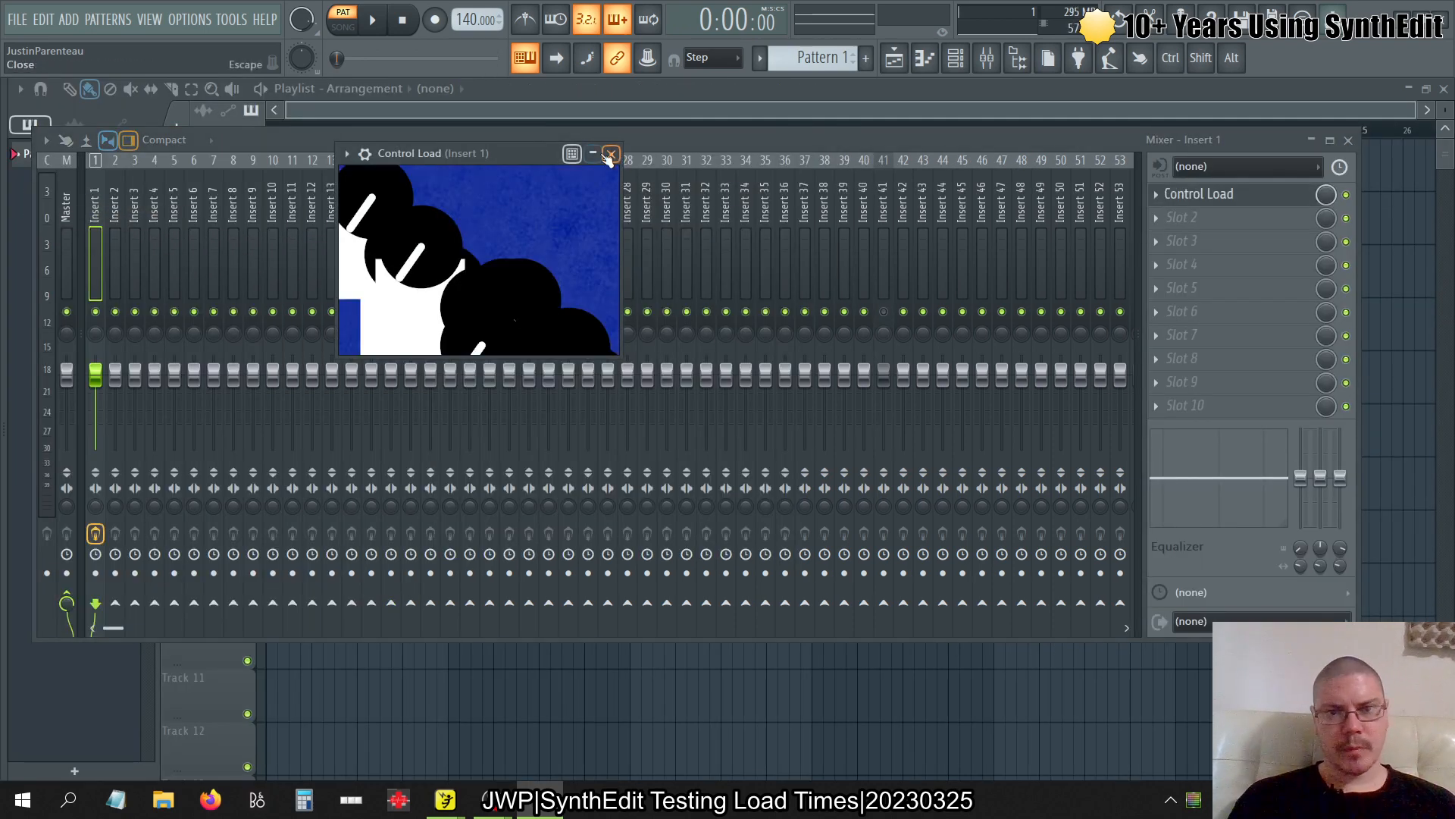
left_click(594, 154)
left_click(596, 155)
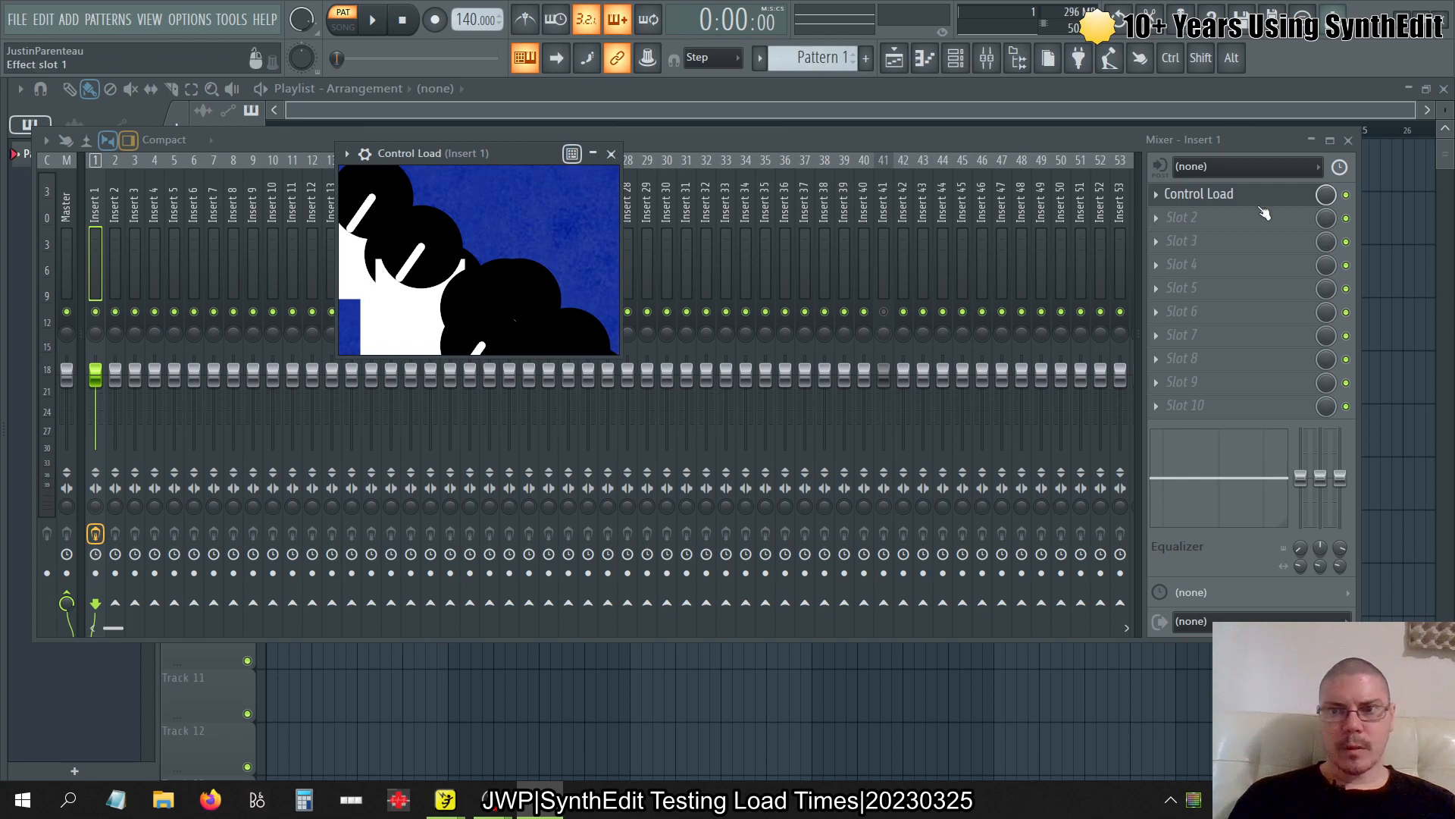
left_click(1157, 196)
left_click(1167, 231)
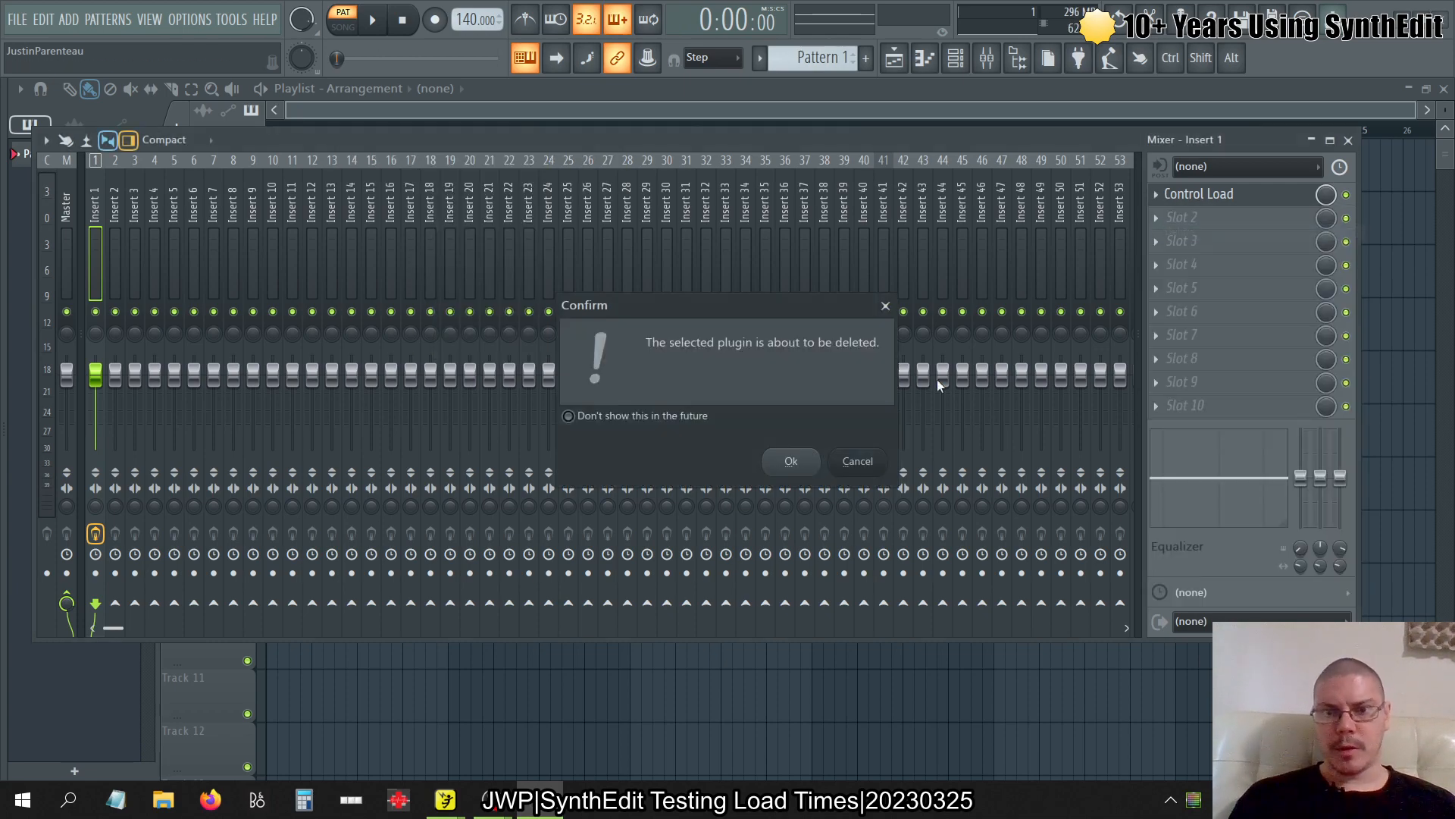
left_click(781, 462)
Switch to SynthEdit, open the Control Load container's structure, and open its panel for editing
key("alt+Tab")
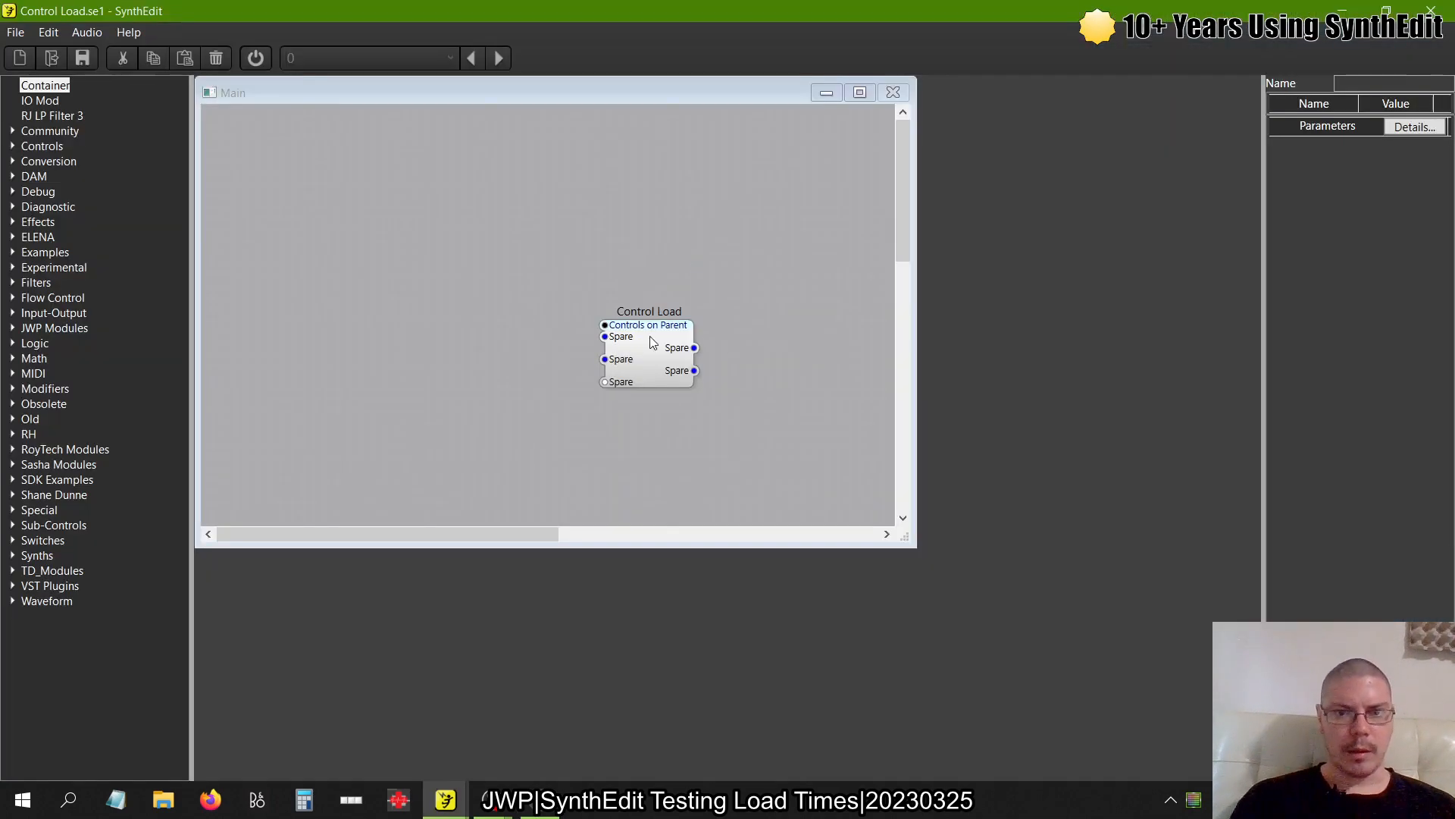
double_click(650, 338)
right_click(819, 297)
left_click(879, 409)
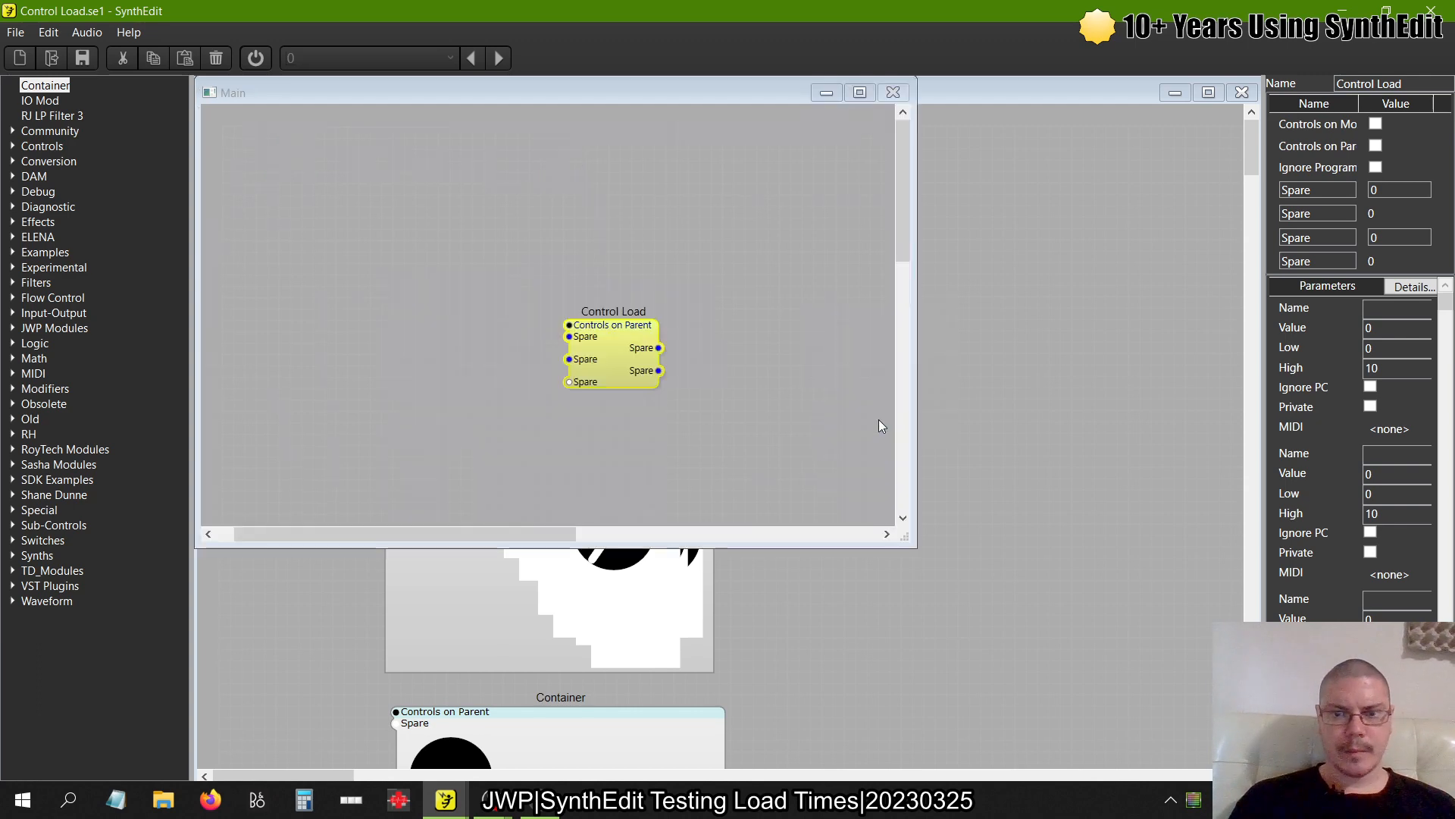
left_click(980, 189)
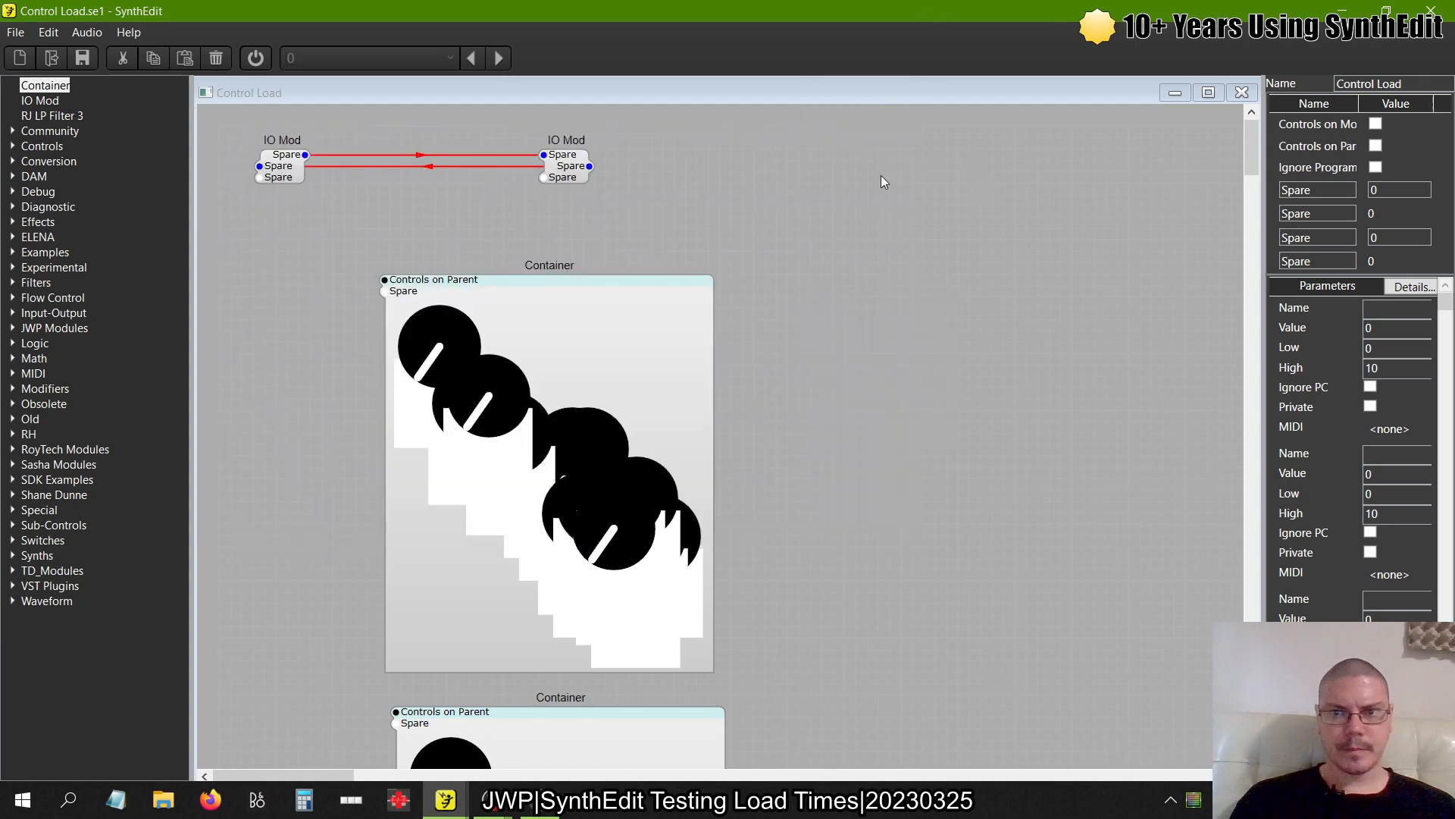
right_click(880, 179)
left_click(885, 297)
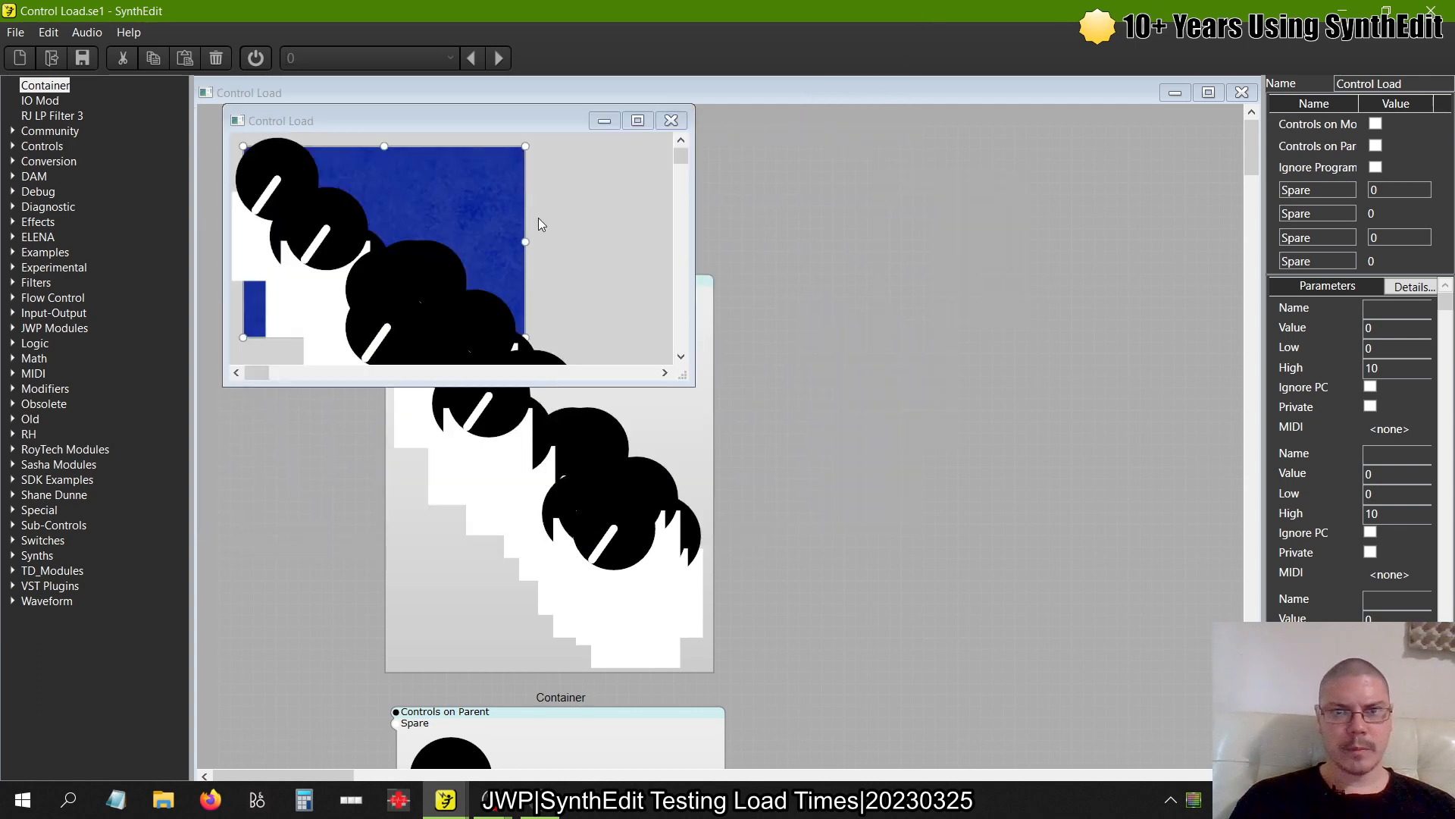
Maximize the Control Load panel window and enlarge the blue panel area until it covers the whole stack of knobs
left_click(641, 123)
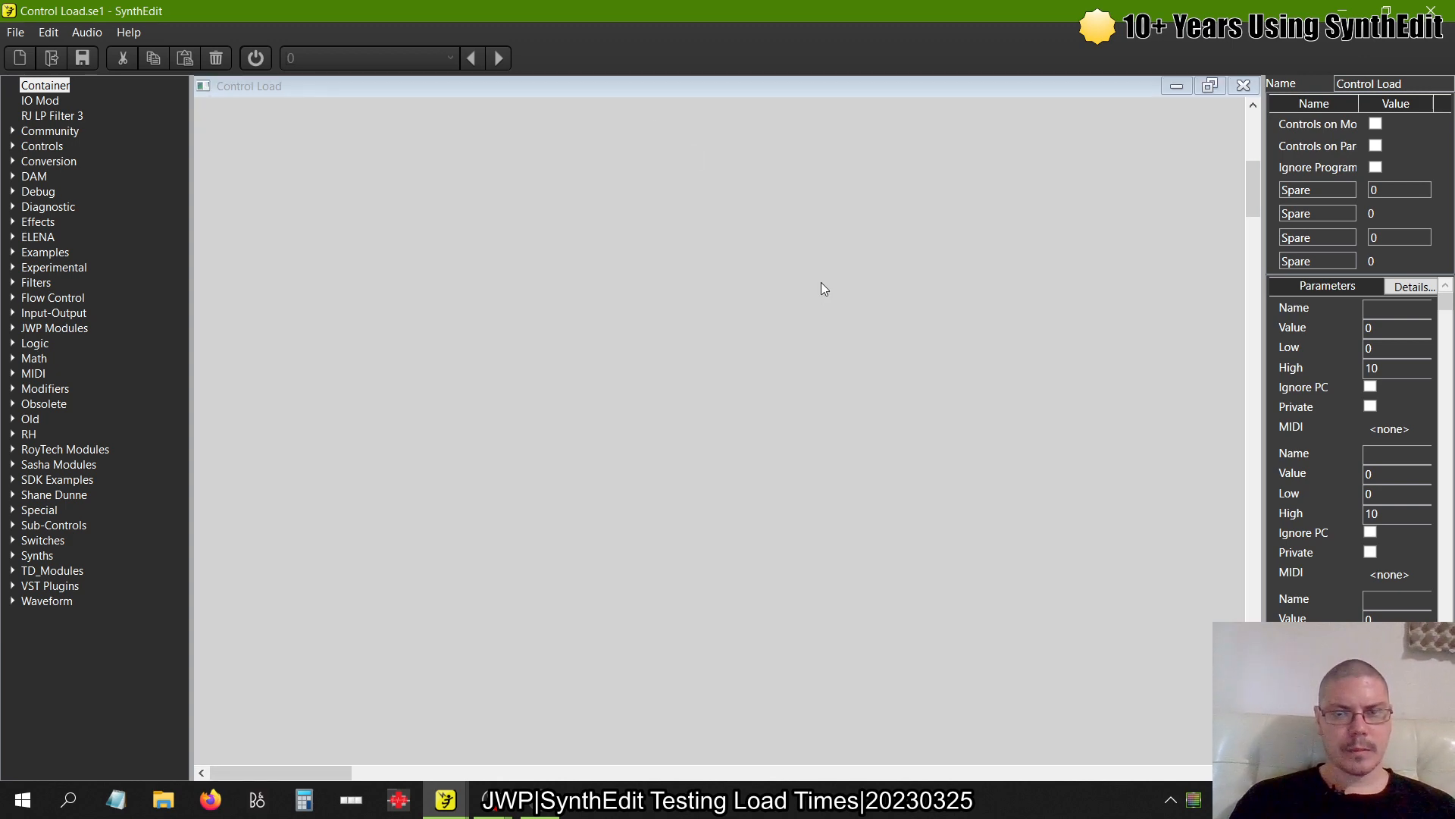
scroll(329, 92, "up", 2)
scroll(329, 92, "left", 5)
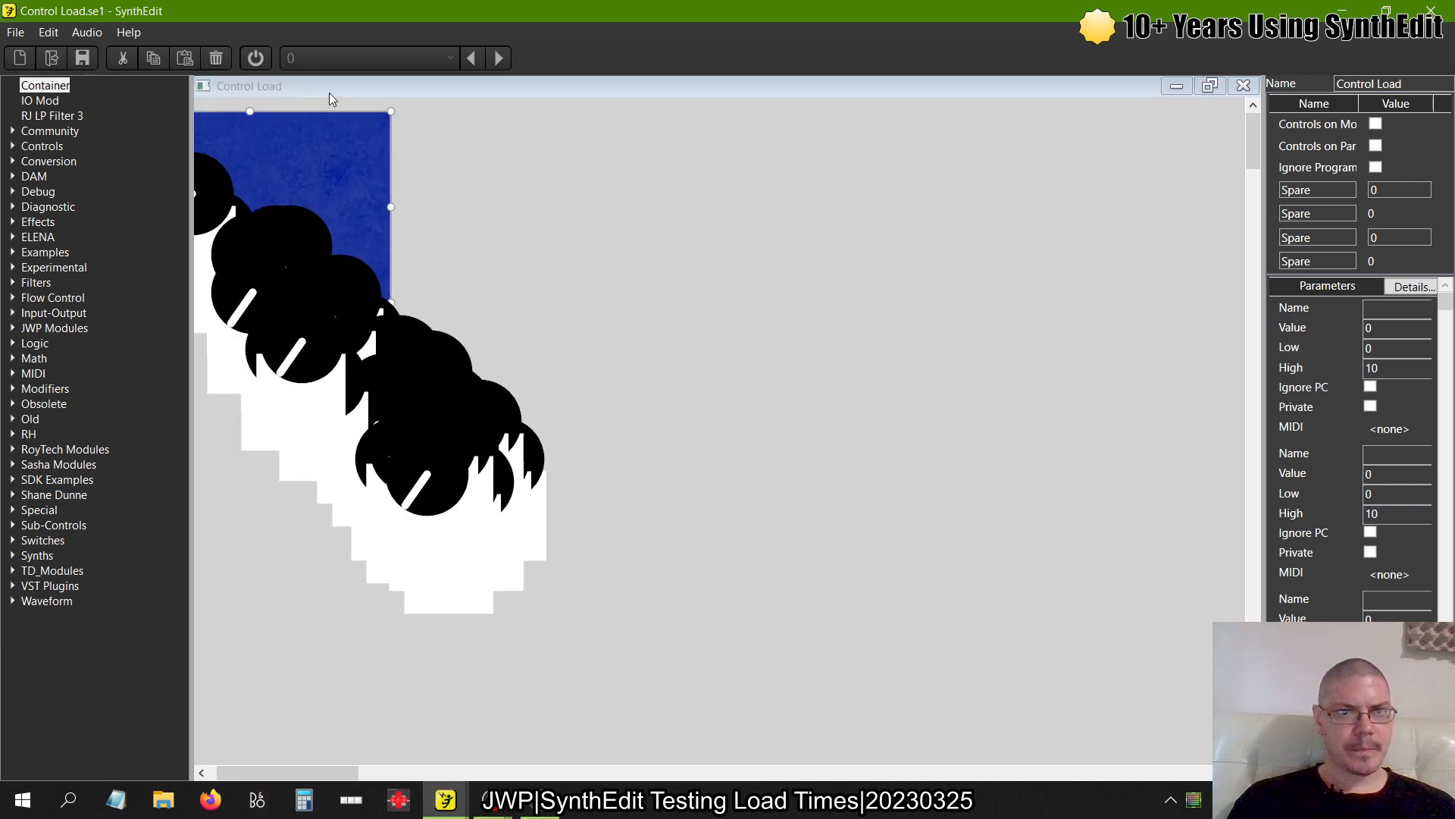
left_click_drag(491, 208, 793, 651)
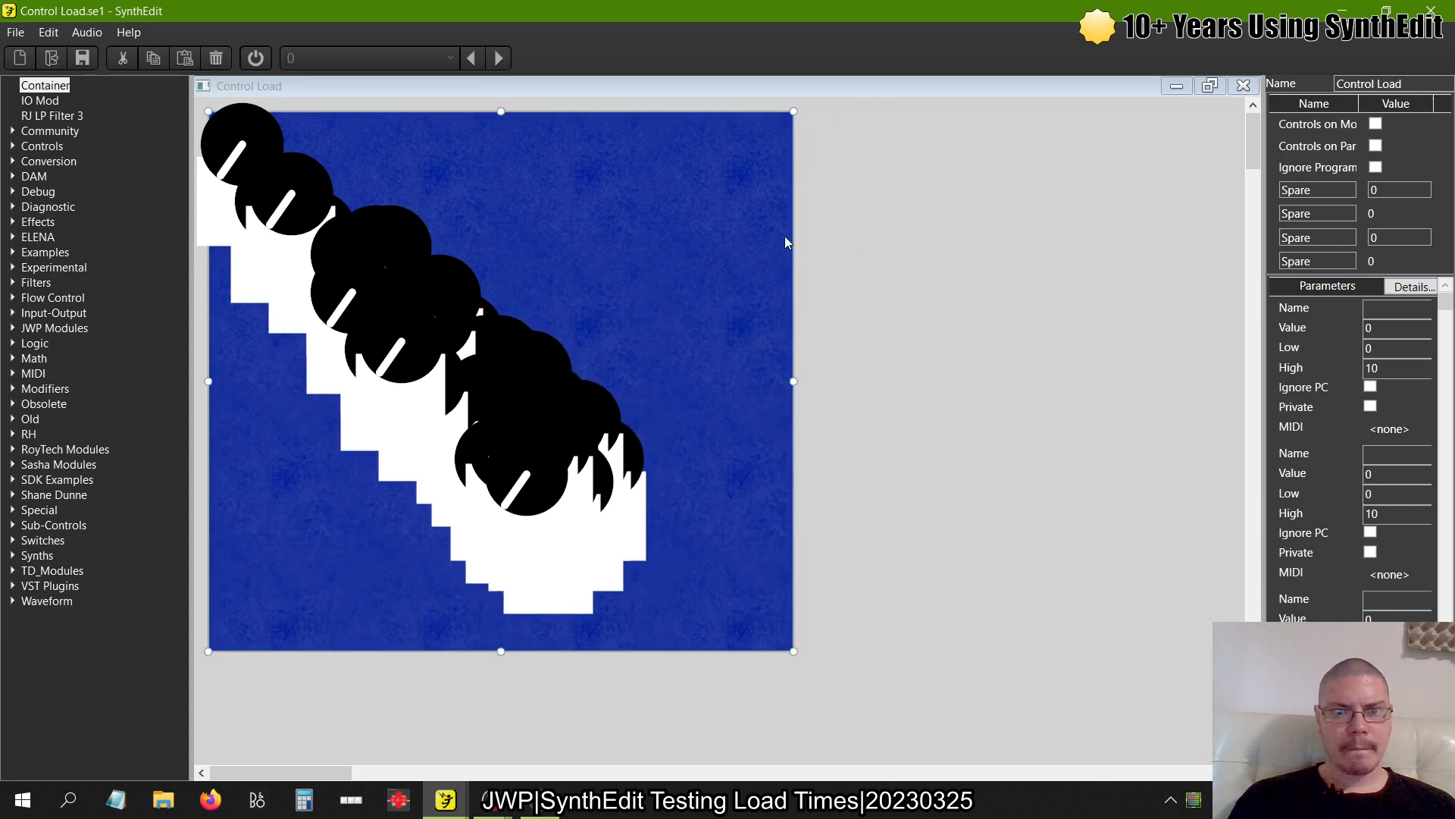
Move all the control groups on the panel slightly inward onto the blue background, and close the panel
key("ctrl+a")
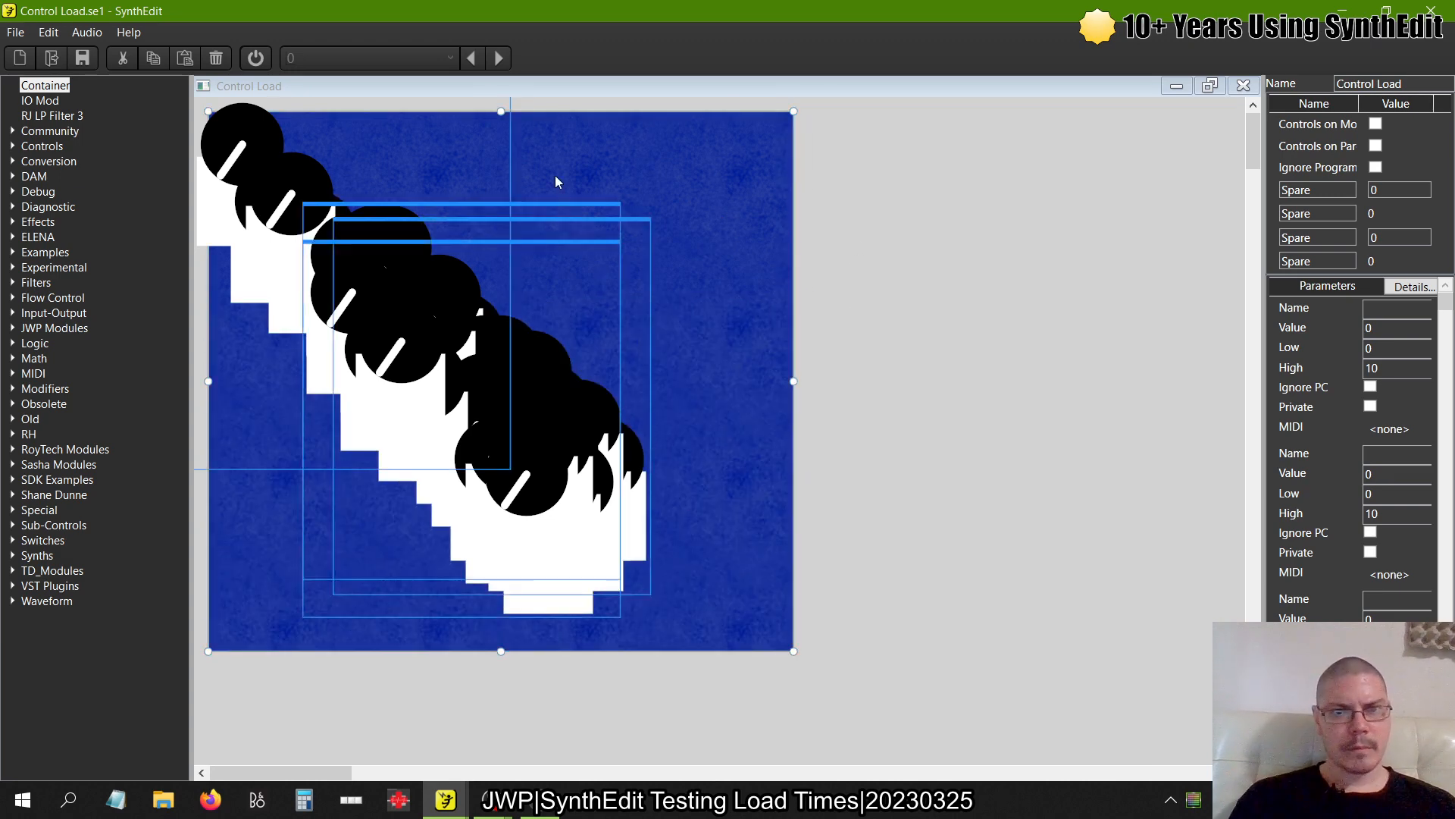
left_click_drag(545, 198, 612, 230)
left_click(1243, 86)
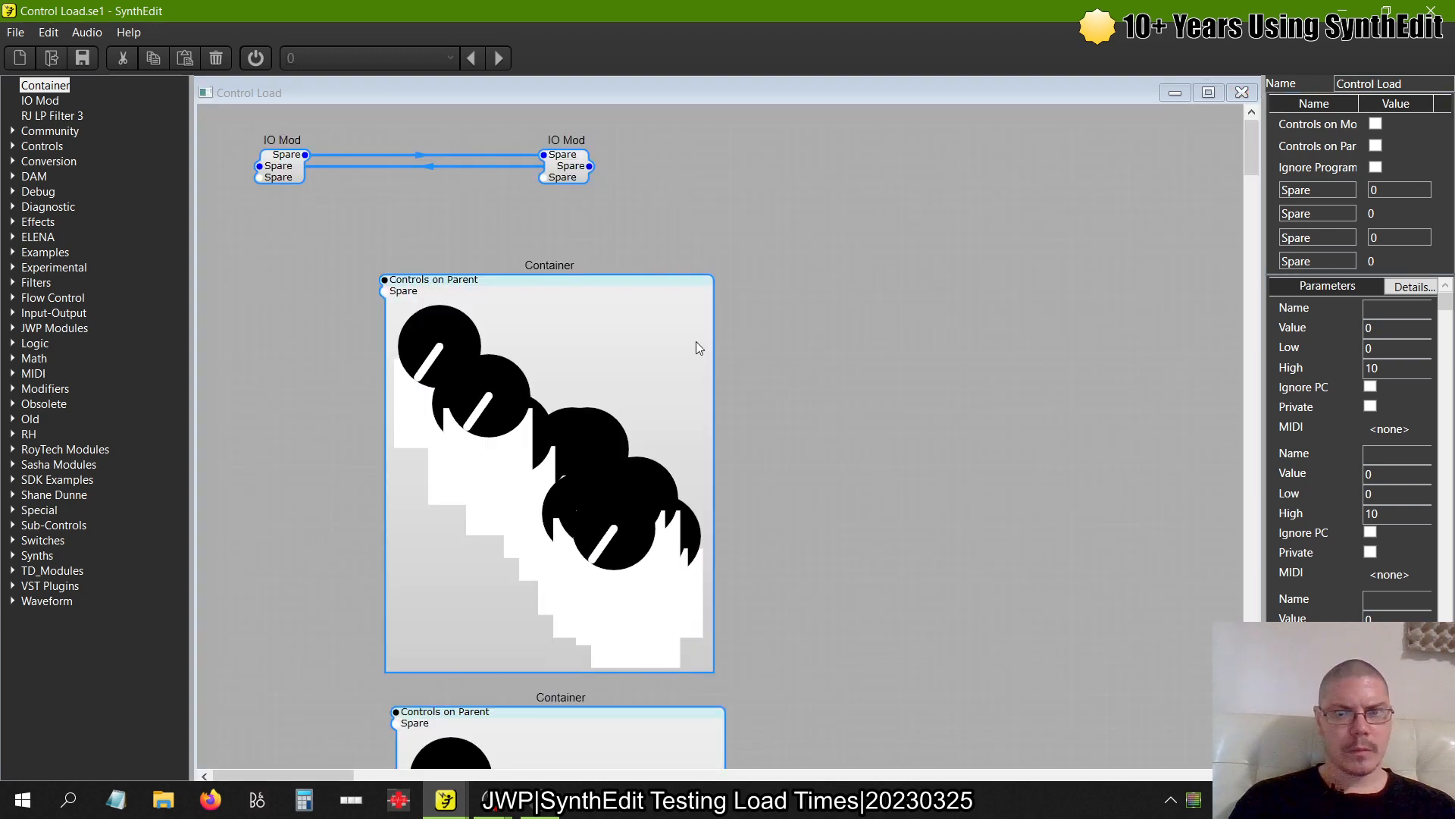
Duplicate the four knob containers and place the copies as a second column beside the originals
scroll(891, 366, "down", 5)
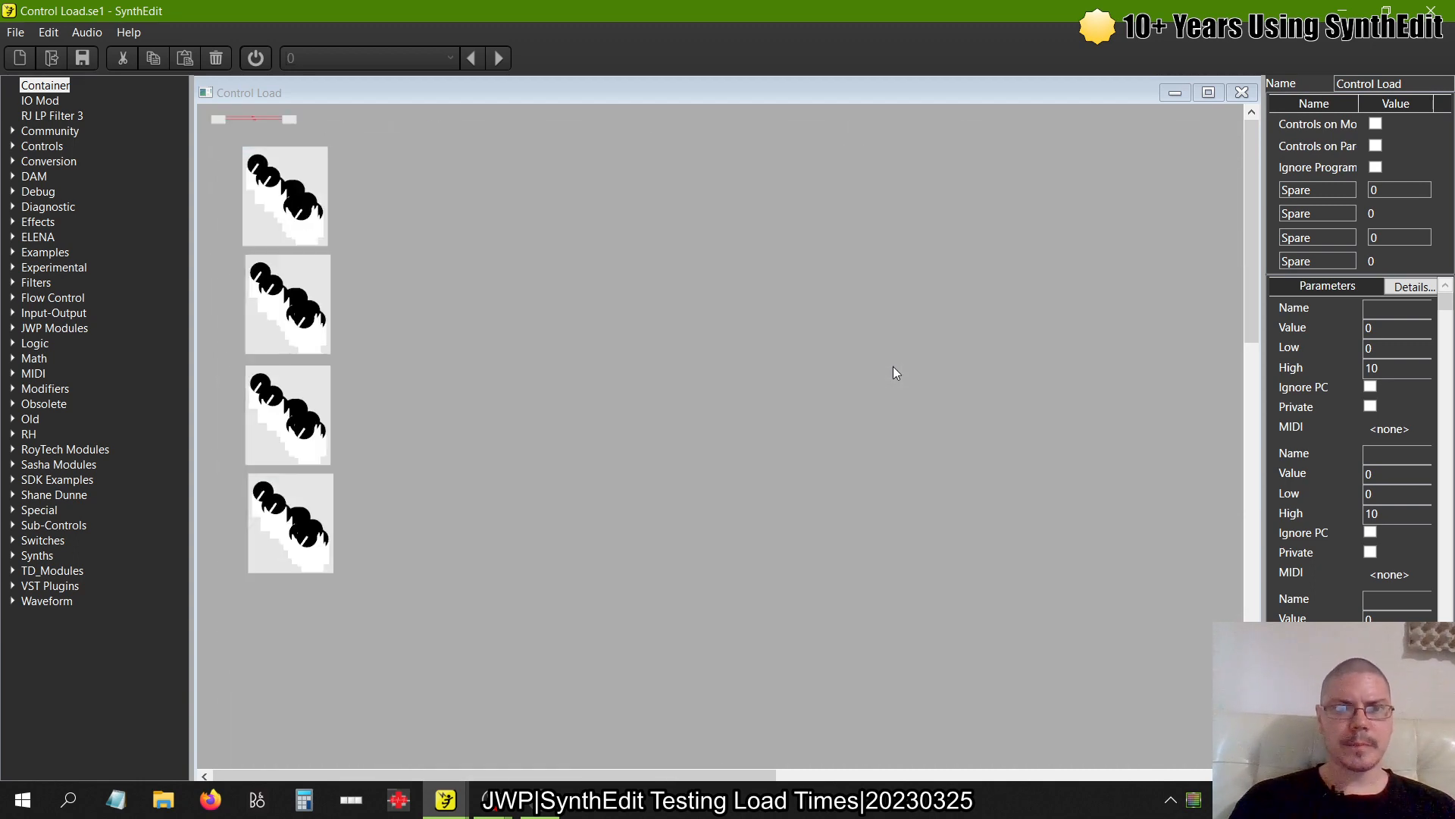
left_click_drag(382, 123, 213, 595)
left_click_drag(307, 547, 319, 502)
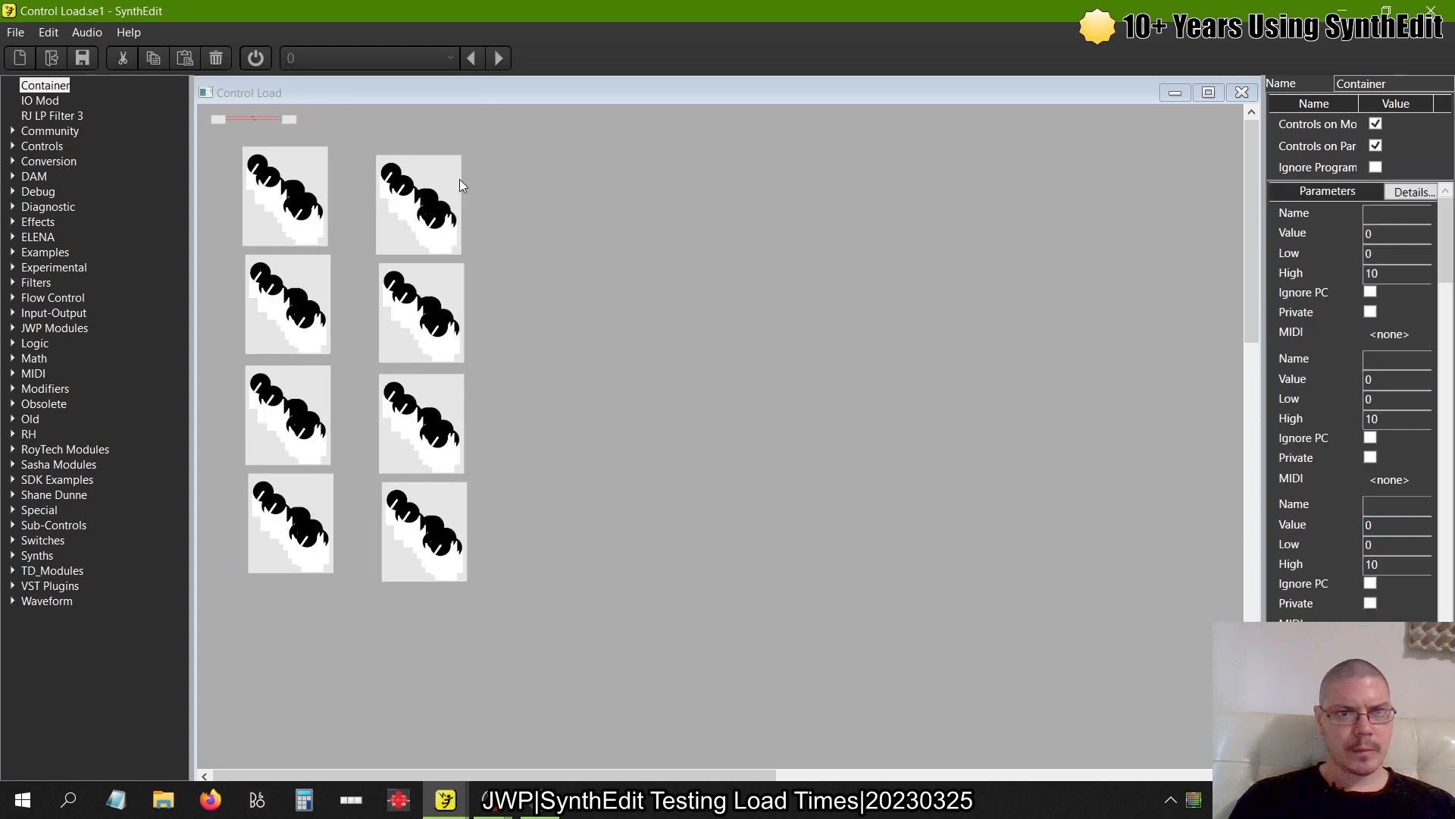
Open the Control Load panel, reposition the duplicated control groups so they fit inside the blue area, and close the container's windows
right_click(580, 227)
left_click(661, 356)
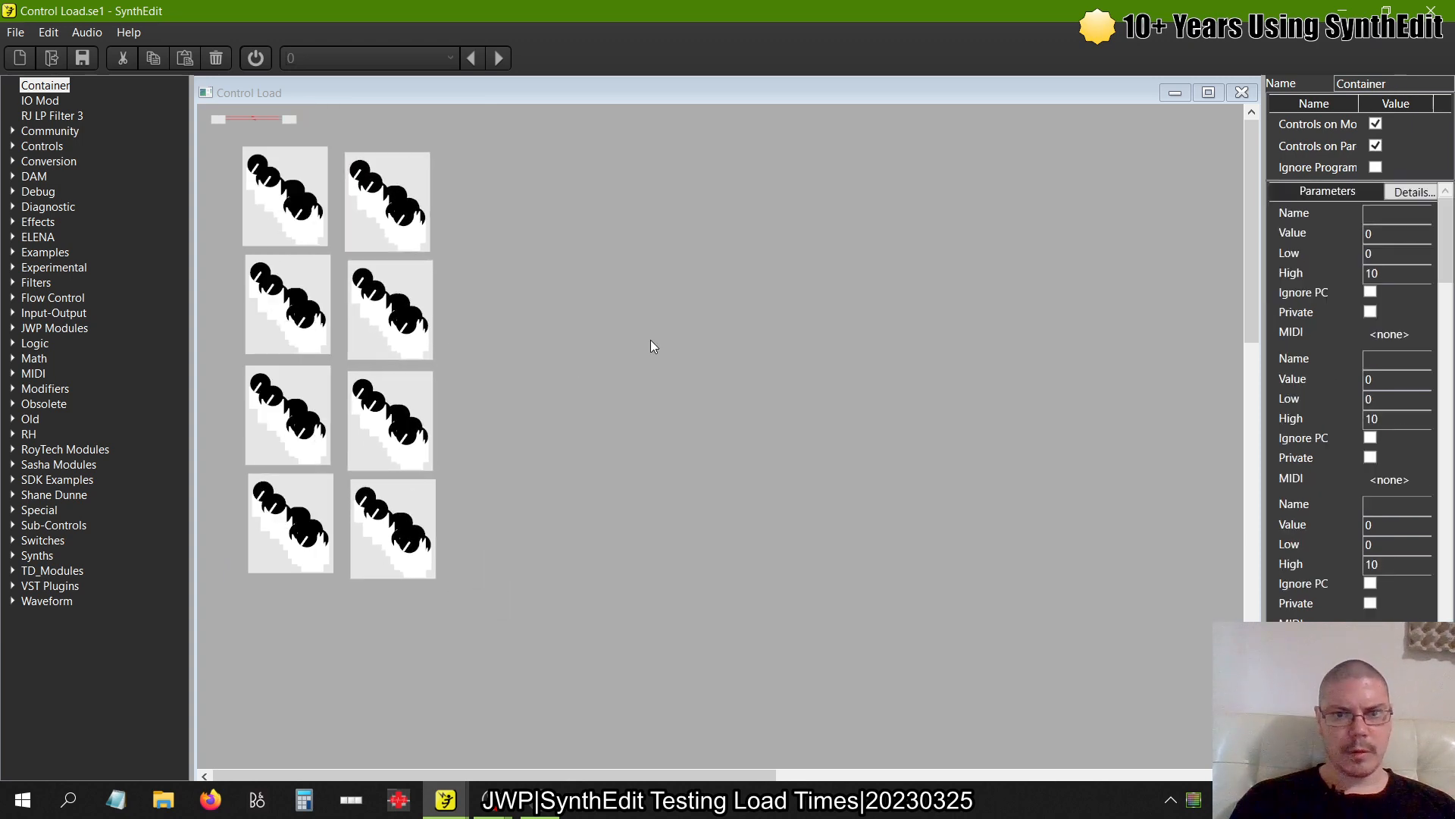
left_click_drag(840, 726, 337, 237)
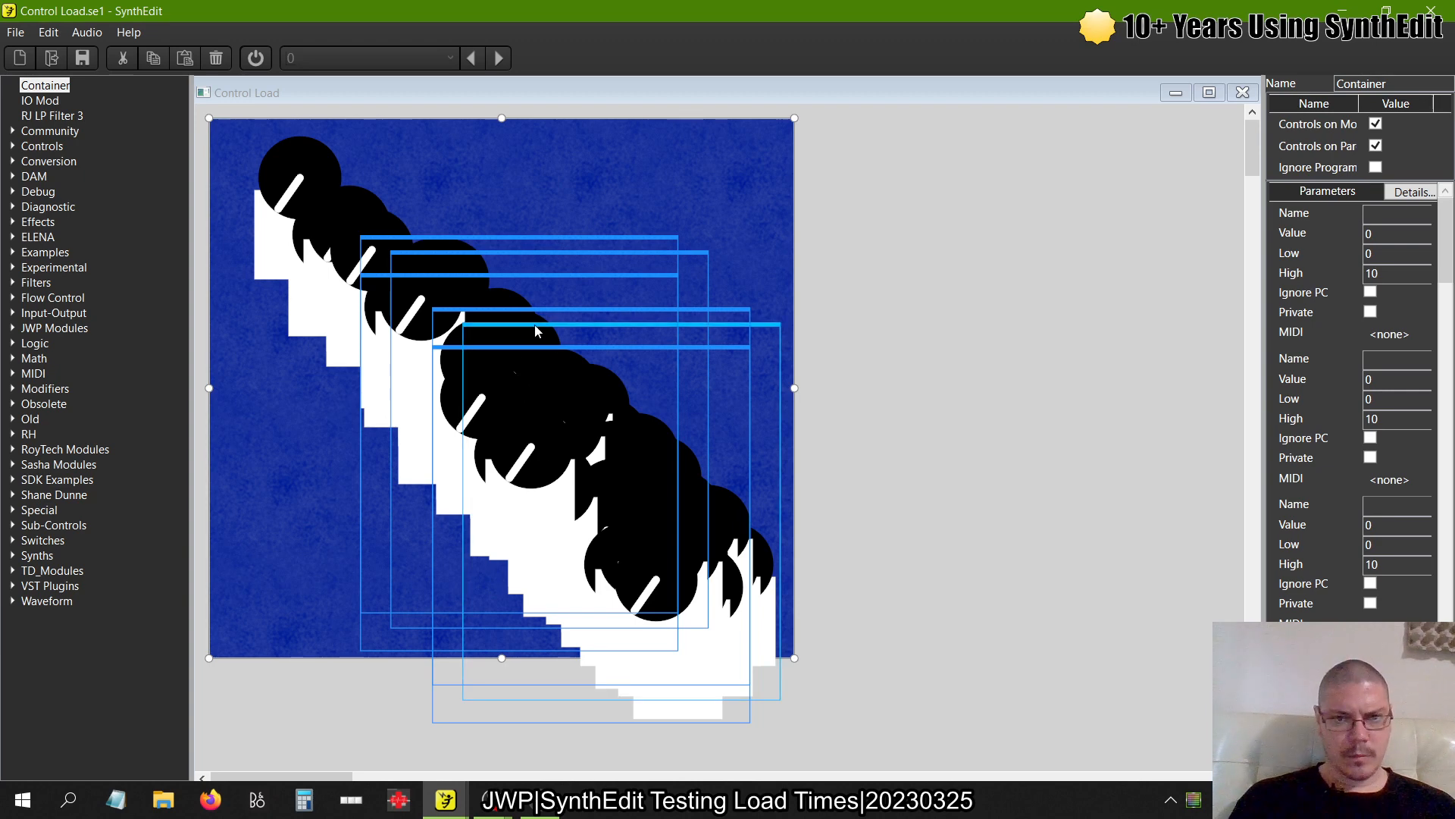
left_click_drag(530, 352, 498, 255)
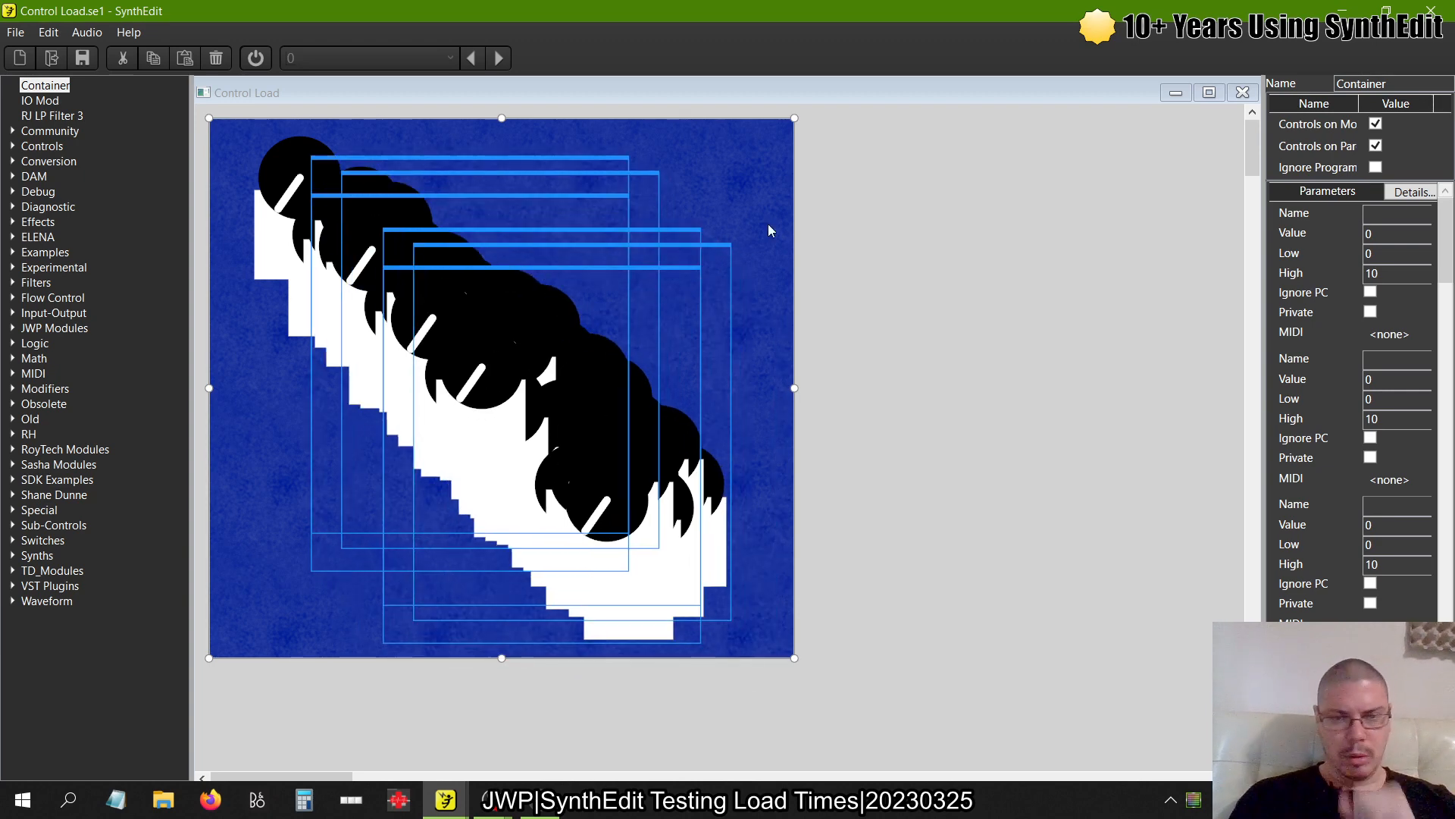
left_click(1233, 99)
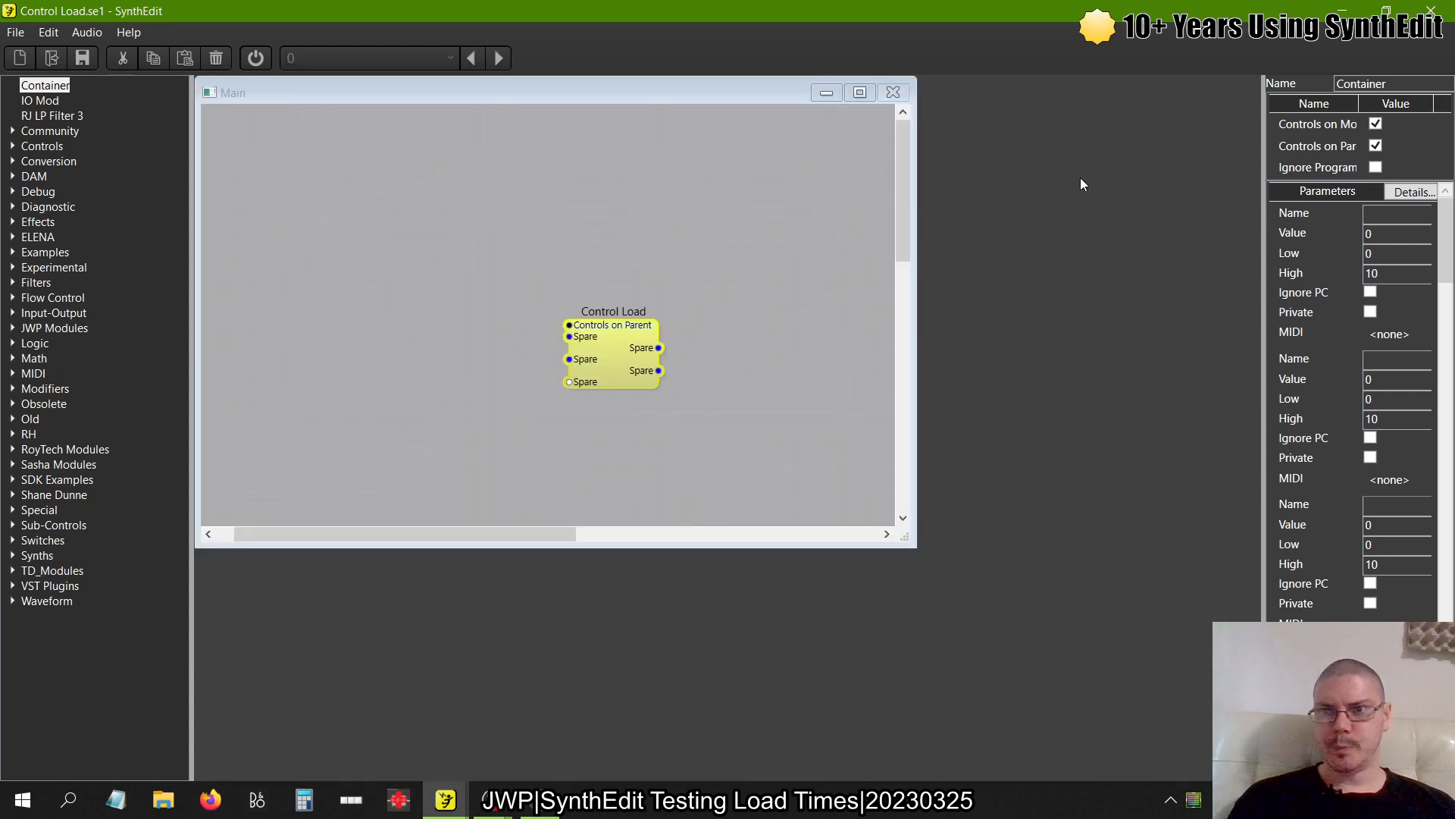
left_click(682, 202)
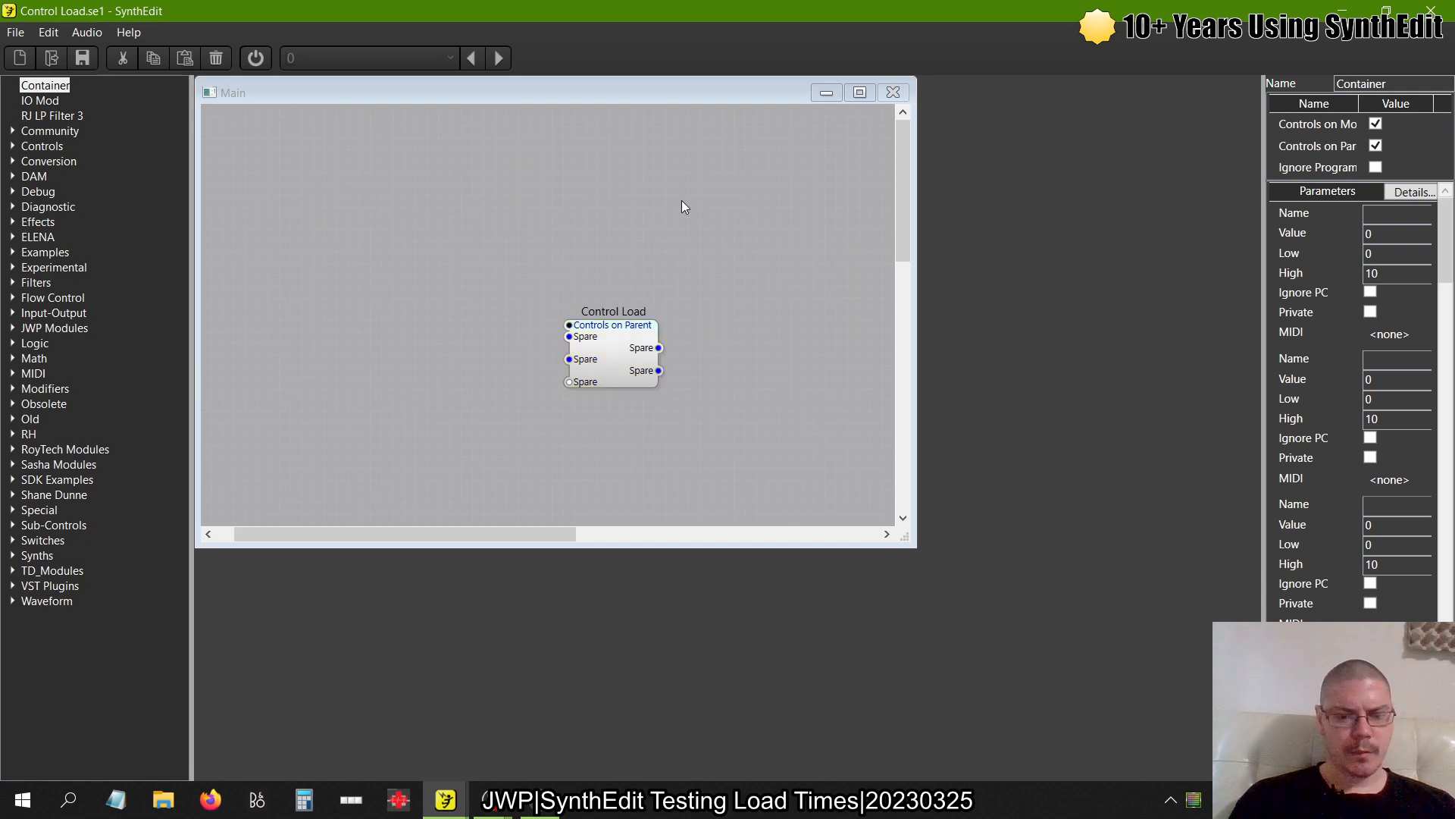
Save the project and export Control Load again as a VST3 plugin with the existing export settings
left_click(9, 31)
left_click(27, 129)
left_click(15, 32)
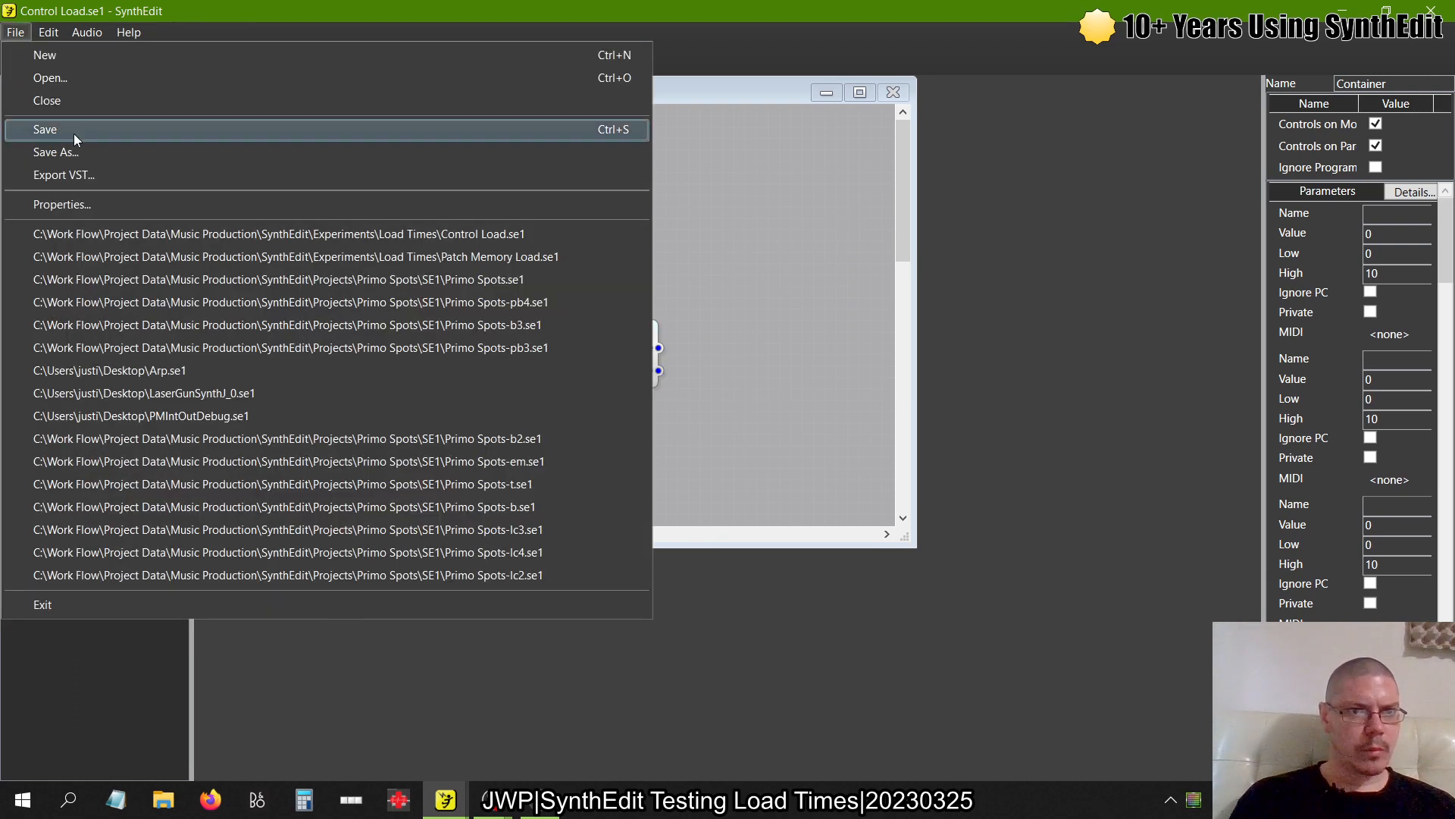
left_click(74, 171)
key("alt+Tab")
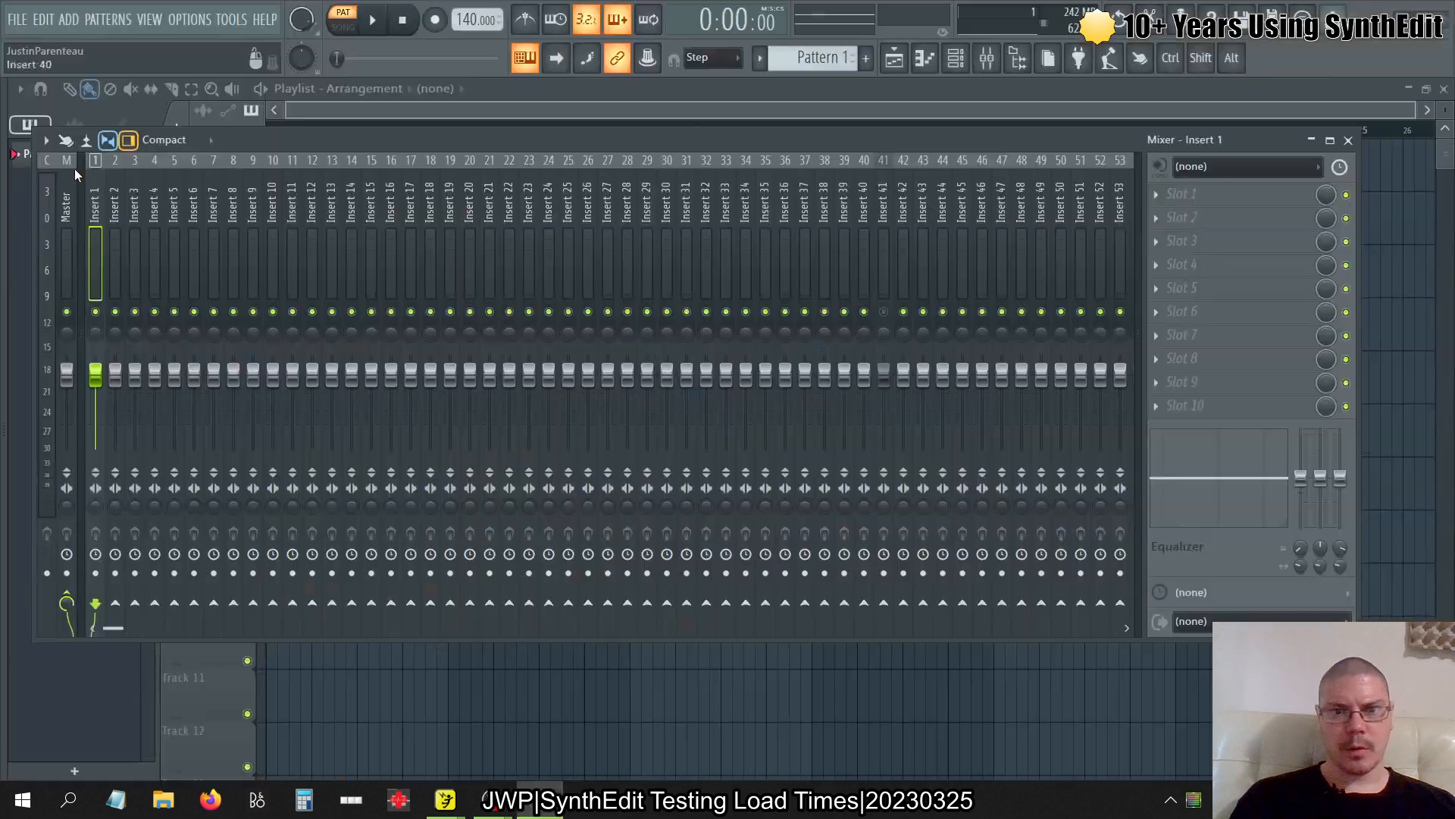
key("alt+Tab")
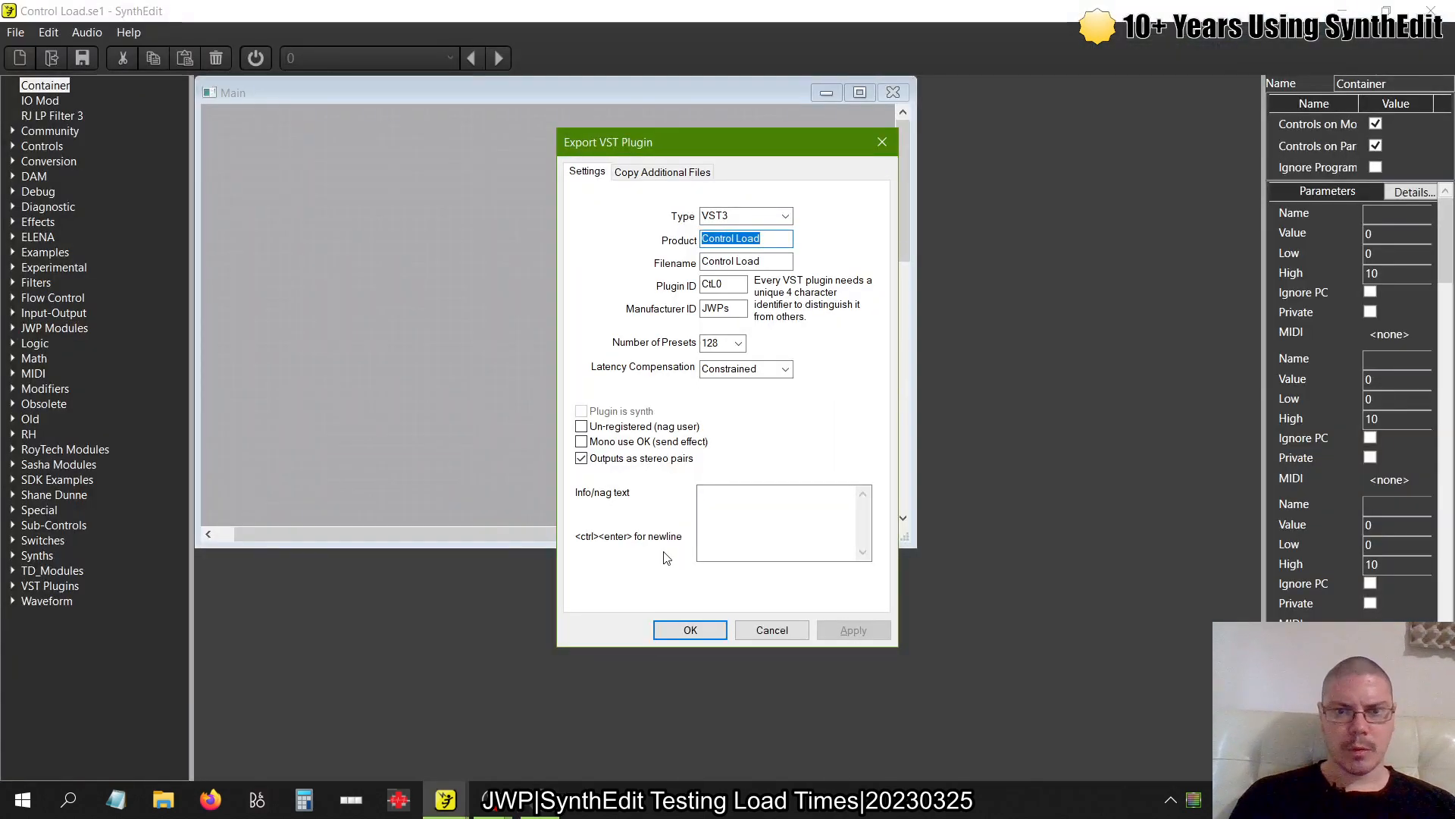
left_click(693, 631)
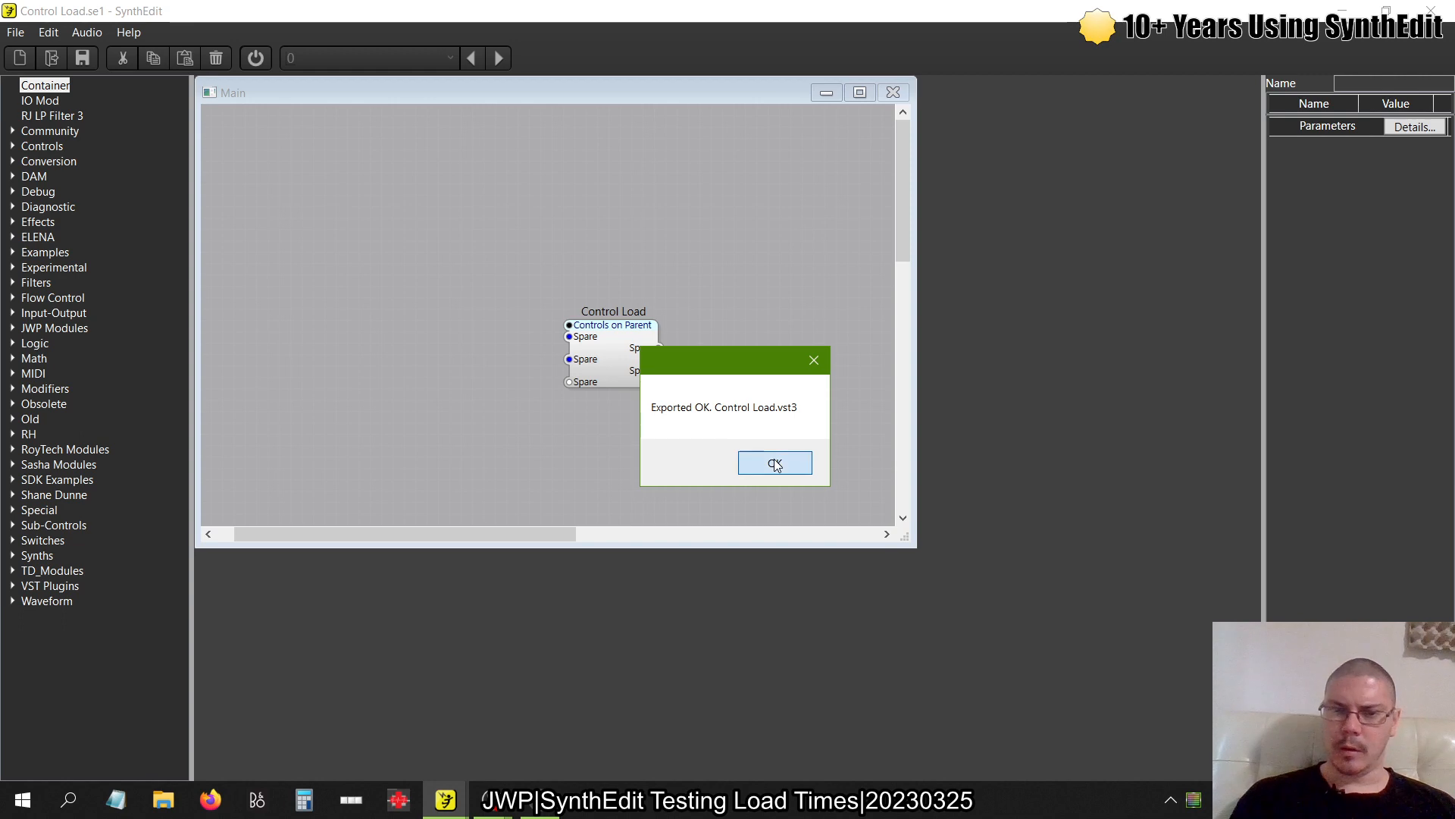
left_click(773, 459)
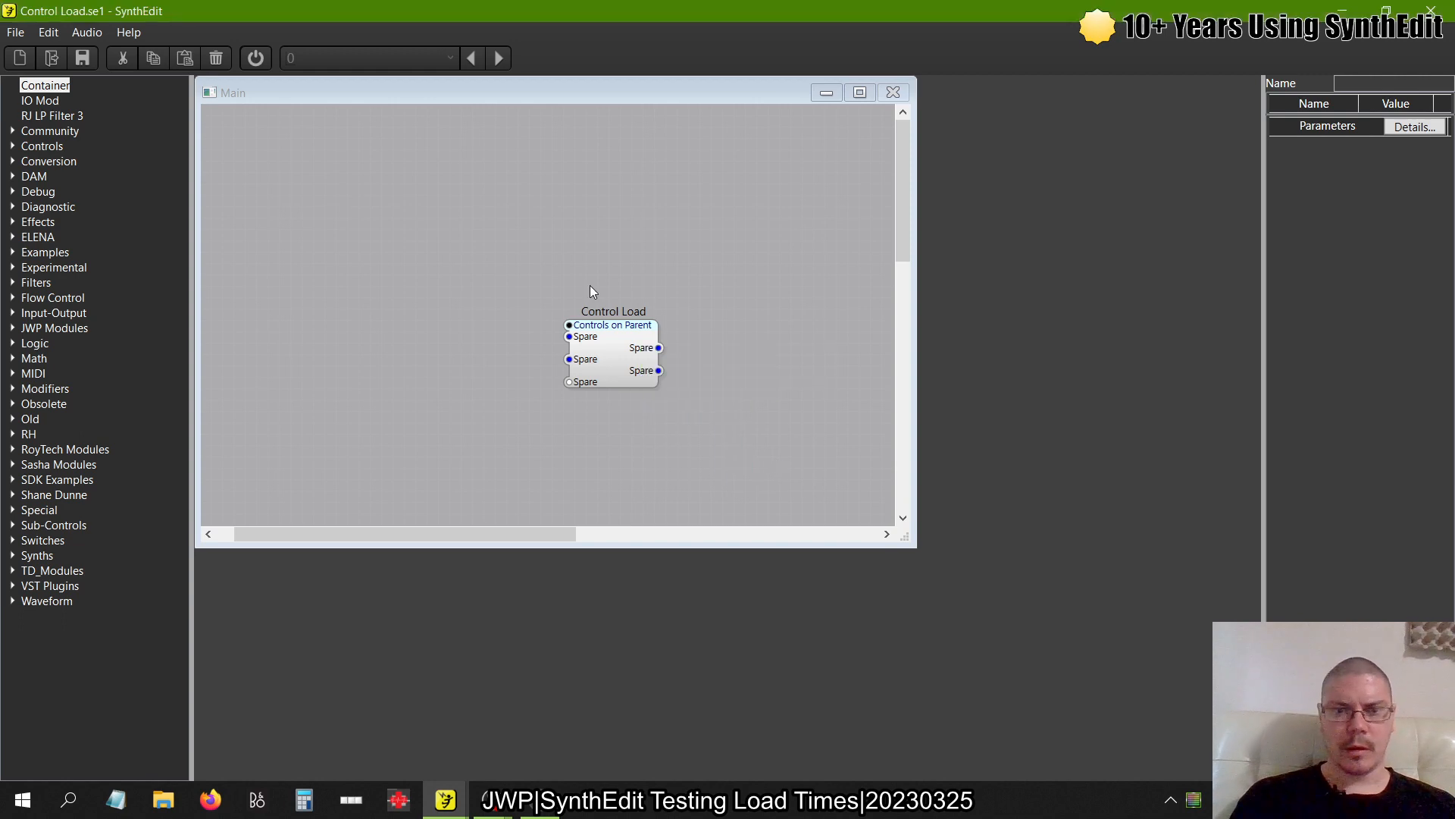
Switch to FL Studio and load the re-exported Control Load plugin onto mixer Insert 1
key("alt+Tab")
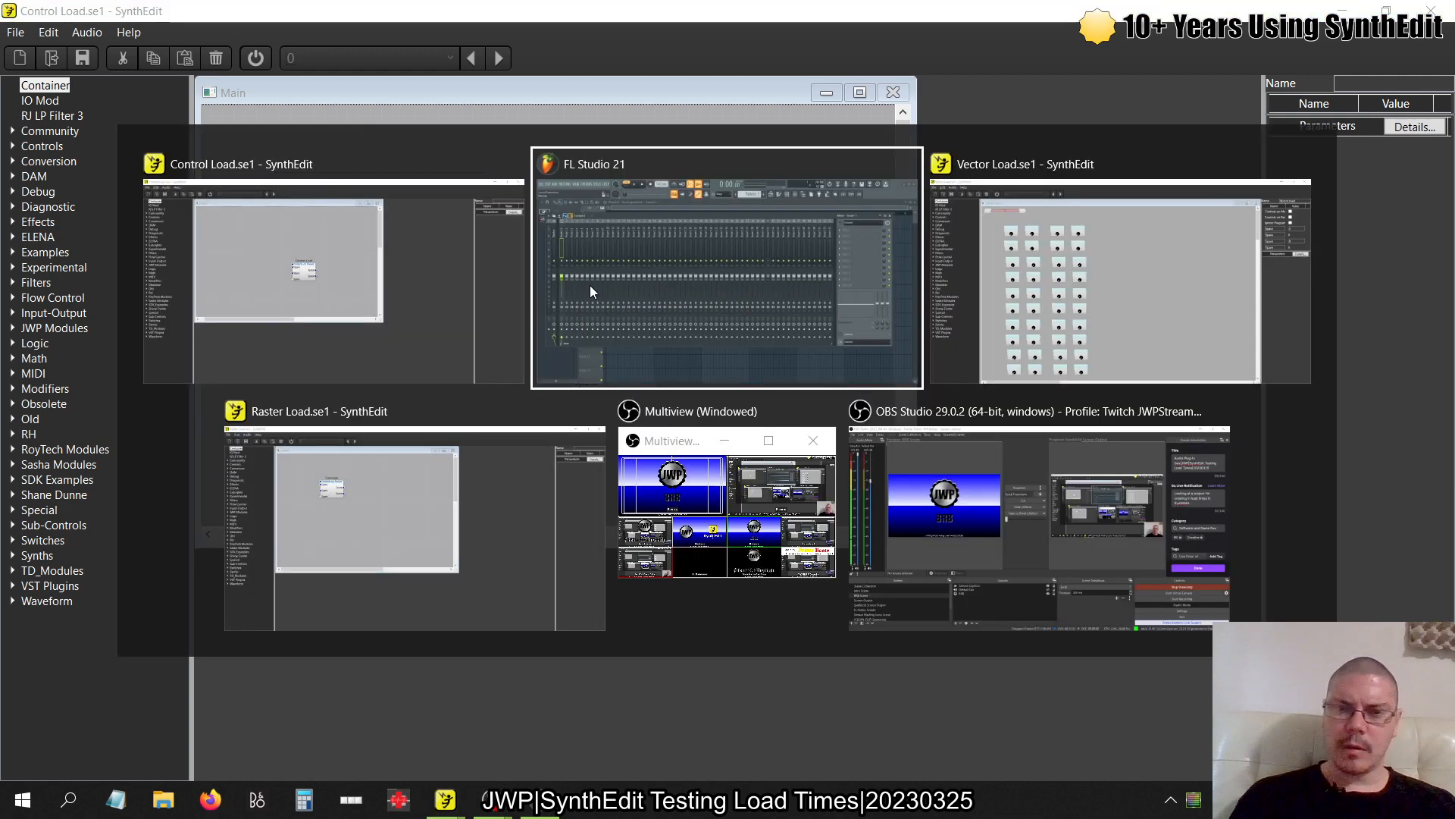
mouse_move(120, 325)
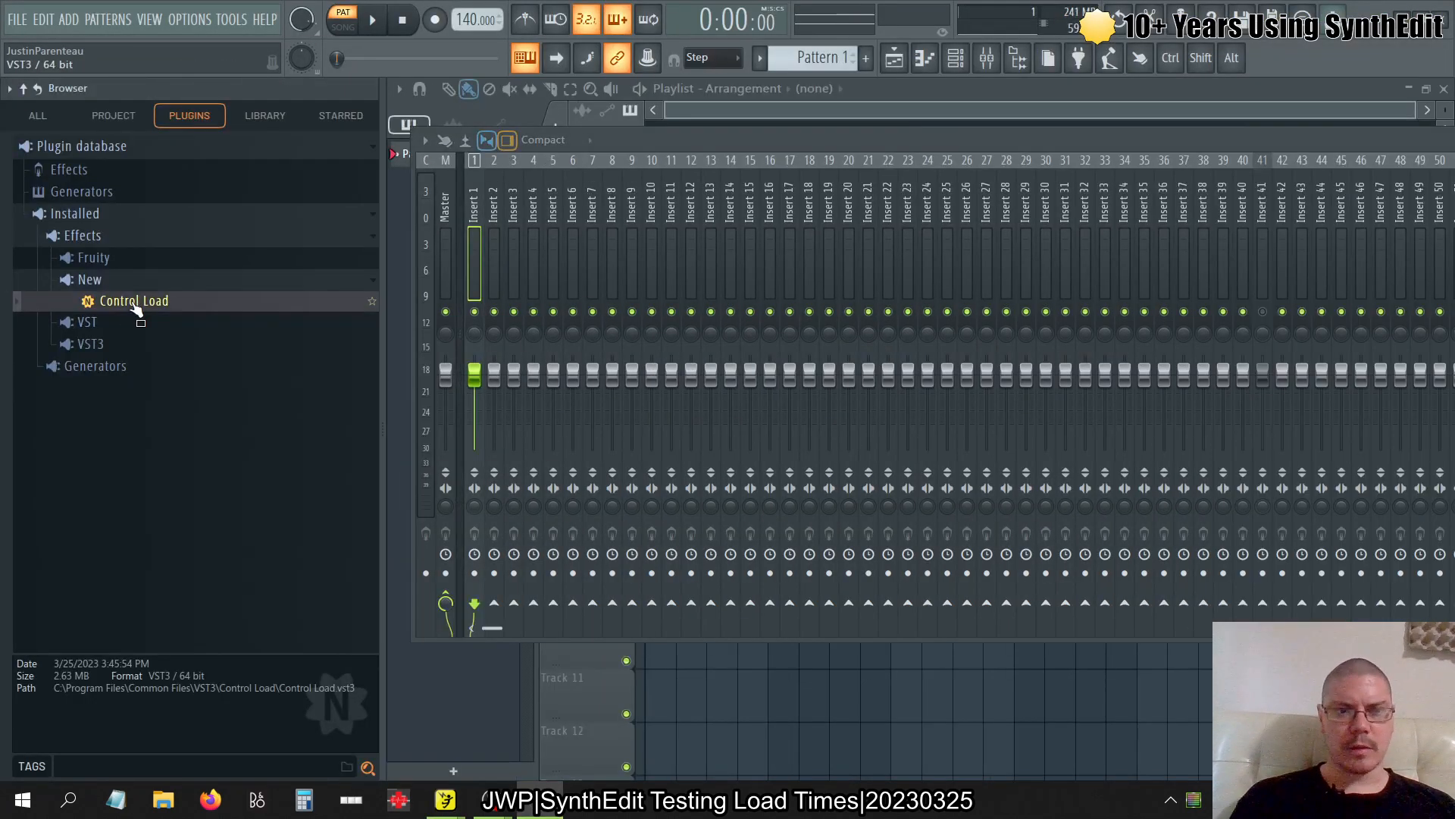
left_click_drag(137, 312, 97, 202)
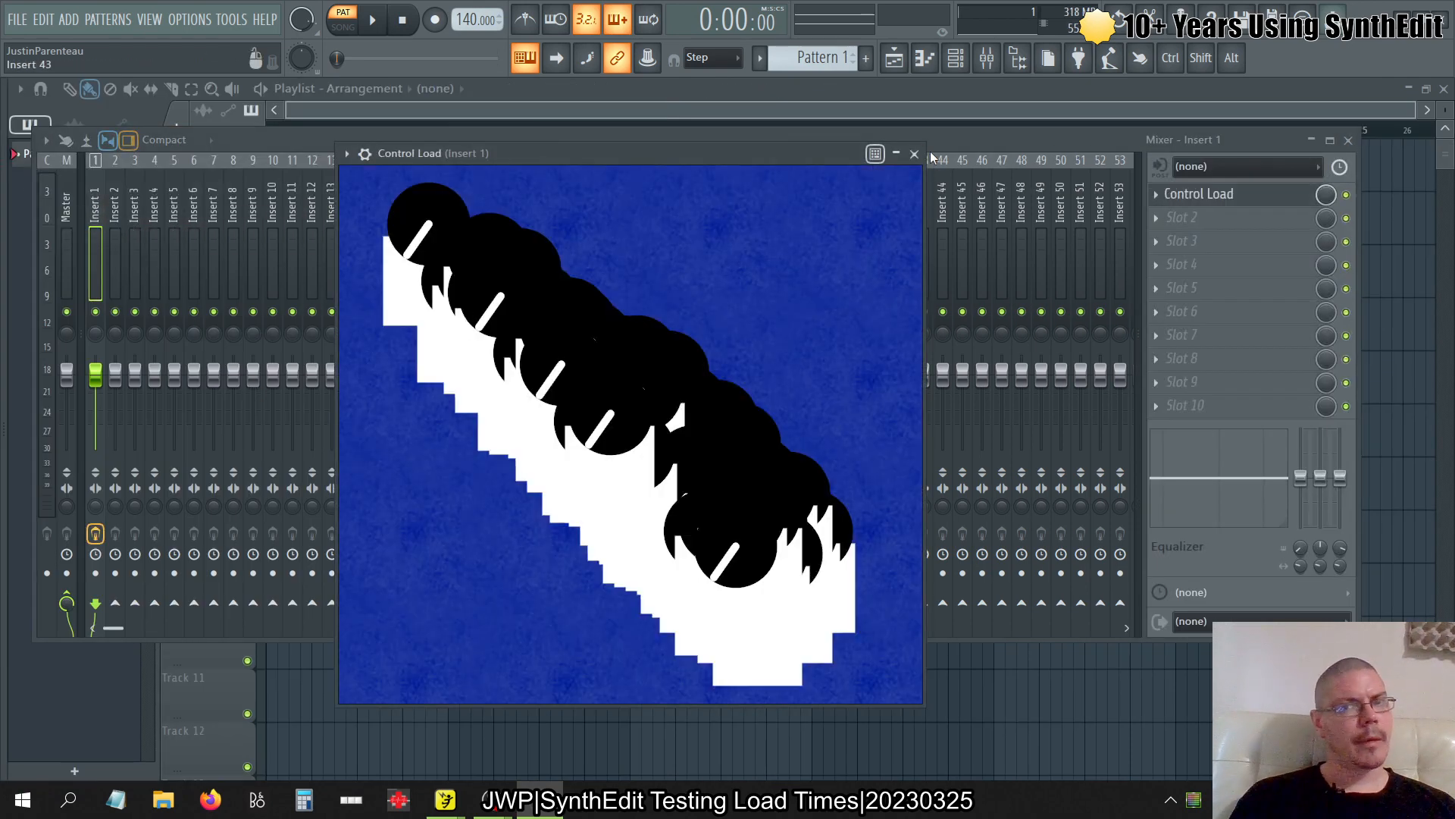
Collapse and reopen the Control Load plugin window several times to check how quickly its interface redraws, and bring up the plugin browser
left_click(898, 153)
left_click(904, 157)
left_click(905, 157)
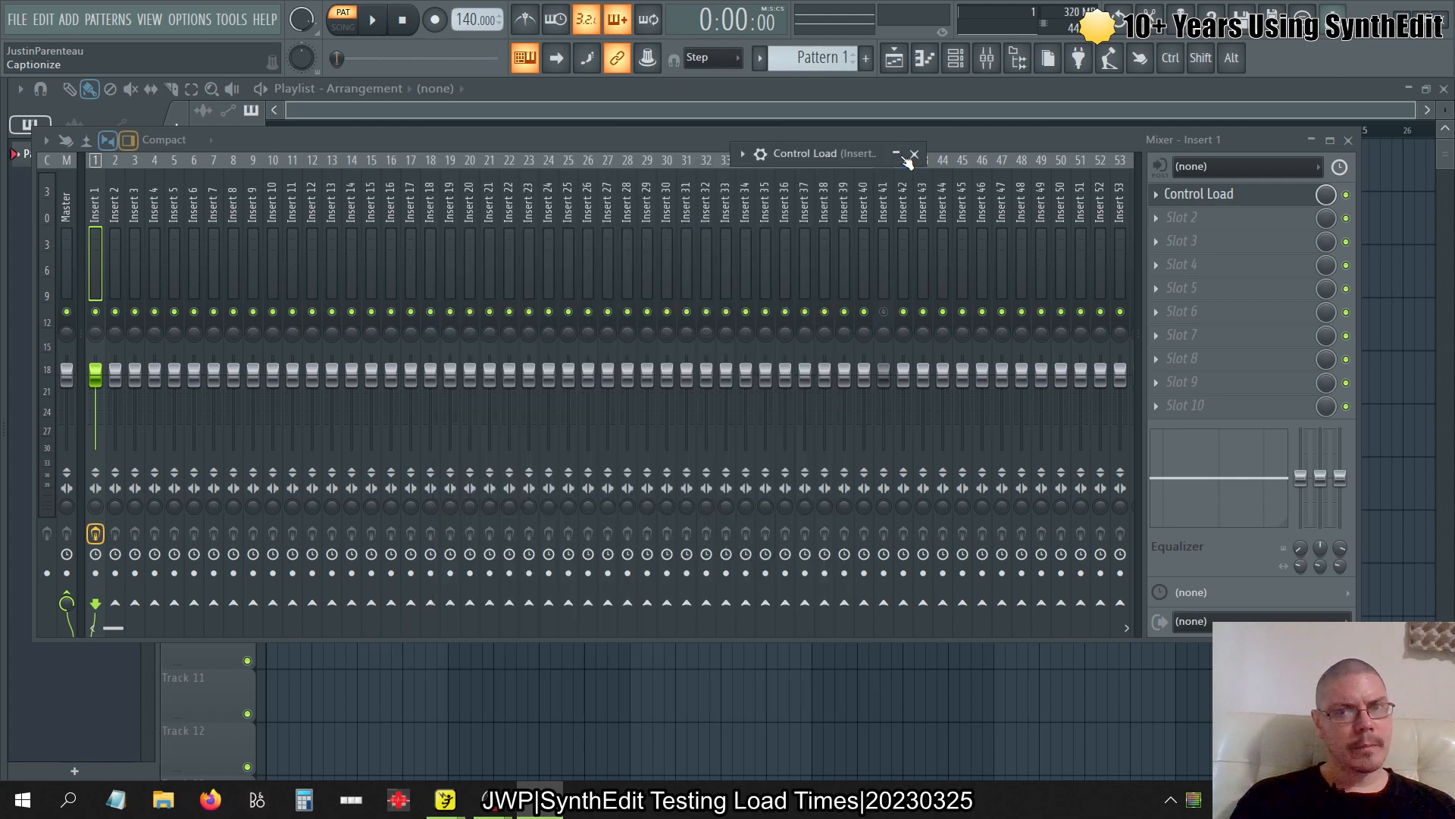
left_click(904, 157)
left_click(904, 157)
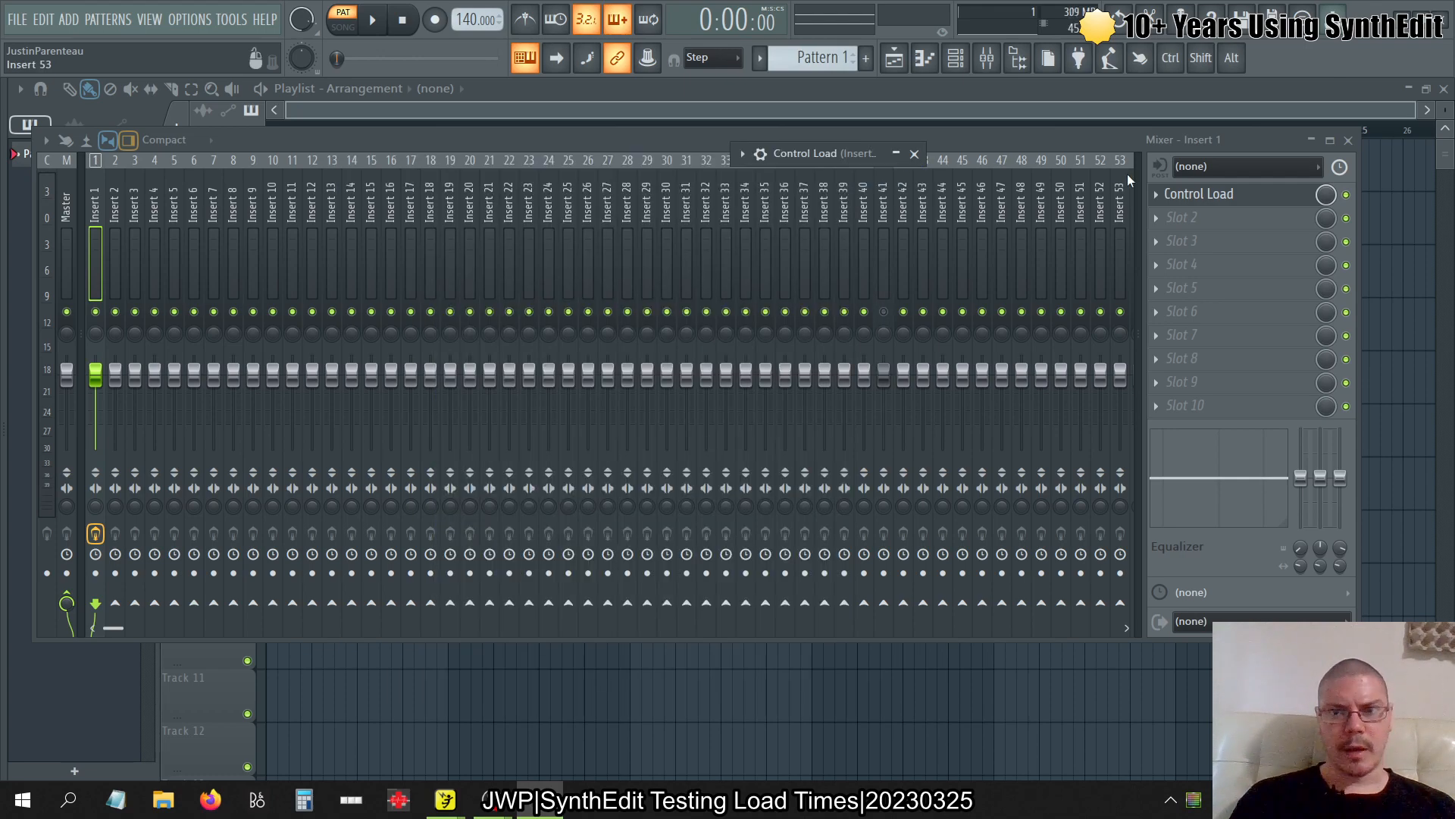
key("alt+F8")
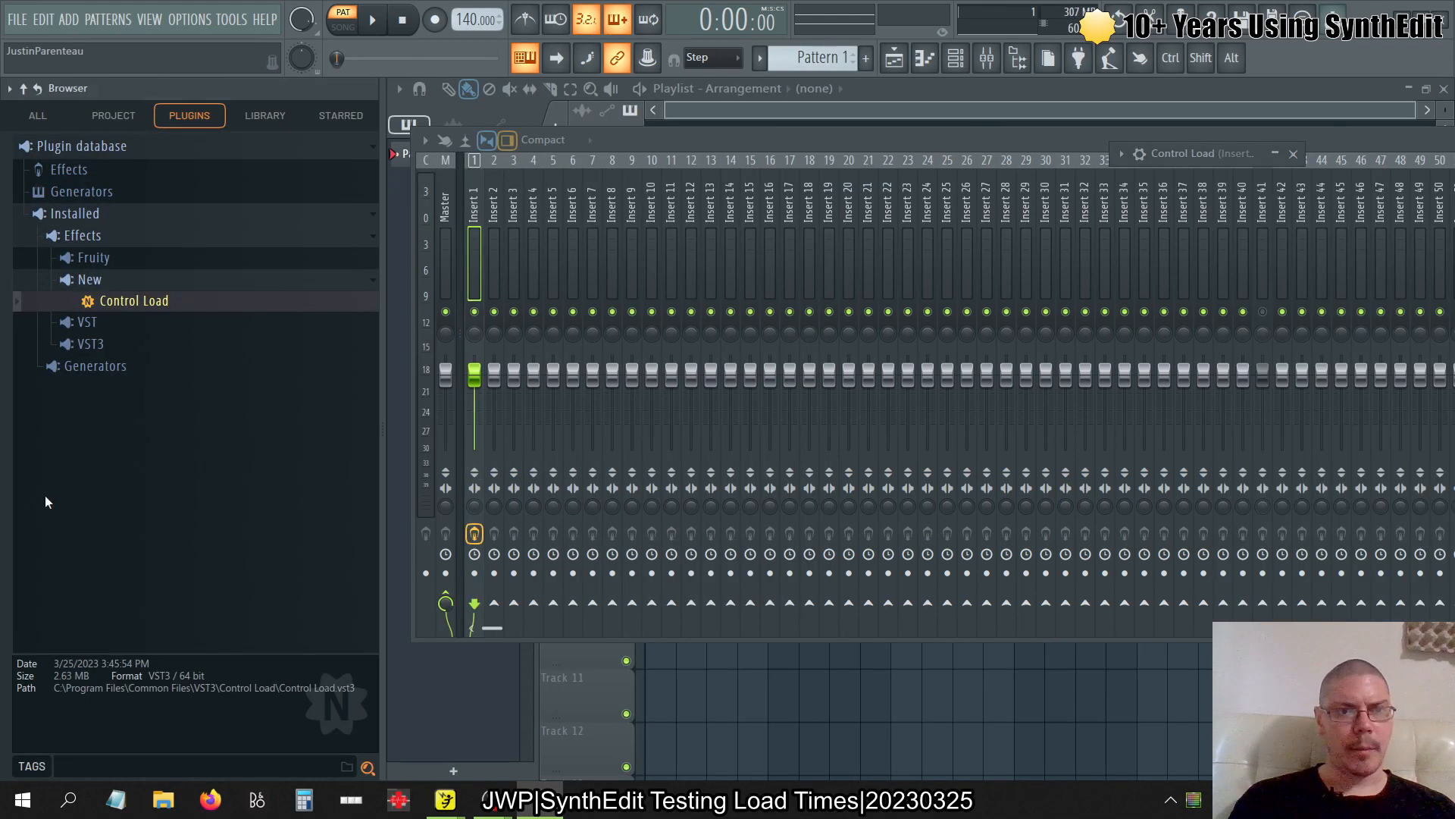
Find Raster Load among the installed VST3 effects and load it onto mixer Insert 1 after Control Load
left_click(121, 341)
scroll(203, 400, "down", 8)
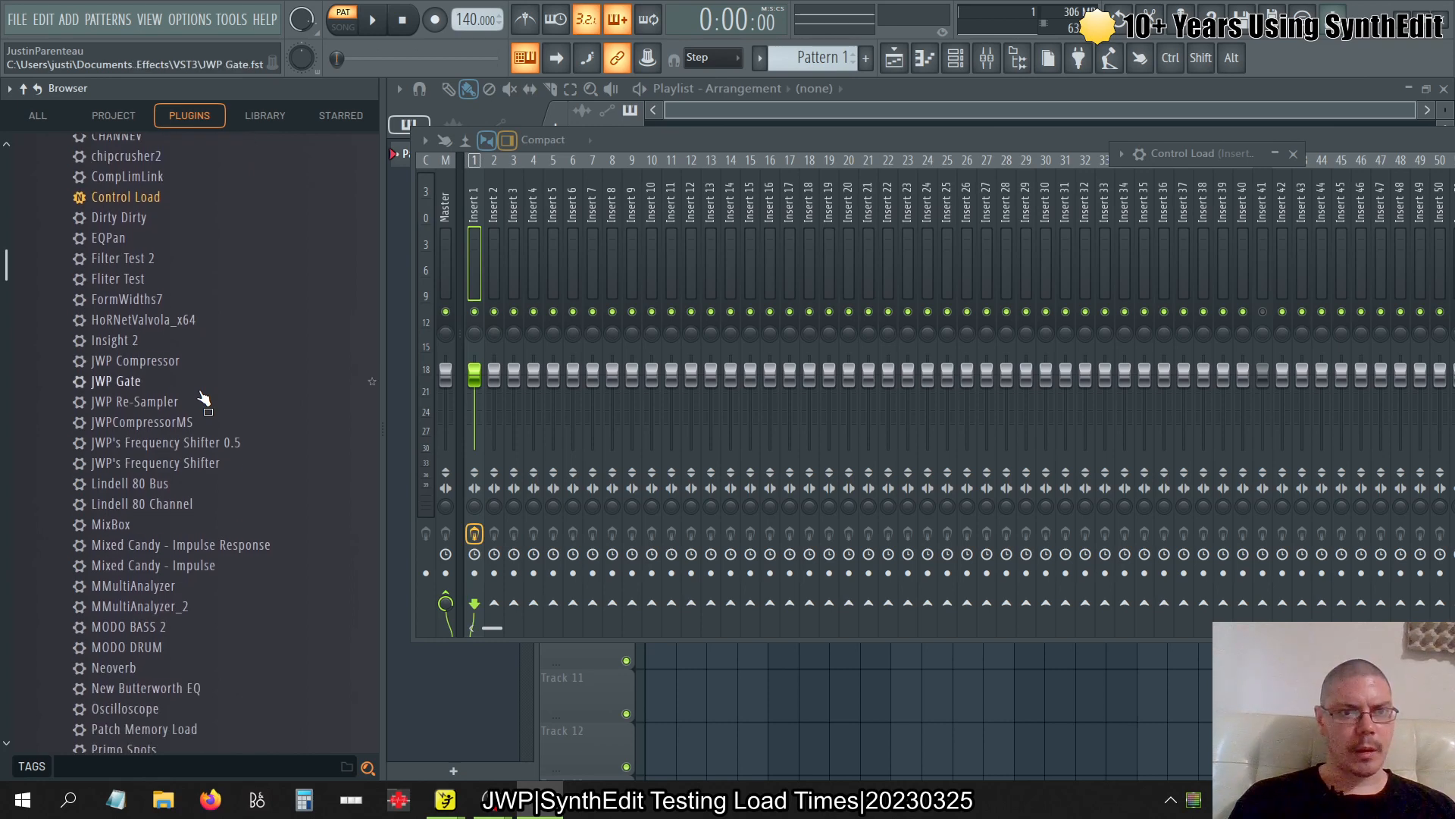
scroll(203, 400, "down", 9)
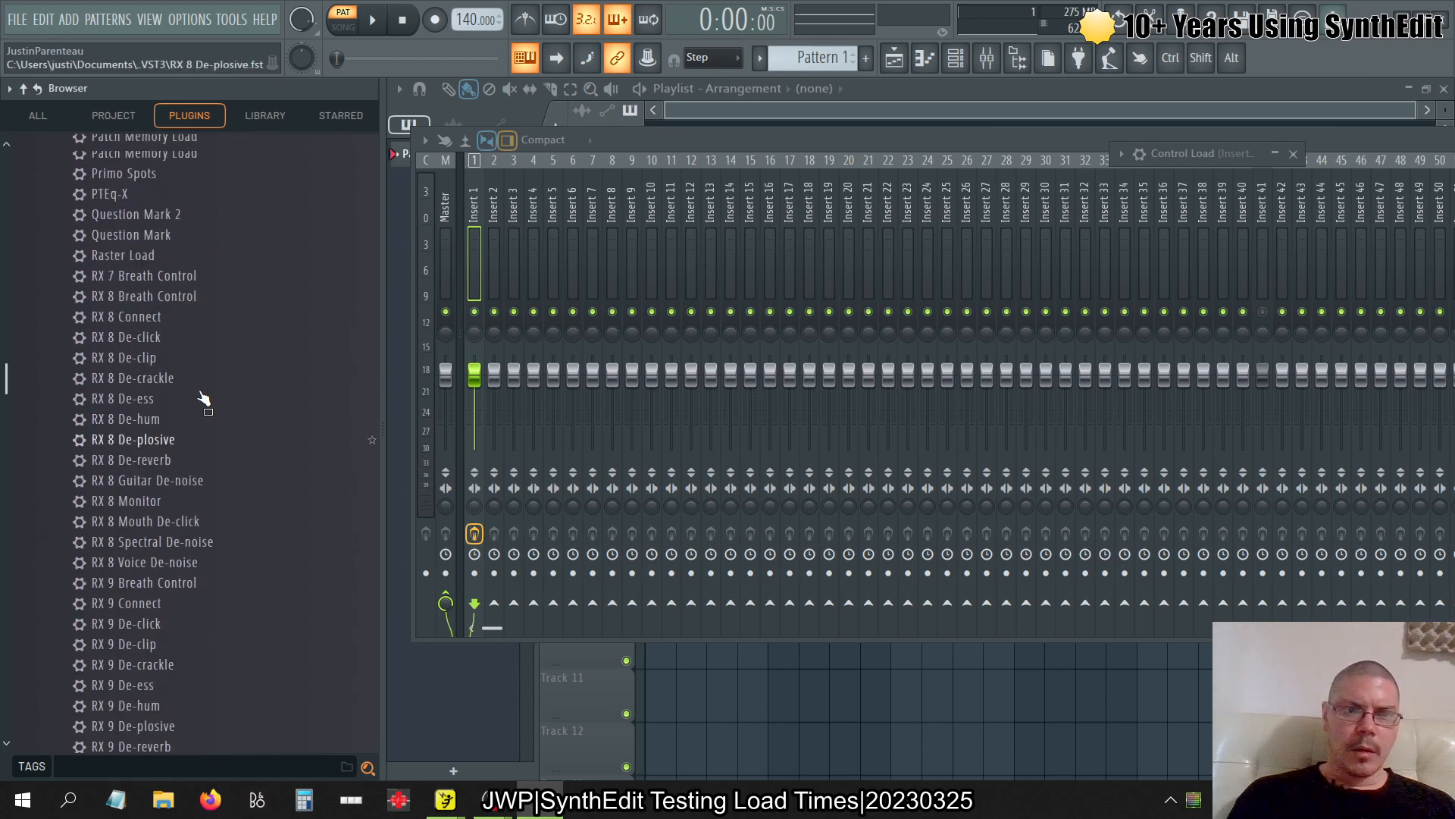
scroll(203, 399, "up", 2)
left_click_drag(156, 334, 100, 203)
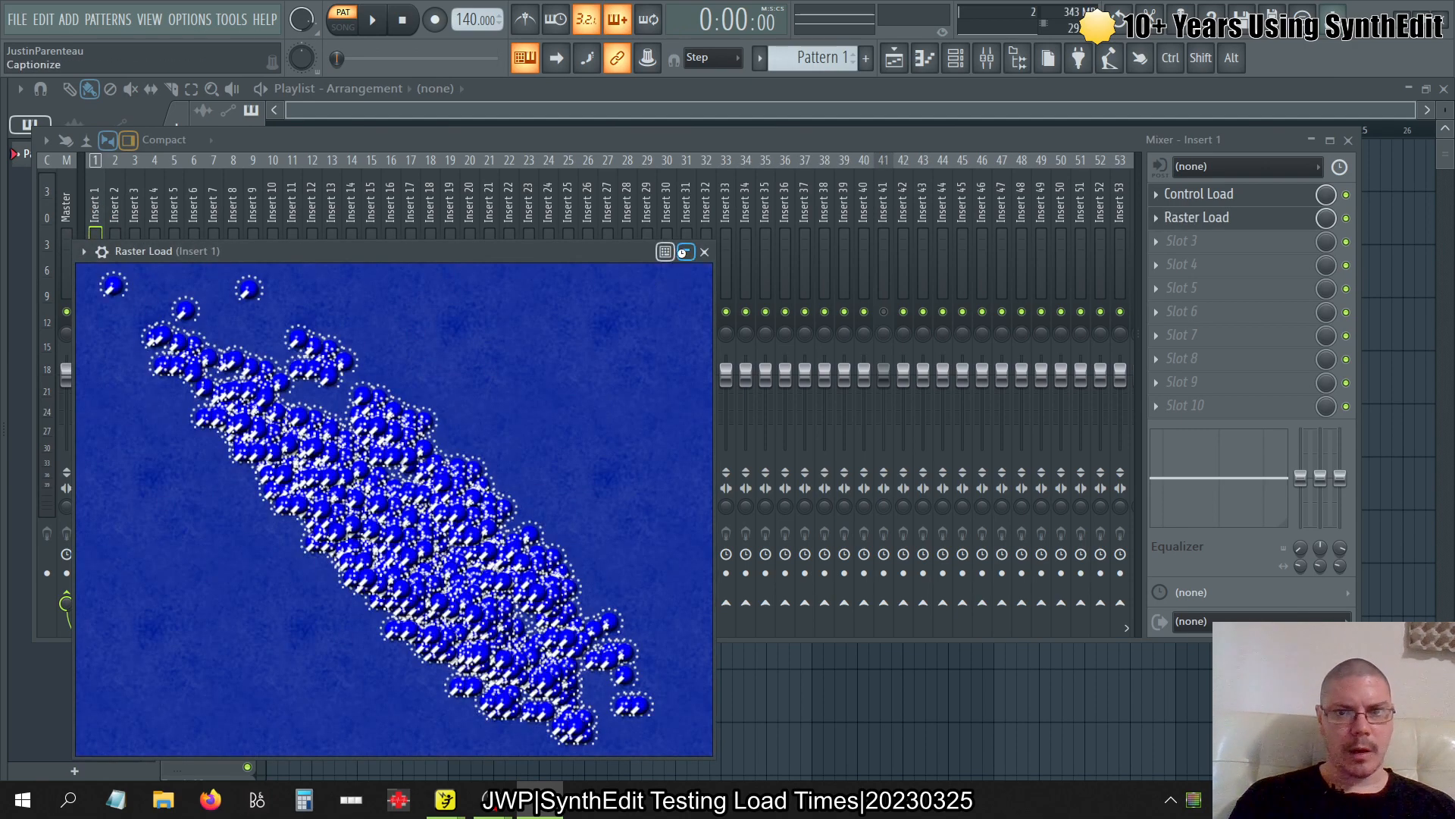
Collapse and expand the Raster Load plugin window several times to check how quickly its interface redraws
left_click(686, 253)
left_click(687, 253)
left_click(688, 253)
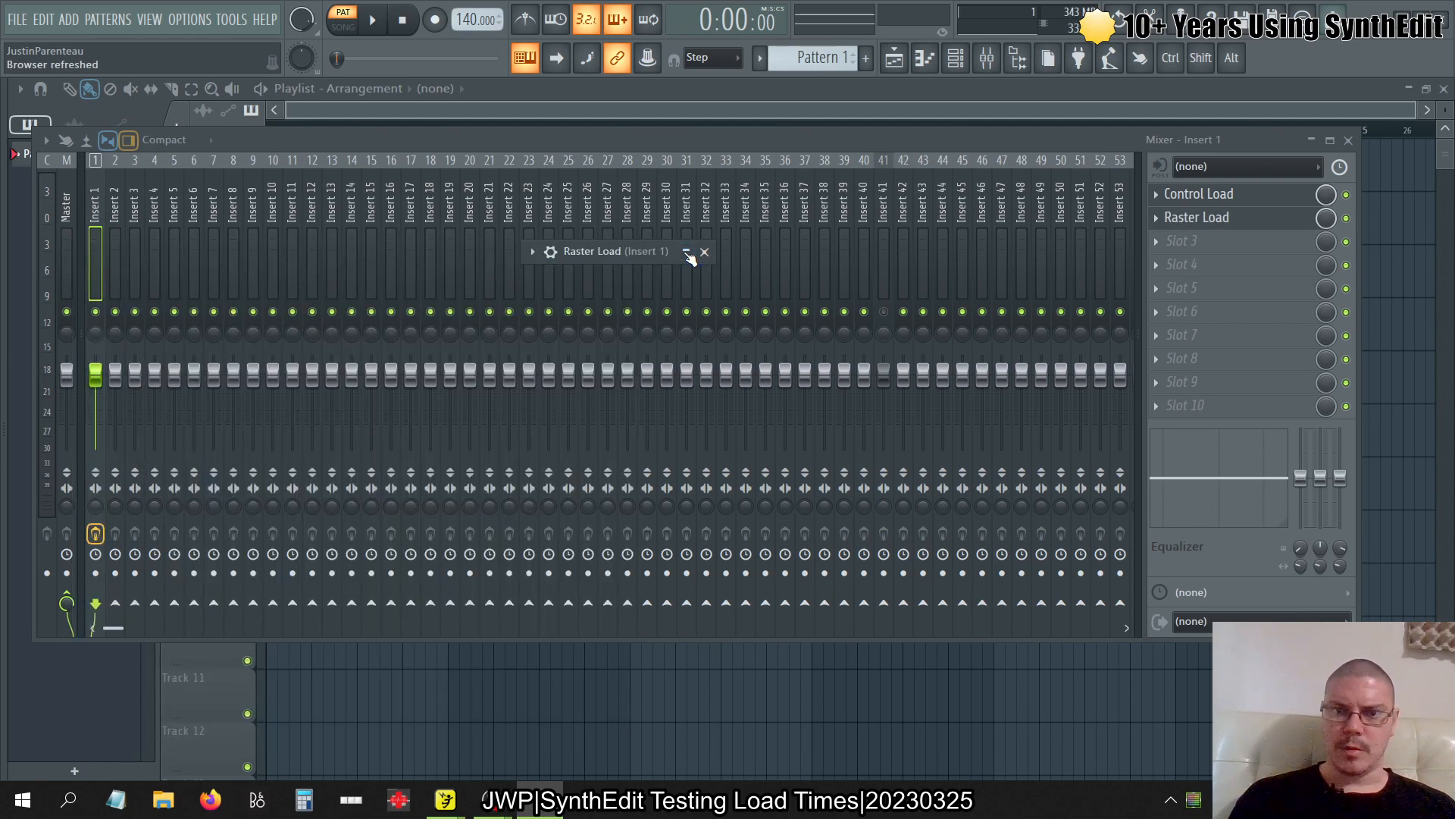
left_click(687, 254)
Bring up Control Load from its Insert 1 effect slot and toggle its window to compare its redraw speed
left_click(1238, 201)
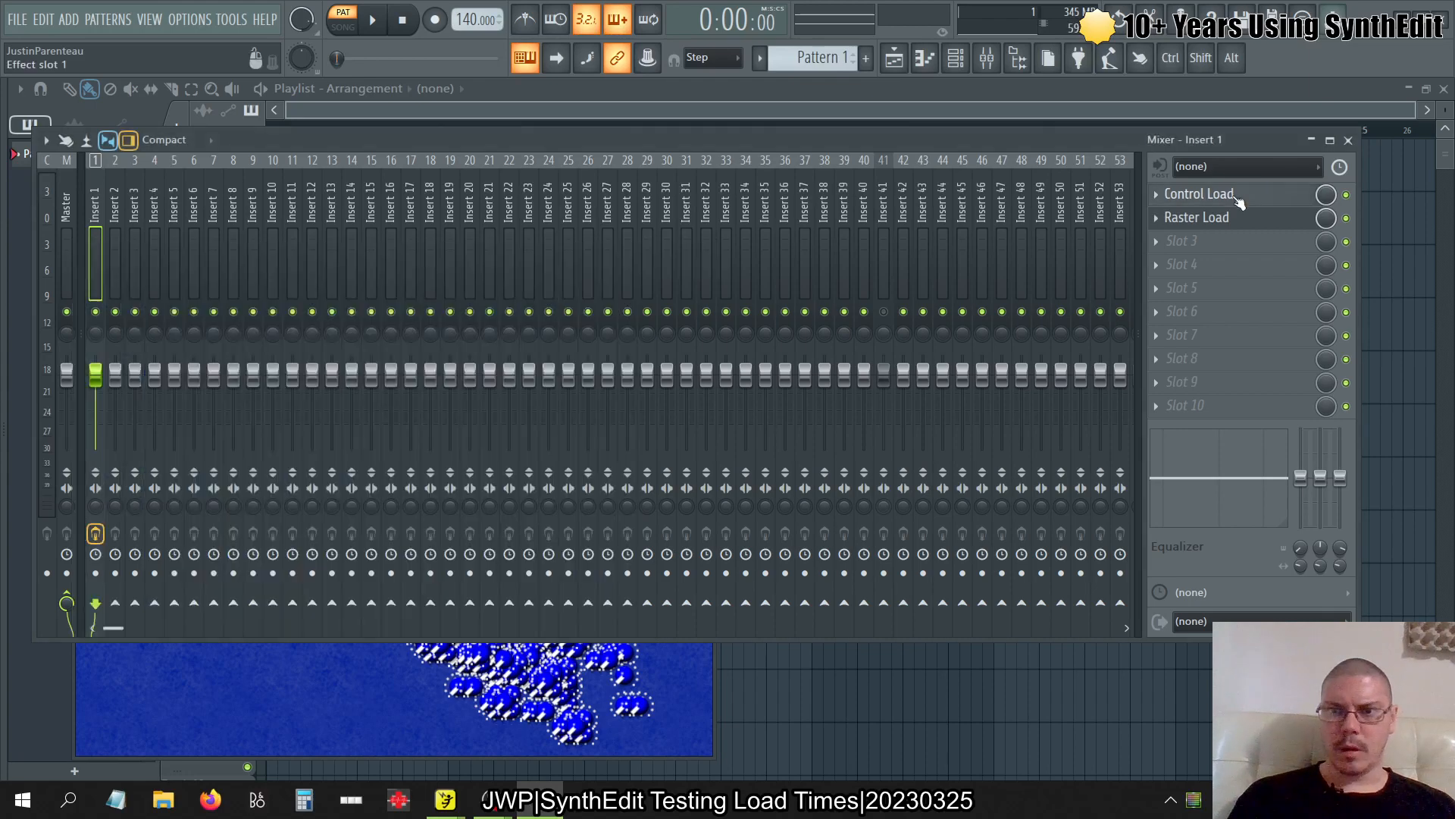
left_click(1237, 202)
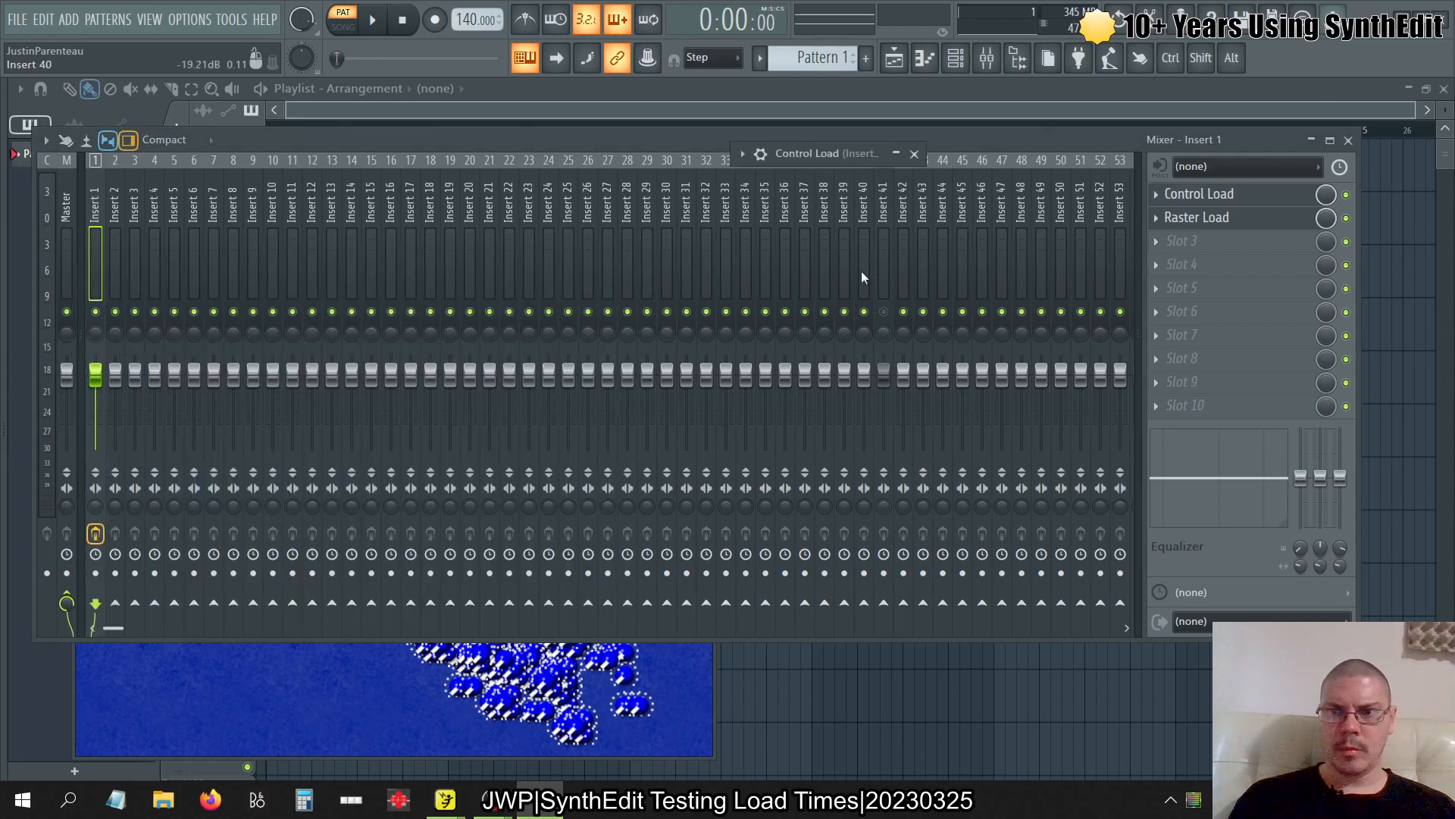
left_click(897, 153)
left_click(897, 159)
left_click(897, 159)
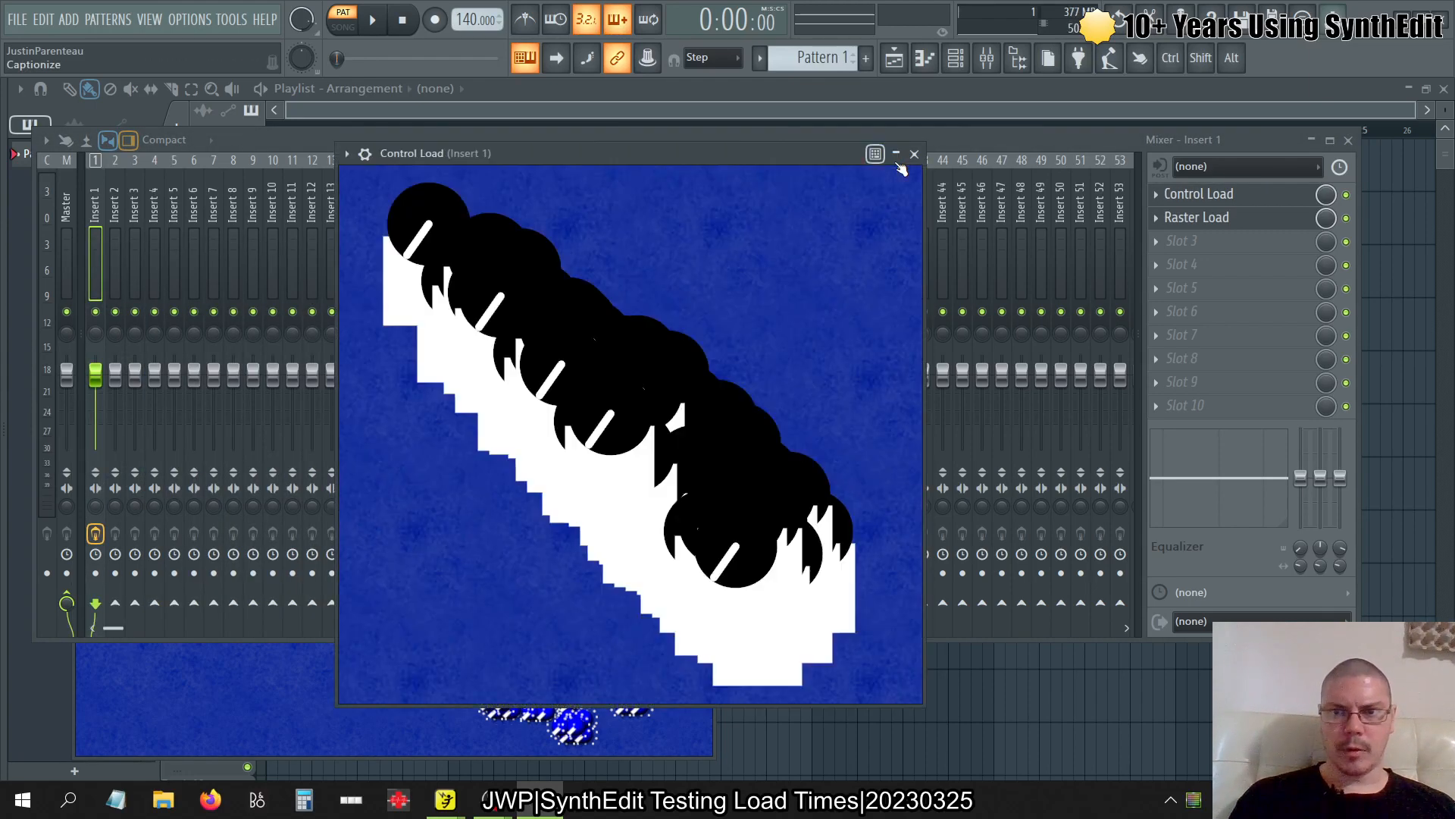
Return to the mixer and load the Default mixer track state on Insert 1 to clear its plugins
left_click(1025, 137)
key("alt+Tab")
key("alt+Tab")
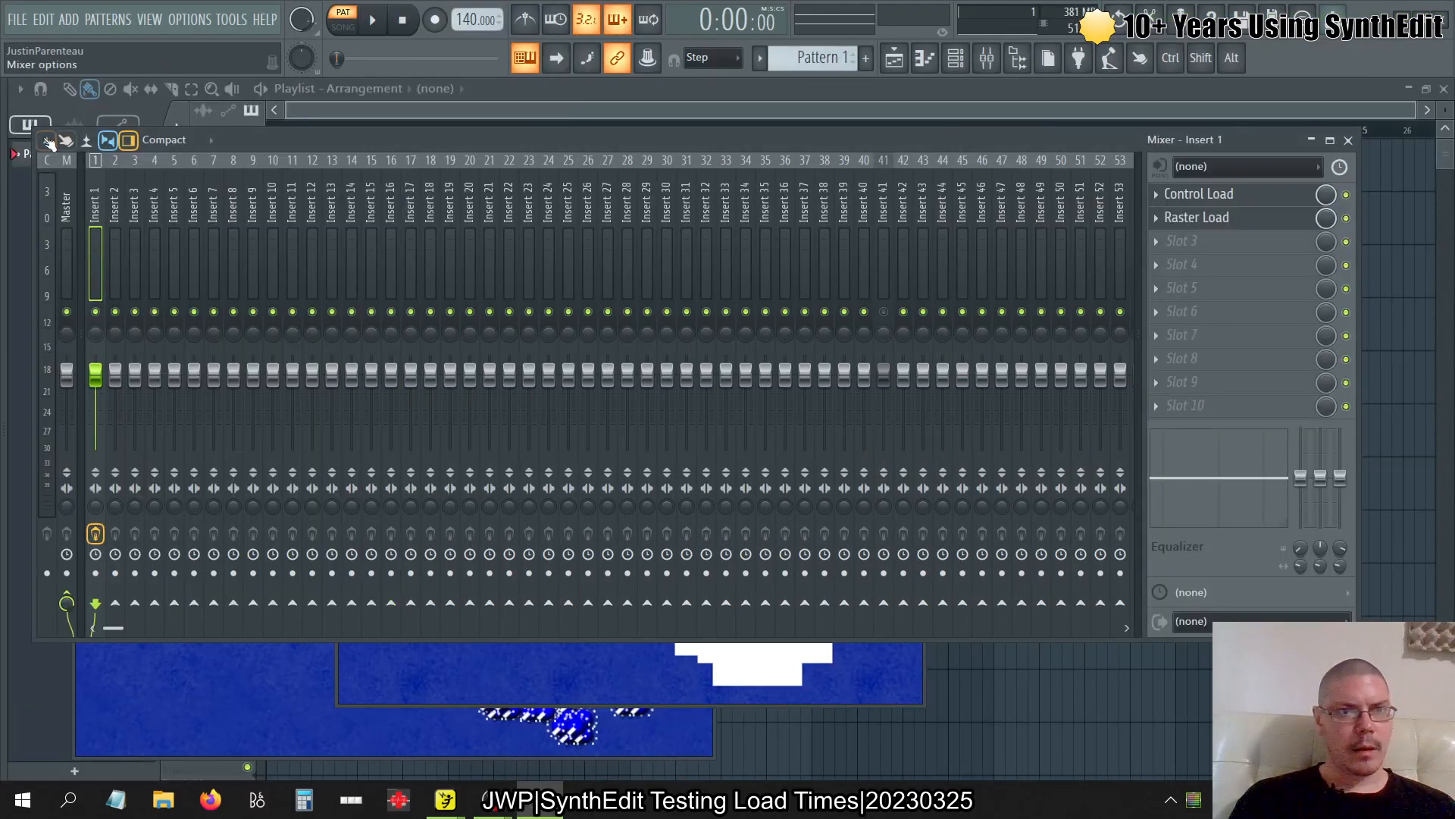
left_click(44, 140)
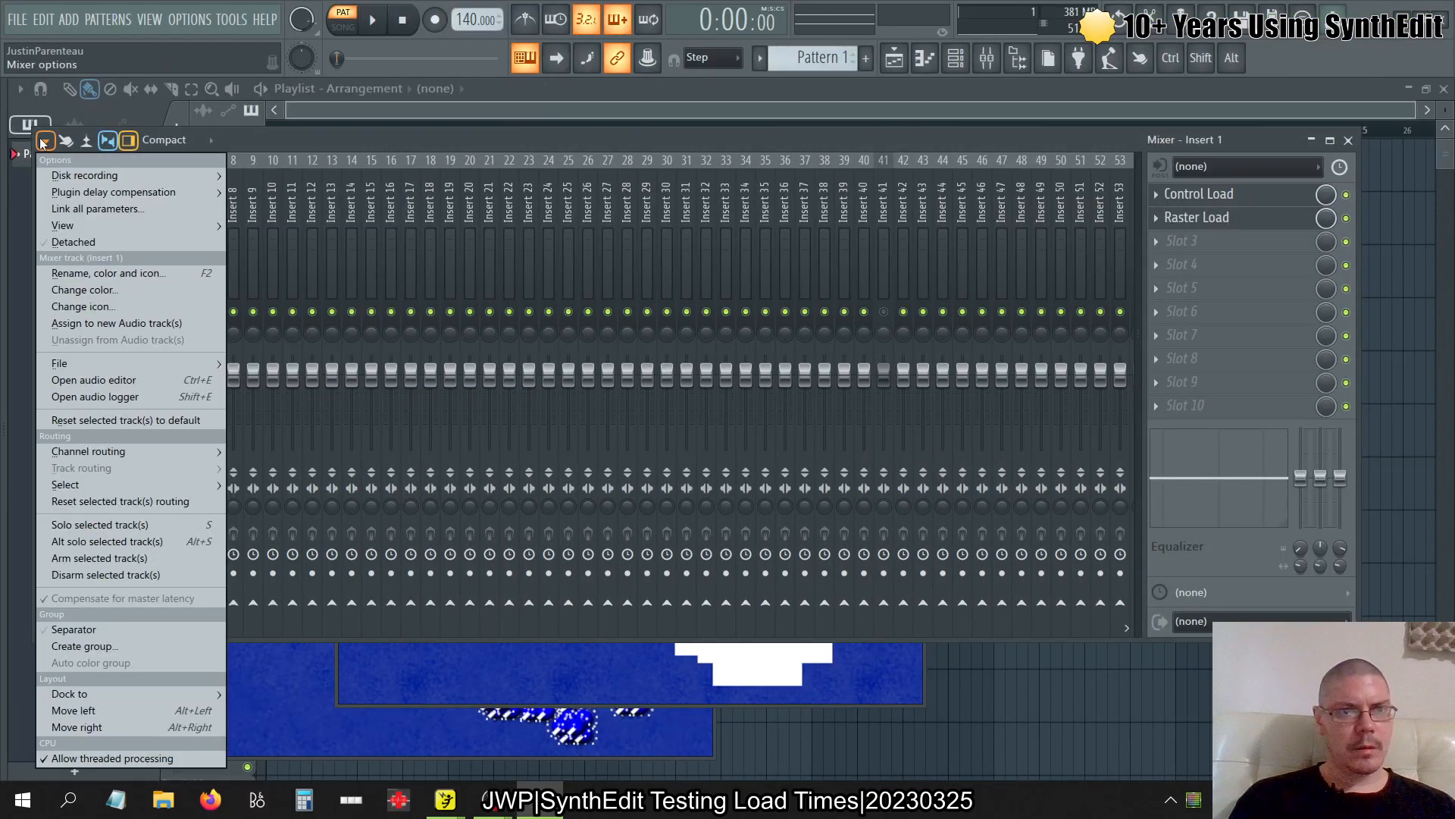
mouse_move(114, 362)
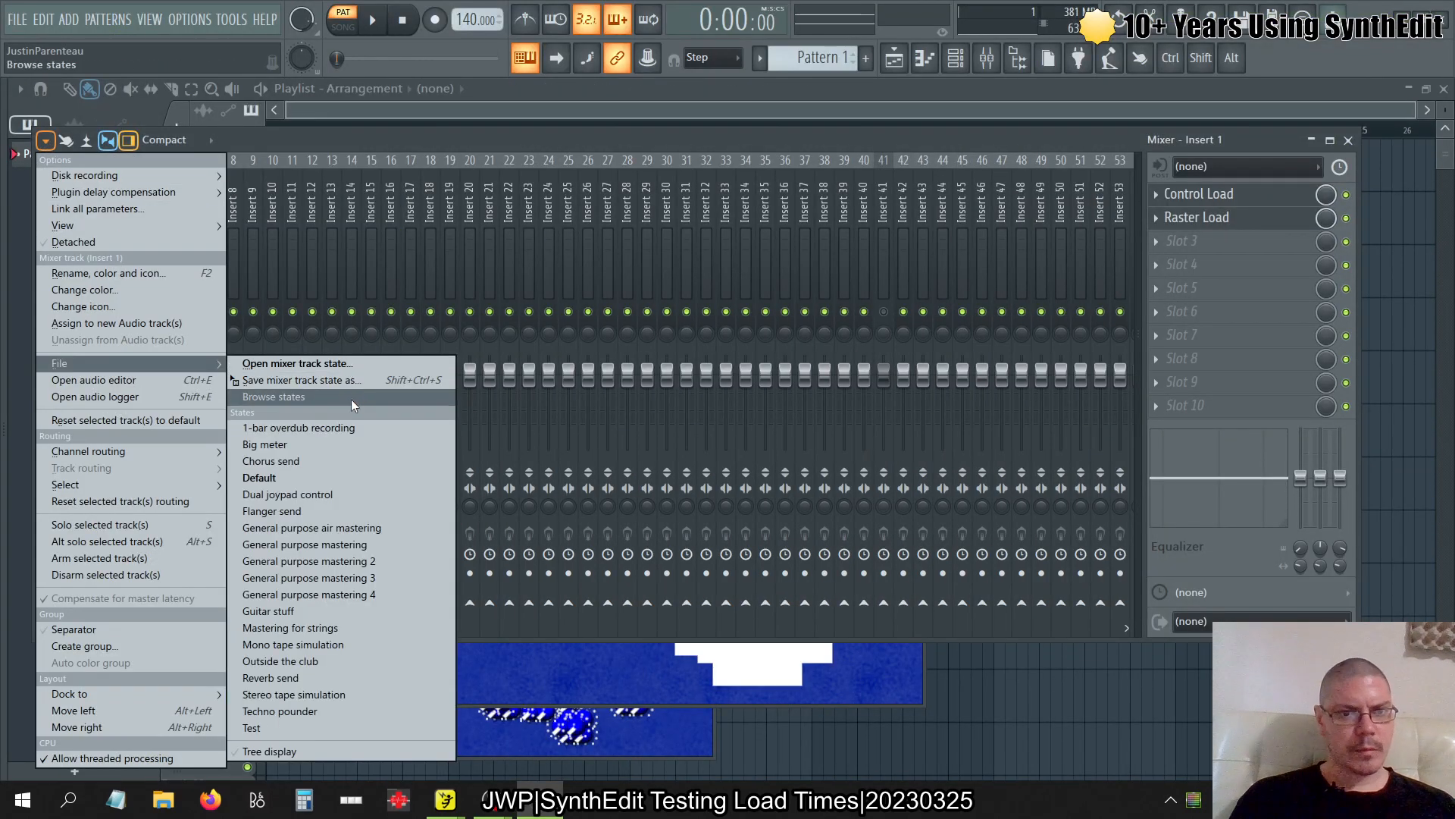
left_click(321, 480)
Switch to the Vector Load project in SynthEdit and duplicate the last two columns of knob containers three times, placing the copies in adjacent columns
key("alt+Tab")
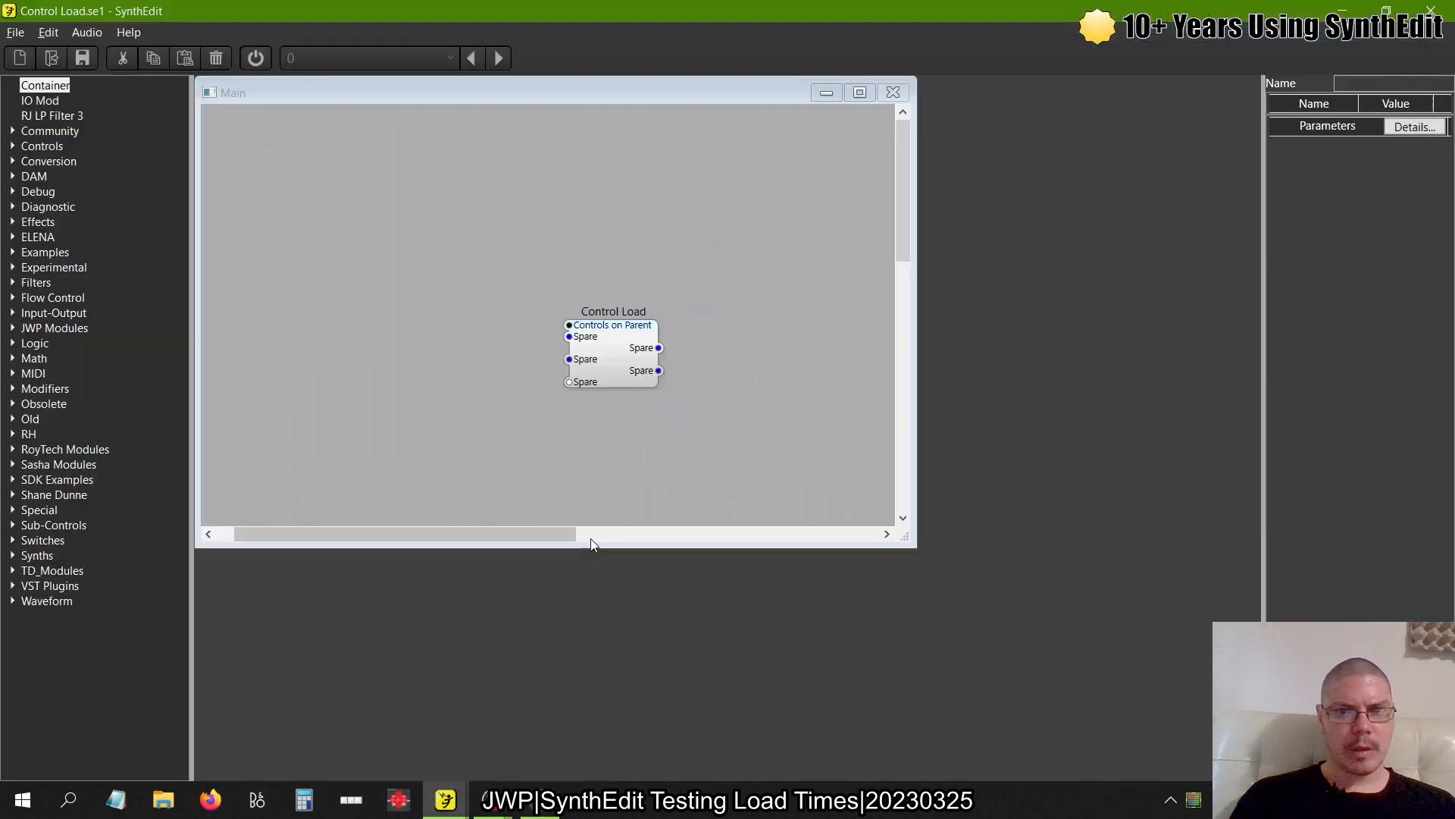
key("alt+Tab")
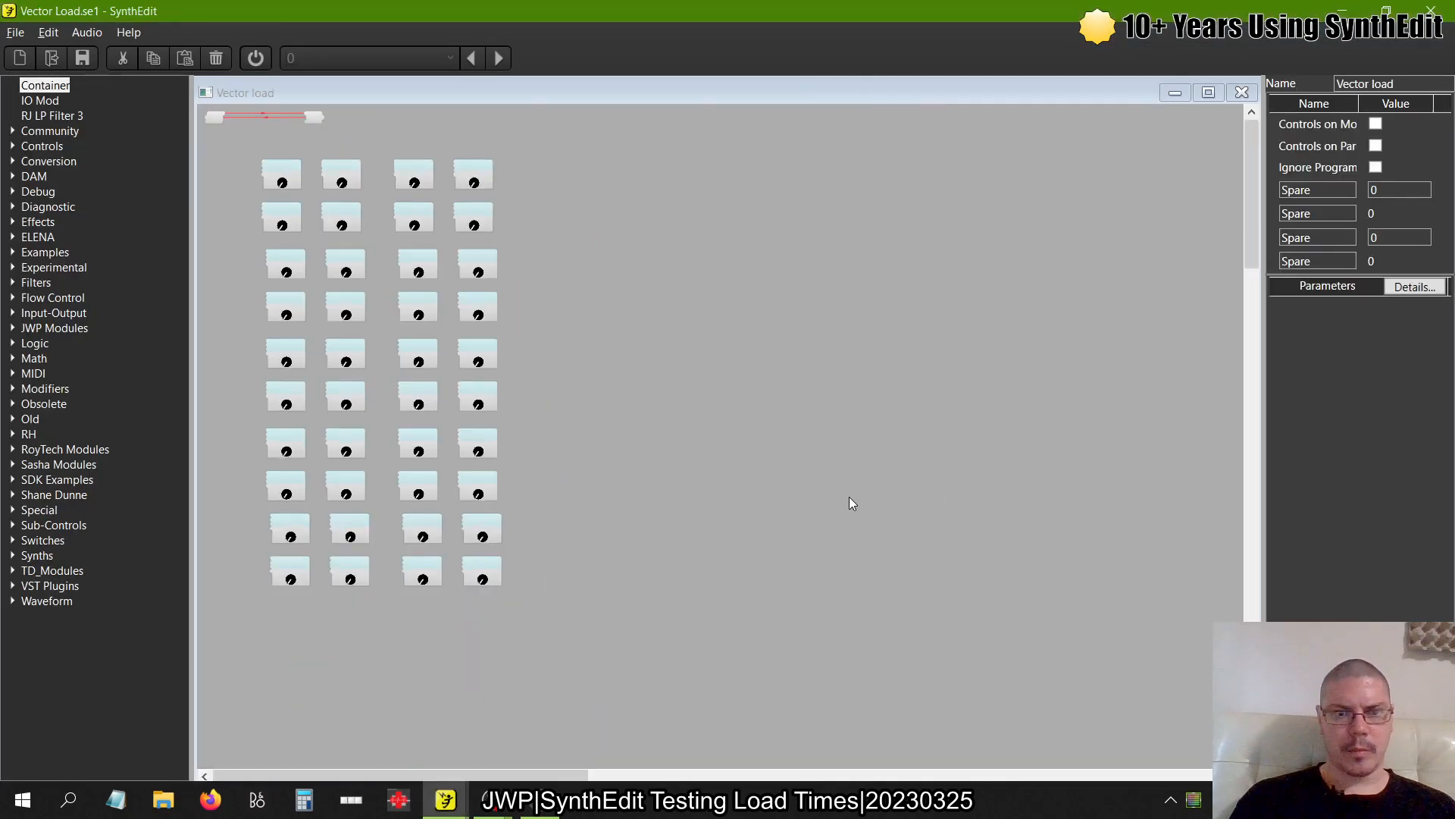
left_click_drag(576, 657, 380, 131)
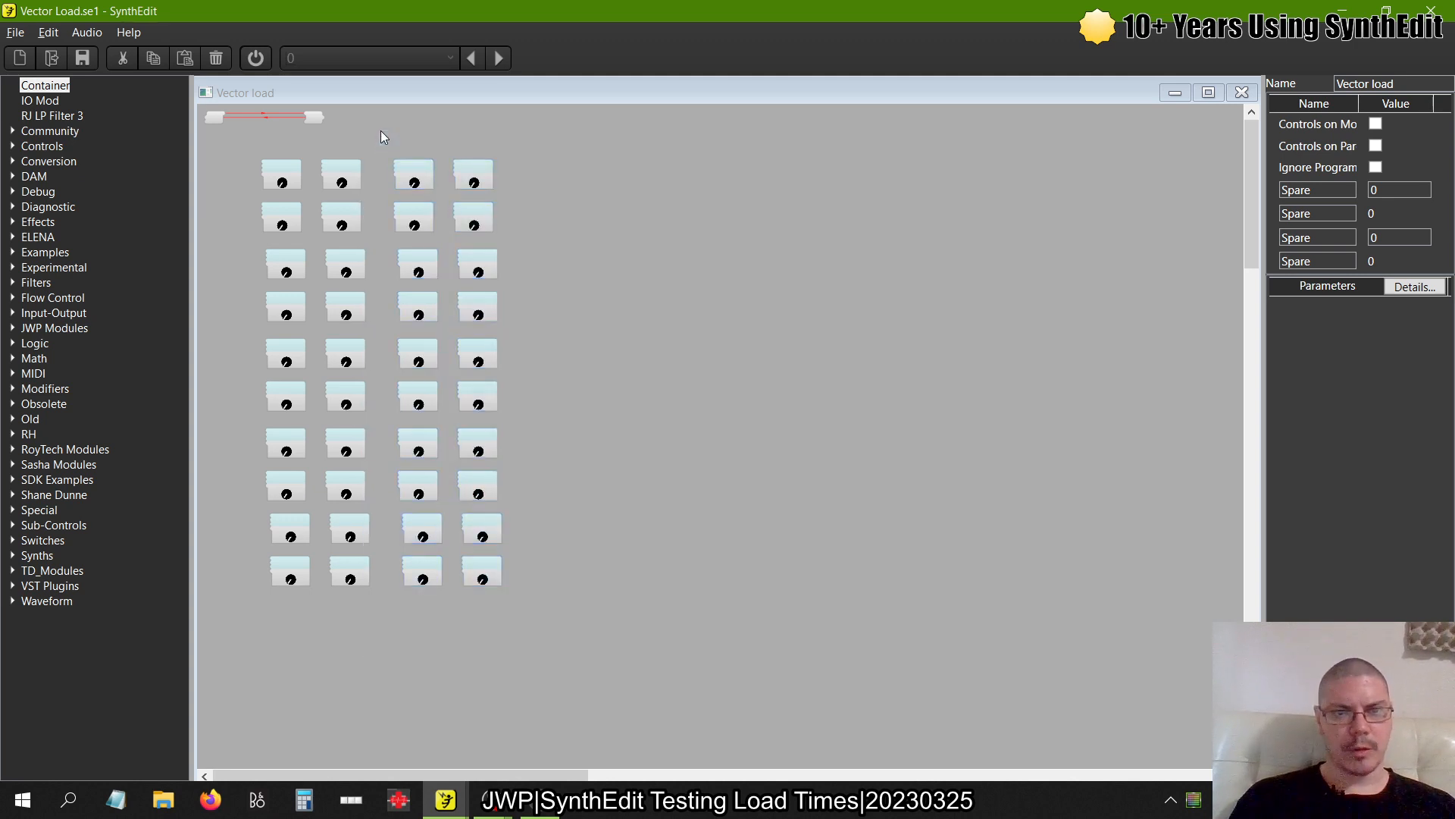
key("ctrl+c")
key("ctrl+v")
left_click_drag(497, 168, 599, 173)
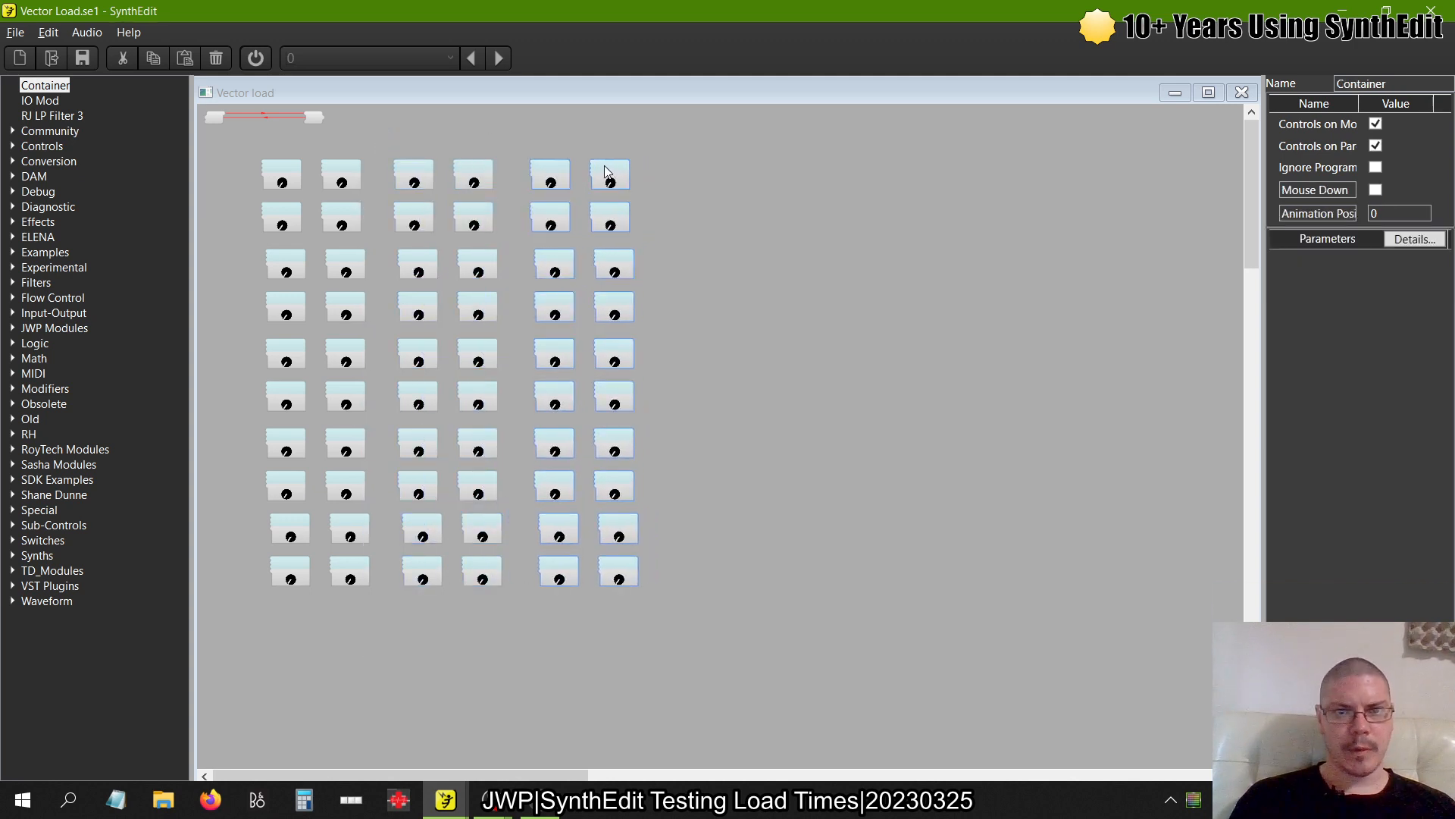
key("ctrl+v")
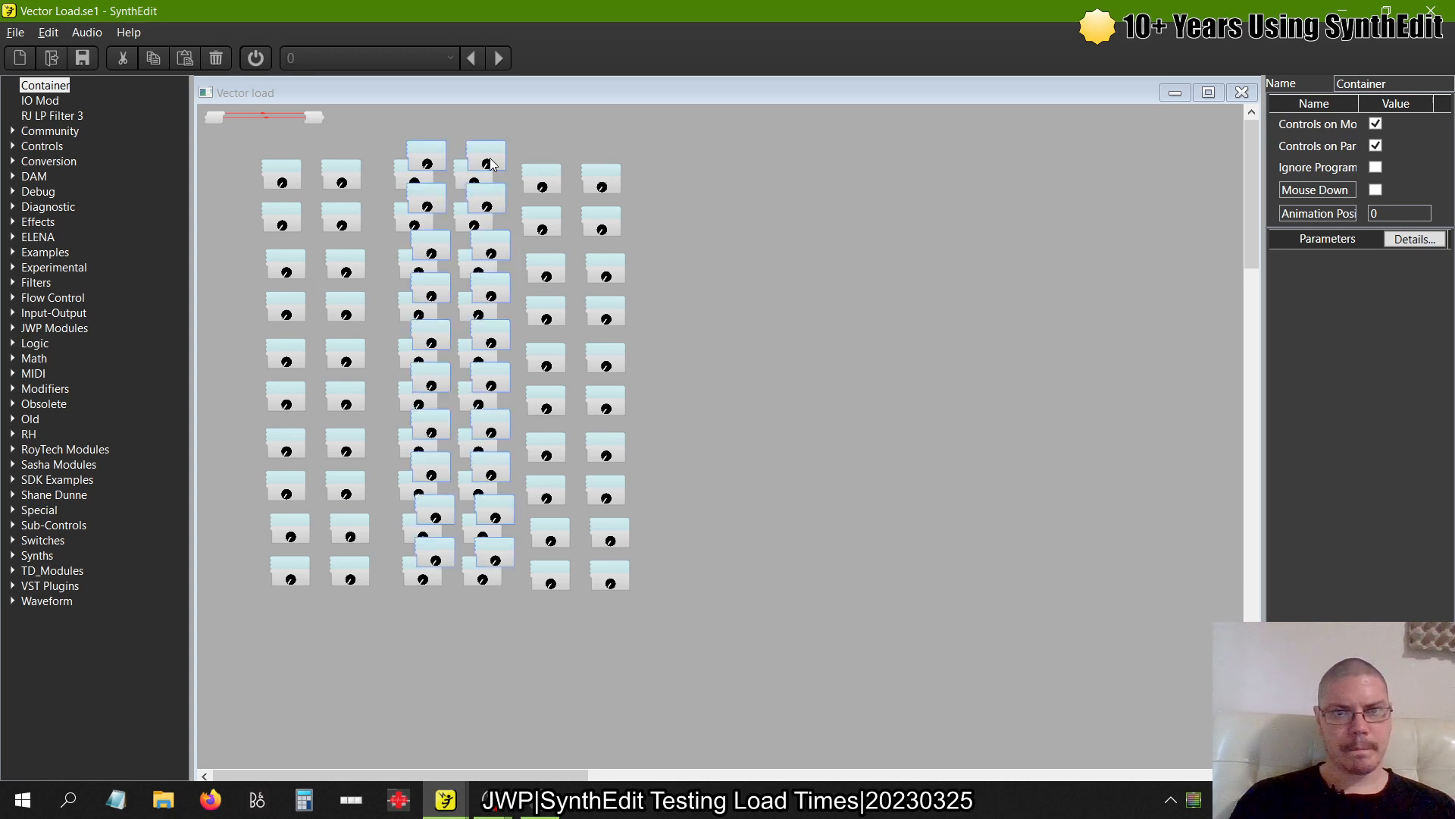
left_click_drag(491, 164, 731, 187)
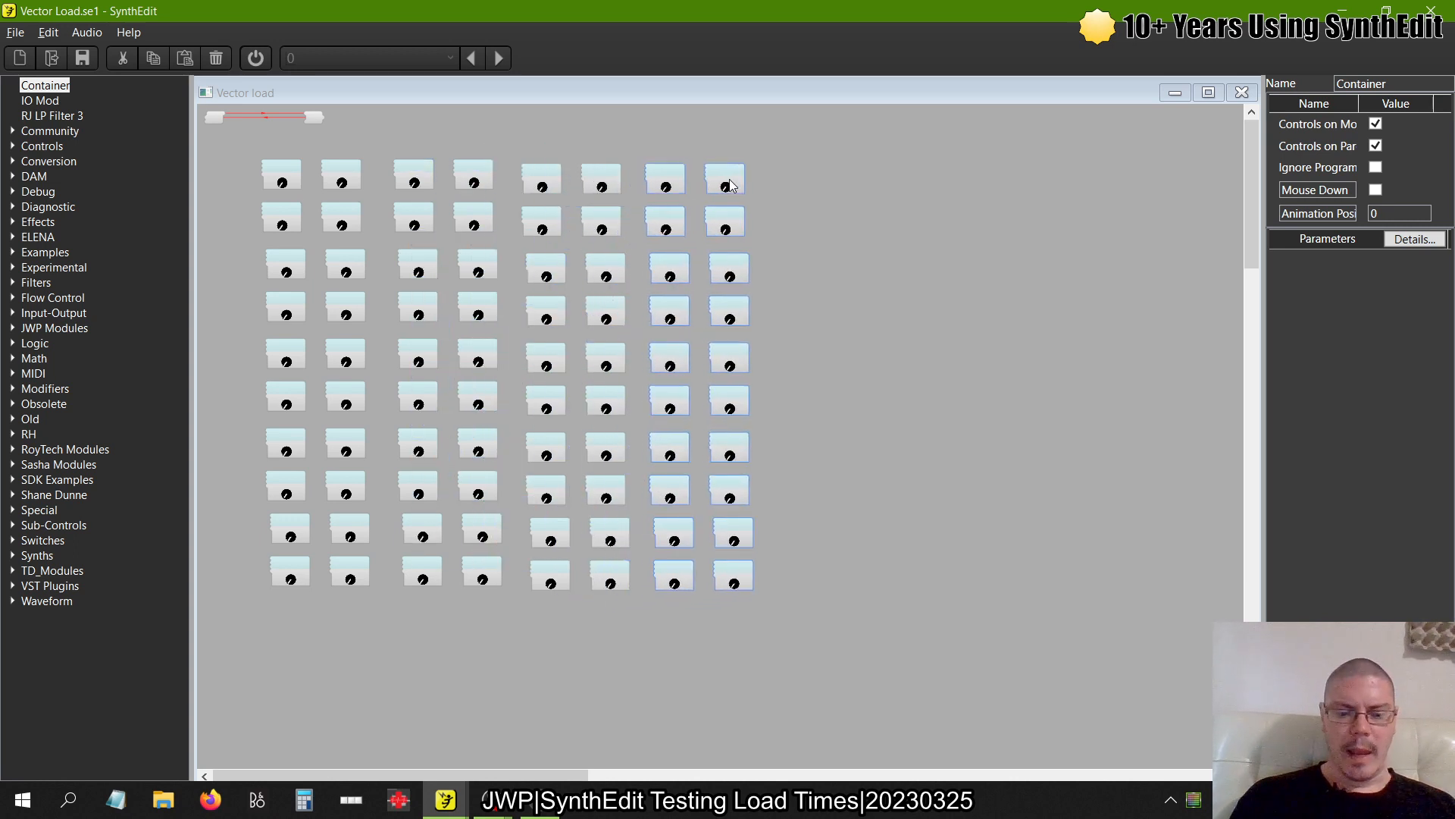
key("ctrl+v")
left_click_drag(508, 163, 849, 176)
Open the recent project Primo Spots-b3.se1 in a separate SynthEdit window and return to the Vector Load project
right_click(446, 800)
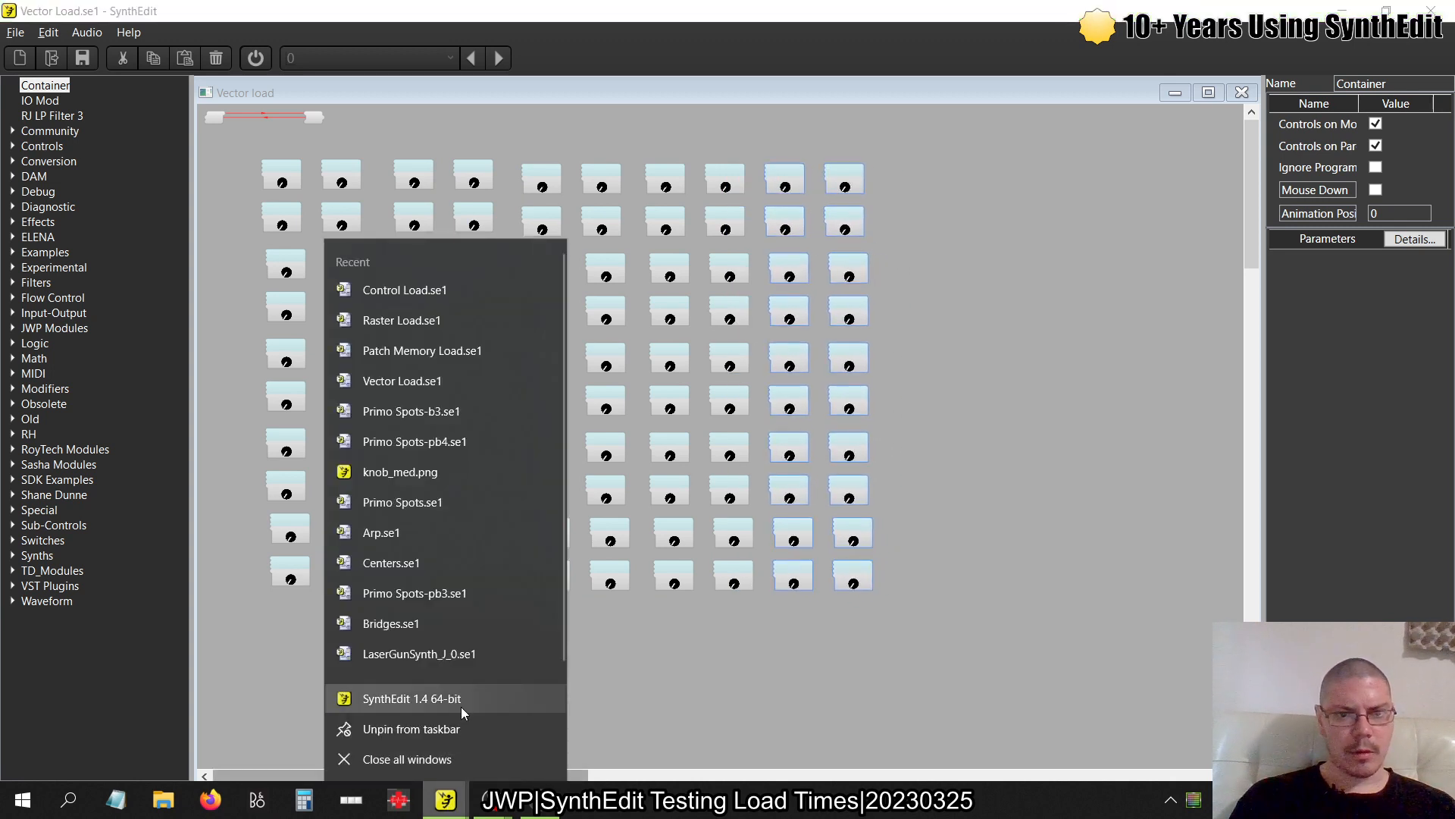
left_click(437, 416)
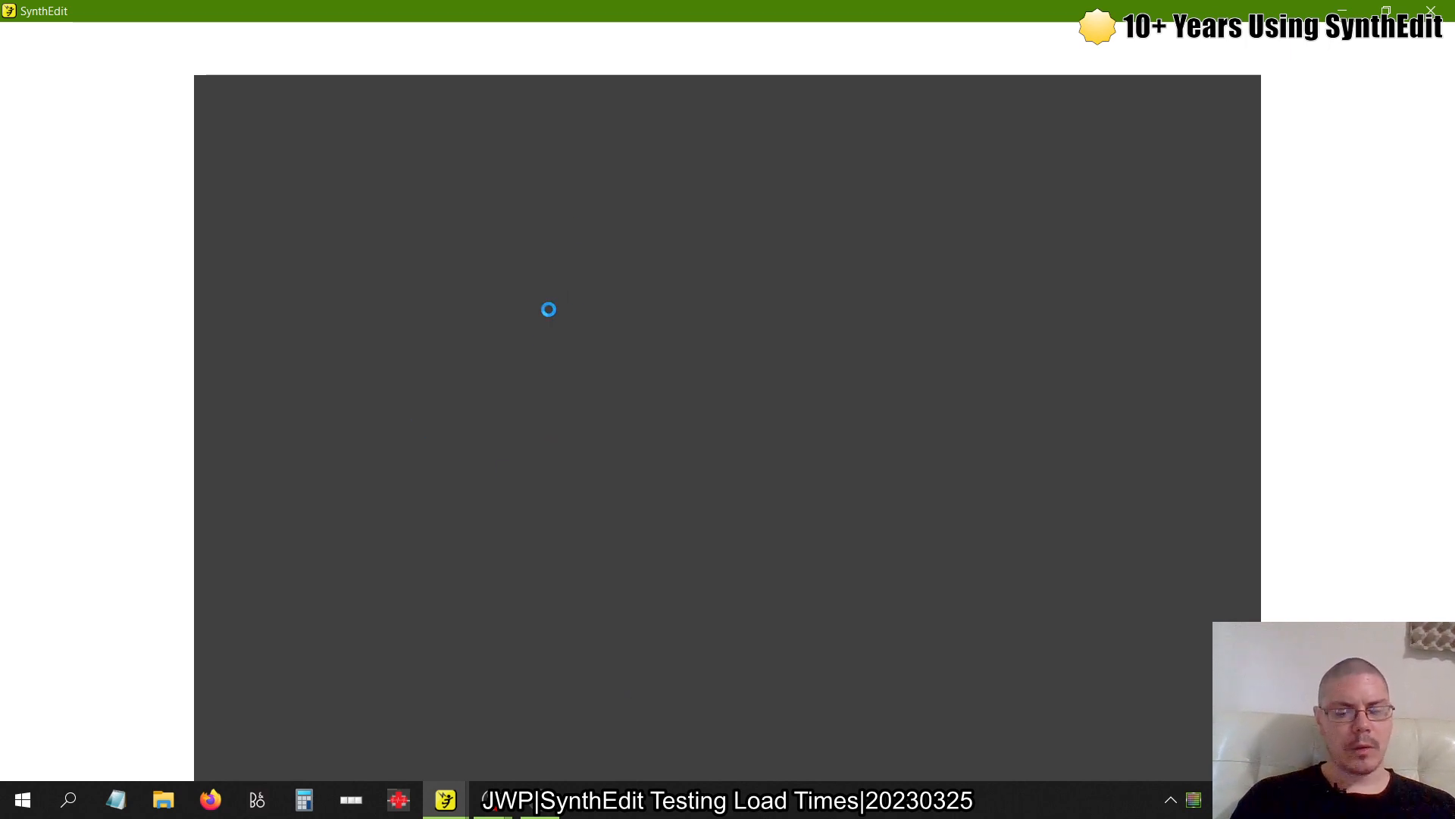
key("alt+Tab")
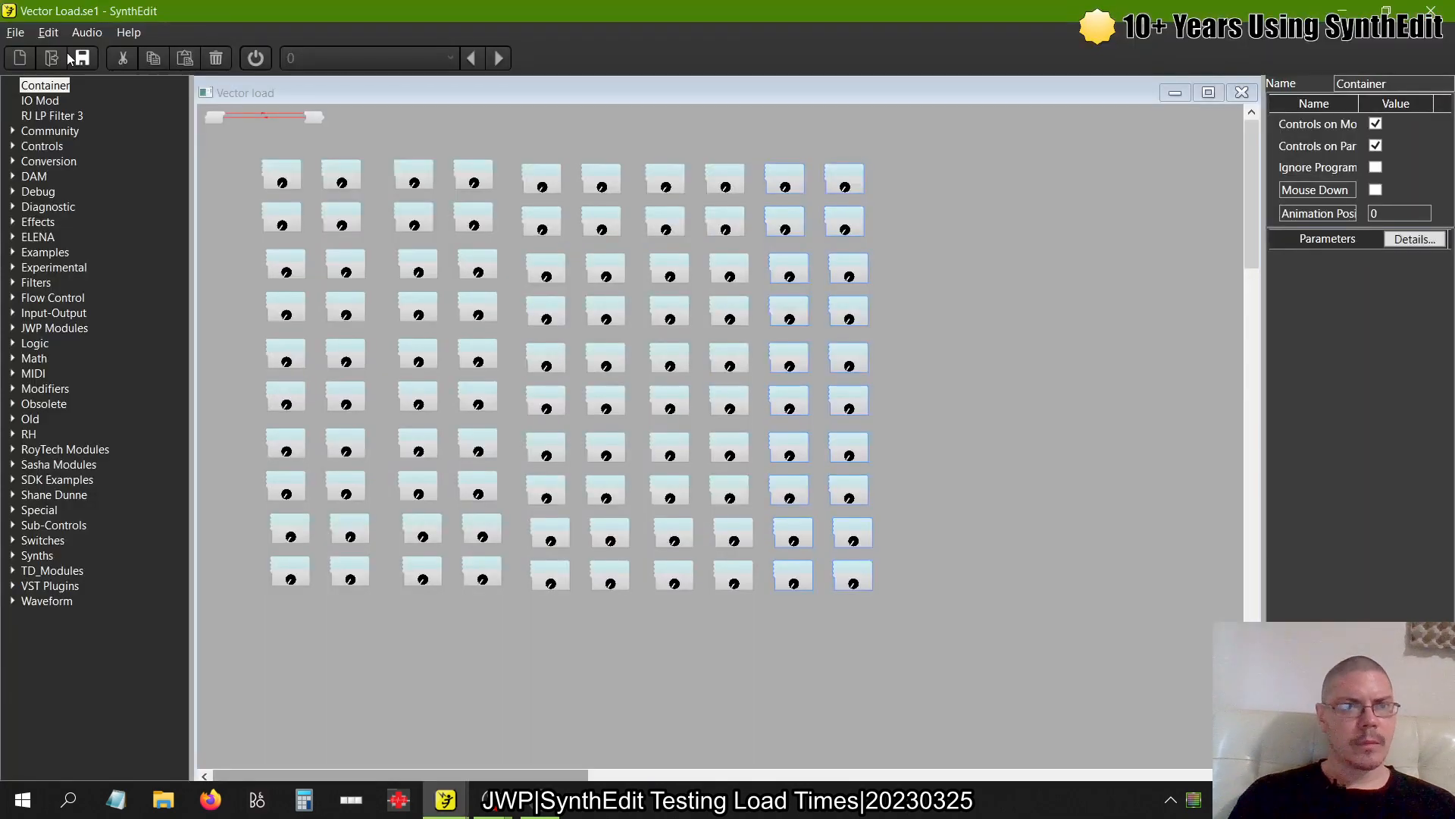
left_click(15, 32)
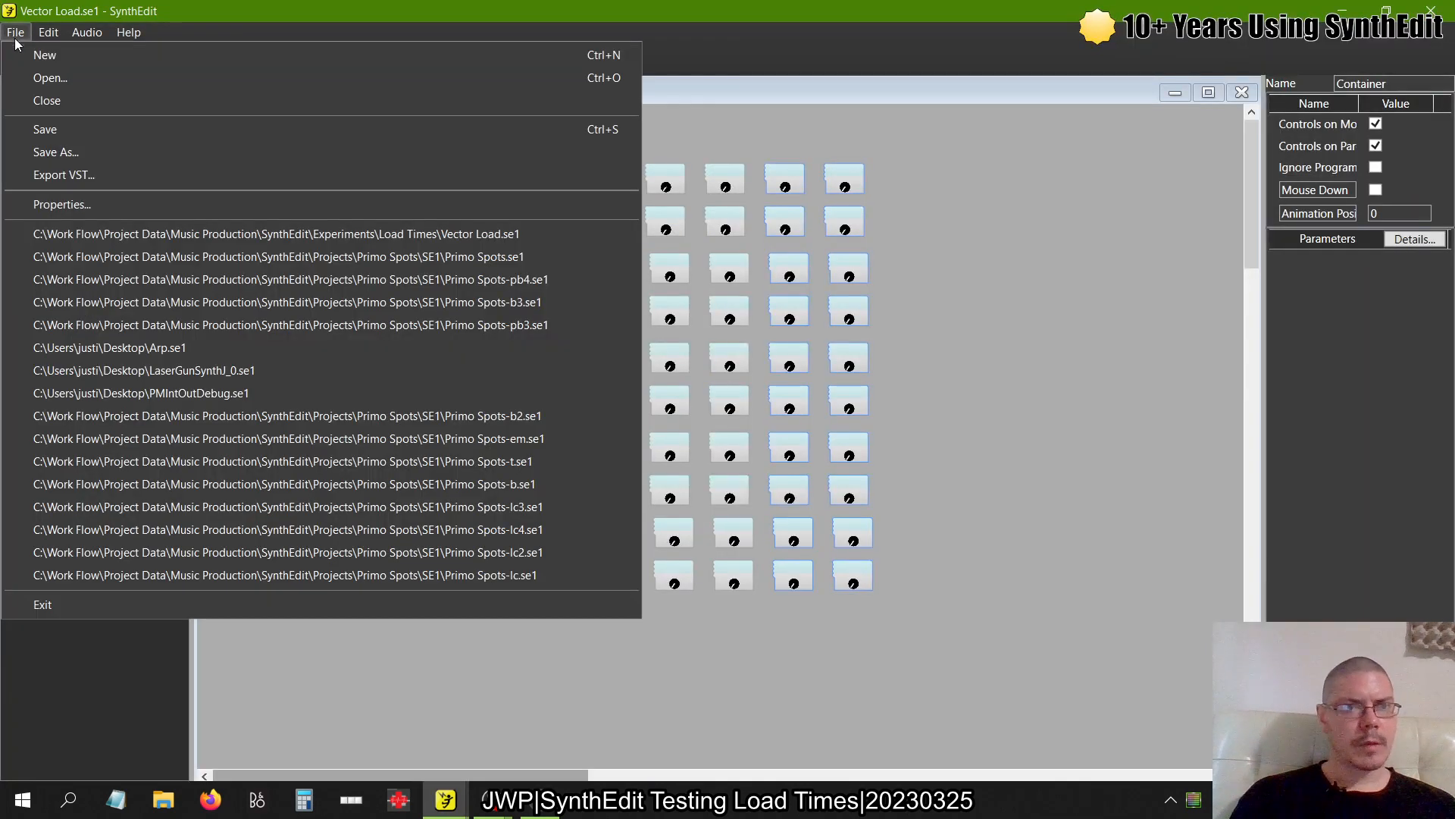
left_click(71, 180)
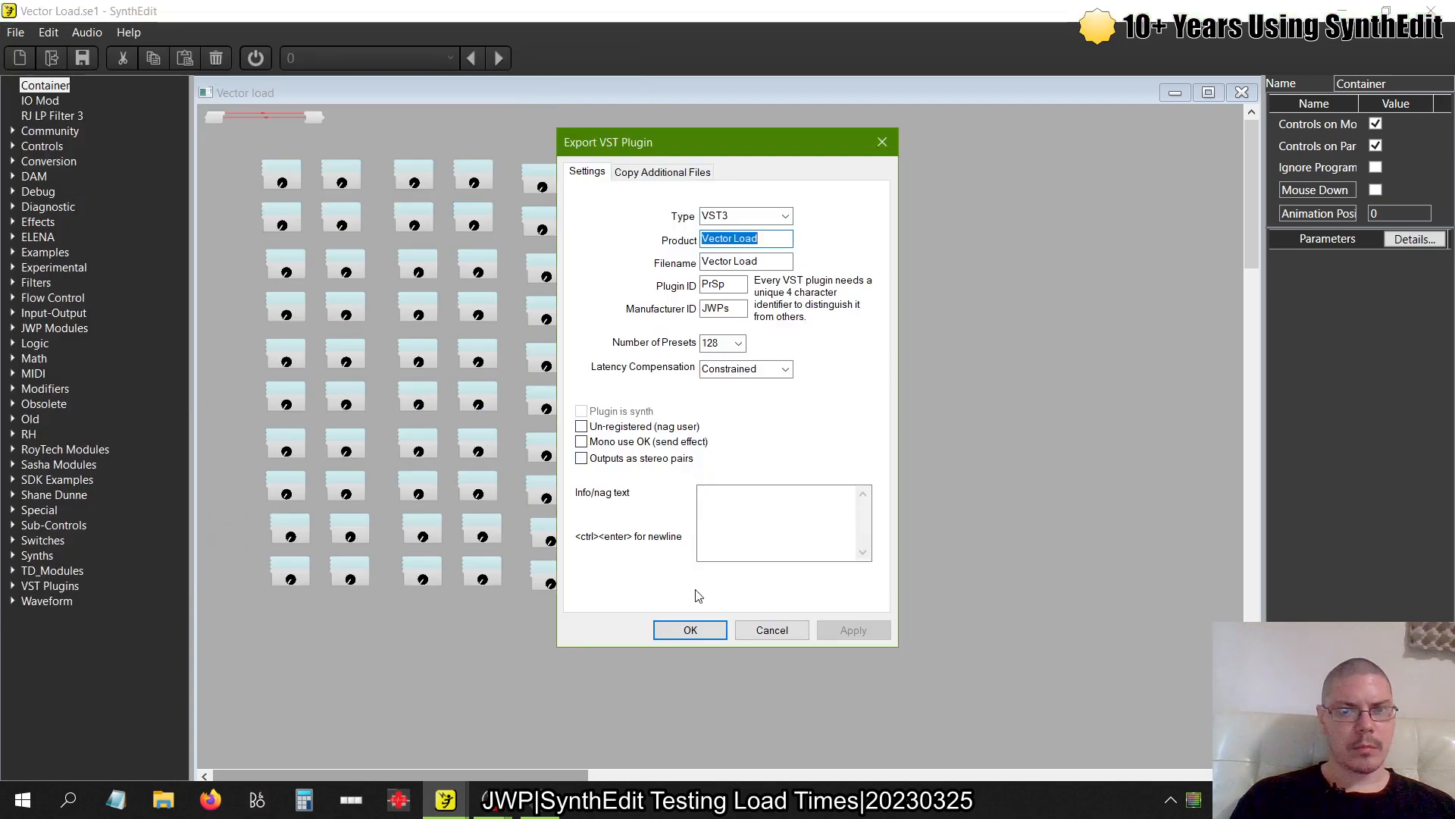
left_click(629, 458)
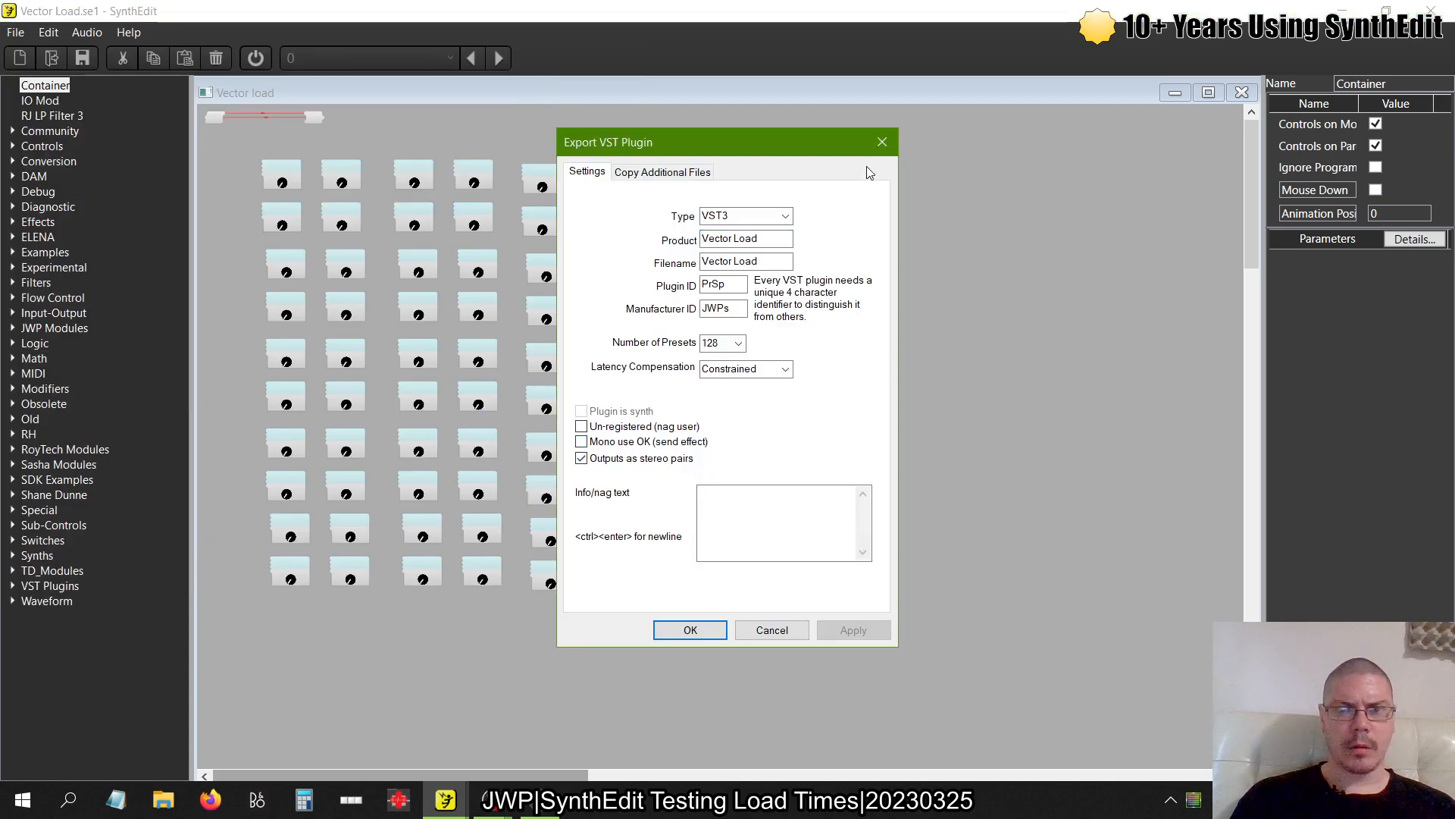
left_click(882, 142)
Inspect the modules inside one of the knob containers, close the container windows, and keep the Vector Load project open
scroll(322, 267, "up", 2)
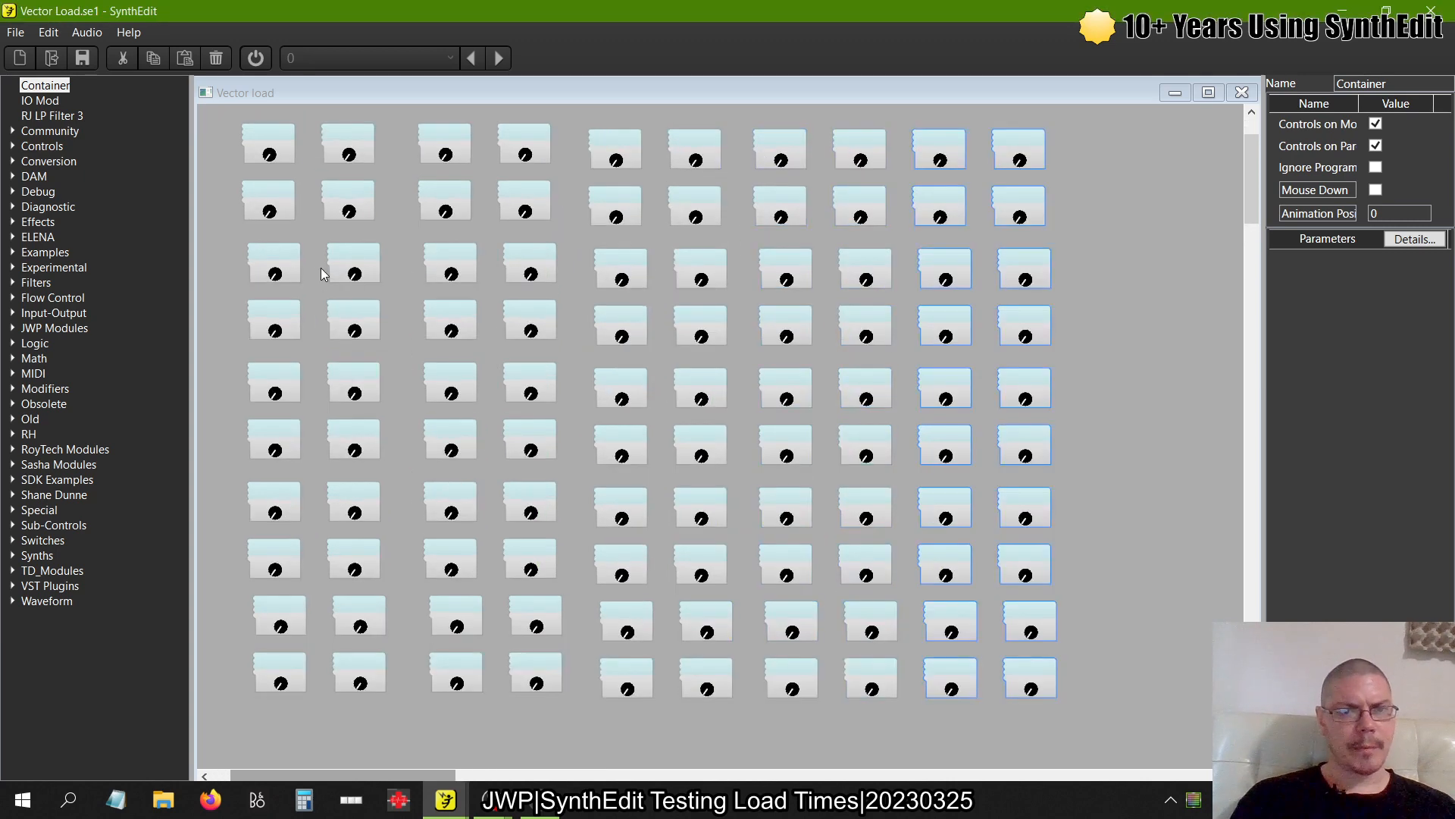
double_click(363, 253)
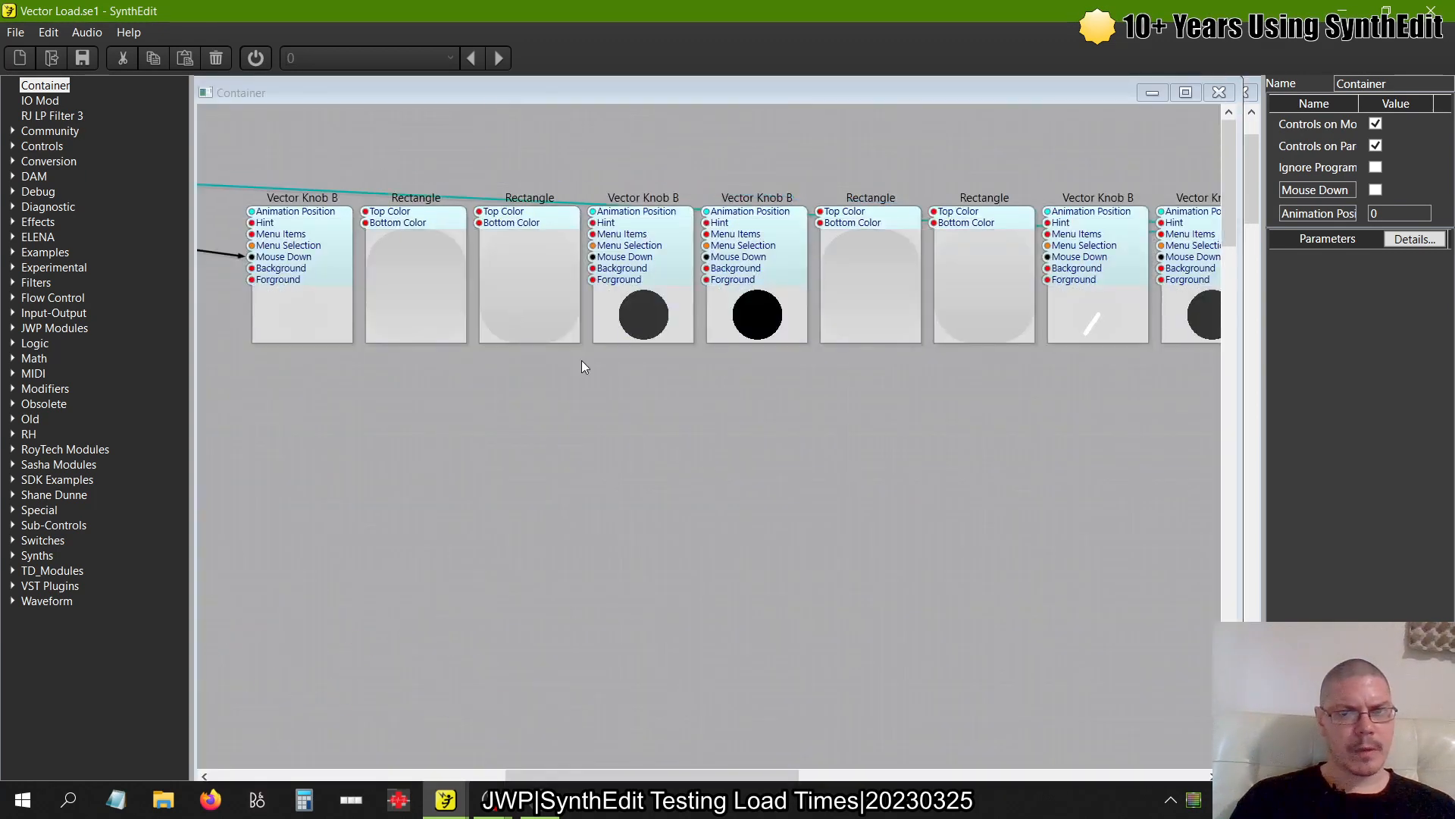
left_click(1220, 92)
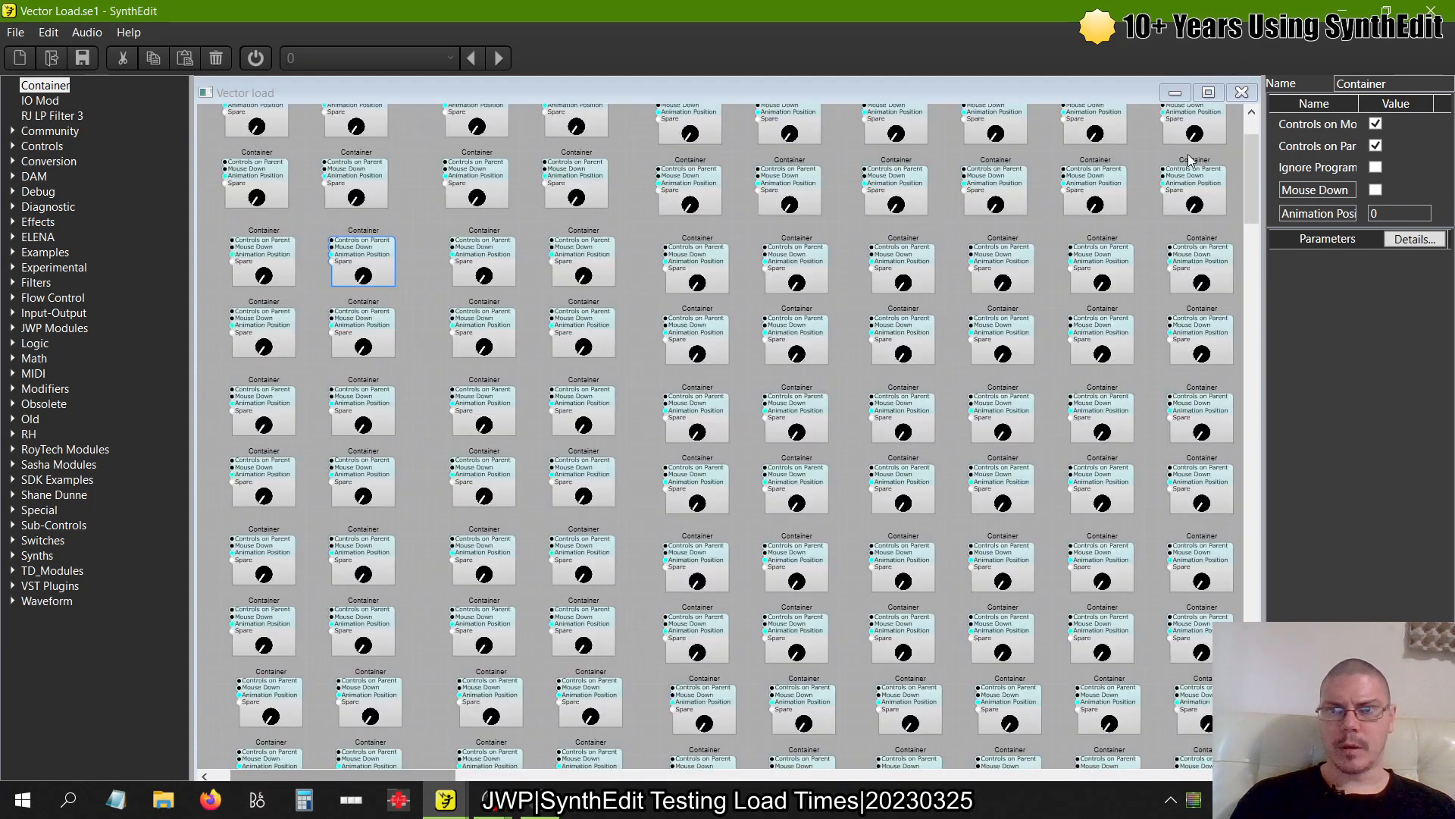
left_click(1241, 92)
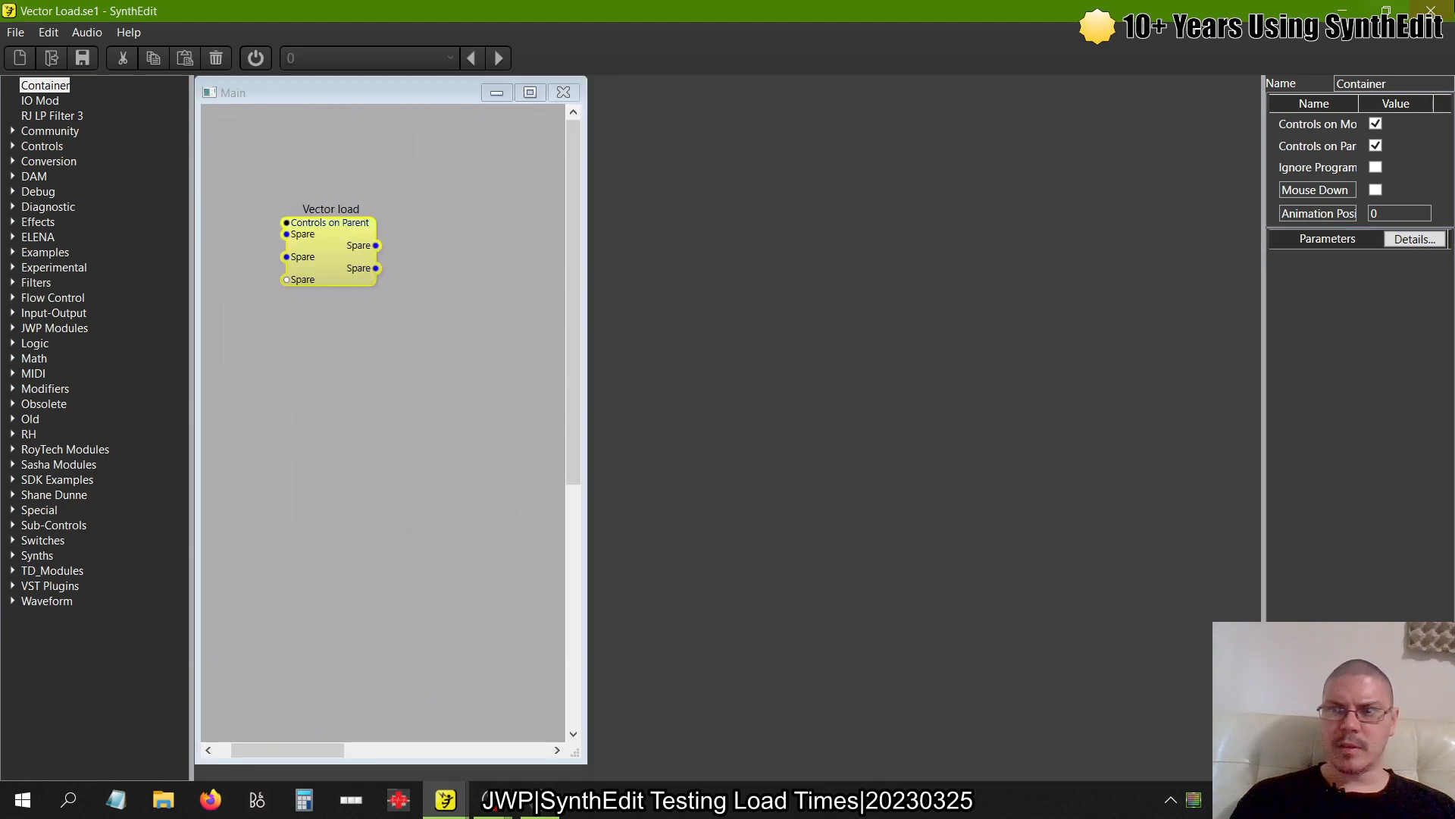
left_click(1431, 11)
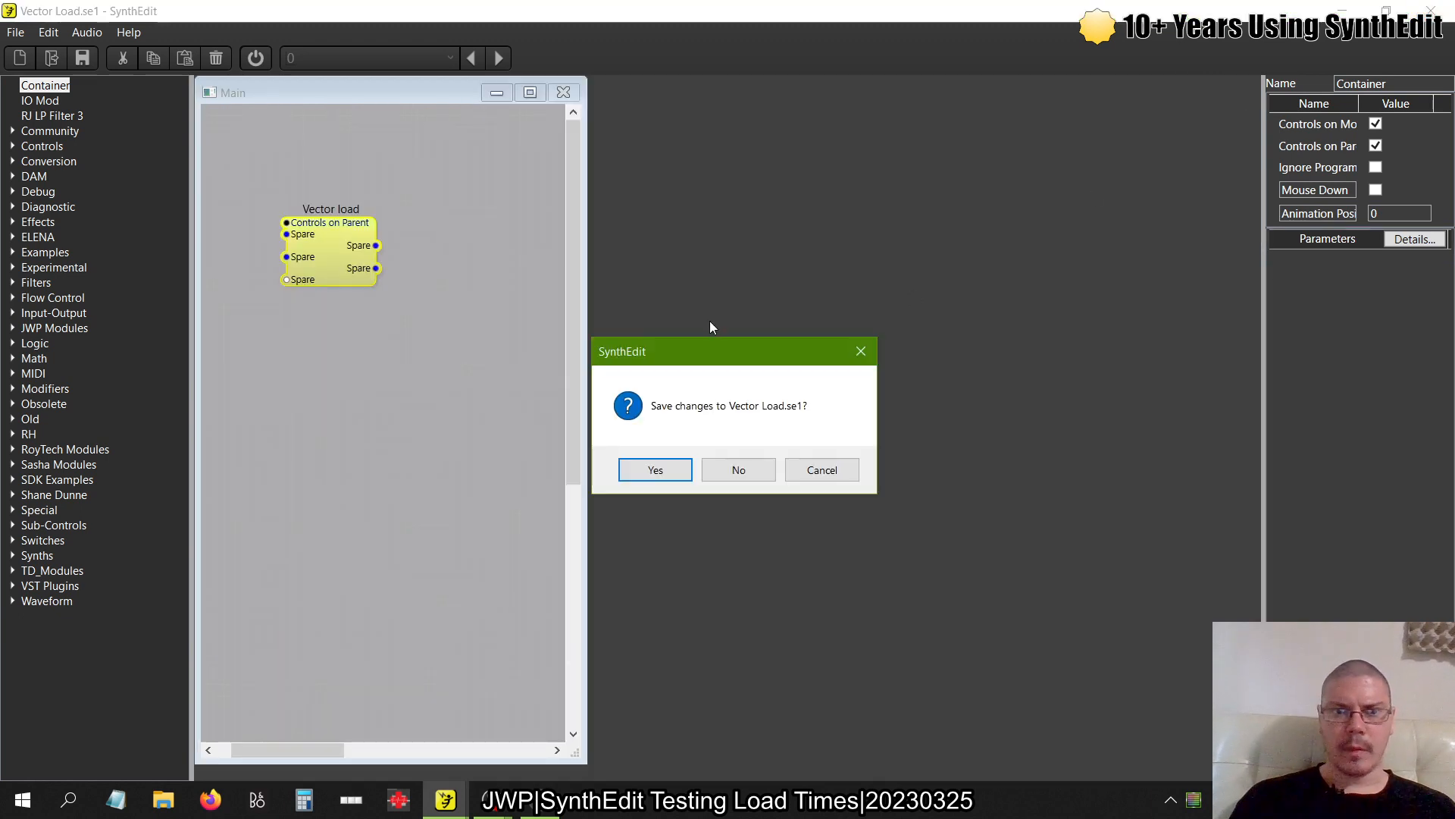
left_click(819, 471)
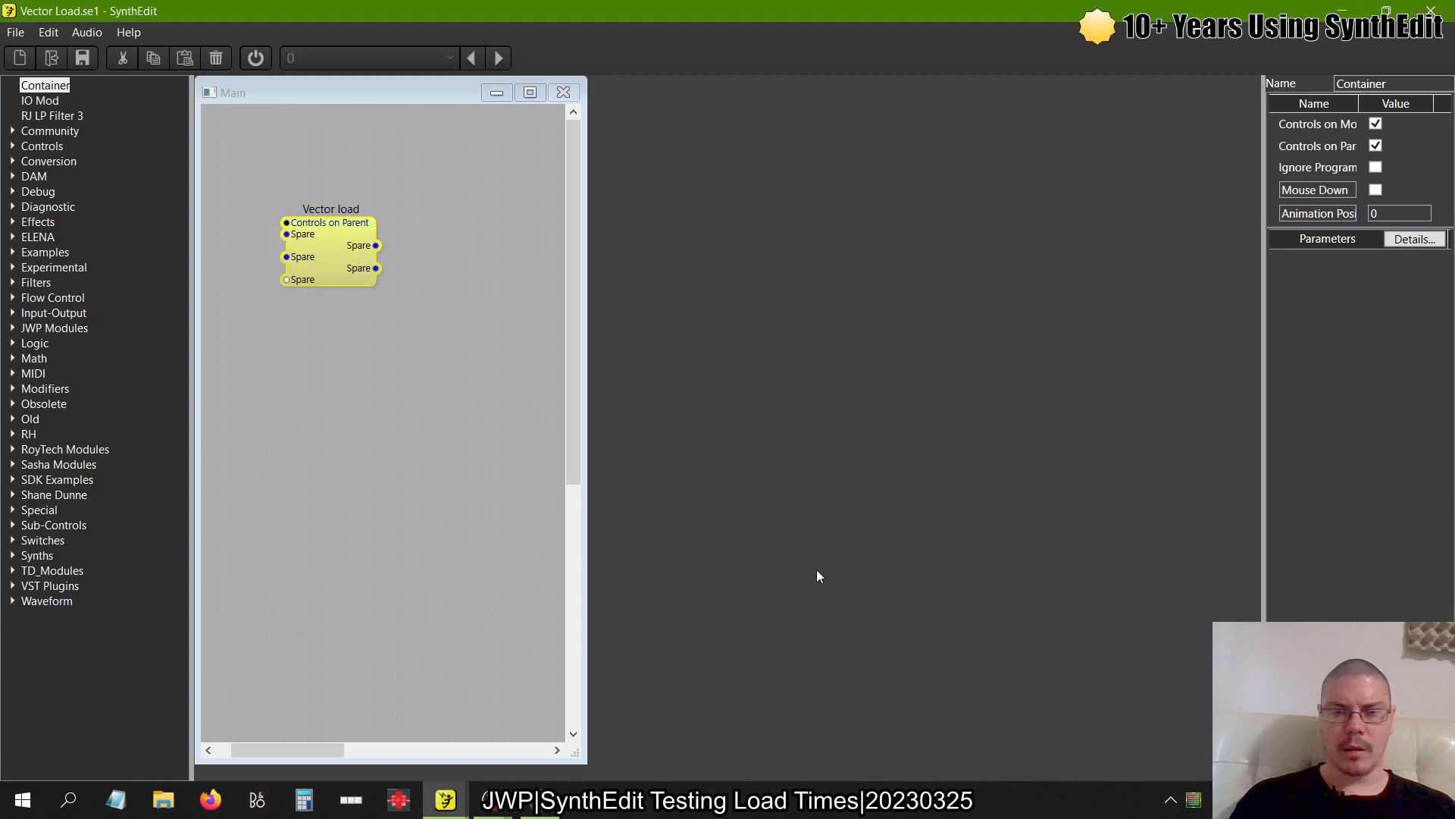
Switch to the Control Load project and open the Control Load container's structure
key("alt+Tab")
key("alt+Tab")
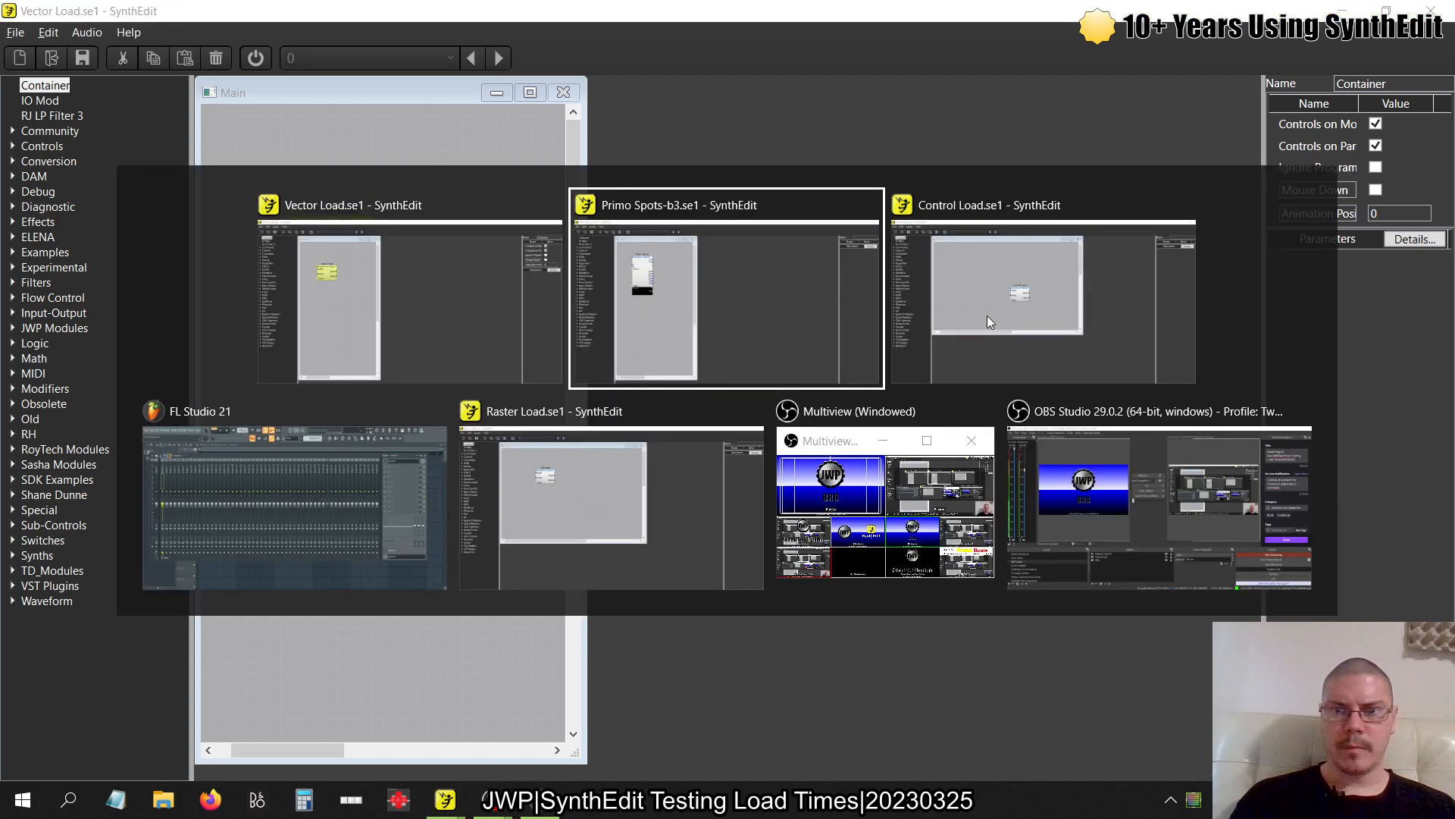
key("alt+Tab")
key("alt+shift+Tab")
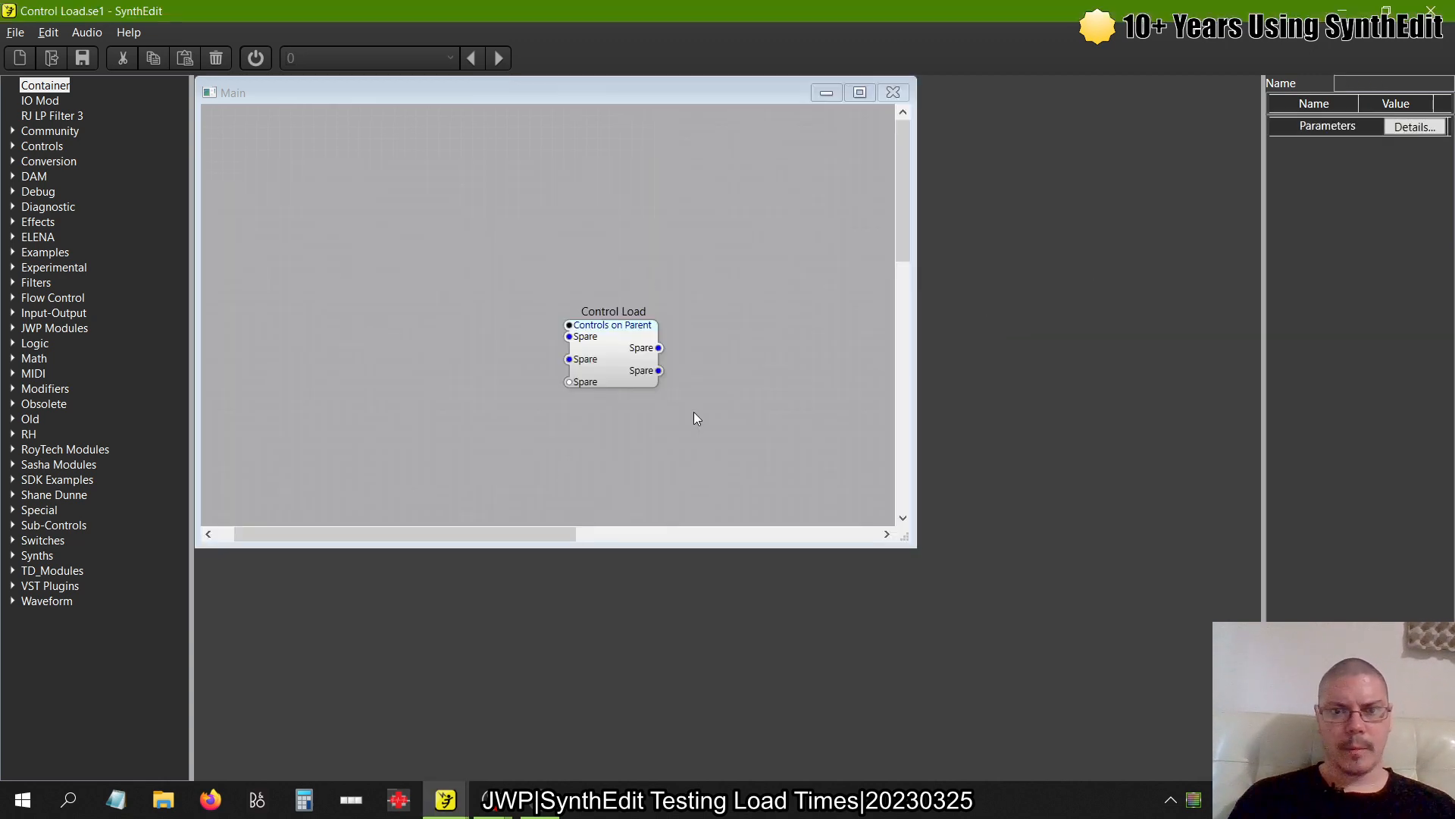
double_click(605, 364)
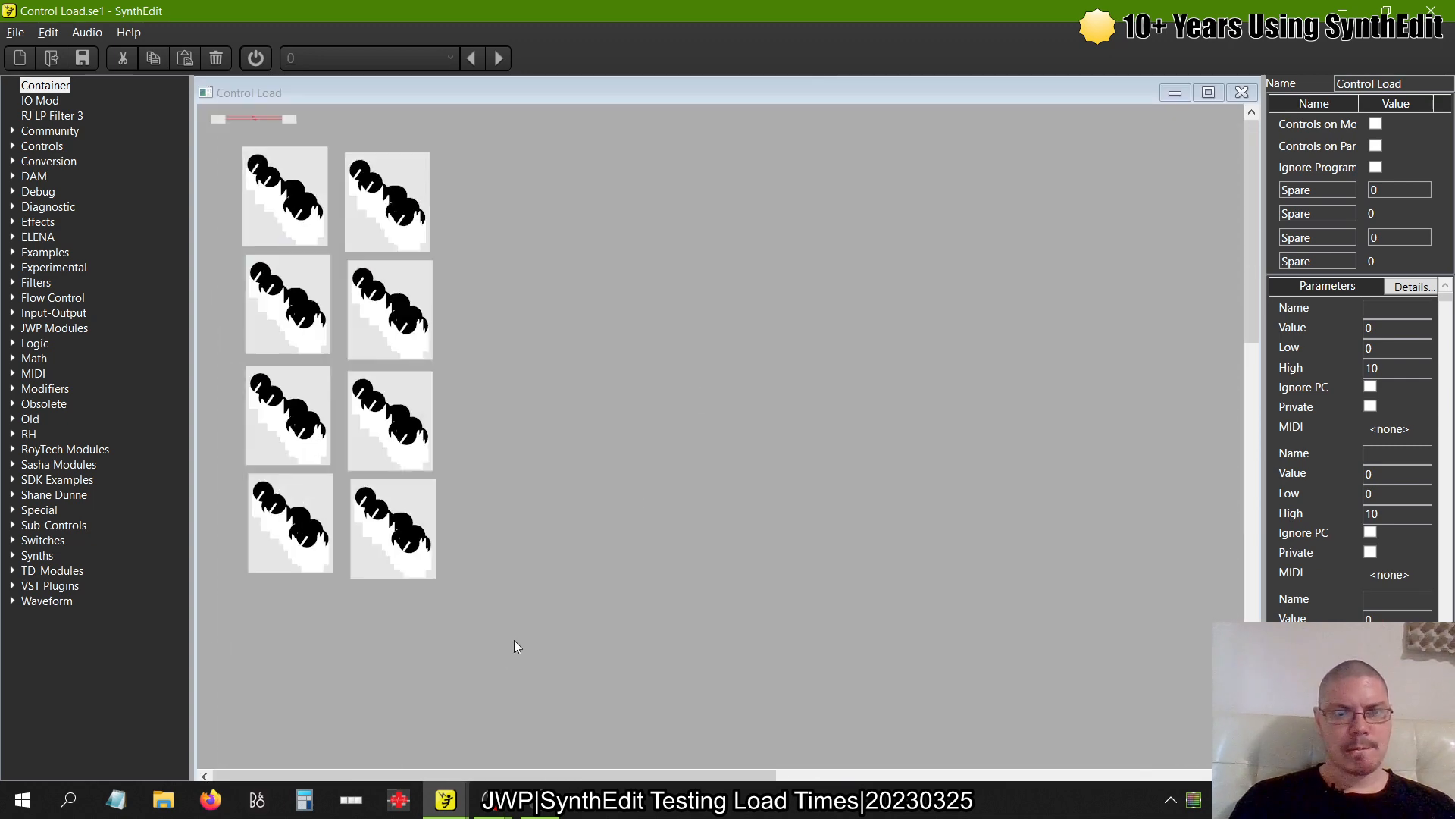
Paste the copied two columns of knob containers four times inside Control Load, place the copies in adjacent columns, and close the container's structure
left_click_drag(503, 664, 232, 136)
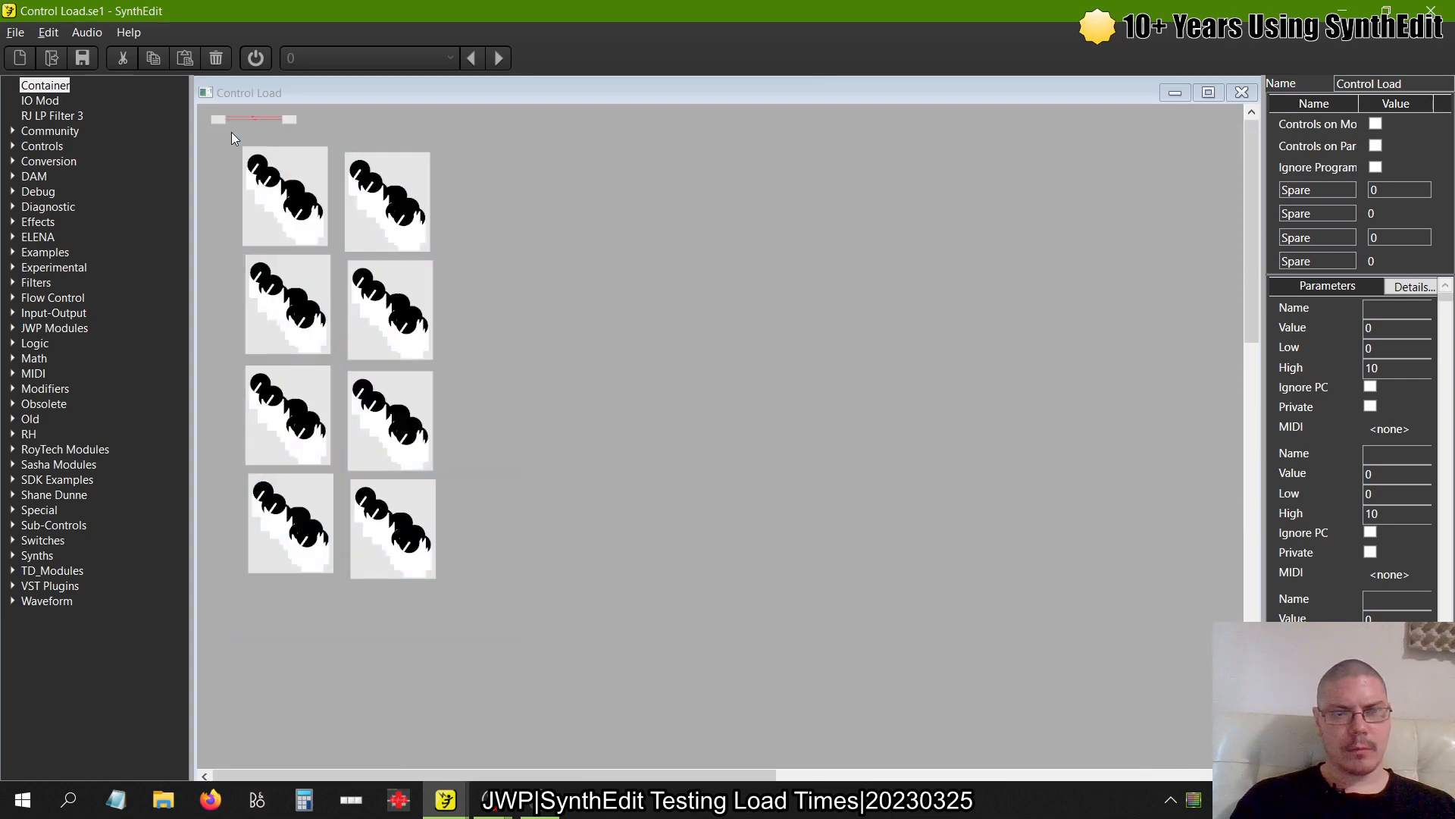
key("ctrl+v")
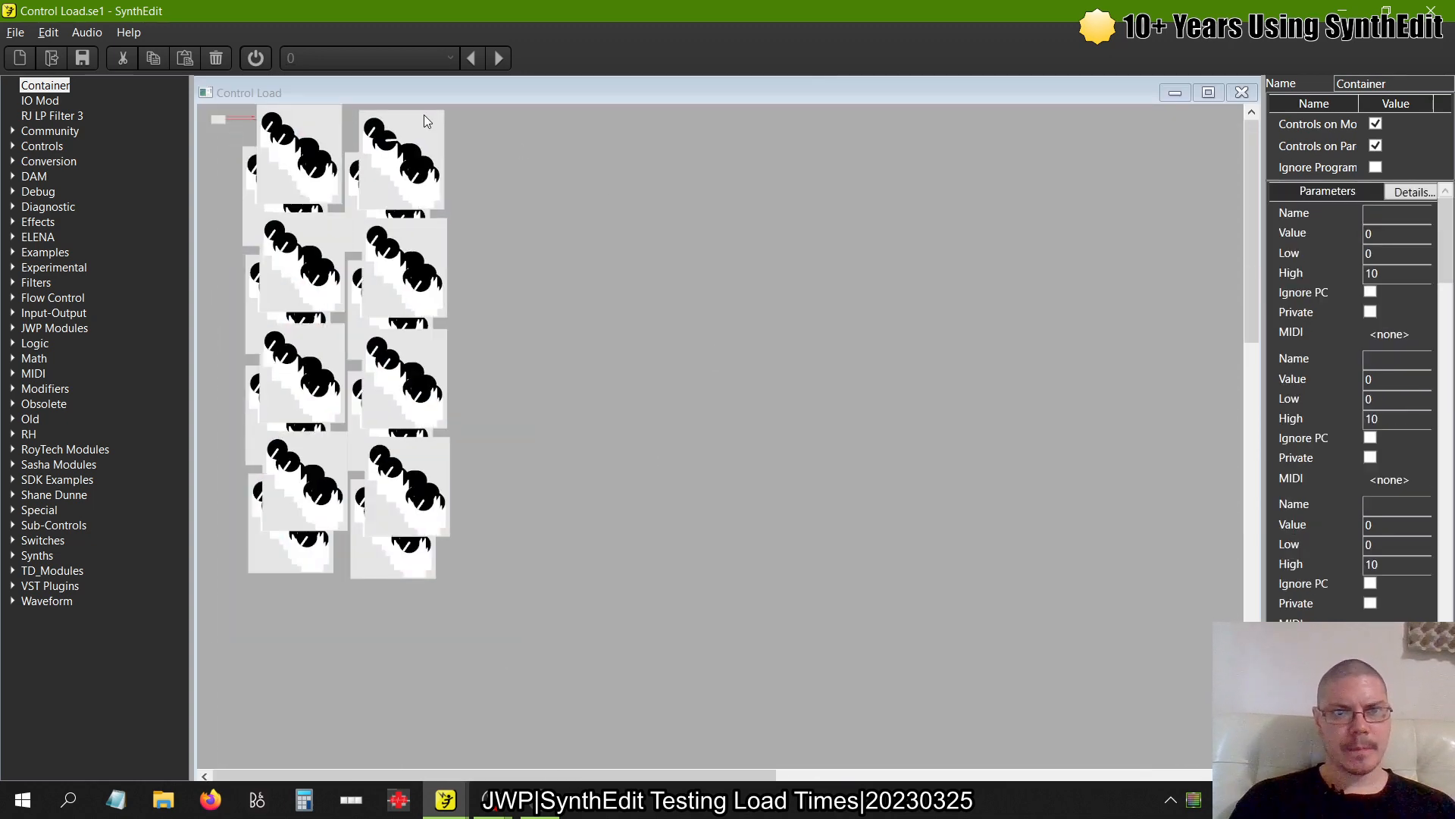
left_click_drag(425, 116, 611, 156)
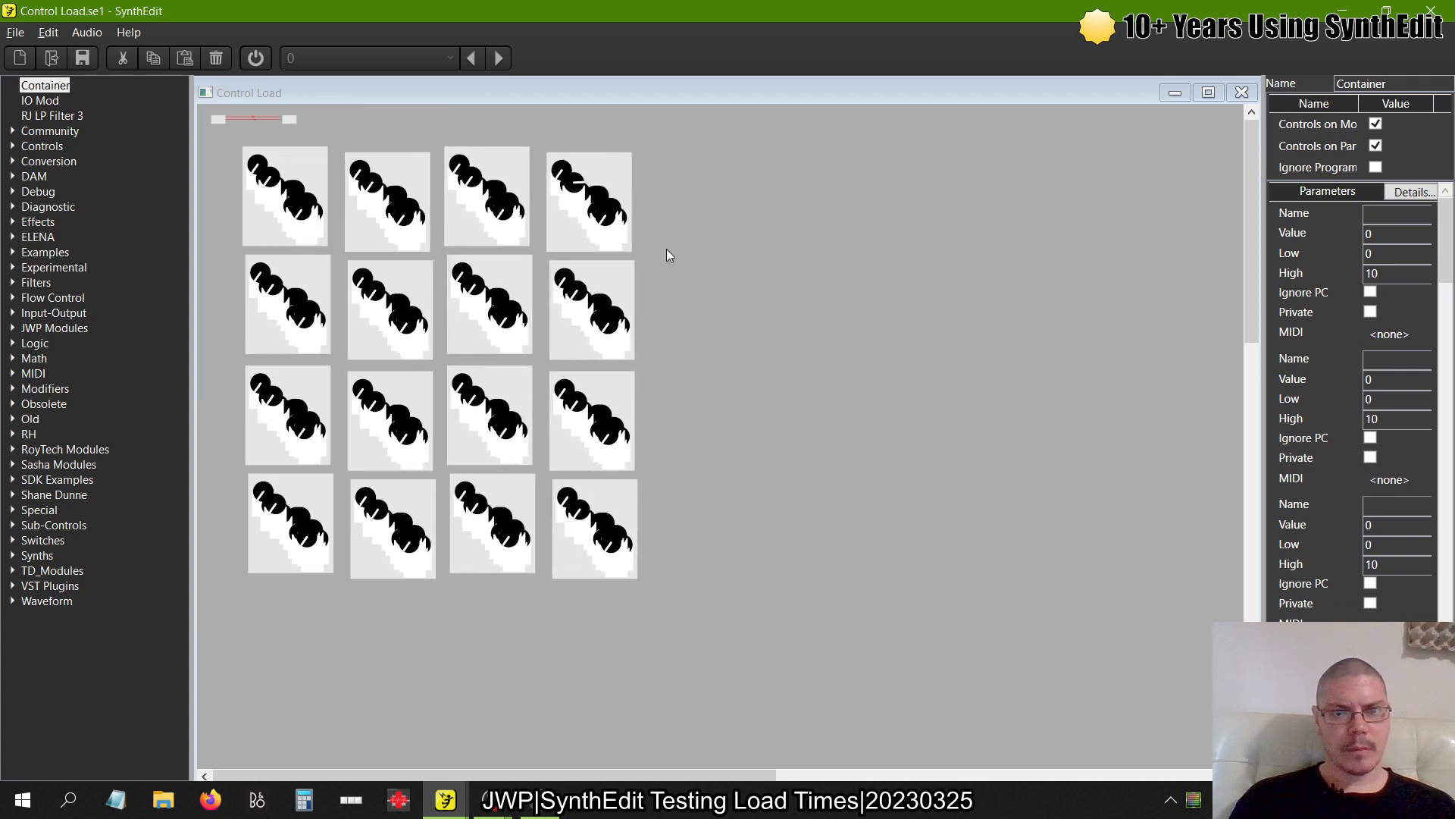
left_click_drag(699, 615, 830, 175)
key("ctrl+v")
key("ctrl+v")
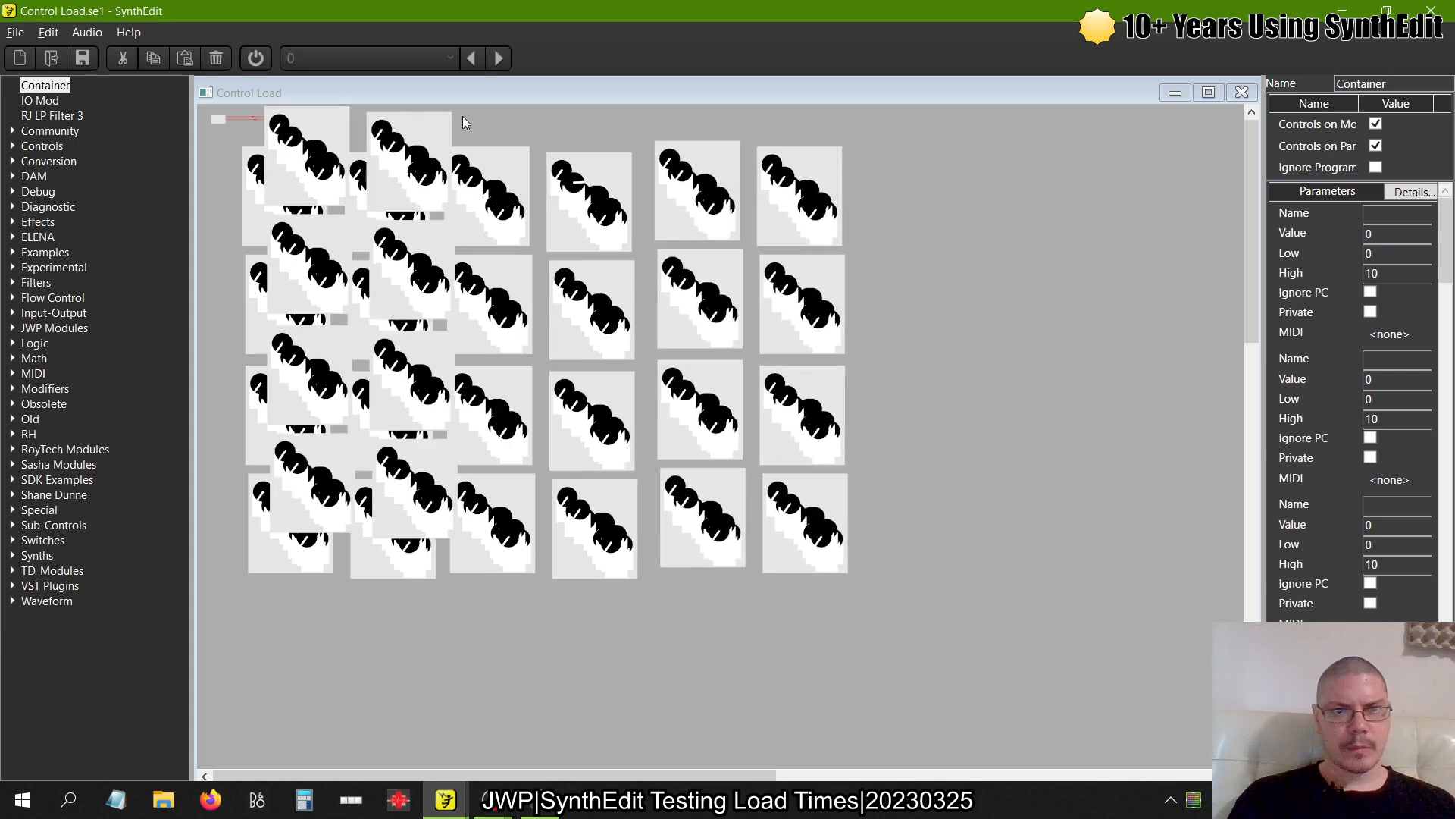
left_click_drag(462, 116, 1040, 161)
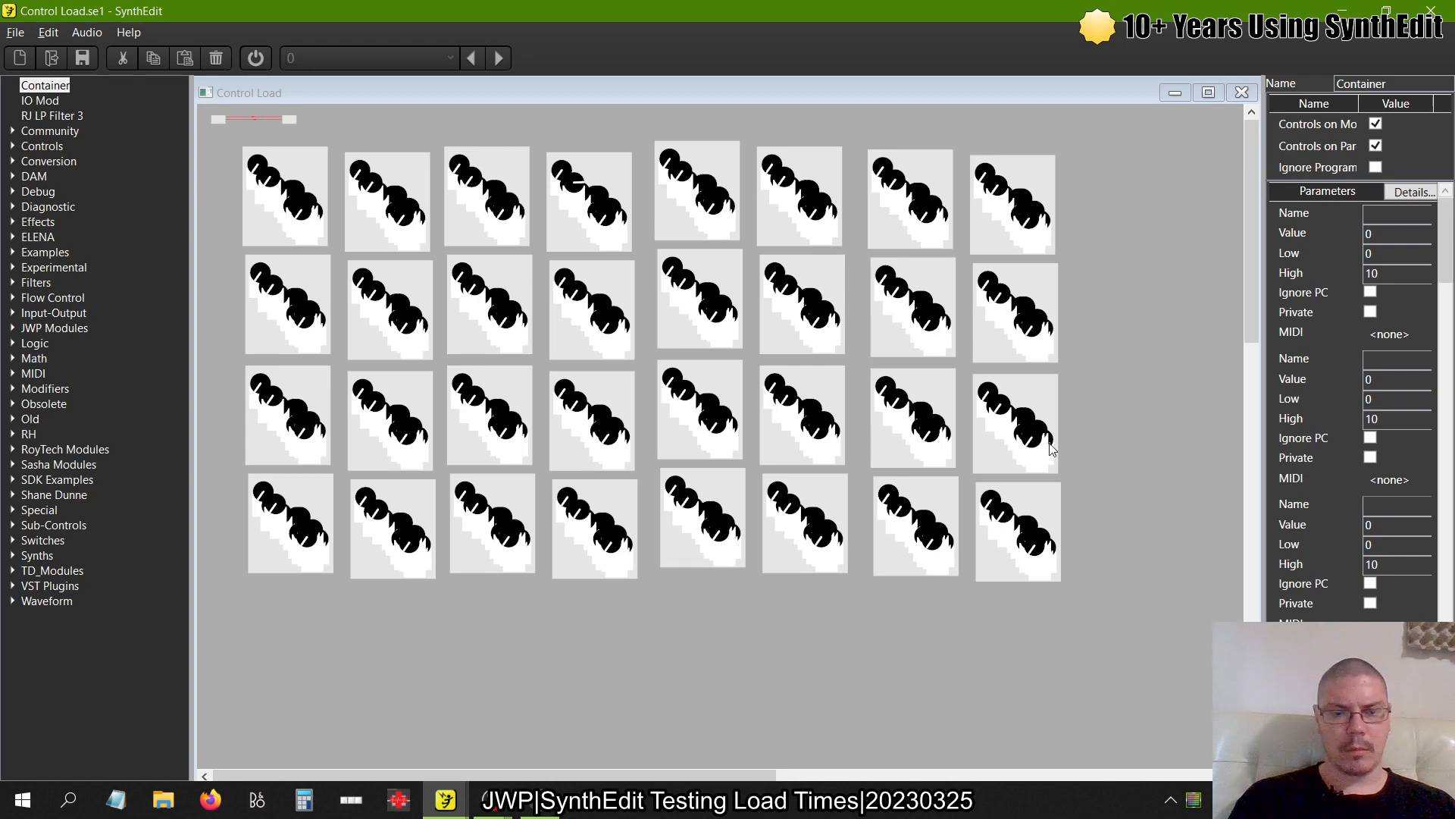
key("ctrl+v")
left_click_drag(415, 121, 1151, 176)
left_click(1241, 91)
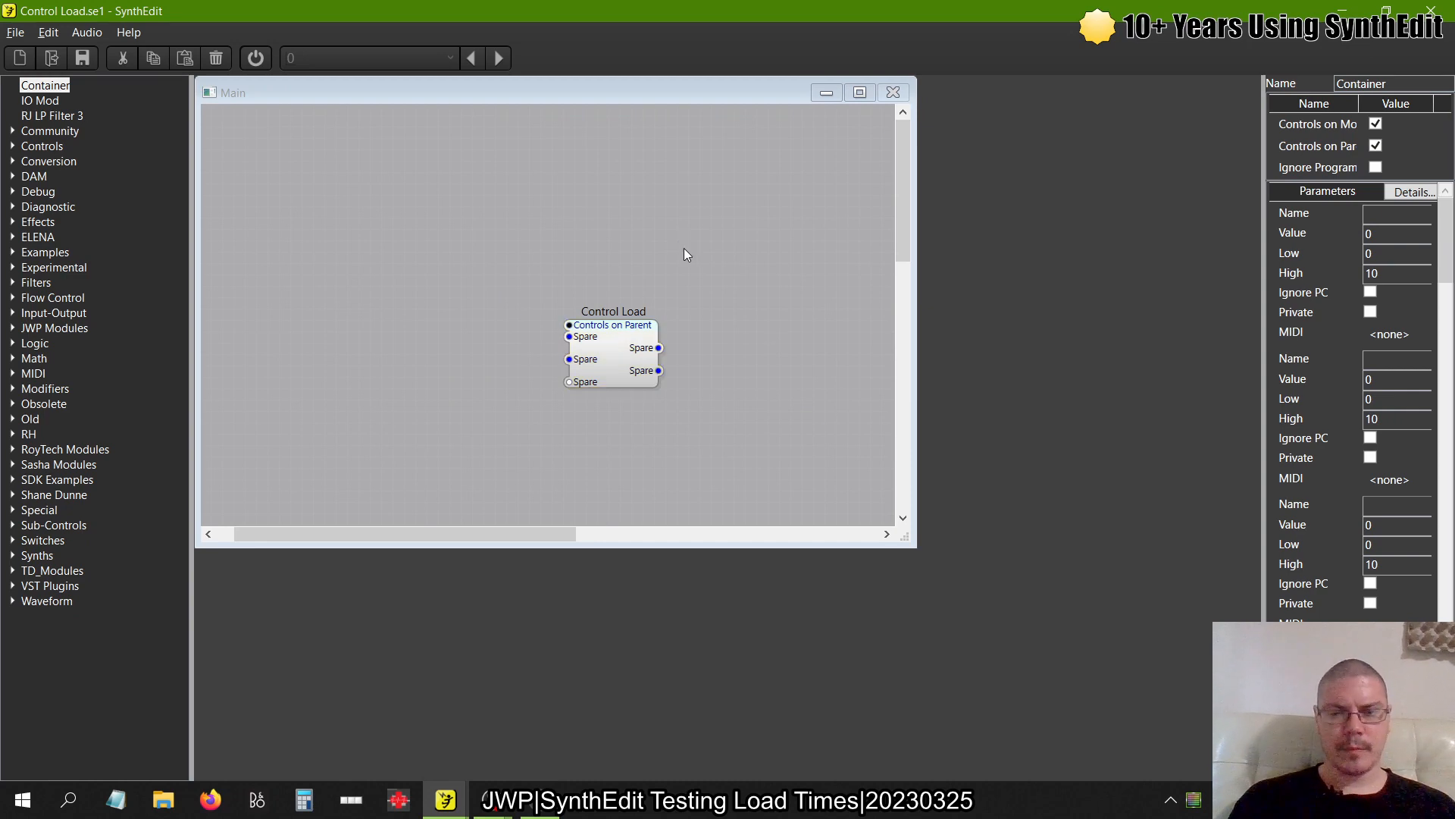
Export the enlarged Control Load project as a VST3 plugin with the existing export settings
left_click(15, 32)
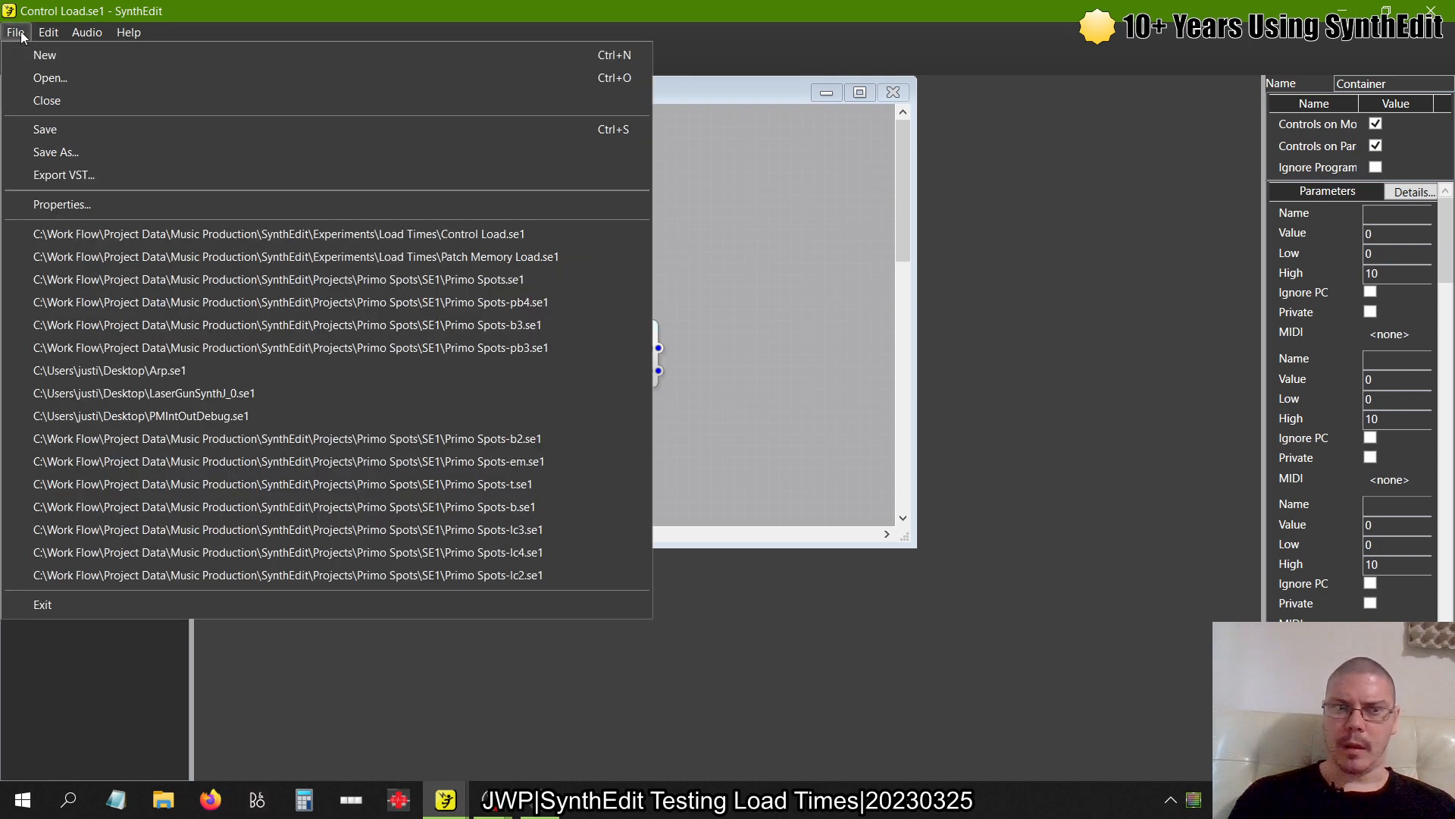
left_click(56, 172)
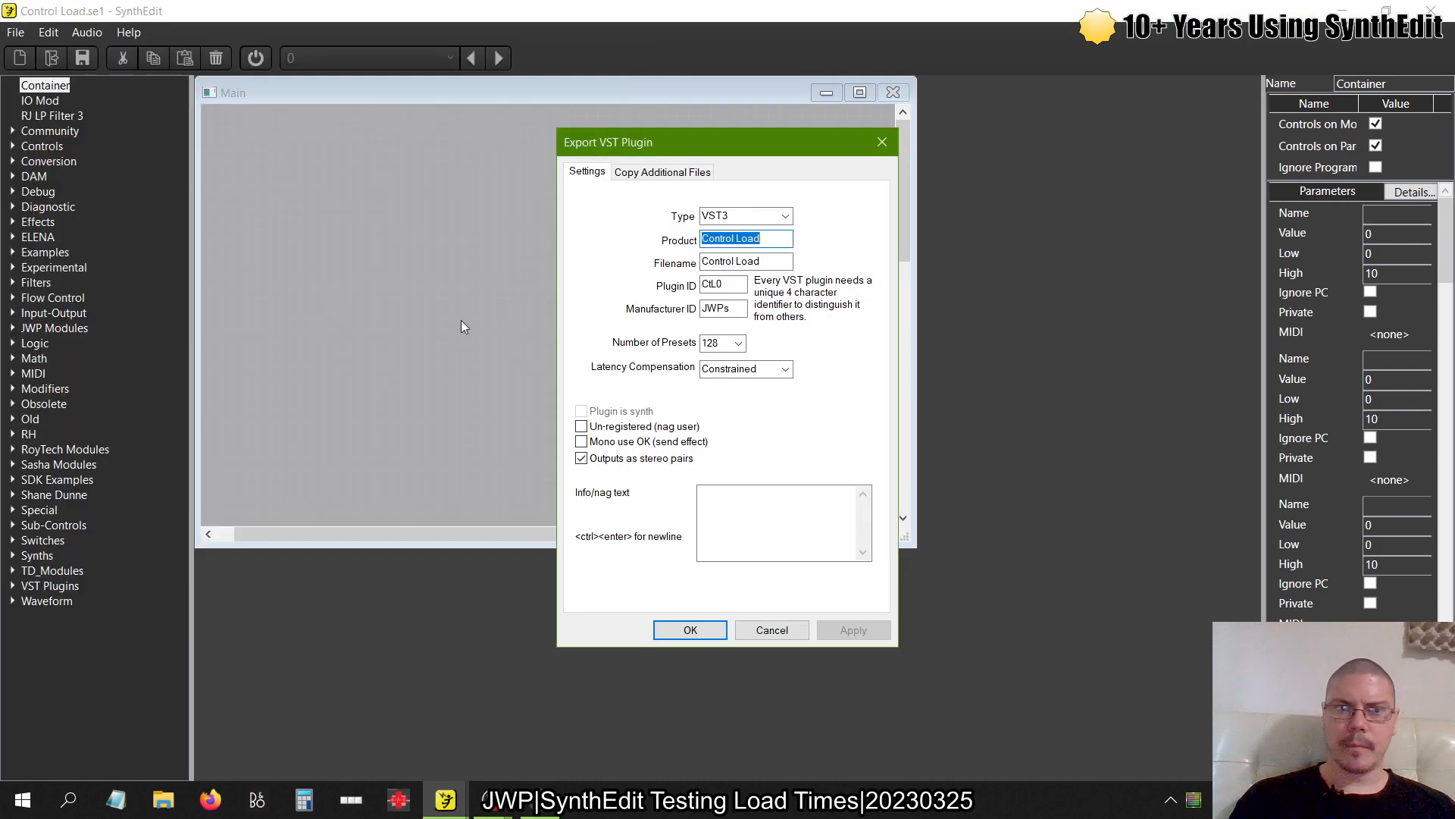
left_click(690, 629)
Switch to the Primo Spots-b3 project and open the Primo Spots container's parameter details in a maximized window
key("alt+Tab")
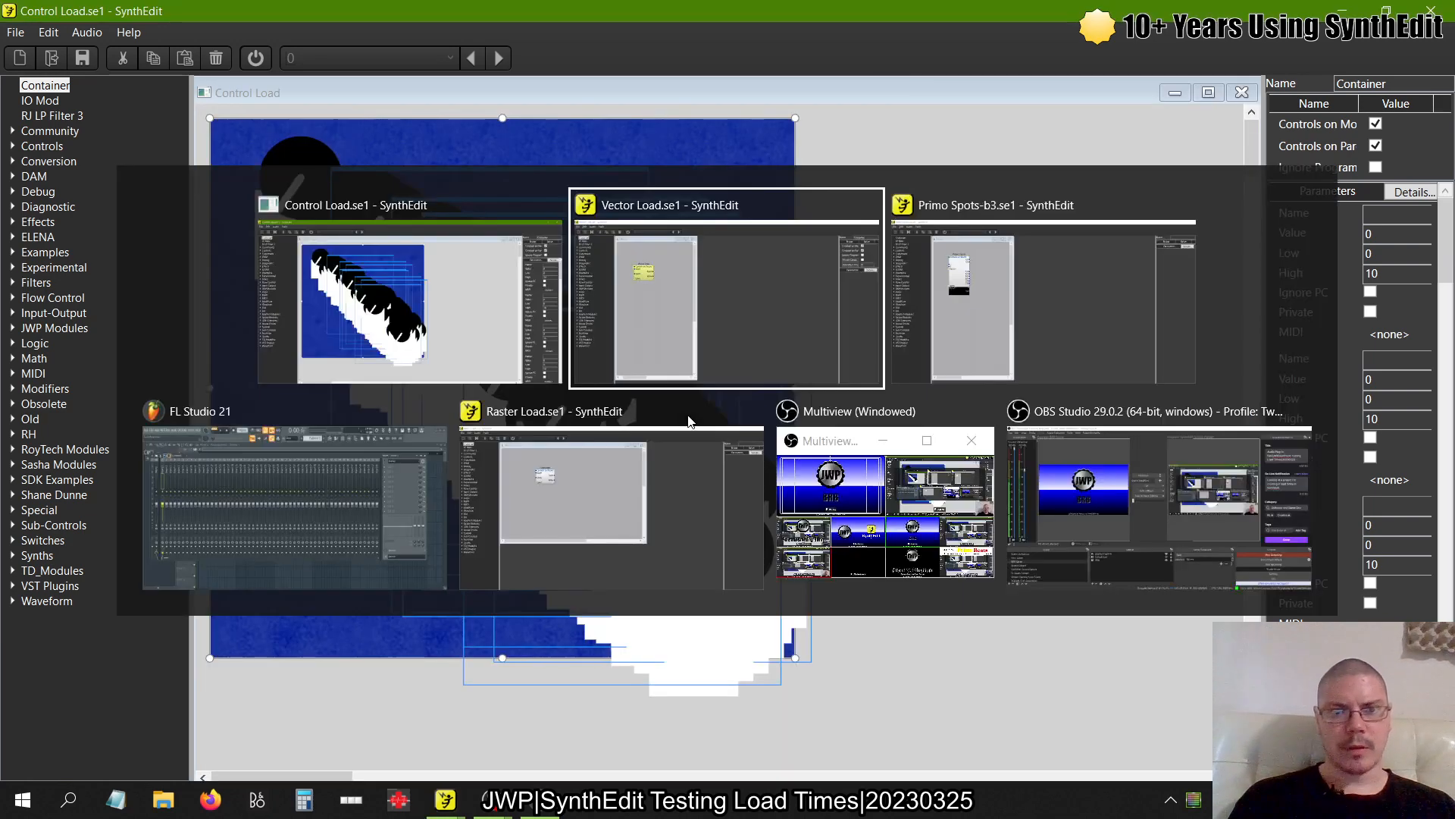
key("alt+Tab")
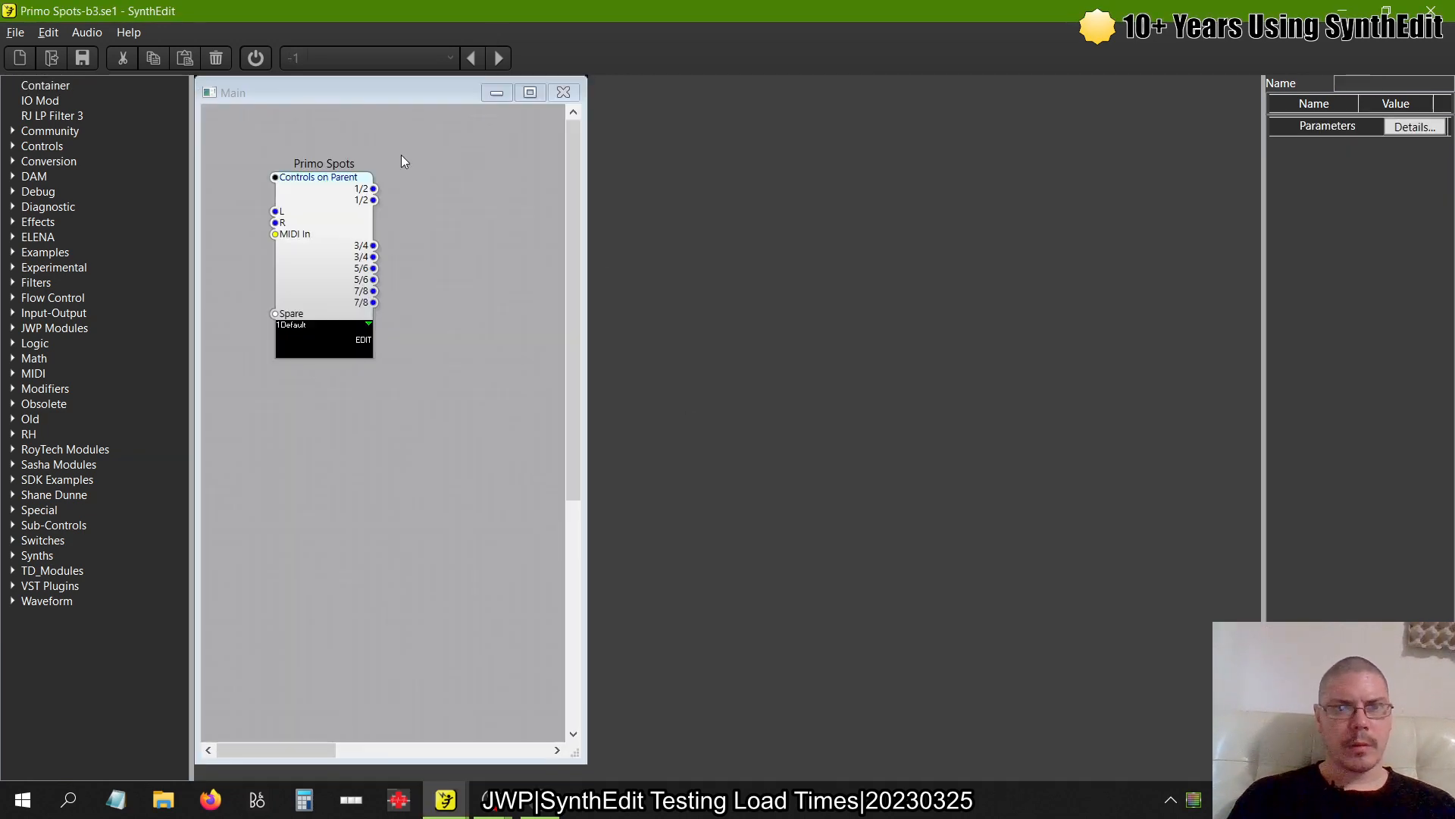
right_click(335, 204)
left_click(433, 148)
left_click(340, 238)
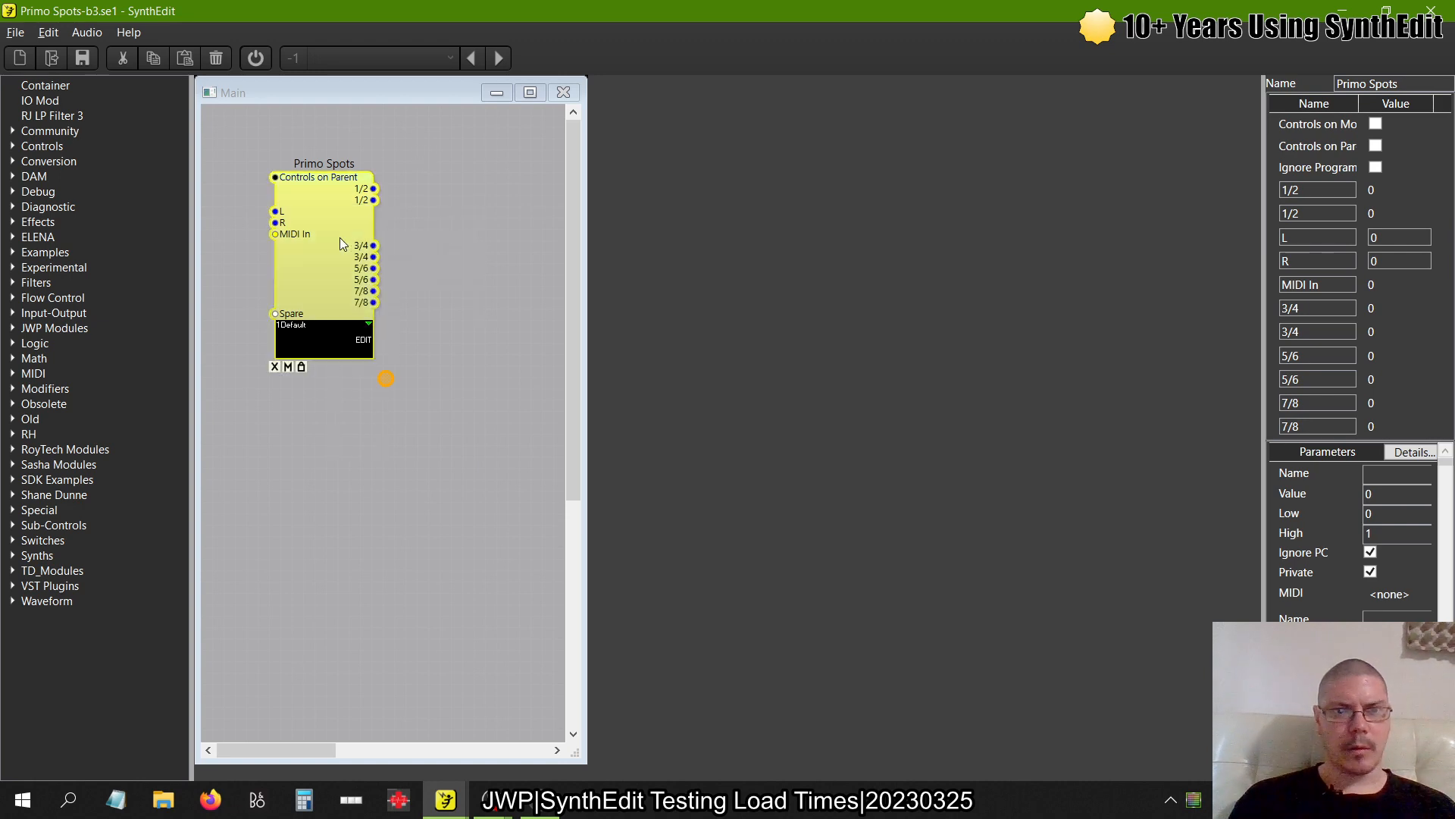
left_click(1412, 452)
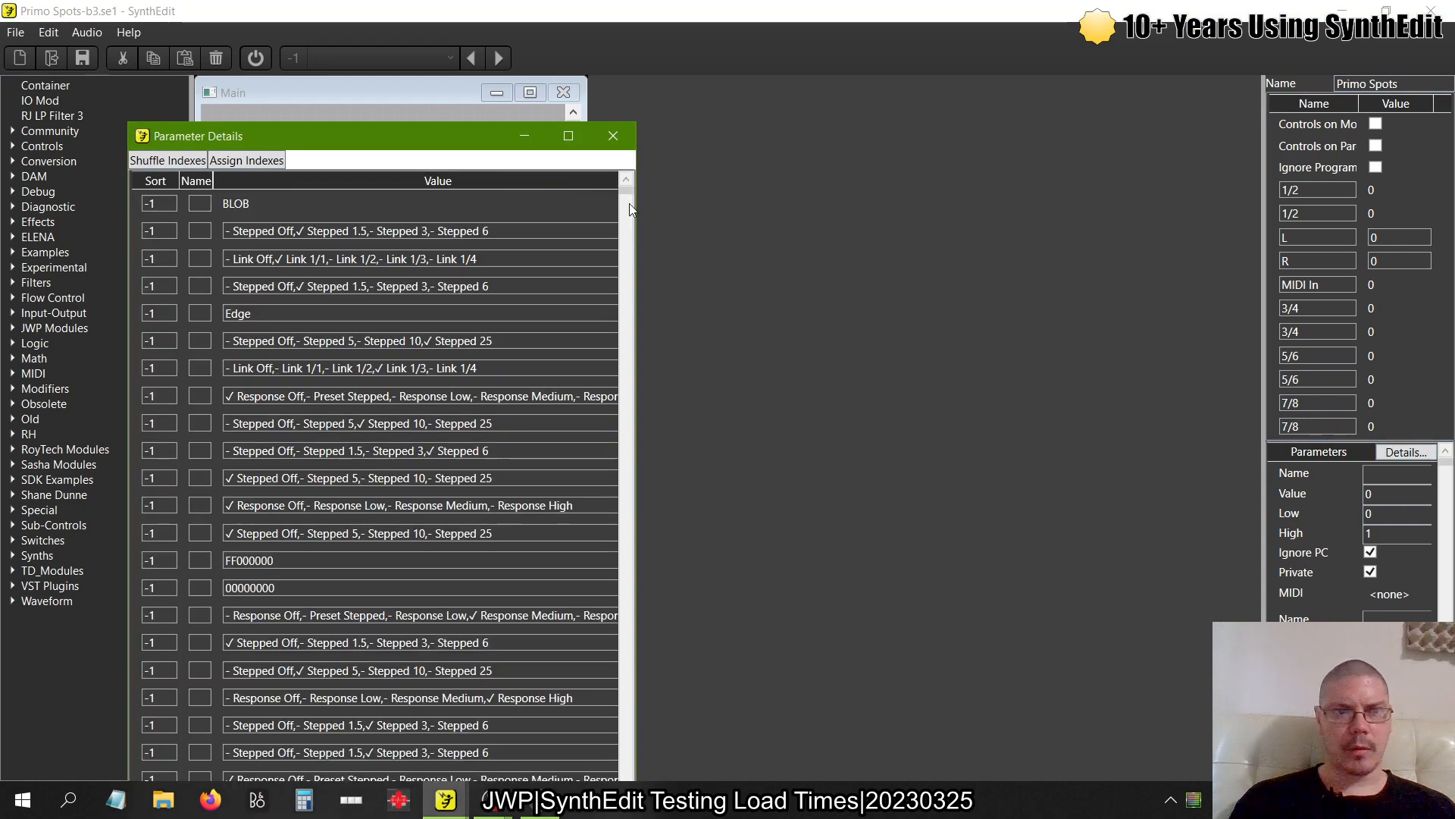
left_click(568, 136)
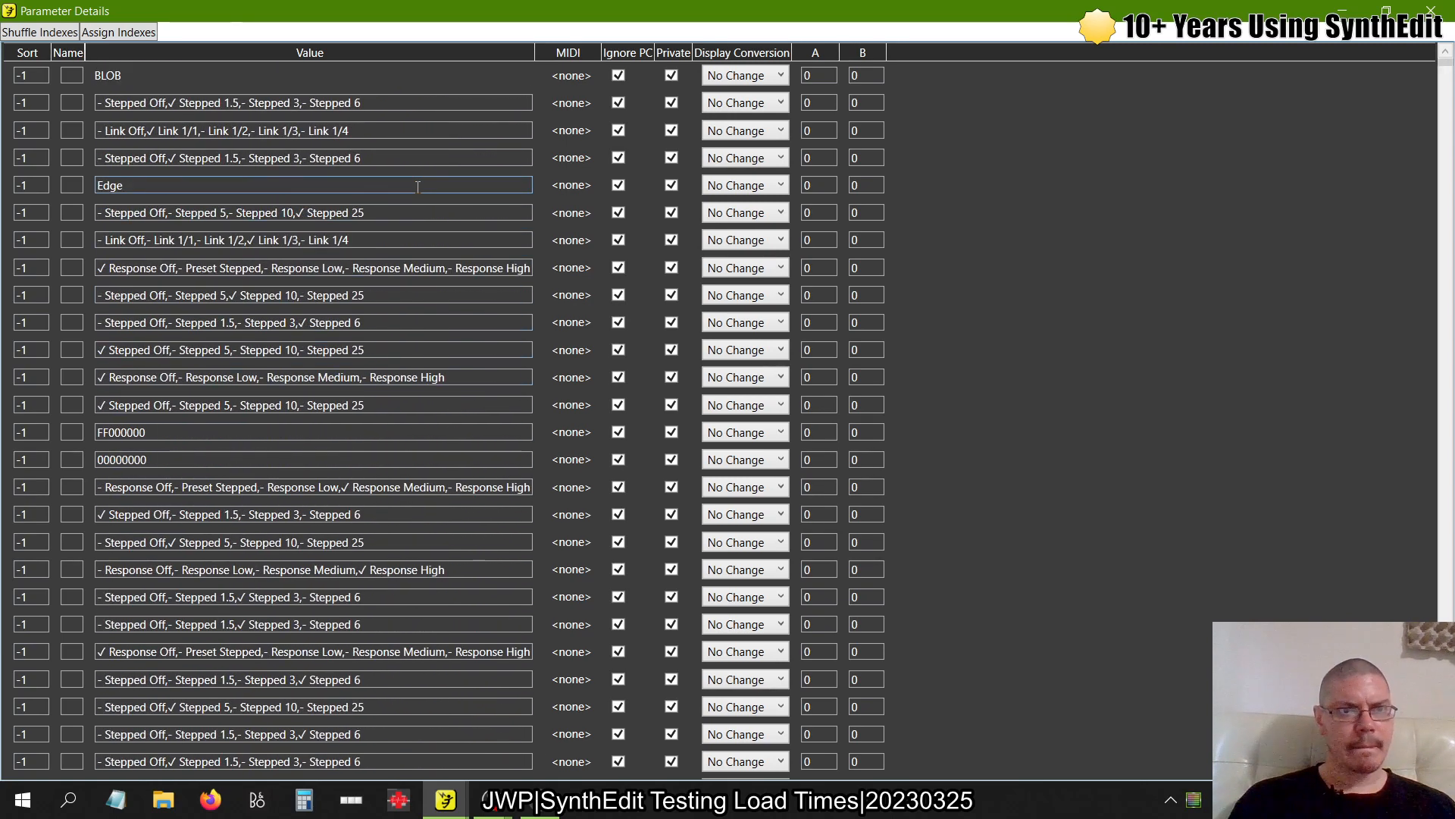
Assign the Primo Spots parameter indexes with first index 0 and sort the parameter list by Private and Ignore PC
left_click(107, 35)
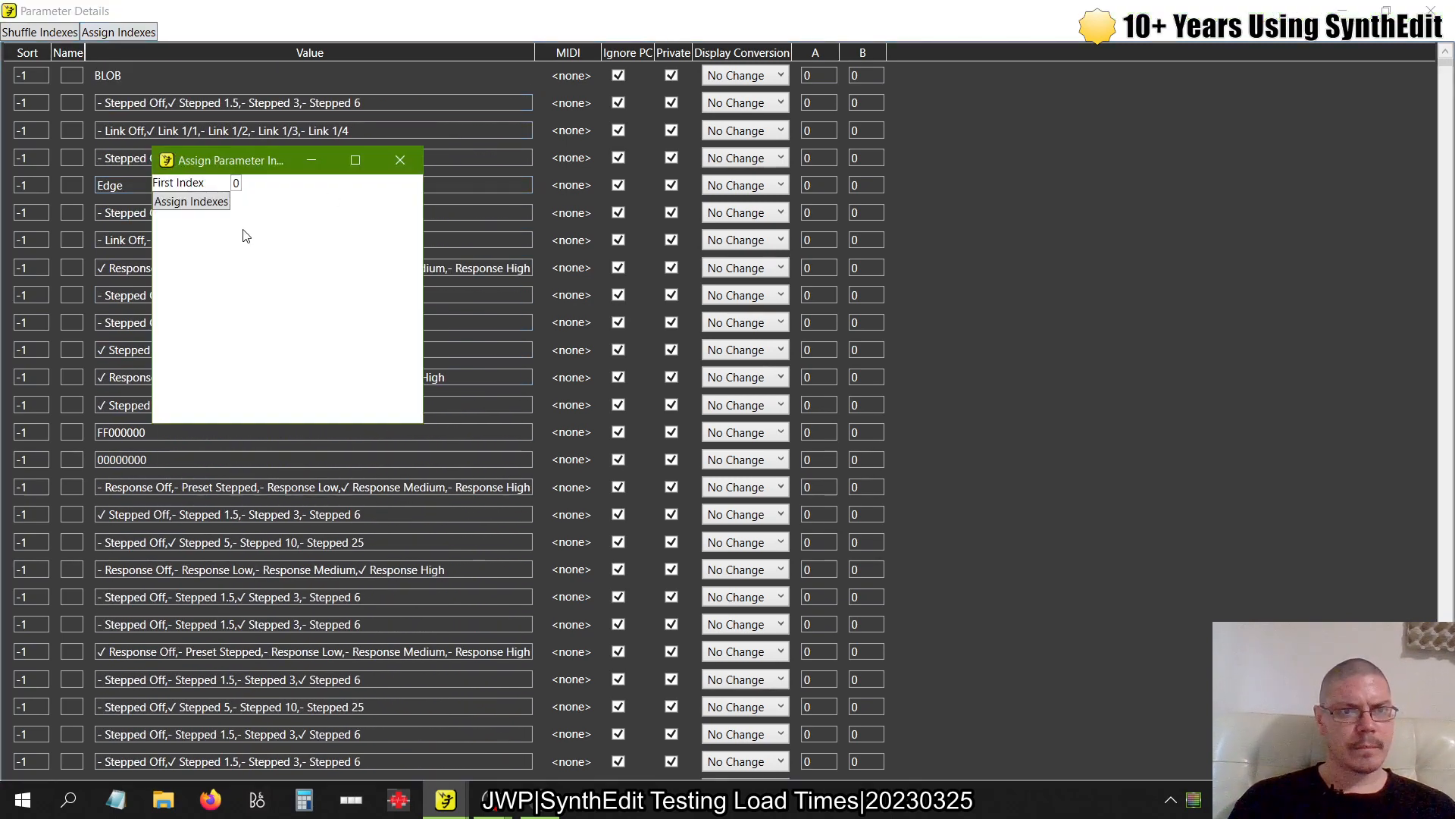
left_click(206, 204)
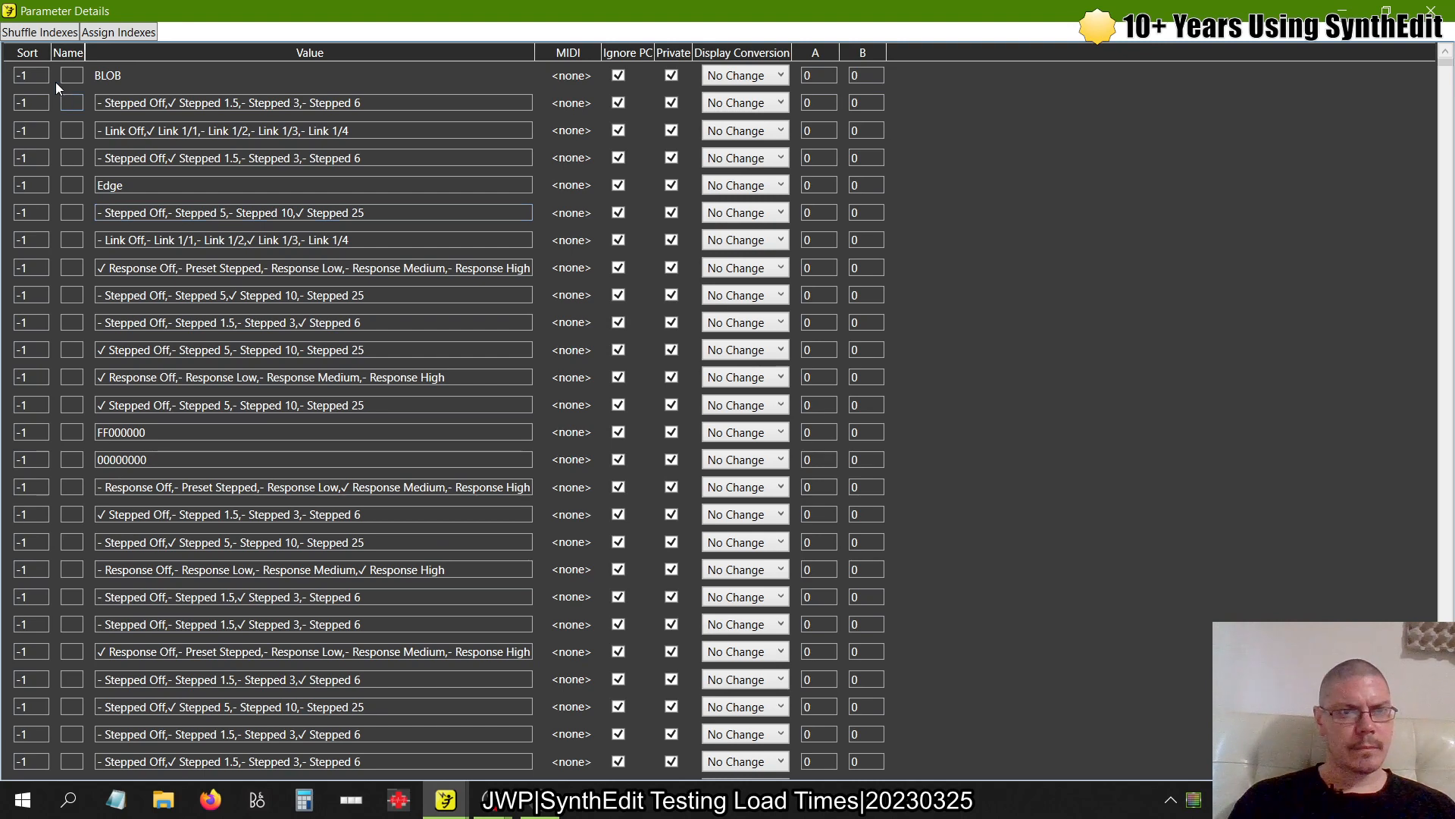
left_click(674, 54)
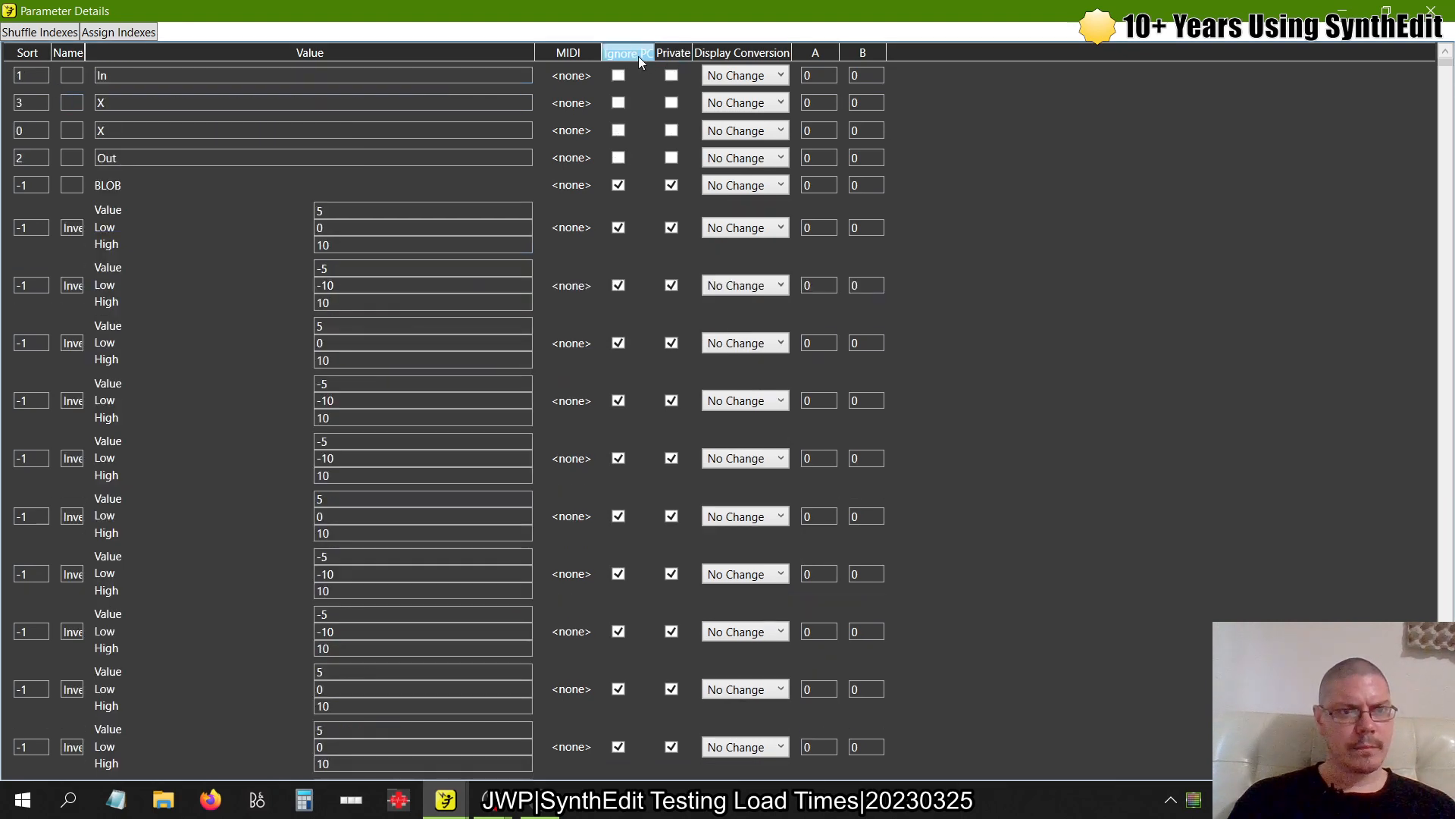
left_click(638, 56)
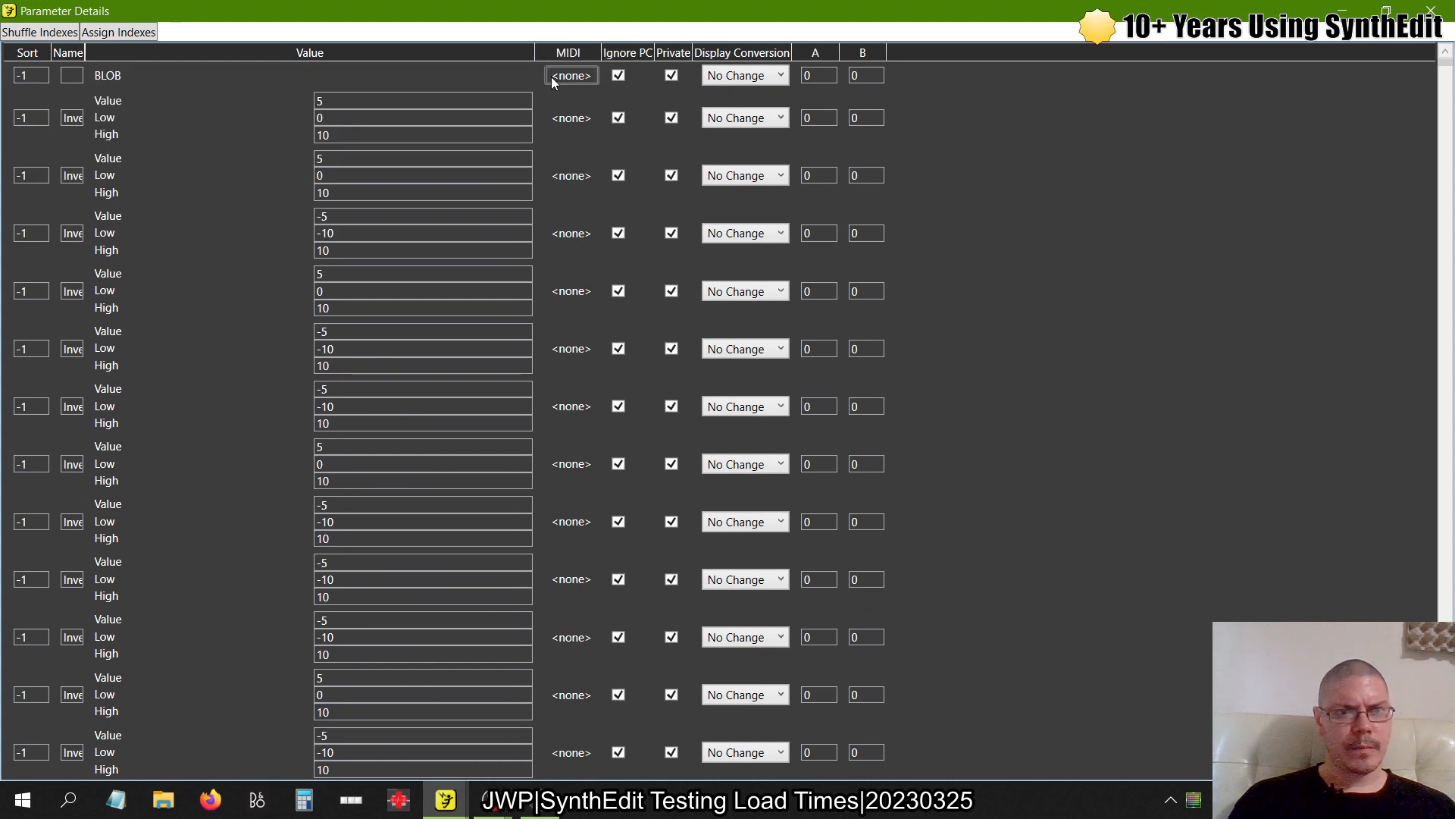
left_click(68, 53)
left_click(27, 55)
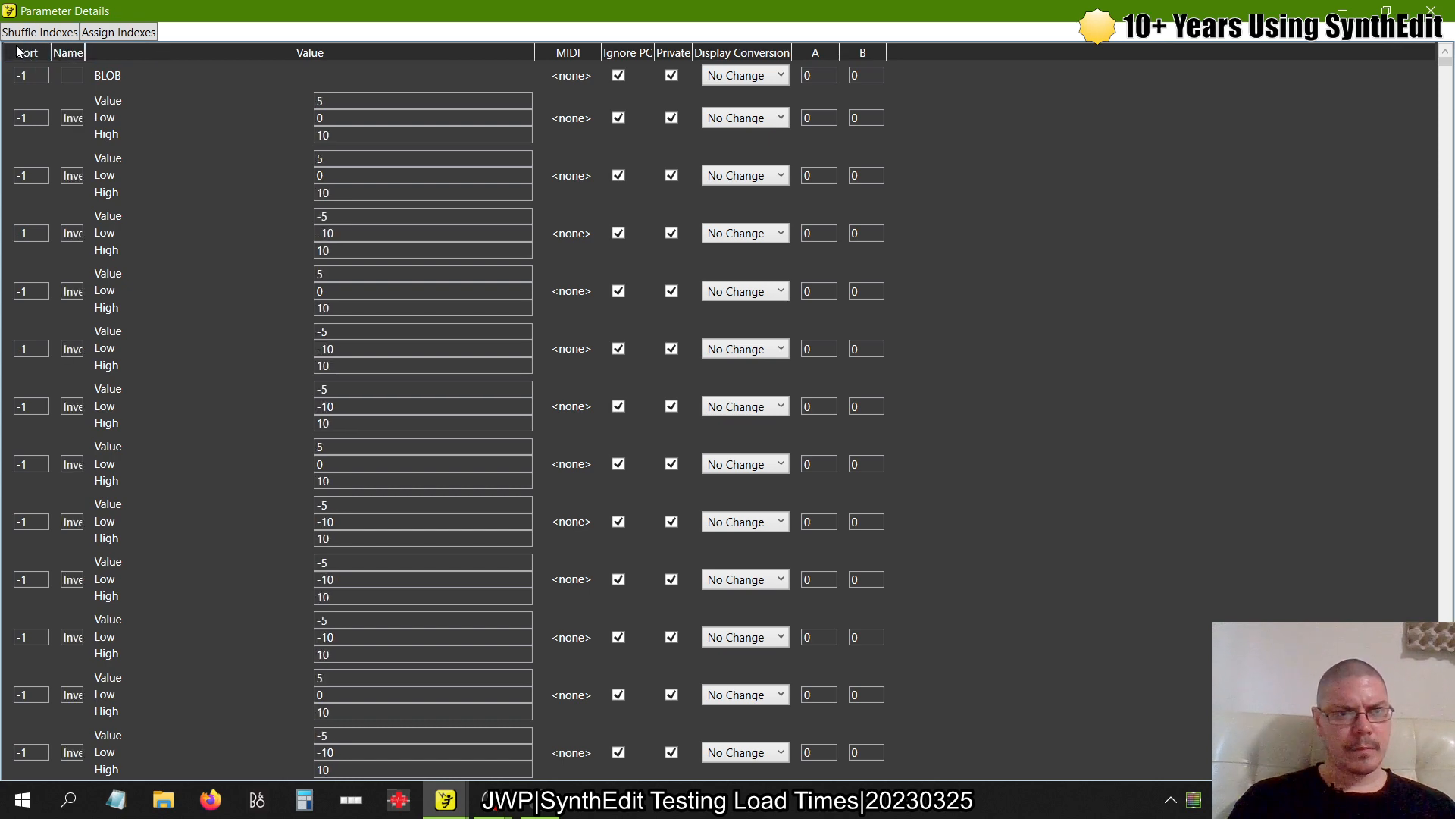
Examine the names, values and extent of the Primo Spots parameter list from beginning to end and back
scroll(38, 334, "down", 3)
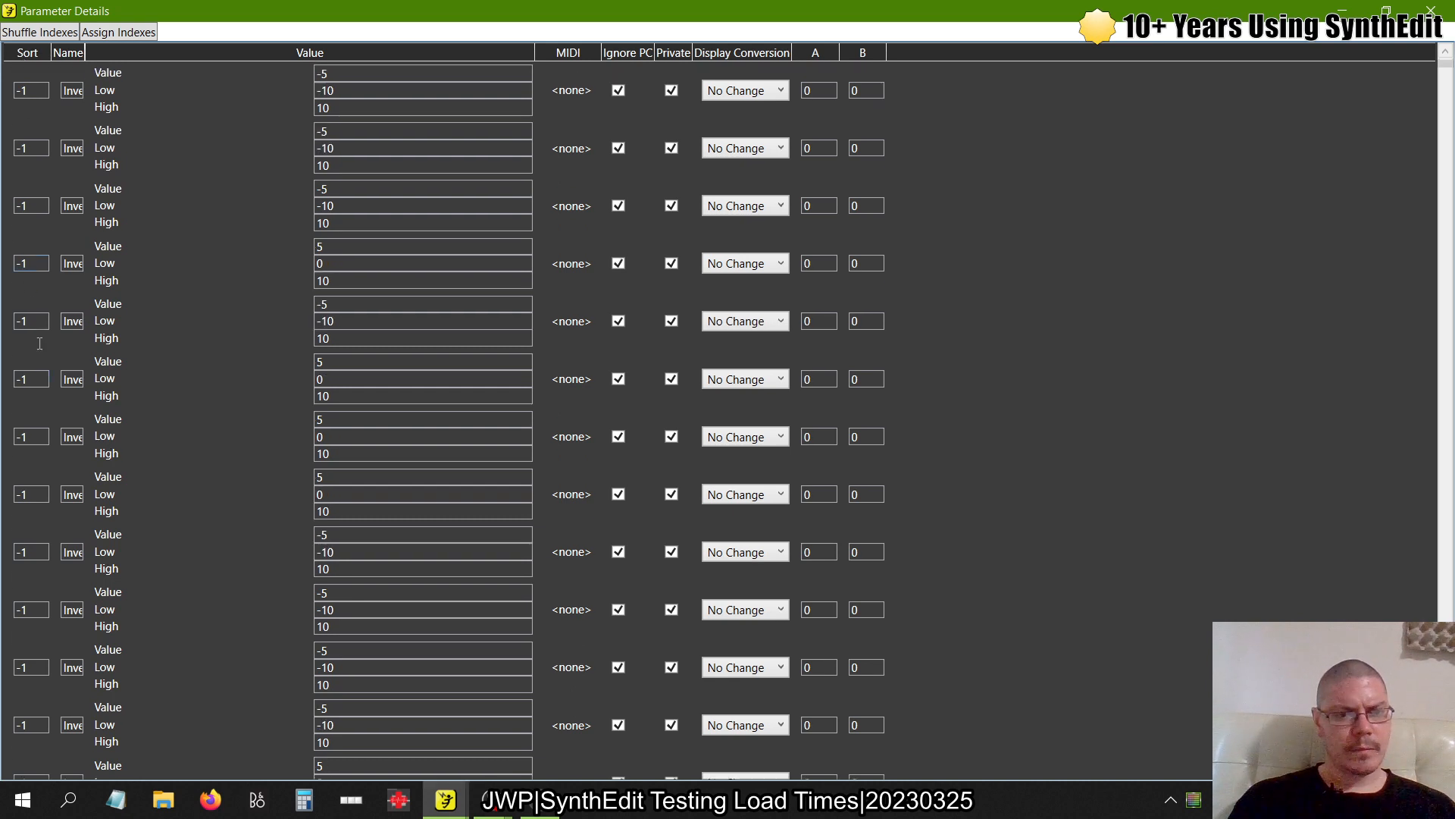
scroll(40, 344, "up", 3)
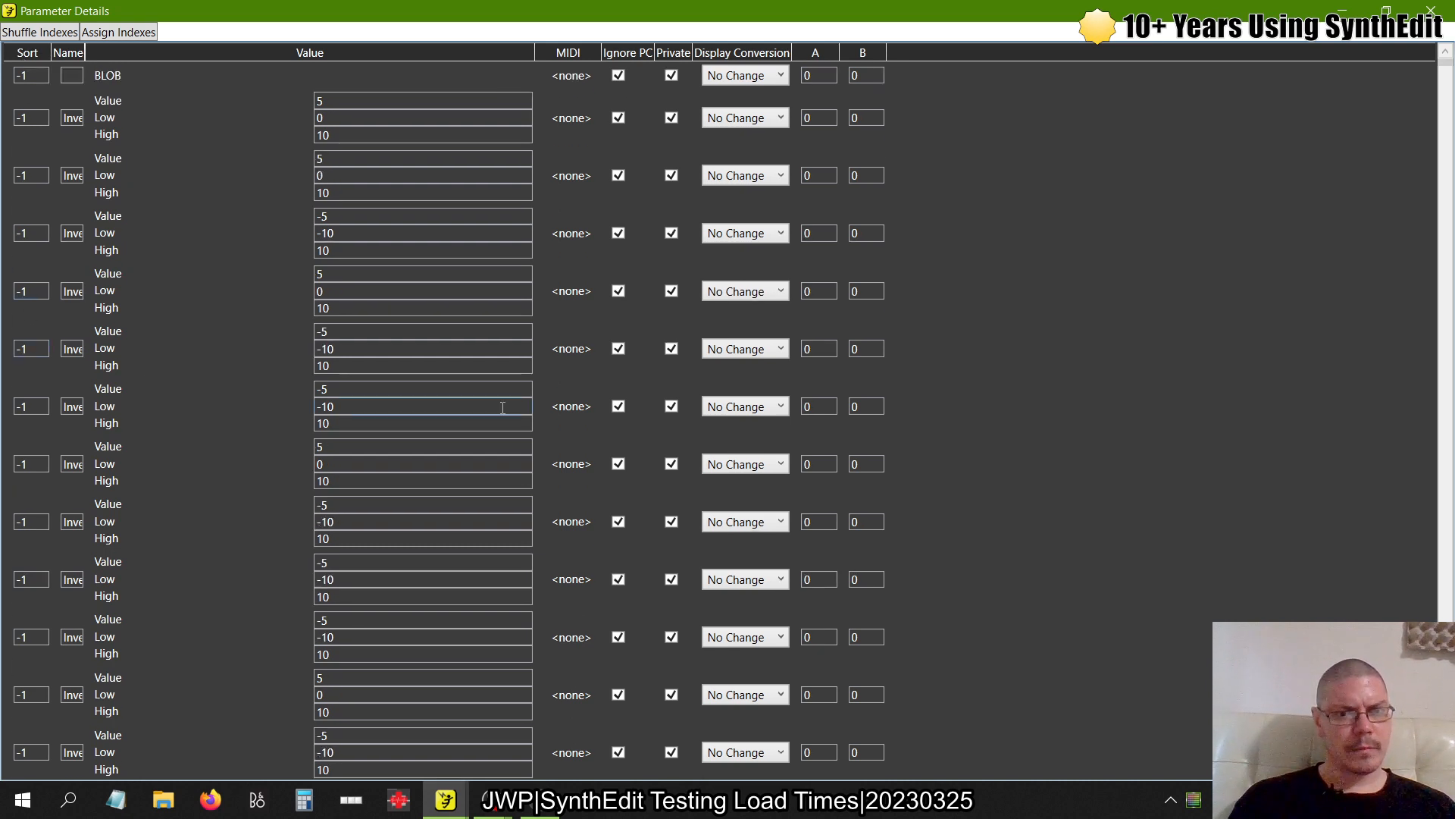
scroll(1080, 451, "down", 5)
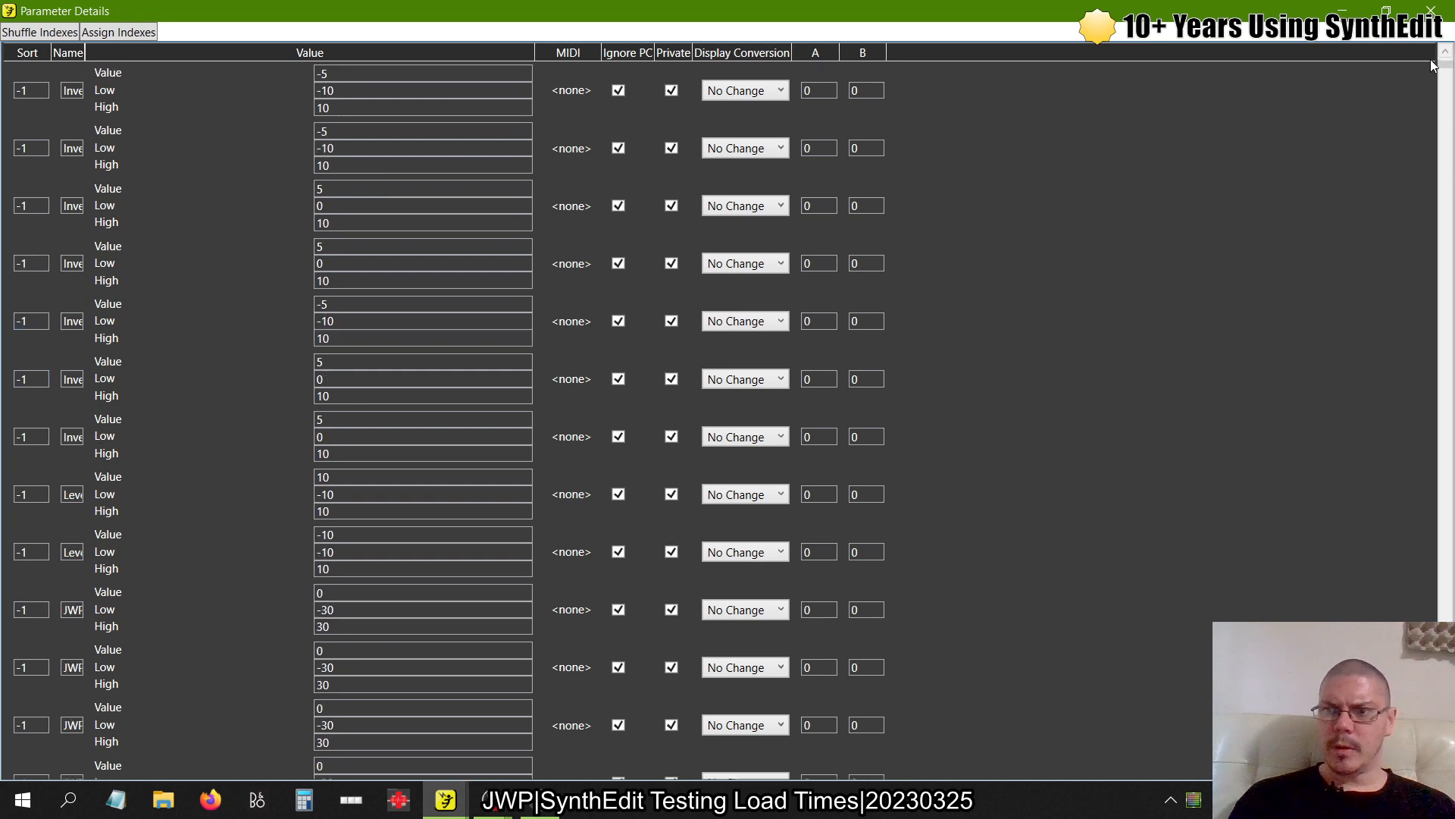
scroll(1428, 250, "down", 3)
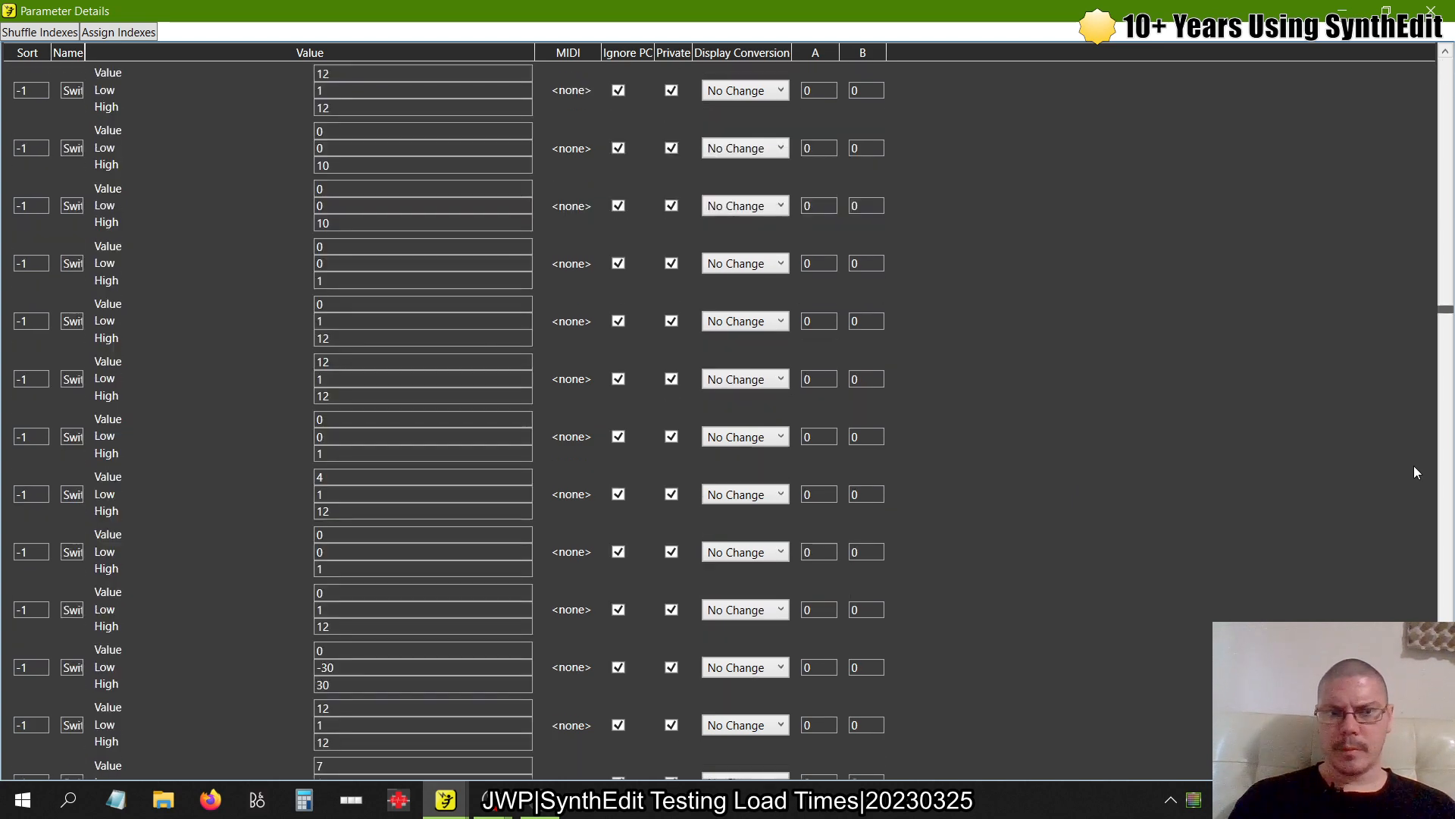
scroll(1412, 575, "down", 10)
scroll(720, 410, "down", 10)
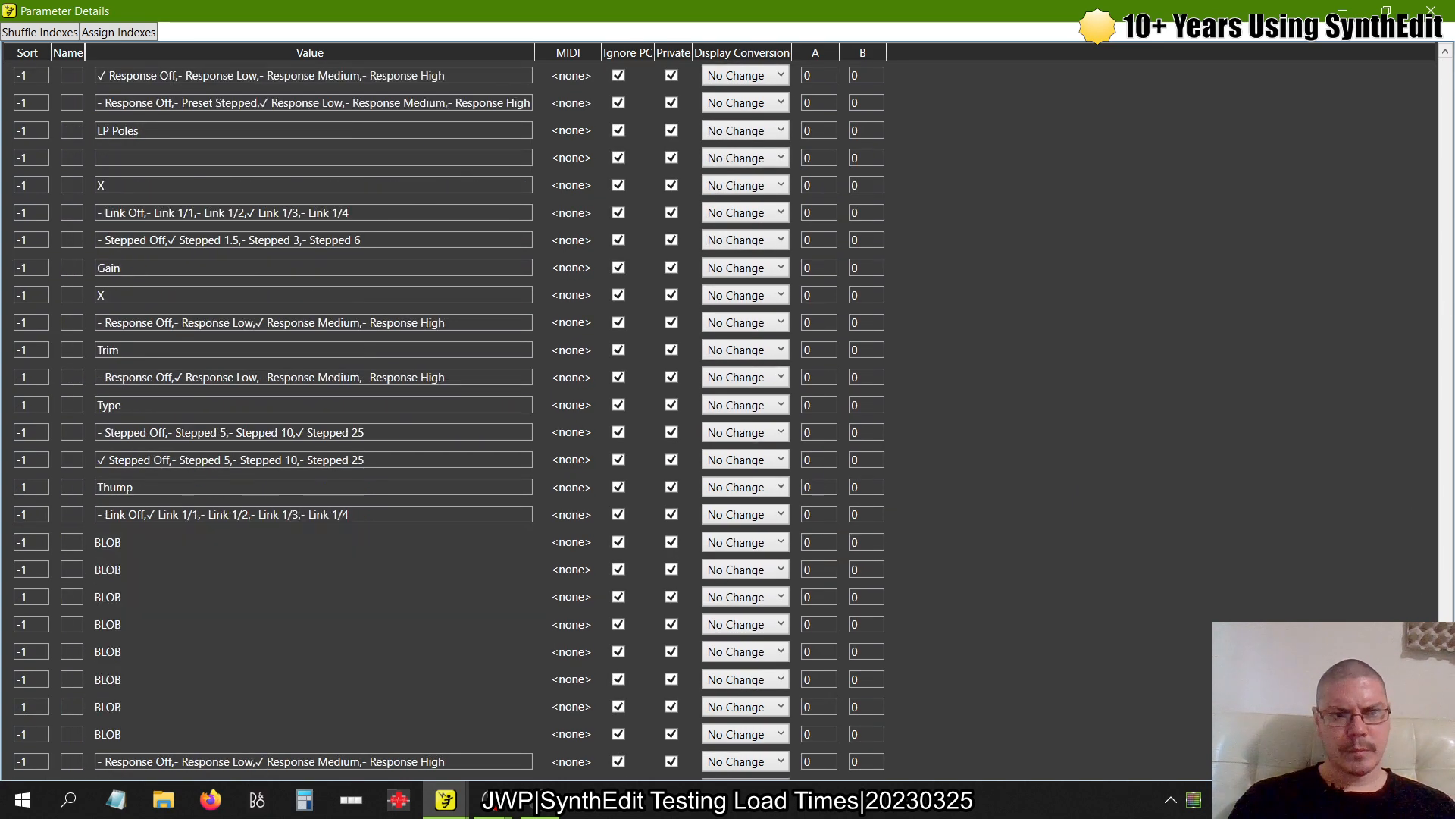
scroll(1421, 496, "up", 10)
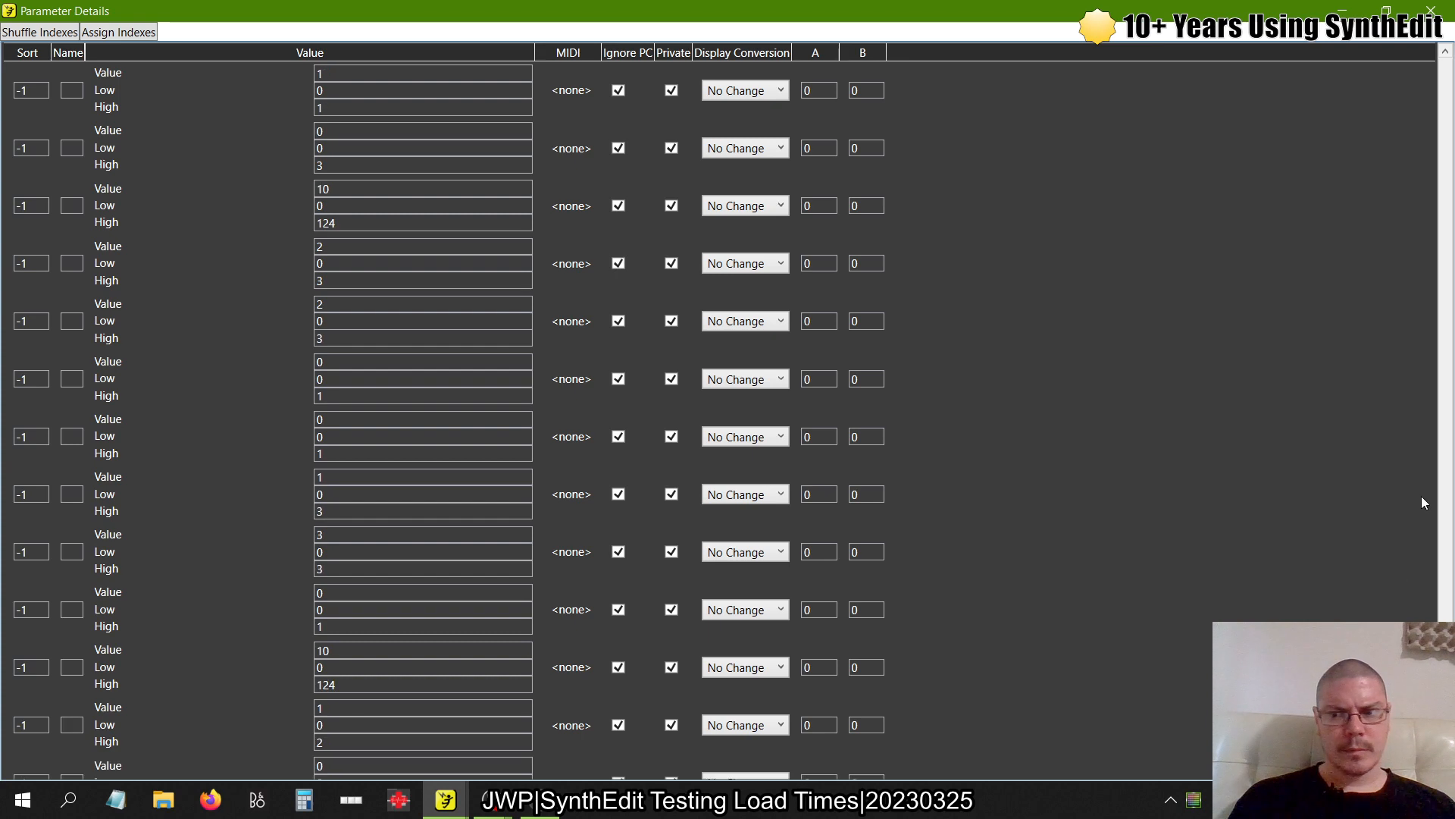
scroll(1441, 422, "up", 15)
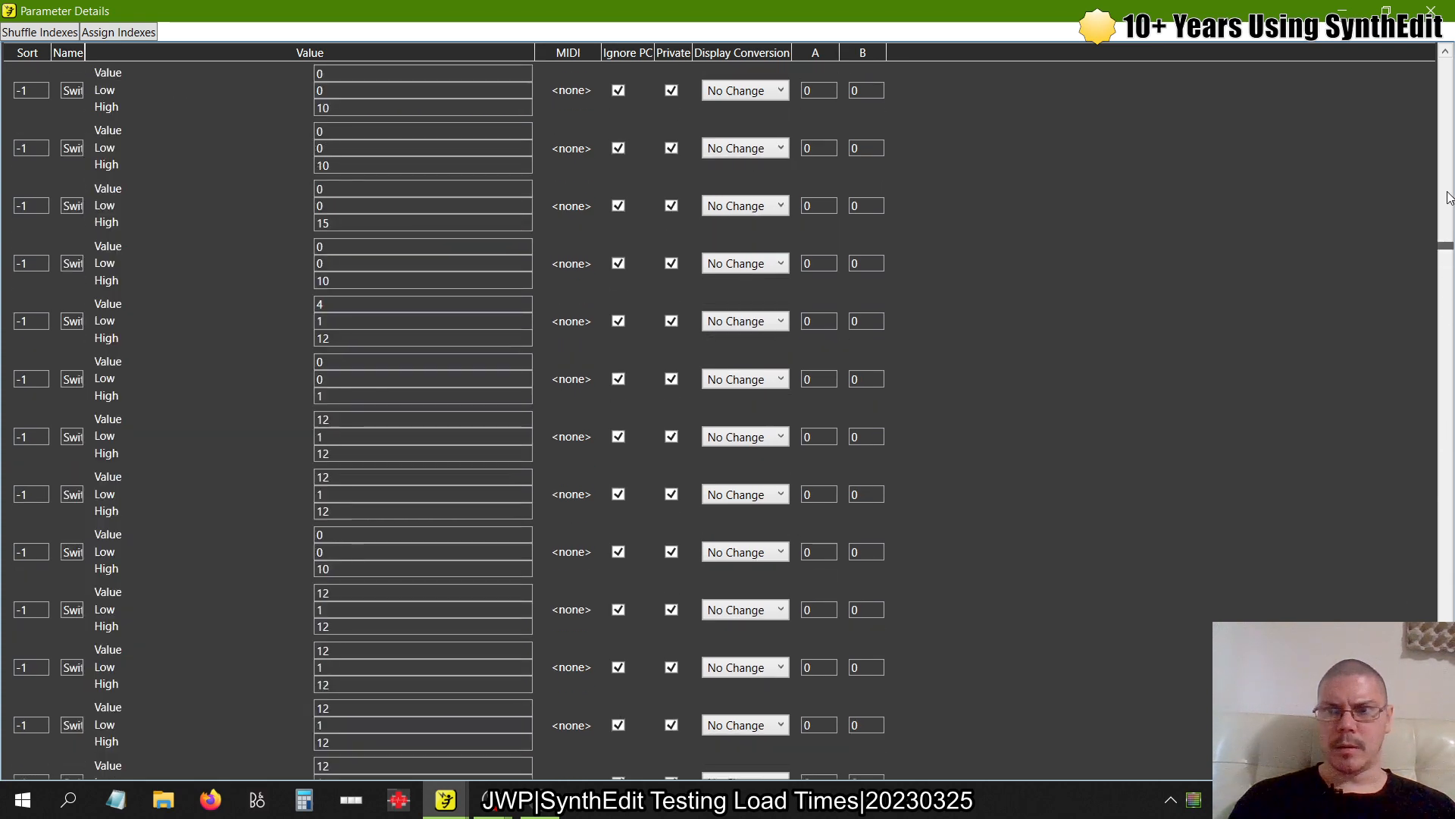
scroll(1447, 64, "up", 5)
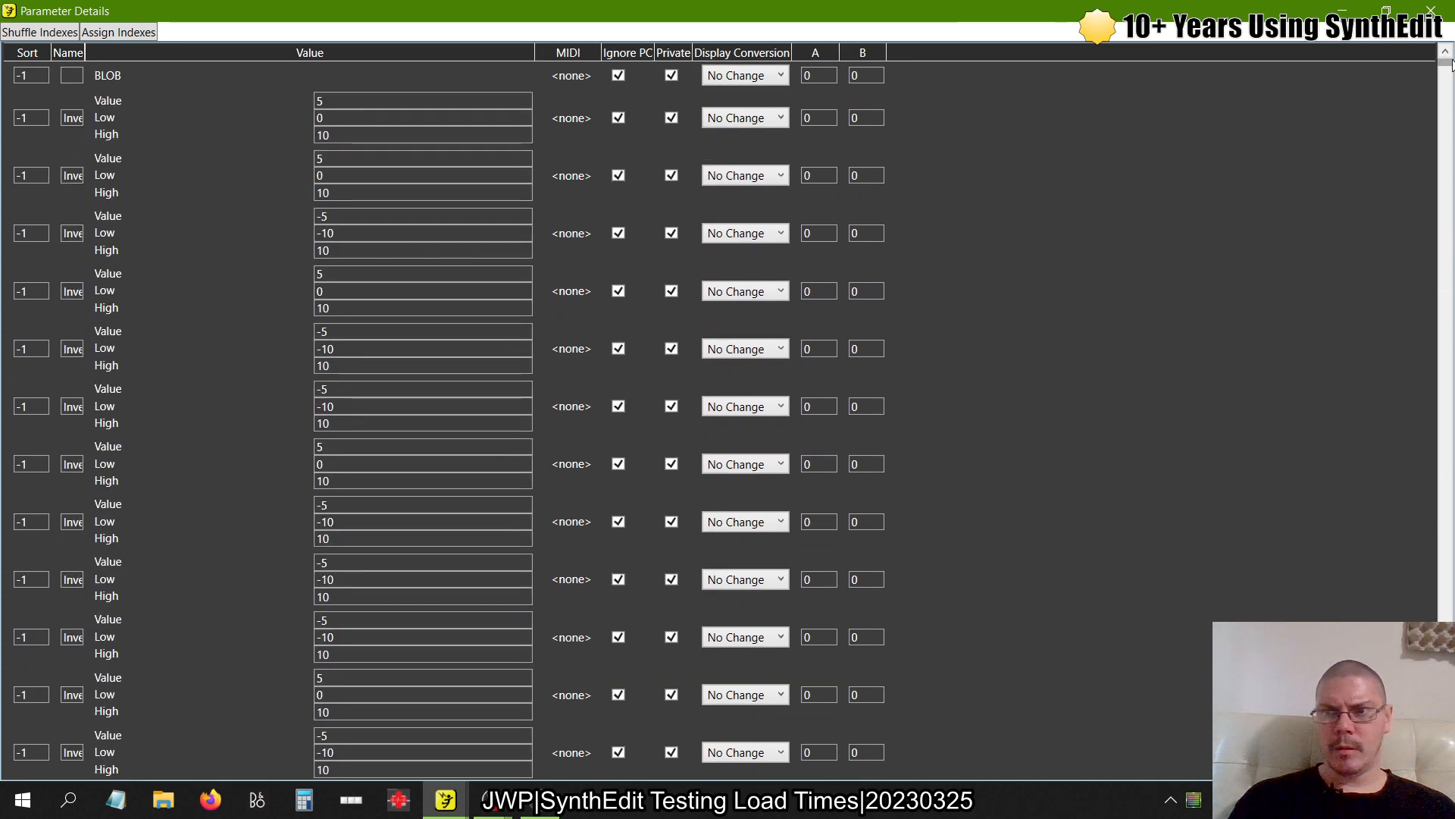
Return to the Control Load project and acknowledge the completed VST3 export
key("alt+Tab")
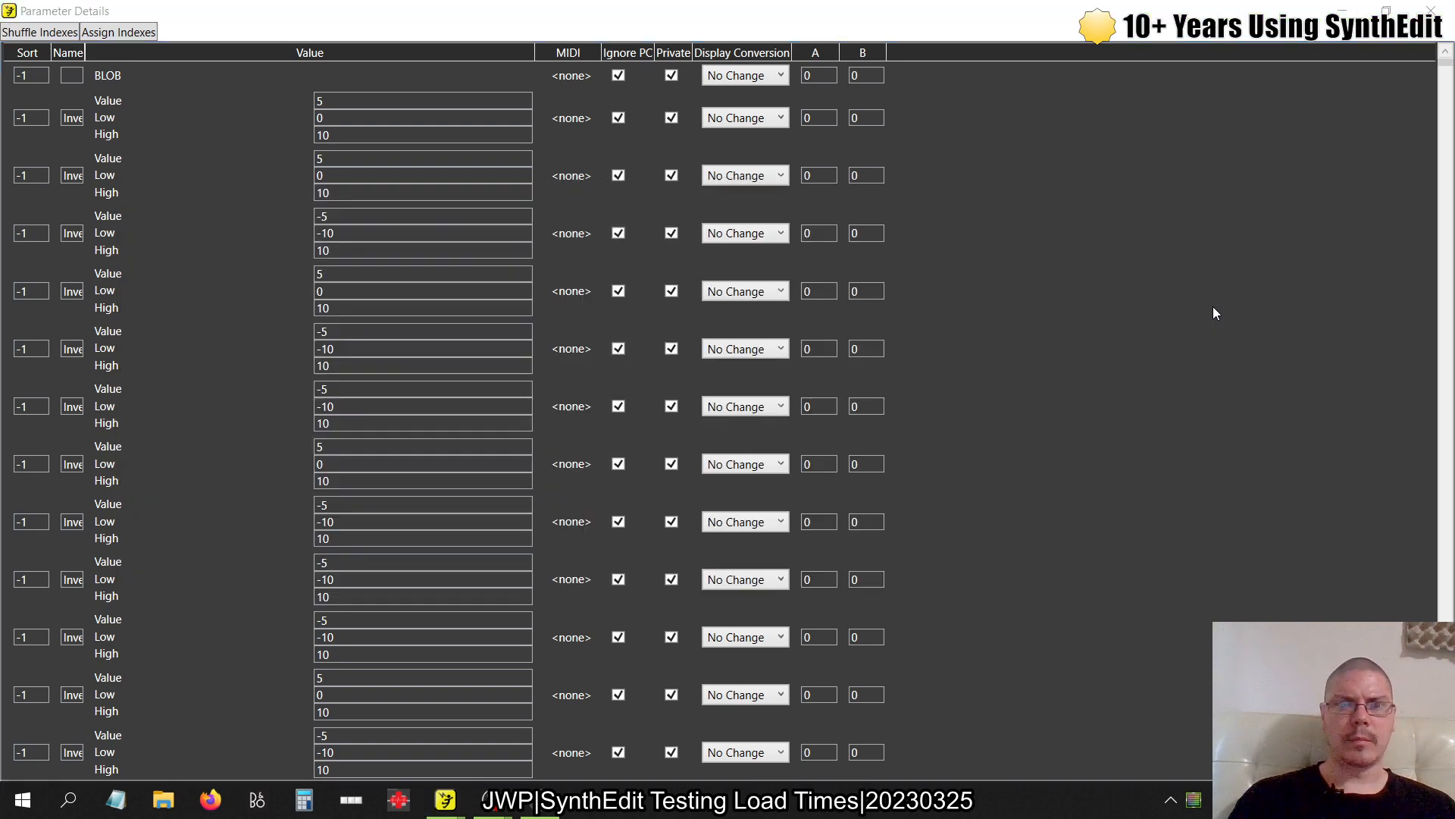
key("alt+Tab")
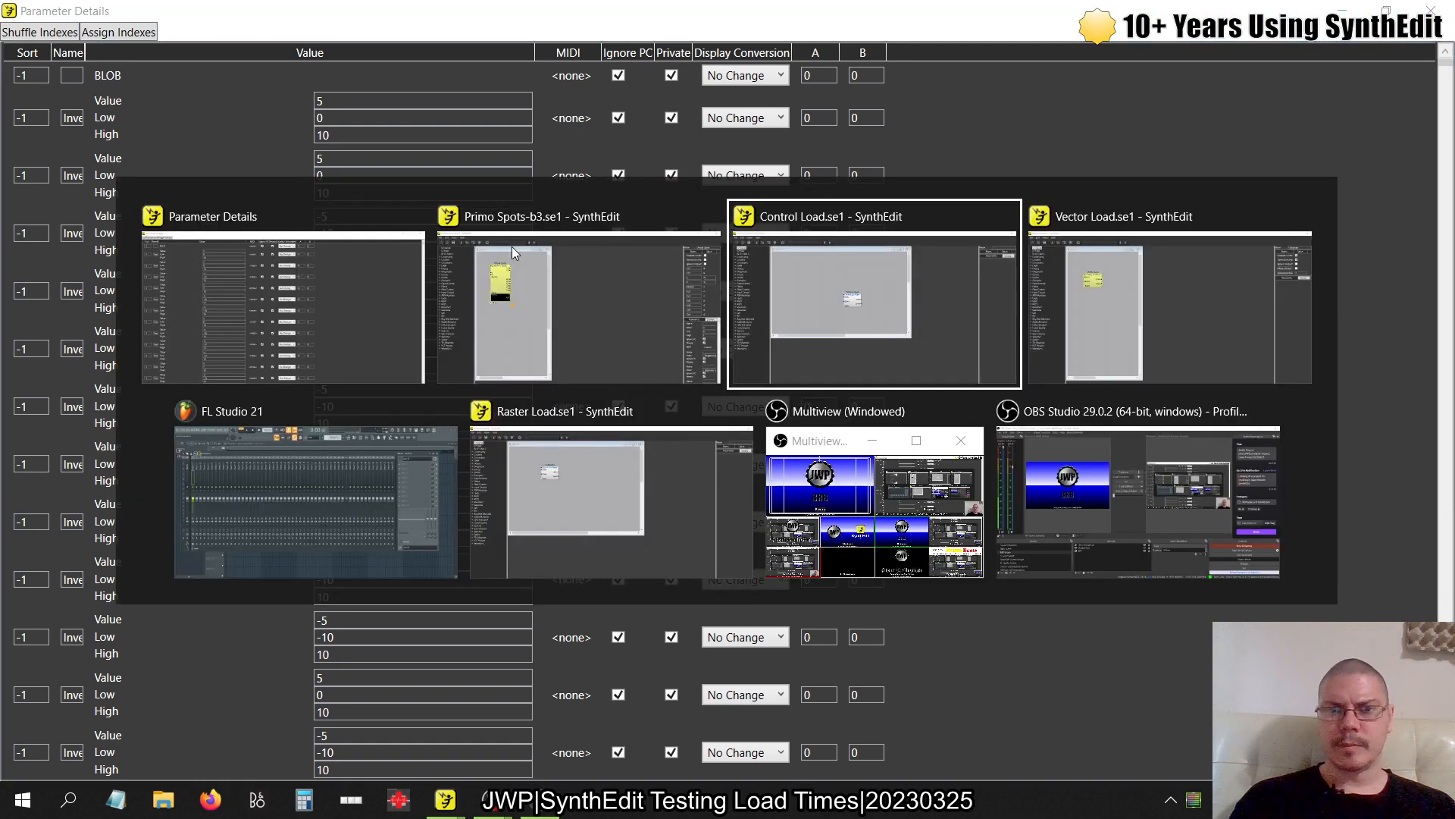
key("alt+Tab")
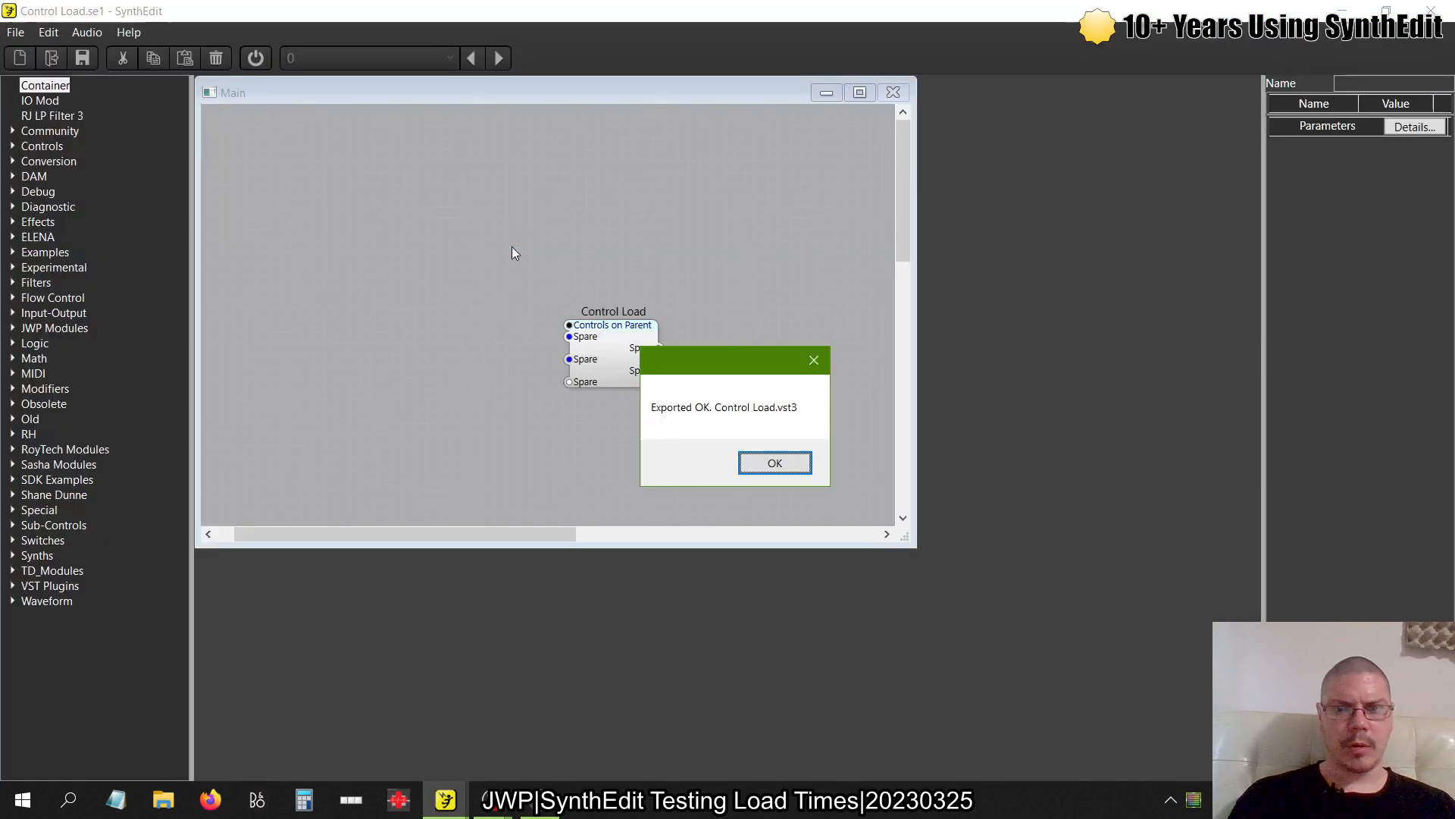
left_click(776, 462)
Examine the Control Load container's parameter details in a maximized window and close the parameter list
left_click(626, 375)
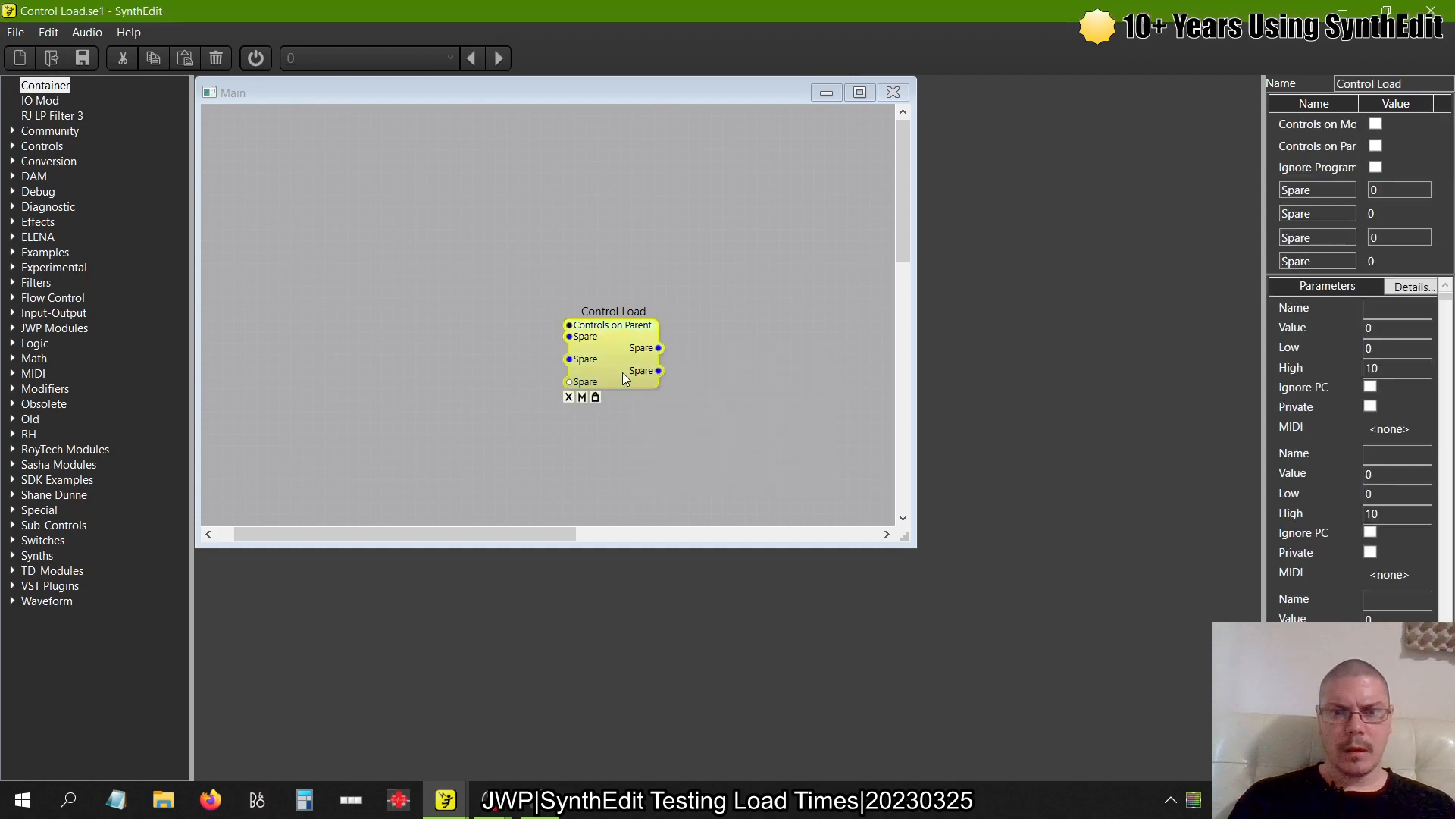
left_click(1414, 287)
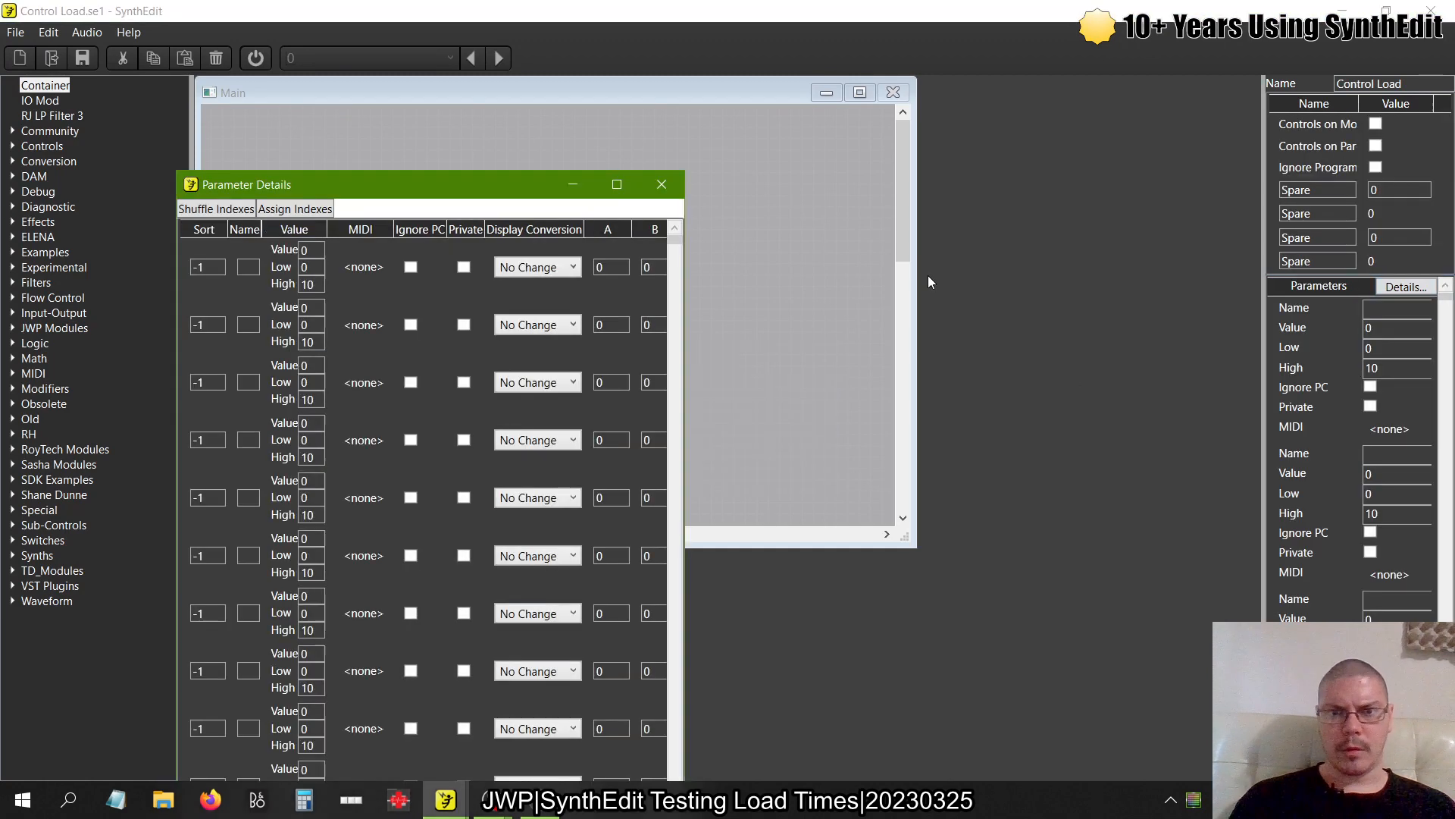
double_click(525, 177)
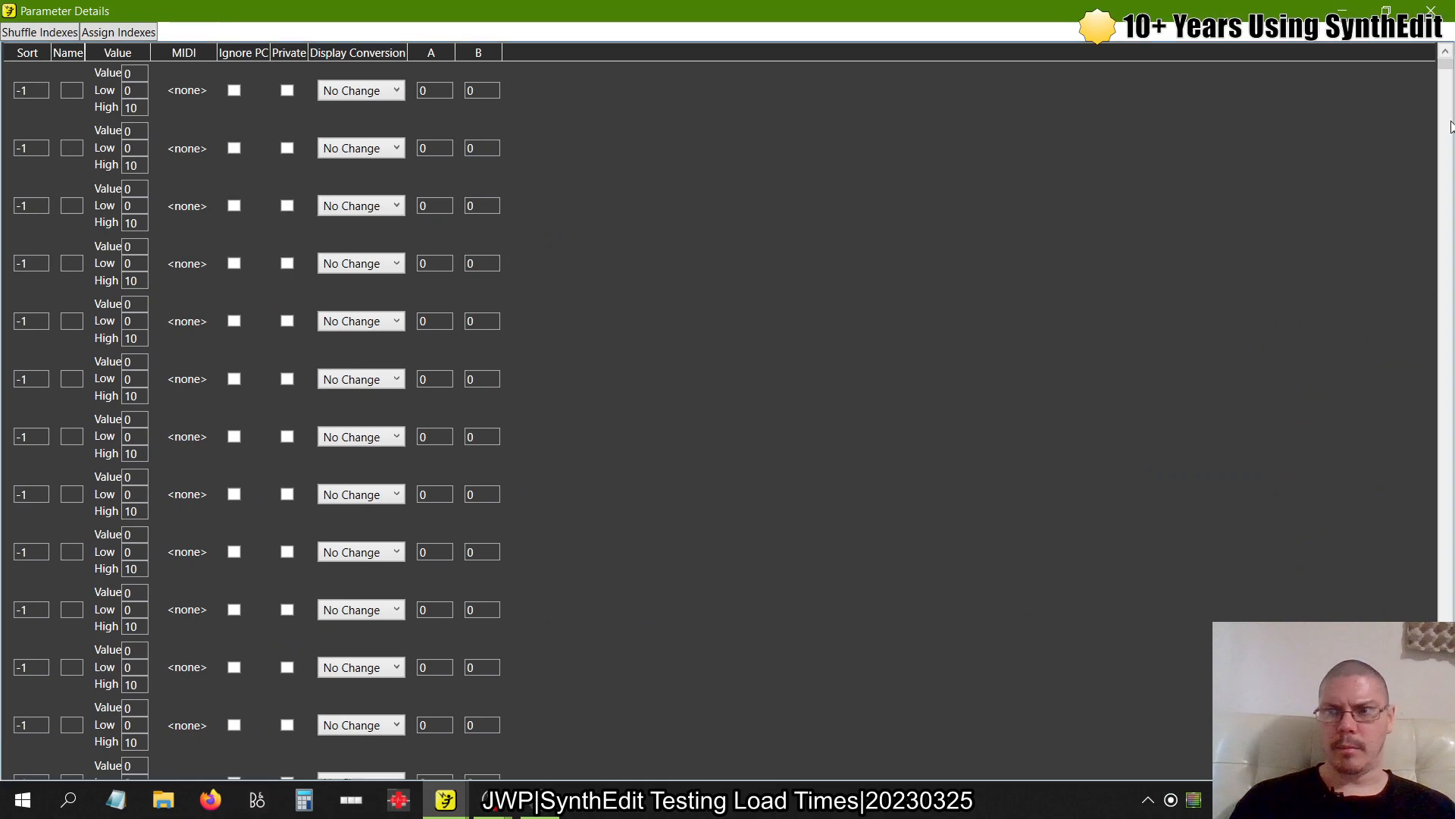
left_click_drag(1443, 66, 1434, 258)
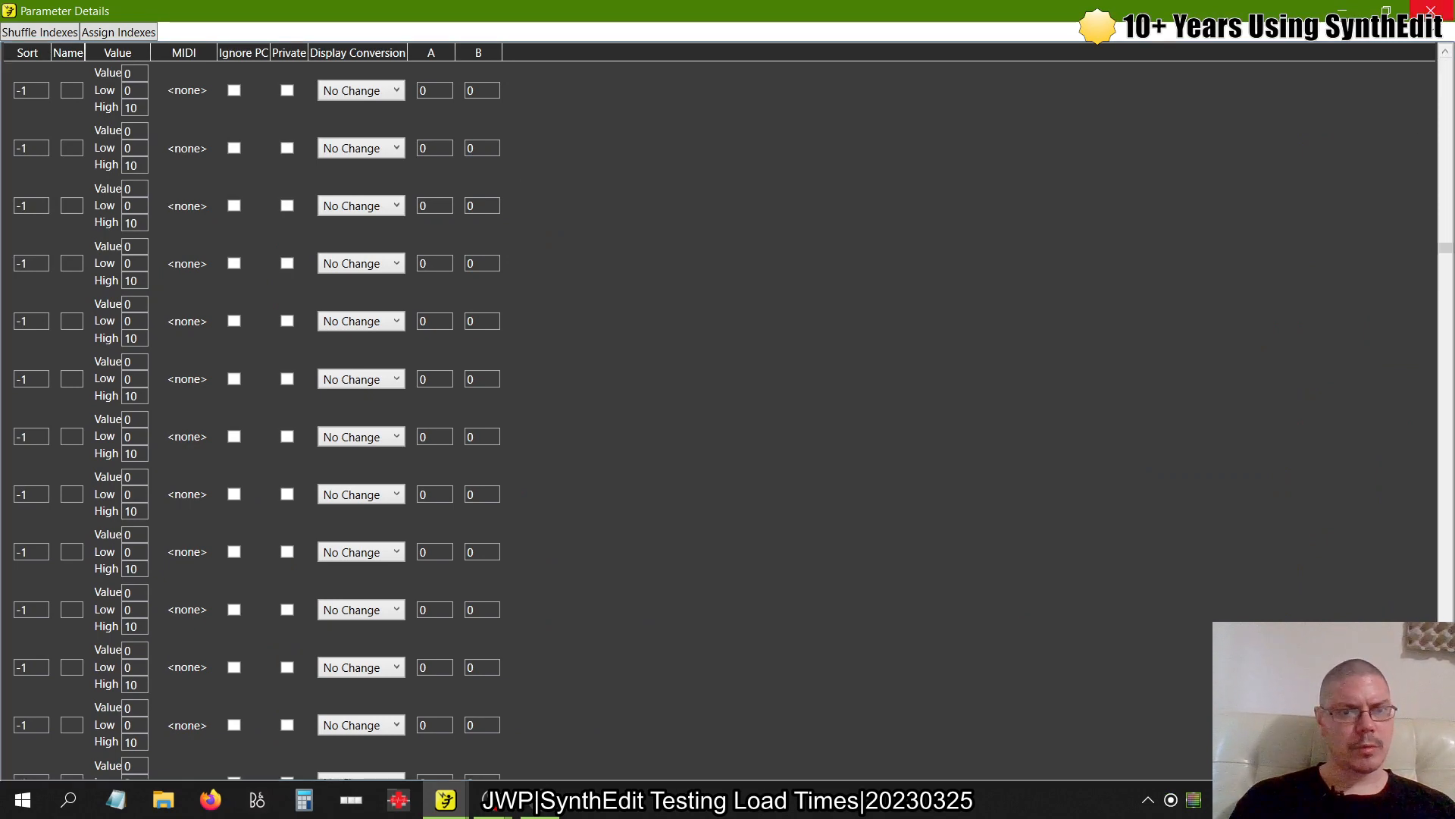
left_click(1431, 10)
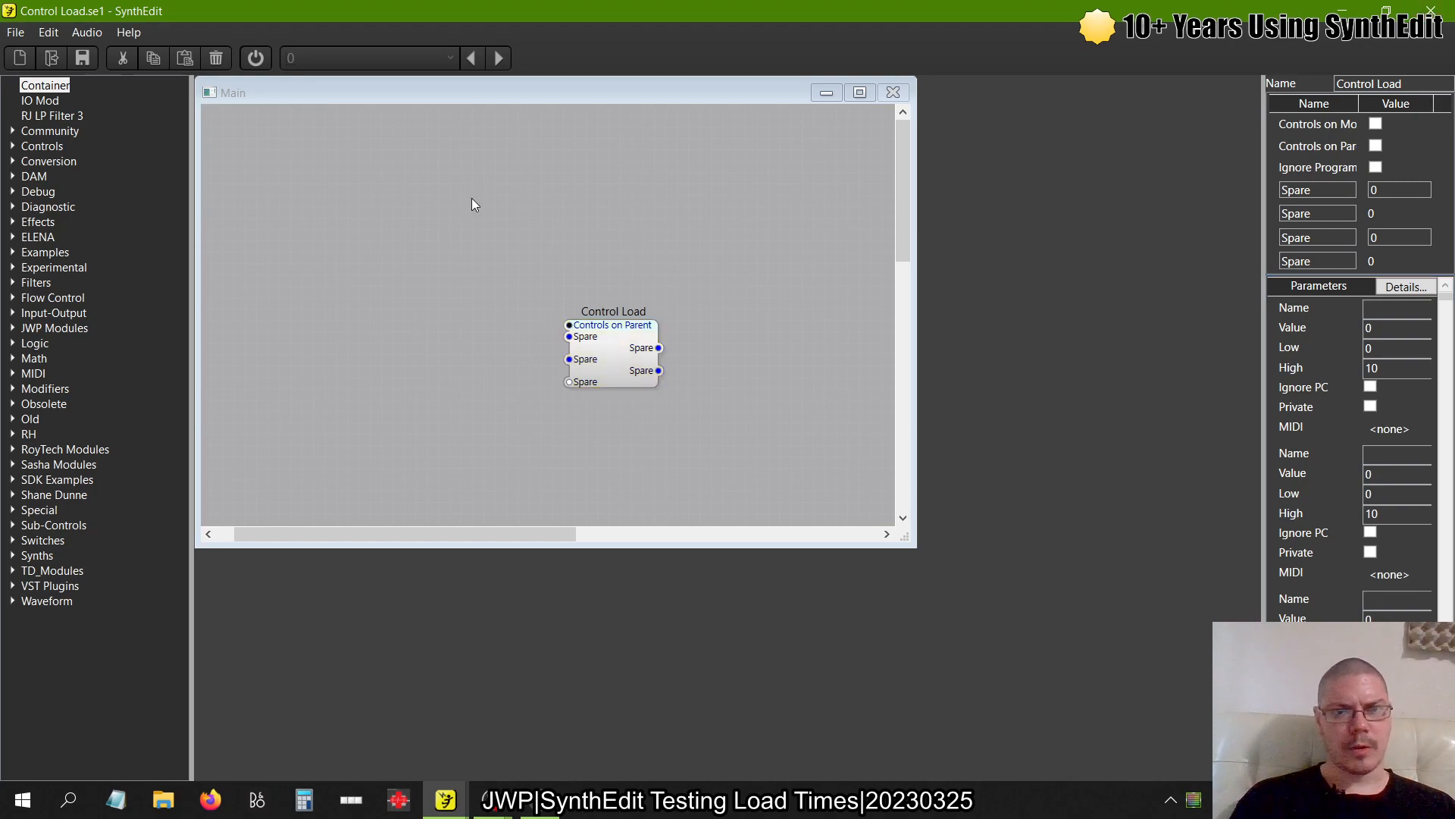
Switch back to the open parameter details of the Primo Spots container
key("alt+Tab")
key("alt+Tab")
key("Escape")
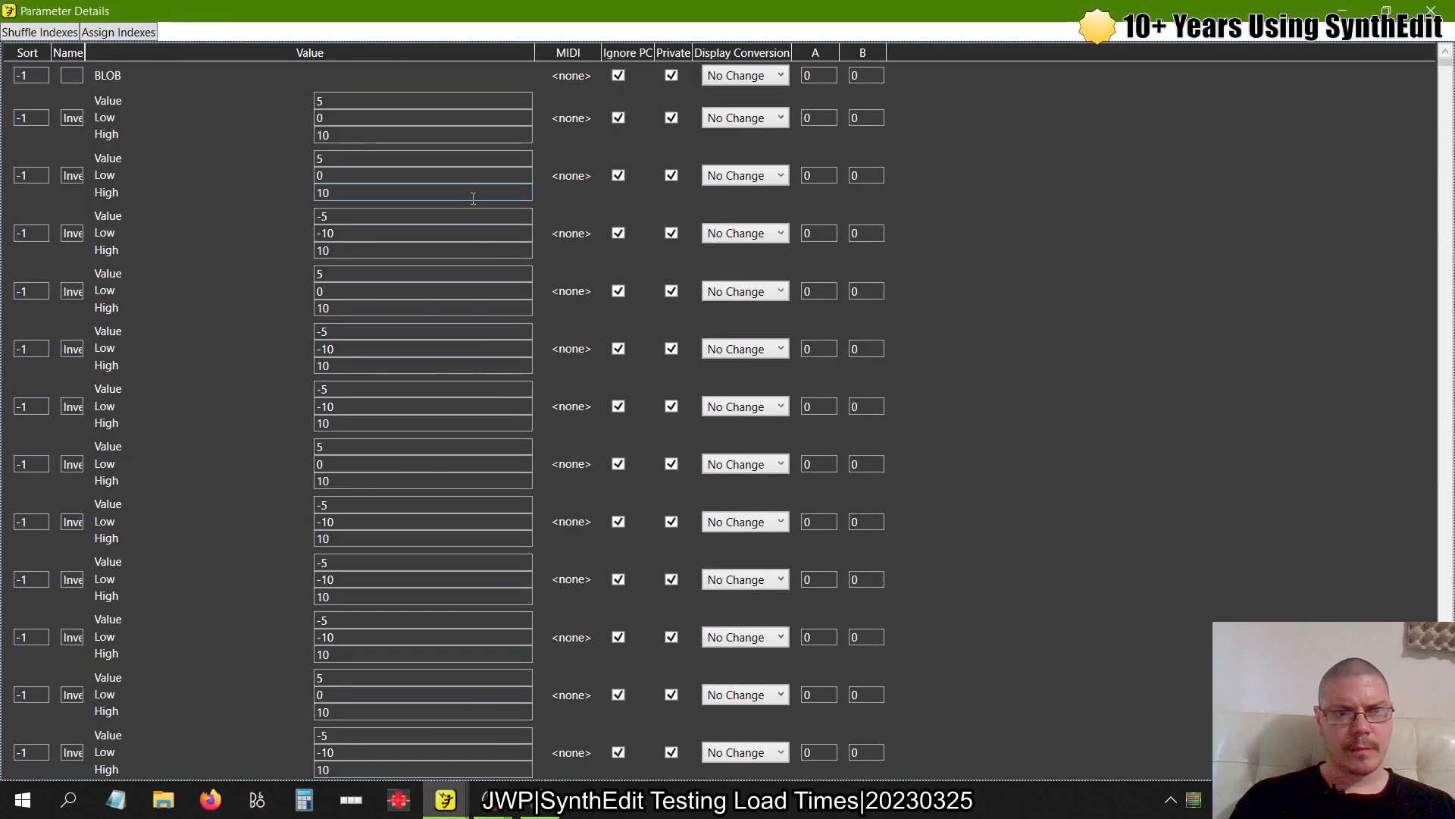
Widen the Name column to fit its contents and examine the parameter names near the beginning of the list
scroll(472, 205, "down", 1)
scroll(472, 205, "down", 5)
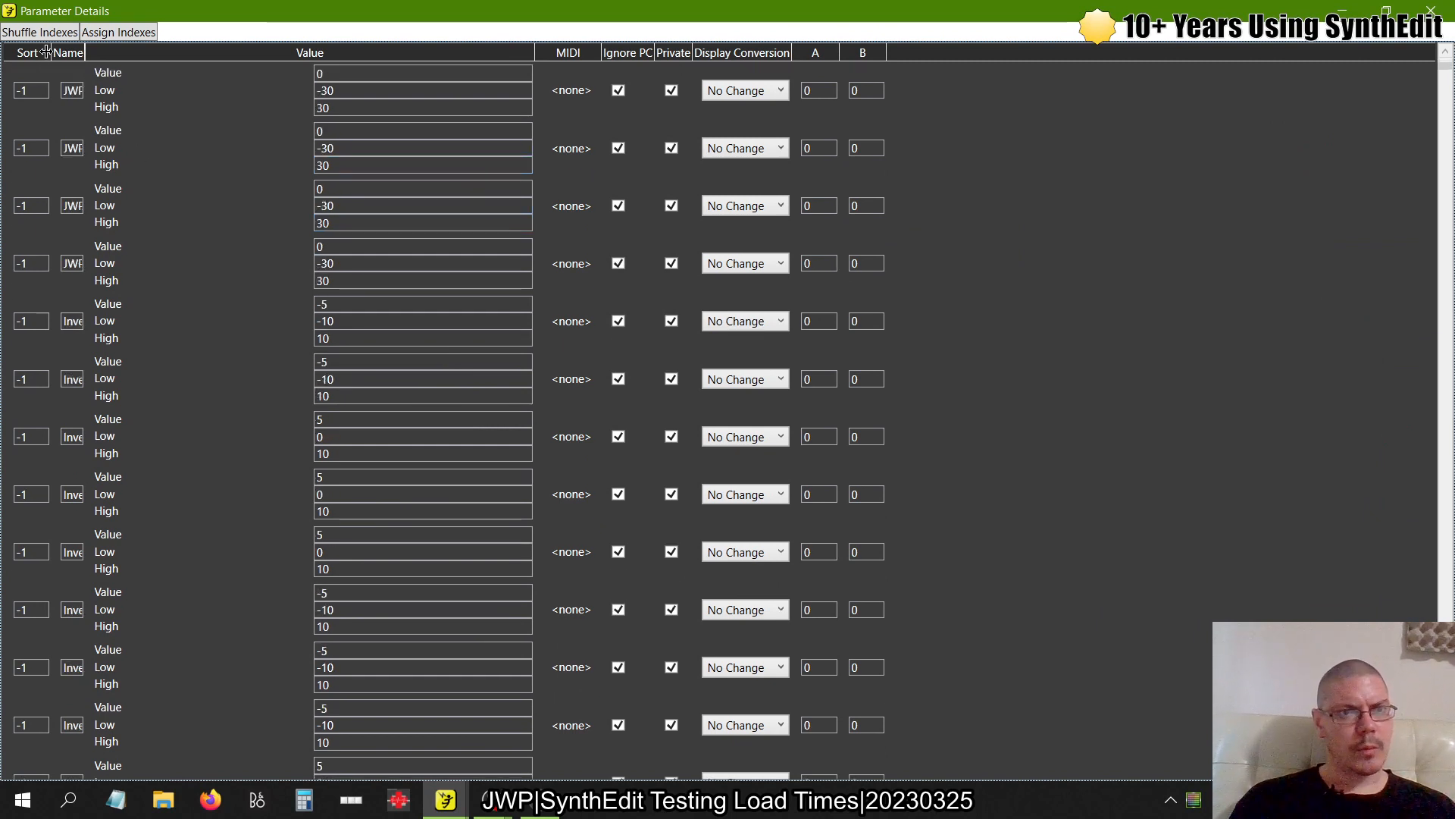
double_click(87, 54)
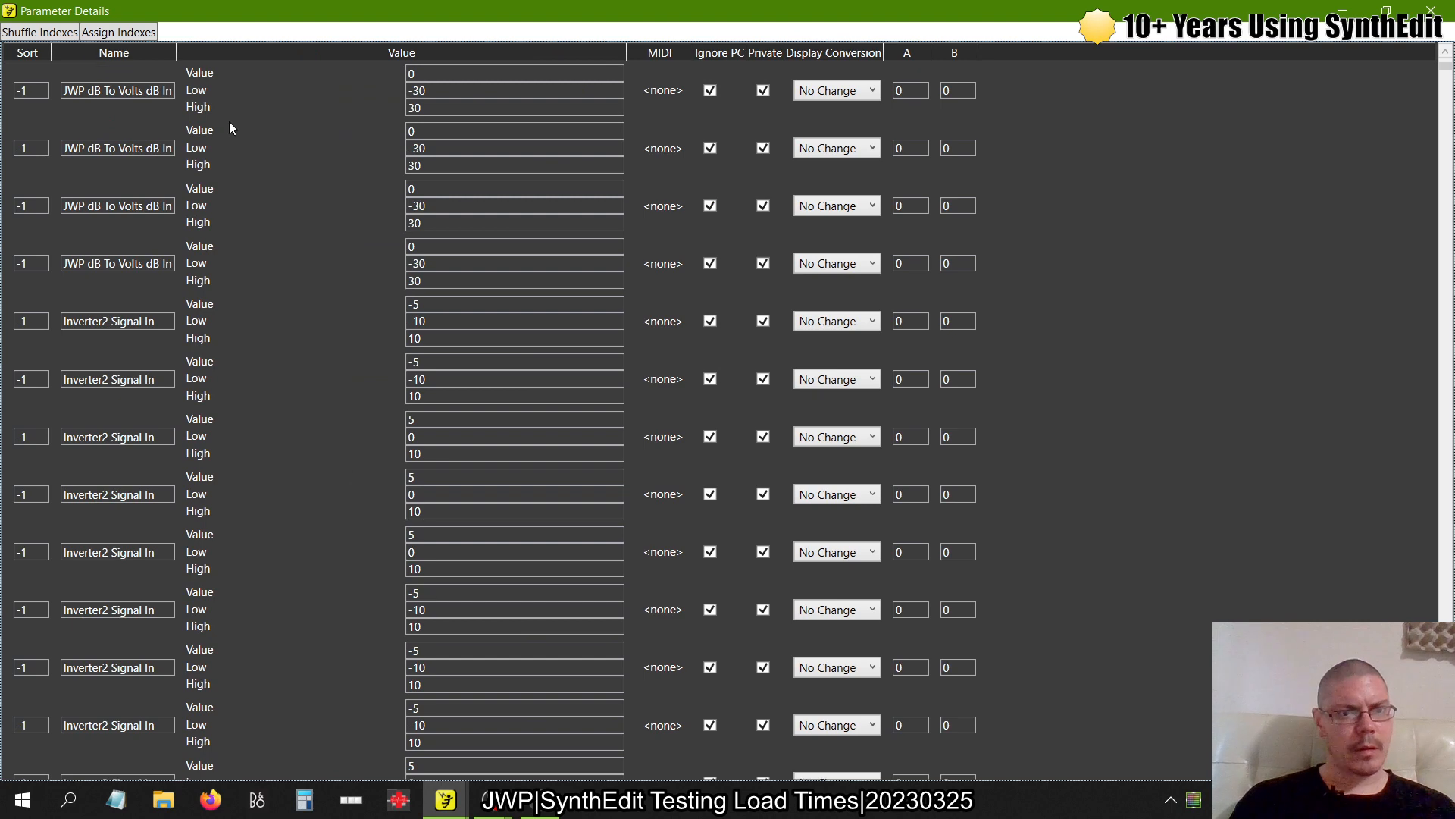
scroll(229, 121, "down", 4)
scroll(229, 121, "up", 8)
scroll(229, 121, "up", 1)
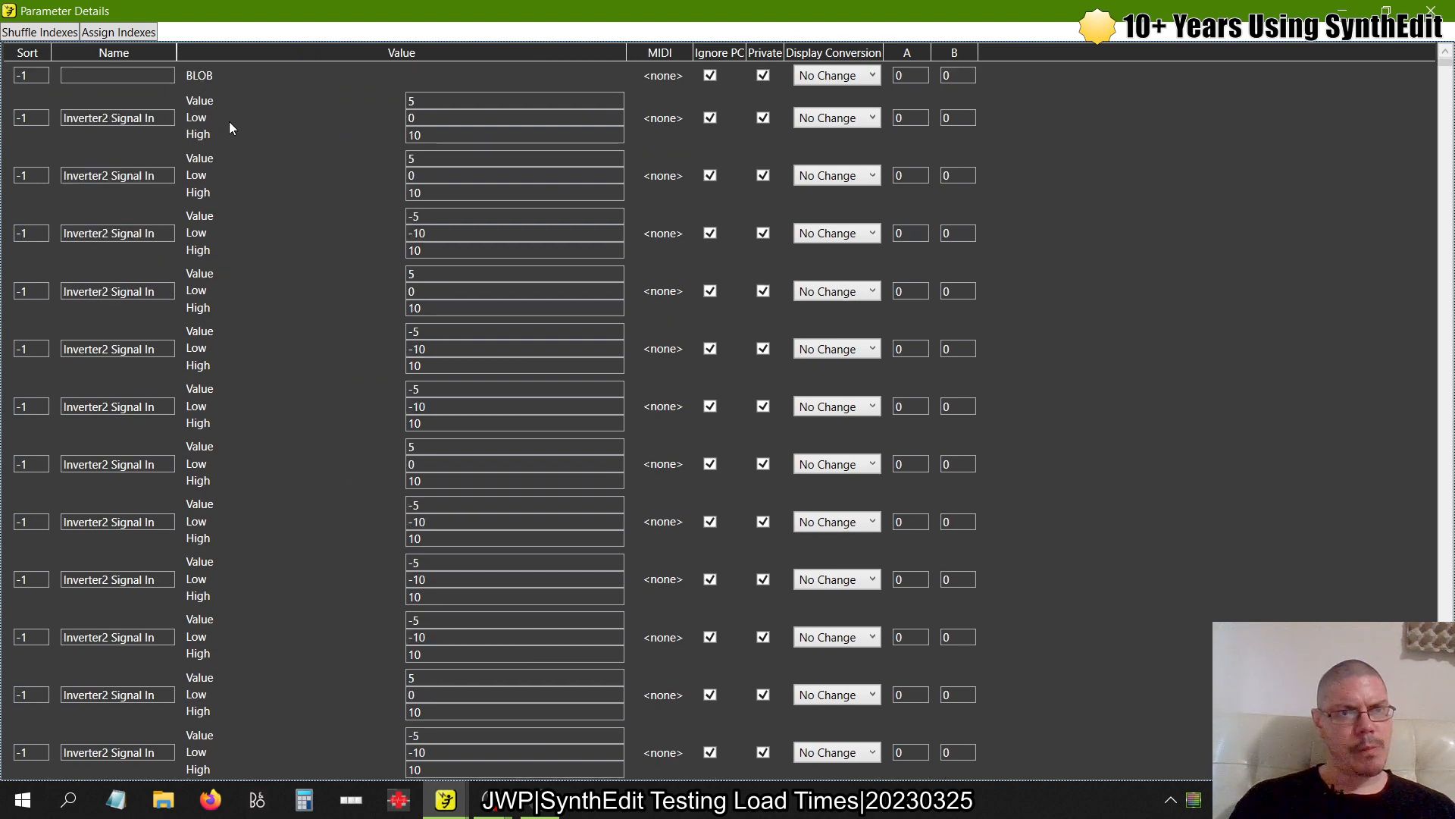
Try to shuffle the parameter indexes down at index 0 and to assign indexes with 1 as the first index
left_click(6, 34)
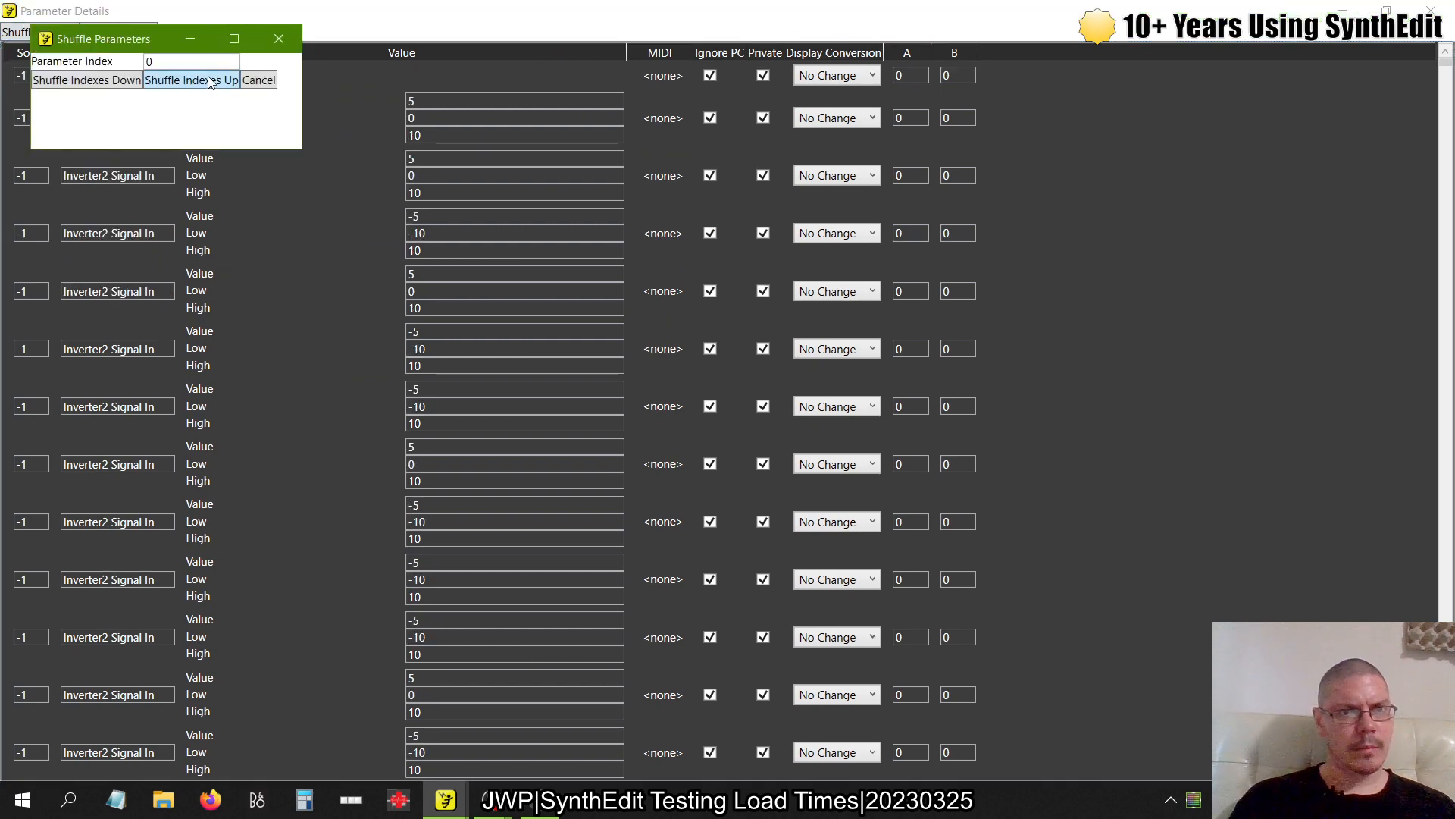
left_click(128, 80)
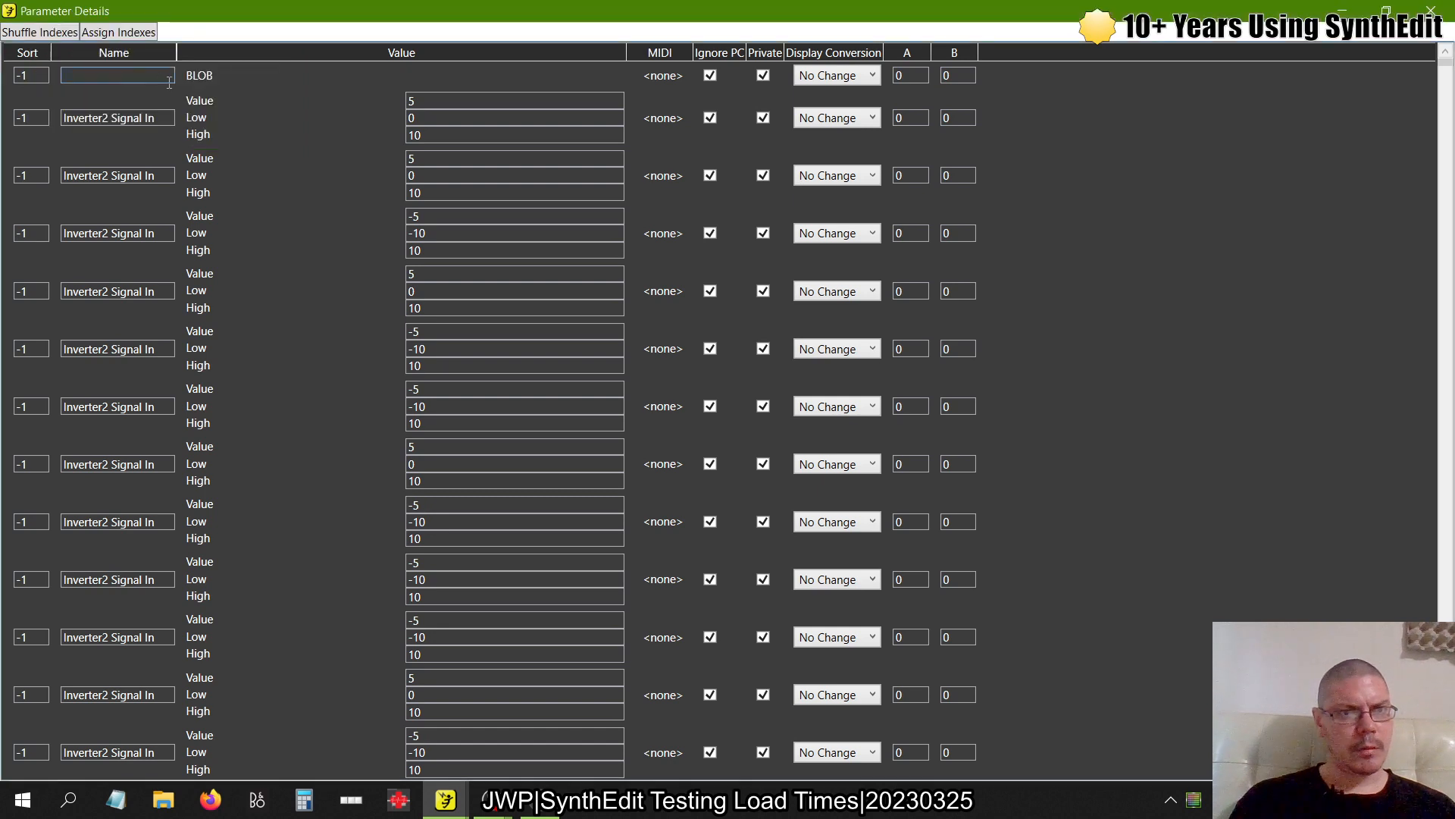
left_click(113, 32)
left_click(104, 97)
left_click(114, 32)
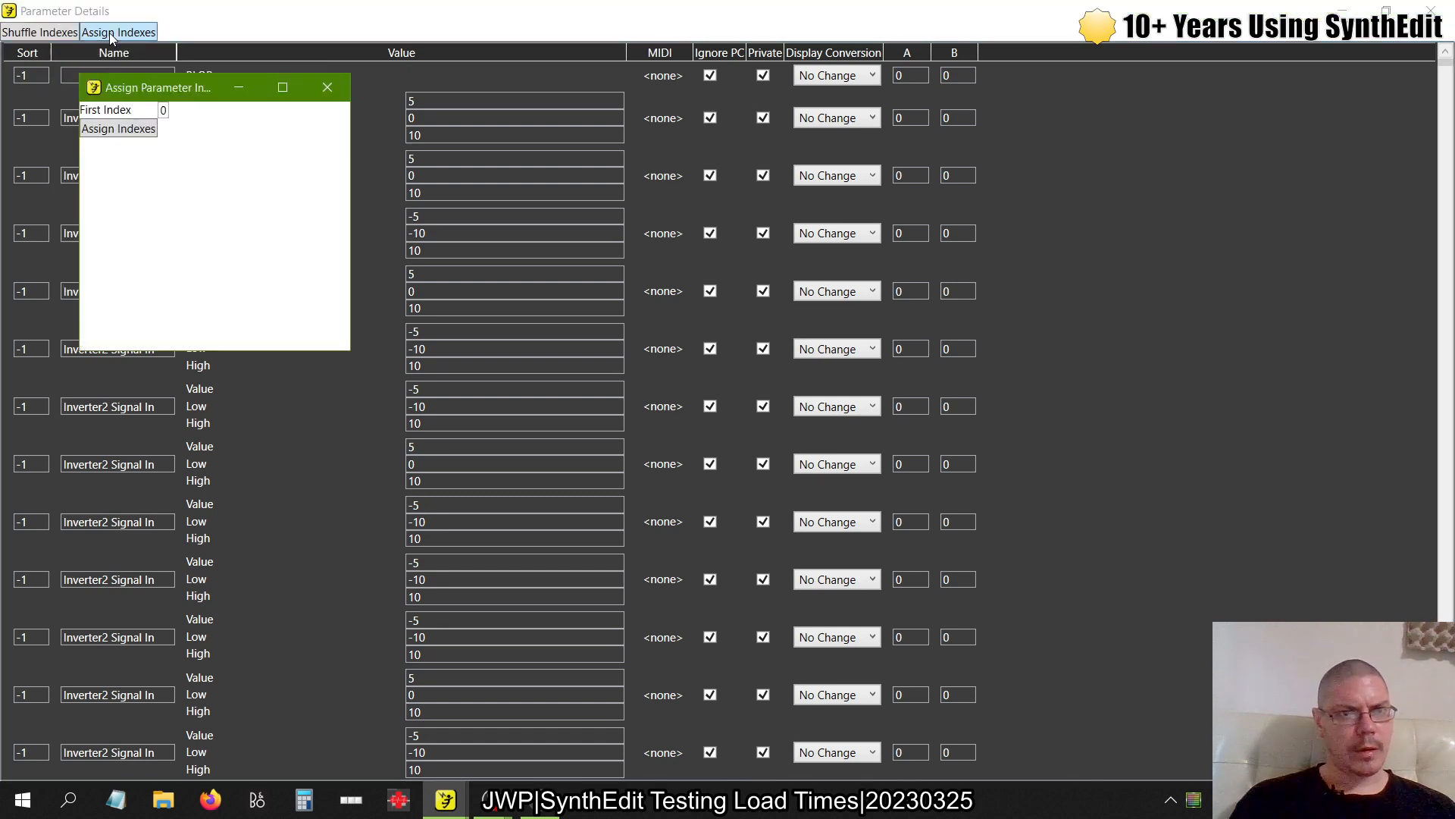
double_click(162, 112)
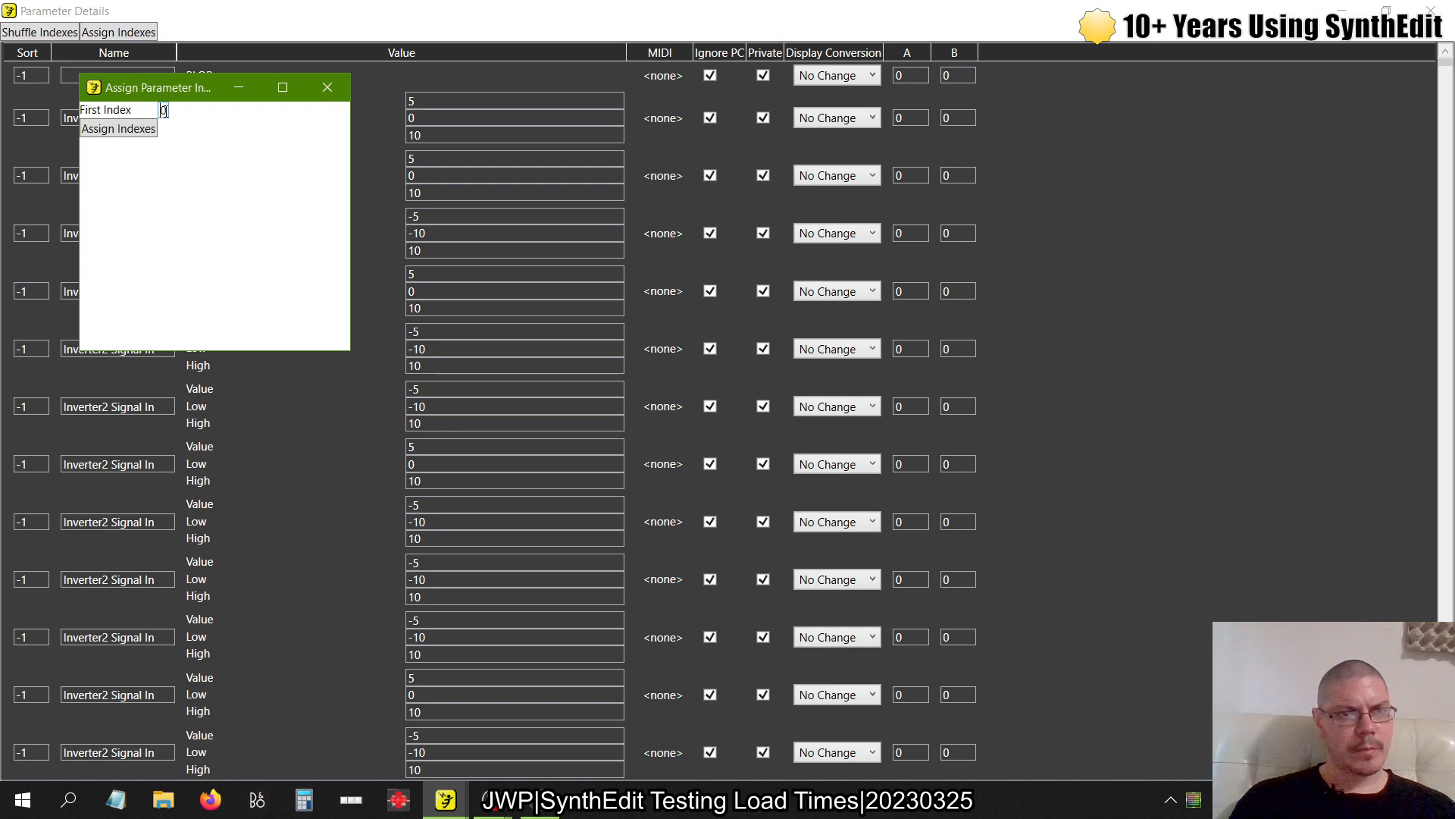
type("1")
left_click(97, 130)
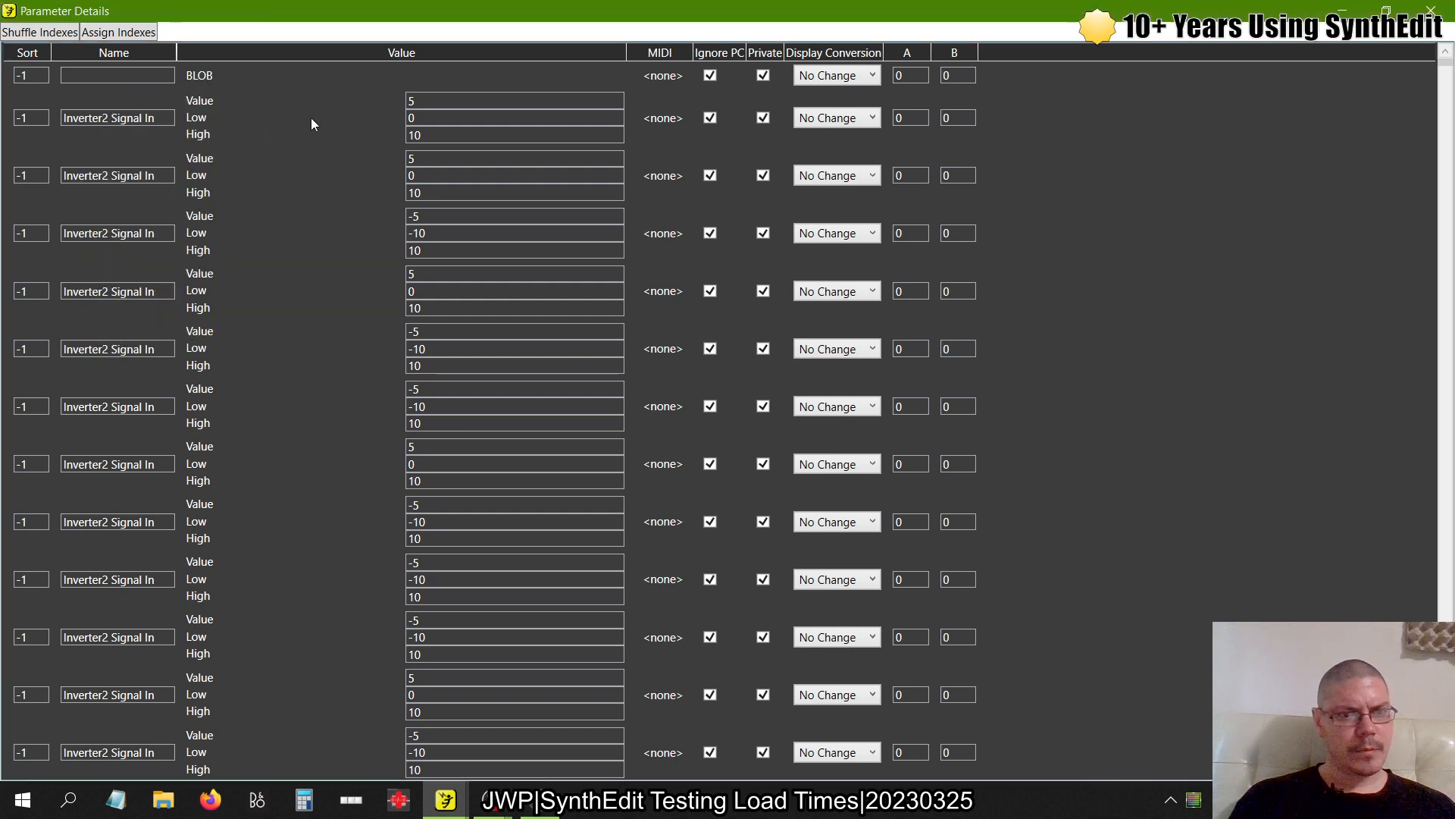
Select every parameter in the list and try to assign indexes with 0 as the first index
key("ctrl+a")
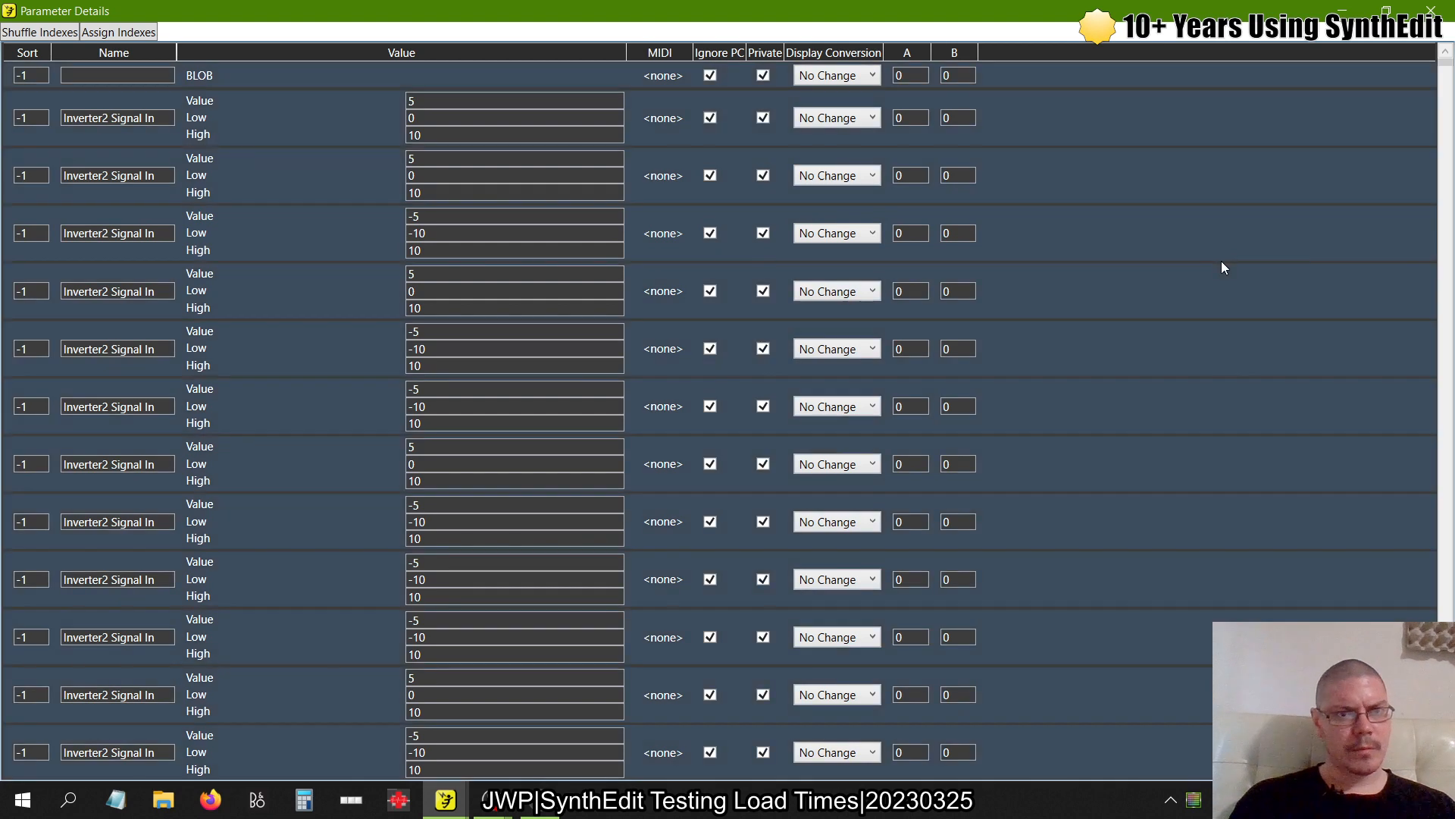
left_click(136, 32)
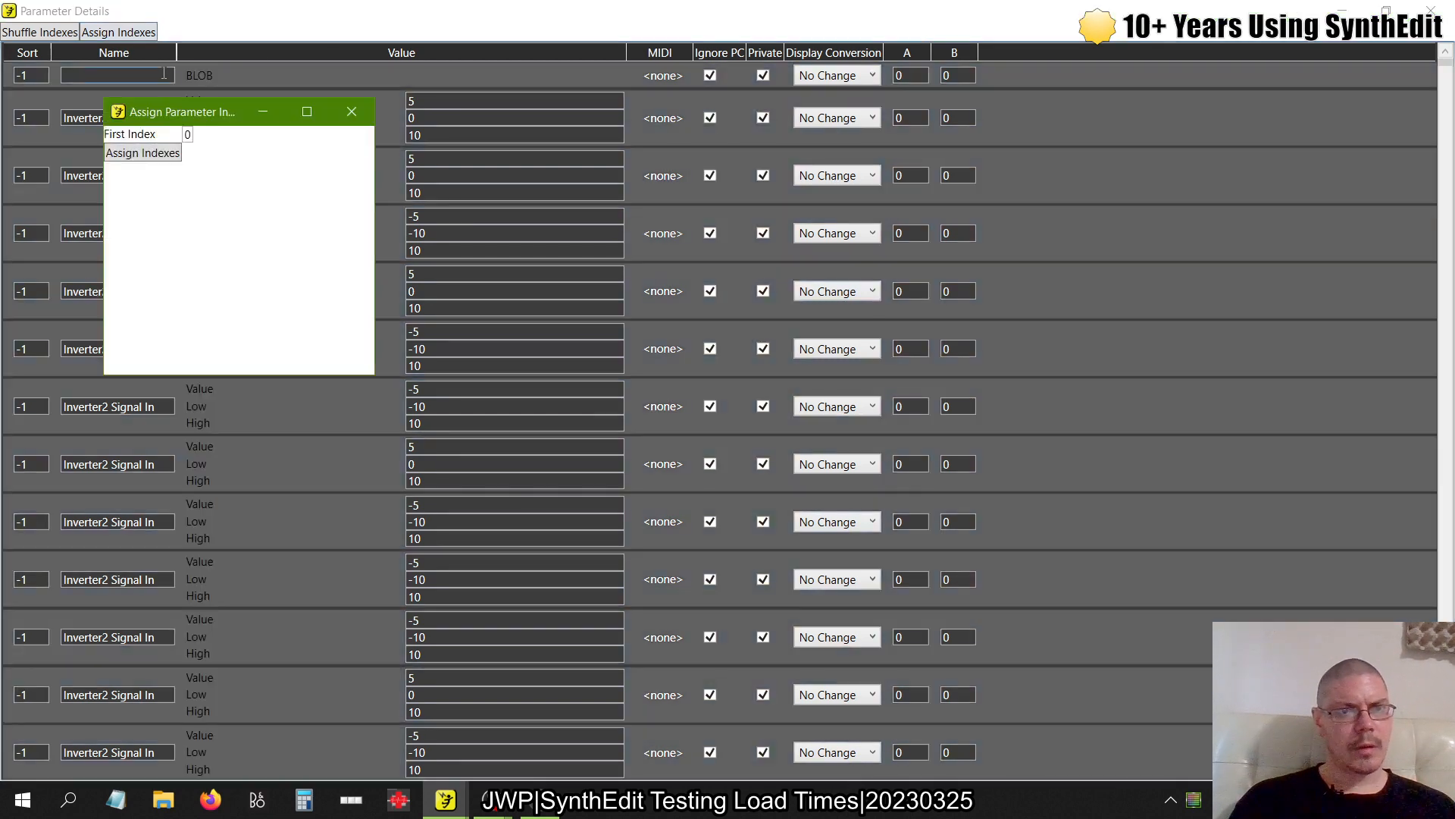
left_click(144, 154)
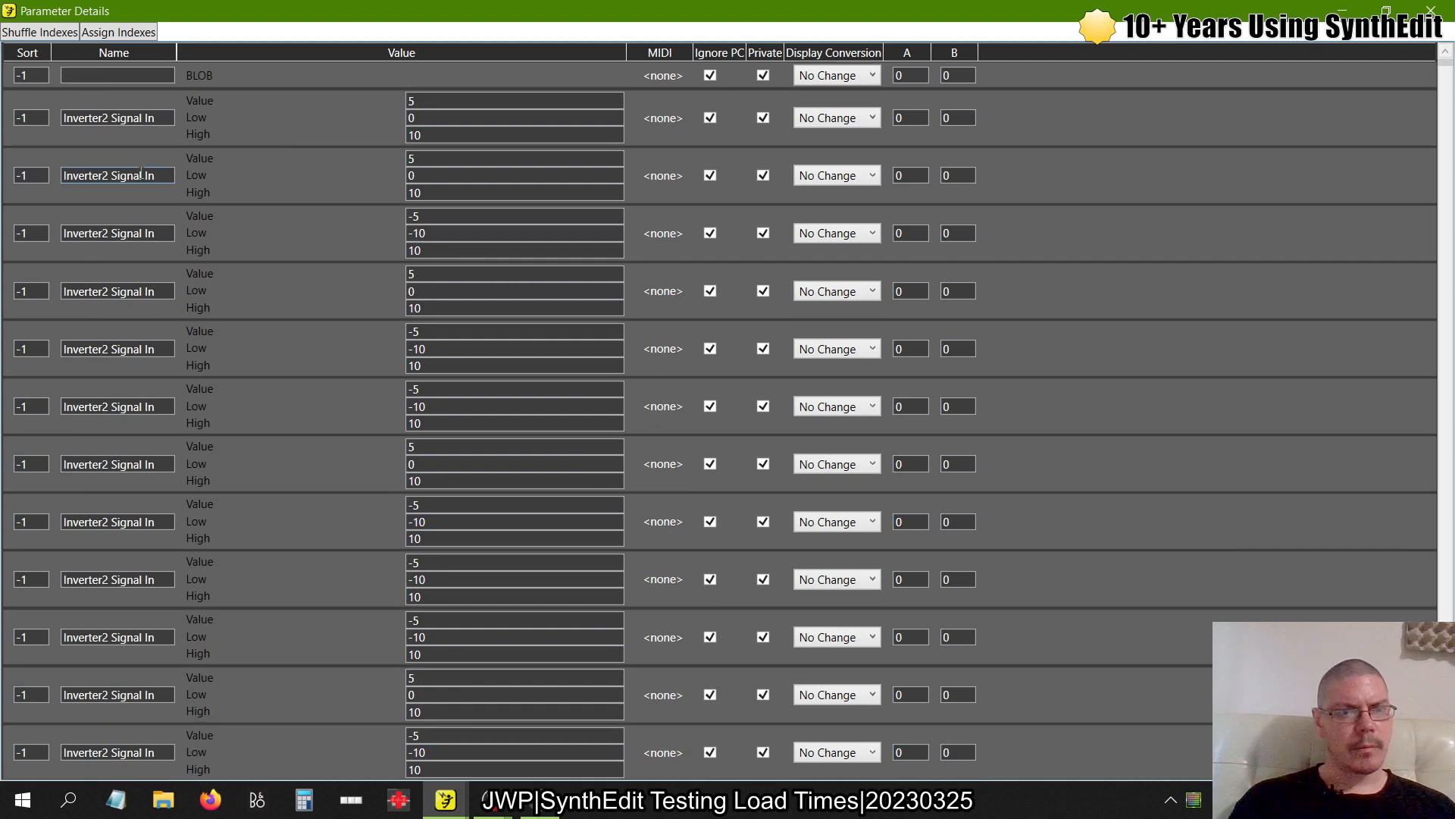
Narrow the Sort and Name columns and examine the parameter list through to its final entry
left_click_drag(51, 50, 31, 50)
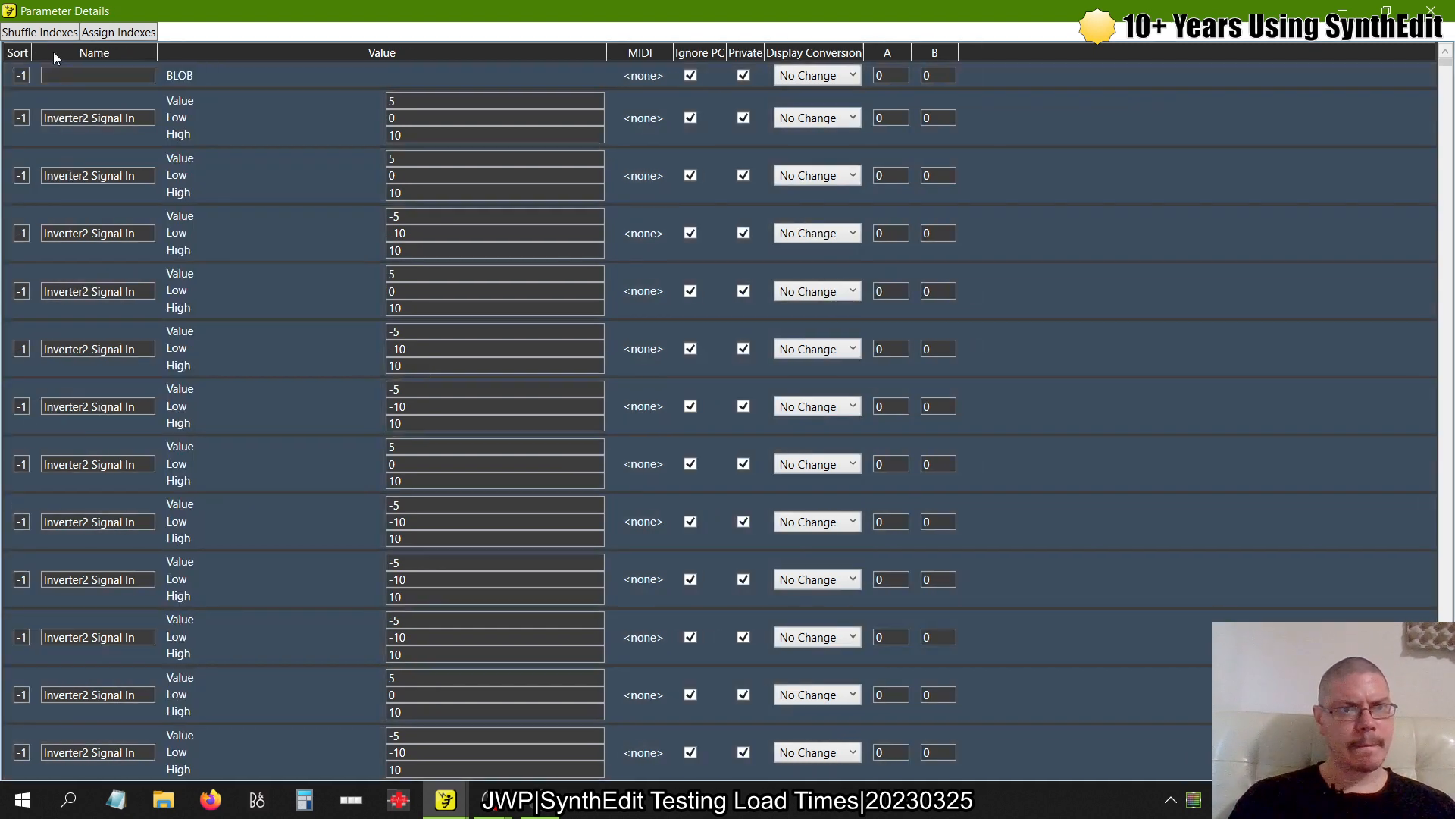
left_click_drag(156, 50, 138, 50)
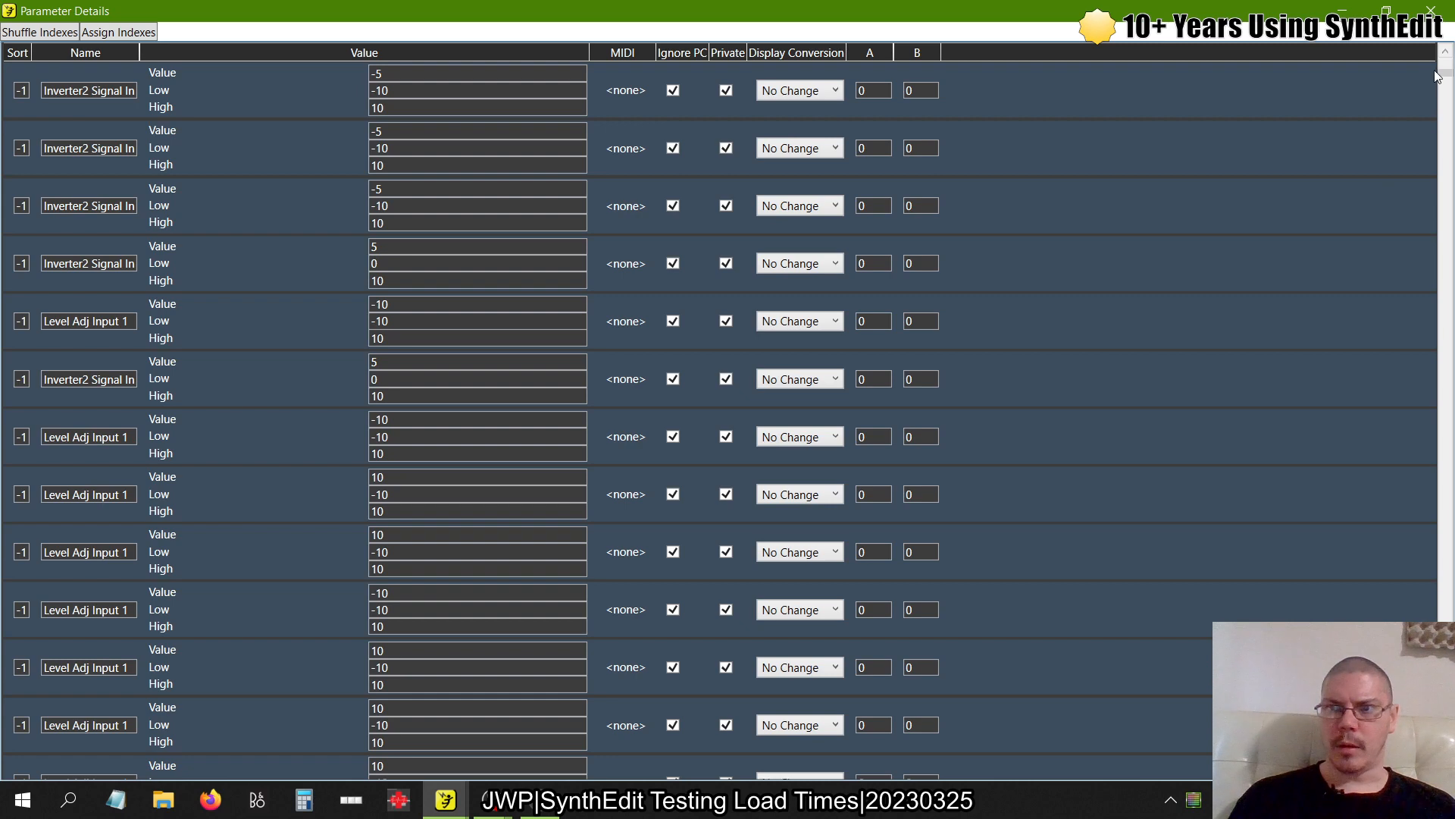
left_click_drag(1446, 79, 1448, 780)
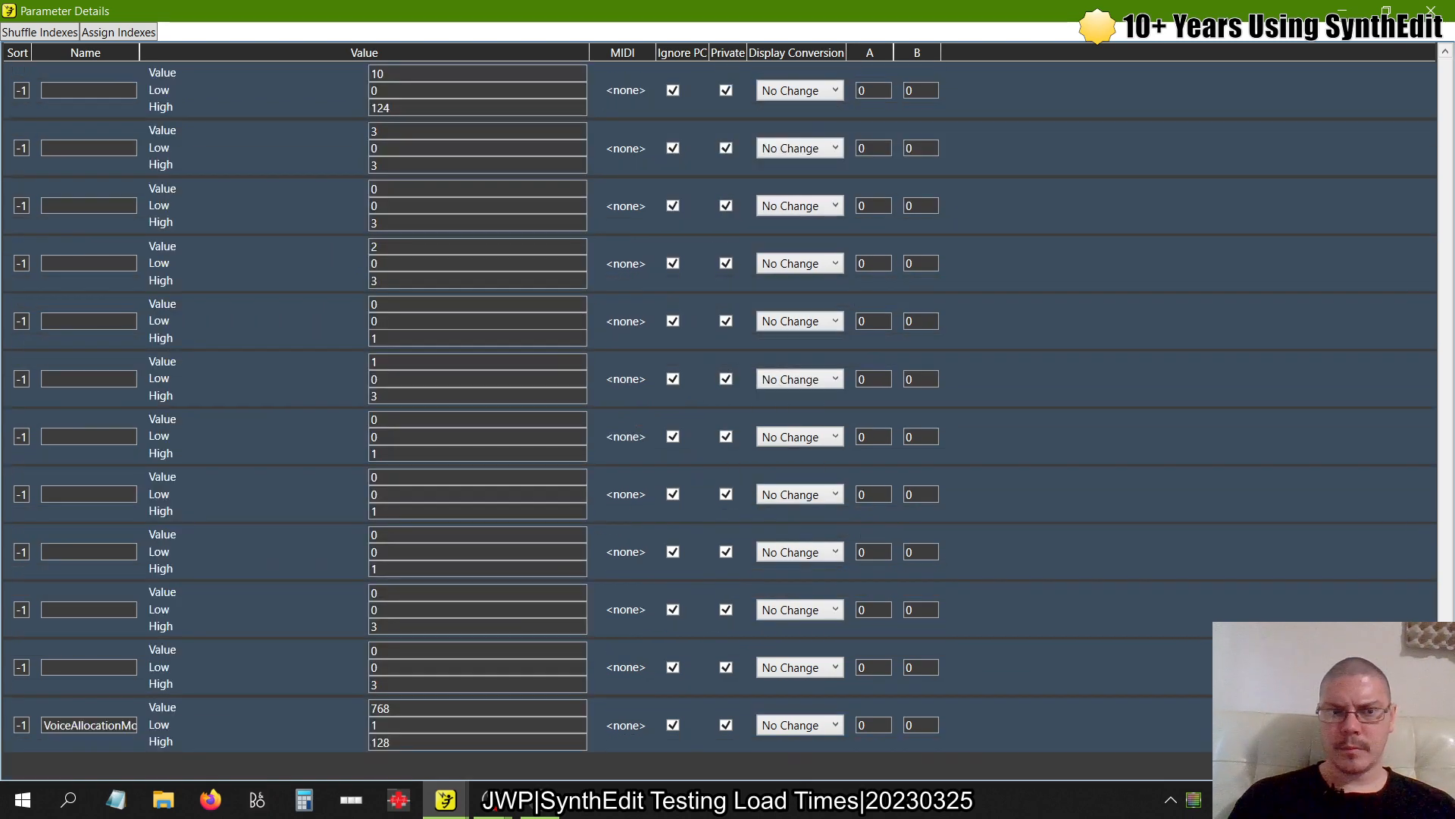
Switch to FL Studio and load the Control Load plugin into the first effect slot of mixer Insert 1
key("alt+Tab")
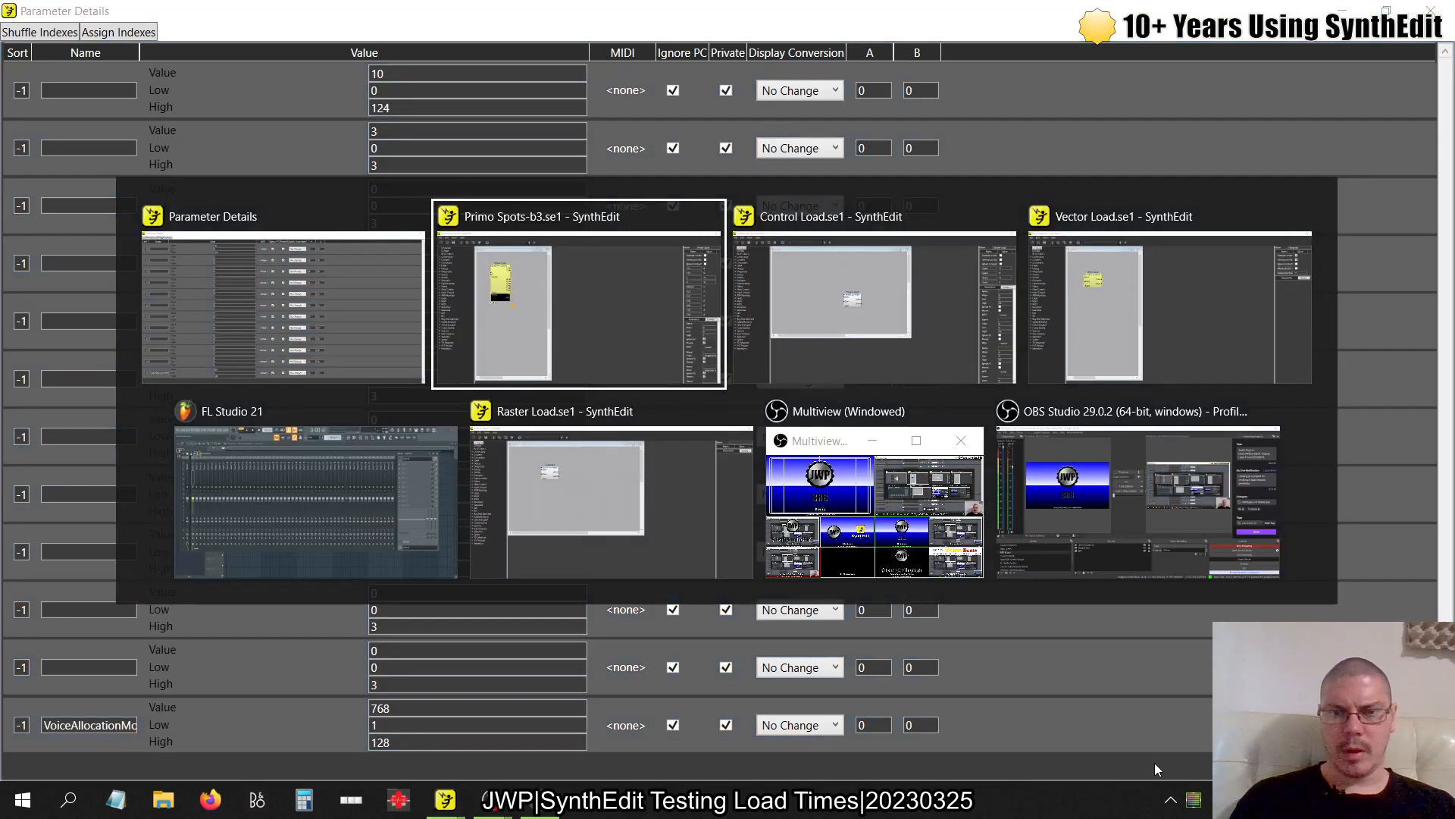
key("alt+Tab")
key("alt+Tab")
key("alt+Tab")
key("alt+Tab")
key("alt+shift+Tab")
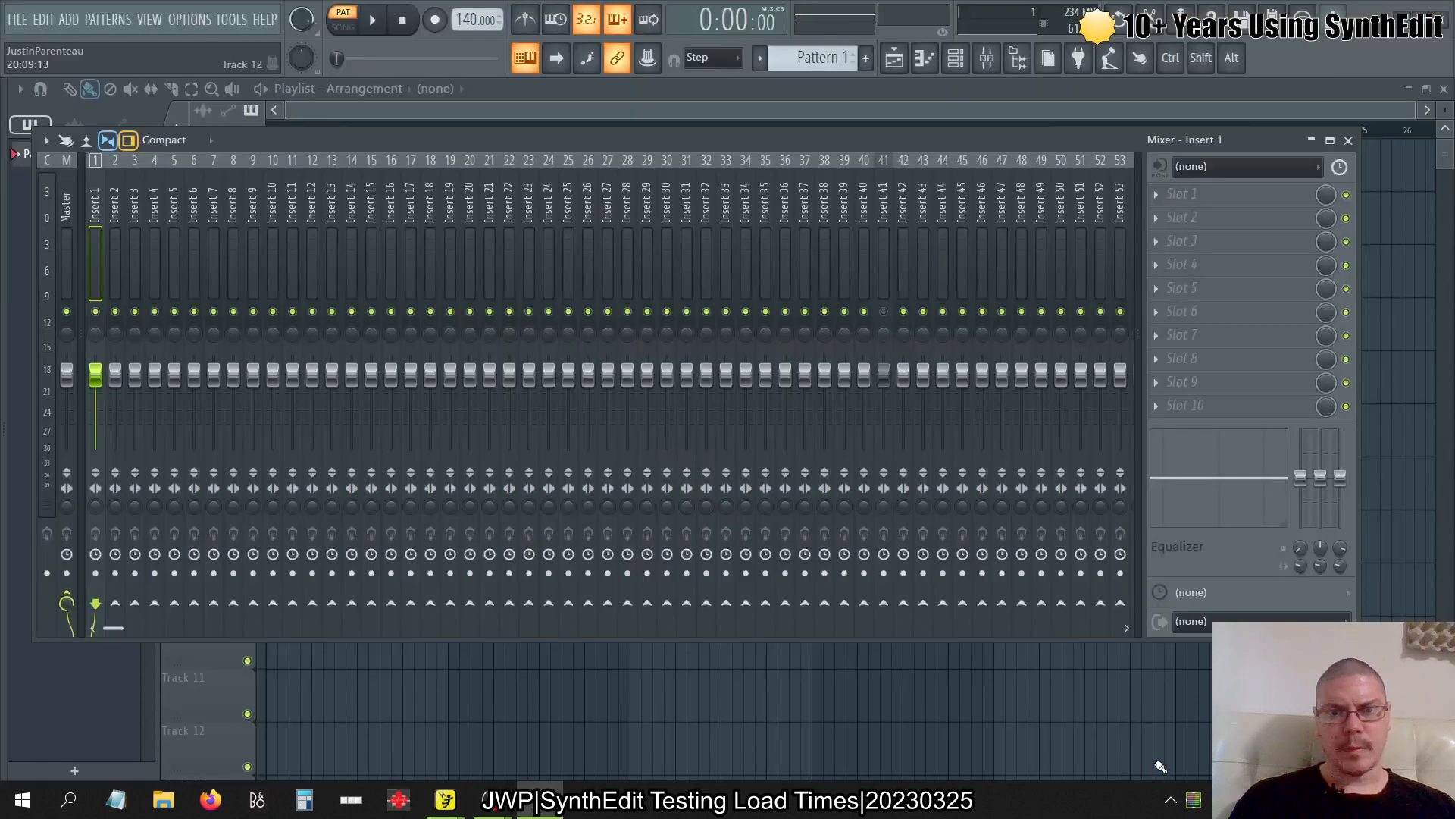
scroll(282, 206, "up", 7)
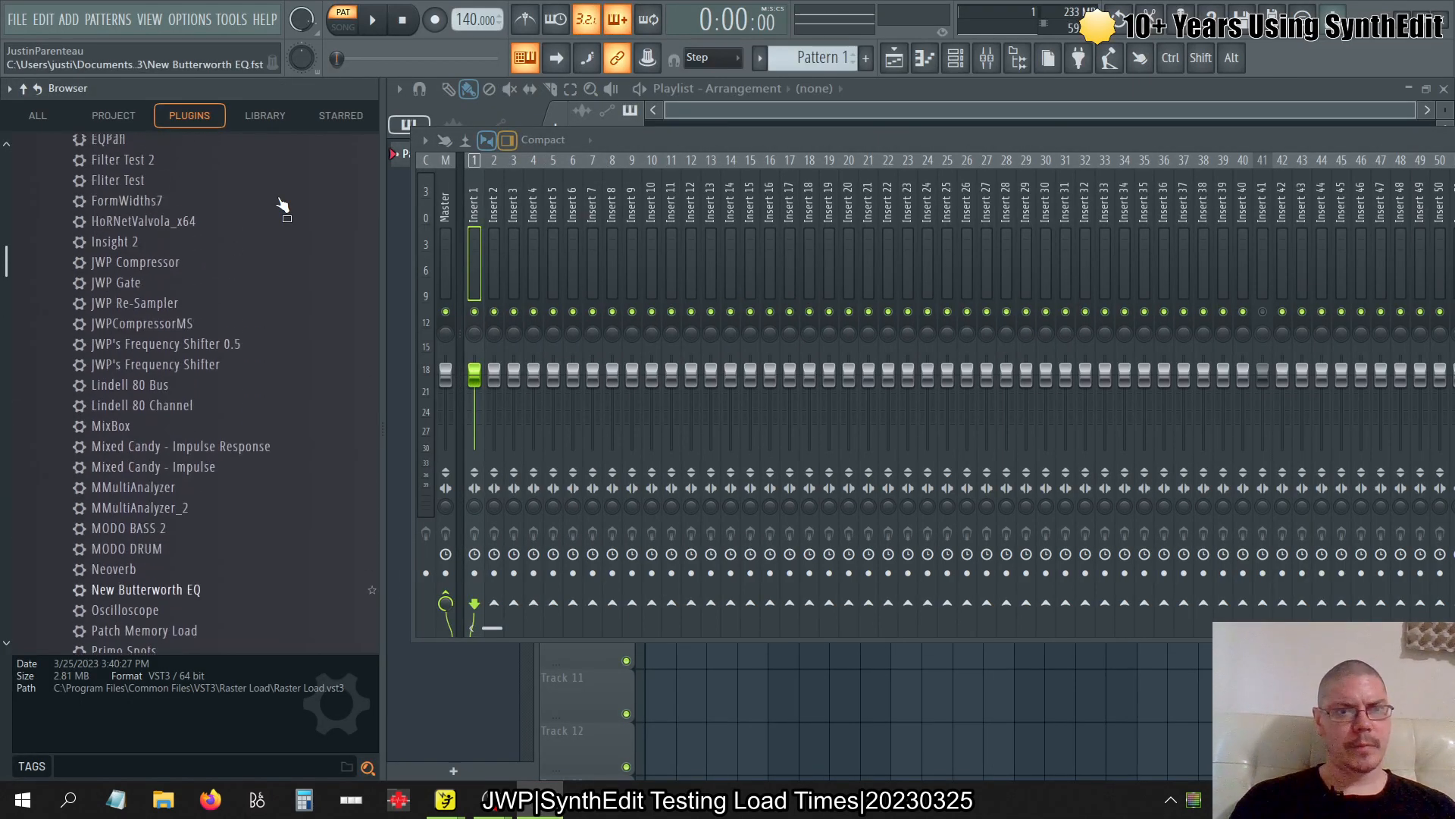
scroll(280, 202, "up", 6)
left_click_drag(280, 191, 94, 235)
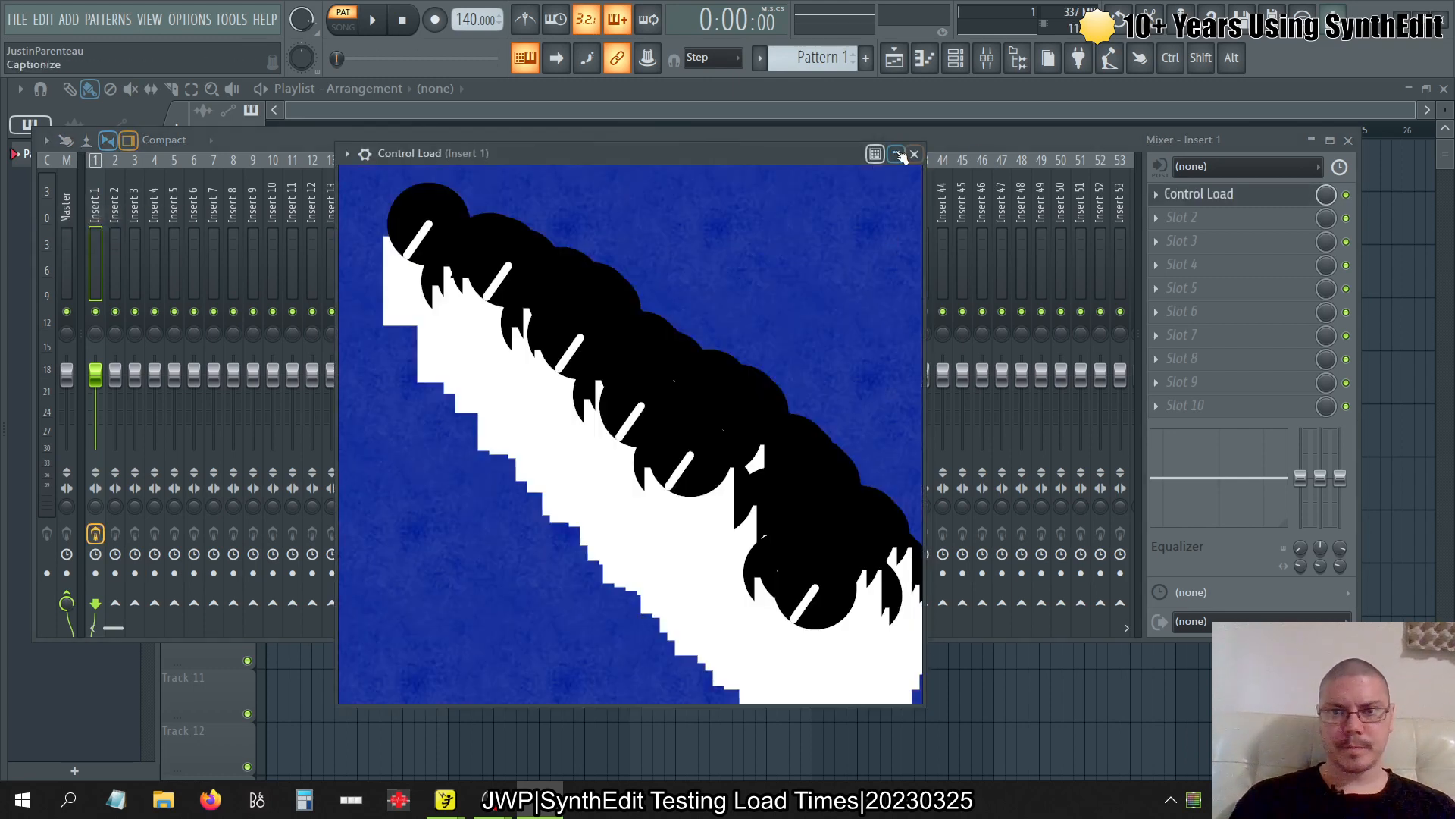
Collapse the Control Load plugin window to its caption and expand it again, twice
left_click(900, 155)
left_click(901, 155)
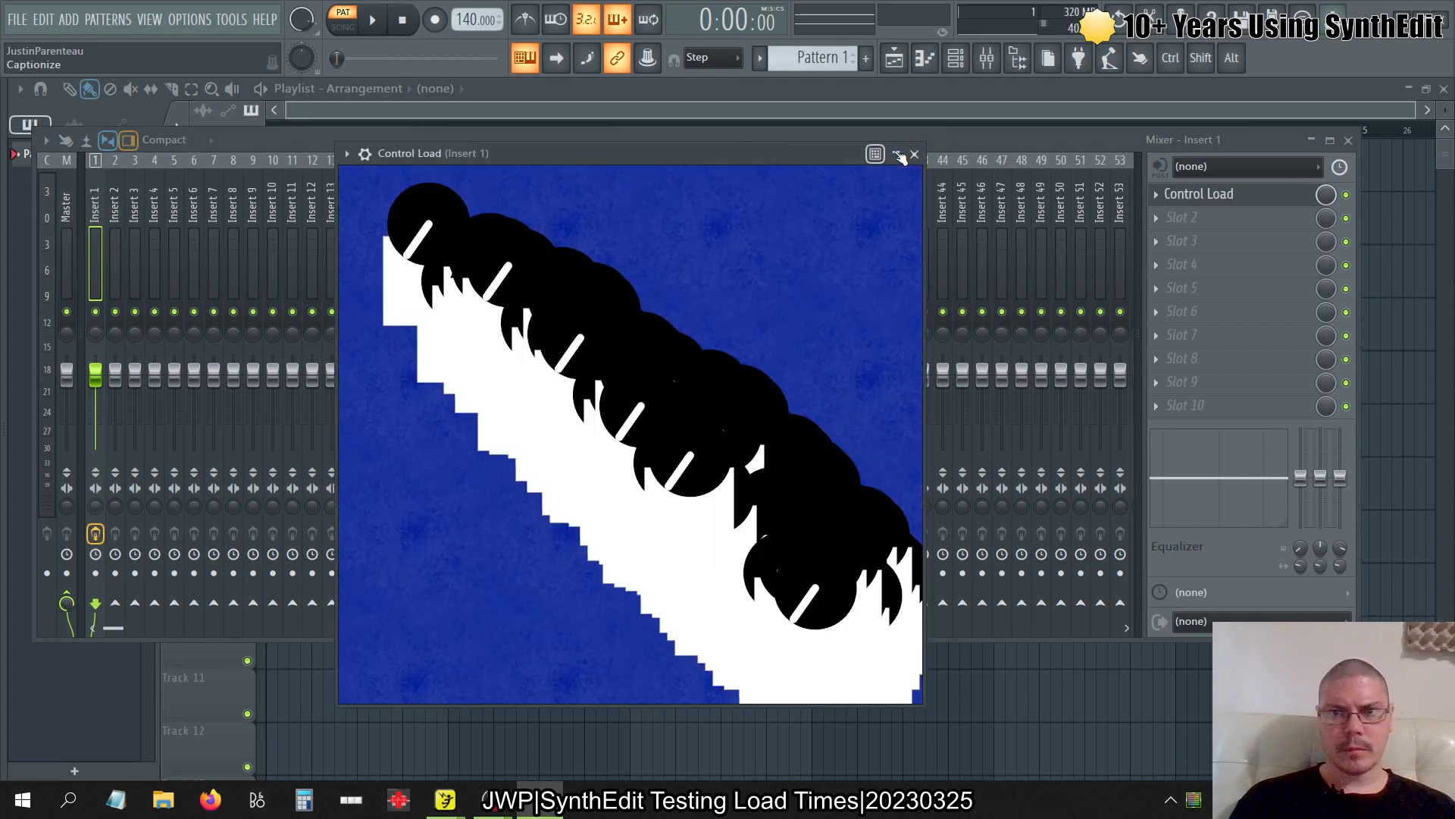
left_click(901, 155)
left_click(900, 154)
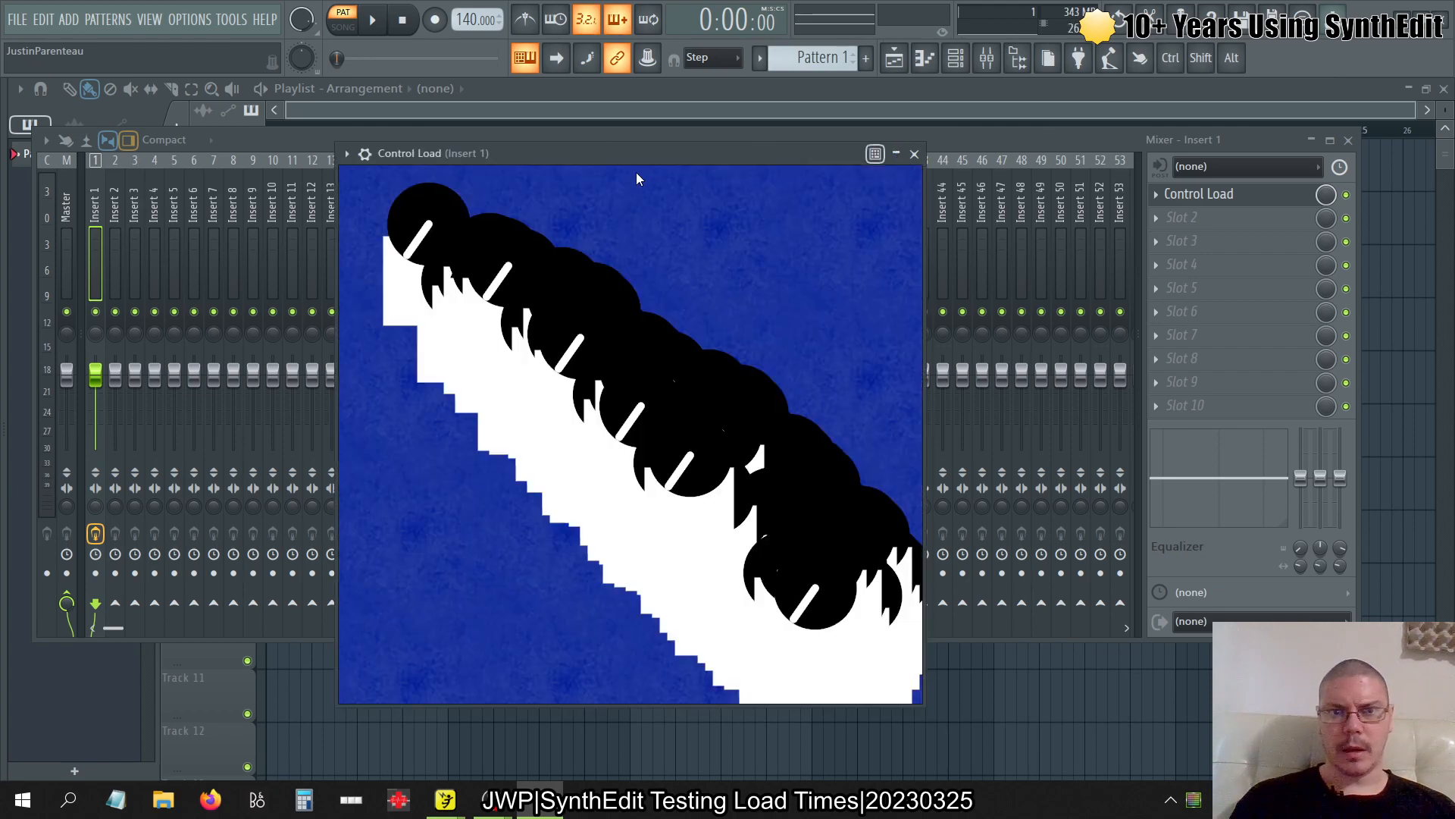
Close the Control Load window, the mixer and the playlist, and move the channel rack toward the workspace's upper-left corner
mouse_move(2, 349)
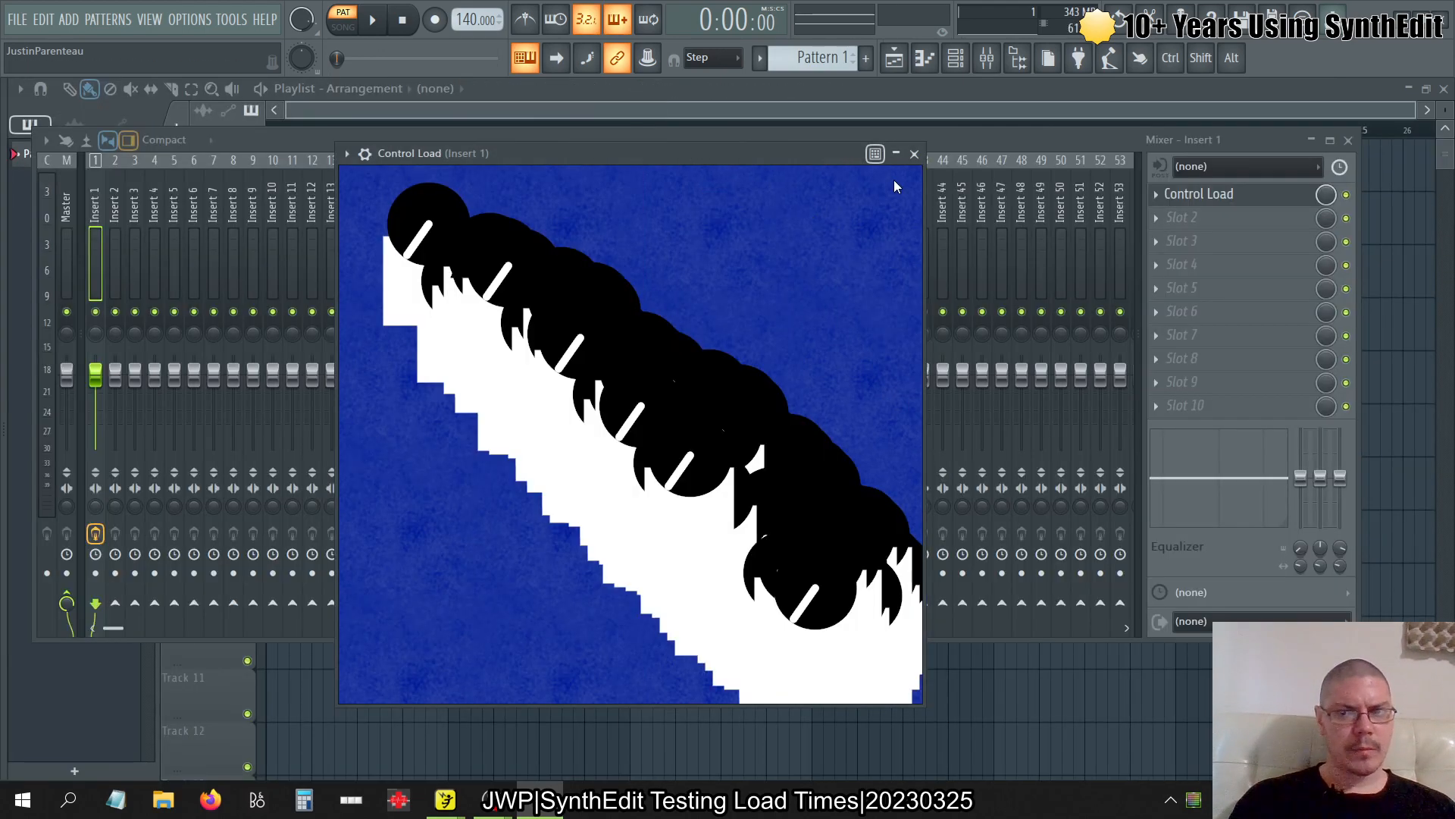
left_click(914, 154)
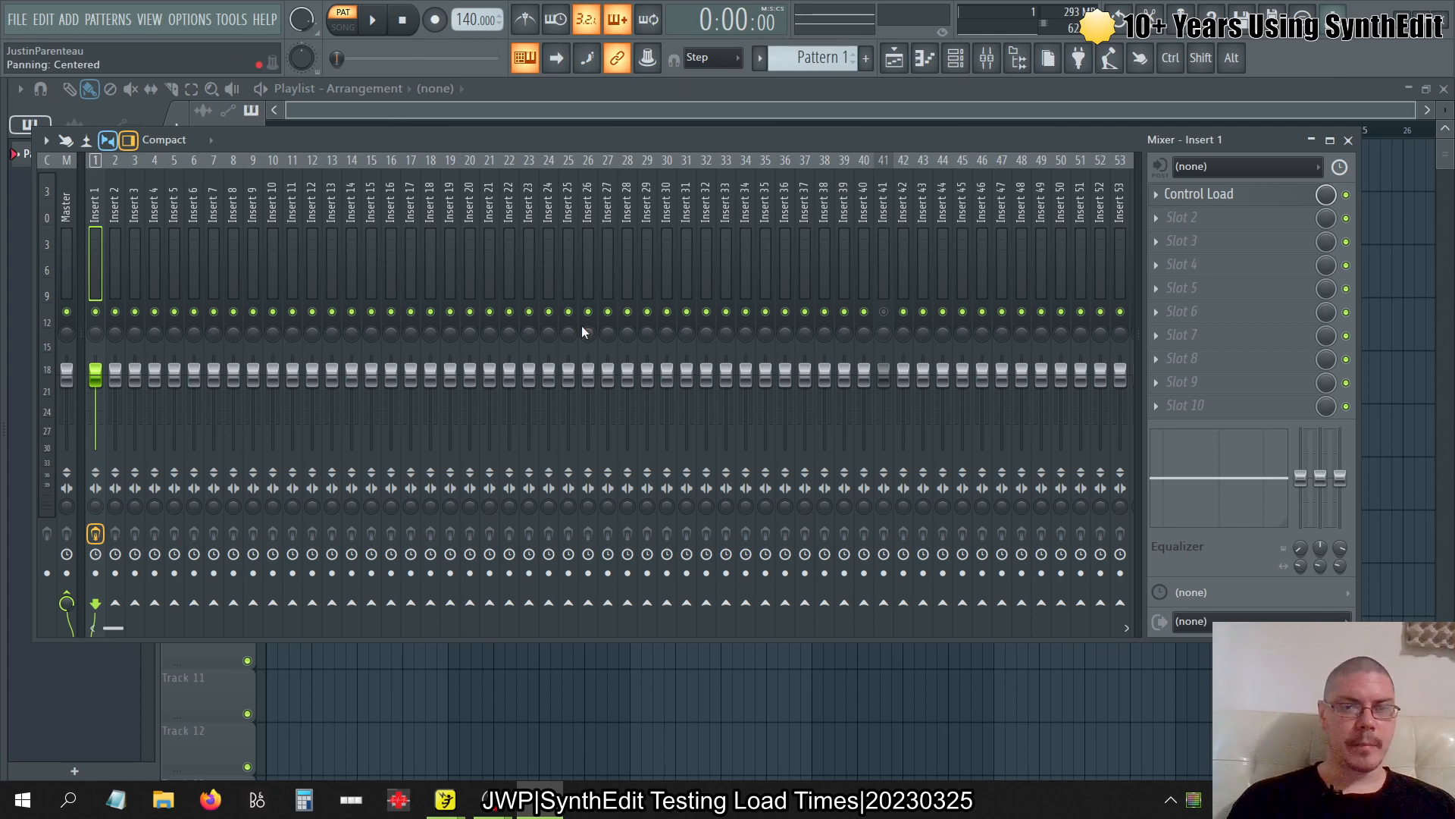
left_click(1348, 141)
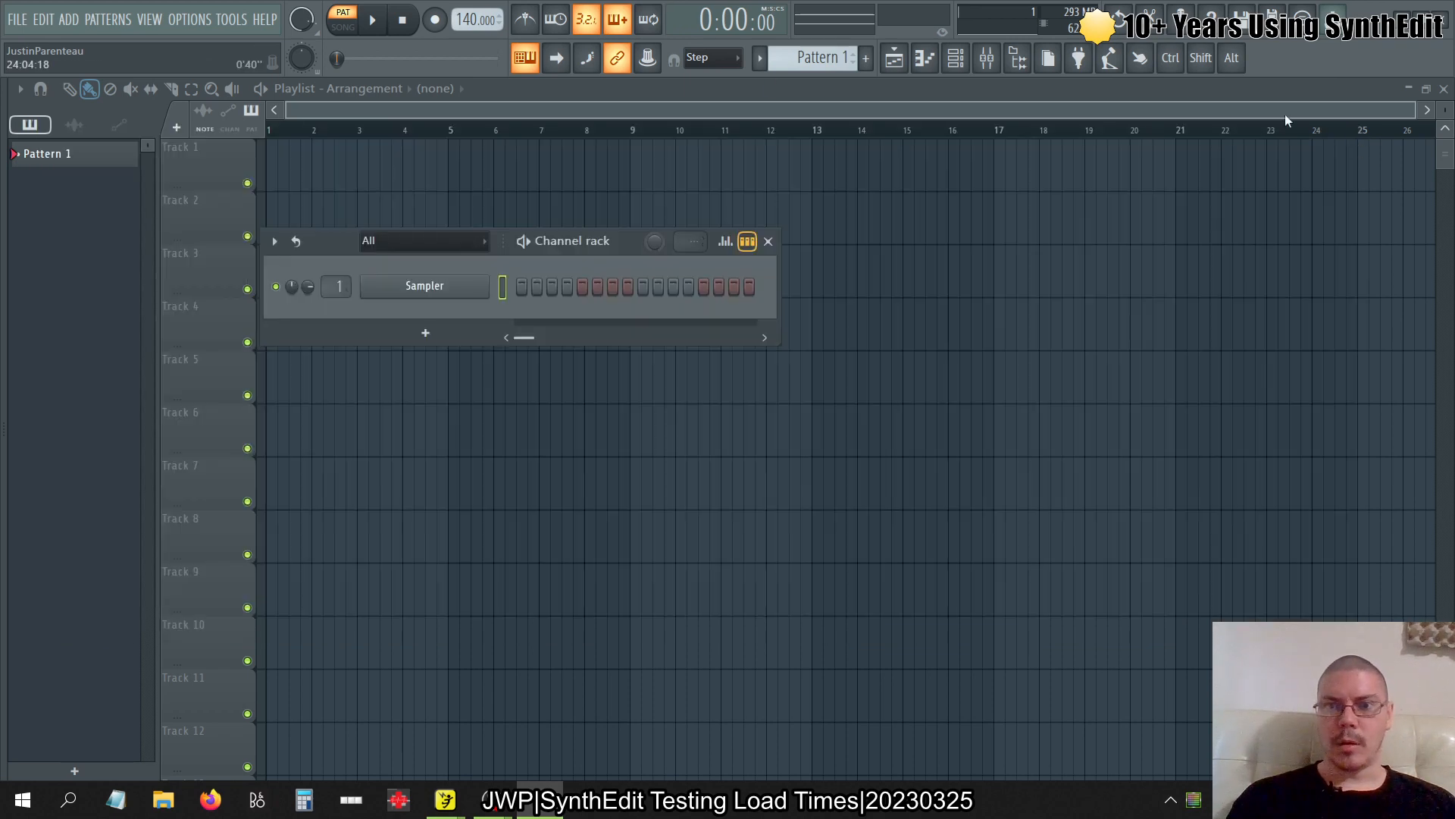
left_click(1444, 88)
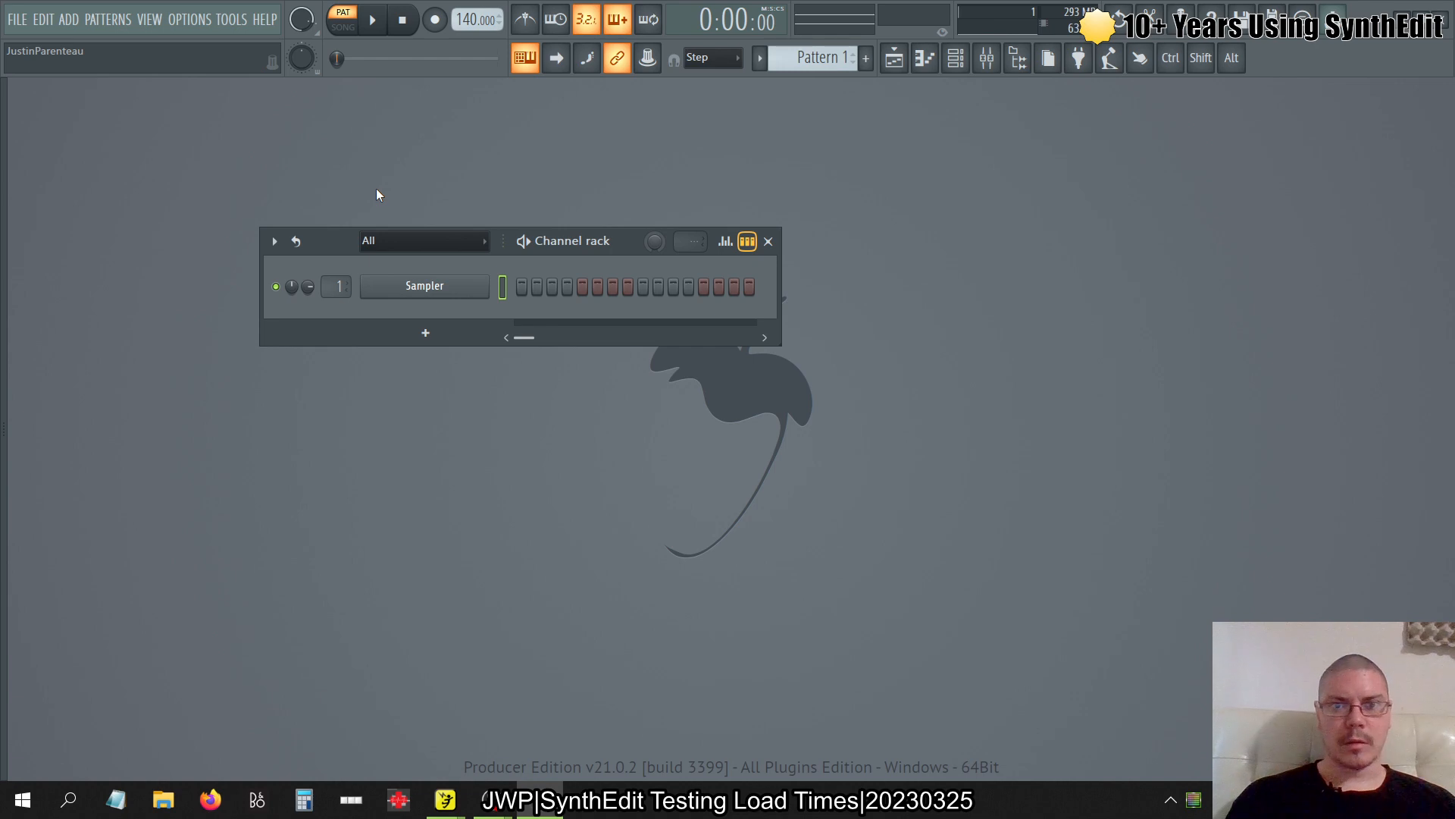
left_click_drag(356, 256, 305, 200)
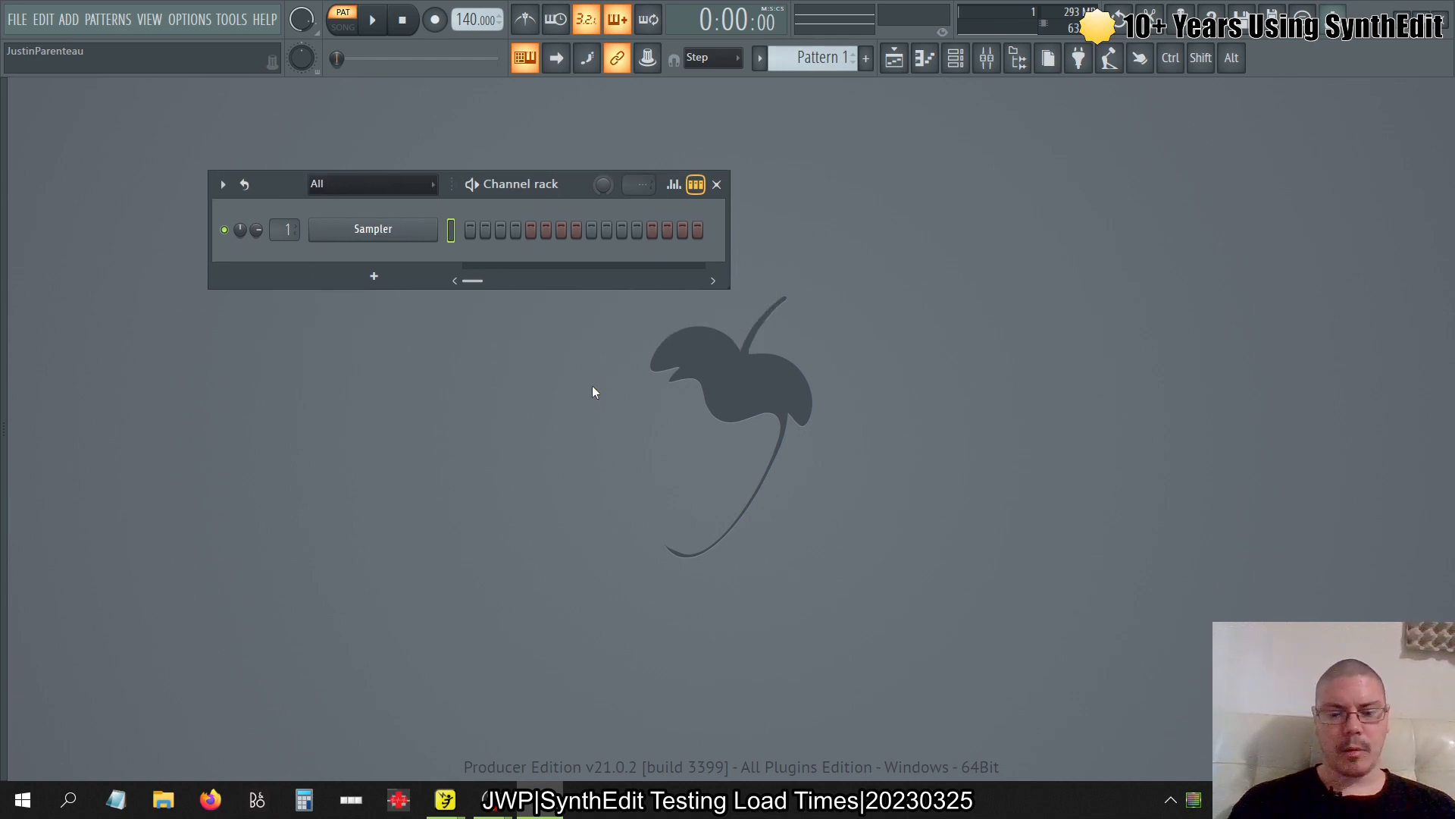
key("ctrl")
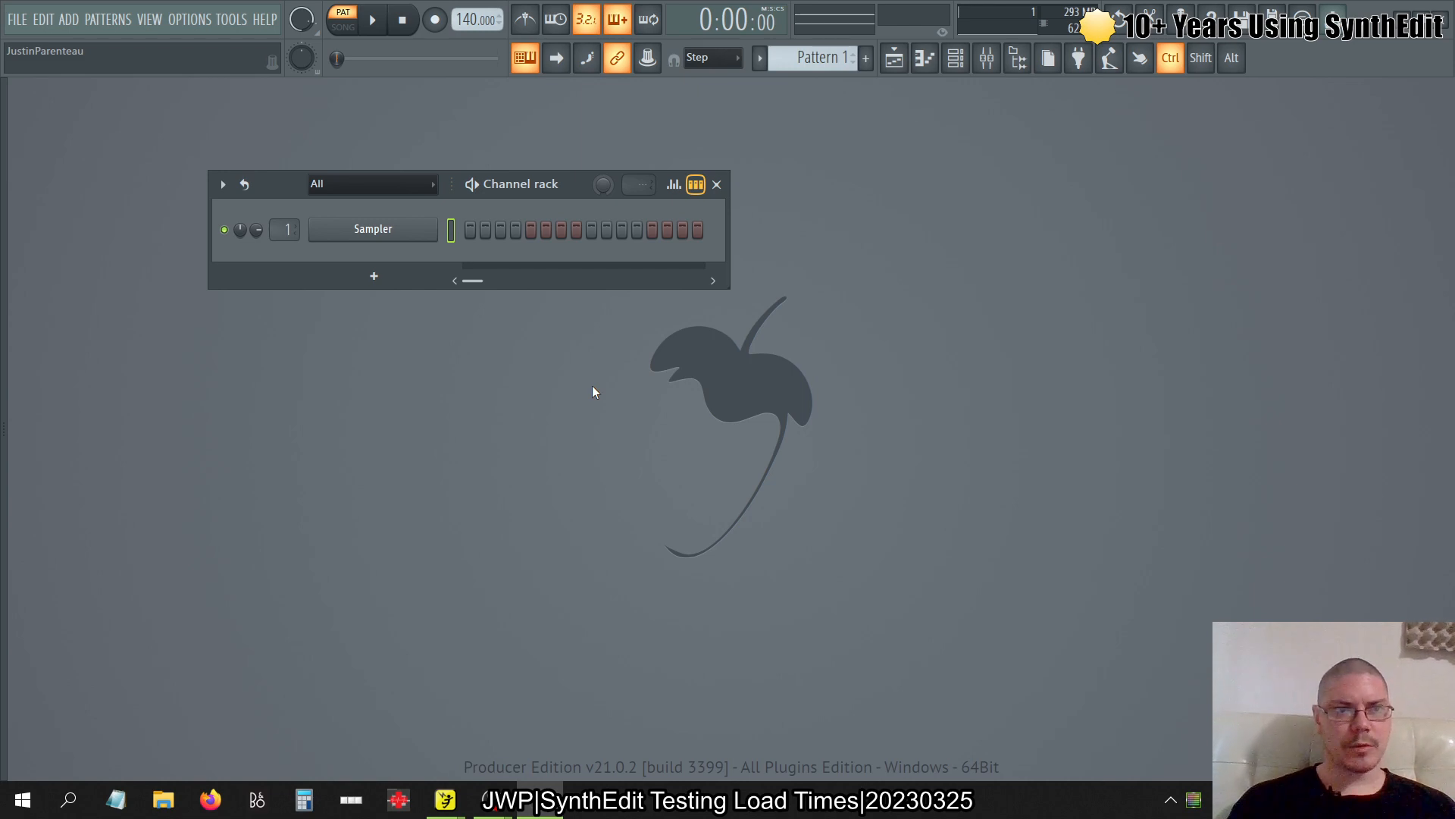